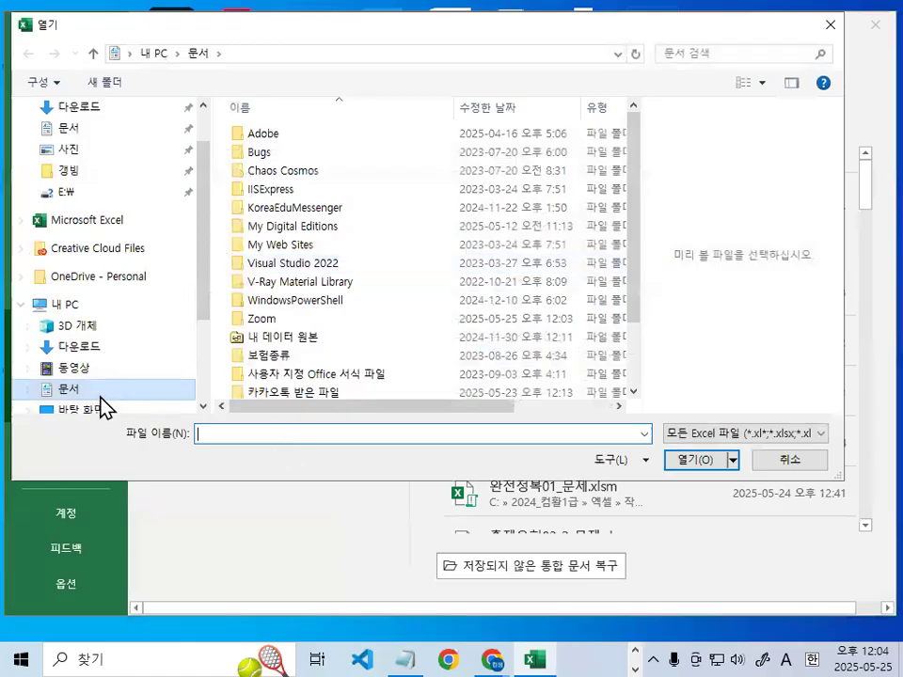
Open the workbook 출제유형02-1_문제.xlsm from C:\2024_컴활1급\엑셀\작업파일\3장_출제유형02
scroll(150, 282, "down", 2)
left_click(101, 347)
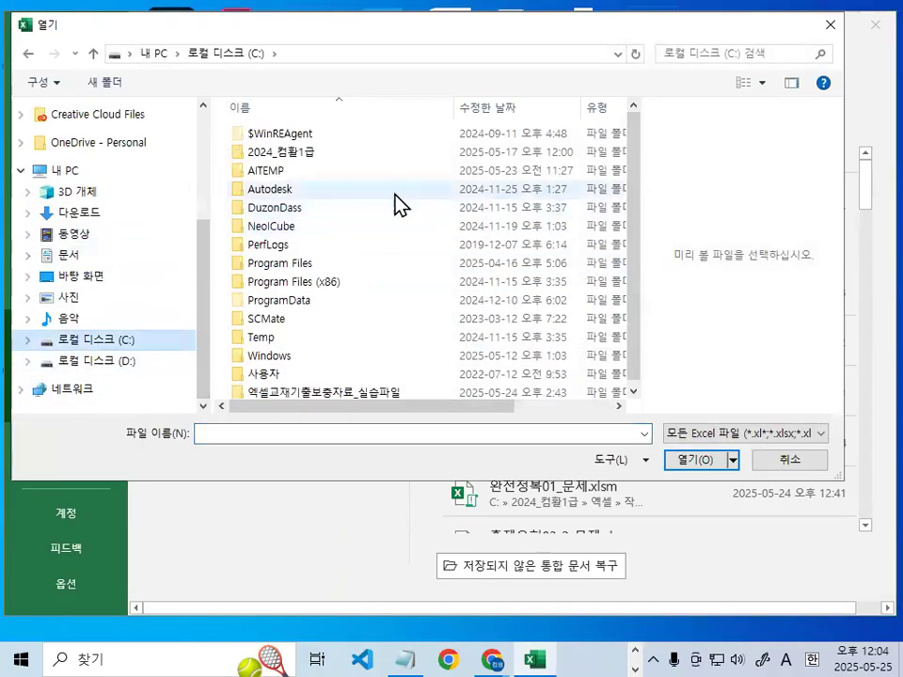
double_click(287, 152)
double_click(268, 153)
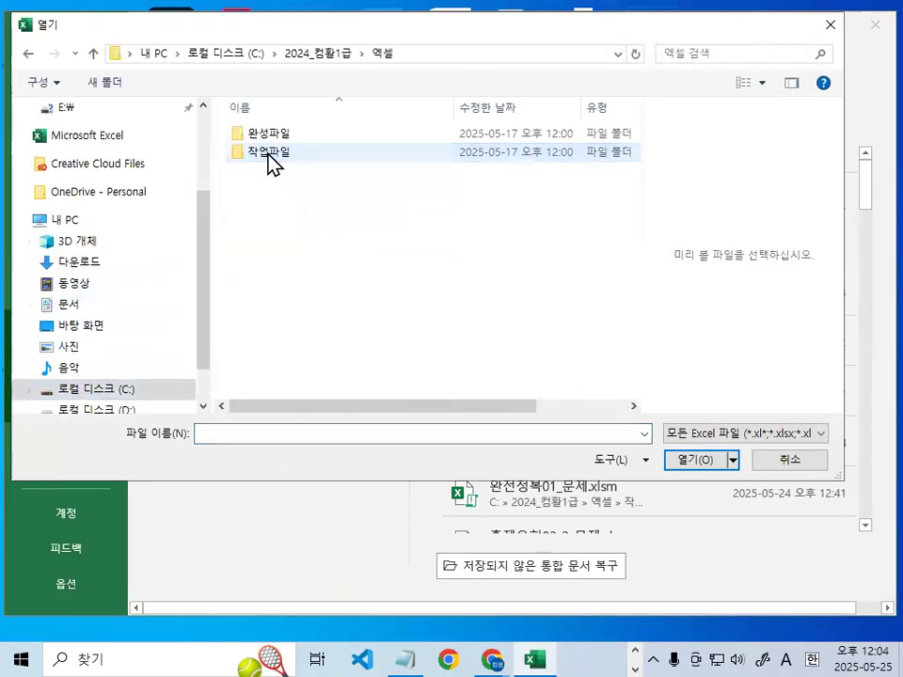
double_click(268, 153)
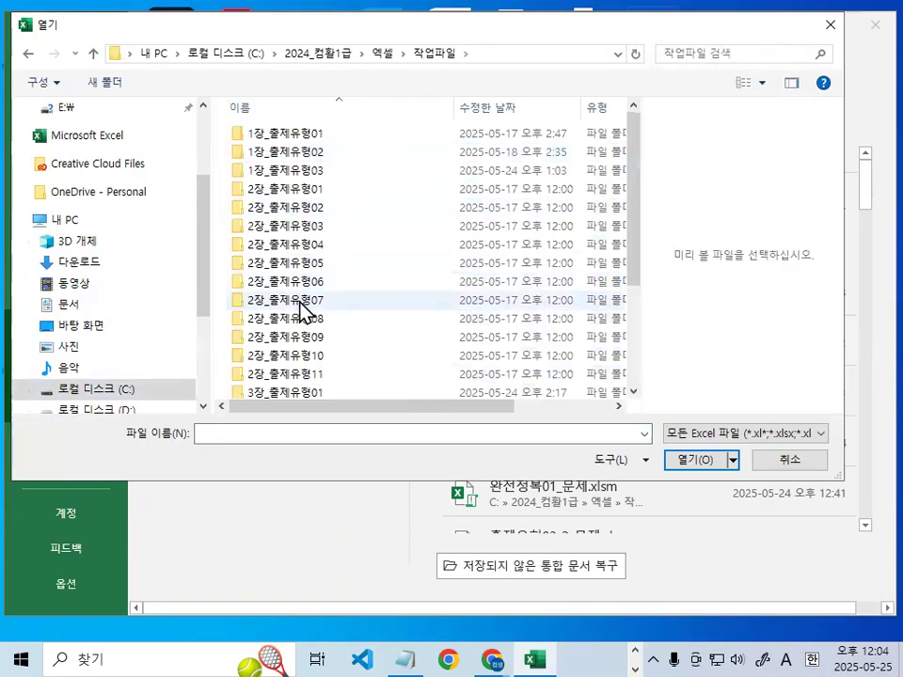
left_click(301, 309)
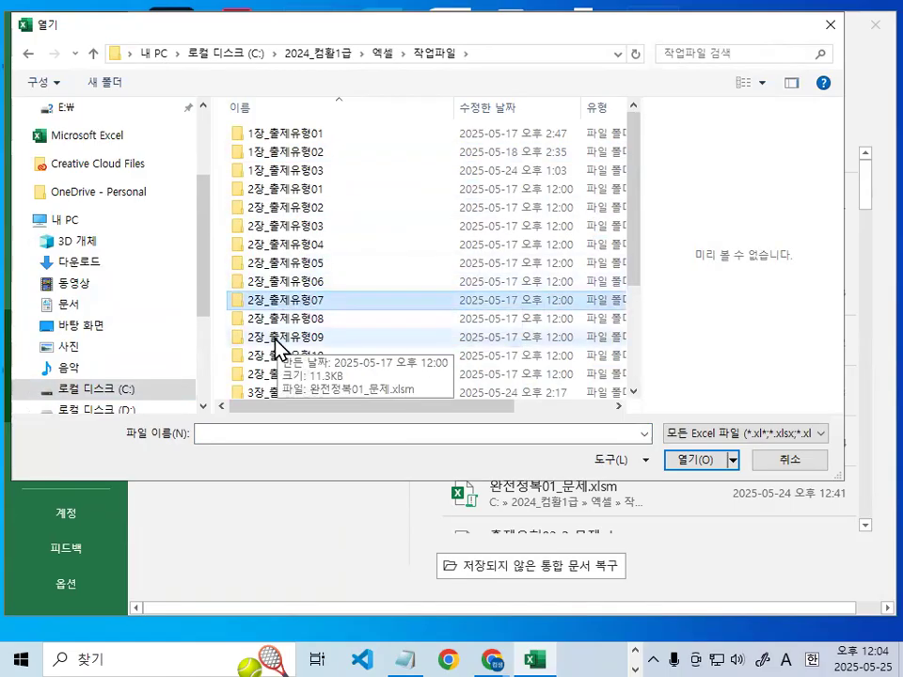
scroll(311, 365, "down", 3)
double_click(302, 264)
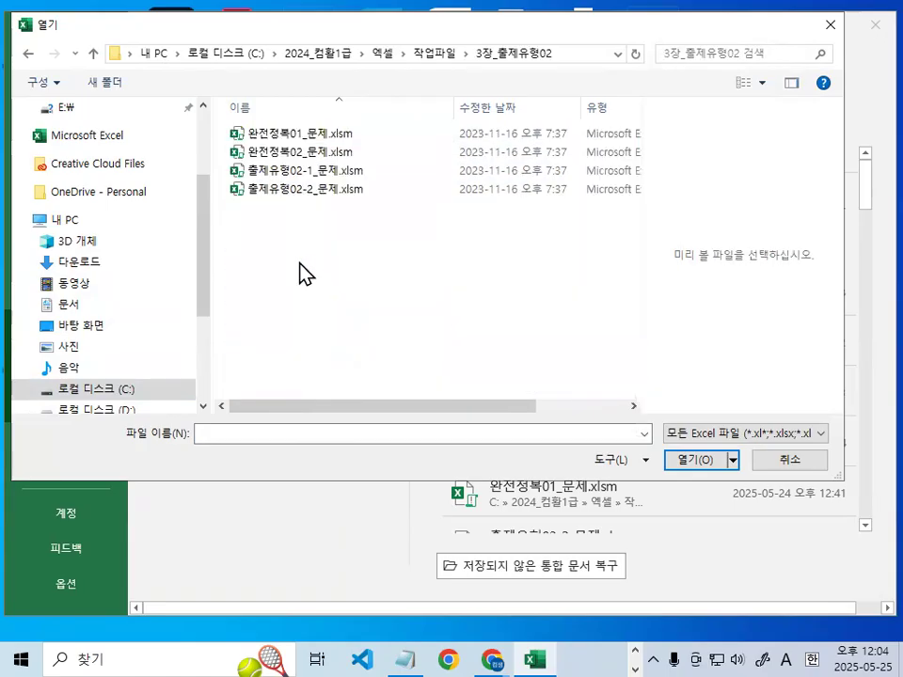
left_click(302, 172)
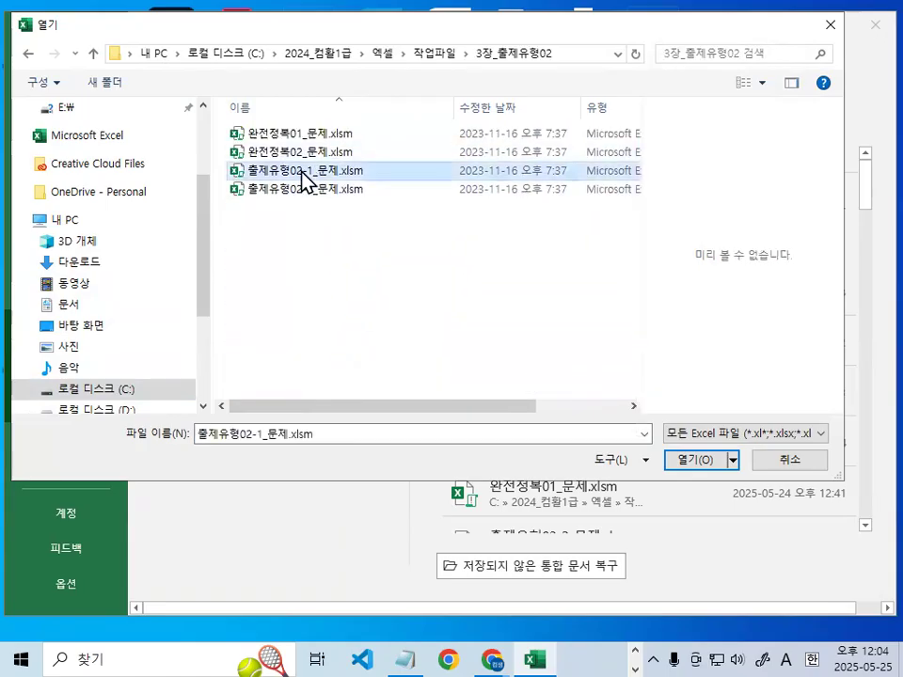
double_click(302, 171)
Enlarge the view of the 유효성검사-1 worksheet to 145%
left_click(475, 367)
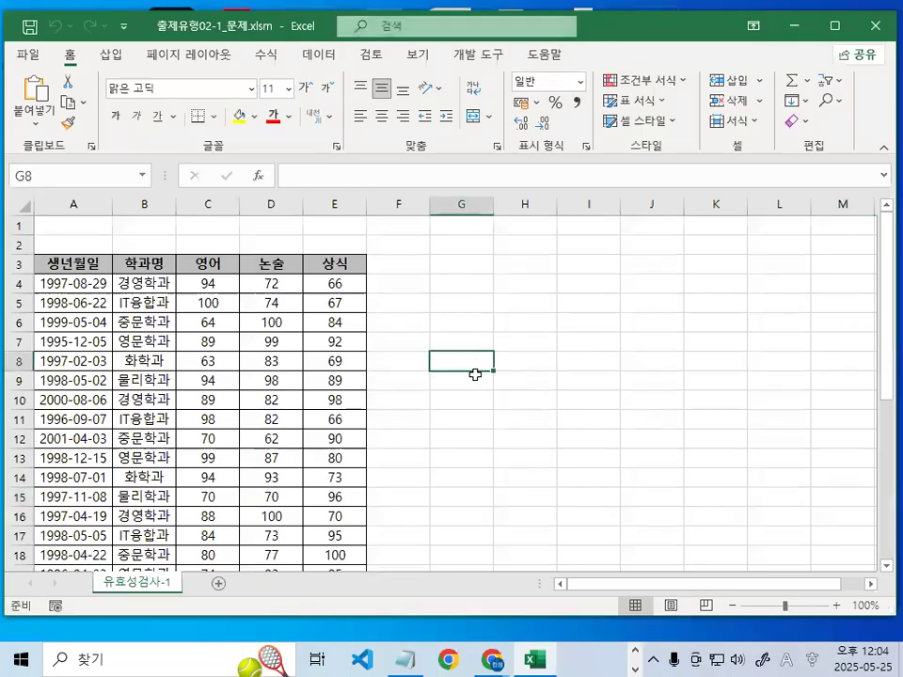
left_click(440, 339)
scroll(439, 337, "down", 1)
scroll(439, 336, "up", 3)
scroll(596, 314, "up", 1)
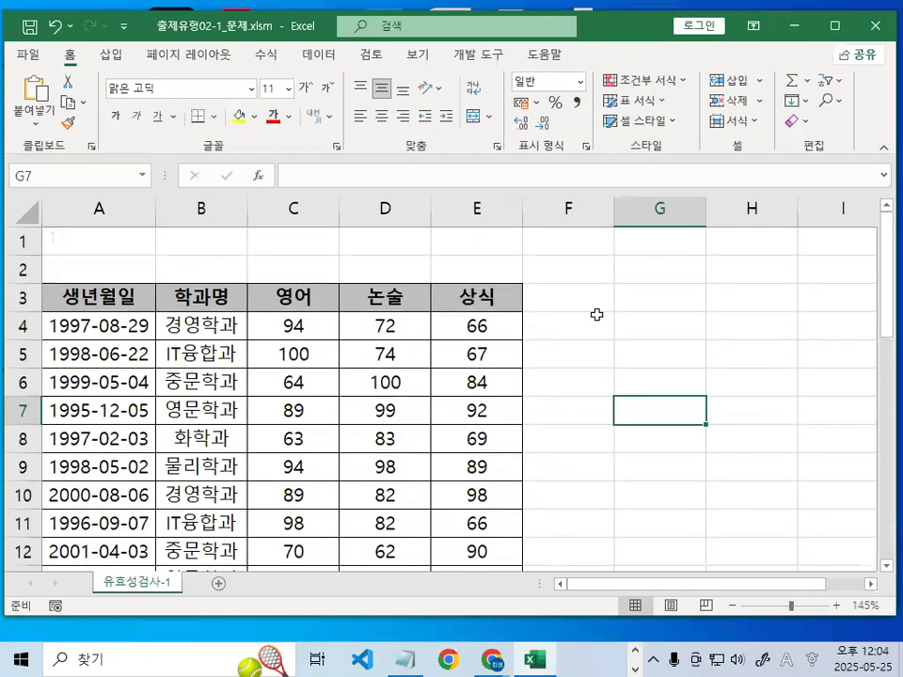
left_click(596, 314)
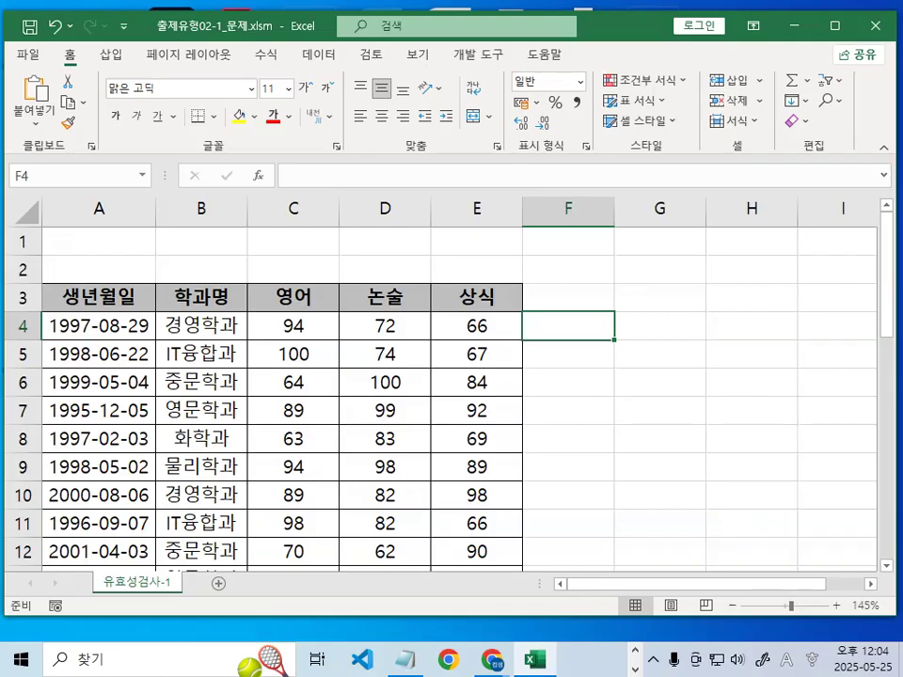
Switch to the Notepad lesson notes and read the textbook page 106 section on data validation, then minimize Notepad
key("alt+Tab")
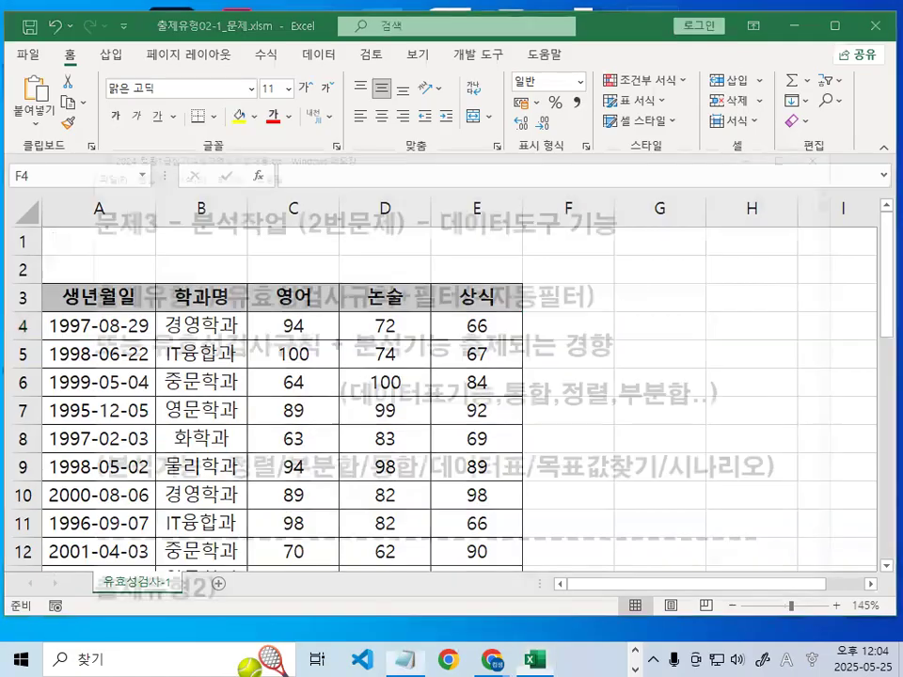
scroll(196, 219, "down", 3)
scroll(196, 219, "down", 3)
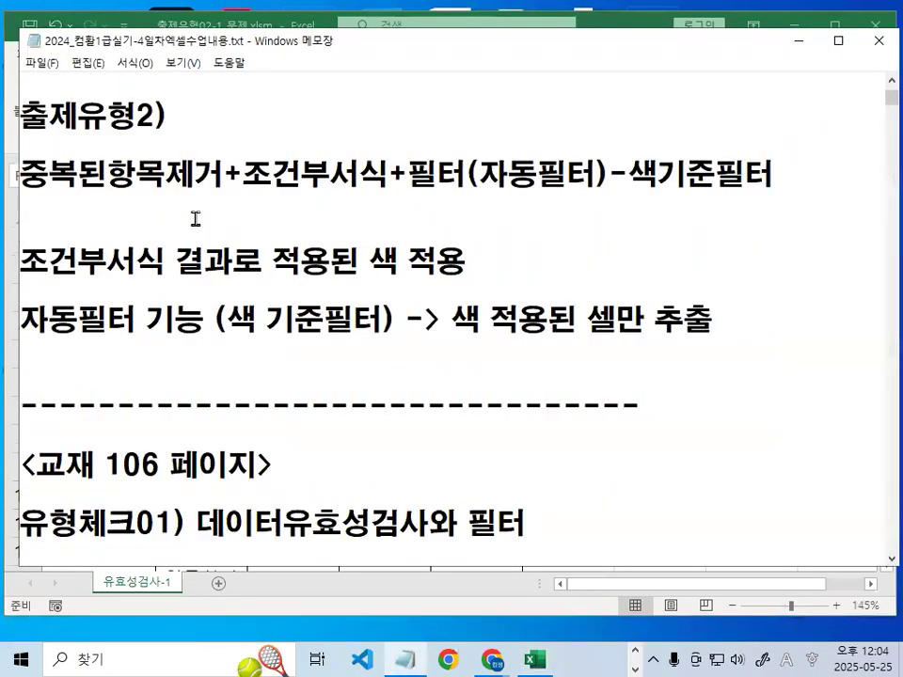
scroll(195, 220, "down", 1)
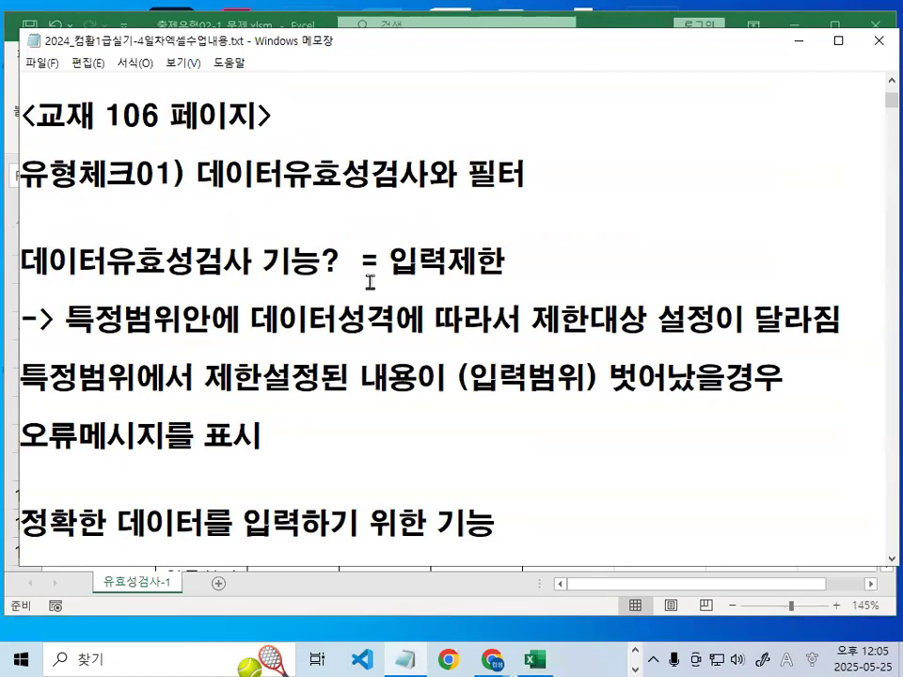
left_click_drag(389, 263, 517, 264)
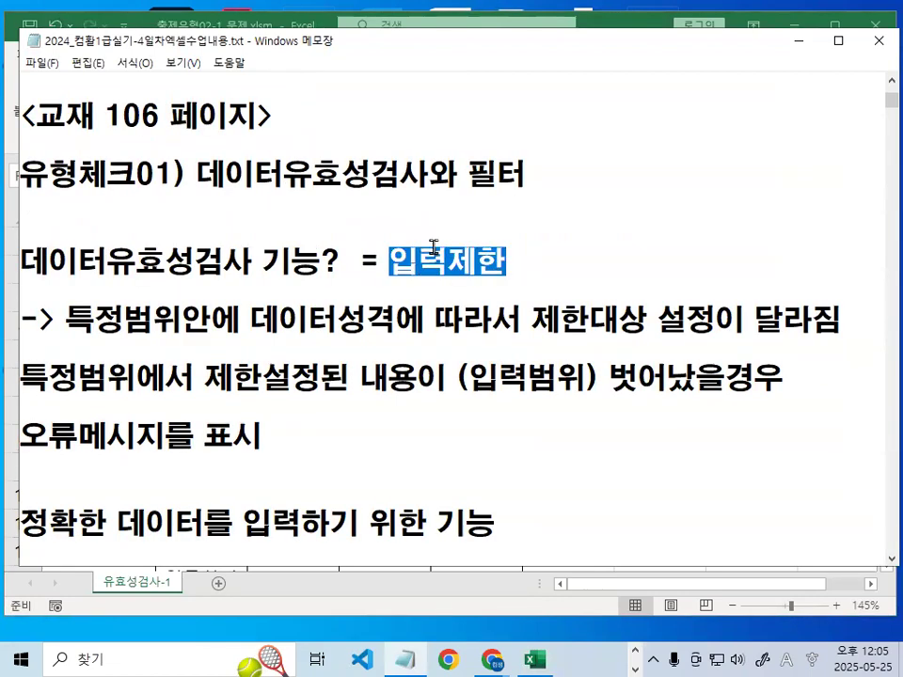
left_click(66, 320)
left_click_drag(66, 320, 211, 321)
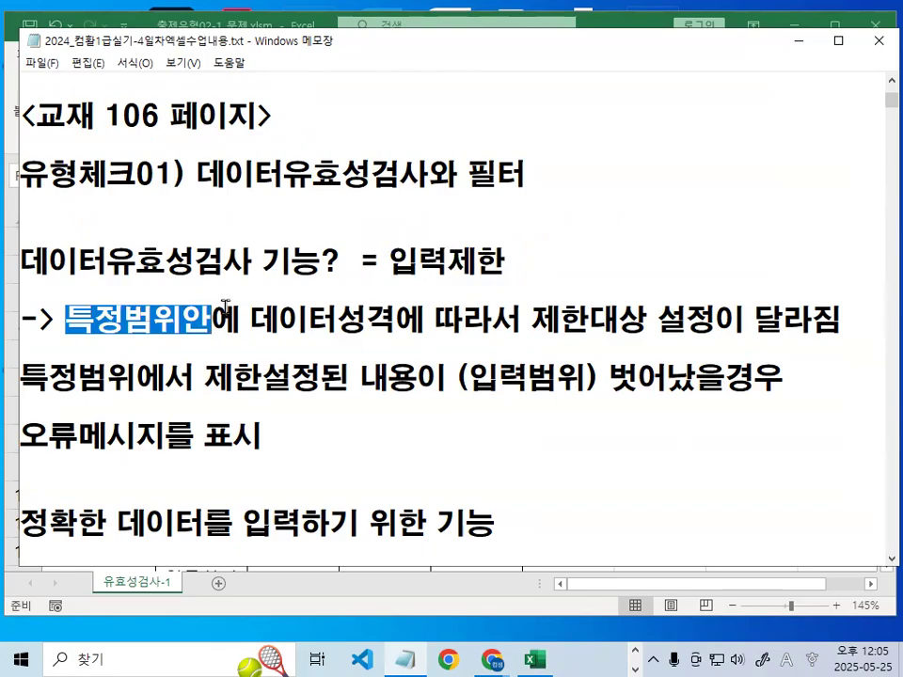
left_click_drag(531, 320, 739, 320)
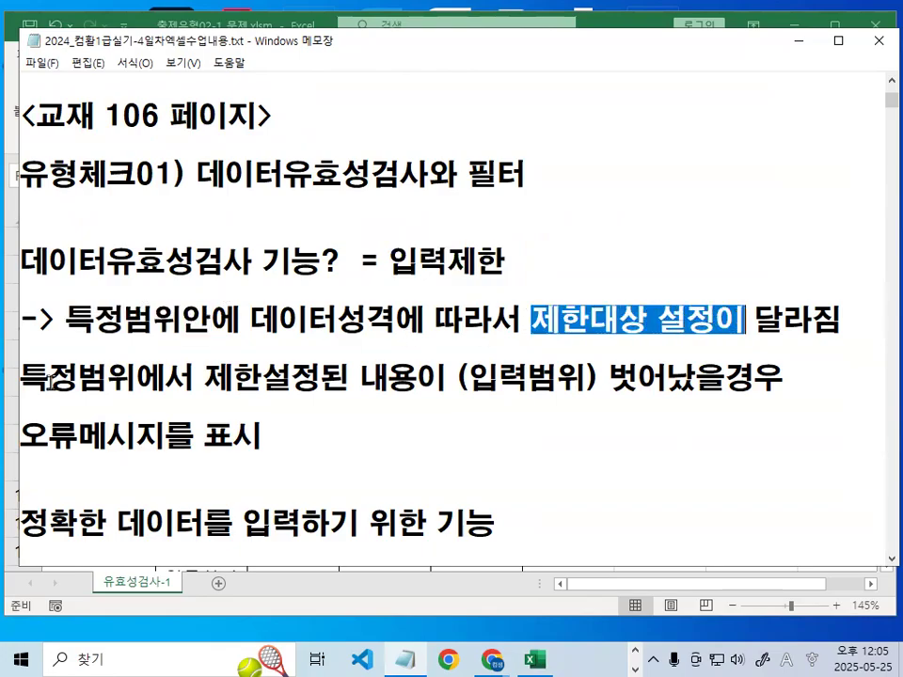
left_click_drag(48, 378, 138, 378)
left_click_drag(194, 378, 311, 378)
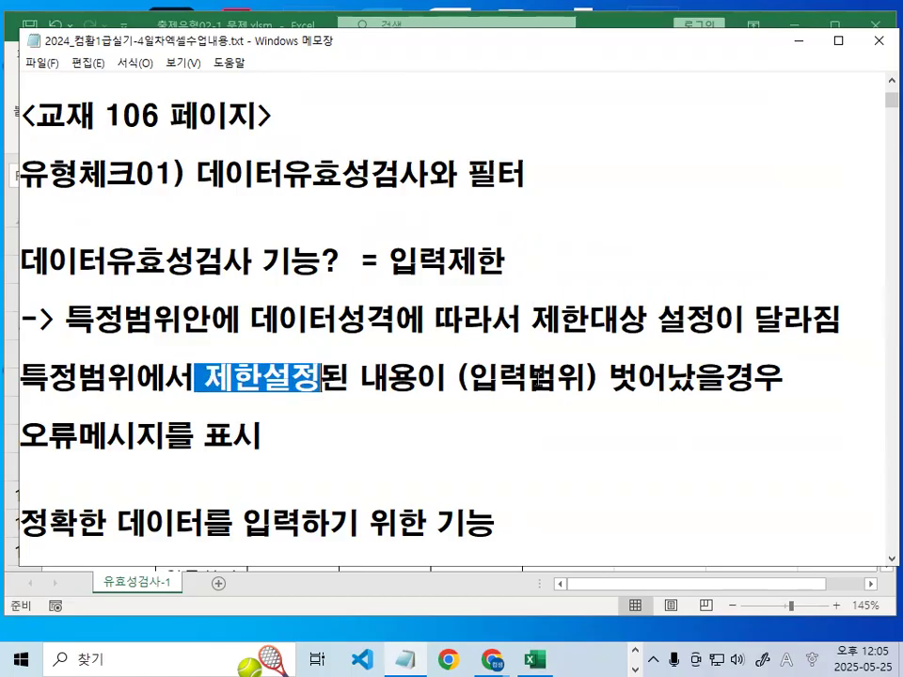
left_click_drag(458, 378, 585, 379)
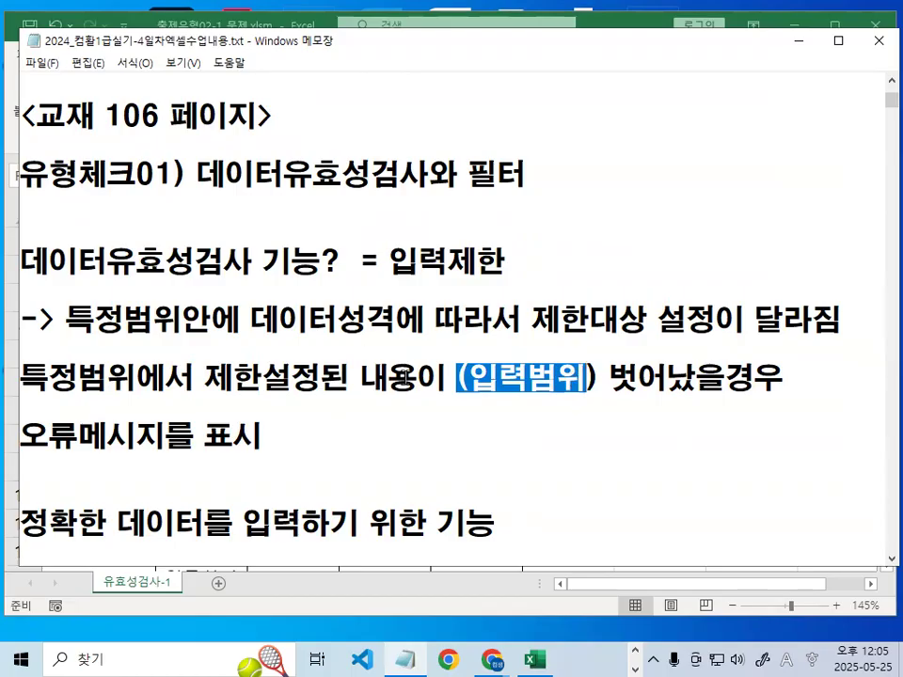
left_click_drag(20, 262, 253, 261)
left_click_drag(519, 320, 636, 315)
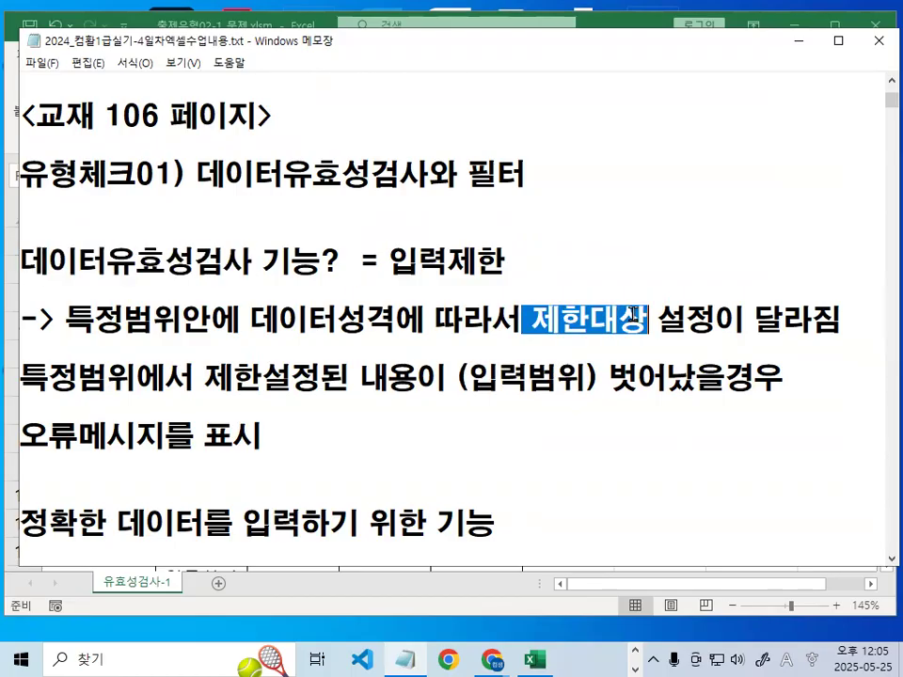
left_click(637, 316)
left_click(799, 42)
Select cell G3, show the data commands, and widen and reposition the Excel window so the data tools appear with full labels
left_click(582, 287)
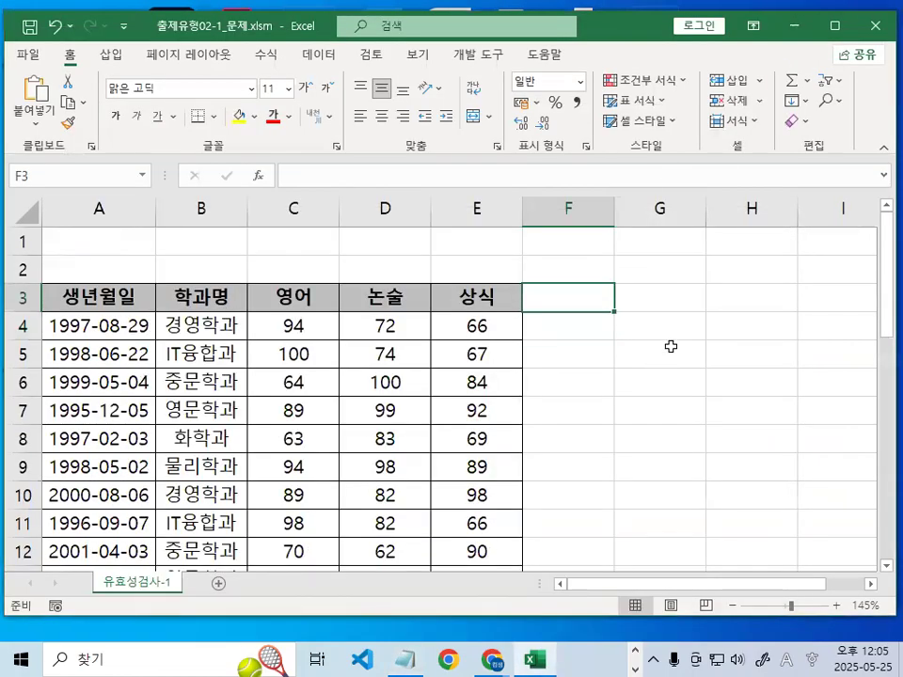
left_click(671, 295)
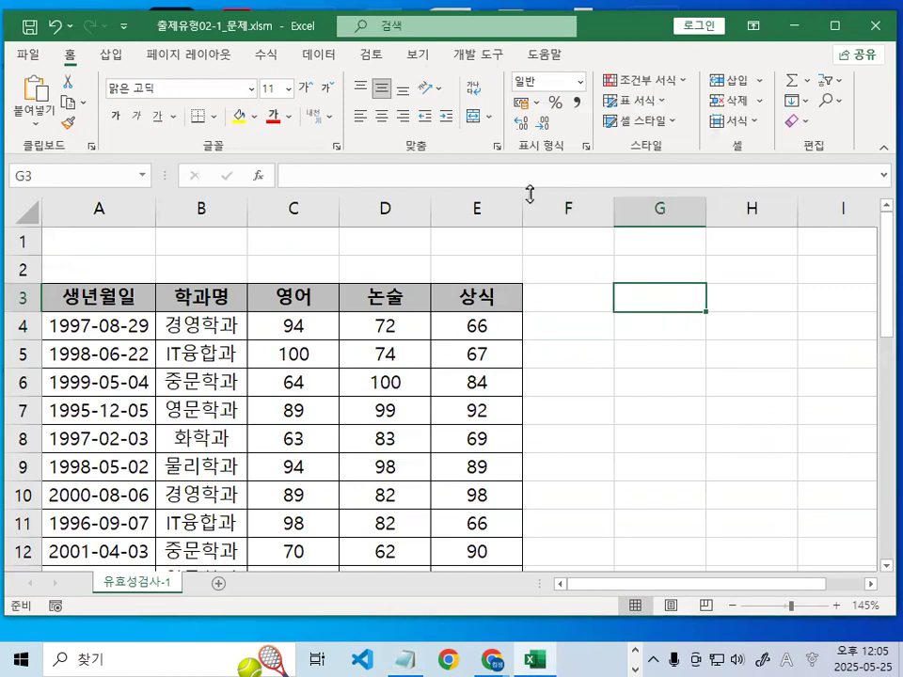
left_click(318, 57)
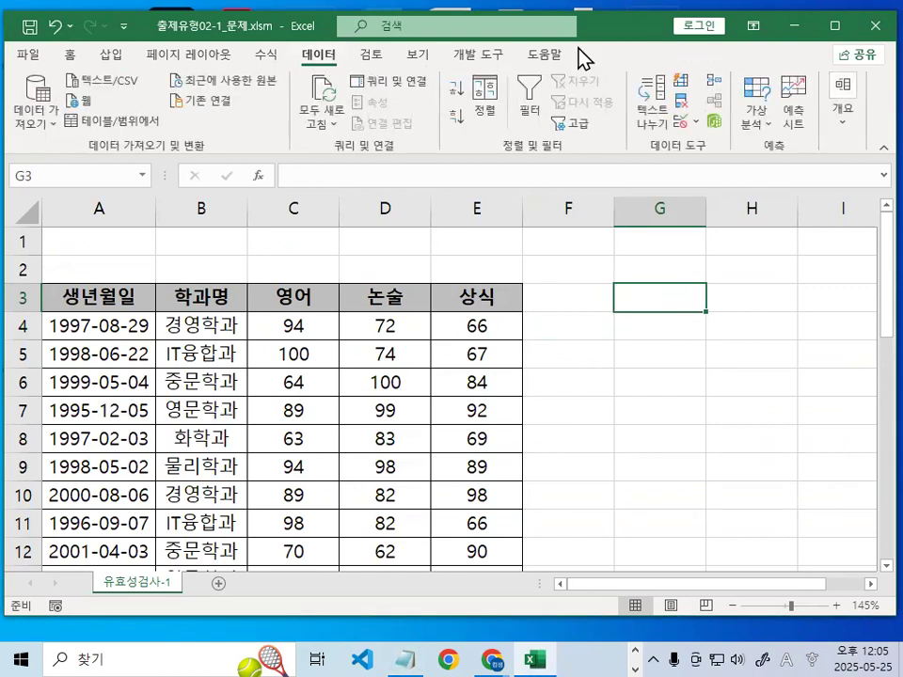
double_click(626, 28)
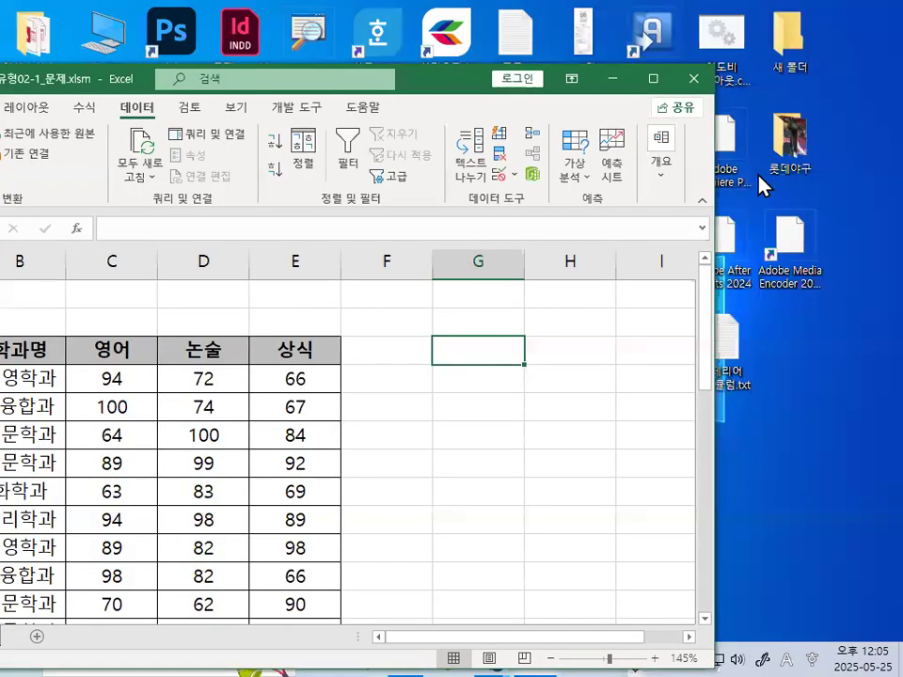
left_click_drag(719, 168, 888, 169)
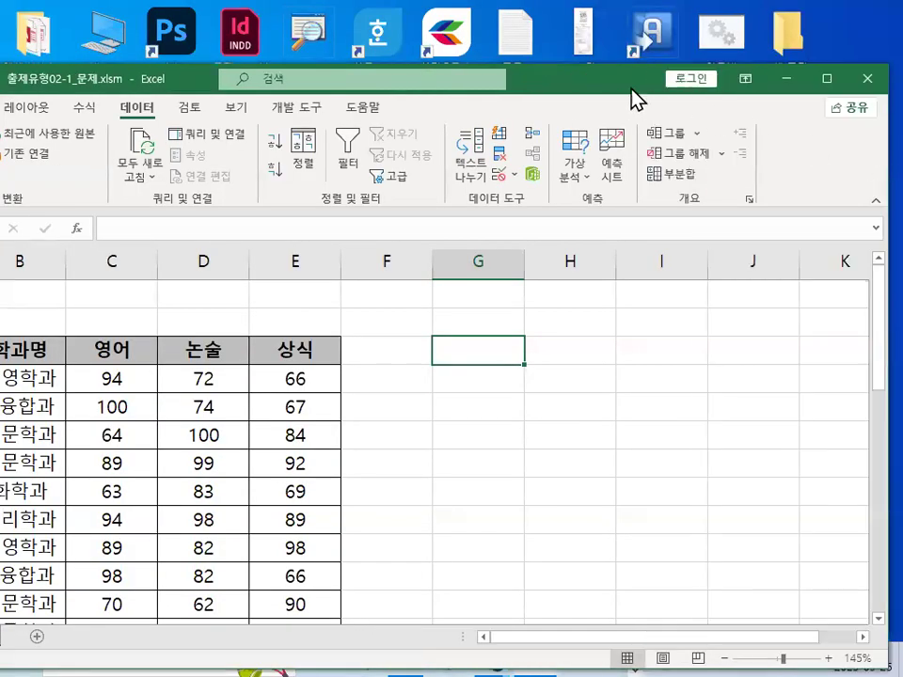
left_click_drag(610, 81, 387, 90)
left_click_drag(671, 137, 833, 147)
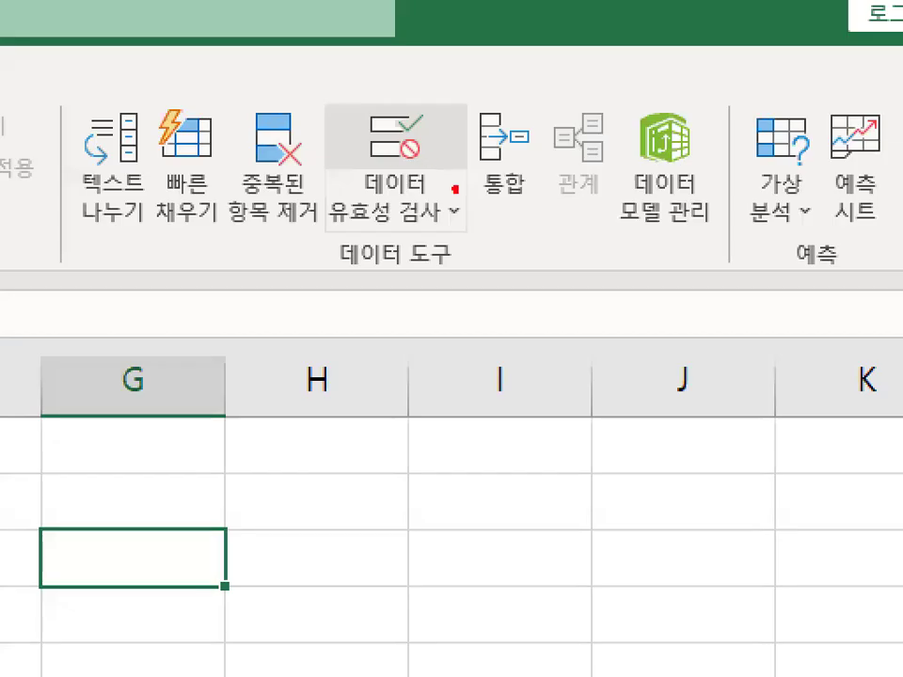
mouse_move(455, 189)
left_mouse_down()
mouse_move(471, 115)
mouse_move(482, 172)
left_mouse_up()
key("Escape")
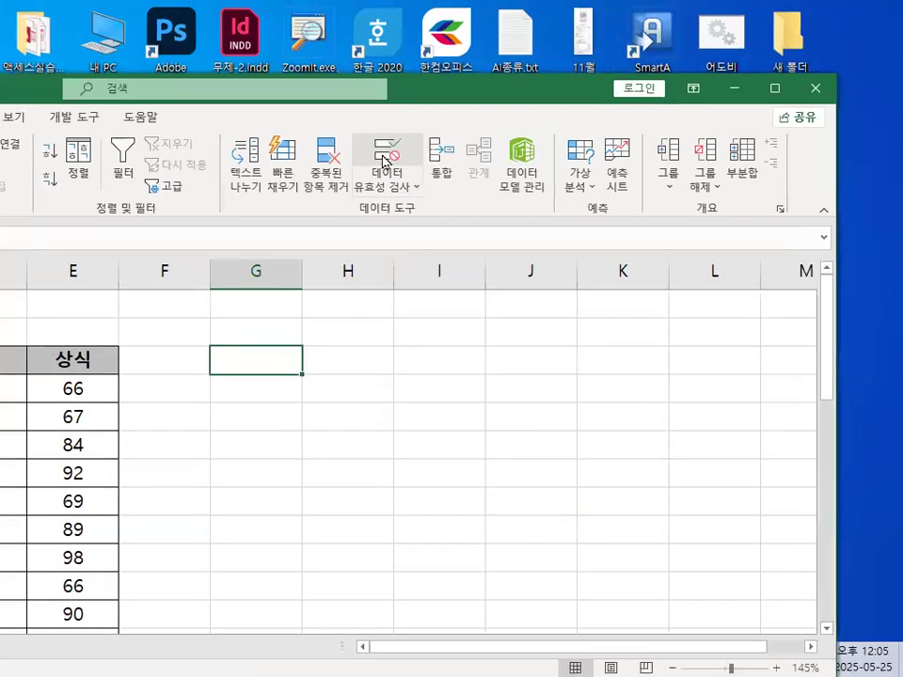
Open the Data Validation settings for cell G3 and move the dialog beside the cell
left_click(385, 160)
left_click_drag(203, 128, 631, 179)
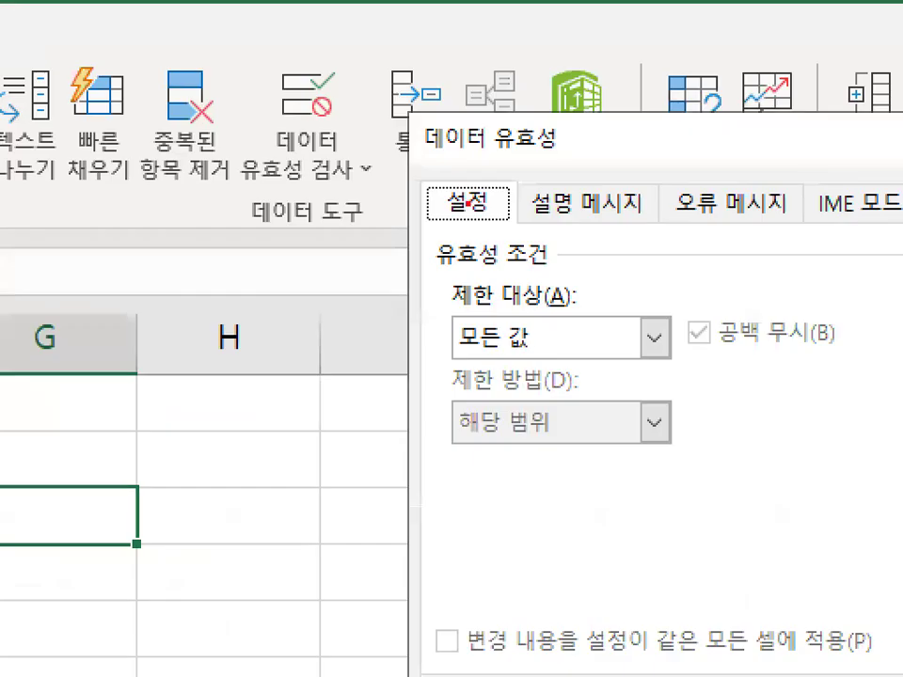
mouse_move(559, 299)
left_mouse_down()
mouse_move(452, 313)
mouse_move(583, 282)
mouse_move(578, 298)
left_mouse_up()
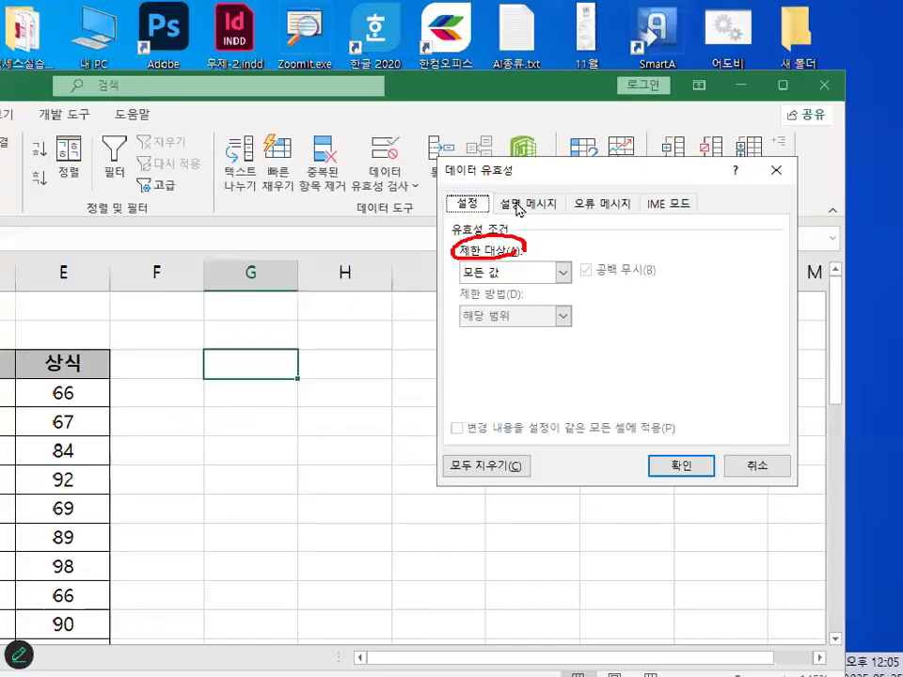
key("Escape")
Show the restriction types available for cell G3 and mark the options from 정수 to 사용자 지정 on screen
left_click(563, 271)
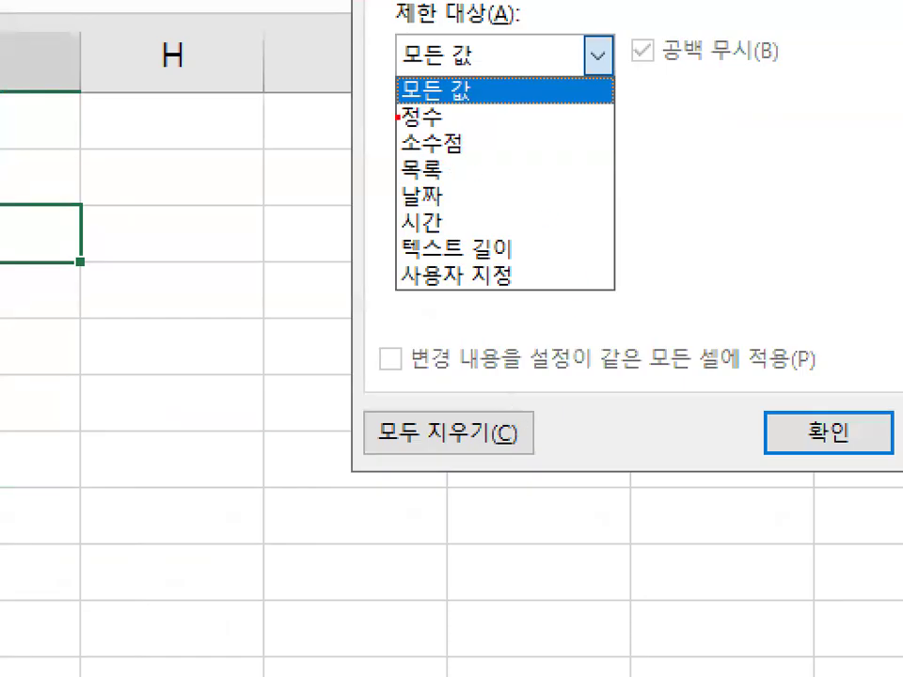
mouse_move(397, 115)
left_mouse_down()
mouse_move(379, 177)
mouse_move(386, 273)
mouse_move(398, 276)
left_mouse_up()
mouse_move(134, 149)
left_mouse_down()
mouse_move(135, 401)
mouse_move(303, 460)
left_mouse_up()
mouse_move(139, 143)
left_mouse_down()
mouse_move(322, 143)
mouse_move(338, 454)
mouse_move(257, 465)
left_mouse_up()
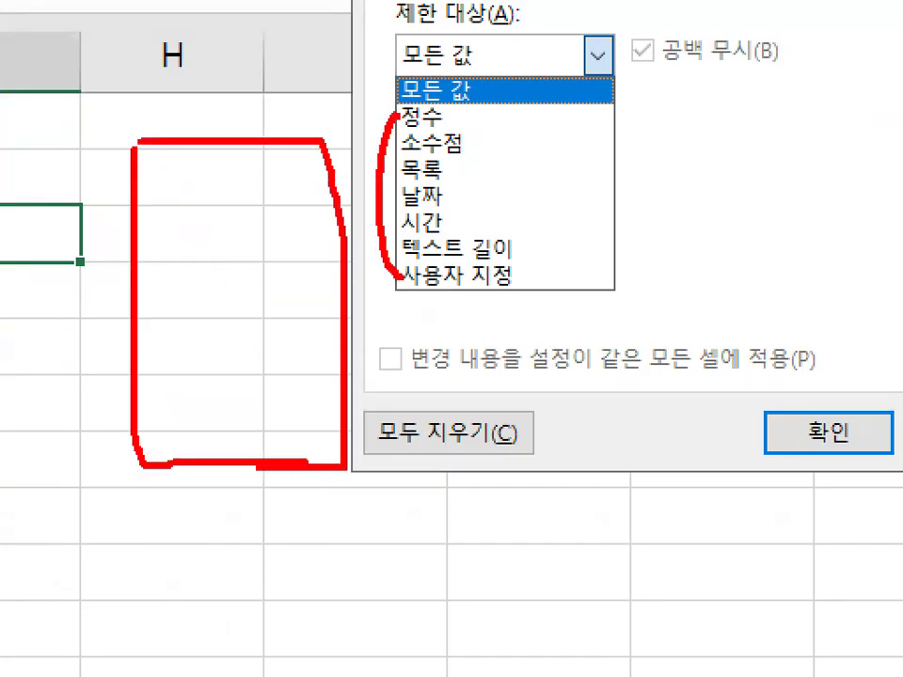
mouse_move(583, 257)
left_mouse_down()
mouse_move(316, 141)
mouse_move(571, 280)
left_mouse_up()
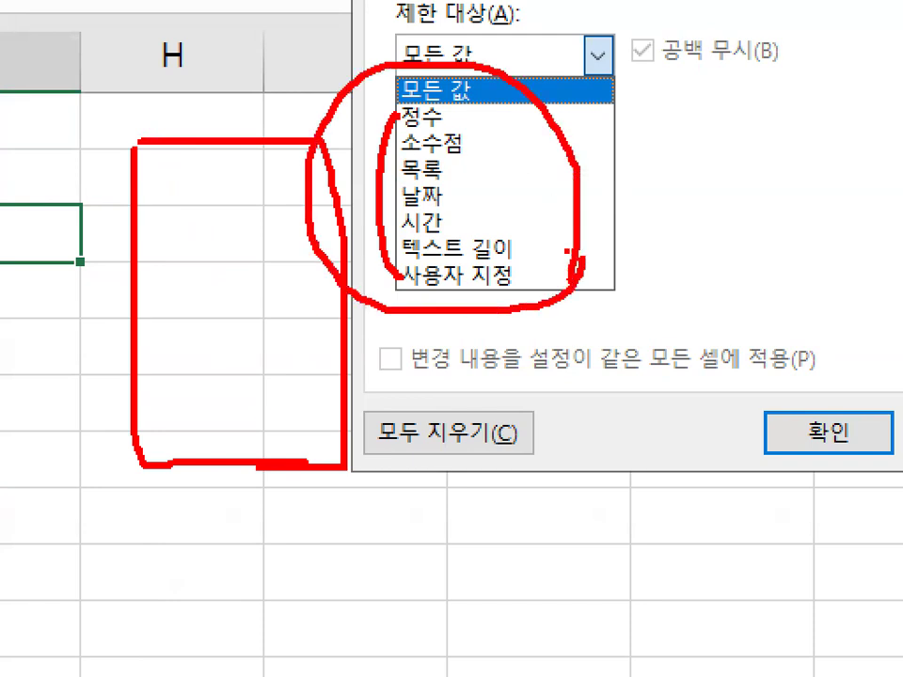
key("Escape")
Review the individual restriction types, marking 정수, 소수점 and 텍스트 길이 in the 제한 대상 choices
left_click(563, 270)
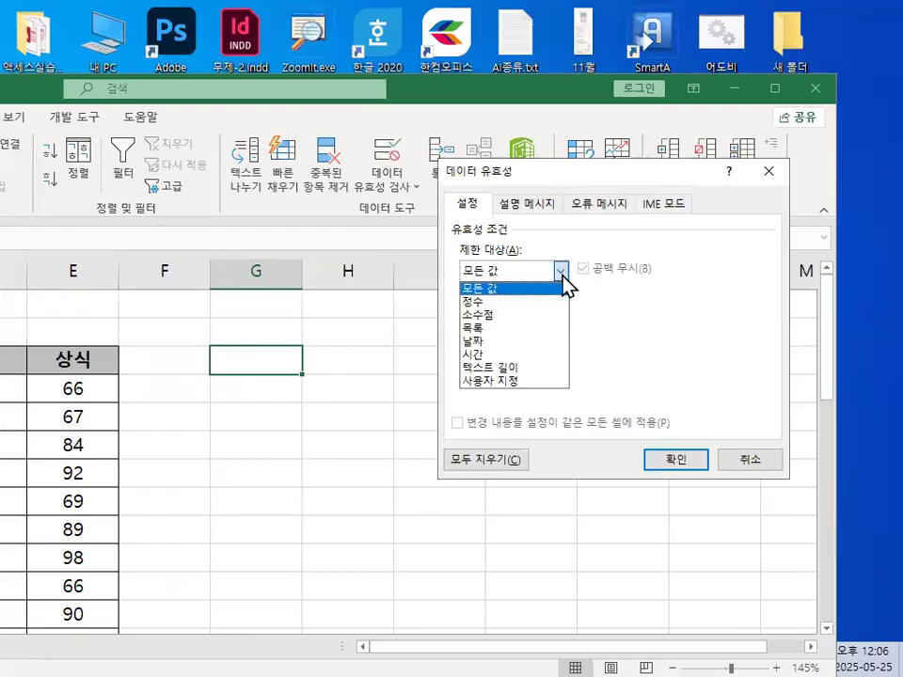
key("ctrl+1")
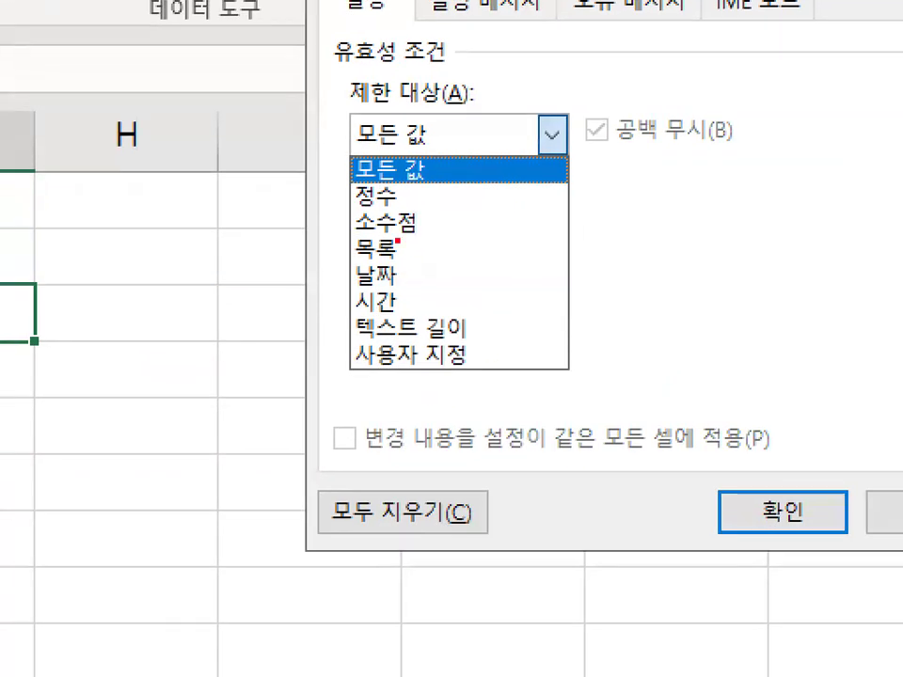
mouse_move(402, 200)
left_mouse_down()
mouse_move(350, 209)
mouse_move(393, 170)
left_mouse_up()
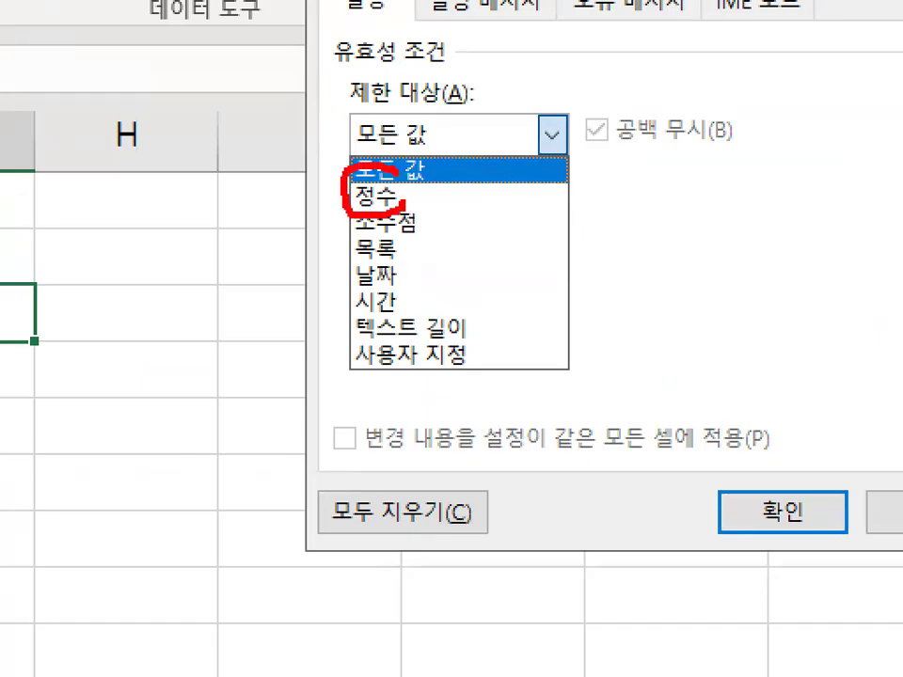
key("Escape")
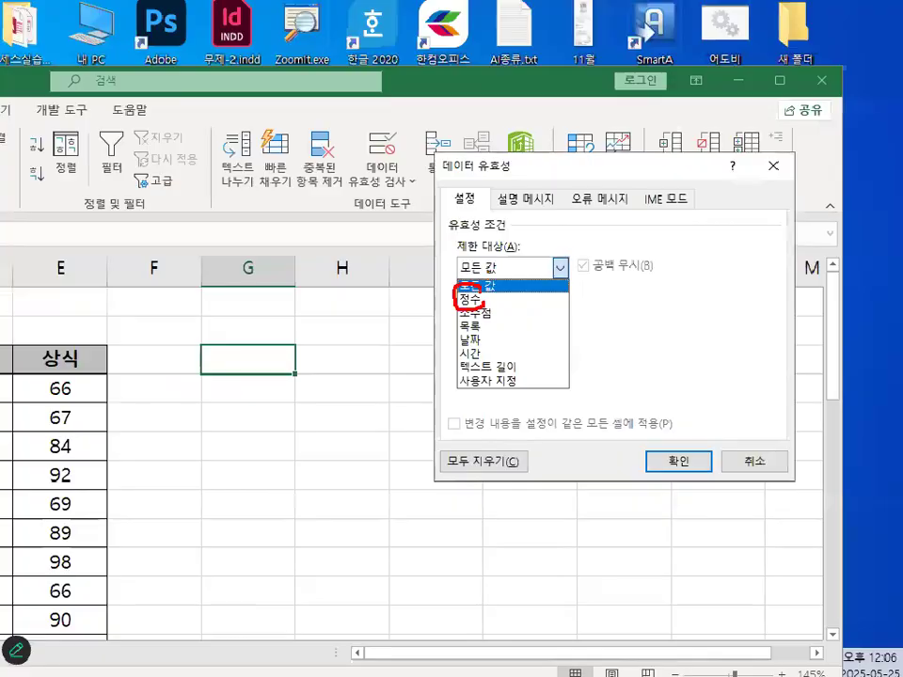
left_click(456, 135)
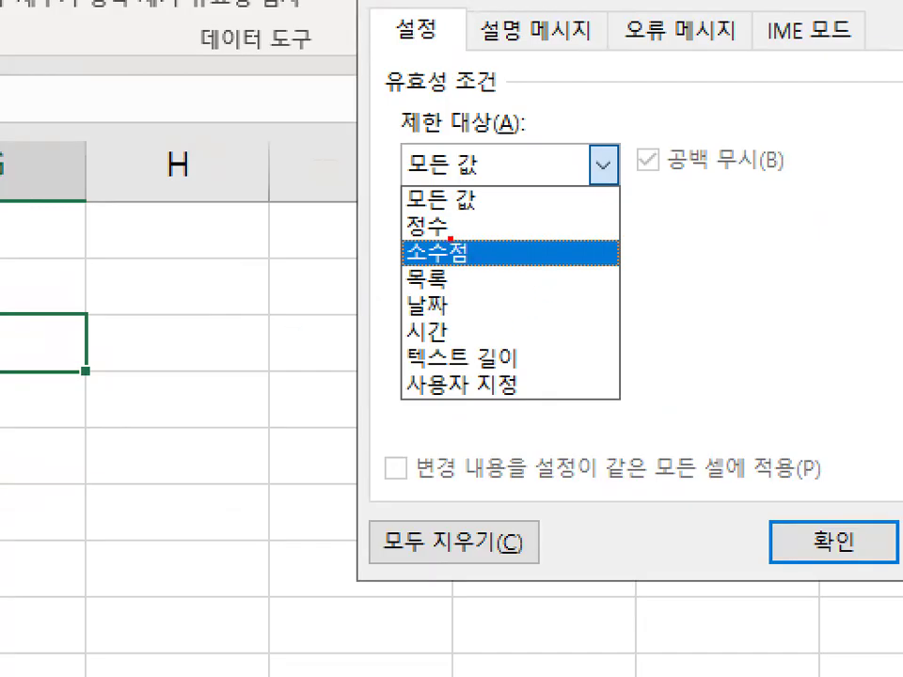
mouse_move(451, 232)
left_mouse_down()
mouse_move(428, 242)
mouse_move(403, 206)
mouse_move(461, 226)
left_mouse_up()
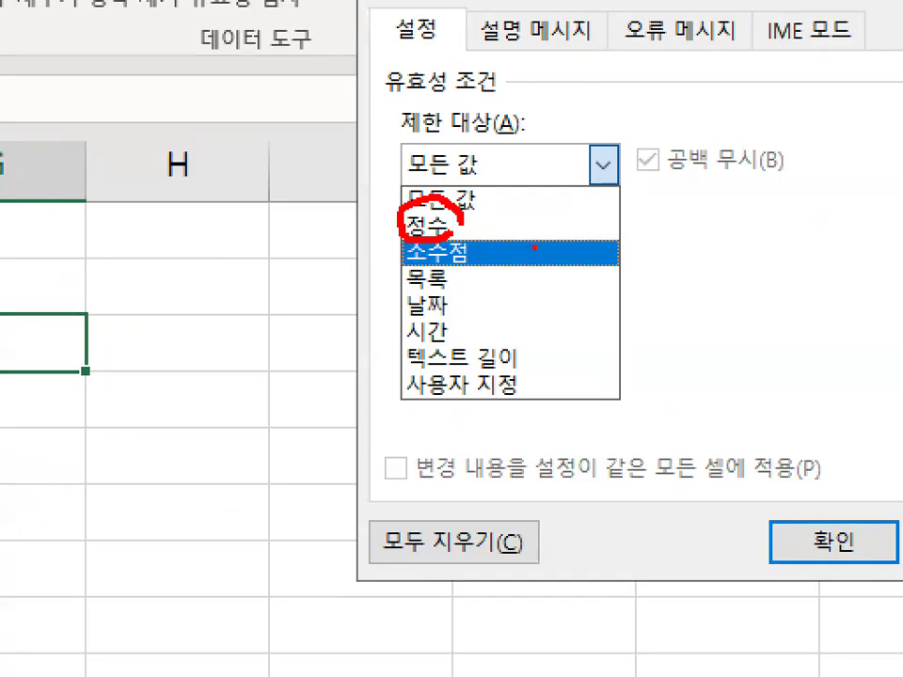
mouse_move(414, 227)
left_mouse_down()
mouse_move(425, 274)
mouse_move(419, 230)
left_mouse_up()
key("Escape")
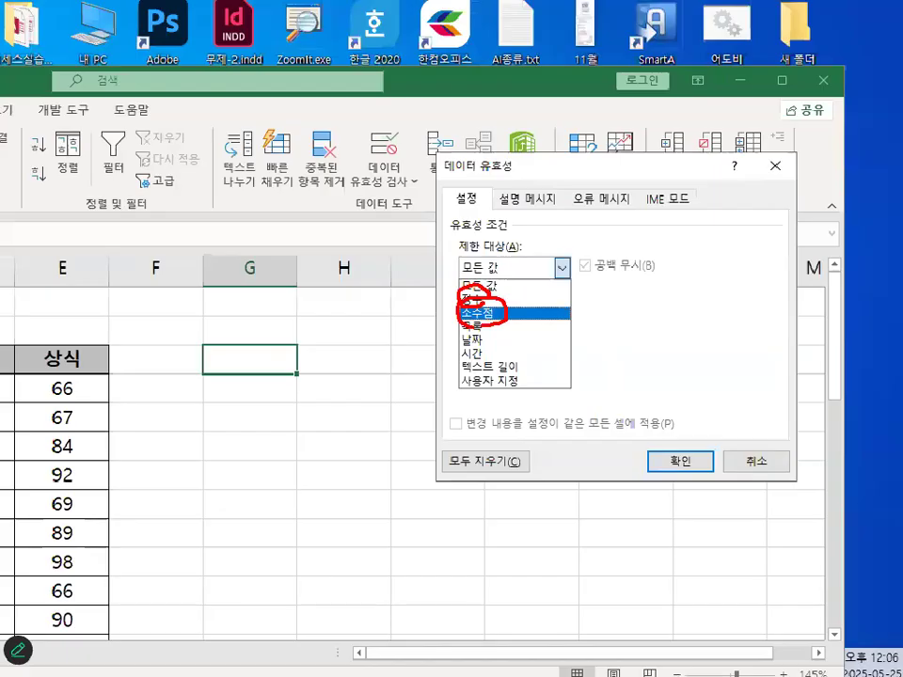
left_click(564, 271)
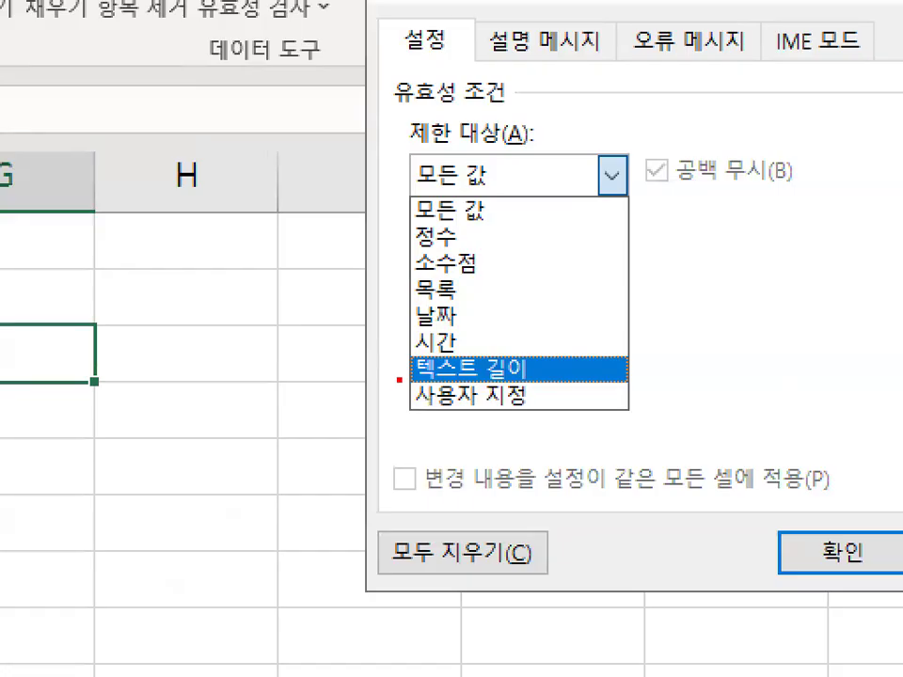
left_click_drag(399, 379, 550, 385)
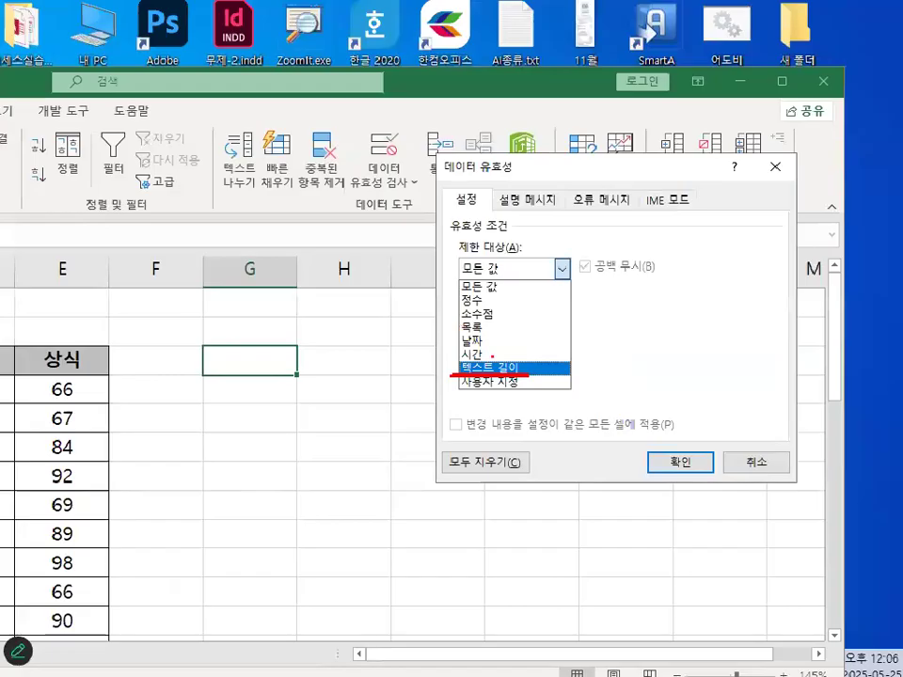
Set the restriction type to 텍스트 길이 with the = method, and write an example length of 3 on screen
left_click(562, 269)
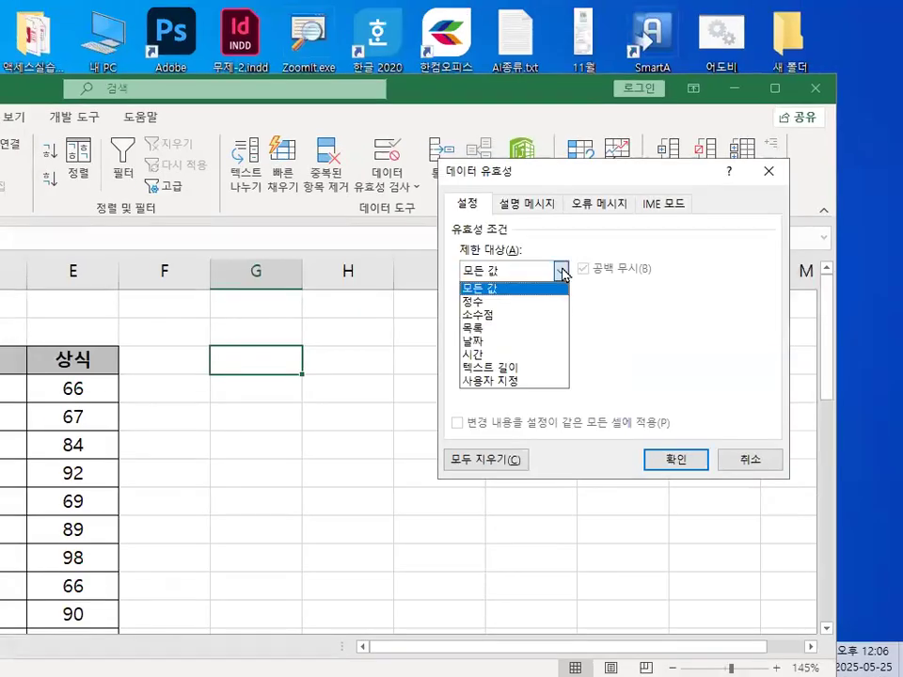
left_click(512, 368)
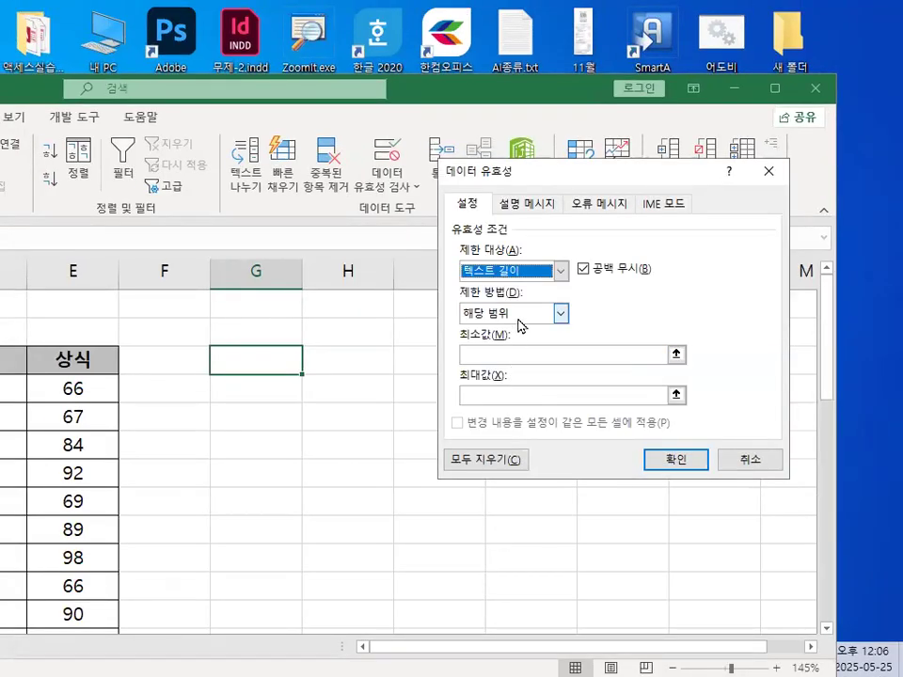
left_click(520, 322)
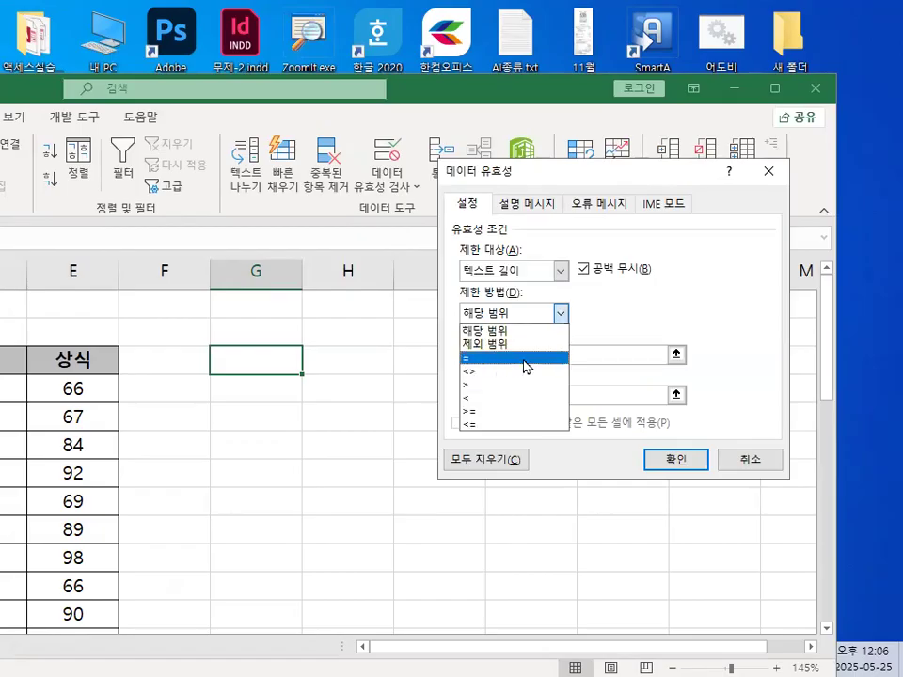
left_click(523, 359)
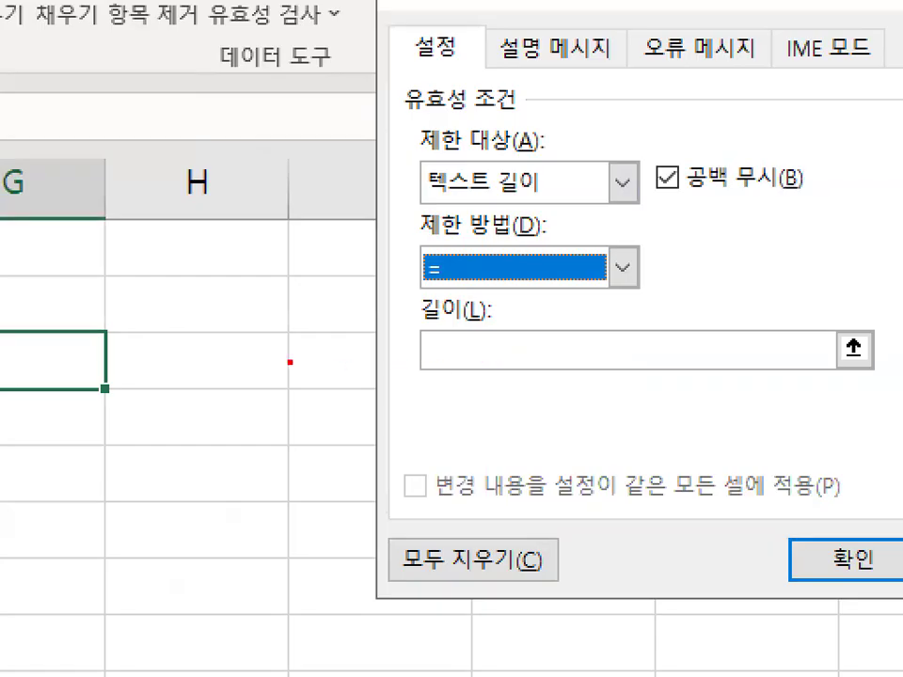
mouse_move(269, 369)
left_mouse_down()
mouse_move(178, 391)
mouse_move(256, 320)
mouse_move(275, 372)
left_mouse_up()
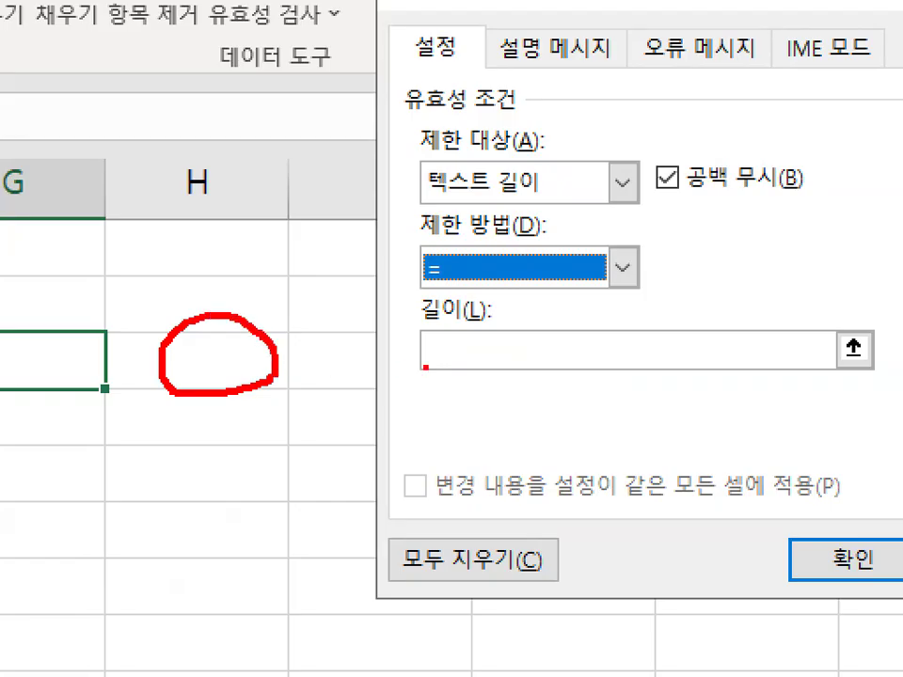
mouse_move(446, 341)
left_mouse_down()
mouse_move(473, 348)
mouse_move(444, 374)
mouse_move(428, 372)
left_mouse_up()
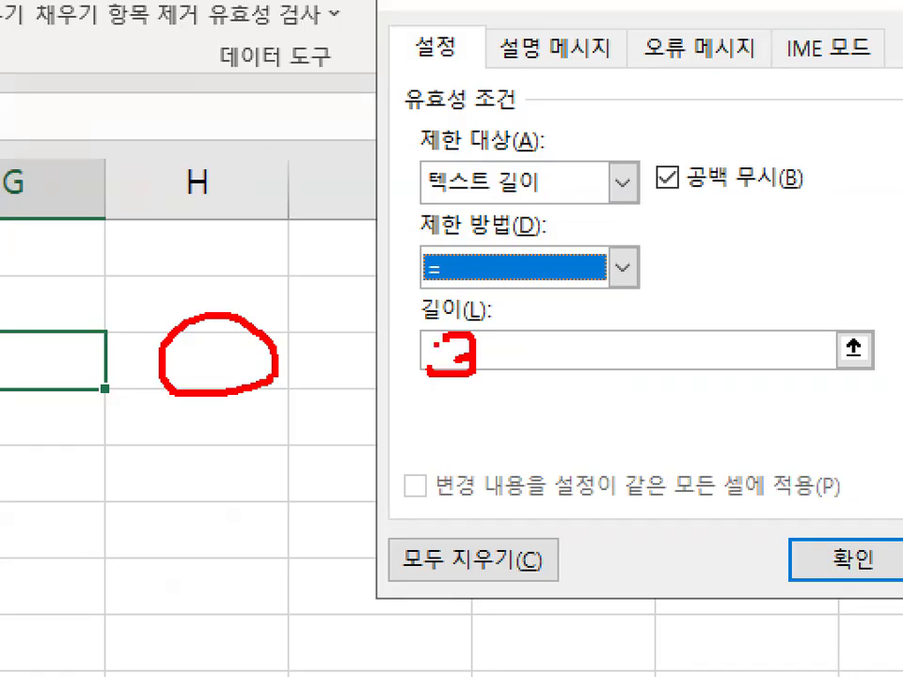
mouse_move(545, 190)
left_mouse_down()
mouse_move(416, 167)
mouse_move(553, 188)
left_mouse_up()
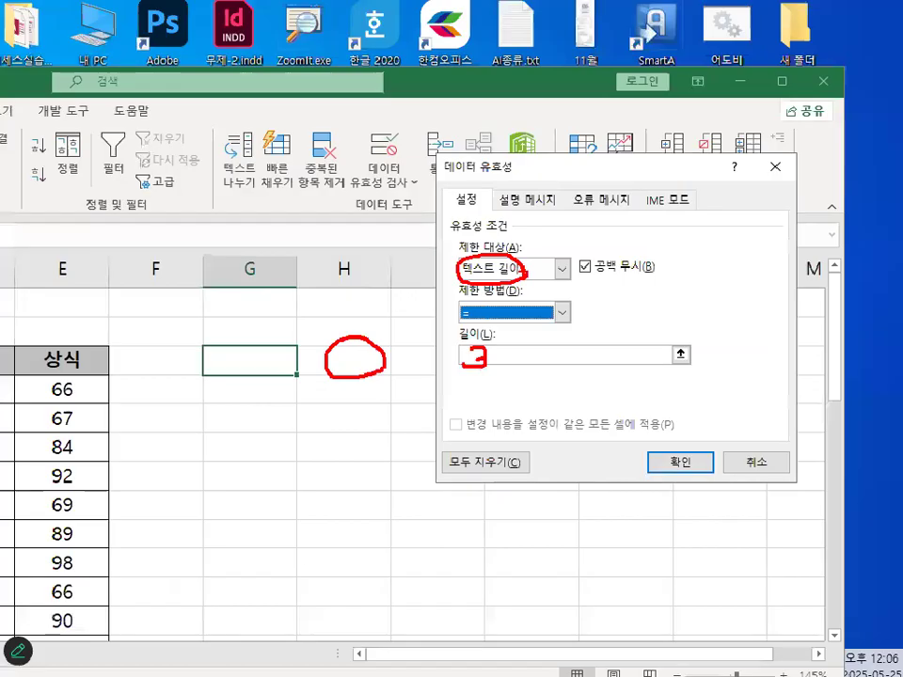
key("Escape")
Return the restriction method to 해당 범위, switch the restriction type to 사용자 지정, and mark its formula field and type on screen
left_click(566, 270)
left_click(524, 331)
left_click(517, 273)
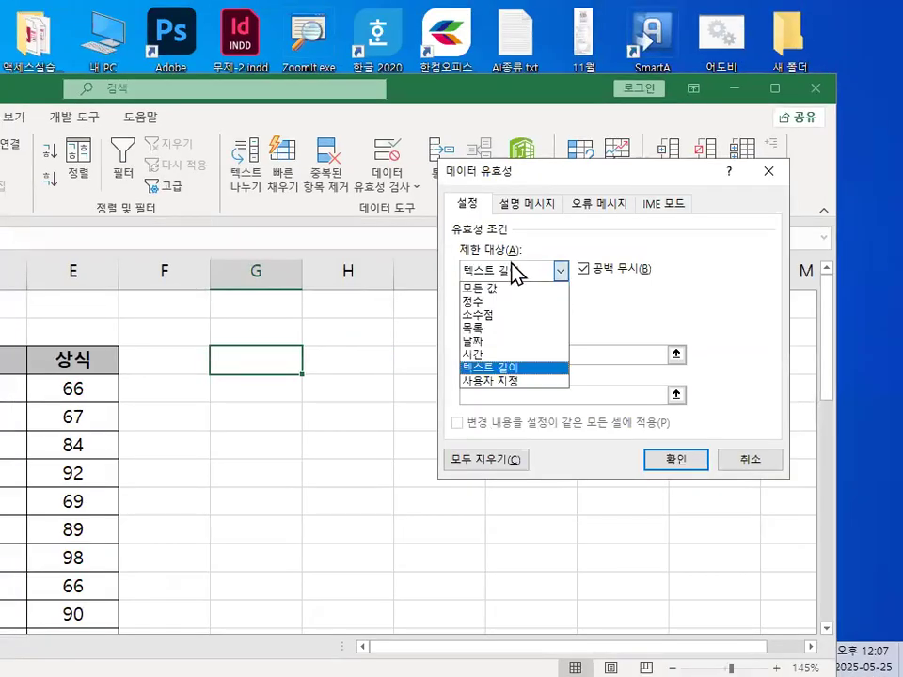
left_click(527, 387)
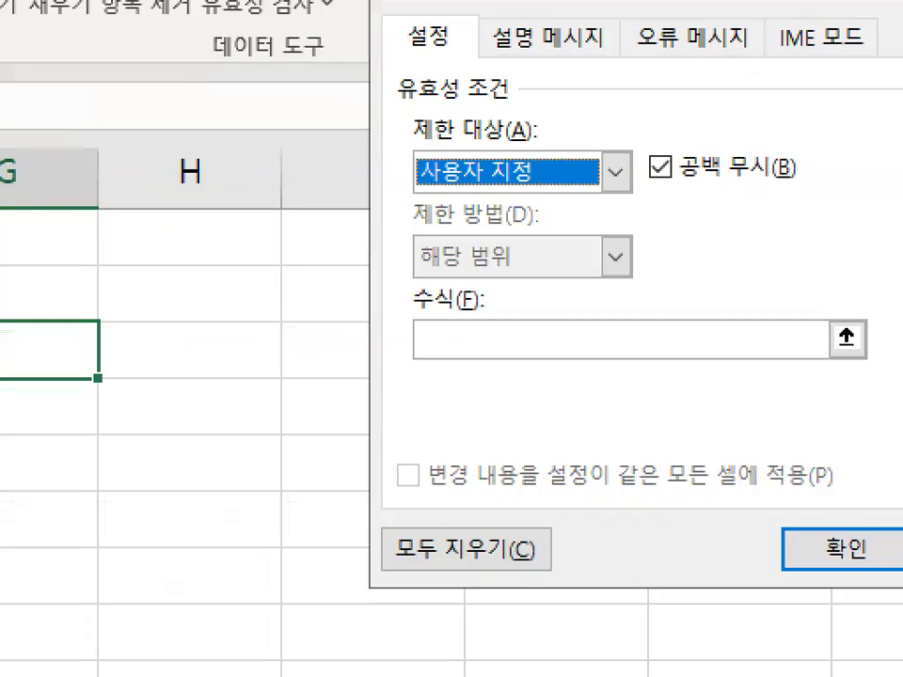
mouse_move(513, 363)
left_mouse_down()
mouse_move(478, 335)
mouse_move(517, 354)
mouse_move(561, 240)
left_mouse_up()
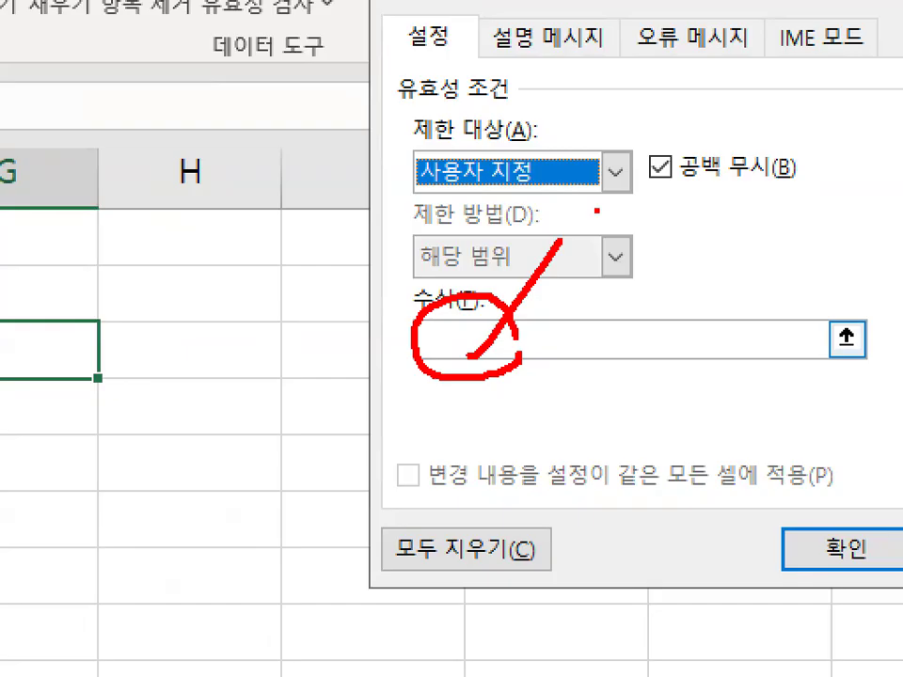
key("Escape")
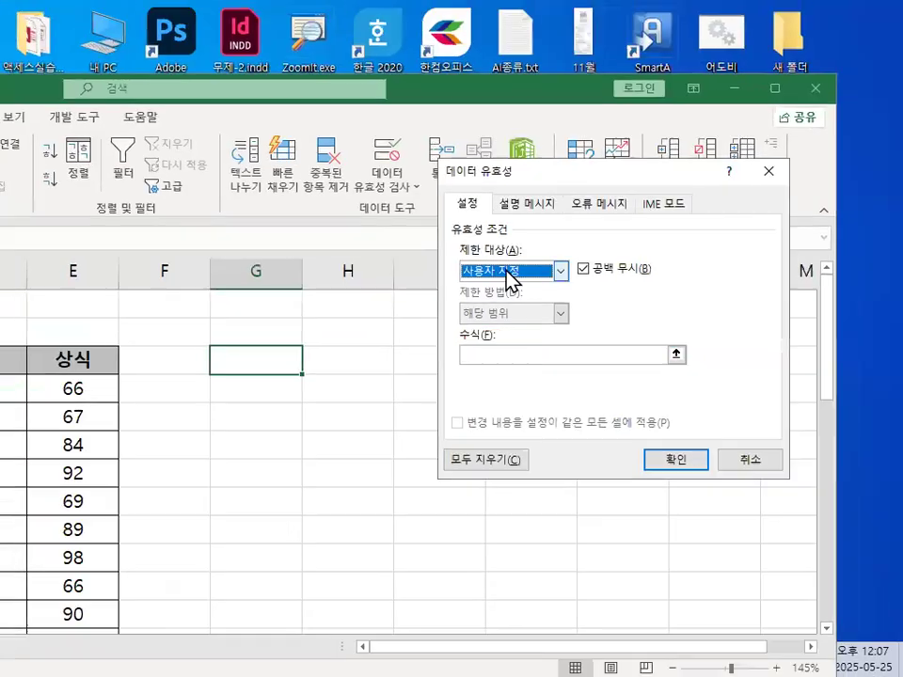
key("ctrl+1")
left_click(505, 268)
left_click_drag(534, 270, 499, 299)
key("Escape")
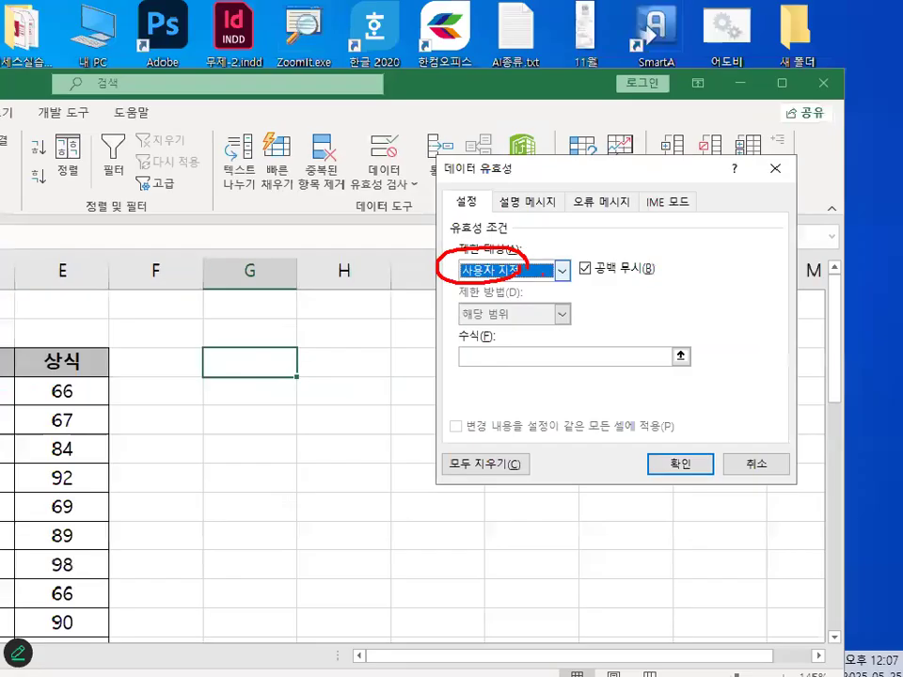
Review the restriction types again and underline 정수, 목록, 날짜, 사용자 지정 and 텍스트 길이 as the ones to study
left_click(620, 274)
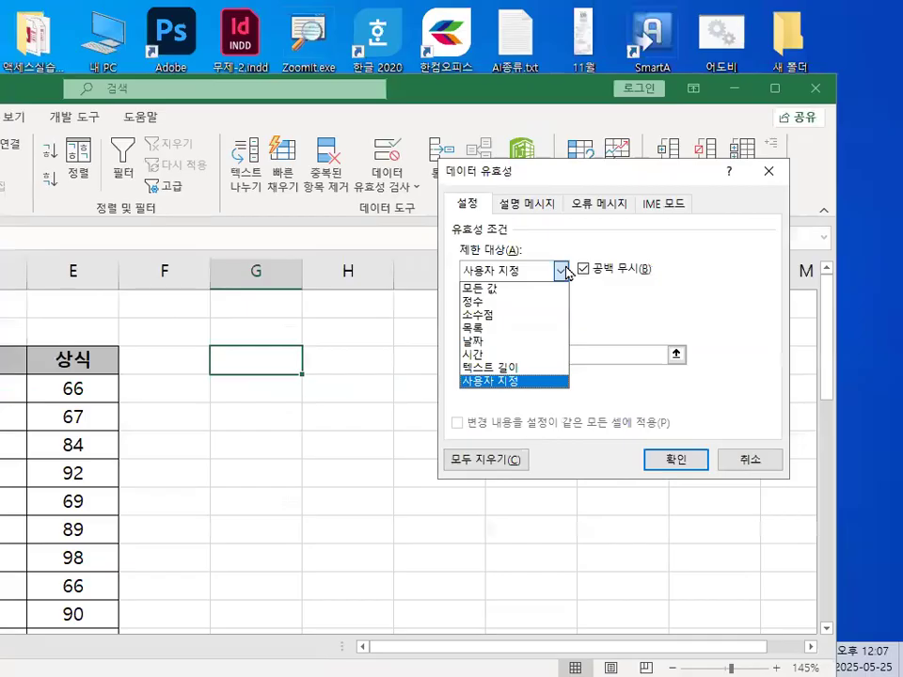
key("ctrl+1")
left_click(534, 326)
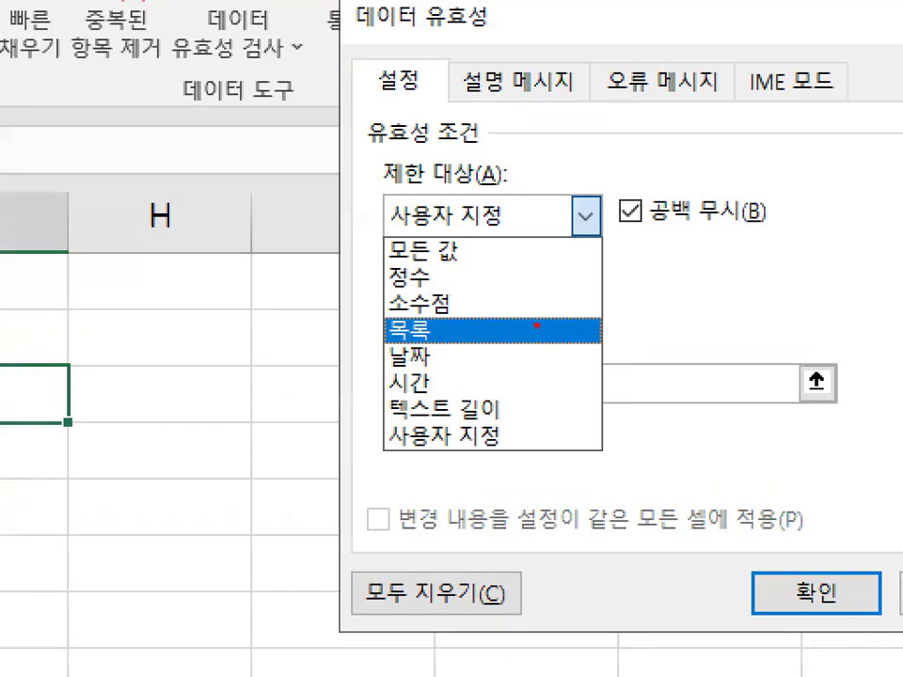
left_click_drag(385, 281, 472, 274)
left_click_drag(377, 345, 446, 341)
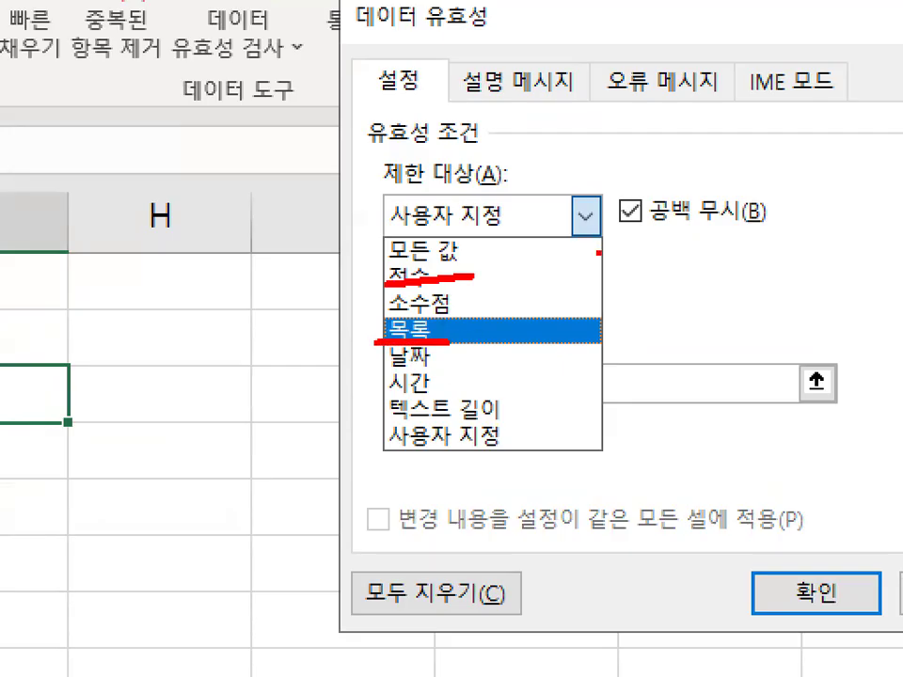
left_click_drag(363, 365, 460, 363)
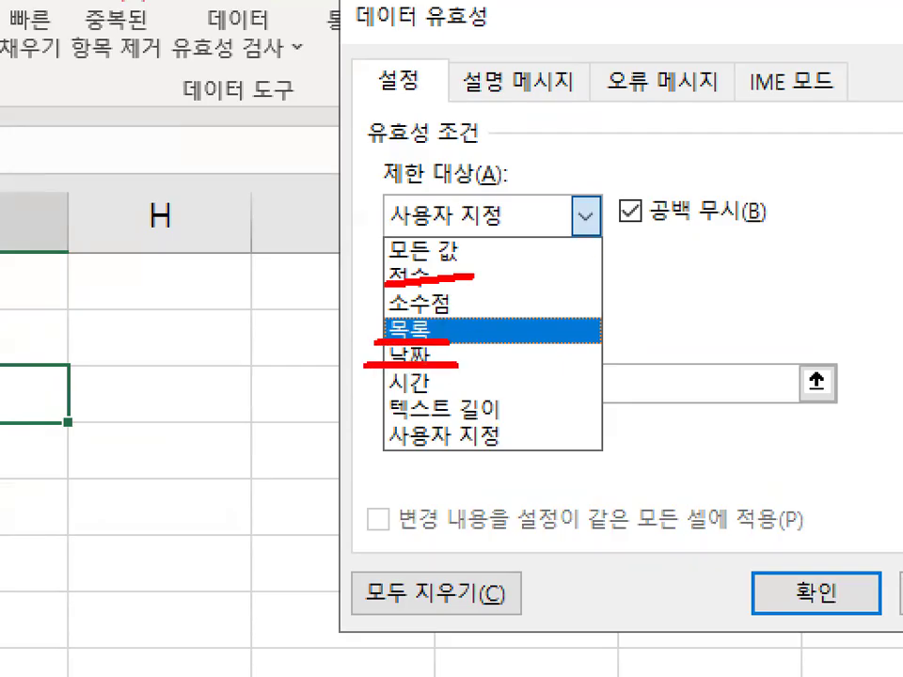
left_click_drag(379, 456, 504, 454)
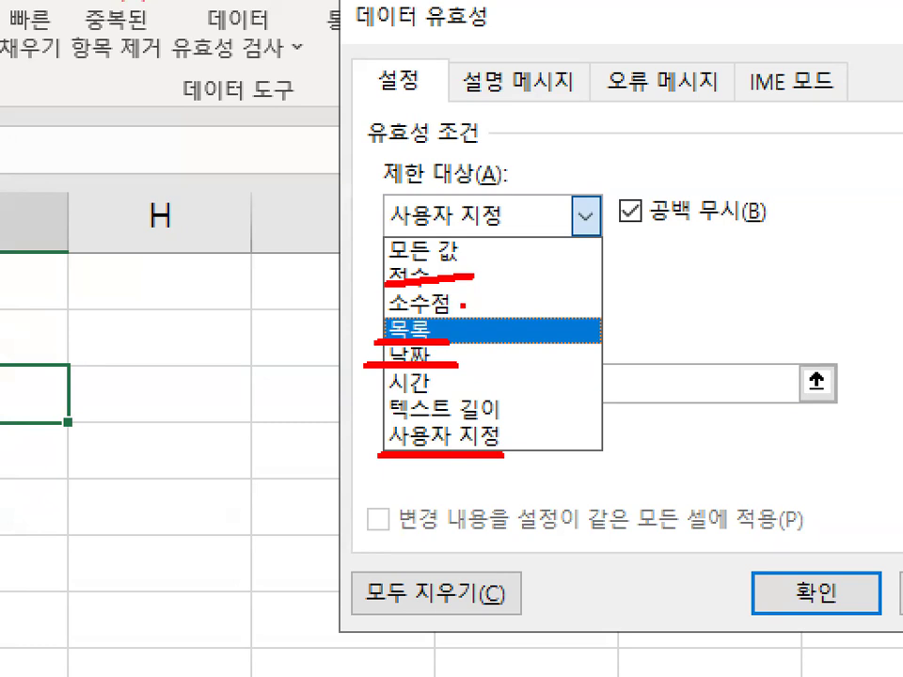
left_click_drag(420, 248, 449, 237)
left_click_drag(439, 297, 473, 289)
left_click_drag(455, 335, 475, 332)
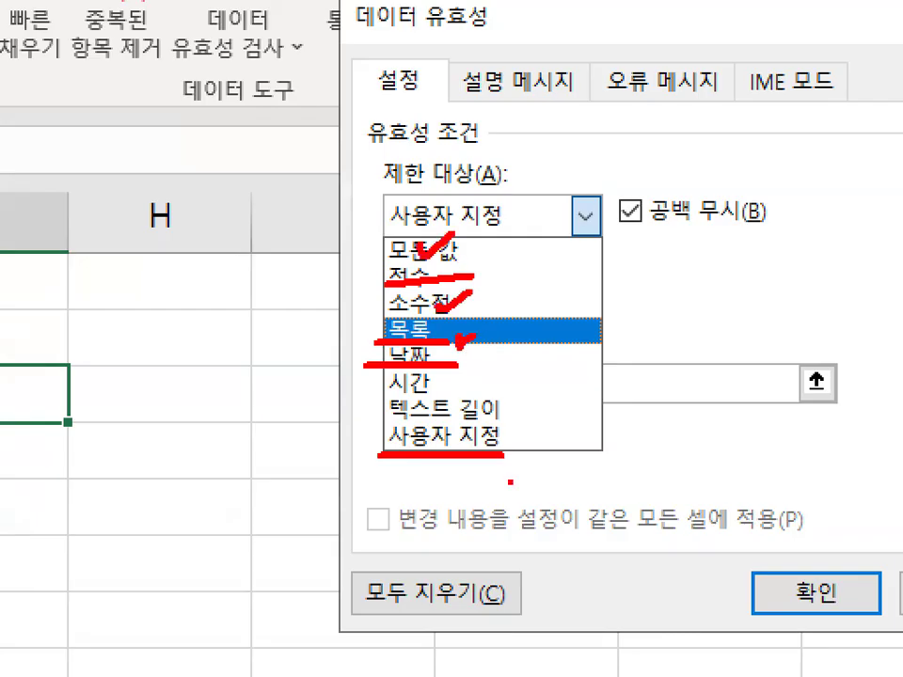
left_click_drag(528, 449, 602, 409)
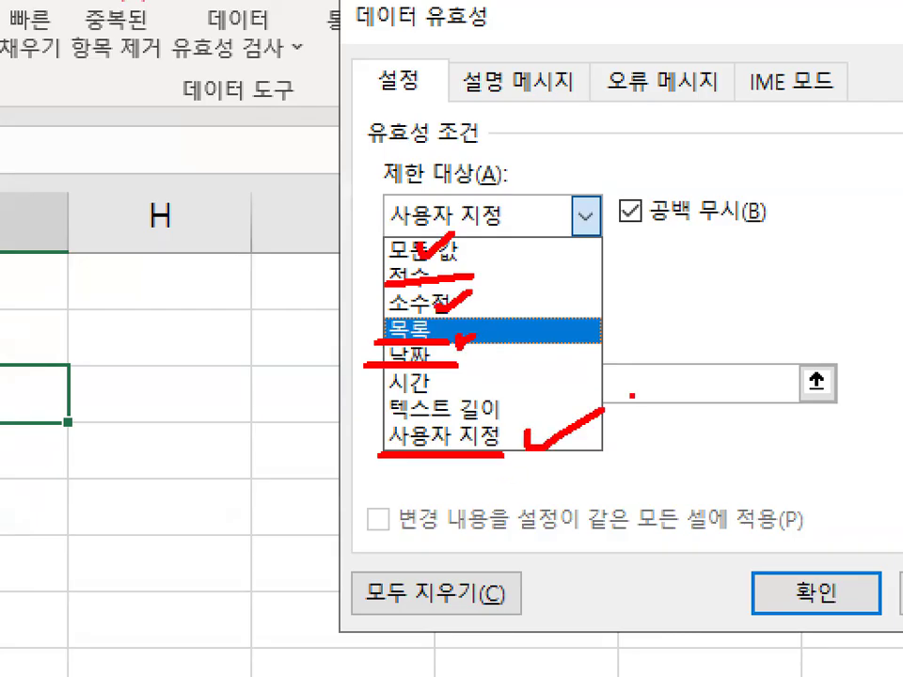
left_click_drag(370, 425, 516, 421)
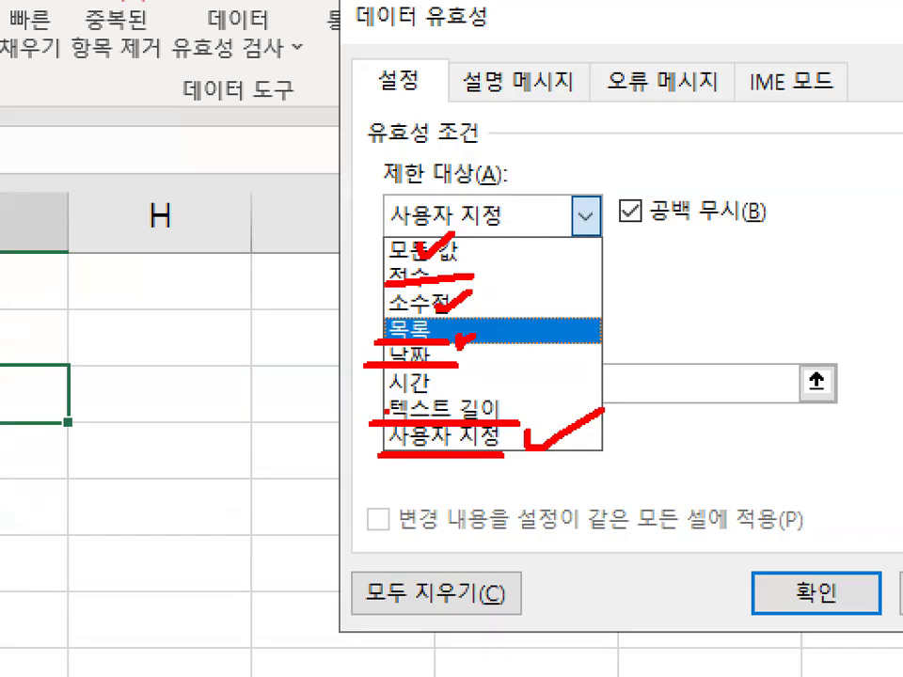
key("Escape")
key("ctrl+1")
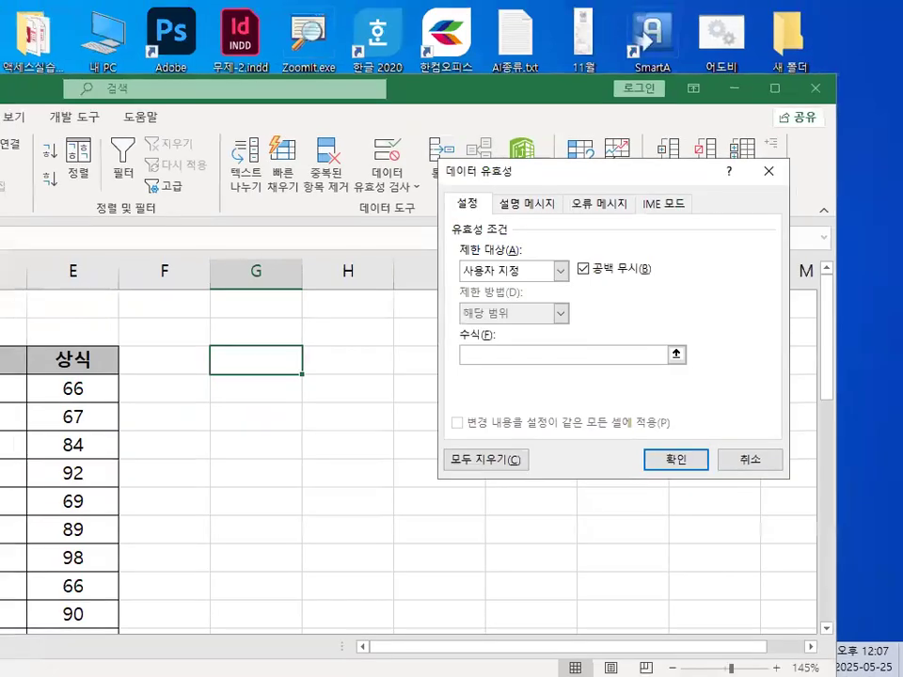
Circle the 제한 대상 setting on screen and set the restriction type for cell G3 to 정수
left_click(557, 246)
left_click_drag(556, 246, 572, 285)
key("Escape")
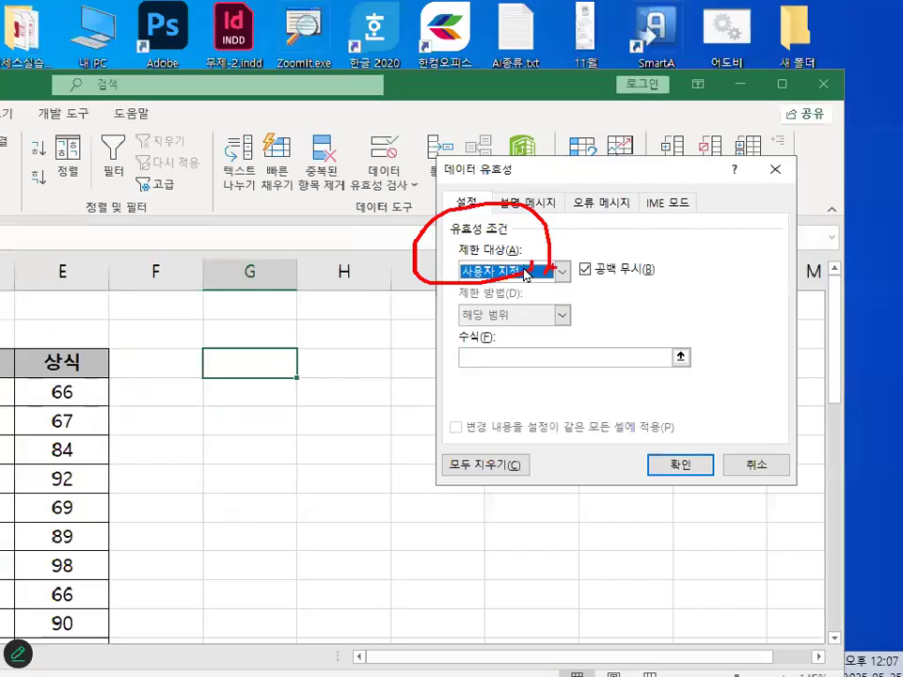
left_click(562, 273)
left_click(515, 301)
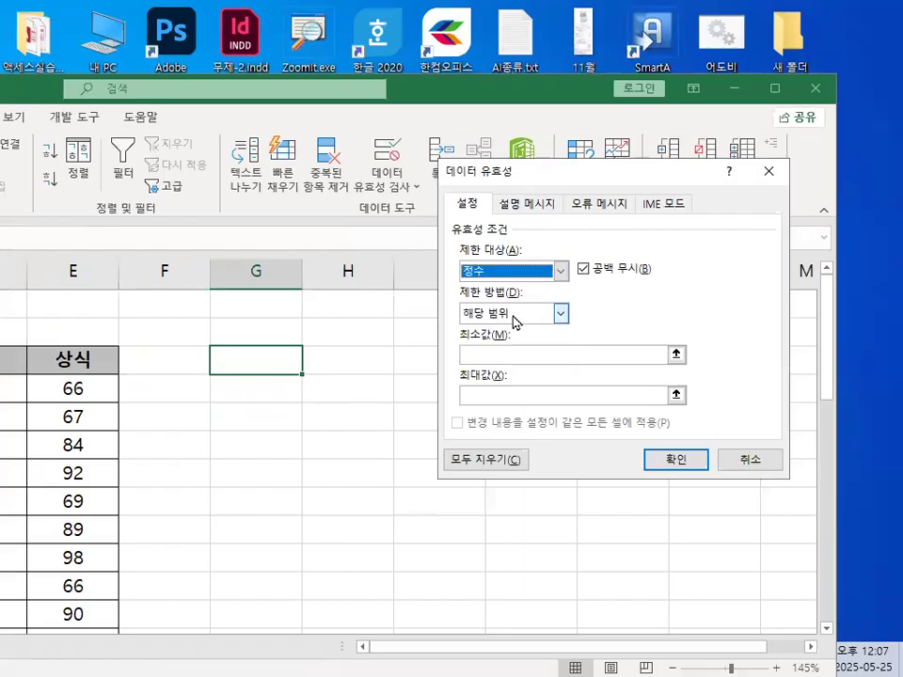
Bracket the 최소값 and 최대값 fields on screen and write the example limits 0 and 100 in them
key("ctrl+1")
mouse_move(431, 300)
left_mouse_down()
mouse_move(381, 391)
mouse_move(406, 419)
left_mouse_up()
left_click_drag(513, 304, 535, 302)
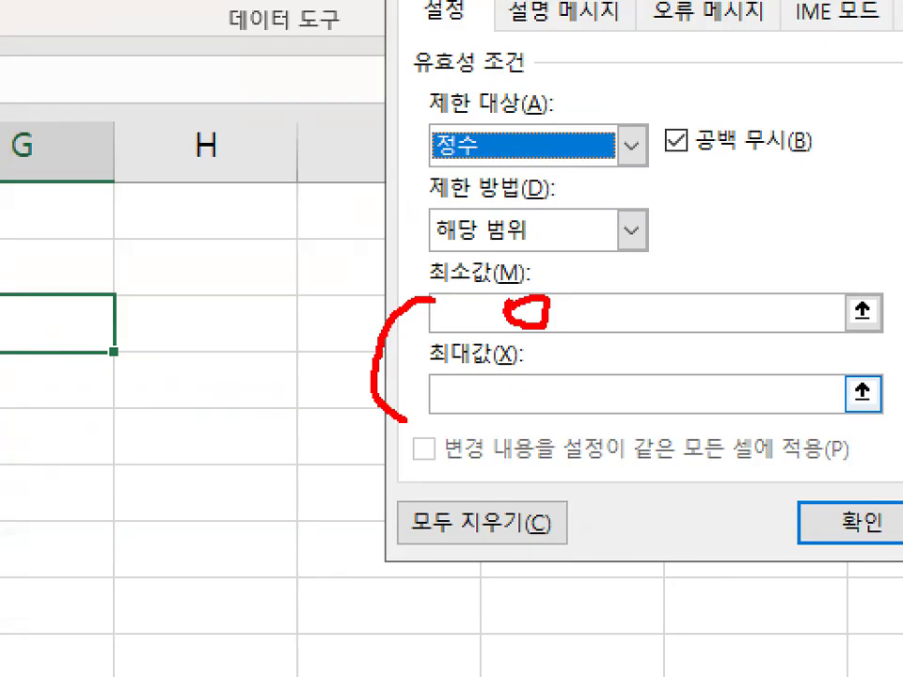
mouse_move(543, 406)
left_mouse_down()
mouse_move(570, 410)
mouse_move(593, 429)
mouse_move(607, 410)
left_mouse_up()
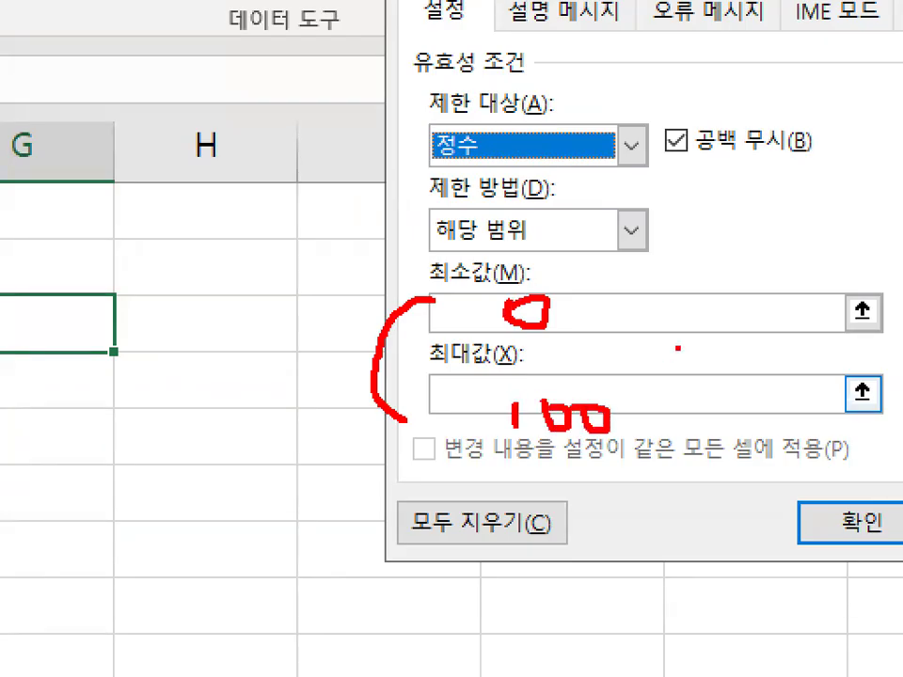
key("Escape")
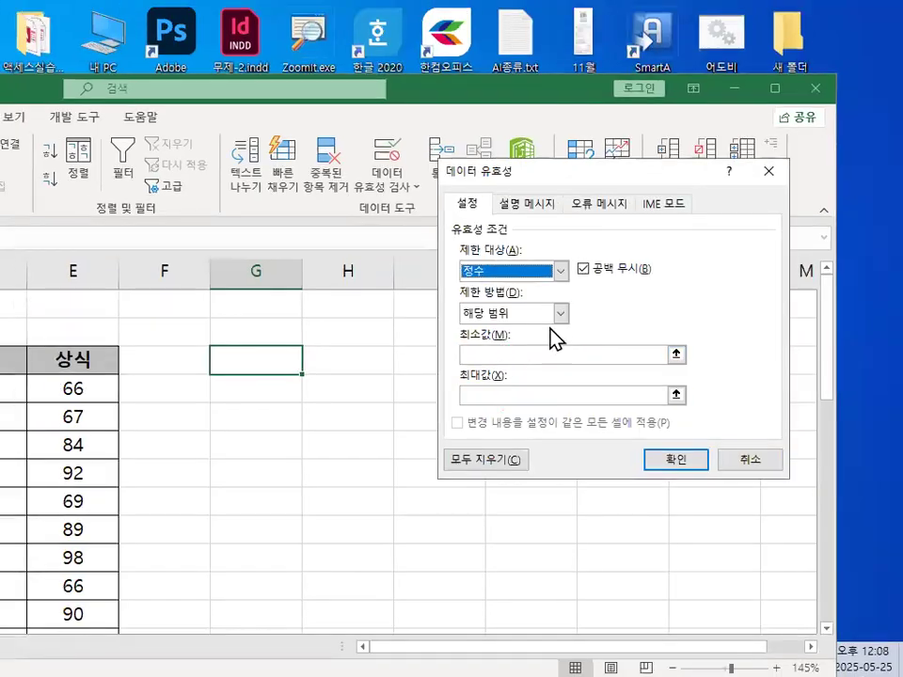
List the 제한 방법 choices and circle them on screen, and circle the 정수 restriction type
left_click(632, 231)
key("ctrl+1")
mouse_move(580, 440)
left_mouse_down()
mouse_move(312, 261)
mouse_move(614, 455)
mouse_move(283, 376)
mouse_move(599, 461)
left_mouse_up()
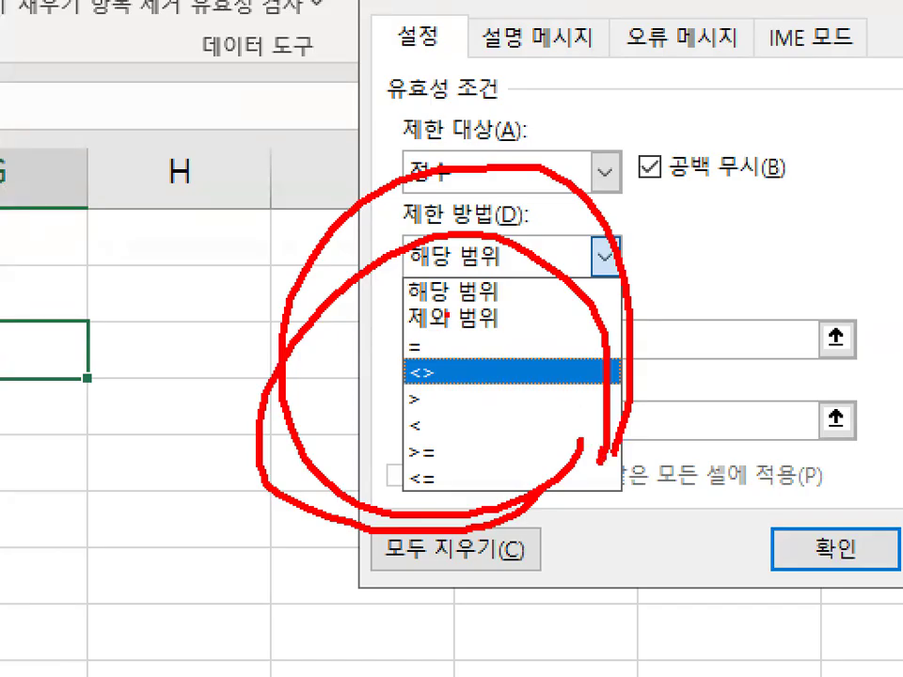
key("Escape")
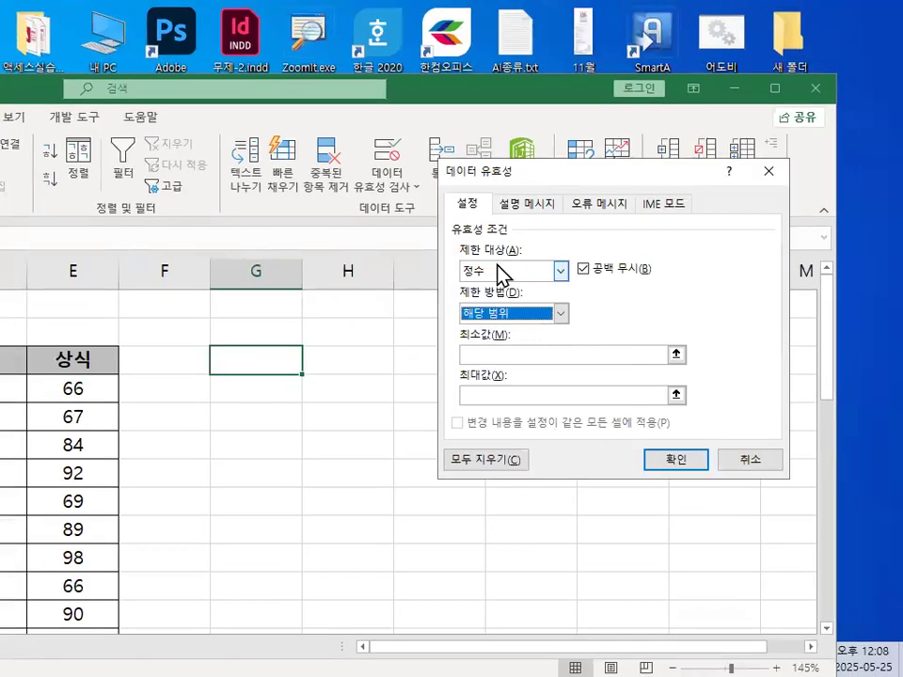
key("ctrl+1")
mouse_move(514, 275)
left_mouse_down()
mouse_move(505, 282)
mouse_move(460, 256)
mouse_move(515, 294)
left_mouse_up()
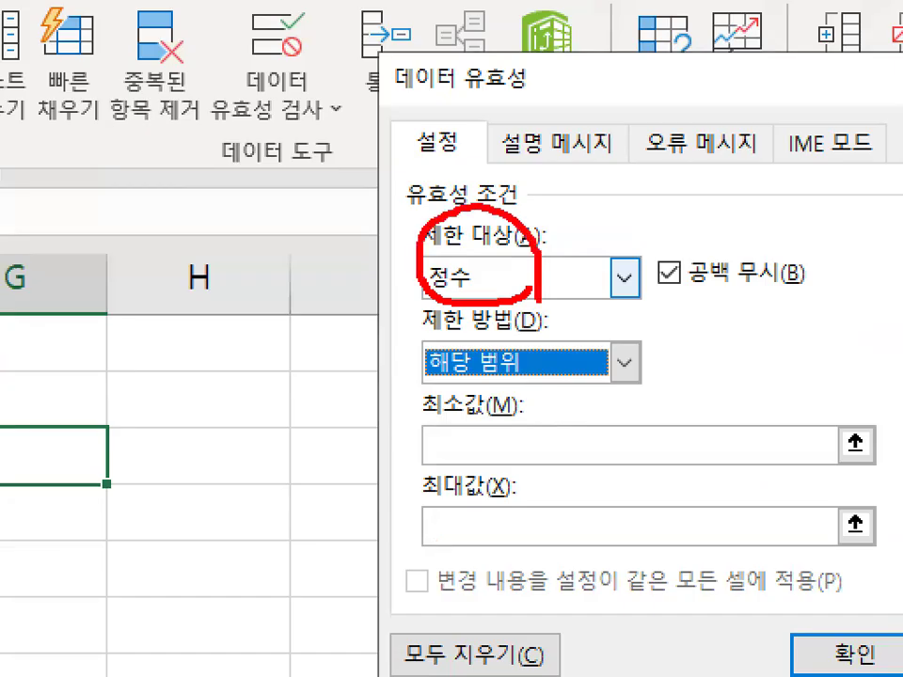
key("Escape")
Reset the restriction type to 모든 값 and open the 설명 메시지 settings
left_click(533, 205)
left_click(480, 375)
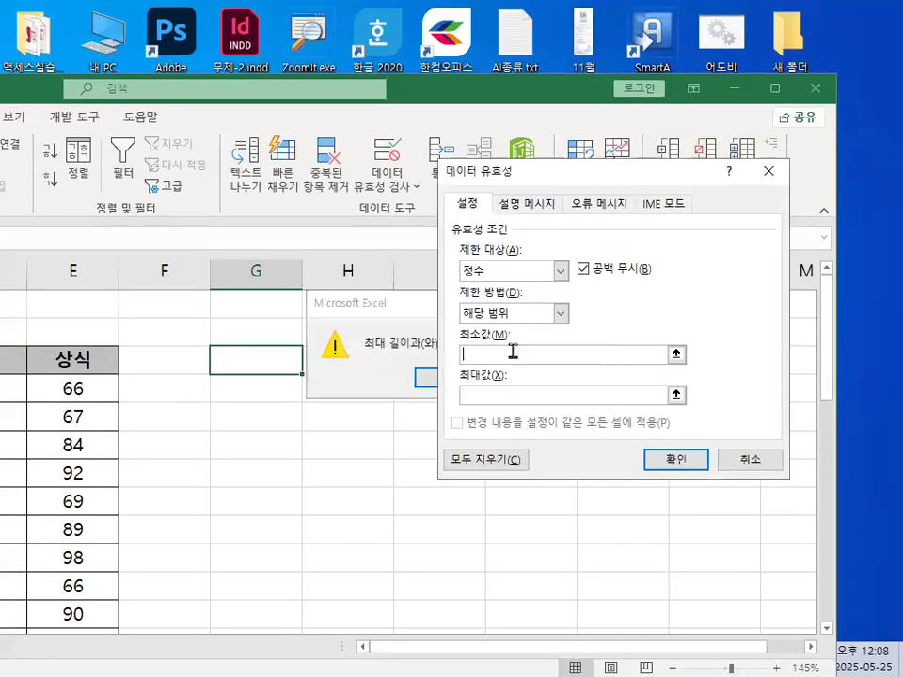
left_click(516, 273)
left_click(509, 289)
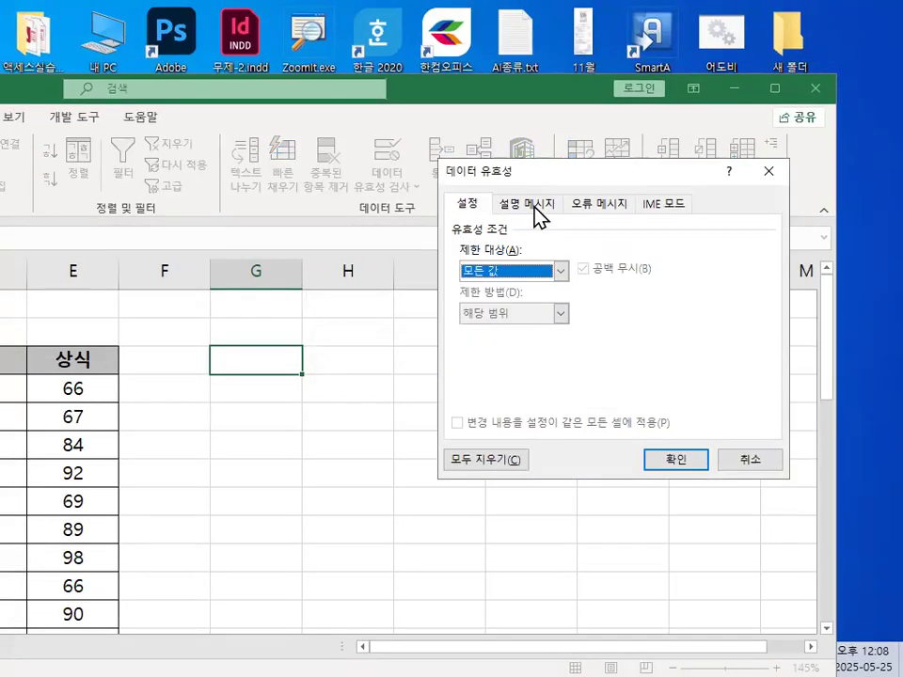
left_click(534, 207)
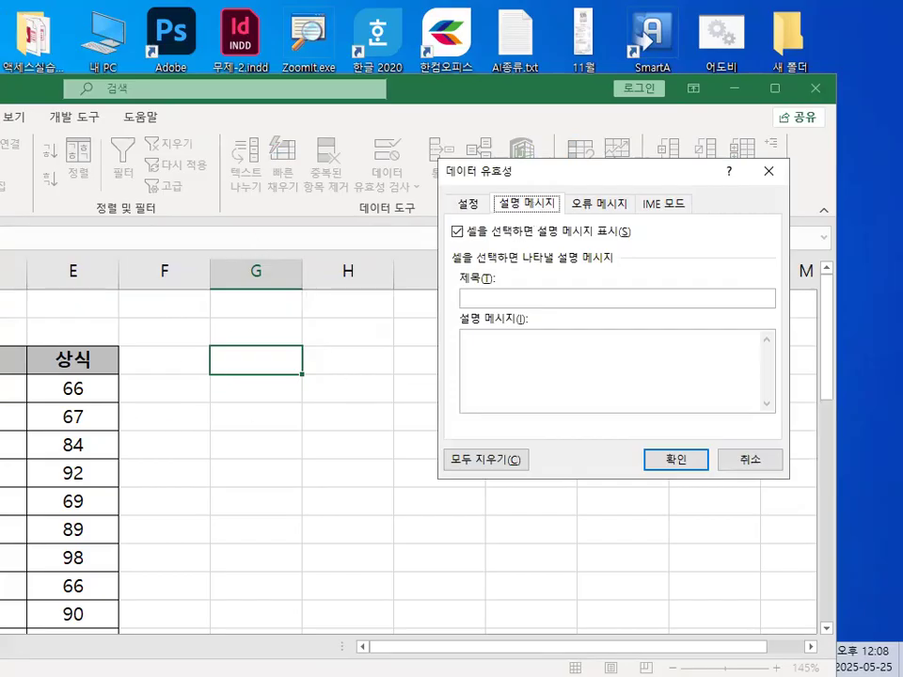
Sketch a box on screen over the cells below the 상식 heading to show where a cell's input message appears
key("ctrl+1")
mouse_move(66, 374)
left_mouse_down()
mouse_move(58, 450)
mouse_move(227, 463)
left_mouse_up()
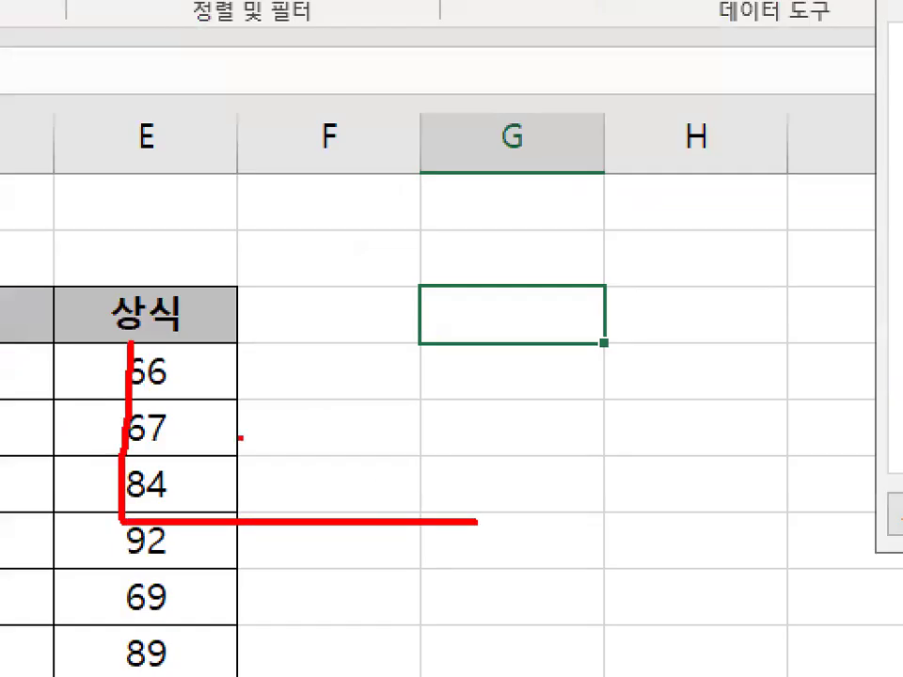
mouse_move(127, 373)
left_mouse_down()
mouse_move(419, 374)
mouse_move(442, 498)
left_mouse_up()
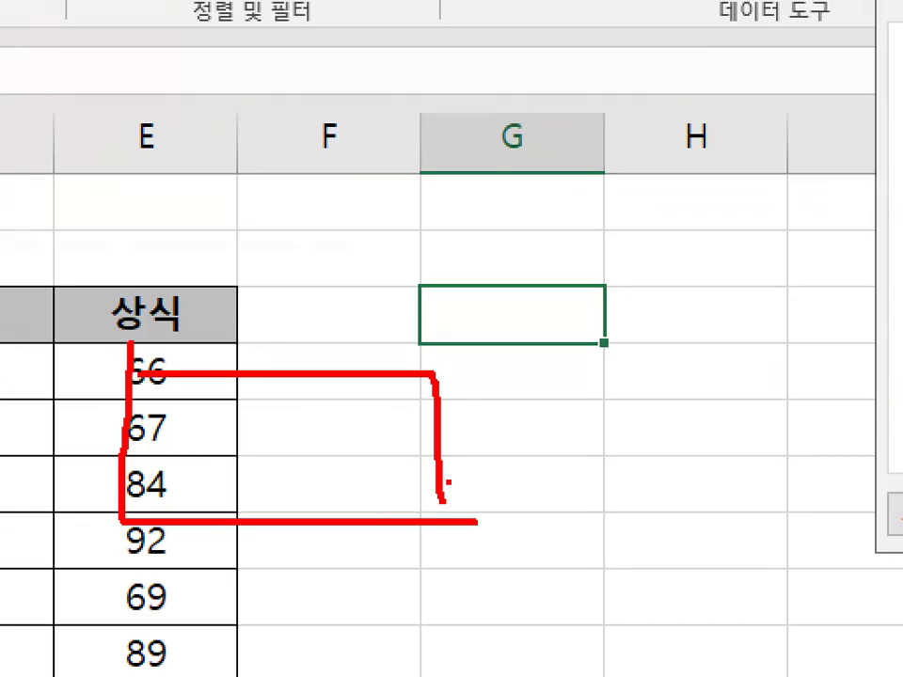
key("Escape")
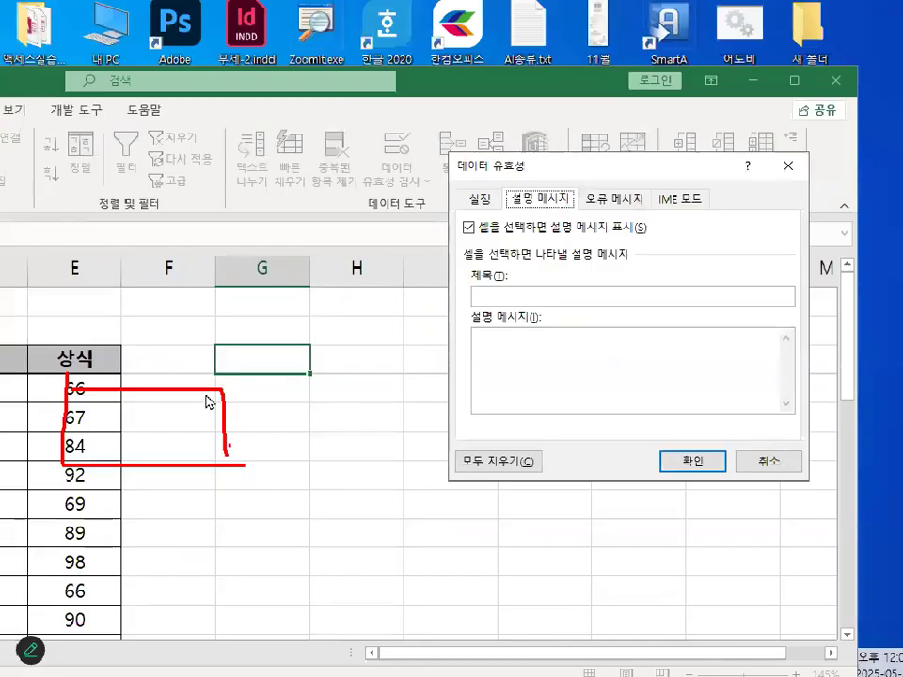
Circle the 제목 and 설명 메시지 fields of the input message settings on screen
key("ctrl+1")
left_click(562, 208)
mouse_move(638, 598)
left_mouse_down()
mouse_move(575, 641)
mouse_move(649, 451)
mouse_move(669, 602)
left_mouse_up()
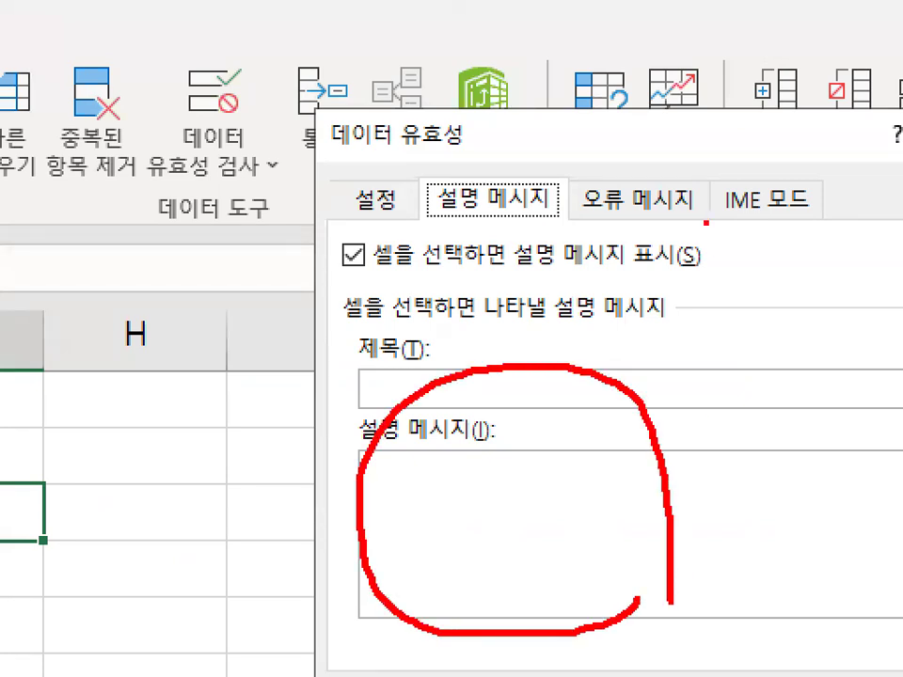
key("Escape")
Open the 오류 메시지 settings and circle the style, title and error message fields on screen
left_click(593, 201)
key("ctrl+1")
left_click(624, 339)
left_click_drag(869, 343, 843, 437)
key("Escape")
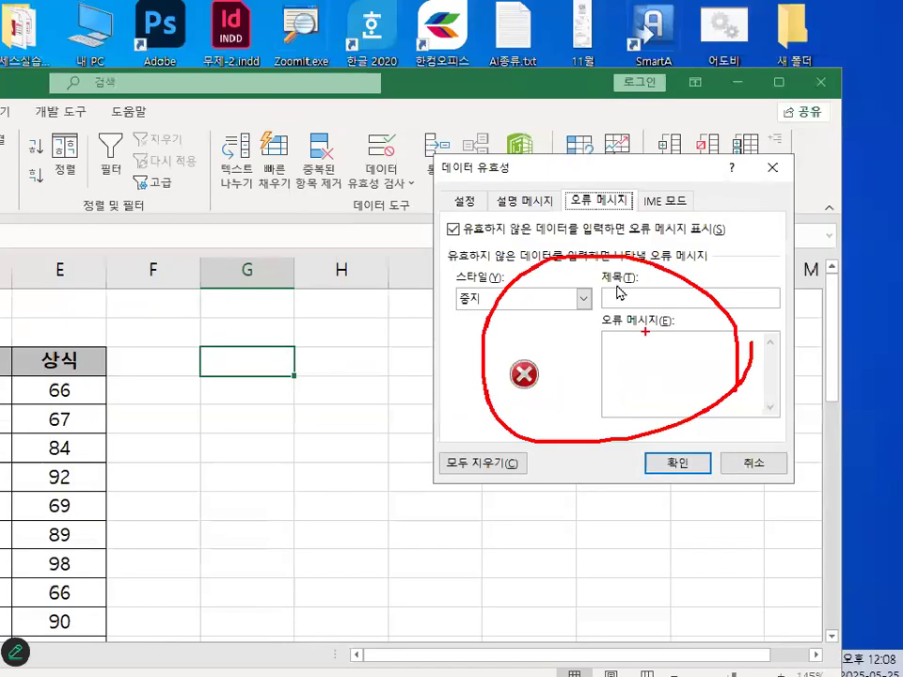
Review the 설명 메시지 and 오류 메시지 settings, mark 설정 as the key page on screen, and cancel the validation dialog
left_click(542, 205)
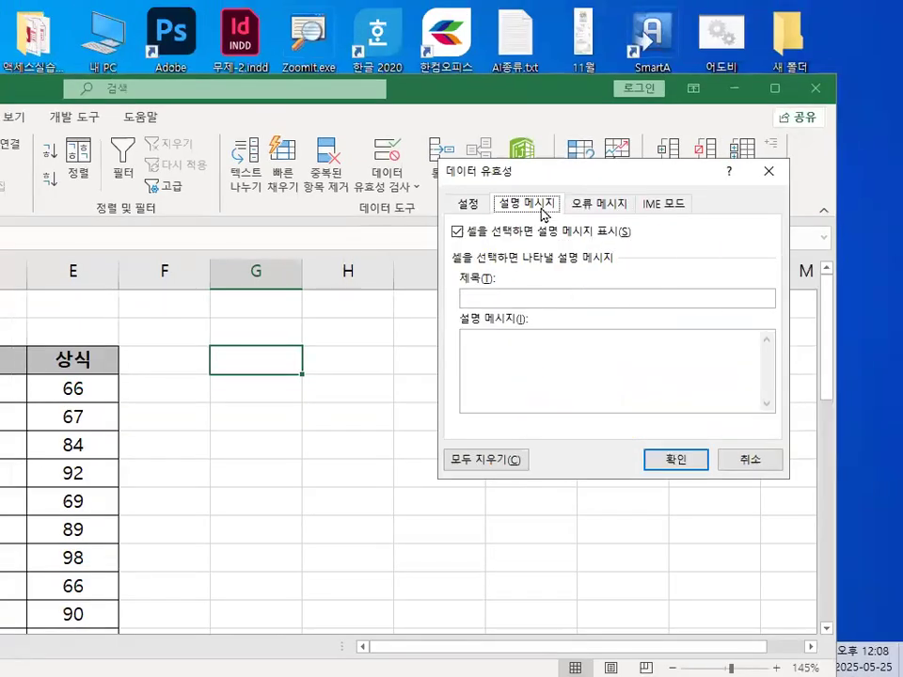
left_click(596, 214)
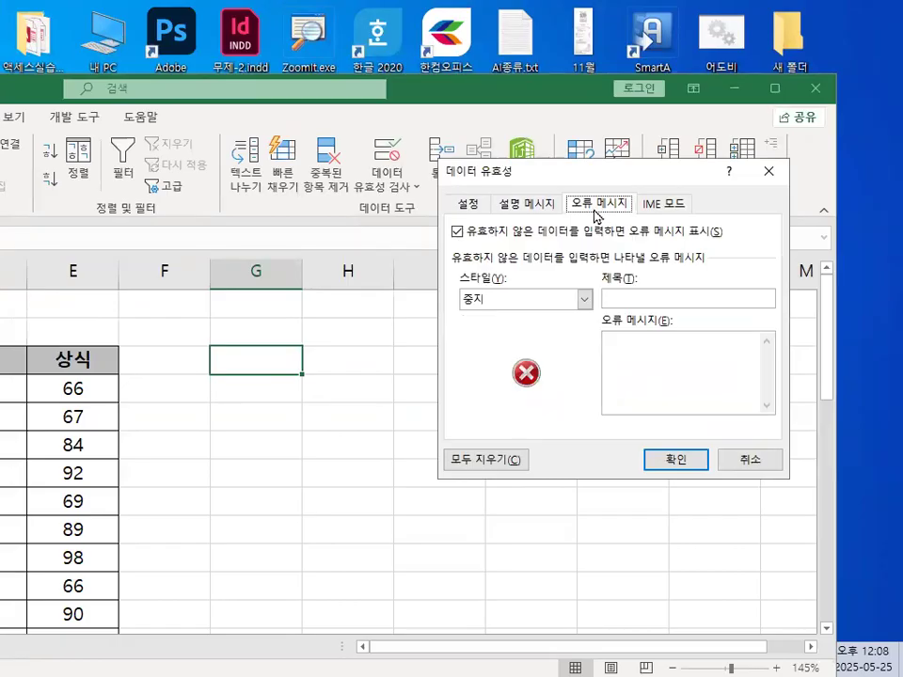
key("ctrl+1")
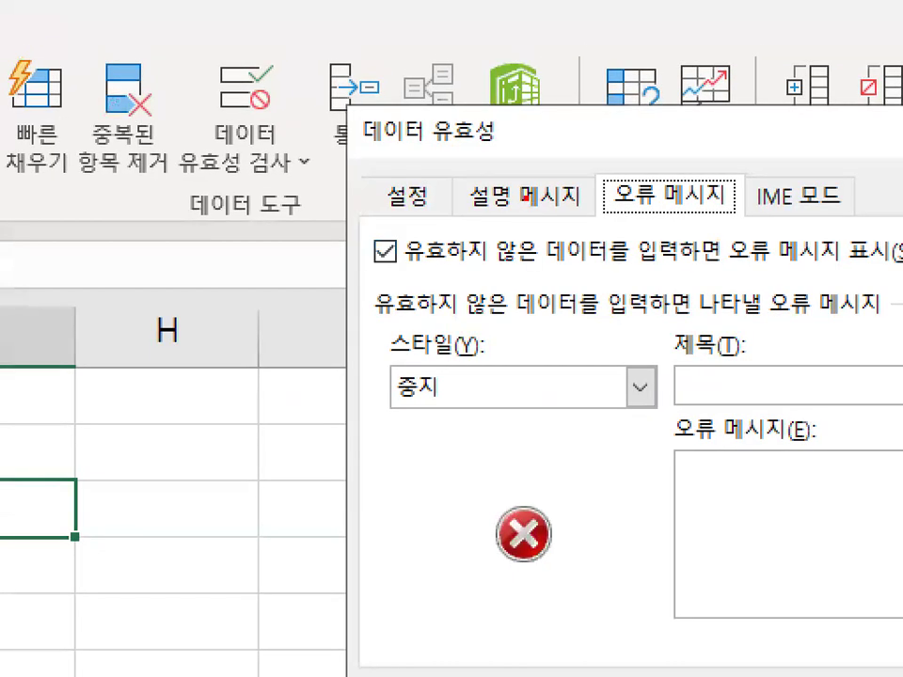
mouse_move(367, 201)
left_mouse_down()
mouse_move(407, 171)
mouse_move(459, 218)
left_mouse_up()
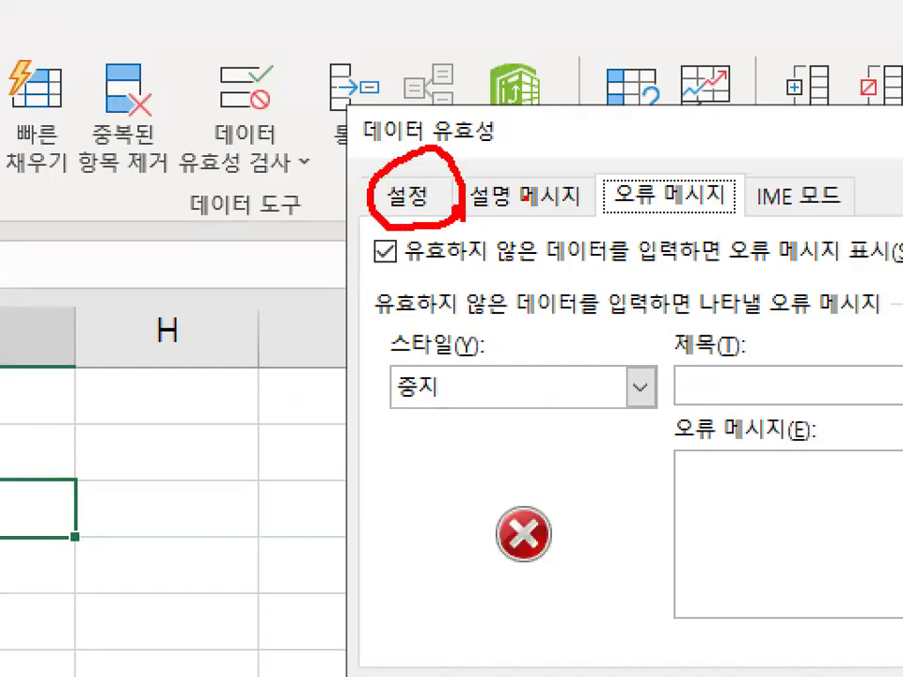
left_click_drag(407, 162, 459, 90)
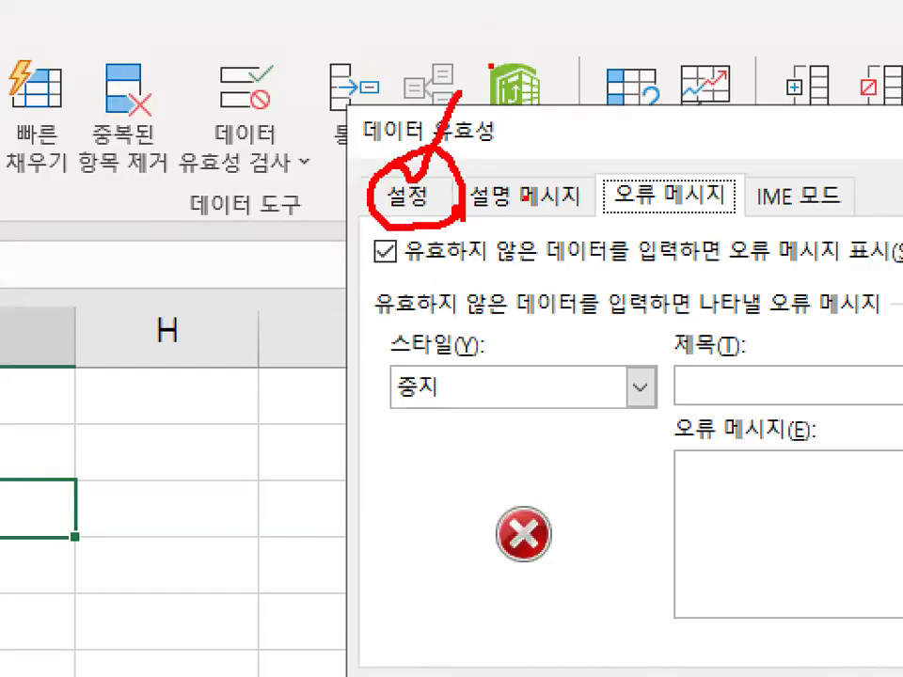
key("Escape")
left_click(752, 463)
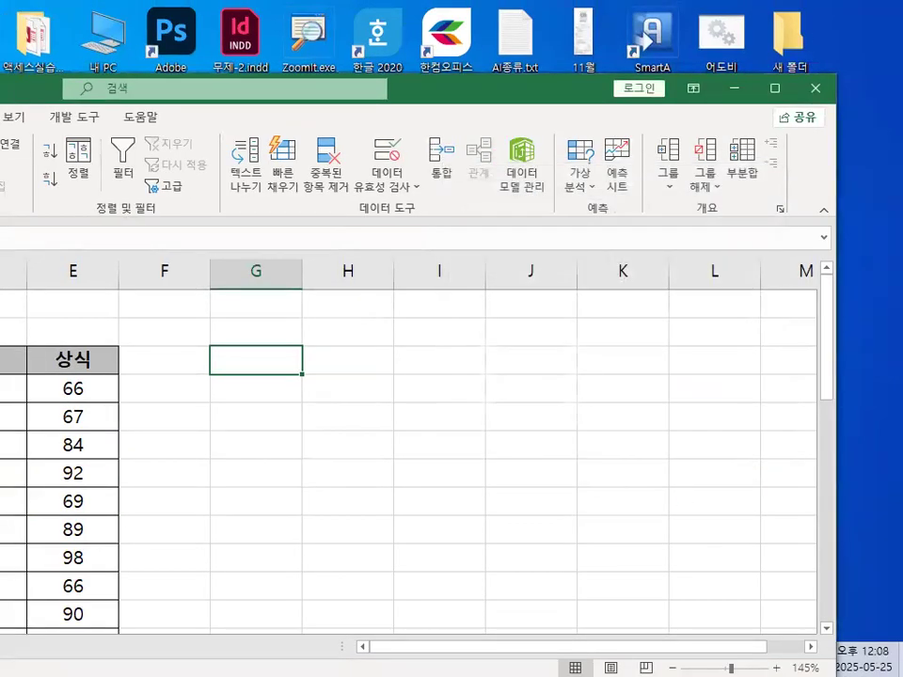
Switch to the class notes in Notepad and highlight 입력제한 and 제한대상 설정이 in the data validation explanation
key("alt+Tab")
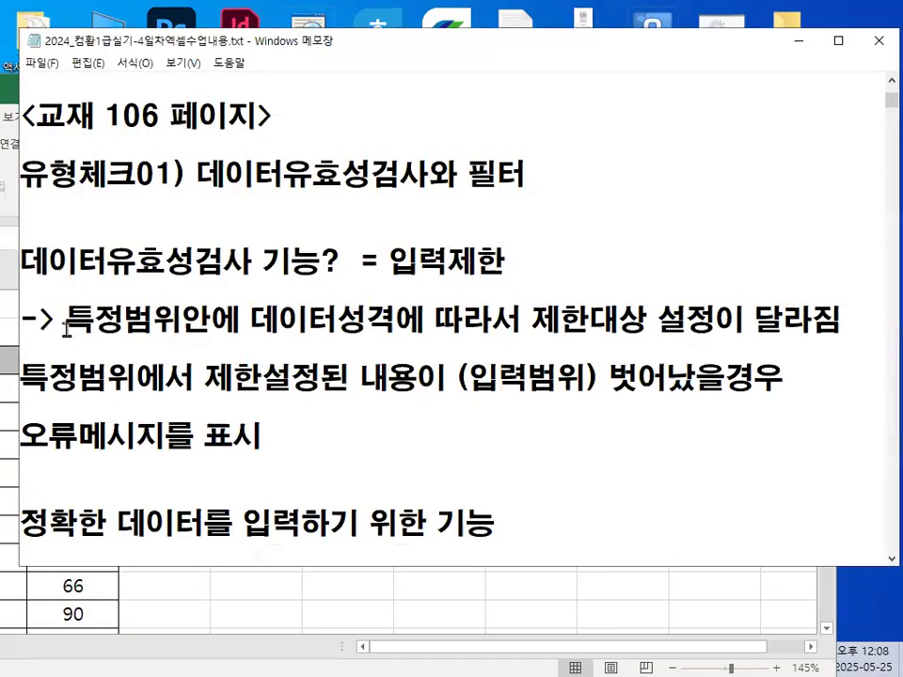
left_click_drag(66, 319, 199, 318)
left_click_drag(388, 262, 506, 261)
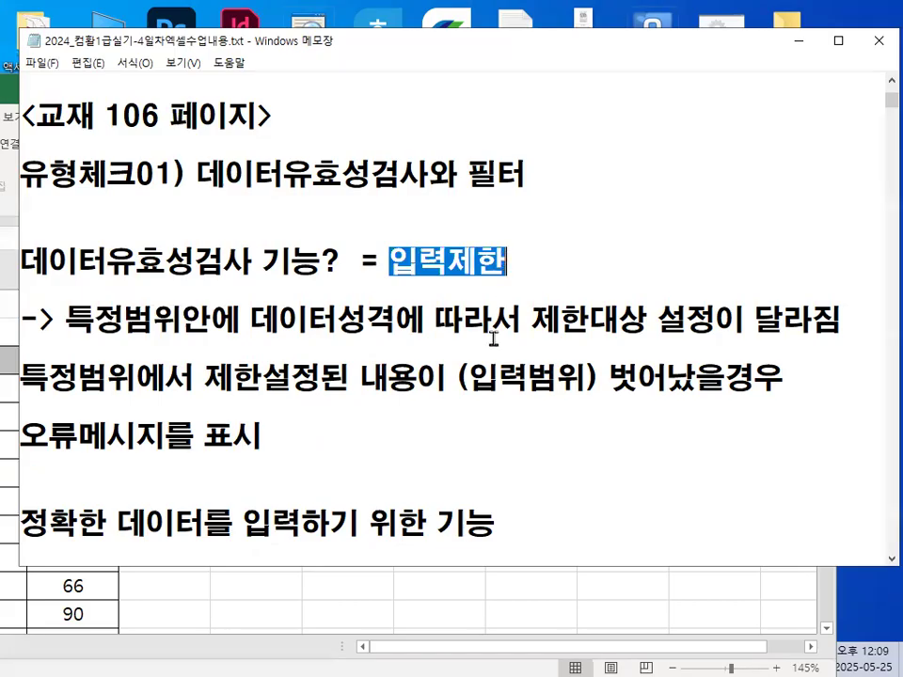
left_click_drag(520, 321, 731, 323)
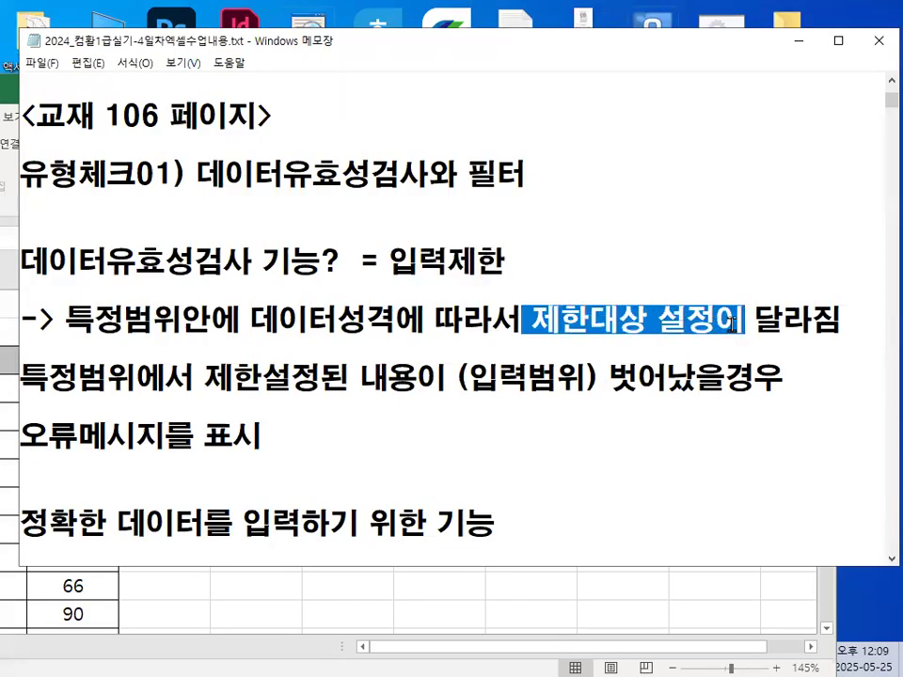
Read through the data validation notes, from the settings and restriction types down to the IME mode and working-order lines
scroll(133, 464, "down", 2)
scroll(132, 463, "down", 12)
scroll(126, 456, "down", 10)
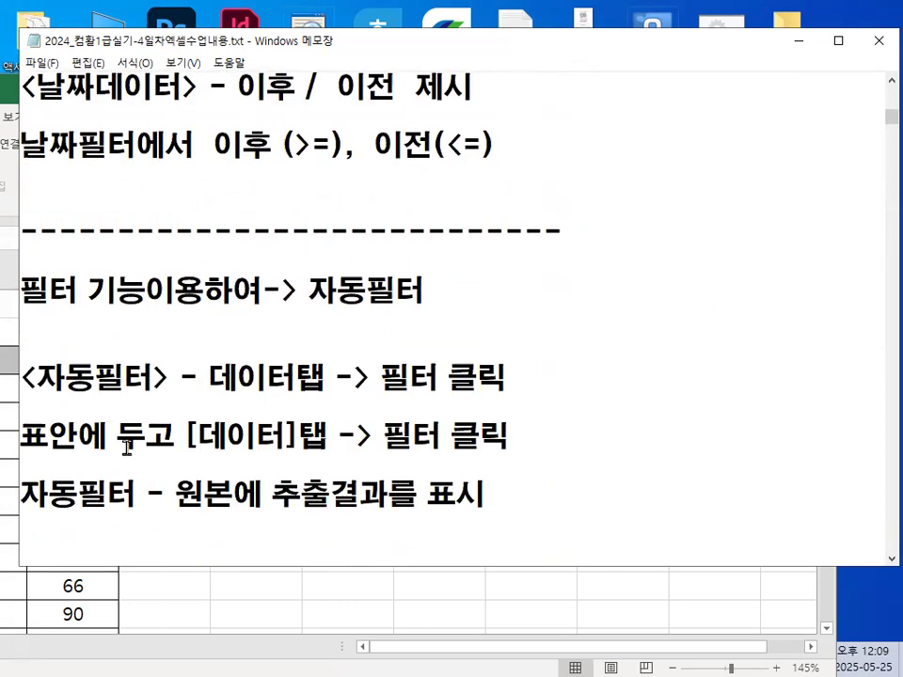
scroll(127, 448, "down", 3)
scroll(126, 444, "up", 3)
mouse_move(888, 118)
left_mouse_down()
mouse_move(877, 115)
mouse_move(880, 100)
left_mouse_up()
scroll(279, 411, "down", 2)
scroll(280, 411, "down", 5)
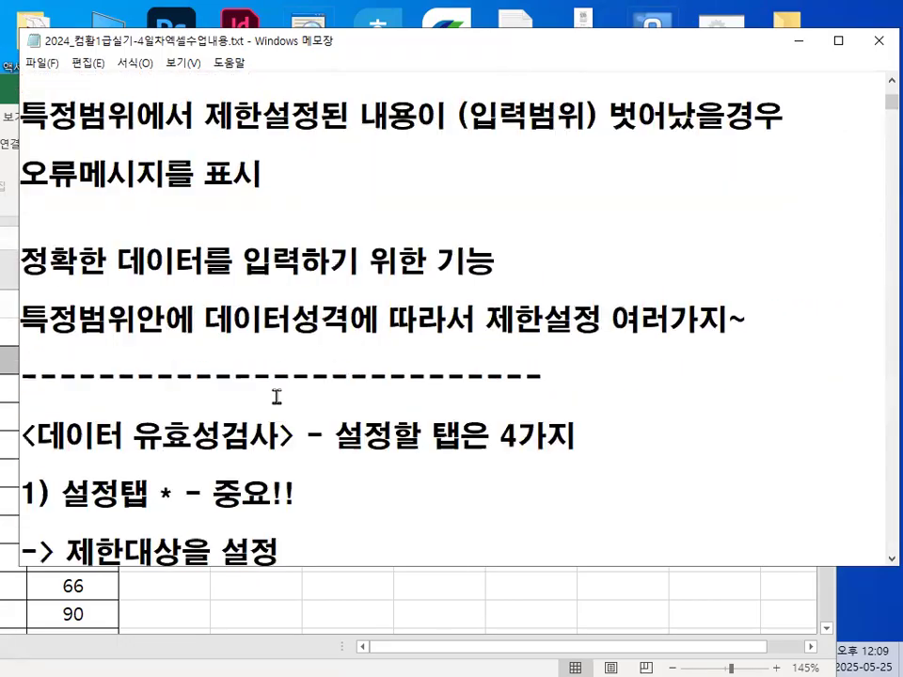
scroll(267, 433, "down", 1)
left_click_drag(71, 313, 285, 320)
scroll(268, 334, "down", 2)
scroll(193, 331, "down", 4)
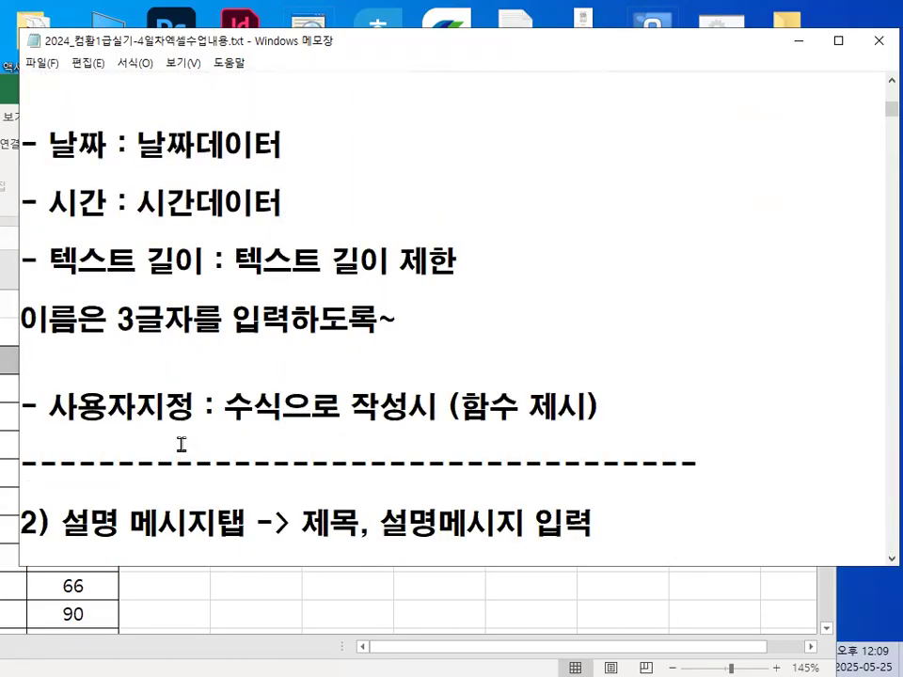
scroll(180, 443, "down", 3)
scroll(180, 434, "down", 1)
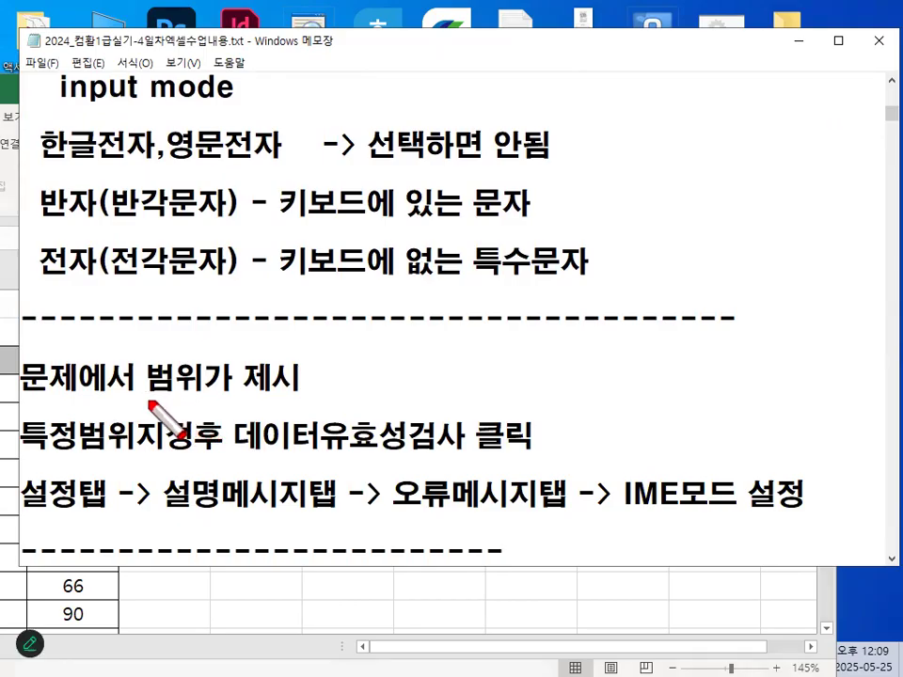
Underline 범위가 제시, 특정범위지정후 and 데이터유효성검사 클릭 on screen in the working-order notes
left_click_drag(148, 402, 311, 402)
left_click_drag(13, 458, 570, 460)
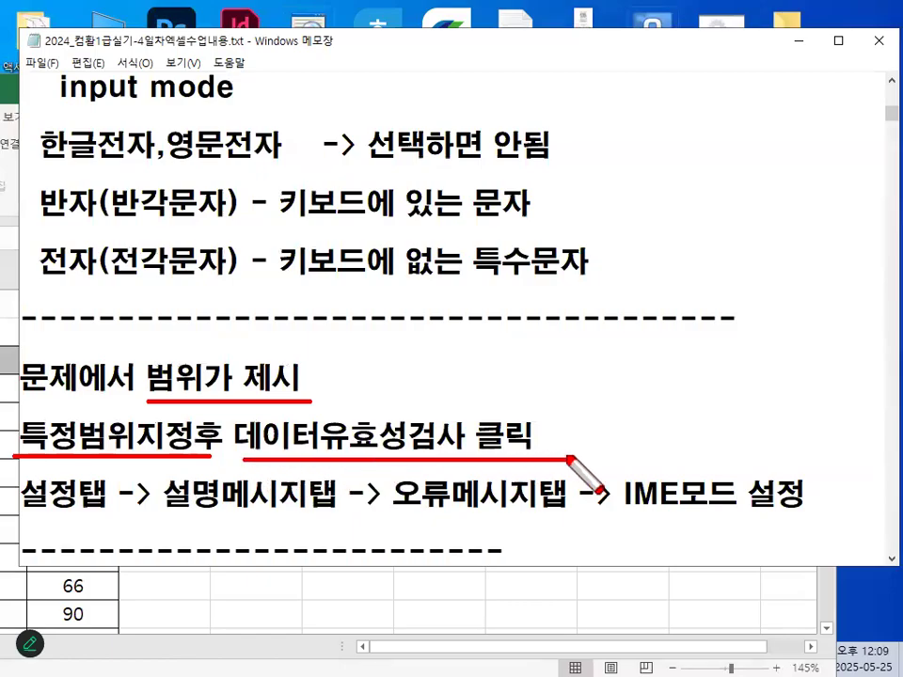
key("Escape")
Add the heading line <작업방법> above the line starting with 문제에서
key("Return")
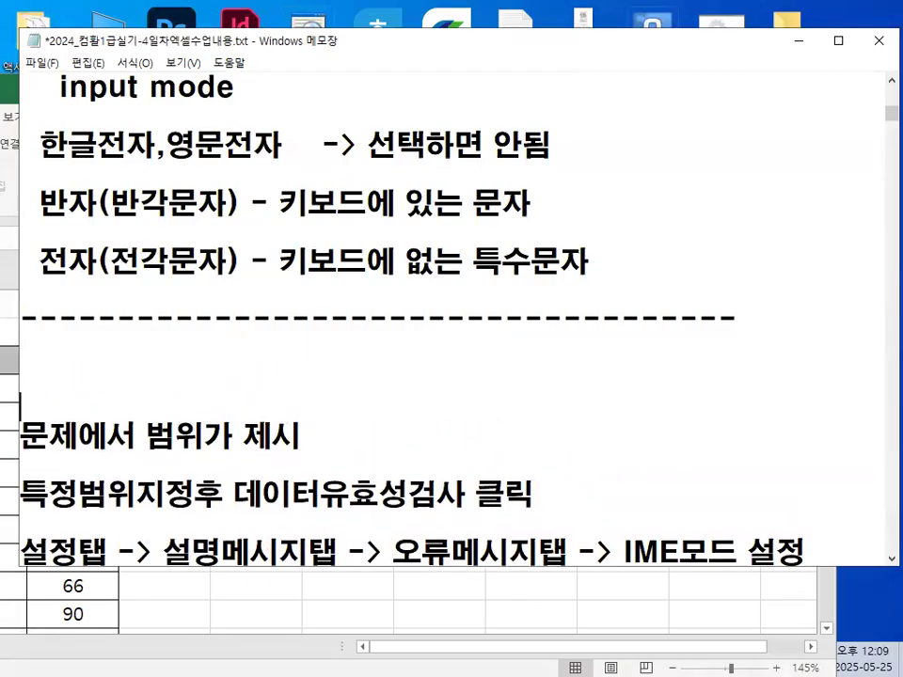
type("<wkrd")
key("BackSpace")
key("BackSpace")
key("BackSpace")
key("BackSpace")
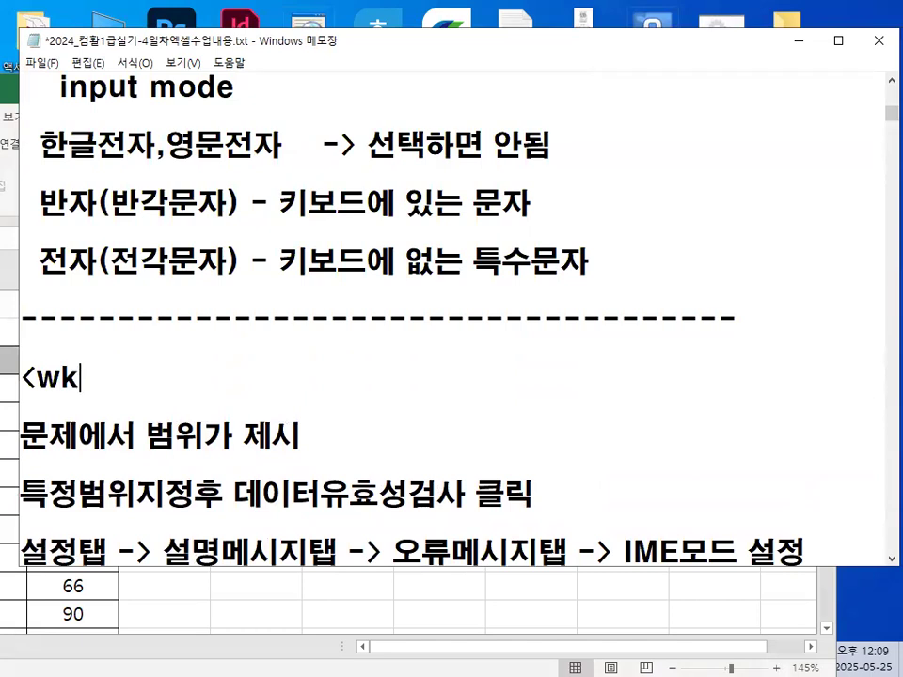
key("Hangul")
type("작어ㅂ방법")
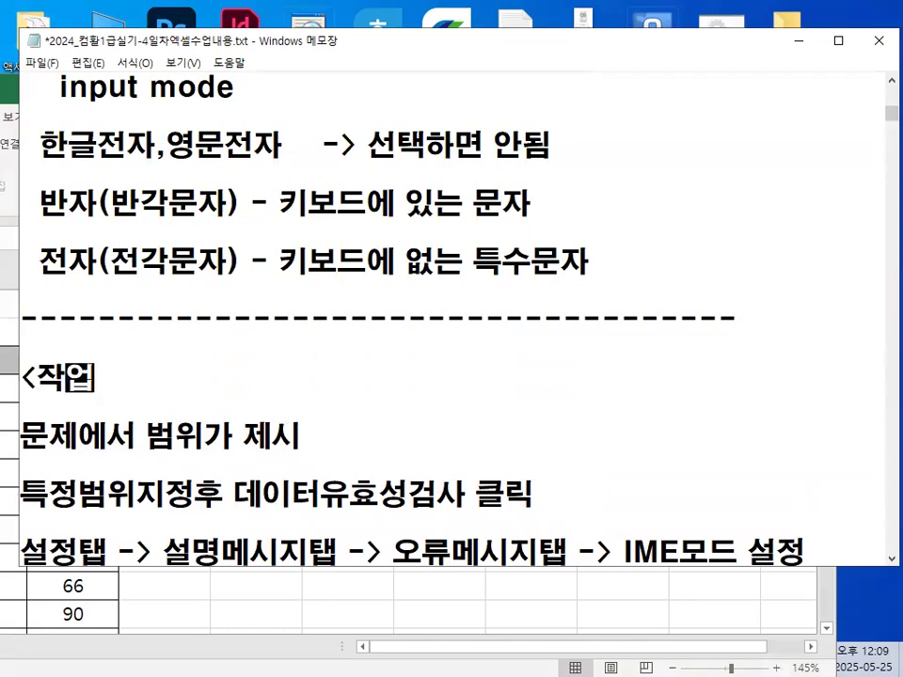
type(">")
Insert 특정 before 범위가 so the line under the heading reads 문제에서 특정범위가 제시
key("Right")
key("Right")
key("Right")
key("Right")
key("Right")
key("Right")
key("Right")
key("Right")
key("Right")
key("Left")
key("Left")
key("Left")
key("Left")
key("Left")
key("Left")
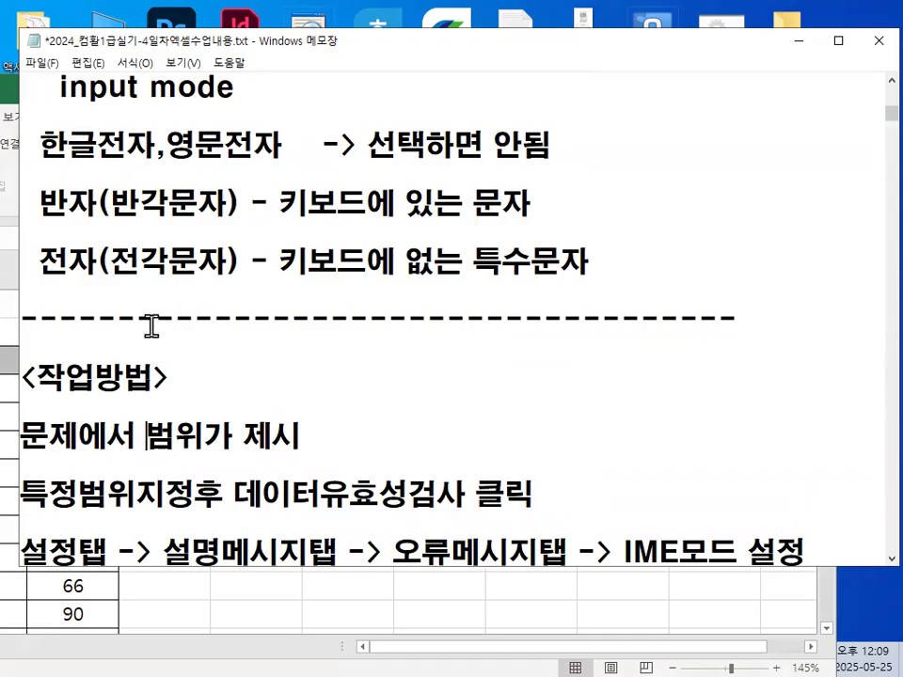
type("특정")
key("End")
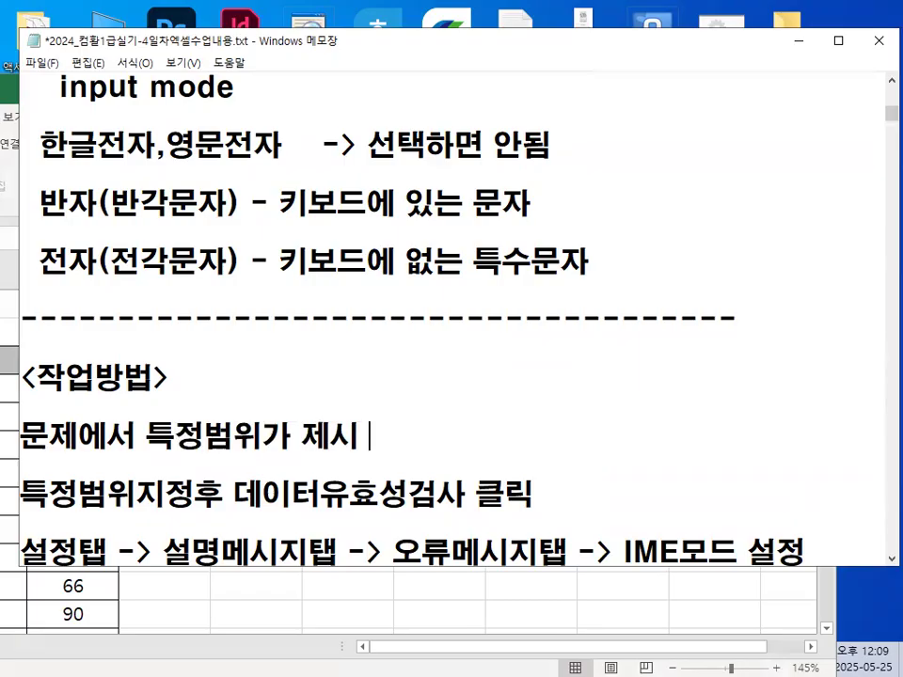
Number the line 특정범위지정후 데이터유효성검사 클릭 with 1. at its start
key("Right")
type("1.")
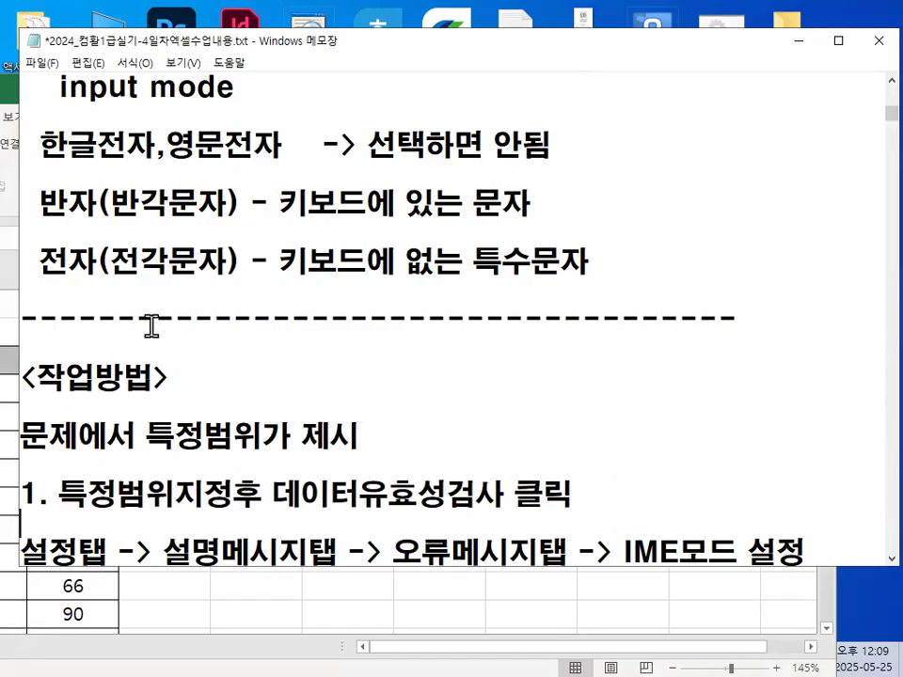
key("End")
key("Right")
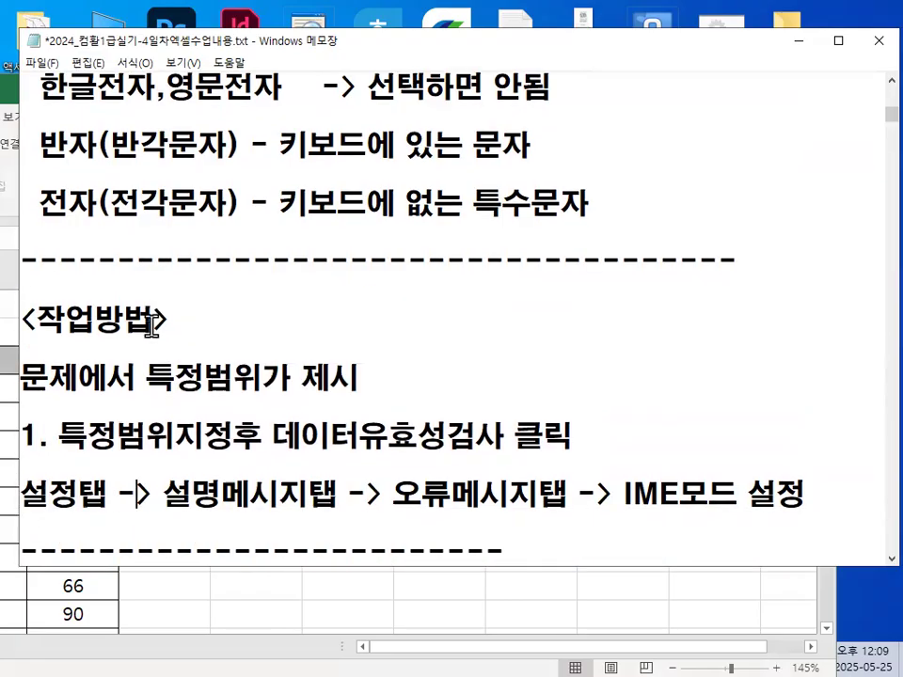
Split the numbered line after 특정범위지정후 and number the new line 2. 데이터유효성검사 클릭
key("Up")
key("Right")
key("Right")
key("Right")
key("Right")
key("Right")
key("Right")
key("Right")
key("Right")
key("Right")
key("Right")
key("Right")
key("Return")
type("2.")
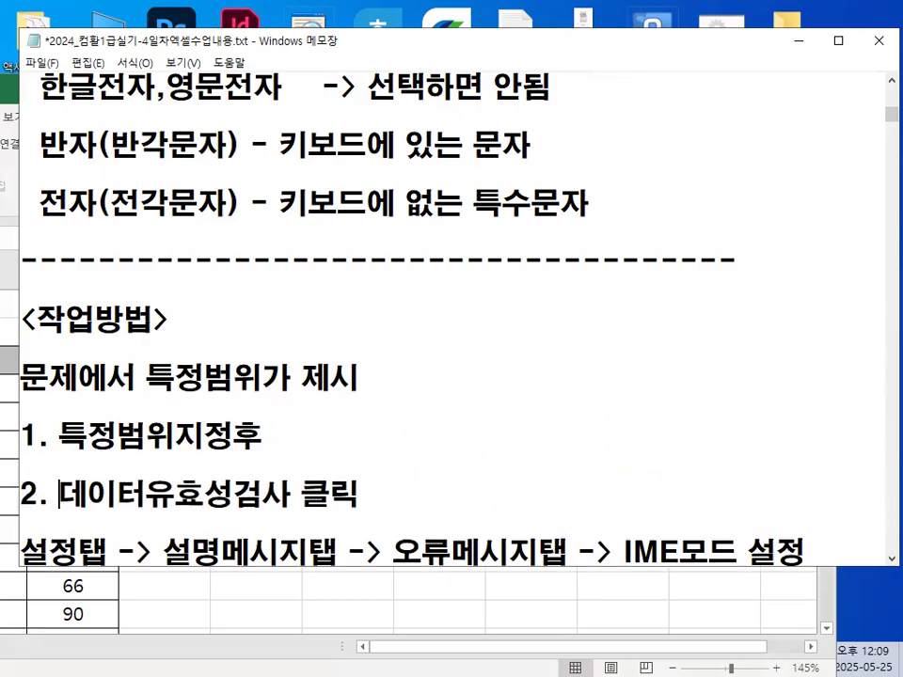
key("Delete")
key("Return")
key("Down")
key("Down")
key("Down")
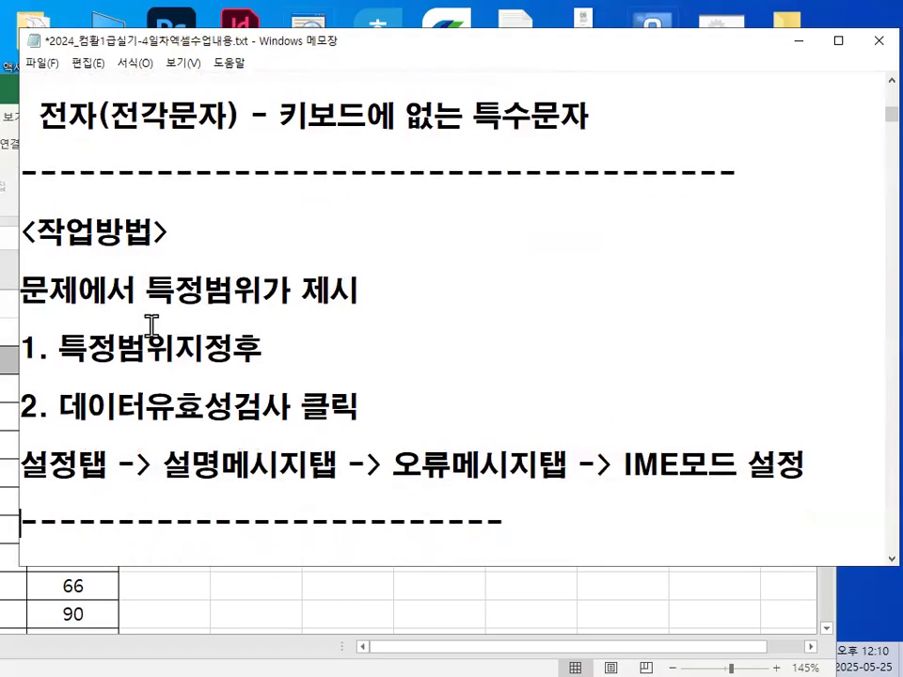
Mark 설정탭, 설명메시지탭, 오류메시지탭 and IME모드 on screen with circles or underlines and check marks, and clear the markings
left_click(30, 643)
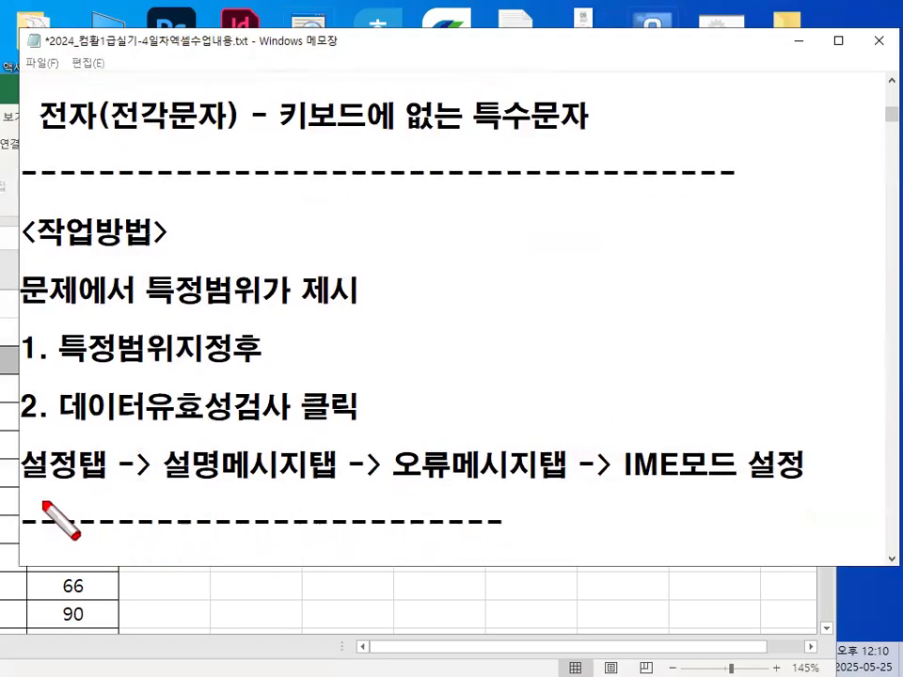
mouse_move(98, 478)
left_mouse_down()
mouse_move(23, 471)
mouse_move(113, 482)
left_mouse_up()
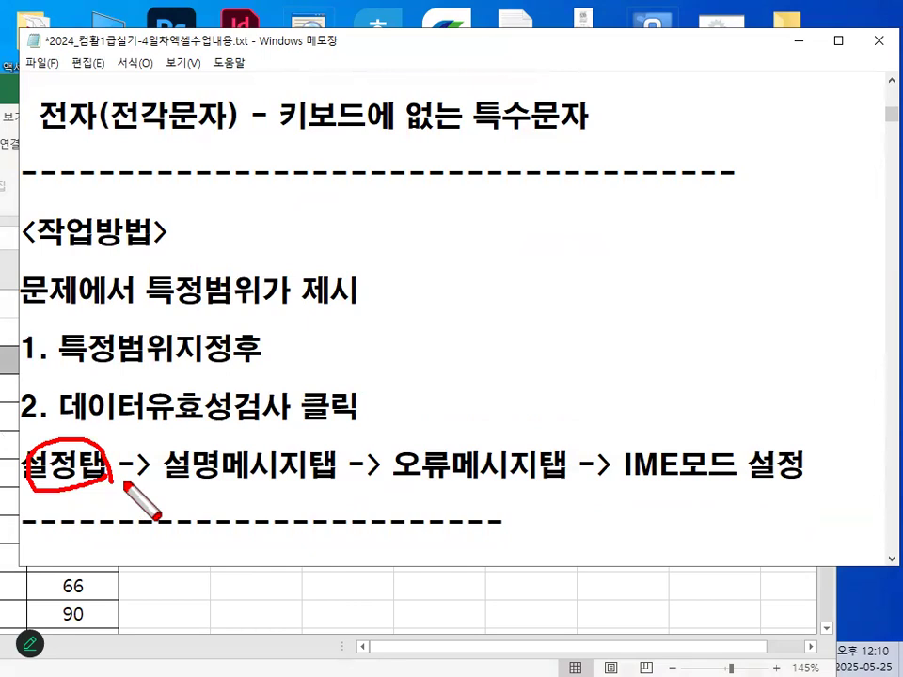
left_click_drag(43, 446, 98, 397)
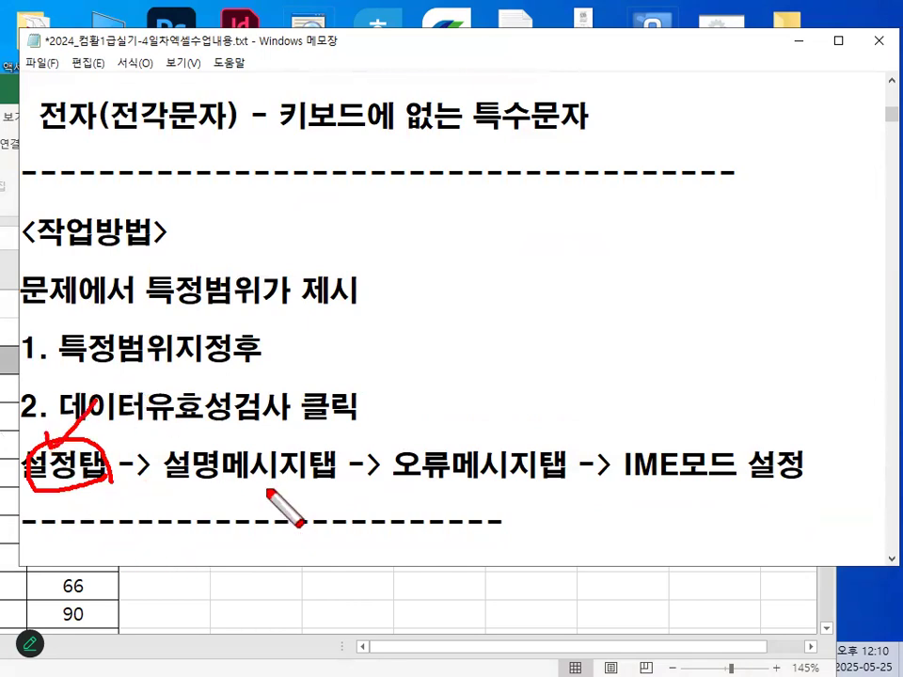
left_click_drag(160, 487, 302, 487)
mouse_move(223, 434)
left_mouse_down()
mouse_move(231, 461)
mouse_move(282, 396)
left_mouse_up()
left_click_drag(387, 482, 547, 483)
left_click_drag(451, 428, 500, 387)
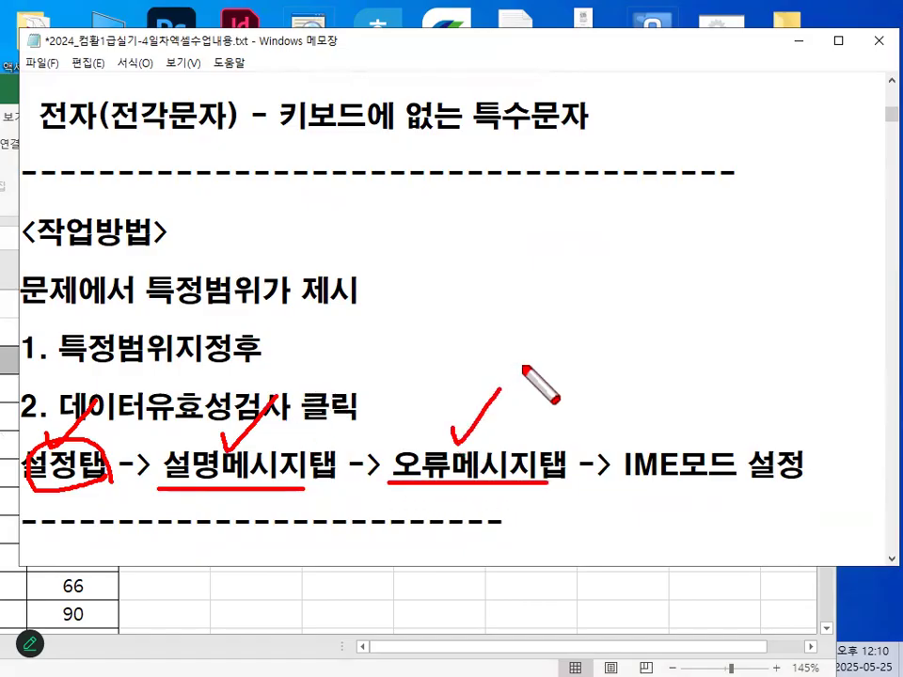
mouse_move(694, 483)
left_mouse_down()
mouse_move(665, 485)
mouse_move(647, 459)
mouse_move(679, 475)
mouse_move(676, 391)
left_mouse_up()
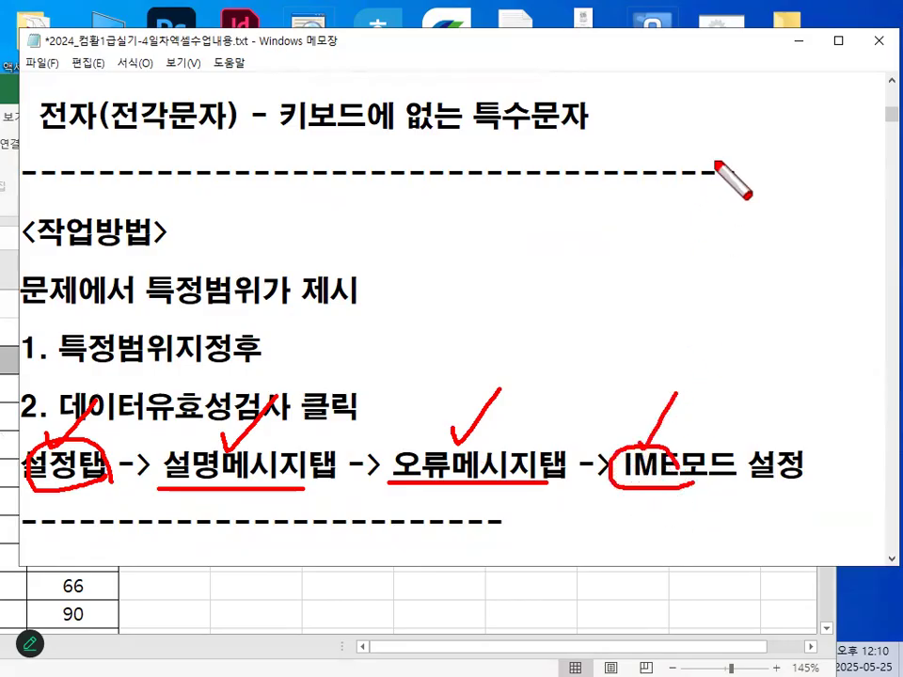
key("Escape")
Switch to Excel, open Data Validation for the selected empty cell, and display the input mode choices under IME 모드
left_click(798, 41)
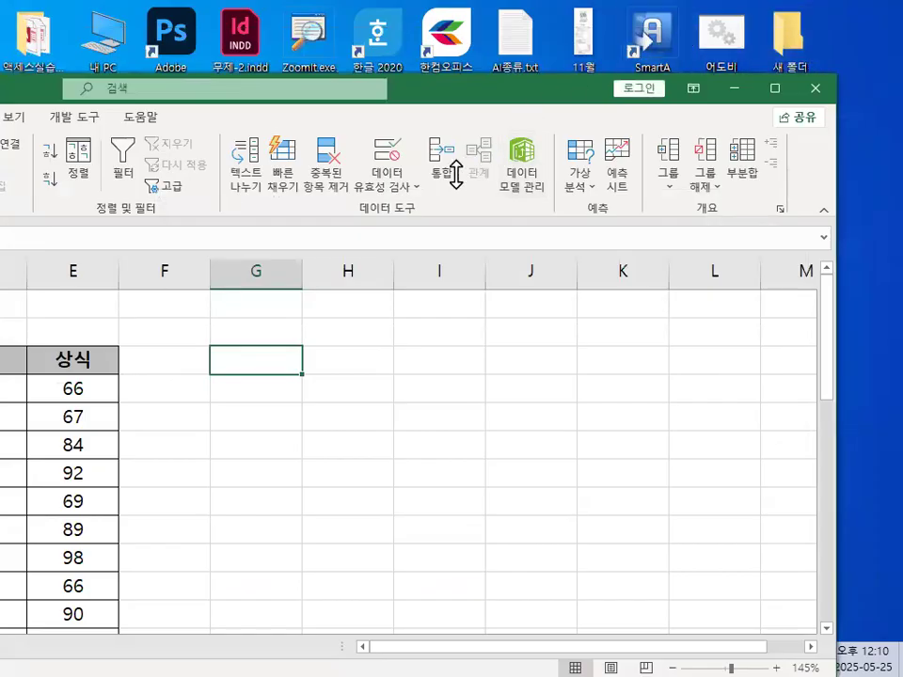
left_click(388, 156)
left_click(670, 203)
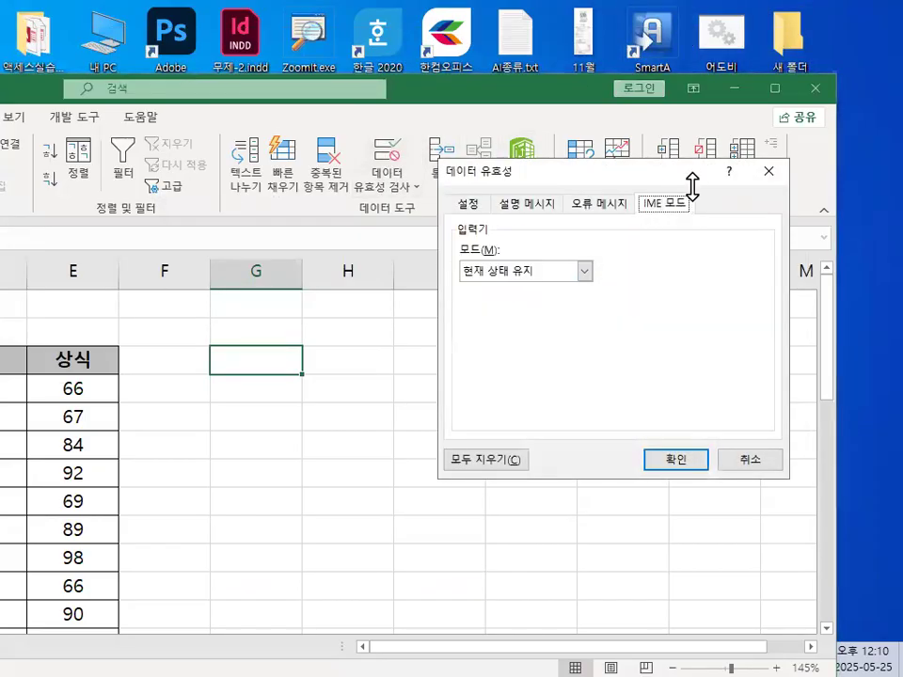
key("ctrl+1")
mouse_move(613, 240)
left_mouse_down()
mouse_move(491, 251)
mouse_move(598, 226)
left_mouse_up()
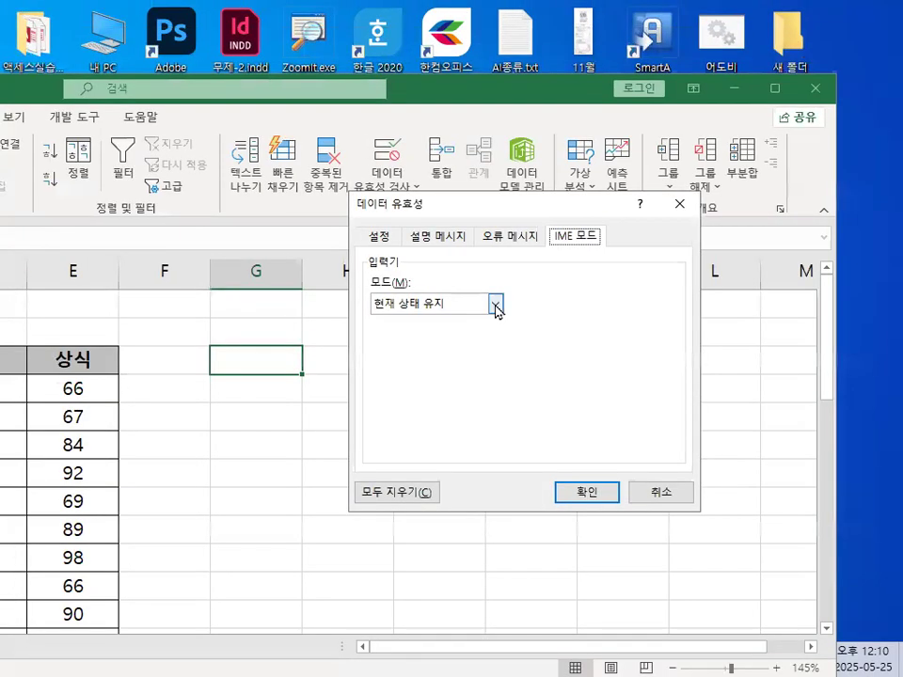
left_click(492, 305)
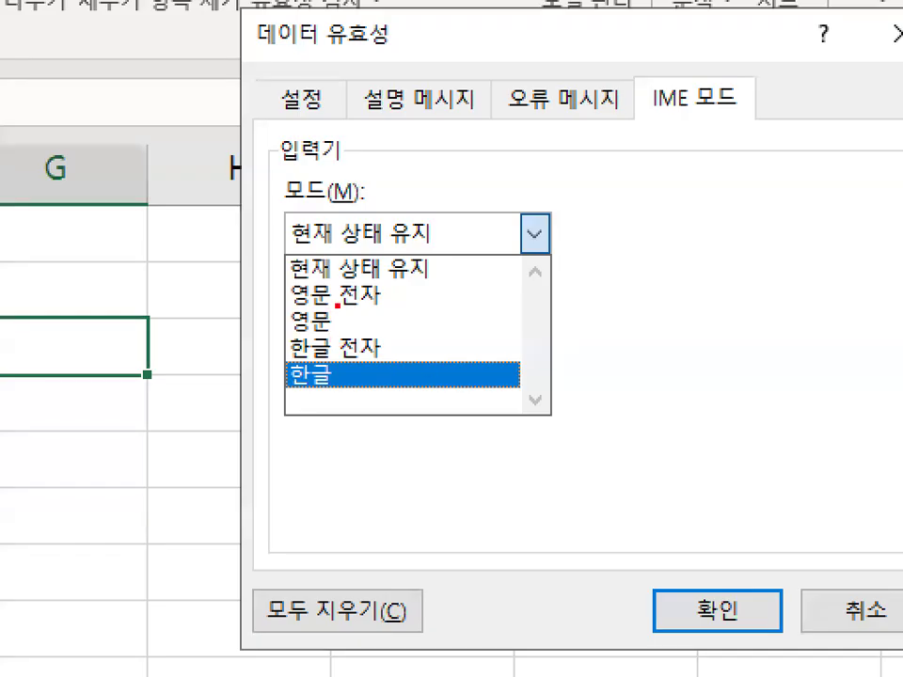
Underline 영문 전자 and 한글 전자 on screen among the input modes, and close Data Validation without changes
left_click_drag(338, 304, 397, 305)
left_click_drag(332, 357, 386, 358)
key("Escape")
left_click(651, 487)
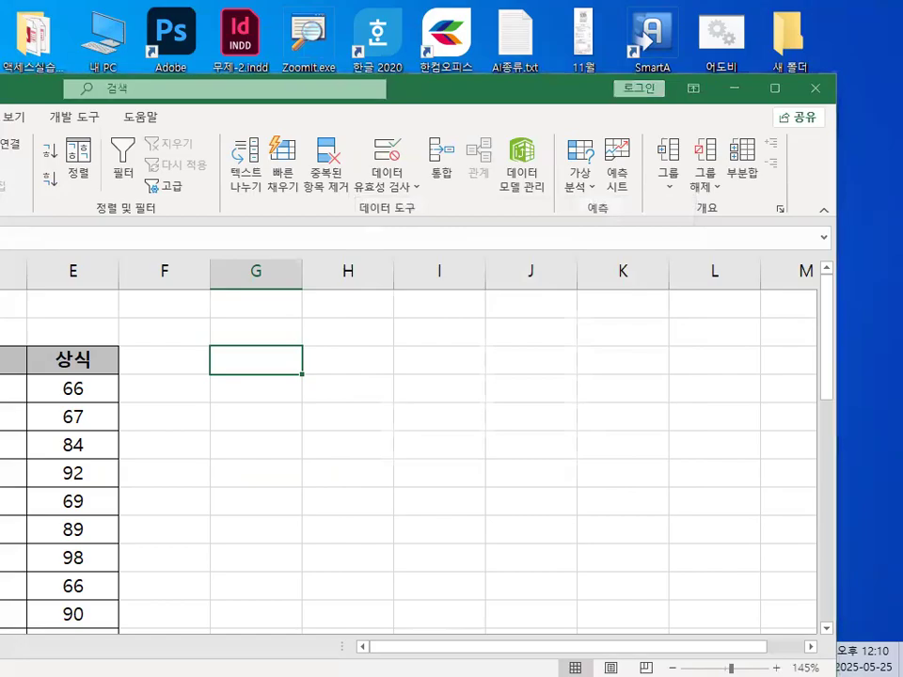
Return to the Notepad notes and highlight the 반자 and 전자 definitions, including 키보드에 있는 문자 and 키보드에 없는 특수문자
key("alt+Tab")
scroll(146, 403, "down", 1)
scroll(148, 385, "up", 2)
scroll(147, 384, "up", 1)
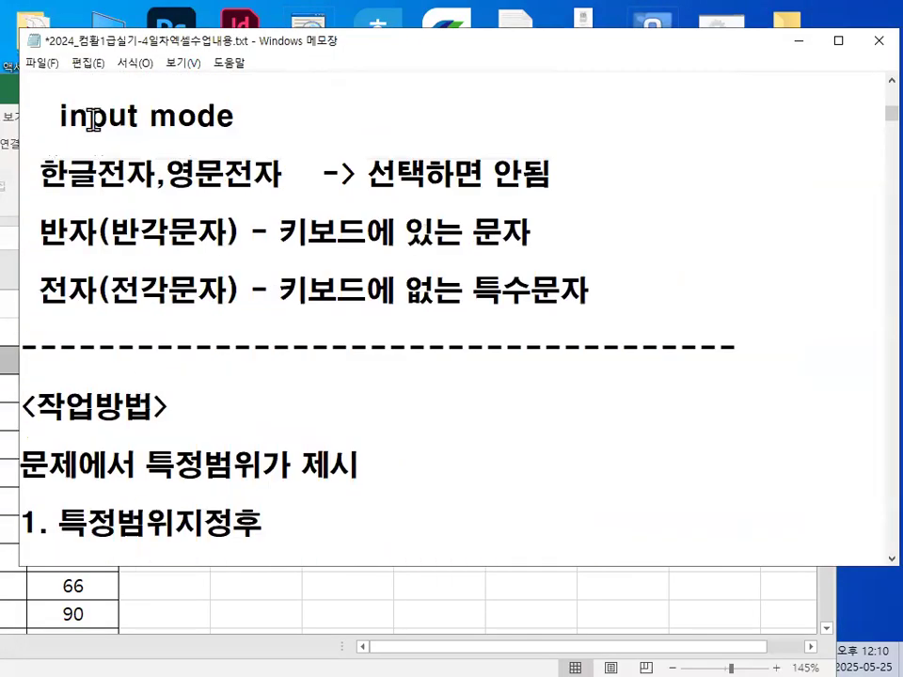
double_click(45, 230)
left_click_drag(40, 291, 109, 289)
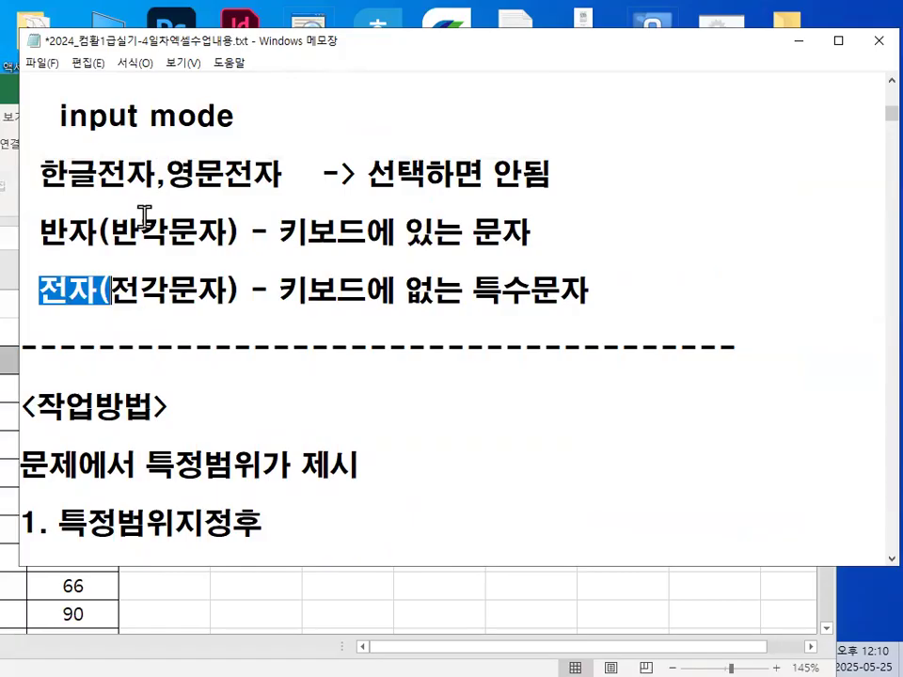
left_click_drag(108, 231, 224, 231)
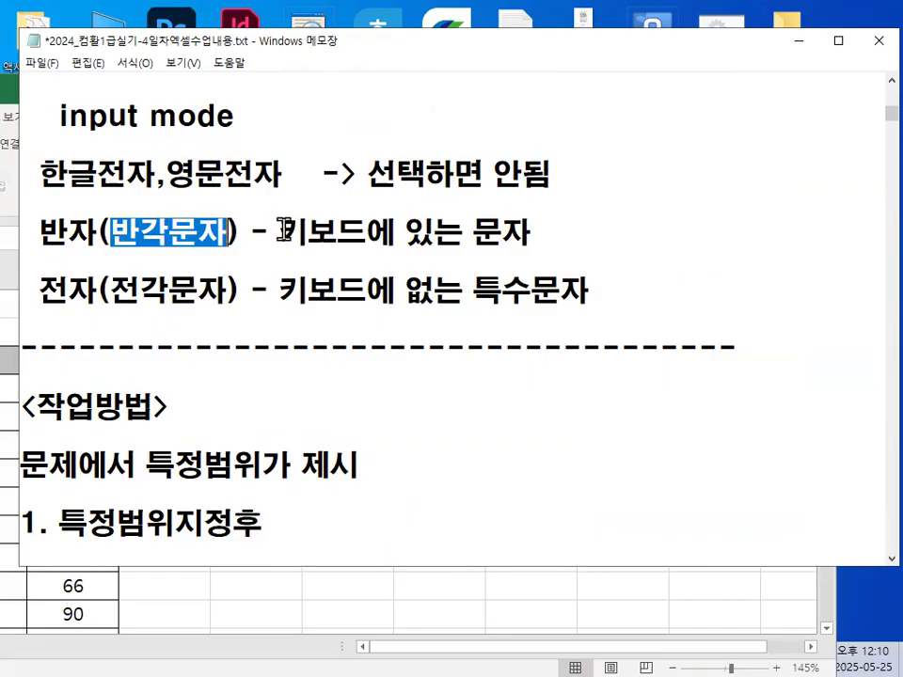
left_click_drag(280, 231, 509, 230)
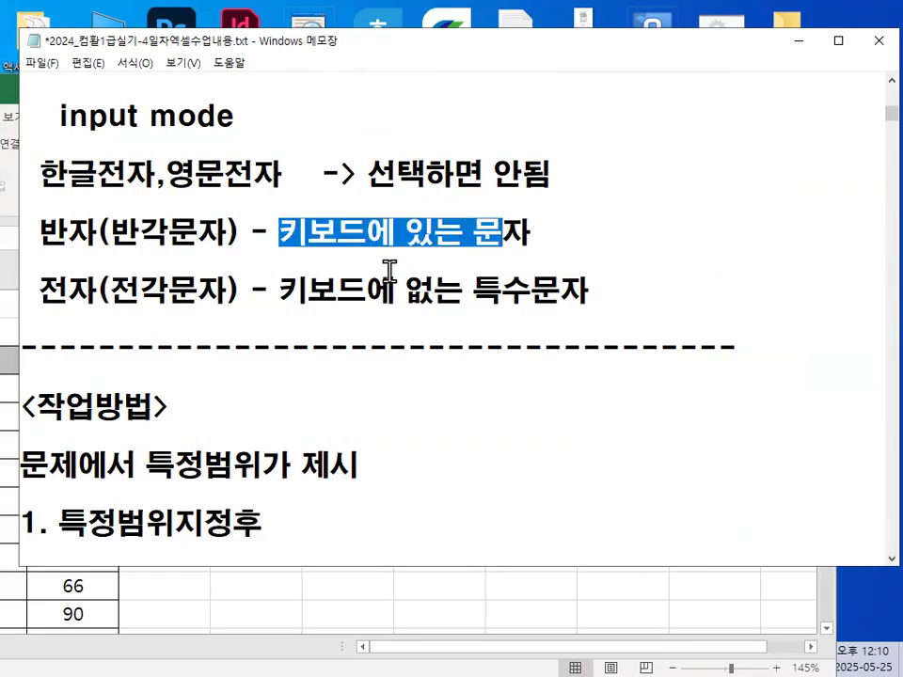
left_click_drag(281, 290, 585, 287)
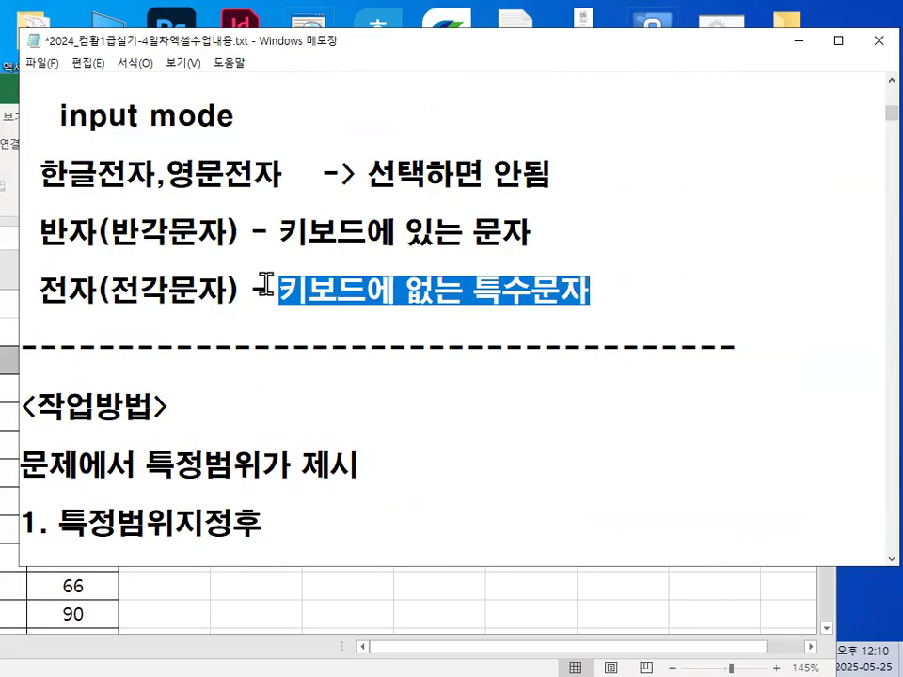
Highlight 한글전자,영문전자 in the note about modes that must not be chosen
left_click_drag(40, 174, 284, 174)
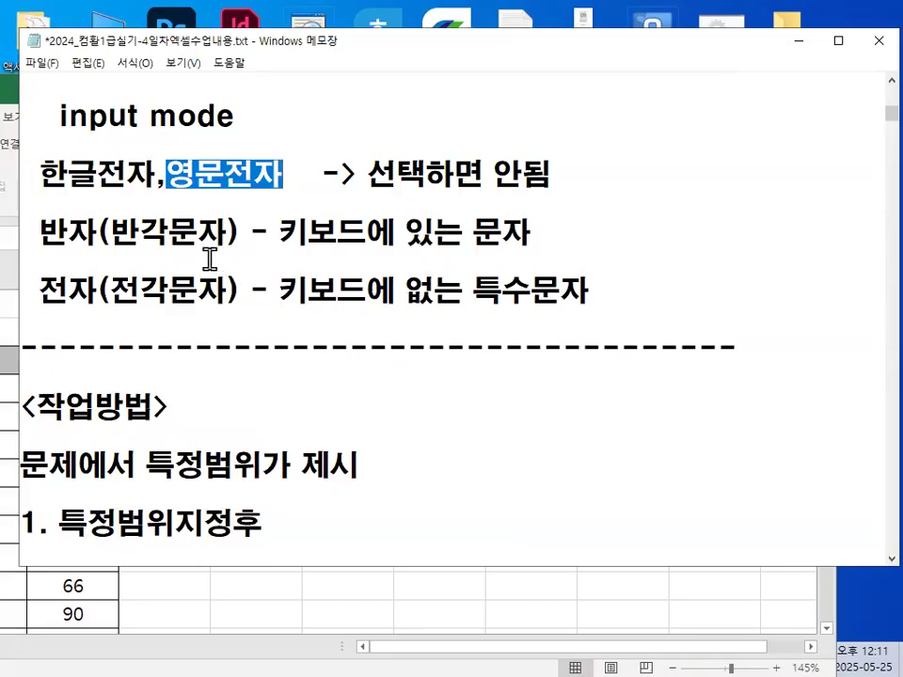
left_click_drag(41, 170, 280, 172)
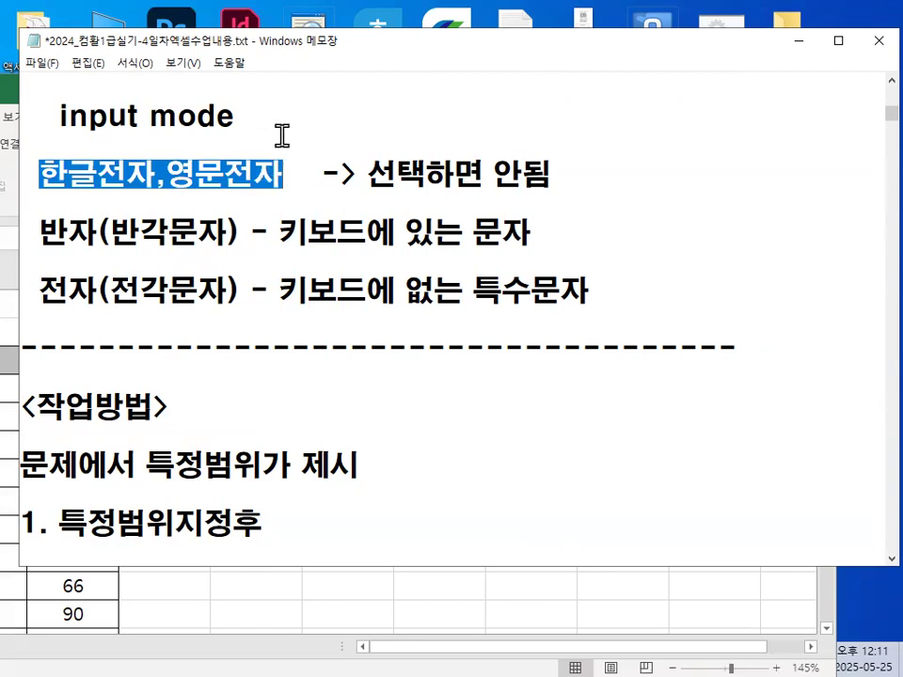
left_click(340, 175)
Underline and tick the tab order on screen from 설정탭 to IME모드, separate IME모드 with a slash, circle 설정탭, and clear the markings
scroll(369, 203, "down", 1)
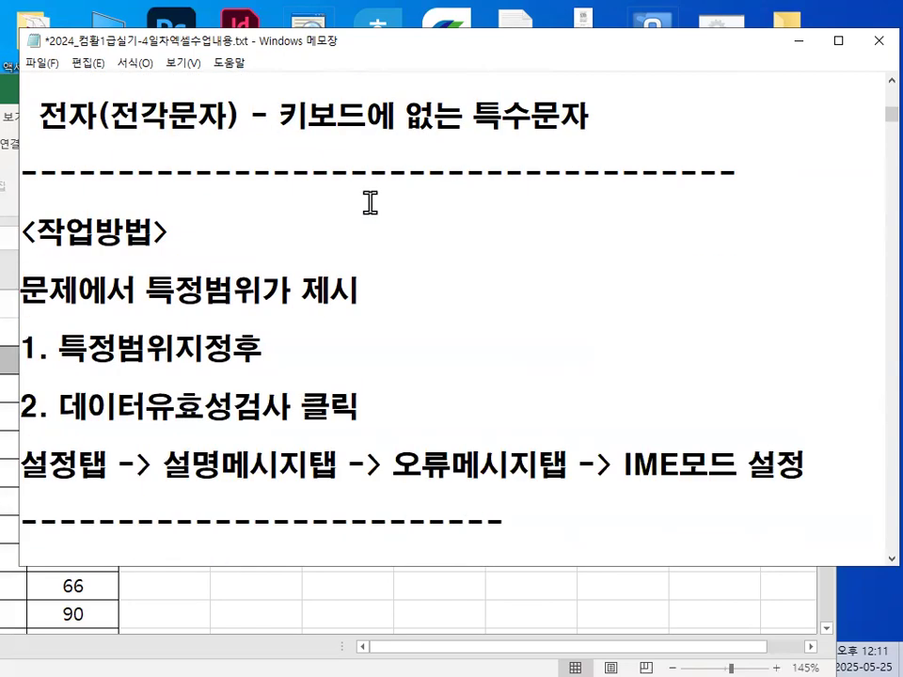
key("ctrl+2")
left_click_drag(26, 490, 541, 490)
left_click_drag(585, 431, 557, 491)
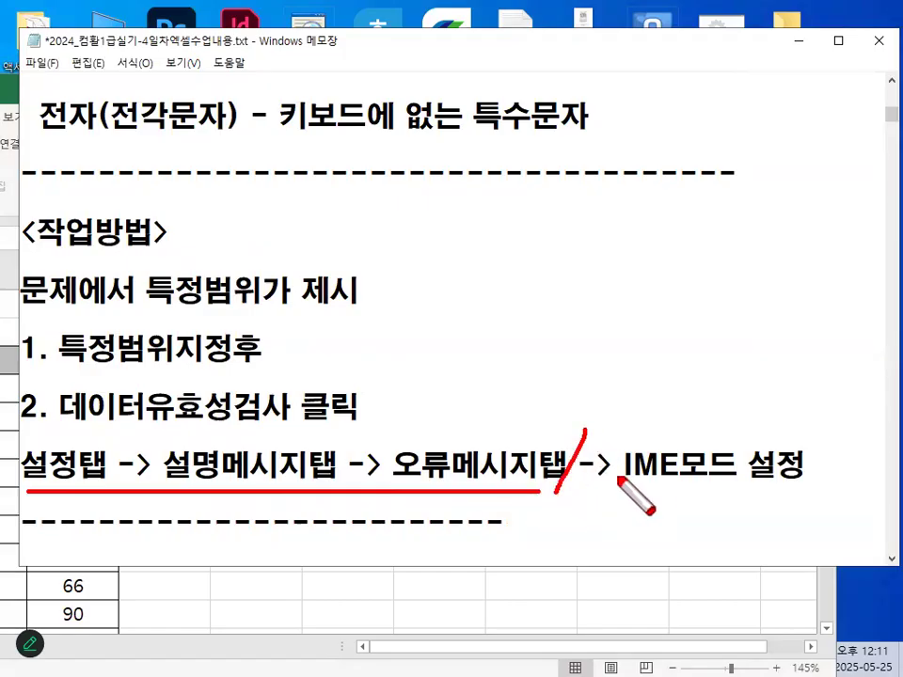
left_click_drag(617, 478, 736, 480)
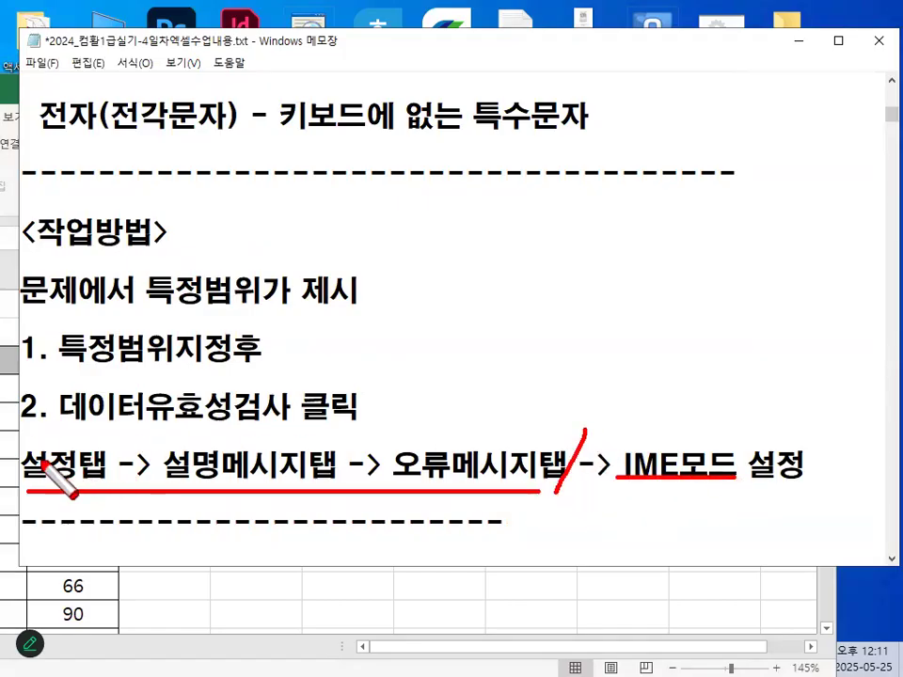
left_click_drag(35, 439, 88, 414)
mouse_move(215, 438)
left_mouse_down()
mouse_move(232, 462)
mouse_move(243, 440)
left_mouse_up()
left_click_drag(422, 430, 470, 419)
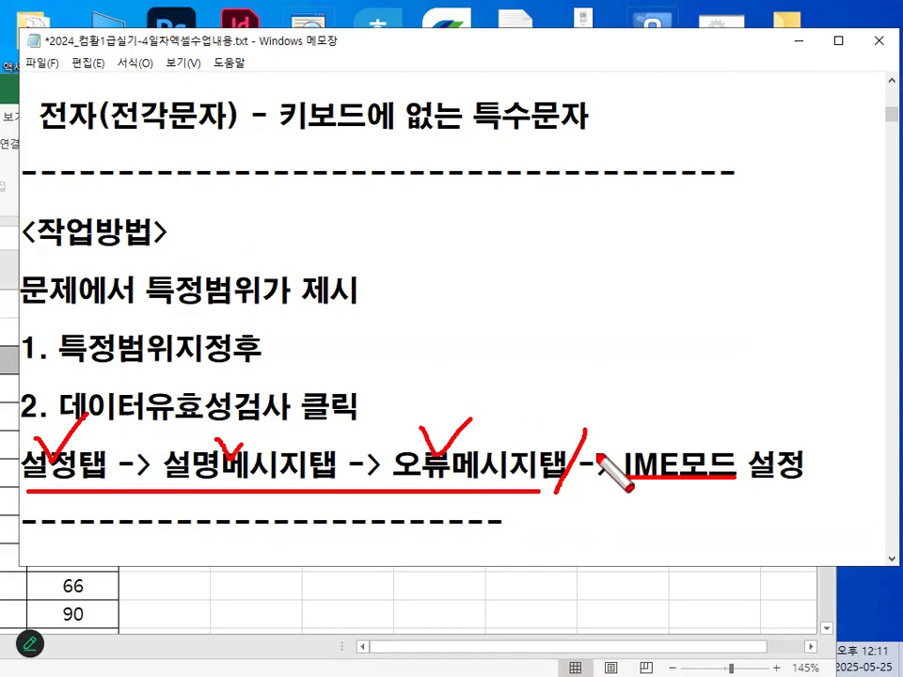
left_click_drag(619, 418, 659, 395)
left_click_drag(111, 480, 103, 466)
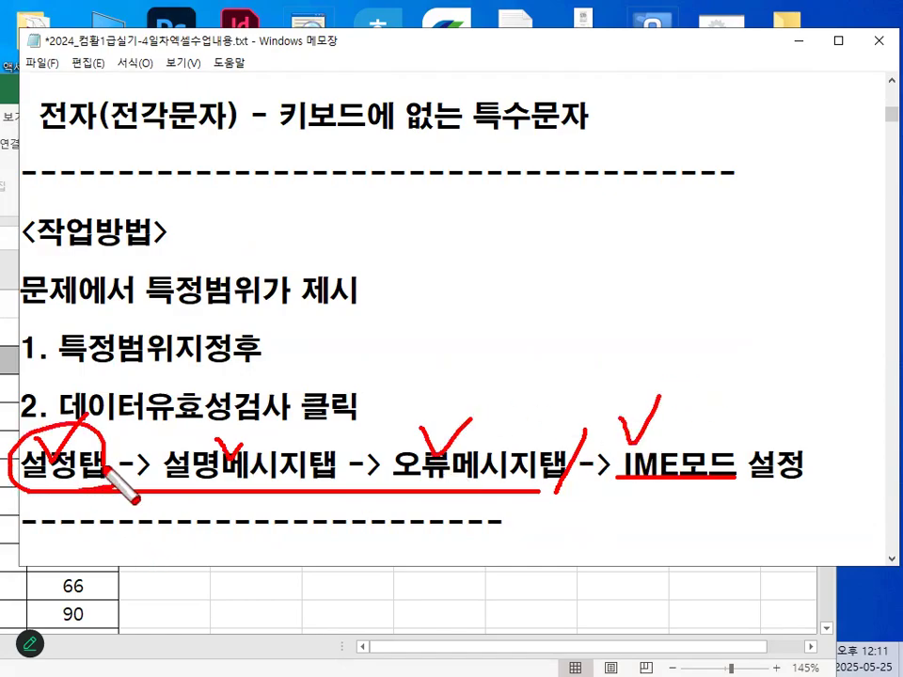
key("Escape")
Go back to the 설정탭 notes and highlight 제한대상을 설정 and the parenthesised line about settings differing by input data
scroll(124, 452, "up", 1)
scroll(124, 453, "up", 5)
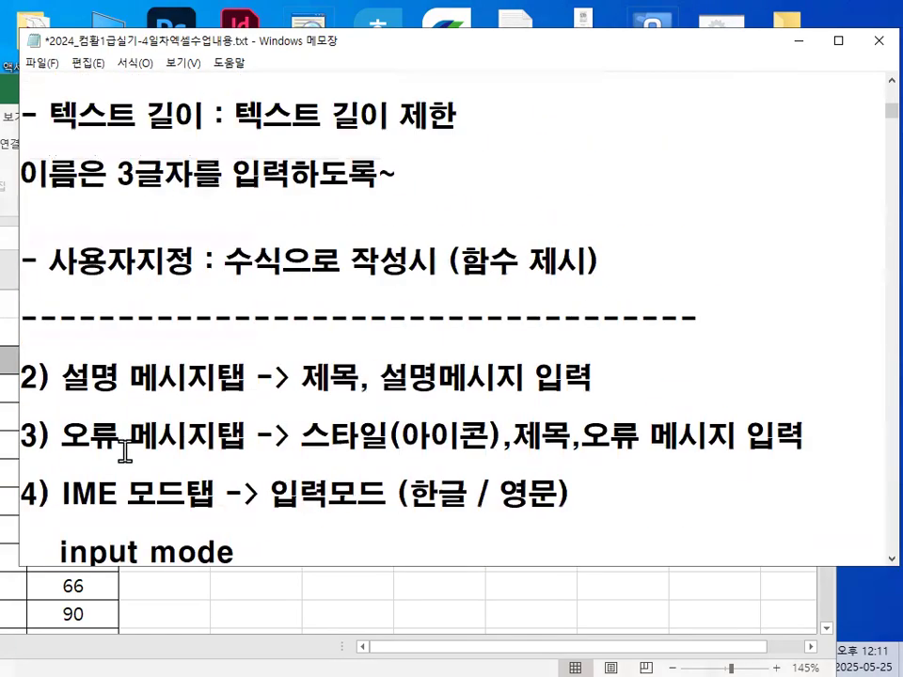
scroll(124, 452, "up", 3)
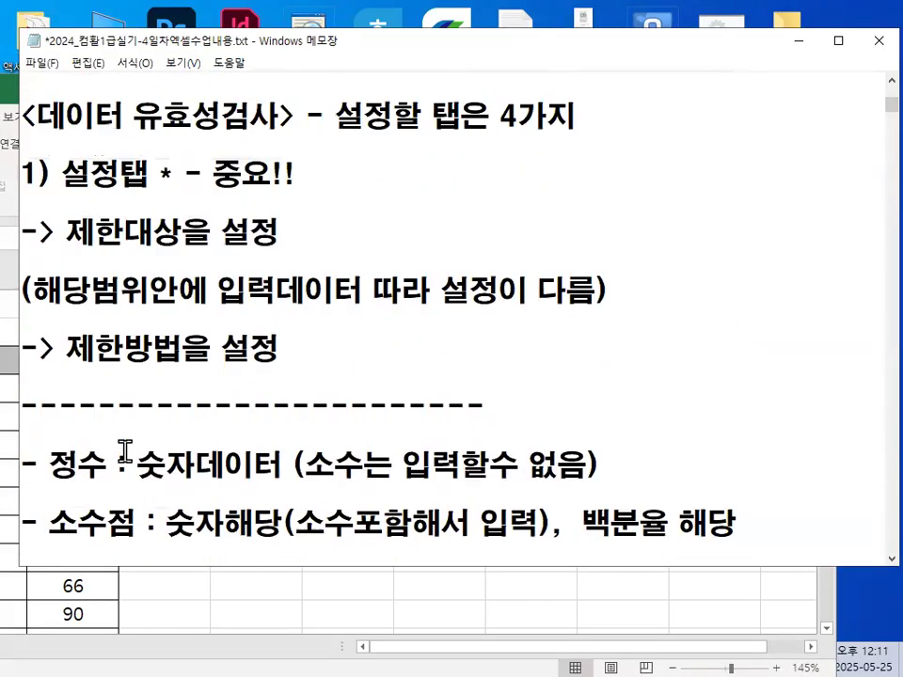
left_click_drag(73, 230, 280, 231)
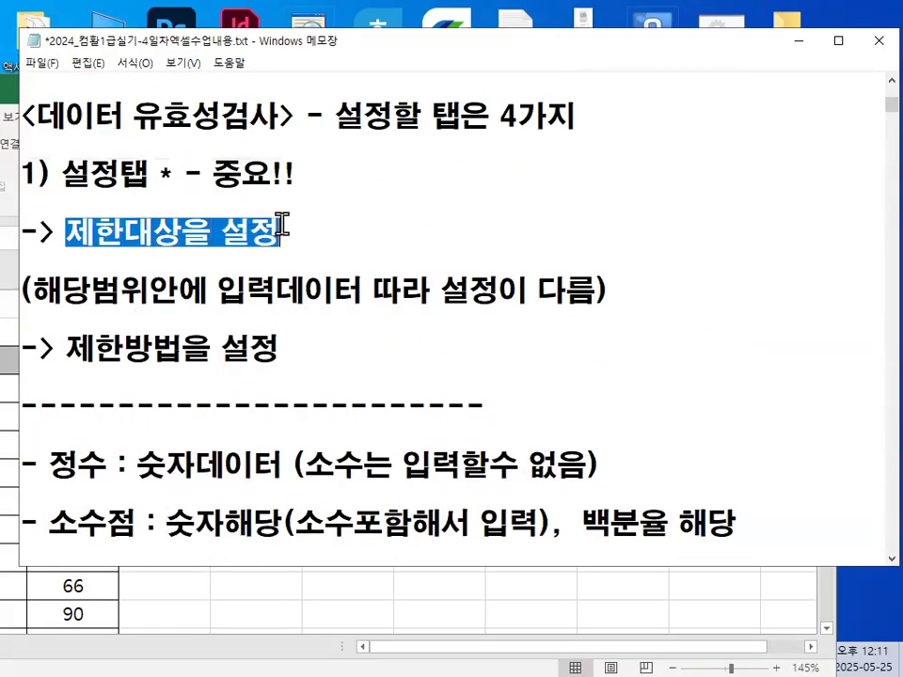
left_click_drag(32, 295, 570, 289)
scroll(118, 400, "down", 1)
left_click_drag(68, 141, 210, 133)
Highlight 제한방법을 설정 in the 설정탭 notes
left_click(80, 257)
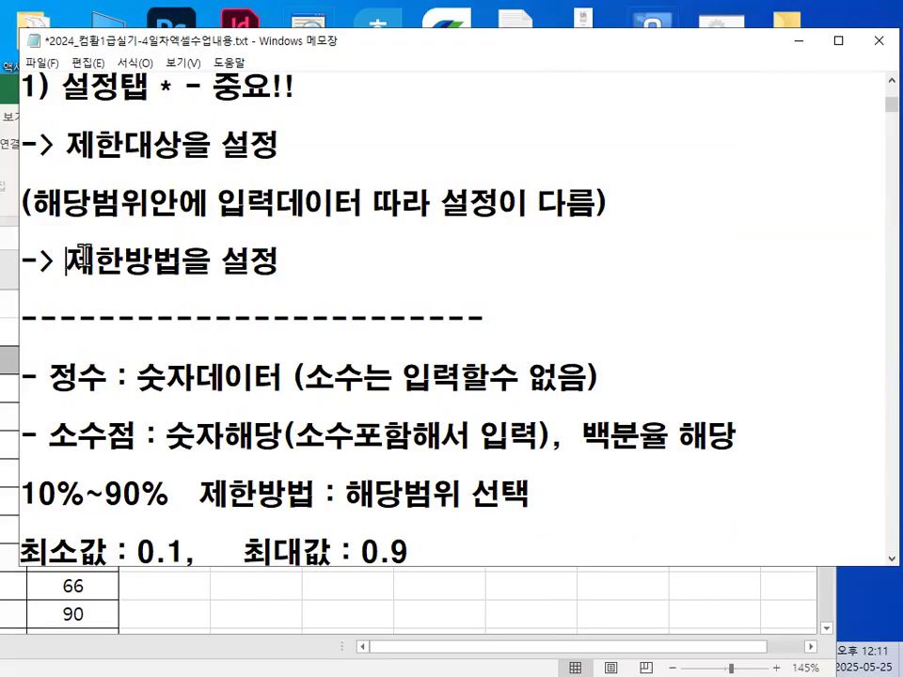
left_click_drag(84, 254, 199, 251)
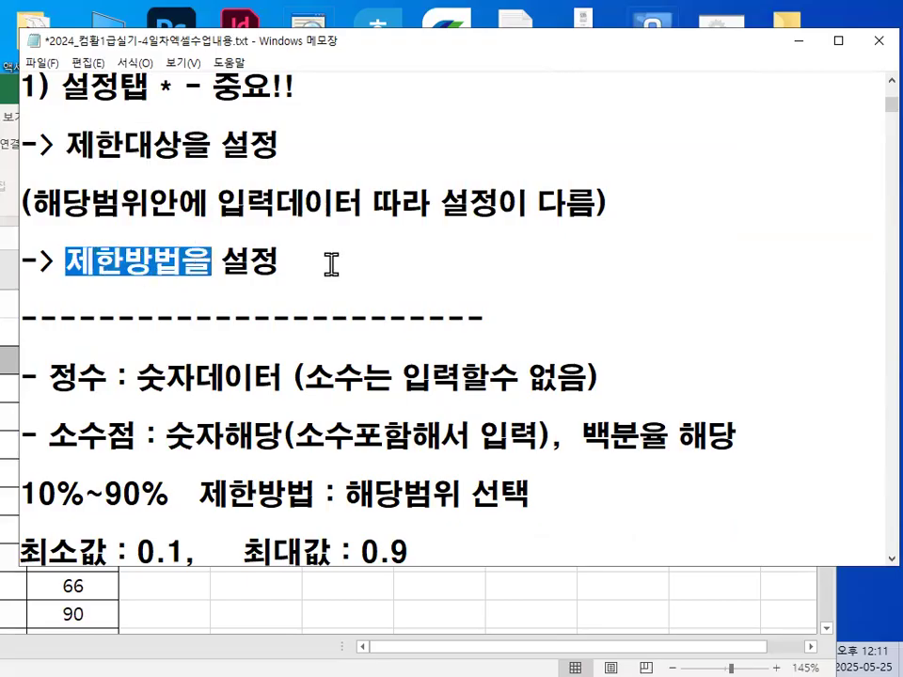
left_click_drag(70, 263, 286, 258)
Highlight 숫자데이터 in the 정수 note, and 소수점 : 숫자해당 and 백분율 해당 in the note below it
scroll(178, 369, "down", 1)
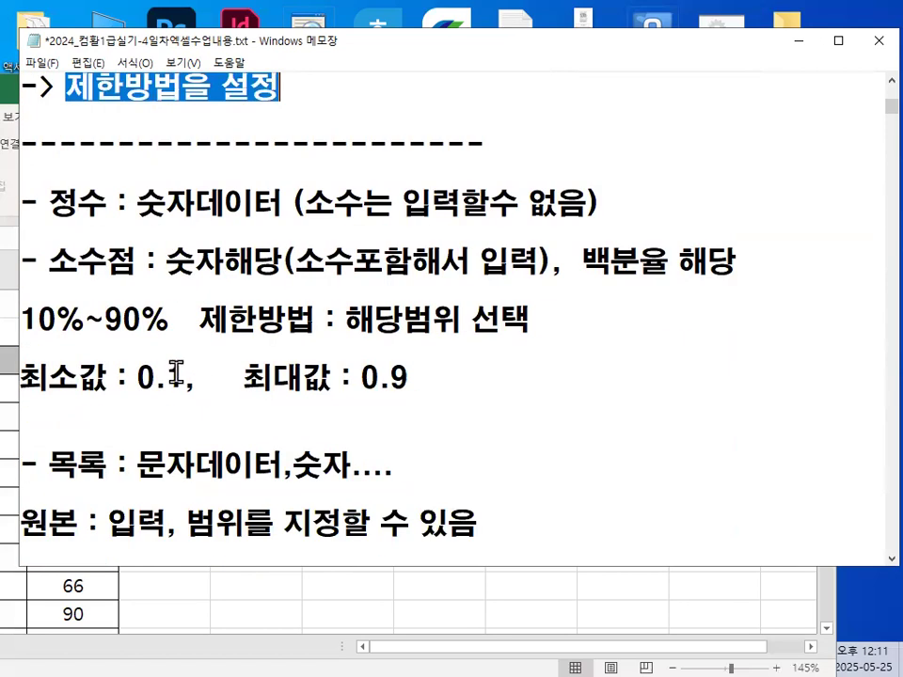
left_click_drag(139, 210, 250, 203)
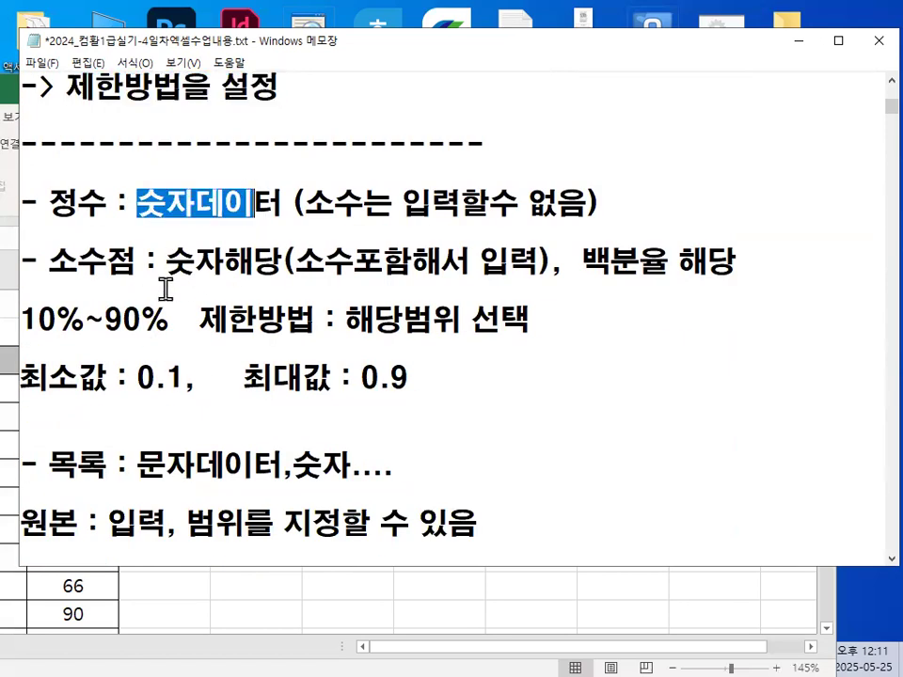
left_click_drag(53, 263, 236, 270)
left_click_drag(609, 261, 749, 263)
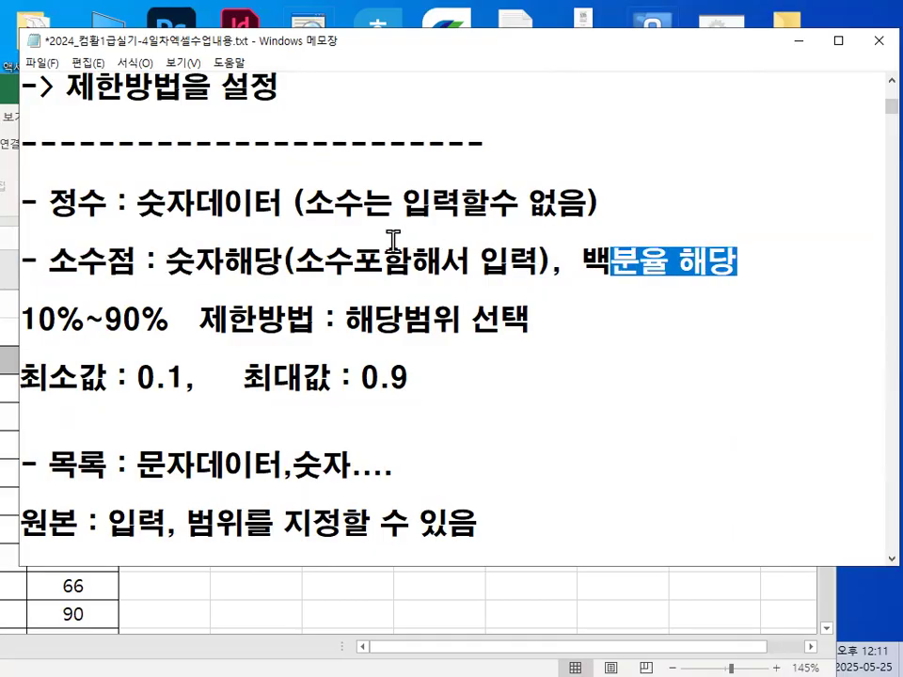
Underline 숫자해당, 소수포함 and 숫자데이터 on screen, and circle the restriction types 소수점 and 정수
left_click_drag(166, 275, 410, 279)
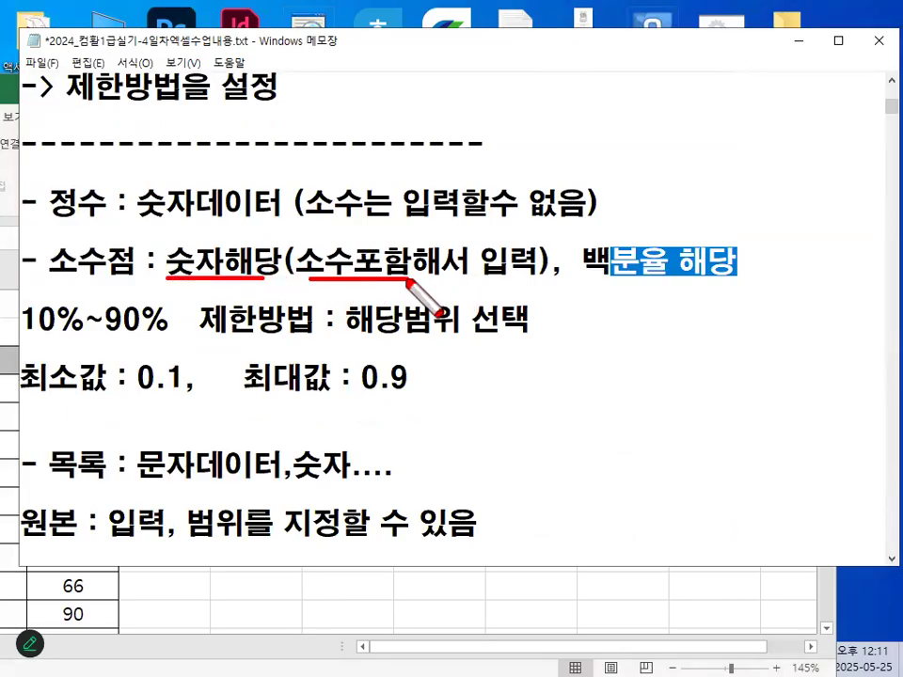
mouse_move(113, 287)
left_mouse_down()
mouse_move(47, 293)
mouse_move(134, 266)
left_mouse_up()
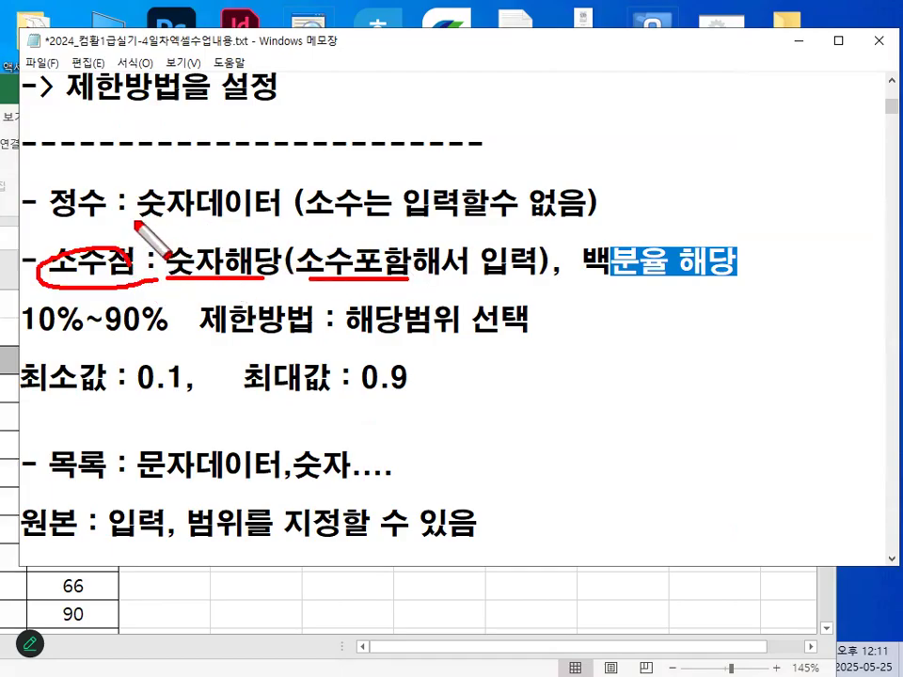
left_click_drag(134, 216, 272, 223)
left_click_drag(58, 160, 75, 153)
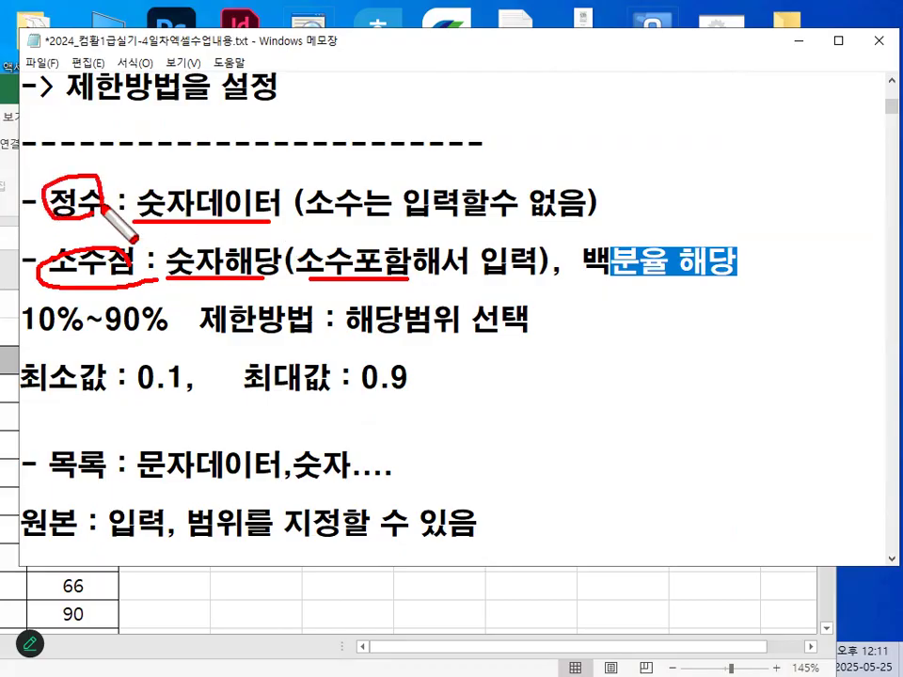
Clear the screen drawing, highlight 문자, 숫자 and 목록 in the 목록 note, and make freehand marks on and beside that note
key("Escape")
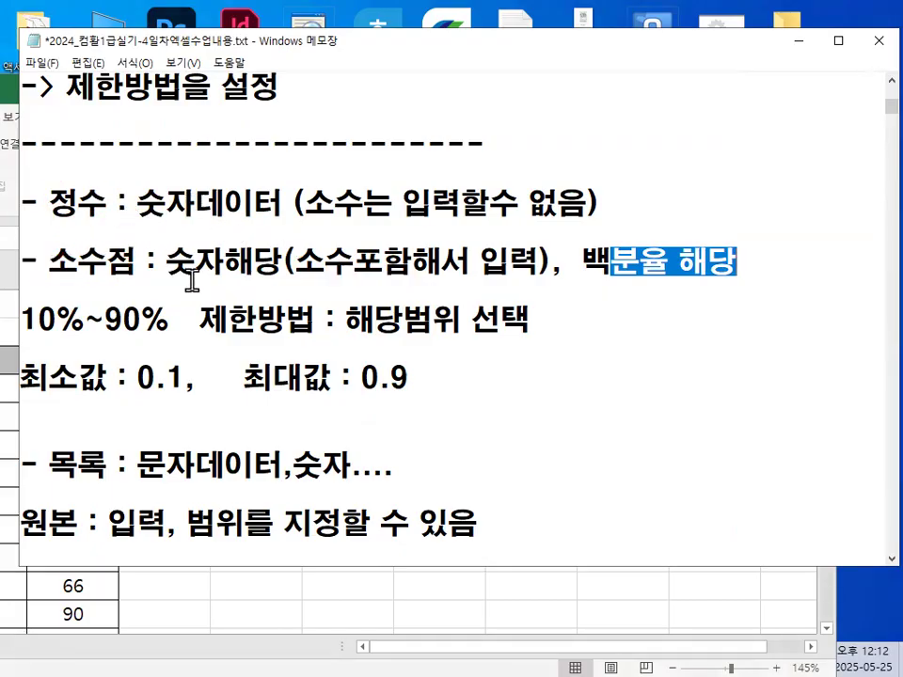
left_click(107, 262)
scroll(120, 264, "down", 1)
left_click_drag(136, 380, 196, 380)
left_click_drag(293, 380, 331, 379)
left_click_drag(49, 380, 125, 373)
key("ctrl+2")
left_click_drag(547, 270, 546, 447)
mouse_move(540, 266)
left_mouse_down()
mouse_move(633, 269)
mouse_move(632, 440)
mouse_move(547, 437)
left_mouse_up()
mouse_move(151, 399)
left_mouse_down()
mouse_move(328, 403)
mouse_move(317, 377)
left_mouse_up()
key("Escape")
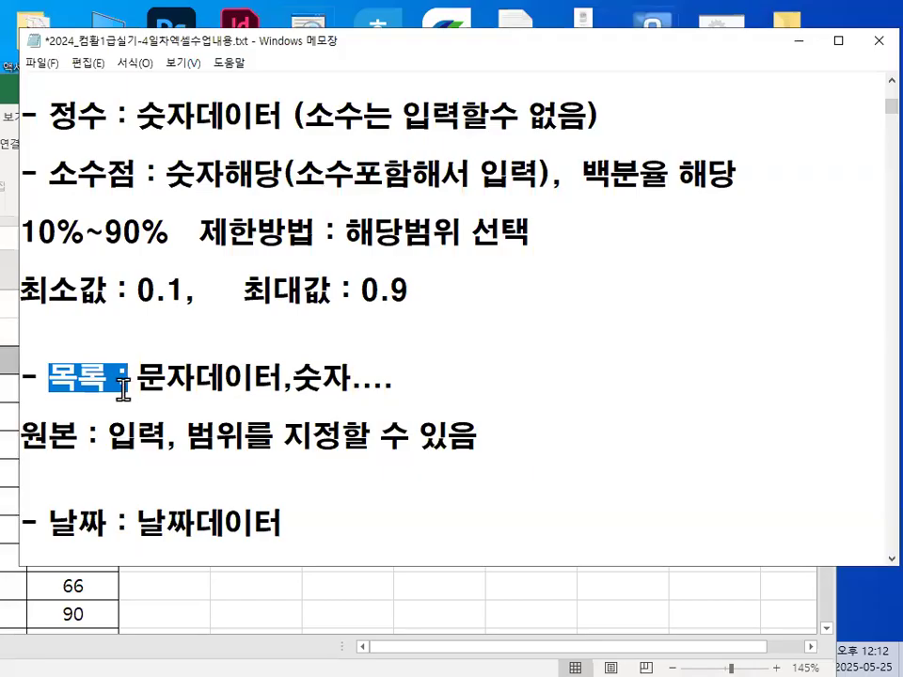
Highlight 문자 in the 목록 note, sketch a list box with five lines beside it, circle the first line, and clear the drawing
scroll(122, 388, "down", 1)
left_click_drag(138, 293, 196, 293)
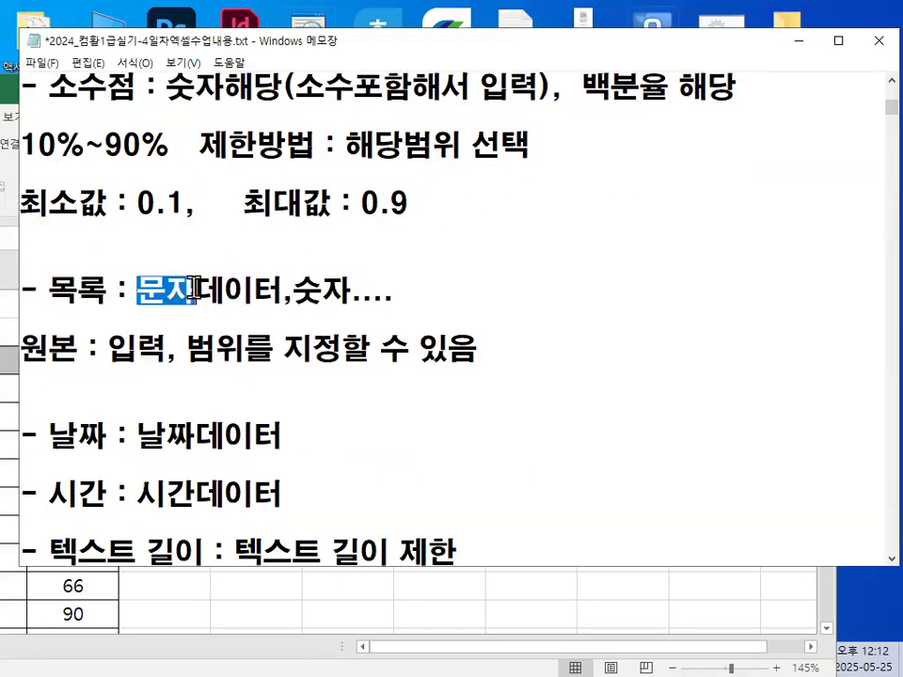
key("ctrl+2")
mouse_move(577, 232)
left_mouse_down()
mouse_move(575, 421)
mouse_move(709, 415)
mouse_move(716, 214)
left_mouse_up()
left_click_drag(591, 267, 677, 265)
left_click_drag(604, 300, 683, 300)
left_click_drag(613, 326, 677, 326)
left_click_drag(620, 352, 684, 353)
left_click_drag(614, 380, 691, 380)
left_click_drag(689, 264, 674, 279)
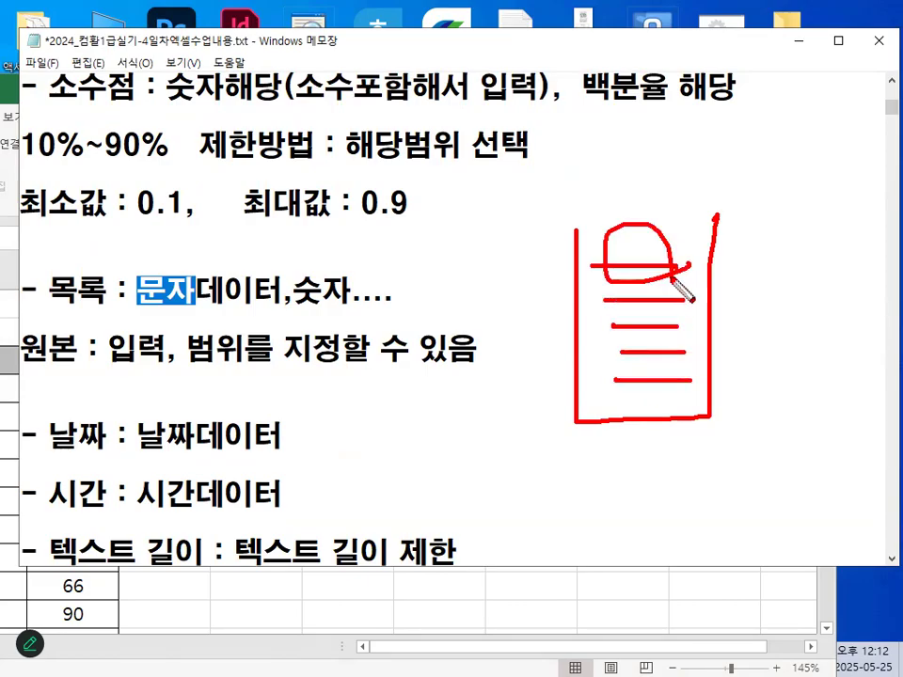
key("Escape")
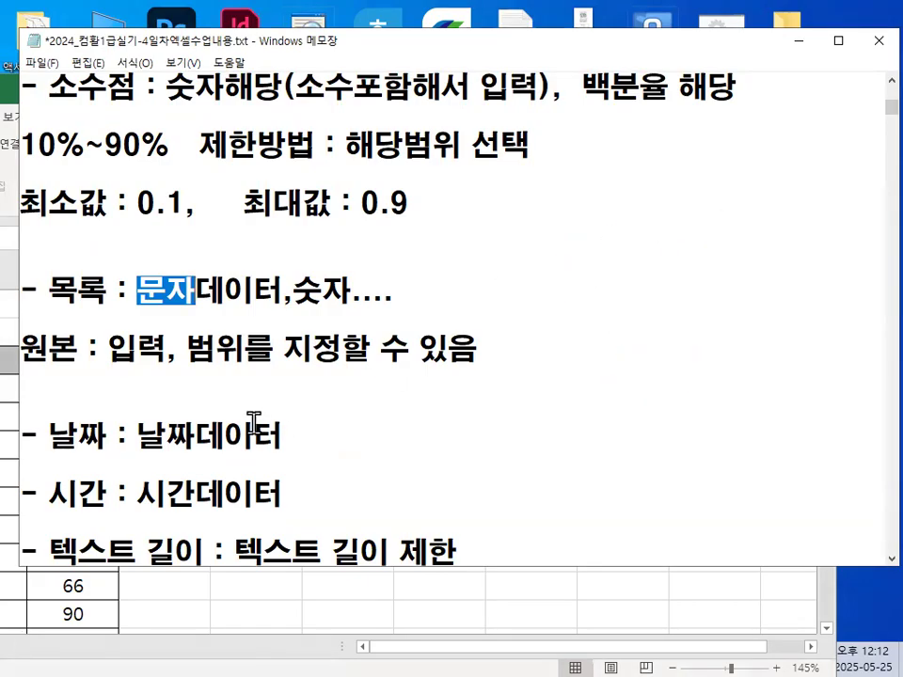
Highlight 텍스트 길이 제한 in the 텍스트 길이 note and 3글자를 in the example line below it
scroll(253, 421, "down", 2)
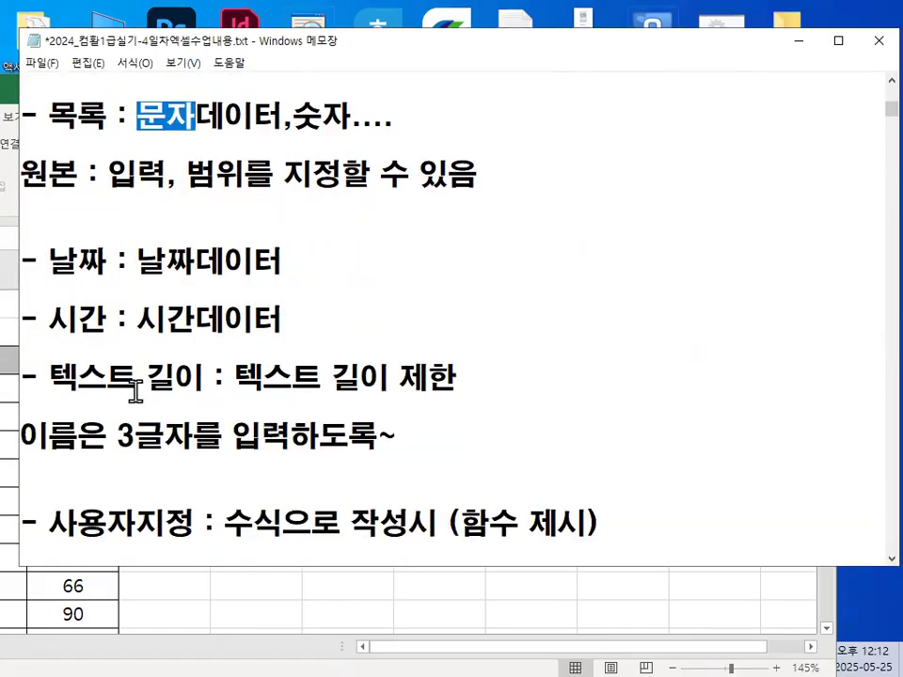
left_click_drag(136, 381, 167, 383)
left_click_drag(250, 380, 452, 374)
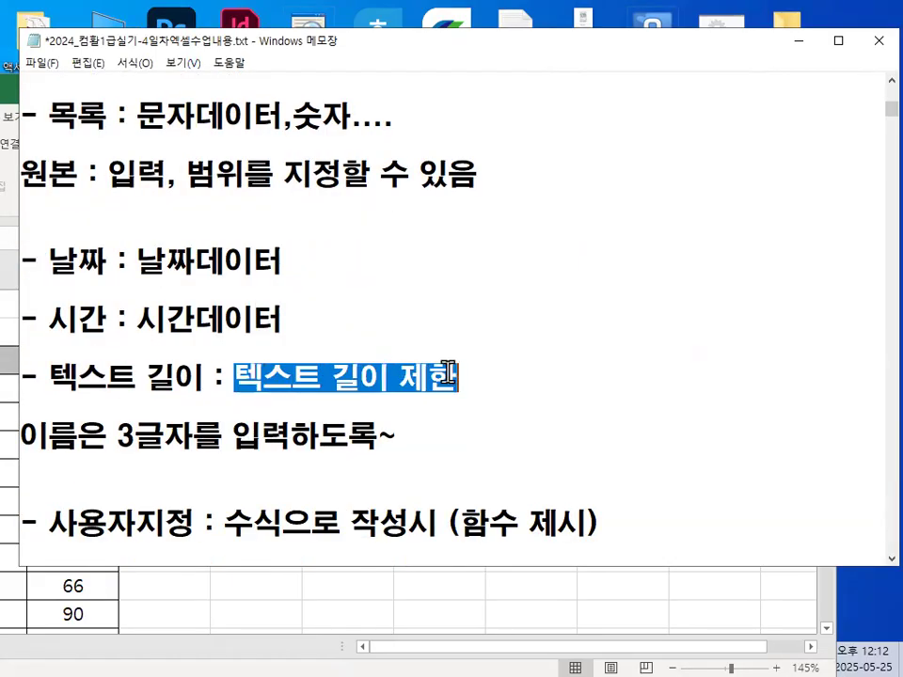
left_click_drag(47, 436, 363, 423)
left_click_drag(107, 435, 242, 425)
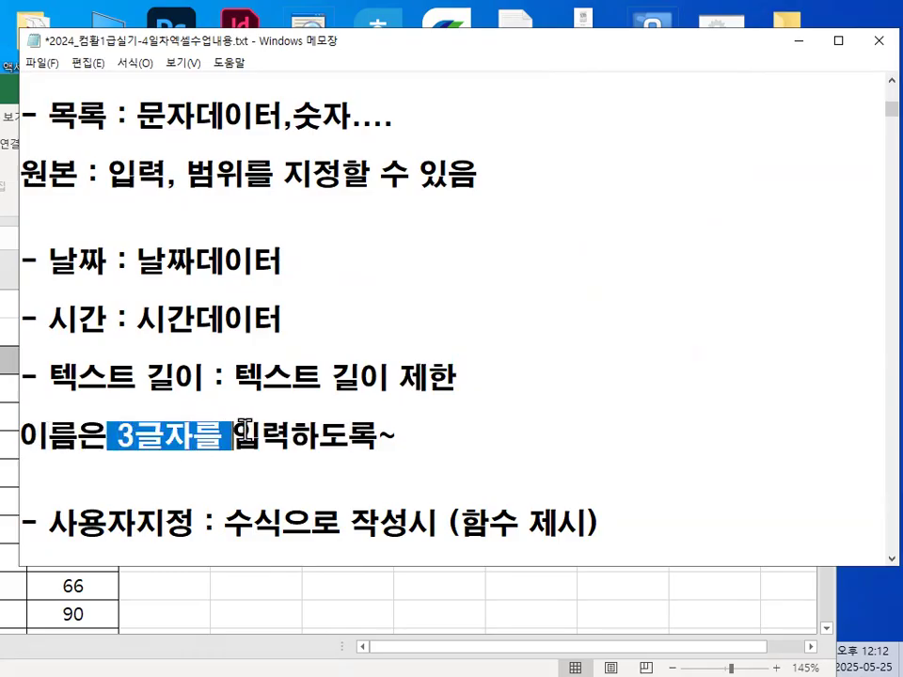
Highlight, circle and star 사용자지정 in the notes, underline 함수 제시 on screen, and clear the marks
scroll(226, 431, "down", 1)
mouse_move(39, 436)
left_mouse_down()
mouse_move(216, 439)
mouse_move(49, 449)
mouse_move(148, 406)
mouse_move(180, 438)
left_mouse_up()
mouse_move(165, 382)
left_mouse_down()
mouse_move(148, 406)
mouse_move(165, 409)
mouse_move(238, 380)
left_mouse_up()
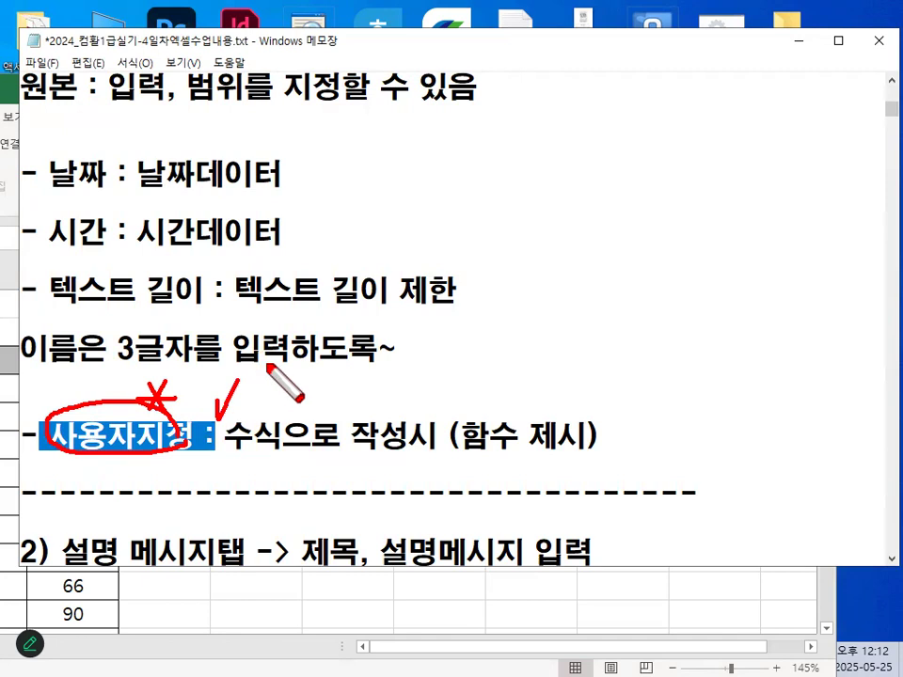
left_click_drag(480, 461, 565, 461)
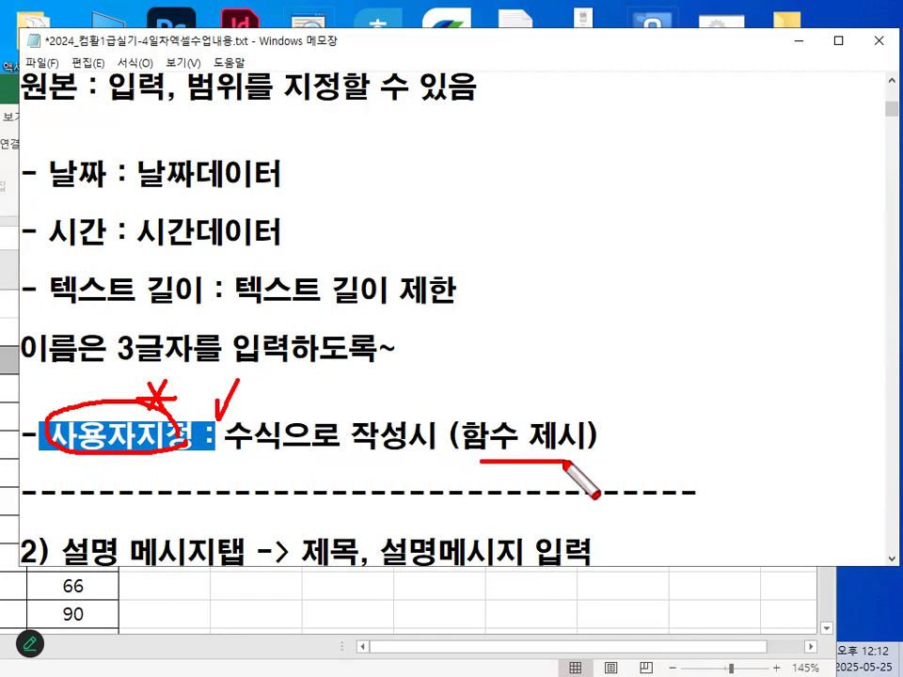
key("Escape")
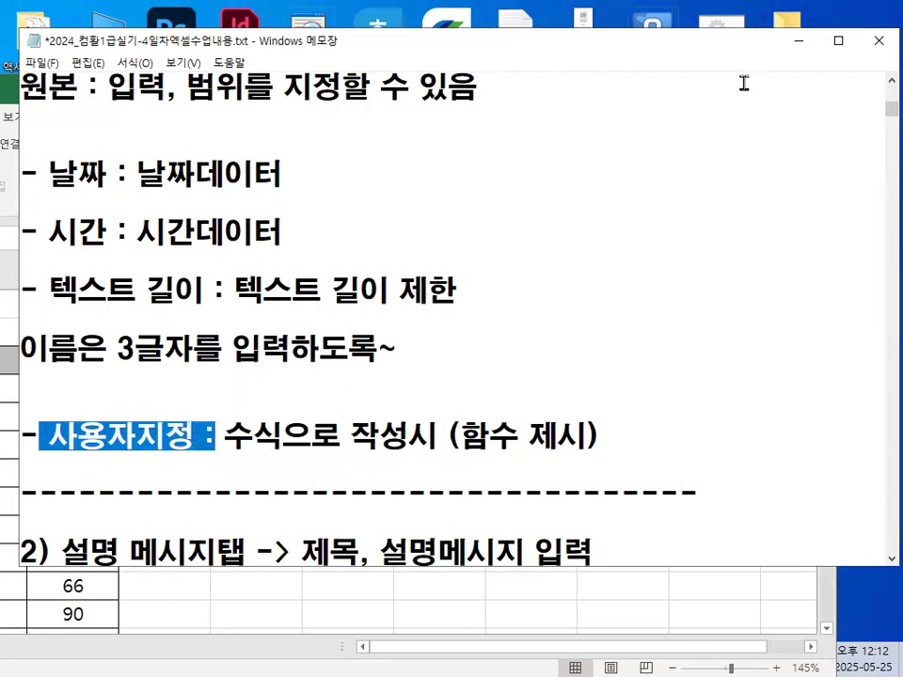
Put the notes away and show the Excel workbook 출제유형02-1_문제.xlsm at full size
left_click(800, 41)
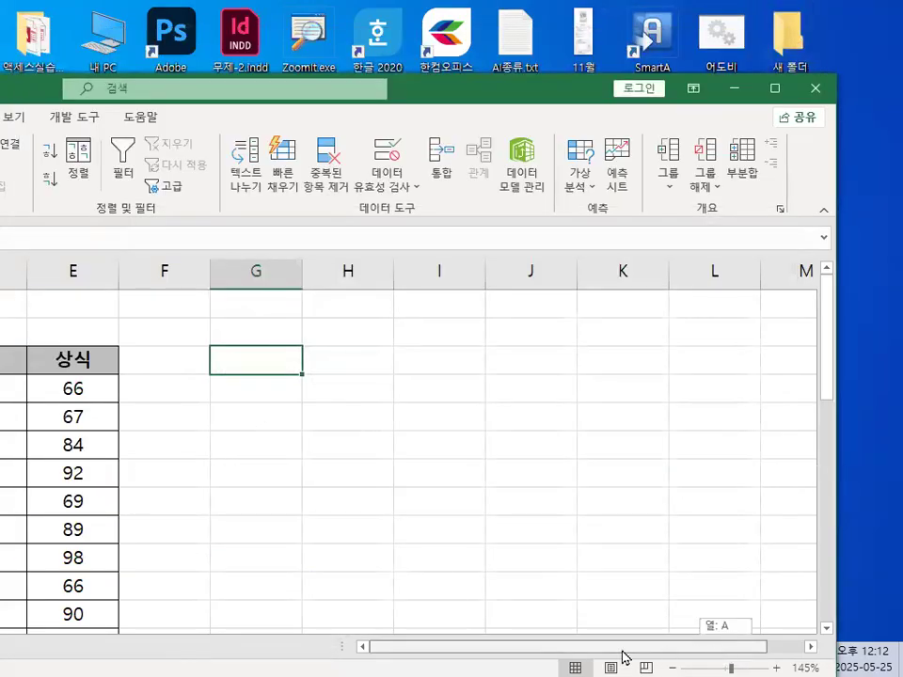
double_click(490, 92)
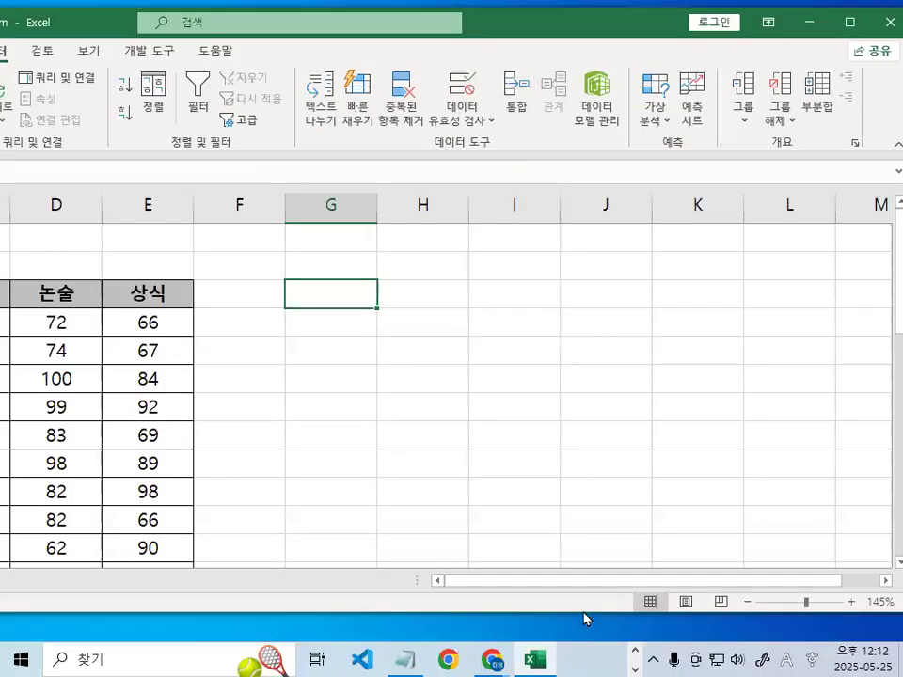
left_click(849, 21)
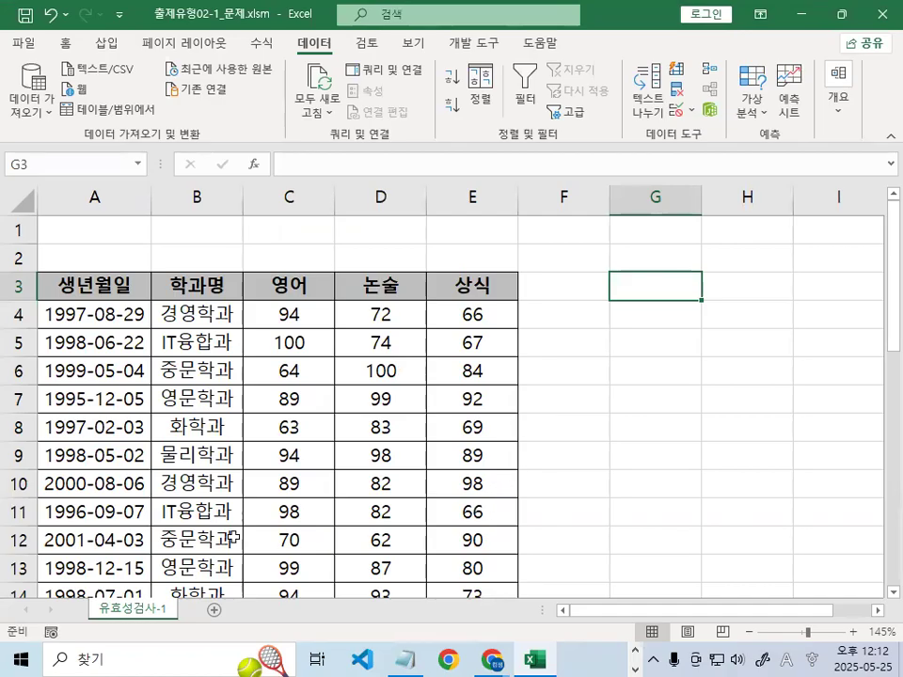
Select the 생년월일 dates in A4:A33 and make temporary freehand marks over them on screen
left_click(66, 314)
left_click_drag(66, 314, 96, 607)
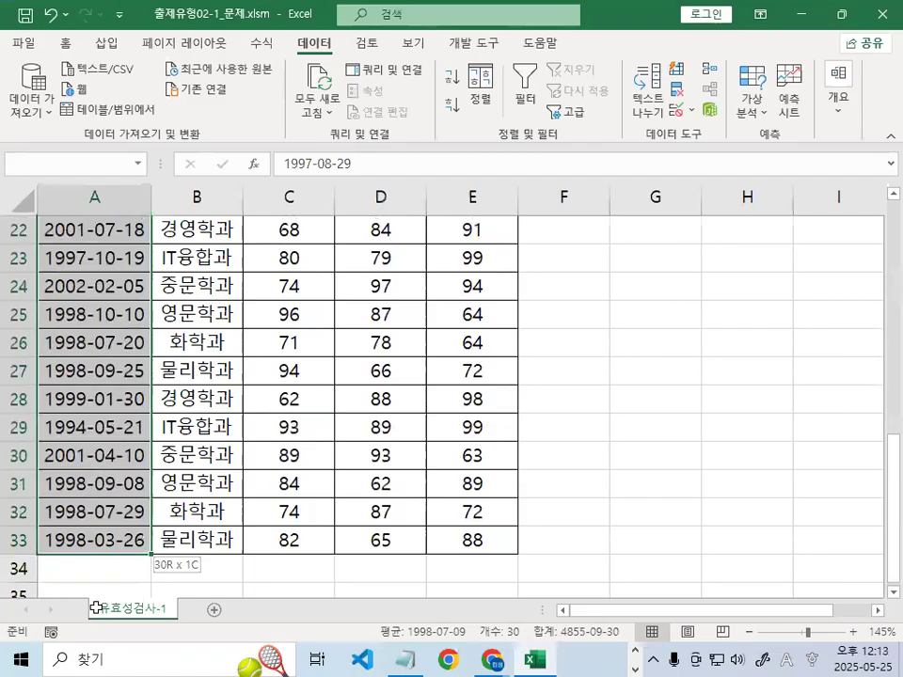
left_click_drag(103, 540, 103, 540)
key("ctrl+2")
mouse_move(128, 339)
left_mouse_down()
mouse_move(117, 289)
mouse_move(120, 318)
left_mouse_up()
mouse_move(83, 248)
left_mouse_down()
mouse_move(86, 258)
mouse_move(155, 193)
left_mouse_up()
key("Escape")
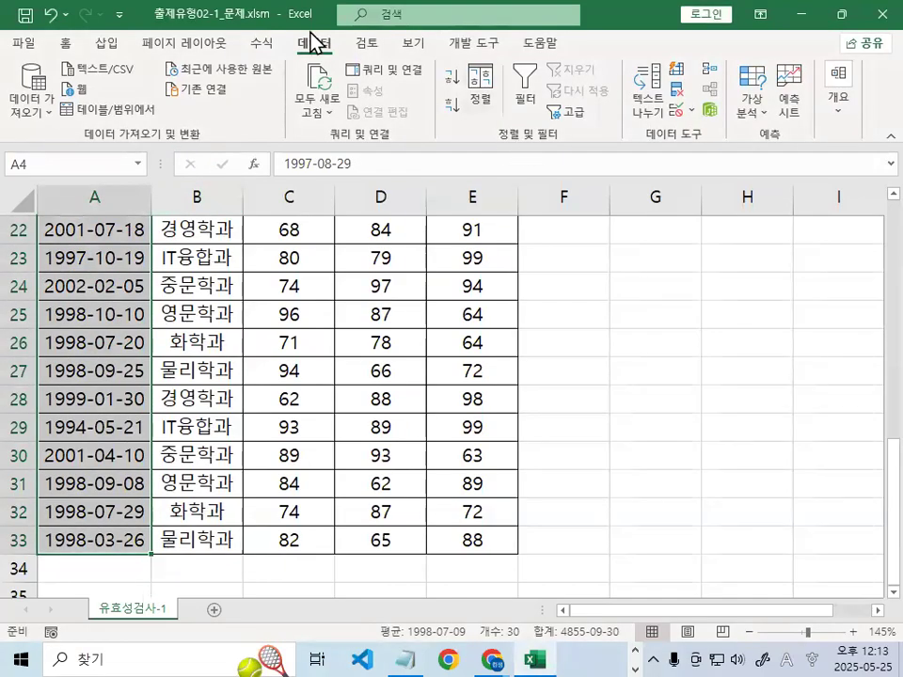
Open Data Validation for the selected dates, circle 제한 대상 on screen, and set the restriction type to 날짜
double_click(636, 35)
left_click(312, 108)
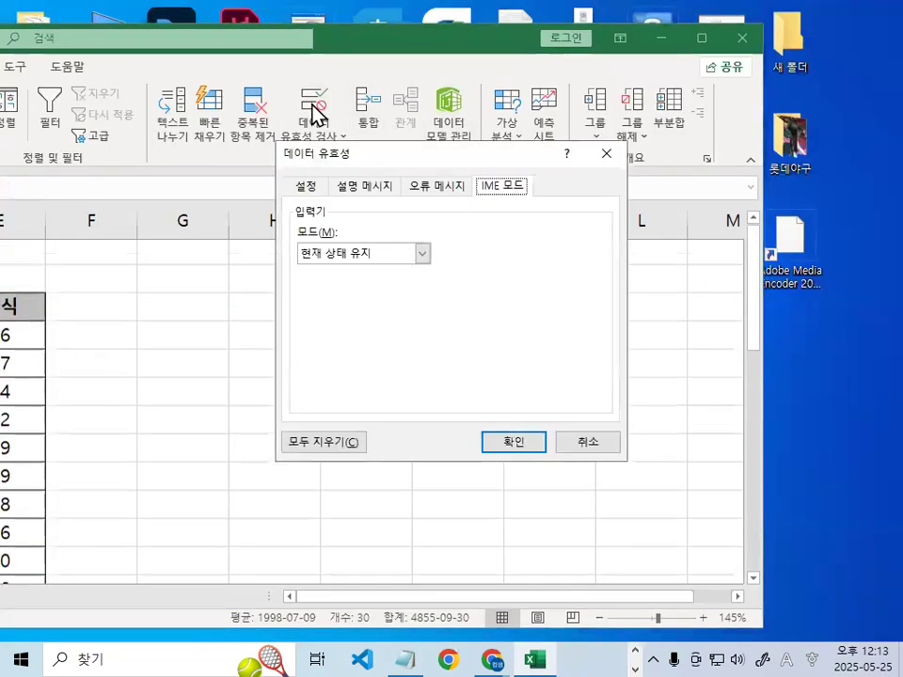
left_click(305, 189)
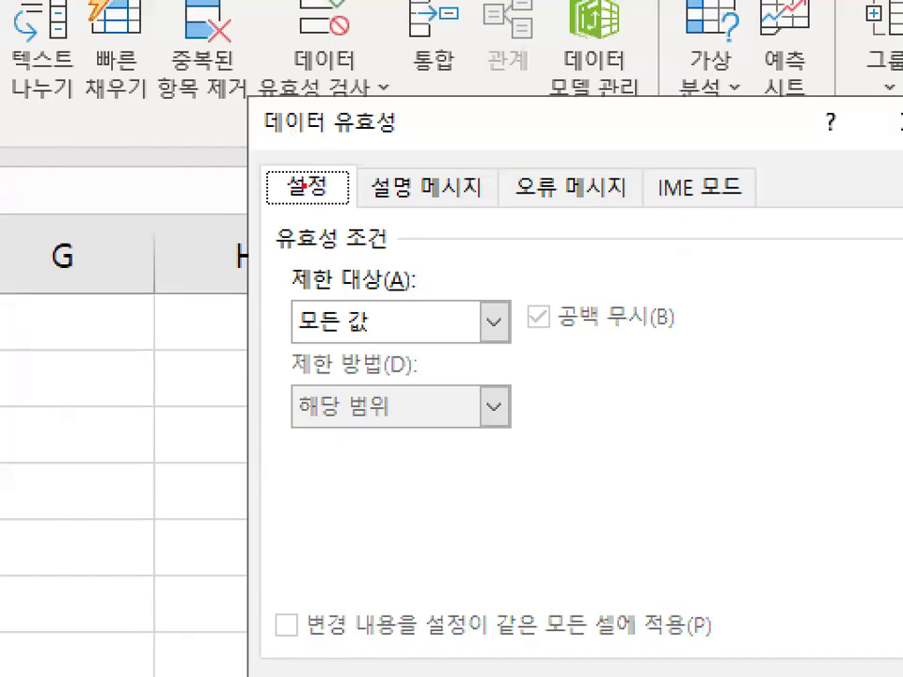
left_click_drag(400, 272, 405, 278)
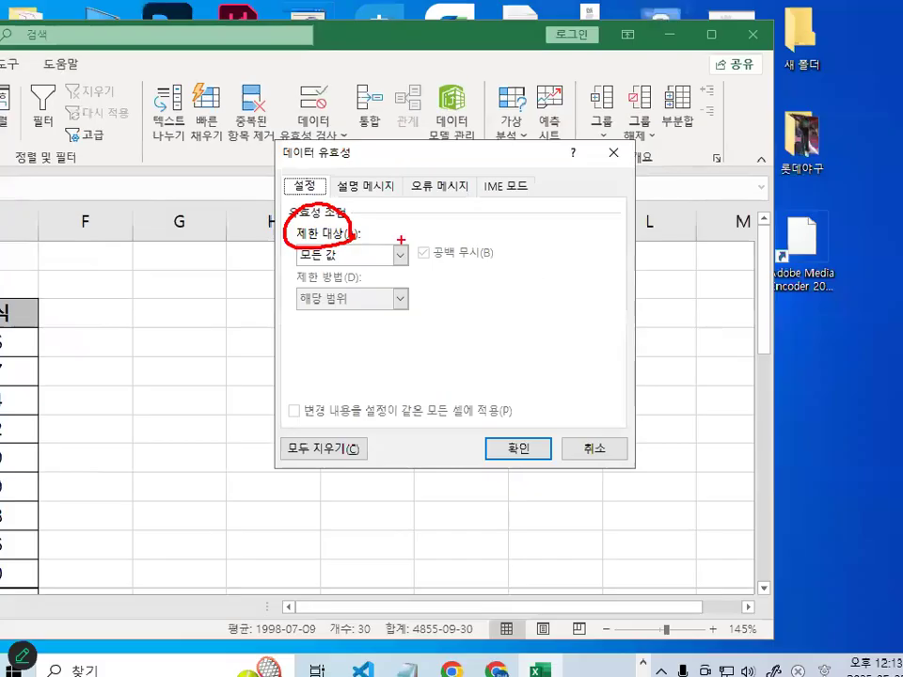
left_click(385, 258)
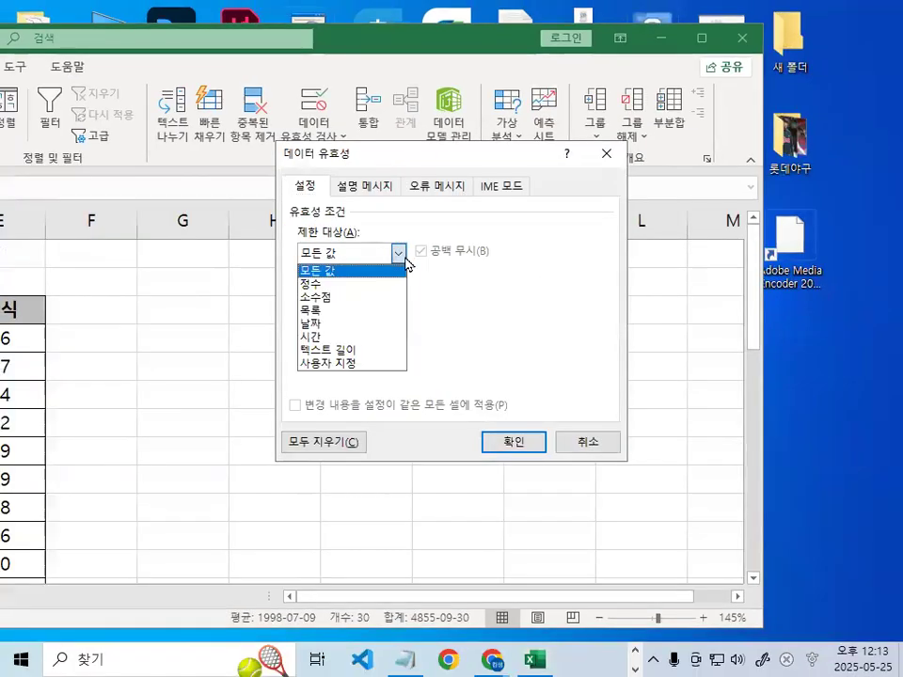
left_click(367, 325)
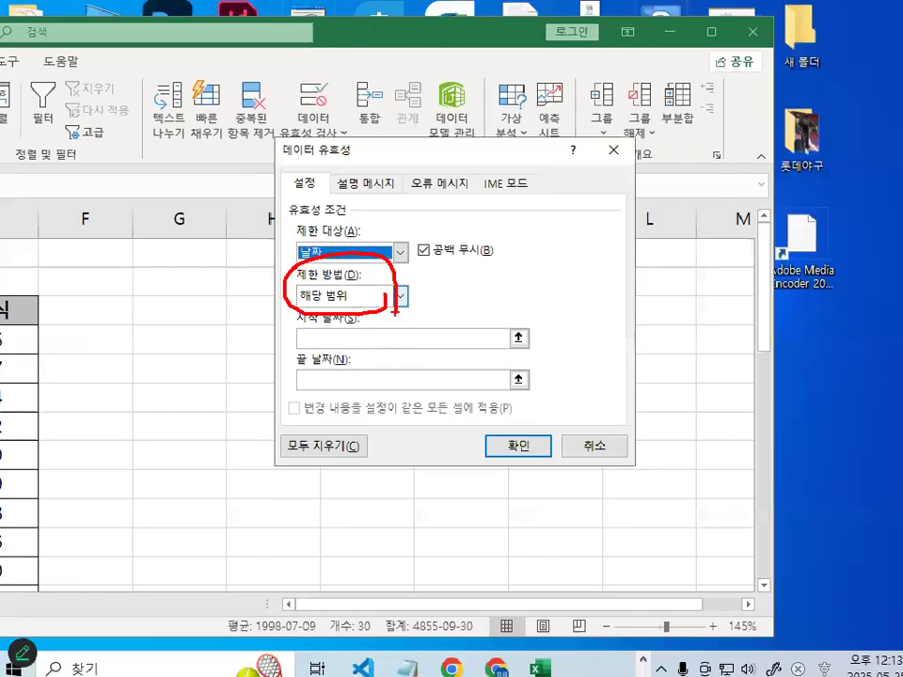
Set the 해당 범위 start date to 1900-1-1 and end date to 2025-12-31, marking the date fields on screen
left_click(321, 337)
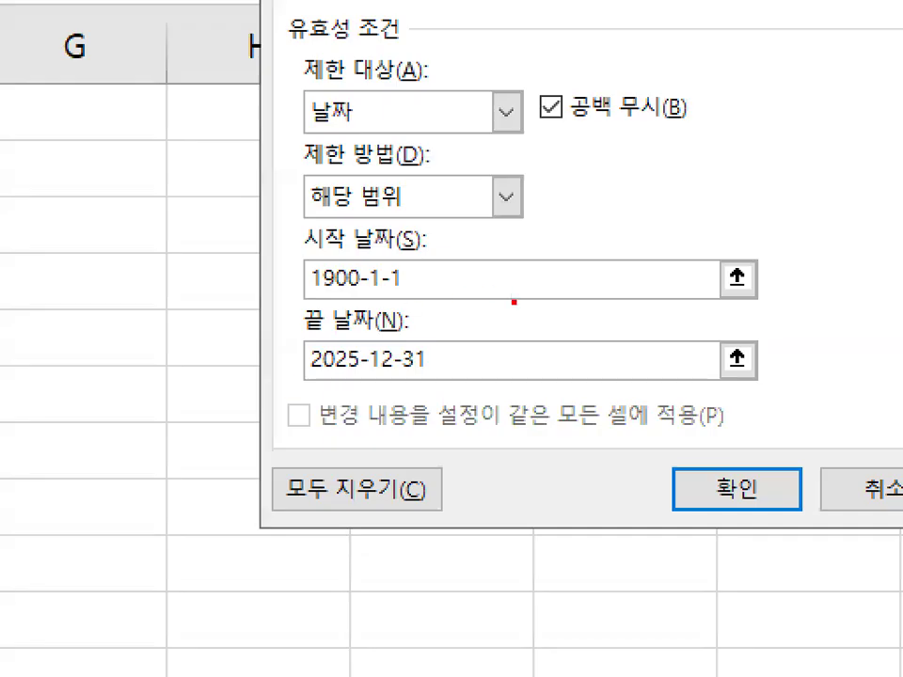
mouse_move(514, 302)
left_mouse_down()
mouse_move(266, 375)
mouse_move(398, 200)
left_mouse_up()
key("Escape")
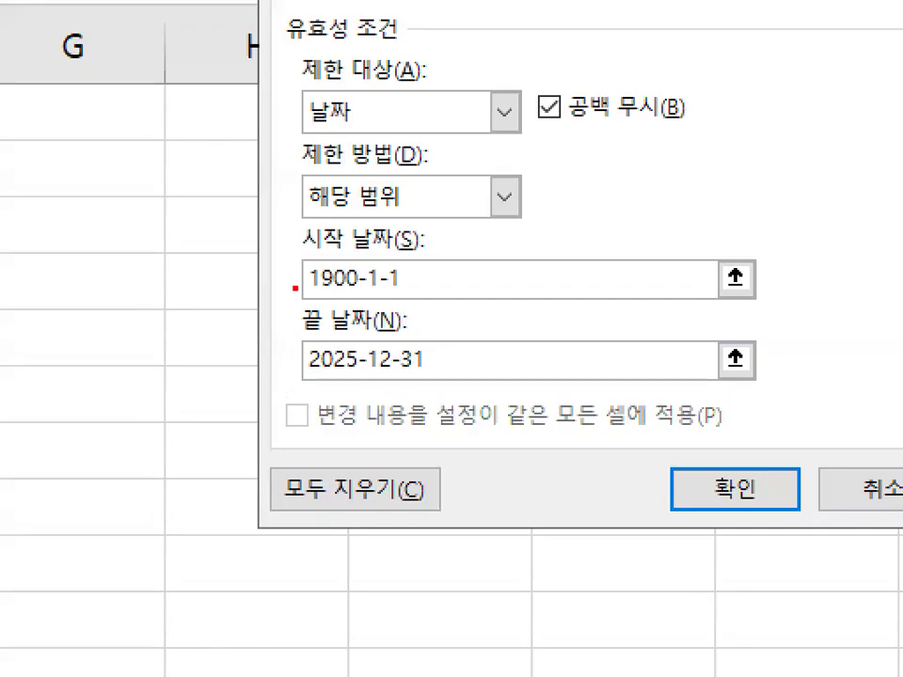
mouse_move(295, 288)
left_mouse_down()
mouse_move(274, 324)
mouse_move(286, 383)
left_mouse_up()
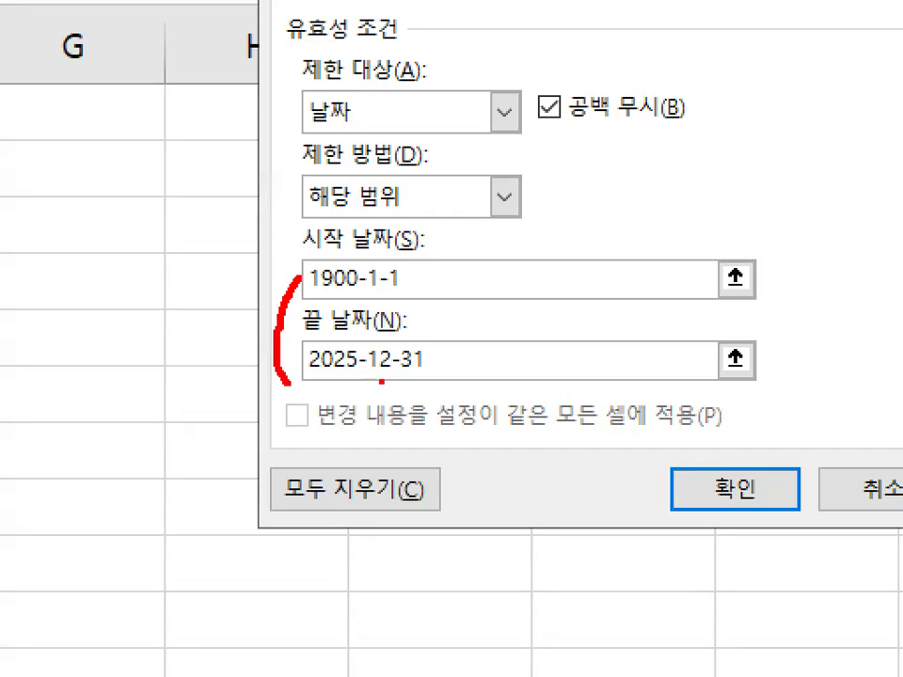
key("Escape")
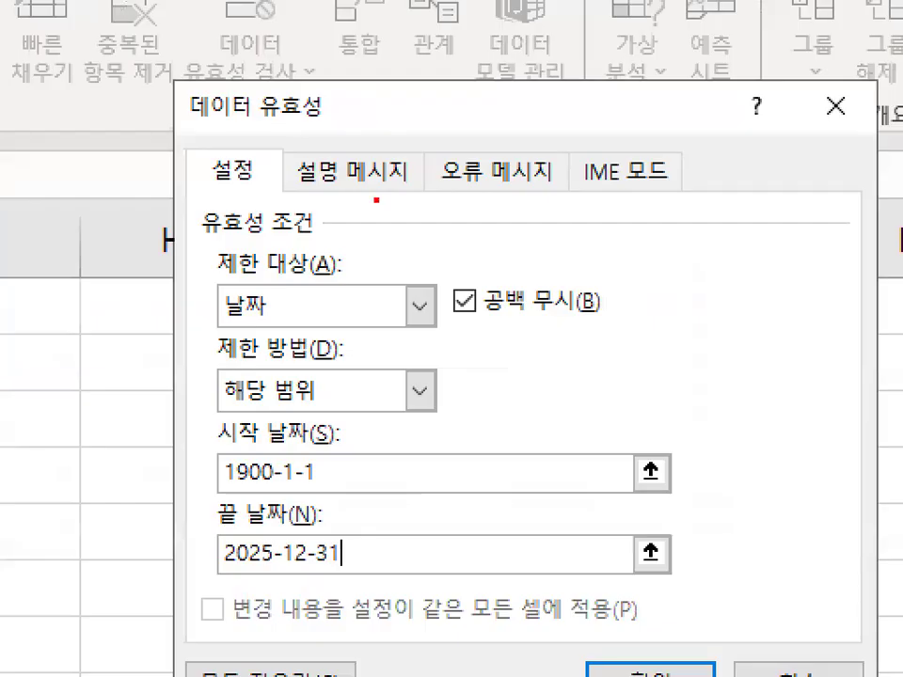
Set the title of the validation's 설명 메시지 to 입력날짜범위
mouse_move(415, 174)
left_mouse_down()
mouse_move(399, 199)
mouse_move(288, 169)
mouse_move(393, 143)
mouse_move(417, 178)
left_mouse_up()
left_click(377, 189)
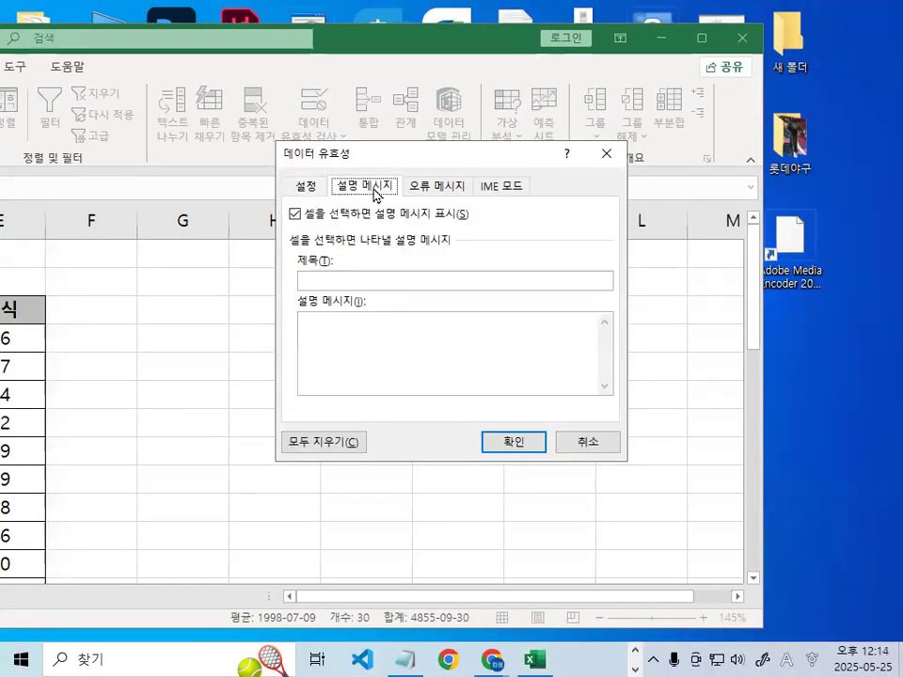
left_click(288, 357)
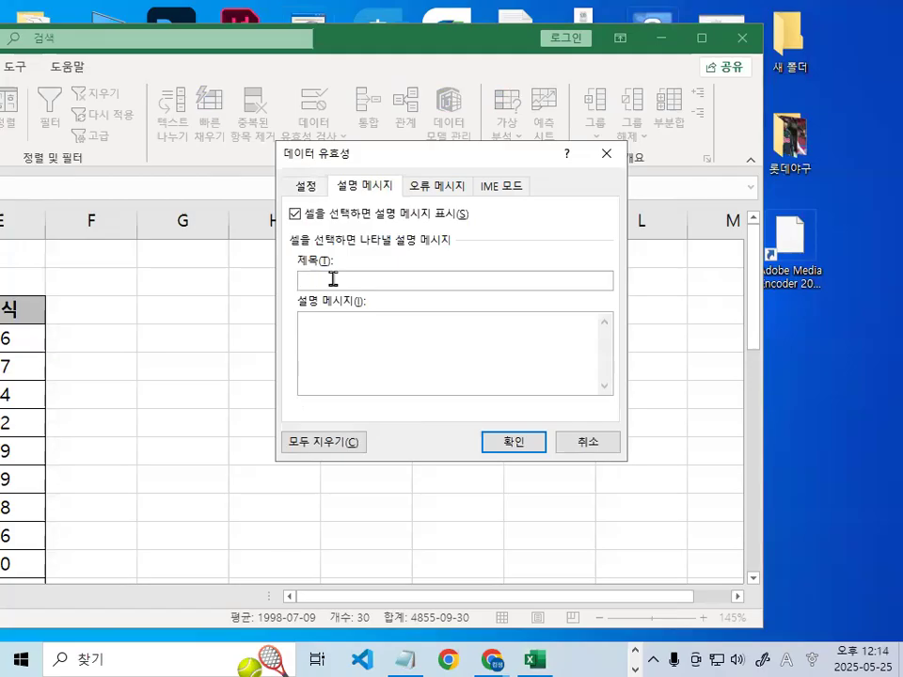
type("dlq")
key("BackSpace")
key("BackSpace")
key("BackSpace")
key("Hangul")
type("입력날짜범위")
Set the 설명 메시지 text to 1900년~2025년, and circle the title and message on screen
left_click(364, 324)
type("1900년~")
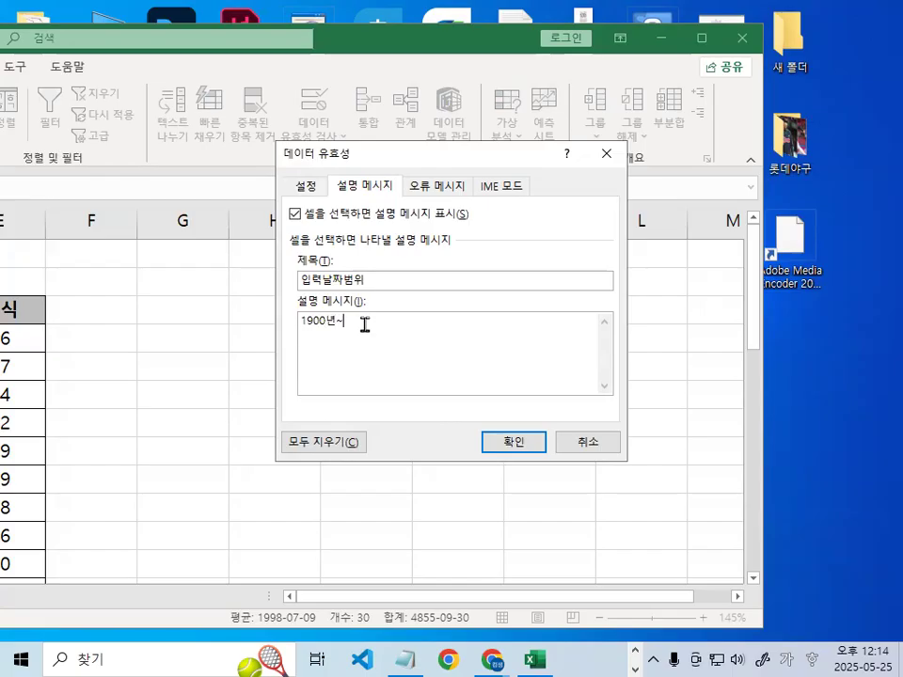
type("2025ㄴ")
type("ㅕㄴ")
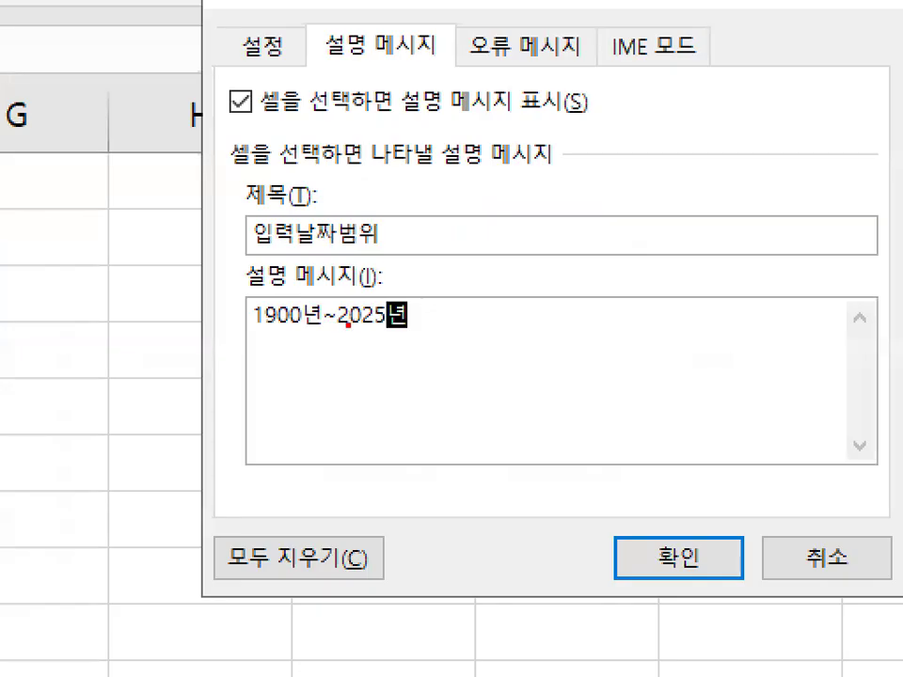
mouse_move(460, 328)
left_mouse_down()
mouse_move(272, 383)
mouse_move(404, 130)
mouse_move(475, 303)
left_mouse_up()
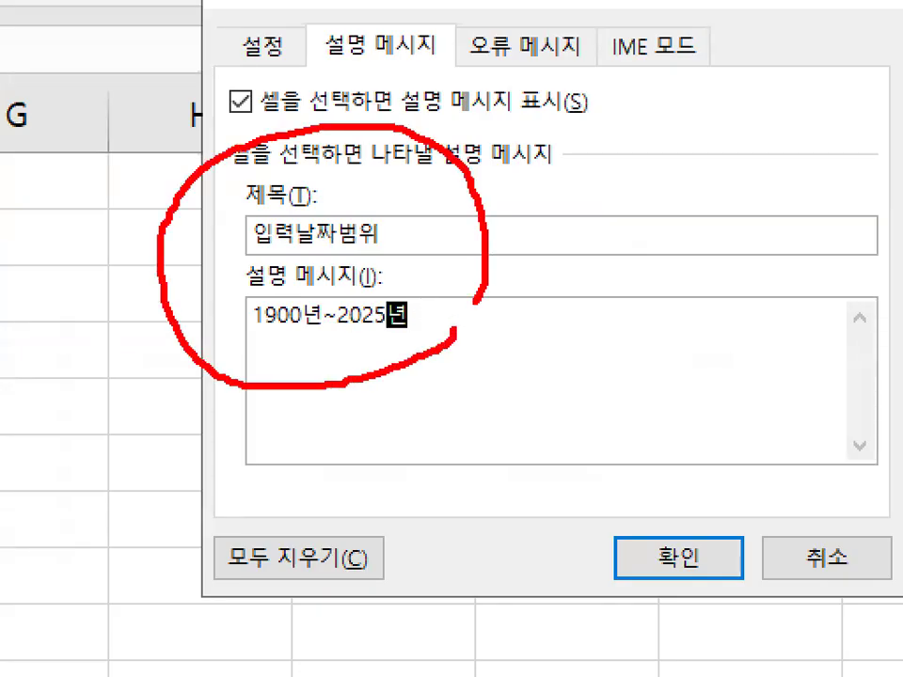
key("Escape")
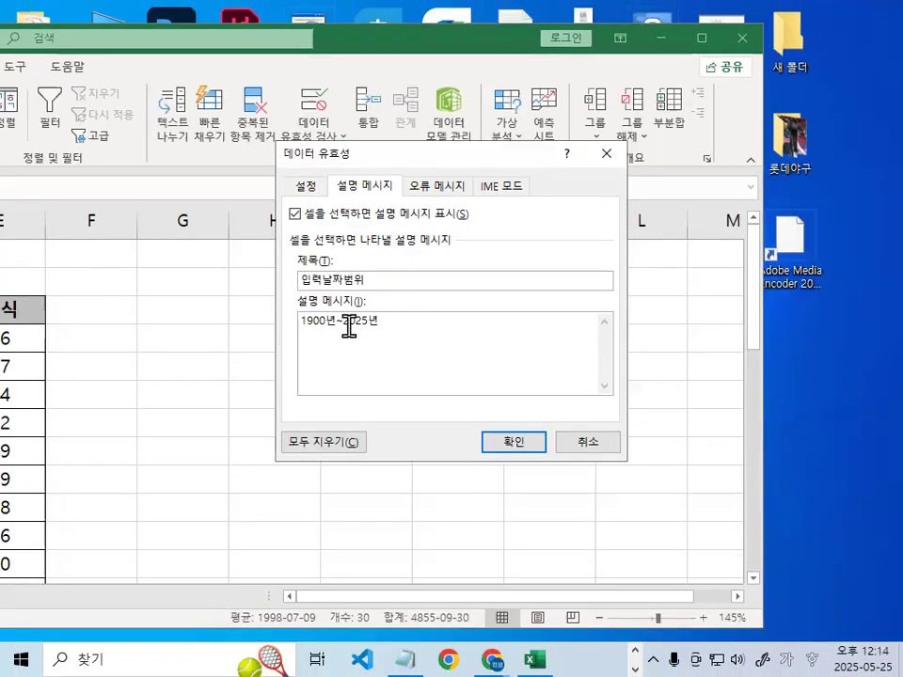
In the 오류 메시지 settings, try the 경고 style and set the style to 정보
left_click(438, 185)
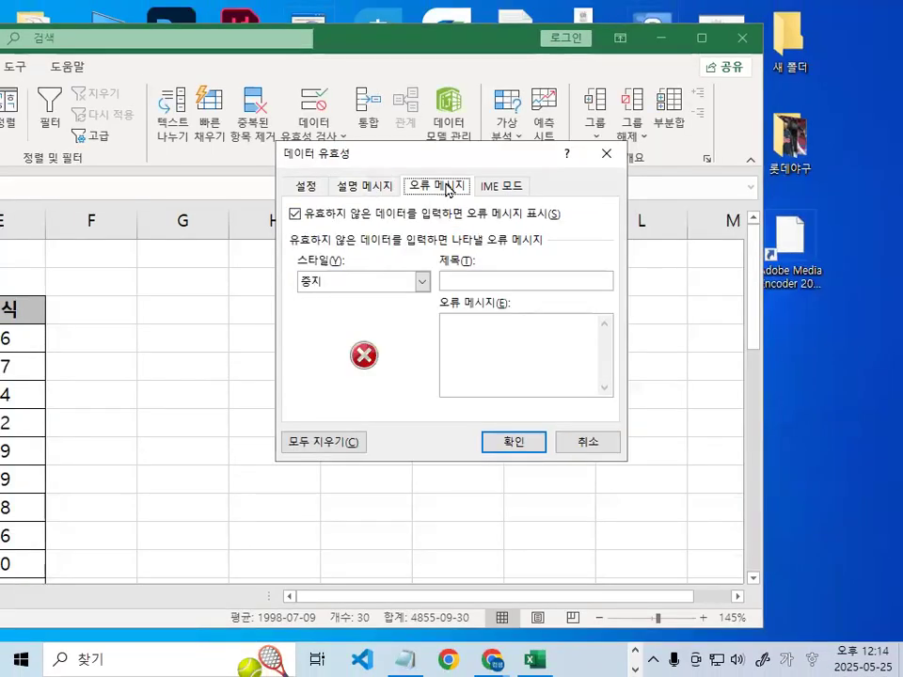
mouse_move(450, 179)
left_mouse_down()
mouse_move(439, 206)
mouse_move(471, 149)
mouse_move(484, 188)
left_mouse_up()
key("Escape")
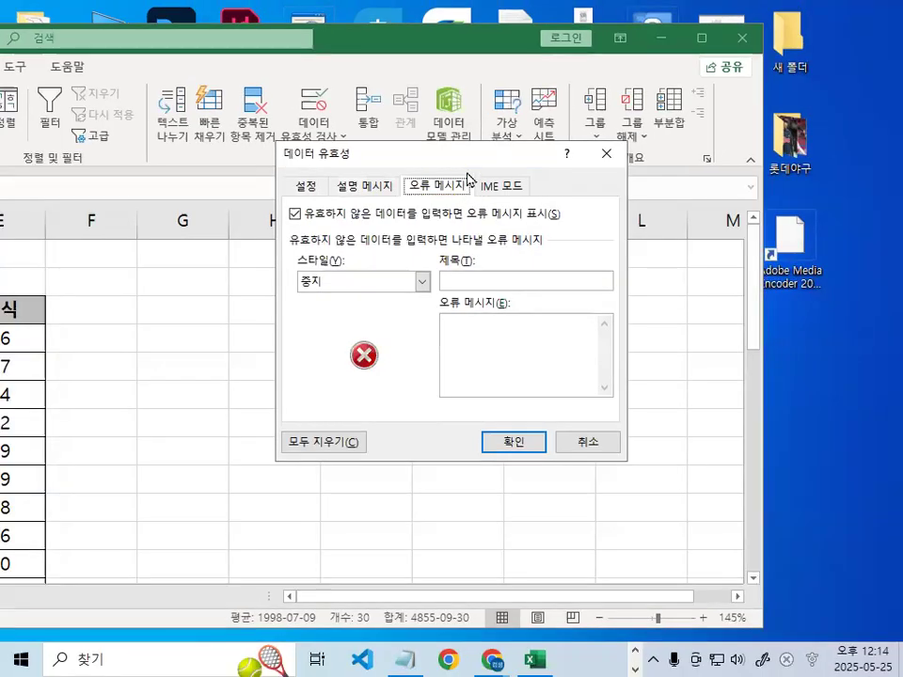
left_click(341, 294)
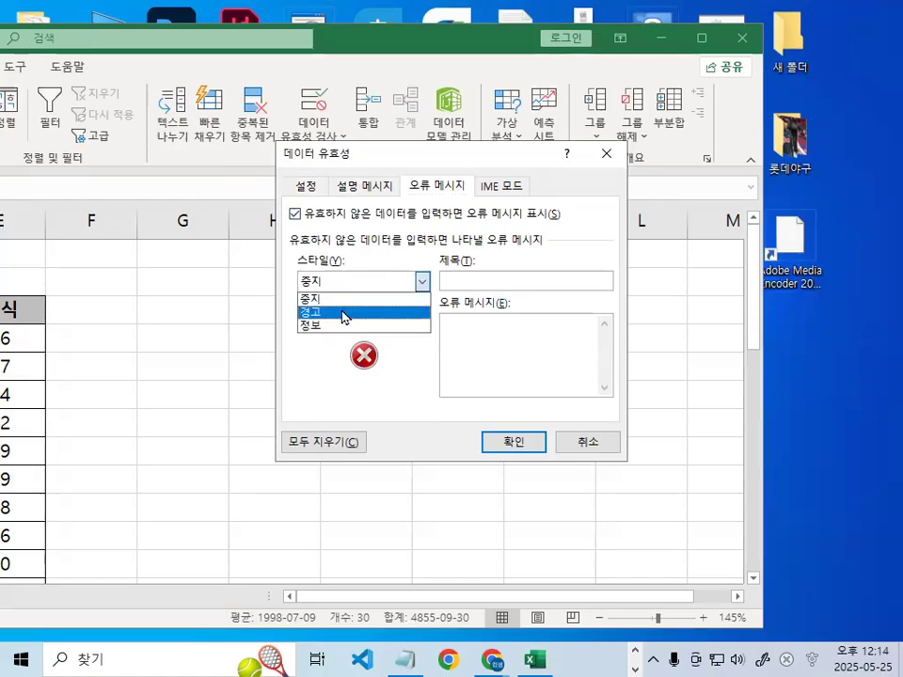
left_click(343, 311)
left_click(361, 285)
left_click(353, 325)
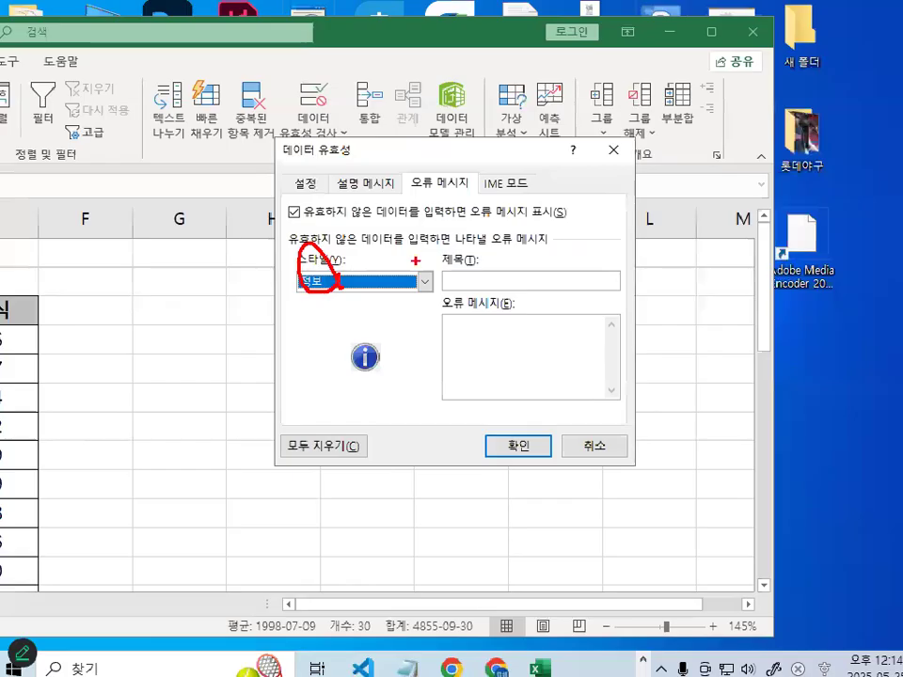
Set the 오류 메시지 title to 날짜확인 and the message to 입력날짜가 정확한지 확인 바랍니다
left_click(626, 268)
type("날짜확ㅇ")
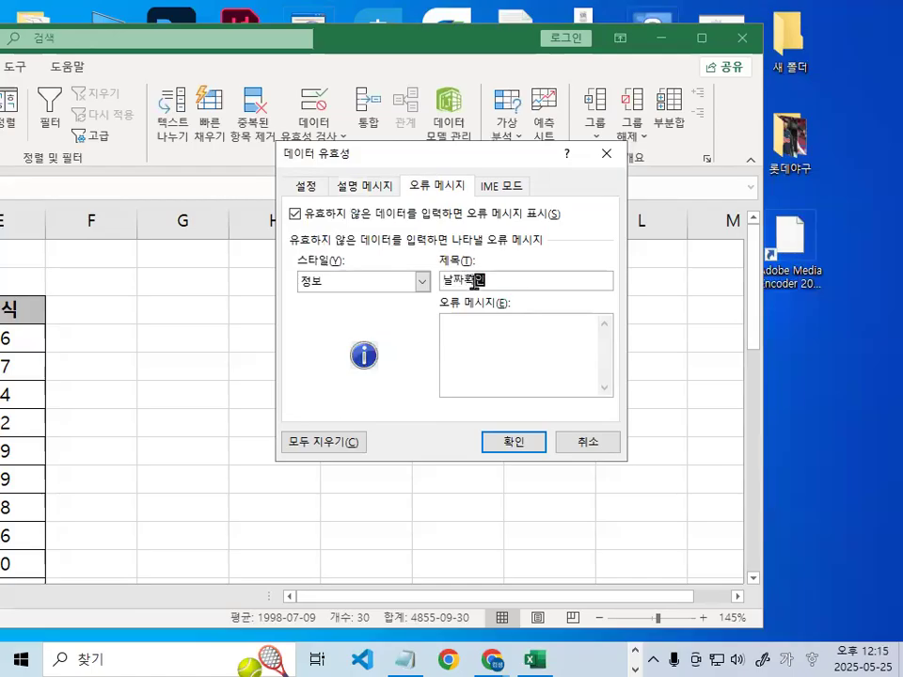
left_click(497, 349)
type("입력날짜가 정확")
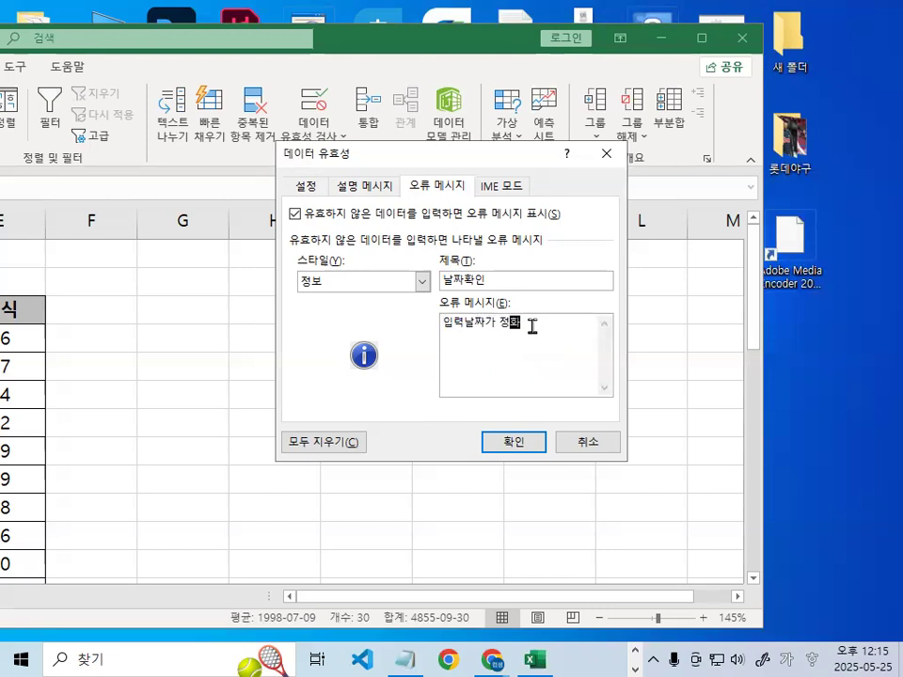
type("한지 확인 바랍니다")
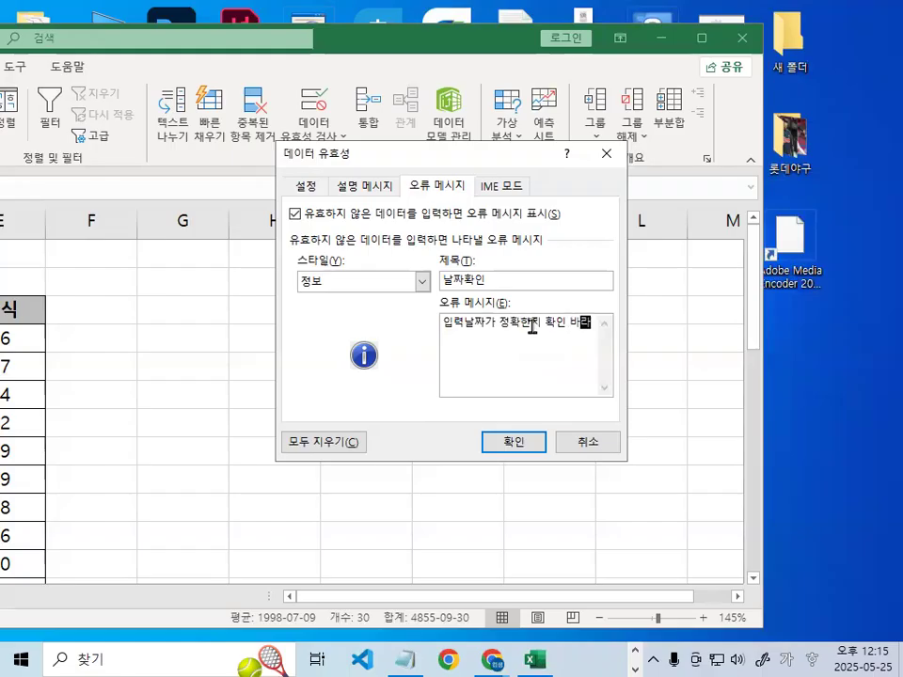
type(".")
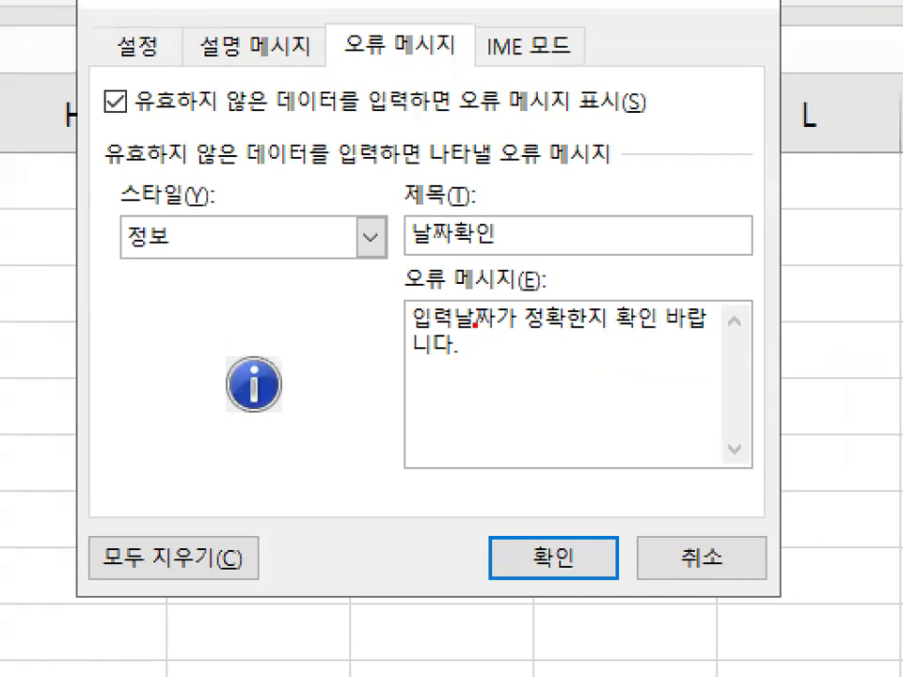
Circle the 정보 icon, the 날짜확인 title and the error message text on screen to point them out
mouse_move(294, 393)
left_mouse_down()
mouse_move(228, 333)
mouse_move(346, 389)
left_mouse_up()
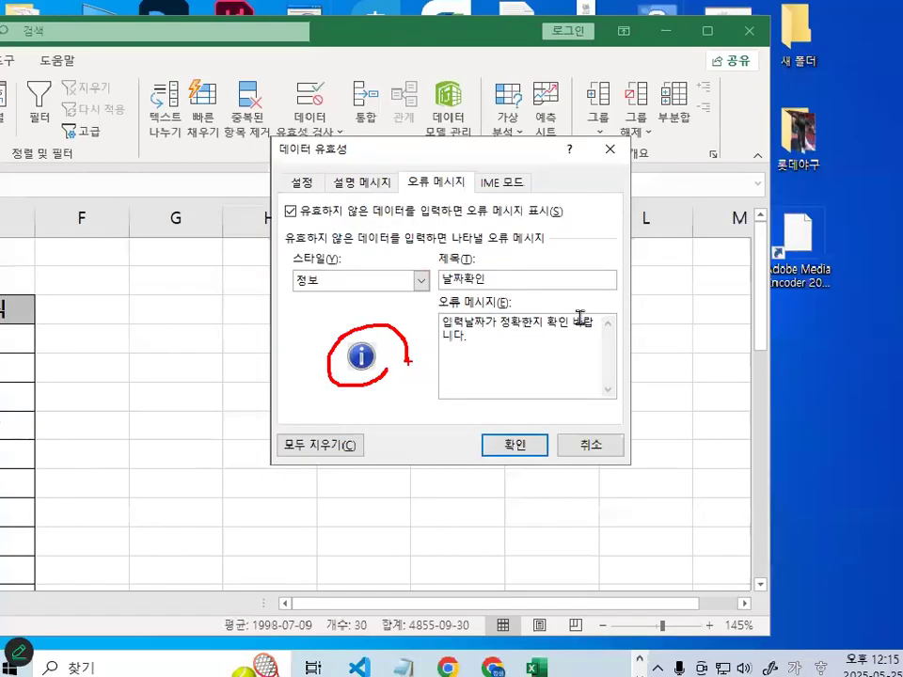
left_click_drag(514, 324, 594, 334)
left_click(507, 341)
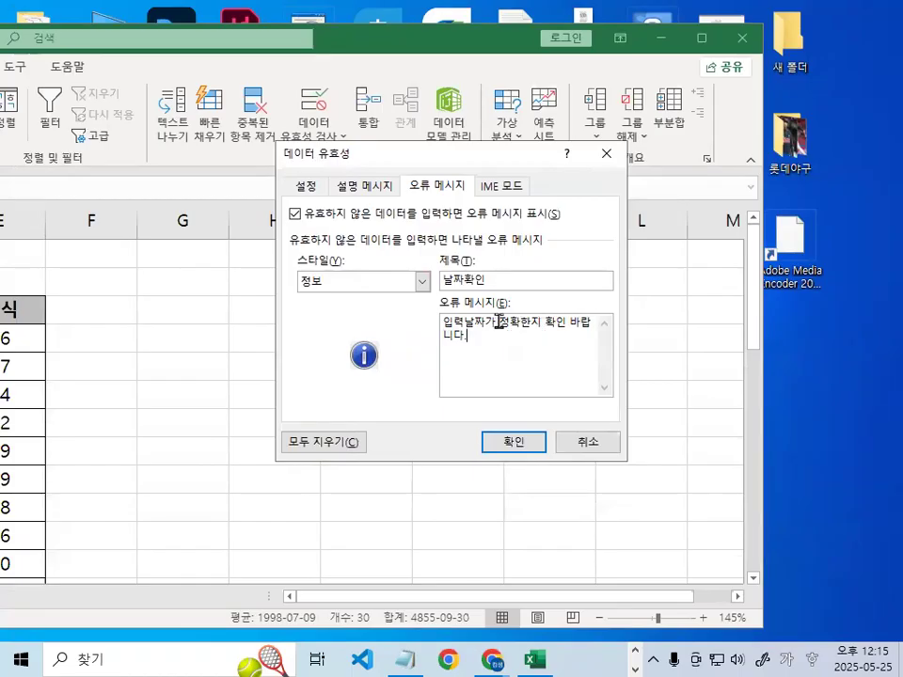
key("ctrl+1")
mouse_move(501, 305)
left_mouse_down()
mouse_move(426, 336)
mouse_move(553, 346)
left_mouse_up()
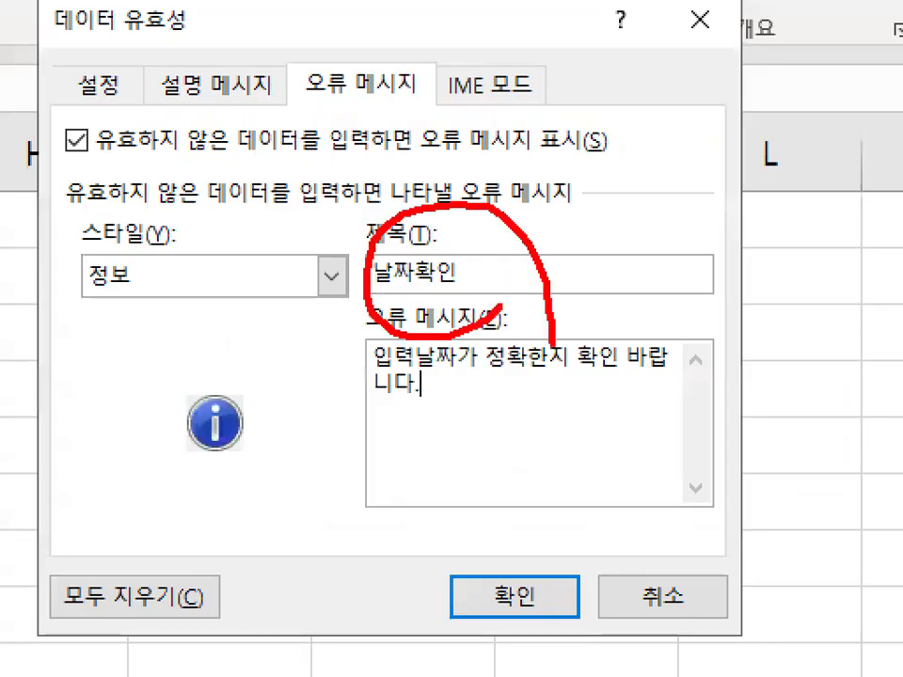
key("Escape")
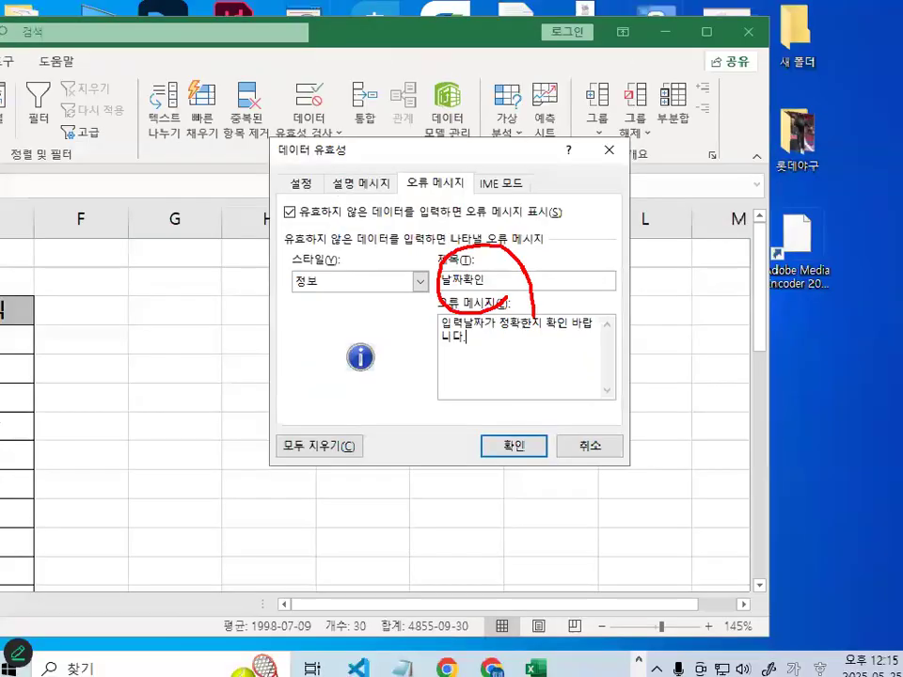
key("ctrl+1")
mouse_move(489, 292)
left_mouse_down()
mouse_move(472, 303)
mouse_move(456, 273)
left_mouse_up()
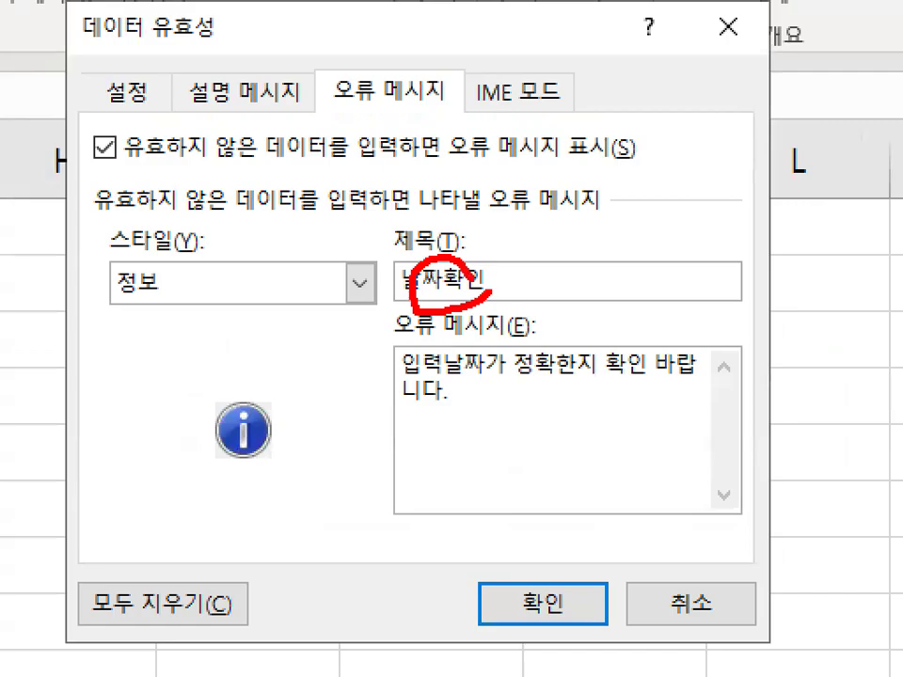
key("Escape")
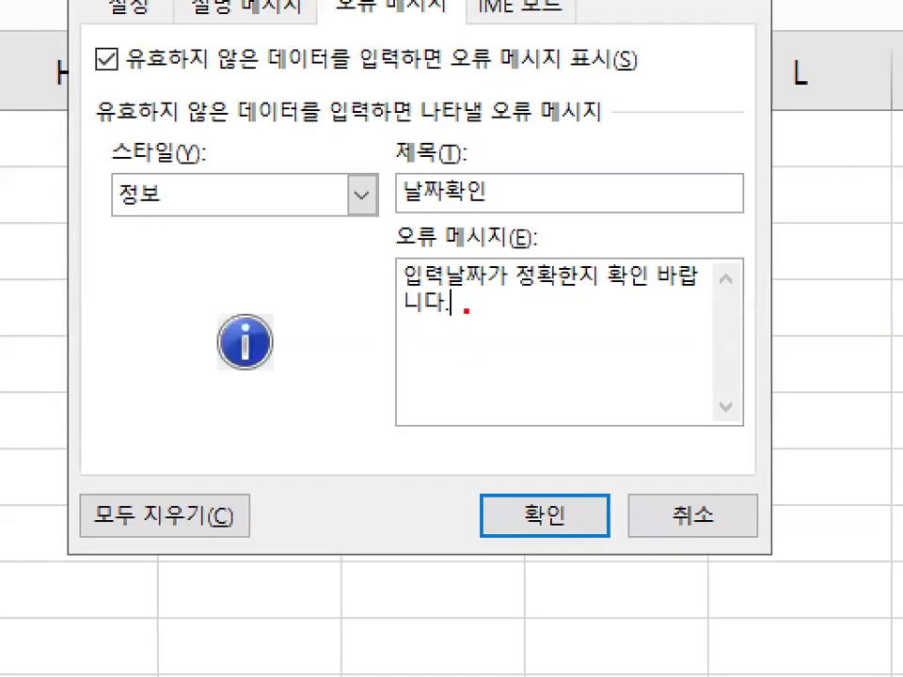
mouse_move(450, 292)
left_mouse_down()
mouse_move(447, 327)
mouse_move(477, 320)
left_mouse_up()
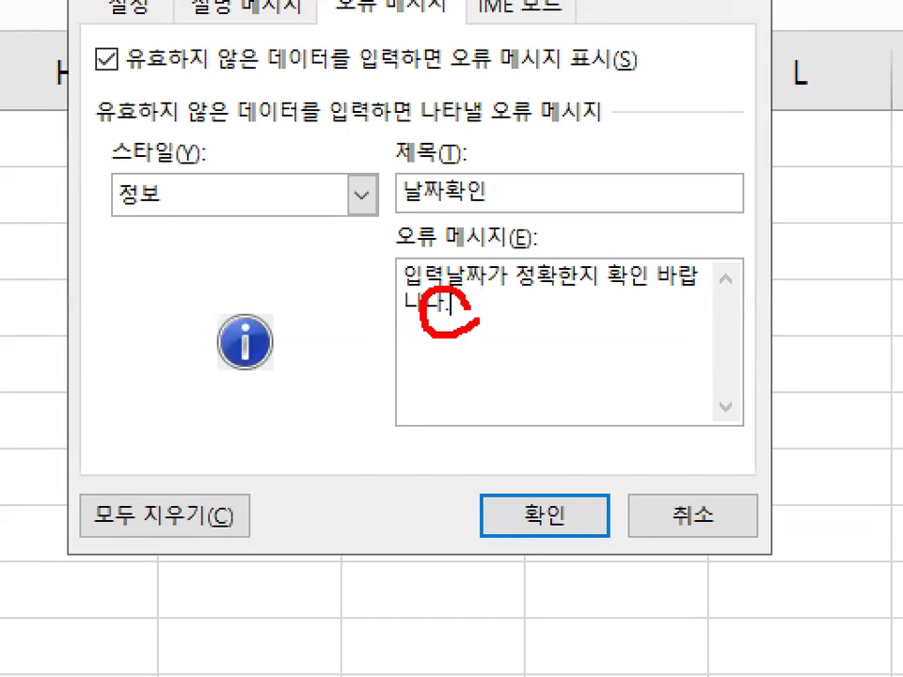
key("Escape")
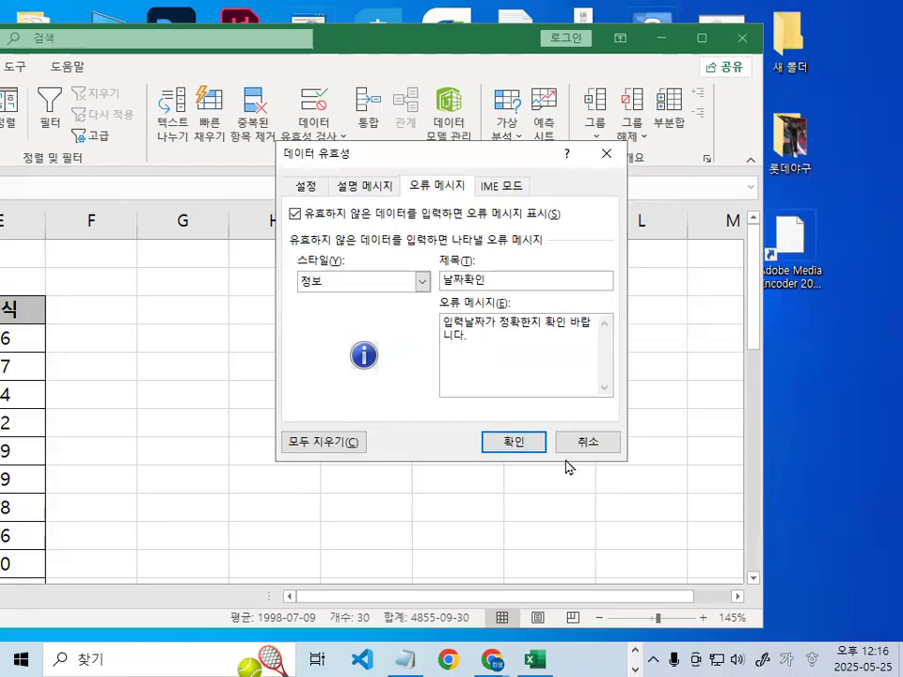
Apply the validation settings to the 생년월일 column and maximize the workbook window
left_click(520, 443)
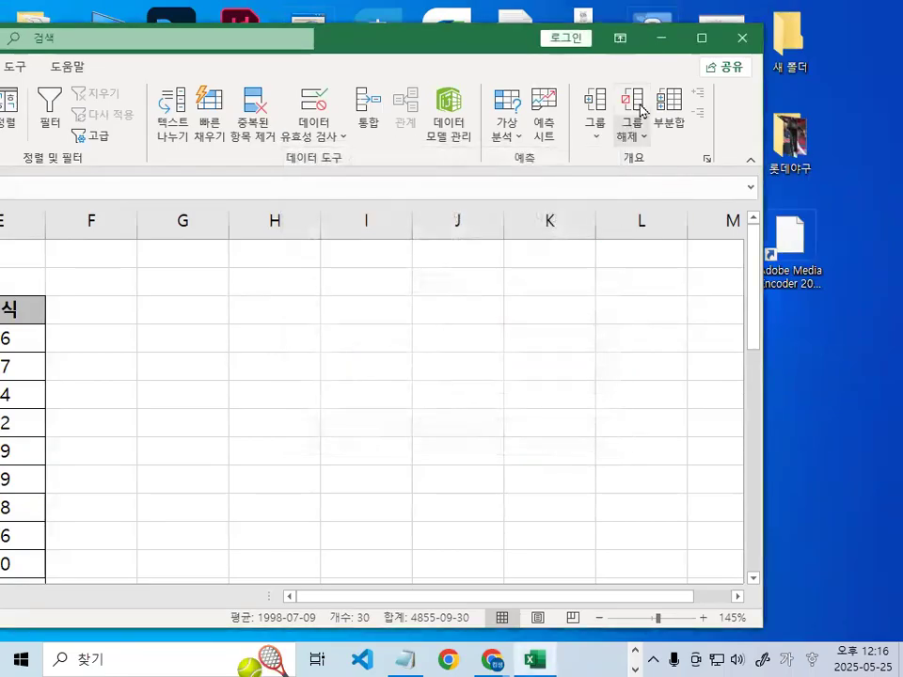
double_click(504, 41)
left_click(273, 381)
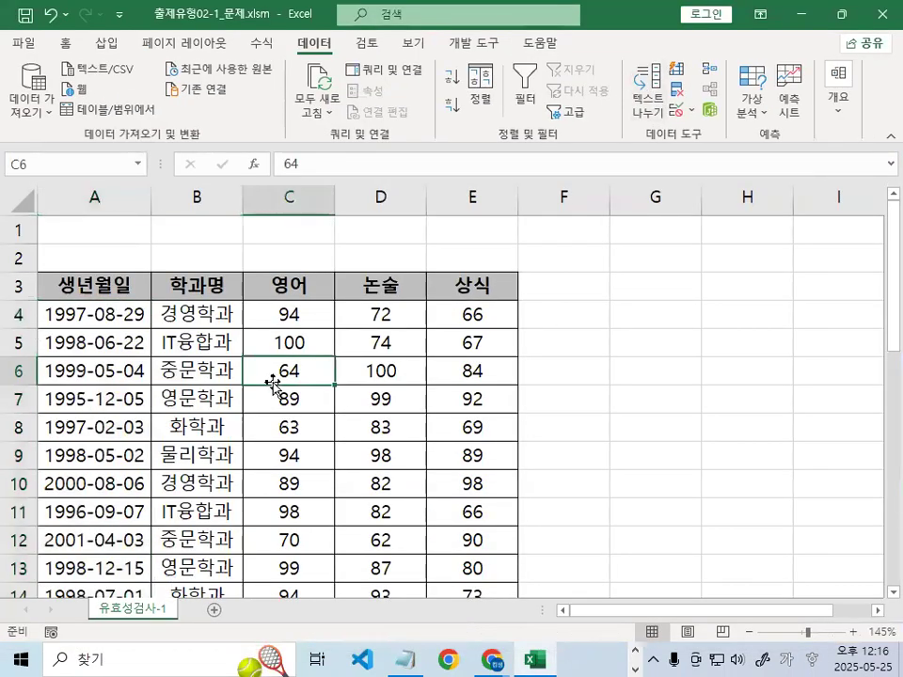
Check the input message on cell A4 of the 생년월일 column, underlining its title and text on screen
left_click(94, 315)
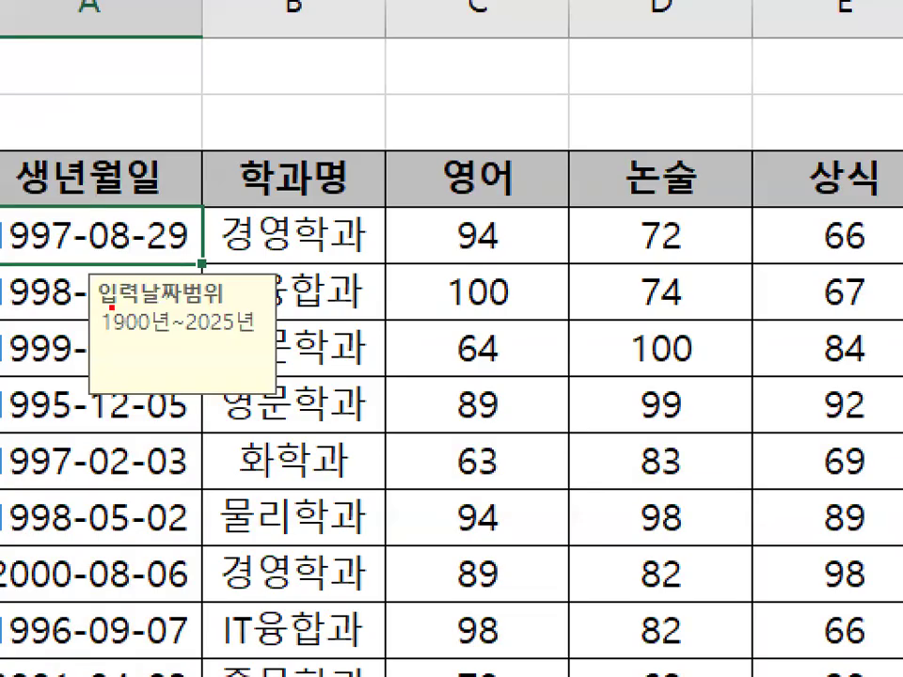
left_click_drag(108, 308, 203, 306)
left_click_drag(98, 338, 288, 337)
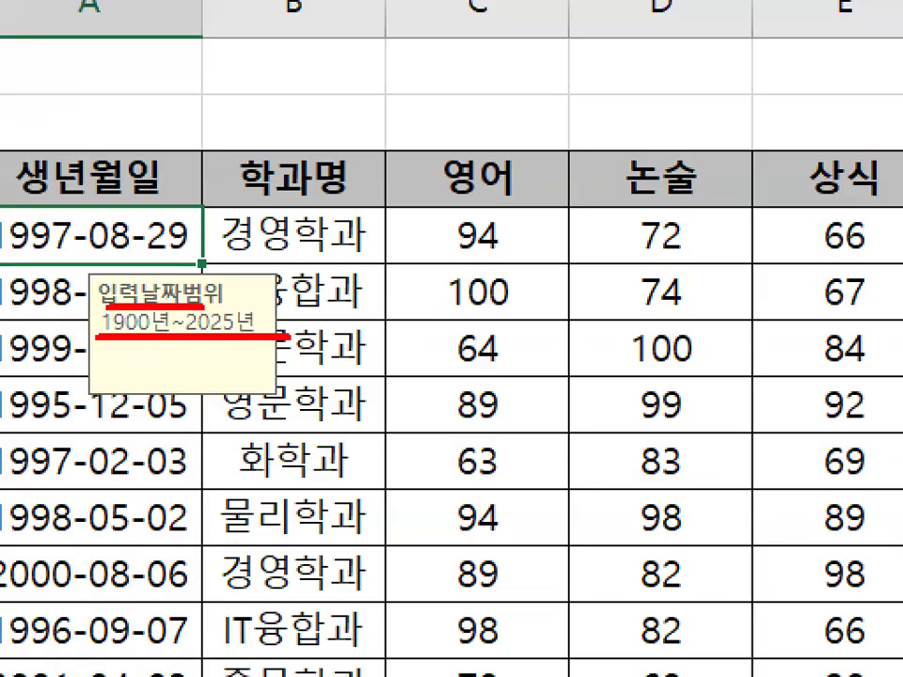
mouse_move(117, 271)
left_mouse_down()
mouse_move(227, 424)
mouse_move(240, 220)
left_mouse_up()
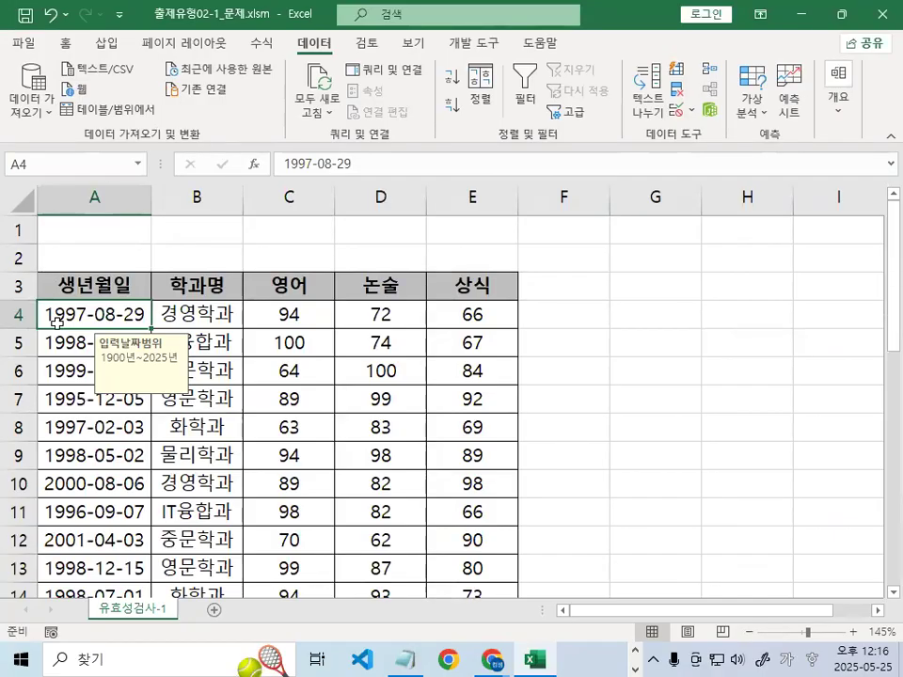
Test the validation by entering 2026-1-1 in cell A4, and cancel the entry from the 날짜확인 message
type("2026-1")
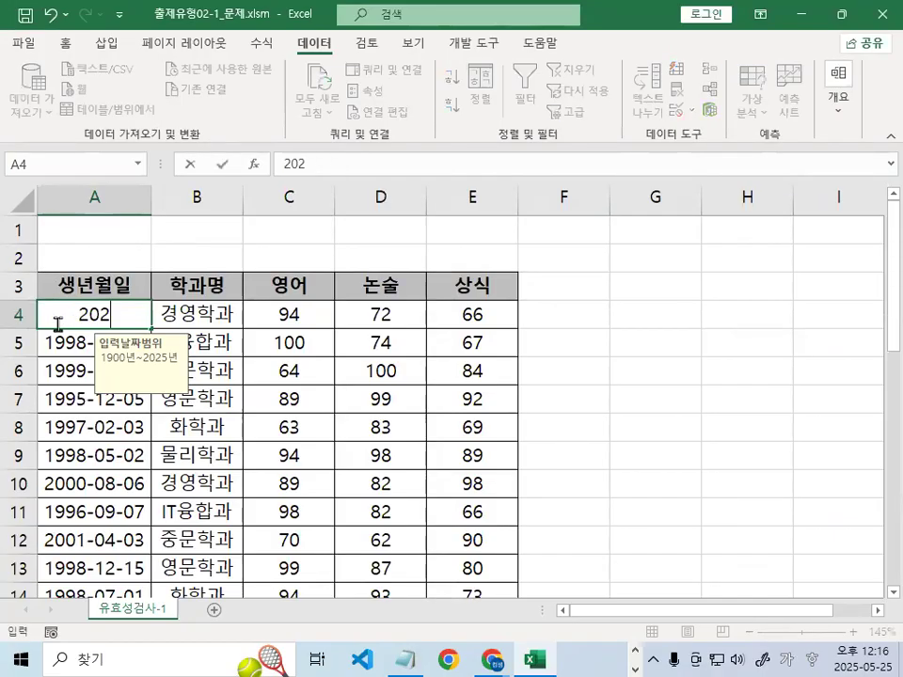
type("-1")
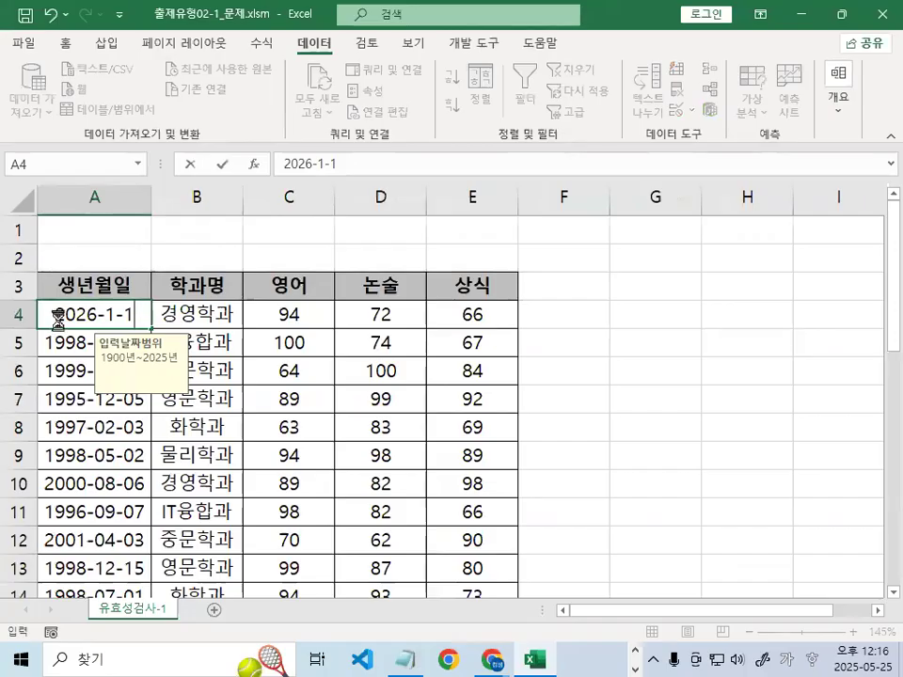
key("Return")
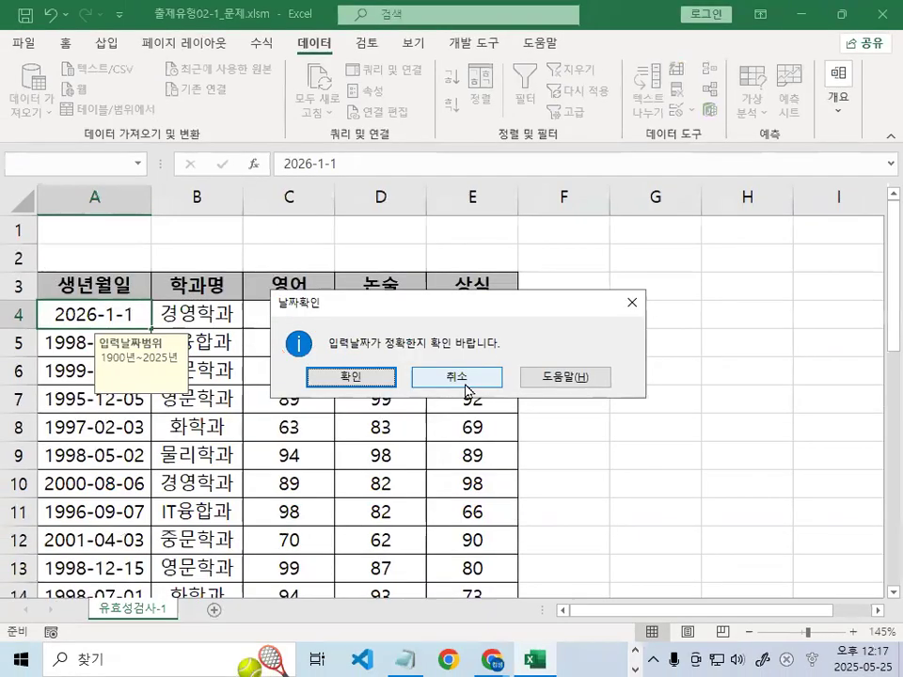
left_click(611, 414)
left_click(459, 374)
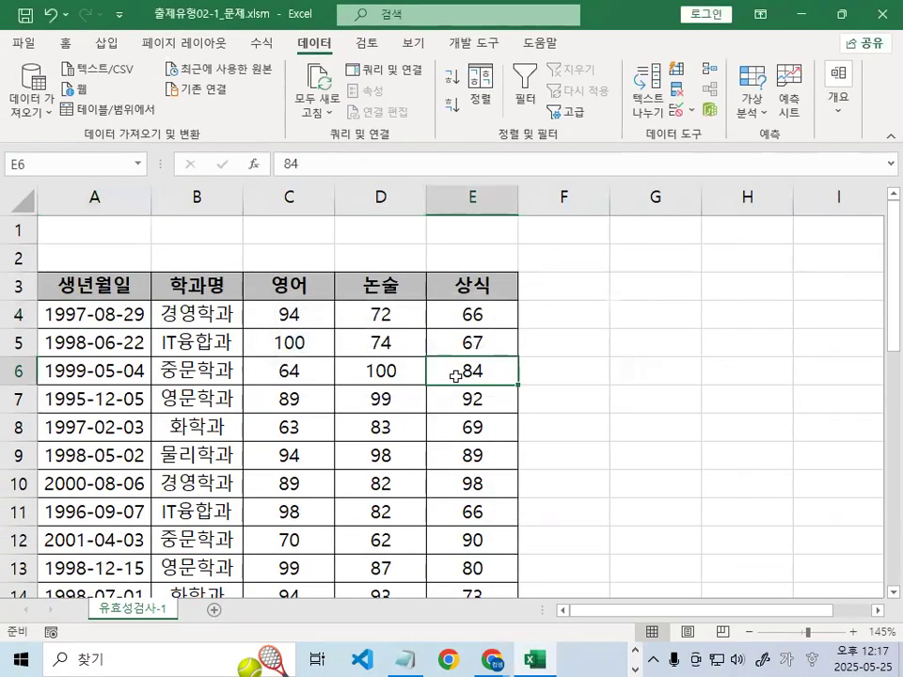
Select cell B6 in the 학과명 column, and circle the 데이터 heading and the 필터 command on screen
left_click(282, 318)
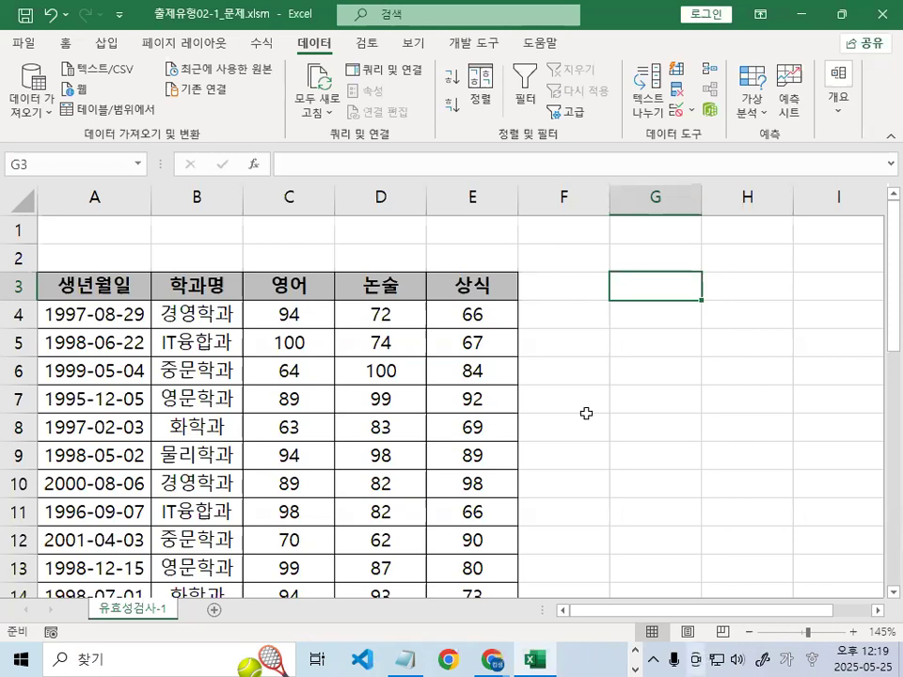
left_click(188, 312)
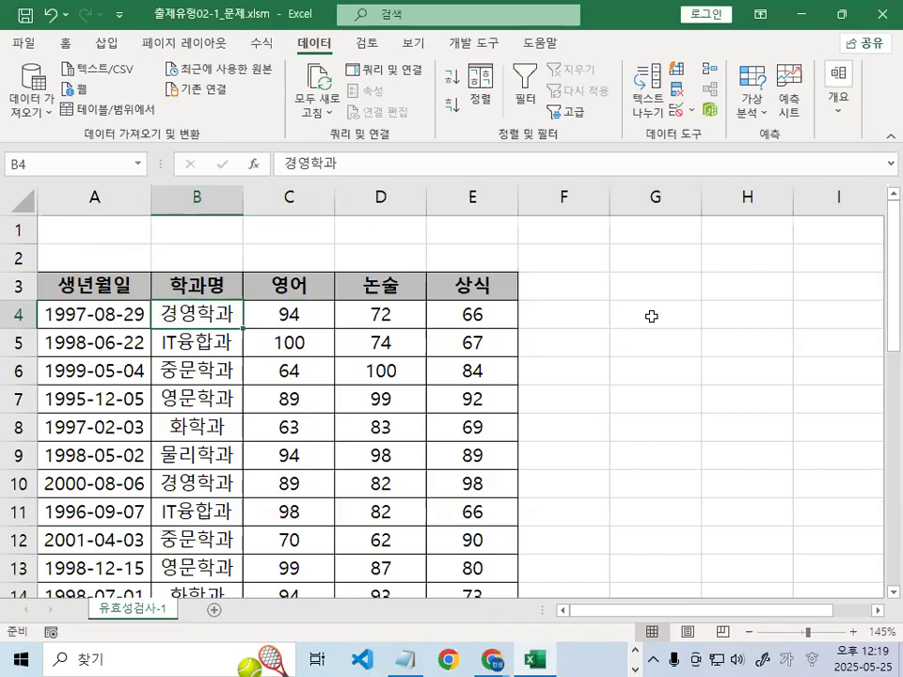
left_click(198, 369)
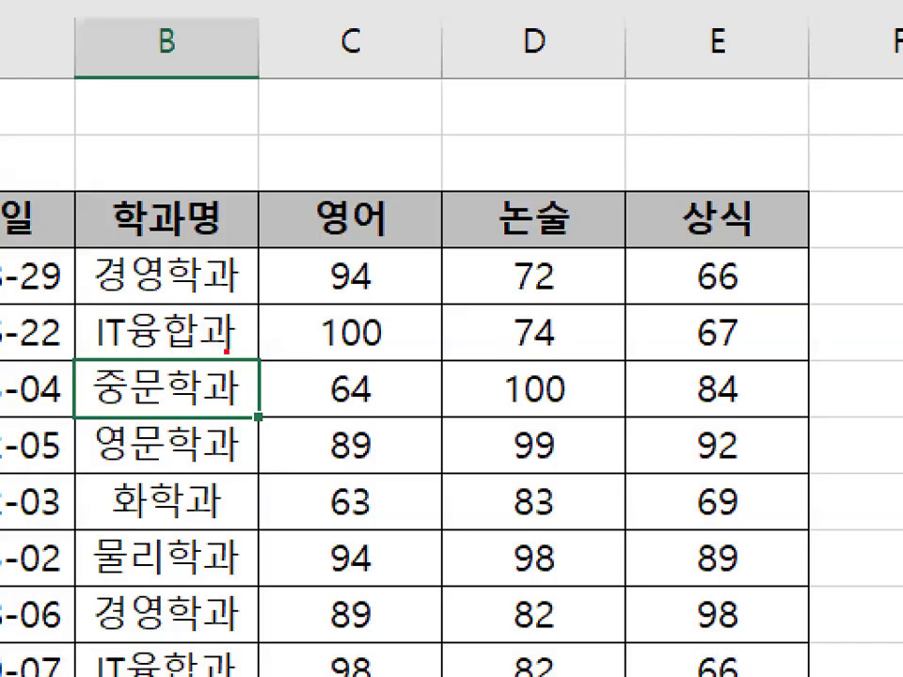
left_click_drag(222, 317, 249, 312)
key("Escape")
key("ctrl+1")
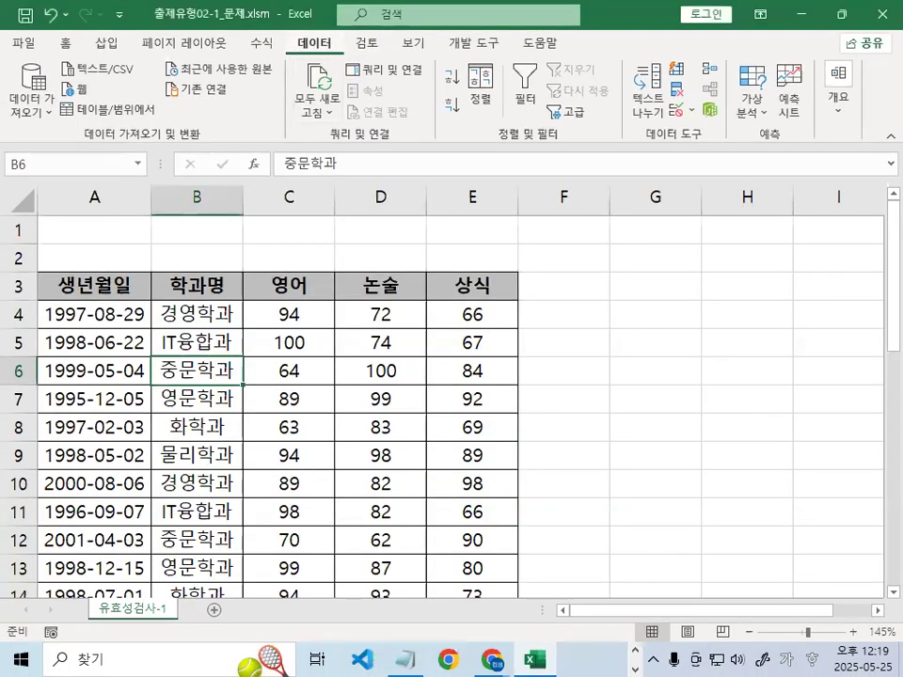
left_click(334, 30)
mouse_move(342, 33)
left_mouse_down()
mouse_move(304, 42)
mouse_move(362, 77)
left_mouse_up()
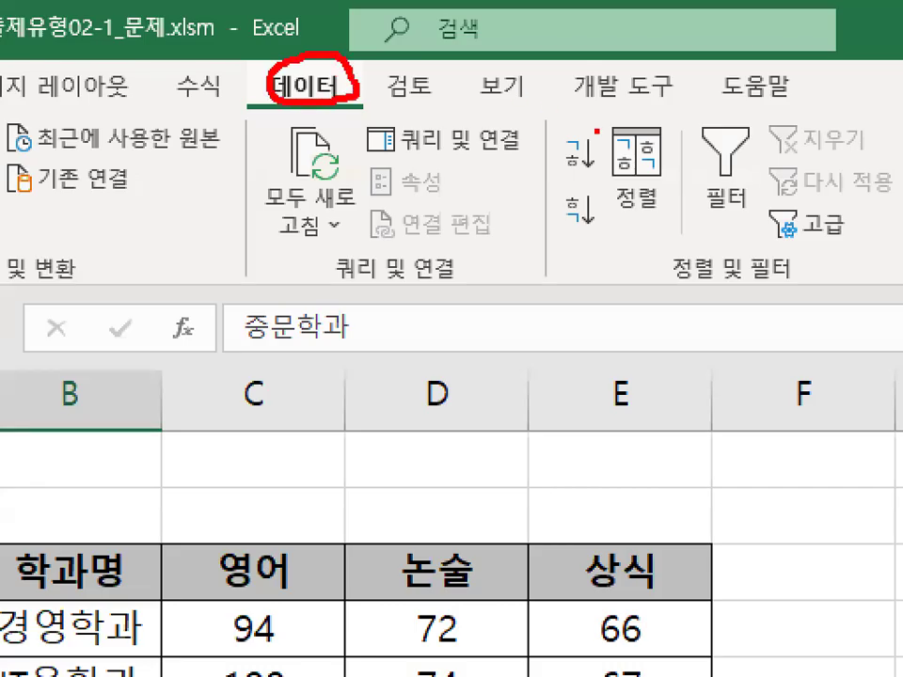
key("Escape")
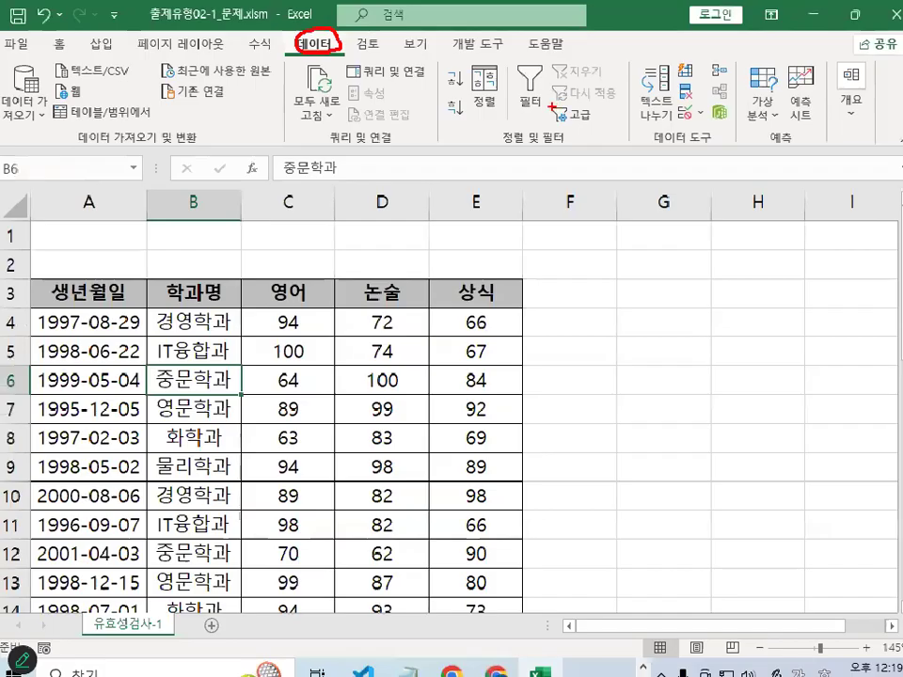
key("ctrl+1")
mouse_move(549, 127)
left_mouse_down()
mouse_move(471, 167)
mouse_move(544, 113)
mouse_move(543, 141)
left_mouse_up()
key("Escape")
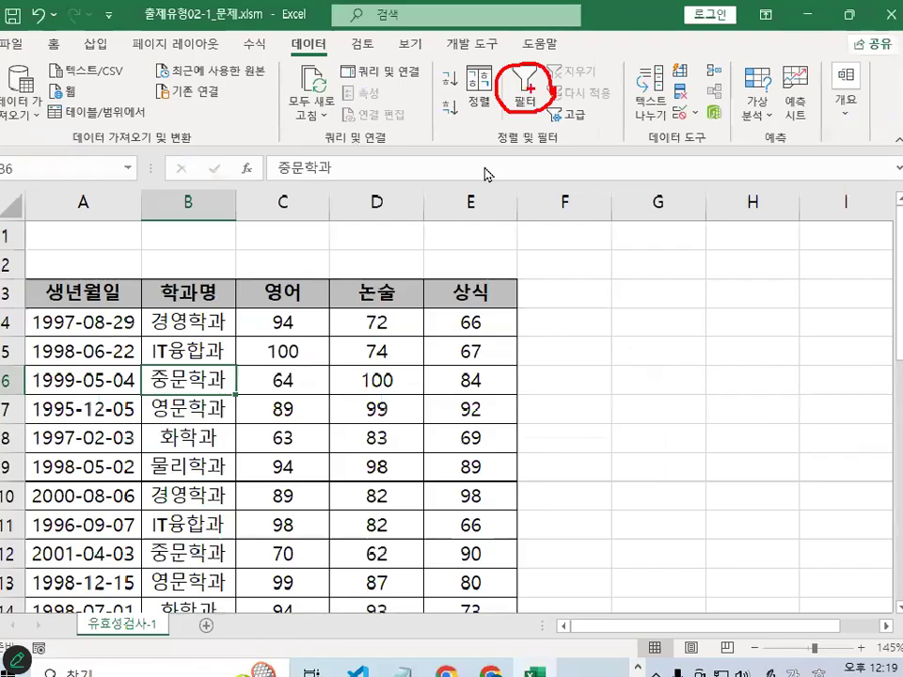
Turn on the filter for the table's header row, and mark the 논술 header and its filter arrow on screen
left_click(481, 80)
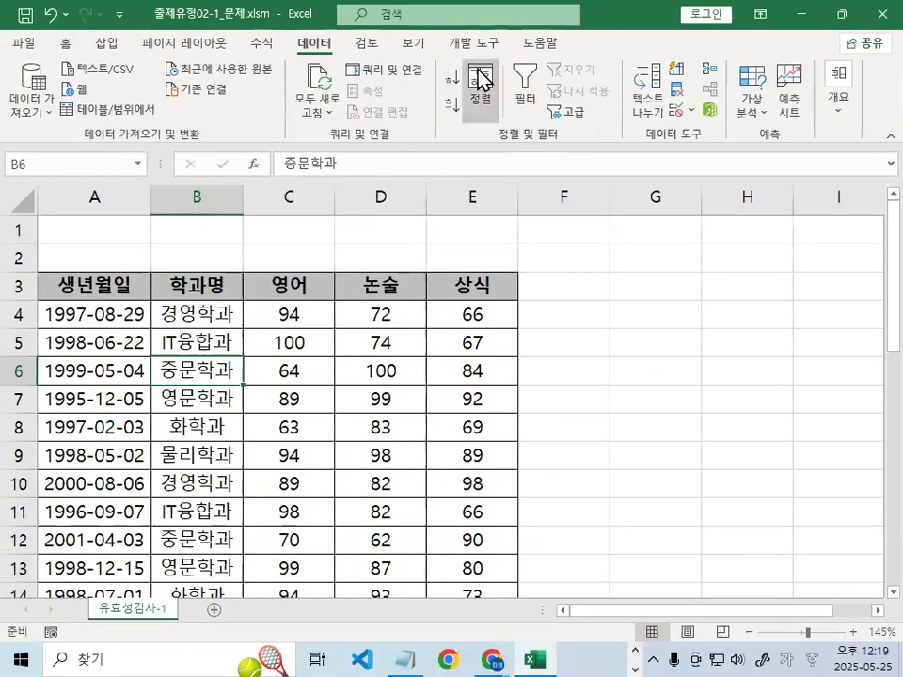
left_click(528, 334)
left_click(525, 89)
mouse_move(489, 278)
left_mouse_down()
mouse_move(411, 300)
mouse_move(442, 261)
left_mouse_up()
mouse_move(334, 246)
left_mouse_down()
mouse_move(337, 254)
mouse_move(374, 212)
left_mouse_up()
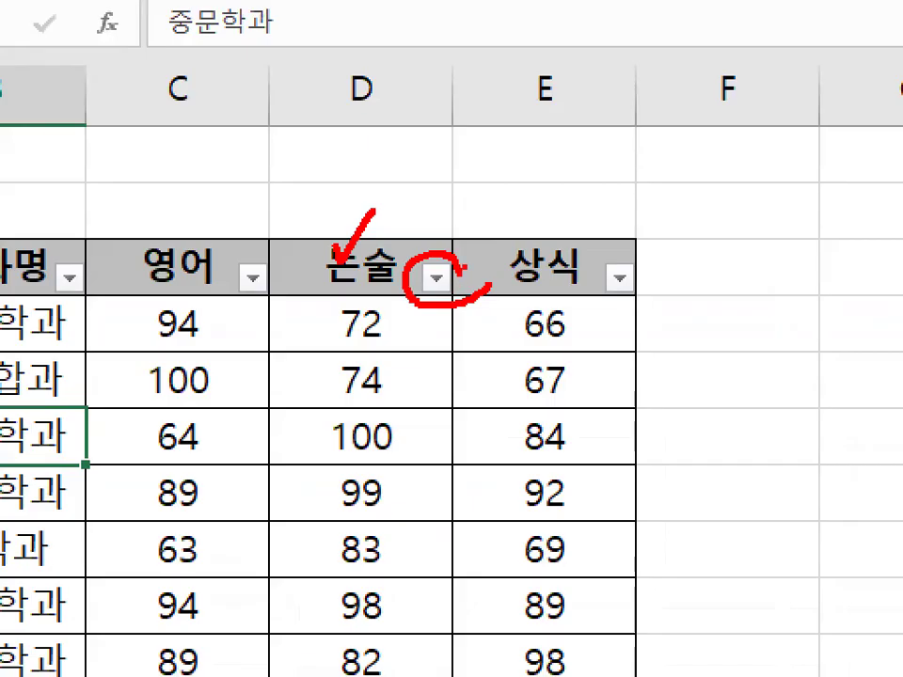
key("Escape")
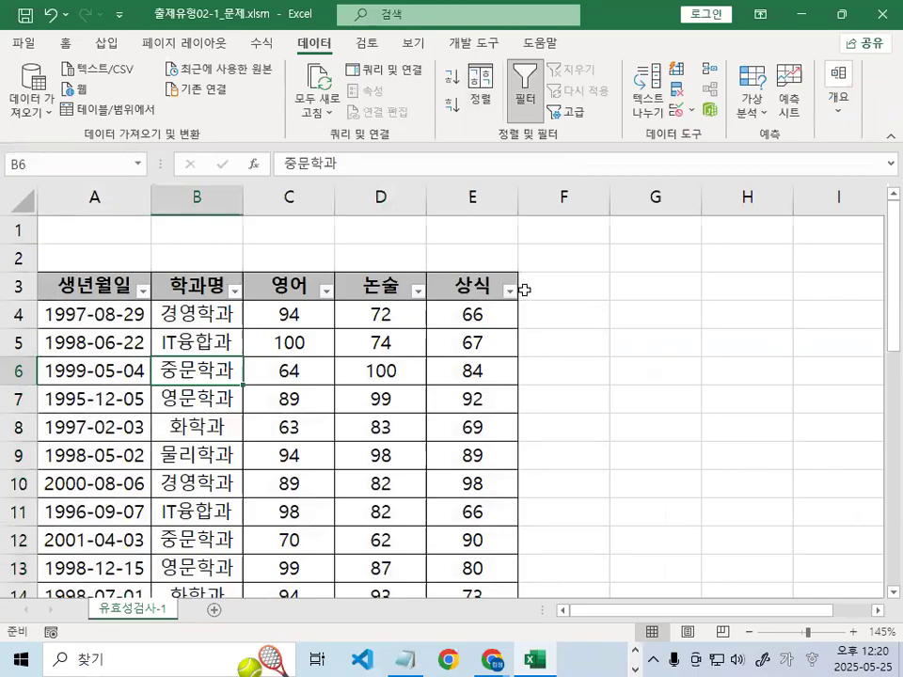
Circle the filter arrow of the 생년월일 header on screen, and clear the mark
key("ctrl+1")
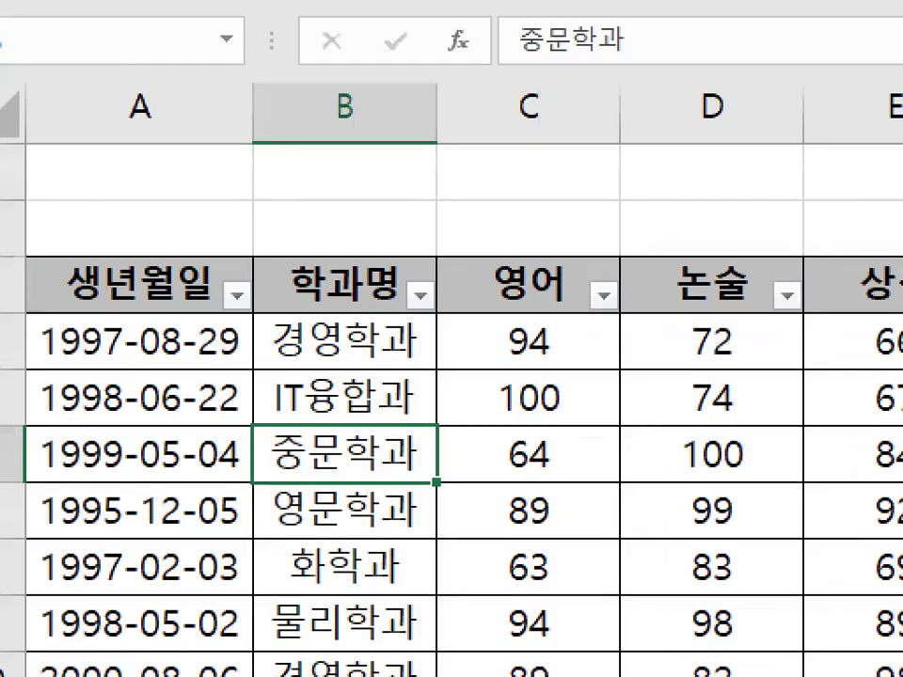
left_click_drag(145, 303, 157, 298)
mouse_move(243, 317)
left_mouse_down()
mouse_move(209, 287)
mouse_move(271, 303)
left_mouse_up()
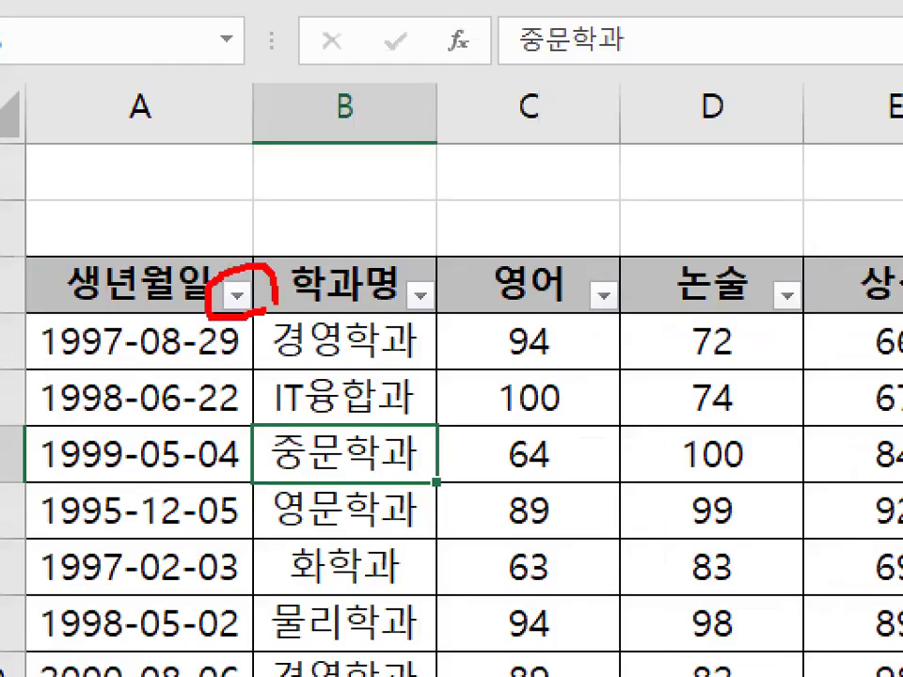
key("Escape")
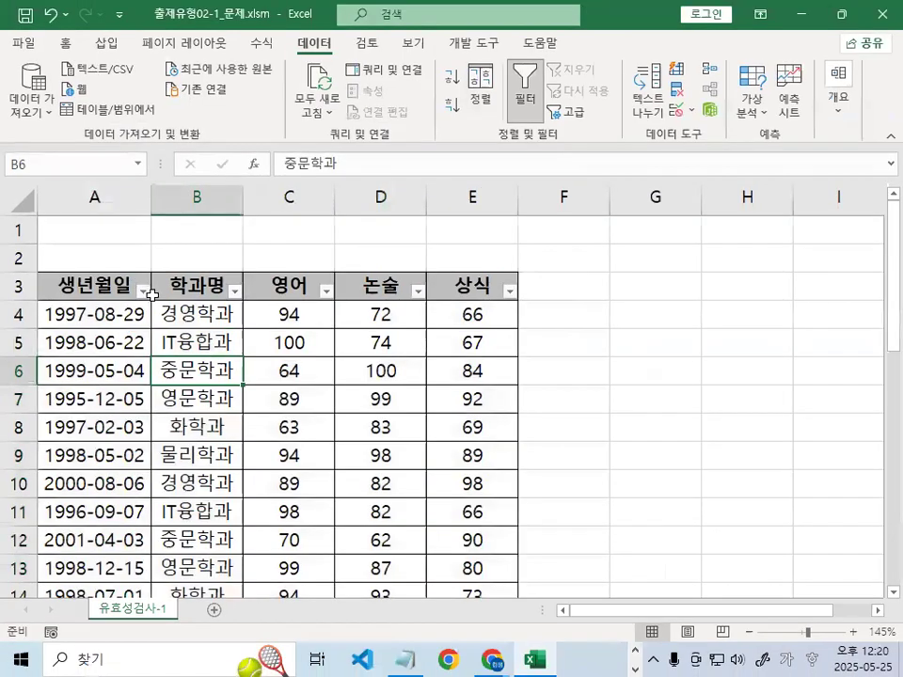
Examine the date filter conditions for the 생년월일 column, bracketing the groups from 이전 to 작년 on screen, and close the list
left_click(142, 293)
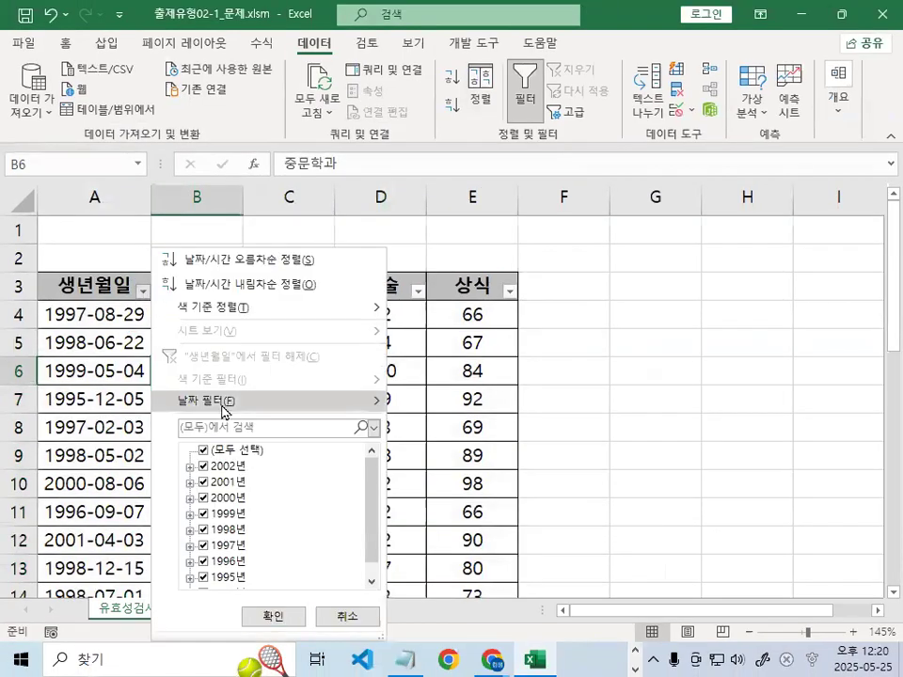
mouse_move(224, 408)
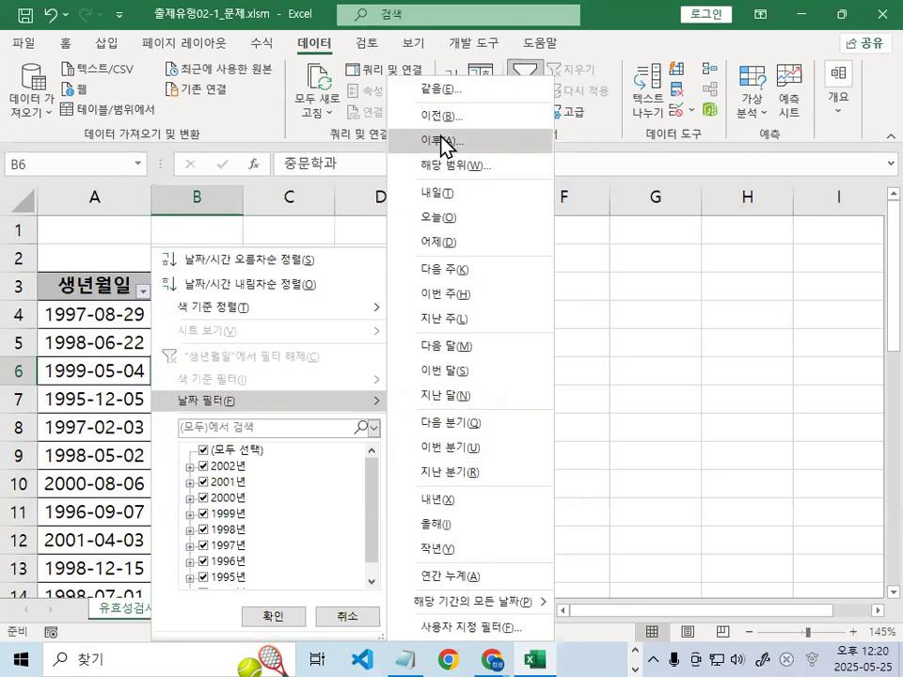
key("ctrl+2")
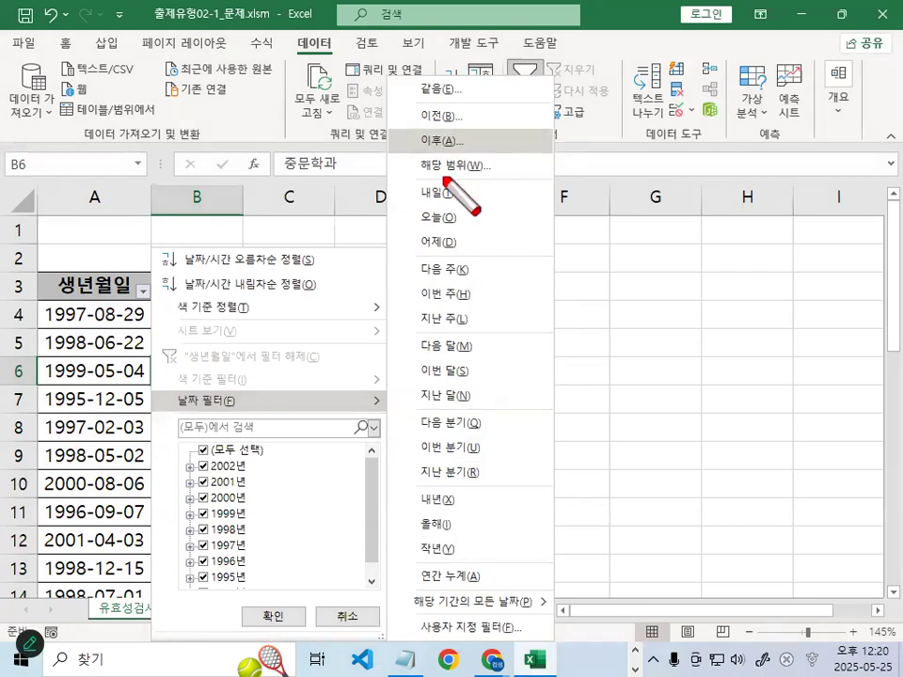
mouse_move(420, 114)
left_mouse_down()
mouse_move(403, 307)
mouse_move(415, 369)
mouse_move(417, 556)
left_mouse_up()
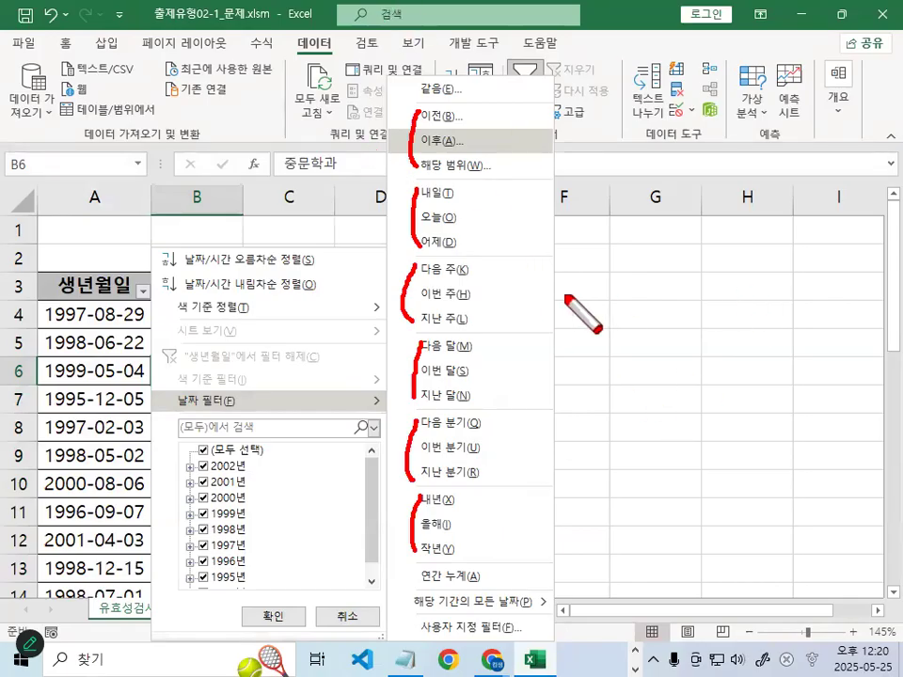
mouse_move(475, 263)
left_mouse_down()
mouse_move(497, 487)
mouse_move(460, 557)
left_mouse_up()
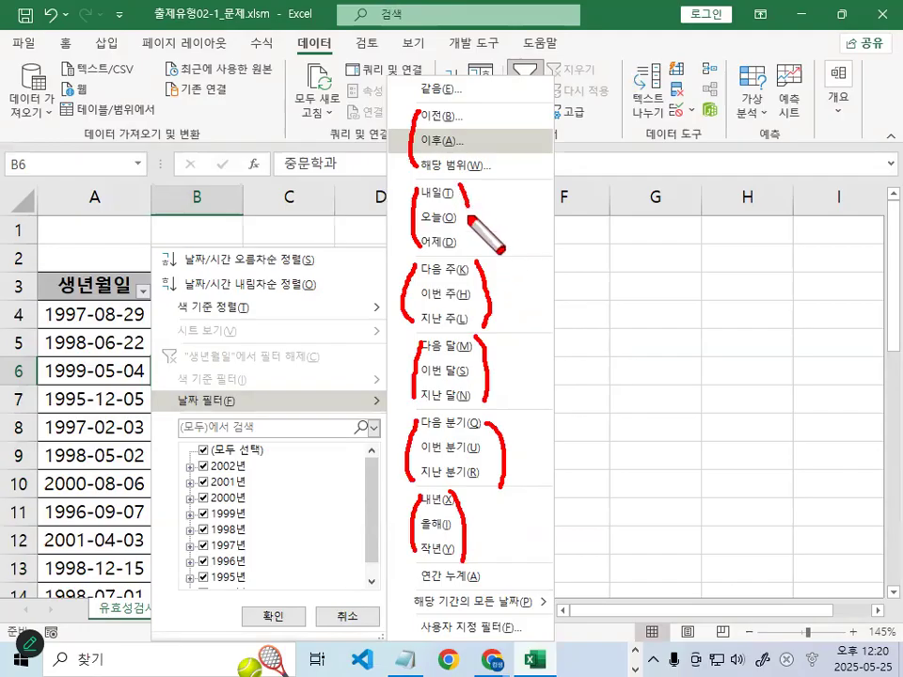
mouse_move(472, 113)
left_mouse_down()
mouse_move(484, 153)
mouse_move(470, 172)
left_mouse_up()
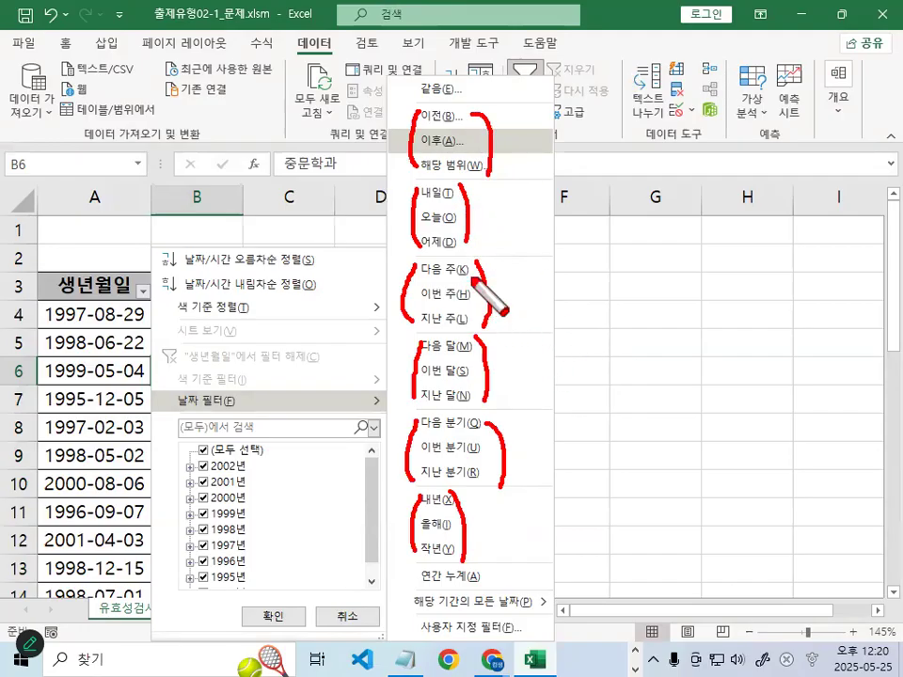
key("Escape")
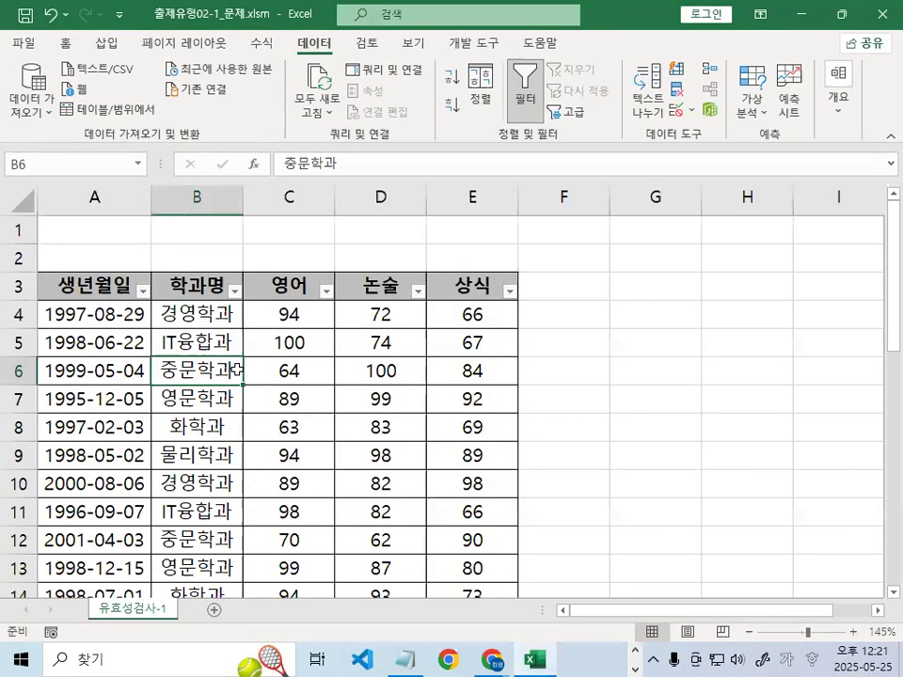
Filter the 생년월일 column to dates 이후 2000-1-1 with a custom date filter
left_click(142, 296)
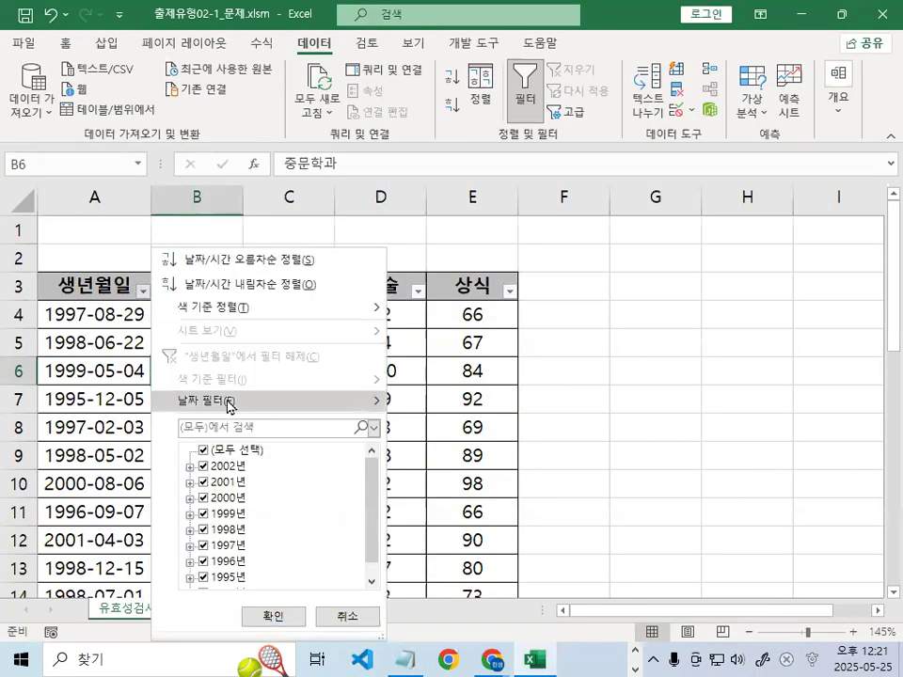
left_click(469, 142)
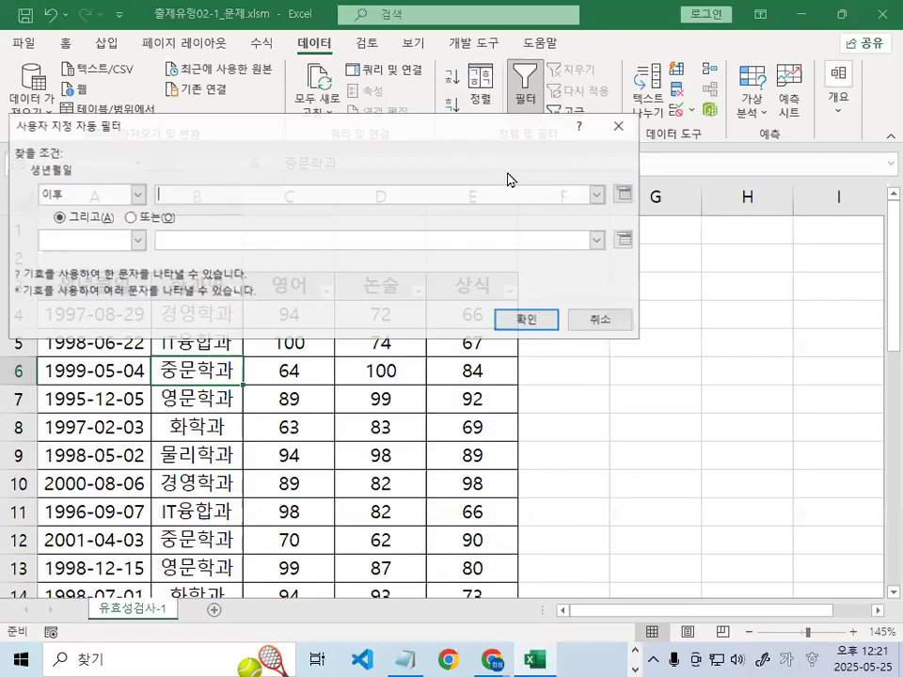
left_click_drag(165, 133, 299, 196)
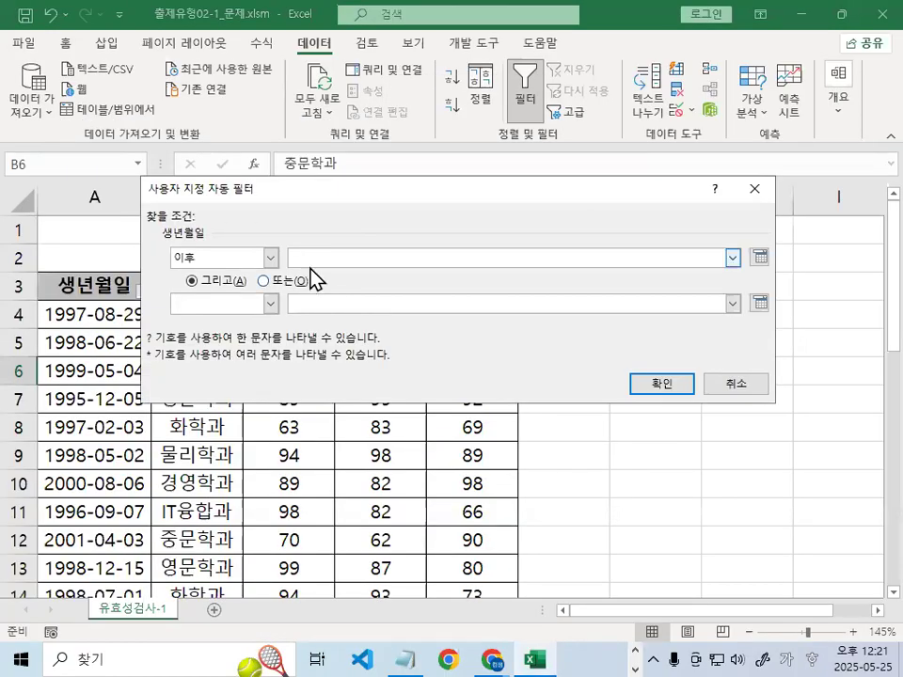
left_click(312, 256)
type("2000-1-1")
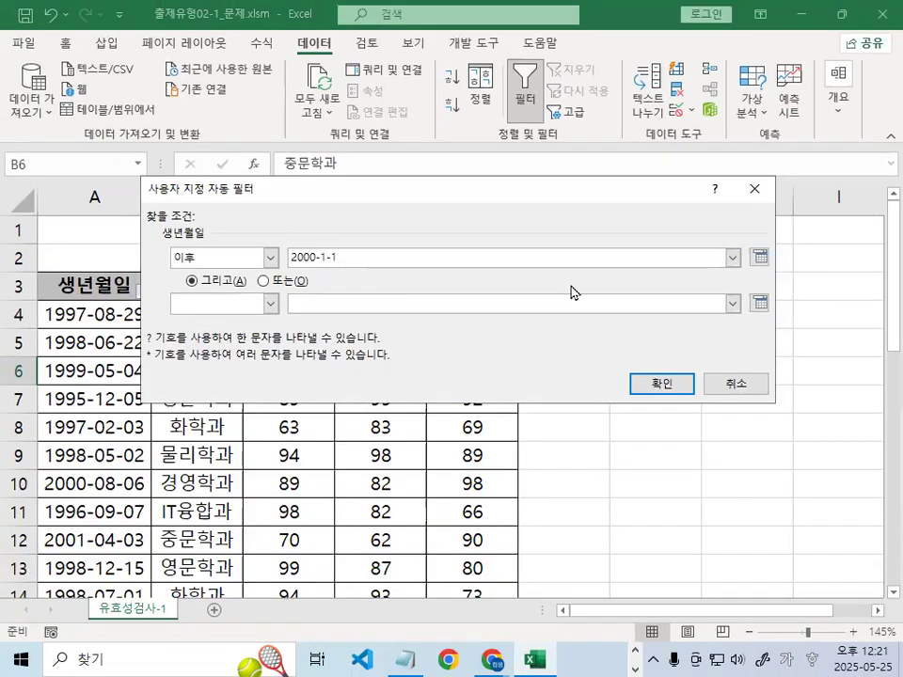
left_click(670, 384)
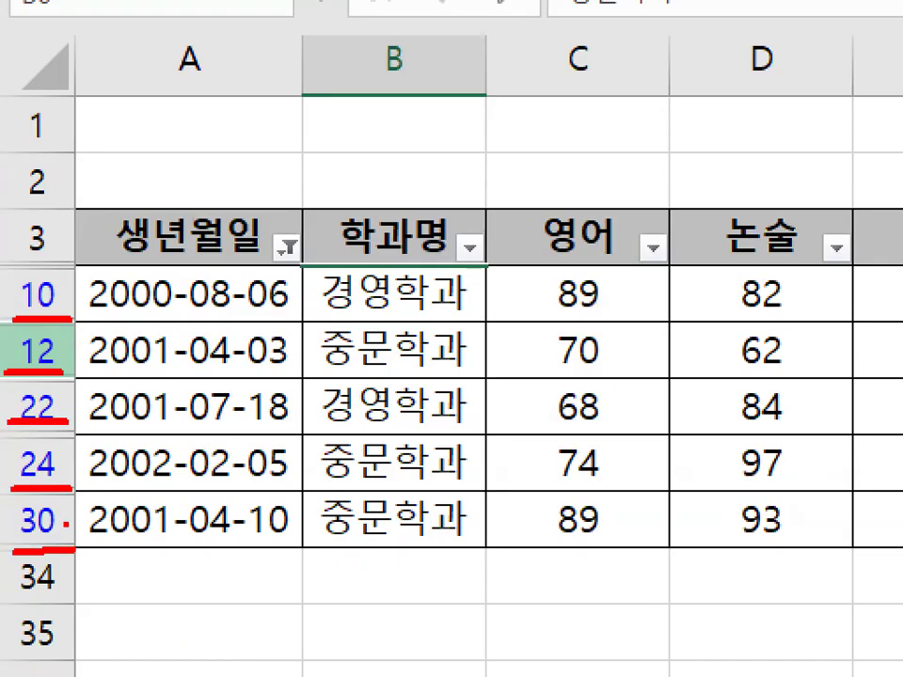
Circle the filter icon on the 생년월일 header on screen, clear the marks, and select cell C12 in the 영어 column
mouse_move(347, 256)
left_mouse_down()
mouse_move(306, 232)
mouse_move(309, 252)
left_mouse_up()
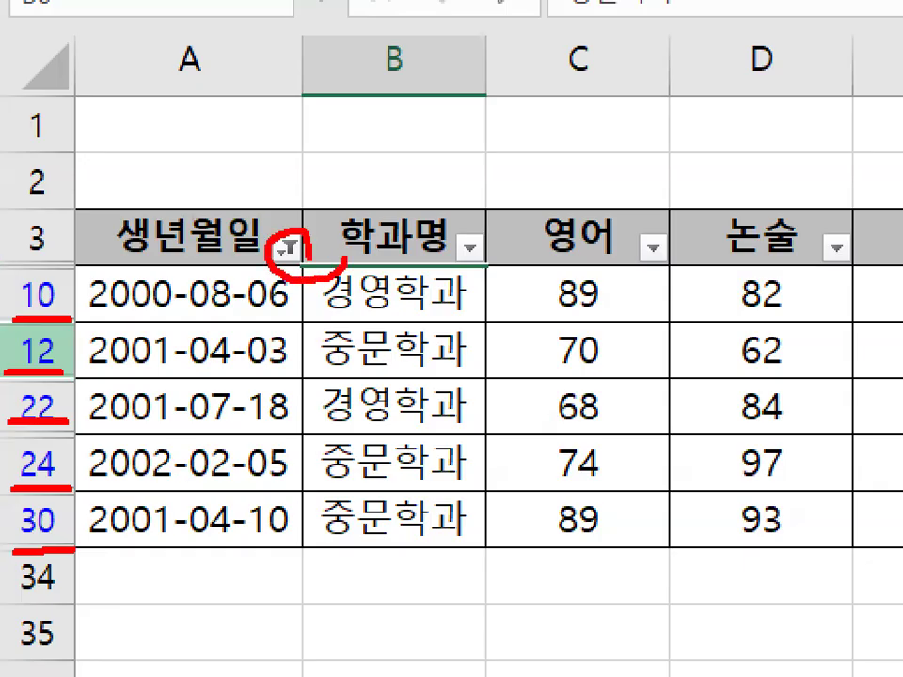
key("Escape")
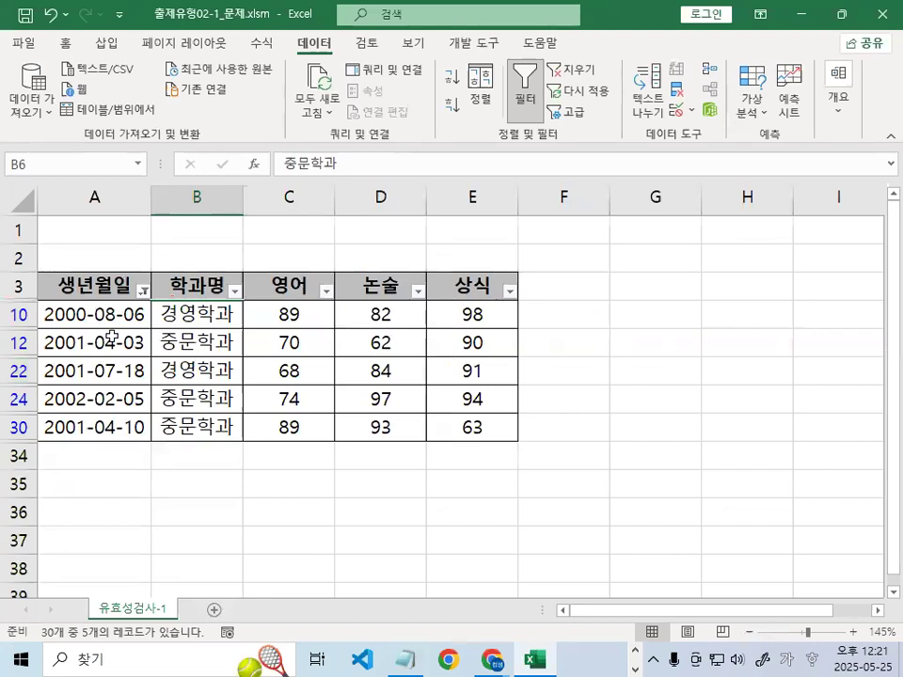
left_click(297, 342)
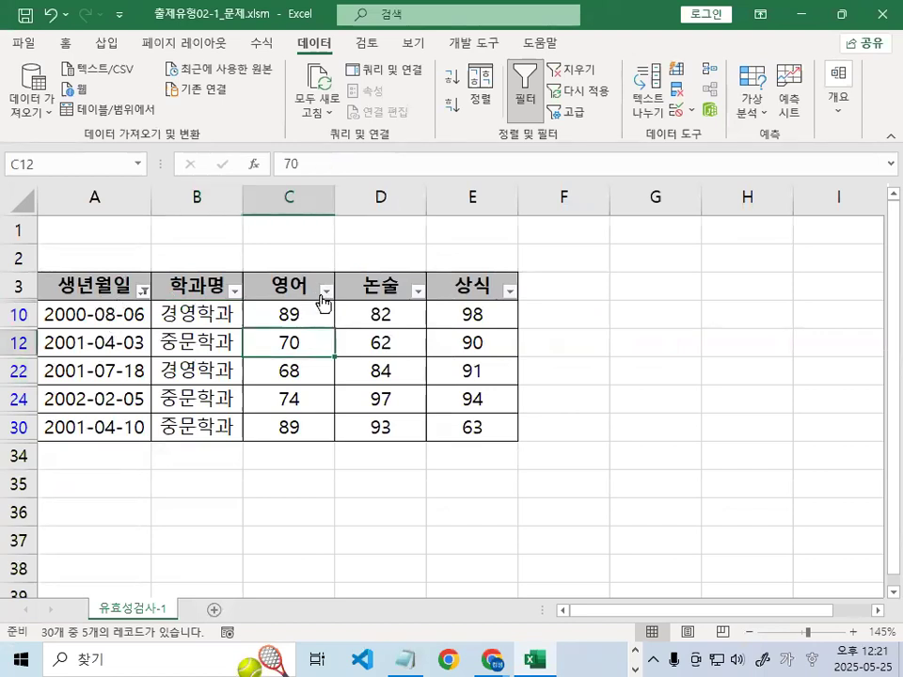
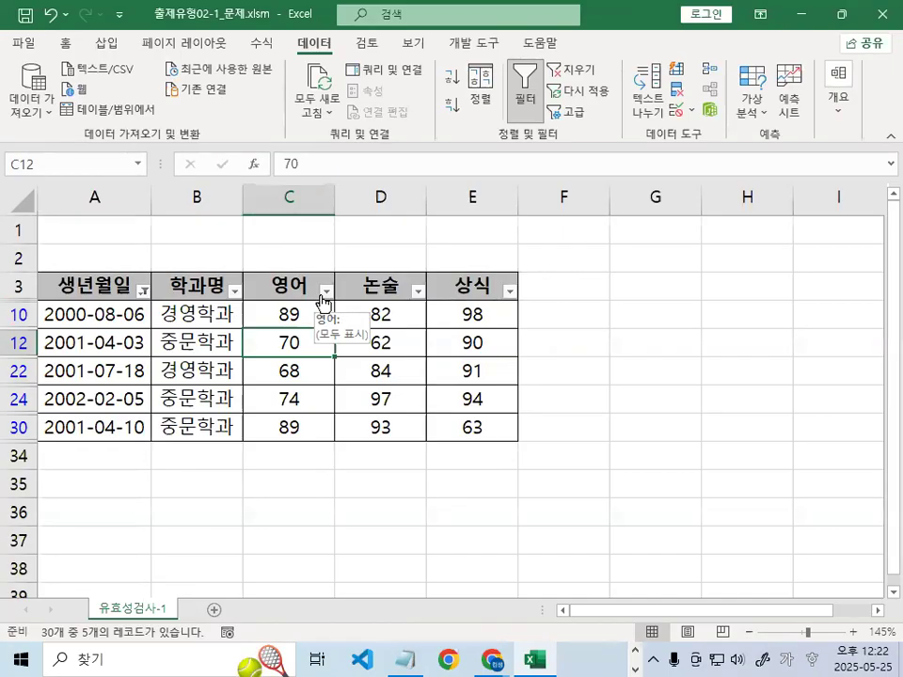
Select the empty cell G22, and close the workbook 출제유형02-1_문제.xlsm without saving the changes
left_click(692, 359)
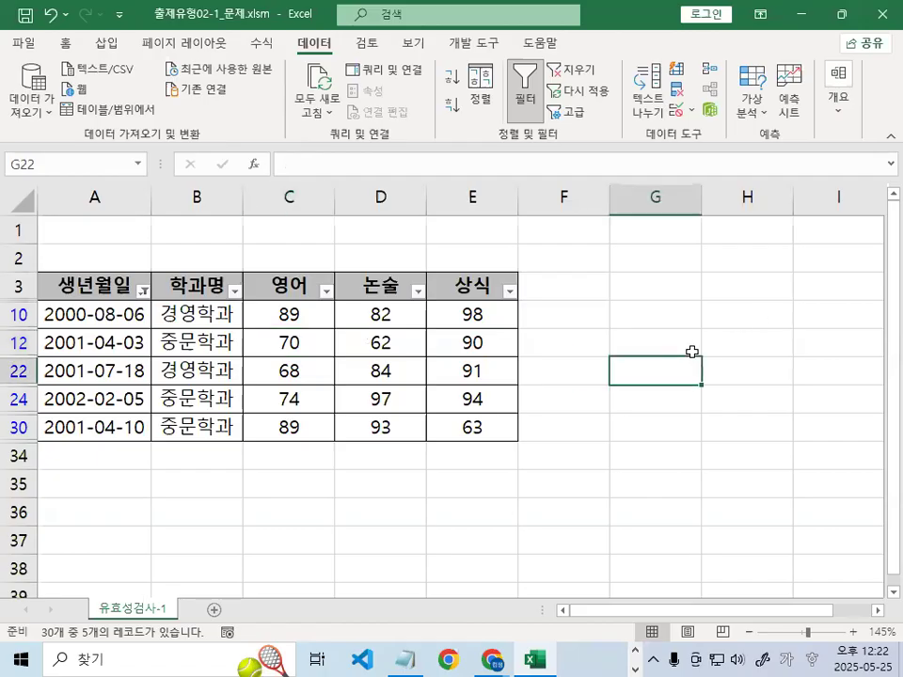
left_click(23, 47)
left_click(71, 512)
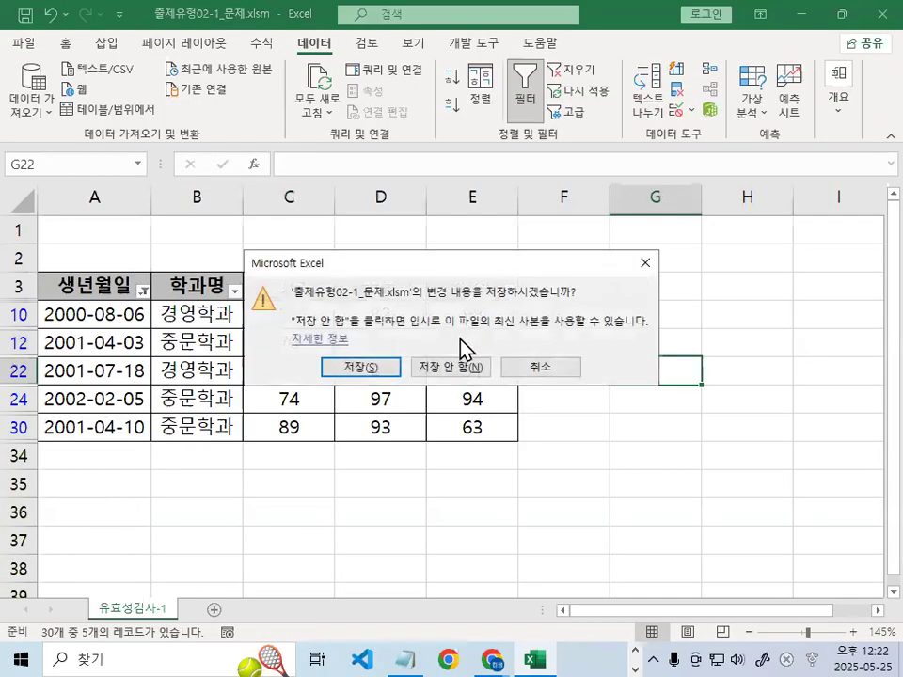
left_click(464, 366)
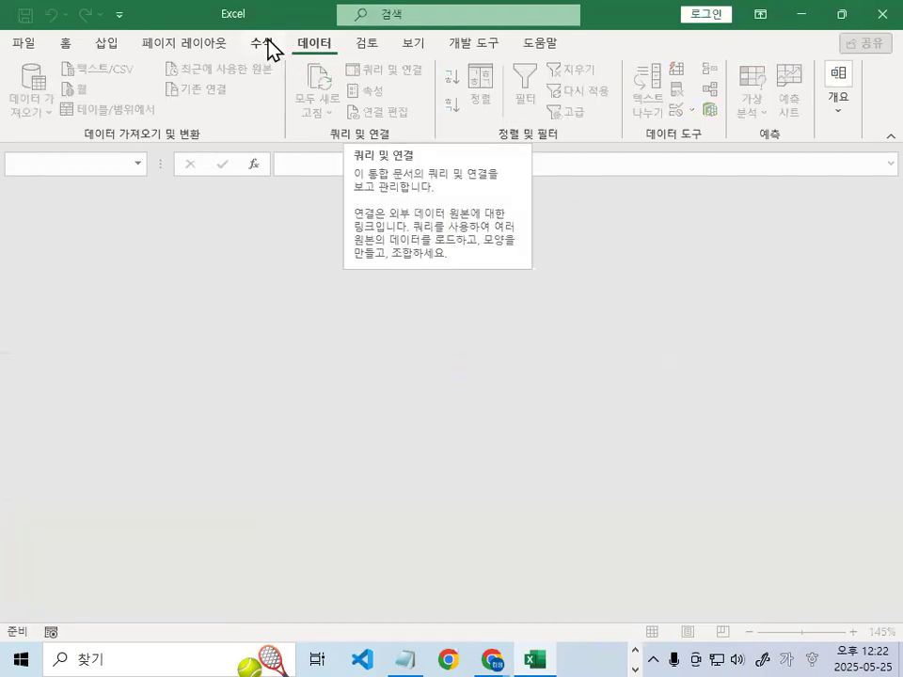
Open 출제유형02-2_문제.xlsm from the 3장_출제유형02 folder, and select cell F8 in the 급여합계 column
left_click(22, 44)
left_click(53, 165)
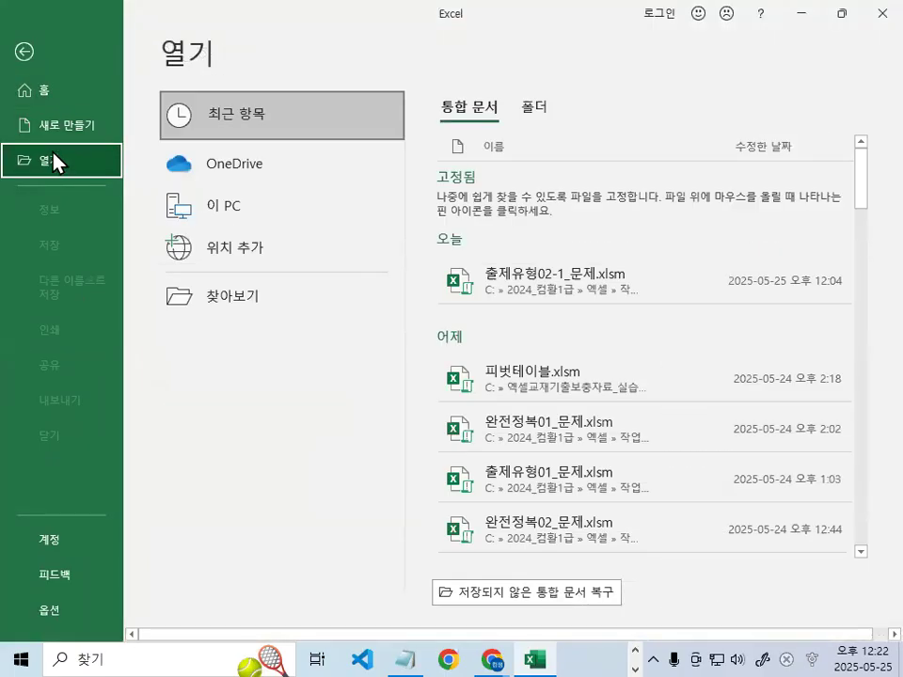
left_click(233, 301)
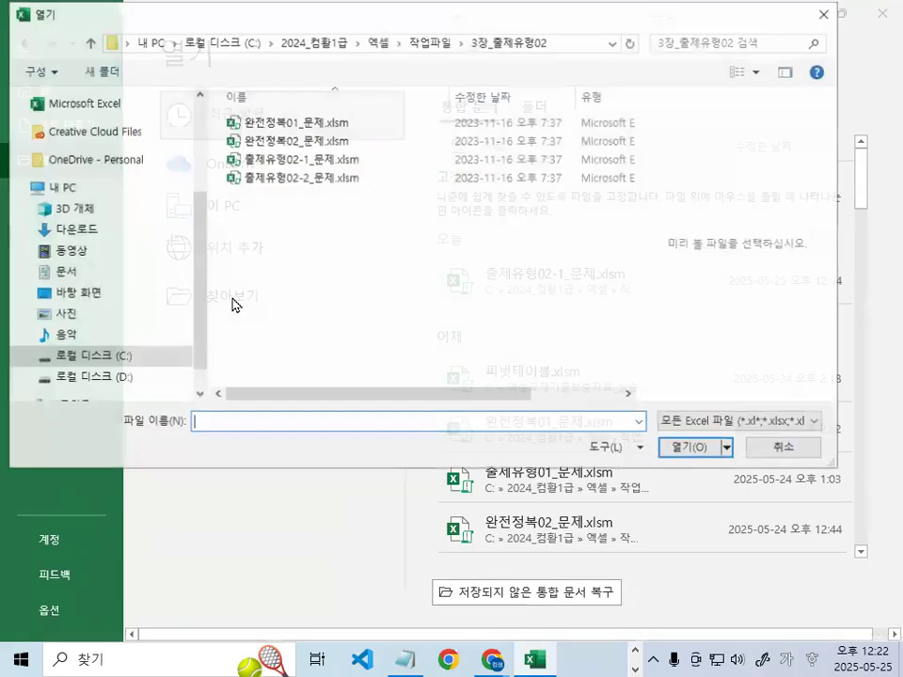
double_click(291, 177)
left_click(386, 350)
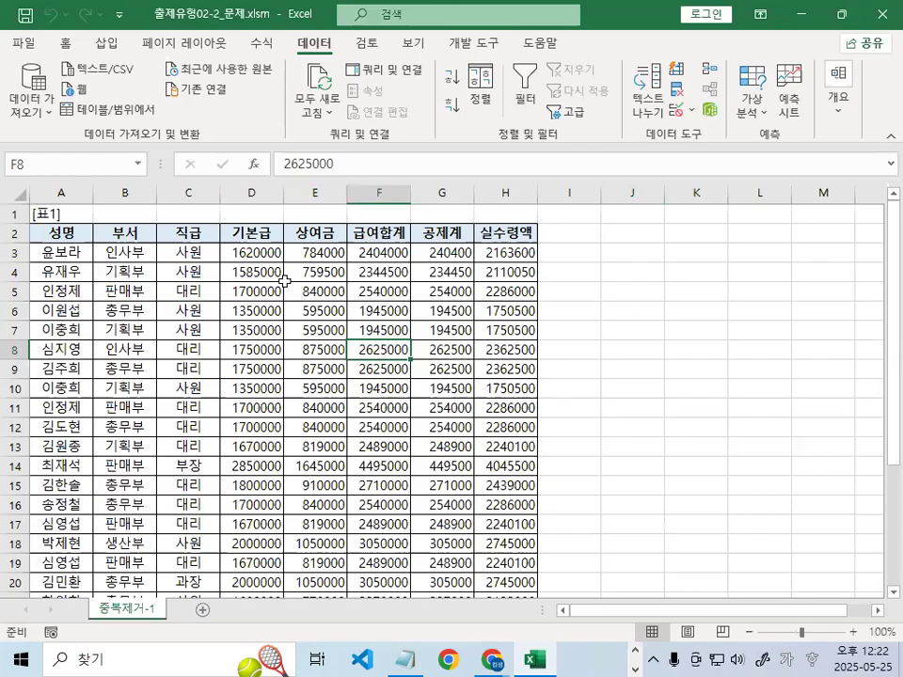
Switch to the class notes in Notepad, find the 중복된 항목제거 section, and highlight its headings while reading
left_click(408, 657)
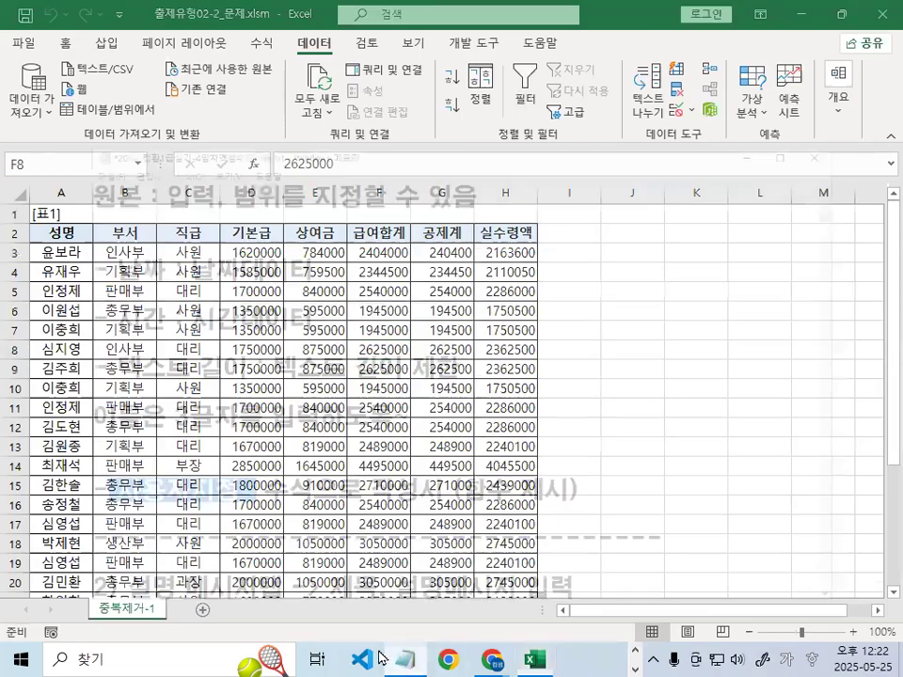
scroll(204, 393, "down", 6)
scroll(204, 395, "down", 10)
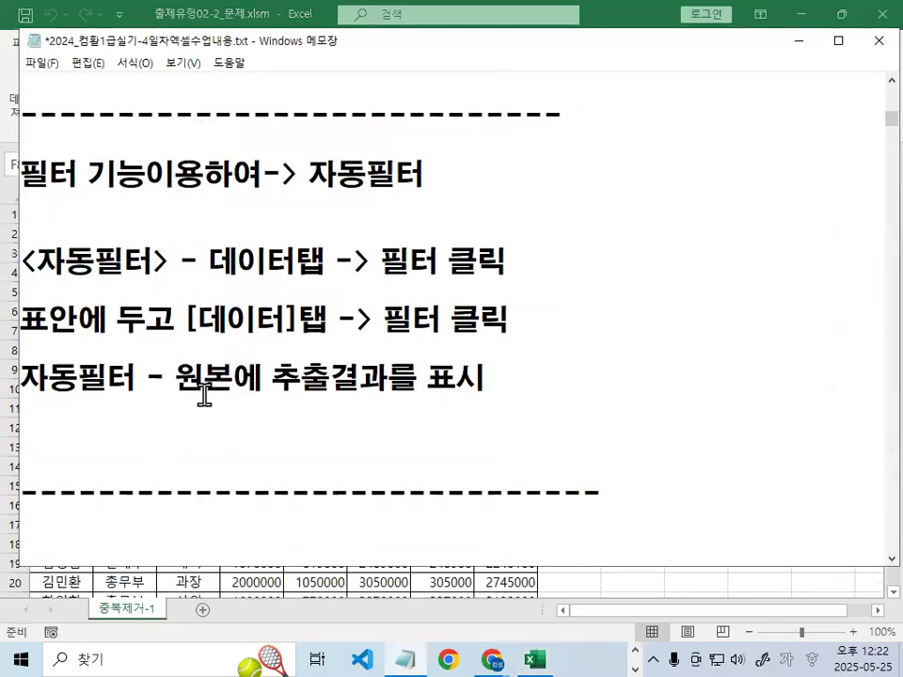
left_click_drag(31, 233, 184, 234)
scroll(123, 321, "down", 1)
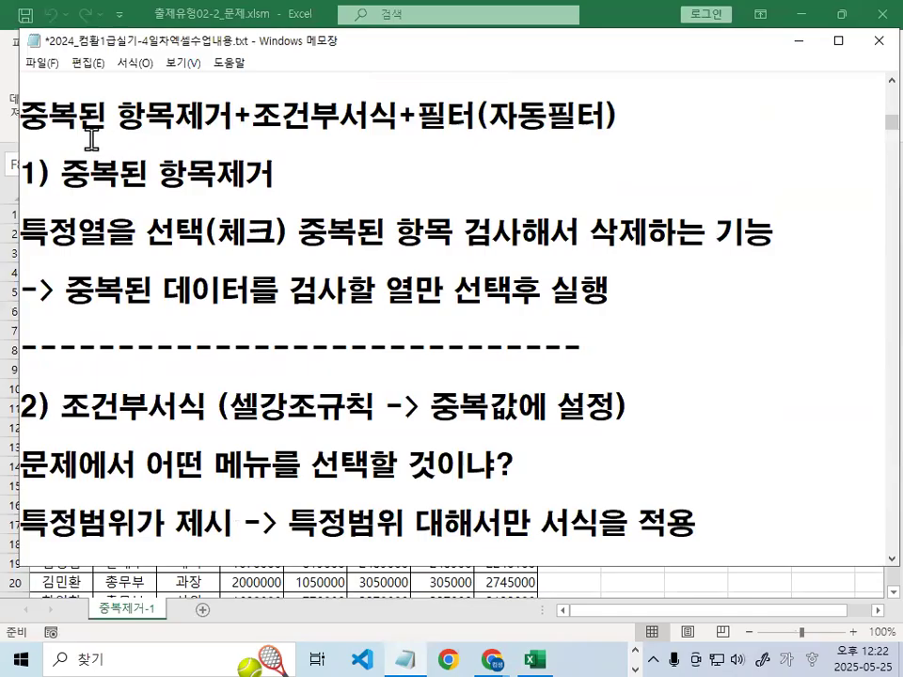
left_click_drag(19, 100, 236, 114)
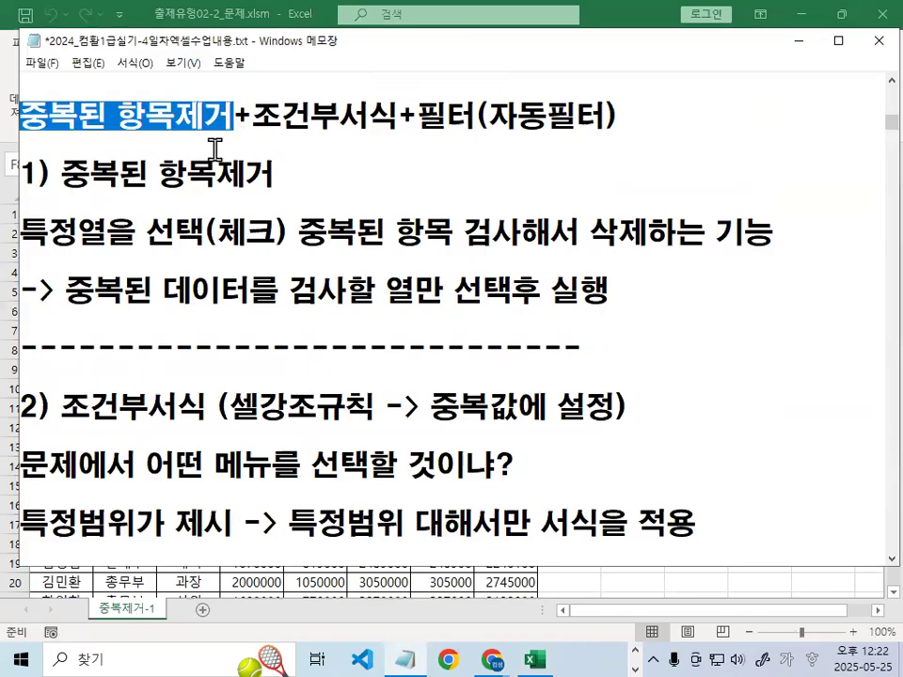
left_click_drag(70, 181, 209, 176)
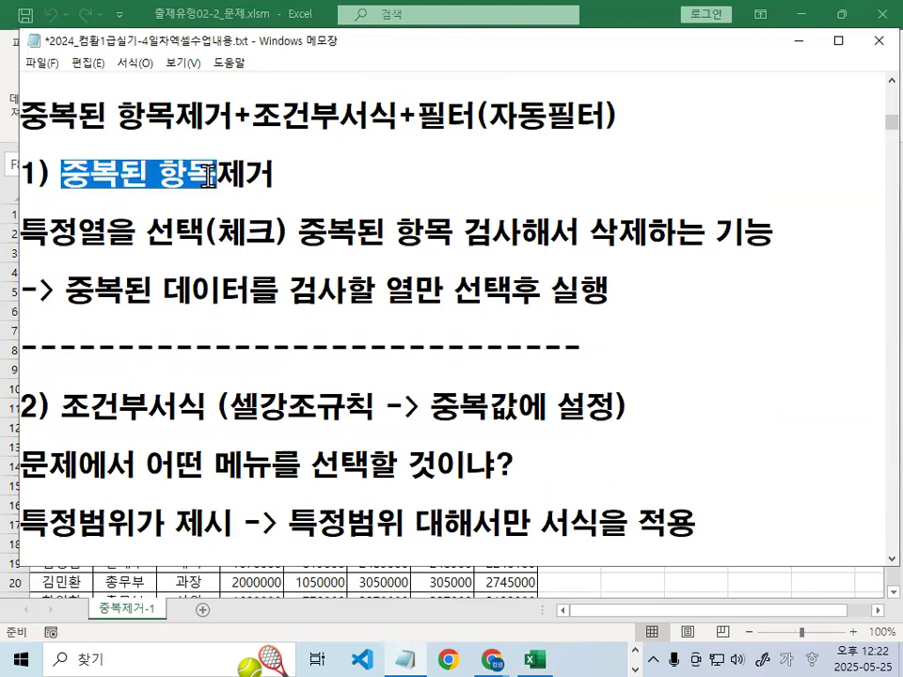
left_click_drag(216, 174, 254, 165)
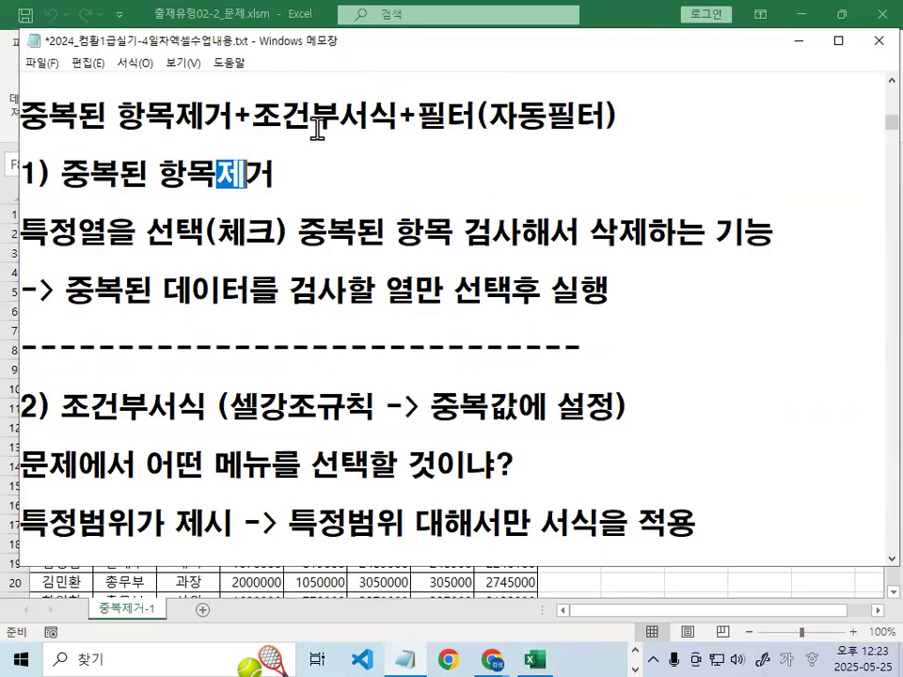
Mark the key words of the 중복된 항목제거 explanation on screen, and underline 조건부서식 in the notes' title line
key("ctrl+2")
left_click_drag(24, 250, 204, 249)
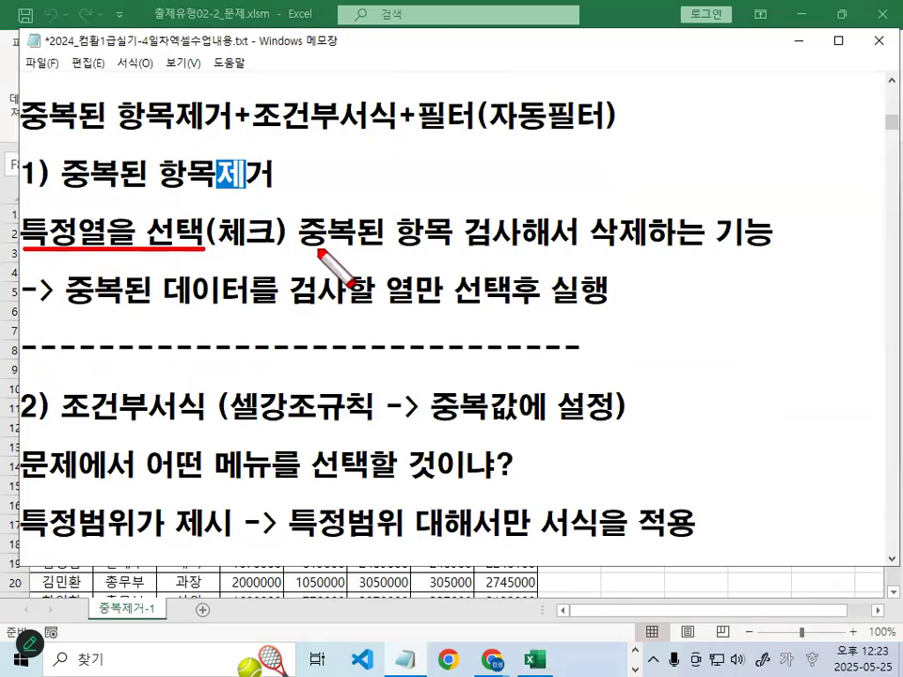
left_click_drag(303, 250, 362, 250)
left_click_drag(654, 211, 649, 238)
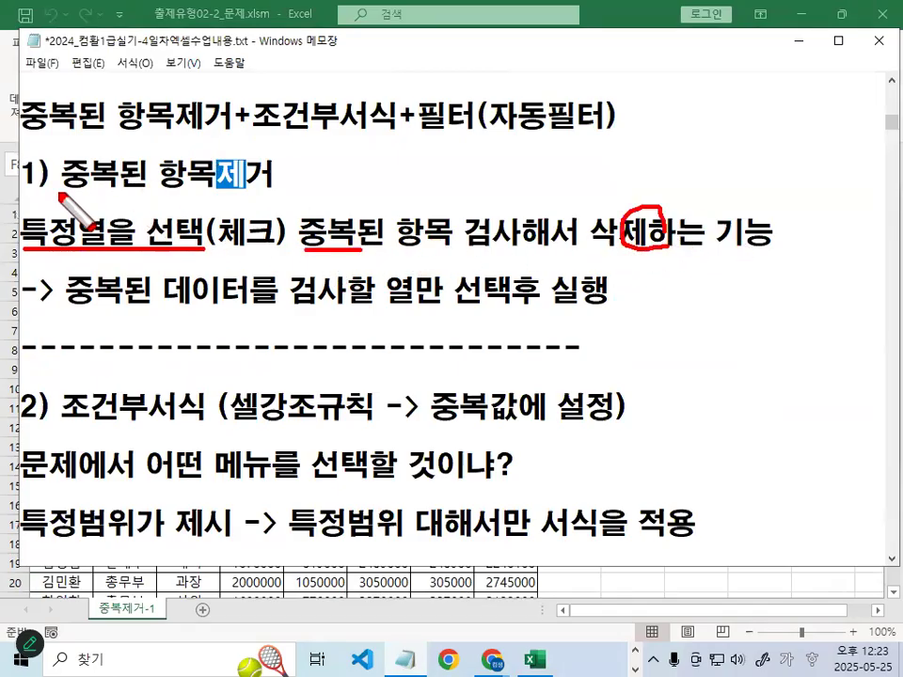
left_click_drag(59, 191, 242, 192)
mouse_move(468, 216)
left_mouse_down()
mouse_move(473, 228)
mouse_move(497, 193)
left_mouse_up()
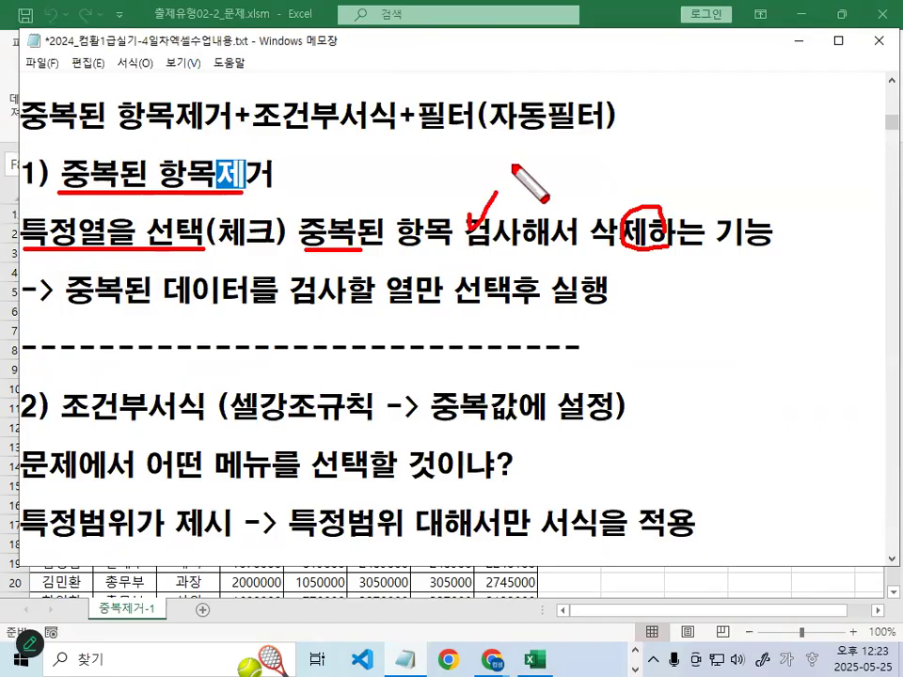
left_click_drag(252, 132, 382, 133)
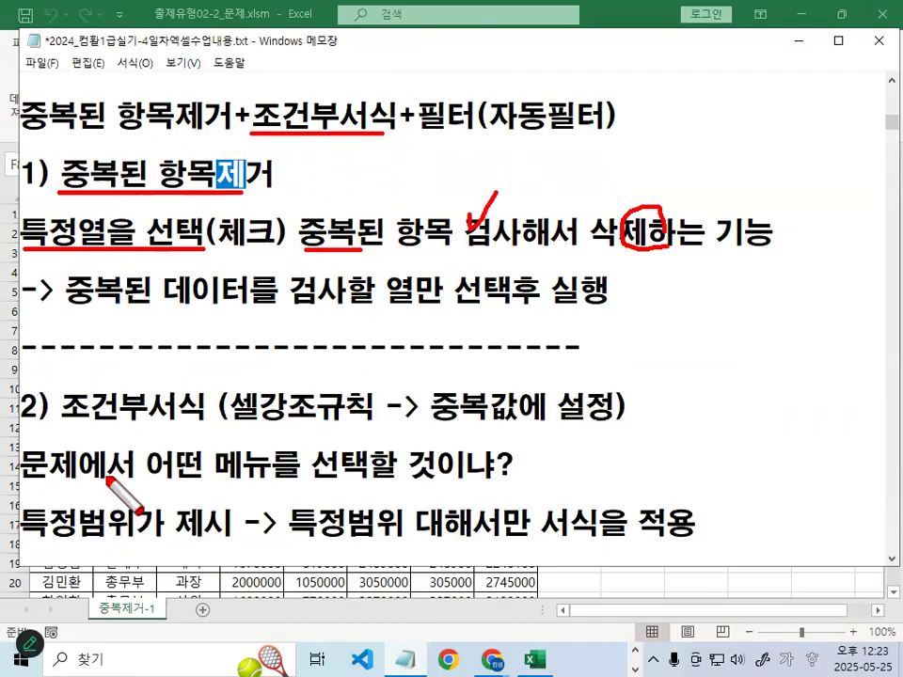
Read the 조건부서식 section of the notes, underlining its question line and highlighting 서식 and the 조건부서식 heading
left_click_drag(29, 490, 450, 491)
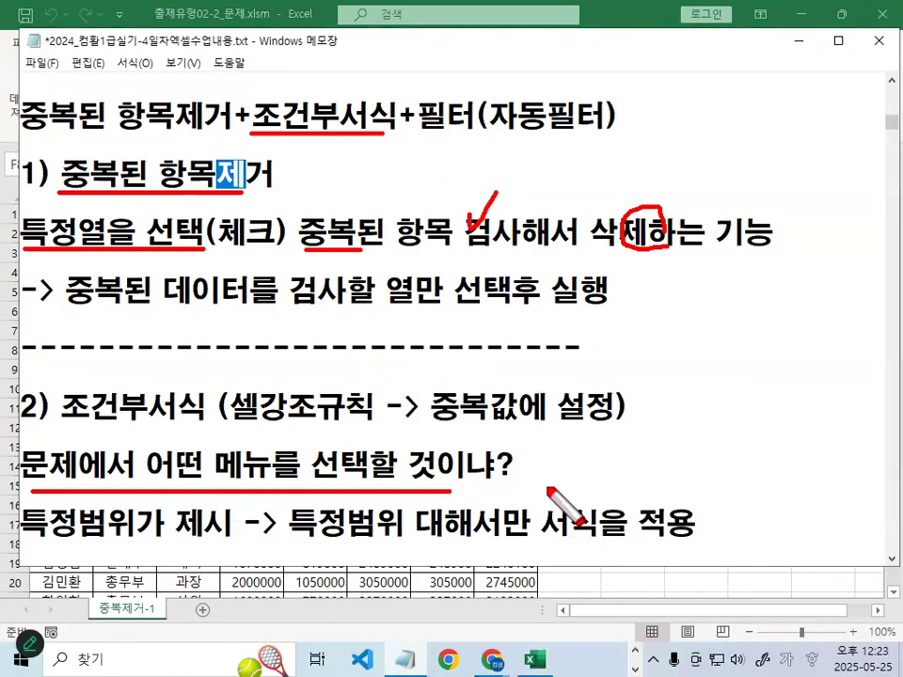
key("Escape")
scroll(554, 475, "down", 2)
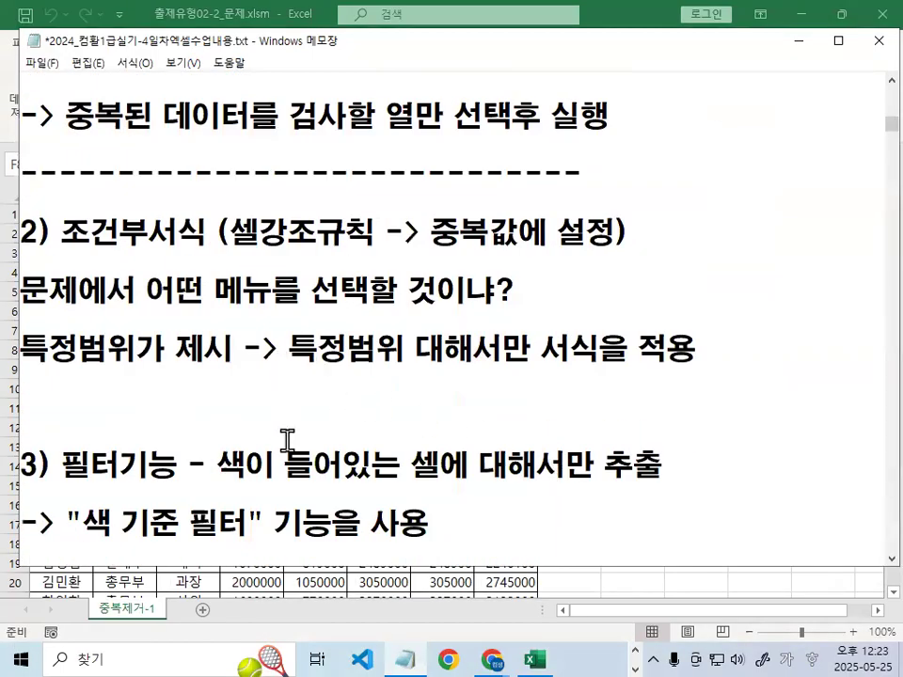
left_click_drag(530, 356, 609, 351)
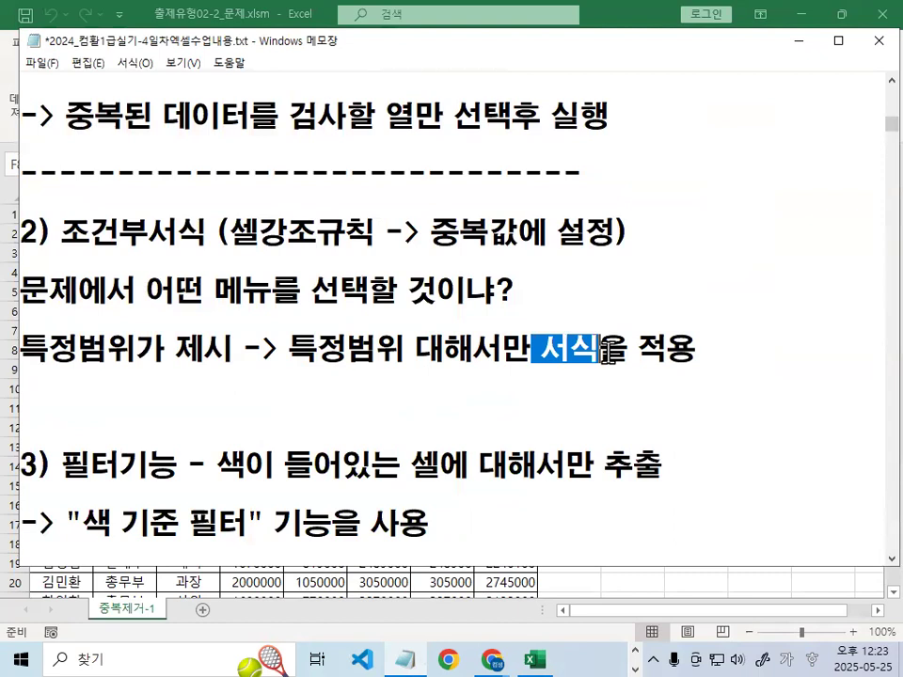
left_click_drag(61, 231, 206, 230)
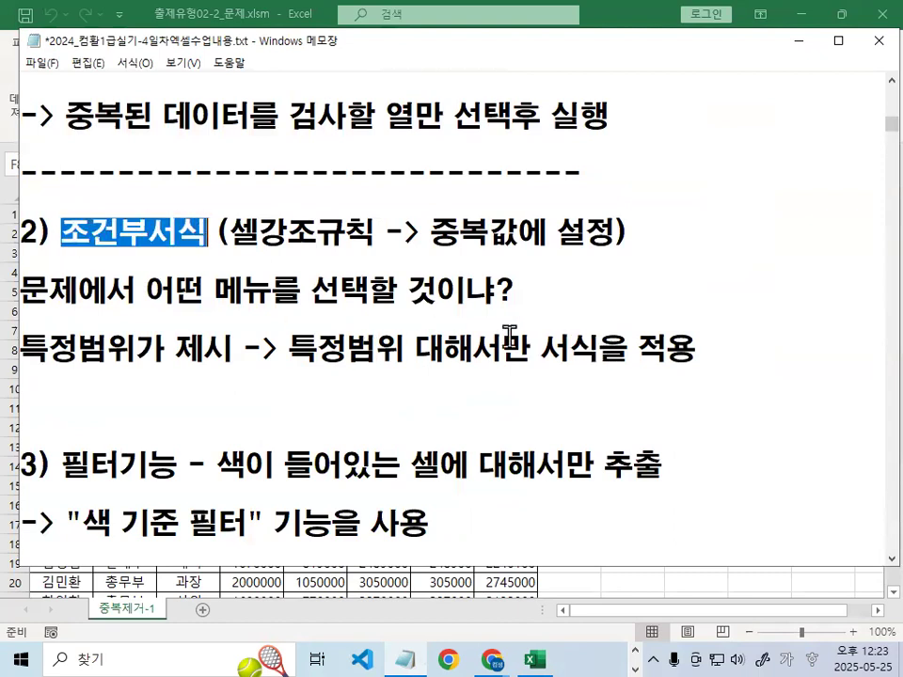
Highlight the words 색이 들어있는 셀에 대해서만 추출 in the 필터기능 line of the notes while reading
left_click(218, 464)
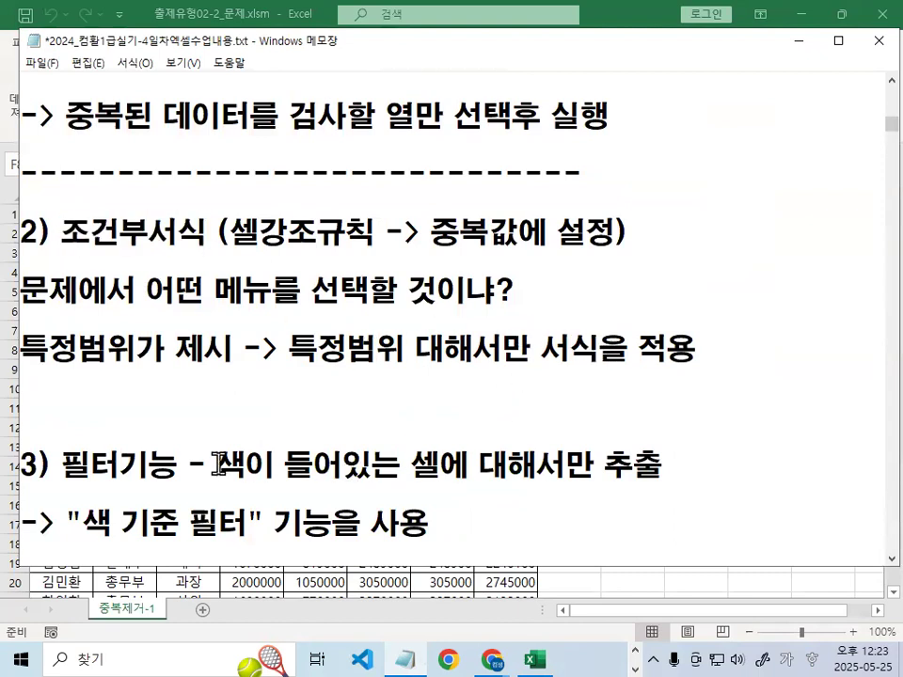
key("shift+Right")
key("shift+Right")
key("shift+Right")
key("shift+Right")
key("shift+Right")
key("shift+Right")
key("shift+Right")
key("shift+Right")
key("shift+Right")
left_click_drag(218, 464, 663, 466)
Highlight 색 기준 필터 in the notes, and insert an empty line above the 완전정복01 heading
scroll(424, 405, "down", 1)
left_click(85, 349)
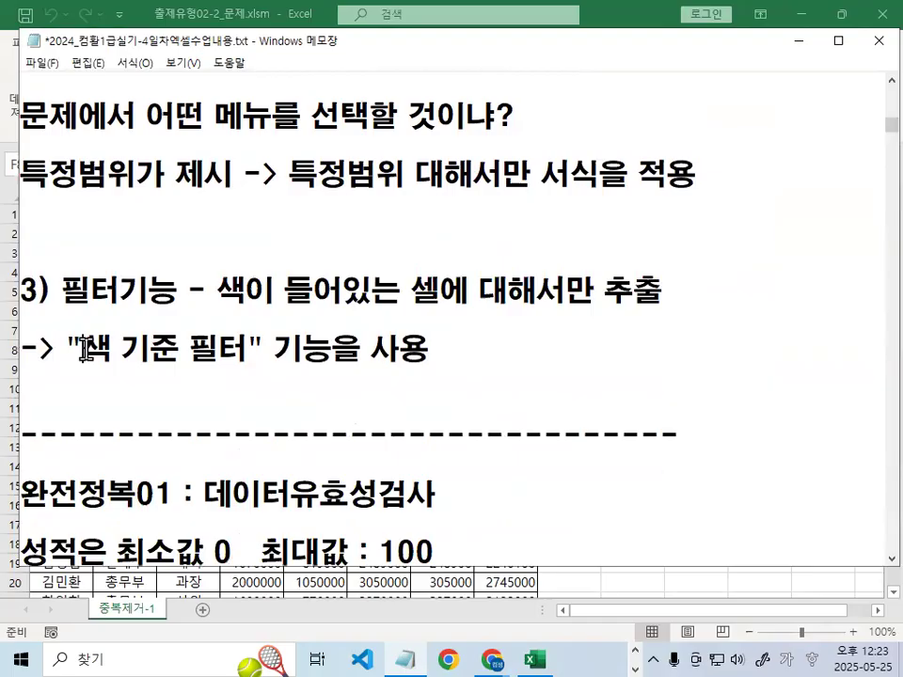
left_click_drag(85, 350, 246, 349)
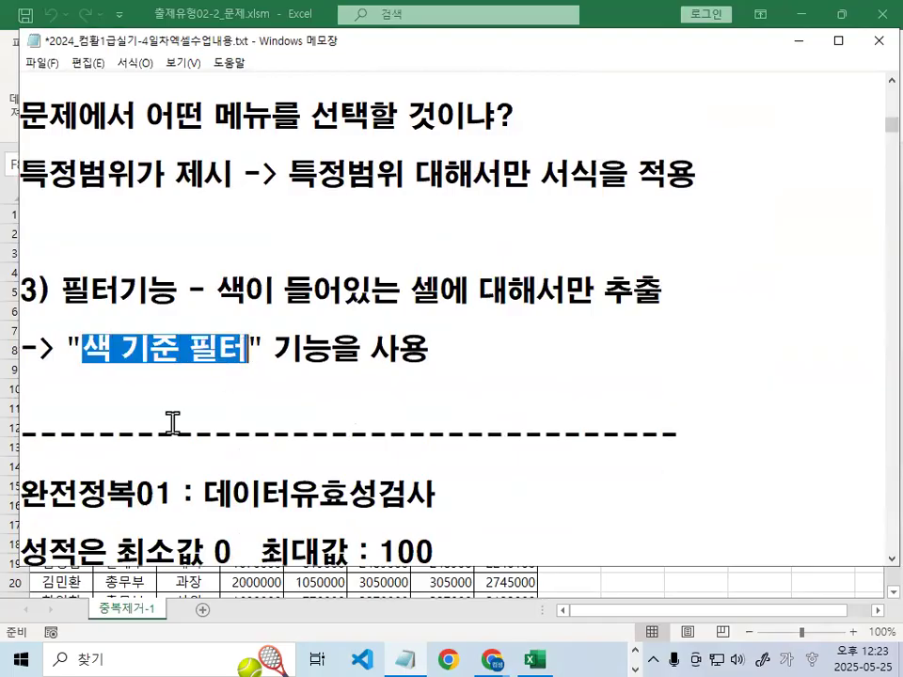
left_click(83, 463)
key("Return")
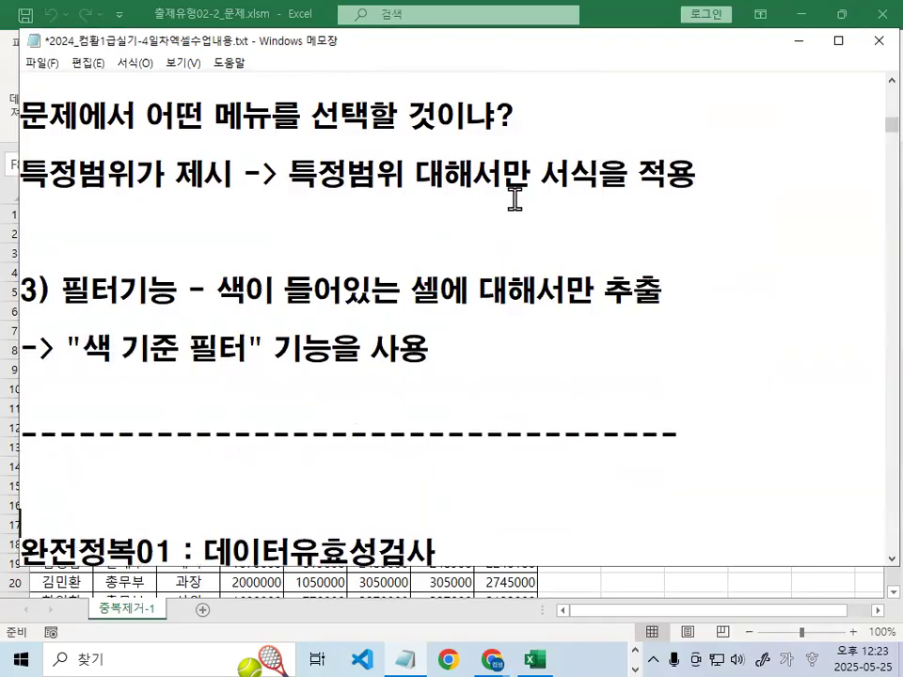
Mark on screen how the 조건부서식 section connects to the 필터기능 section, and return to the 중복된 항목제거 notes
scroll(329, 335, "up", 1)
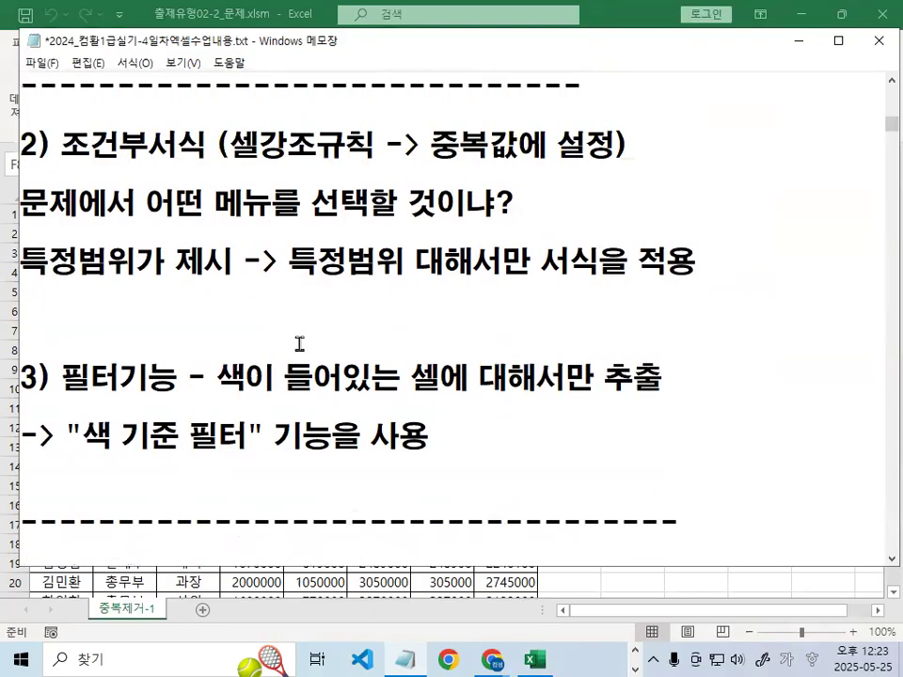
left_click_drag(129, 402, 71, 402)
mouse_move(60, 169)
left_mouse_down()
mouse_move(166, 170)
mouse_move(120, 376)
left_mouse_up()
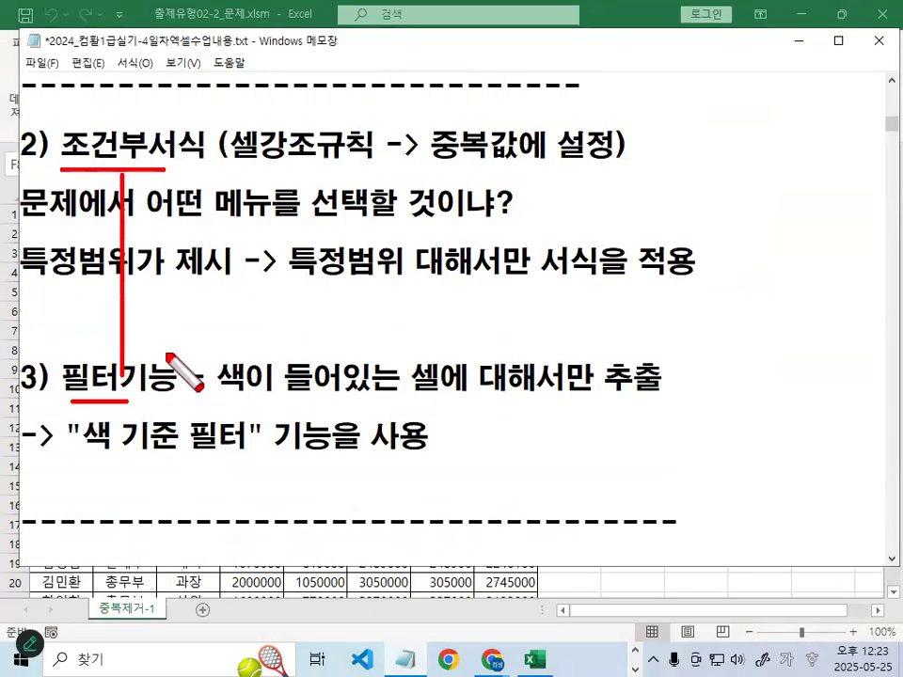
key("Escape")
key("ctrl+2")
left_click_drag(101, 169, 85, 365)
mouse_move(336, 405)
left_mouse_down()
mouse_move(323, 446)
mouse_move(317, 425)
left_mouse_up()
mouse_move(394, 133)
left_mouse_down()
mouse_move(224, 213)
mouse_move(390, 221)
mouse_move(425, 126)
mouse_move(431, 171)
left_mouse_up()
key("Escape")
scroll(367, 256, "up", 2)
left_click(430, 170)
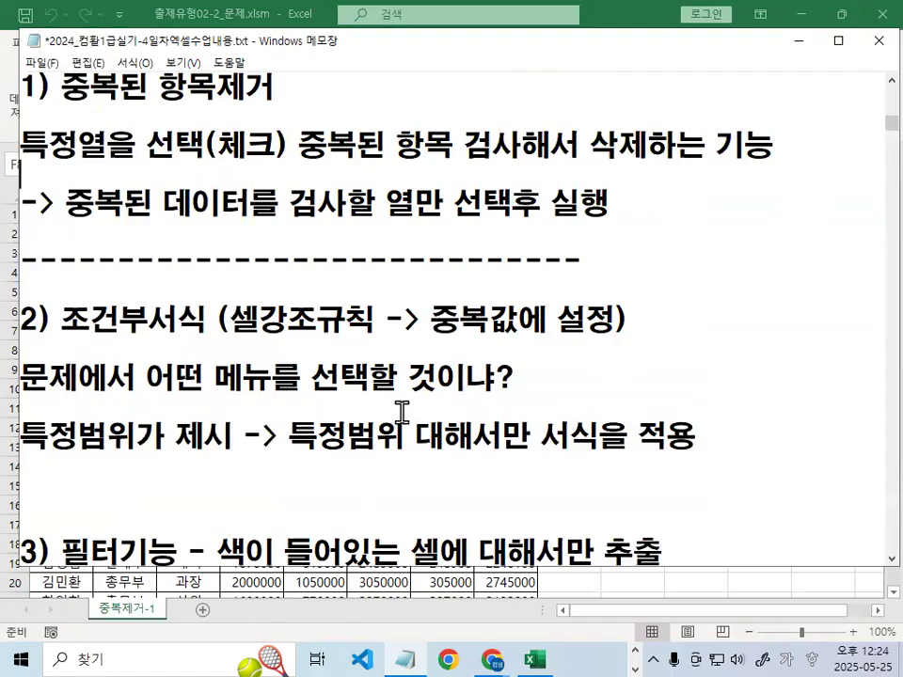
Minimize the notes to return to the payroll workbook in Excel, select cell E5, and put a check mark over the enlarged table
key("Down")
key("Down")
key("Down")
left_click(796, 40)
left_click(295, 294)
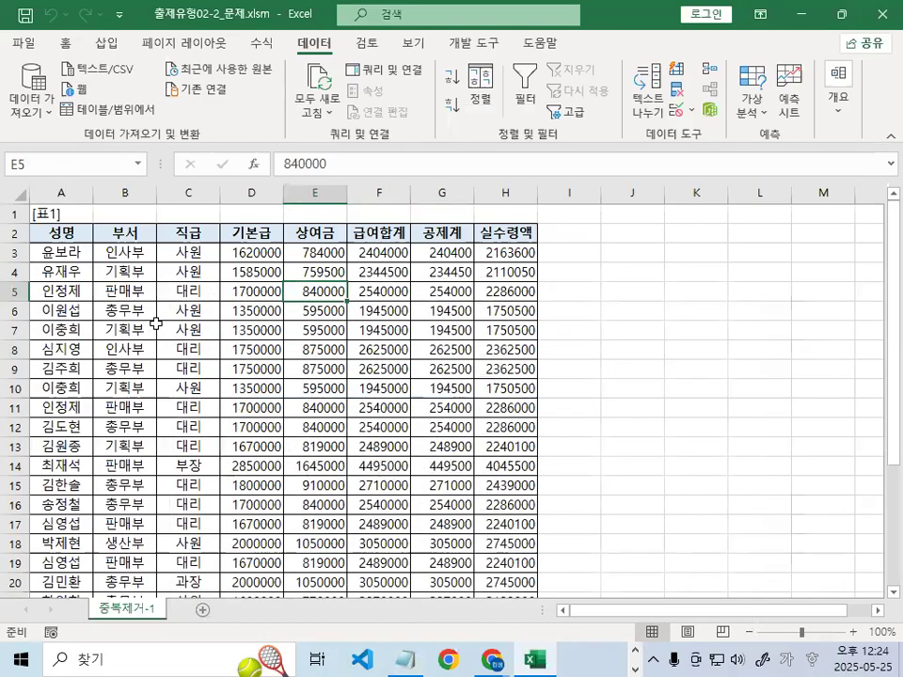
key("ctrl+1")
left_click(139, 271)
left_click_drag(165, 226, 269, 176)
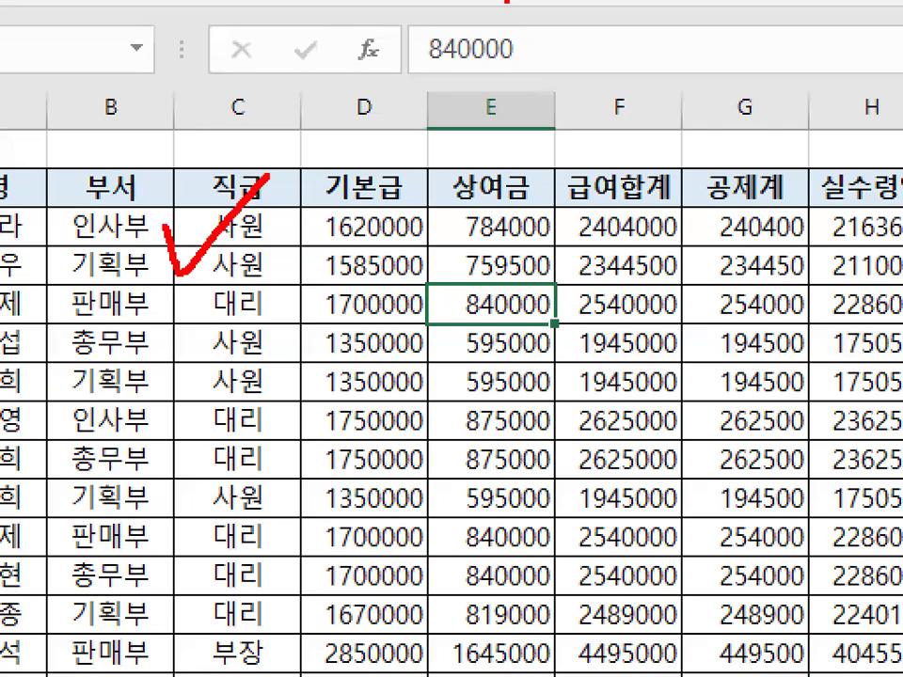
key("Escape")
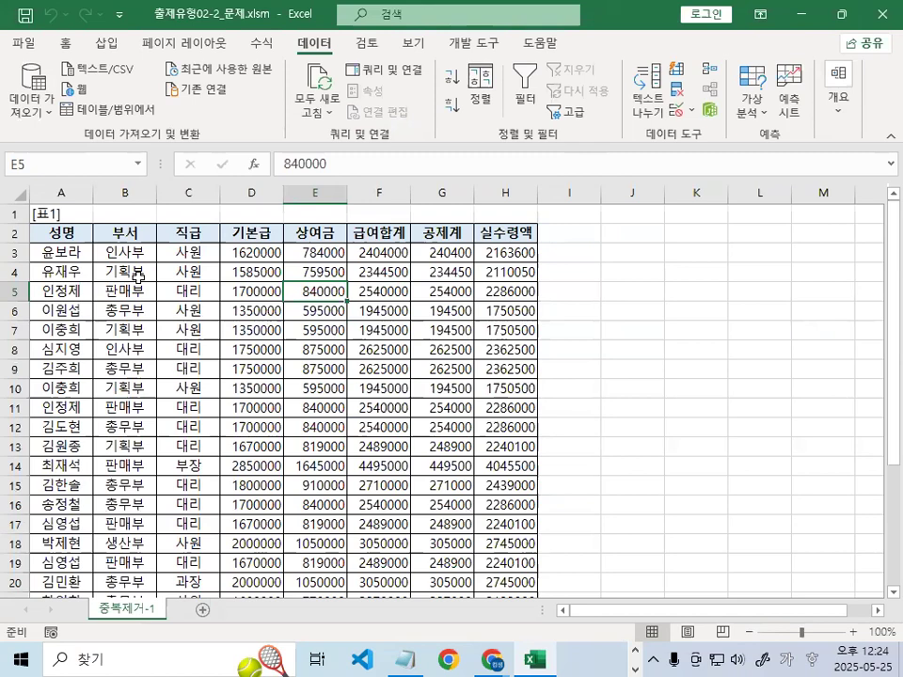
Start the Remove Duplicates command on the payroll table, and go over its list of columns
left_click(242, 310)
scroll(242, 310, "up", 5)
left_click(301, 263)
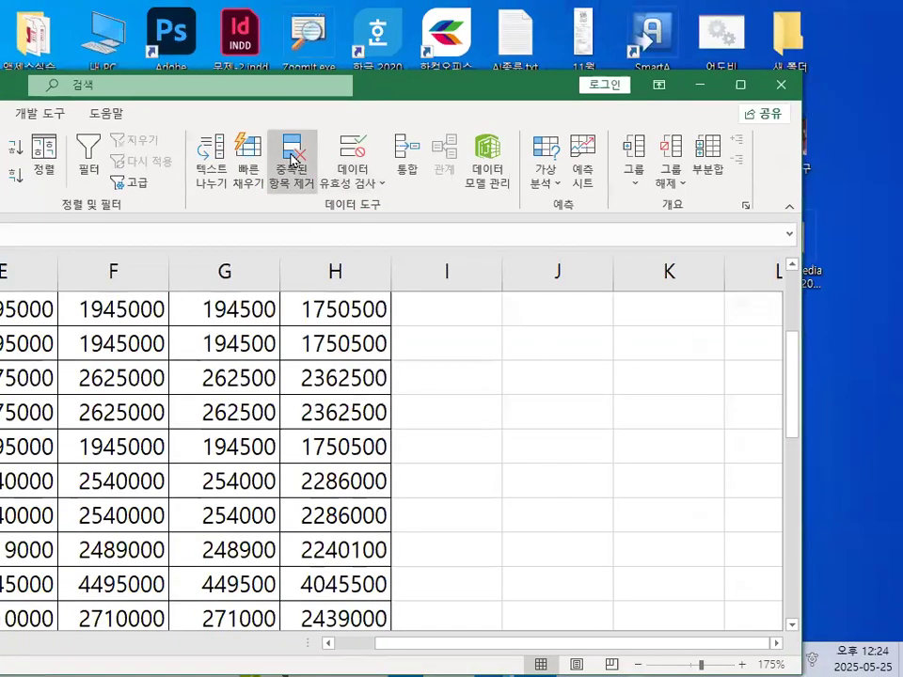
left_click(292, 150)
left_click_drag(264, 264, 518, 184)
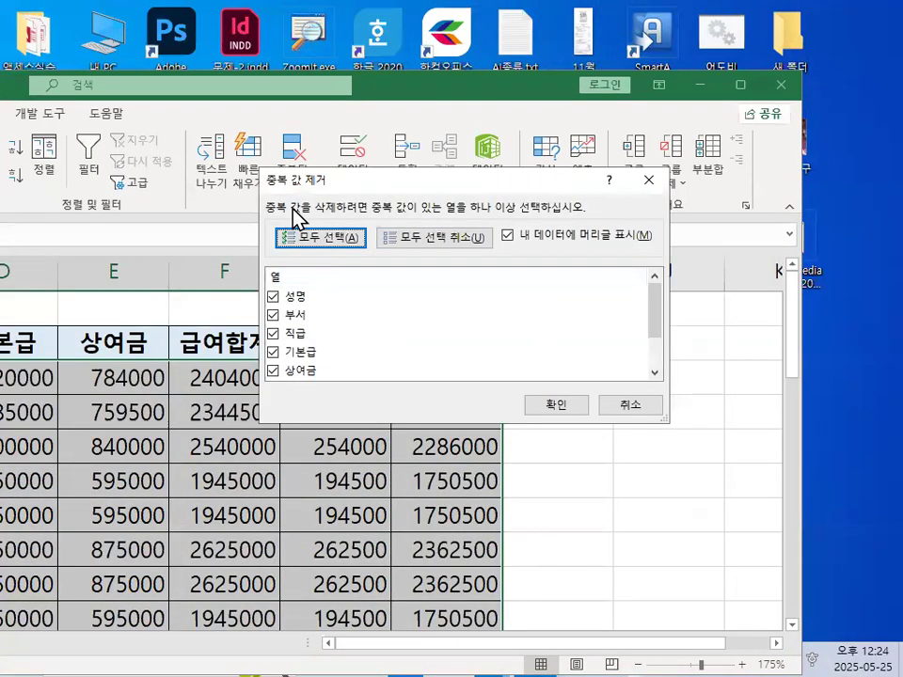
left_click_drag(310, 293, 345, 394)
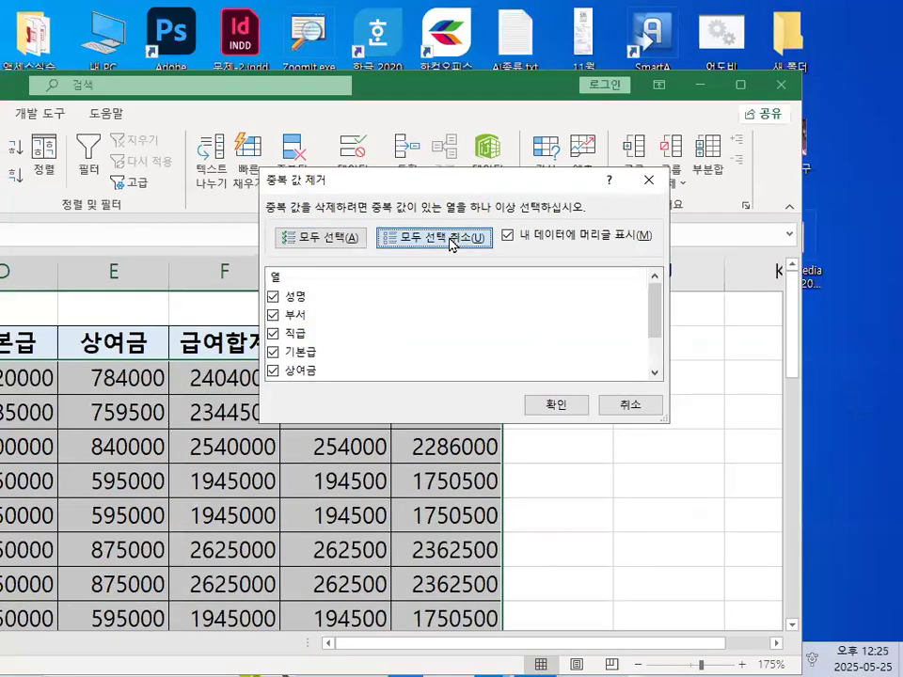
Remove the duplicate records from the payroll table, comparing only the 성명, 부서 and 직급 columns
left_click(629, 168)
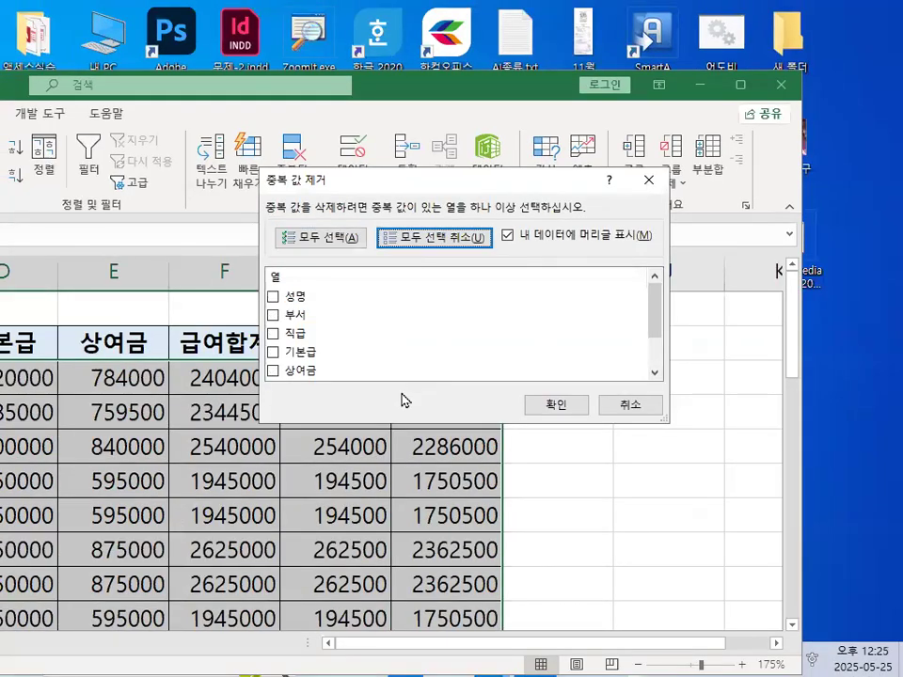
left_click(275, 299)
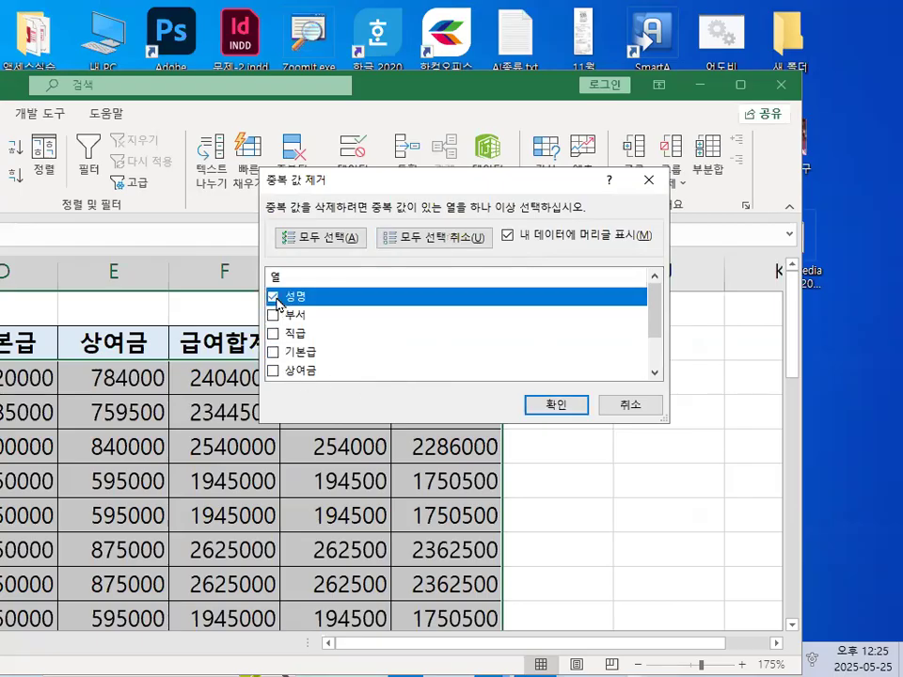
left_click(273, 315)
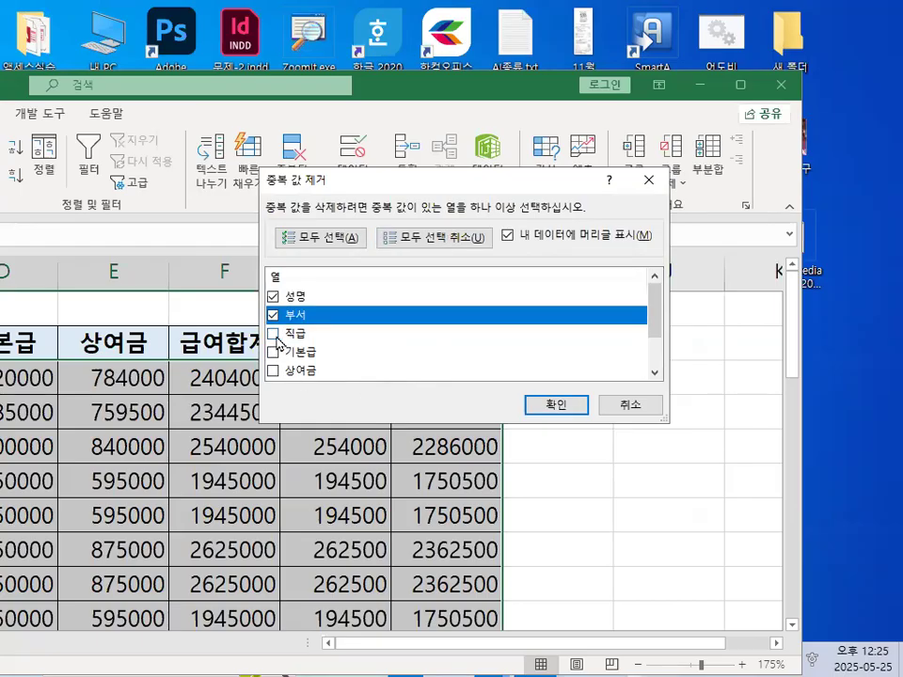
left_click(273, 334)
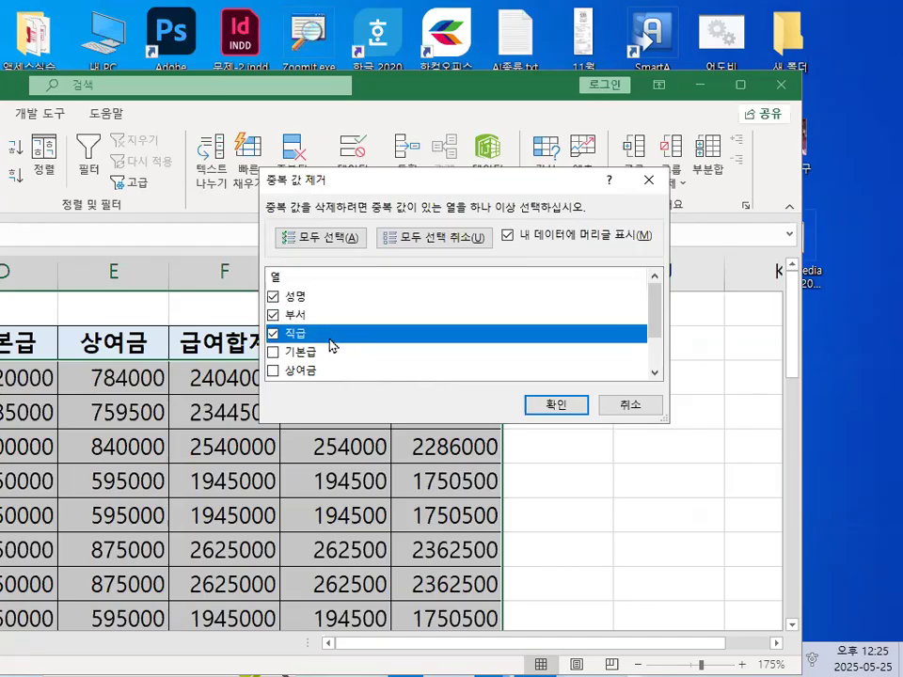
key("ctrl+1")
left_click(278, 335)
mouse_move(378, 312)
left_mouse_down()
mouse_move(285, 355)
mouse_move(349, 307)
left_mouse_up()
key("Escape")
left_click(552, 406)
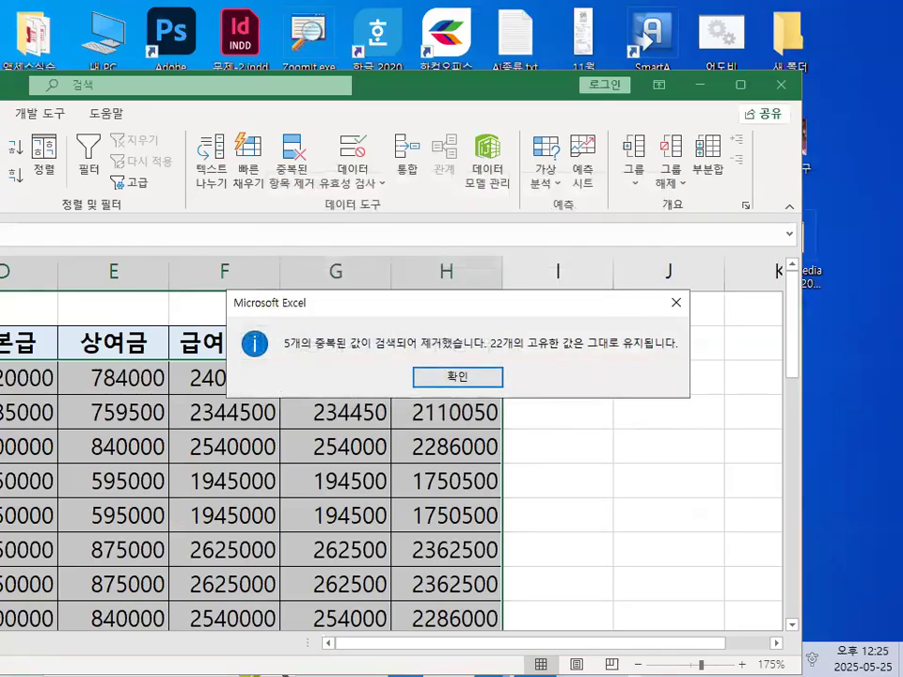
Underline the enlarged duplicate-removal result message on screen, and dismiss it
key("ctrl+1")
left_click(274, 358)
mouse_move(308, 355)
left_mouse_down()
mouse_move(758, 314)
mouse_move(762, 334)
left_mouse_up()
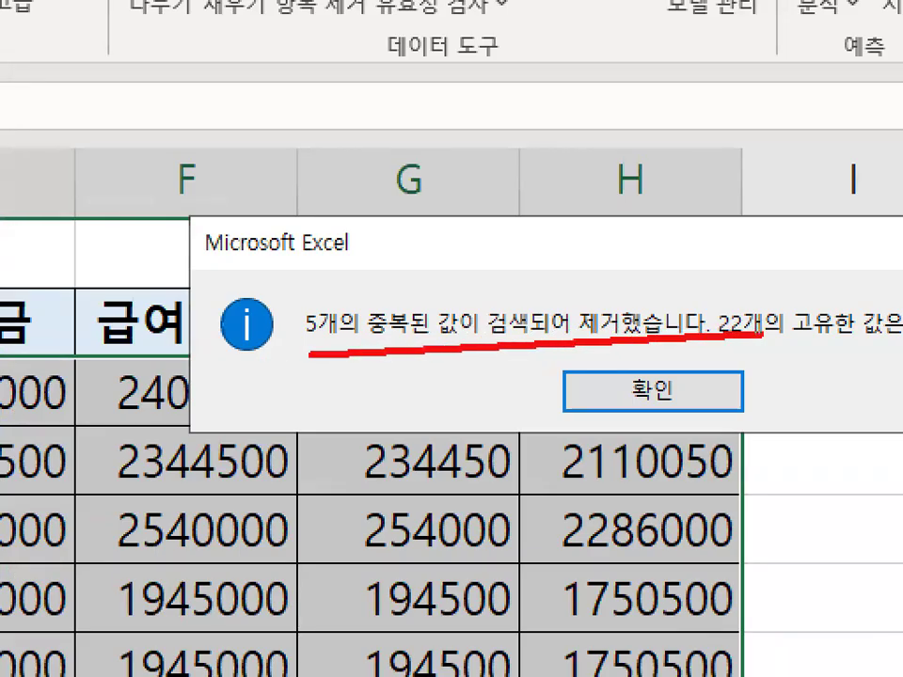
key("Escape")
left_click(590, 391)
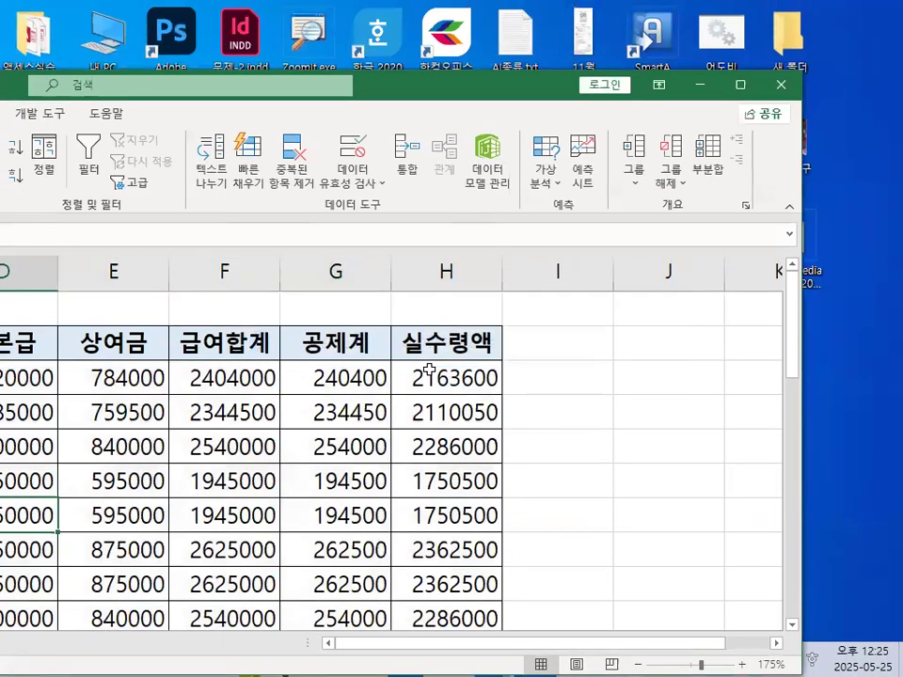
Maximize the workbook window, and select the 기본급 values in D3:D24
double_click(486, 90)
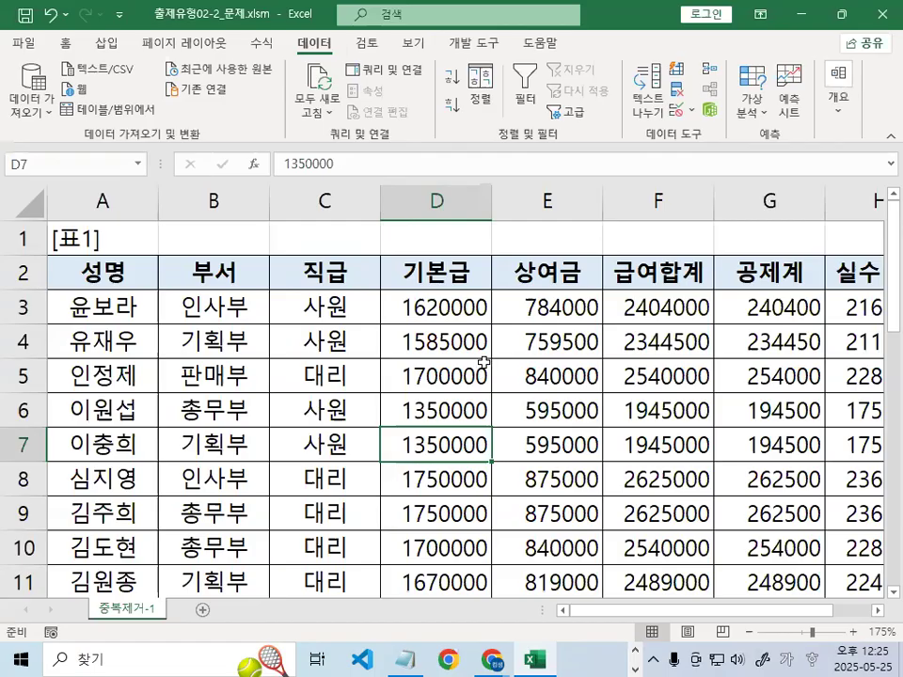
left_click(878, 610)
left_click(878, 611)
left_click(878, 610)
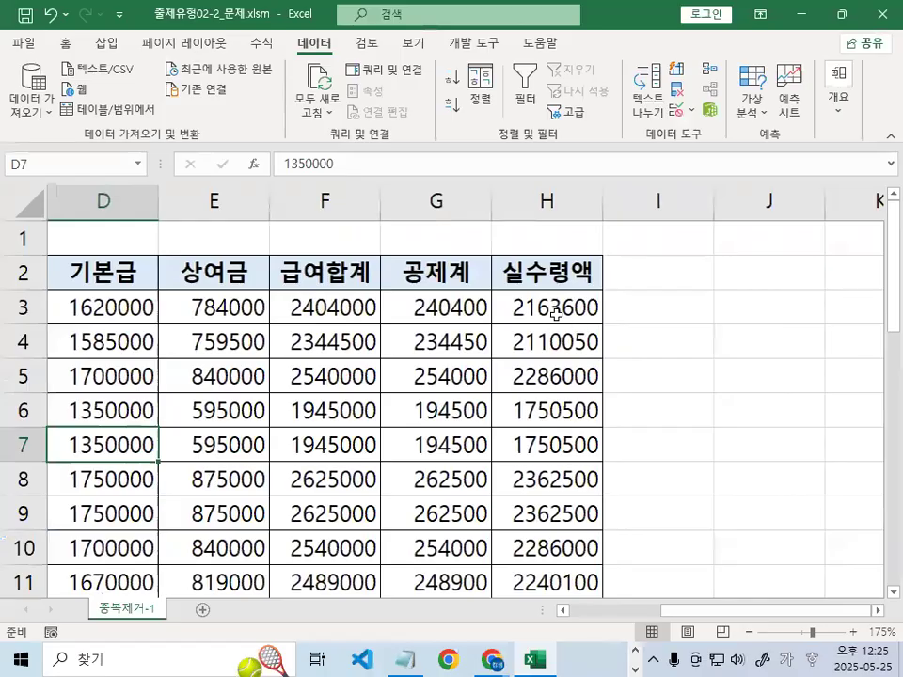
left_click(109, 307)
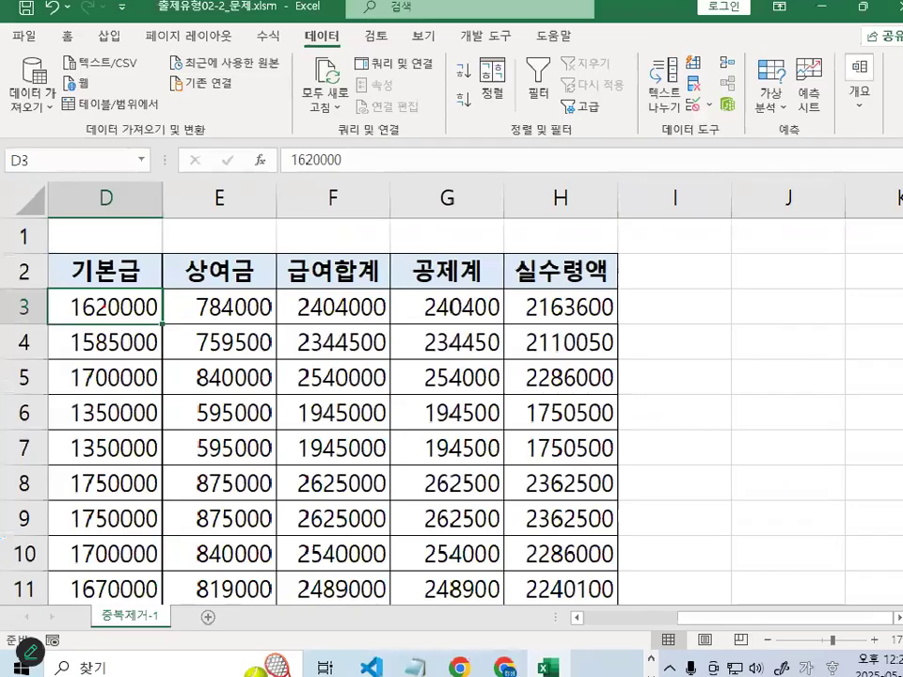
key("ctrl+shift+Down")
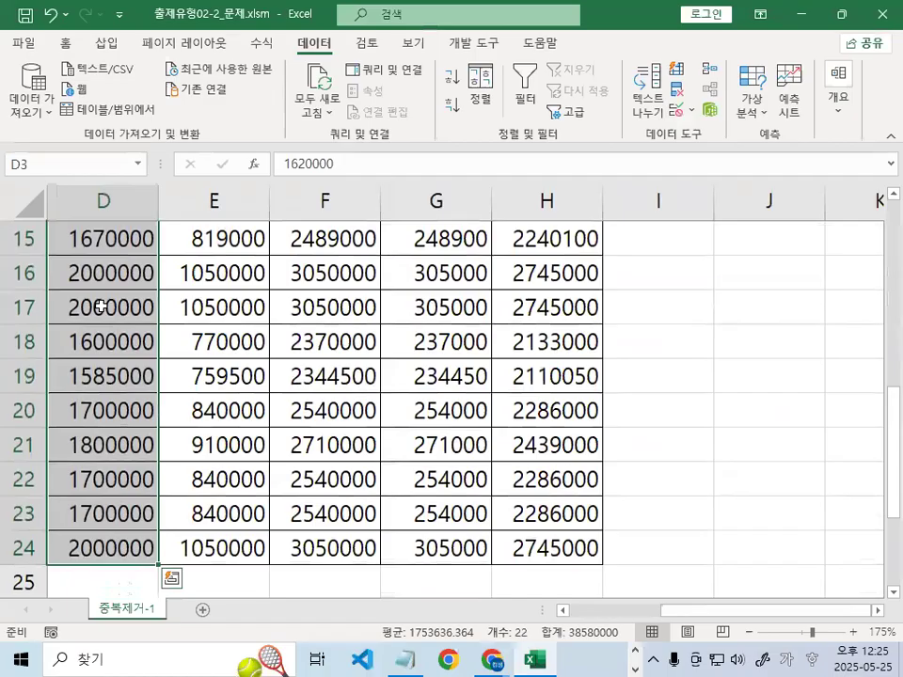
left_click_drag(774, 611, 696, 624)
scroll(310, 461, "up", 5)
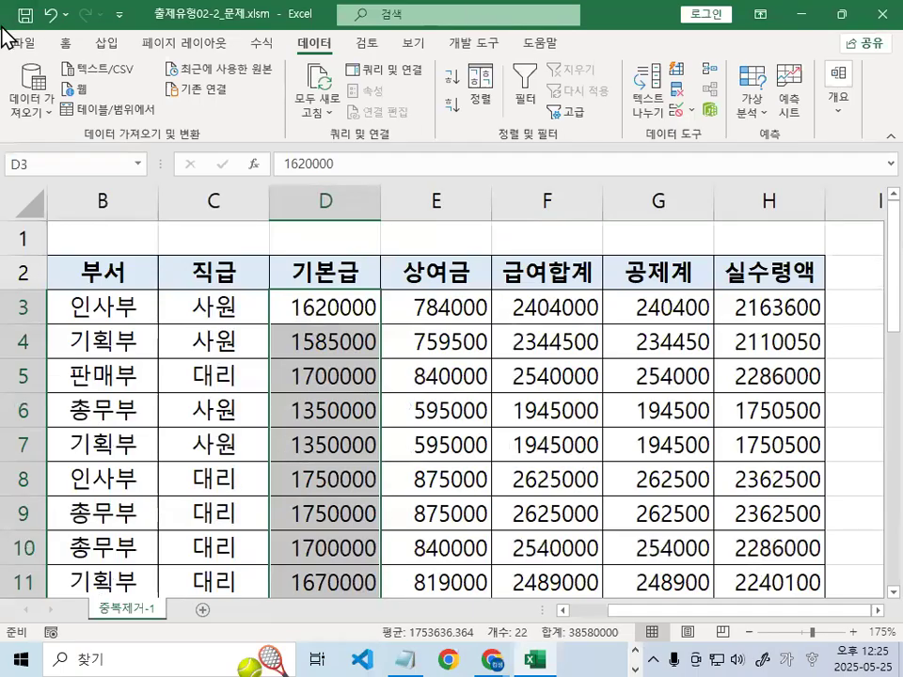
Find the 조건부 서식 command in the 스타일 group, circle both on screen, and view its enlarged rule categories
left_click(65, 44)
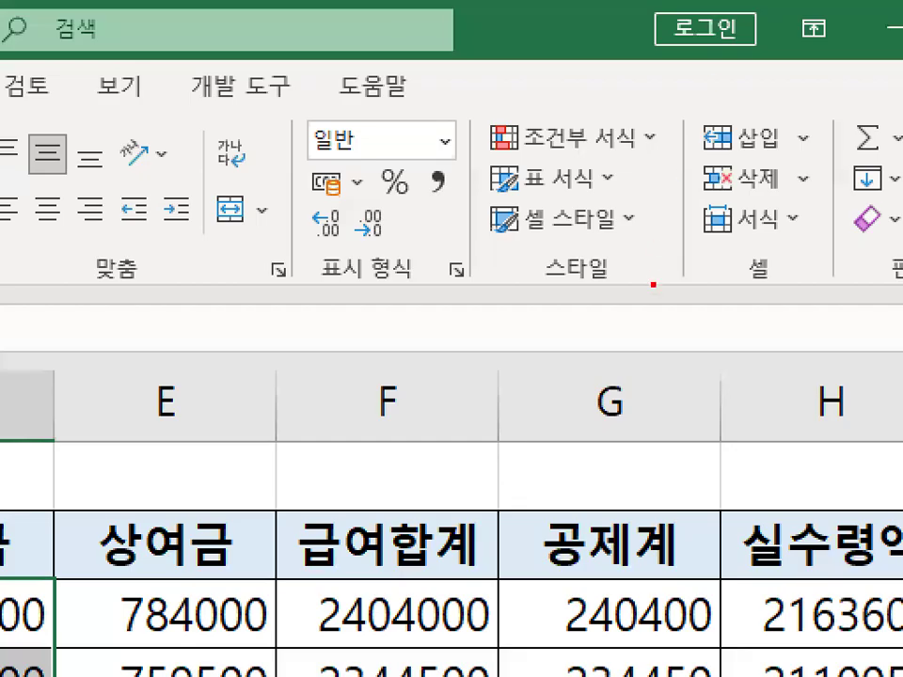
mouse_move(656, 271)
left_mouse_down()
mouse_move(557, 295)
mouse_move(629, 282)
left_mouse_up()
mouse_move(666, 143)
left_mouse_down()
mouse_move(491, 162)
mouse_move(643, 163)
left_mouse_up()
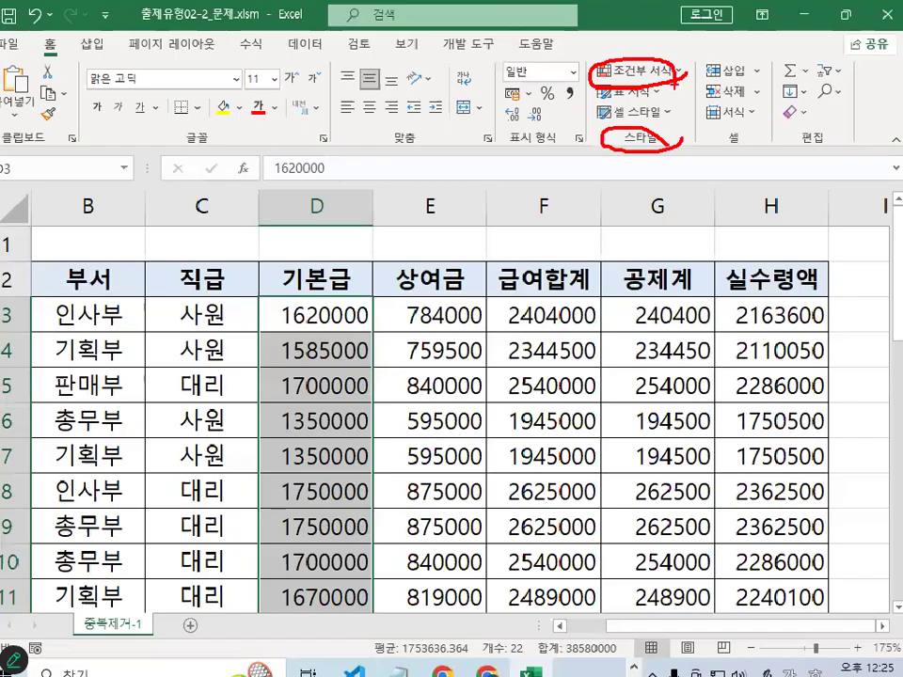
left_click(651, 144)
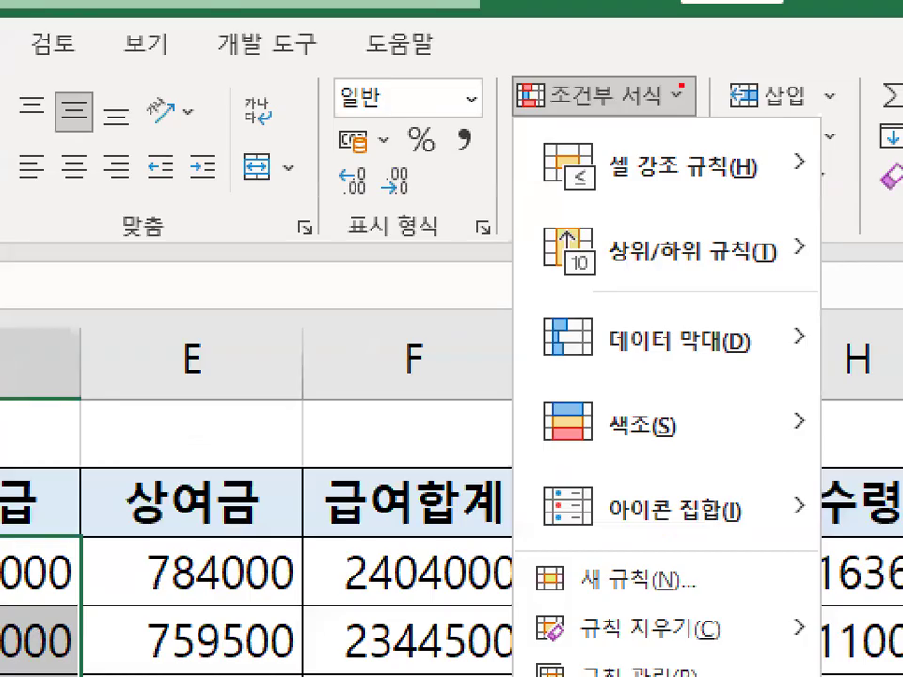
mouse_move(733, 105)
left_mouse_down()
mouse_move(685, 117)
mouse_move(614, 87)
mouse_move(717, 84)
left_mouse_up()
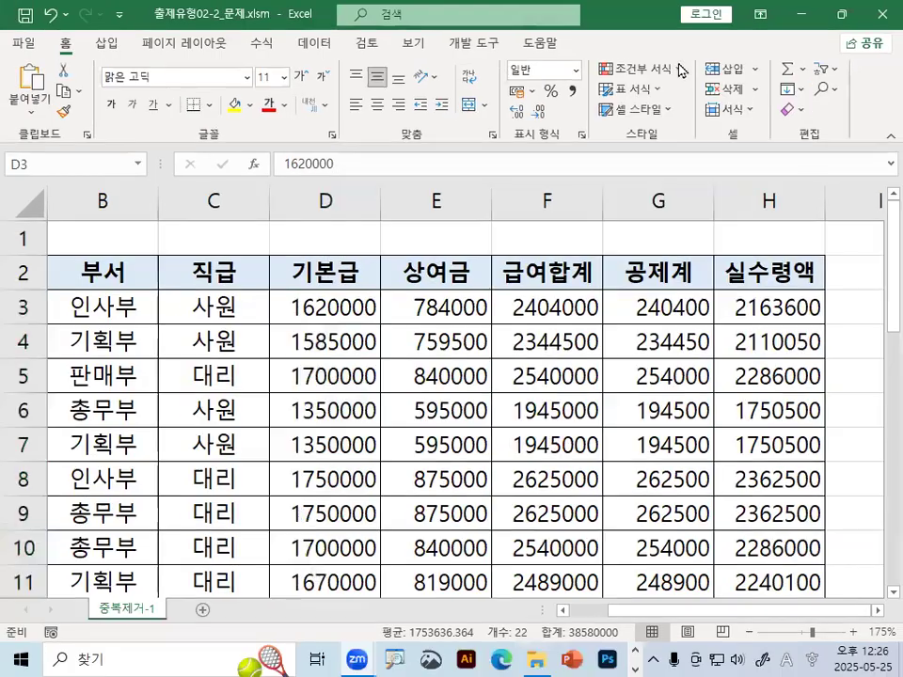
Start a duplicate-values highlighting rule for the selected 기본급 cells, and mark its 중복 and 적용할 서식 settings on the enlarged view
left_click(675, 99)
mouse_move(689, 111)
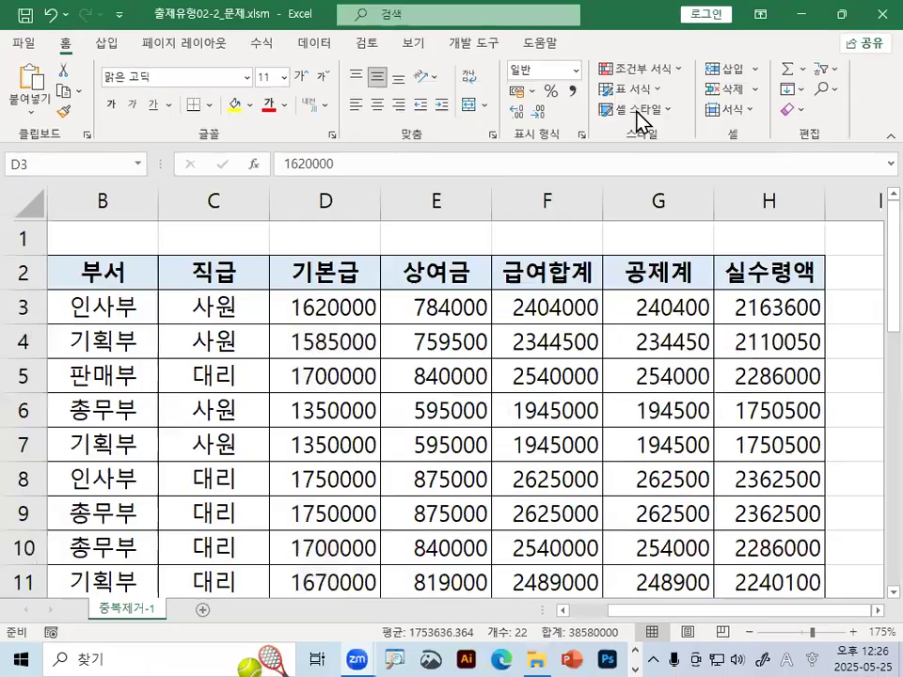
left_click(675, 73)
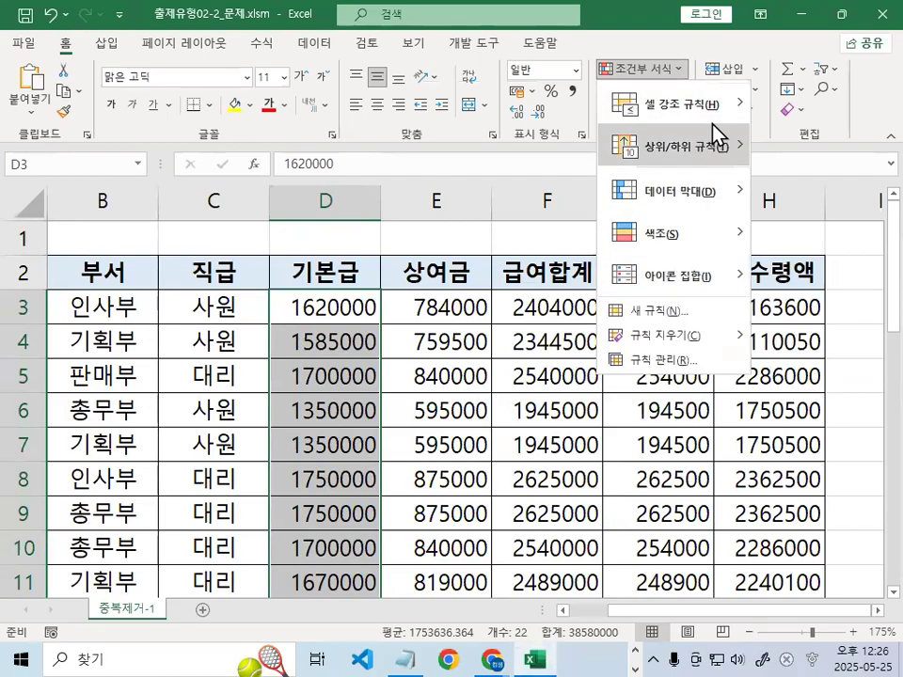
mouse_move(717, 113)
left_click(490, 361)
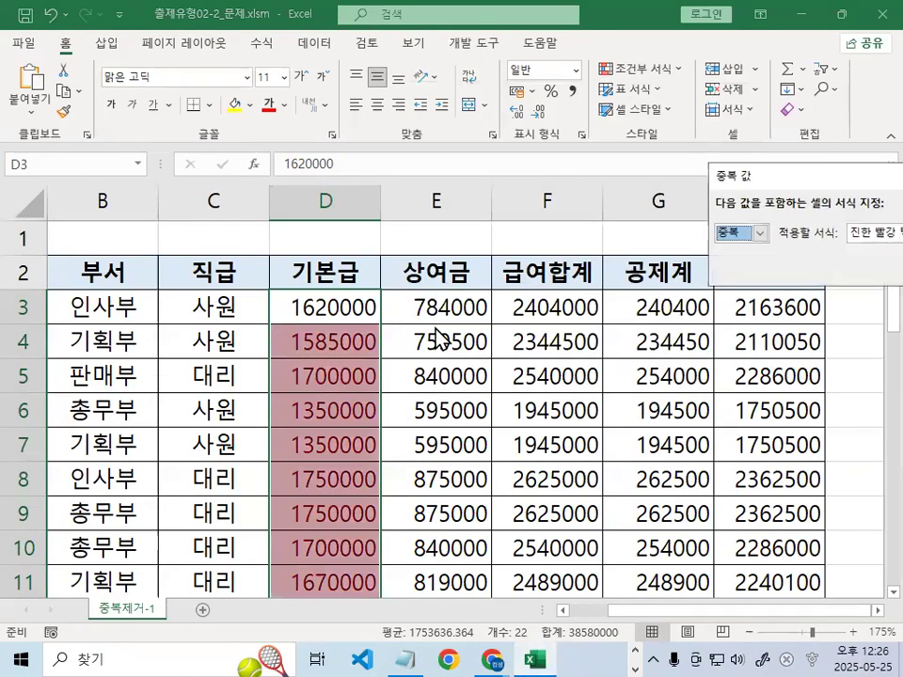
left_click_drag(790, 170, 383, 128)
mouse_move(297, 359)
left_mouse_down()
mouse_move(301, 395)
mouse_move(363, 317)
left_mouse_up()
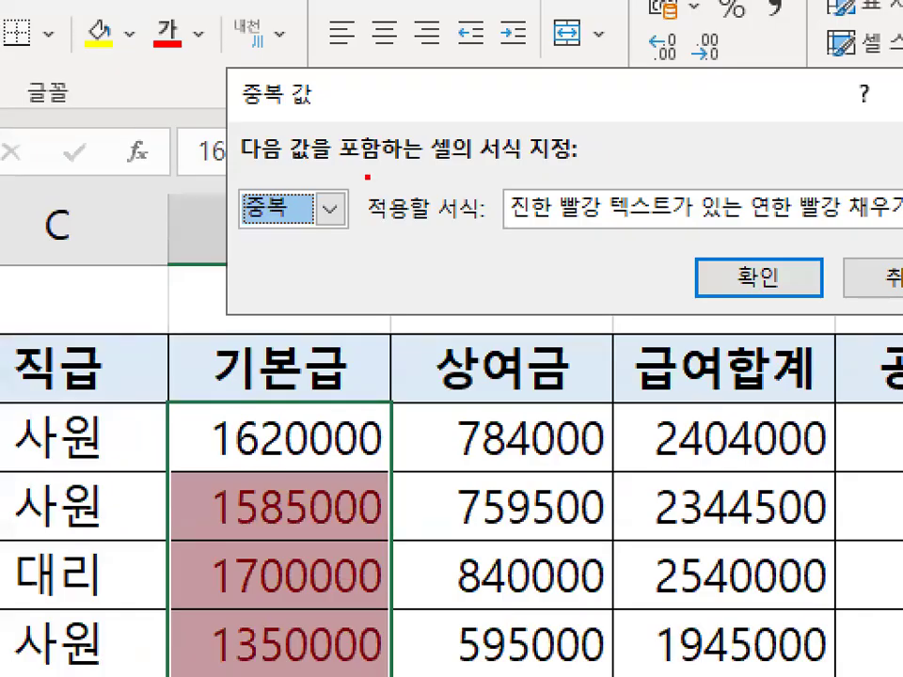
mouse_move(367, 181)
left_mouse_down()
mouse_move(305, 207)
mouse_move(363, 204)
left_mouse_up()
mouse_move(717, 208)
left_mouse_down()
mouse_move(773, 199)
mouse_move(564, 201)
mouse_move(719, 226)
left_mouse_up()
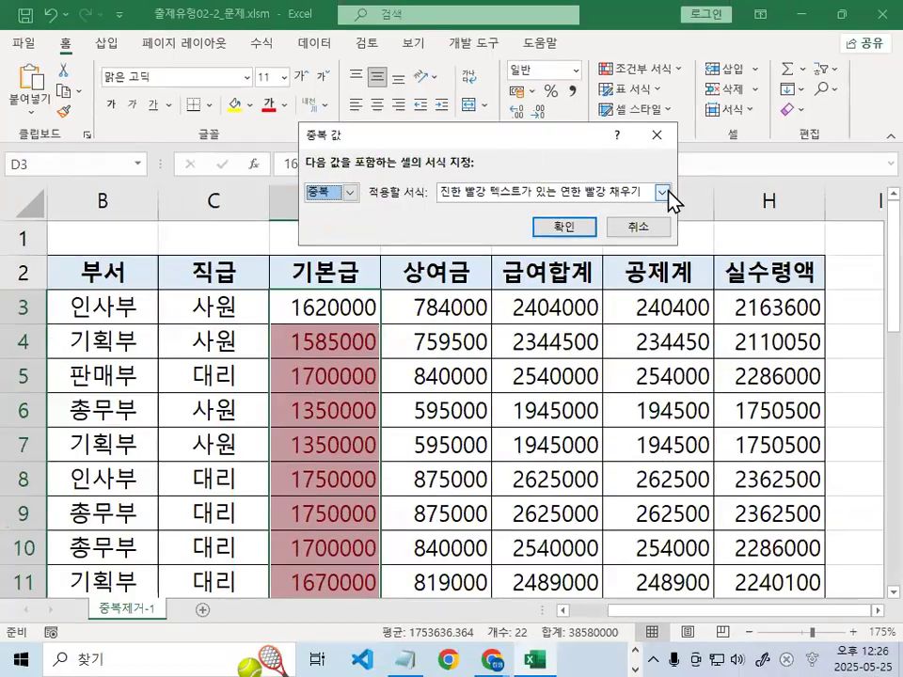
View the rule's available formats enlarged, bracket the presets, underline 사용자 지정 서식, and draw a cross over the list
left_click(664, 192)
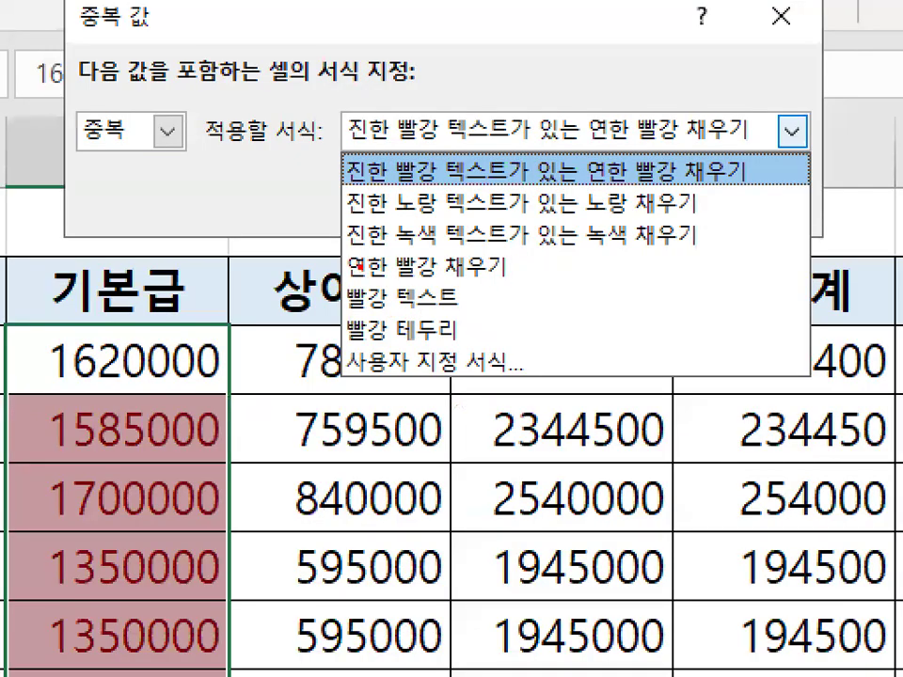
mouse_move(352, 160)
left_mouse_down()
mouse_move(337, 184)
mouse_move(335, 325)
mouse_move(348, 339)
left_mouse_up()
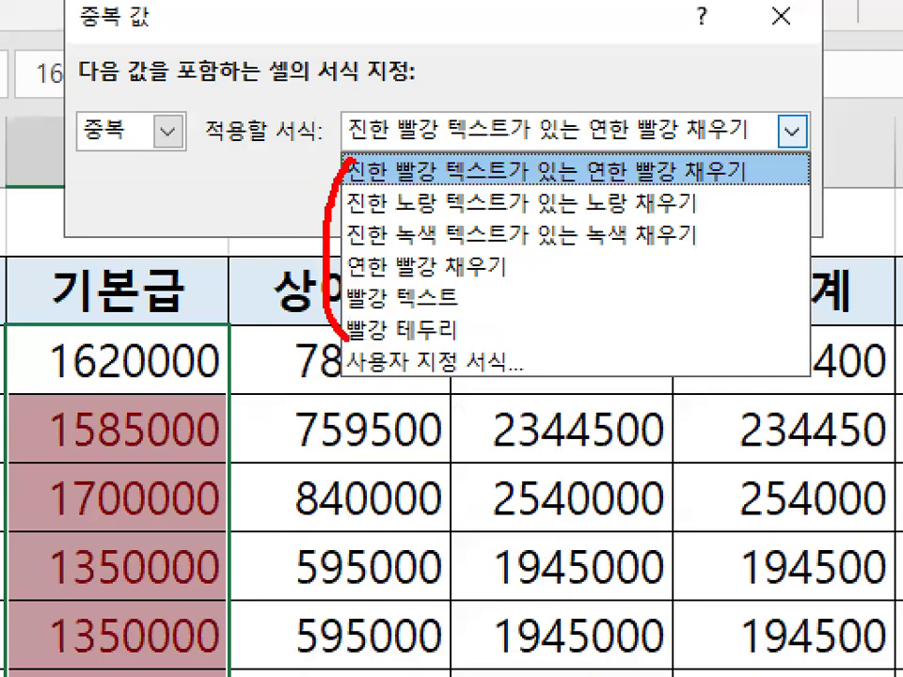
mouse_move(353, 381)
left_mouse_down()
mouse_move(514, 380)
mouse_move(517, 356)
mouse_move(470, 378)
mouse_move(518, 377)
left_mouse_up()
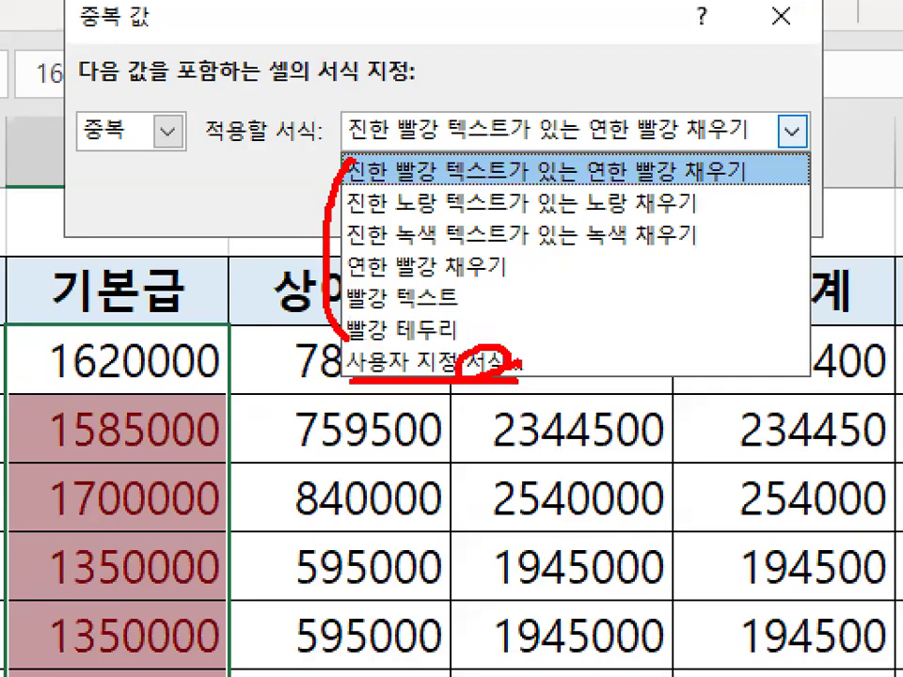
left_click_drag(587, 200, 615, 280)
left_click_drag(606, 193, 547, 266)
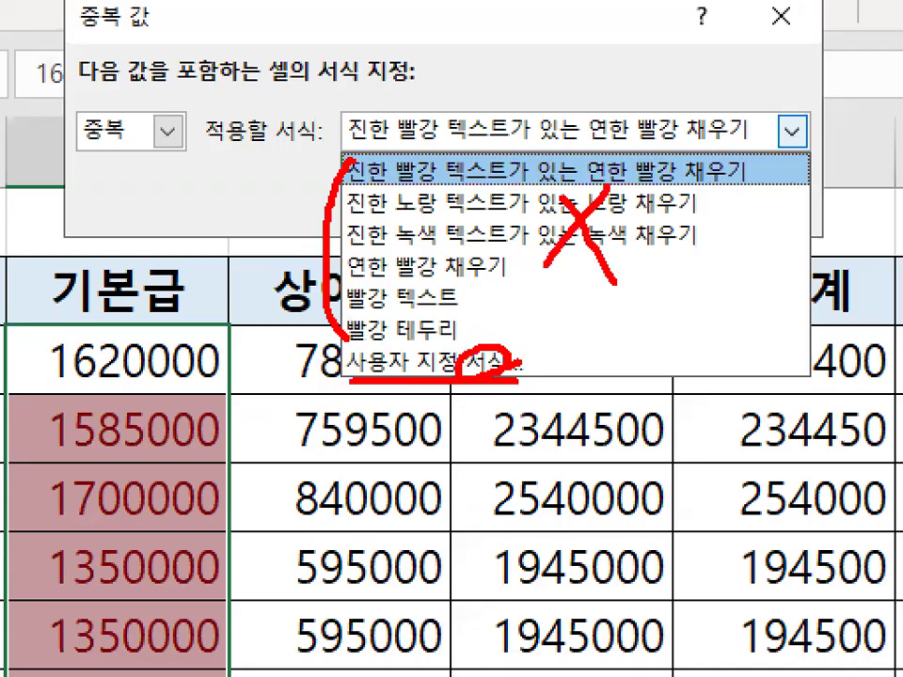
key("Escape")
Format the duplicate 기본급 values with 진한 녹색 텍스트가 있는 녹색 채우기, underline that choice on screen, and apply the rule
left_click(793, 132)
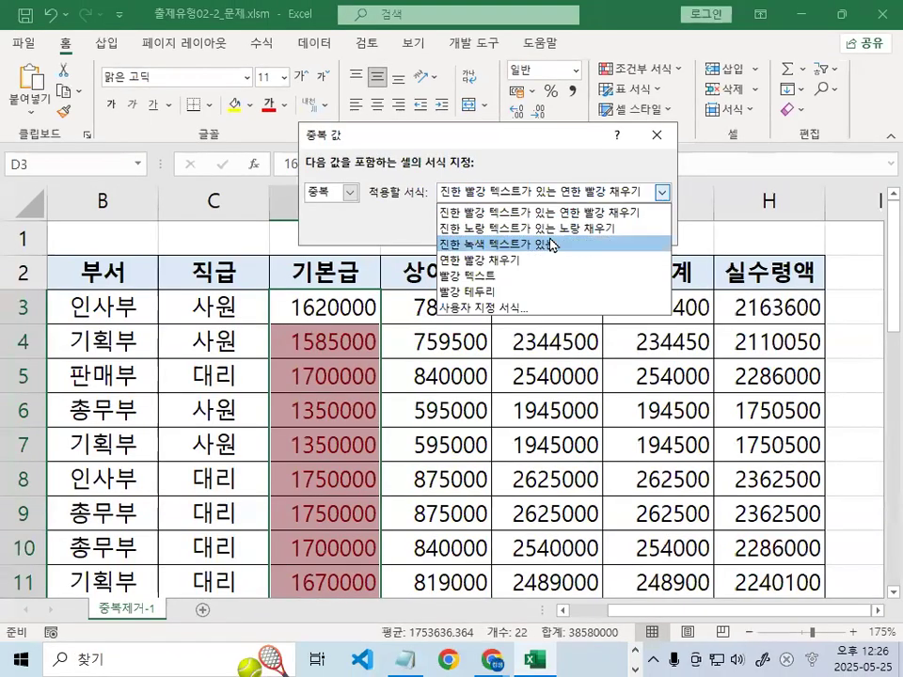
left_click(552, 245)
left_click_drag(441, 204, 530, 205)
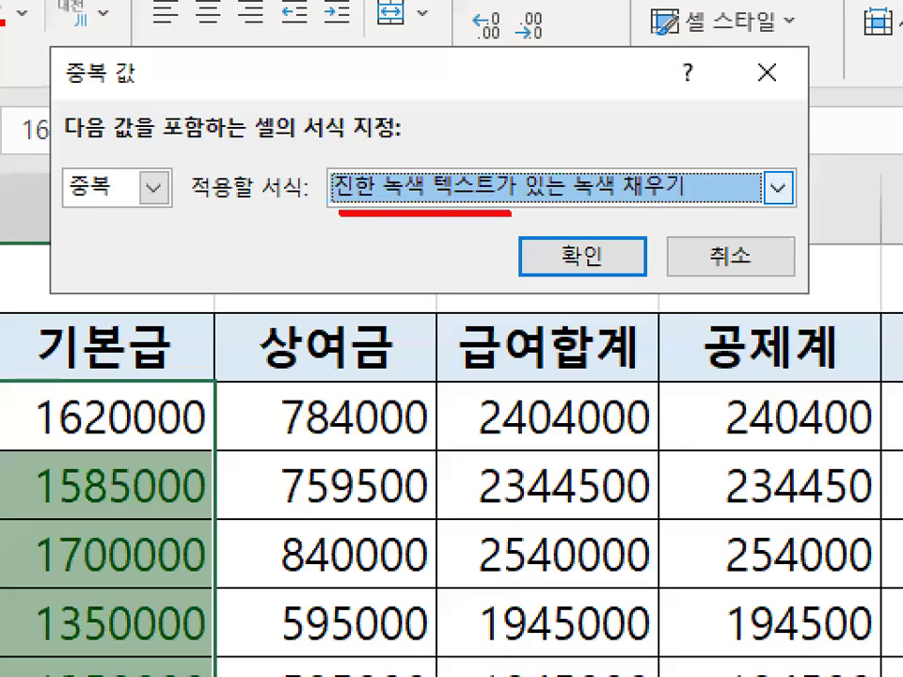
key("Escape")
left_click(583, 256)
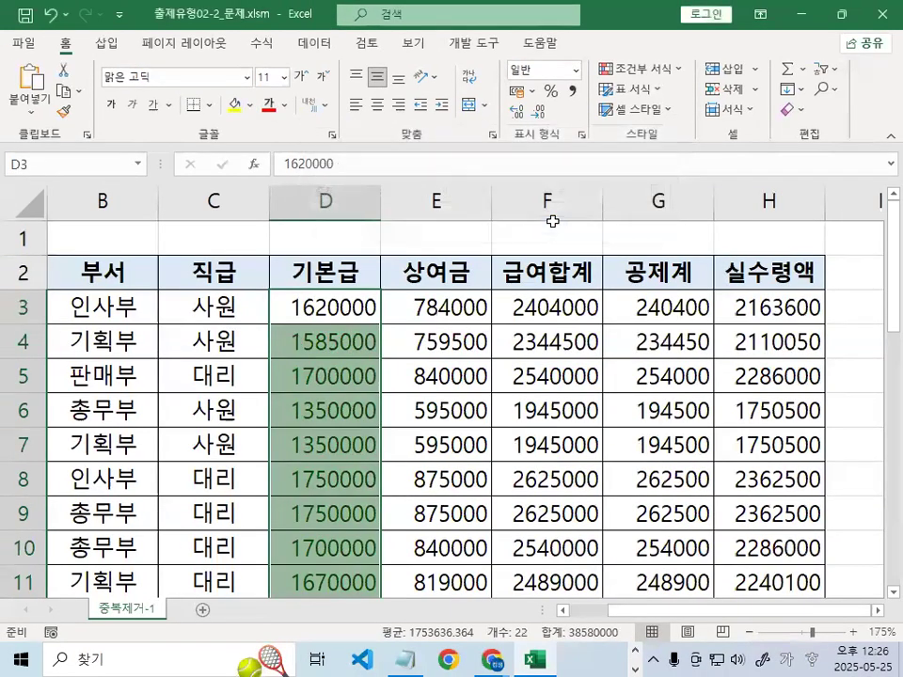
Examine which values in the 기본급 column are highlighted as duplicates, down to row 23
left_click(429, 374)
left_click(333, 339)
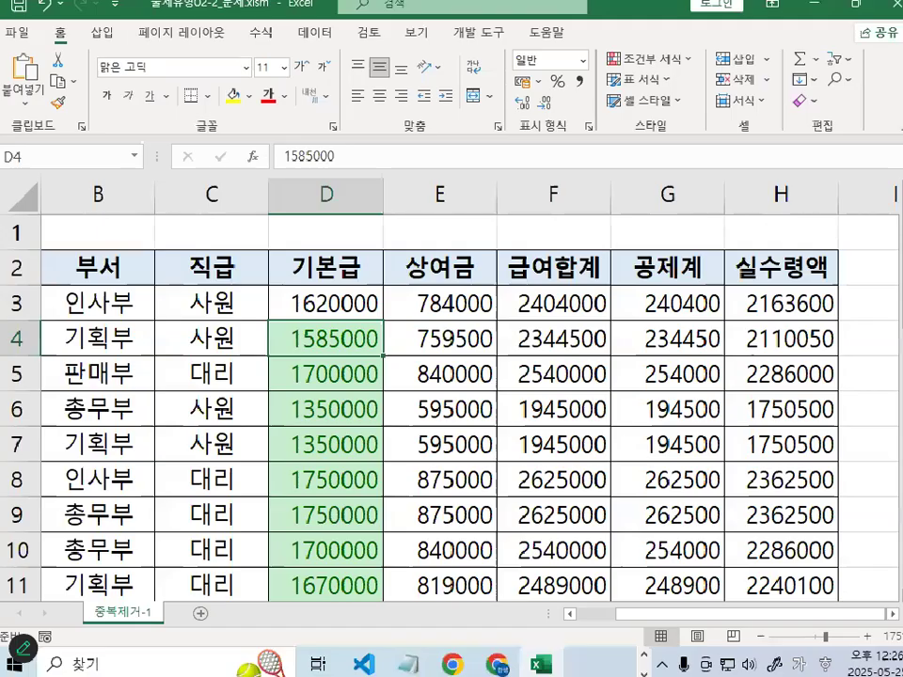
scroll(339, 470, "down", 3)
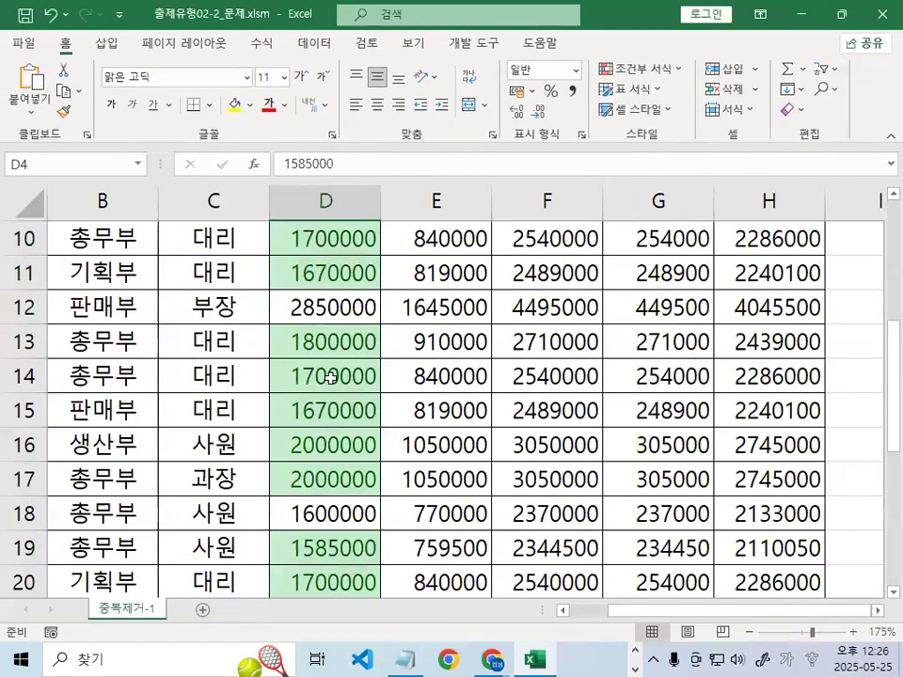
scroll(339, 470, "down", 1)
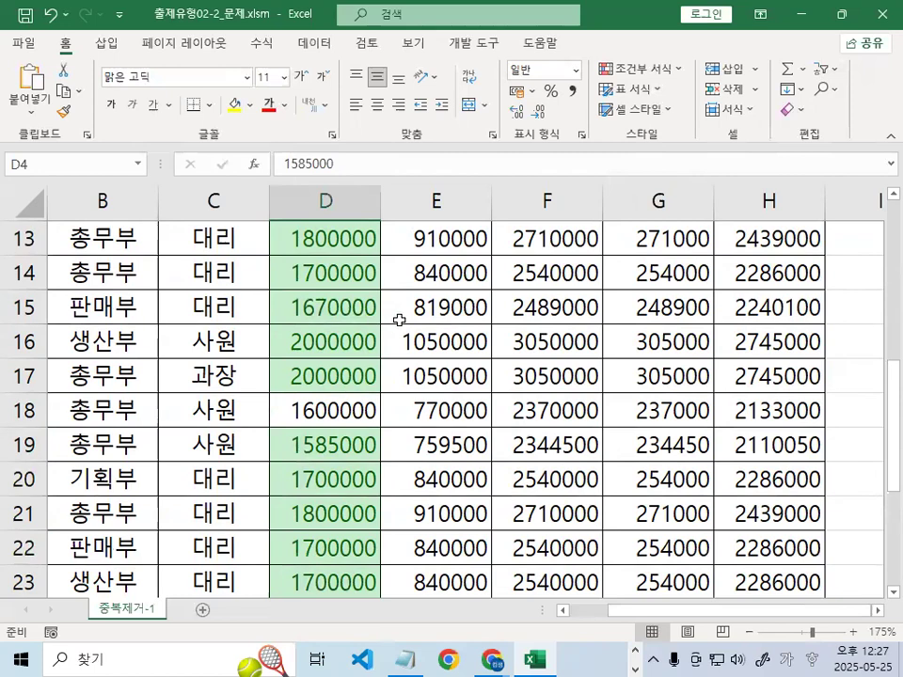
left_click(355, 308)
scroll(350, 301, "up", 4)
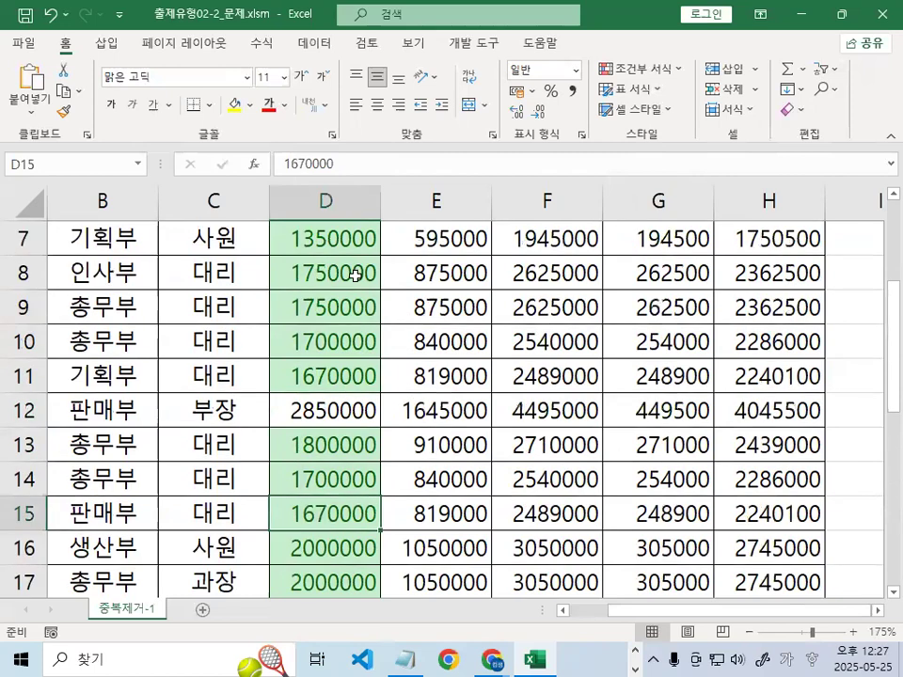
Select D3, circle the 필터 command on the enlarged view, and turn on filtering for the payroll table
left_click(350, 299)
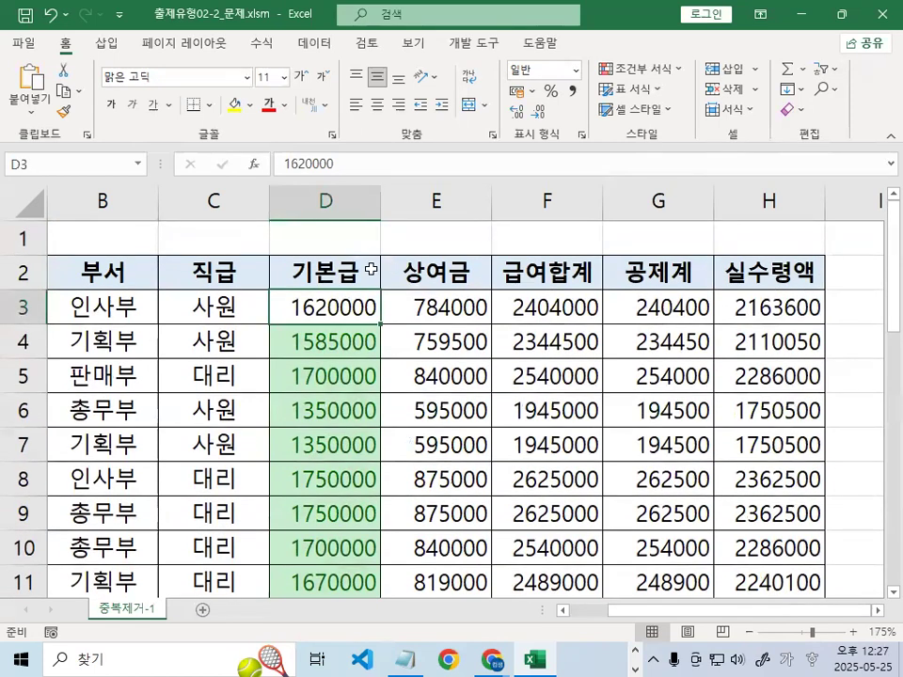
left_click(313, 47)
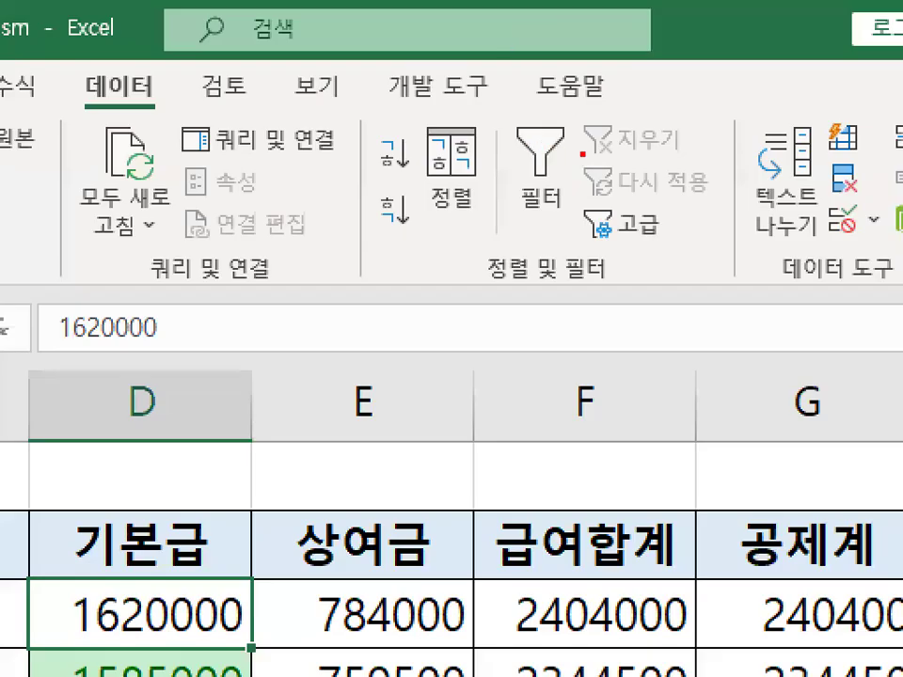
mouse_move(598, 181)
left_mouse_down()
mouse_move(522, 207)
mouse_move(596, 205)
left_mouse_up()
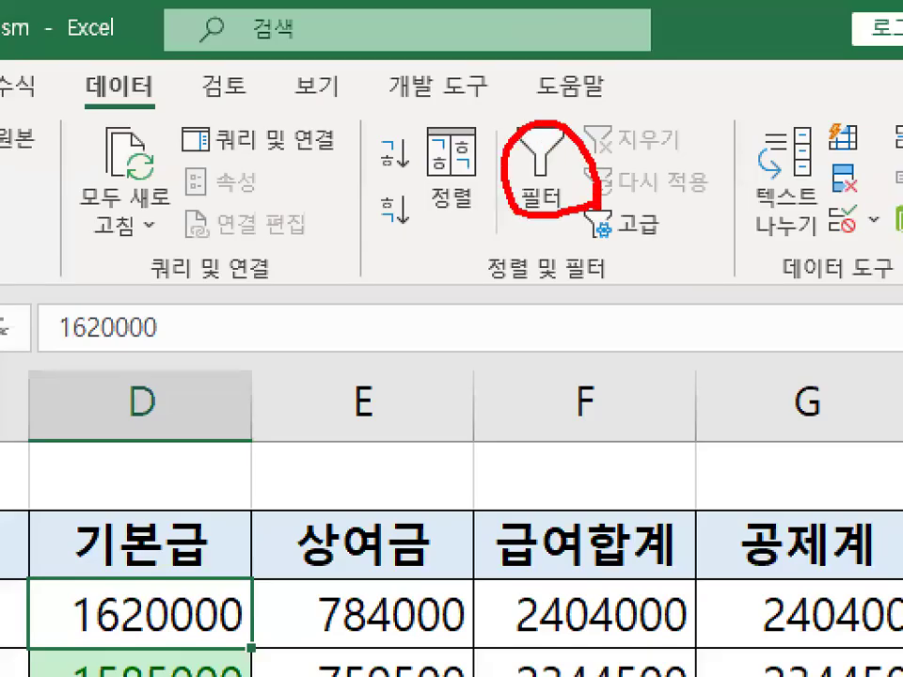
key("Escape")
left_click(524, 99)
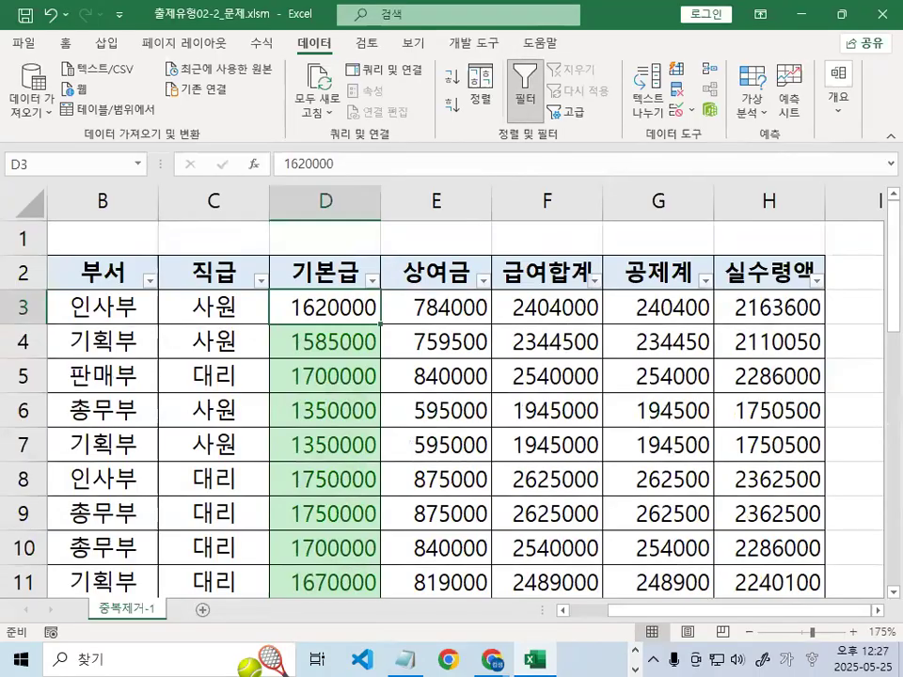
Circle the 기본급 filter arrow on screen, view the column's filter options, and underline 색 기준 필터
mouse_move(425, 269)
left_mouse_down()
mouse_move(397, 284)
mouse_move(419, 262)
left_mouse_up()
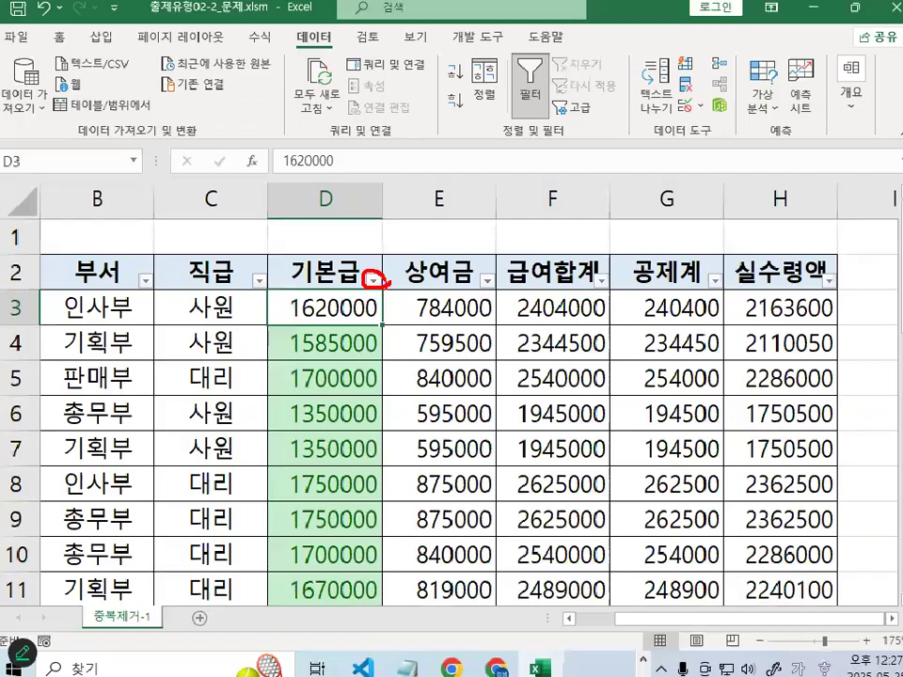
key("Escape")
left_click(373, 281)
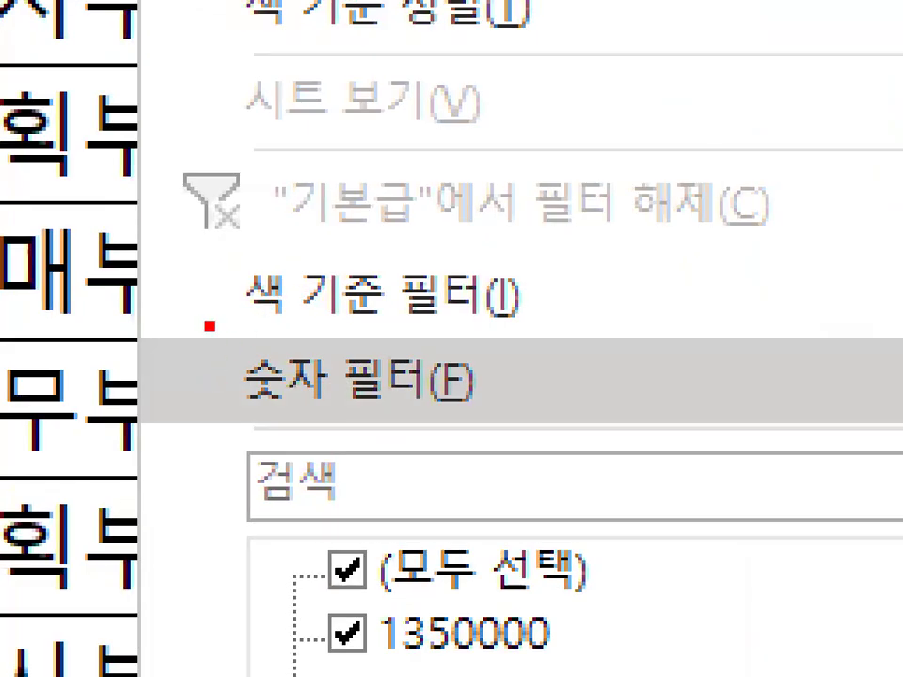
left_click_drag(169, 364, 339, 365)
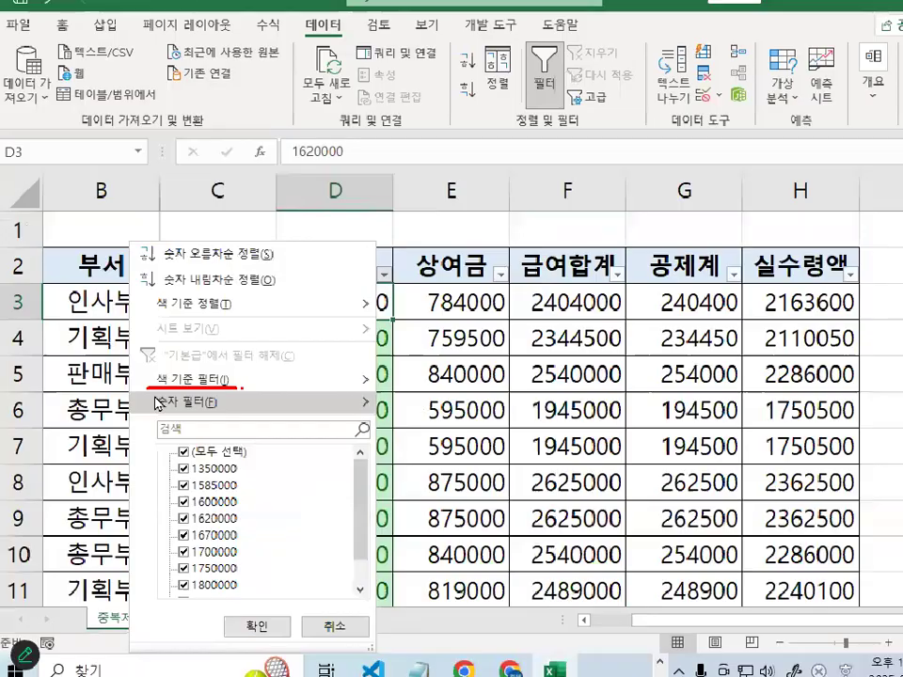
left_click(369, 279)
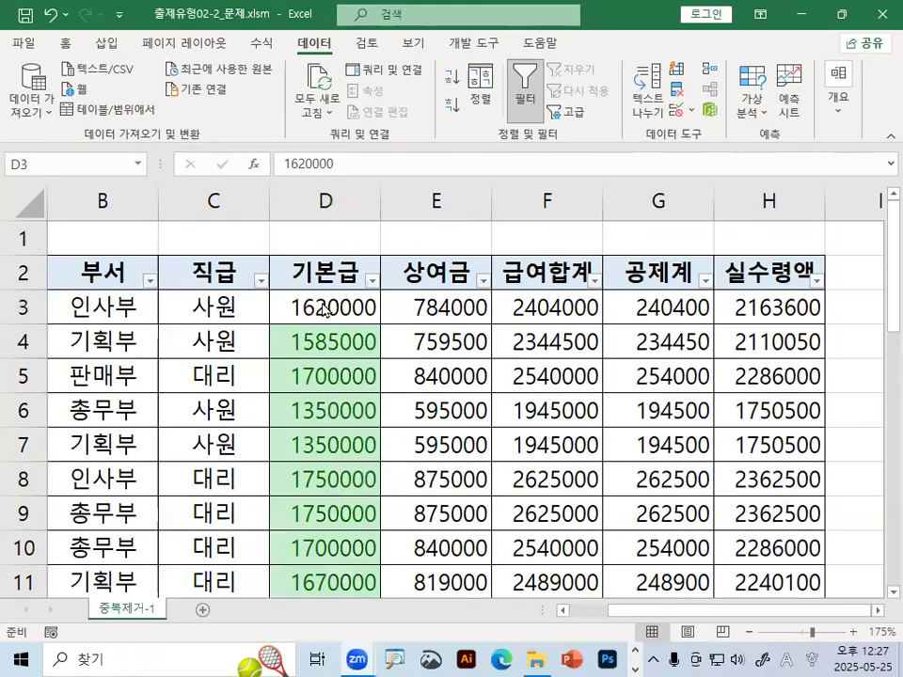
View the colour filter choices for 기본급, and mark the light green swatch under 셀 색 기준 필터
left_click(369, 279)
mouse_move(247, 395)
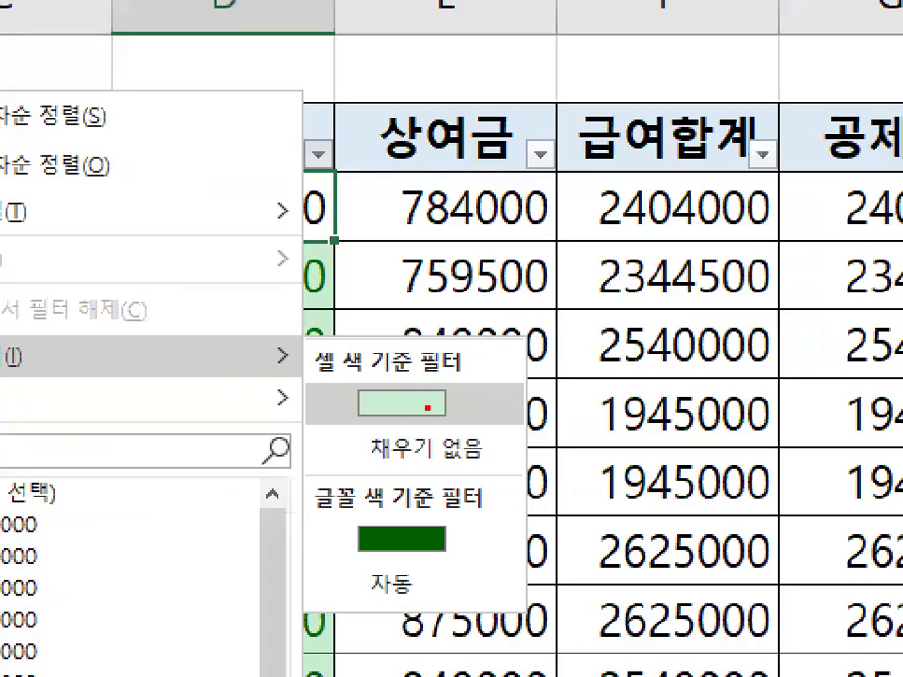
mouse_move(445, 405)
left_mouse_down()
mouse_move(432, 410)
mouse_move(404, 359)
mouse_move(499, 415)
left_mouse_up()
mouse_move(415, 358)
left_mouse_down()
mouse_move(417, 367)
mouse_move(473, 288)
left_mouse_up()
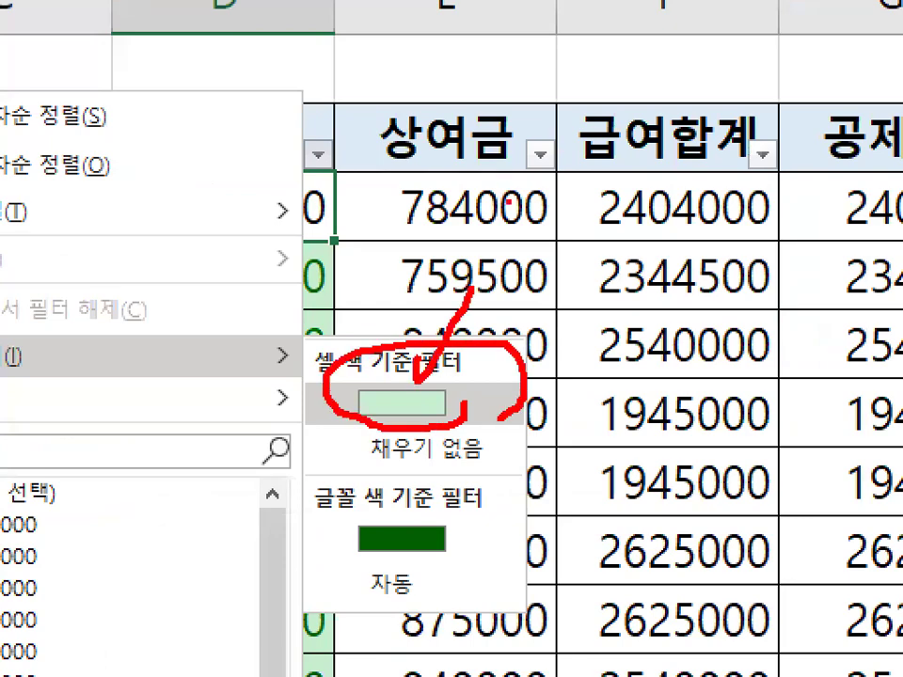
key("Escape")
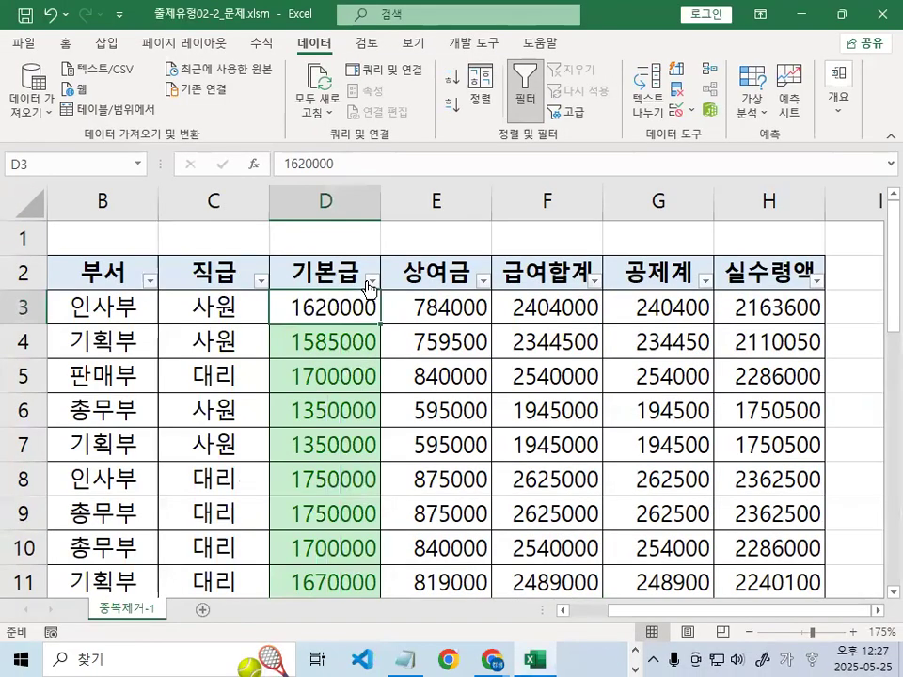
Filter the 기본급 column by the light green cell colour, and review the filtered rows down to the table's end
left_click(372, 282)
mouse_move(334, 386)
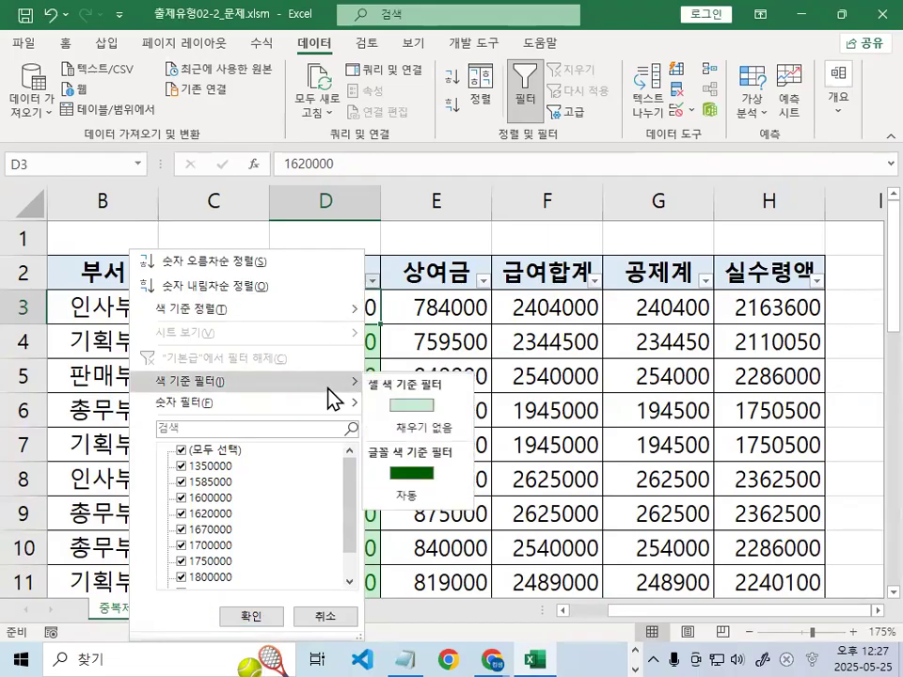
left_click(426, 410)
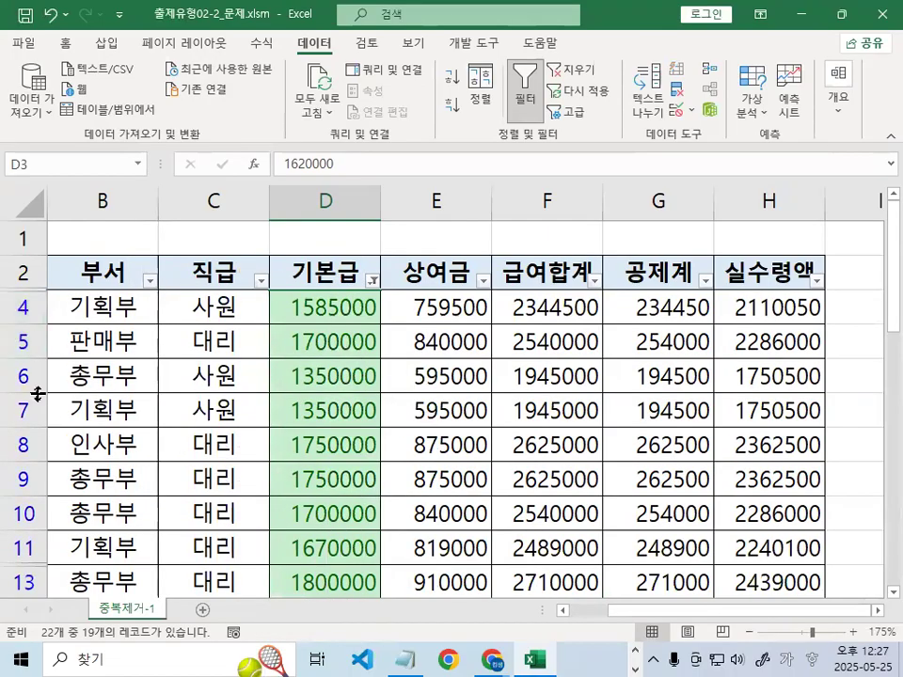
scroll(52, 423, "down", 5)
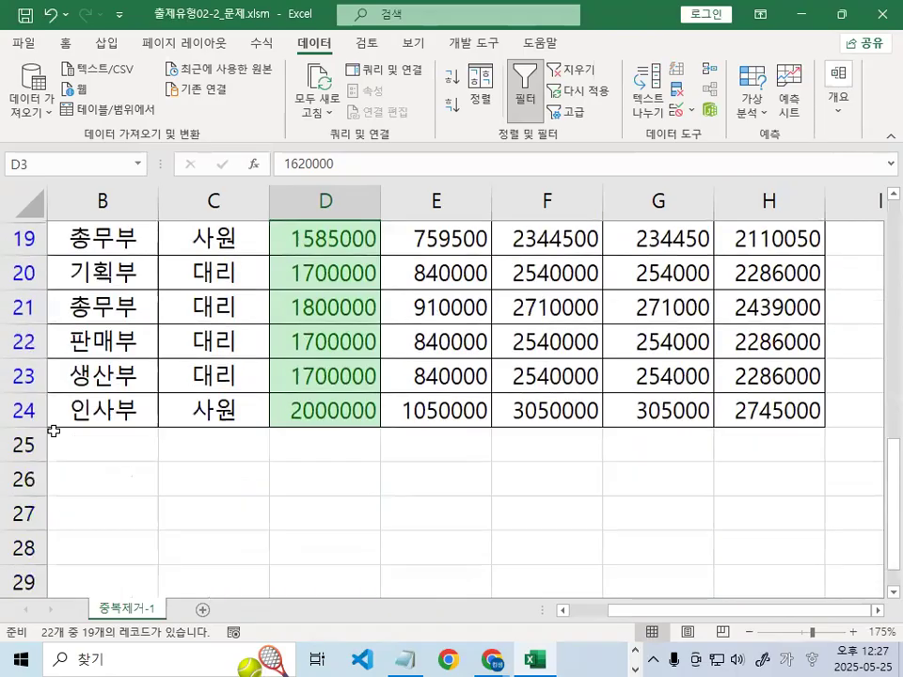
key("ctrl+1")
left_click(422, 281)
mouse_move(690, 252)
left_mouse_down()
mouse_move(99, 516)
mouse_move(554, 231)
left_mouse_up()
key("Escape")
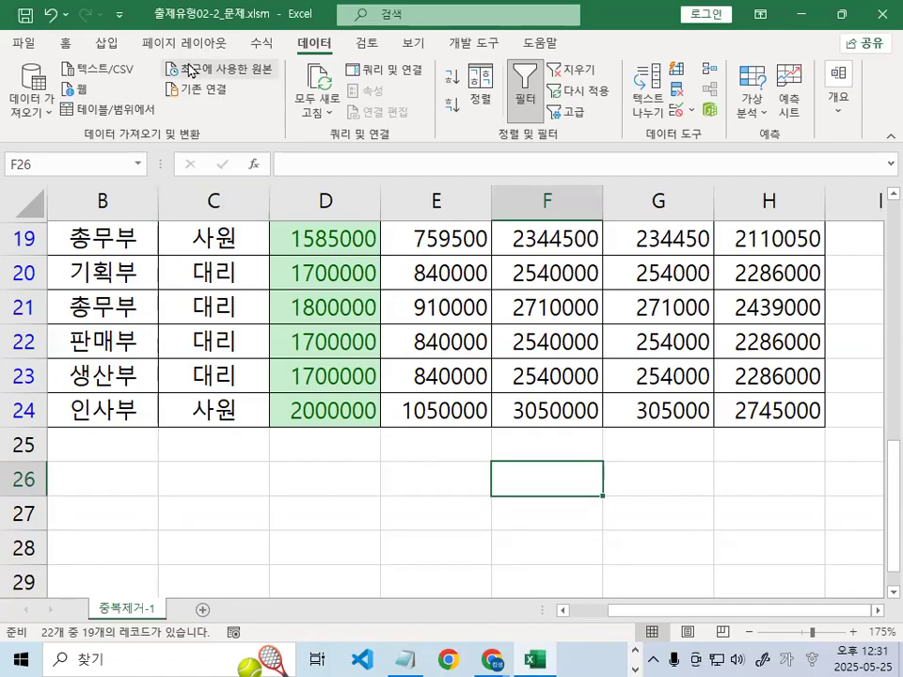
Close the payroll workbook 출제유형02-2_문제.xlsm
left_click(21, 39)
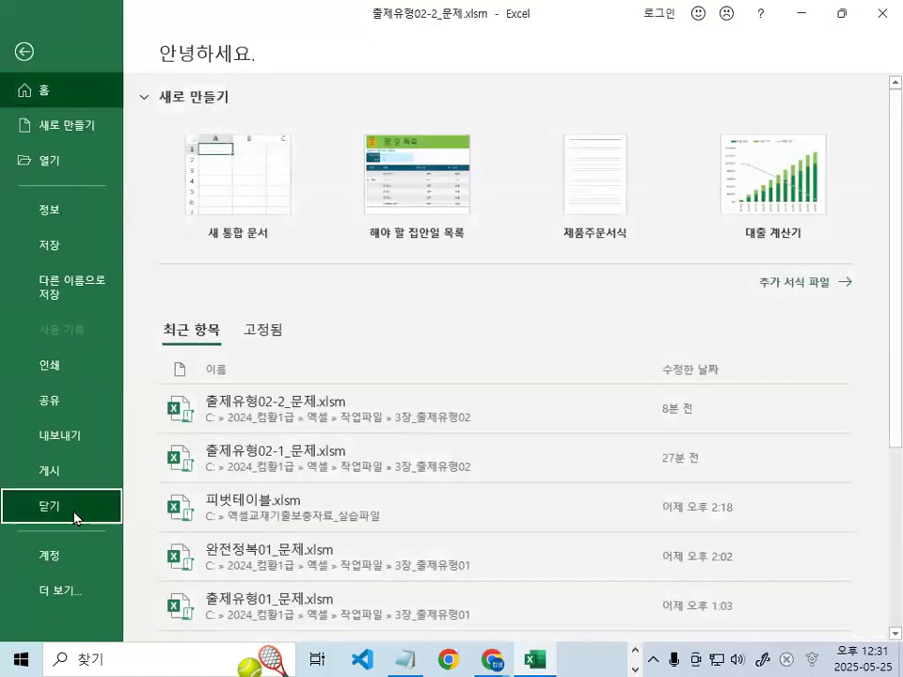
left_click(47, 507)
left_click(475, 356)
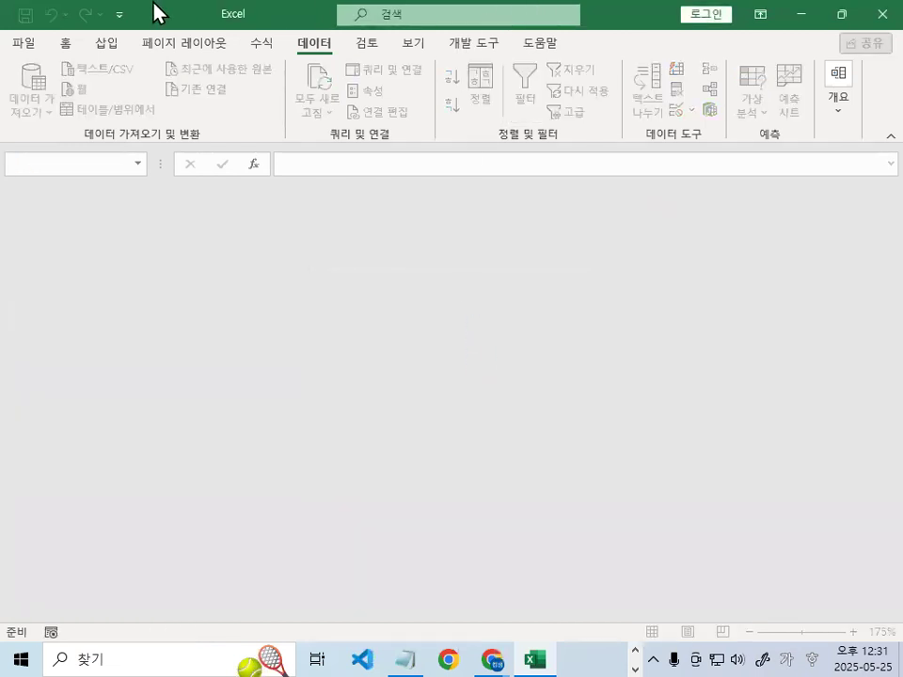
Open the workbook 완전정복01_문제.xlsm from the 3장_출제유형02 folder, and bring its student score table into view
left_click(23, 42)
left_click(56, 160)
left_click(270, 302)
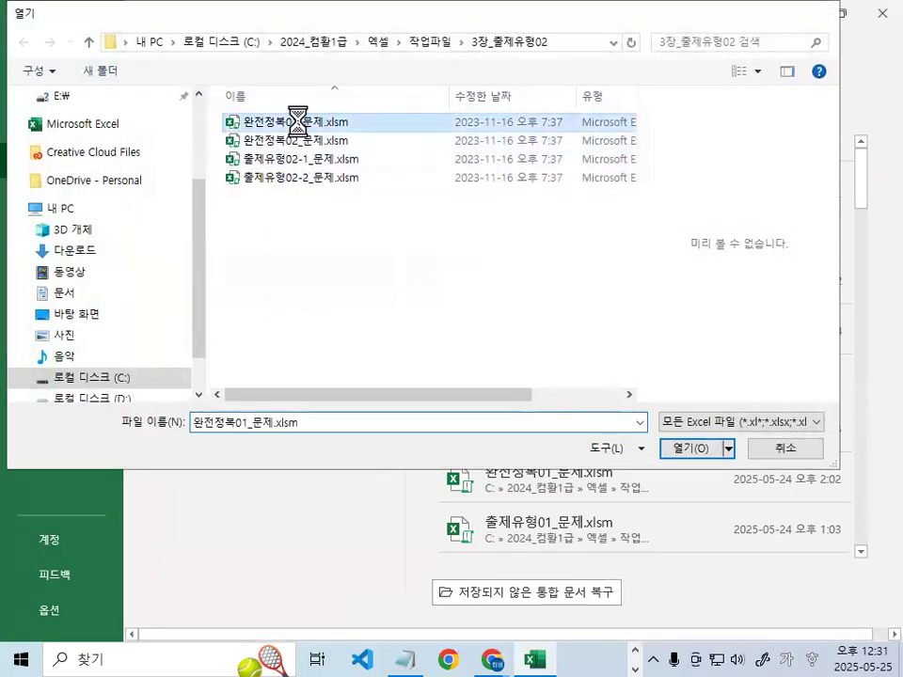
double_click(297, 122)
left_click(607, 307)
scroll(473, 349, "up", 3)
scroll(473, 349, "up", 1)
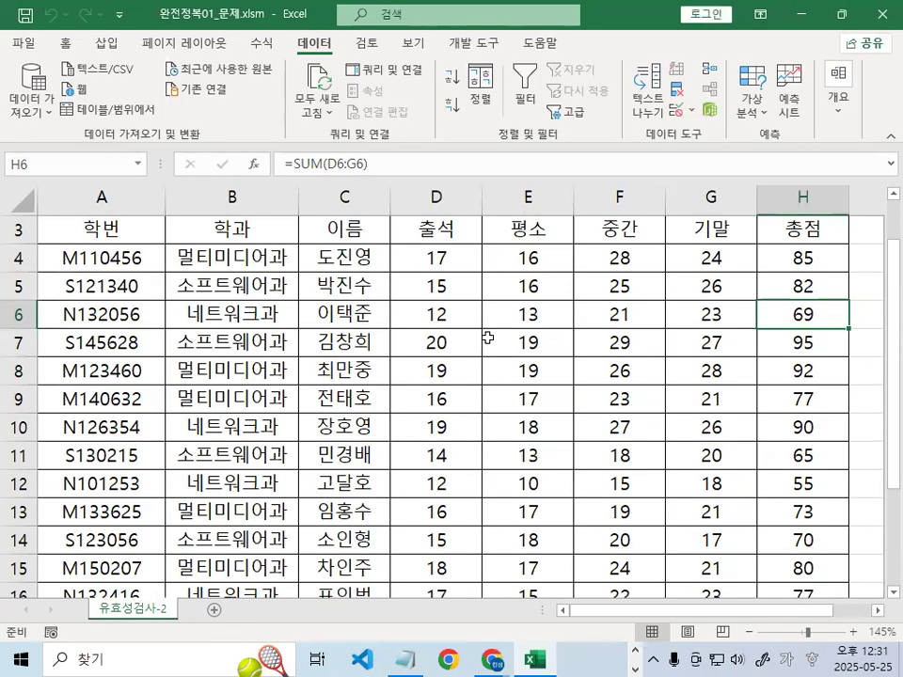
Select all students' 중간 and 기말 scores, cells F4:G16, in the score table
left_click(490, 325)
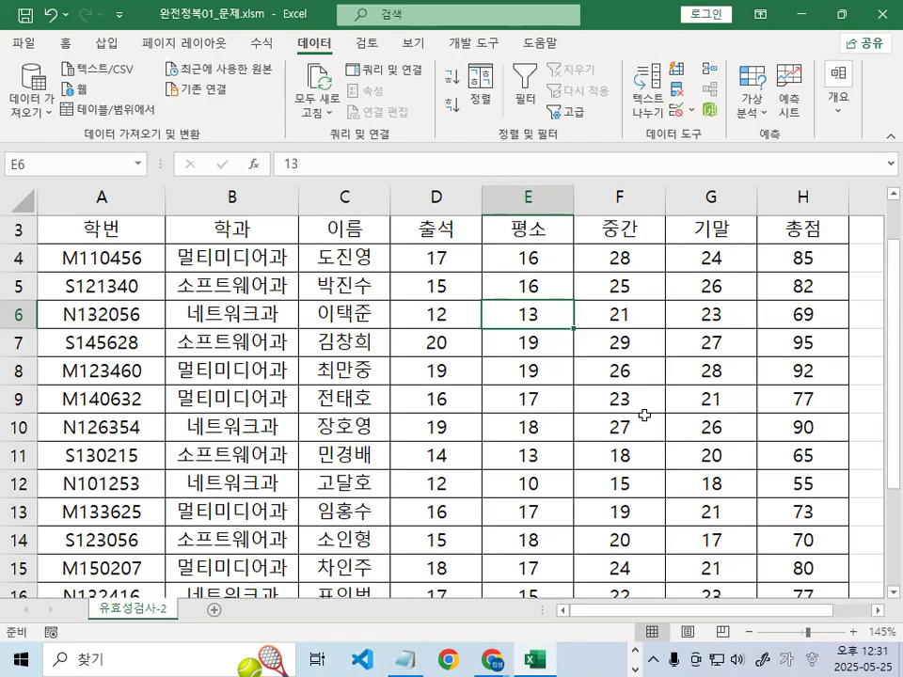
scroll(637, 412, "up", 1)
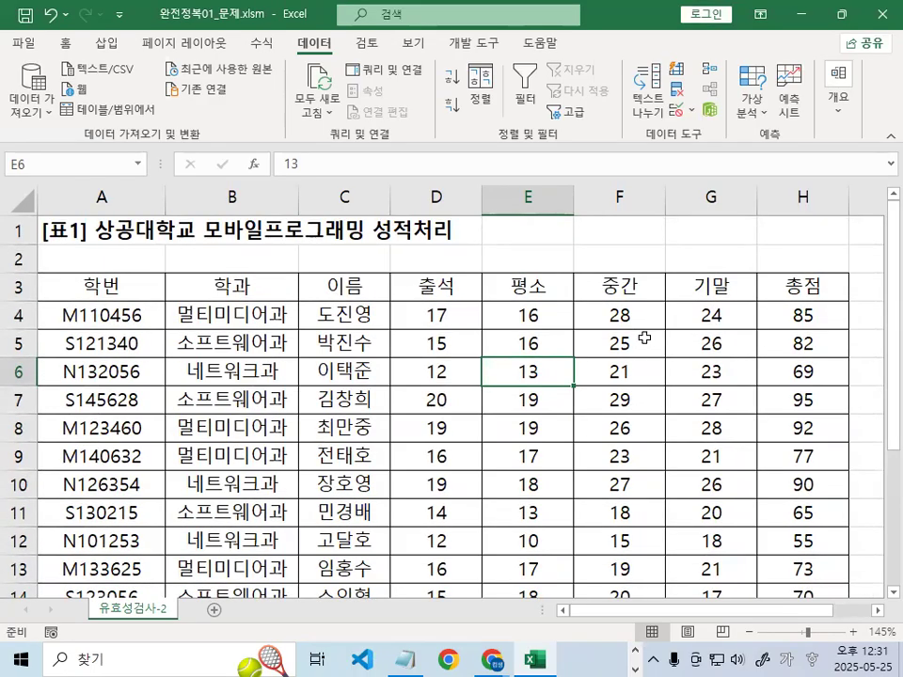
left_click(622, 313)
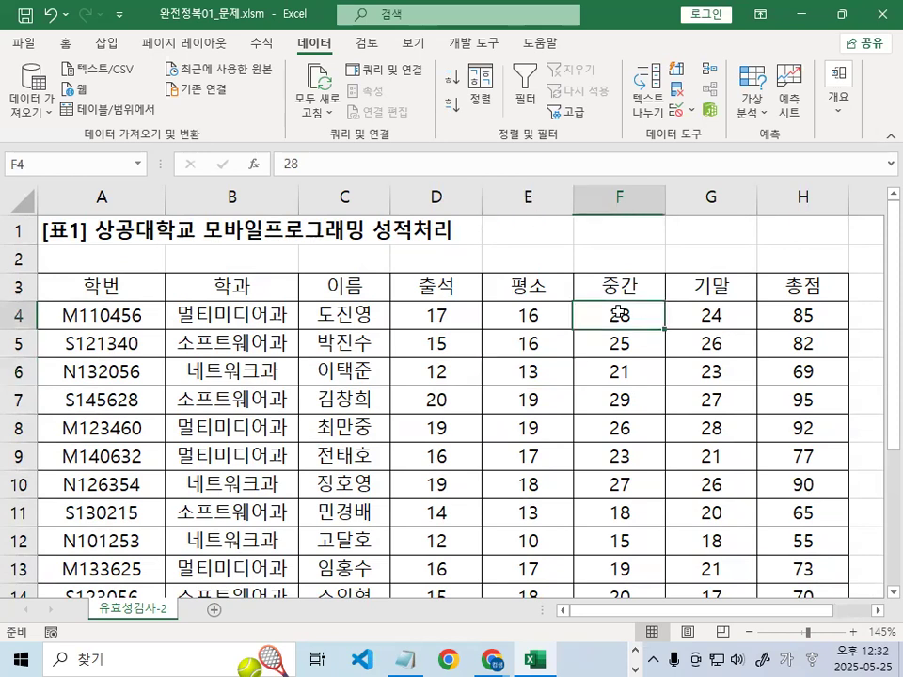
left_click_drag(620, 313, 691, 313)
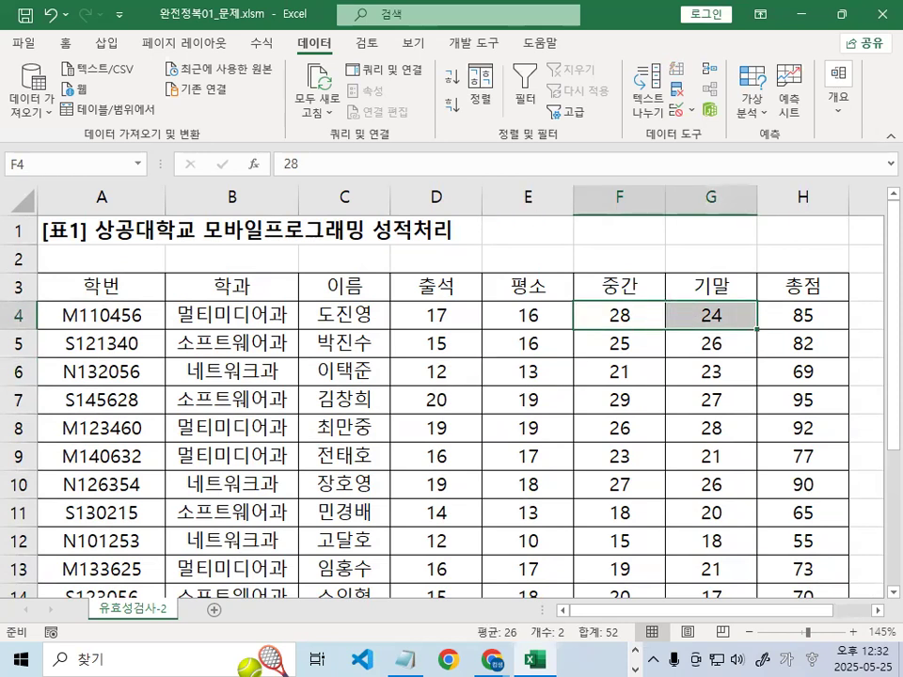
key("ctrl+shift+Down")
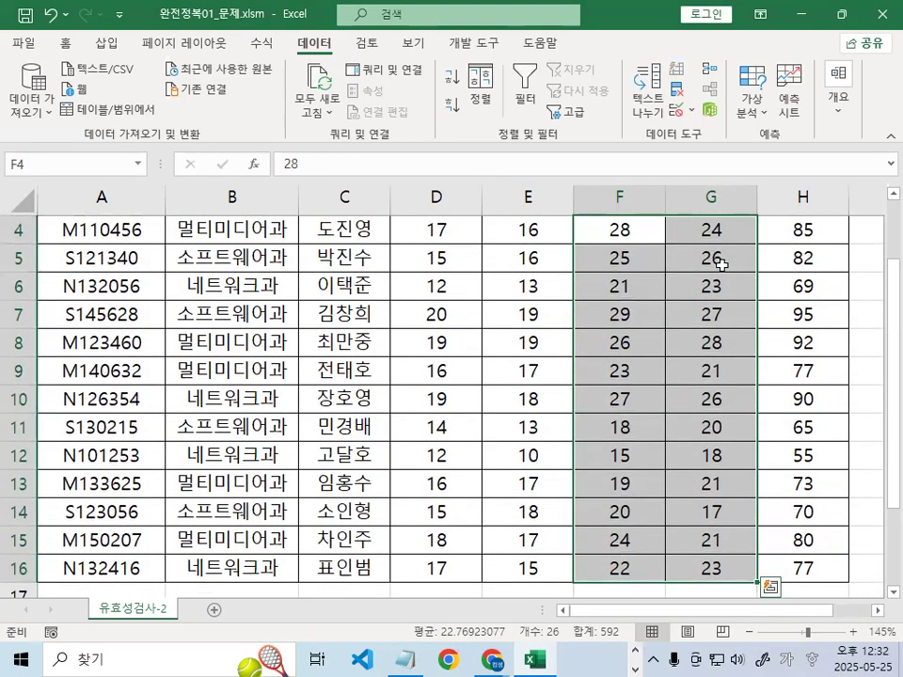
scroll(734, 326, "up", 1)
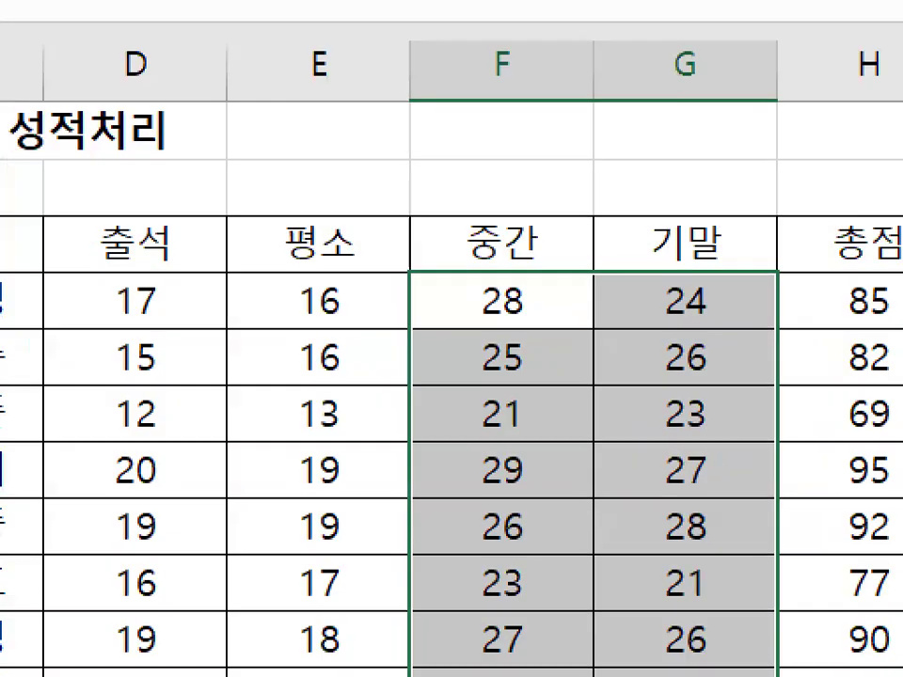
left_click_drag(663, 514, 751, 427)
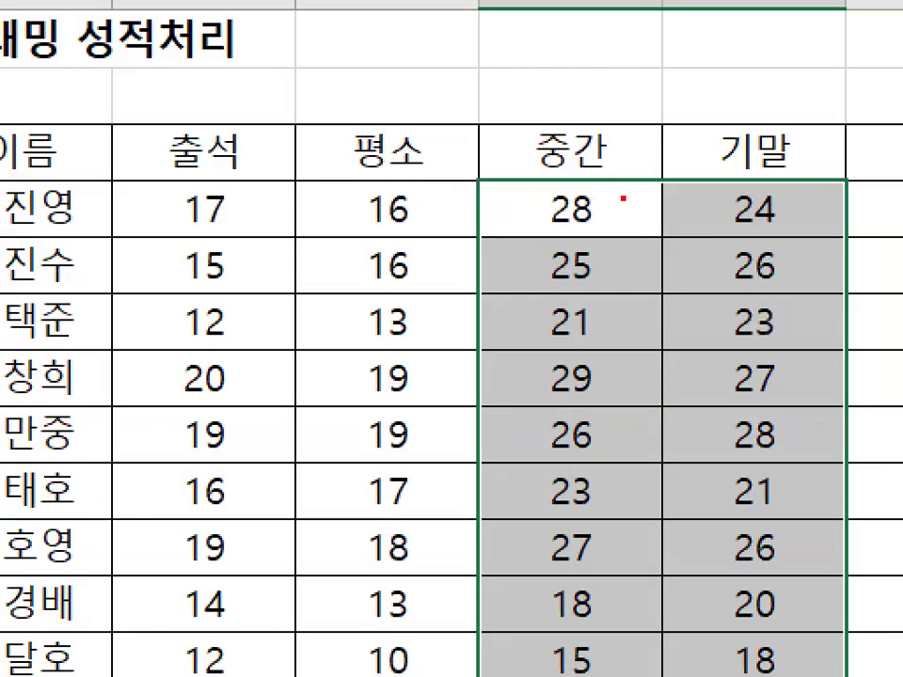
mouse_move(623, 199)
left_mouse_down()
mouse_move(542, 207)
mouse_move(621, 218)
left_mouse_up()
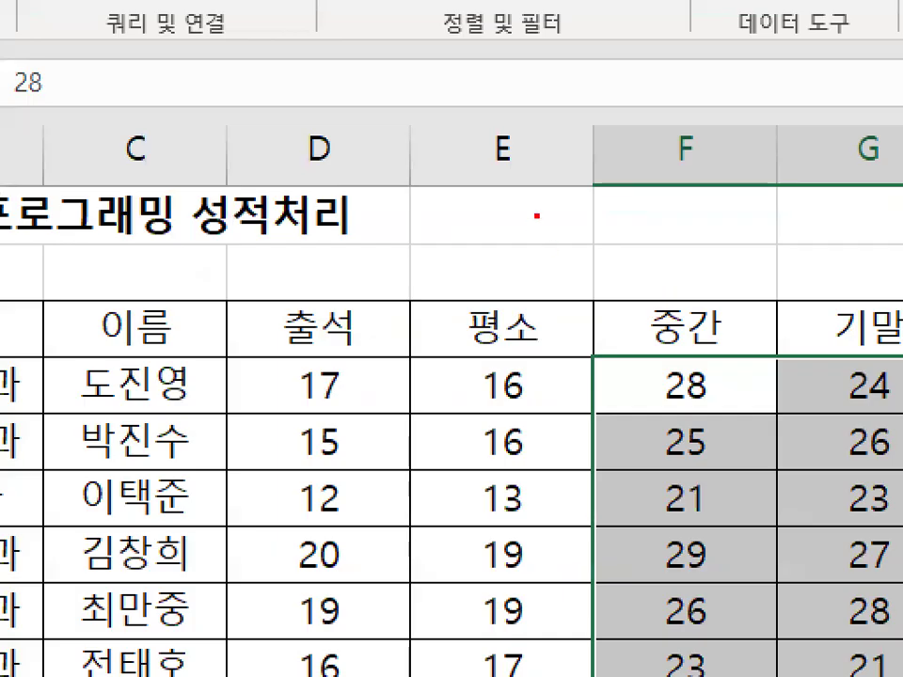
mouse_move(548, 228)
left_mouse_down()
mouse_move(572, 235)
mouse_move(549, 253)
left_mouse_up()
mouse_move(642, 199)
left_mouse_down()
mouse_move(613, 222)
mouse_move(660, 256)
mouse_move(664, 201)
left_mouse_up()
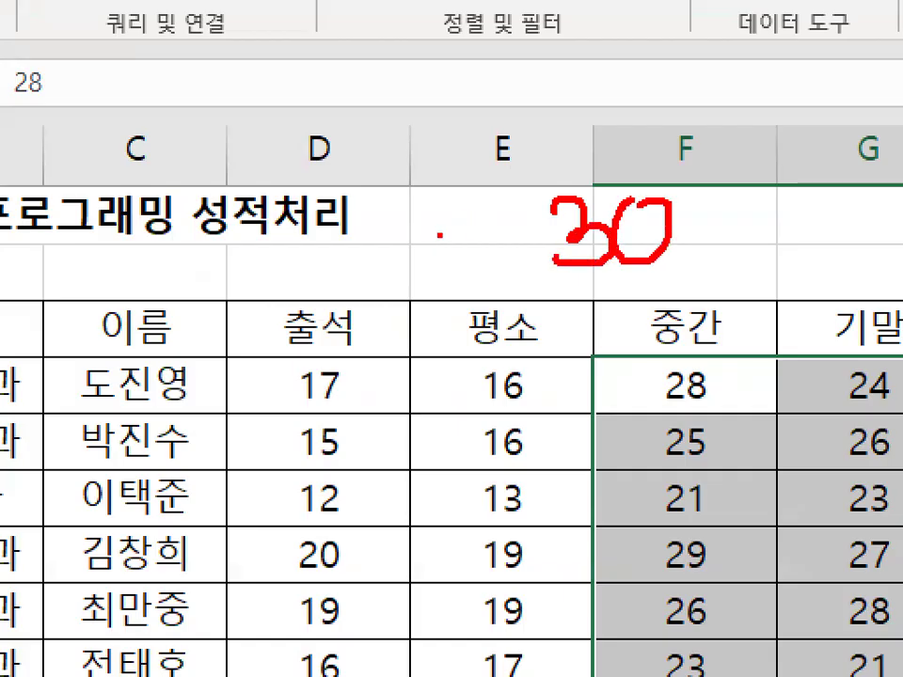
left_click_drag(440, 235, 536, 246)
left_click_drag(336, 190, 345, 226)
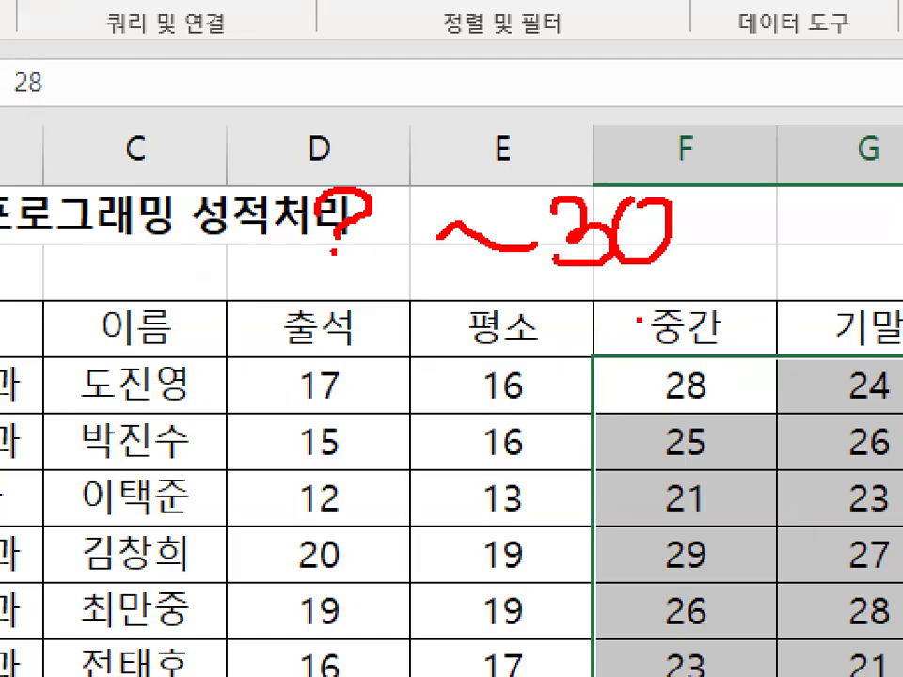
key("Escape")
mouse_move(538, 181)
left_mouse_down()
mouse_move(497, 216)
mouse_move(522, 246)
left_mouse_up()
left_click_drag(603, 198, 562, 198)
mouse_move(617, 193)
left_mouse_down()
mouse_move(620, 237)
mouse_move(680, 207)
mouse_move(636, 207)
left_mouse_up()
left_click_drag(503, 249, 592, 250)
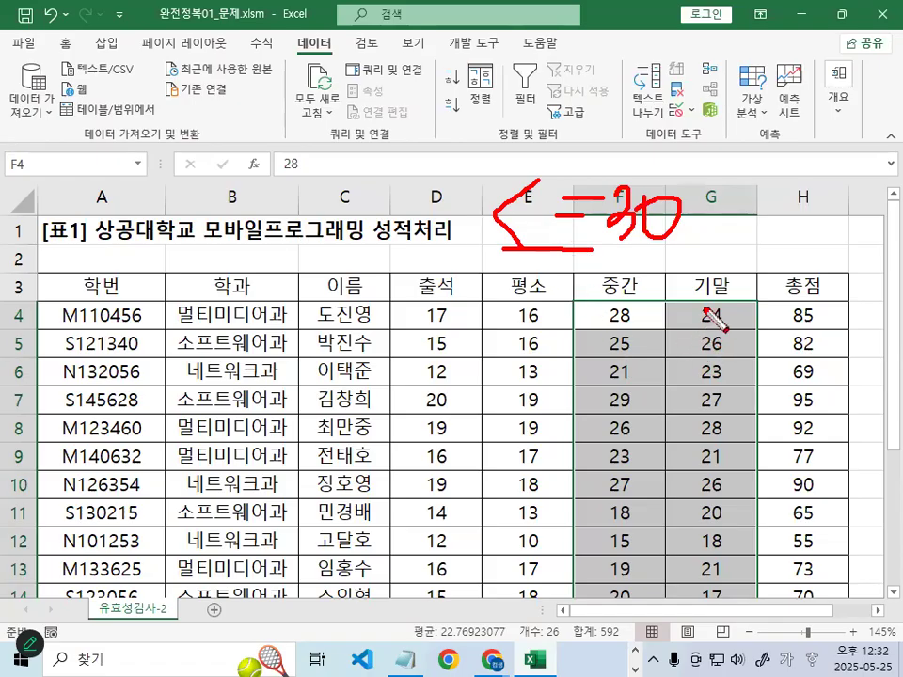
mouse_move(745, 292)
left_mouse_down()
mouse_move(725, 299)
mouse_move(599, 278)
mouse_move(758, 311)
mouse_move(738, 284)
left_mouse_up()
mouse_move(600, 355)
left_mouse_down()
mouse_move(591, 400)
mouse_move(602, 341)
left_mouse_up()
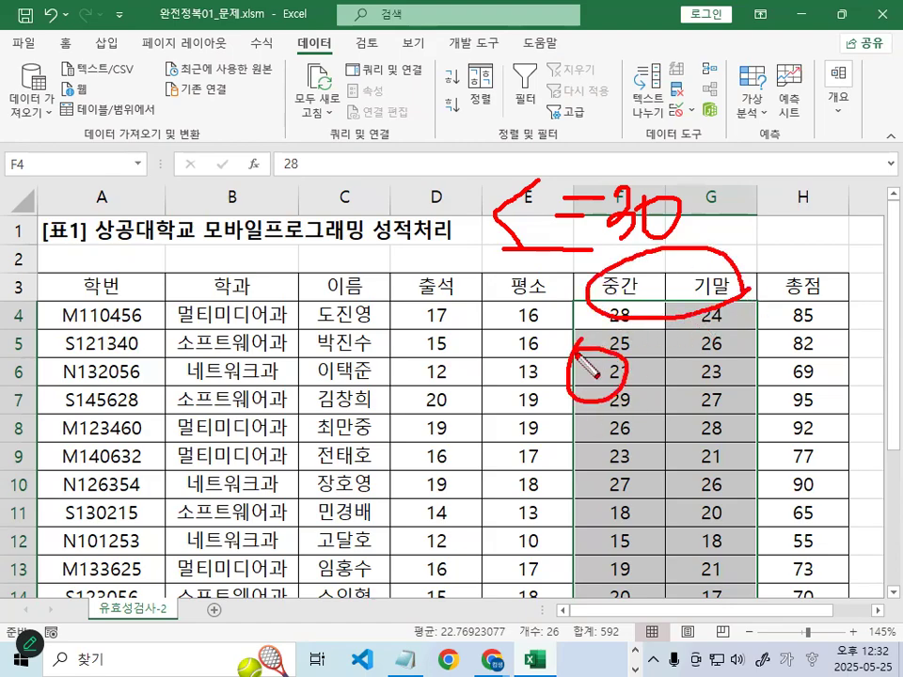
mouse_move(310, 281)
left_mouse_down()
mouse_move(350, 316)
mouse_move(322, 292)
left_mouse_up()
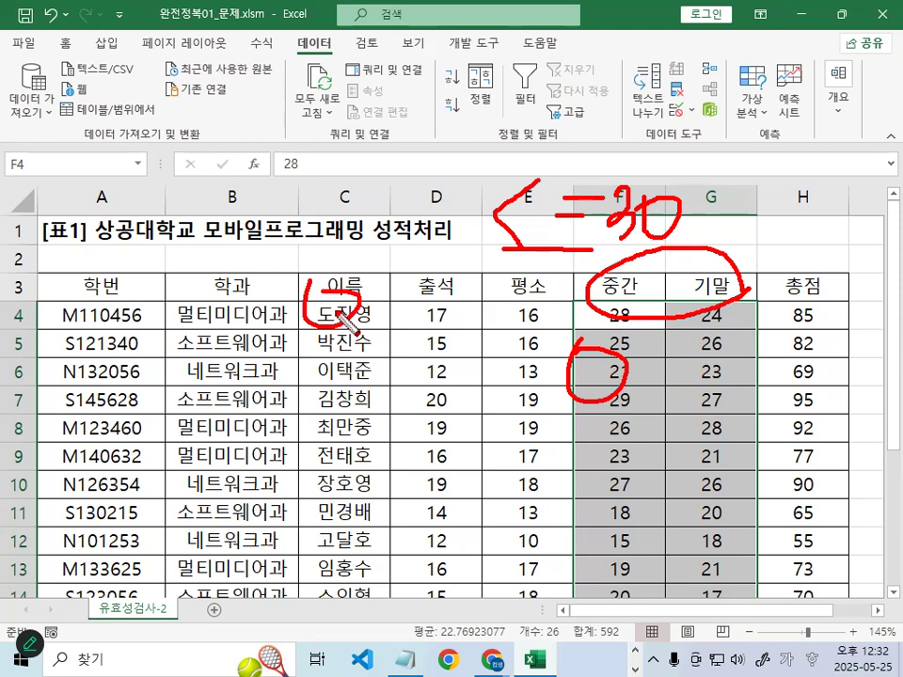
key("Escape")
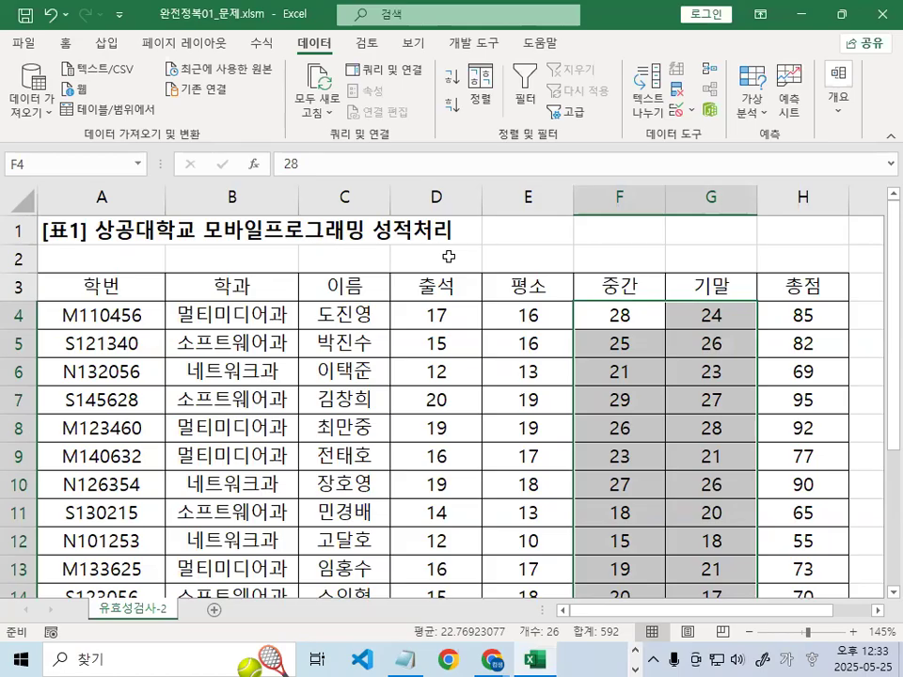
key("ctrl+2")
mouse_move(543, 152)
left_mouse_down()
mouse_move(464, 229)
mouse_move(522, 290)
left_mouse_up()
left_click_drag(531, 224, 615, 227)
left_click_drag(547, 242, 603, 248)
mouse_move(617, 195)
left_mouse_down()
mouse_move(660, 241)
mouse_move(627, 303)
left_mouse_up()
mouse_move(660, 266)
left_mouse_down()
mouse_move(688, 307)
mouse_move(668, 275)
left_mouse_up()
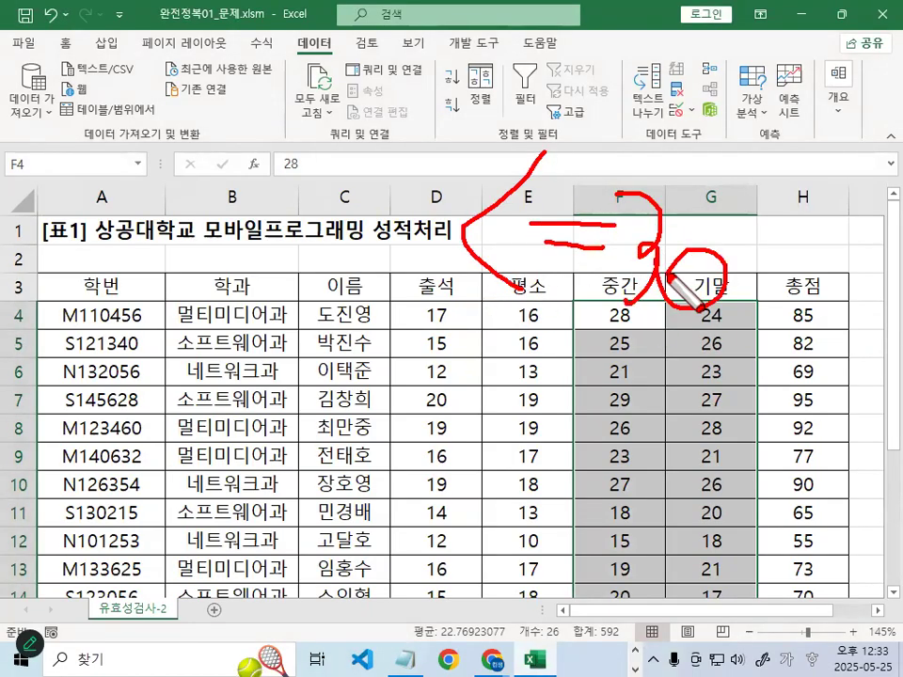
mouse_move(629, 303)
left_mouse_down()
mouse_move(453, 282)
mouse_move(631, 169)
mouse_move(644, 249)
left_mouse_up()
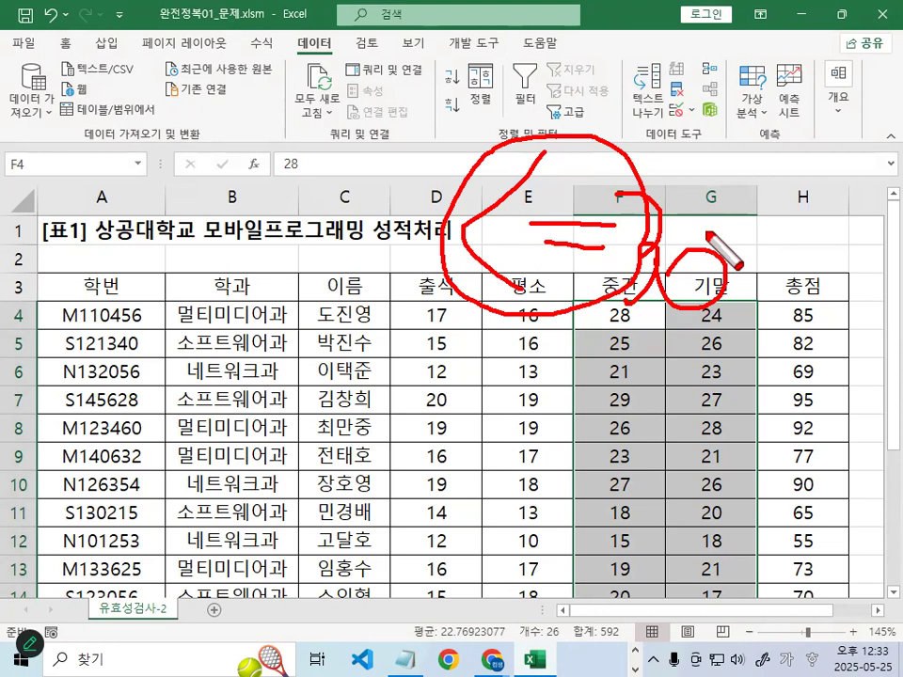
key("Escape")
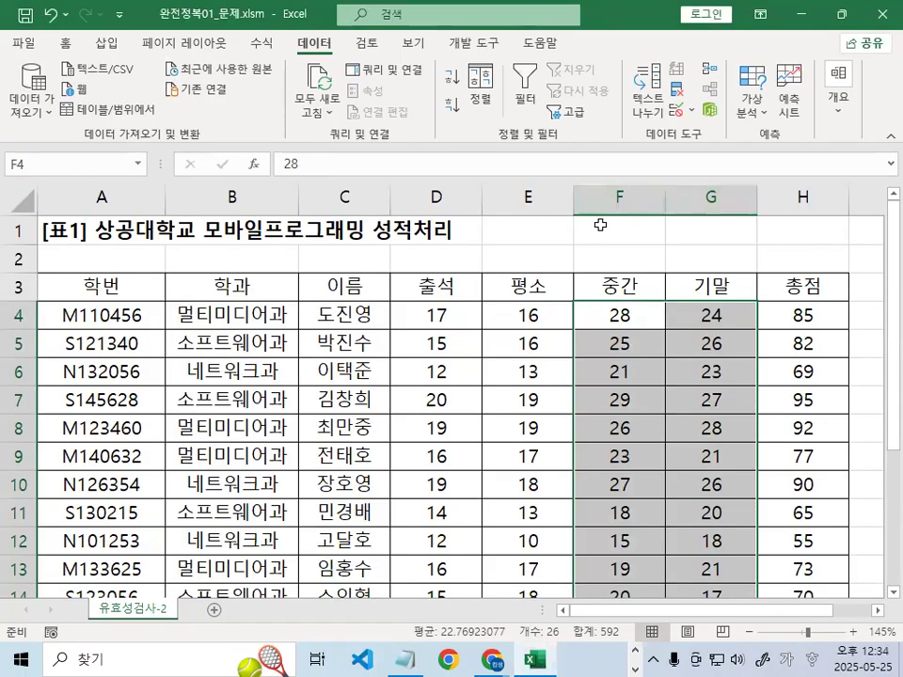
key("ctrl+1")
left_click(597, 225)
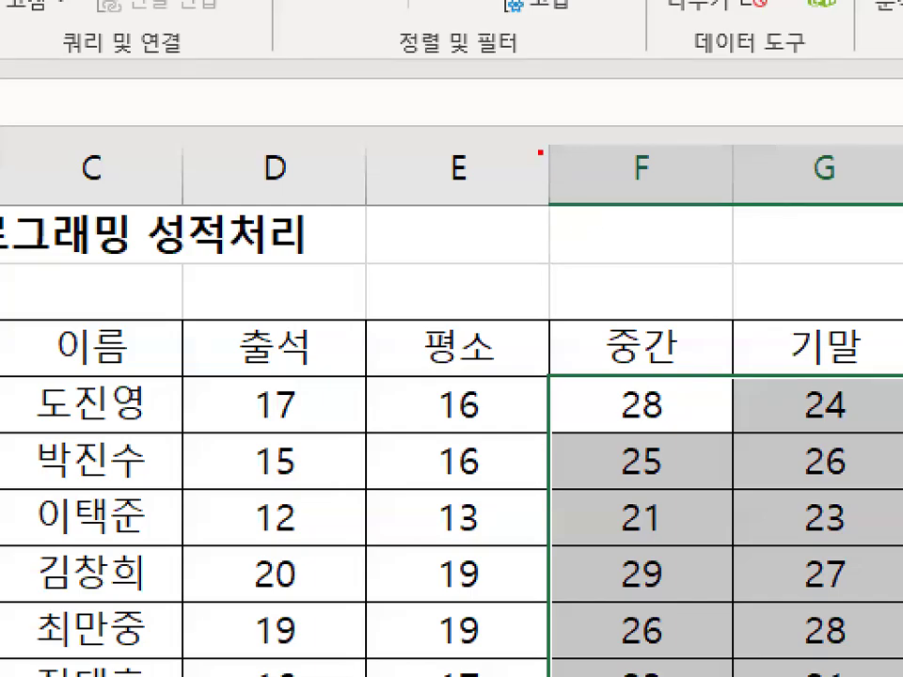
left_click_drag(456, 173, 468, 173)
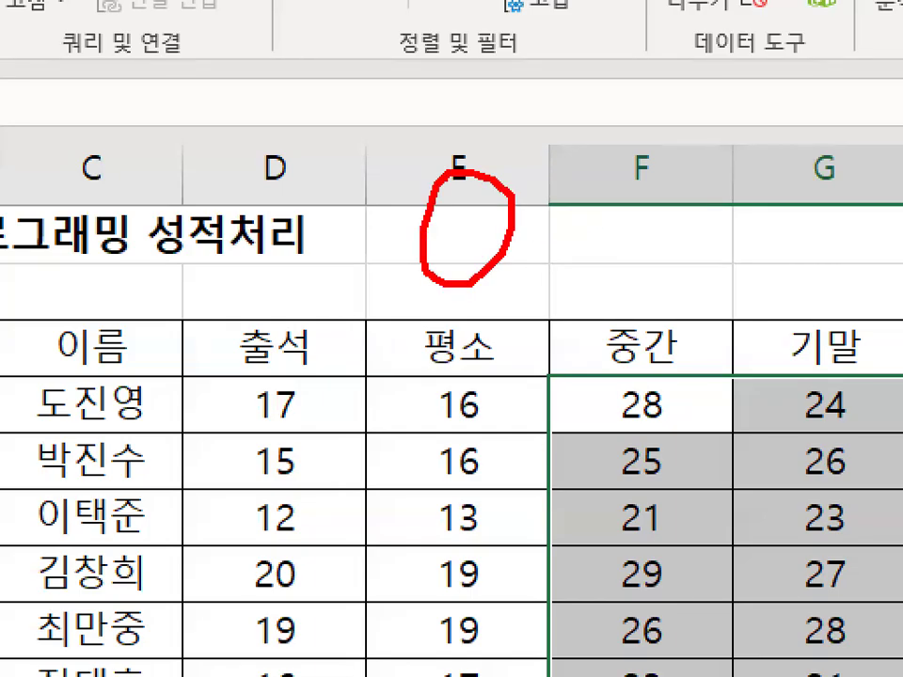
left_click_drag(554, 241, 611, 238)
mouse_move(656, 159)
left_mouse_down()
mouse_move(668, 226)
mouse_move(693, 273)
left_mouse_up()
left_click_drag(738, 201, 724, 250)
left_click_drag(724, 143, 94, 513)
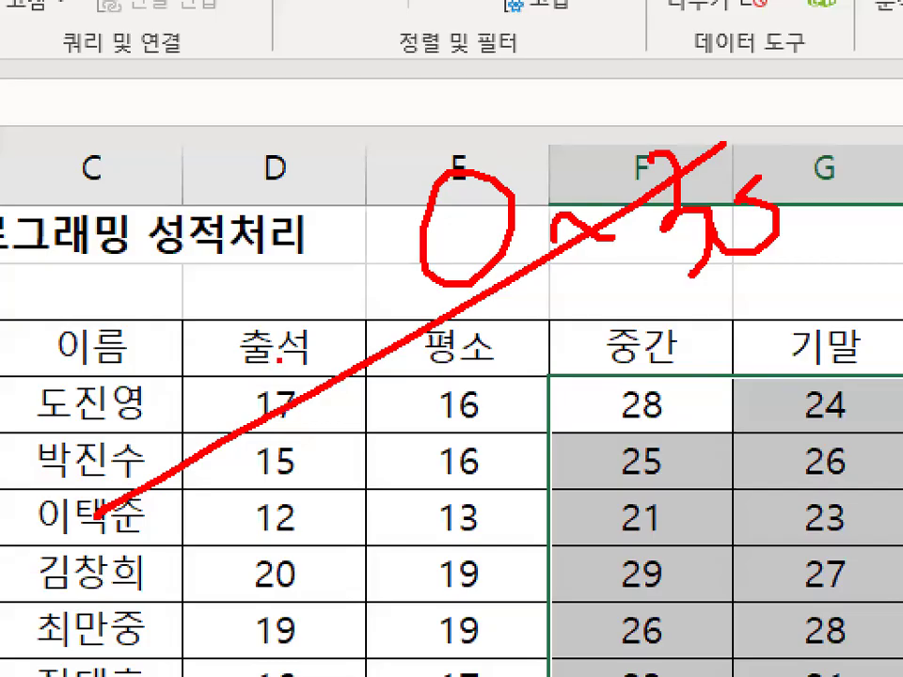
key("Escape")
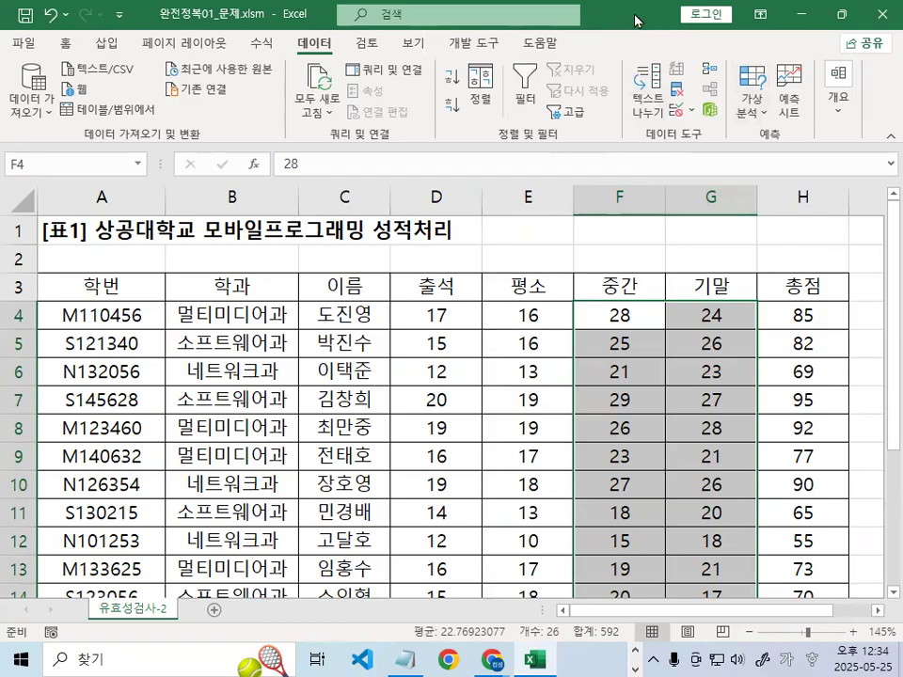
Move the workbook window to a wider display area so the 데이터 유효성 검사 command shows with its label
left_click_drag(624, 16, 417, 81)
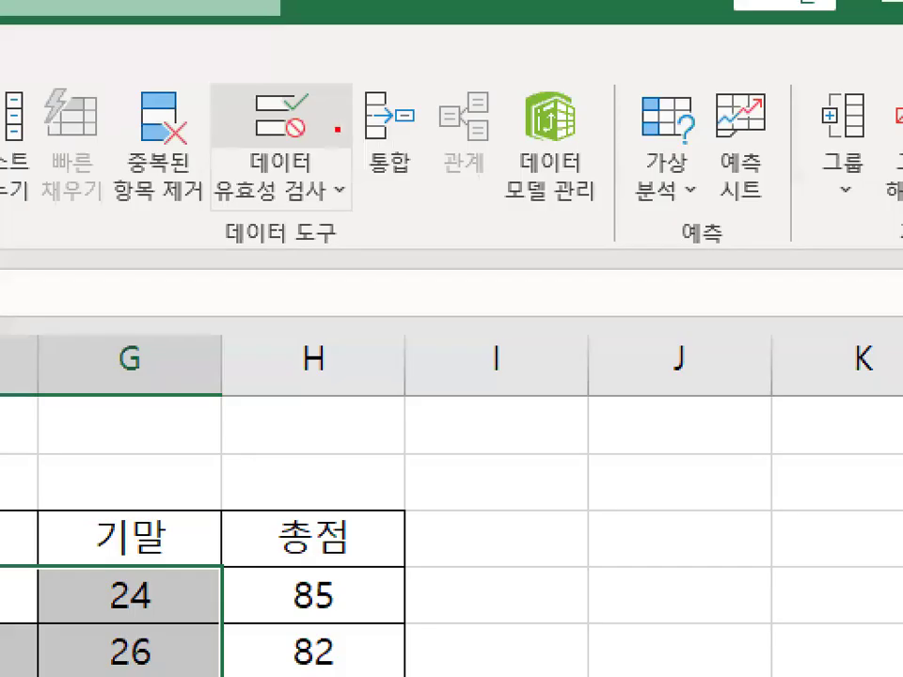
Open data validation for the selected 중간 and 기말 scores and restrict entries to whole numbers (정수)
mouse_move(336, 128)
left_mouse_down()
mouse_move(231, 143)
mouse_move(307, 90)
mouse_move(325, 144)
left_mouse_up()
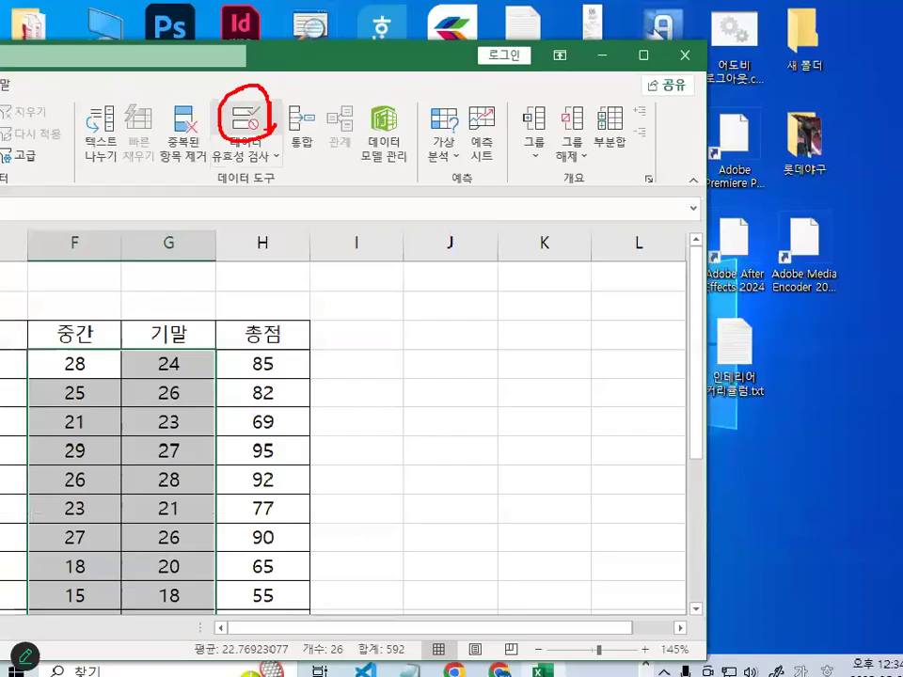
left_click(239, 120)
left_click_drag(222, 74, 611, 122)
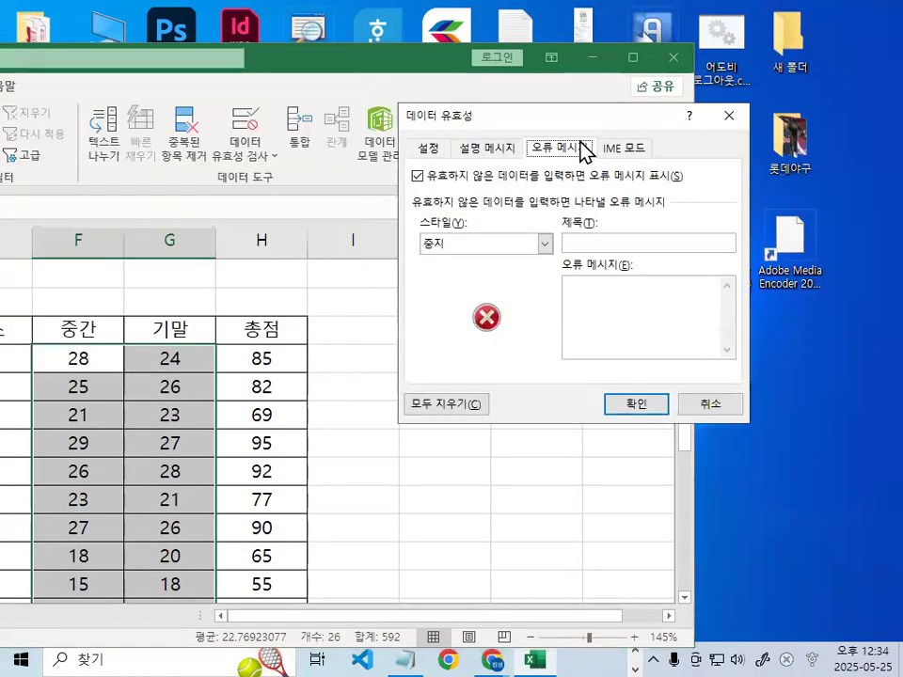
left_click(428, 148)
left_click(475, 216)
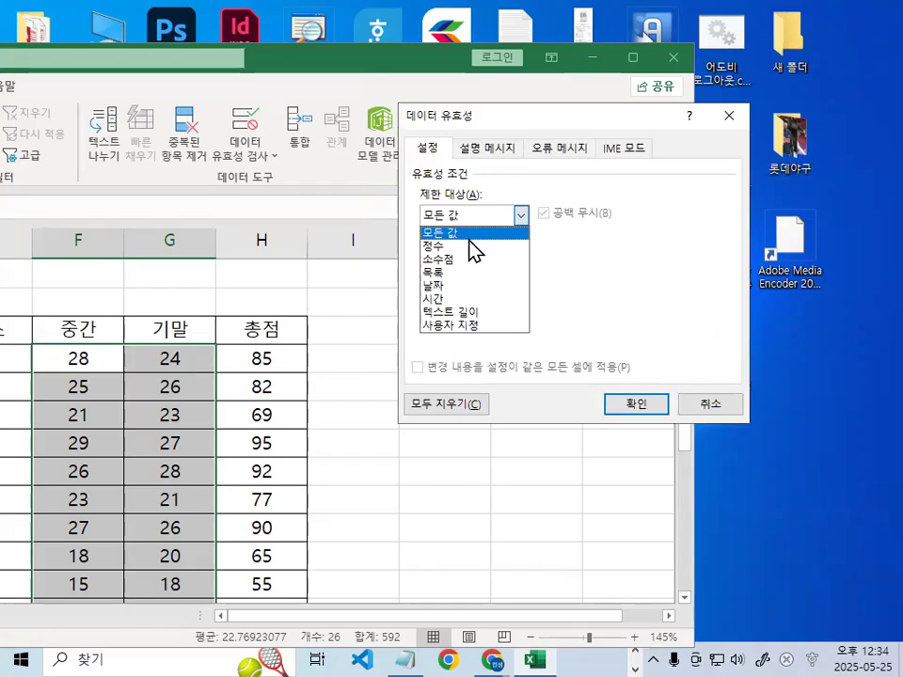
left_click(470, 246)
left_click_drag(467, 211, 446, 205)
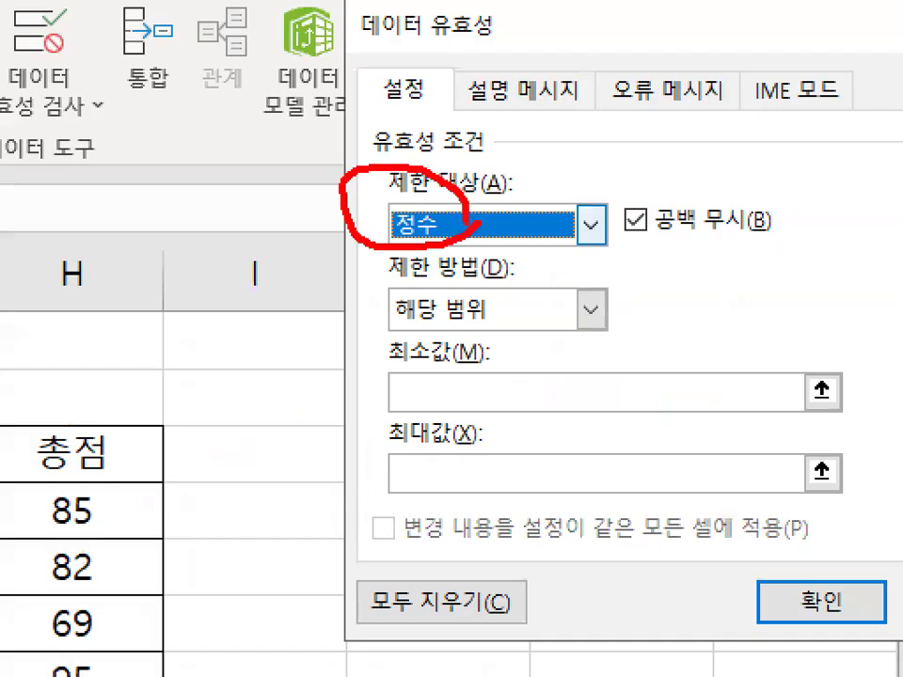
Set the allowed whole-number range to a minimum of 0 and a maximum of 30
left_click(618, 392)
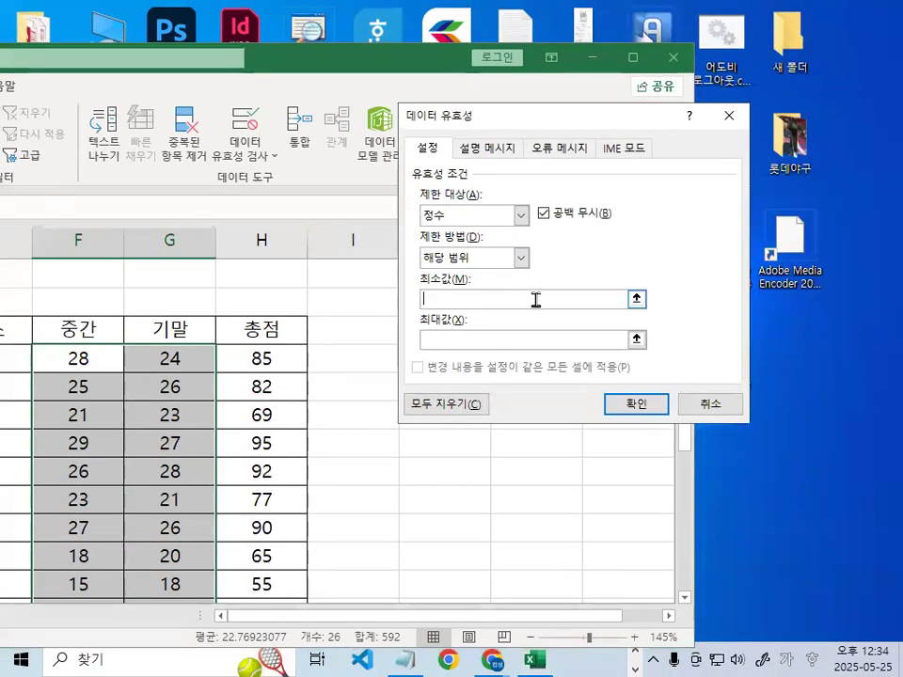
type("0")
left_click(480, 340)
type("30")
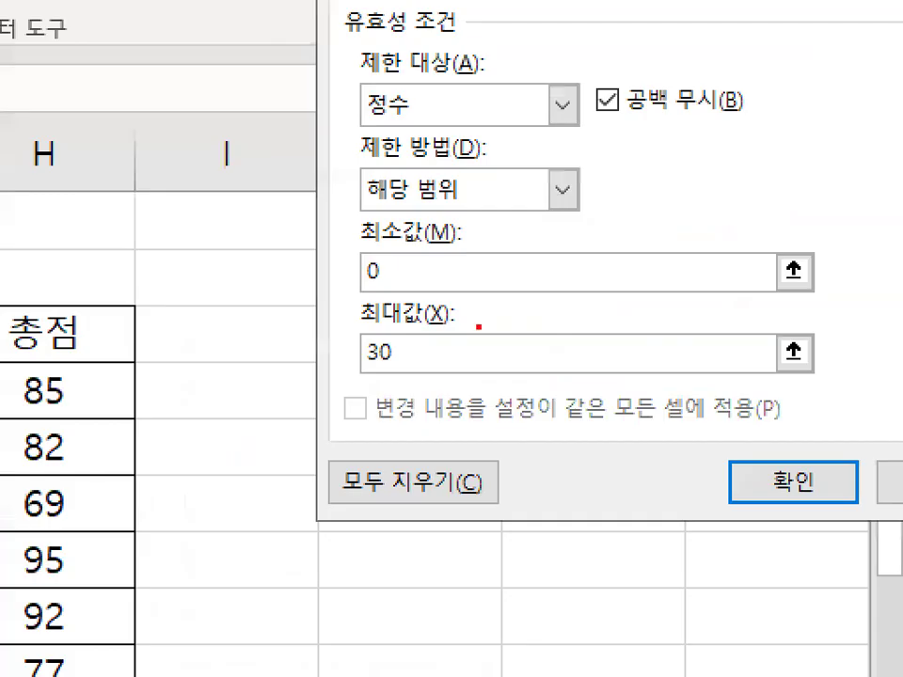
mouse_move(466, 363)
left_mouse_down()
mouse_move(403, 398)
mouse_move(282, 278)
mouse_move(413, 227)
mouse_move(478, 404)
mouse_move(491, 398)
left_mouse_up()
key("Escape")
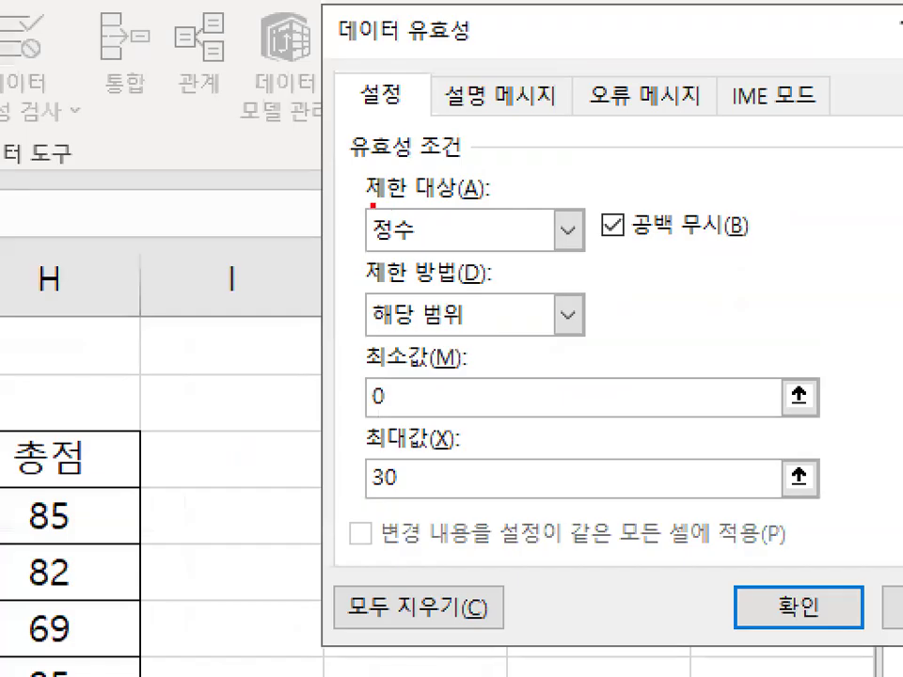
left_click_drag(424, 202, 406, 347)
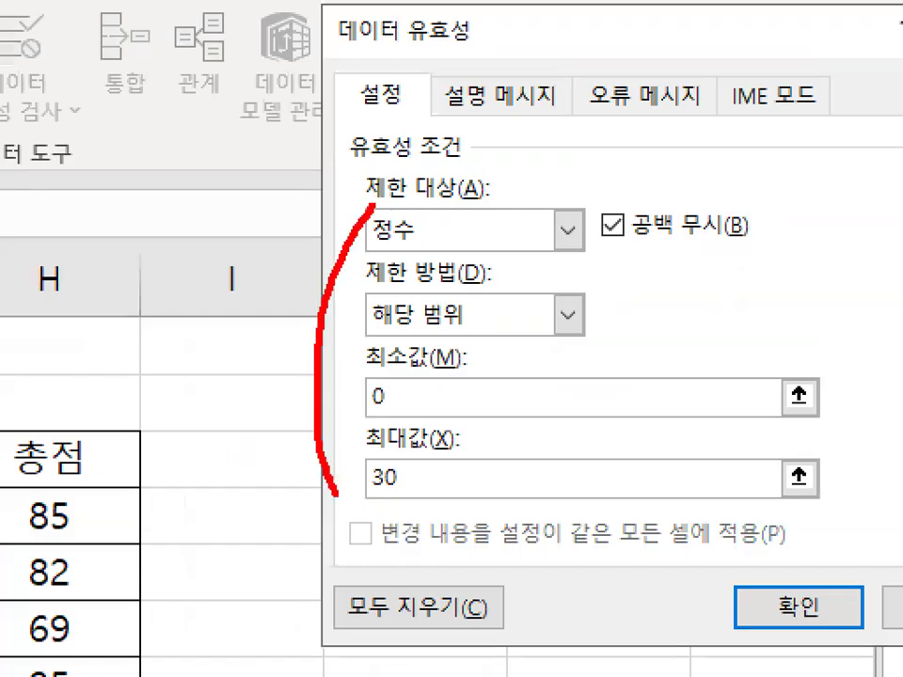
left_click_drag(498, 124, 576, 91)
key("Escape")
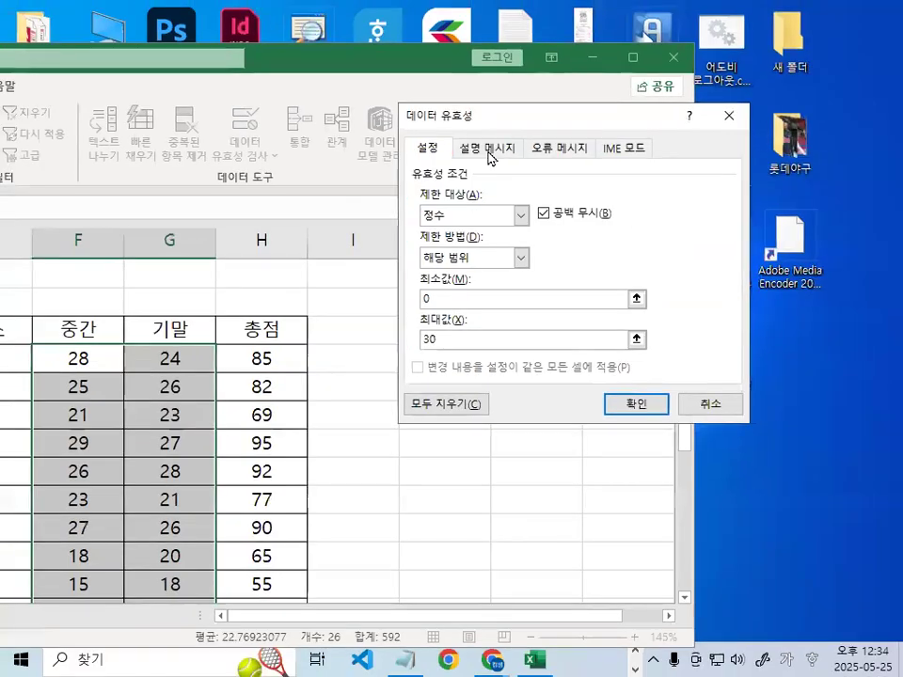
Add an input message with the title "입력범위" and the text "0~30" to the validation rule
left_click(498, 94)
left_click(474, 247)
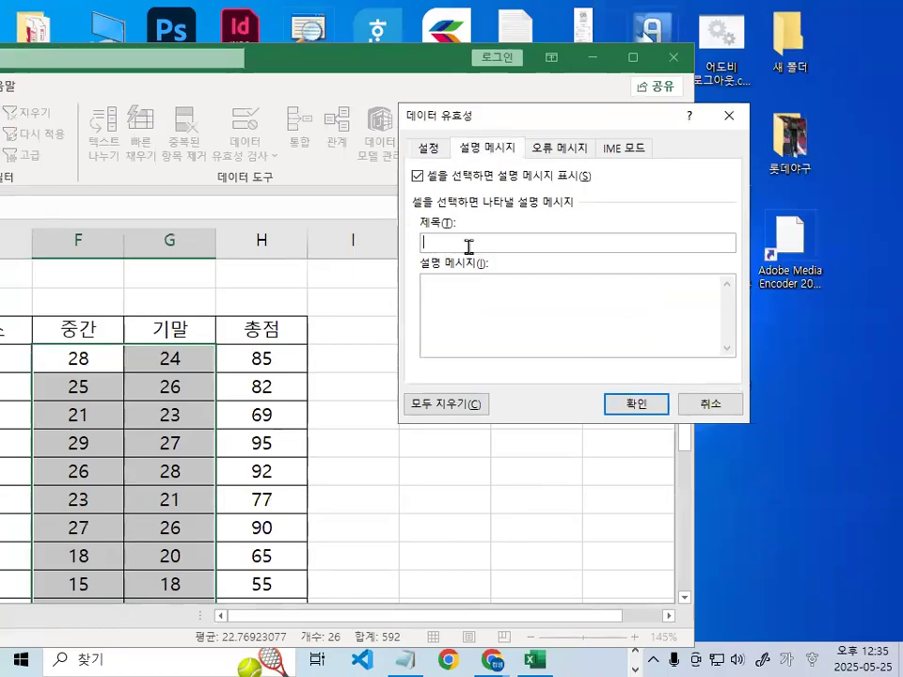
type("입력범위")
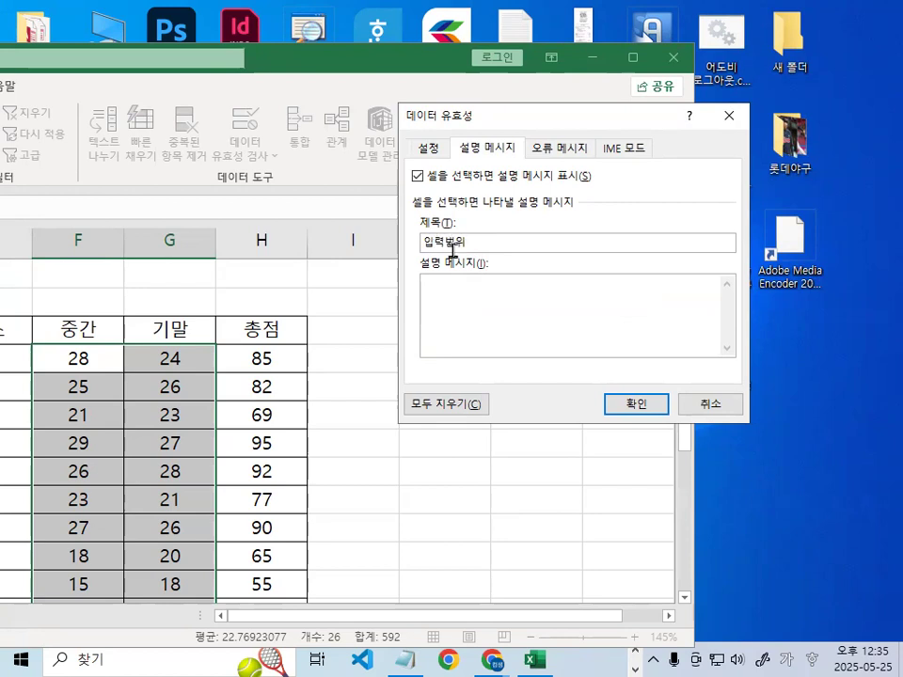
left_click(470, 280)
type("0~30")
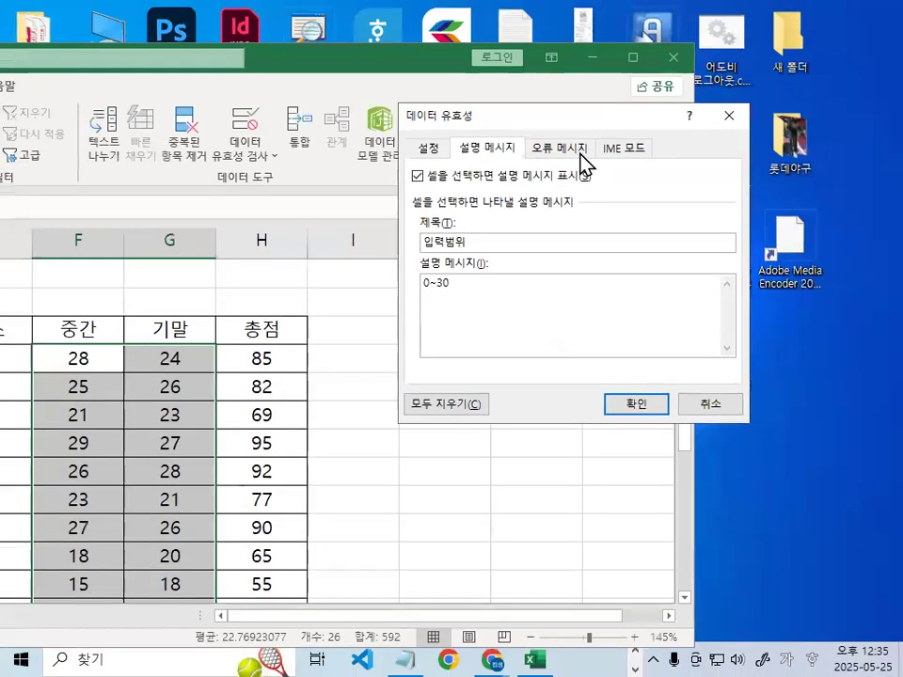
Set the error alert to the 경고 style with title "점수확인" and message "입력한 점수를 확인하세요.", and apply the rule
left_click(662, 24)
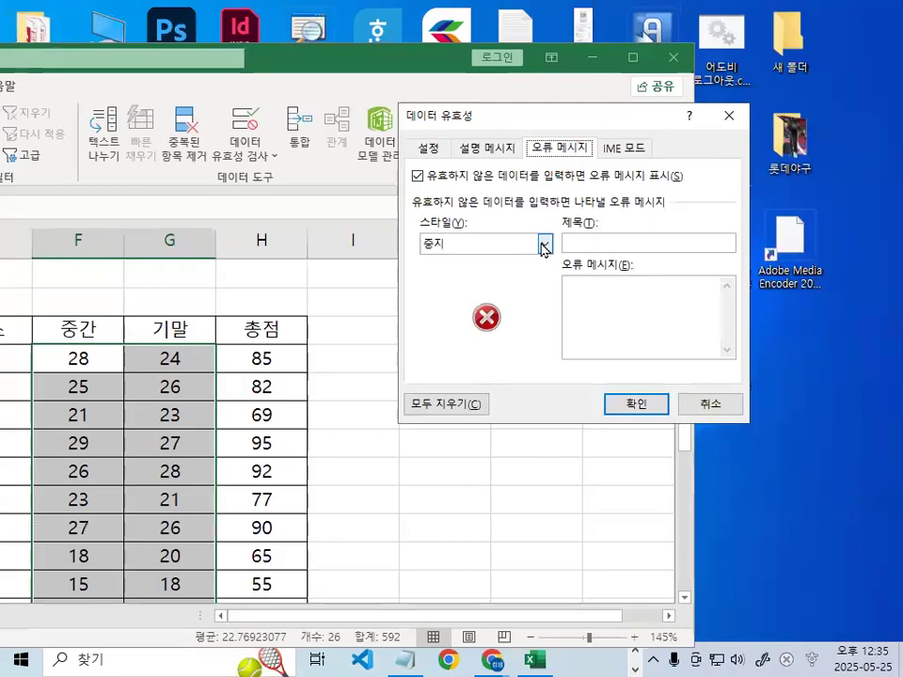
left_click(544, 244)
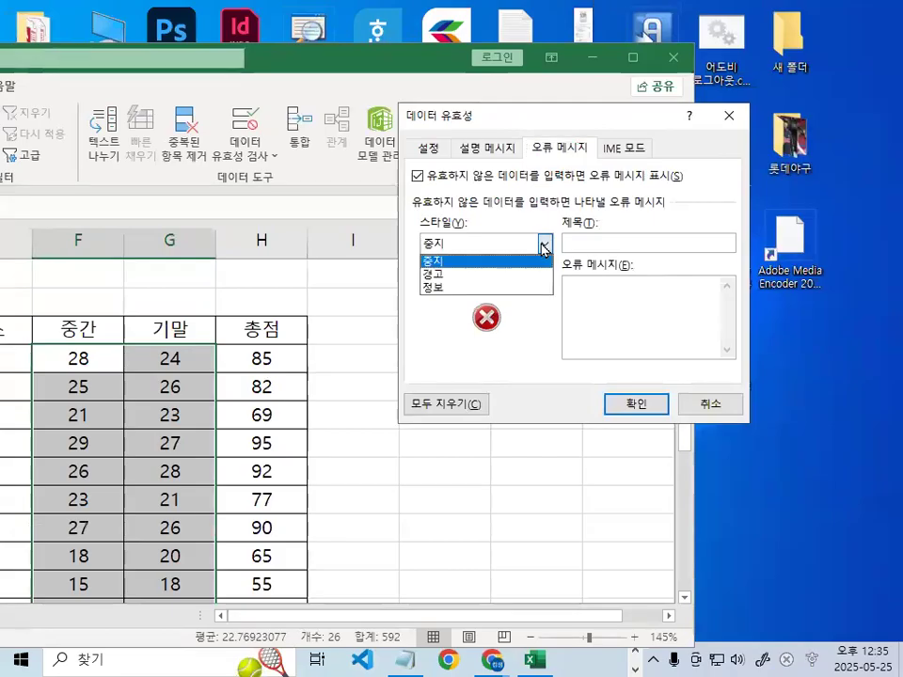
left_click(499, 274)
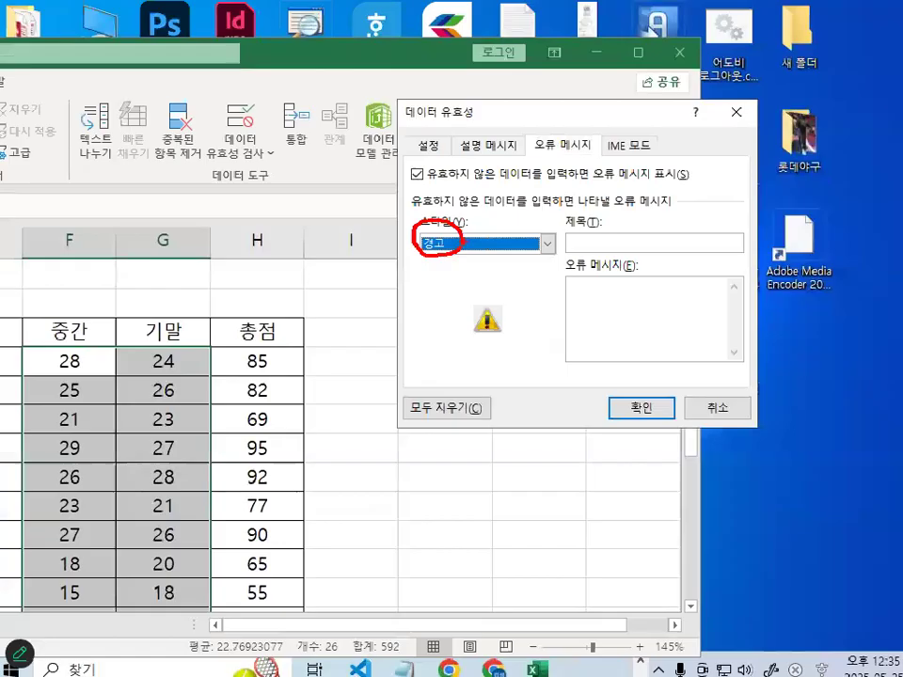
left_click(803, 248)
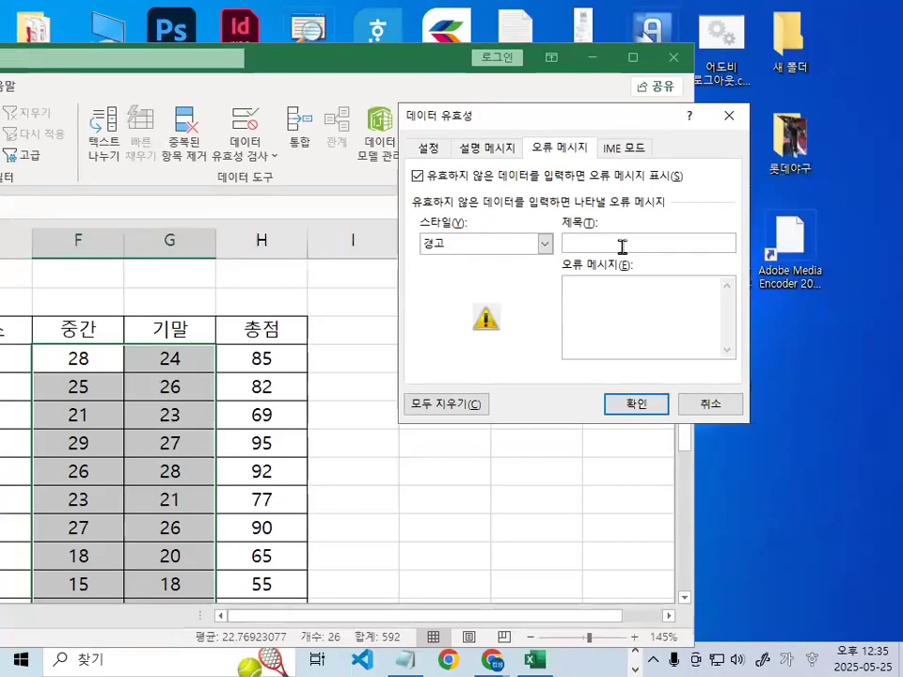
type("점수확인")
left_click(646, 284)
type("ㅇ입력한저")
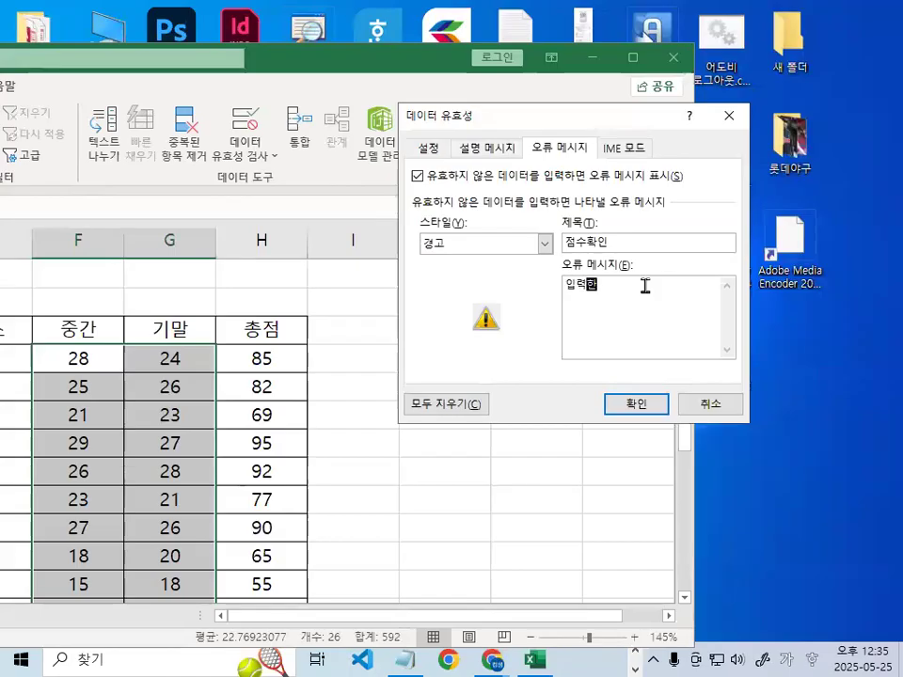
type("ㅁ수를 확ㅇㅣㄴ하세요")
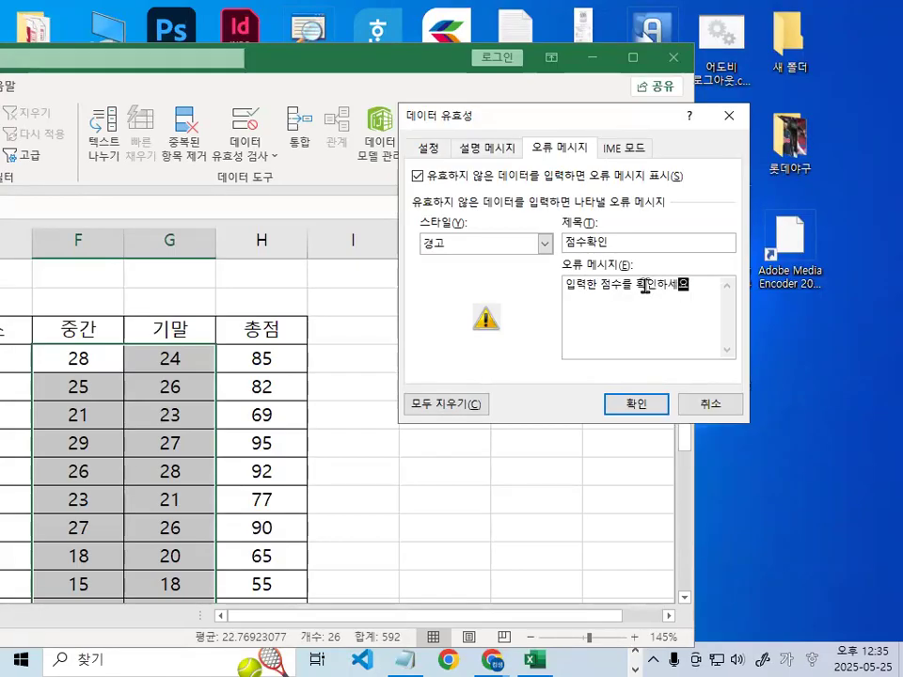
type(".")
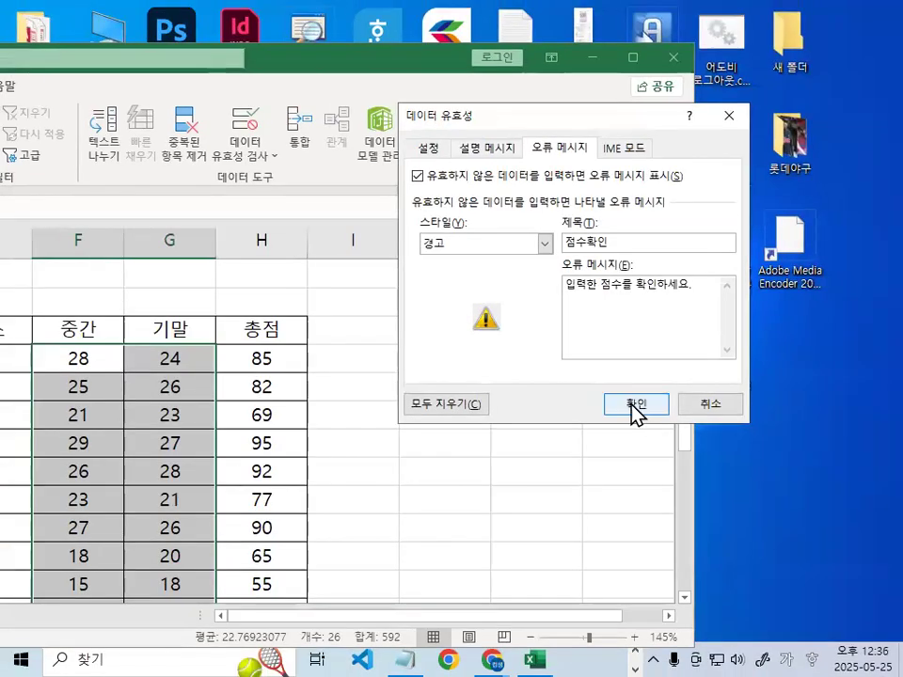
left_click(636, 551)
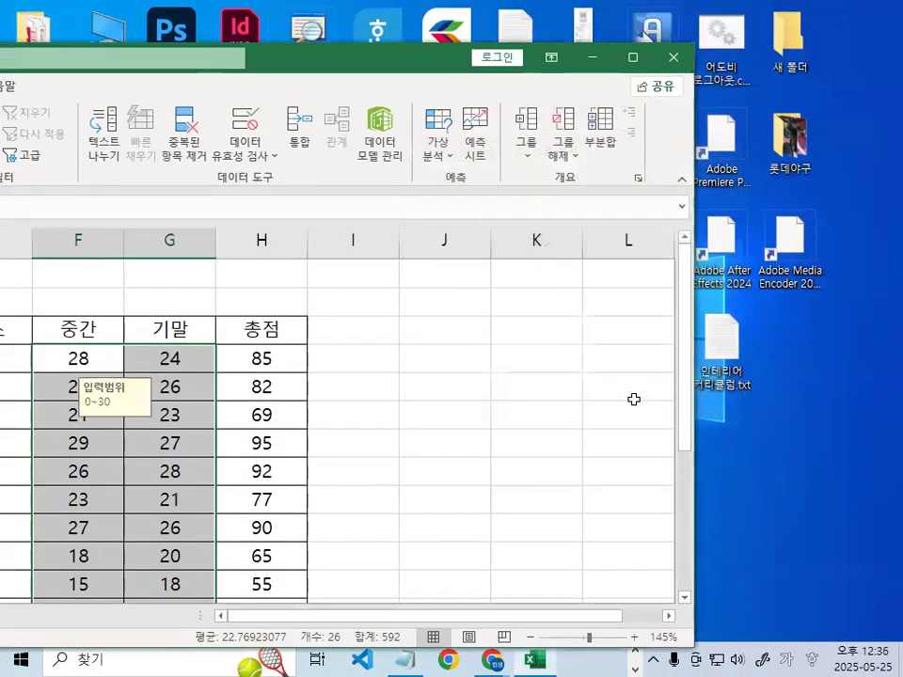
Maximize the workbook window and select cell F4 to check the input message on the 중간 score
double_click(358, 61)
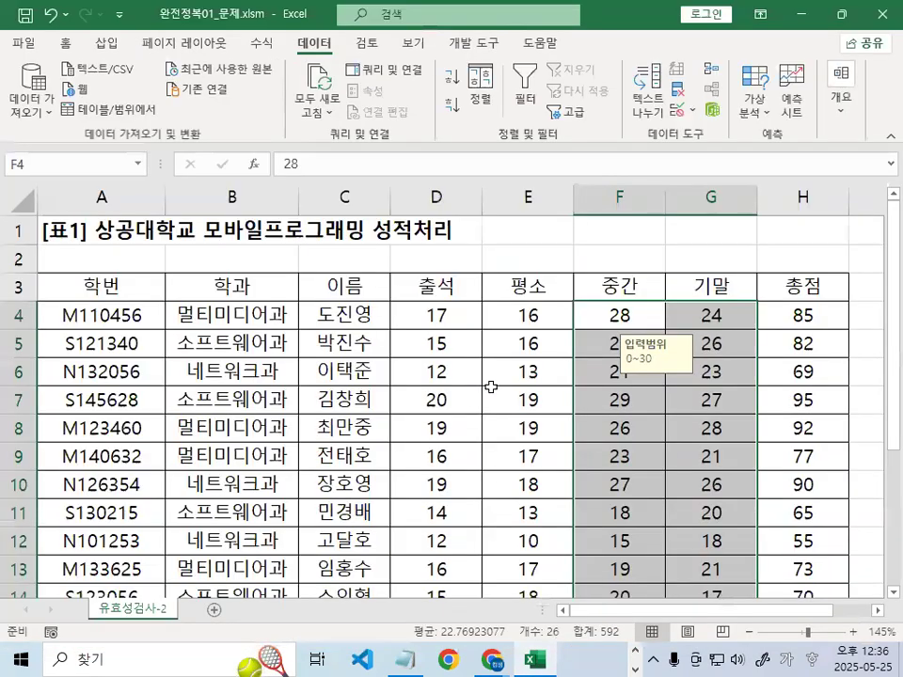
mouse_move(767, 354)
left_mouse_down()
mouse_move(695, 385)
mouse_move(748, 392)
left_mouse_up()
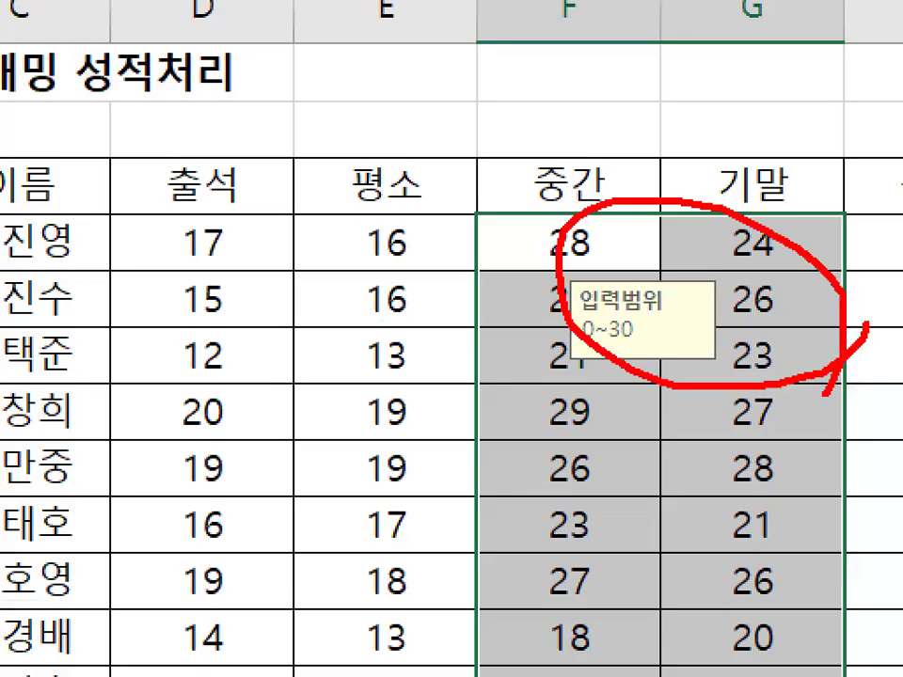
key("Escape")
left_click(591, 234)
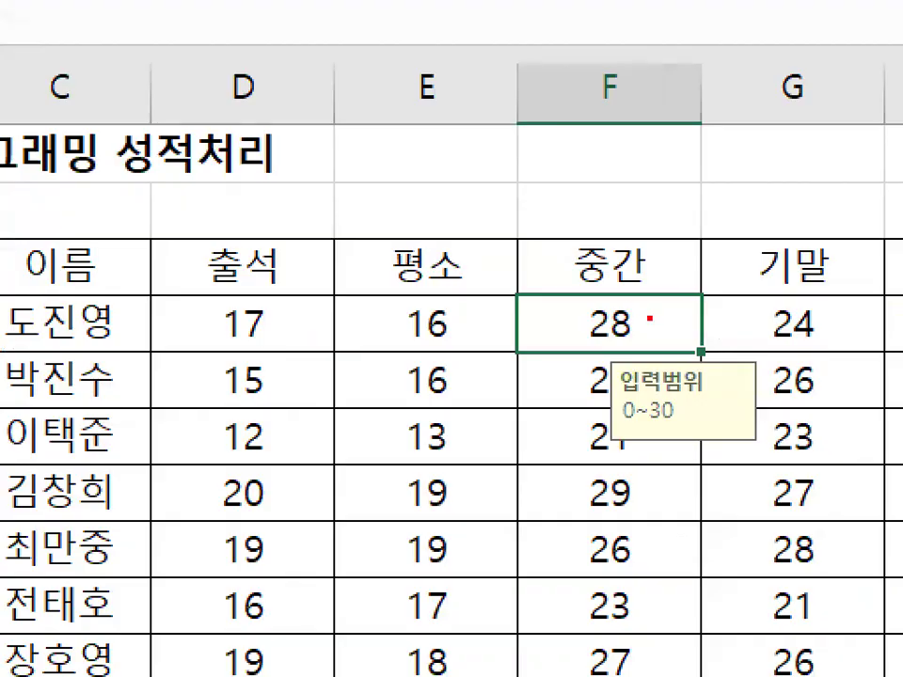
mouse_move(649, 317)
left_mouse_down()
mouse_move(619, 294)
mouse_move(641, 320)
left_mouse_up()
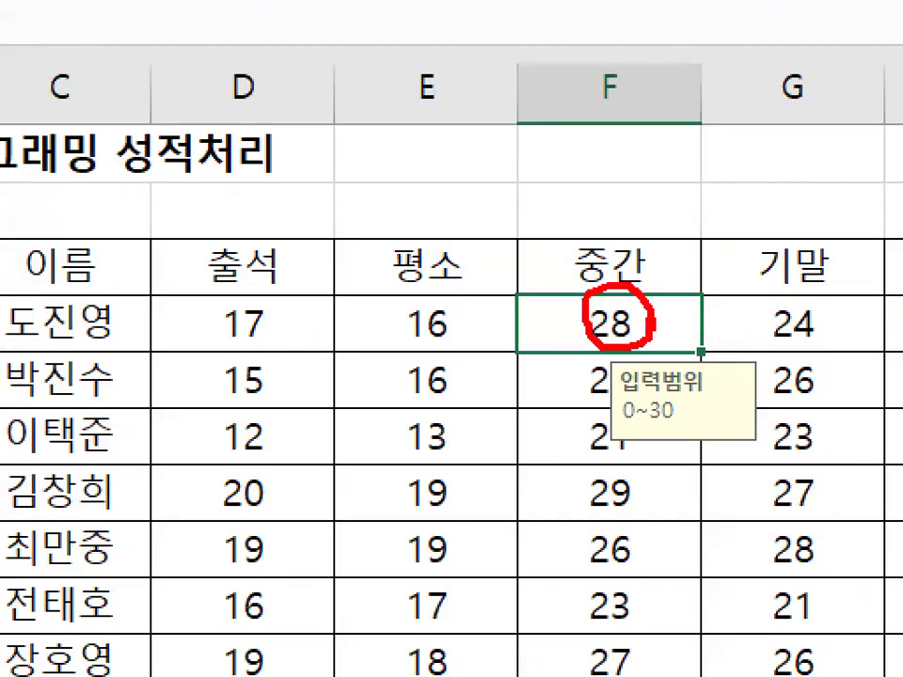
key("Escape")
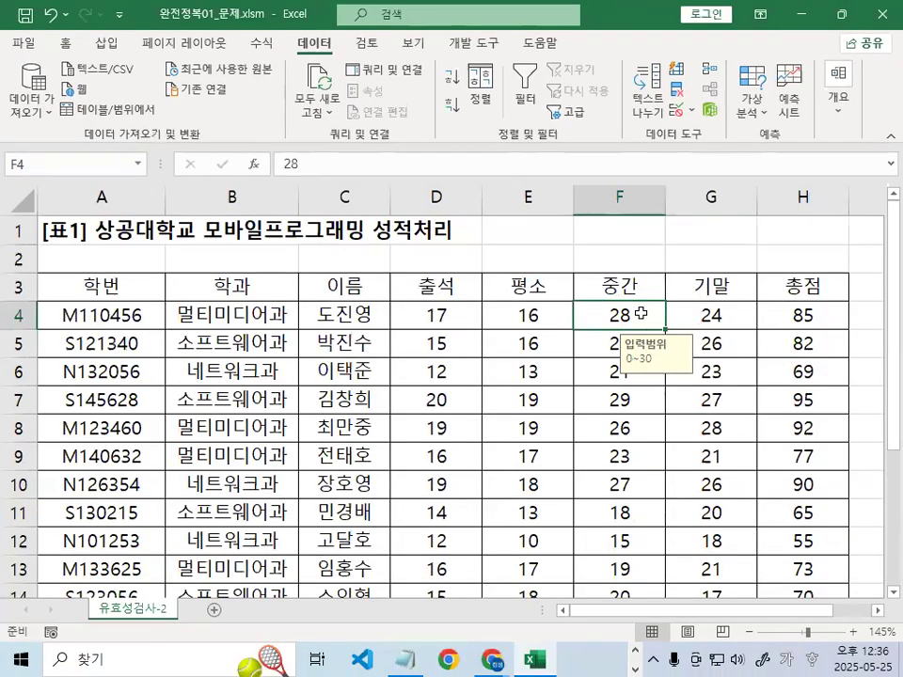
Test the validation by entering 31 in cell F4, inspect the alert, and cancel the entry
type("31")
key("Return")
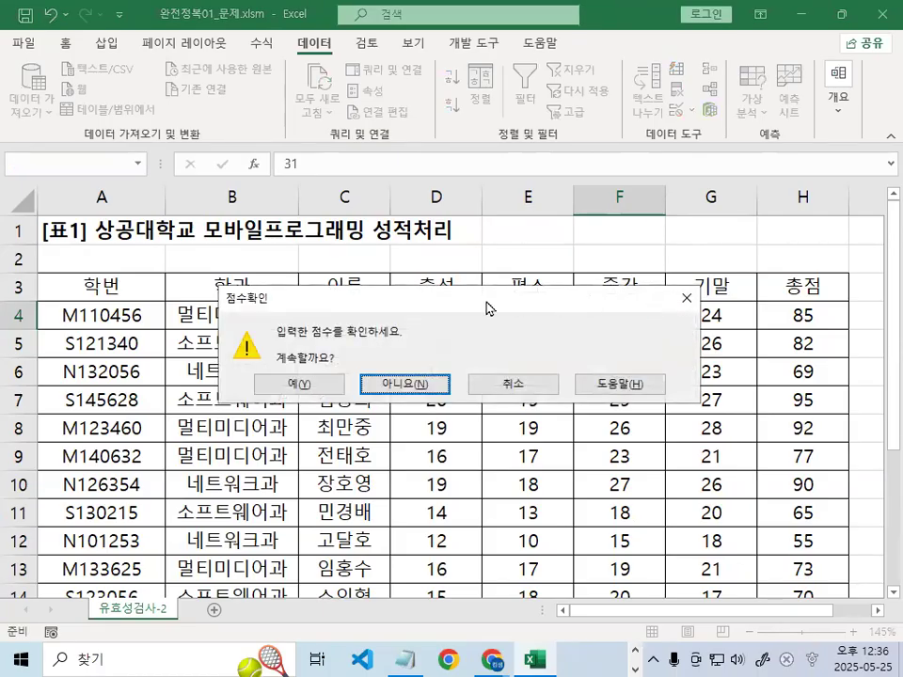
left_click_drag(429, 306, 575, 125)
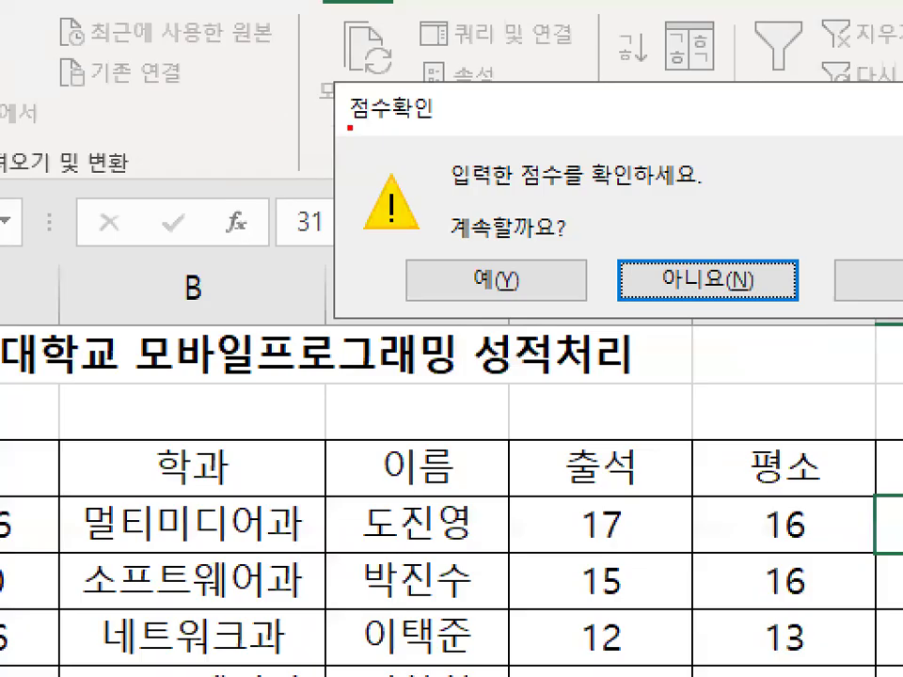
left_click_drag(349, 125, 489, 125)
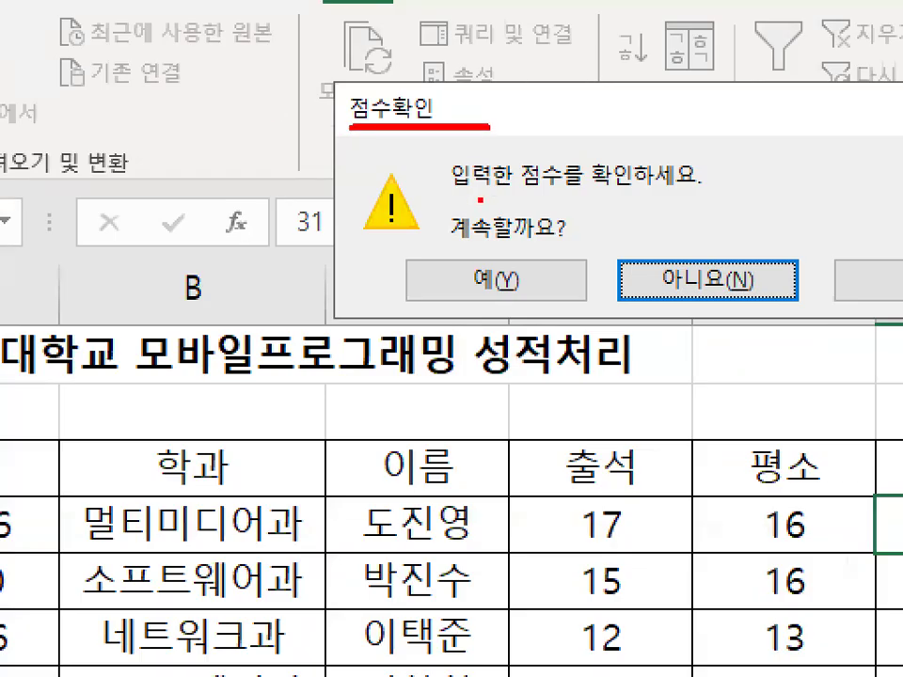
left_click_drag(461, 195, 713, 196)
left_click_drag(367, 243, 431, 243)
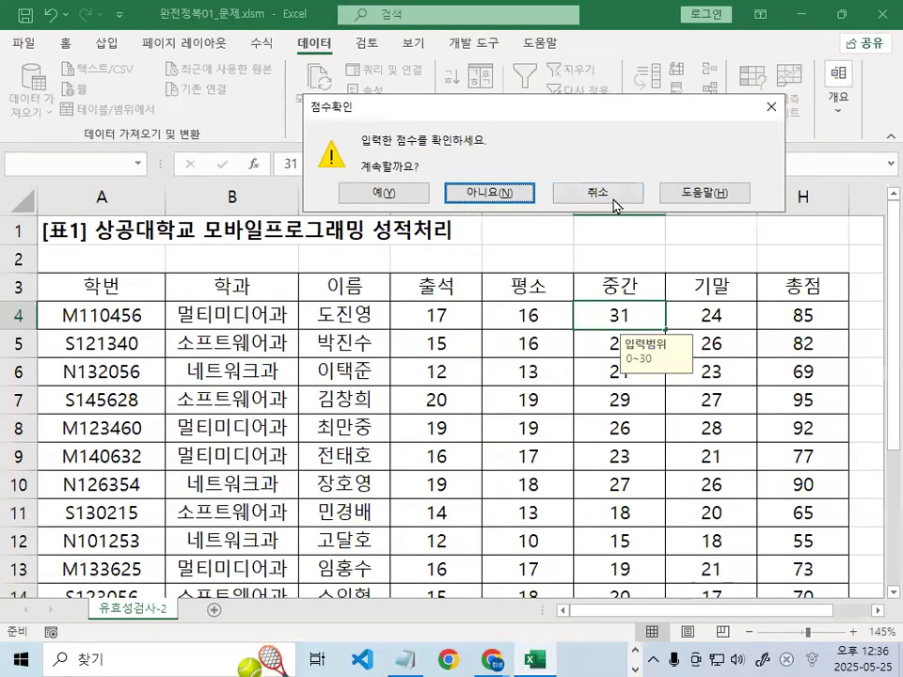
left_click(613, 198)
Reselect the scores in F4:G16, review the rule's input message and error alert settings, and close them without changes
left_click_drag(637, 314, 717, 307)
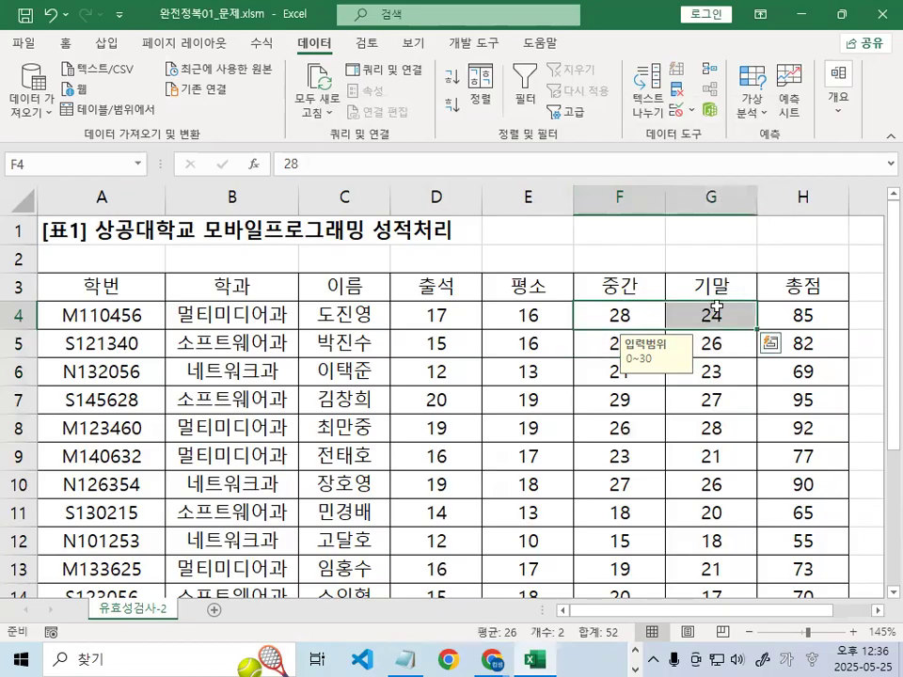
key("ctrl+shift+Down")
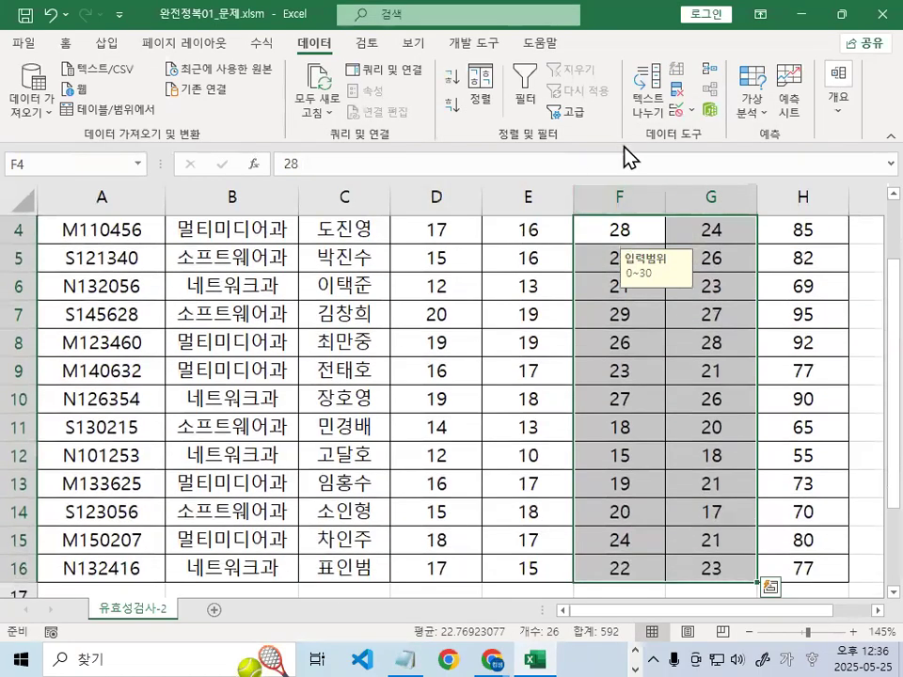
double_click(618, 9)
left_click(415, 96)
left_click(636, 116)
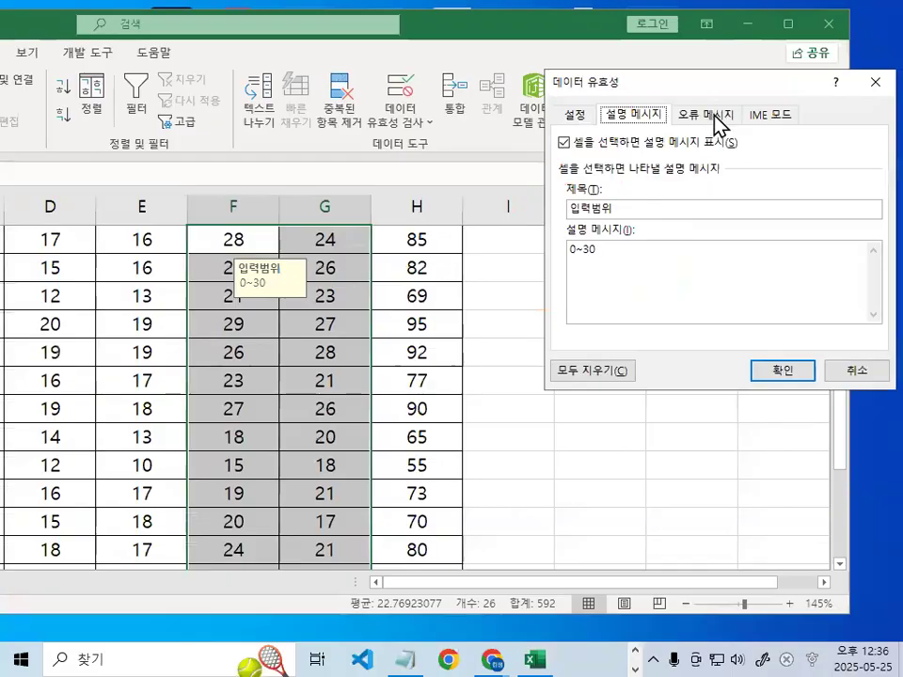
left_click(801, 28)
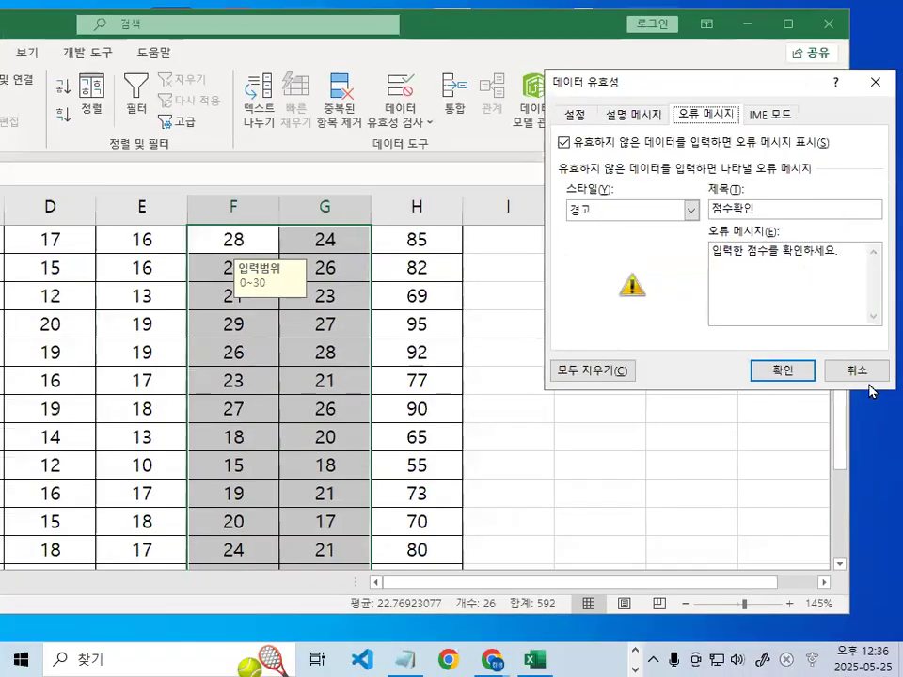
left_click(857, 371)
Select a blank cell outside the table and a 기말 score to check where the input message appears
left_click(599, 381)
left_click(541, 293)
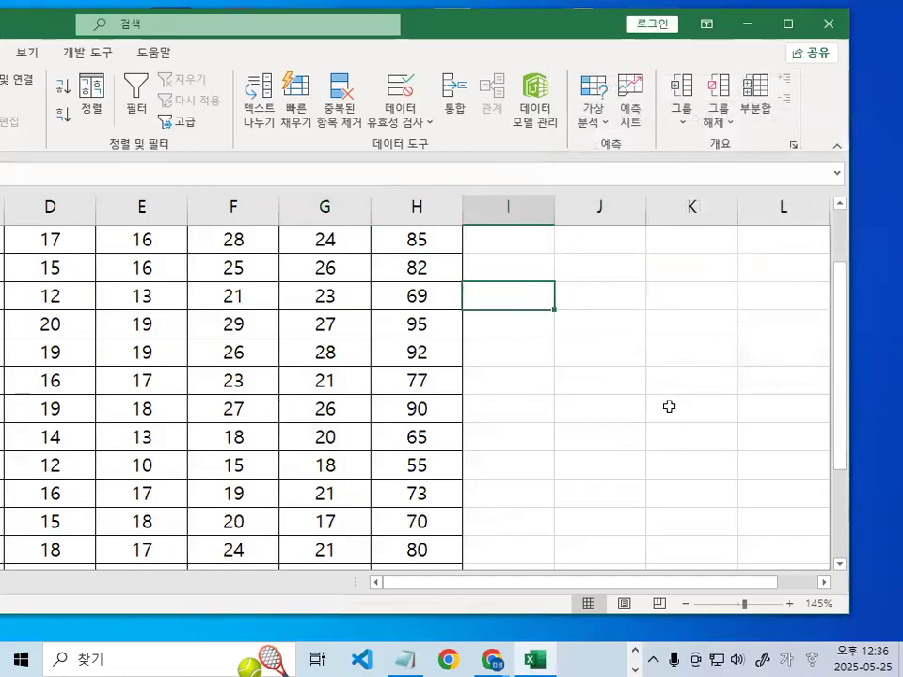
left_click(288, 389)
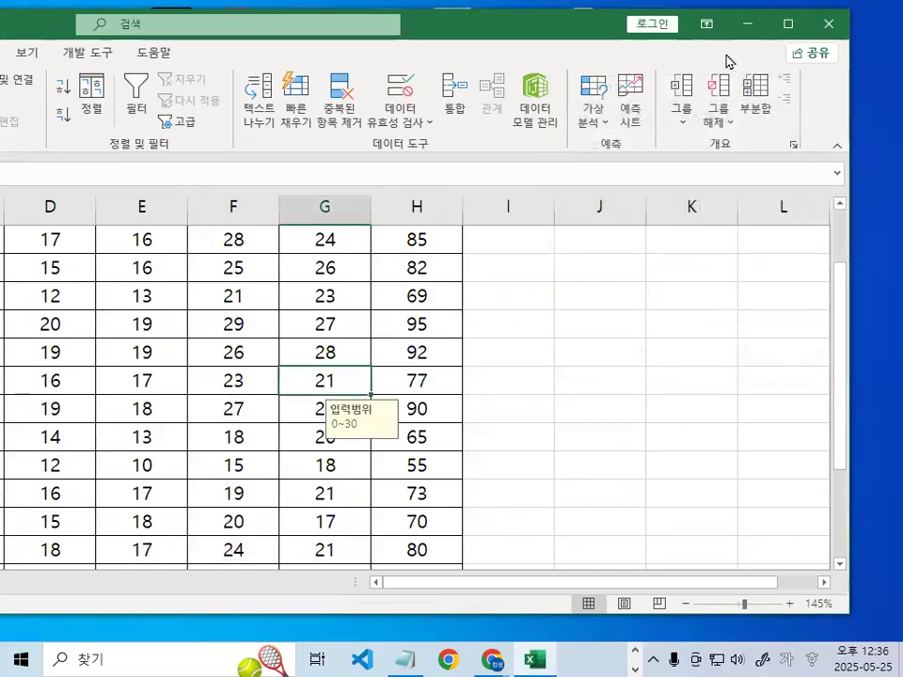
Maximize the workbook window and turn on AutoFilter for the score table from a cell inside it
left_click(791, 24)
left_click(341, 286)
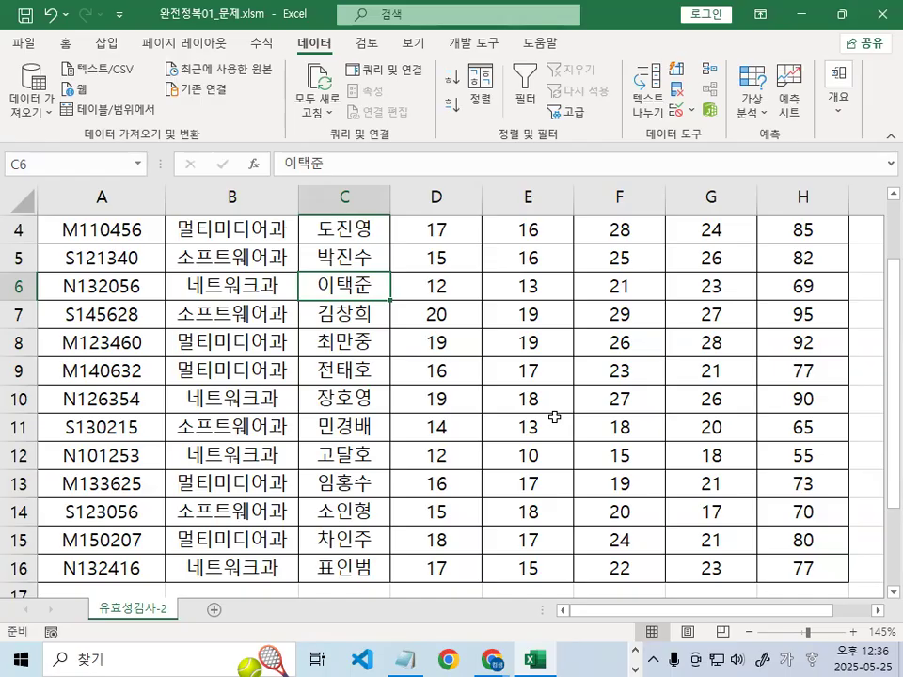
left_click(339, 342)
left_click(362, 264)
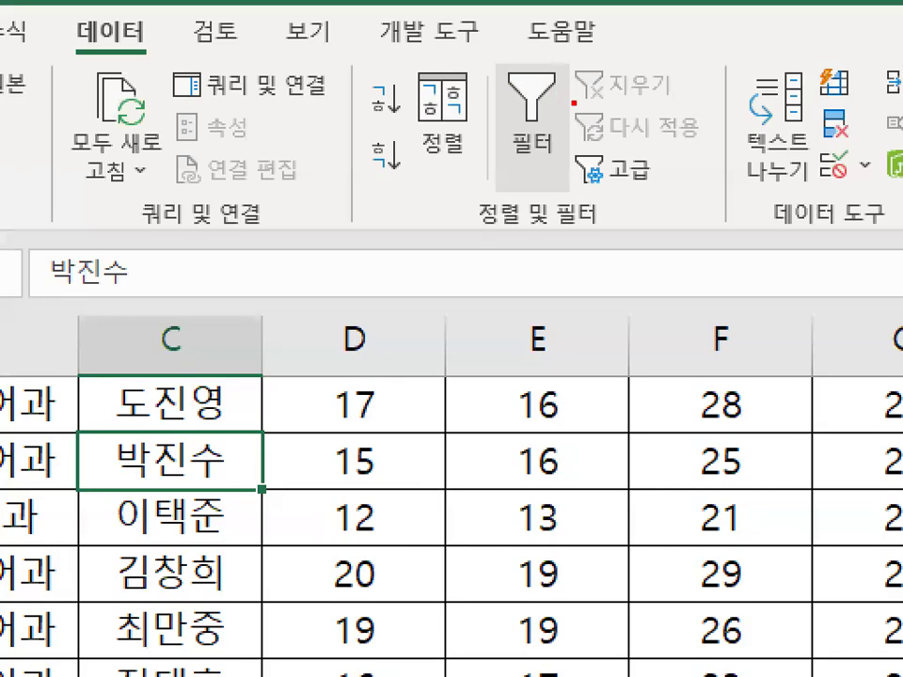
mouse_move(603, 144)
left_mouse_down()
mouse_move(533, 177)
mouse_move(514, 60)
mouse_move(578, 116)
left_mouse_up()
key("Escape")
left_click(527, 98)
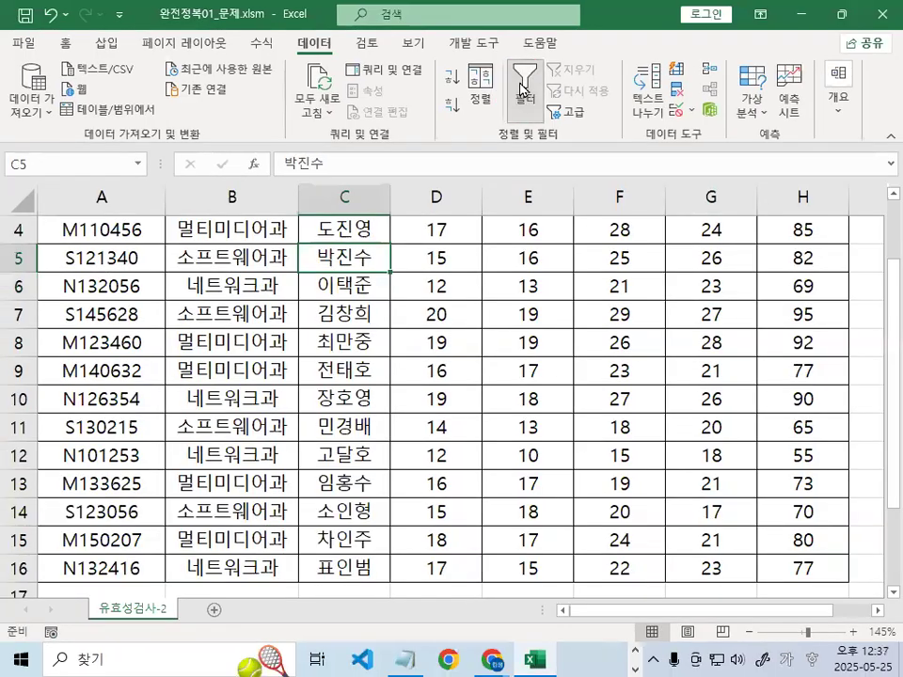
scroll(265, 325, "up", 1)
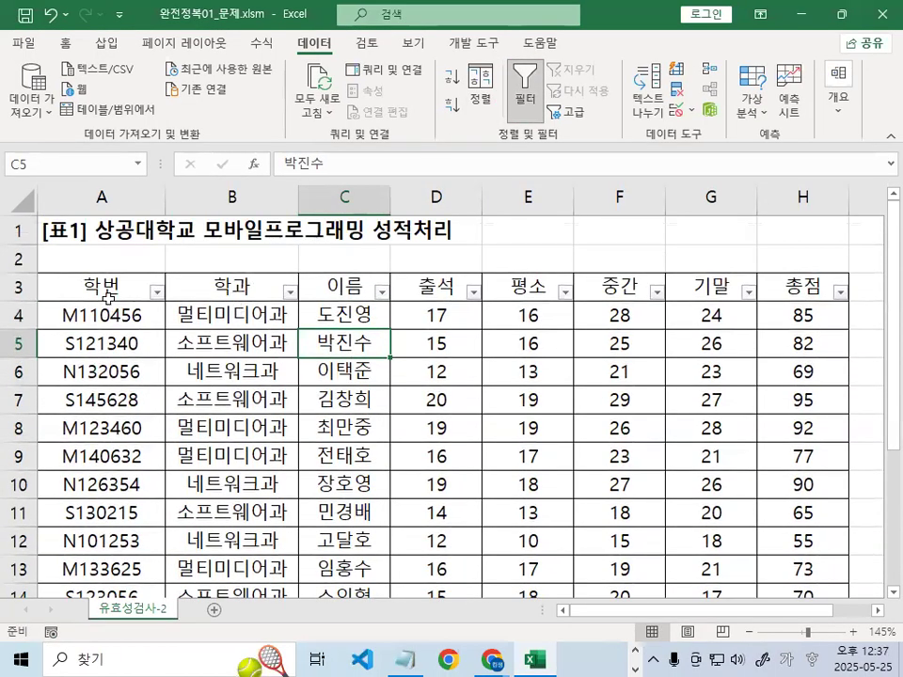
left_click(290, 292)
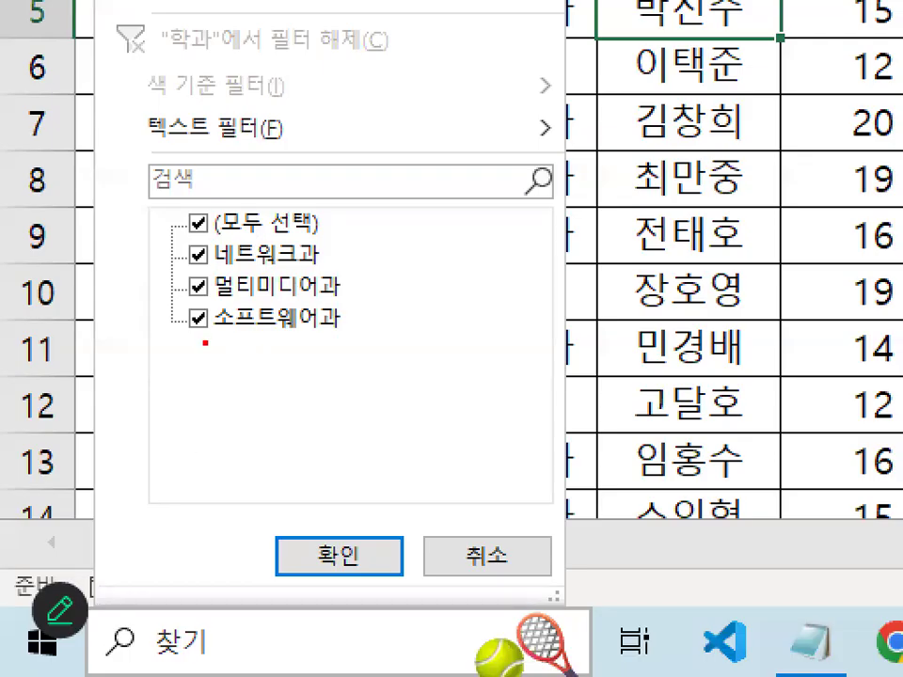
left_click_drag(204, 343, 343, 340)
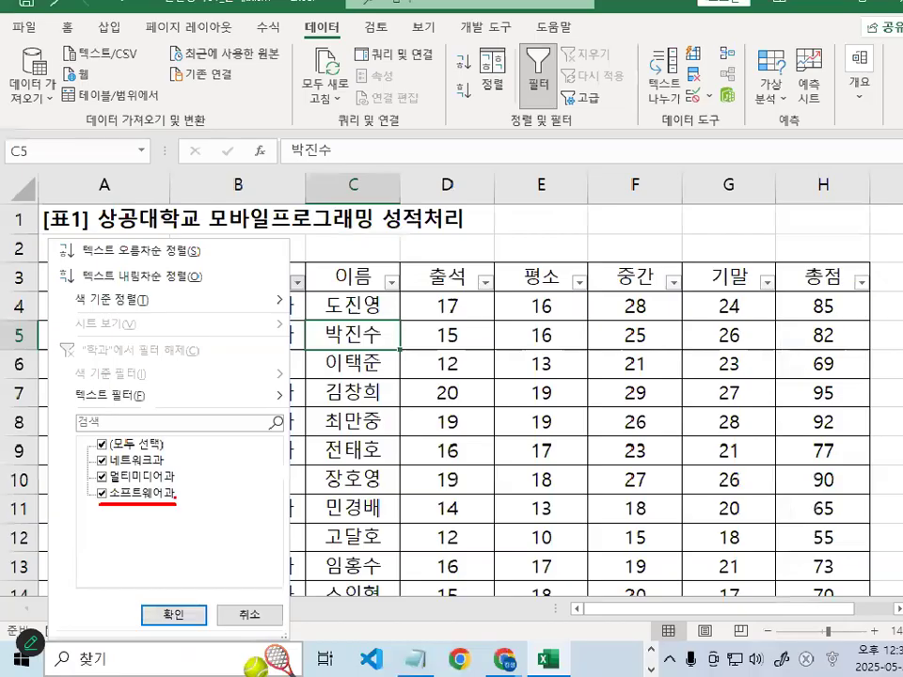
key("Escape")
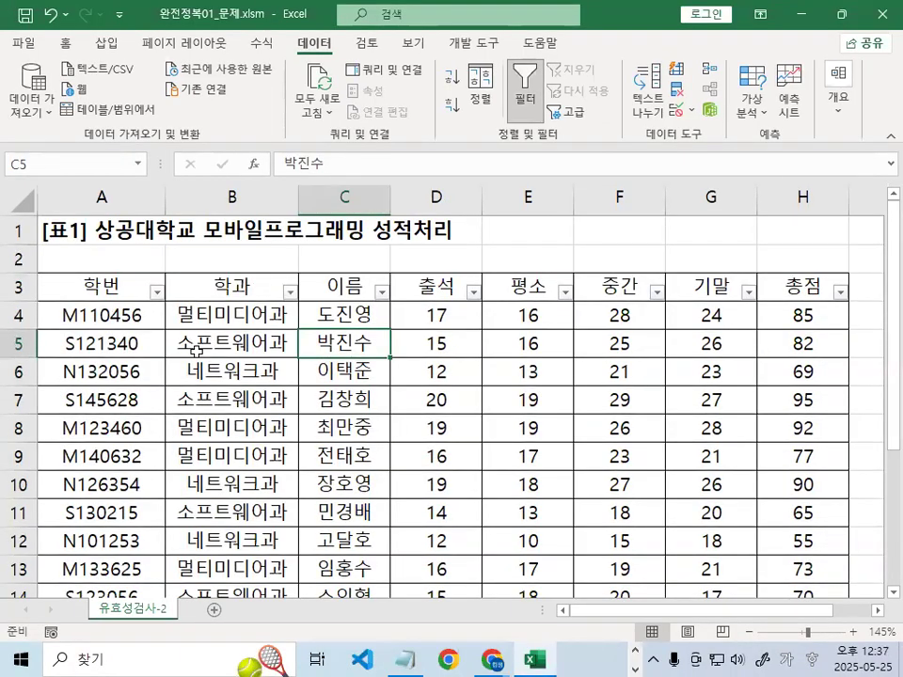
left_click(292, 297)
left_click(99, 450)
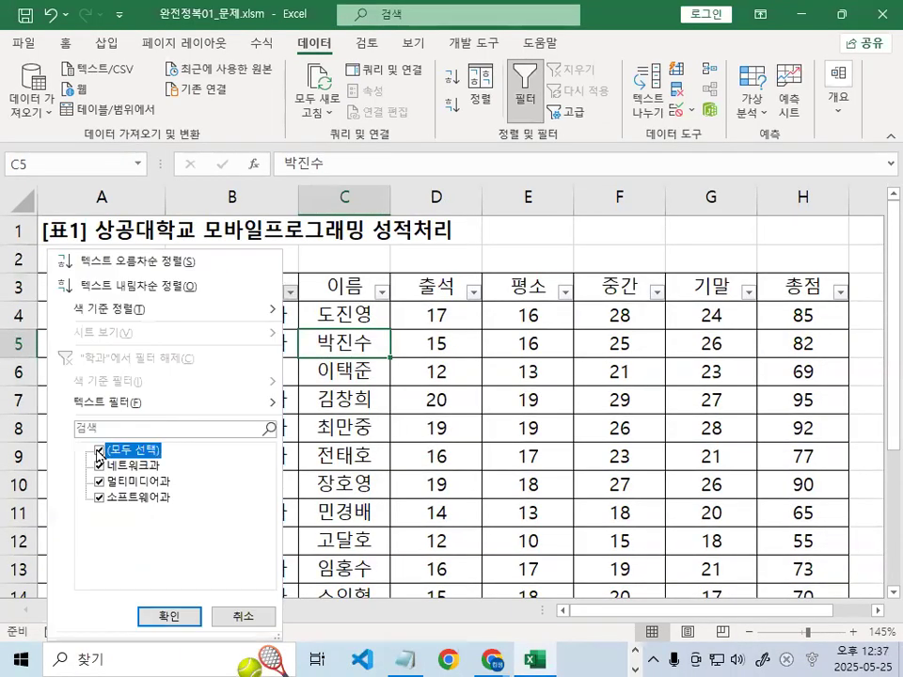
left_click(122, 499)
key("ctrl+1")
mouse_move(223, 474)
left_mouse_down()
mouse_move(177, 512)
mouse_move(204, 487)
left_mouse_up()
key("Escape")
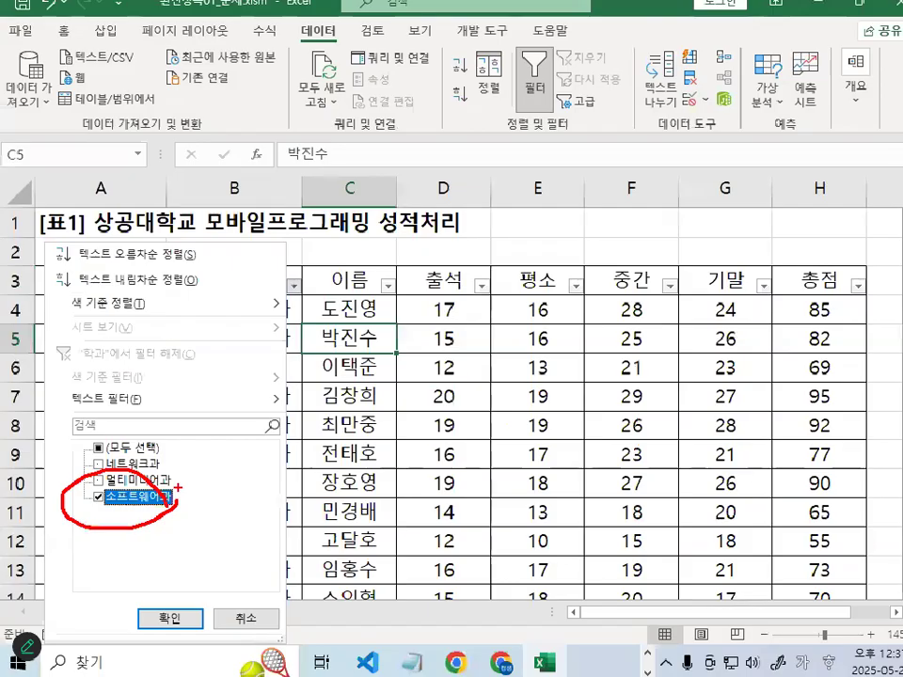
Filter the 학과 column so that only 소프트웨어과 is checked
left_click(290, 292)
left_click(103, 450)
left_click(98, 497)
left_click(169, 617)
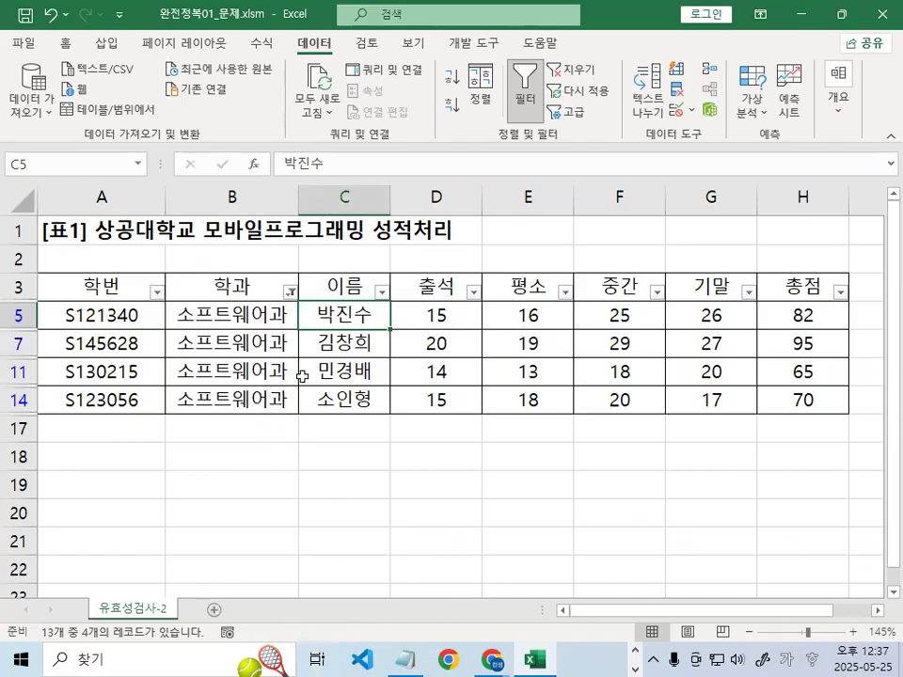
Review the text filter conditions available for the 학과 column and look over the filtered 학과 entries
left_click(289, 289)
mouse_move(212, 404)
left_click(305, 348)
left_click_drag(302, 347, 252, 660)
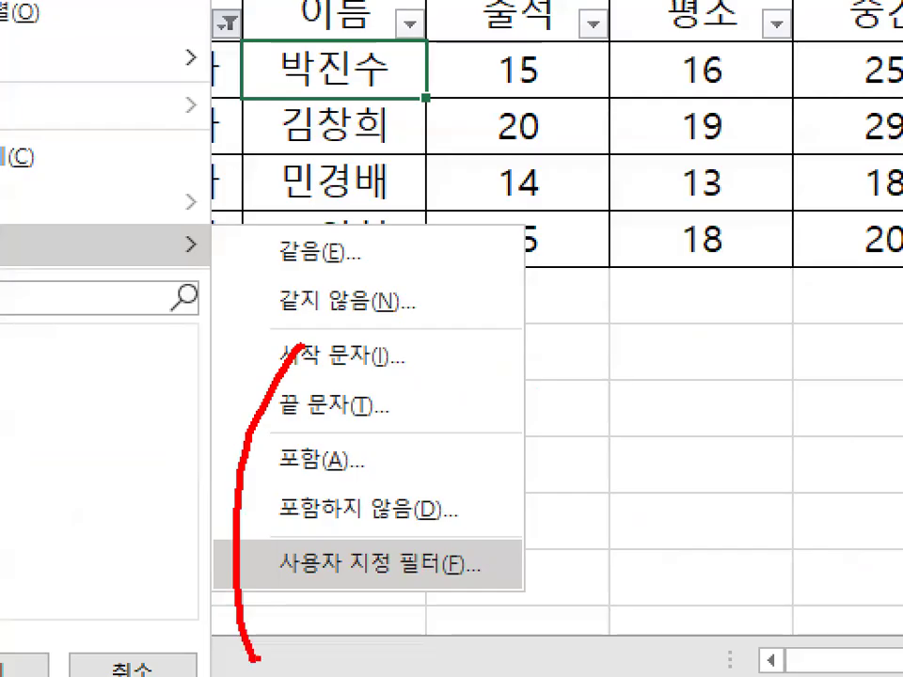
key("Escape")
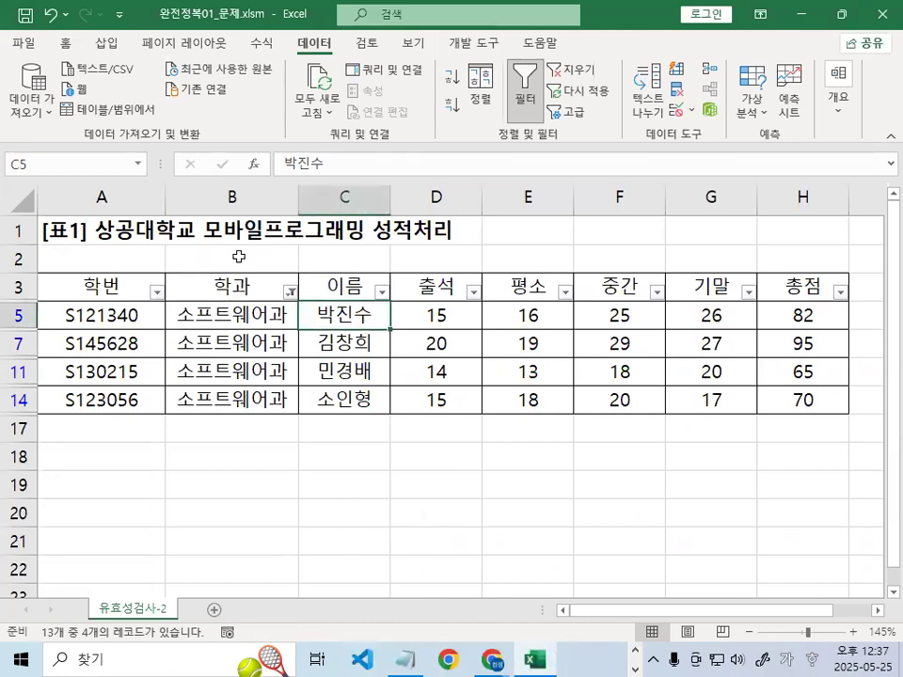
left_click(235, 315)
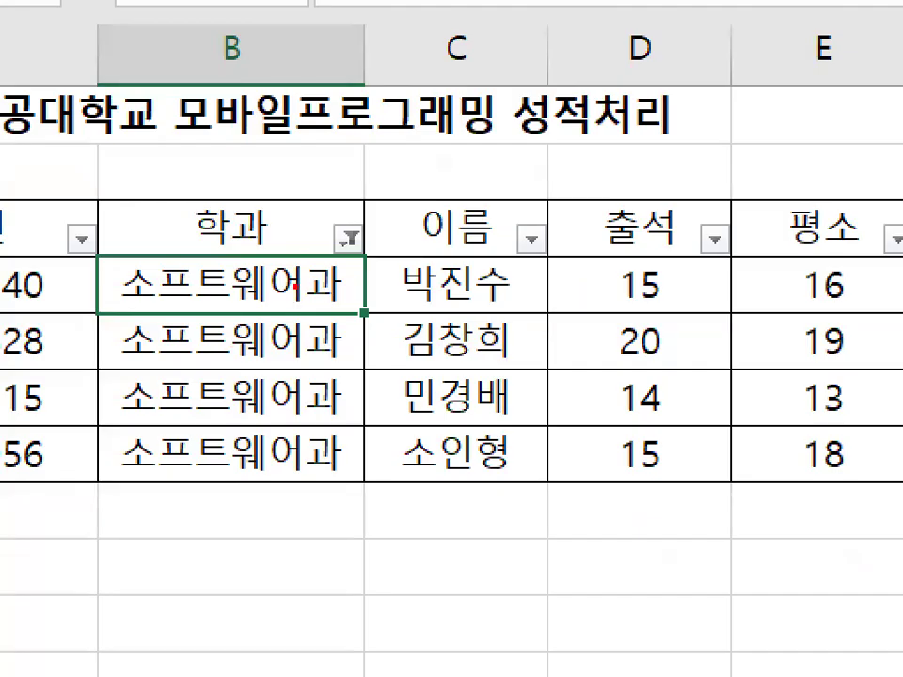
left_click_drag(245, 271, 153, 406)
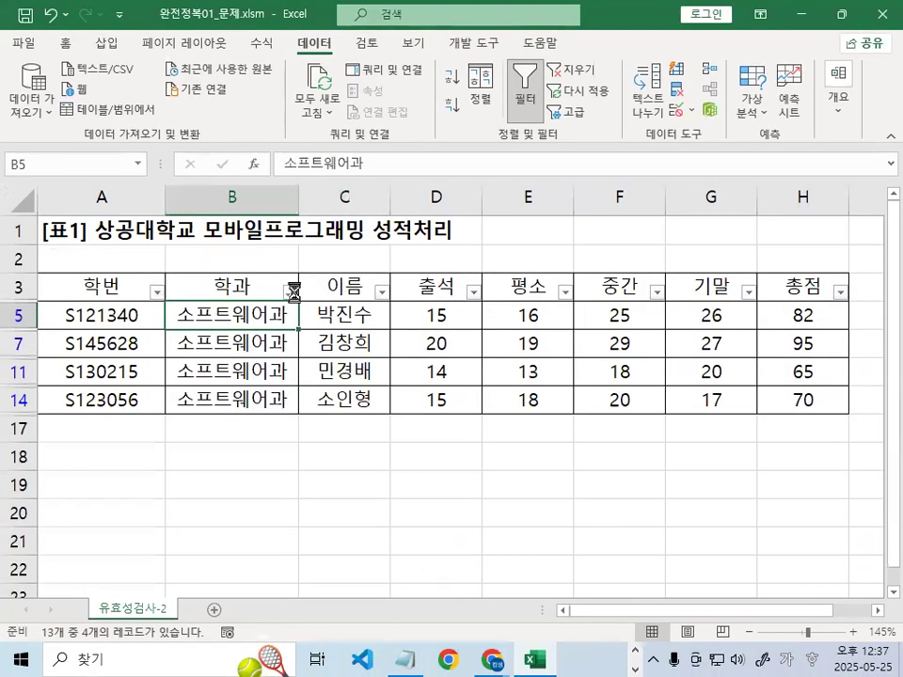
Clear the filter from the 학과 column
left_click(292, 292)
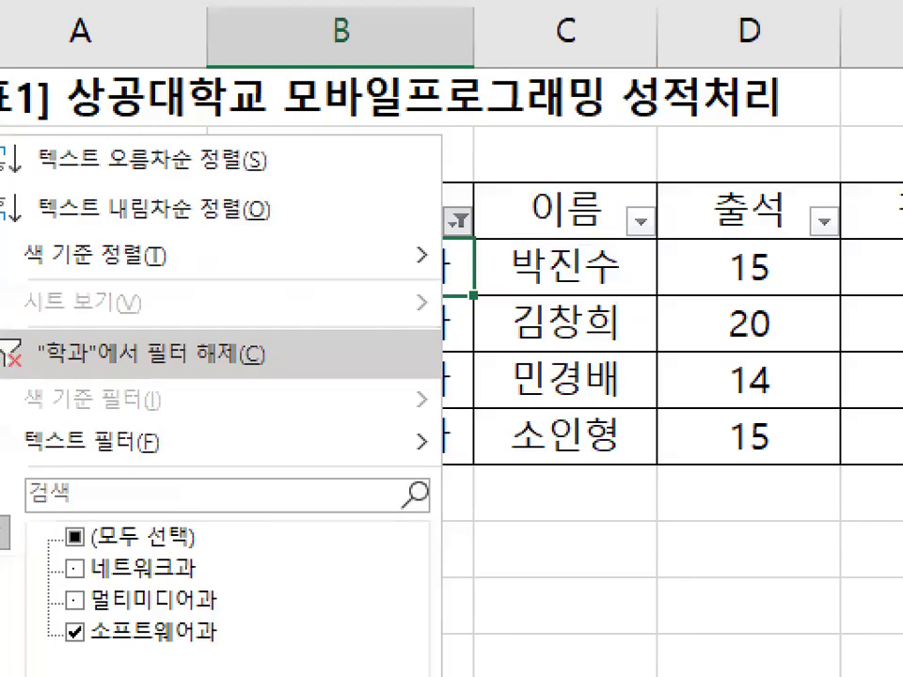
left_click(122, 364)
mouse_move(285, 330)
left_mouse_down()
mouse_move(256, 332)
mouse_move(259, 349)
left_mouse_up()
key("Escape")
left_click(289, 293)
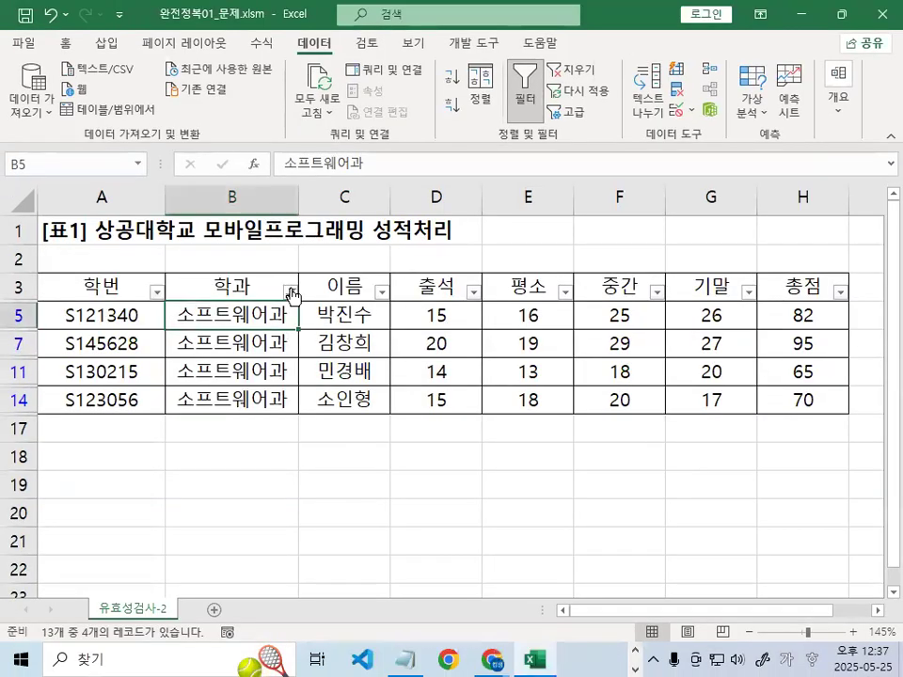
left_click(290, 292)
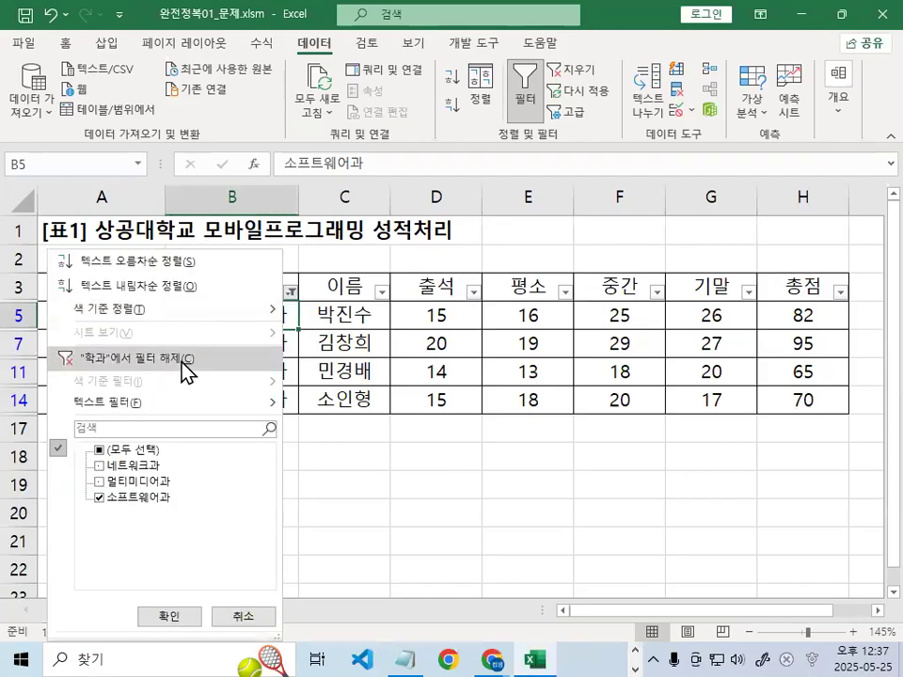
left_click(184, 360)
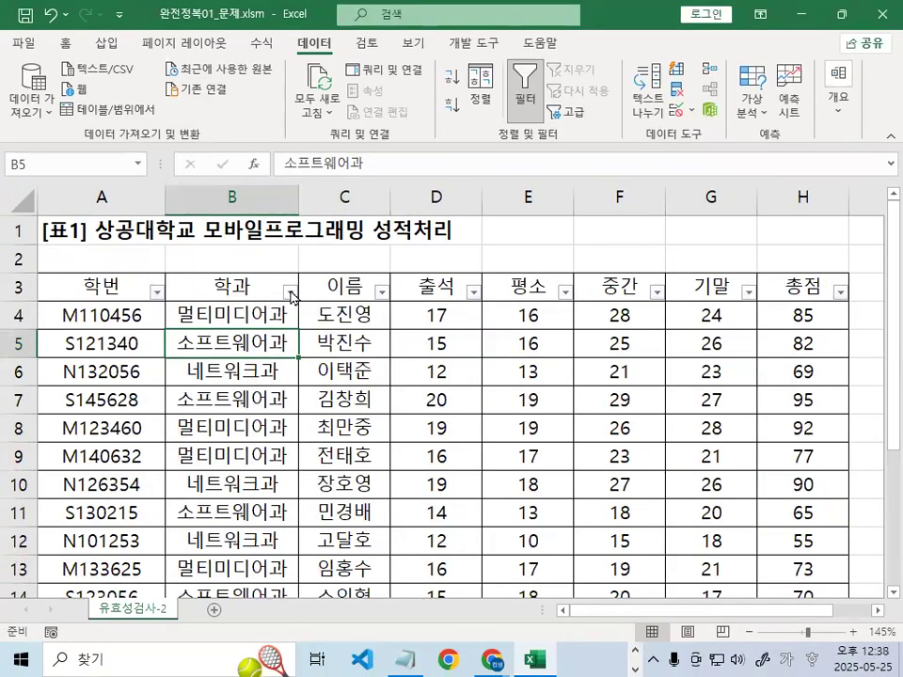
Apply a text filter to the 학과 column for entries that begin with 멀티
left_click(290, 291)
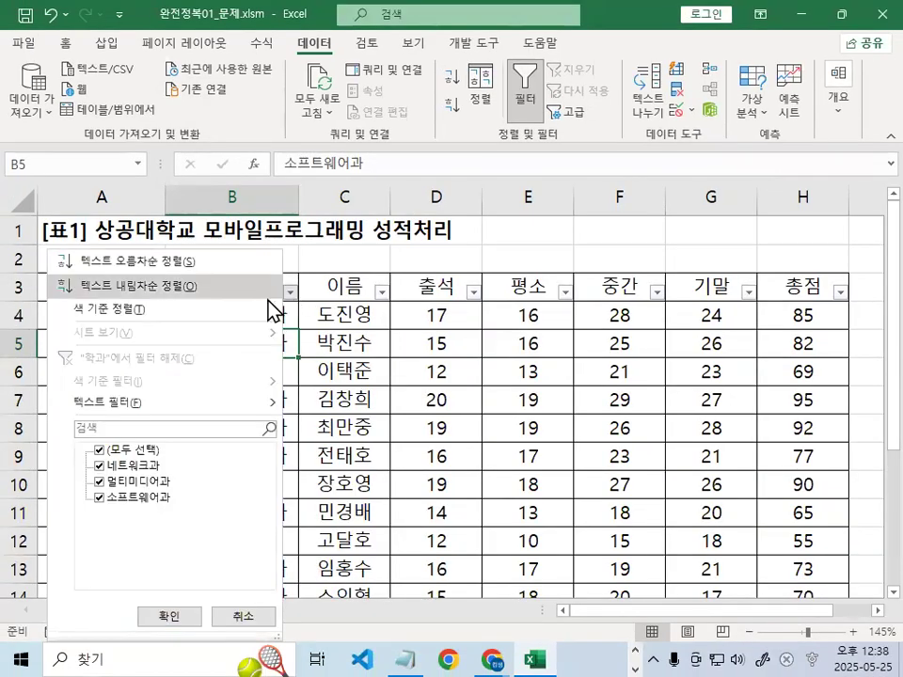
mouse_move(176, 410)
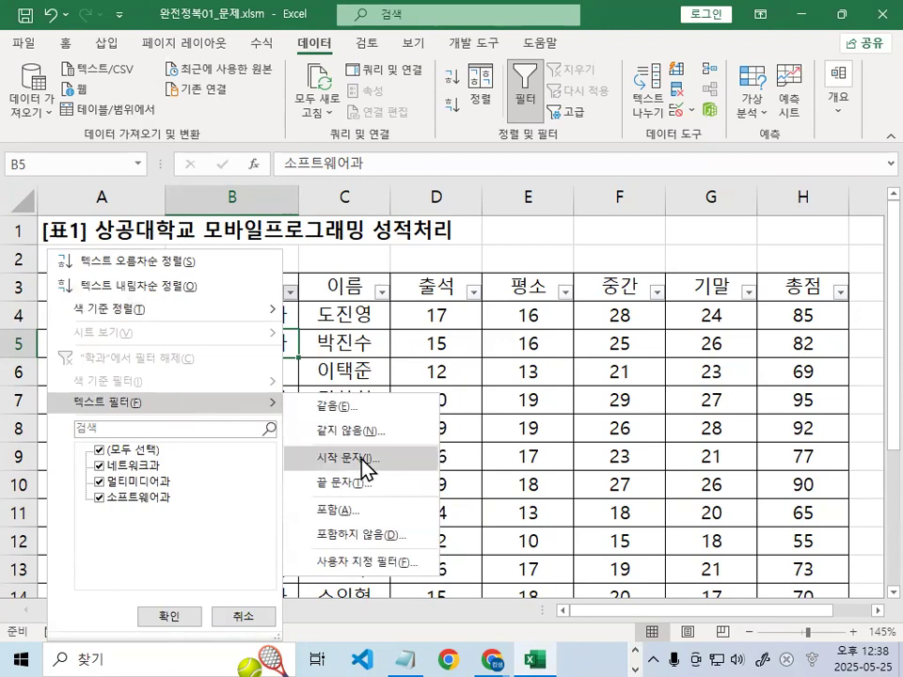
left_click(369, 461)
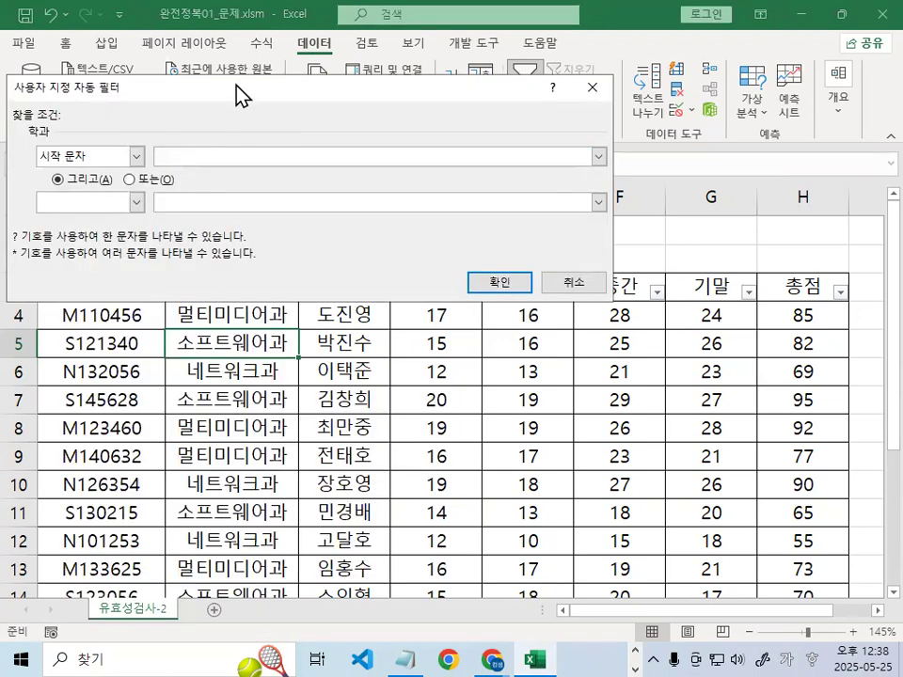
left_click_drag(237, 93, 407, 223)
type("멀티")
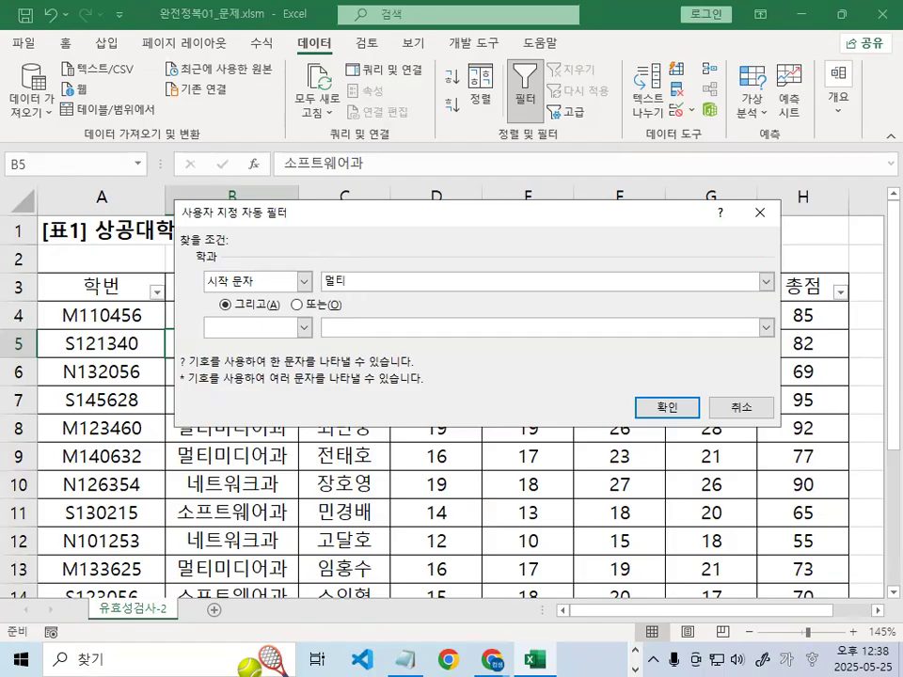
left_click(671, 405)
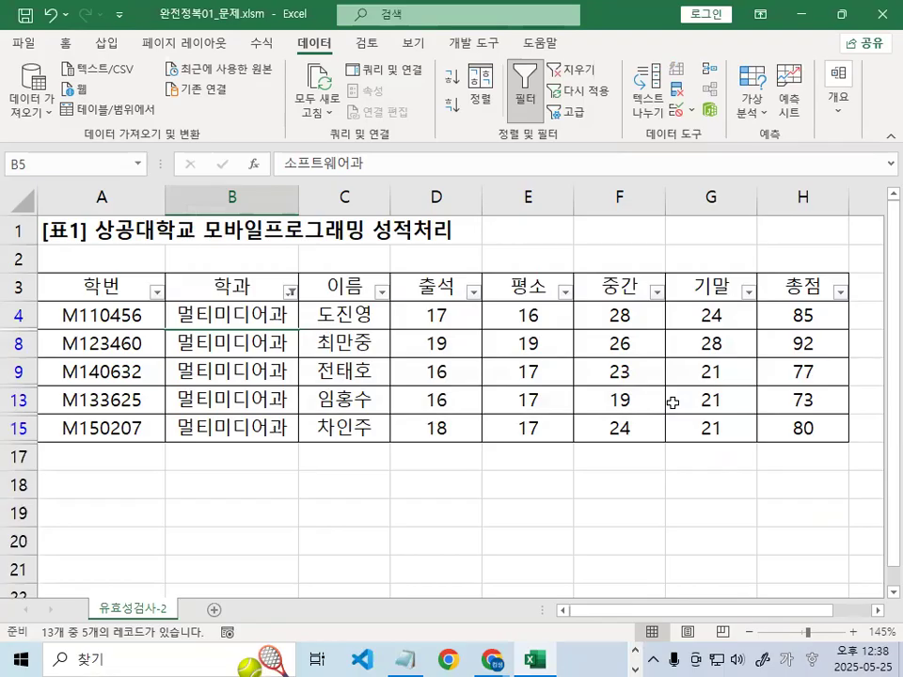
Remove the begins-with filter from 학과, check its filter options again, and close them without changes
left_click(290, 294)
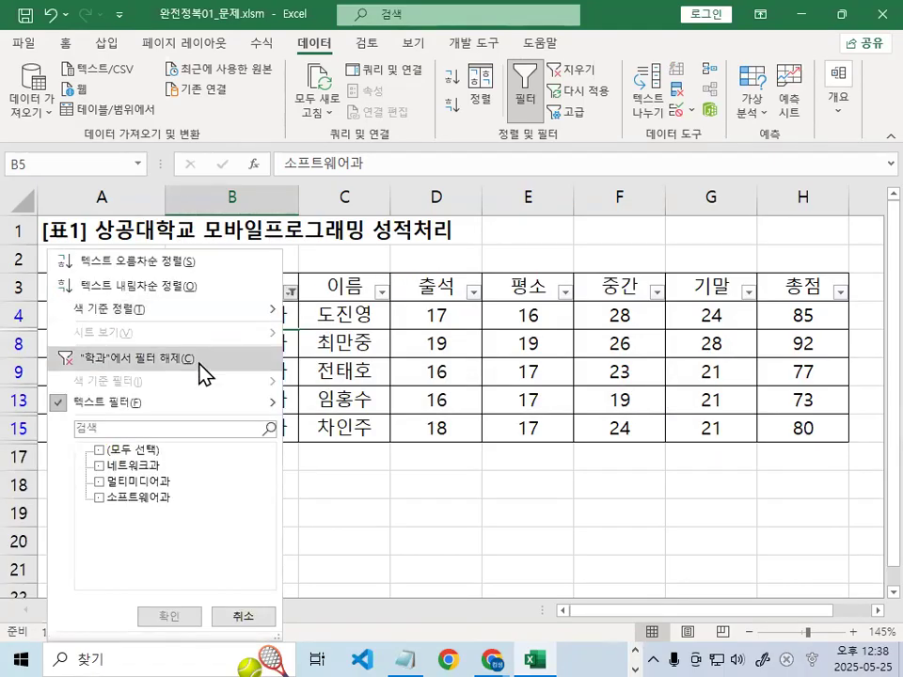
left_click(203, 368)
left_click(291, 293)
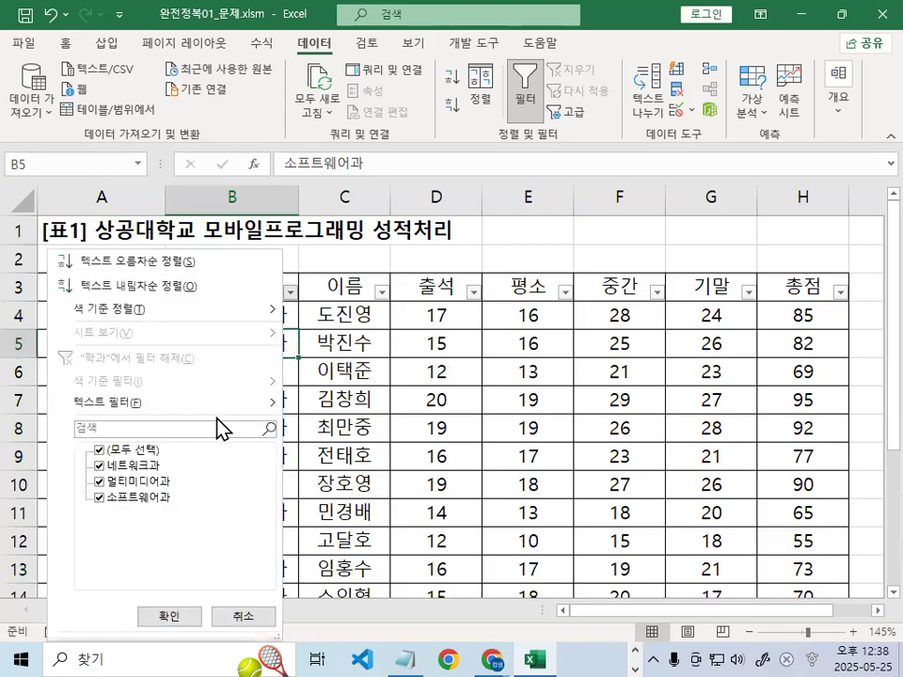
left_click(392, 352)
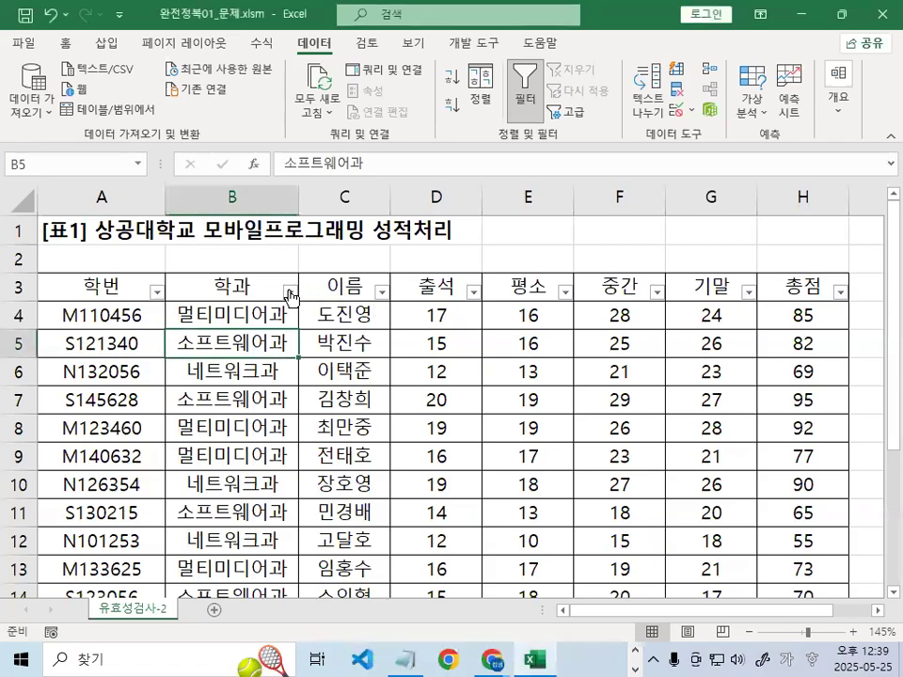
Apply a text filter to the 학과 column for entries that do not contain 멀티
left_click(290, 293)
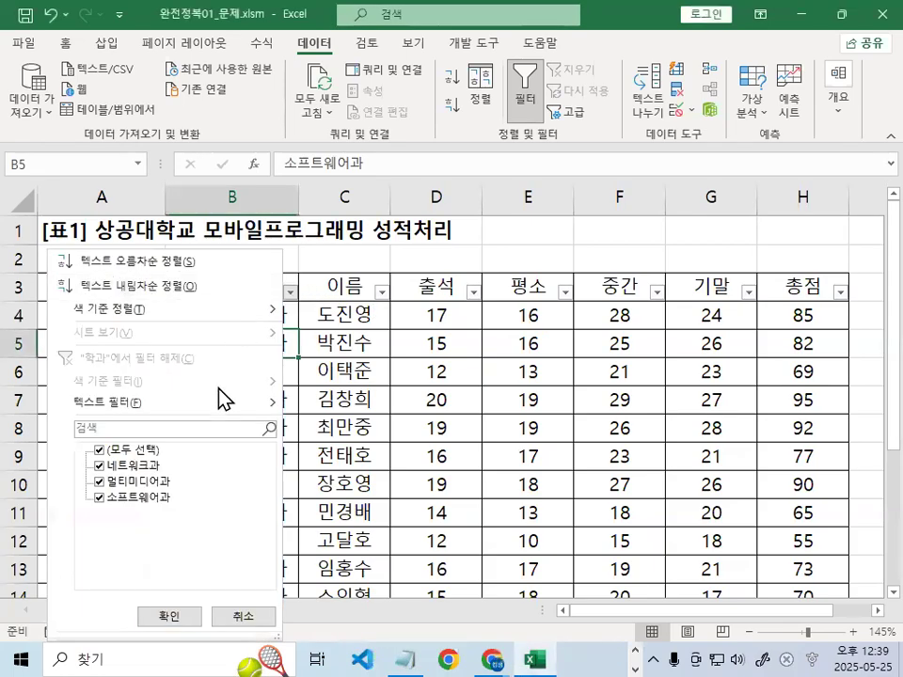
mouse_move(215, 411)
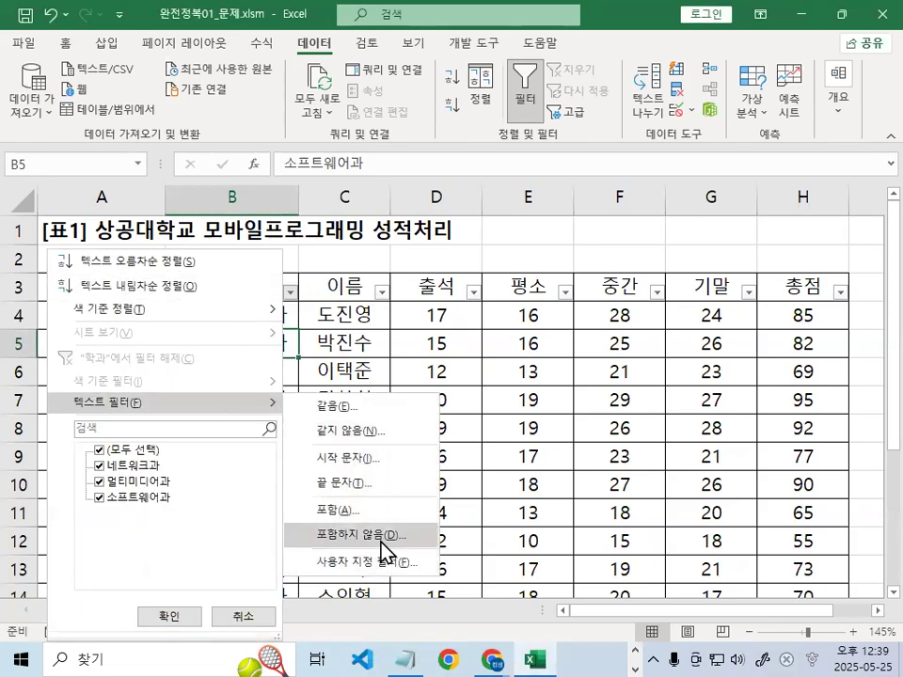
key("Return")
type("멀티")
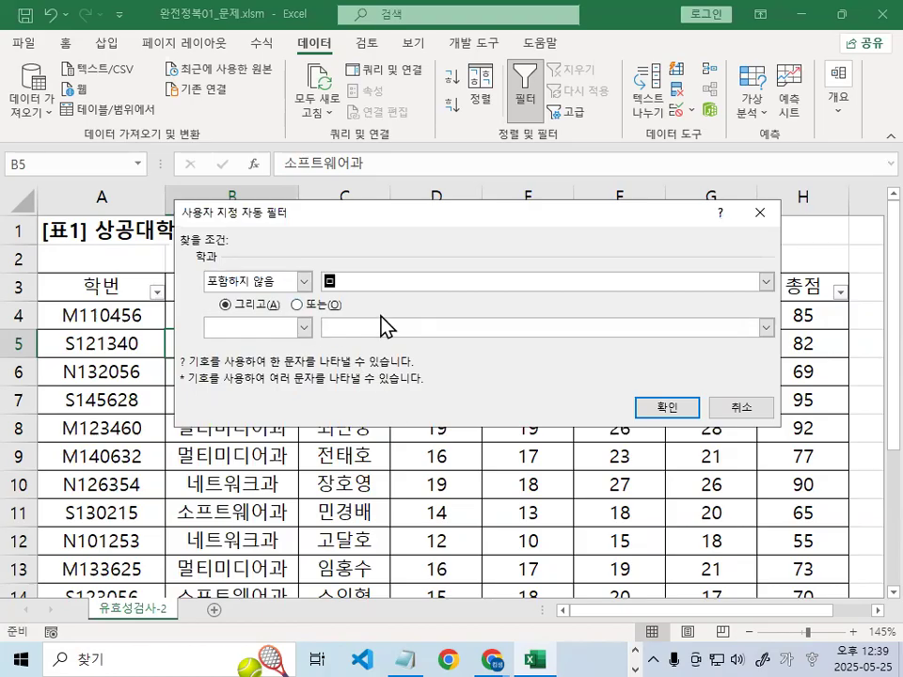
left_click(688, 409)
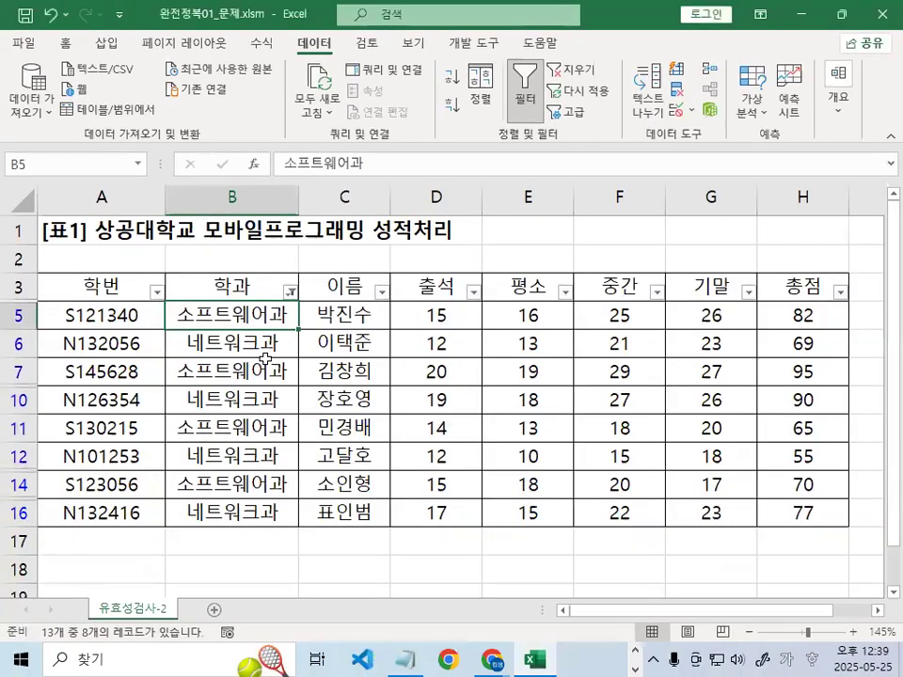
Review the text filter conditions for 학과 and clear the does-not-contain filter
left_click(291, 290)
mouse_move(175, 407)
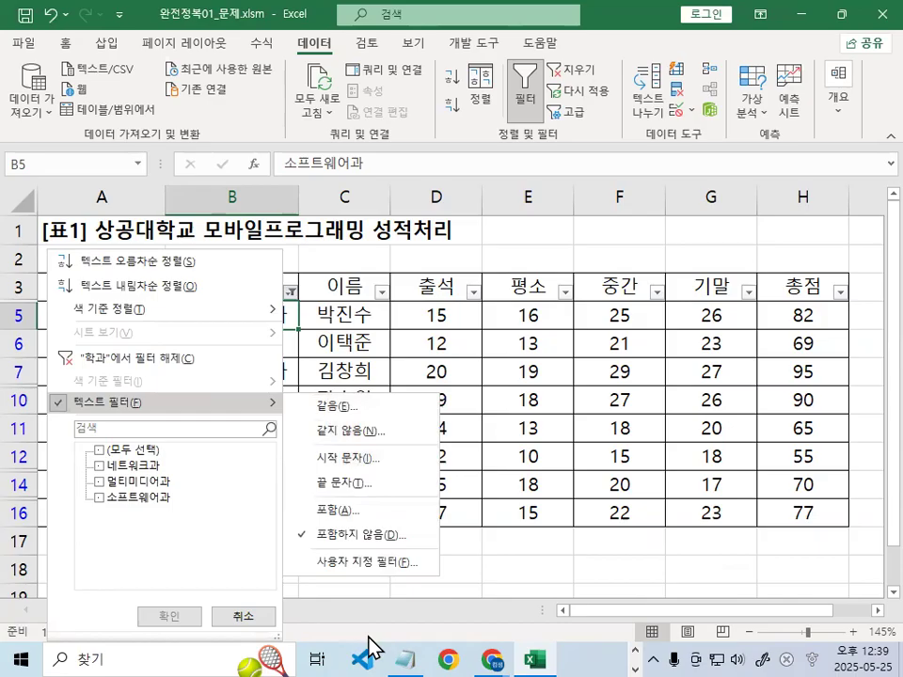
left_click(107, 360)
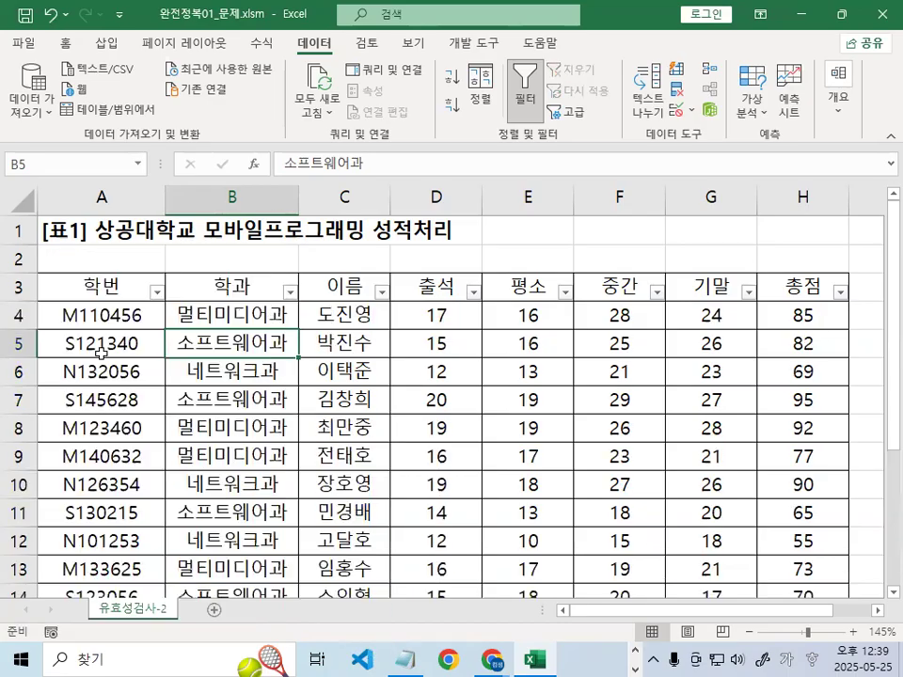
Close 완전정복01_문제.xlsm without saving the changes
left_click(201, 316)
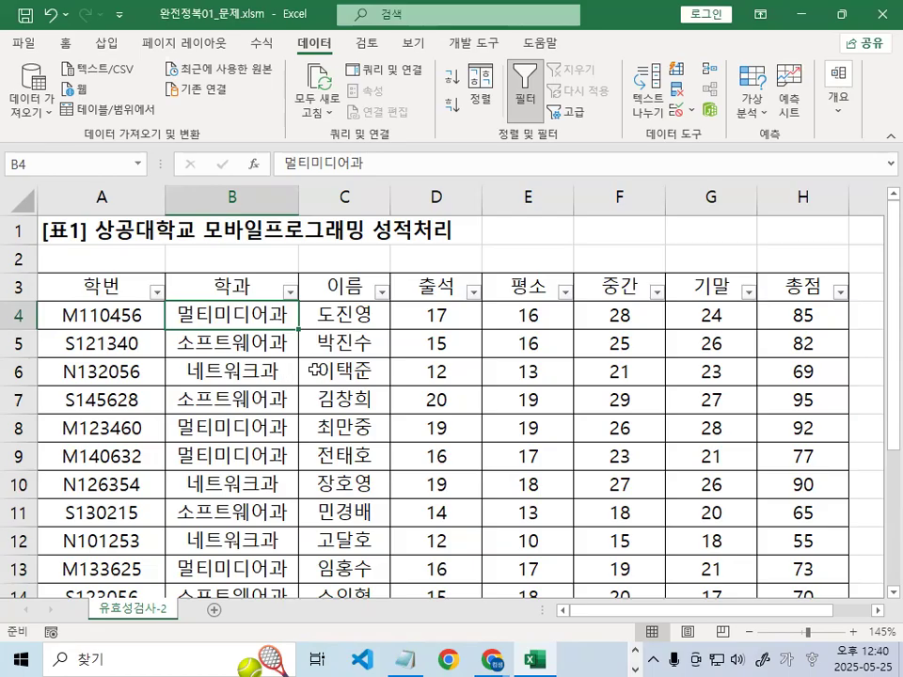
left_click(330, 370)
left_click(22, 42)
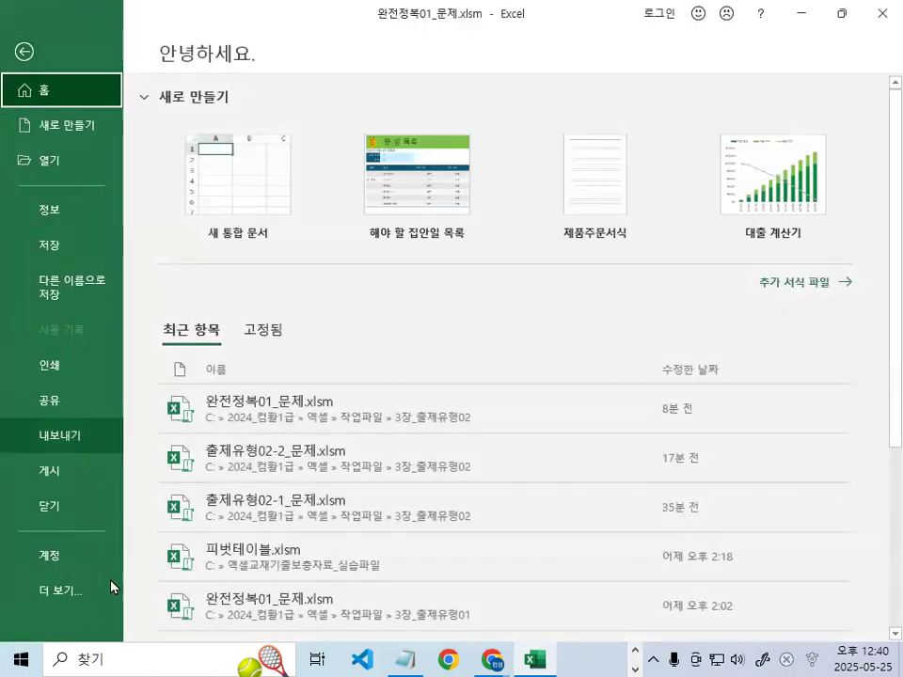
left_click(77, 513)
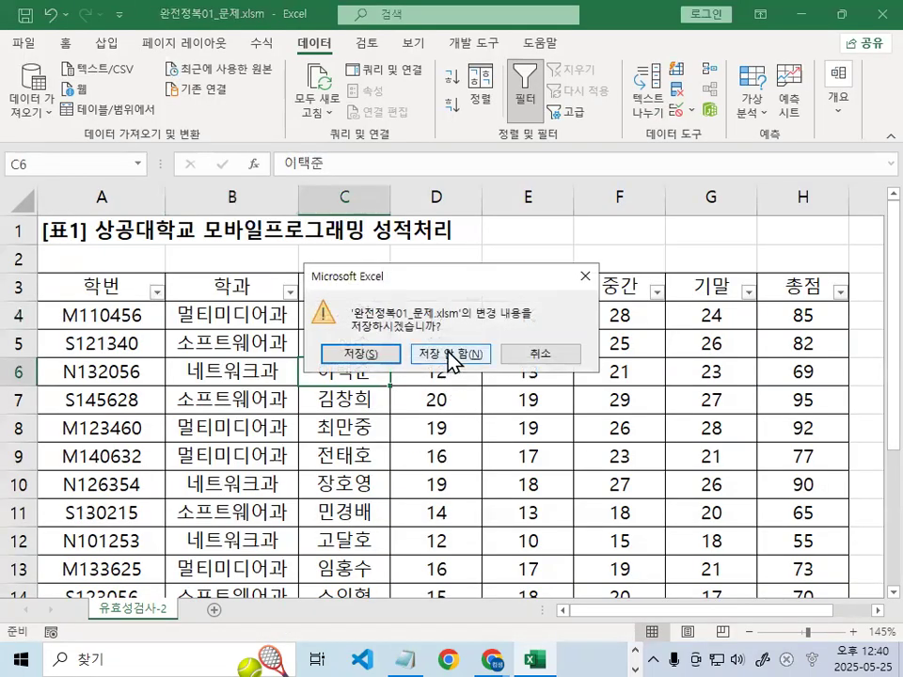
left_click(449, 355)
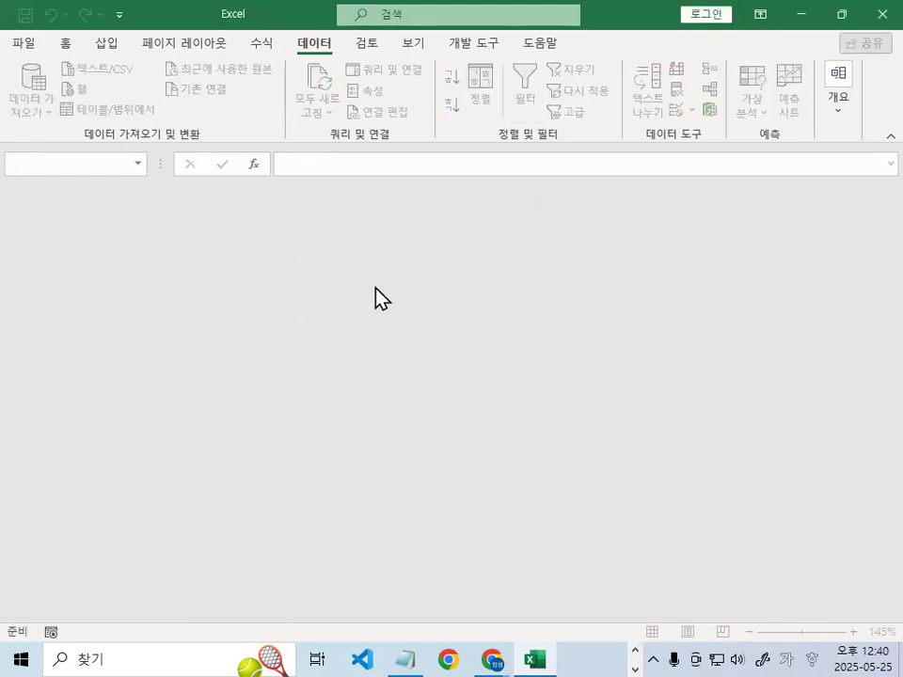
Open 완전정복02_문제.xlsm from the 3장_출제유형02 folder and go to the beginning of 표1
left_click(23, 43)
left_click(47, 160)
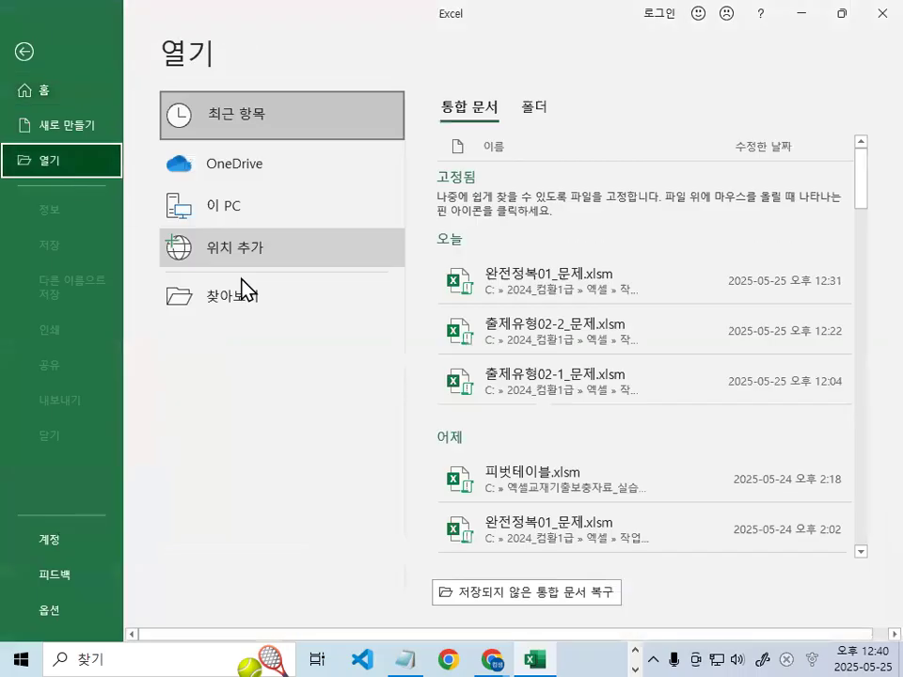
left_click(283, 301)
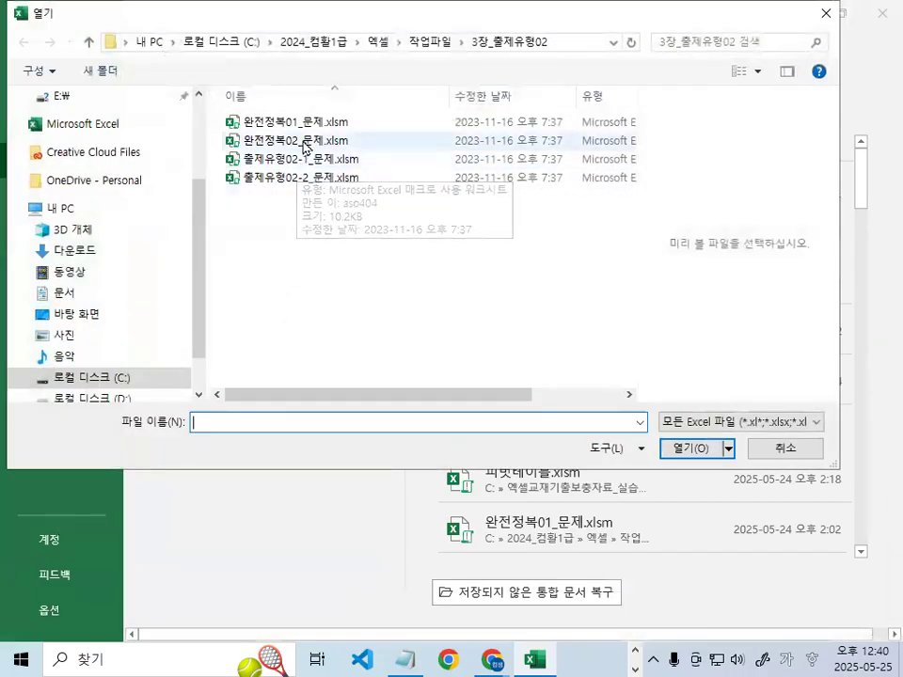
double_click(282, 140)
scroll(243, 364, "up", 3)
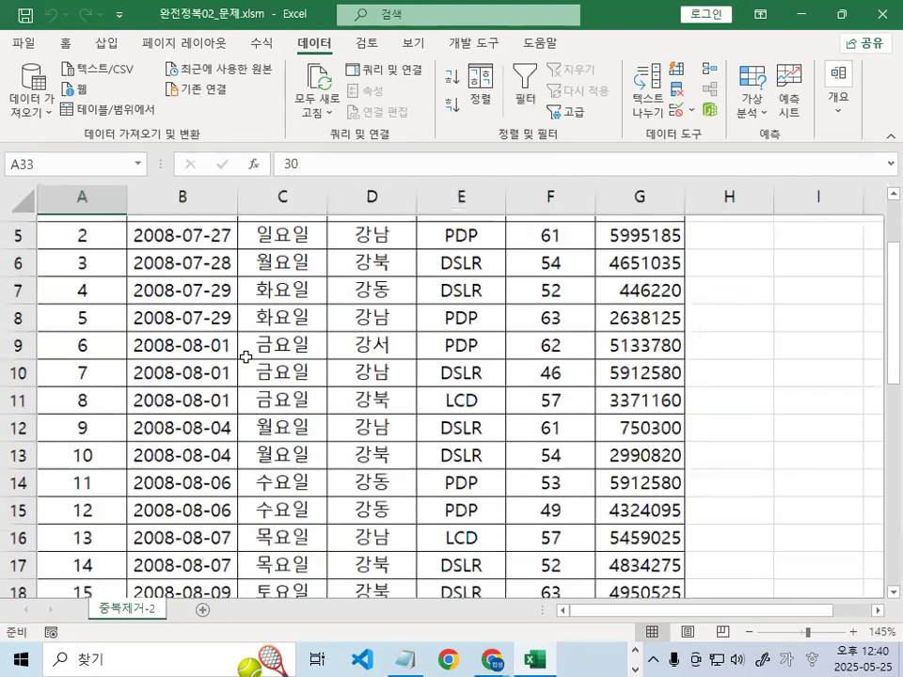
left_click(239, 286)
scroll(224, 441, "up", 2)
left_click(233, 369)
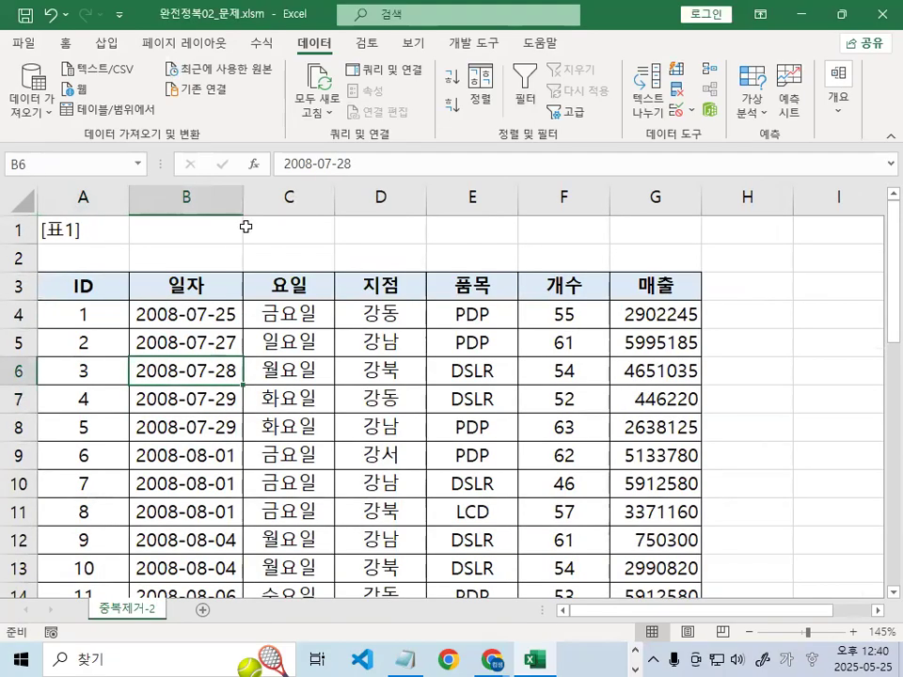
left_click(266, 352)
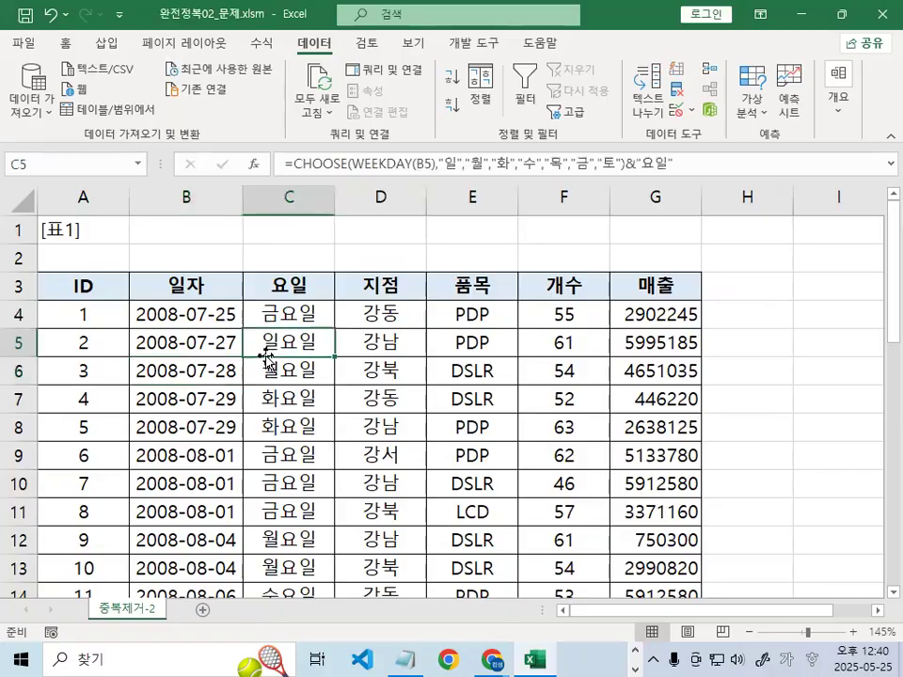
key("ctrl+1")
left_click_drag(301, 307, 340, 257)
key("Escape")
left_click(308, 427)
key("ctrl+1")
left_click_drag(289, 348, 338, 304)
key("Escape")
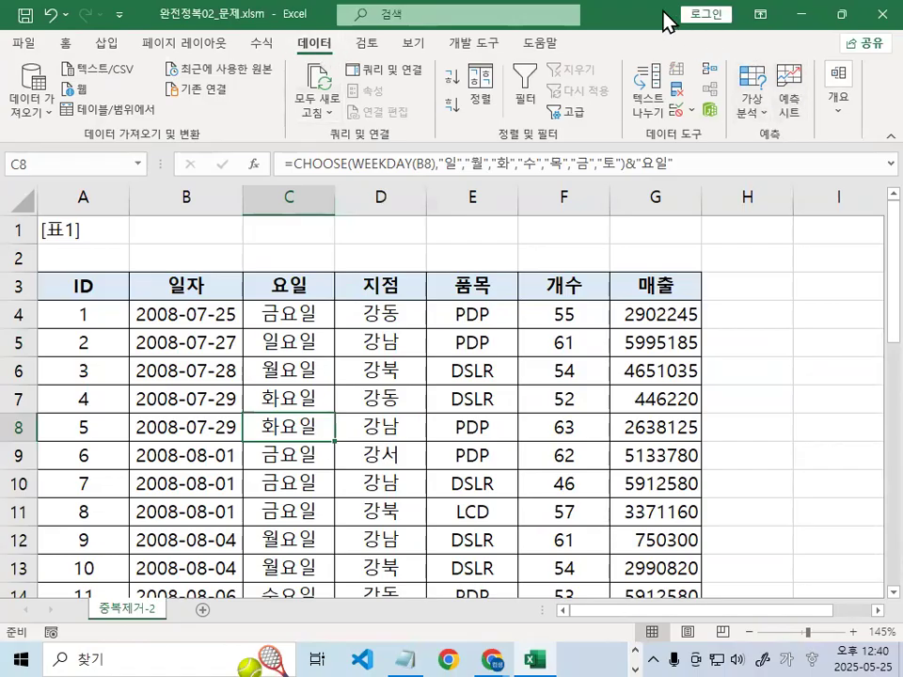
Restore the maximized workbook window to its smaller size so the data tools show their full labels
double_click(552, 28)
key("ctrl+1")
left_click(351, 153)
left_click_drag(328, 152, 426, 151)
key("Escape")
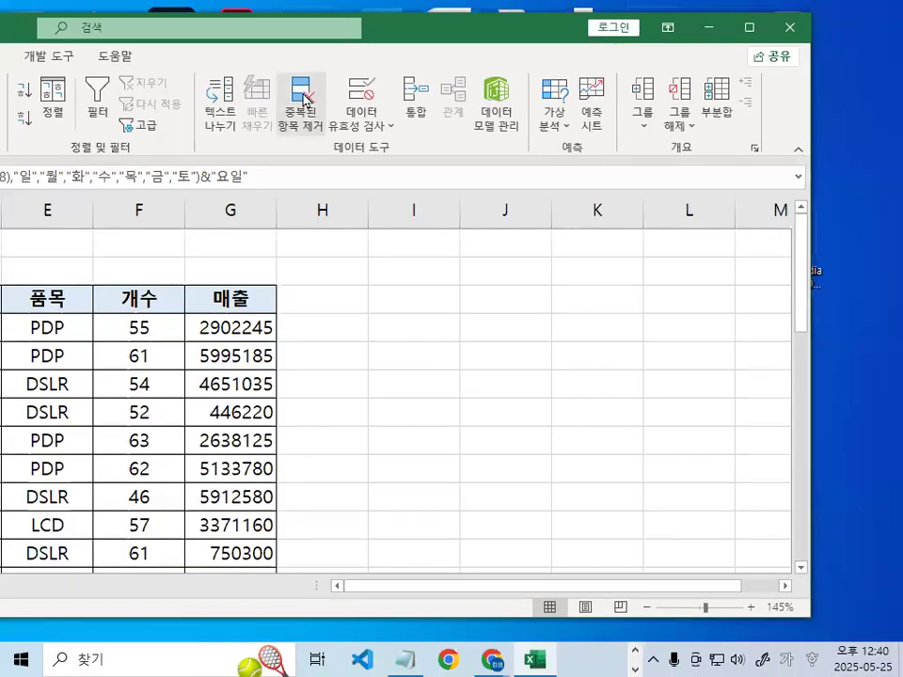
Remove duplicate rows from 표1, comparing only the 지점, 품목 and 개수 columns
left_click(301, 94)
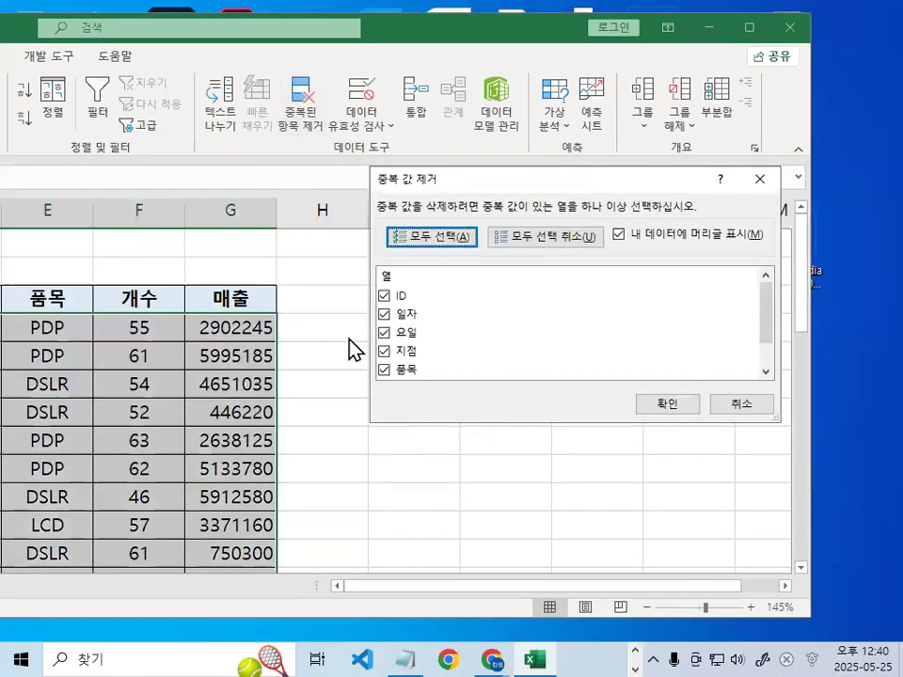
left_click(573, 242)
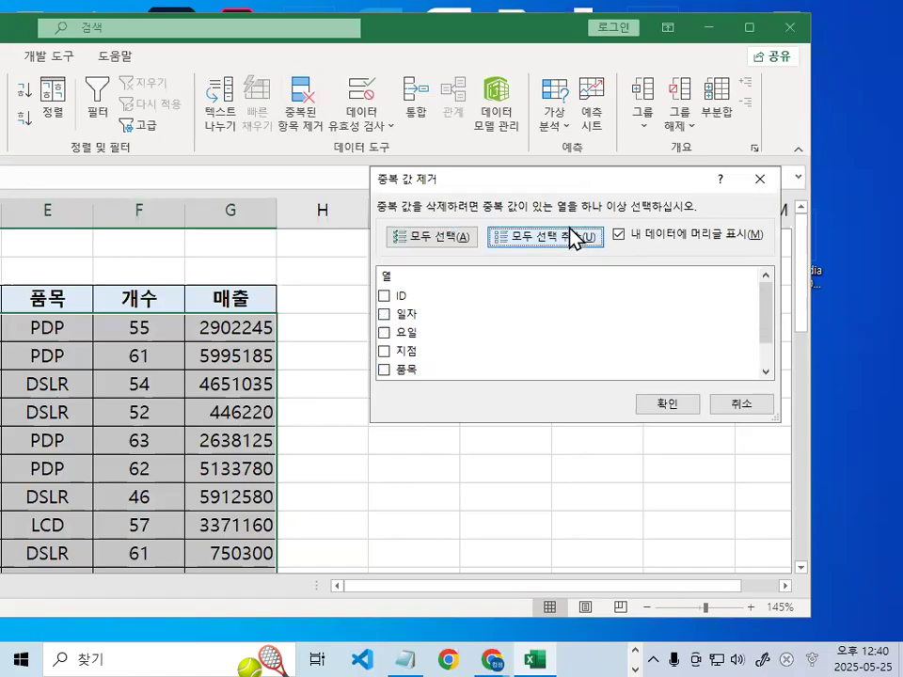
left_click(384, 352)
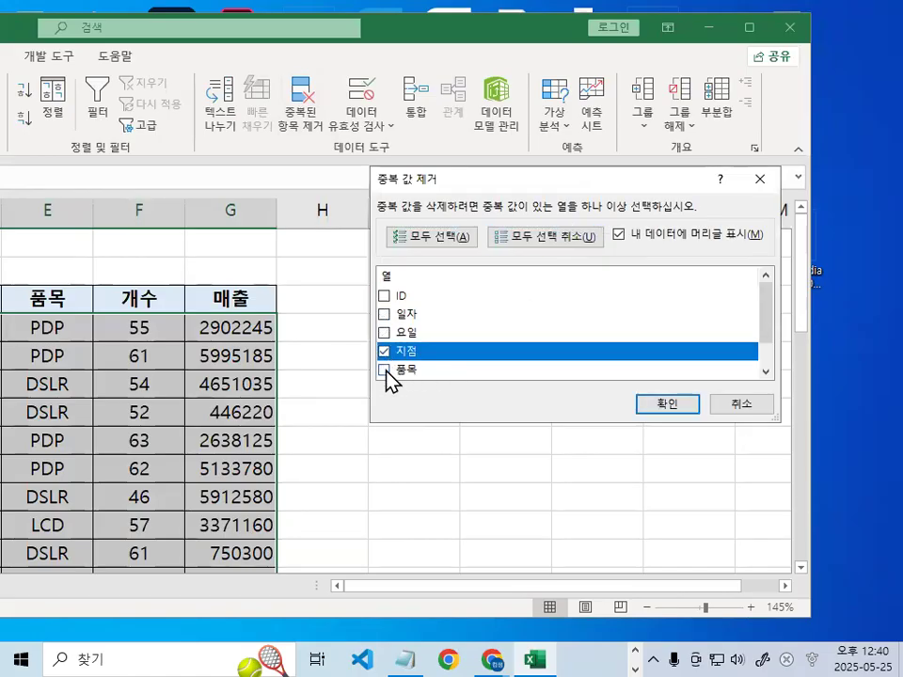
left_click(385, 370)
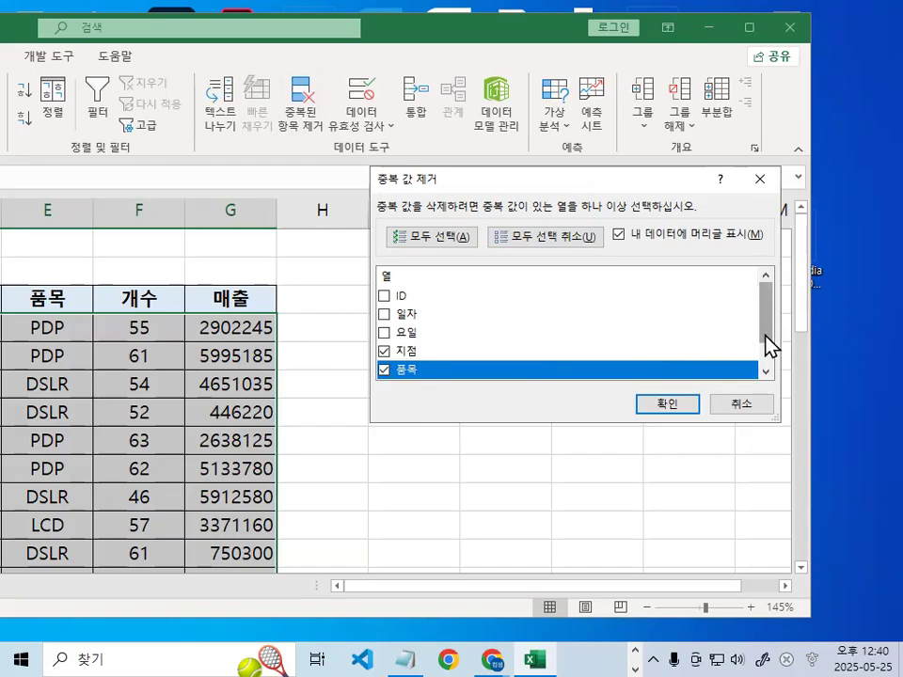
scroll(767, 346, "down", 1)
left_click(386, 352)
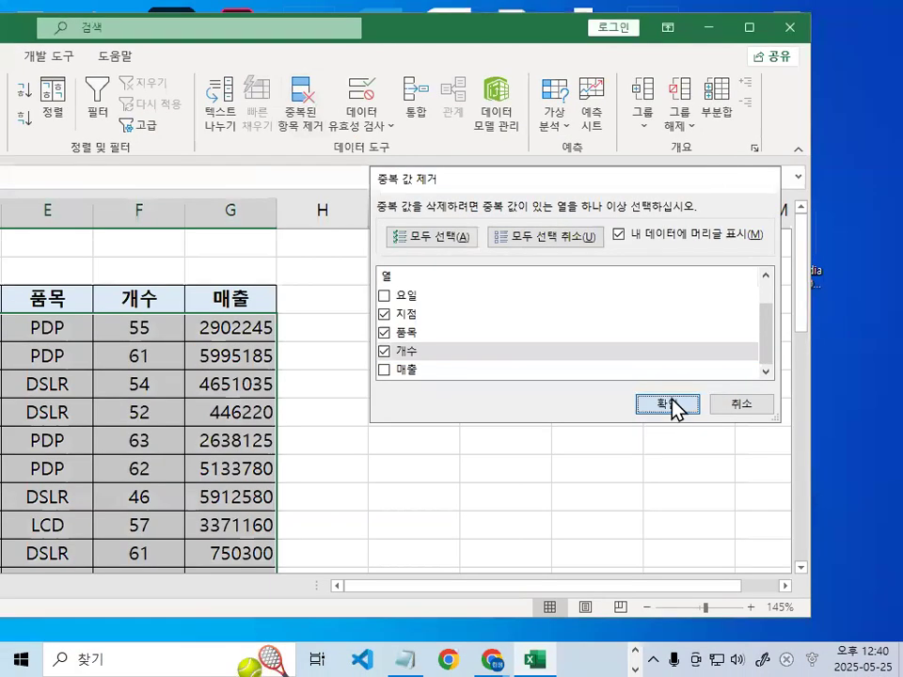
left_click(668, 404)
left_click_drag(279, 359, 373, 362)
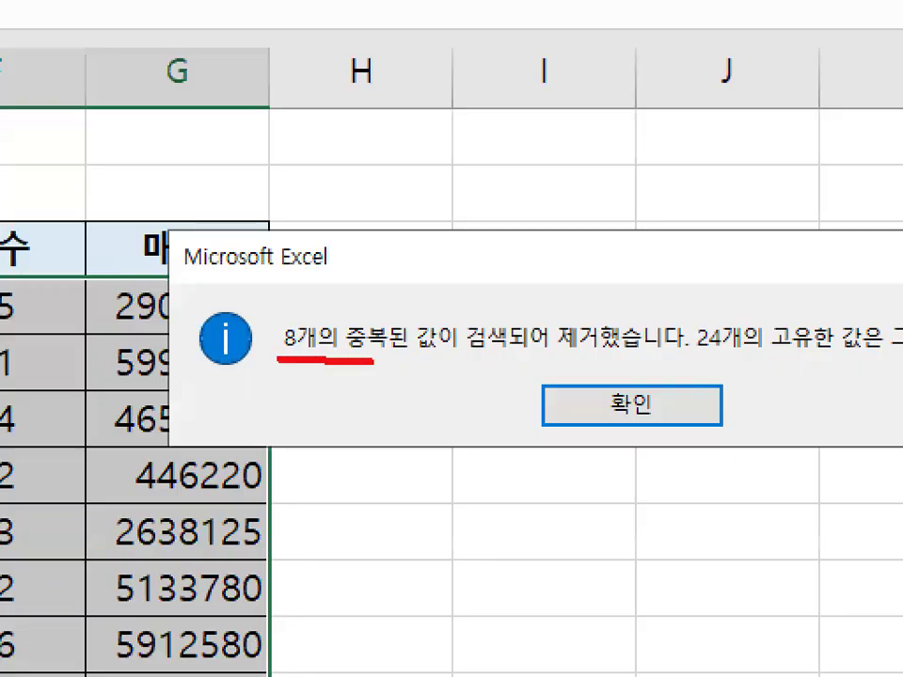
left_click_drag(629, 324, 615, 330)
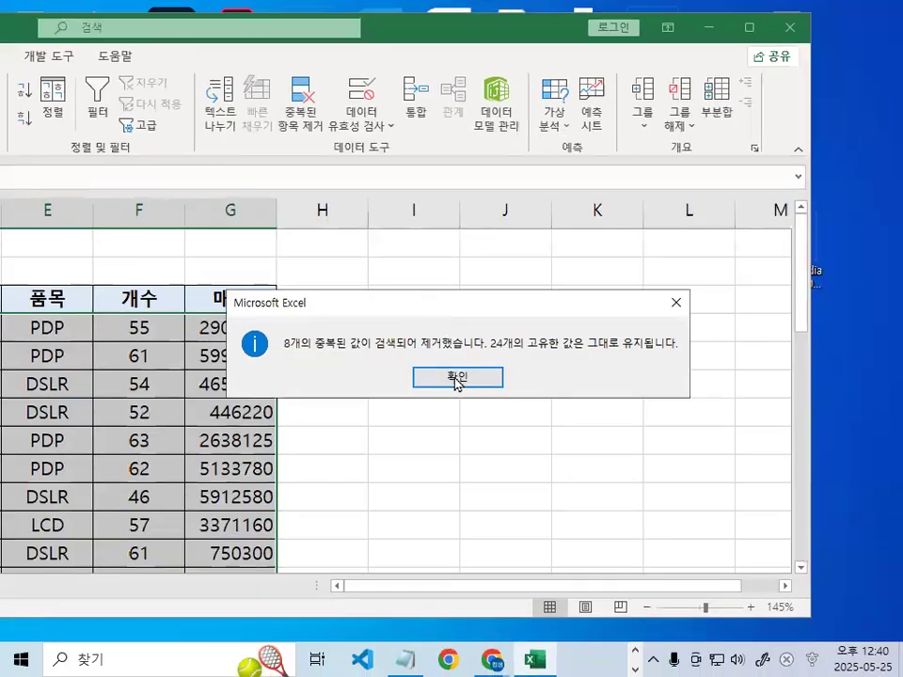
left_click(462, 377)
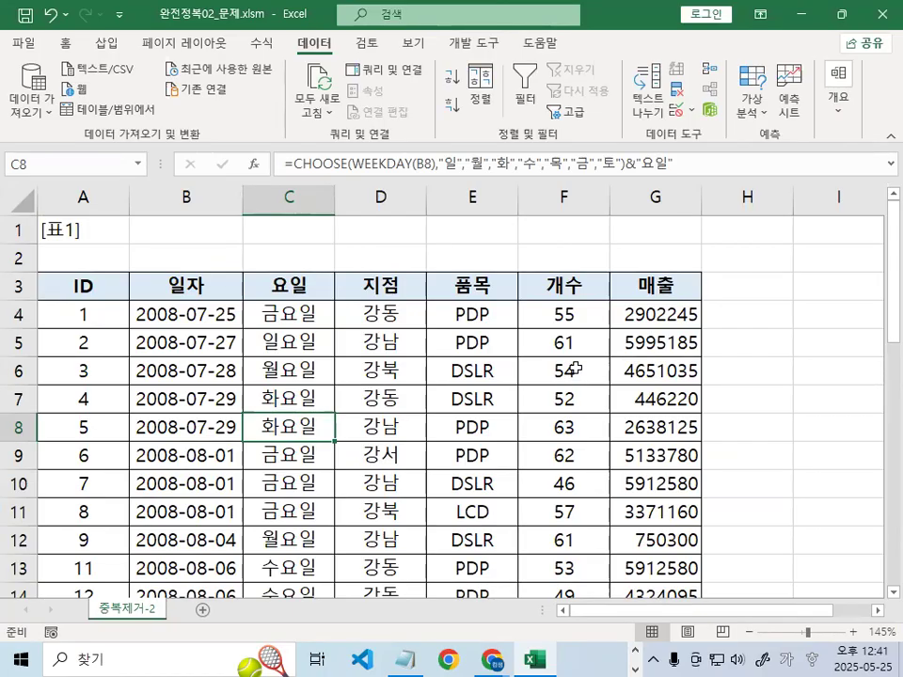
Start a duplicate-values conditional formatting rule on the 매출 values in G4:G27 with a custom format
left_click(659, 317)
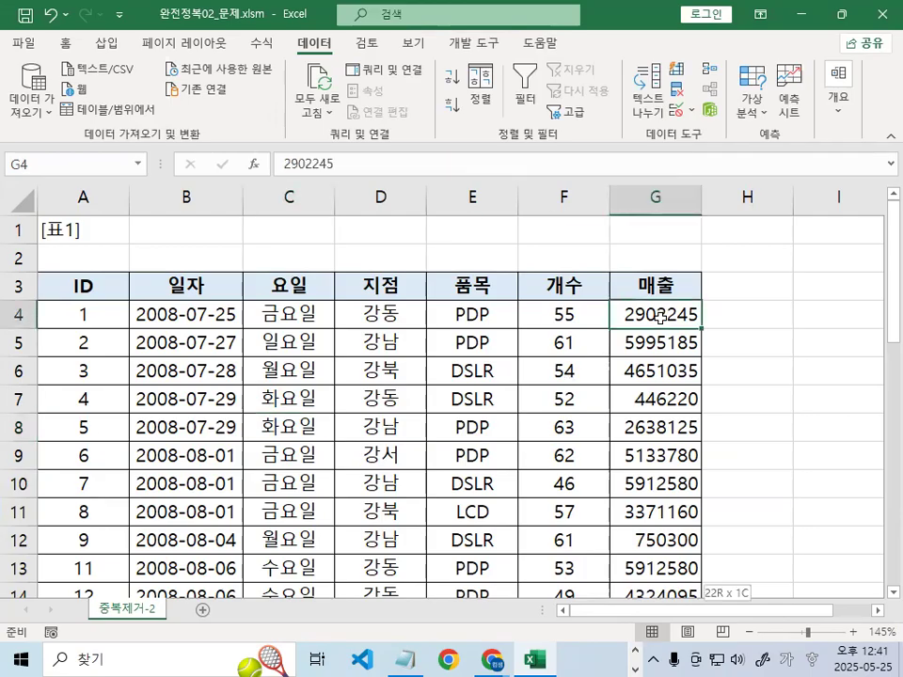
key("ctrl+shift+Down")
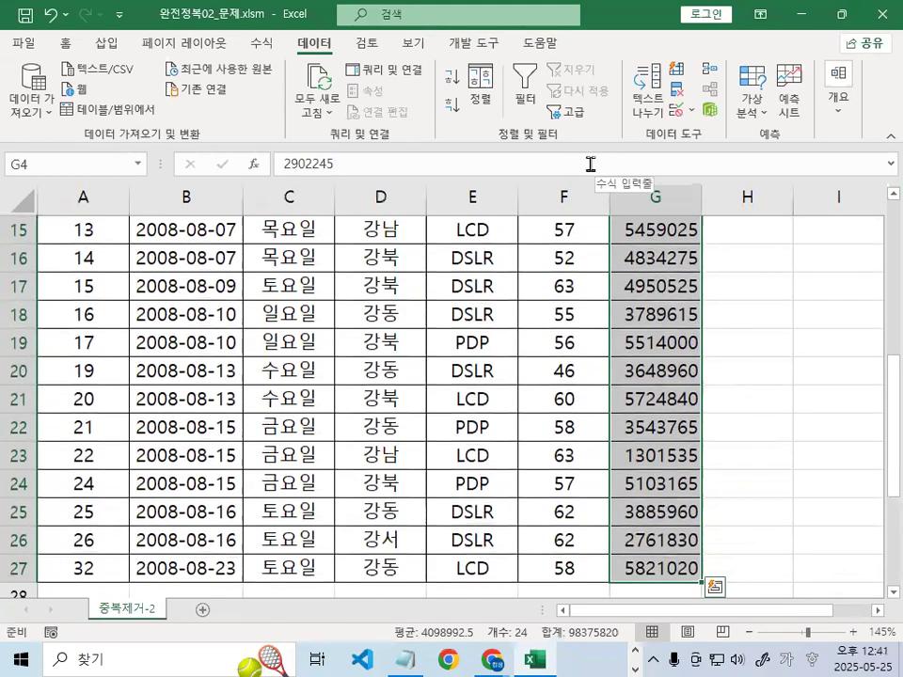
left_click(66, 43)
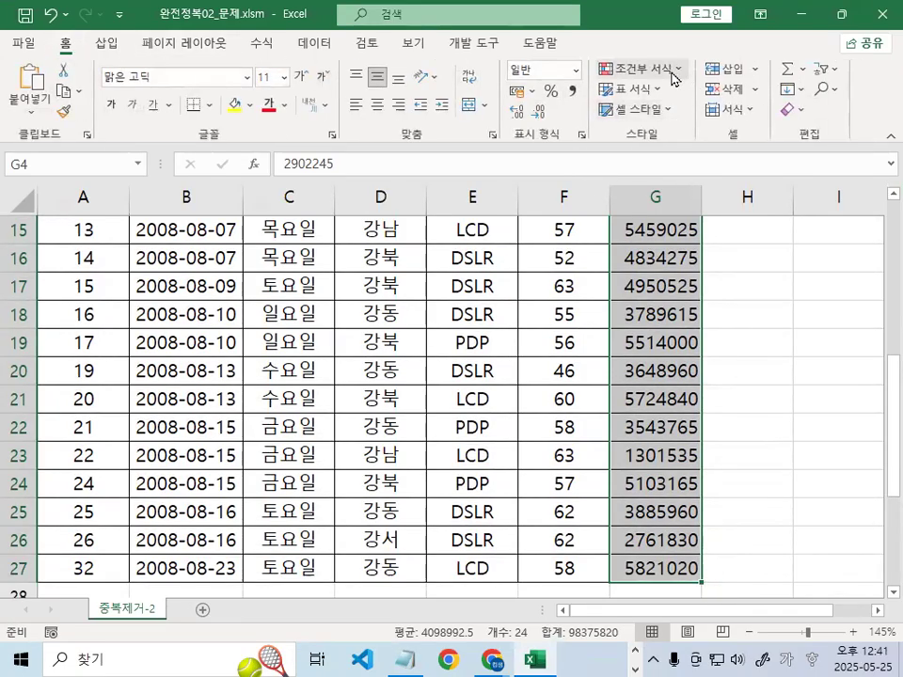
left_click(673, 79)
mouse_move(679, 117)
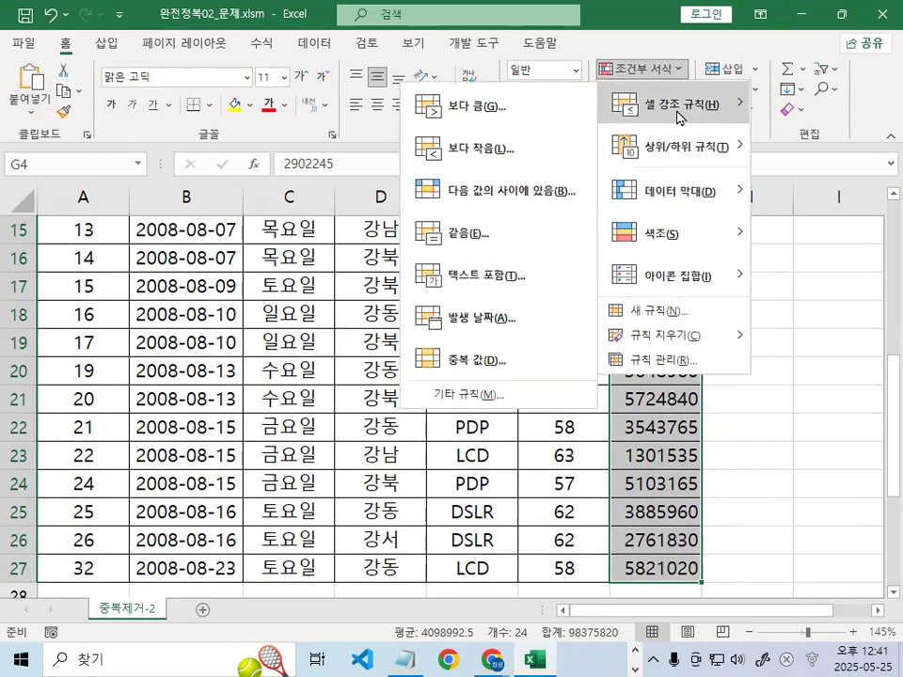
left_click(475, 360)
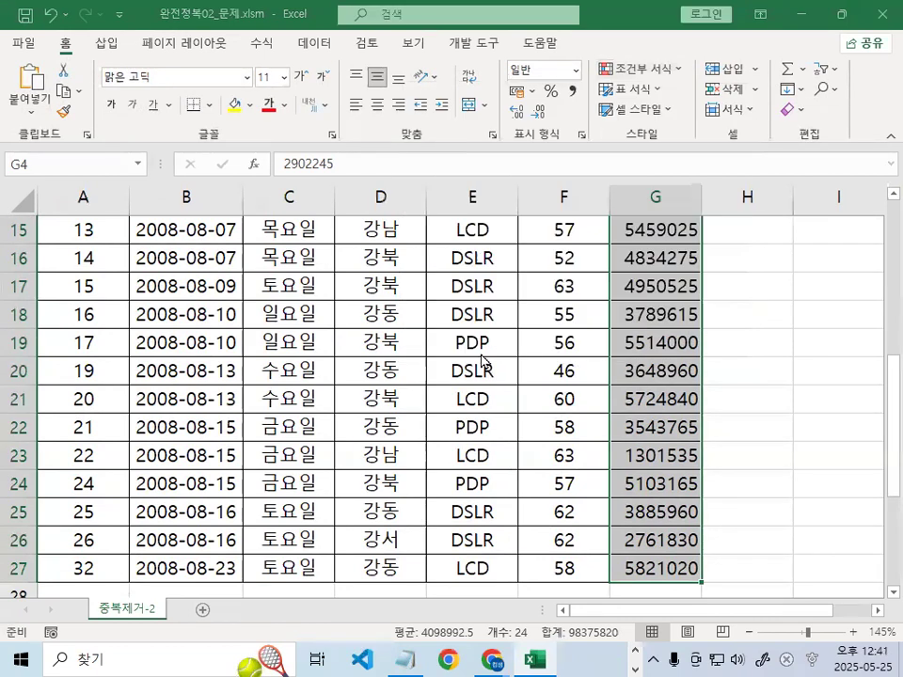
left_click_drag(202, 174, 343, 173)
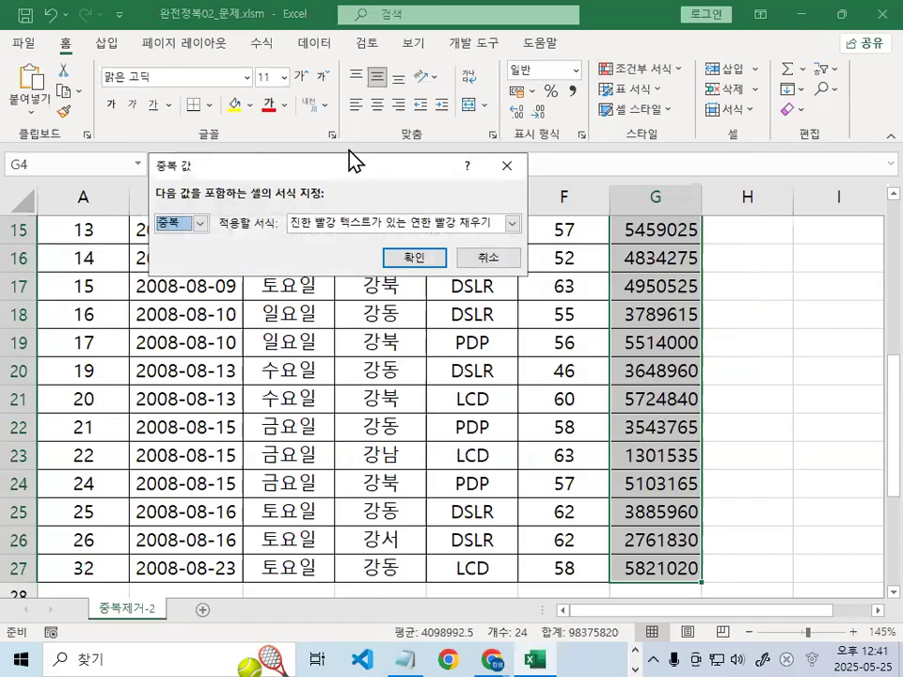
left_click(355, 226)
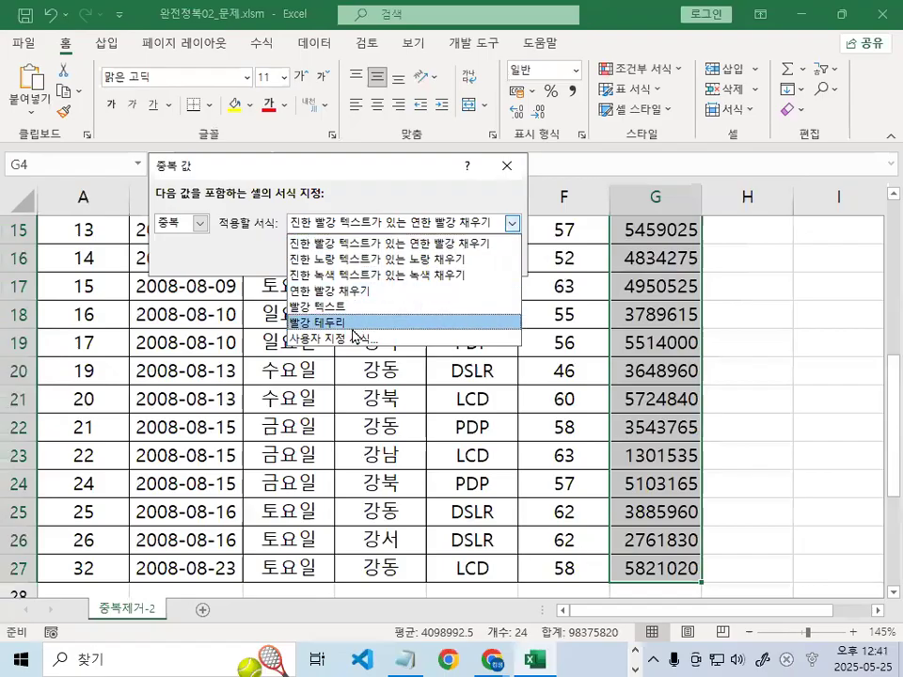
left_click(353, 336)
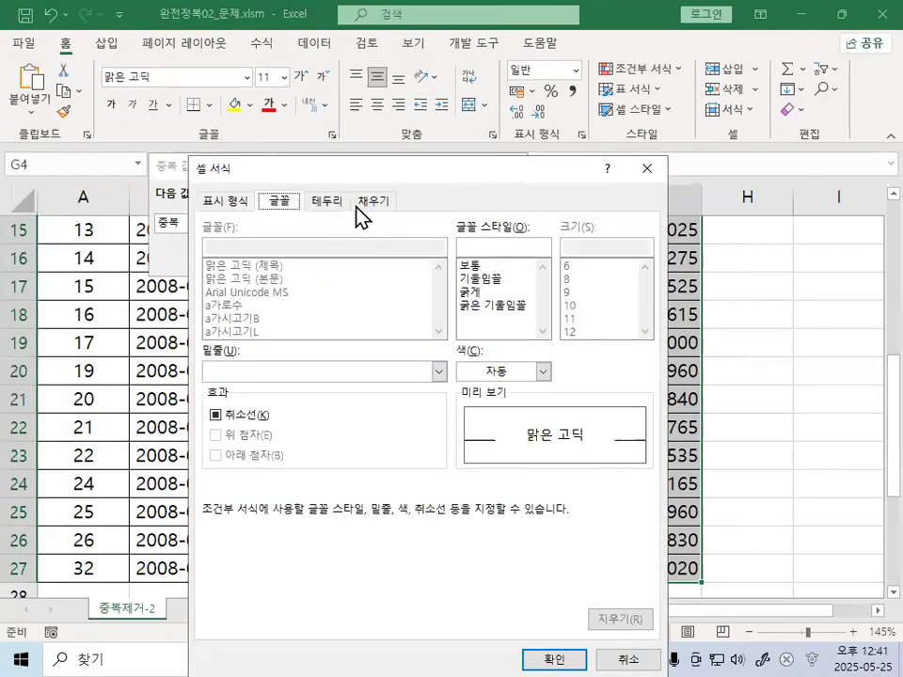
Examine the background colours offered for the fill of the duplicate-values custom format
left_click(376, 202)
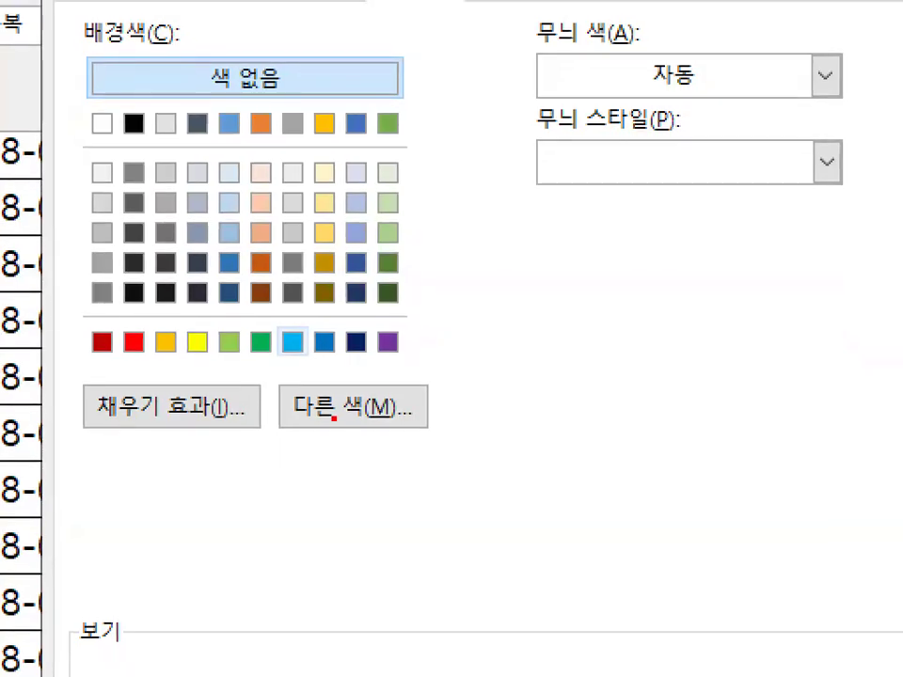
left_click_drag(93, 365, 430, 362)
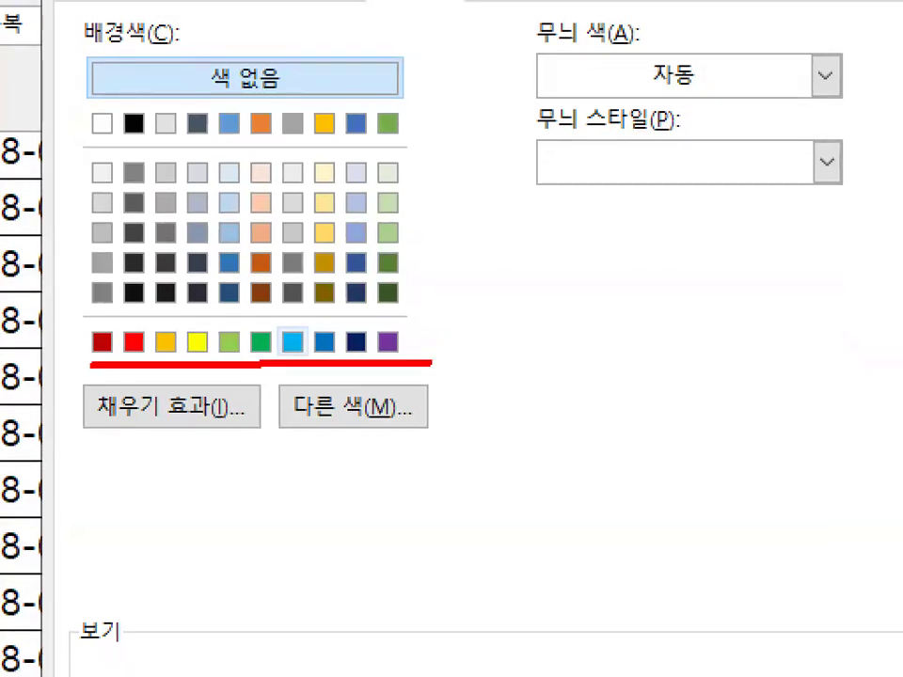
key("Escape")
key("ctrl+1")
left_click(712, 73)
left_click_drag(748, 68, 655, 59)
left_click_drag(467, 229, 535, 240)
key("Escape")
Compare the standard colours in the pattern colour list with the last row of the background palette
left_click(637, 245)
left_click(472, 637)
key("ctrl+1")
left_click(388, 535)
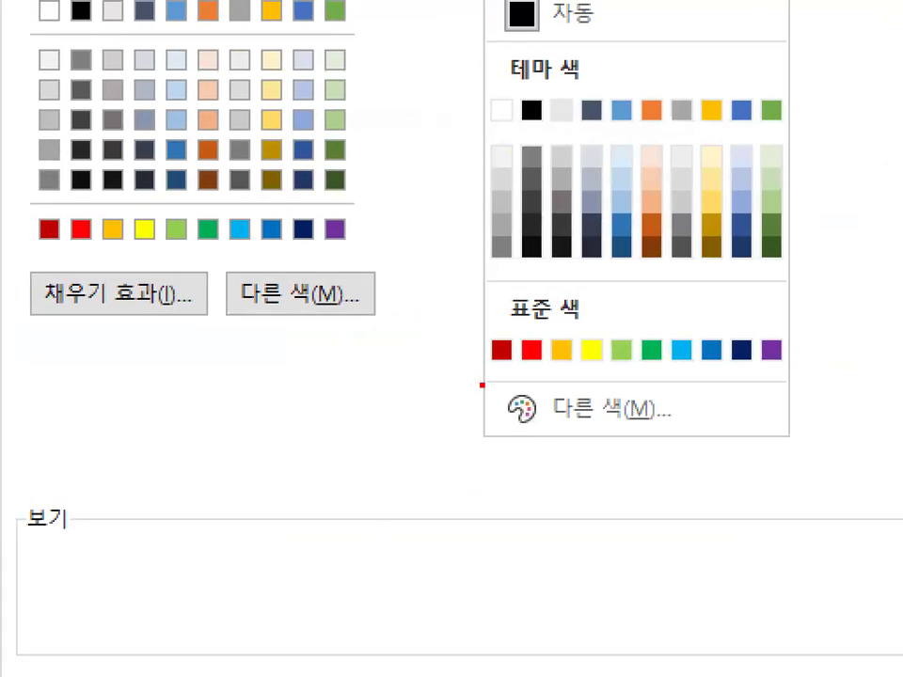
left_click_drag(480, 384, 781, 382)
left_click_drag(24, 260, 324, 261)
mouse_move(773, 356)
left_mouse_down()
mouse_move(614, 289)
mouse_move(660, 338)
mouse_move(536, 313)
left_mouse_up()
left_click_drag(255, 178, 204, 249)
left_click_drag(218, 140, 273, 258)
mouse_move(777, 349)
left_mouse_down()
mouse_move(713, 385)
mouse_move(748, 375)
left_mouse_up()
left_click_drag(754, 275, 595, 473)
left_click_drag(620, 251, 661, 336)
left_click_drag(658, 291, 712, 470)
left_click_drag(239, 120, 247, 188)
left_click_drag(318, 73, 255, 183)
left_click(346, 19)
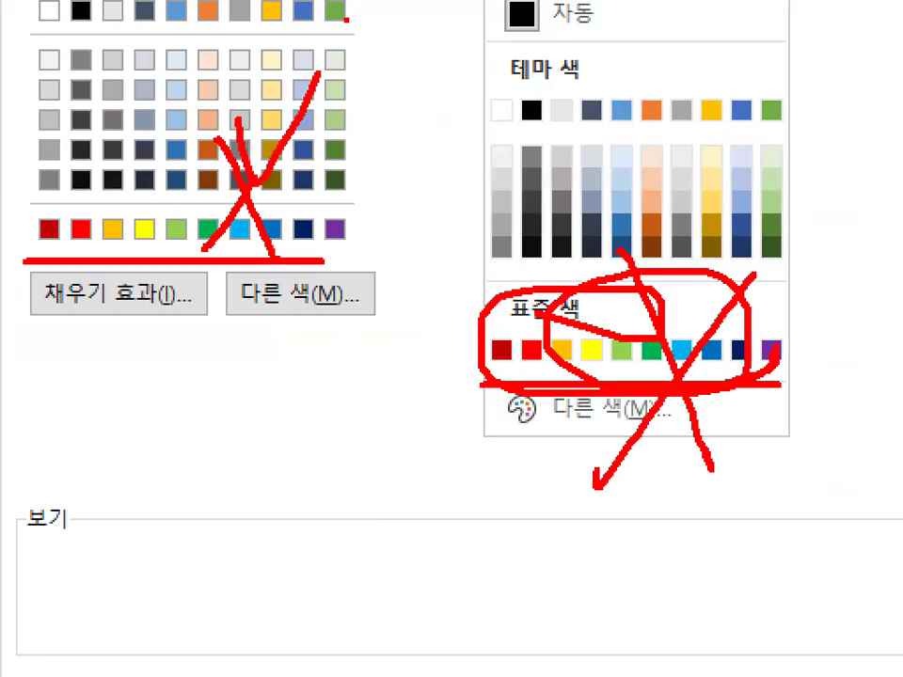
key("Escape")
Identify 연한 파랑 by its name among the standard pattern colours and set it as the custom format's background fill
left_click(581, 248)
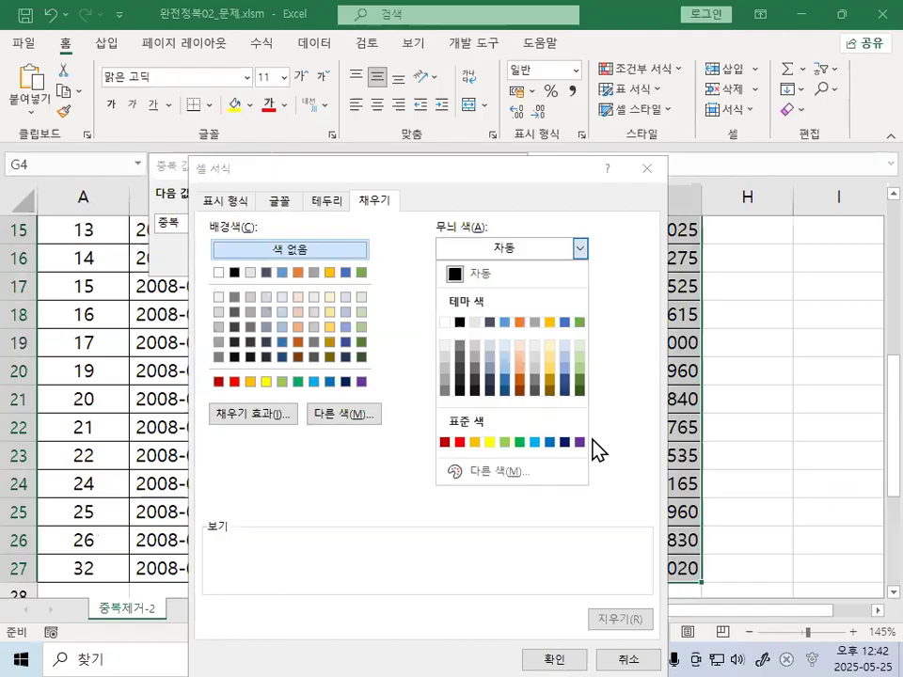
left_click_drag(533, 245, 533, 250)
key("Escape")
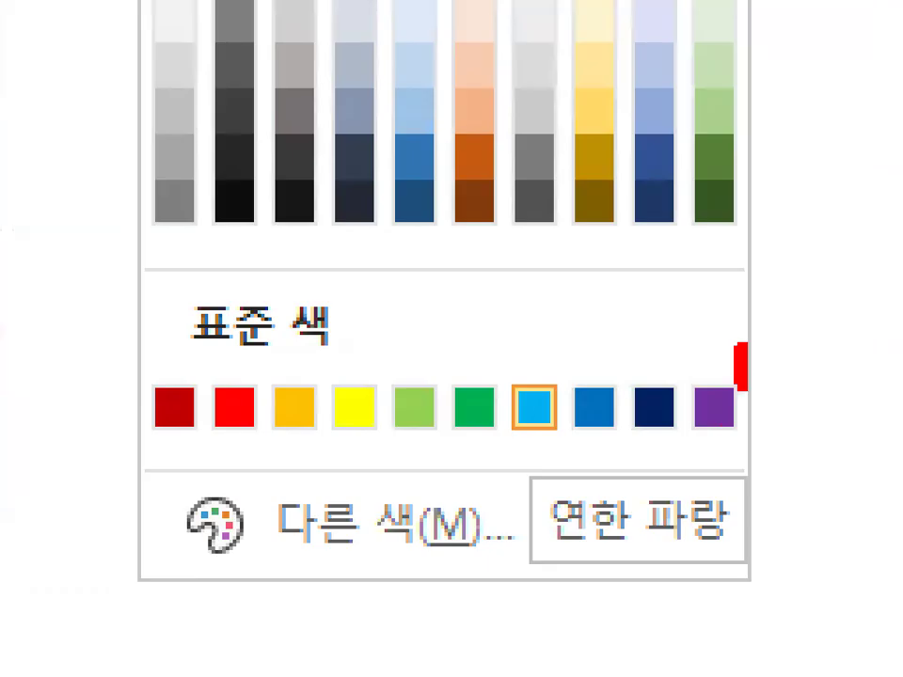
left_click_drag(738, 348, 826, 249)
mouse_move(591, 426)
left_mouse_down()
mouse_move(517, 442)
mouse_move(560, 385)
mouse_move(560, 405)
left_mouse_up()
key("Escape")
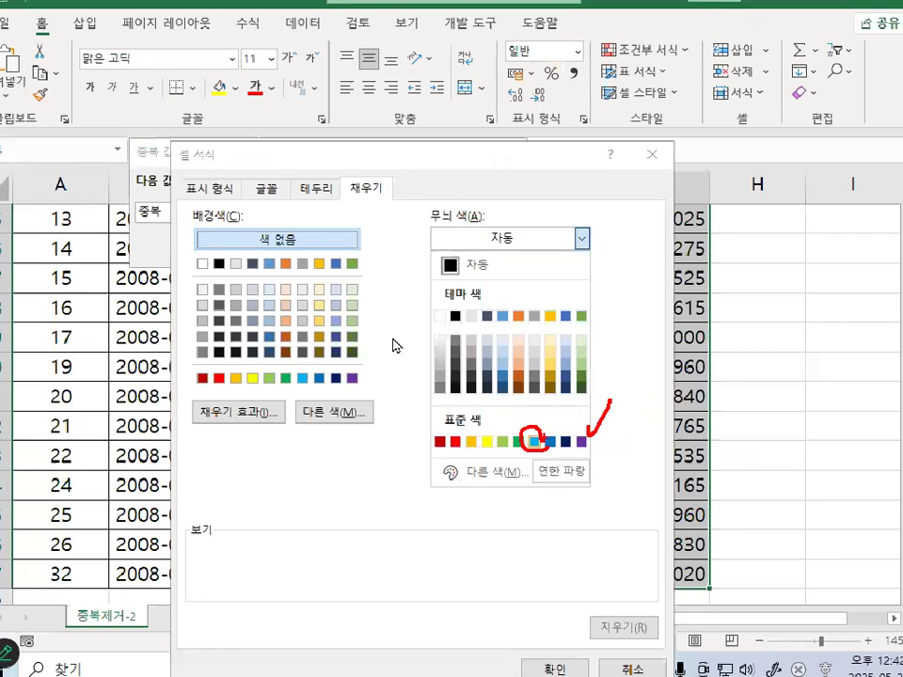
left_click(318, 383)
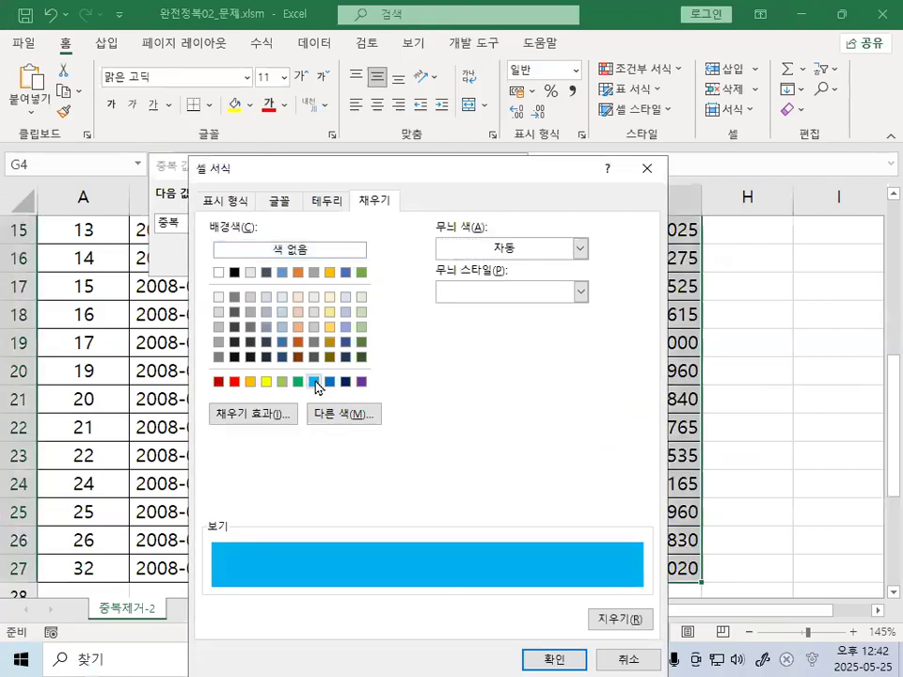
mouse_move(218, 97)
left_mouse_down()
mouse_move(244, 76)
mouse_move(226, 115)
mouse_move(239, 94)
mouse_move(105, 113)
left_mouse_up()
left_click_drag(728, 59, 668, 129)
left_click_drag(679, 9, 736, 128)
key("Escape")
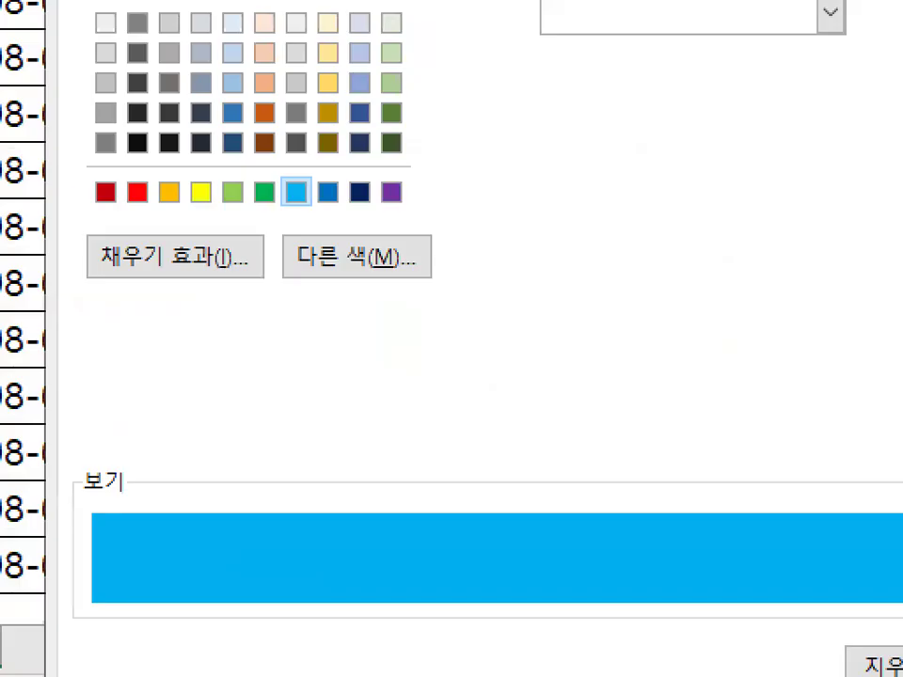
mouse_move(323, 502)
left_mouse_down()
mouse_move(406, 548)
mouse_move(379, 584)
left_mouse_up()
mouse_move(310, 197)
left_mouse_down()
mouse_move(260, 191)
mouse_move(315, 191)
left_mouse_up()
key("Escape")
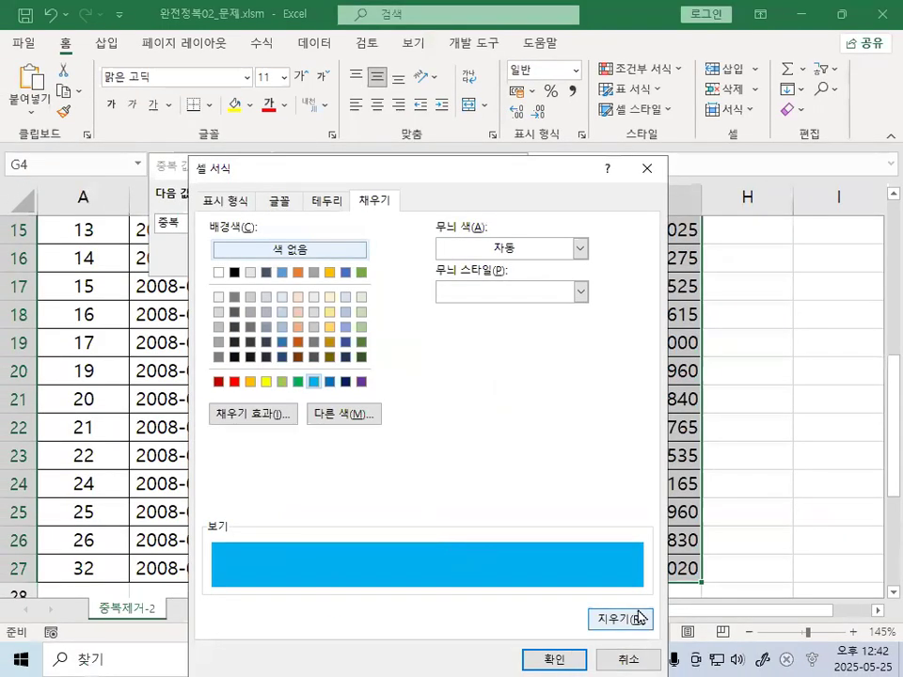
Confirm the 연한 파랑 fill and apply the duplicate-values rule to the 매출 values in G4:G27
left_click(565, 659)
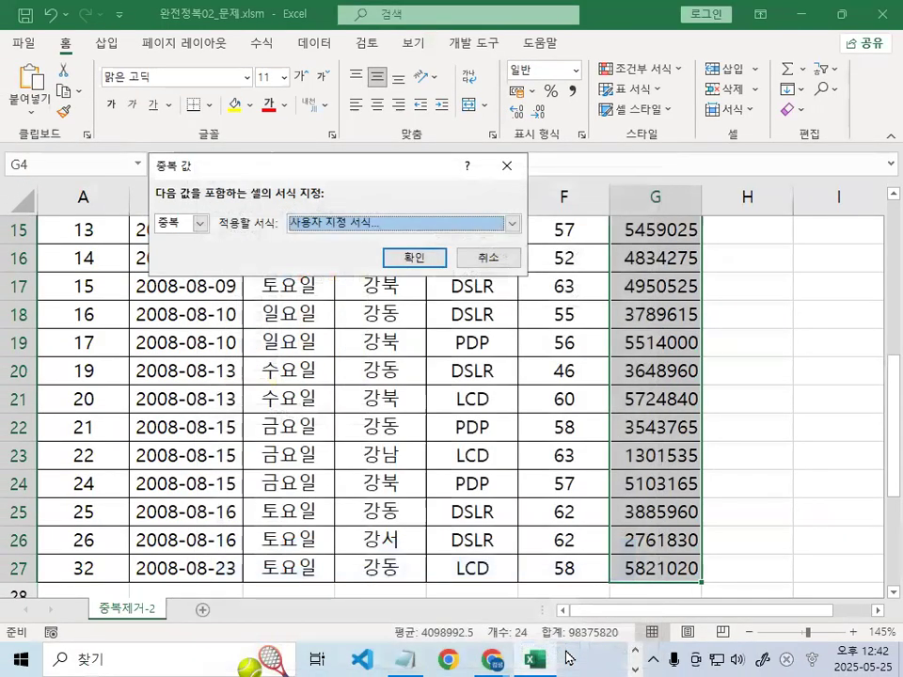
left_click(417, 259)
scroll(682, 451, "up", 3)
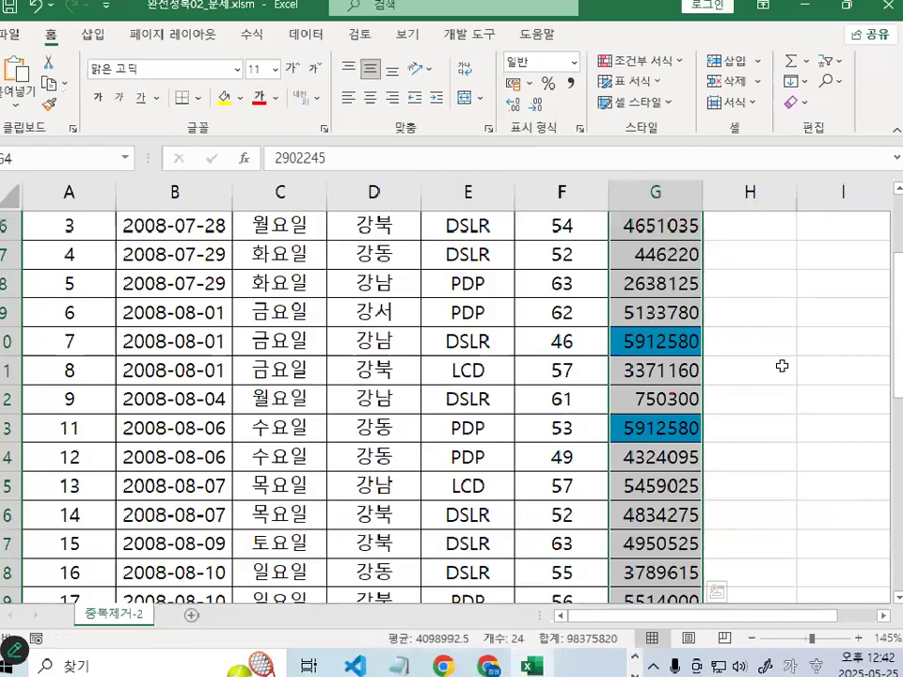
Examine the highlighted duplicate cells in the 매출 column and compare their rows
left_click(800, 371)
mouse_move(716, 343)
left_mouse_down()
mouse_move(703, 350)
mouse_move(696, 337)
left_mouse_up()
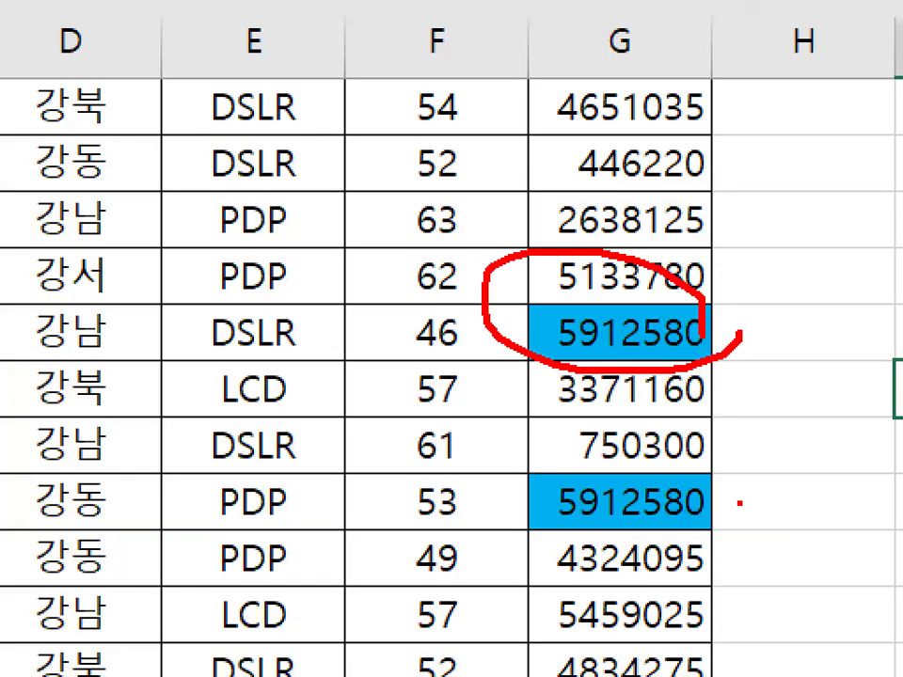
left_click_drag(742, 504, 770, 536)
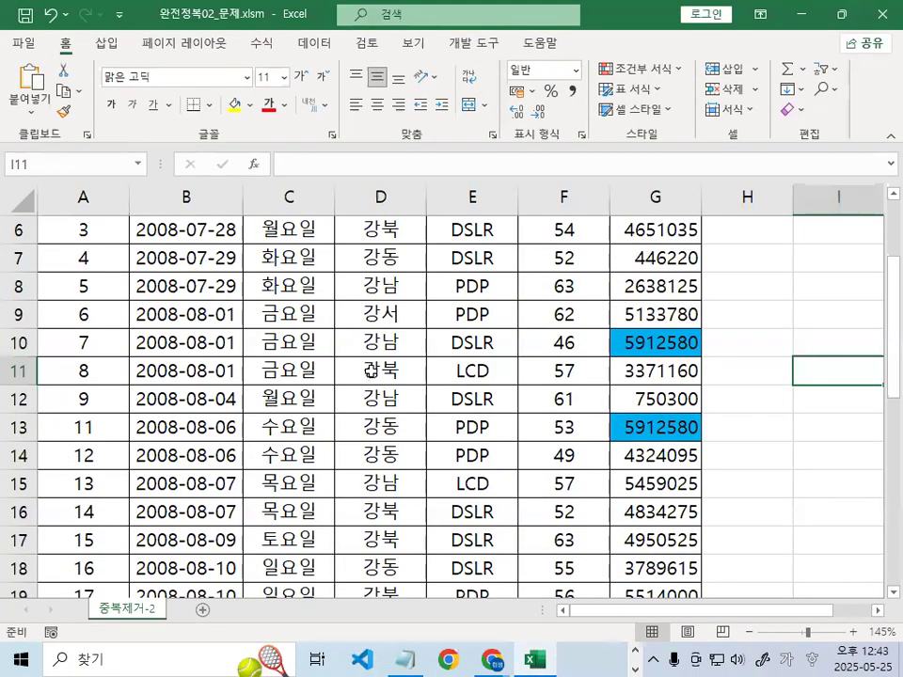
left_click(374, 373)
left_click(664, 351)
left_click_drag(224, 309, 237, 298)
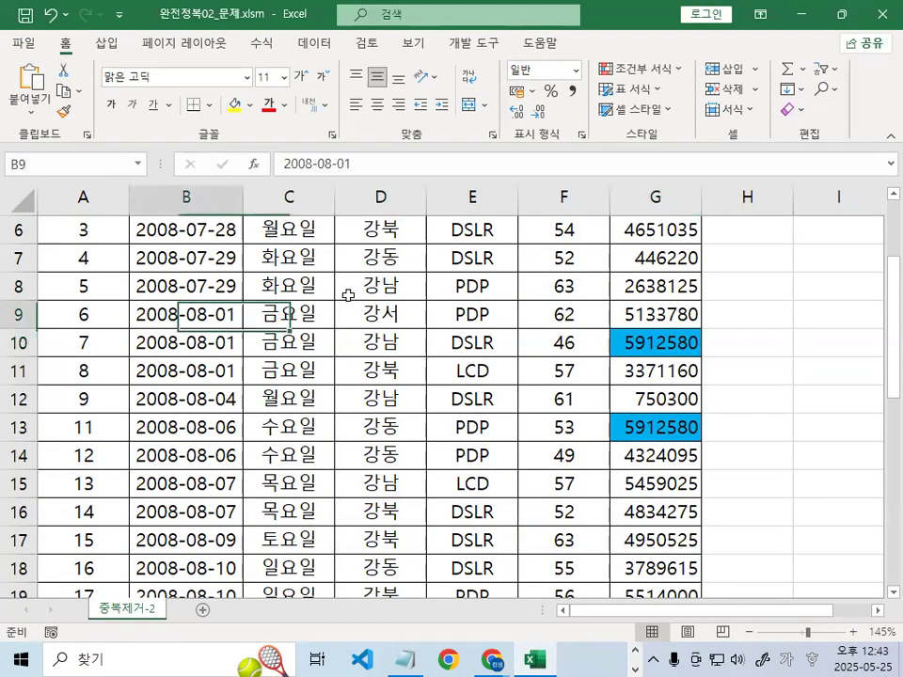
scroll(449, 442, "up", 2)
left_click(637, 487)
left_click(660, 564)
Turn on the AutoFilter for the [표1] table headers
left_click(473, 428)
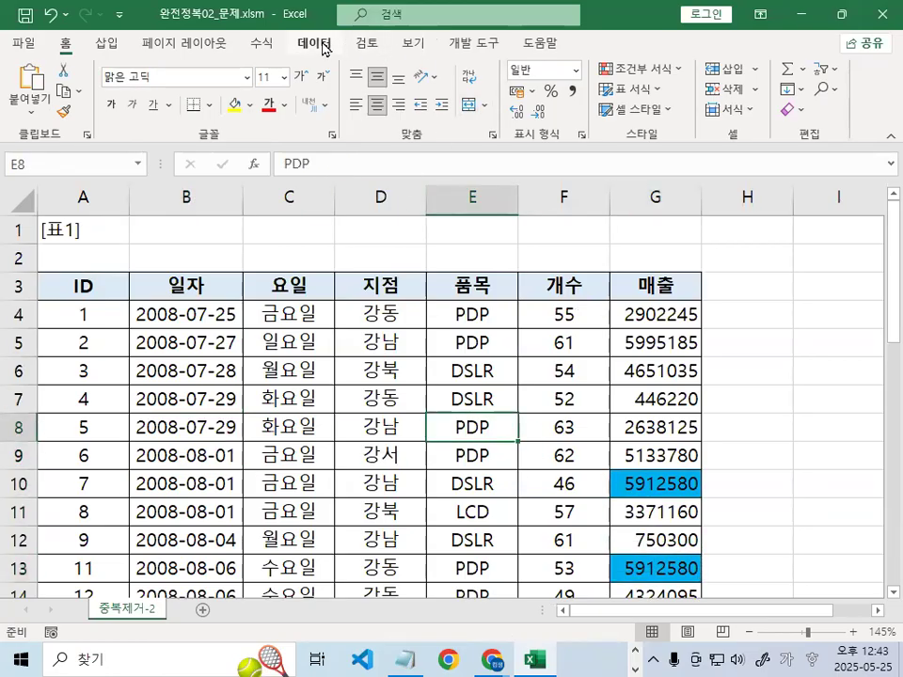
left_click(324, 44)
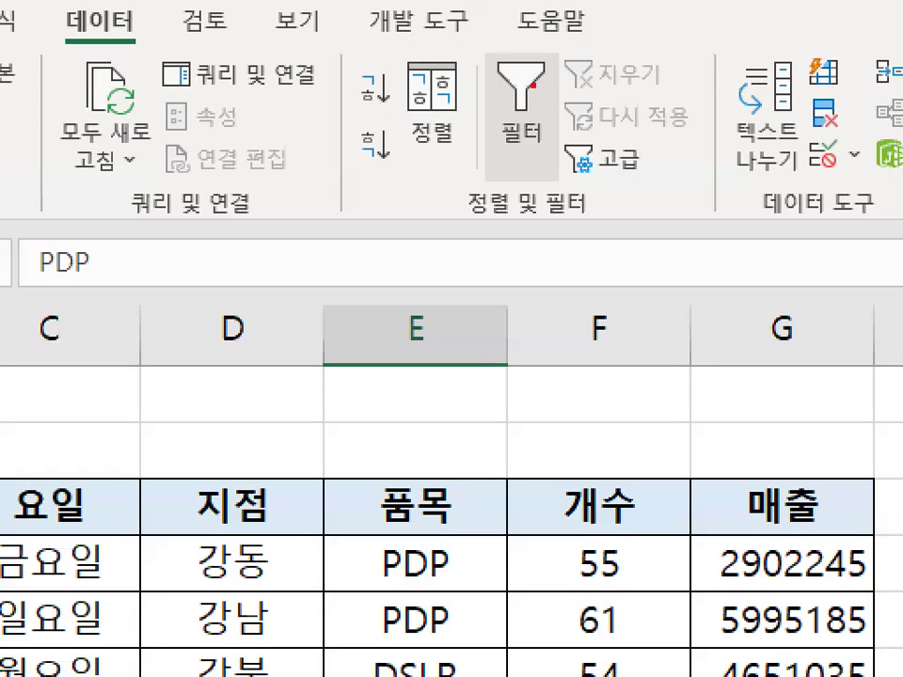
mouse_move(538, 103)
left_mouse_down()
mouse_move(556, 81)
mouse_move(526, 111)
left_mouse_up()
left_click(525, 90)
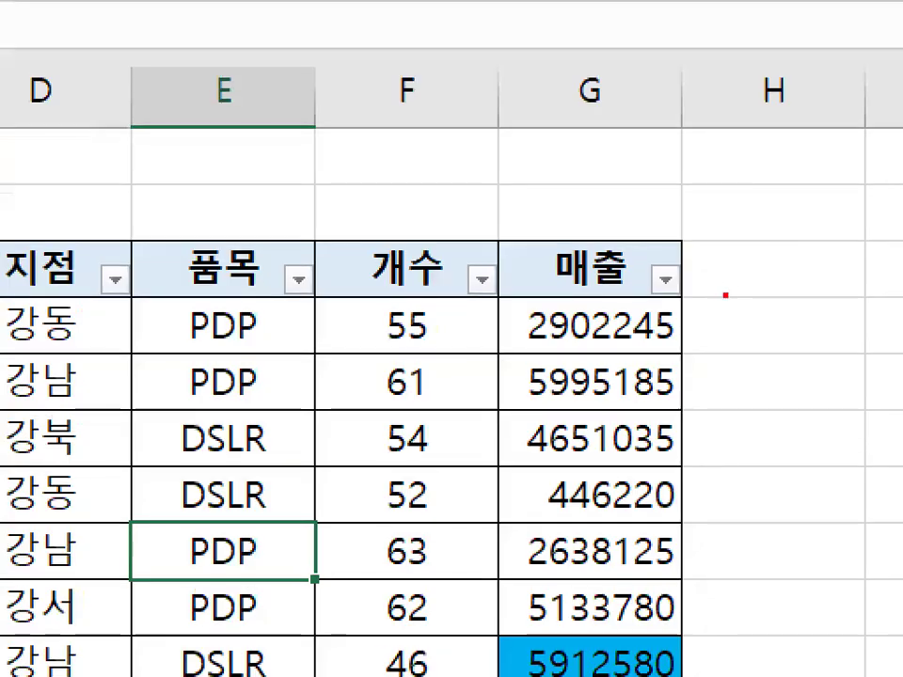
Filter the 매출 column by cell colour, keeping only the rows with the light blue fill
mouse_move(729, 305)
left_mouse_down()
mouse_move(681, 308)
mouse_move(707, 243)
left_mouse_up()
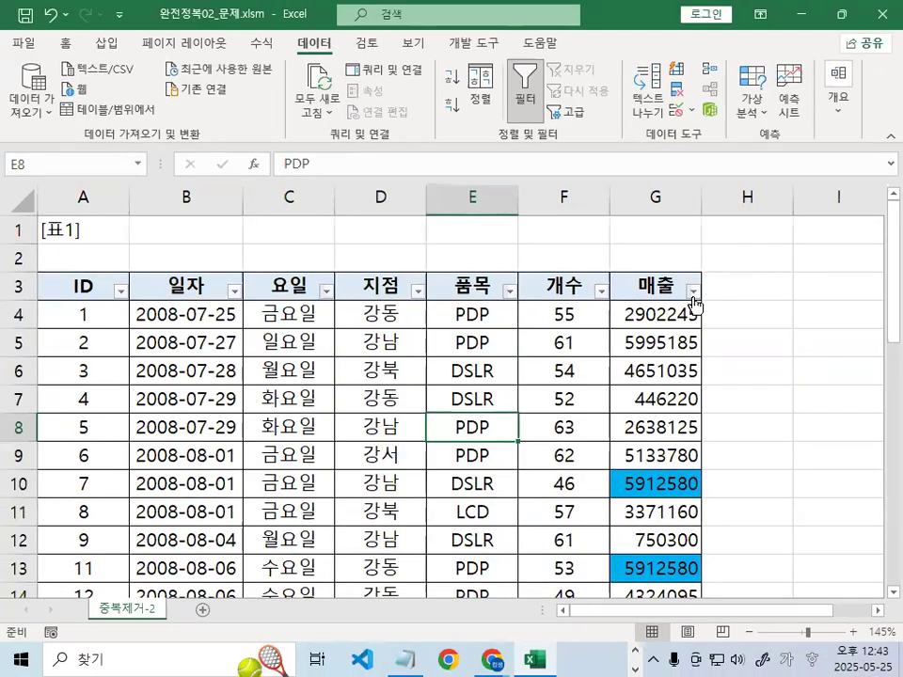
left_click(665, 279)
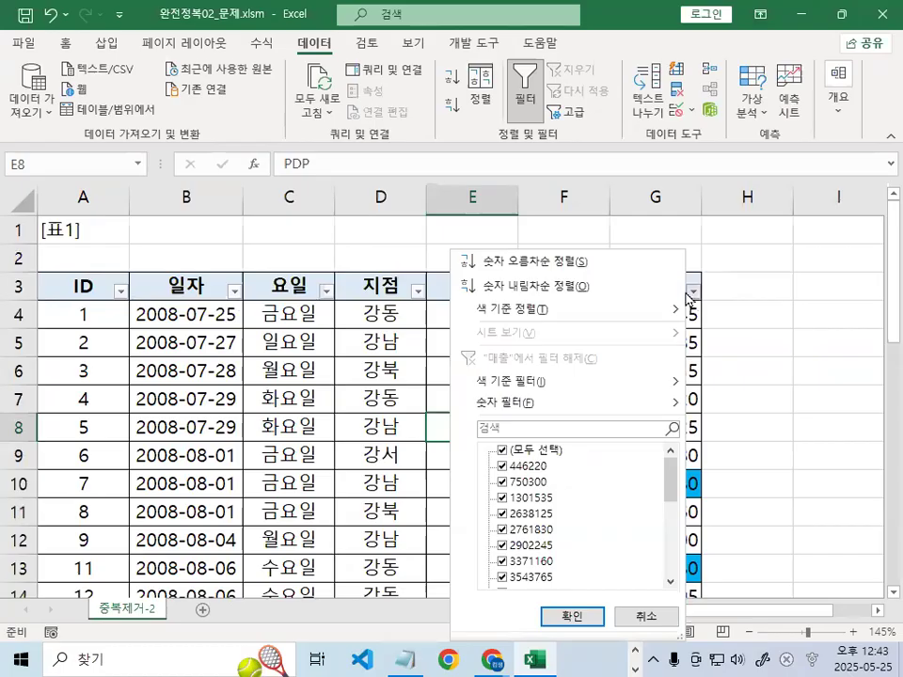
mouse_move(602, 381)
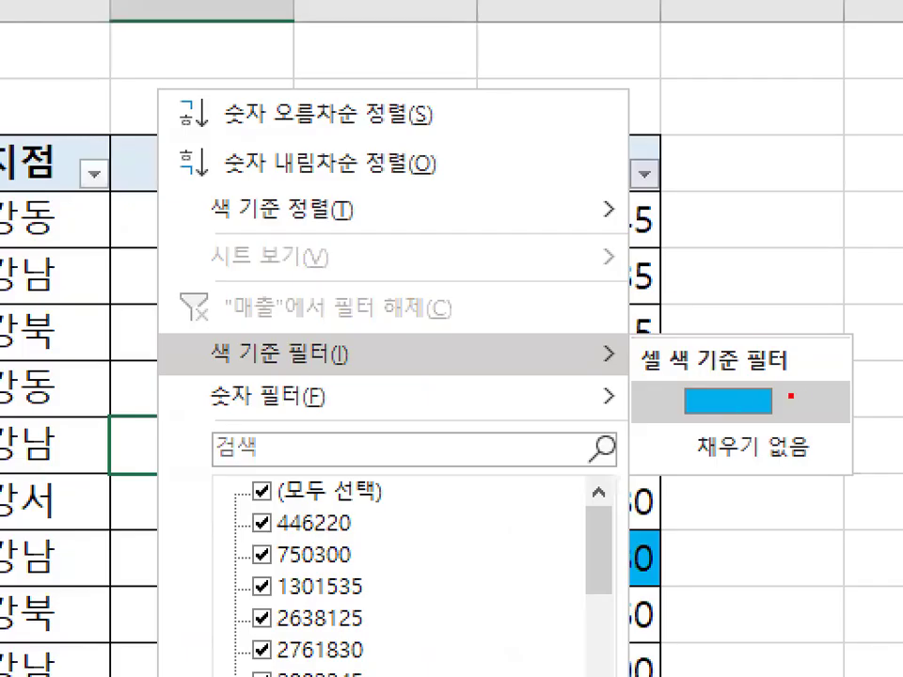
mouse_move(774, 398)
left_mouse_down()
mouse_move(718, 410)
mouse_move(690, 381)
mouse_move(758, 390)
left_mouse_up()
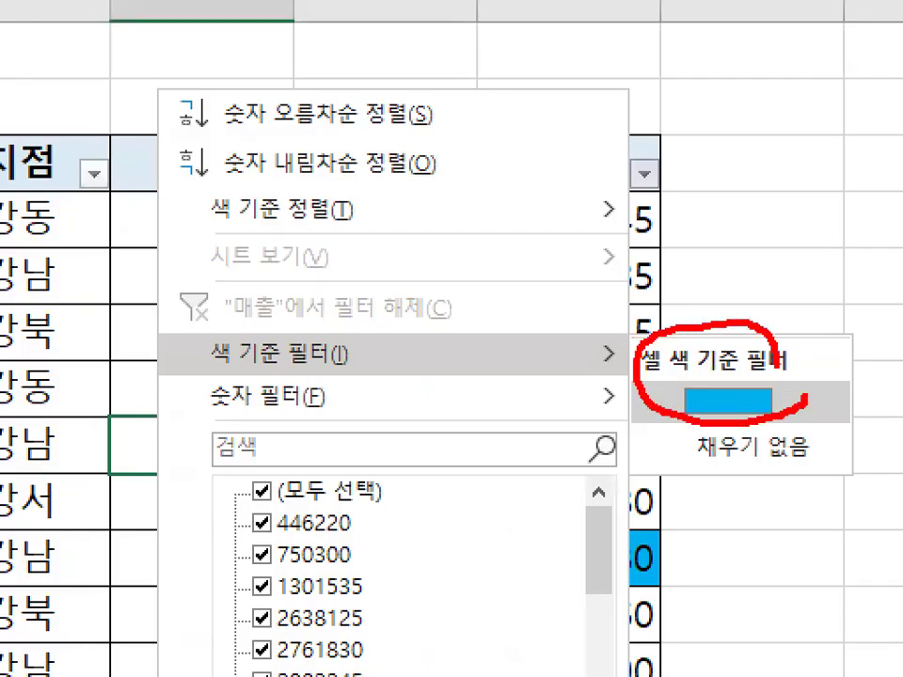
key("Escape")
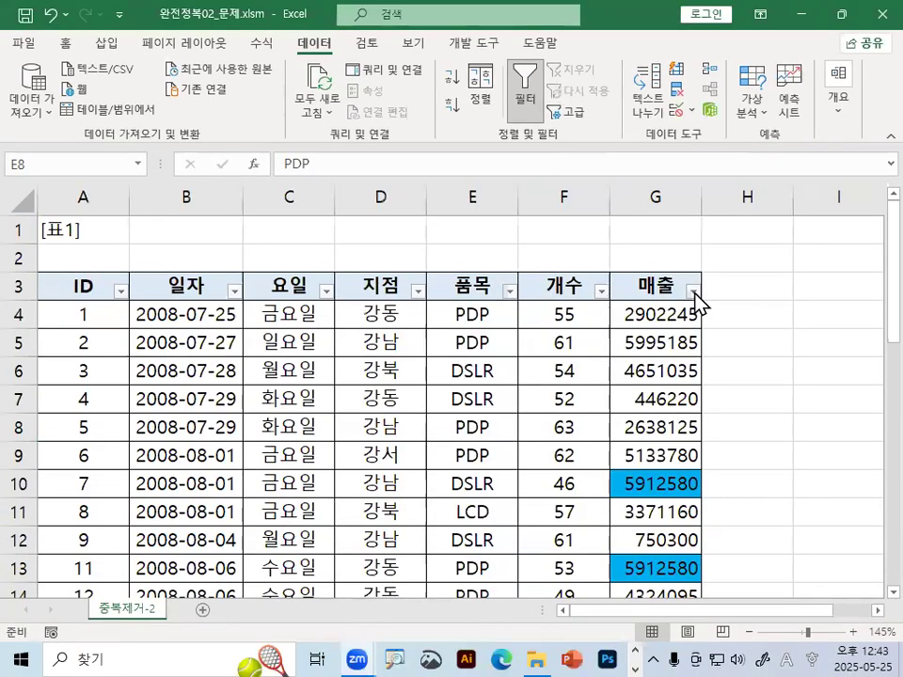
left_click(693, 295)
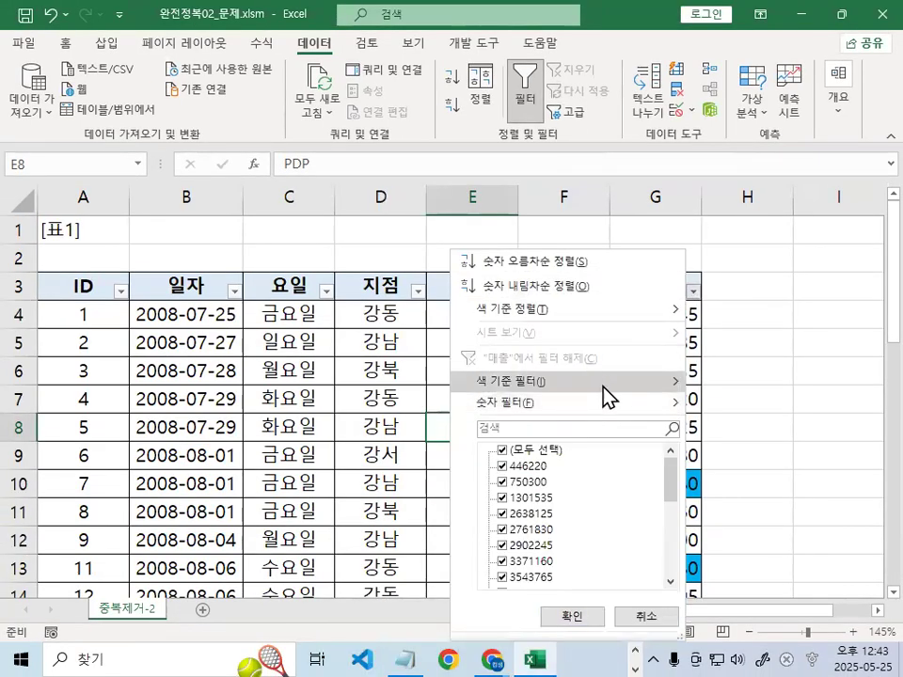
mouse_move(603, 391)
left_click(736, 405)
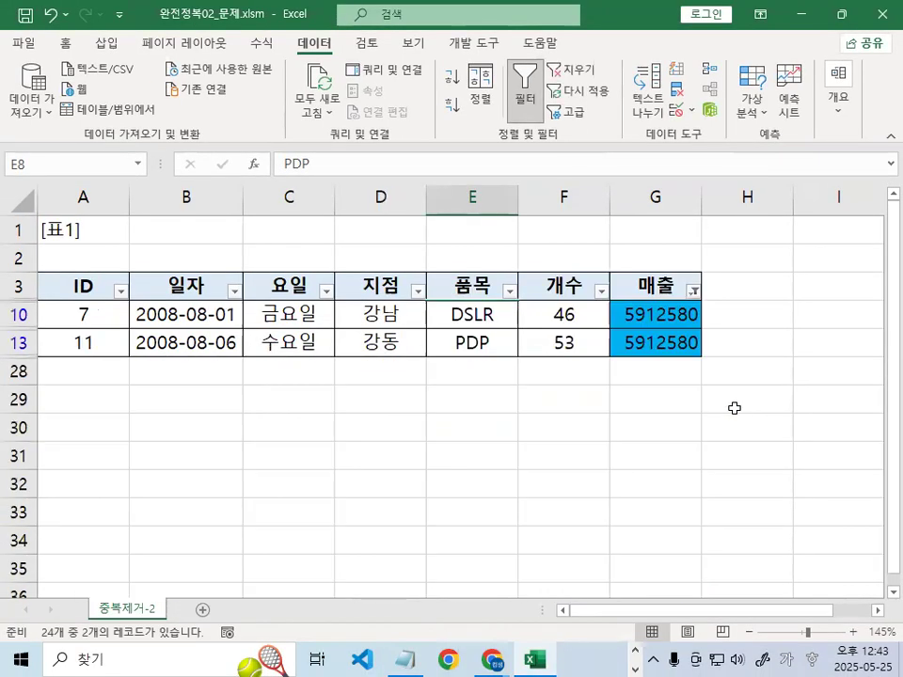
left_click(661, 407)
mouse_move(129, 335)
left_mouse_down()
mouse_move(62, 392)
mouse_move(164, 338)
left_mouse_up()
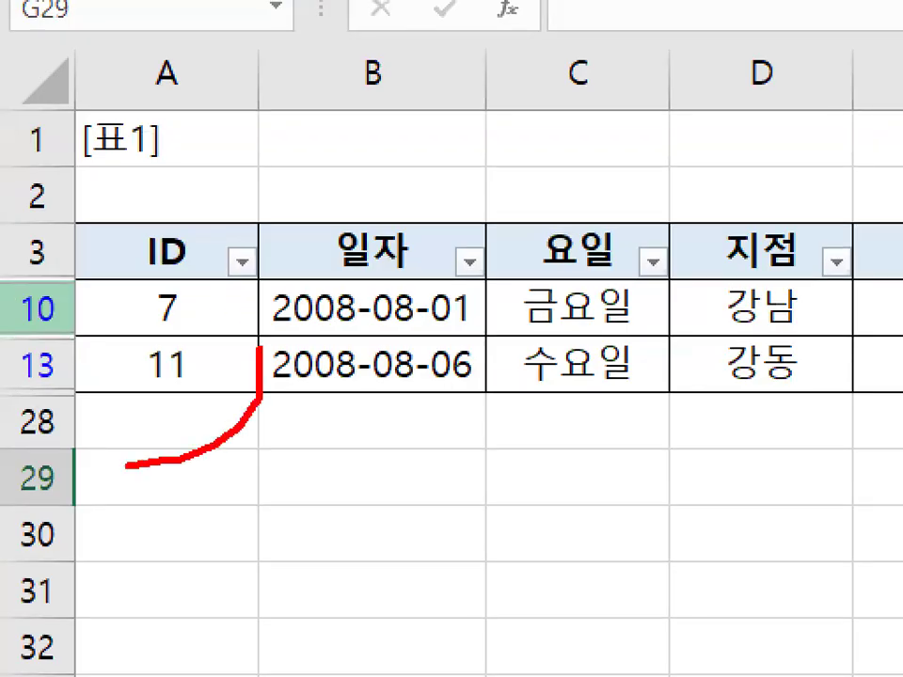
key("Escape")
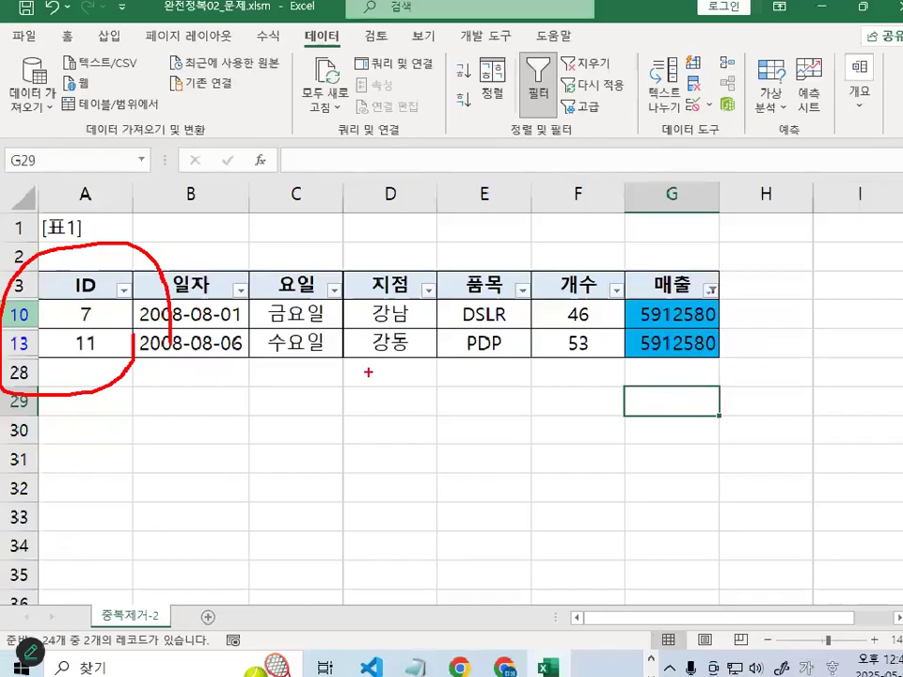
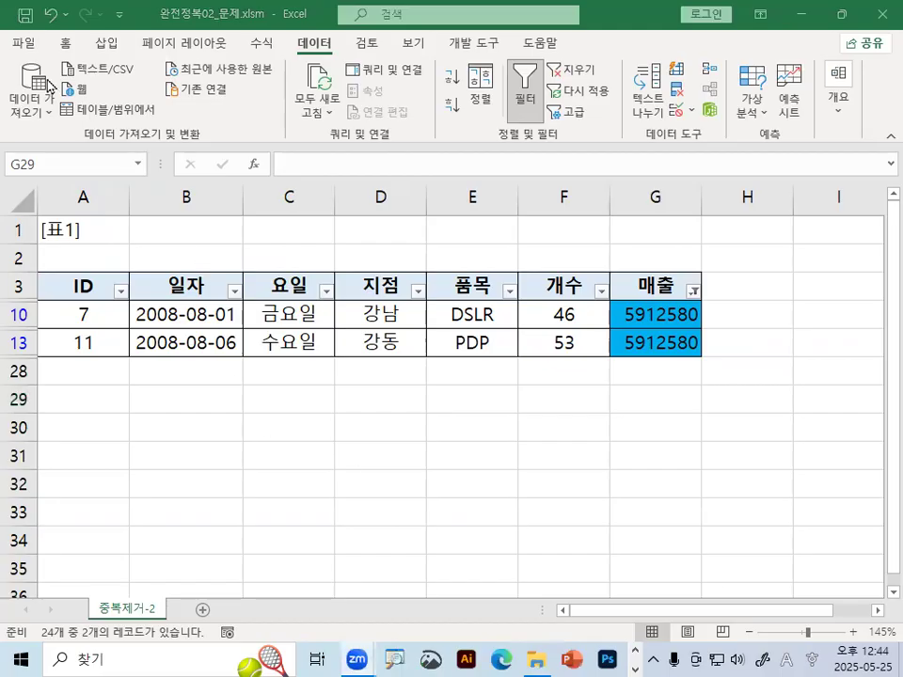
Close 완전정복02_문제.xlsm without saving the changes
left_click(28, 46)
left_click(27, 46)
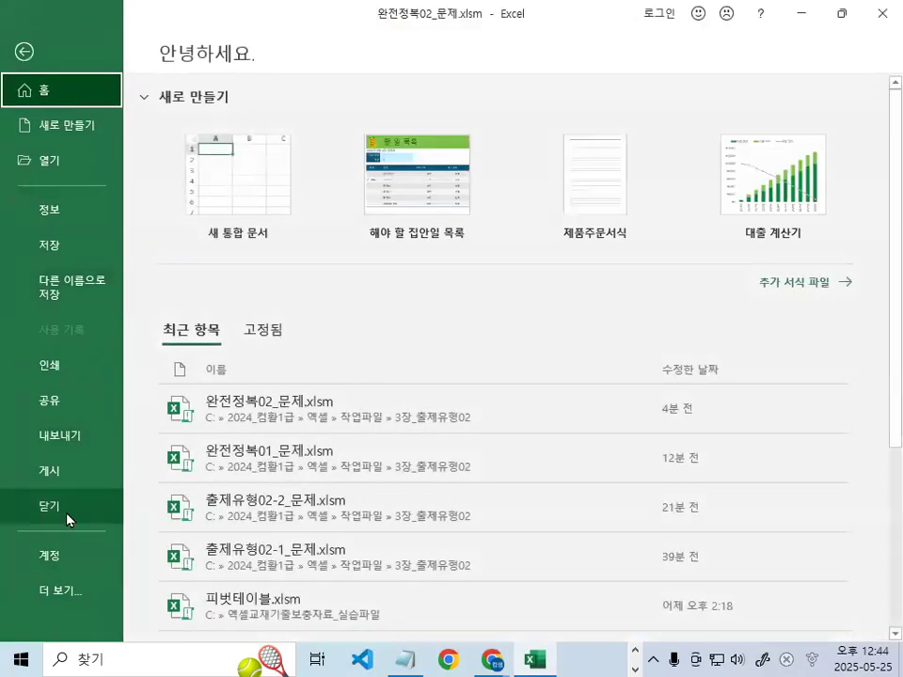
key("Escape")
key("ctrl+w")
left_click(461, 360)
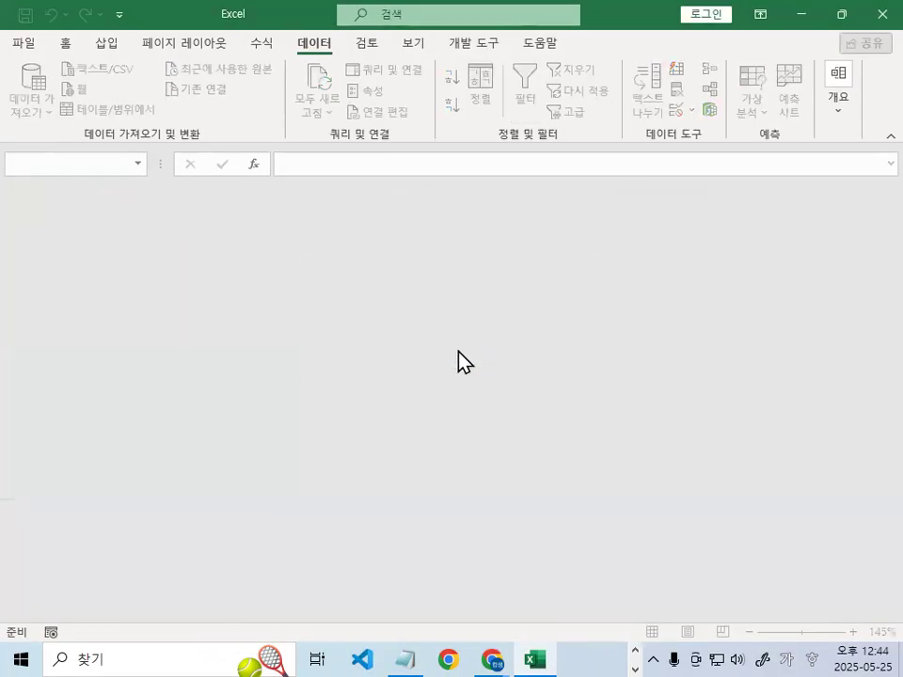
Browse for a file to open in the 엑셀교재기출보충자료_실습파일 folder on local disk C:
left_click(27, 43)
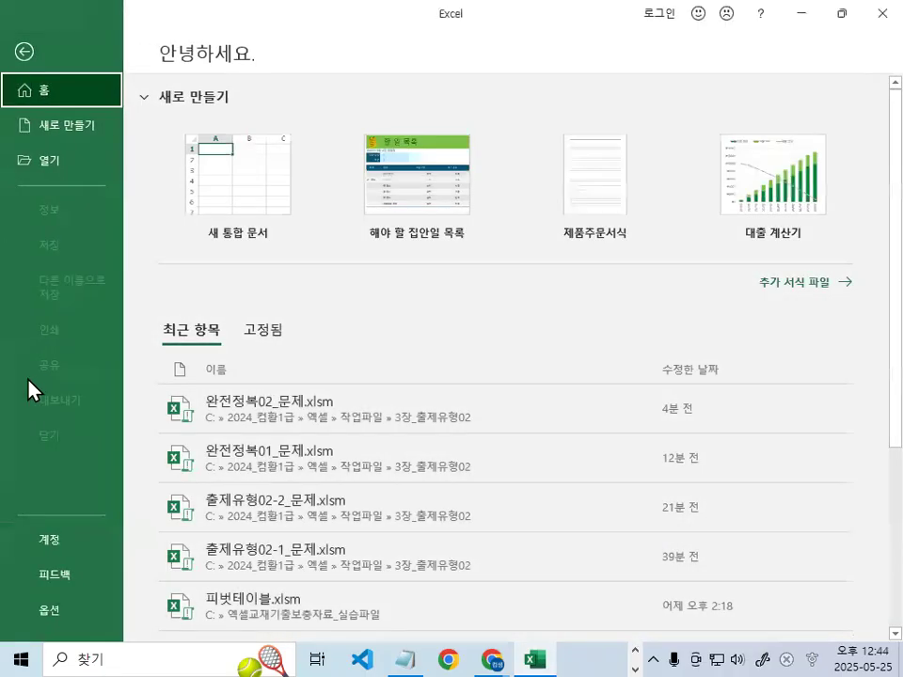
left_click(47, 162)
left_click(236, 305)
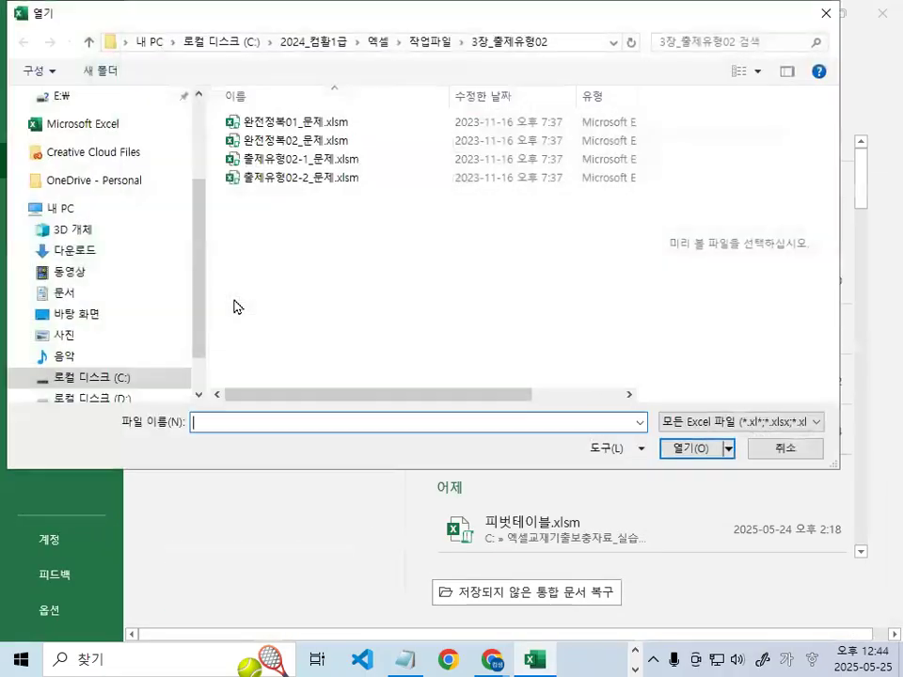
left_click(113, 388)
left_click_drag(196, 332, 202, 386)
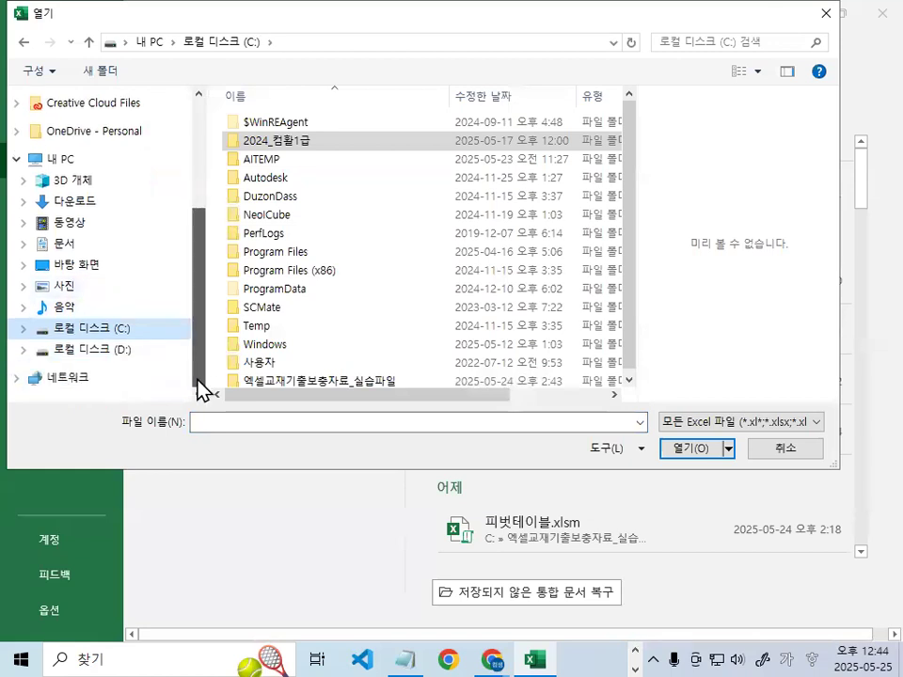
left_click(322, 290)
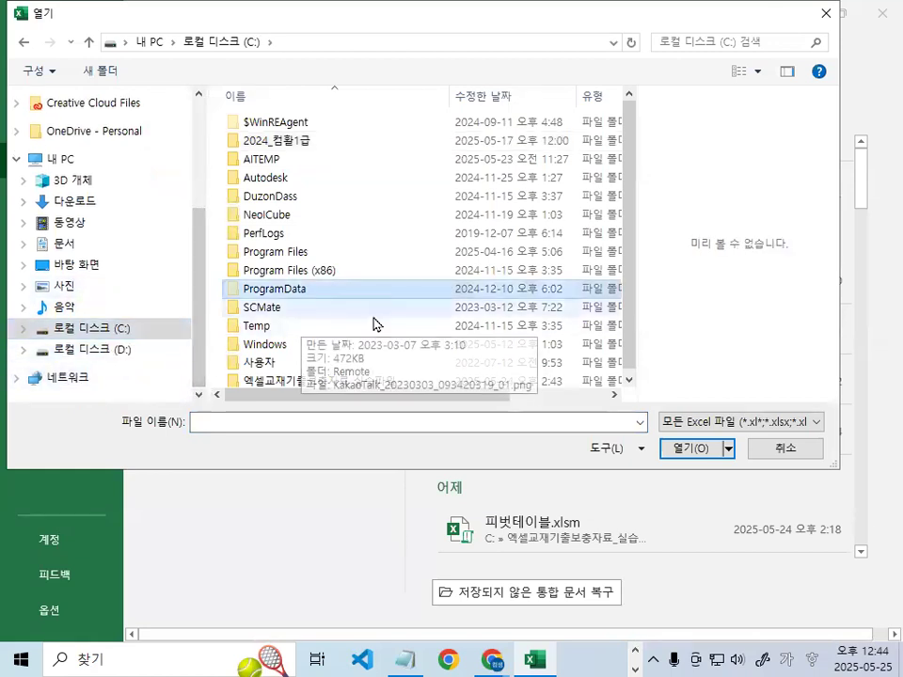
key("ctrl+1")
left_click(255, 393)
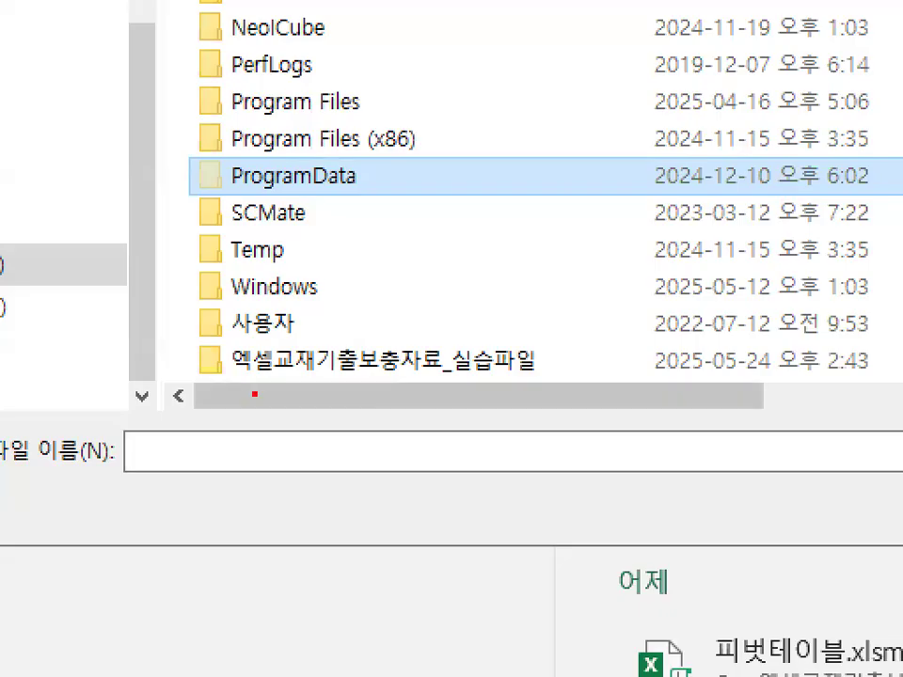
left_click_drag(227, 392, 558, 391)
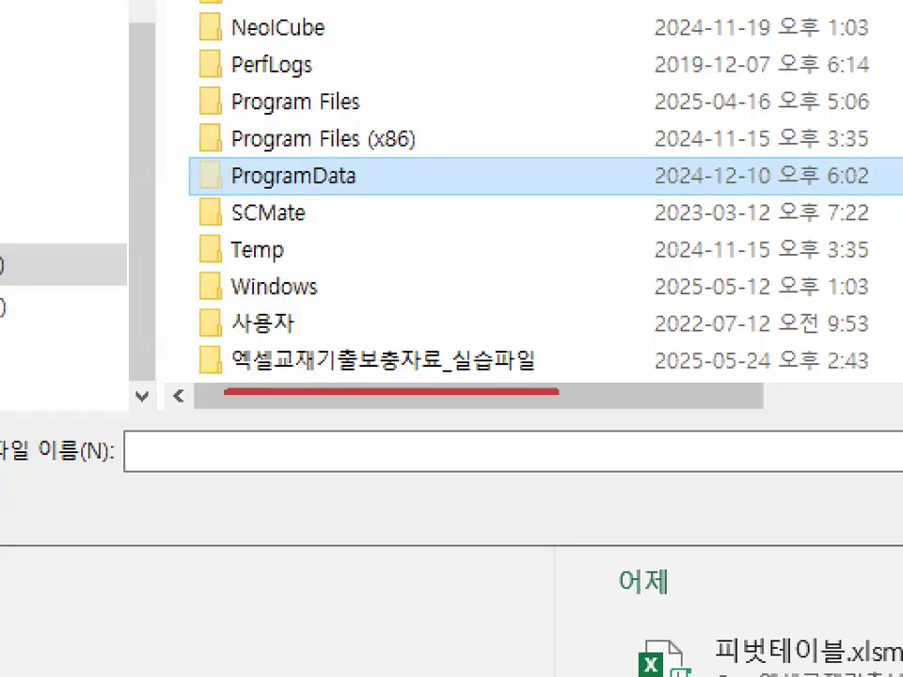
key("Escape")
double_click(273, 374)
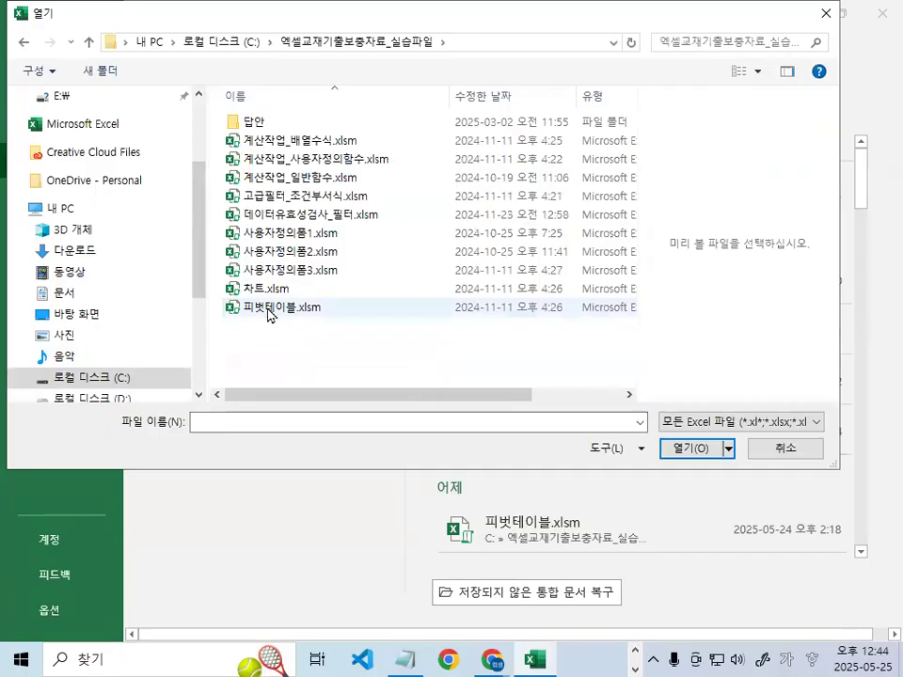
Open the workbook 데이터유효성검사_필터.xlsm from the practice folder
key("ctrl+1")
left_click(271, 216)
left_click_drag(193, 219, 483, 219)
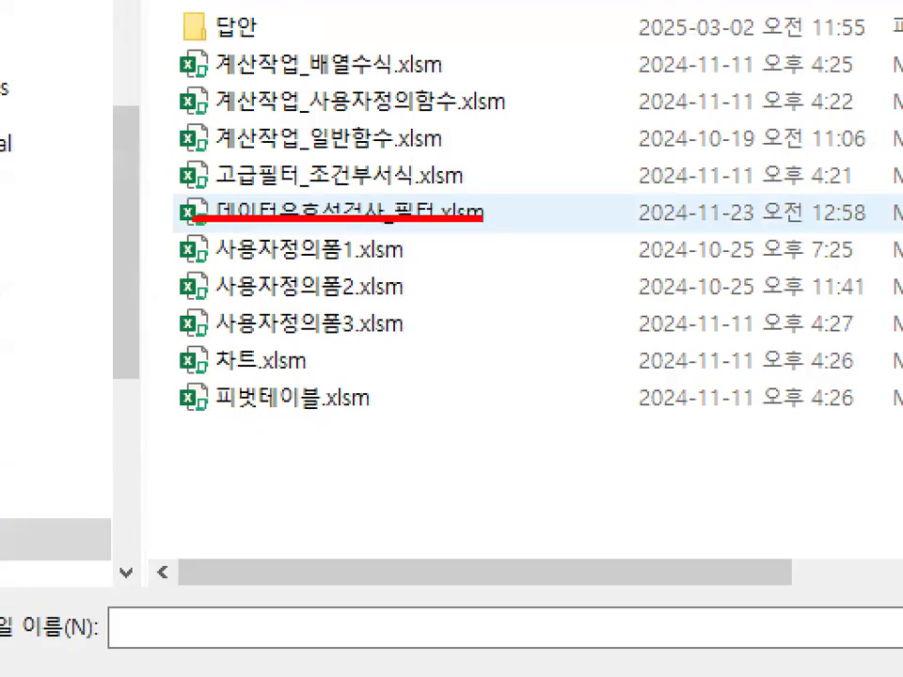
key("Escape")
double_click(272, 214)
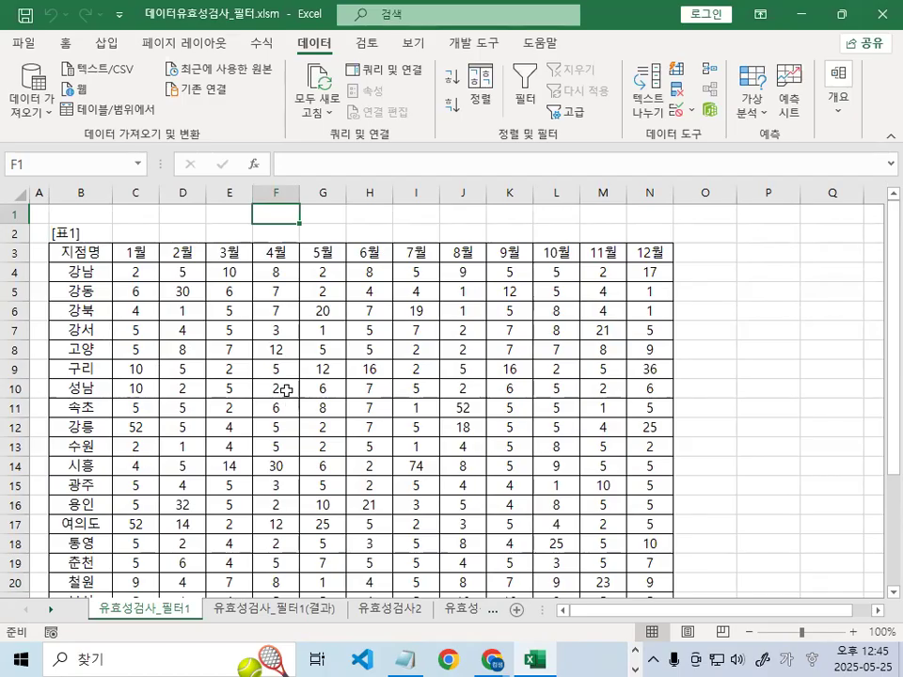
Select the monthly values of all branches, C4:N28, on the 유효성검사_필터1 sheet
left_click(286, 390)
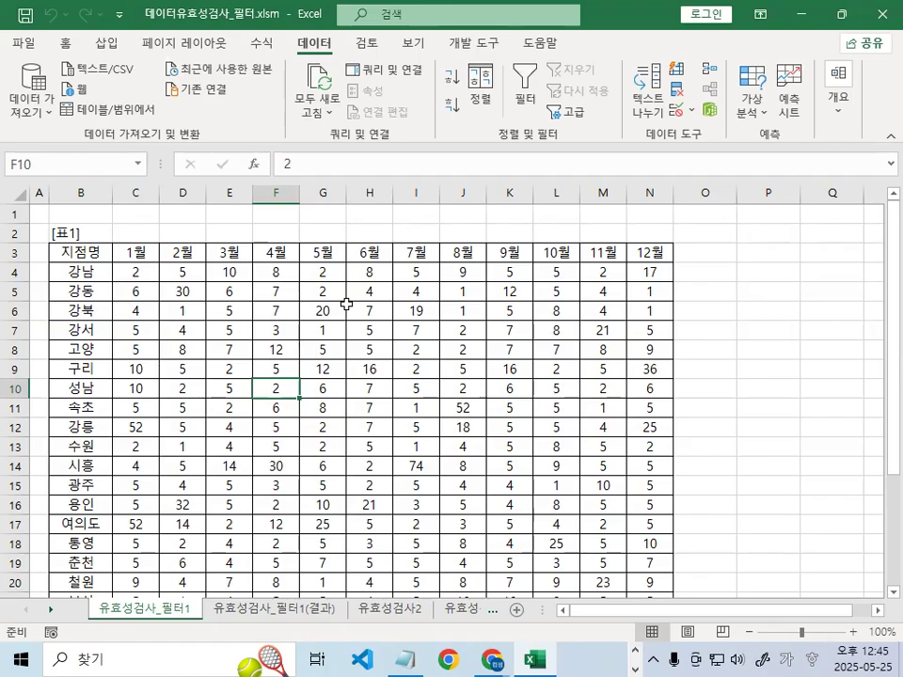
left_click(121, 271)
left_click_drag(122, 271, 660, 268)
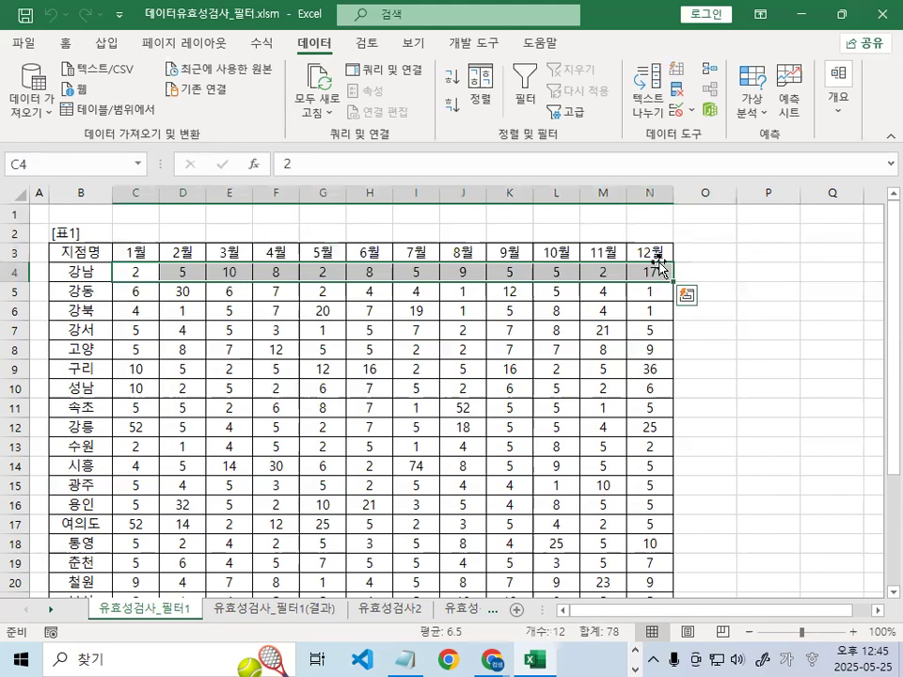
key("ctrl+shift+Down")
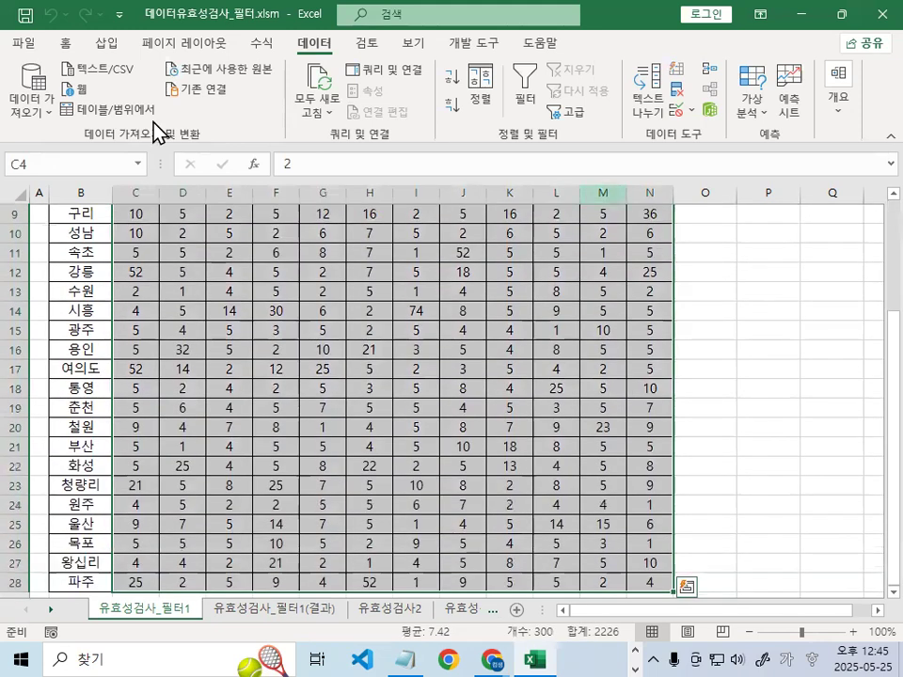
scroll(353, 333, "up", 3)
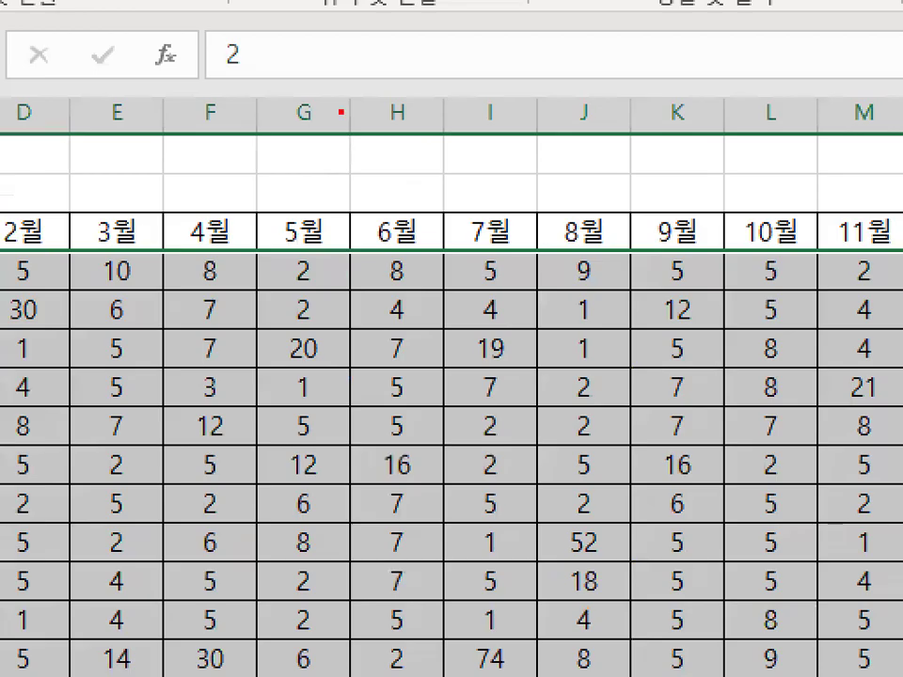
mouse_move(341, 187)
left_mouse_down()
mouse_move(376, 191)
mouse_move(341, 188)
left_mouse_up()
left_click_drag(388, 218, 434, 216)
left_click_drag(440, 188, 452, 189)
left_click_drag(544, 105, 776, 194)
left_click_drag(677, 174, 696, 169)
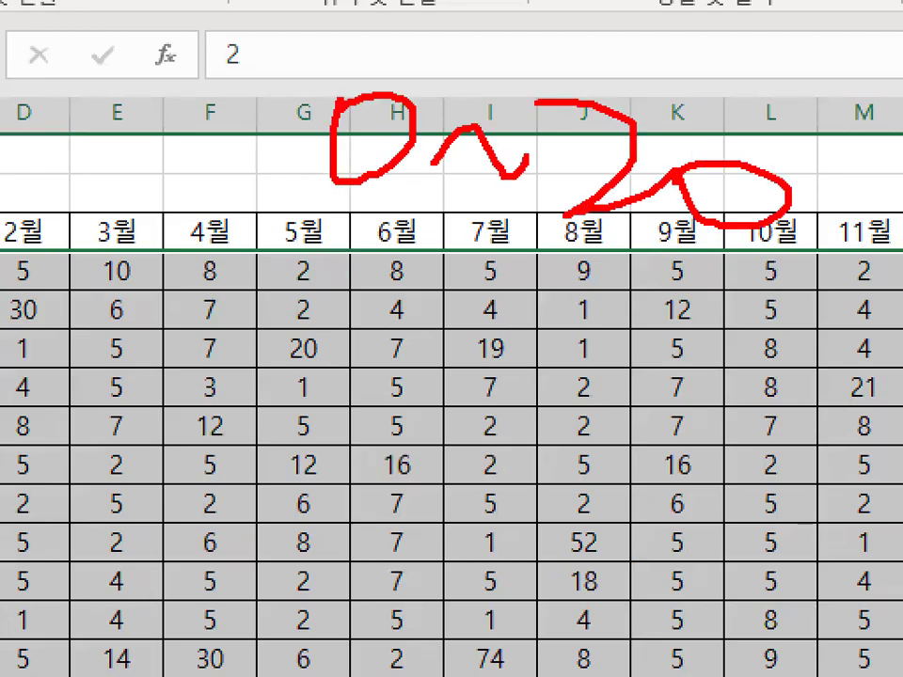
left_click_drag(767, 43, 348, 388)
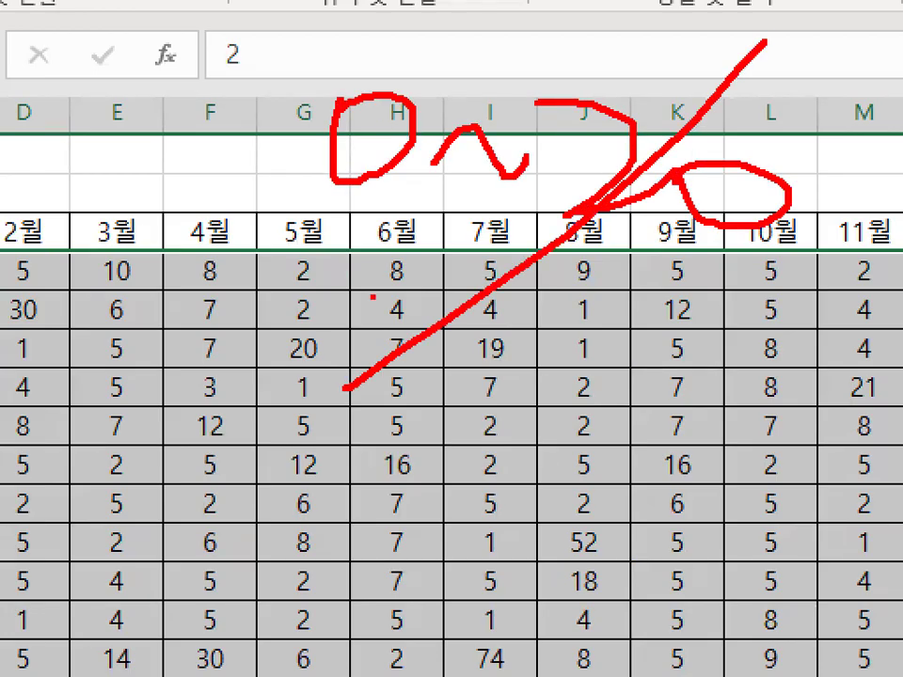
left_click_drag(399, 66, 863, 426)
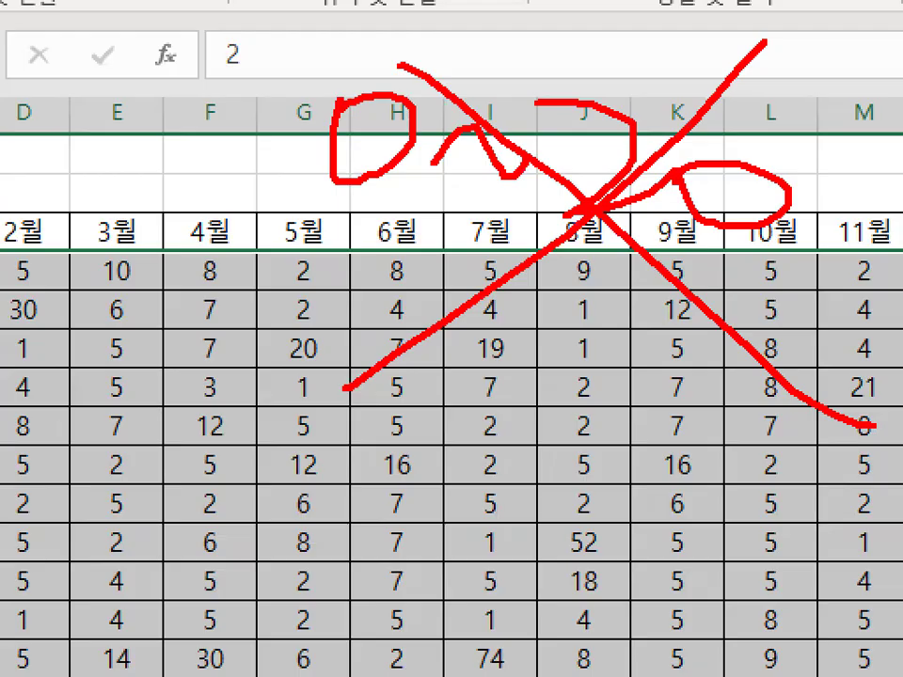
key("Escape")
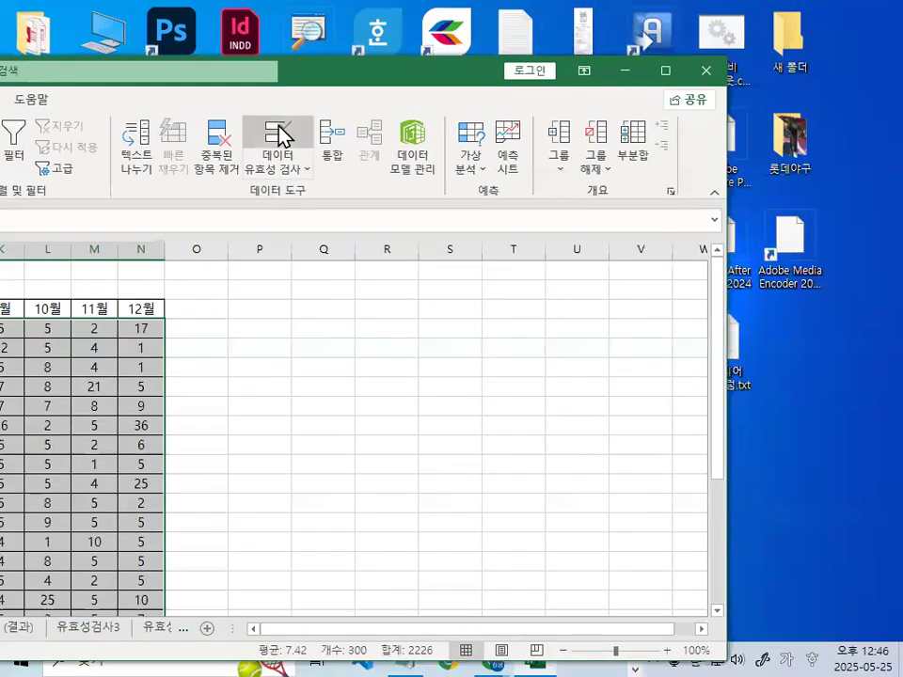
Set a data validation condition on the selected monthly values that allows only whole numbers (정수) with <= and maximum 20
left_click(273, 160)
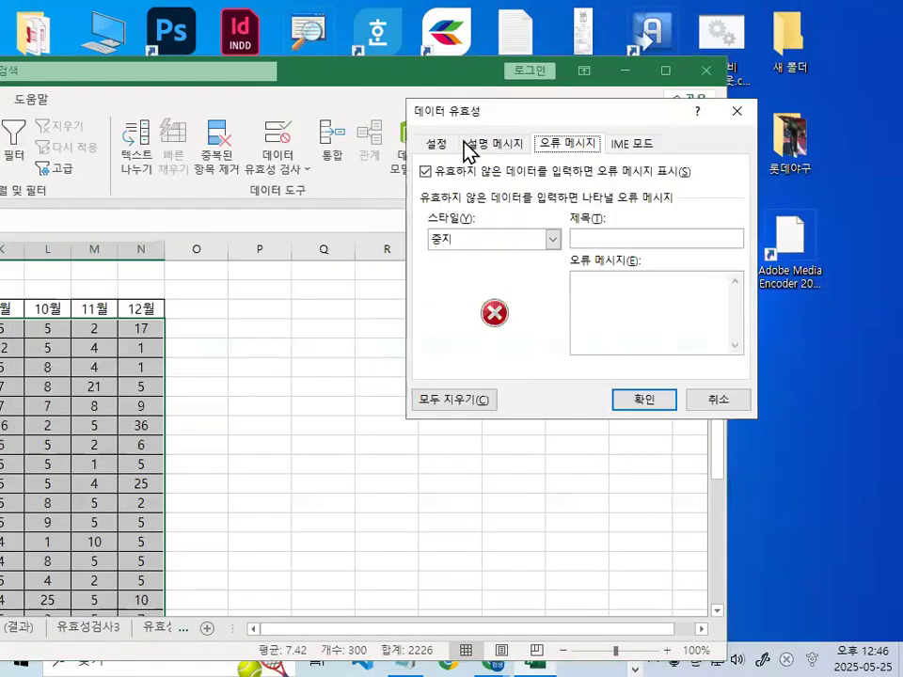
left_click(439, 146)
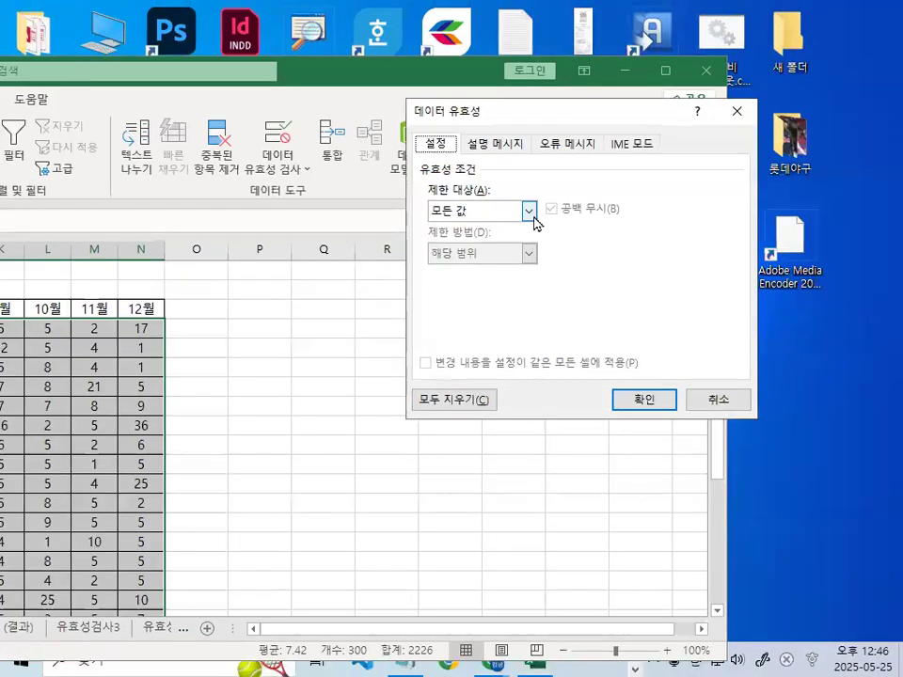
left_click(583, 213)
left_click(504, 241)
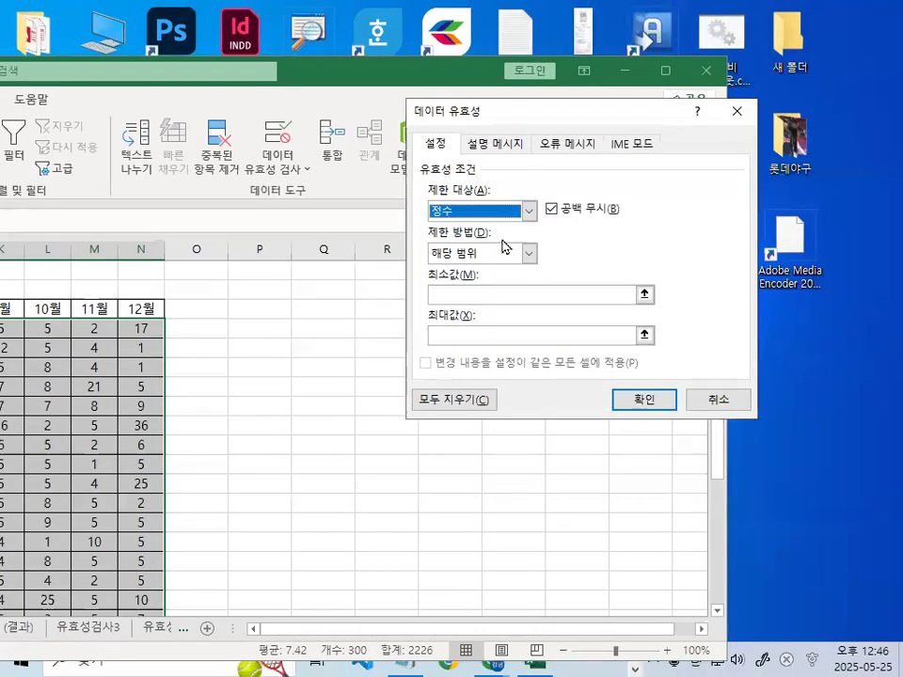
left_click(501, 256)
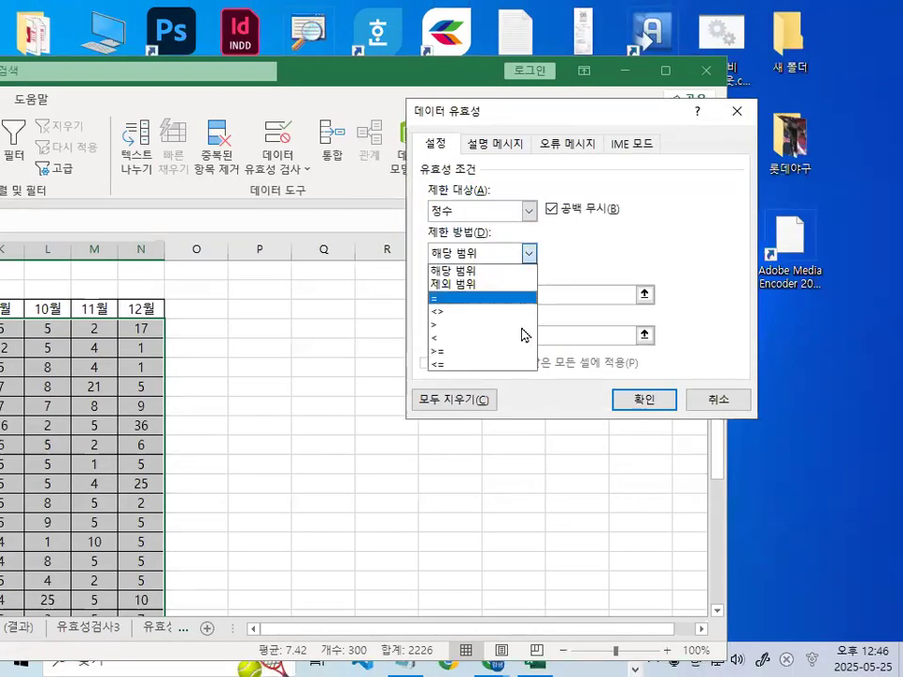
left_click(494, 365)
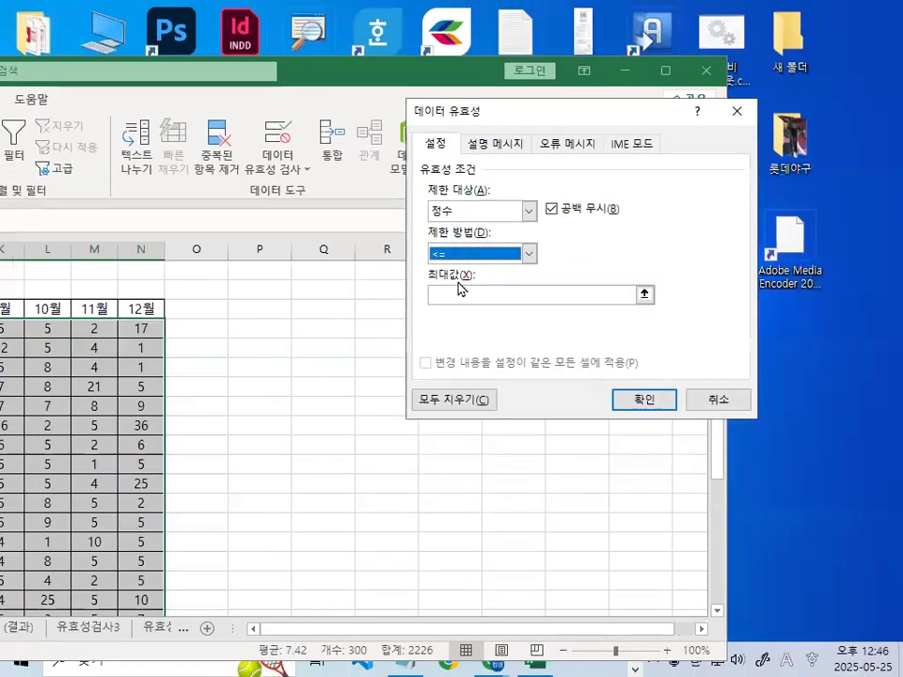
left_click(459, 293)
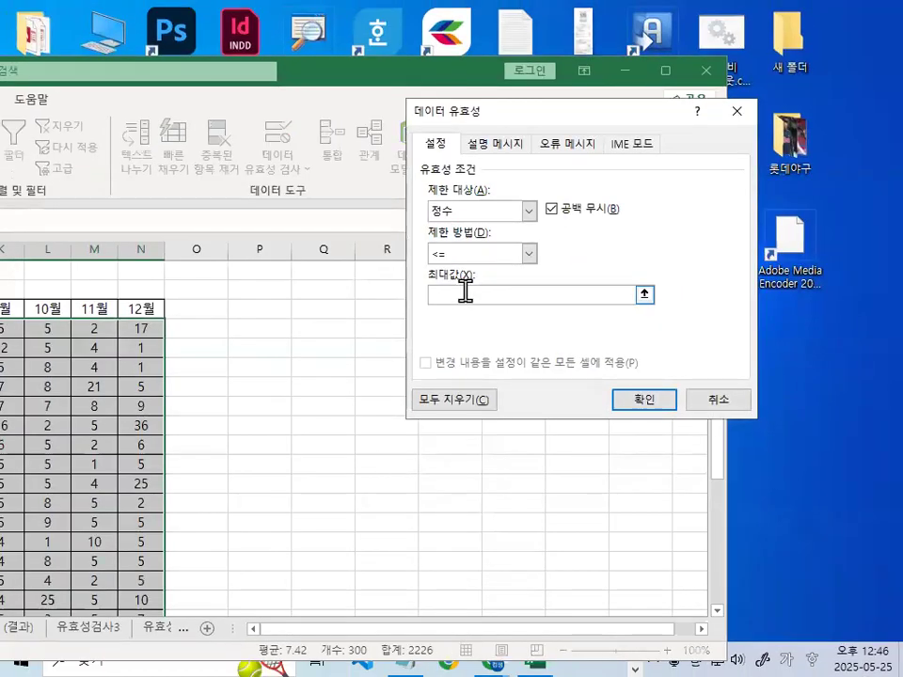
type("20")
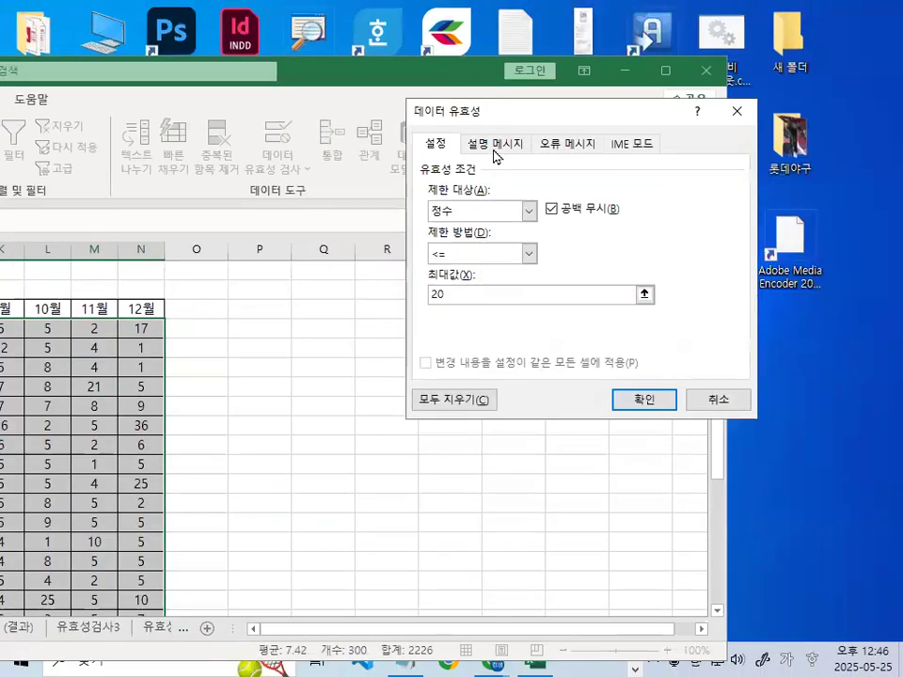
Give the validation's input message (설명 메시지) the title 필수입력
left_click(517, 5)
left_click(439, 235)
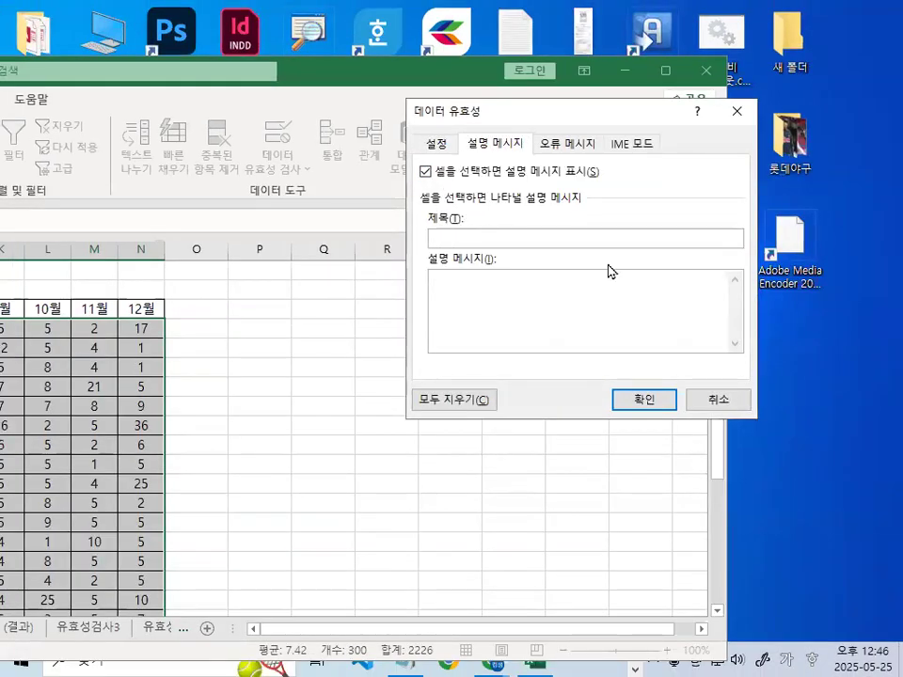
type("필수입ㄹ")
type("력")
Write the input message text on three lines: "반드시", "입력하셔야", "합니다."
left_click(513, 282)
type("빈드시")
key("Return")
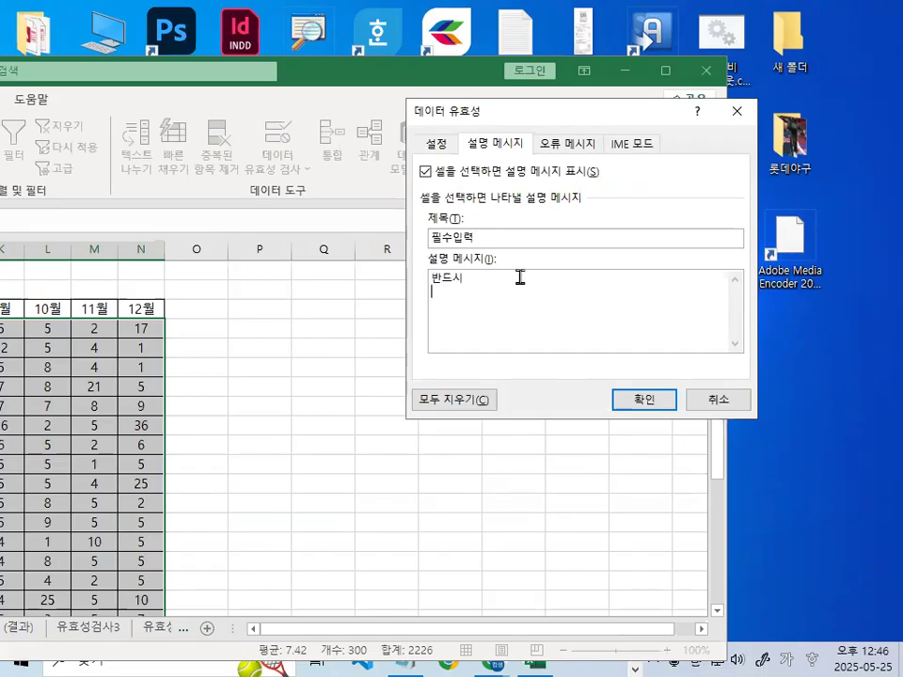
type("ㅇㄹ.ㅂ")
key("BackSpace")
key("BackSpace")
key("BackSpace")
key("BackSpace")
type("입력사")
key("BackSpace")
type("하생")
key("BackSpace")
type("셔야")
key("Return")
type("합니다.")
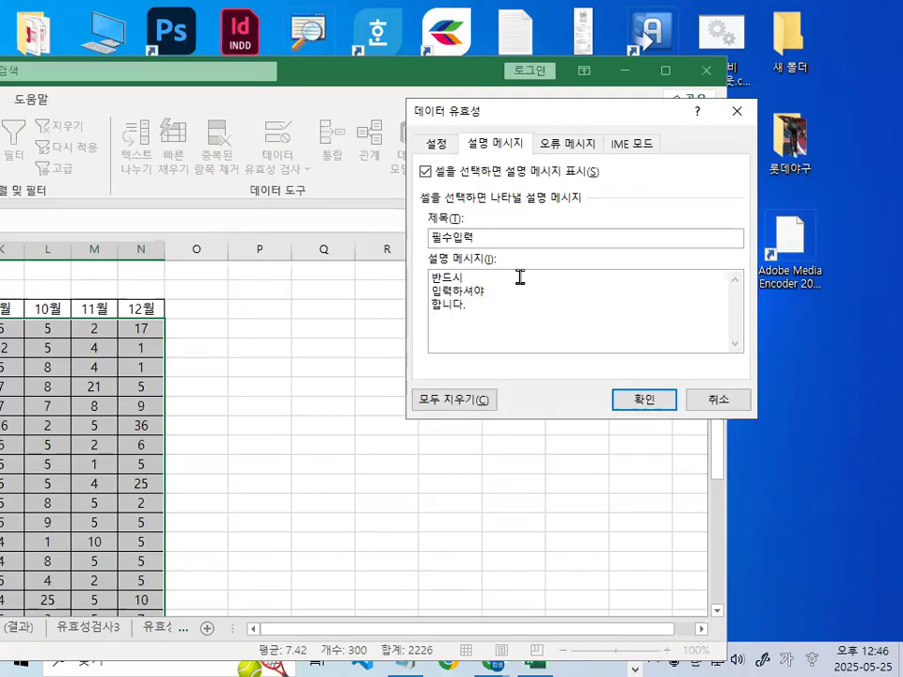
Set the error alert to style 정보, title 입력범위초과 and message "20이하의 값만 입력해 주세요.", and apply the validation
left_click(585, 146)
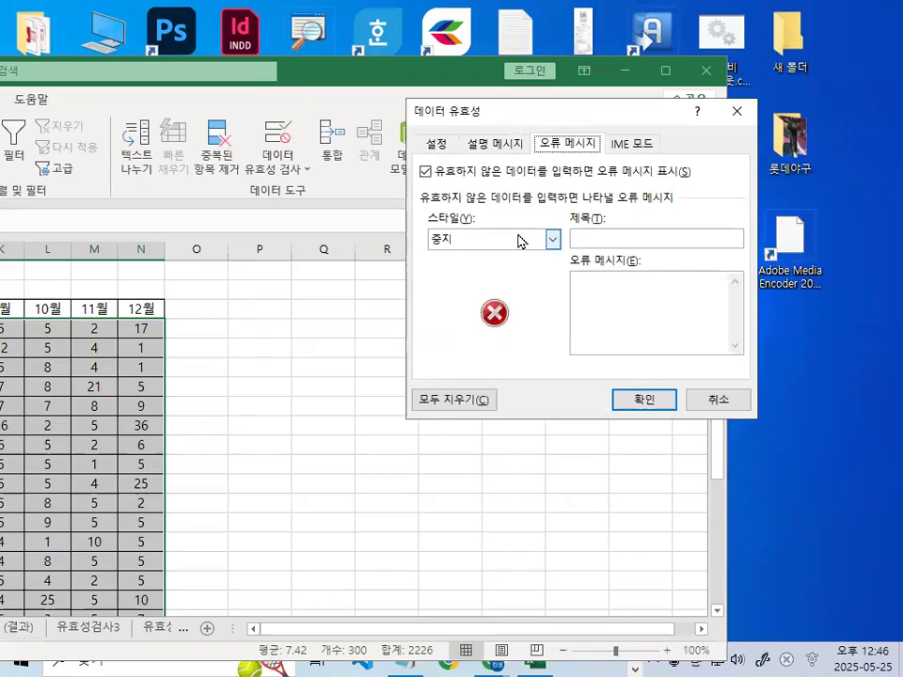
left_click(518, 241)
left_click(498, 284)
left_click(580, 241)
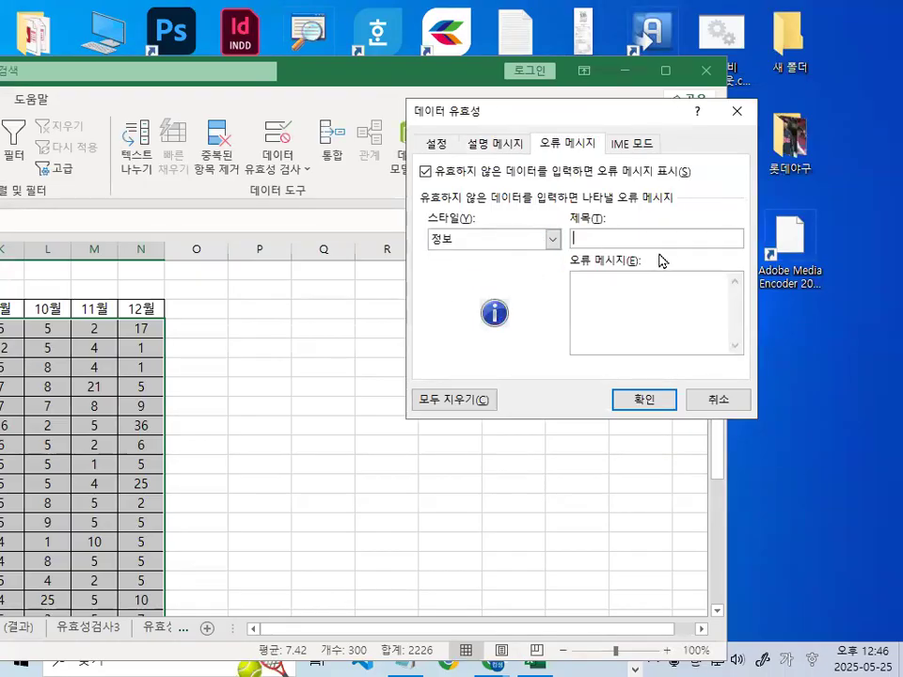
left_click(669, 238)
type("입력범위초과")
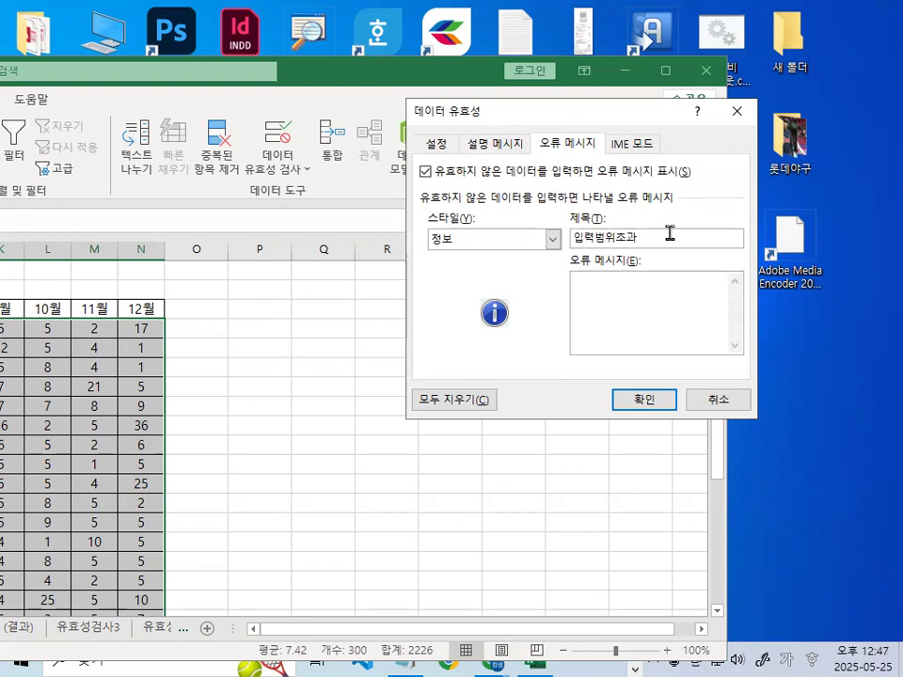
left_click(655, 302)
type("20이하의 값마")
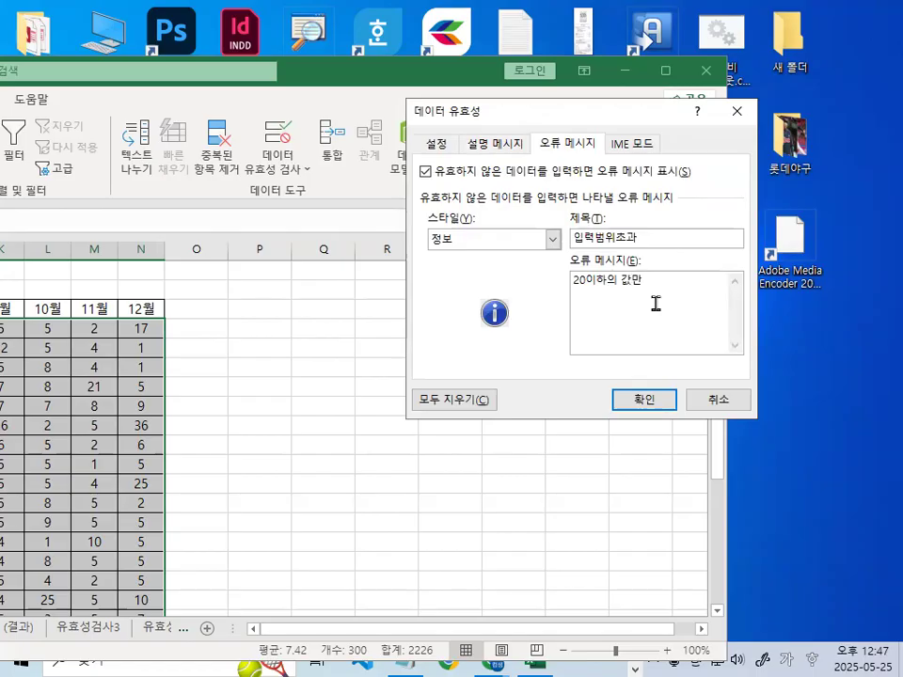
type(" 입력해 주세요.")
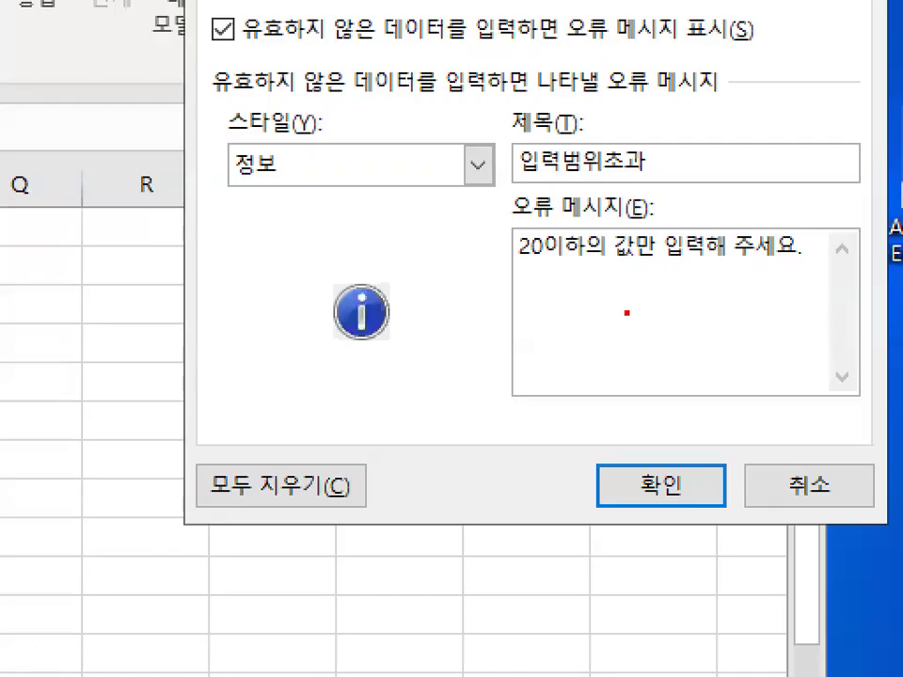
mouse_move(711, 316)
left_mouse_down()
mouse_move(629, 218)
mouse_move(656, 338)
left_mouse_up()
left_click(645, 401)
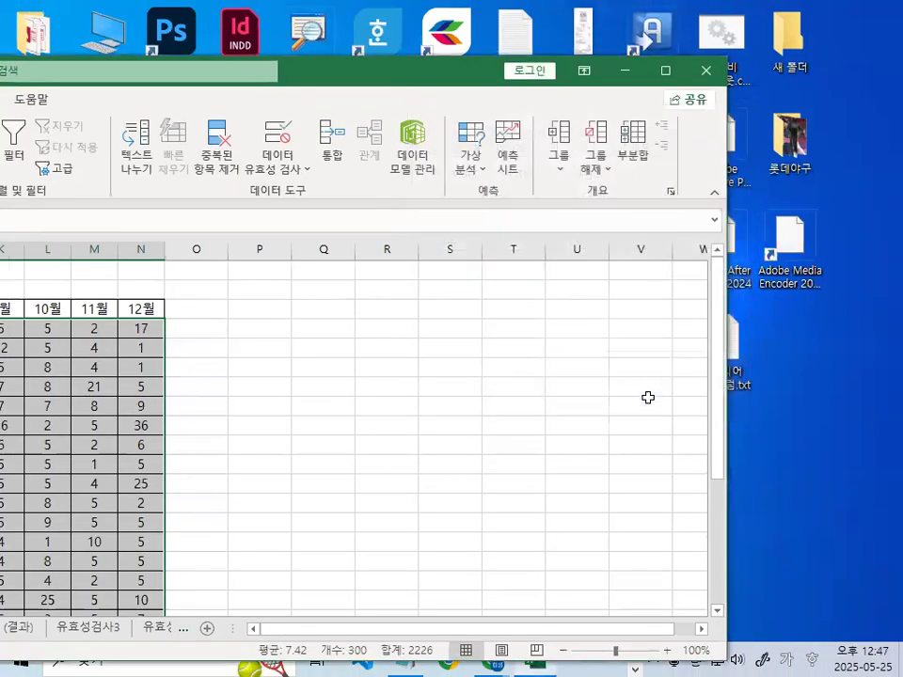
Maximize the workbook window and check the input message on 강남's 1월 cell, C4
double_click(437, 74)
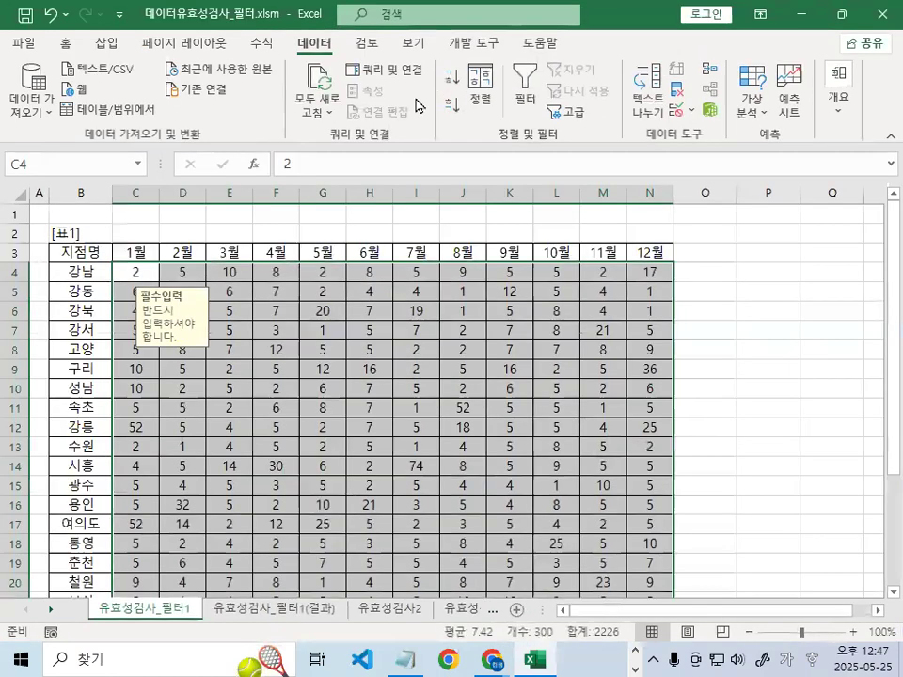
left_click(146, 406)
left_click(139, 270)
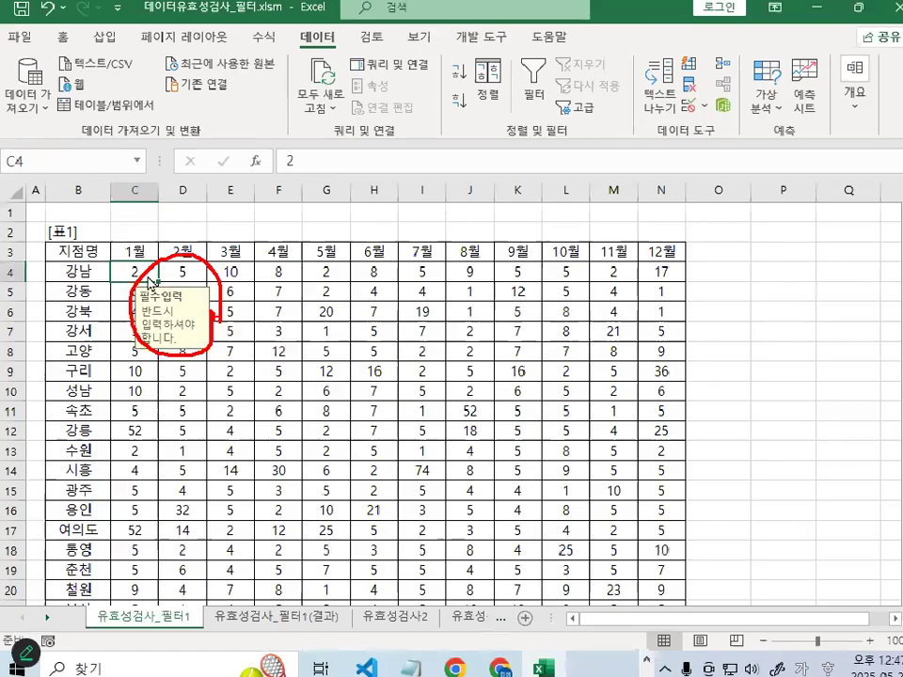
scroll(128, 270, "up", 6, "ctrl")
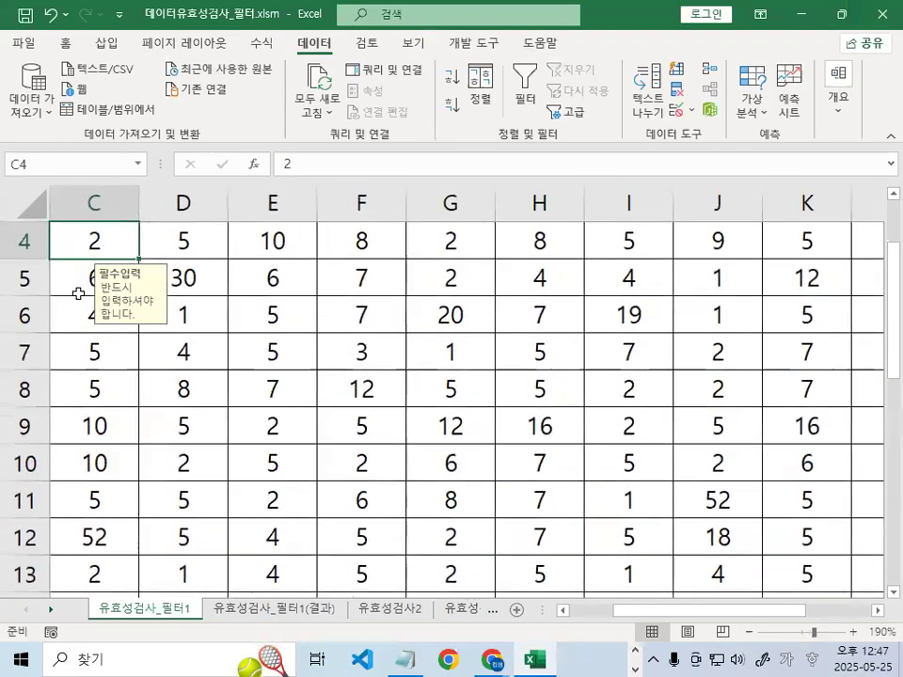
scroll(504, 466, "left", 2)
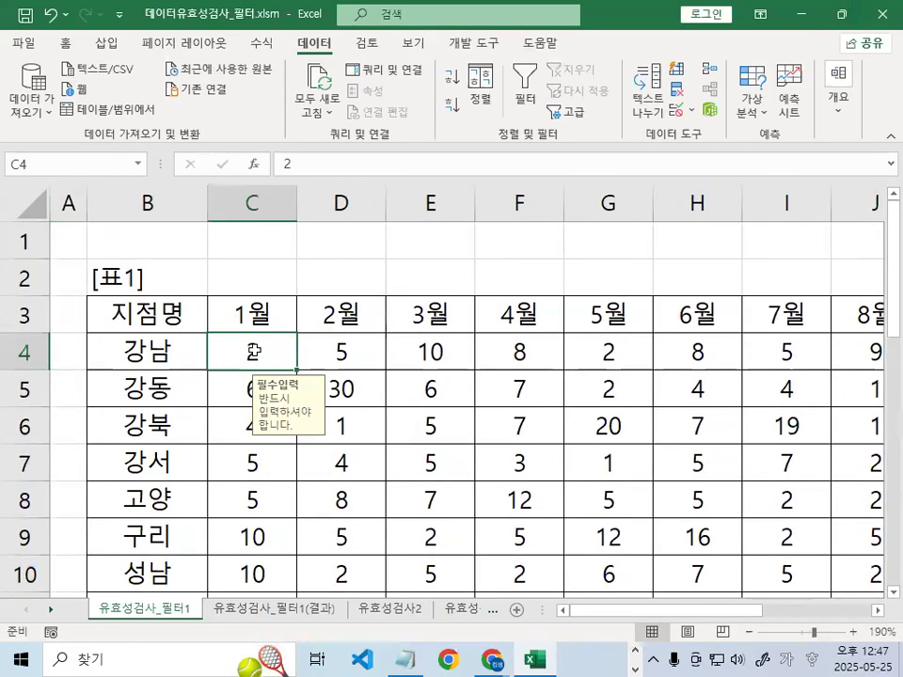
Test the validation by trying to enter 21 in C4, and cancel the entry at the alert
type("21")
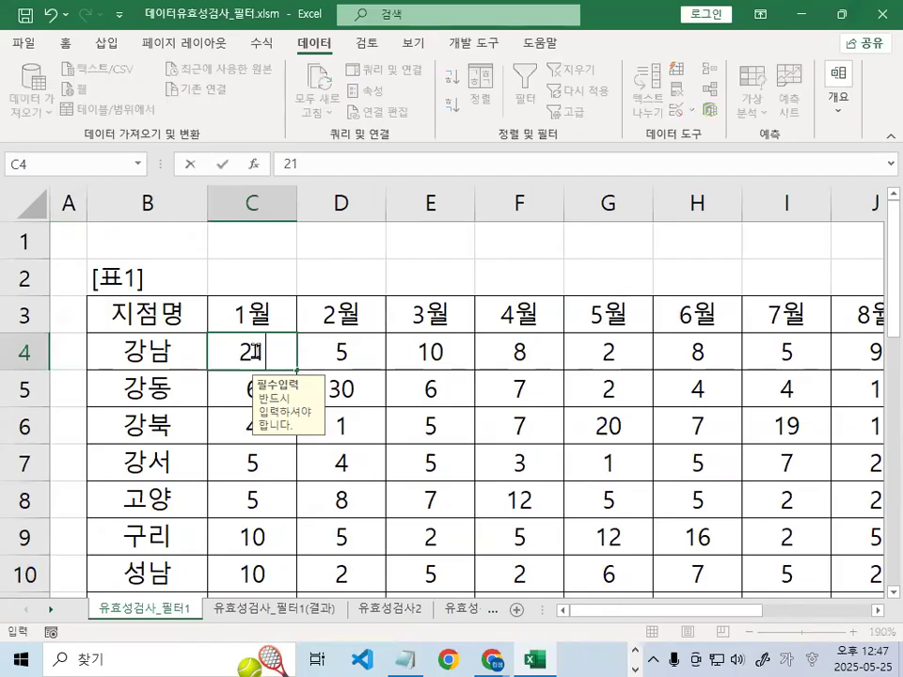
key("Return")
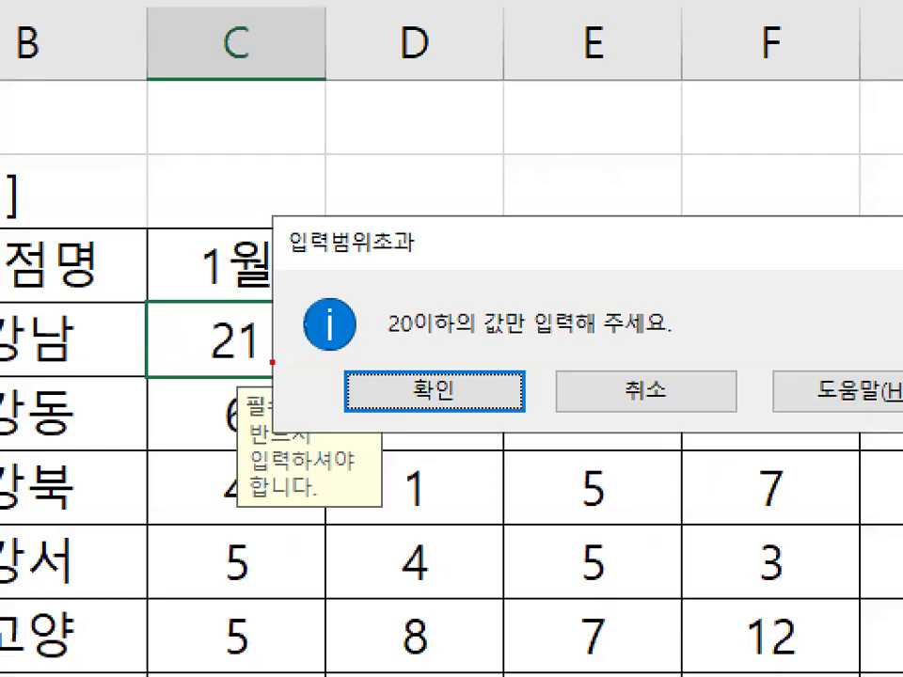
mouse_move(767, 326)
left_mouse_down()
mouse_move(516, 423)
mouse_move(768, 290)
left_mouse_up()
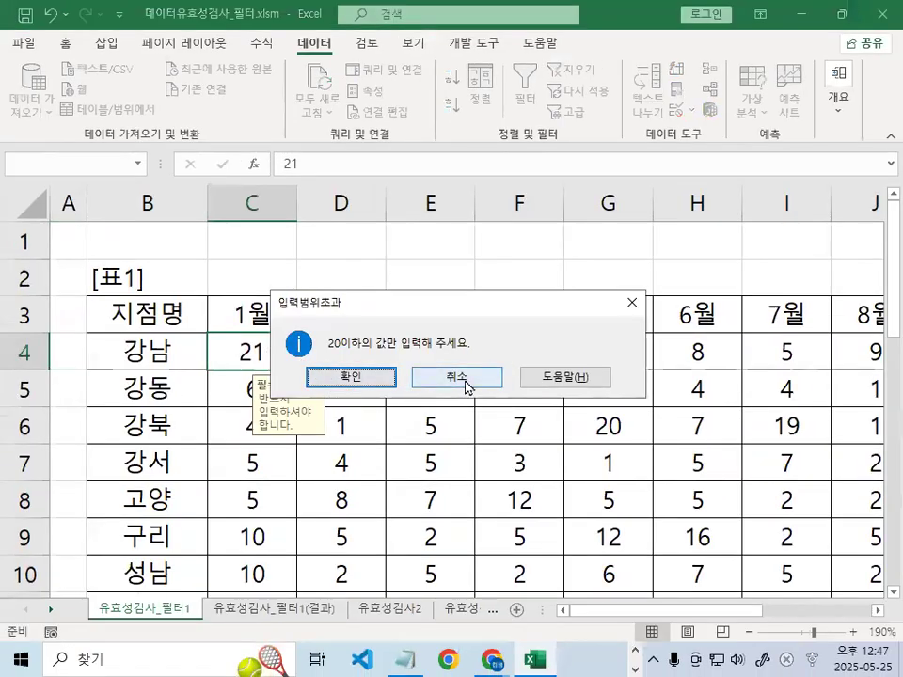
left_click(461, 377)
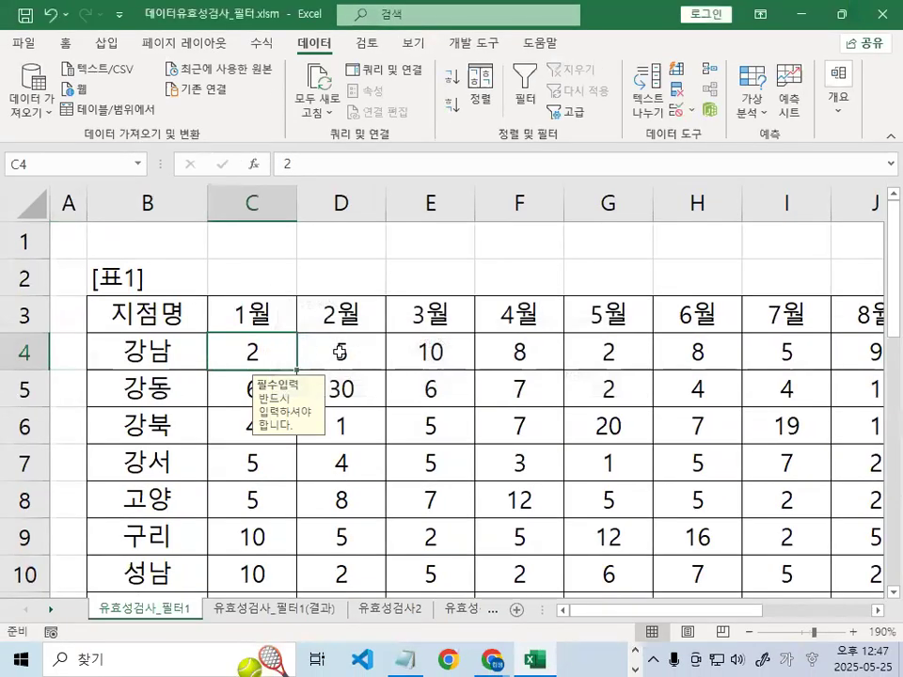
Test the validation by entering -1 in C4, and undo that entry
type("-1")
key("Return")
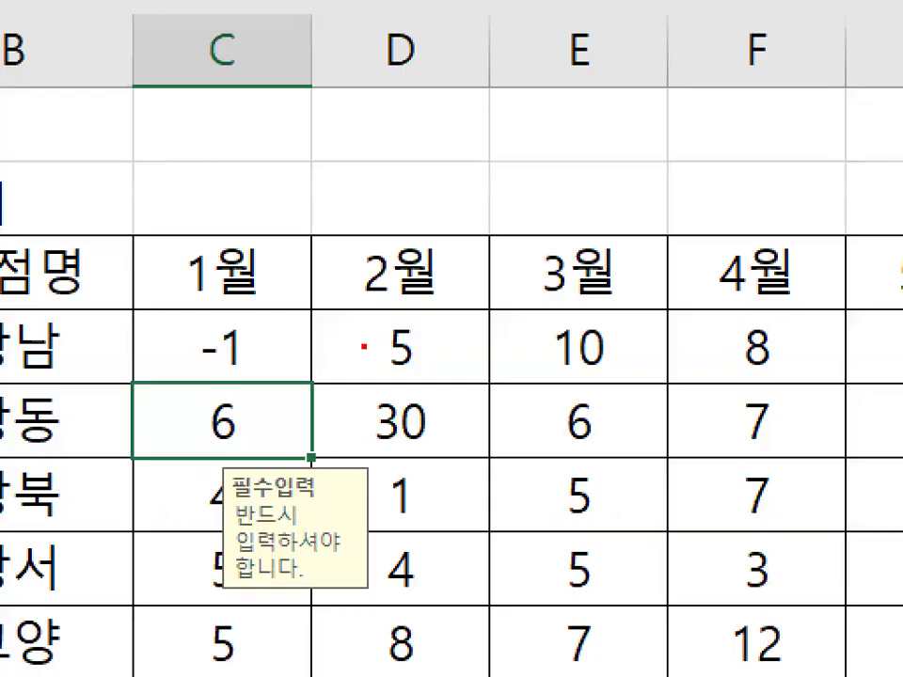
left_click_drag(322, 350, 287, 355)
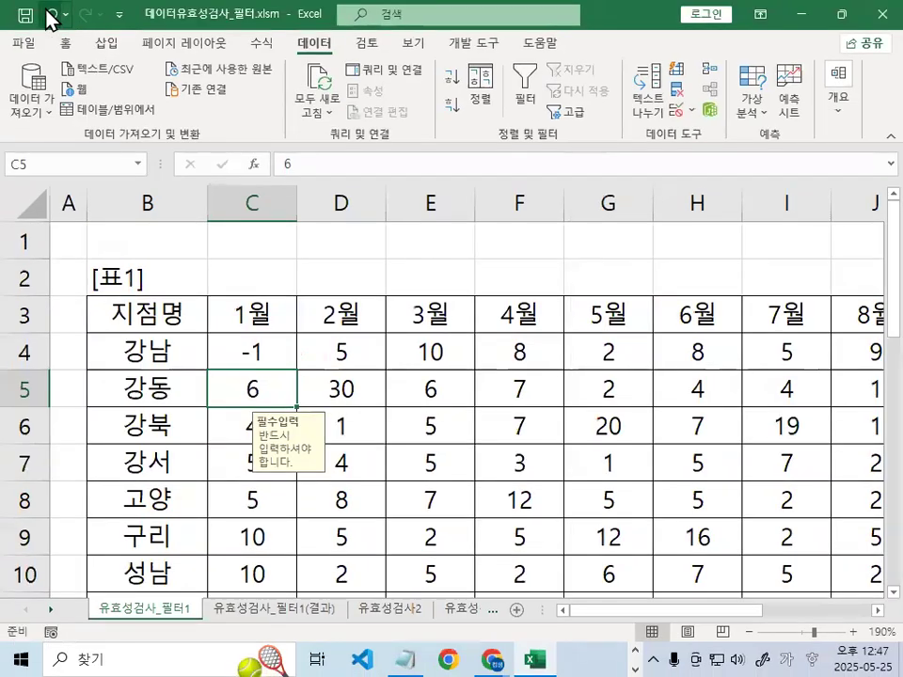
left_click(0, 0)
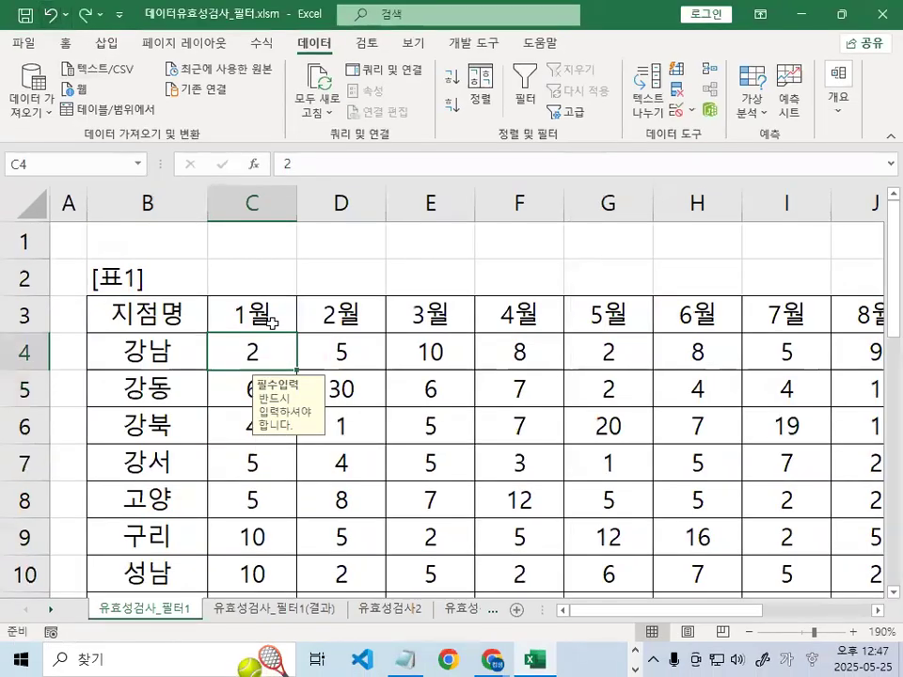
left_click_drag(350, 353, 373, 323)
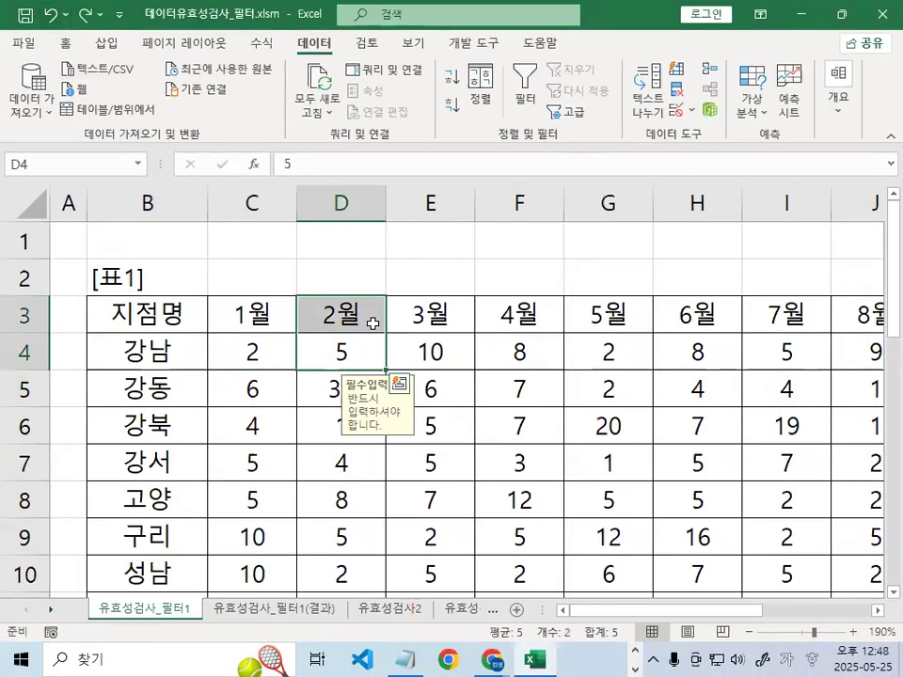
left_click(268, 349)
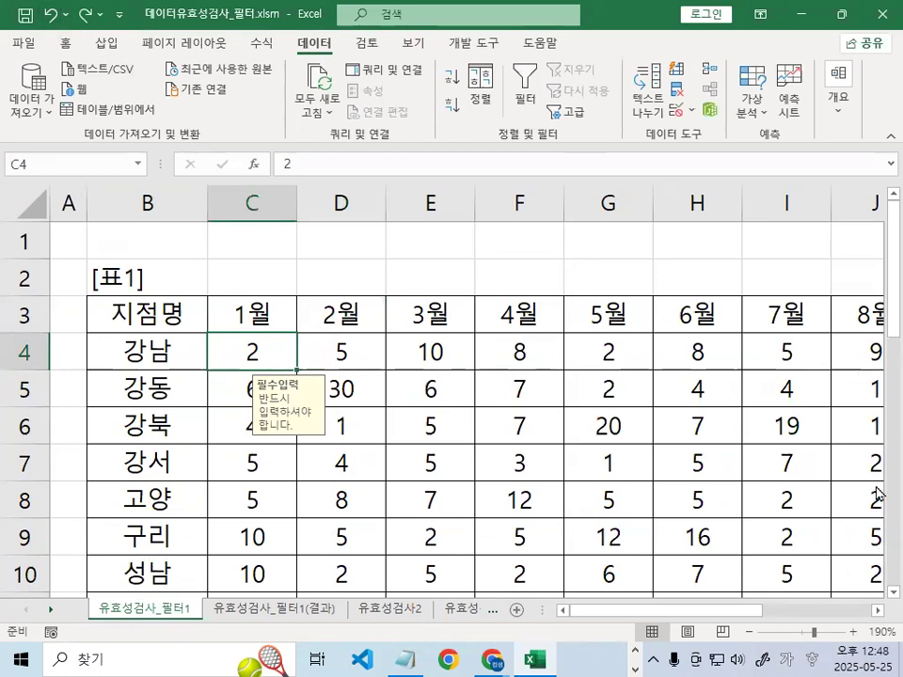
left_click(376, 434)
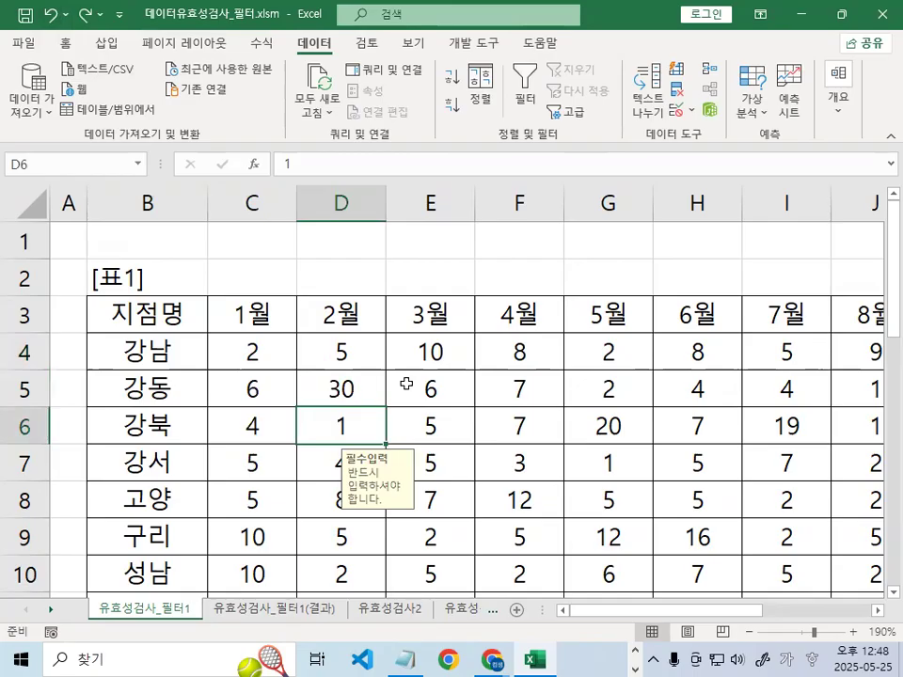
left_click(518, 431)
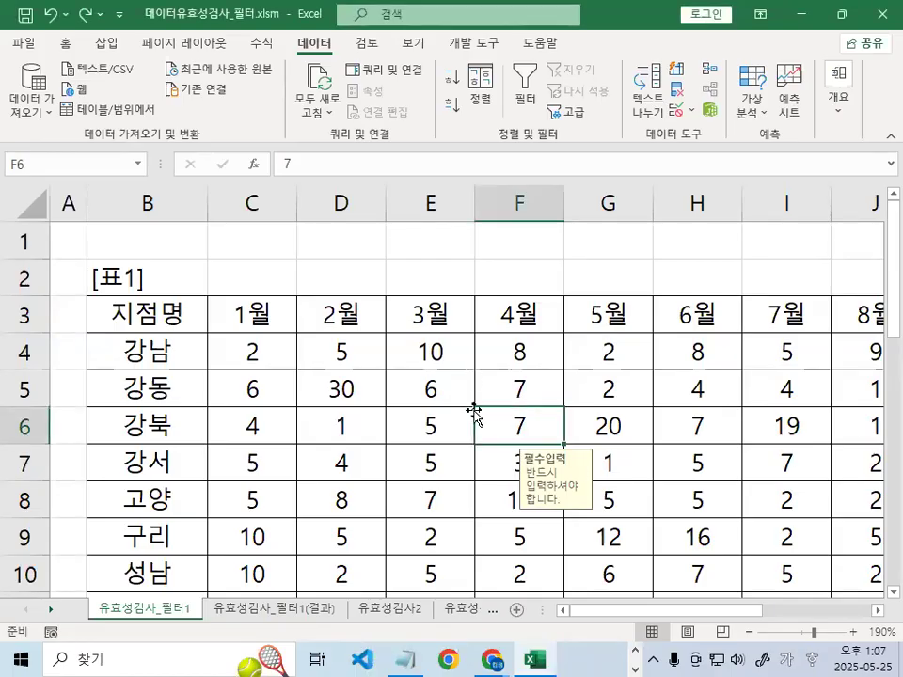
Open the 유효성검사2 sheet and examine where the @ sits in the addresses of the 이메일 column
scroll(333, 376, "down", 3, "ctrl")
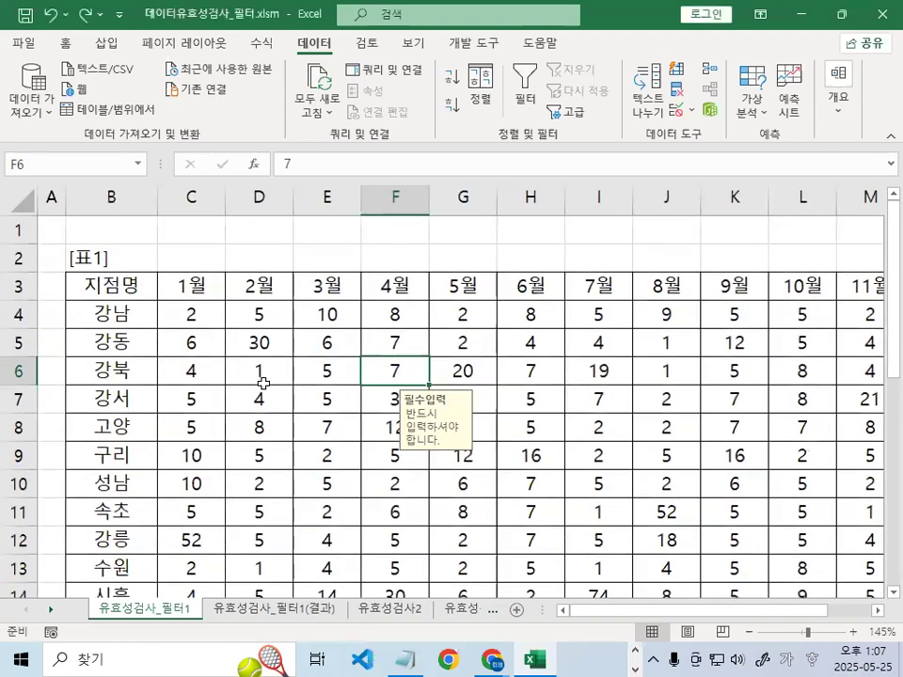
left_click(264, 380)
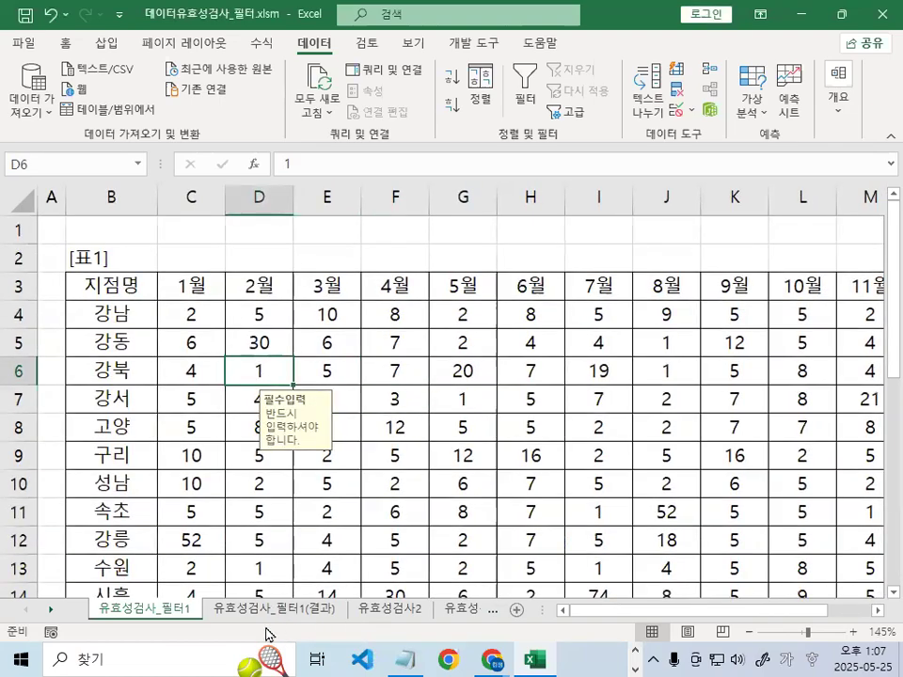
left_click(390, 612)
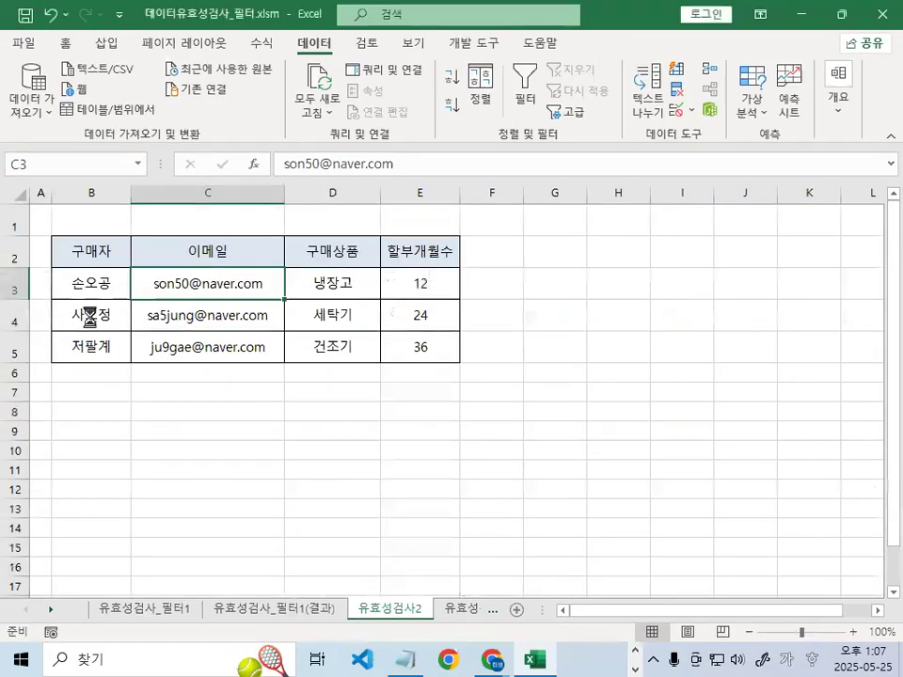
scroll(86, 305, "up", 2)
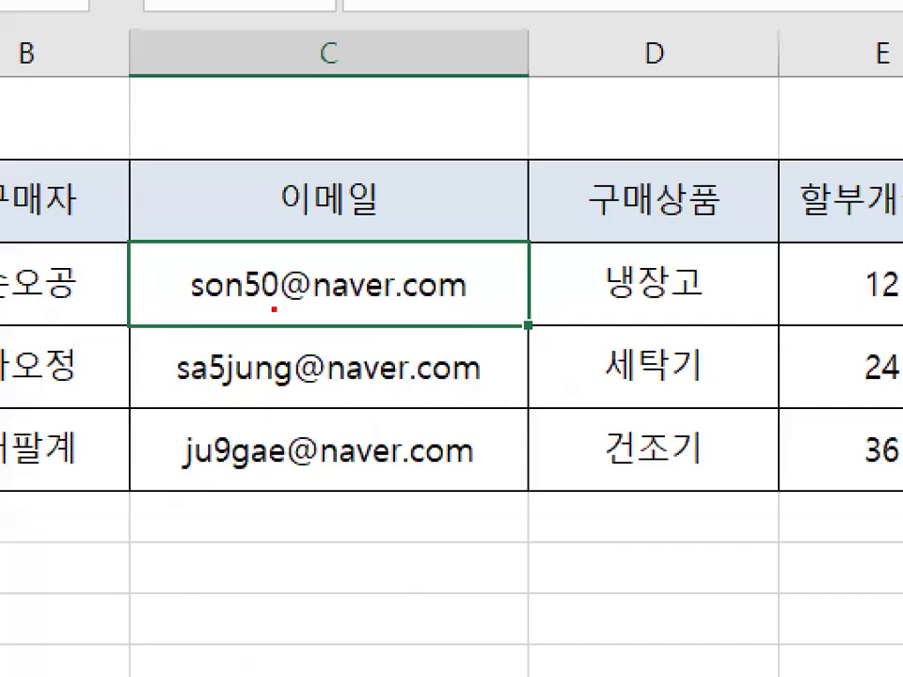
mouse_move(313, 310)
left_mouse_down()
mouse_move(272, 262)
mouse_move(322, 308)
left_mouse_up()
left_click_drag(331, 387, 335, 373)
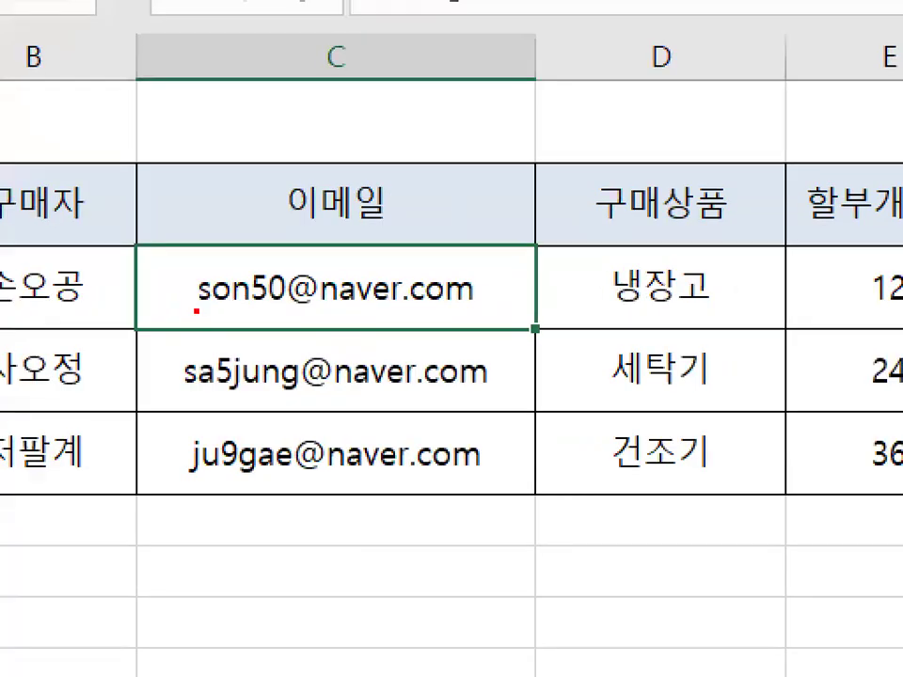
left_click_drag(197, 322, 268, 321)
left_click_drag(293, 390, 337, 389)
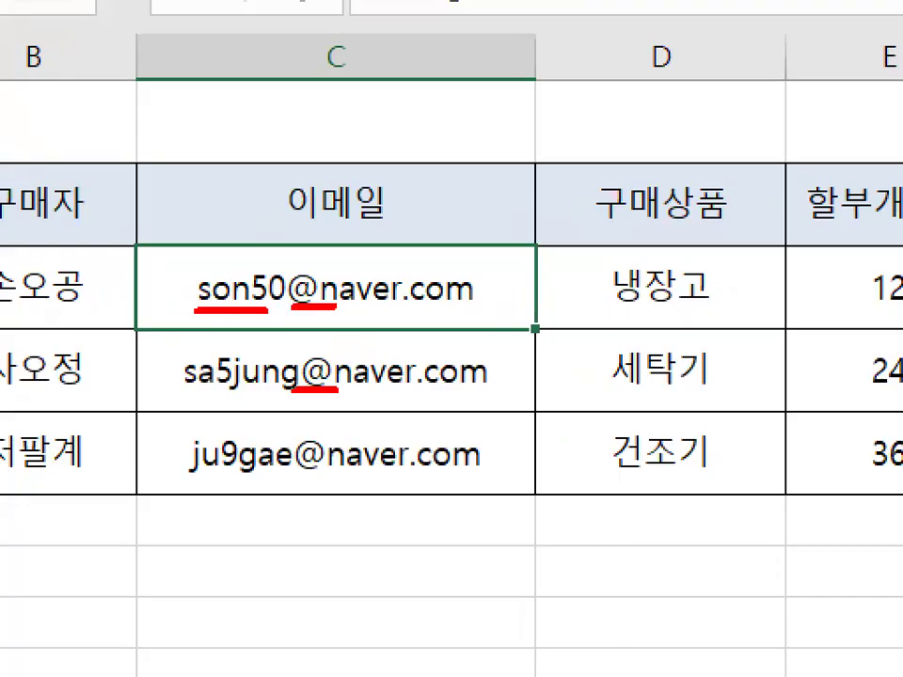
key("Escape")
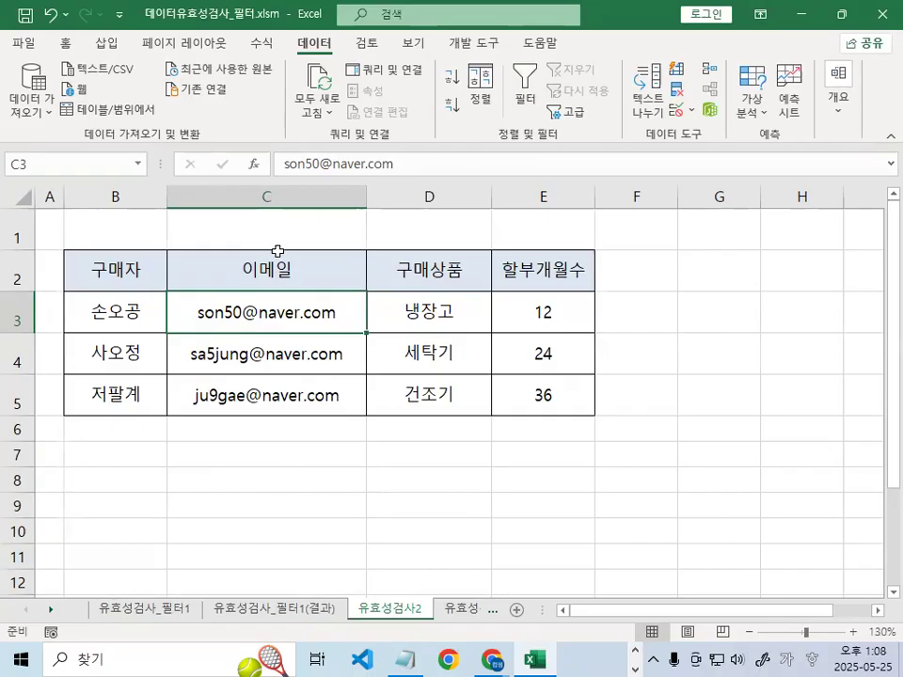
Switch to the Notepad lesson notes and examine the arguments of the SEARCH function under <함수정리>
left_click(414, 658)
scroll(341, 457, "down", 2)
scroll(342, 456, "down", 6)
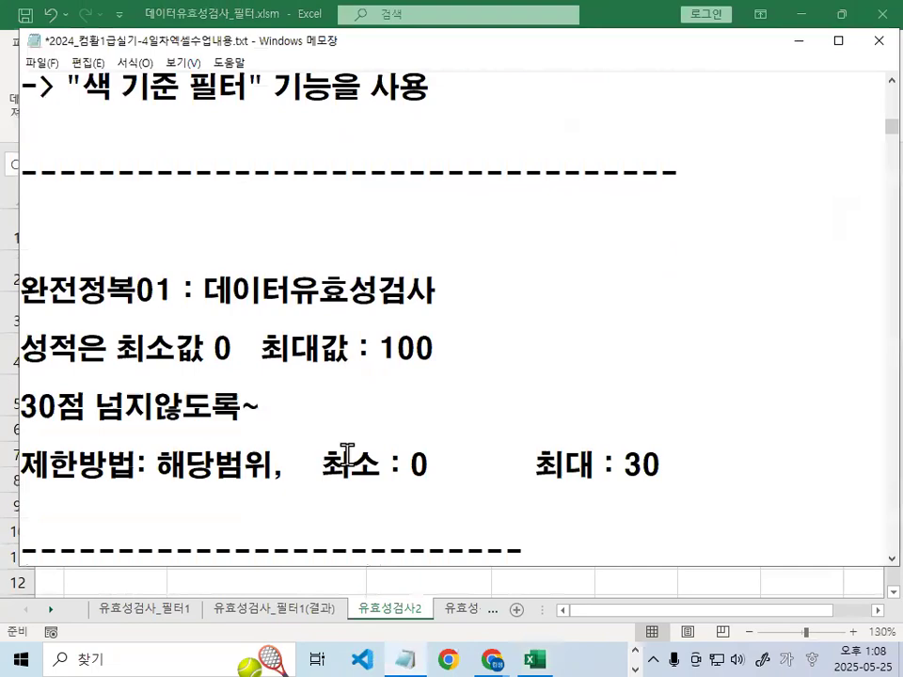
scroll(339, 470, "down", 5)
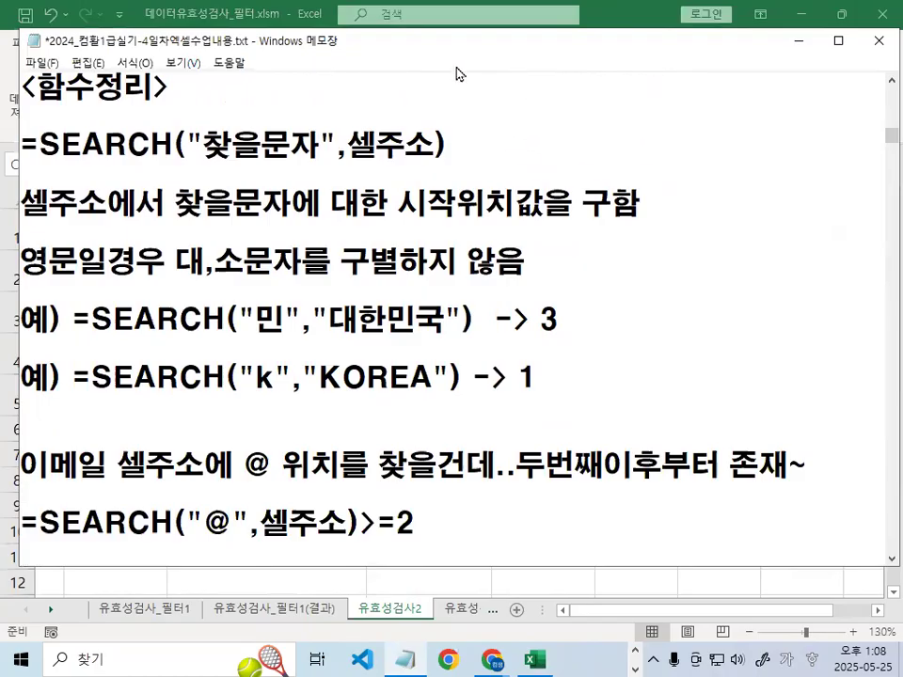
left_click_drag(330, 30, 330, 15)
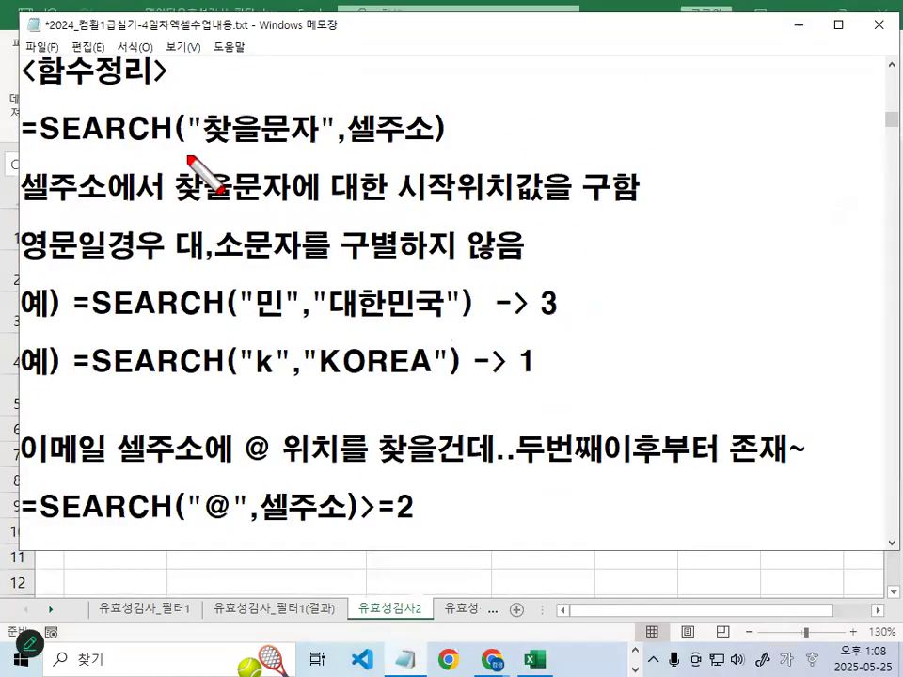
left_click_drag(188, 148, 431, 146)
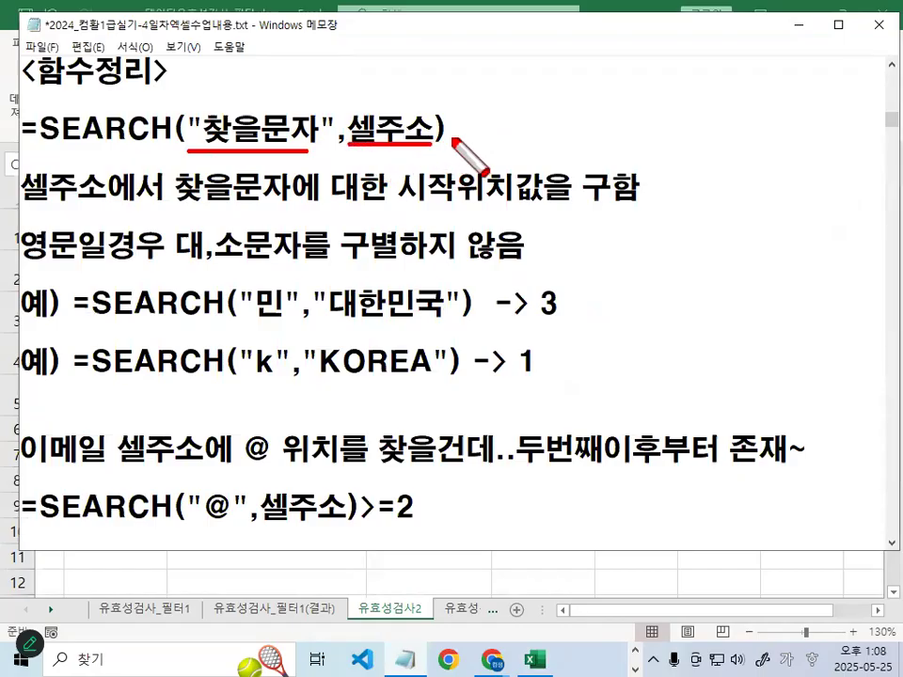
Add ",위치" as a third argument in the SEARCH syntax line, and delete it again
key("Escape")
left_click(439, 130)
type(",.ㅇ")
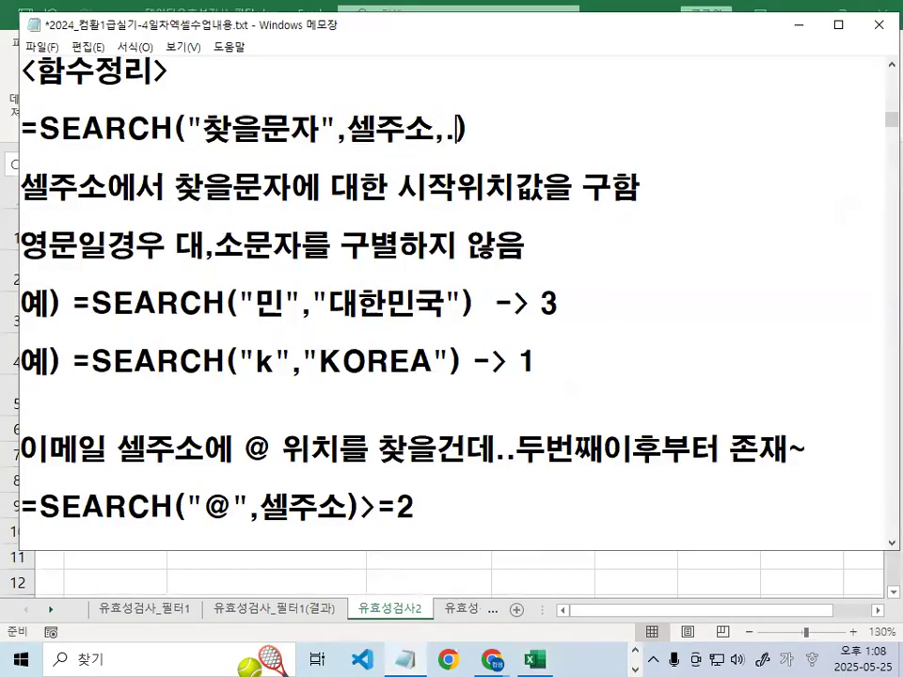
key("BackSpace")
key("BackSpace")
type("위치")
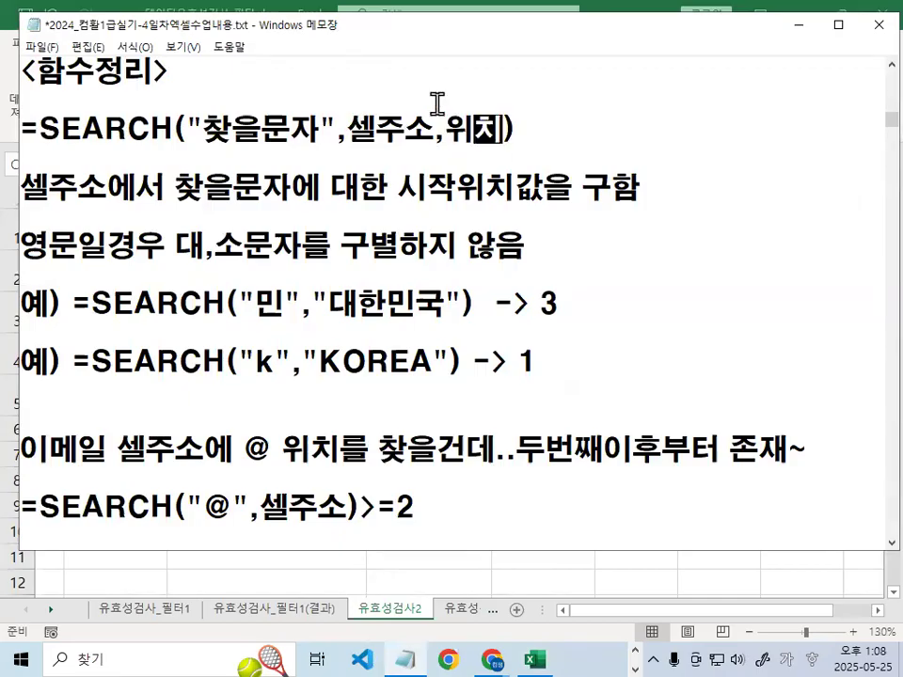
left_click_drag(433, 131, 507, 129)
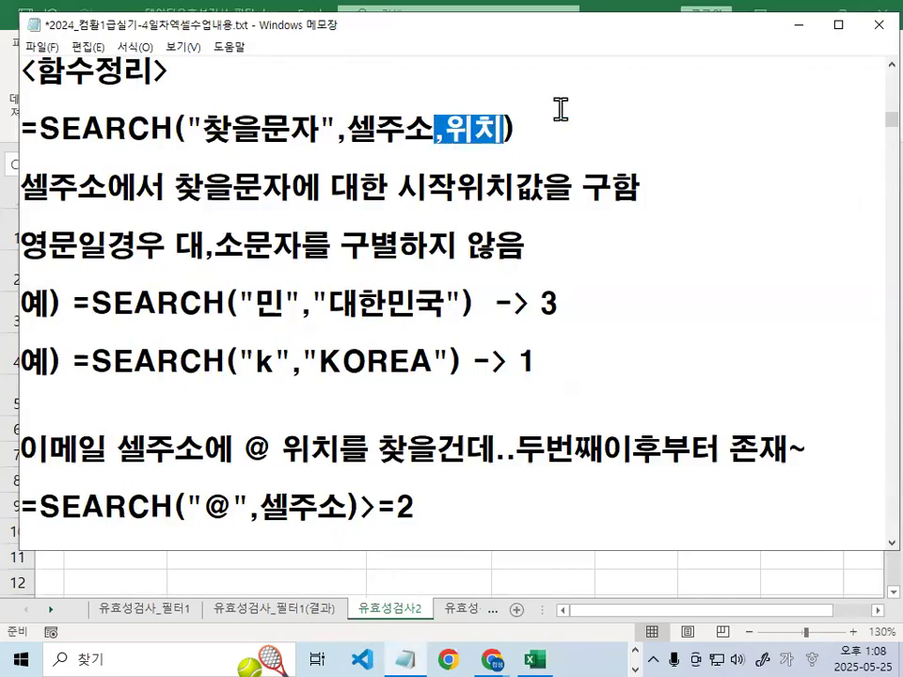
key("BackSpace")
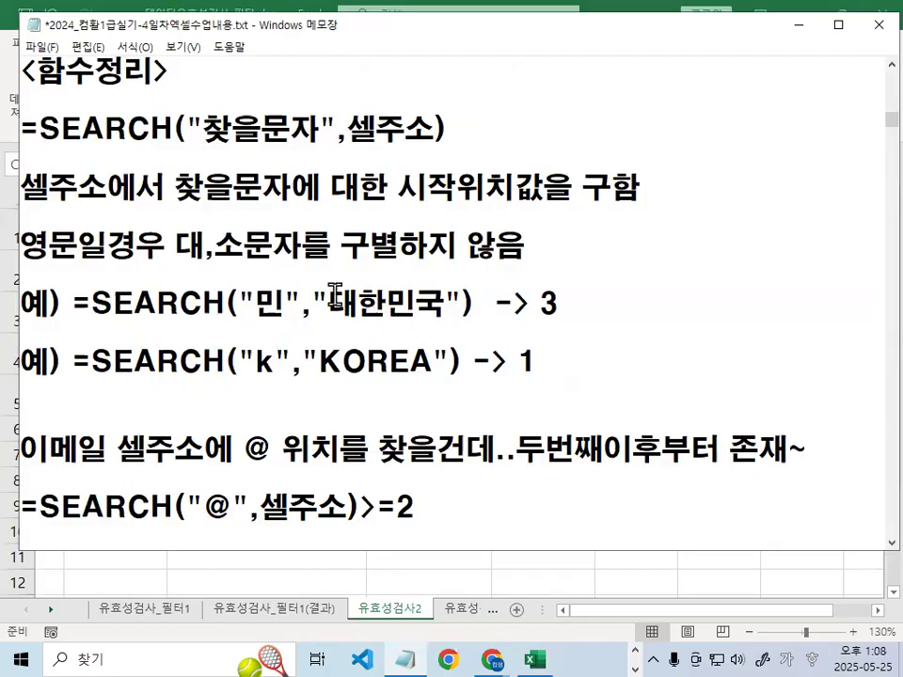
Review the notes describing SEARCH's start-position result and its handling of upper and lower case
key("ctrl+2")
left_click_drag(27, 209, 99, 208)
left_click_drag(154, 204, 270, 203)
left_click_drag(412, 203, 609, 201)
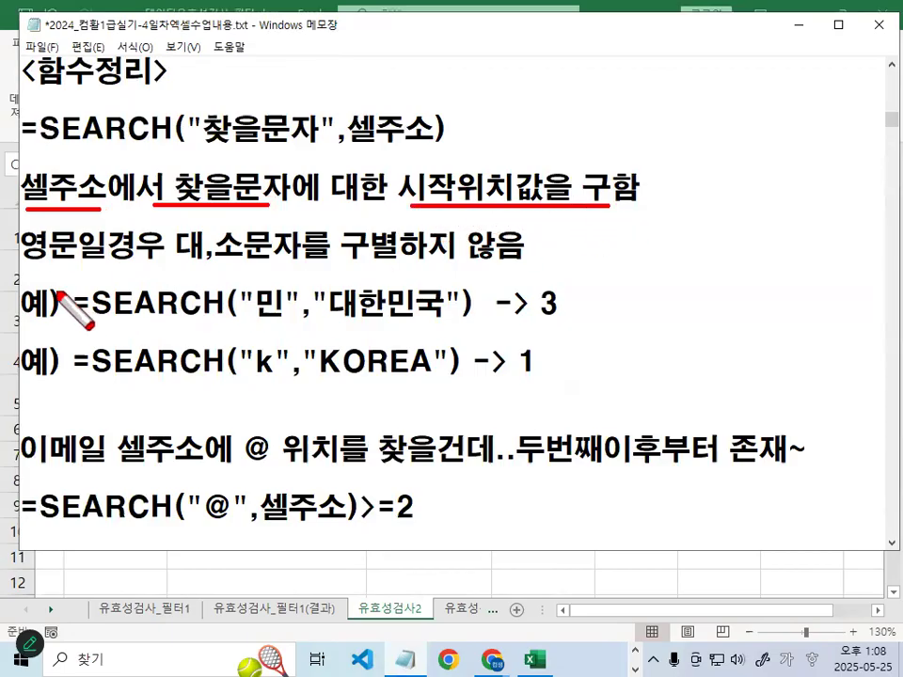
left_click_drag(43, 146, 175, 148)
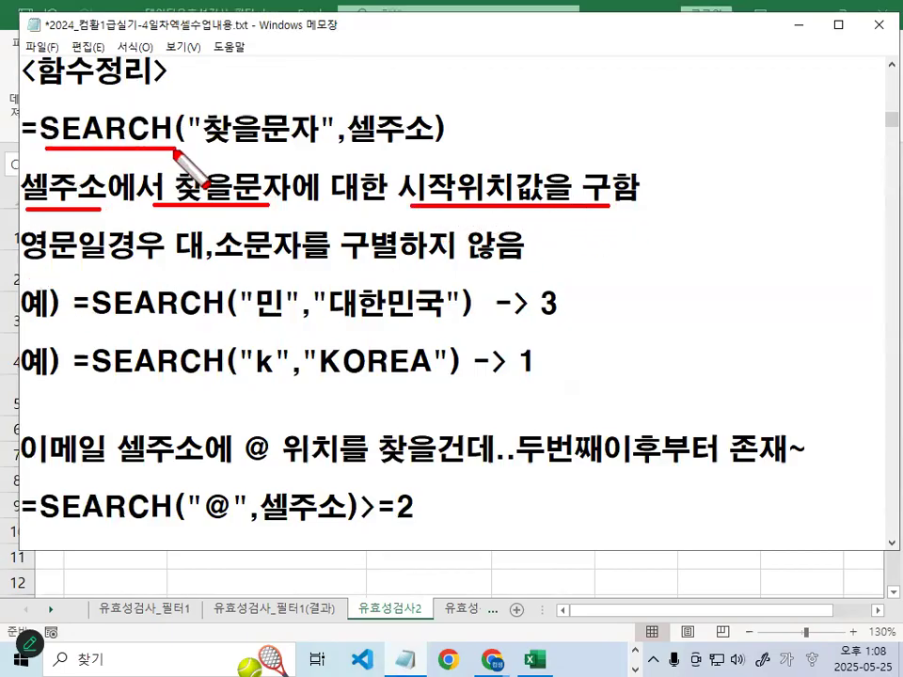
left_click_drag(21, 267, 91, 268)
left_click_drag(200, 267, 502, 266)
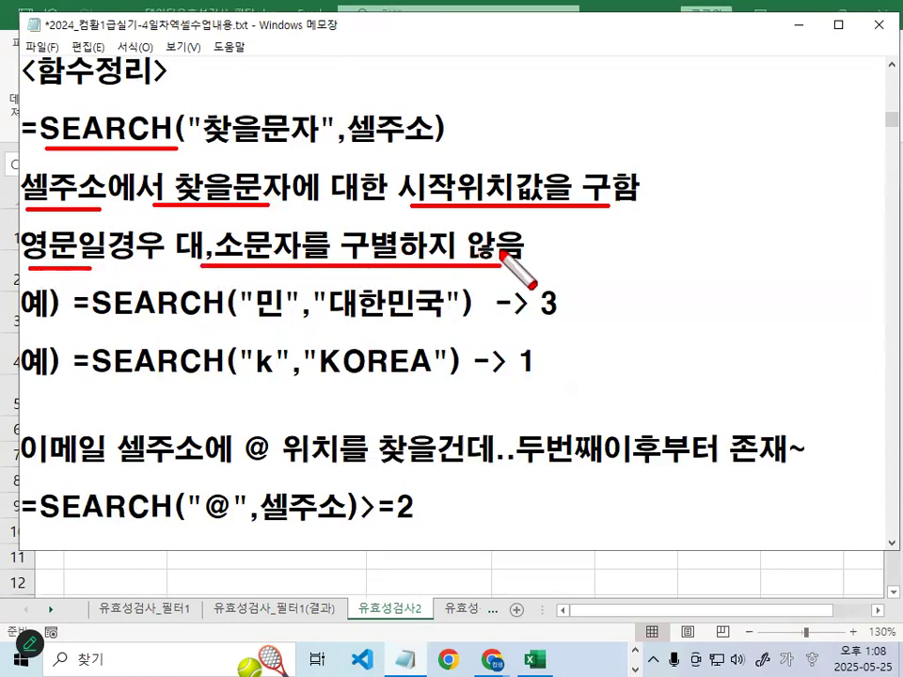
key("Escape")
Add the note "비교 =FIND 함수" after the SEARCH syntax line
left_click(498, 133)
type("ㅂㅣ교 =")
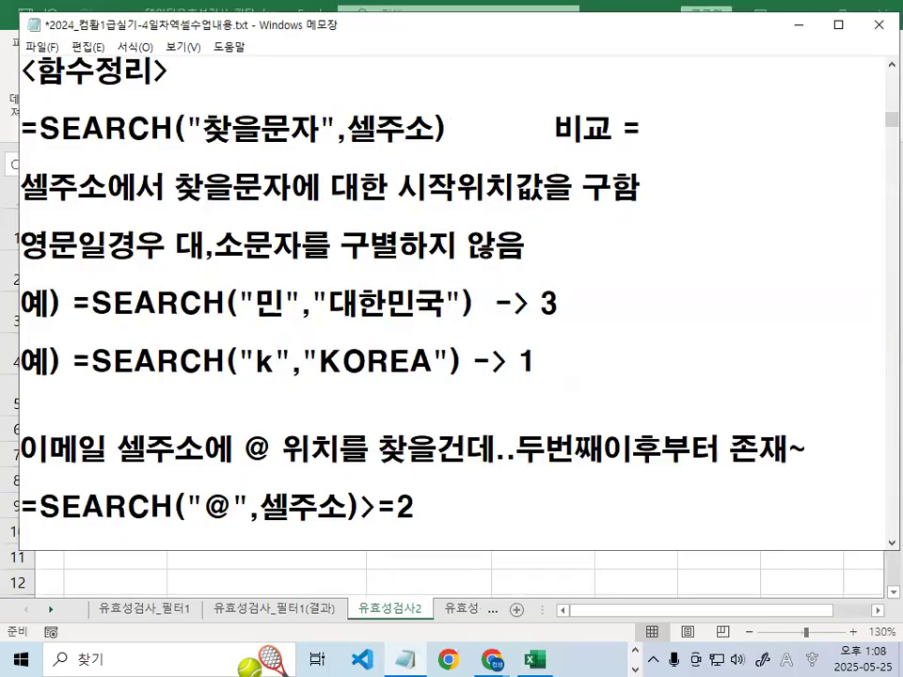
type("FIND 함수")
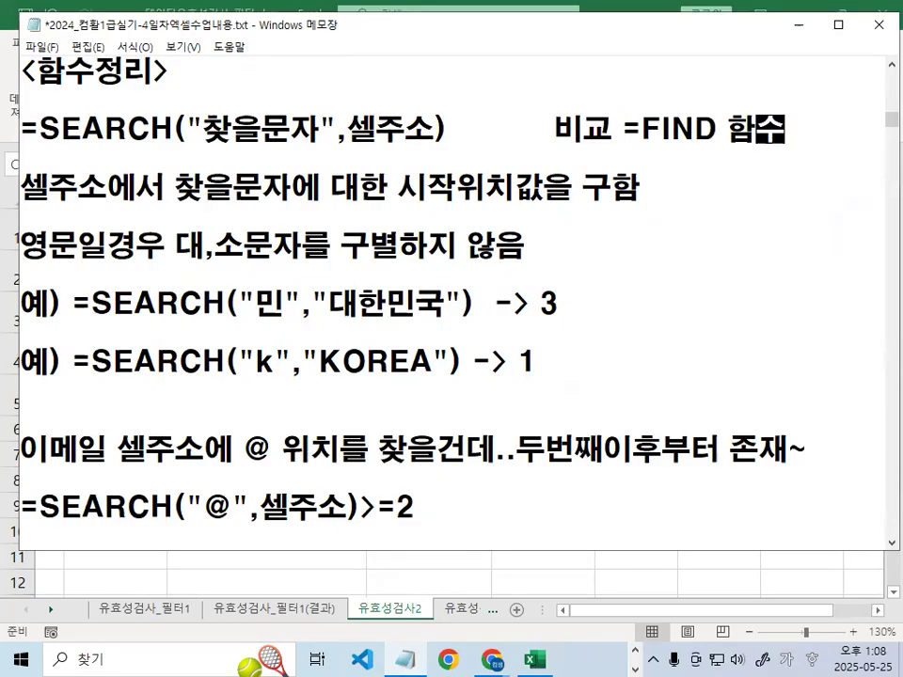
Compare the FIND note with SEARCH using the line on upper and lower case letters
key("ctrl+2")
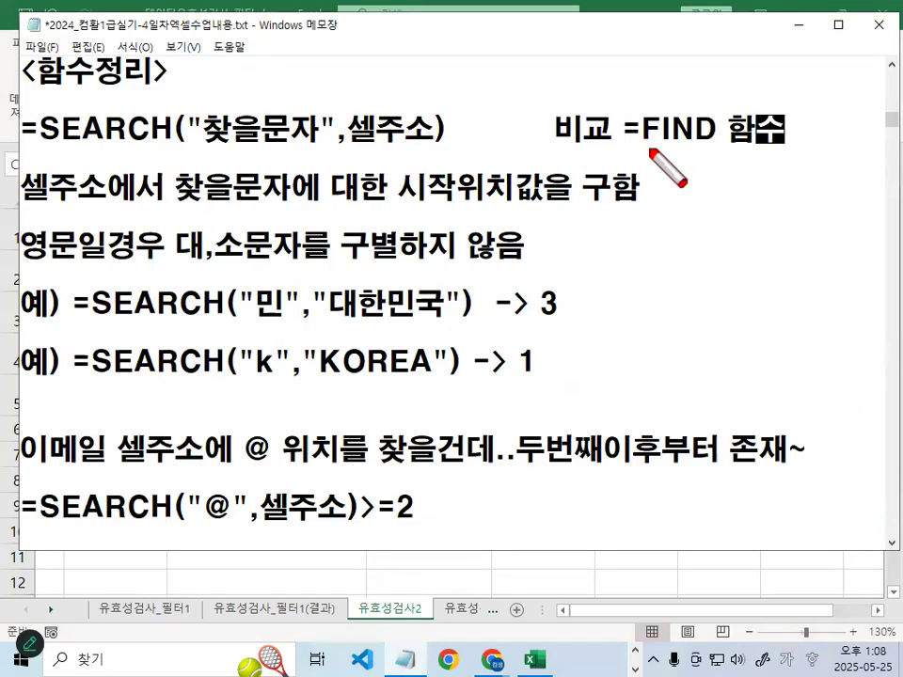
left_click_drag(641, 146, 725, 150)
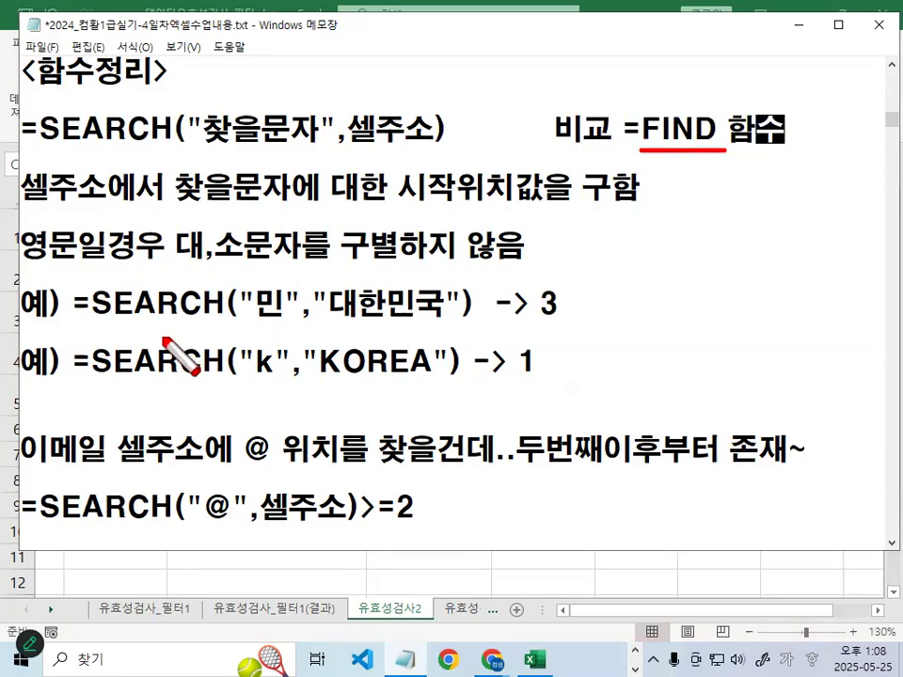
left_click_drag(191, 267, 496, 270)
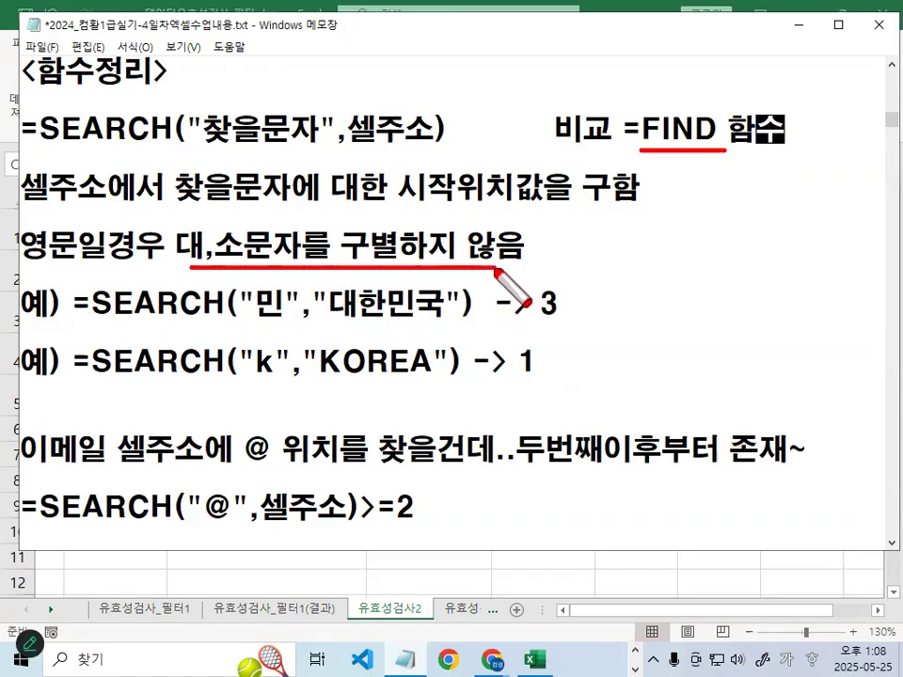
mouse_move(647, 149)
left_mouse_down()
mouse_move(651, 111)
mouse_move(717, 129)
left_mouse_up()
left_click_drag(123, 105, 152, 130)
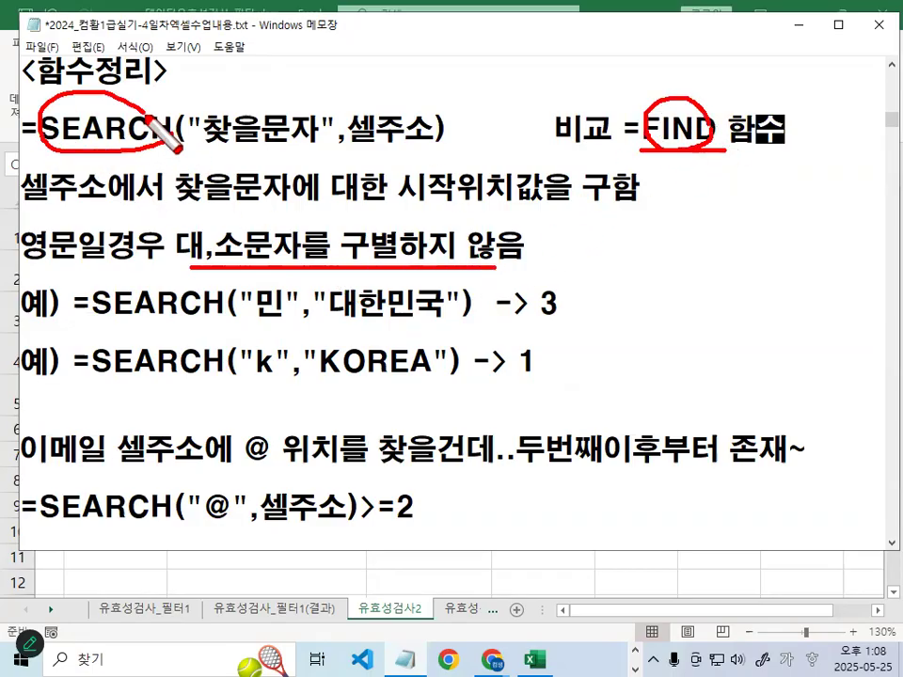
key("Escape")
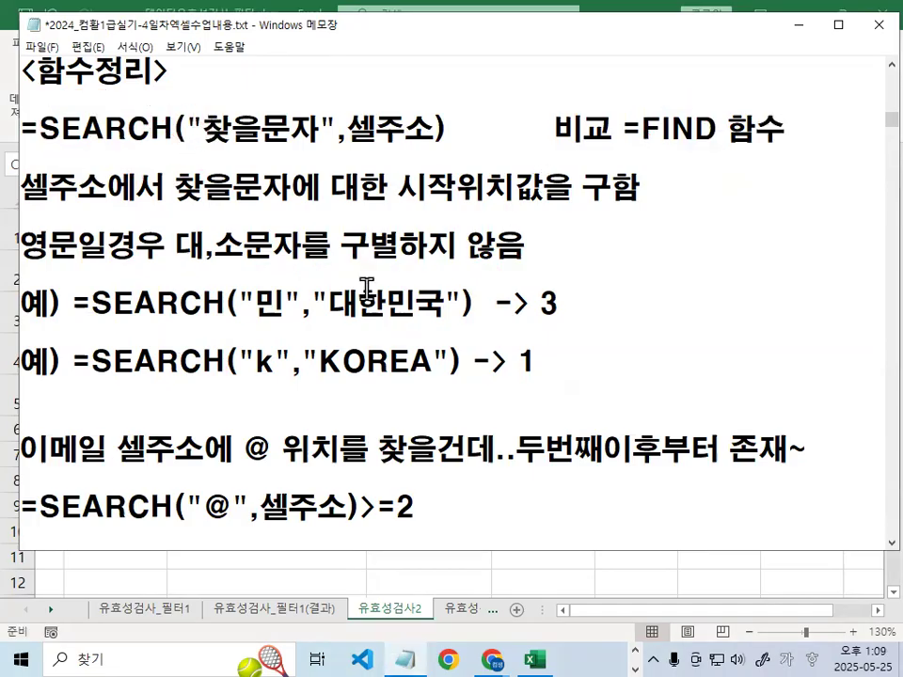
left_click_drag(355, 252, 523, 246)
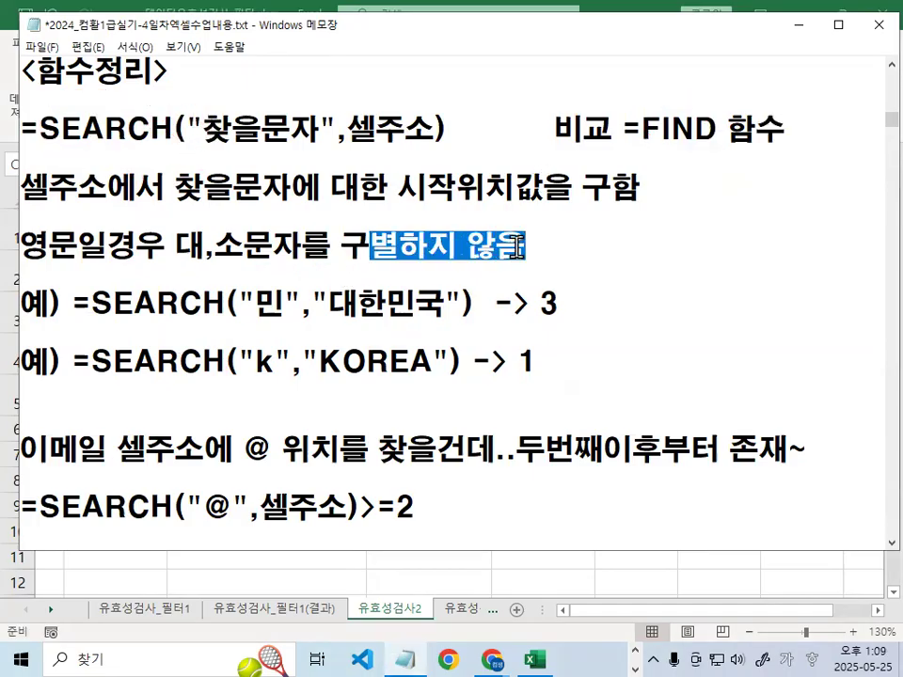
left_click(519, 239)
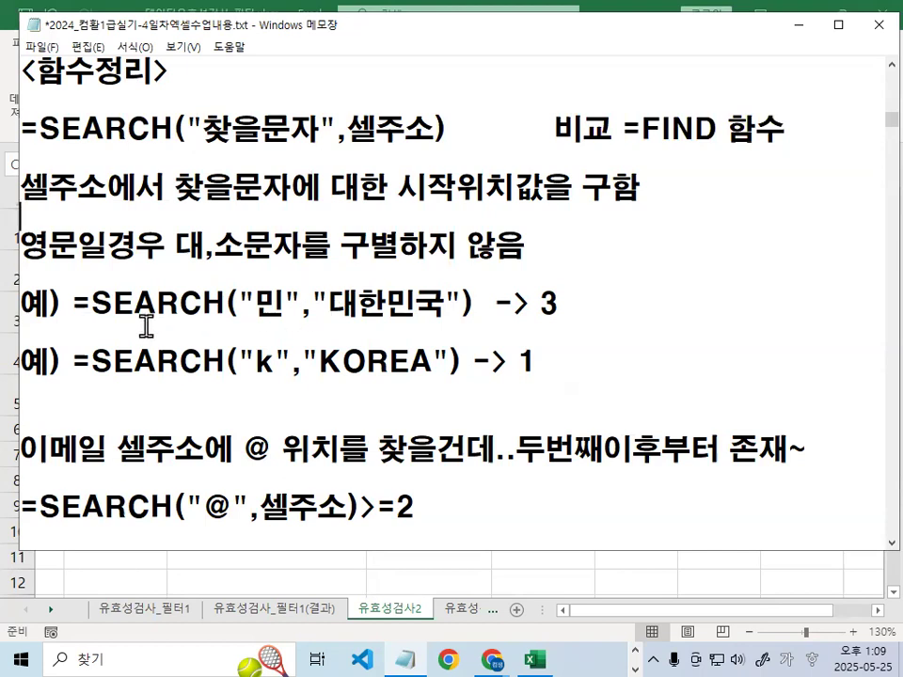
Examine the example =SEARCH("민","대한민국") and match its arguments to the syntax line
key("ctrl+alt+g")
left_click_drag(93, 322, 287, 325)
mouse_move(302, 124)
left_mouse_down()
mouse_move(222, 105)
mouse_move(322, 140)
mouse_move(350, 102)
mouse_move(439, 125)
mouse_move(431, 145)
left_mouse_up()
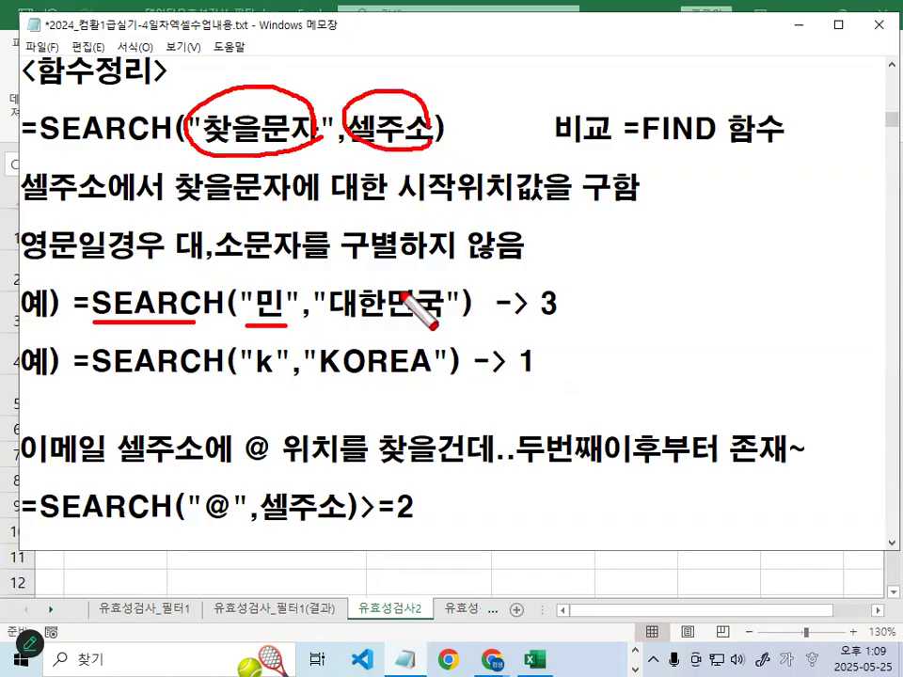
left_click_drag(396, 323, 412, 323)
mouse_move(567, 284)
left_mouse_down()
mouse_move(557, 316)
mouse_move(574, 316)
mouse_move(572, 309)
left_mouse_up()
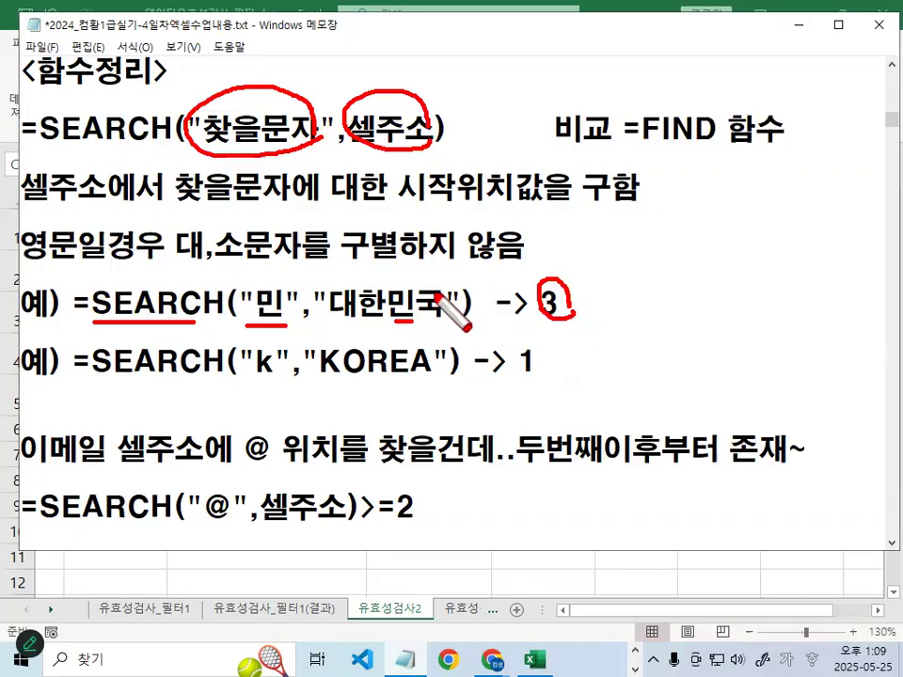
mouse_move(333, 274)
left_mouse_down()
mouse_move(336, 291)
mouse_move(387, 263)
left_mouse_up()
left_click_drag(471, 242, 529, 167)
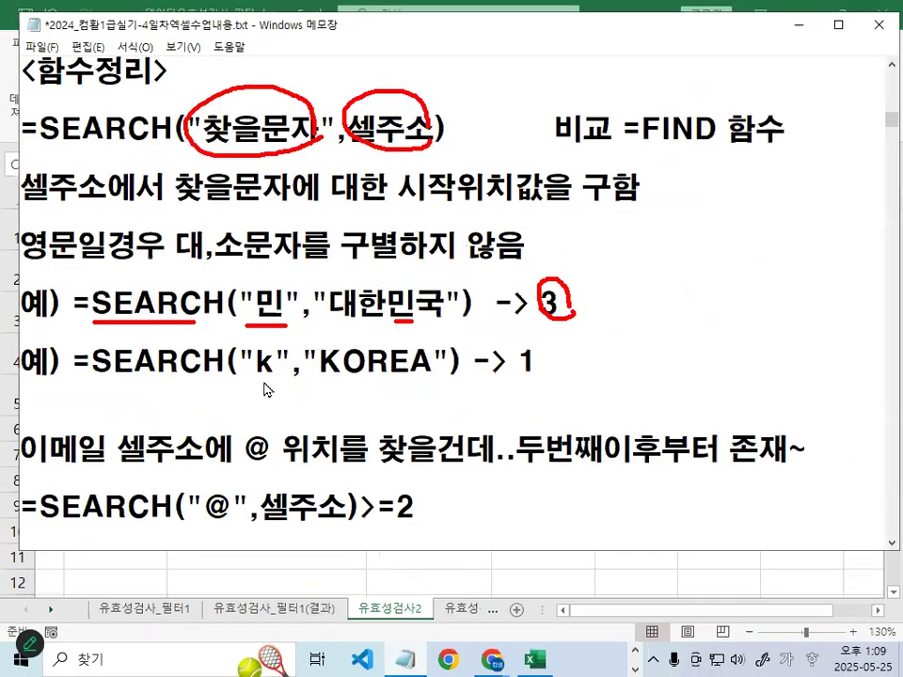
Examine the example =SEARCH("k","KOREA") and match the lowercase search letter to the uppercase text
key("ctrl+1")
left_click(254, 377)
left_click_drag(240, 374, 292, 373)
mouse_move(282, 305)
left_mouse_down()
mouse_move(239, 348)
mouse_move(302, 337)
left_mouse_up()
mouse_move(431, 353)
left_mouse_down()
mouse_move(395, 373)
mouse_move(387, 324)
mouse_move(434, 355)
left_mouse_up()
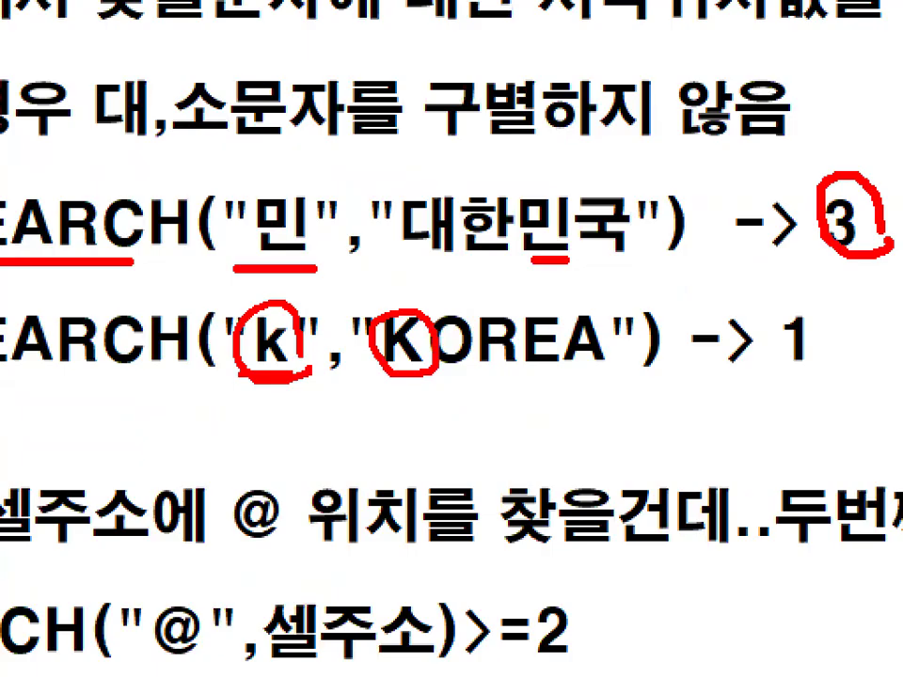
mouse_move(856, 363)
left_mouse_down()
mouse_move(802, 363)
mouse_move(849, 354)
left_mouse_up()
key("Escape")
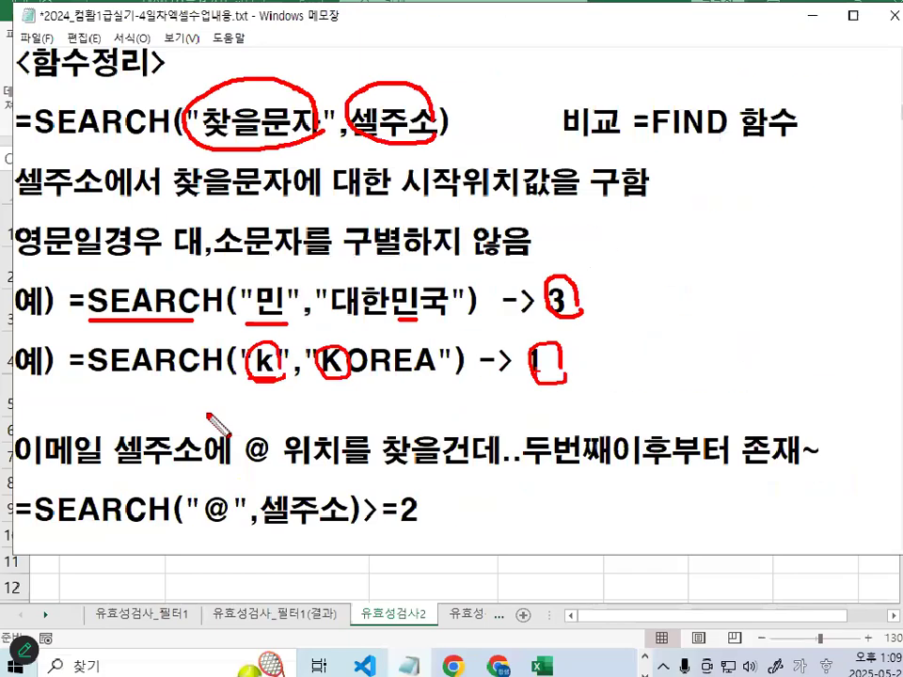
Review the e-mail rule and its formula =SEARCH("@",셀주소)>=2 at the end of the function notes
left_click_drag(246, 462, 448, 464)
left_click_drag(516, 465, 767, 467)
key("Escape")
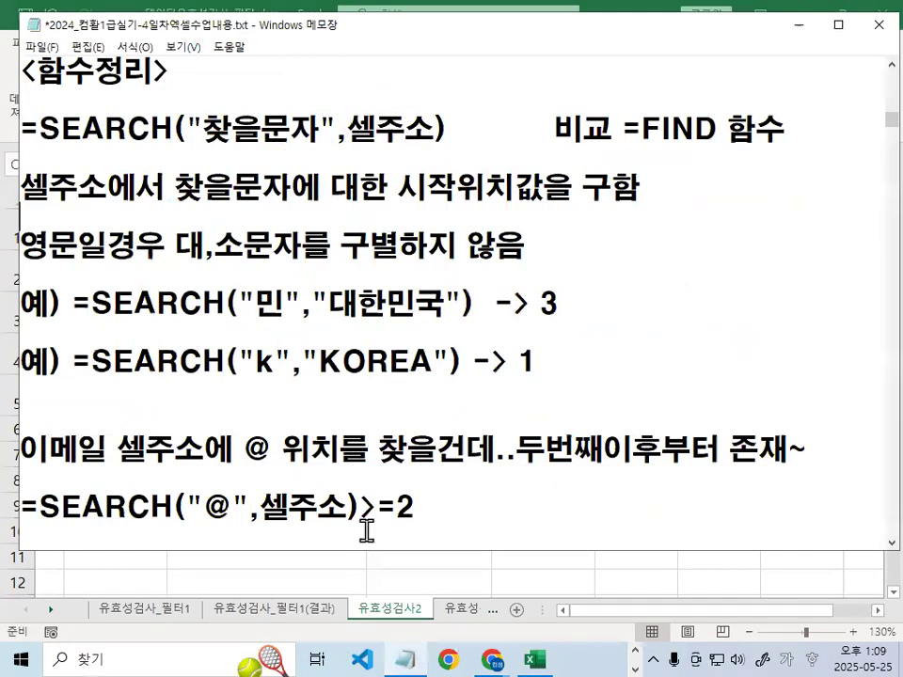
scroll(442, 518, "down", 2)
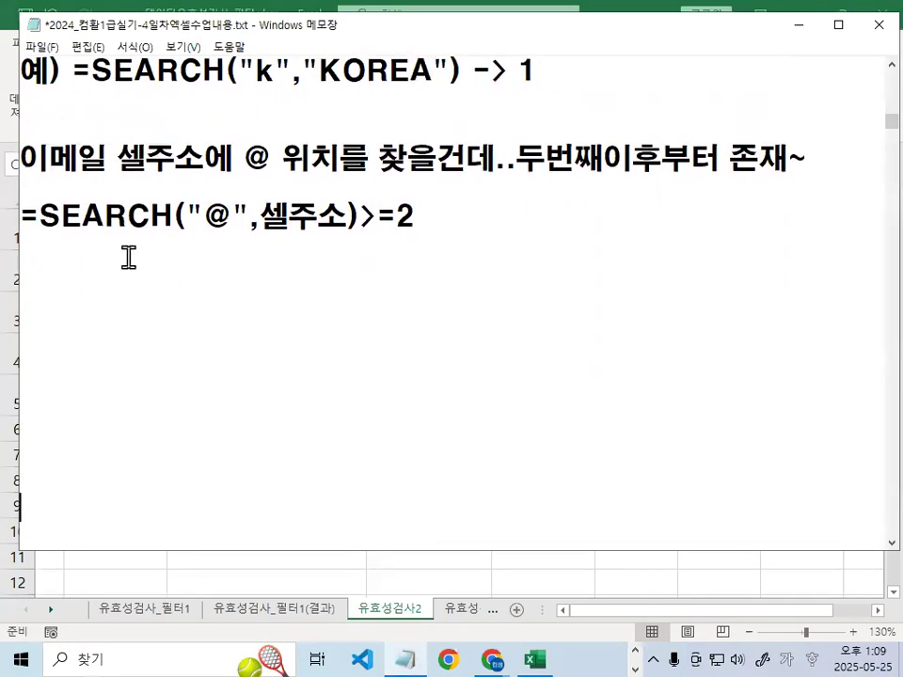
key("ctrl+2")
left_click_drag(185, 237, 336, 239)
mouse_move(414, 228)
left_mouse_down()
mouse_move(360, 230)
mouse_move(417, 196)
left_mouse_up()
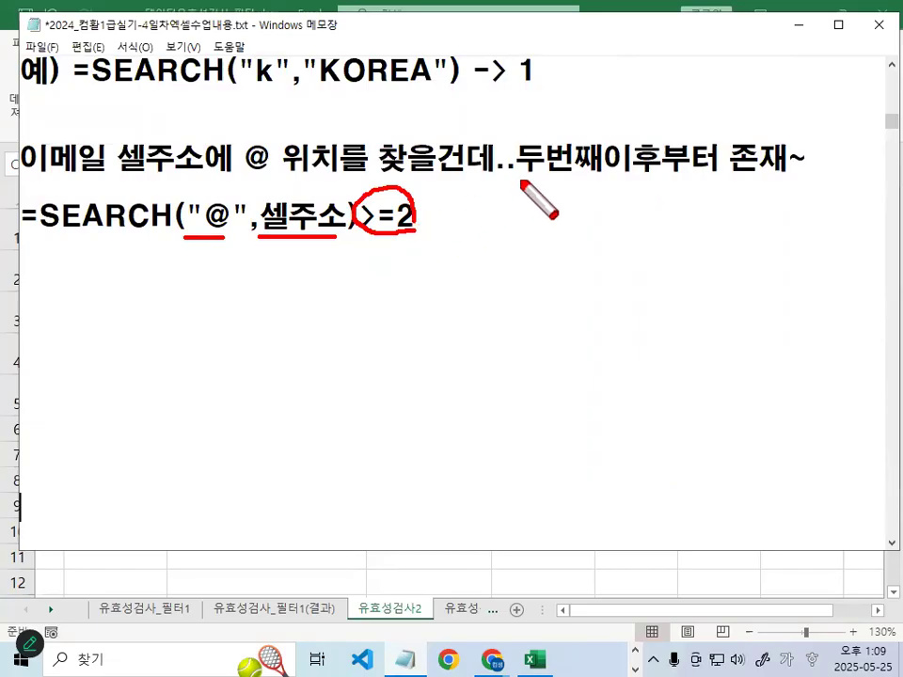
Reread the at-least-second-position condition for the @ sign, its SEARCH formula and the examples in the function notes
left_click_drag(519, 178, 771, 176)
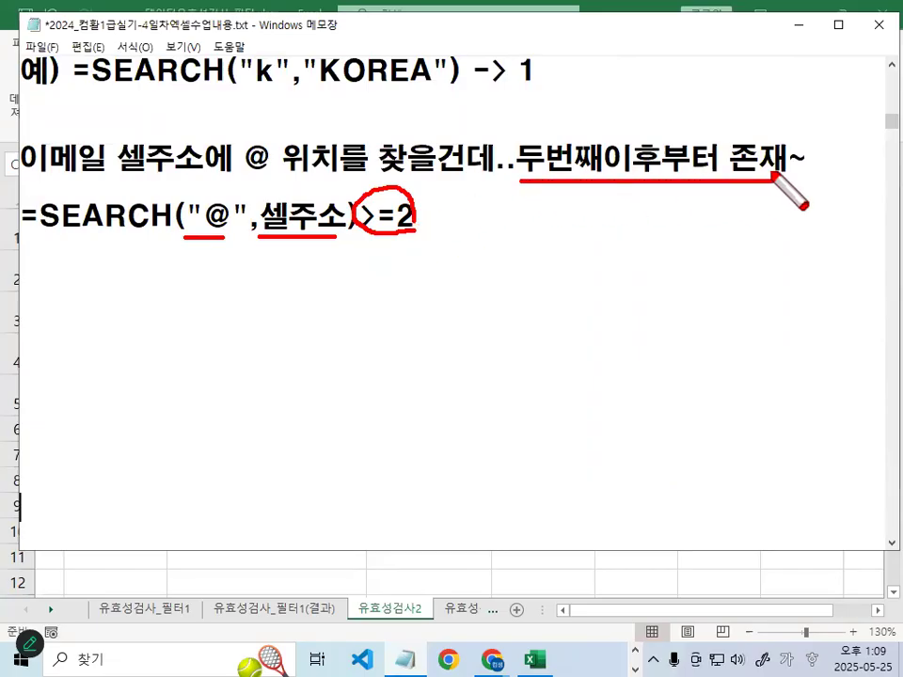
left_click_drag(381, 184, 412, 237)
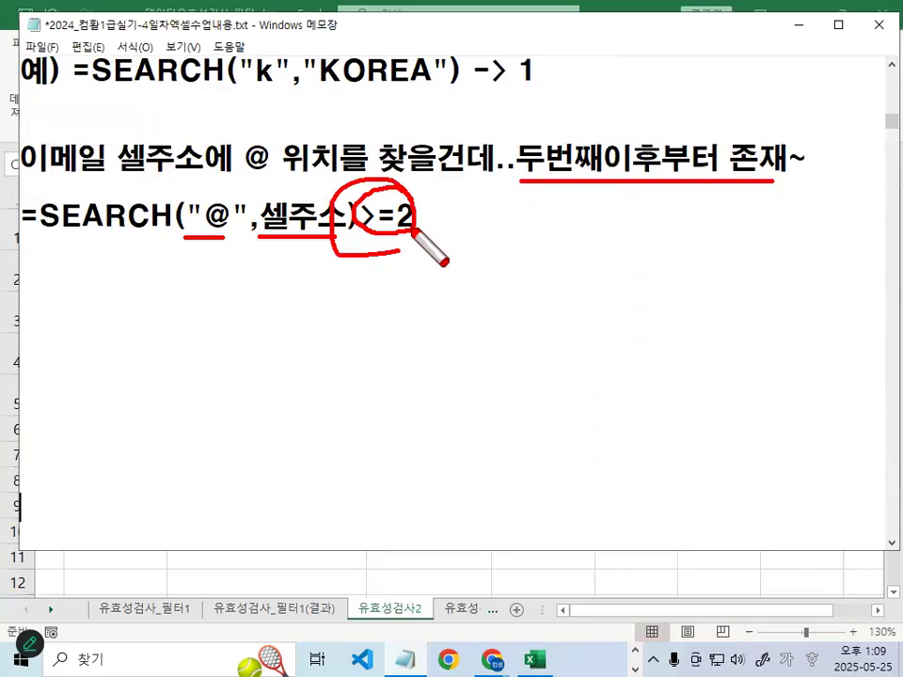
key("Escape")
mouse_move(40, 216)
left_mouse_down()
mouse_move(342, 225)
mouse_move(460, 208)
left_mouse_up()
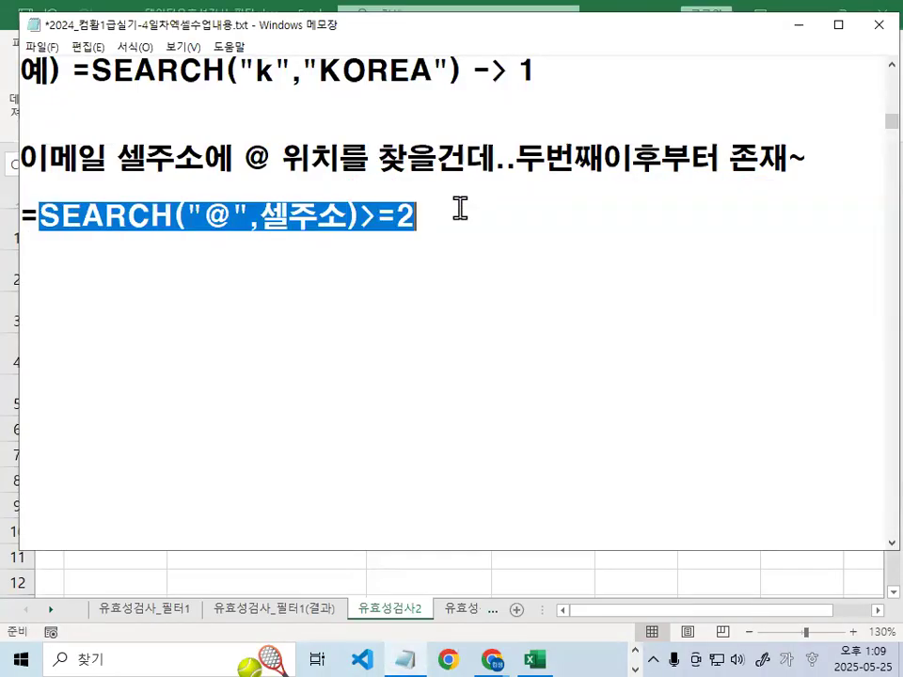
left_click(460, 209)
left_click(49, 216)
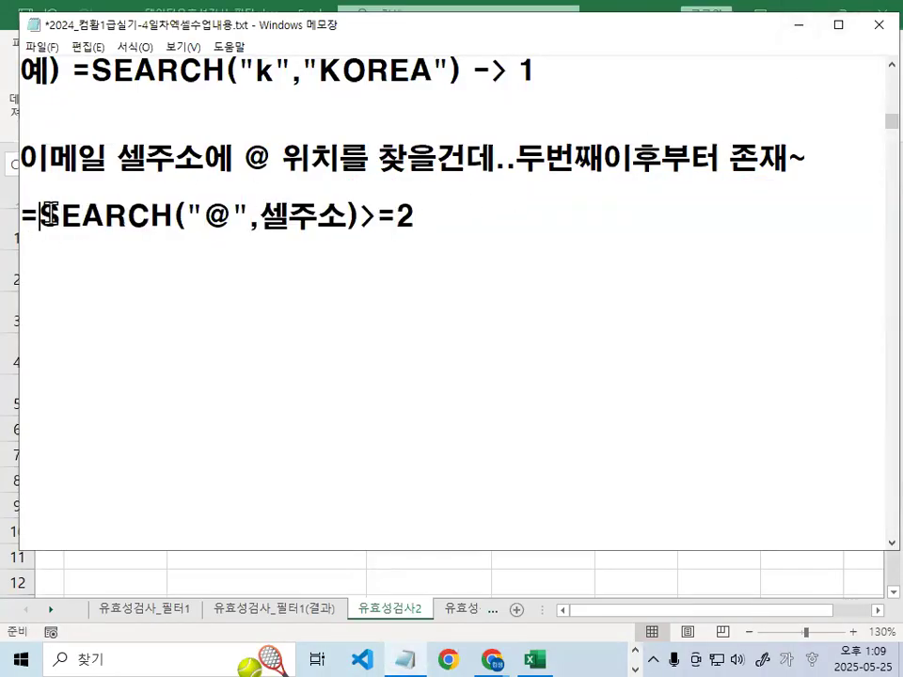
left_click_drag(49, 216, 407, 215)
scroll(448, 281, "up", 2)
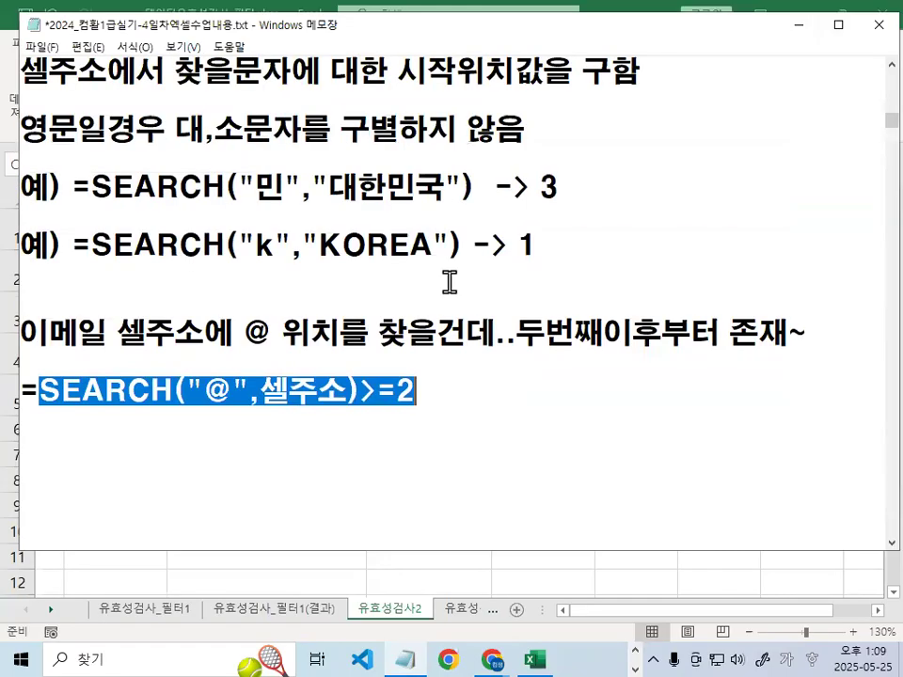
left_click_drag(41, 188, 674, 245)
left_click(673, 245)
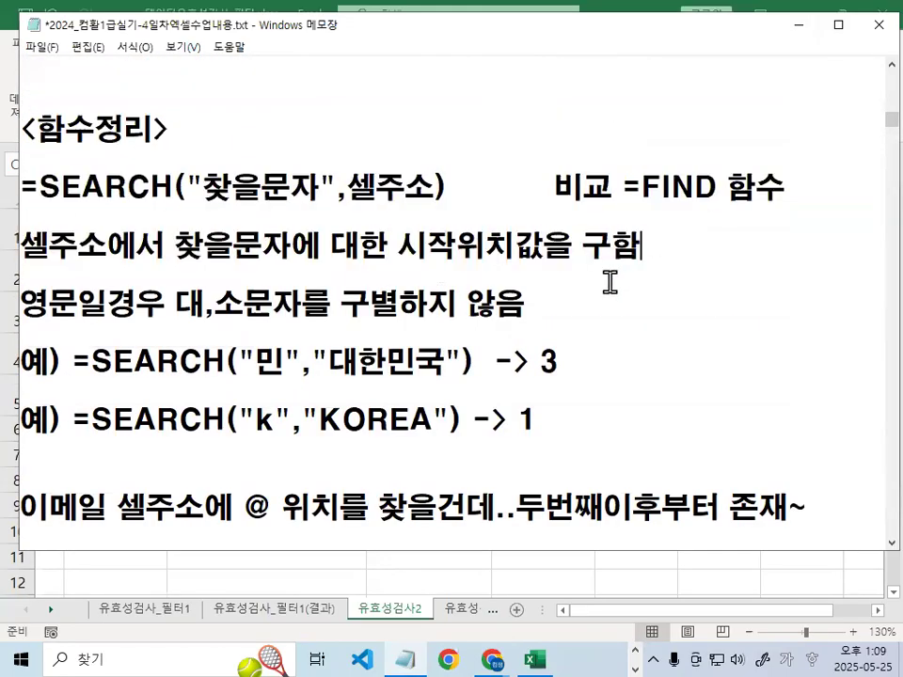
Return to the Excel workbook and select the e-mail cells C3:C5
left_click(802, 34)
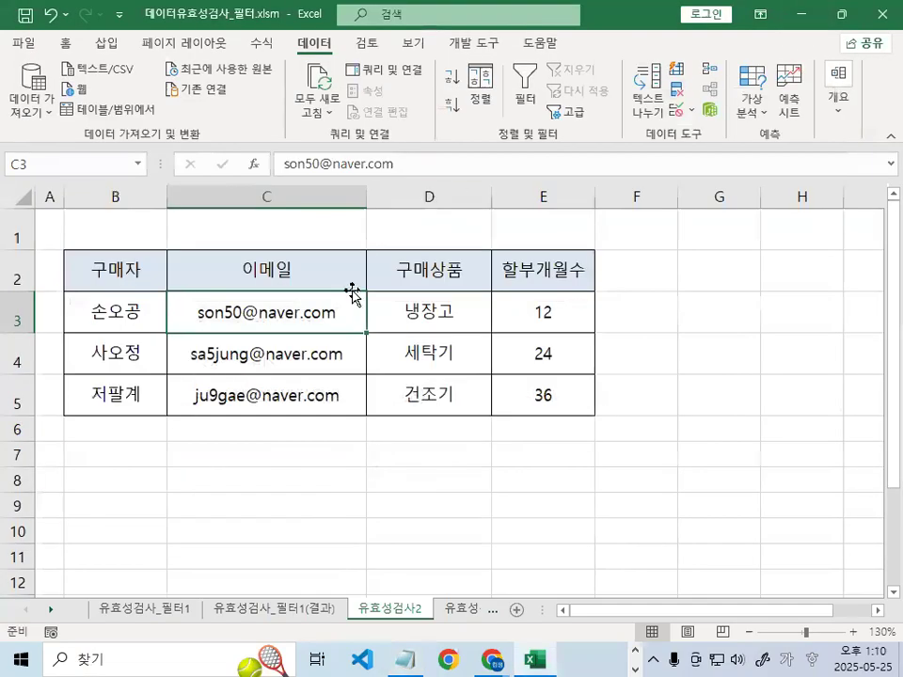
left_click_drag(337, 309, 331, 395)
key("ctrl+1")
left_click(263, 363)
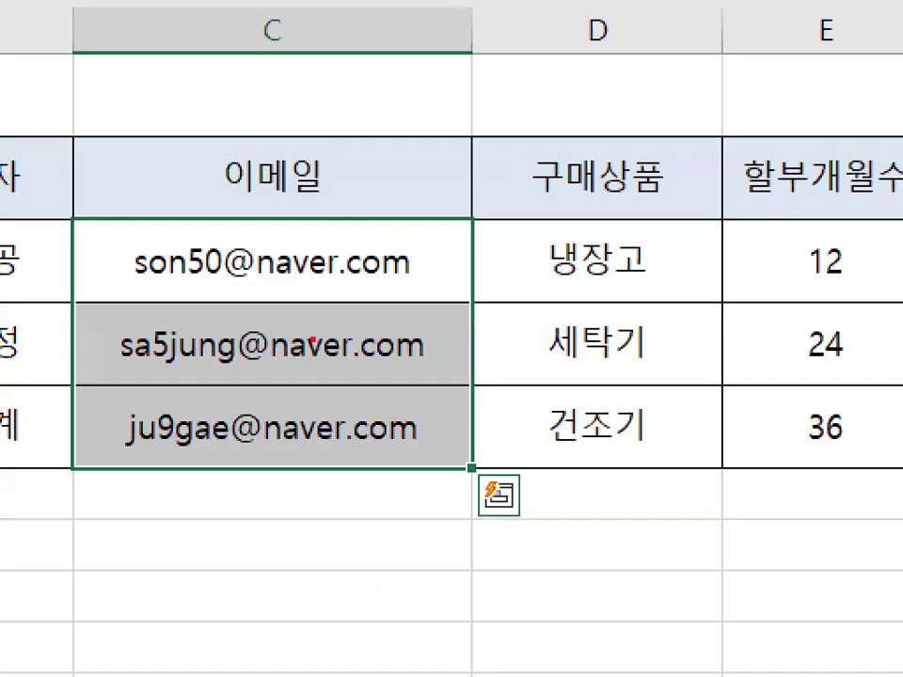
left_click_drag(401, 374, 497, 329)
key("Escape")
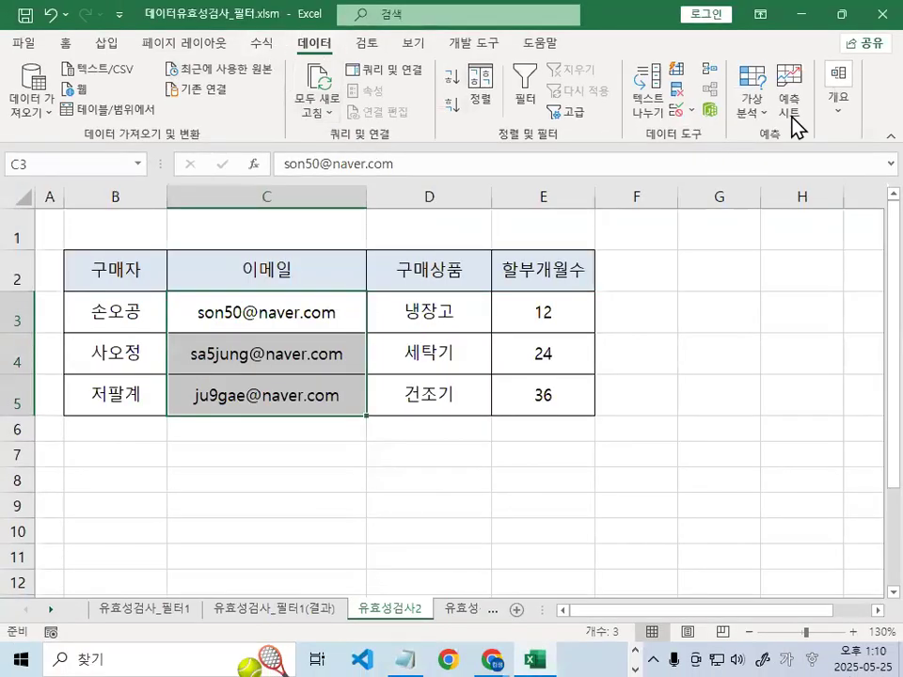
Open data validation for the selected e-mail cells and set the restriction type to 사용자 지정
double_click(619, 16)
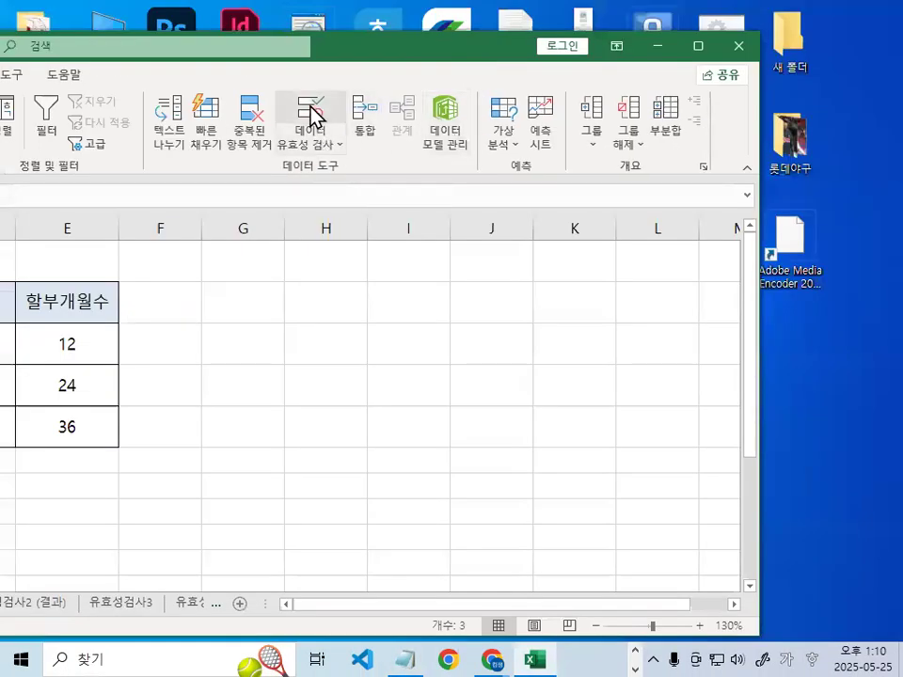
left_click(313, 115)
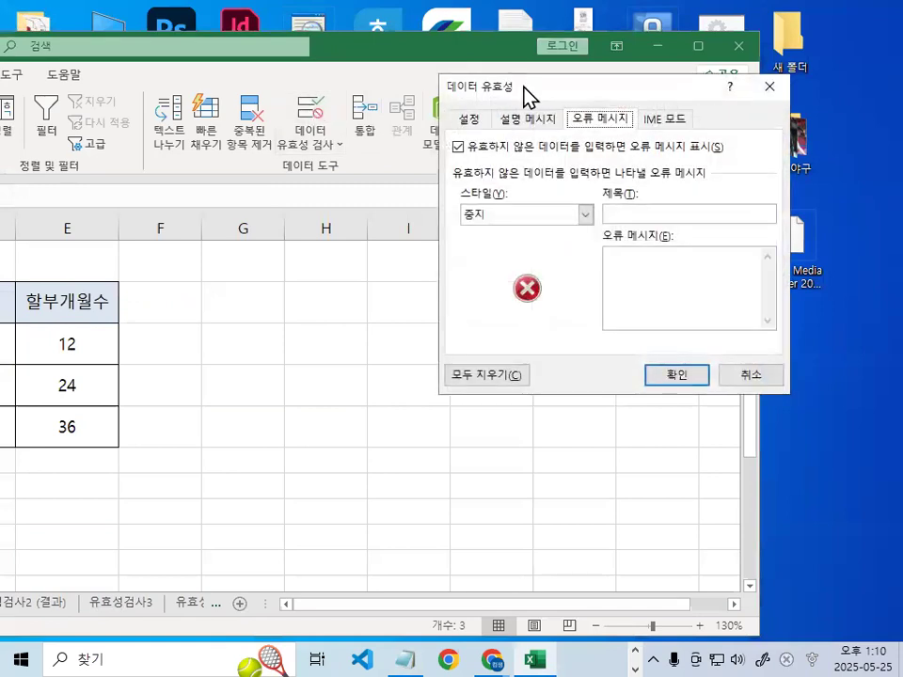
left_click_drag(528, 97, 425, 116)
left_click(367, 140)
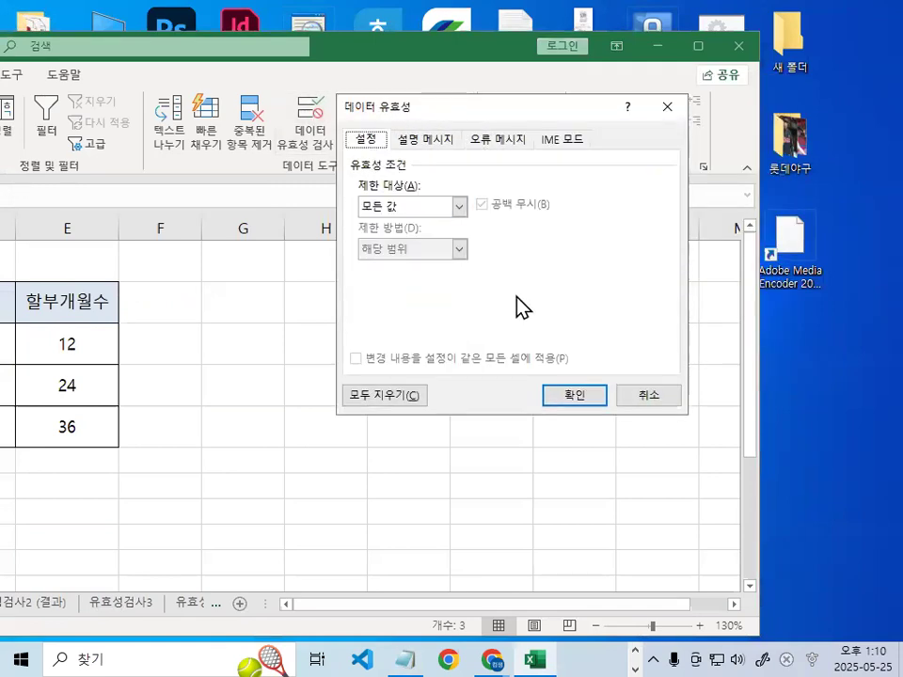
left_click(394, 206)
left_click(403, 318)
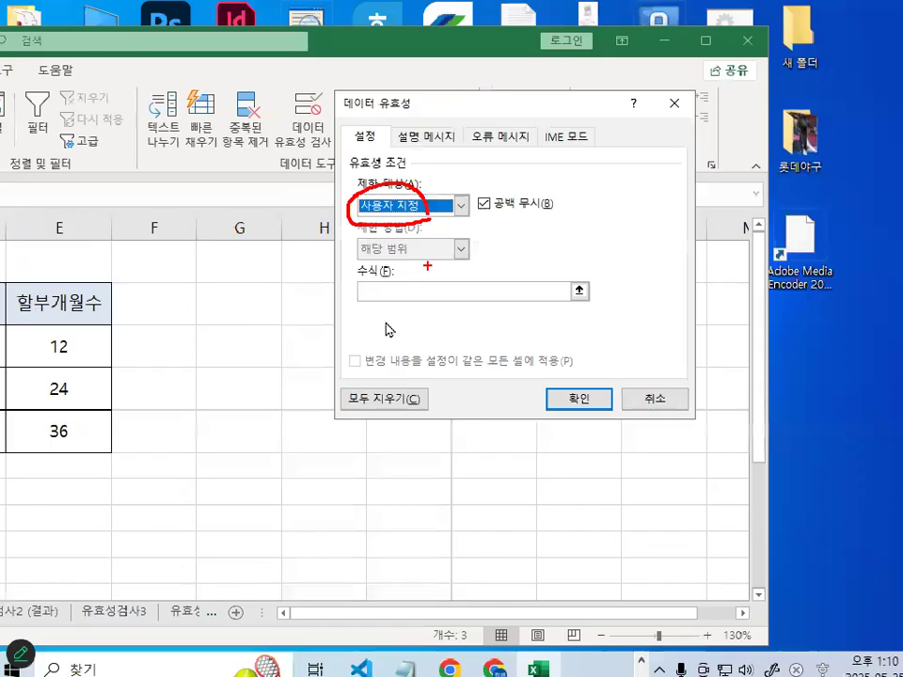
left_click(360, 356)
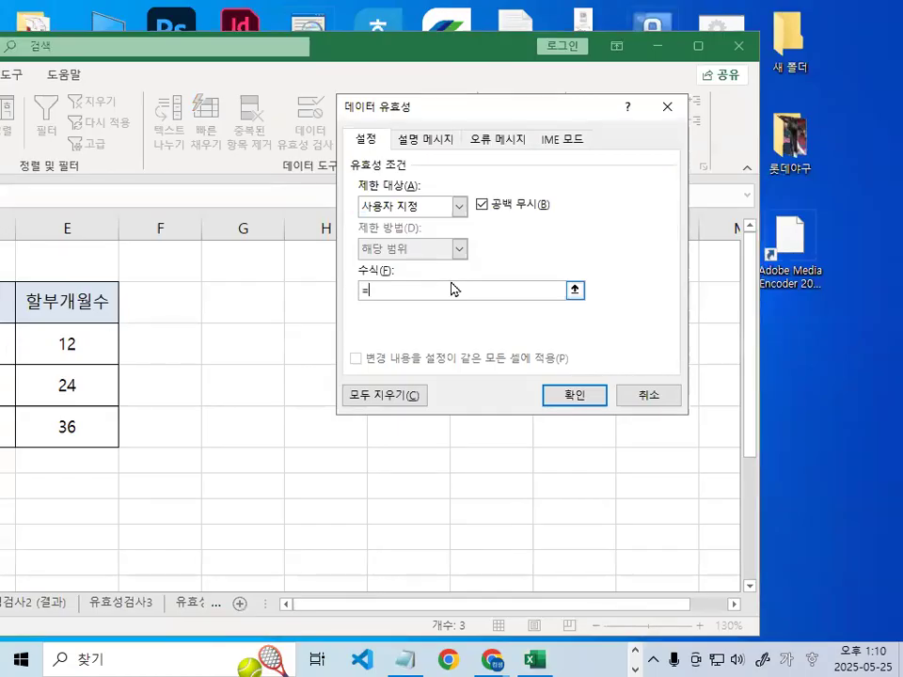
Enter the validation formula =SEARCH("@",C3)>=2, taking the C3 reference from the first e-mail cell
type("=ㄴ")
key("Hangul")
type("SEARCH(\"@")
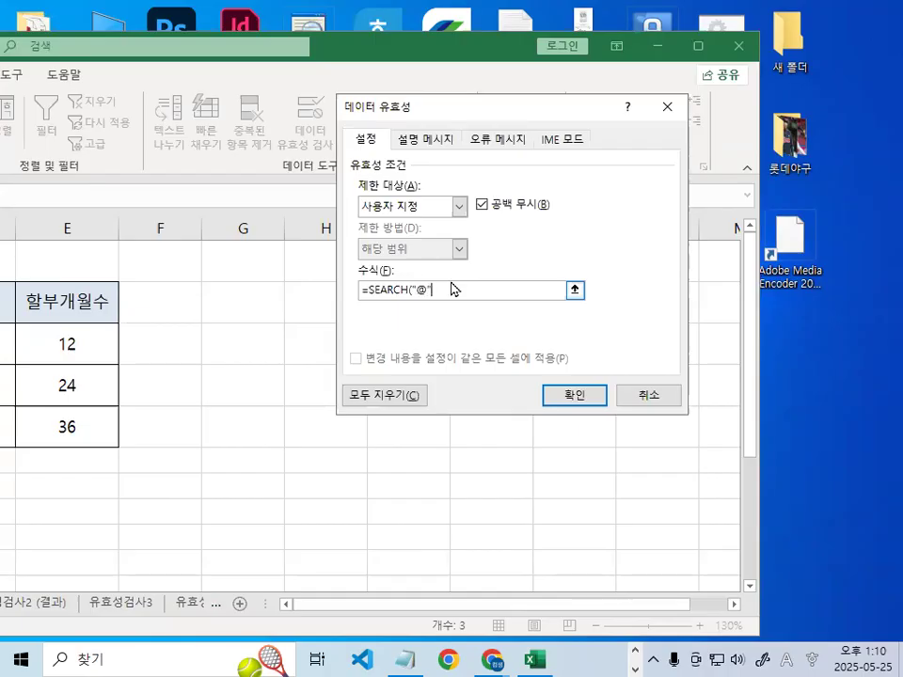
type(",")
left_click_drag(672, 614, 453, 609)
left_click(449, 288)
left_click(575, 289)
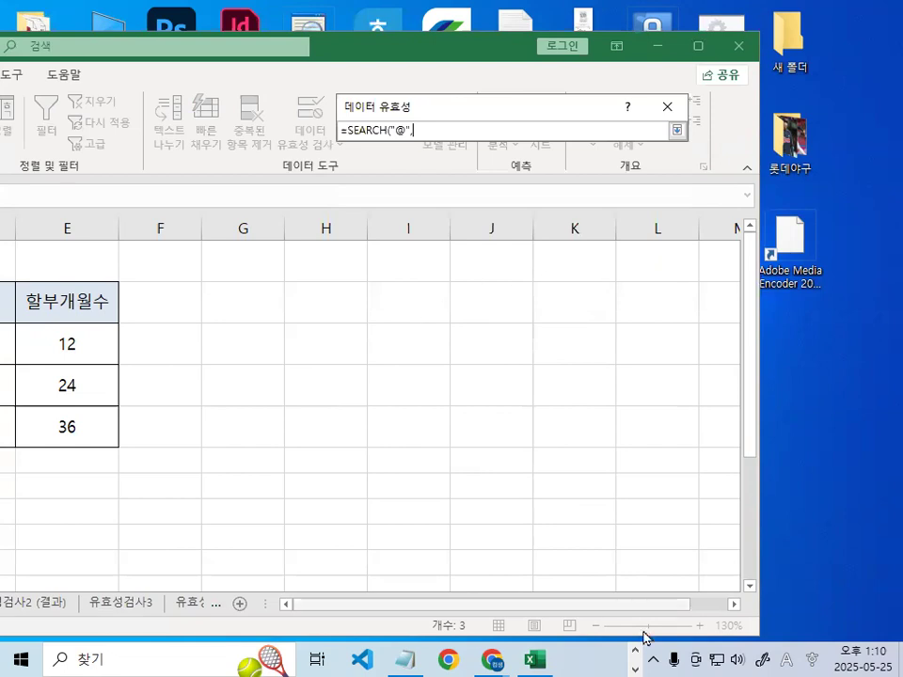
double_click(478, 52)
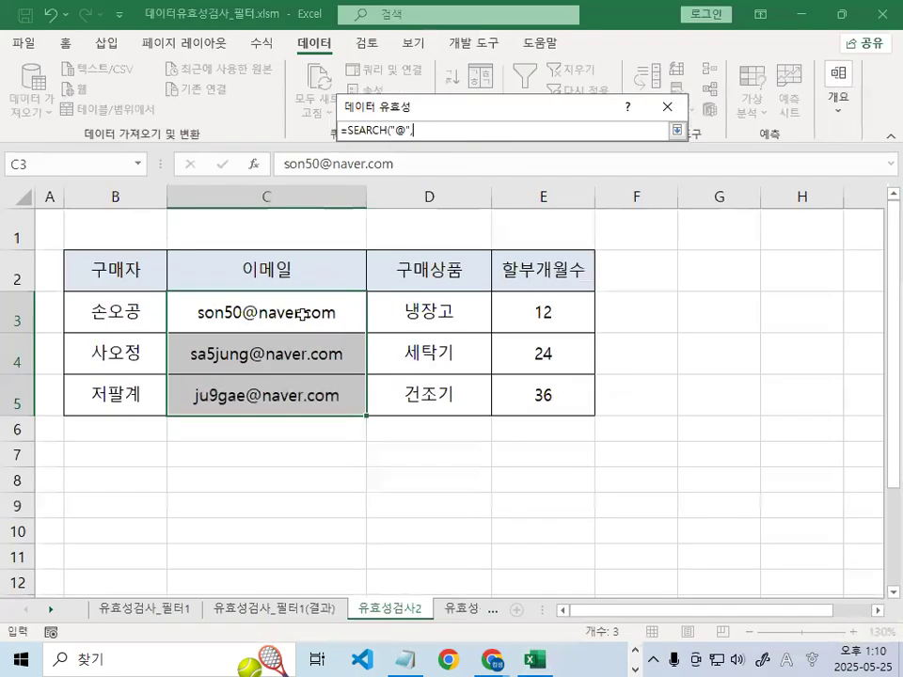
left_click(261, 312)
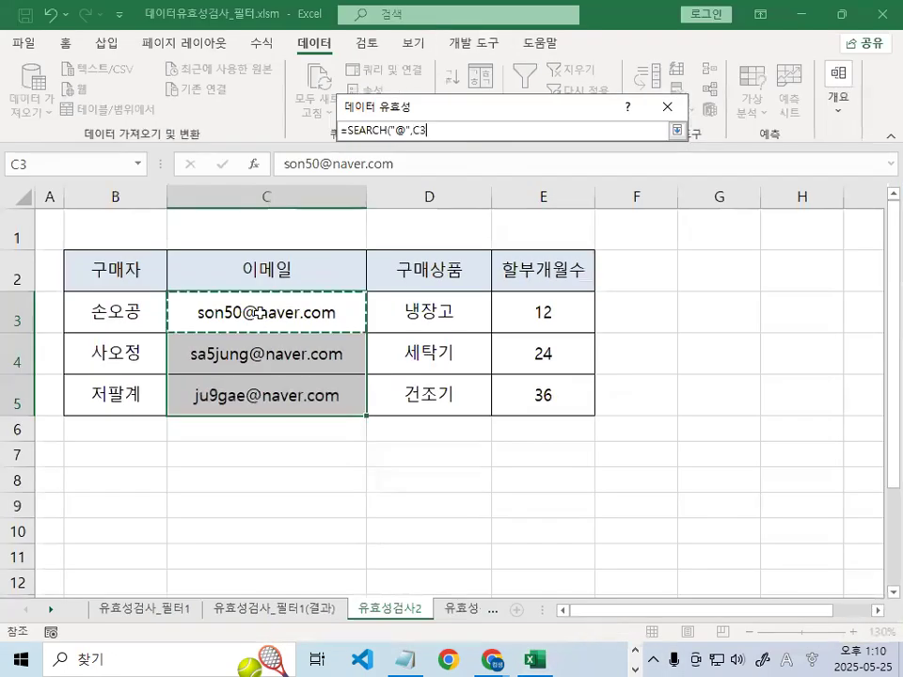
left_click(676, 132)
key("ctrl+1")
left_click(444, 293)
mouse_move(466, 287)
left_mouse_down()
mouse_move(427, 297)
mouse_move(462, 286)
left_mouse_up()
key("Escape")
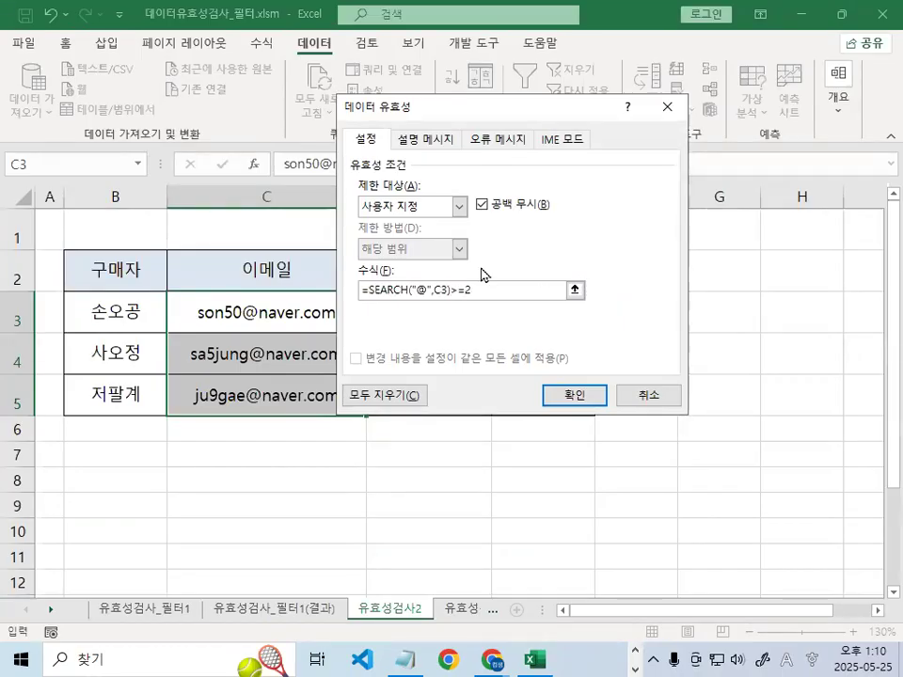
Review the completed SEARCH formula in the validation settings
key("ctrl+1")
left_click(475, 303)
left_click_drag(472, 300, 380, 312)
mouse_move(313, 318)
left_mouse_down()
mouse_move(299, 237)
mouse_move(529, 301)
left_mouse_up()
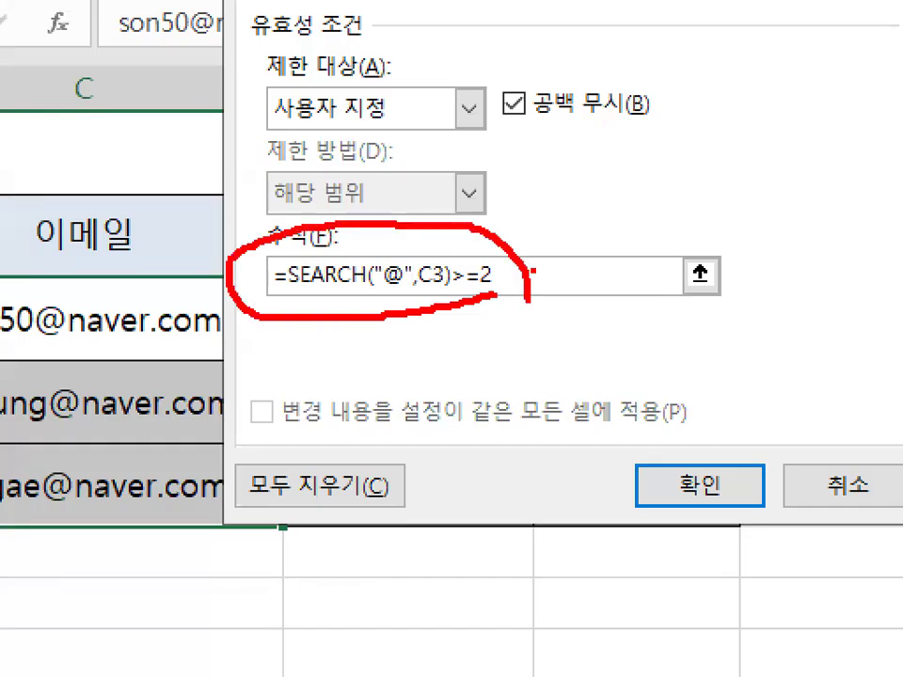
key("Escape")
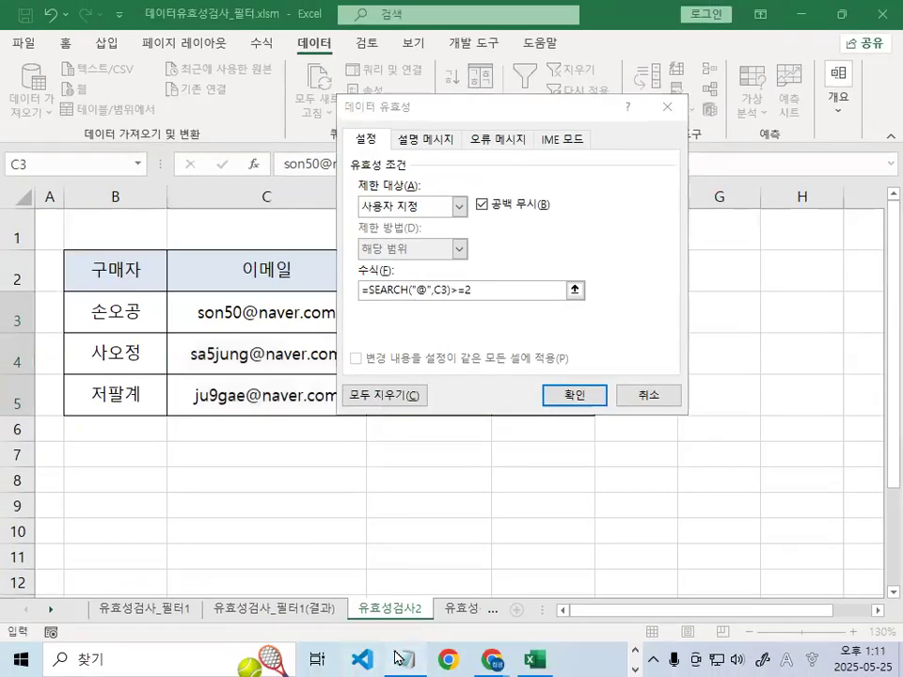
Switch to the Notepad notes and add the line =SEARCH("@",C3>=2 under the general formula, spaced from the divider by blank lines
left_click(402, 659)
scroll(339, 395, "down", 2)
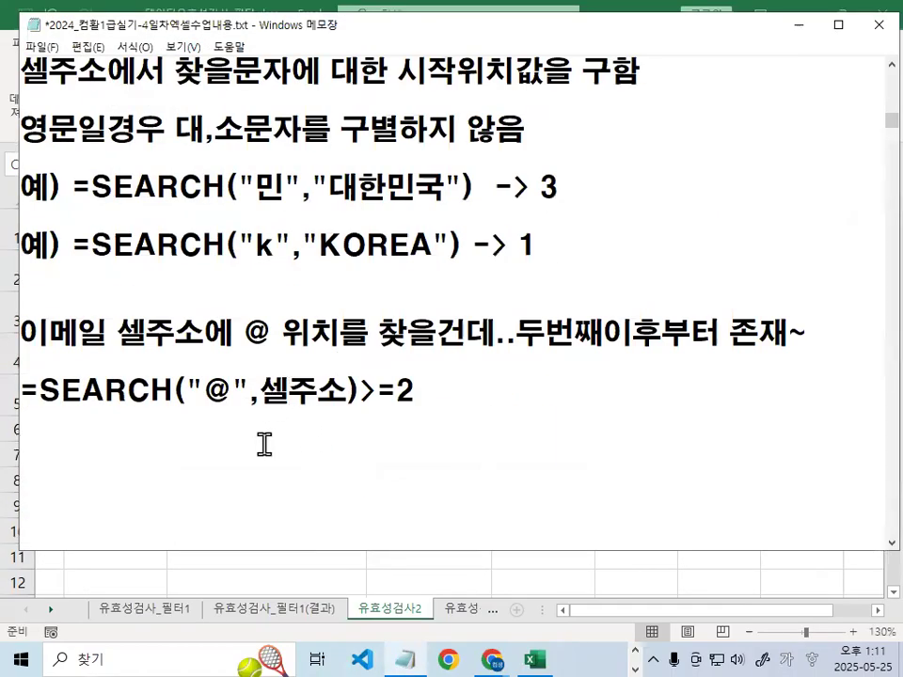
key("Delete")
key("Delete")
key("Down")
key("Down")
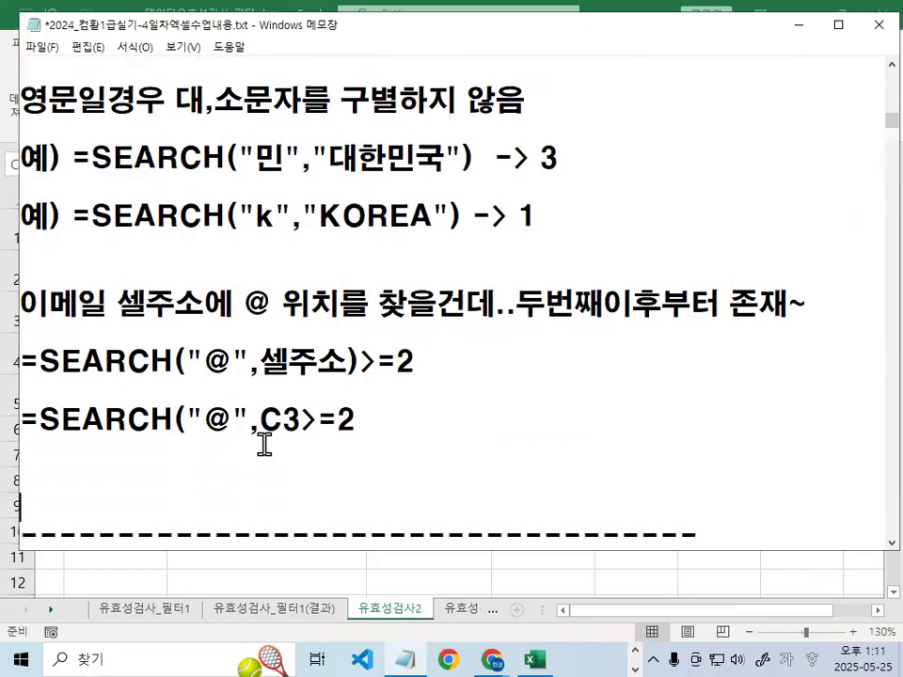
key("Return")
key("Return")
key("Return")
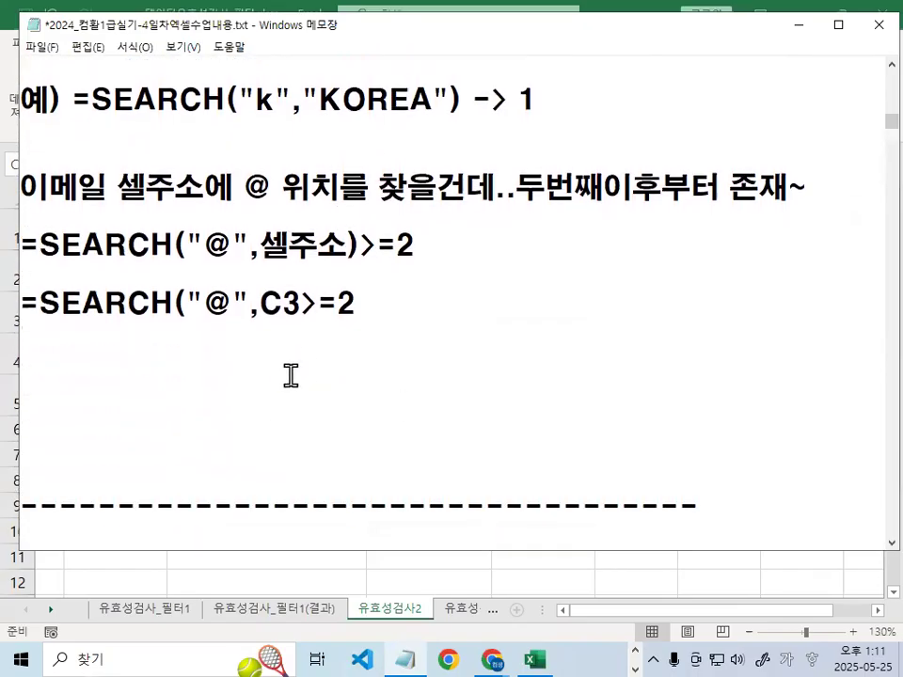
Insert the missing closing parenthesis after C3 in the new note line and review the formula
left_click_drag(42, 329, 366, 329)
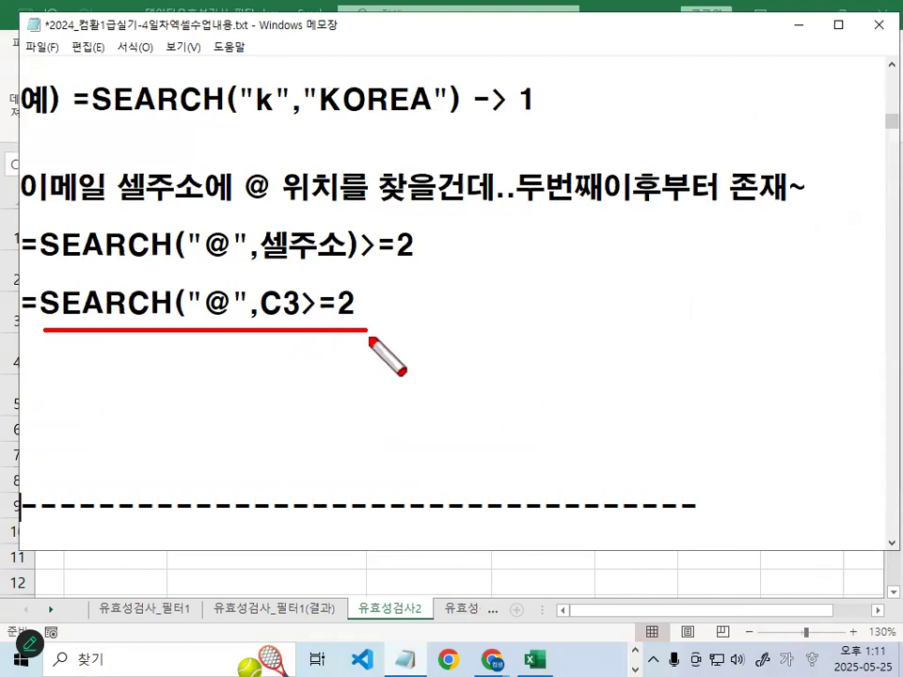
key("Escape")
left_click(299, 304)
type(")")
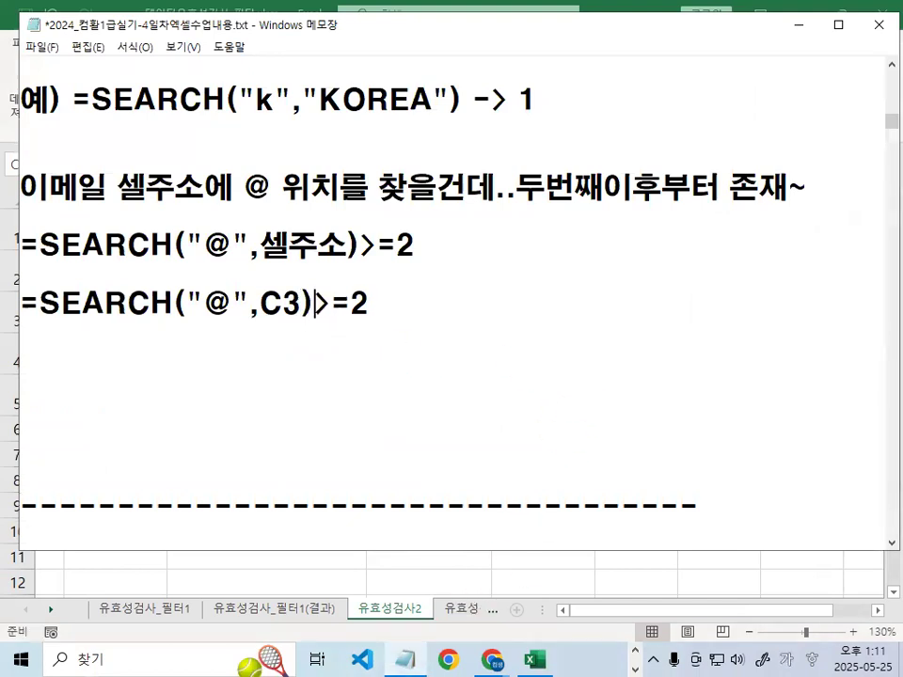
mouse_move(47, 324)
left_mouse_down()
mouse_move(339, 329)
mouse_move(376, 306)
left_mouse_up()
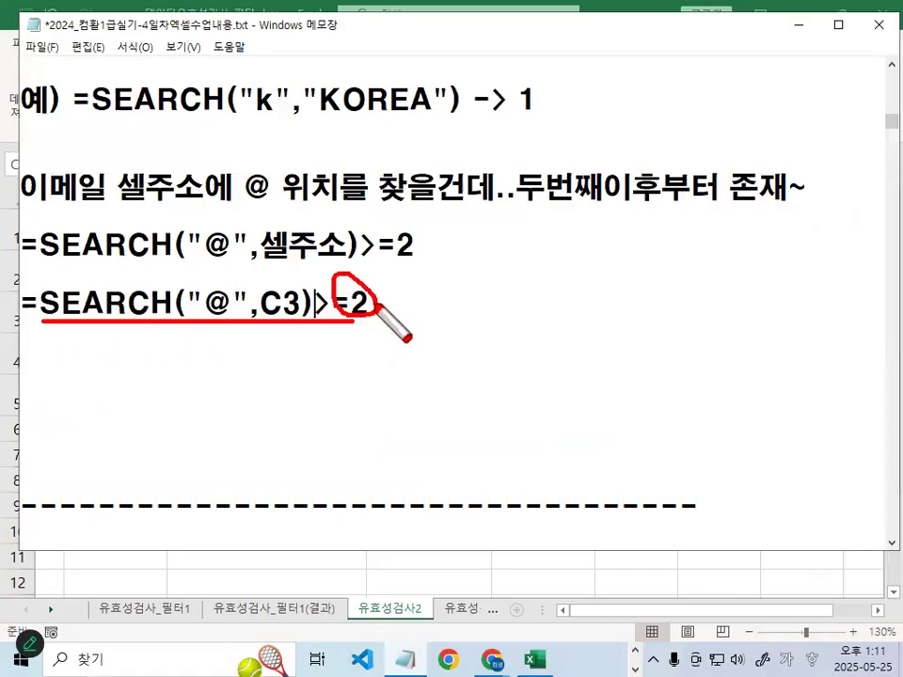
key("Escape")
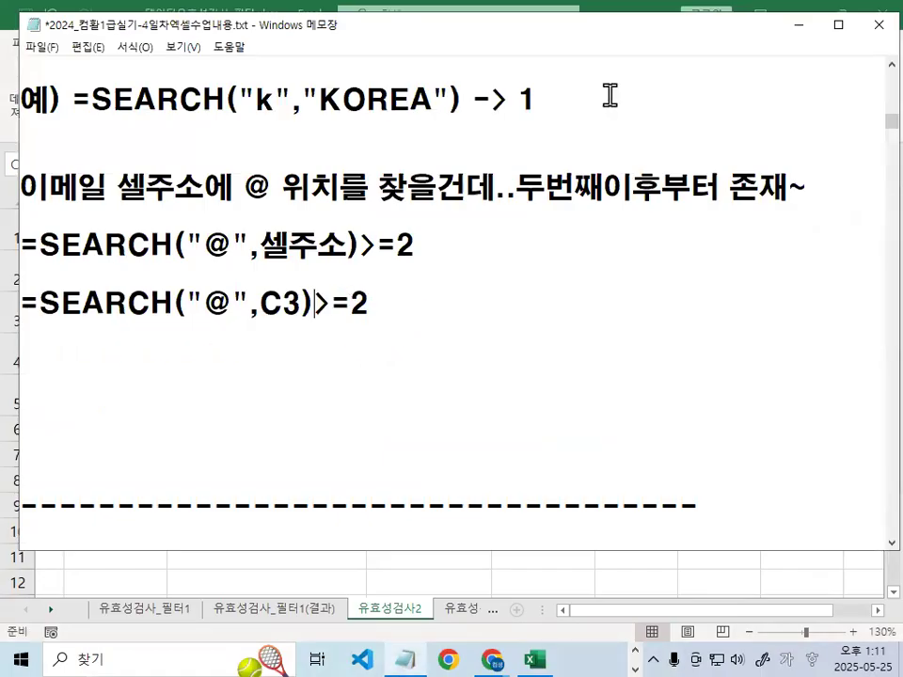
Return to the validation dialog in Excel and title the input message 이메일 입력
left_click(805, 25)
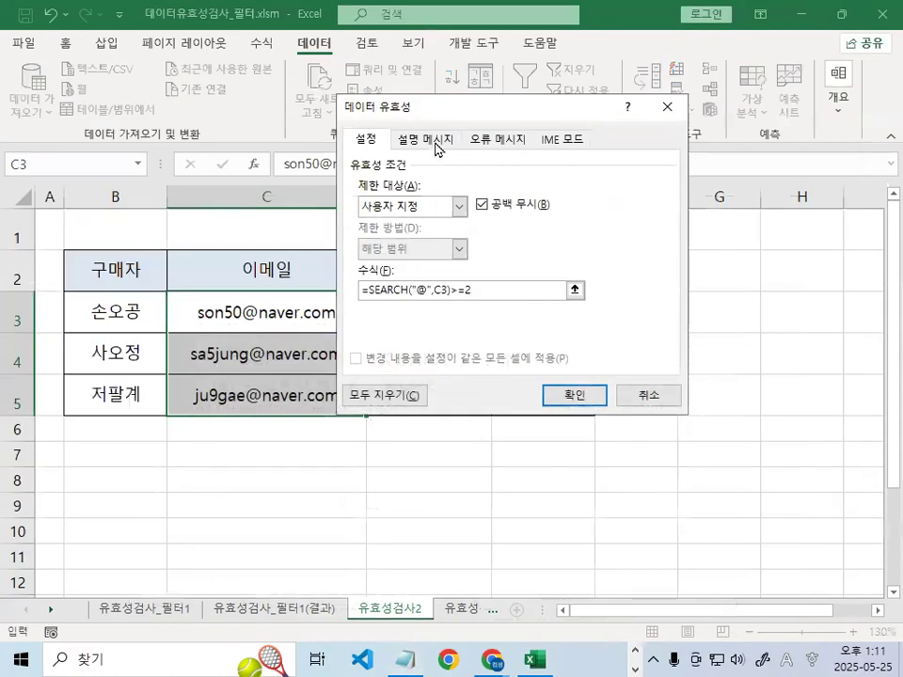
left_click(435, 141)
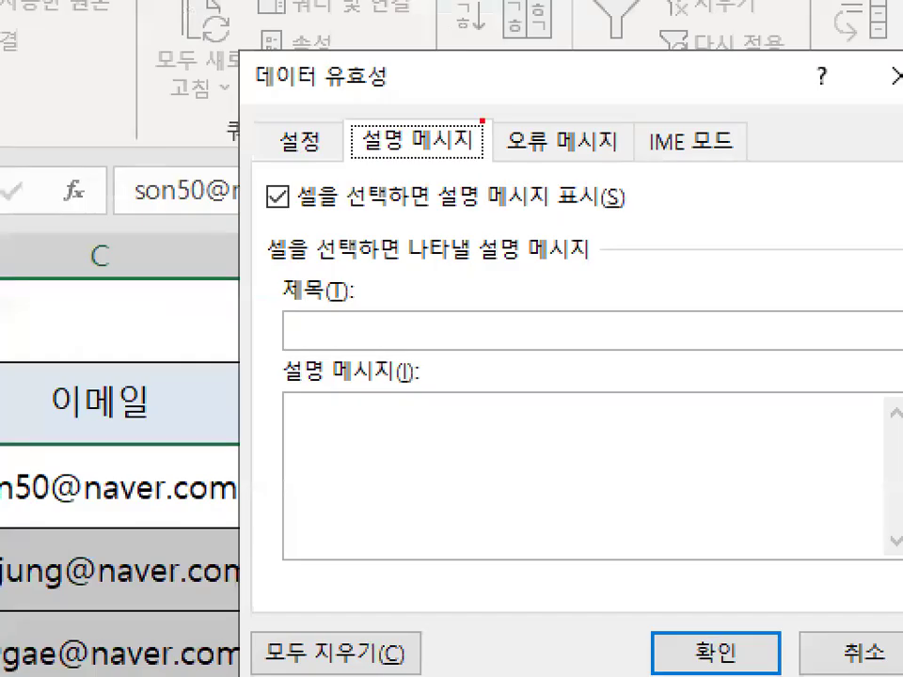
left_click_drag(459, 129, 462, 113)
key("Escape")
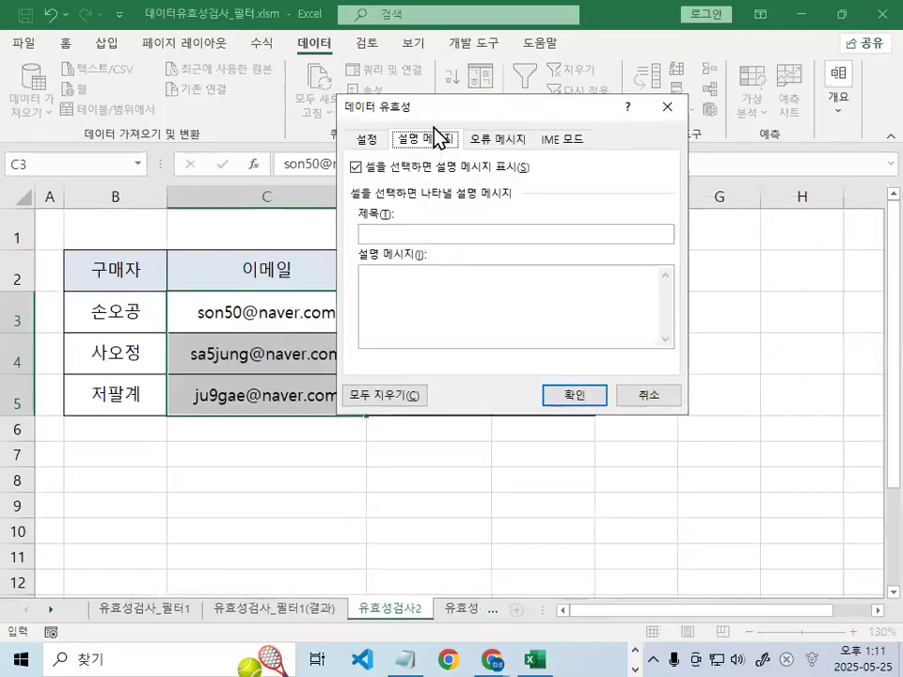
left_click(414, 233)
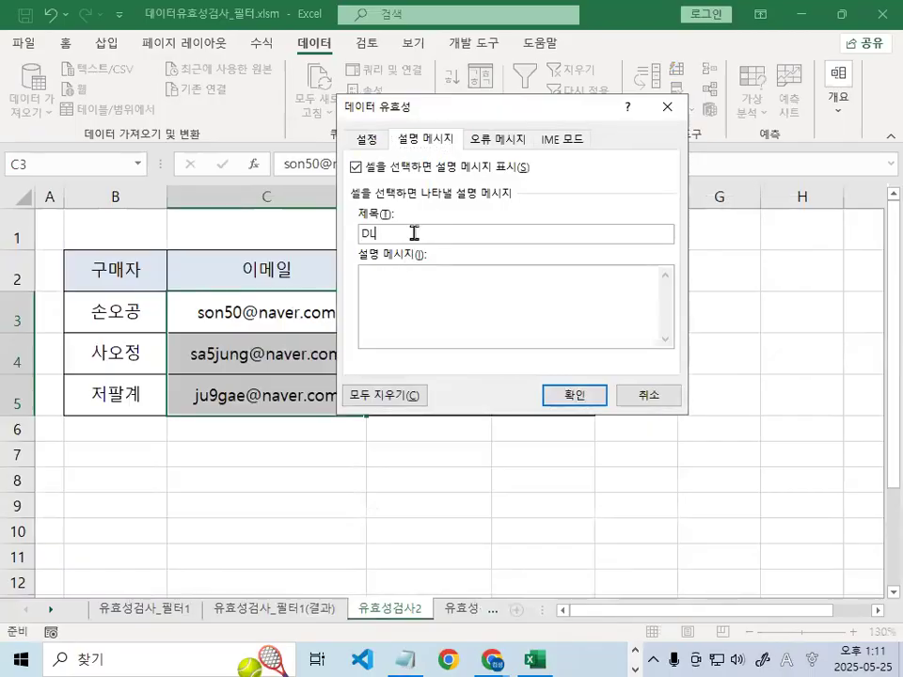
type("이메일 입력")
Write the input message on four lines: 반드시 / 두번째 이후부터는 / ~가 포함하여 / 입력하세요
left_click(405, 296)
key("BackSpace")
key("BackSpace")
key("BackSpace")
type("느")
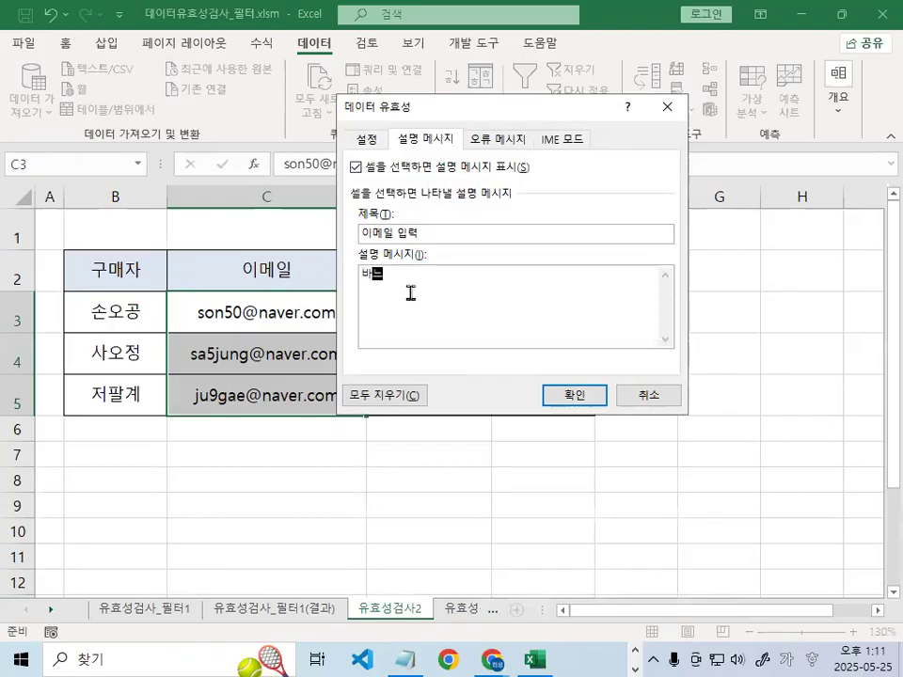
type("드시")
key("Return")
type("두번째 이후부터는")
key("Return")
type("~가 포함")
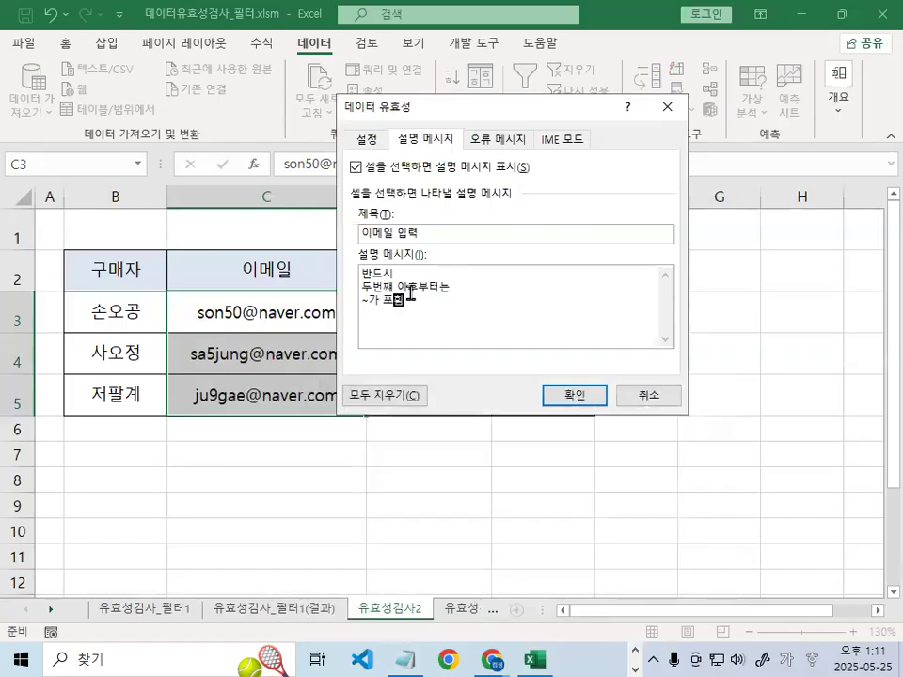
type("되")
key("BackSpace")
key("BackSpace")
key("BackSpace")
type("포함이")
type("입력하세요")
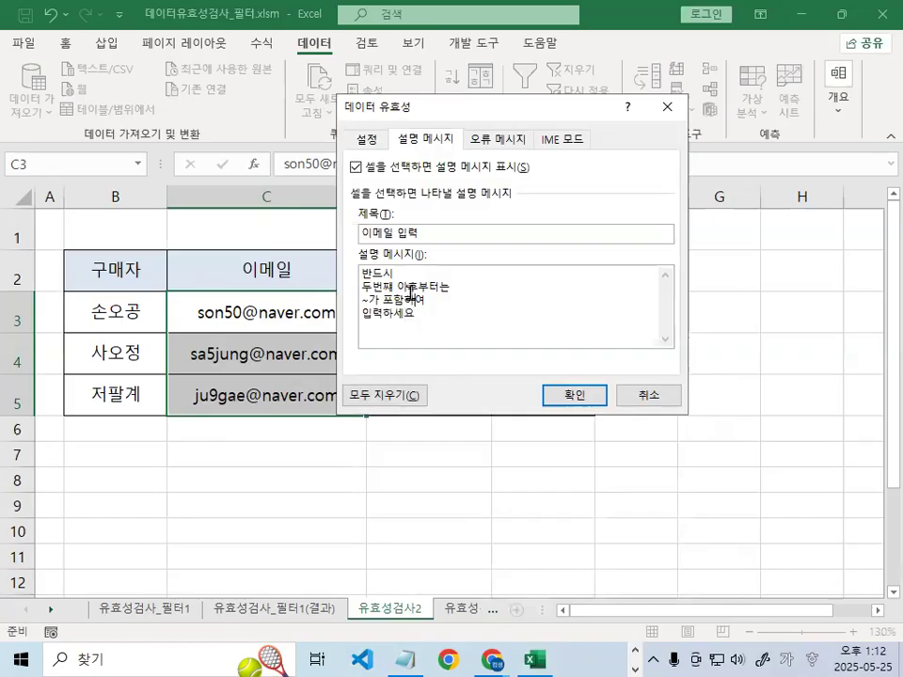
Replace the ~ with @ at the start of the input message's third line, giving @가 포함하여
key("Delete")
type("@")
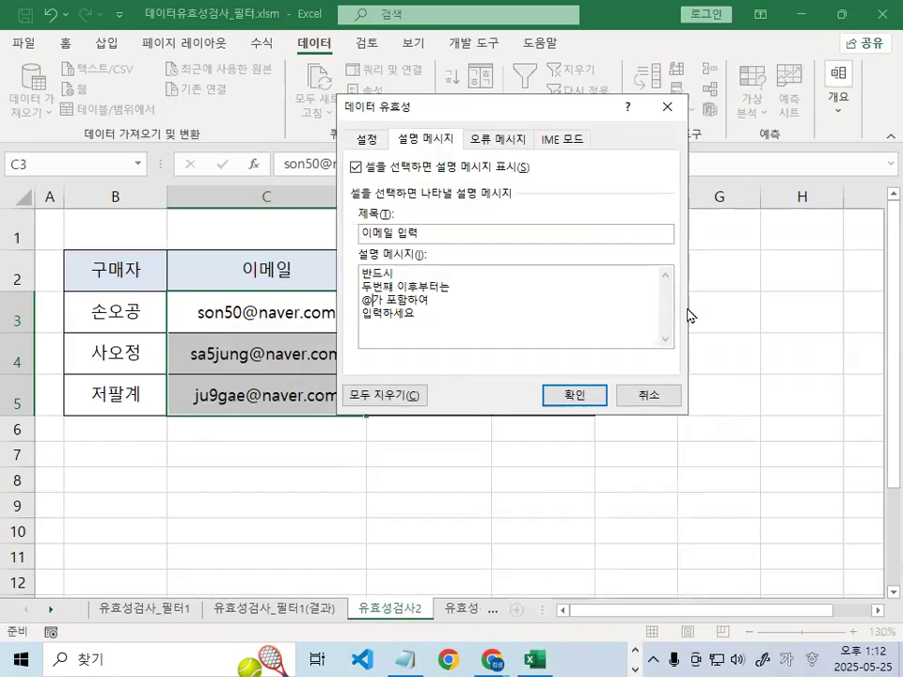
left_click(425, 315)
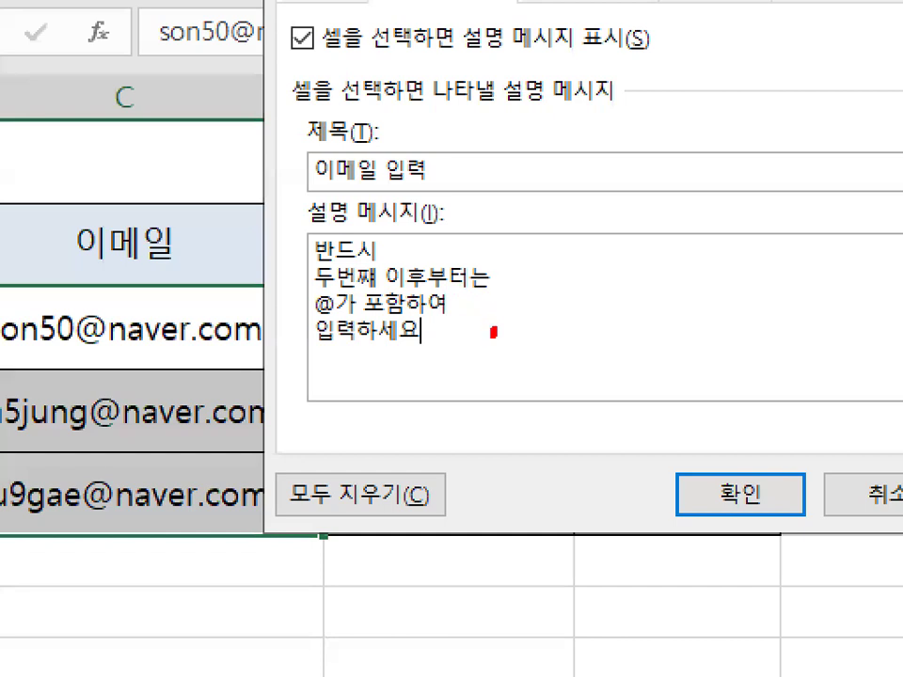
mouse_move(493, 331)
left_mouse_down()
mouse_move(283, 209)
mouse_move(520, 276)
left_mouse_up()
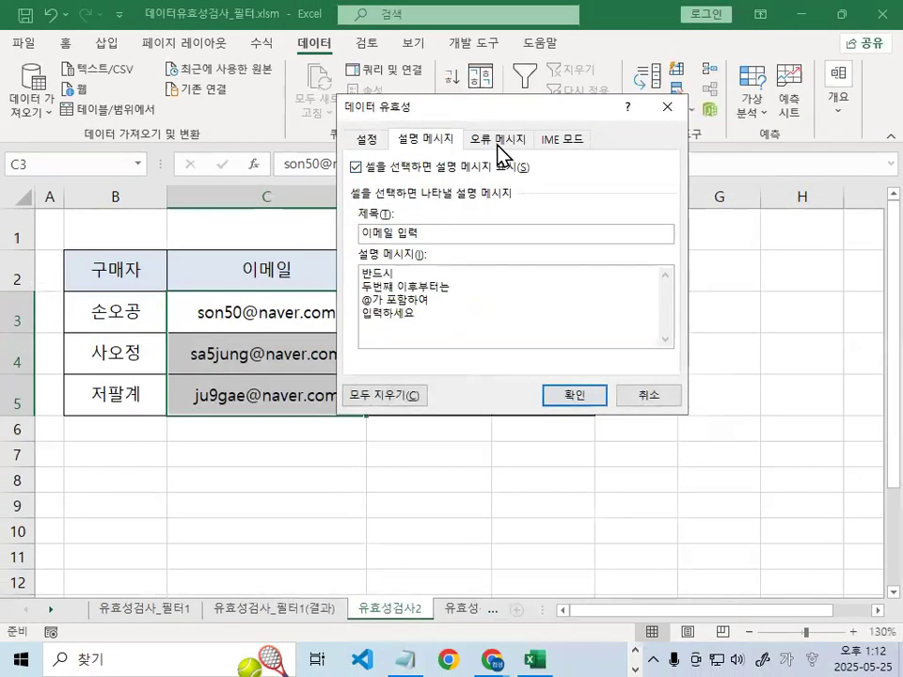
Set the error alert style to 경고 (warning) and title the alert 입력오류
left_click(498, 137)
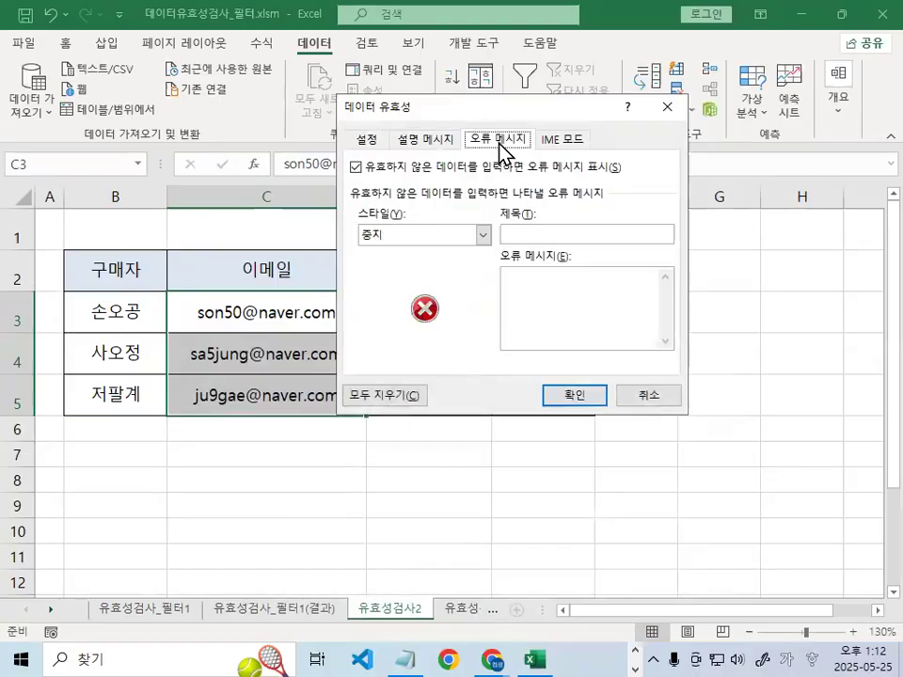
left_click(442, 235)
left_click(426, 266)
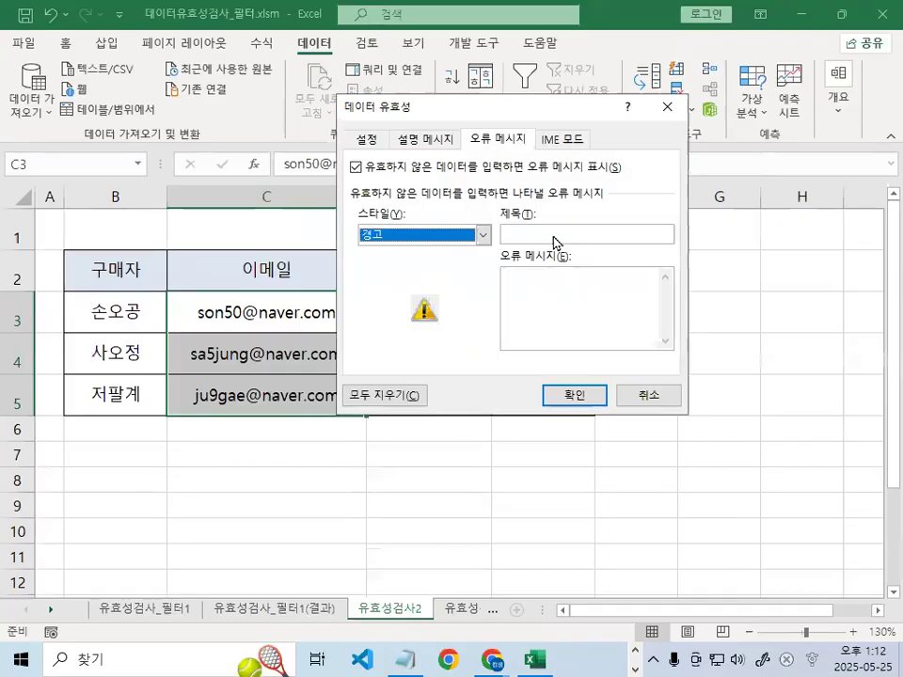
left_click(677, 160)
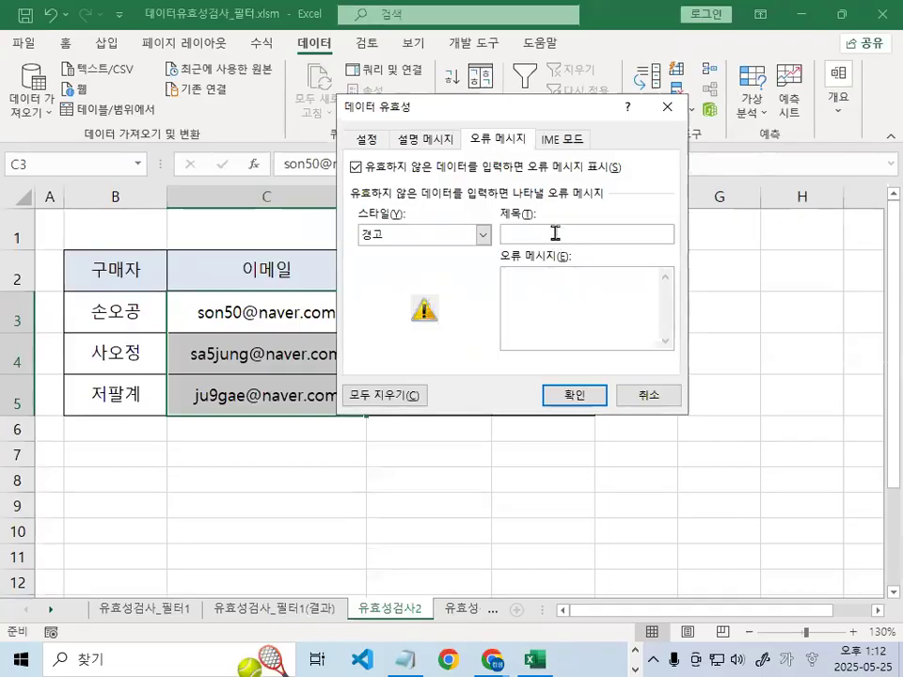
type("입력오류")
Write the error message 이메일 입력시 @가 포함되지 않았습니다. and apply the validation to the e-mail cells
left_click(538, 294)
type("이메일 입력시")
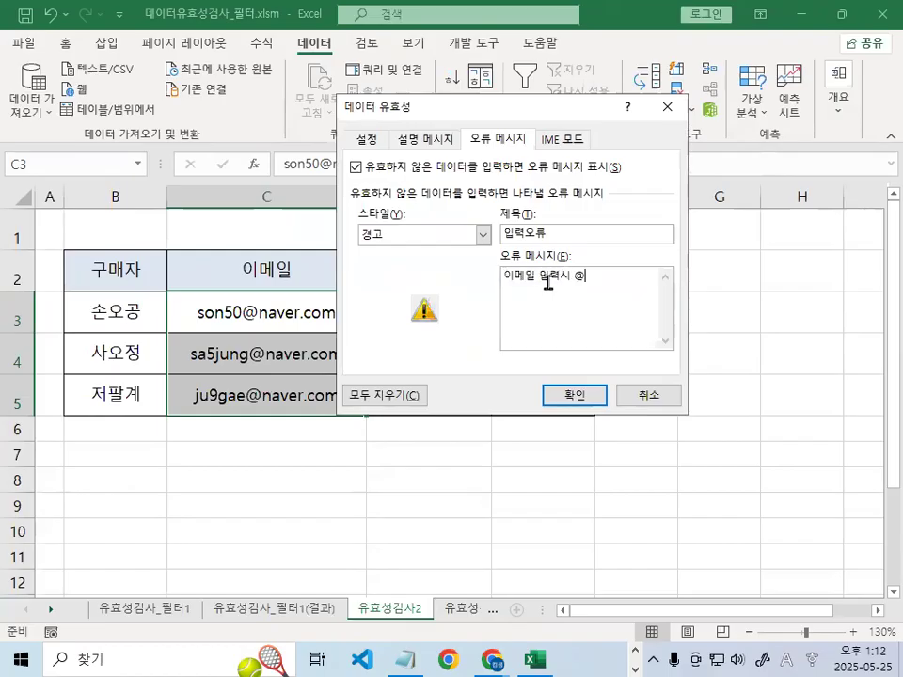
type(" @가")
type("포함되지 ")
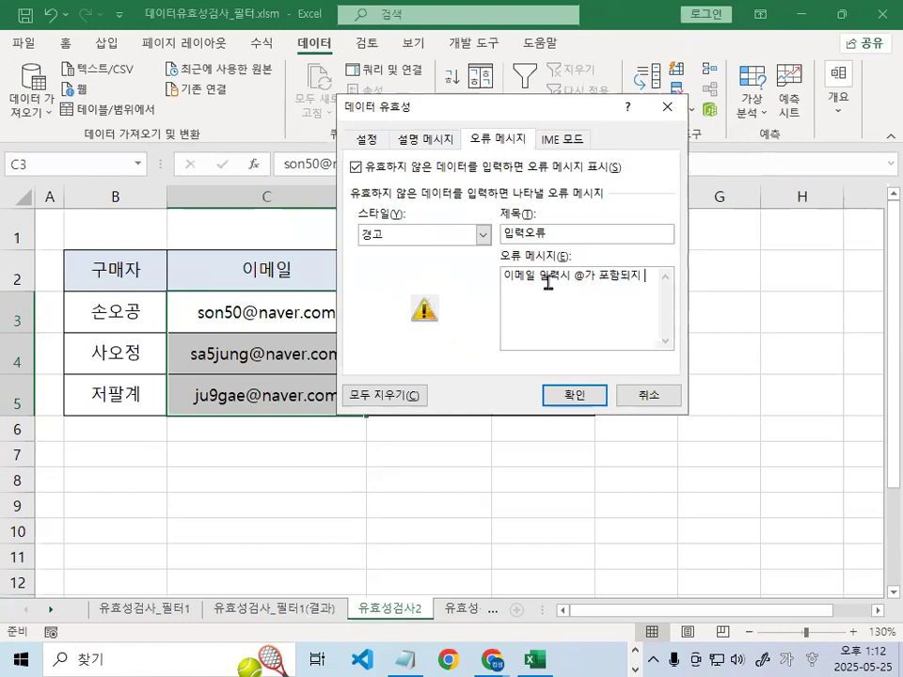
type("않ㅇ")
type("았습니다.")
left_click(573, 396)
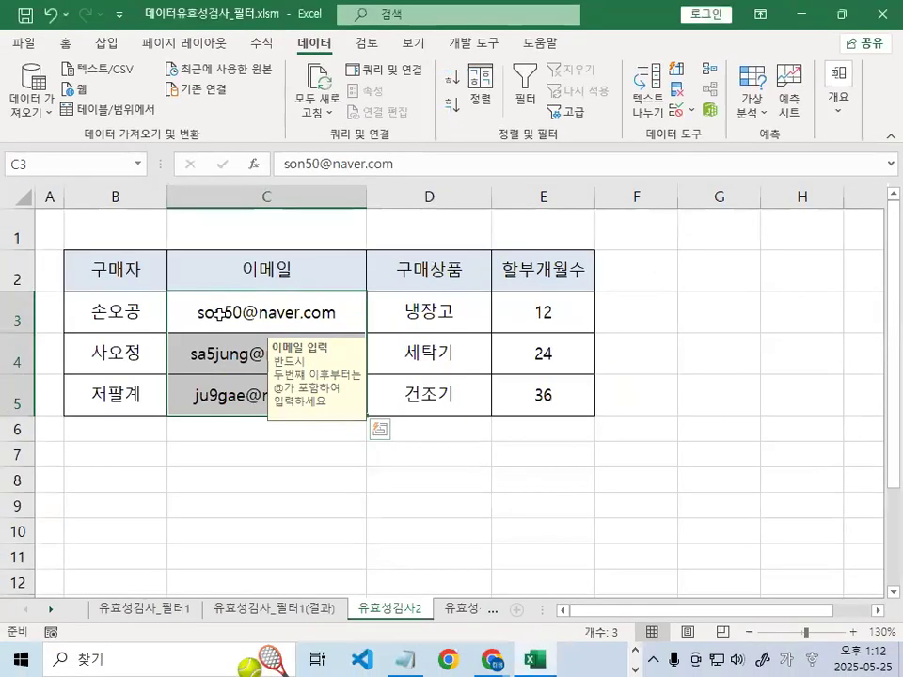
Test the e-mail rule by entering only S in C3, and cancel the entry
left_click(219, 315)
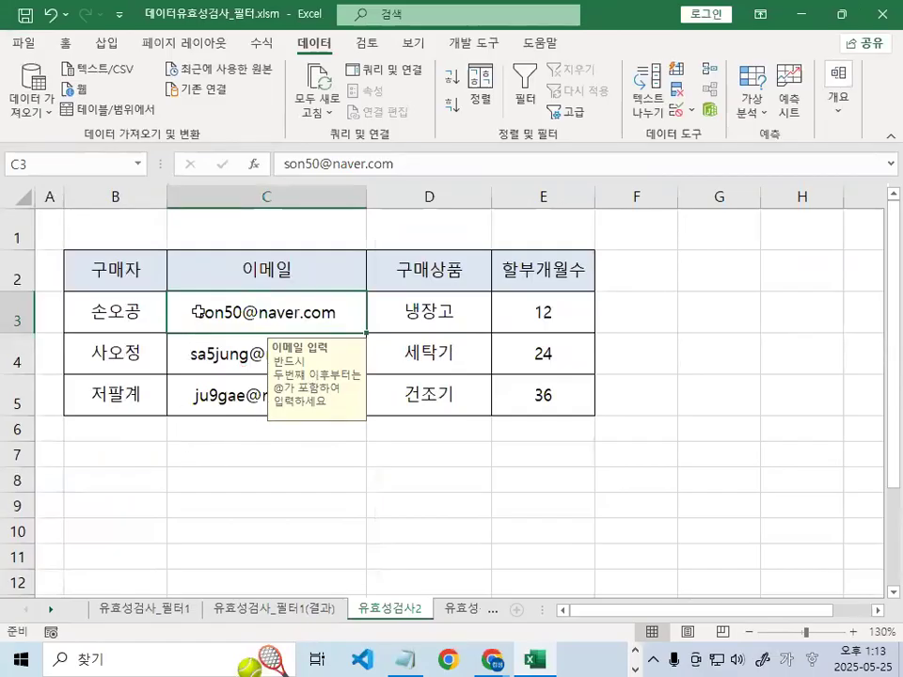
type("ㄴ")
type("S")
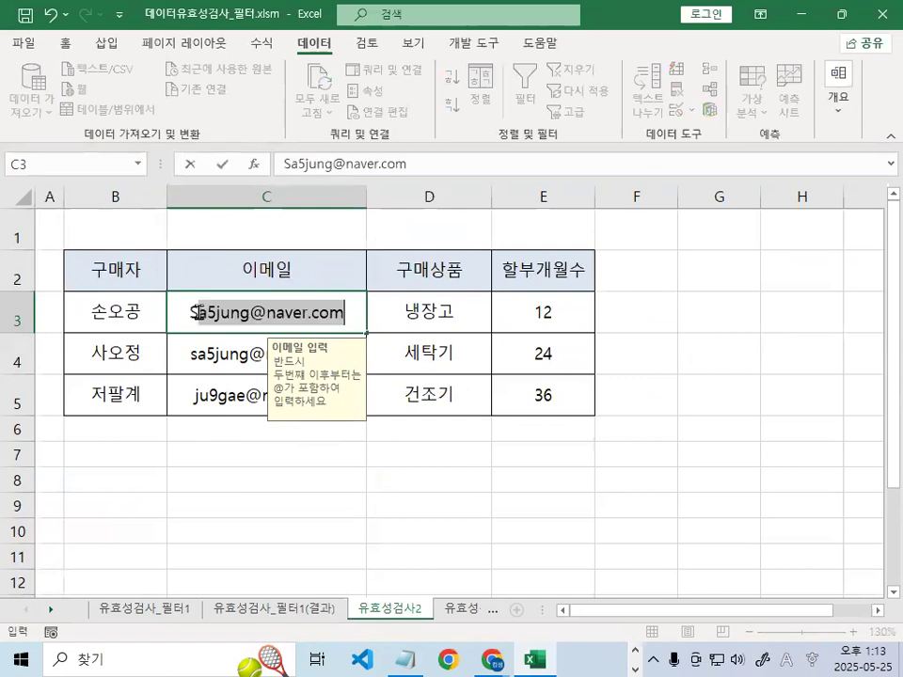
key("Delete")
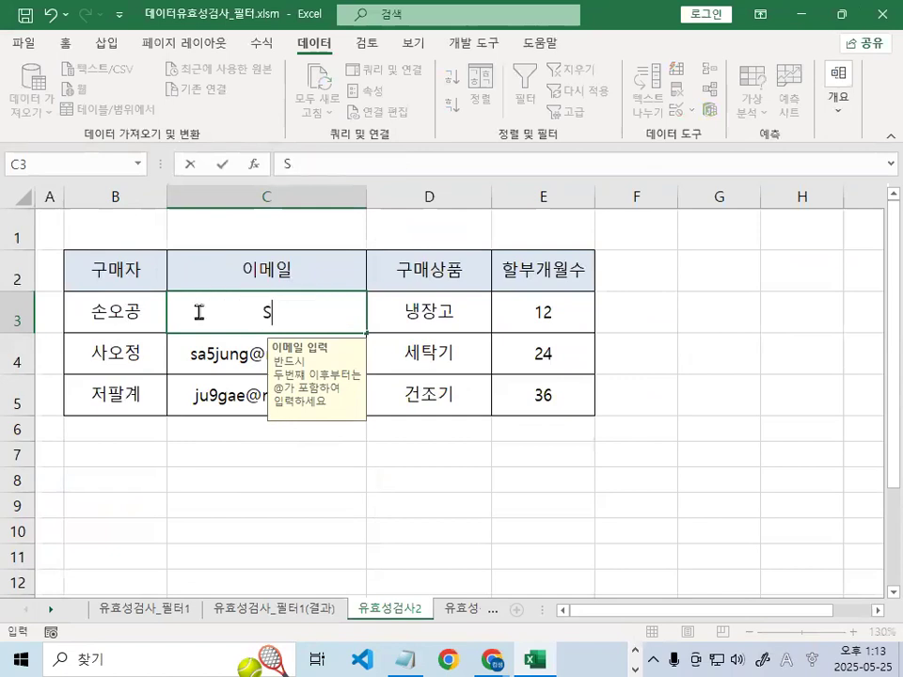
key("Return")
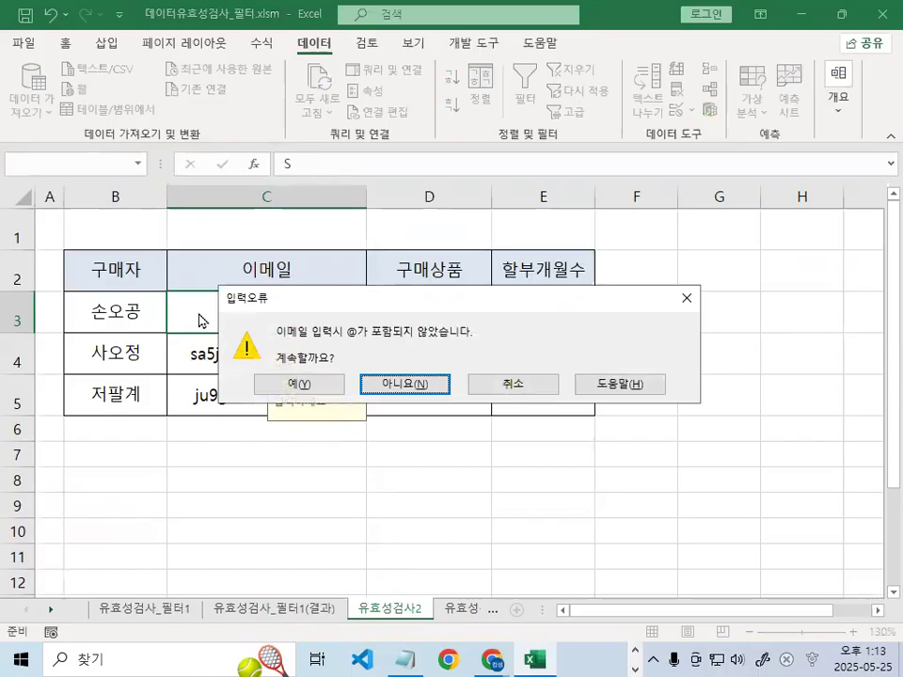
key("Escape")
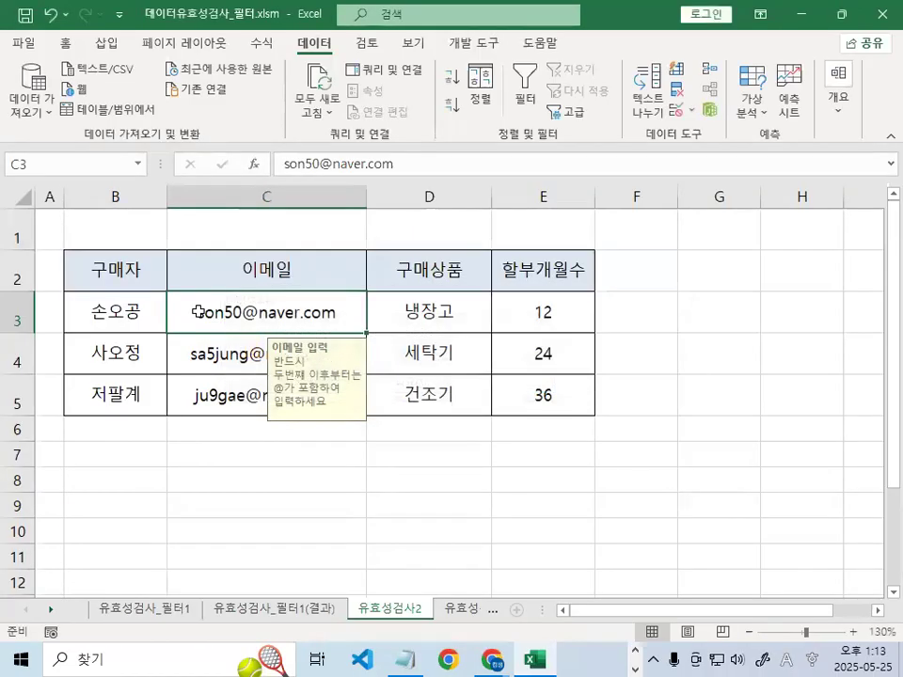
Test the rule with S@ in C3, and undo the entry
type("S")
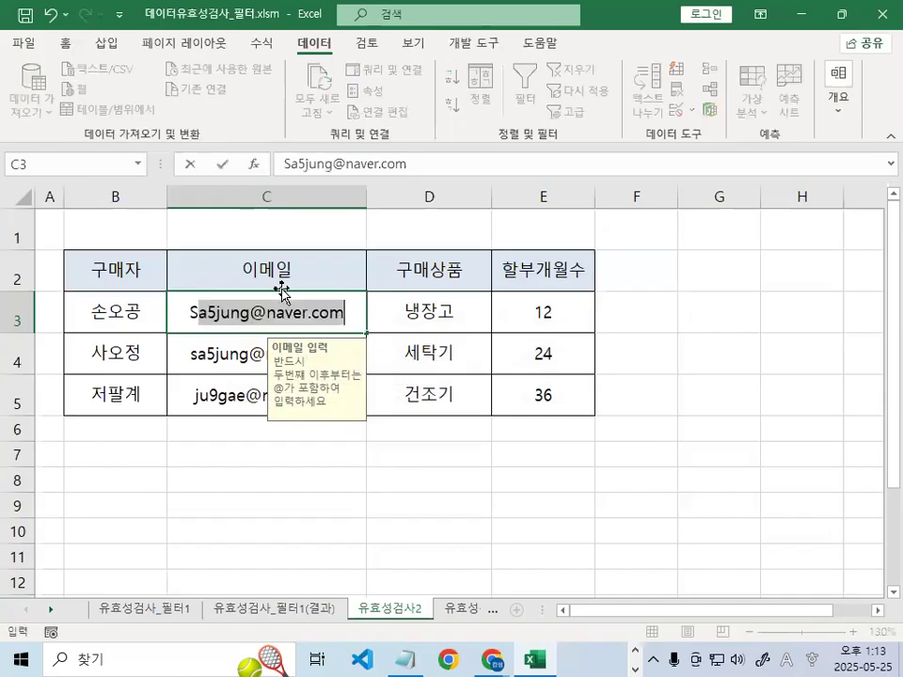
type("@")
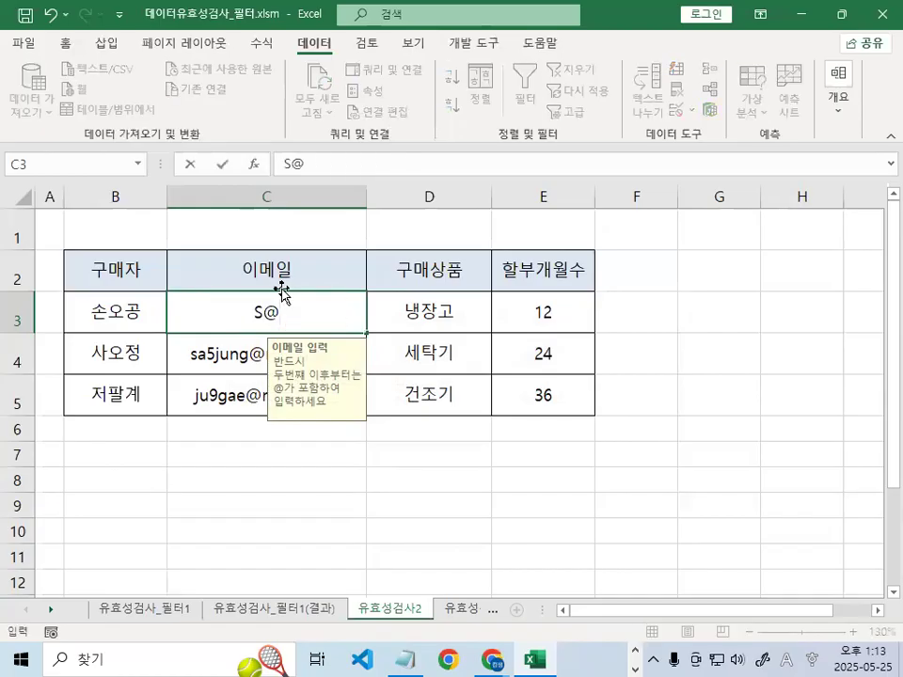
key("Return")
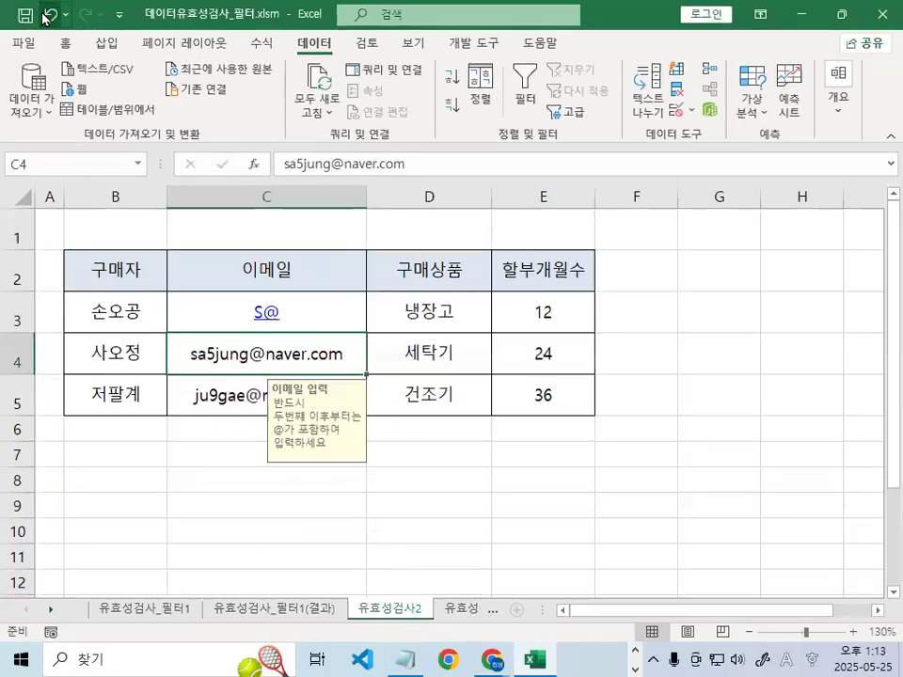
left_click(99, 30)
left_click(99, 30)
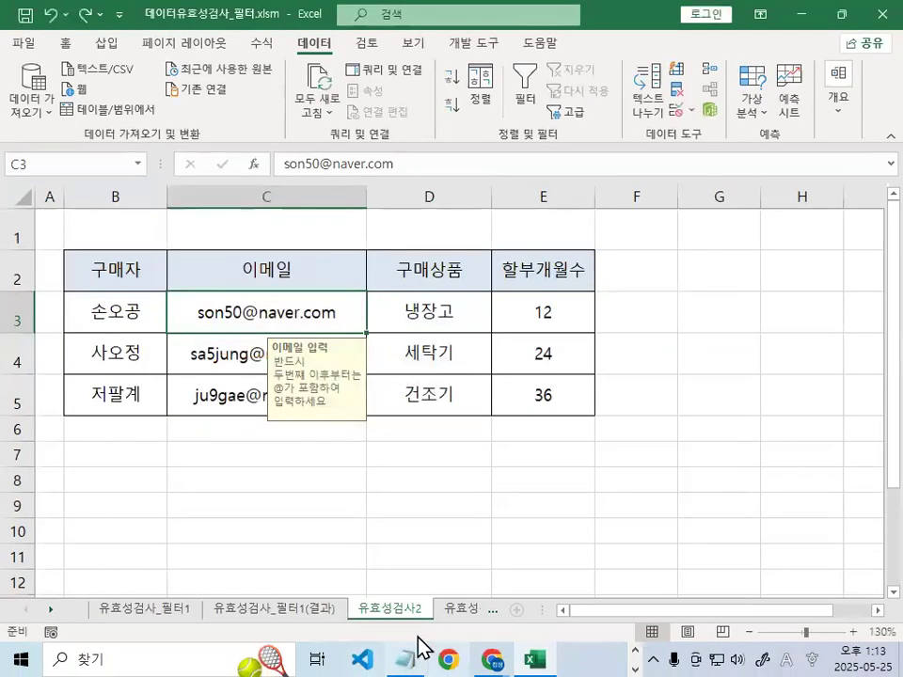
Switch to the Notepad notes and add a dashed divider directly under =SEARCH("@",C3)>=2, leaving several blank lines below it
left_click(407, 664)
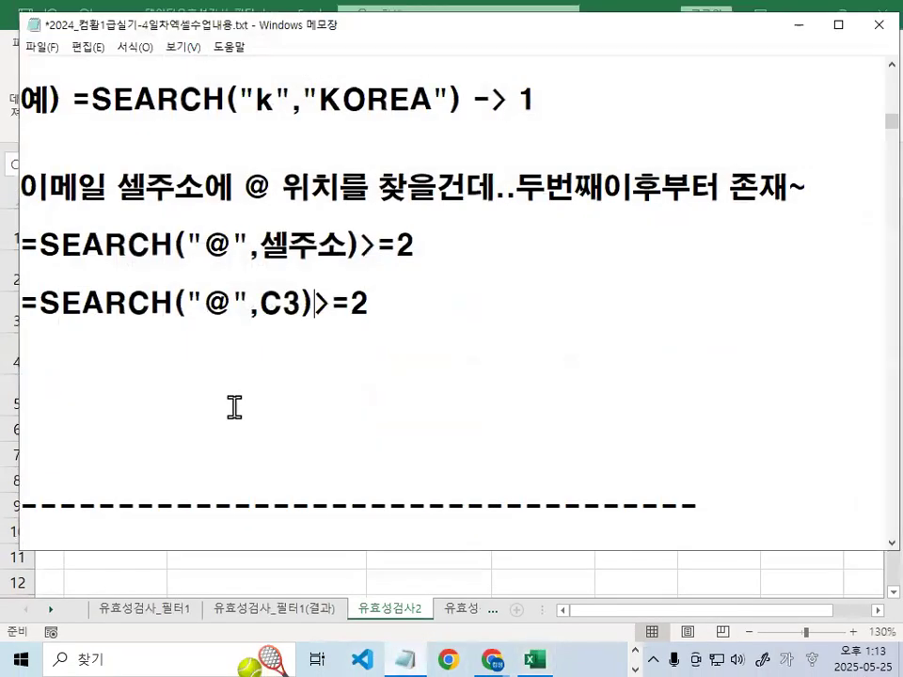
left_click(198, 381)
key("Delete")
key("Delete")
key("Delete")
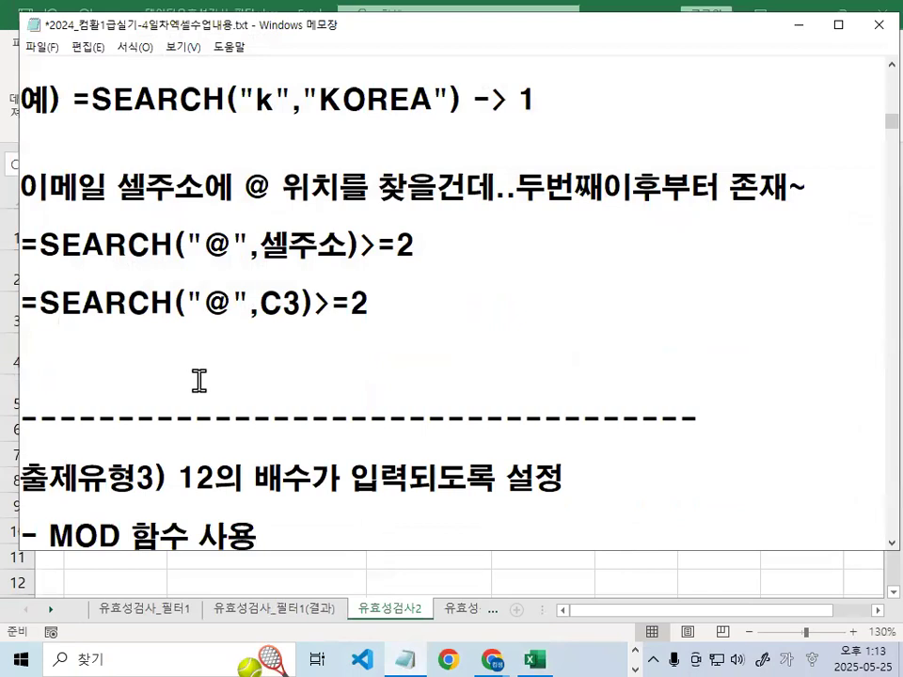
key("Return")
key("Return")
key("Return")
key("Return")
key("Return")
key("Return")
key("Return")
key("Up")
key("Up")
key("Up")
key("Up")
key("Up")
key("Up")
key("Up")
key("Up")
key("Up")
key("Up")
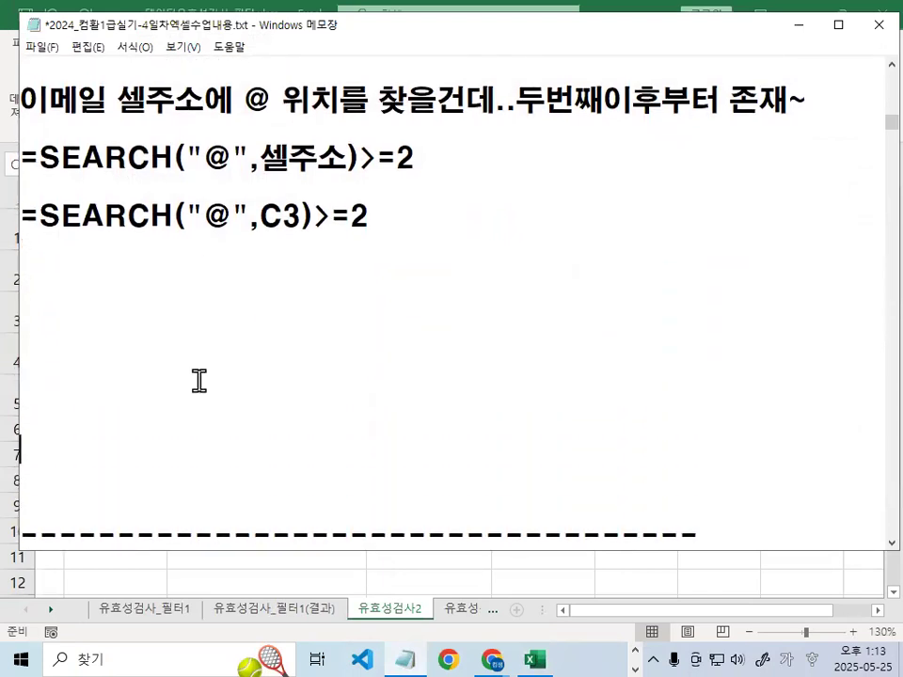
key("Down")
key("Down")
type("---------------------------")
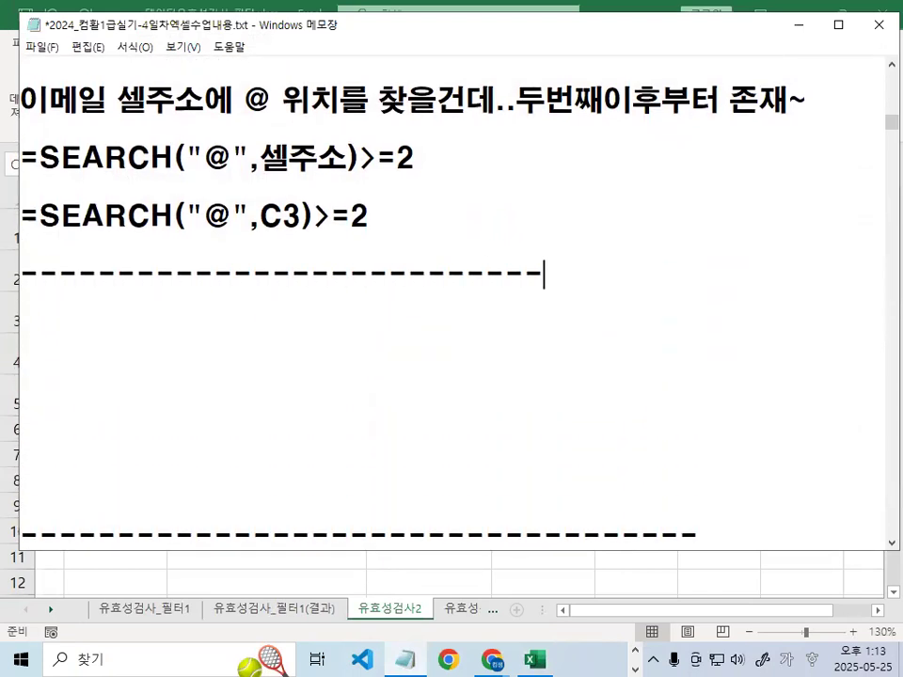
Write the note line 이메일 입력시 @가 포함하도록~ under the new dashed divider
key("Return")
type("임이")
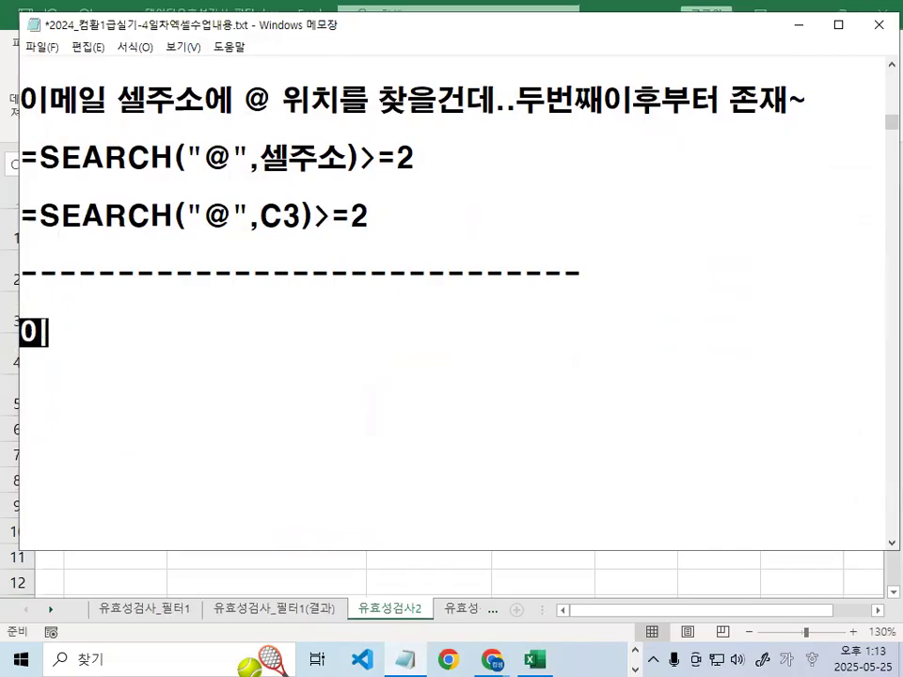
key("BackSpace")
key("BackSpace")
key("BackSpace")
type("미엘")
key("BackSpace")
key("BackSpace")
key("BackSpace")
key("BackSpace")
type("ㅇ이메일 입력시 ")
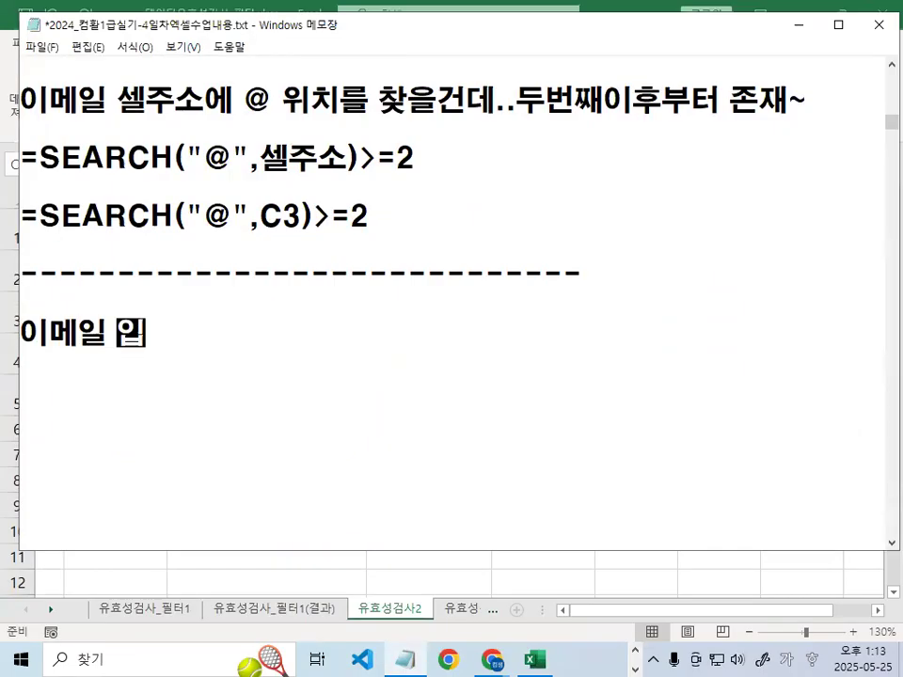
type("@")
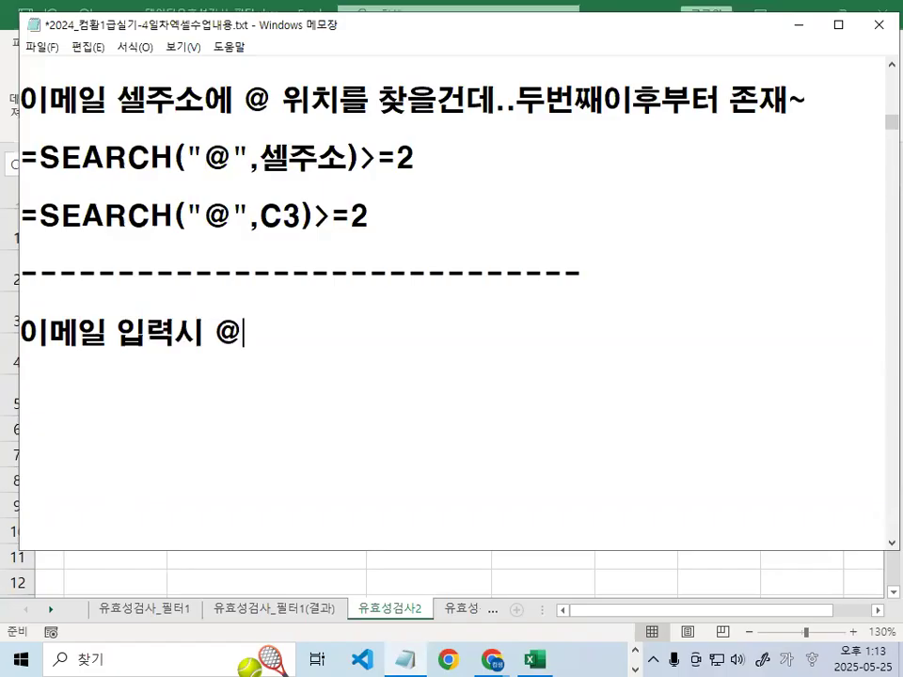
type("가 포함ㅎㅏ다ㄹ")
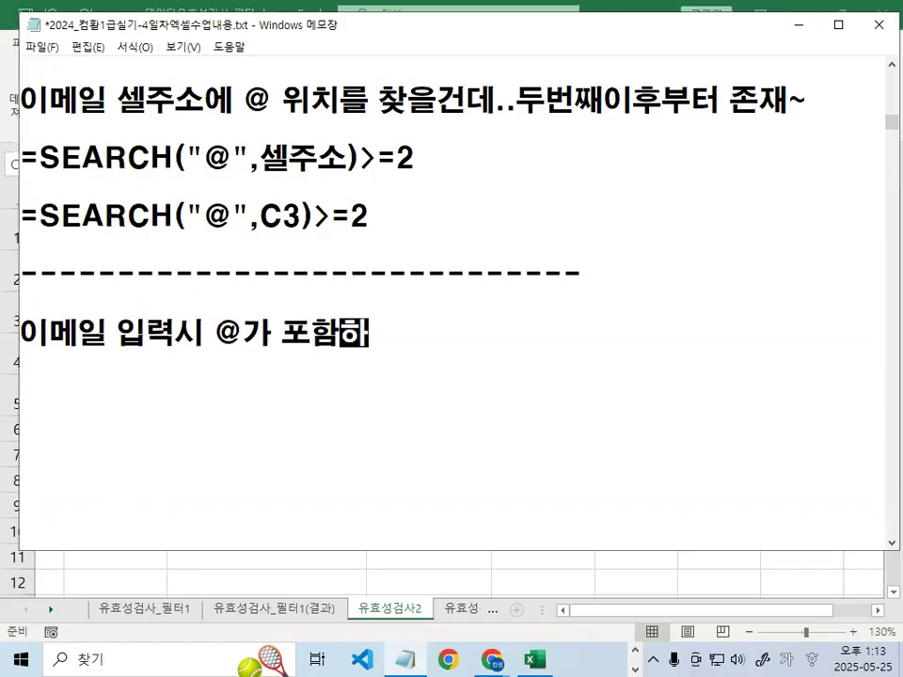
key("BackSpace")
key("BackSpace")
type("도록~")
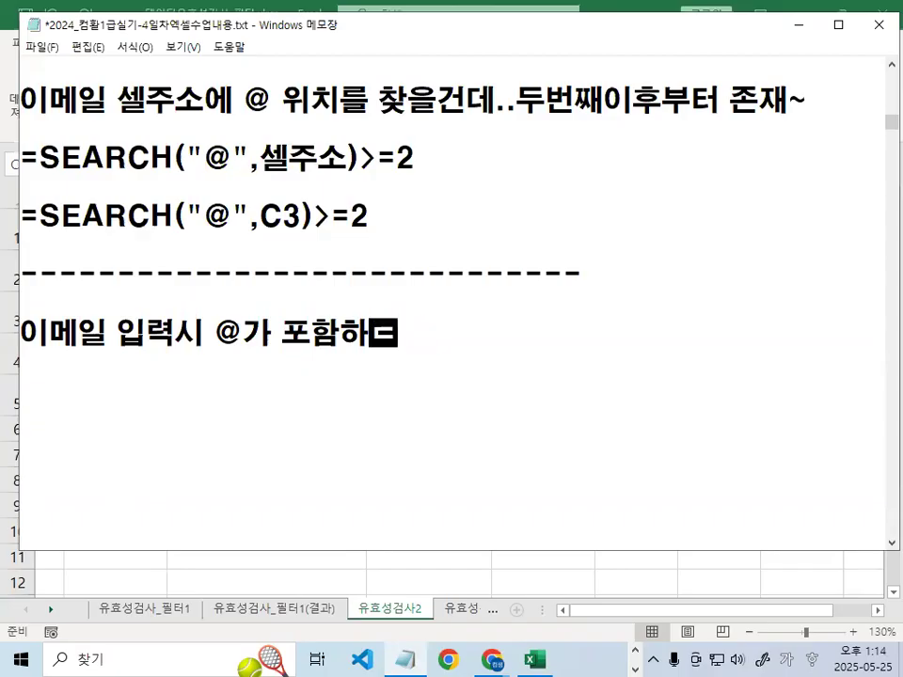
key("Return")
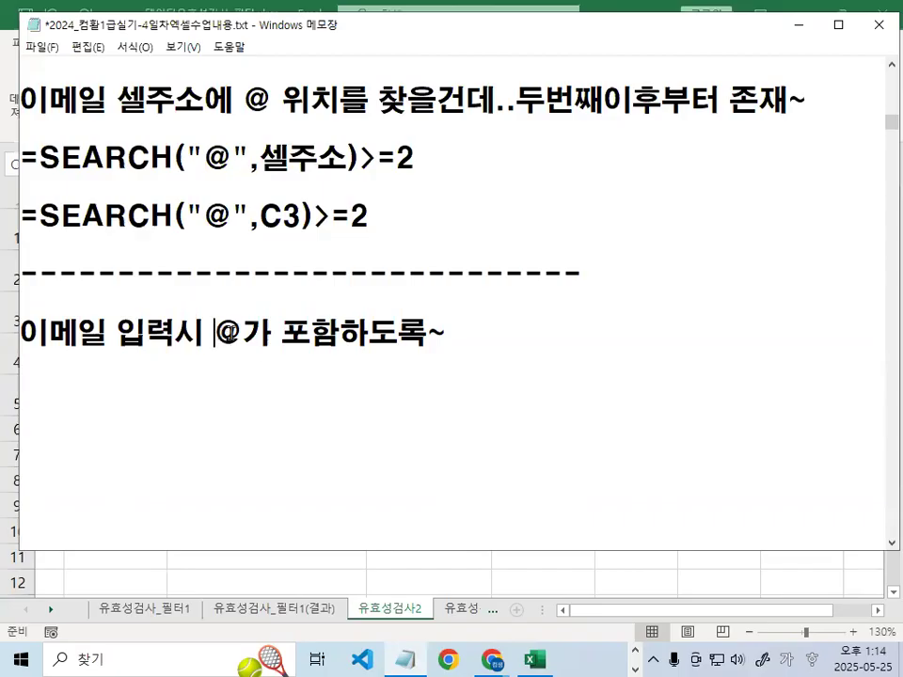
Copy the C3 formula without its equals sign under the new note line and change its ending to >=1
left_click_drag(213, 332, 465, 334)
left_click_drag(361, 158, 423, 158)
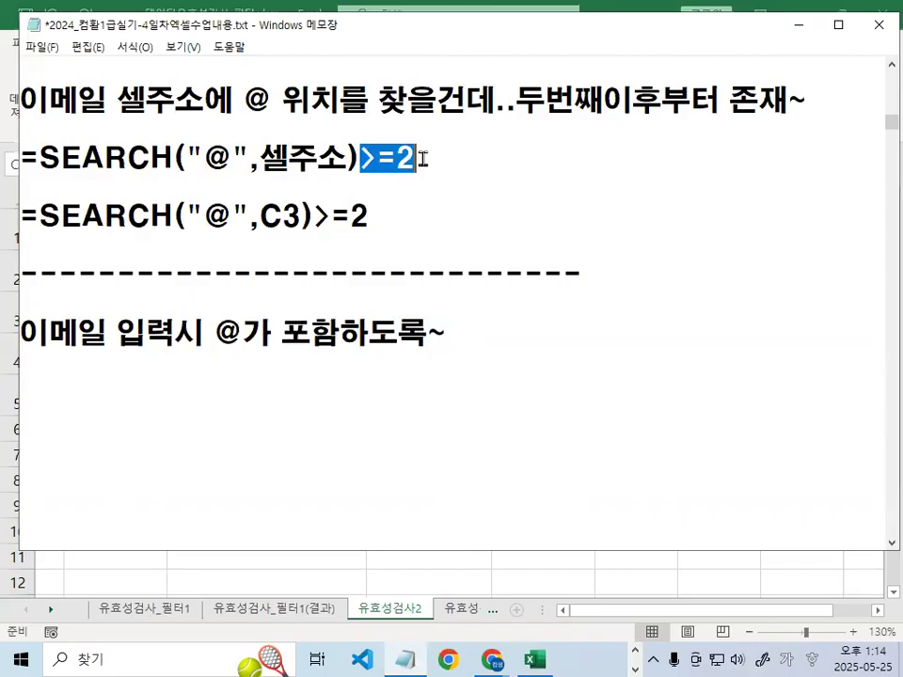
left_click_drag(444, 336, 49, 337)
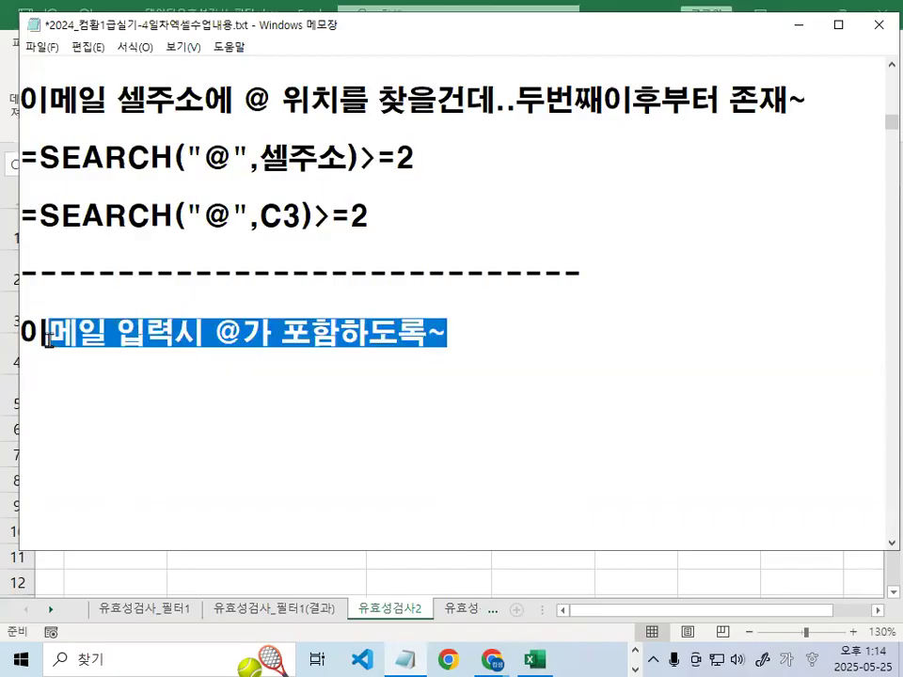
left_click_drag(38, 217, 419, 222)
key("ctrl+c")
left_click(227, 393)
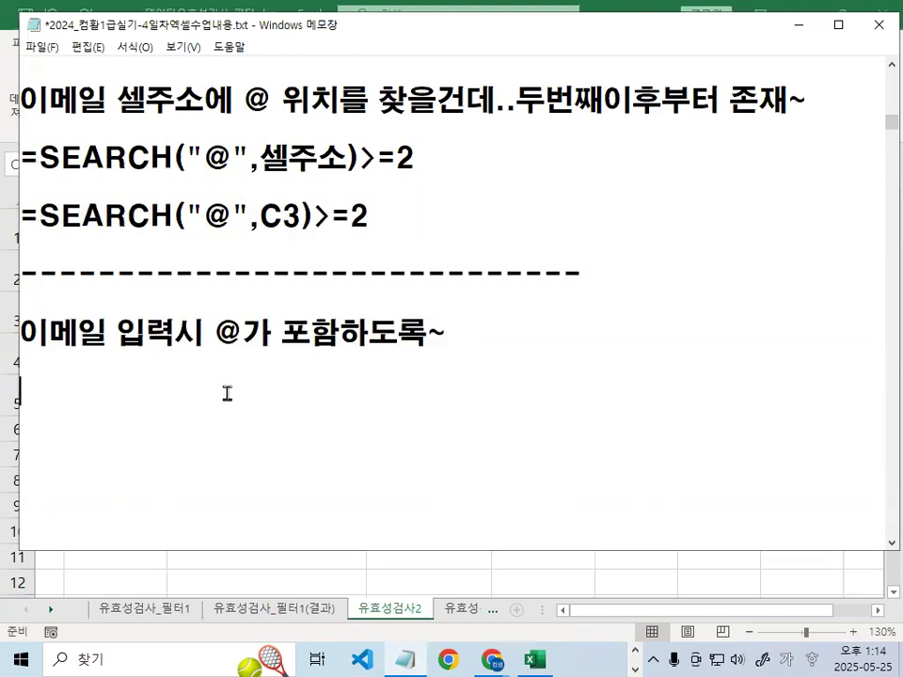
key("ctrl+v")
key("Left")
key("Delete")
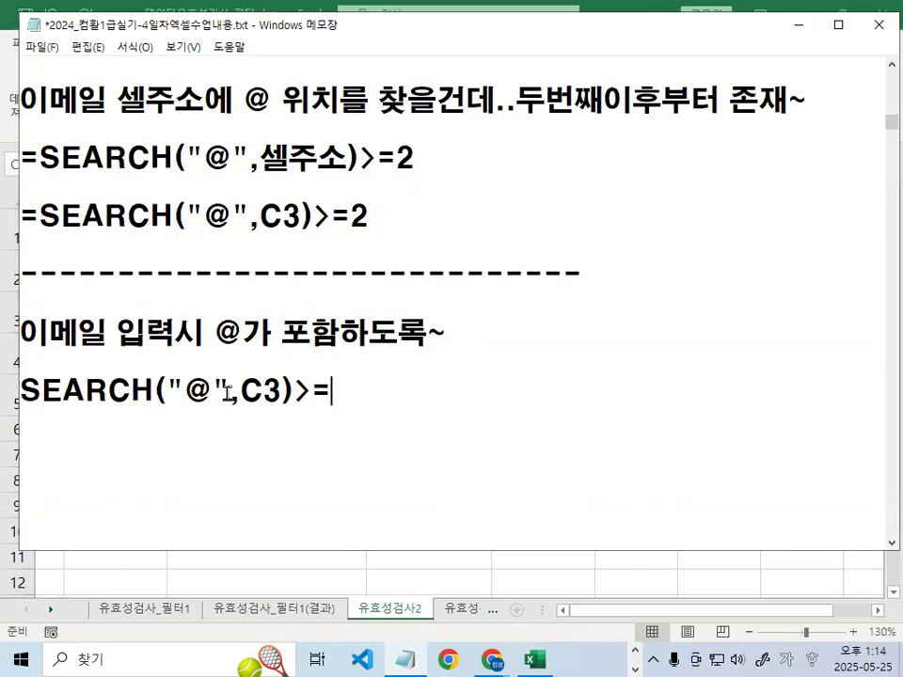
type("1")
key("ctrl+1")
left_click(292, 405)
left_click_drag(357, 447, 436, 410)
left_click_drag(367, 421, 357, 446)
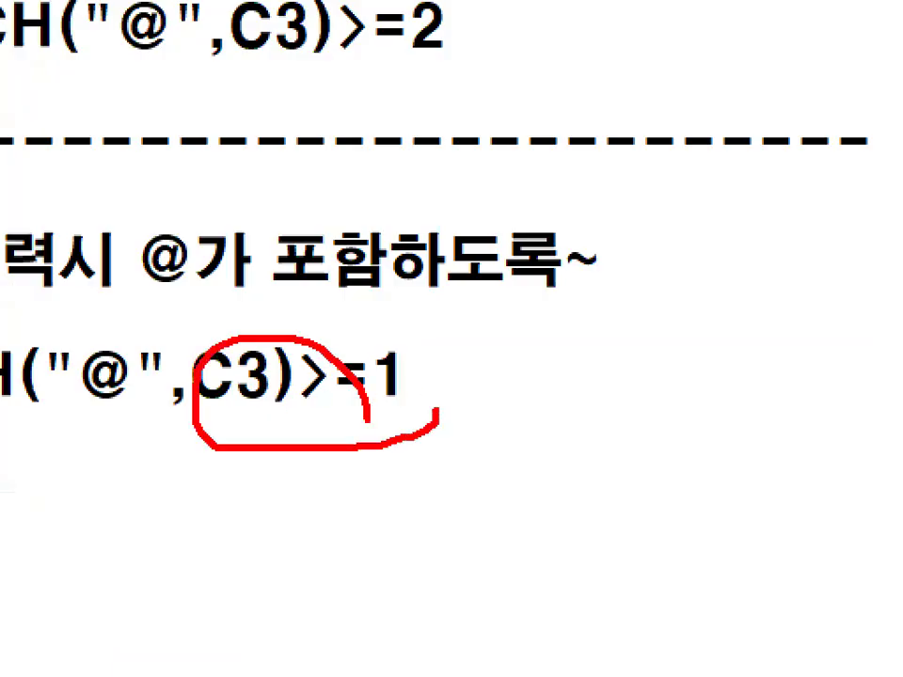
key("Escape")
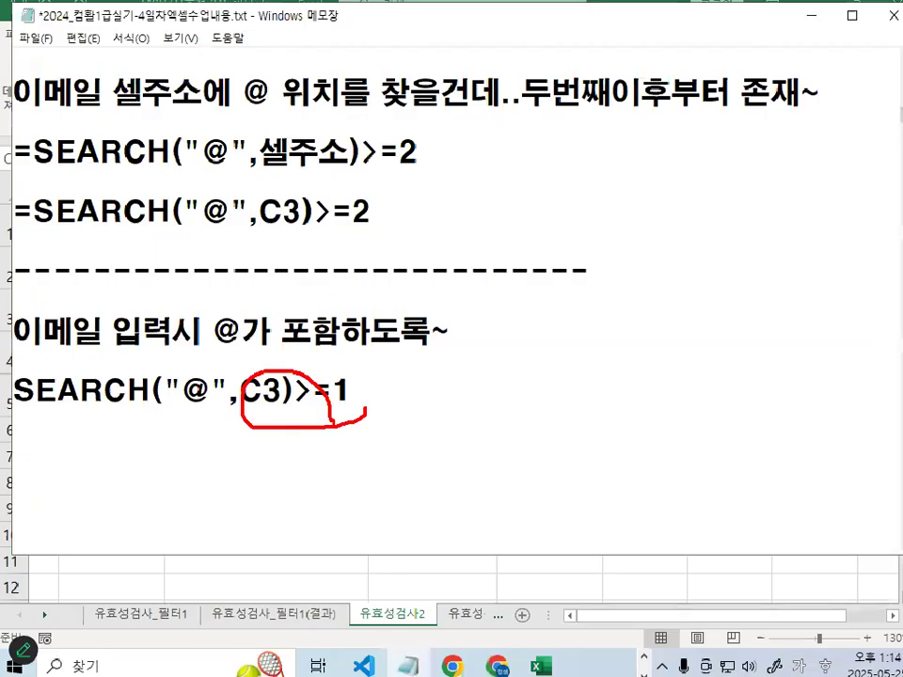
left_click_drag(244, 331, 398, 331)
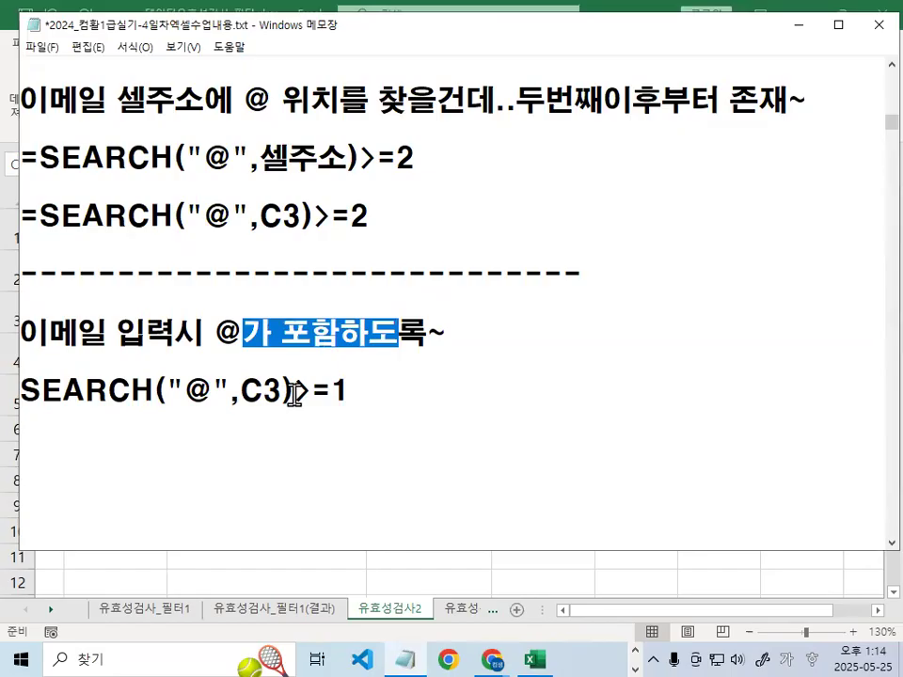
Compare the >=1 ending of the C3 note formula with the 두번째 wording and the >=2 endings above it
left_click_drag(294, 393, 350, 392)
left_click_drag(517, 97, 603, 97)
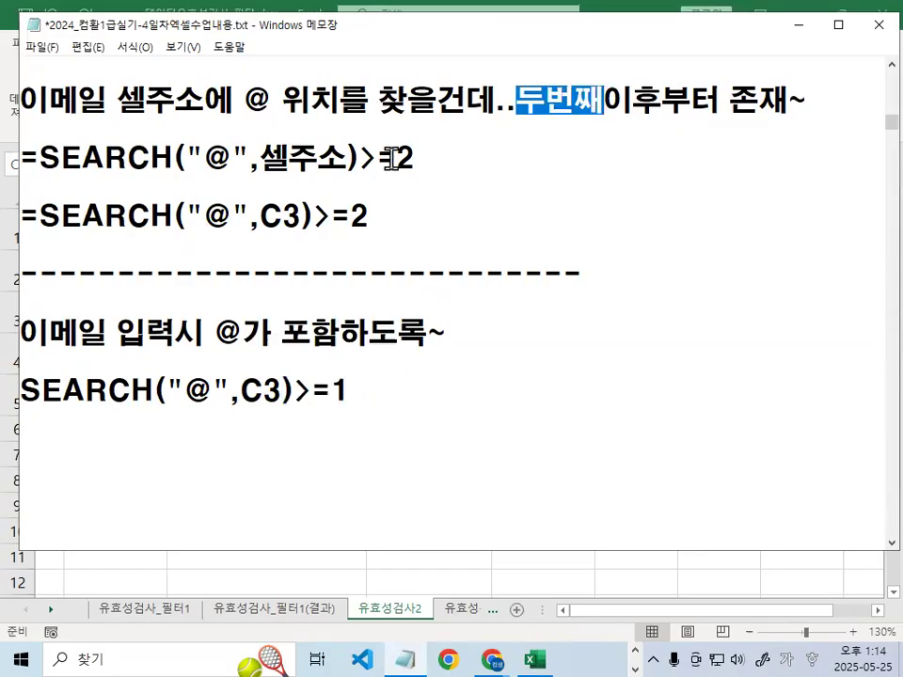
left_click_drag(395, 158, 414, 158)
left_click_drag(351, 216, 369, 218)
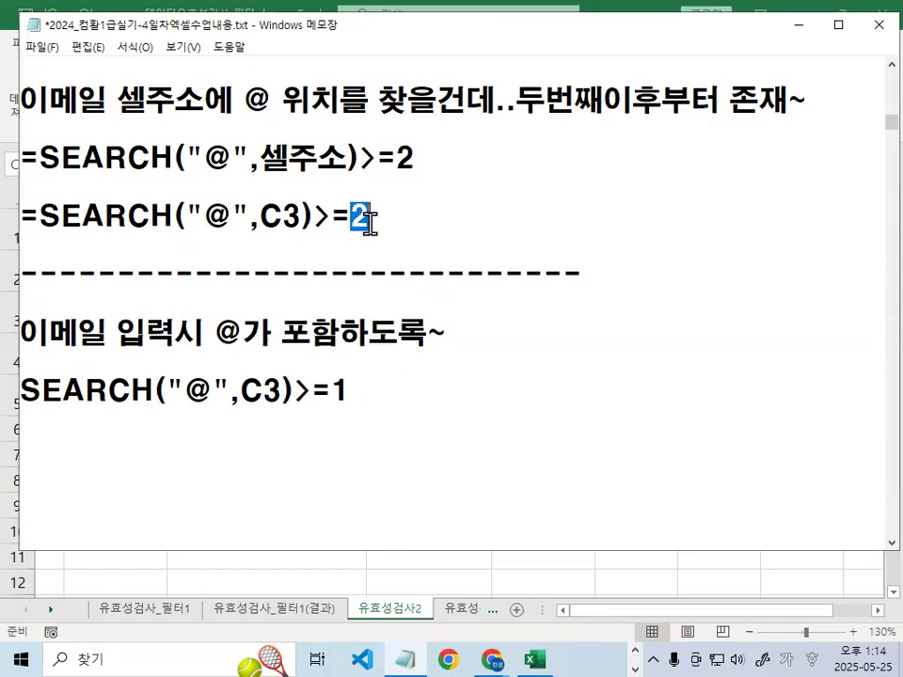
Add the variant SEARCH("@",C3) under the SEARCH("@",C3)>=1 note by pasting the formula and removing its comparison
left_click(311, 333)
left_click(68, 451)
key("ctrl+v")
key("Left")
key("Left")
key("Left")
key("Delete")
key("Delete")
key("Delete")
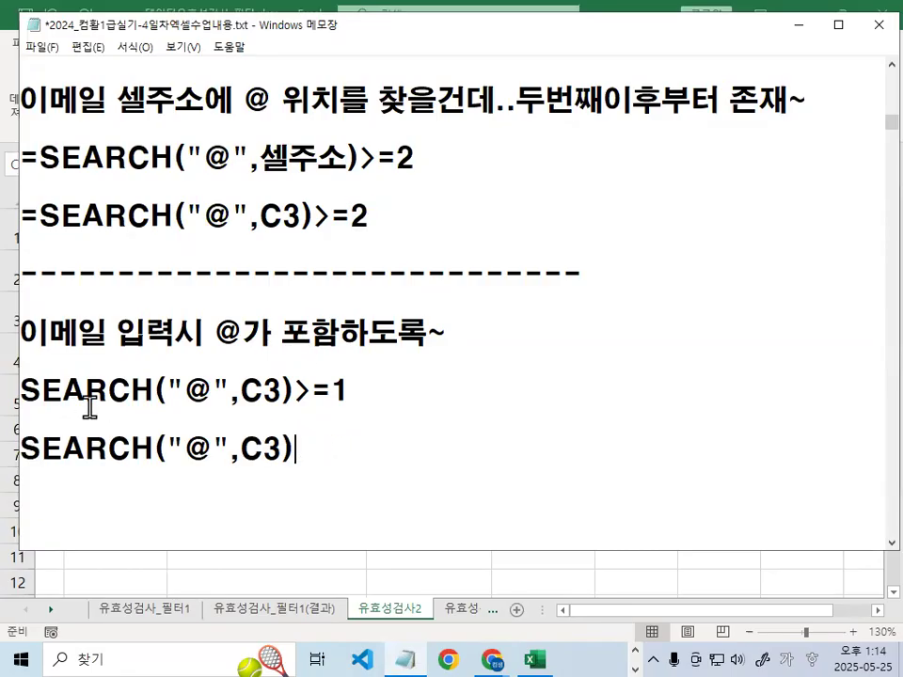
Mark up the shortened SEARCH("@",C3) note with red pen underlines, circles and a freehand box, and clear the drawing
left_click_drag(31, 470, 305, 467)
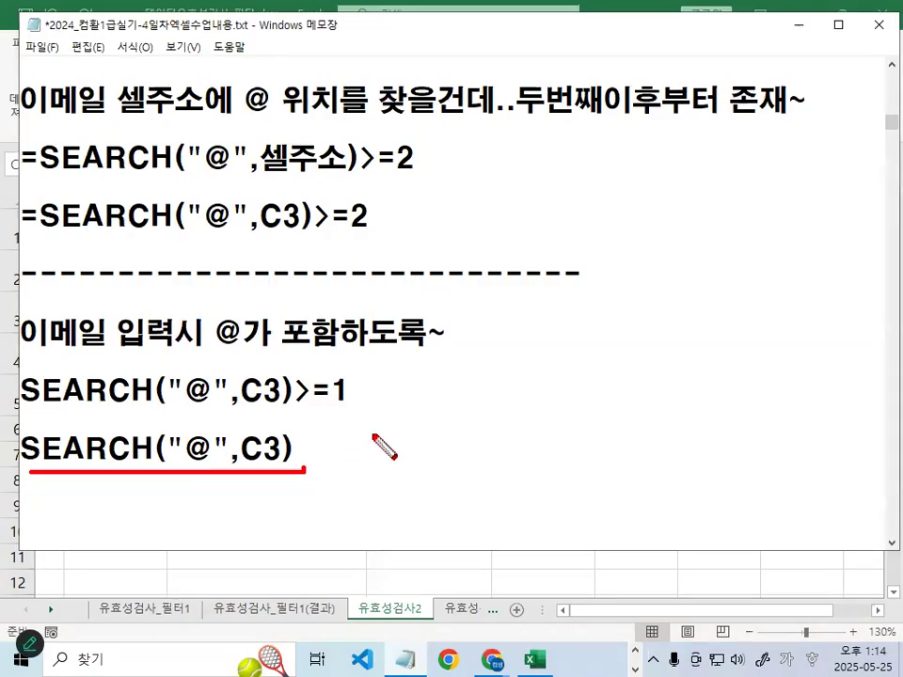
mouse_move(536, 436)
left_mouse_down()
mouse_move(540, 444)
mouse_move(559, 437)
left_mouse_up()
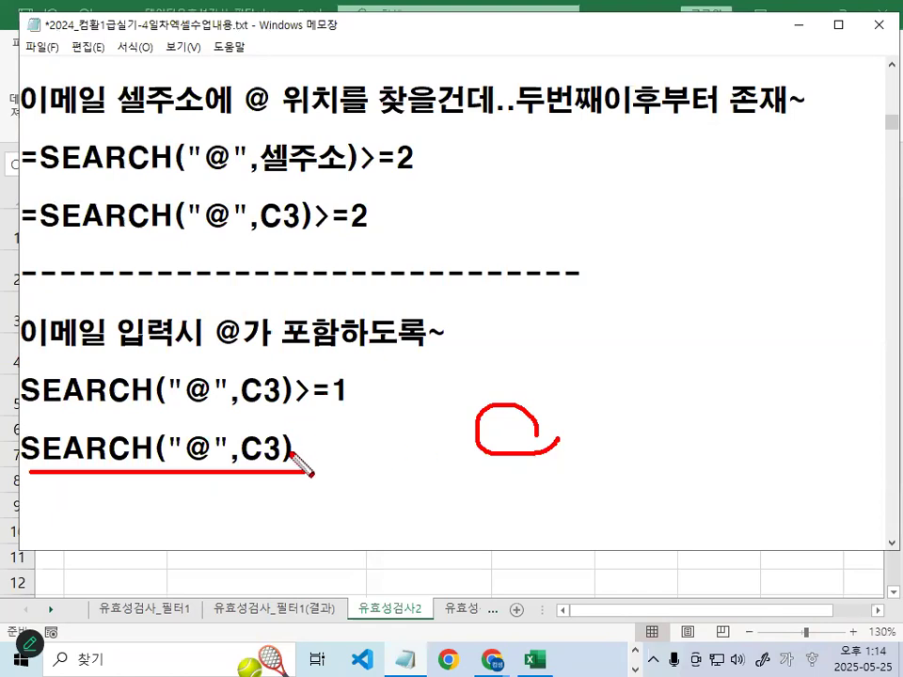
mouse_move(278, 458)
left_mouse_down()
mouse_move(75, 439)
mouse_move(237, 451)
left_mouse_up()
mouse_move(467, 234)
left_mouse_down()
mouse_move(469, 345)
mouse_move(634, 265)
mouse_move(417, 282)
left_mouse_up()
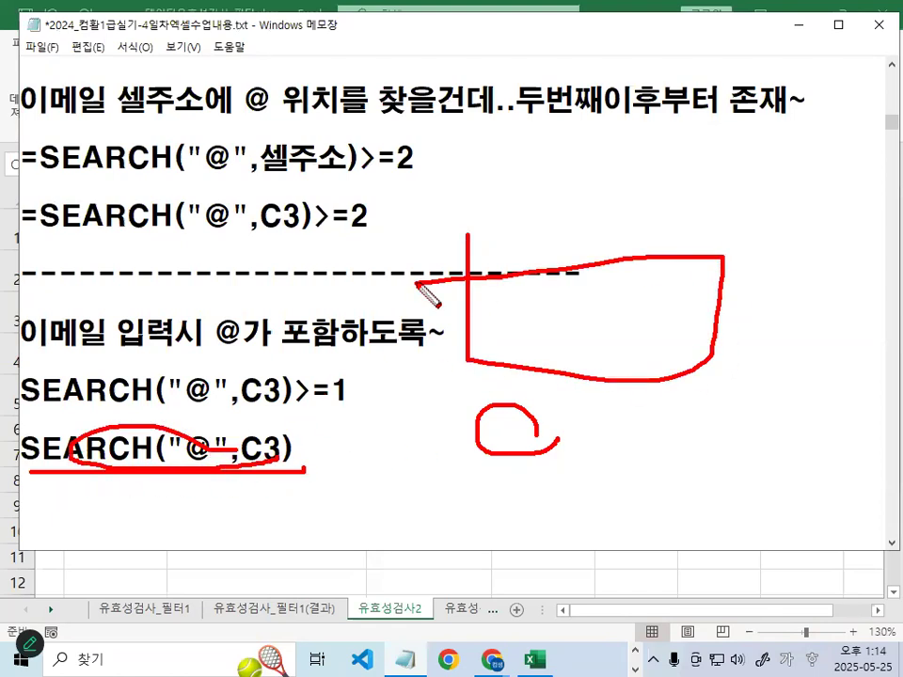
mouse_move(266, 437)
left_mouse_down()
mouse_move(253, 467)
mouse_move(331, 452)
mouse_move(326, 475)
left_mouse_up()
mouse_move(463, 308)
left_mouse_down()
mouse_move(770, 270)
mouse_move(406, 278)
left_mouse_up()
key("Escape")
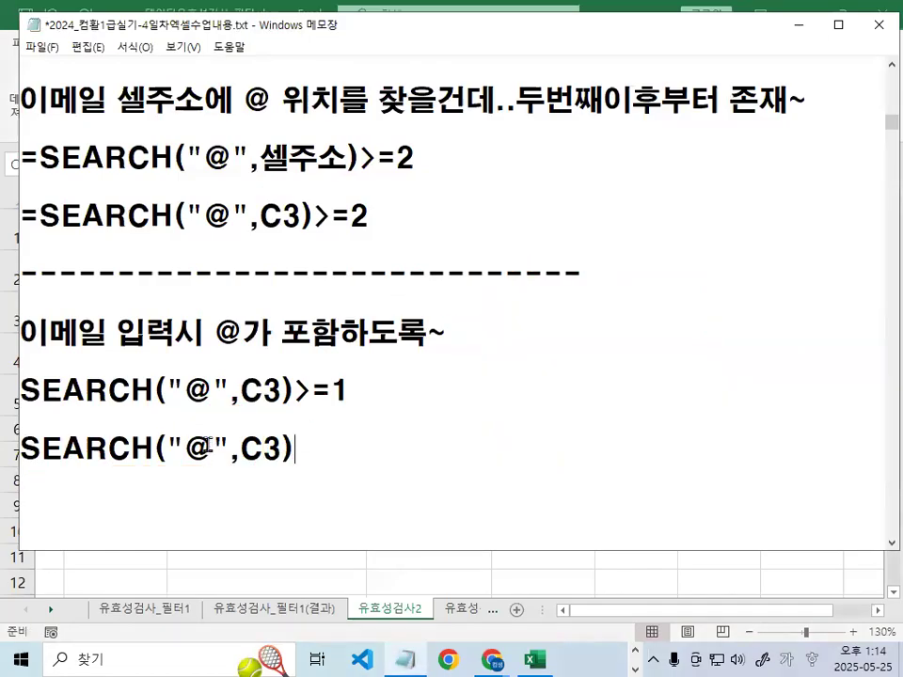
Underline both the SEARCH("@",C3) and SEARCH("@",C3)>=1 notes with the red screen pen, and clear the marks
key("ctrl+2")
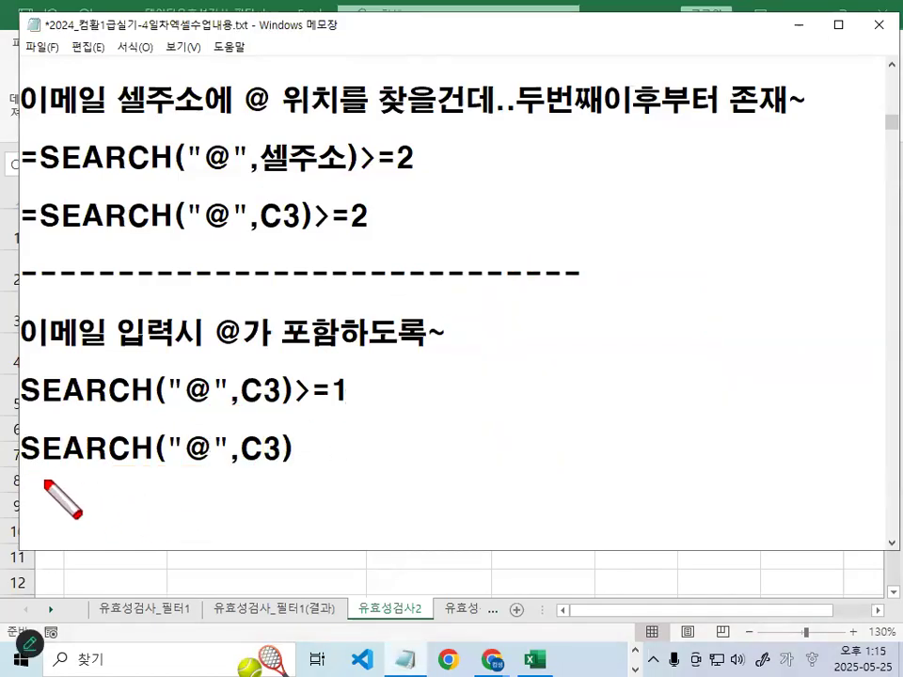
left_click_drag(42, 481, 278, 482)
left_click_drag(17, 401, 363, 408)
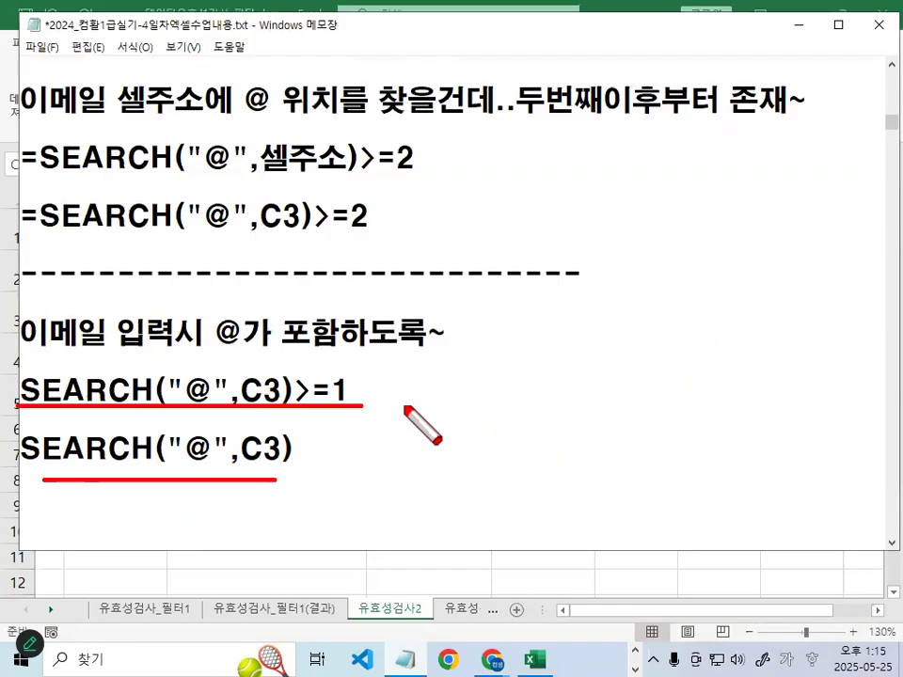
key("Escape")
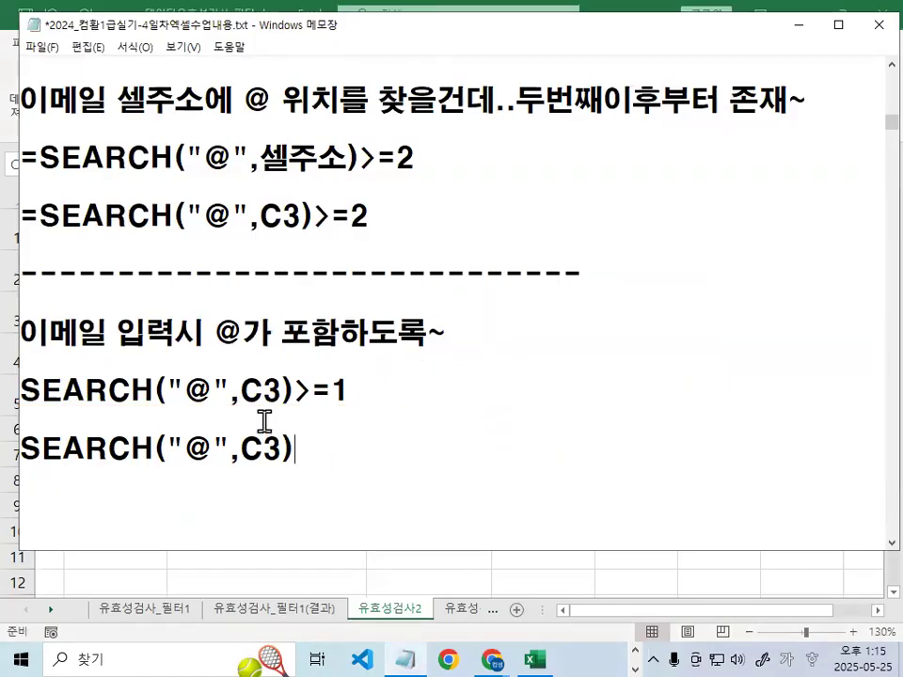
Switch to Excel, open the 유효성검사2 (결과) sheet and select the 할부개월수 cells E3:E5
left_click(800, 34)
left_click(470, 613)
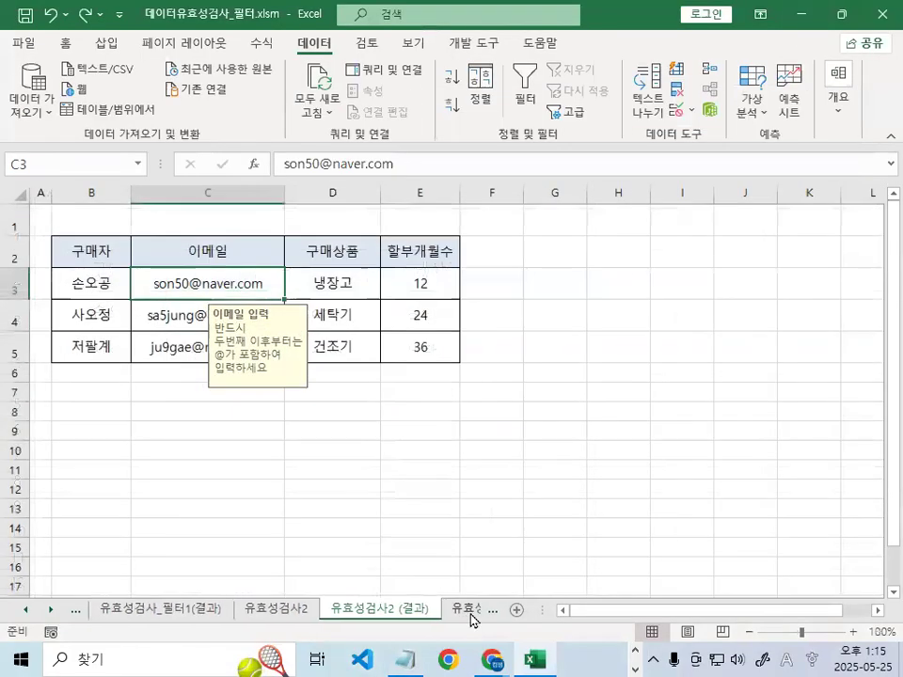
left_click(382, 386)
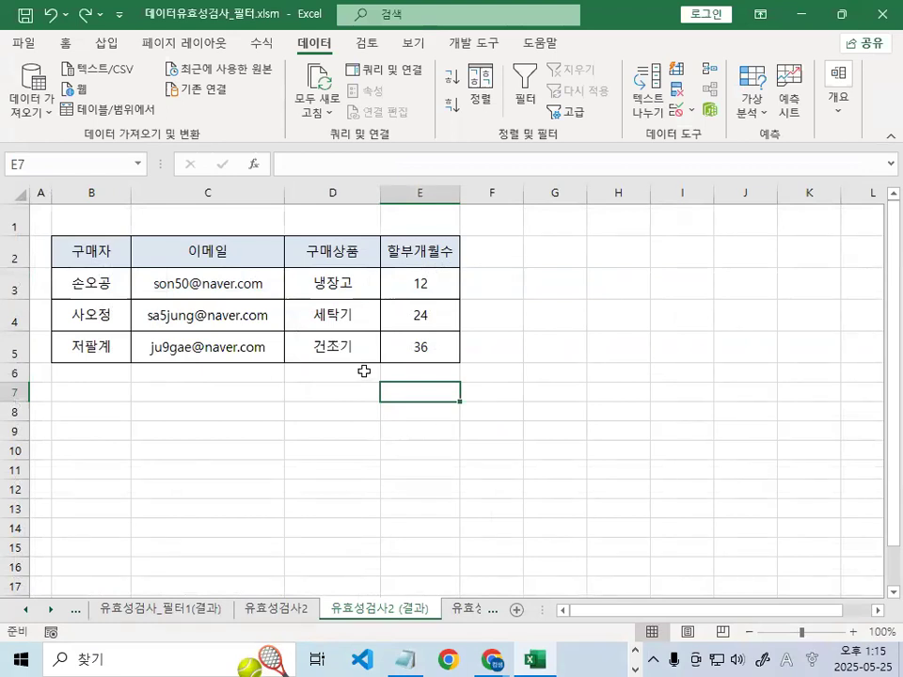
mouse_move(443, 274)
left_mouse_down()
mouse_move(441, 363)
mouse_move(432, 368)
mouse_move(298, 307)
mouse_move(450, 224)
mouse_move(477, 381)
left_mouse_up()
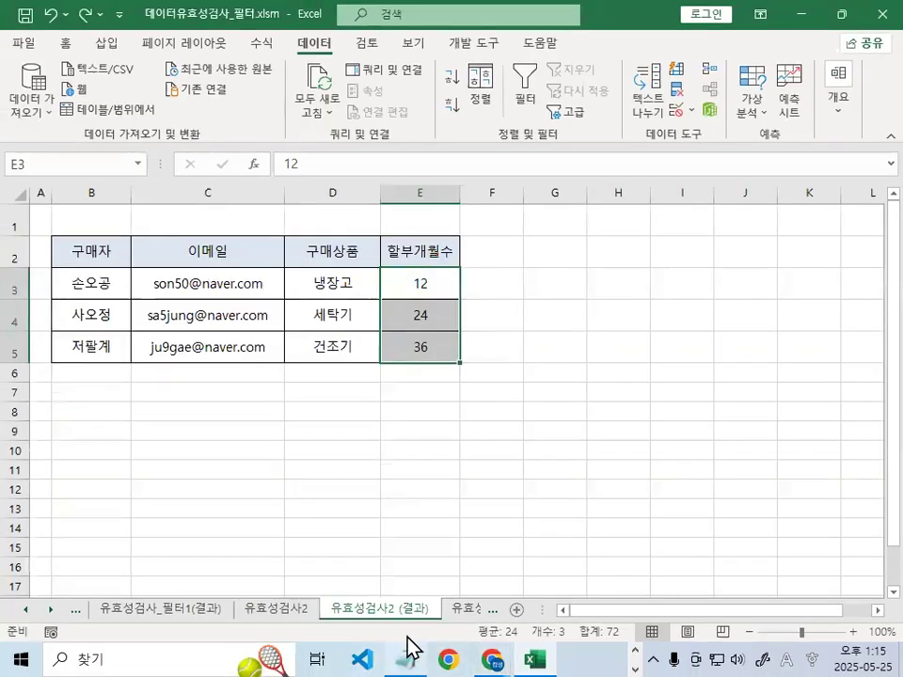
Switch to the Notepad notes and delete a blank line between SEARCH("@",C3) and the divider above 출제유형3
left_click(405, 665)
scroll(282, 329, "down", 2)
left_click(277, 282)
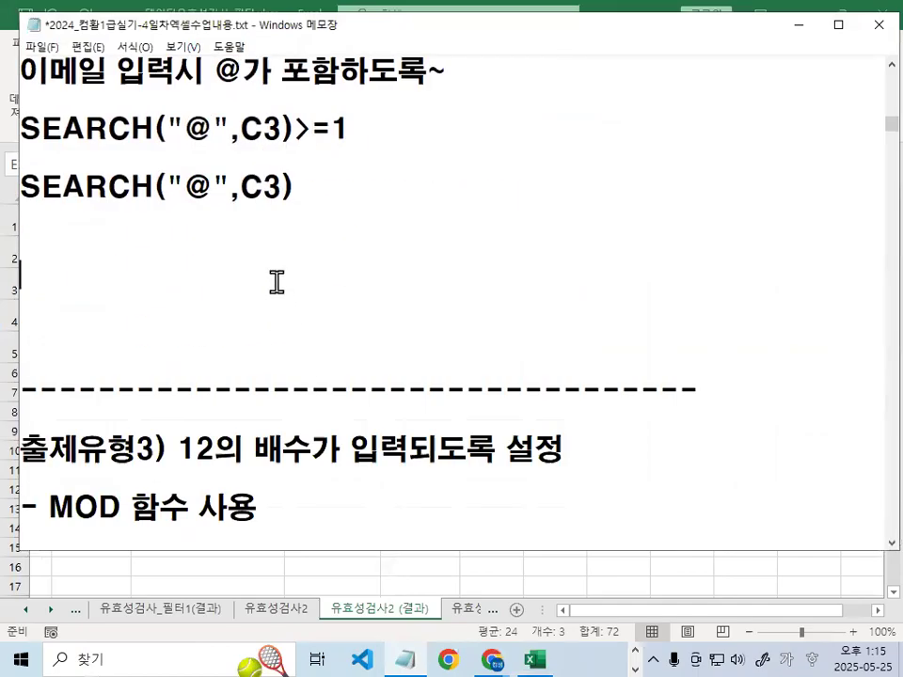
key("Delete")
Underline the MOD syntax and its explanation in the 함수정리 notes with the red pen and circle 인수1 and 인수2
scroll(276, 282, "down", 2)
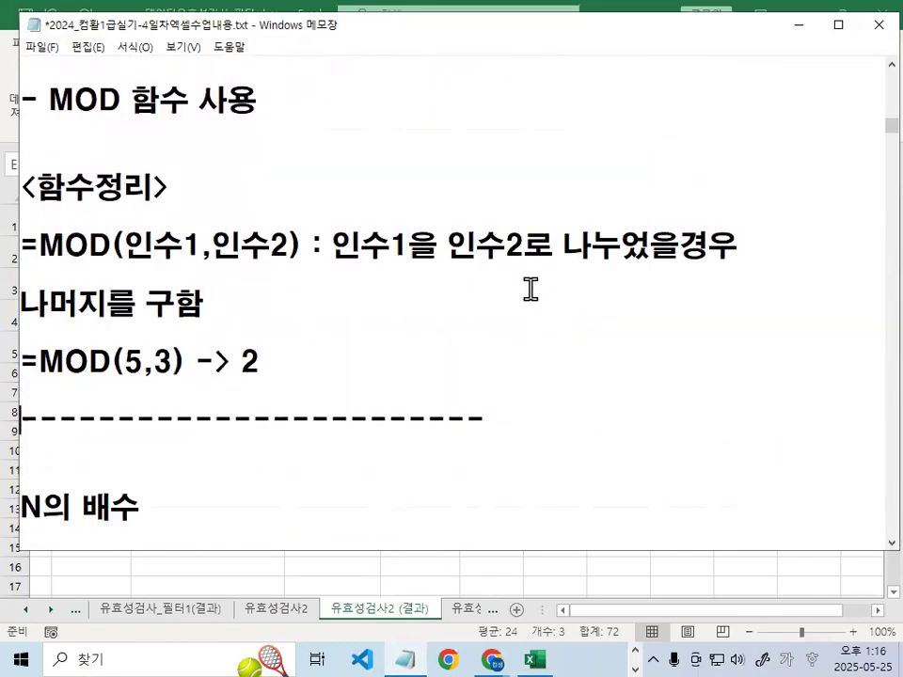
key("ctrl+2")
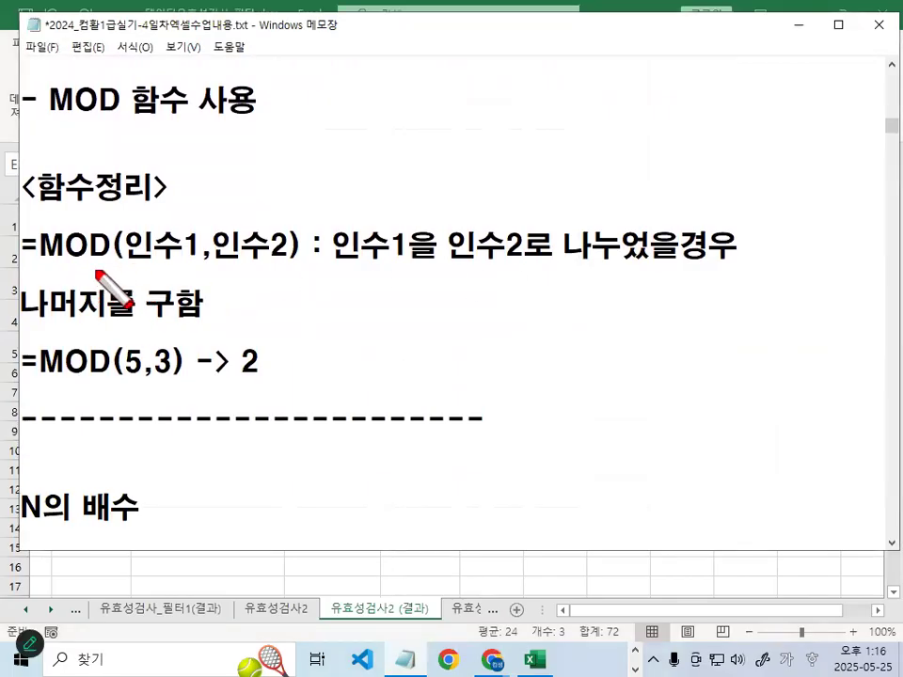
mouse_move(35, 271)
left_mouse_down()
mouse_move(282, 270)
mouse_move(357, 260)
mouse_move(740, 265)
left_mouse_up()
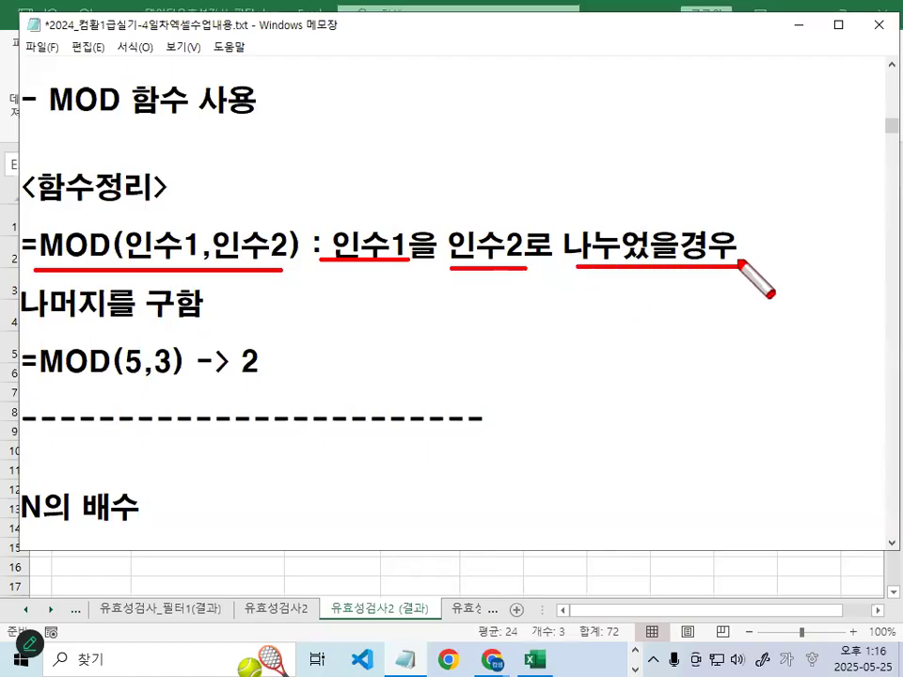
left_click_drag(22, 331, 222, 331)
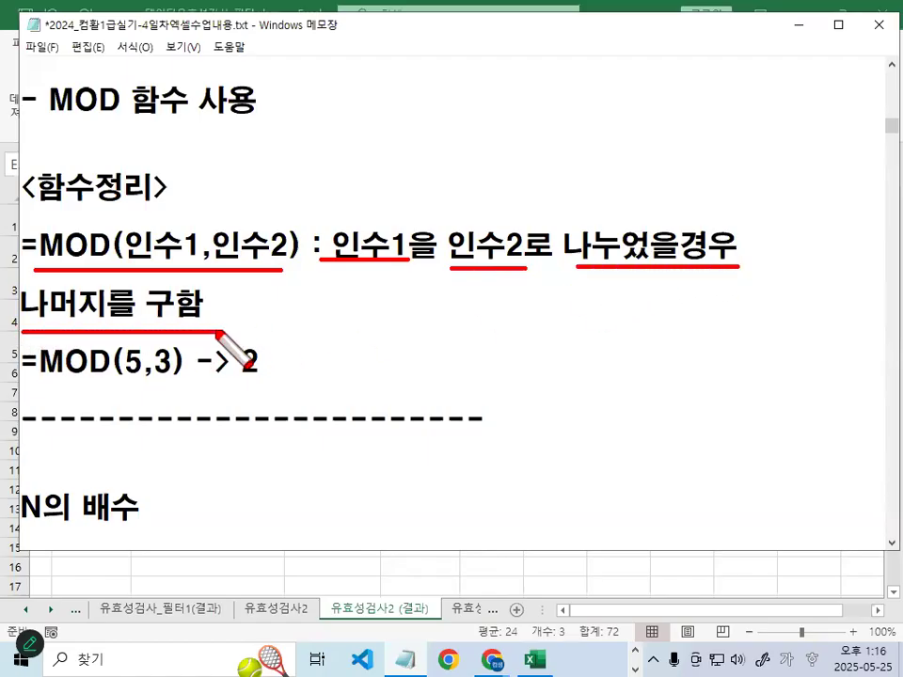
mouse_move(192, 274)
left_mouse_down()
mouse_move(123, 241)
mouse_move(188, 247)
left_mouse_up()
mouse_move(240, 266)
left_mouse_down()
mouse_move(248, 217)
mouse_move(298, 250)
left_mouse_up()
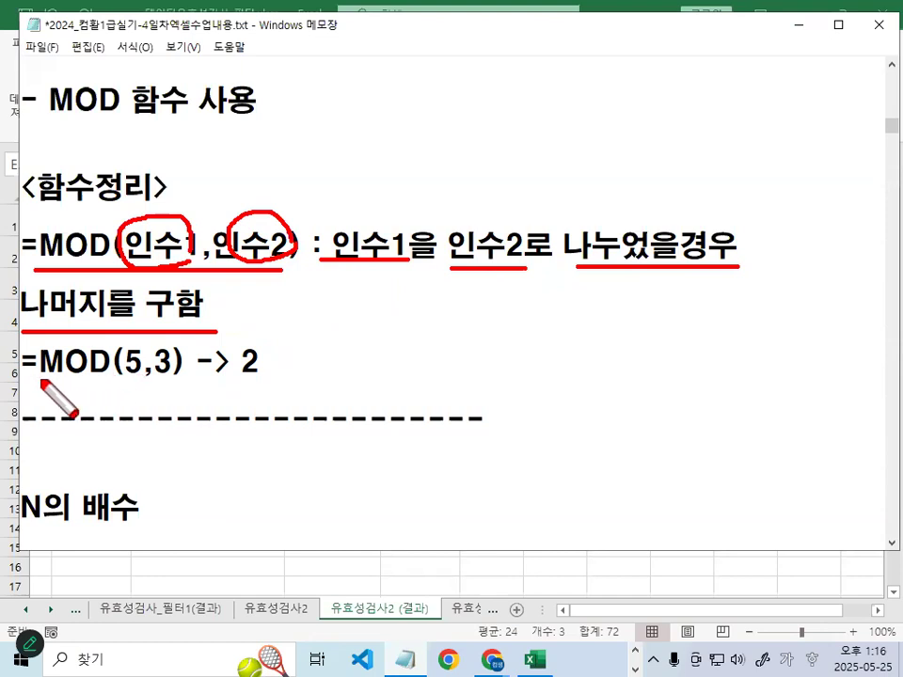
Underline =MOD(5,3), sketch the long division of 5 by 3 with the remainder circled, and clear the drawing
left_click_drag(17, 380, 181, 380)
mouse_move(609, 331)
left_mouse_down()
mouse_move(610, 363)
mouse_move(587, 385)
left_mouse_up()
left_click_drag(649, 331, 590, 330)
mouse_move(543, 307)
left_mouse_down()
mouse_move(666, 306)
mouse_move(545, 406)
left_mouse_up()
mouse_move(470, 331)
left_mouse_down()
mouse_move(491, 348)
mouse_move(485, 368)
mouse_move(458, 378)
left_mouse_up()
left_click_drag(604, 233, 604, 287)
mouse_move(612, 415)
left_mouse_down()
mouse_move(639, 455)
mouse_move(609, 463)
left_mouse_up()
left_click_drag(530, 469, 715, 469)
mouse_move(620, 489)
left_mouse_down()
mouse_move(641, 491)
mouse_move(661, 531)
mouse_move(593, 494)
mouse_move(670, 520)
left_mouse_up()
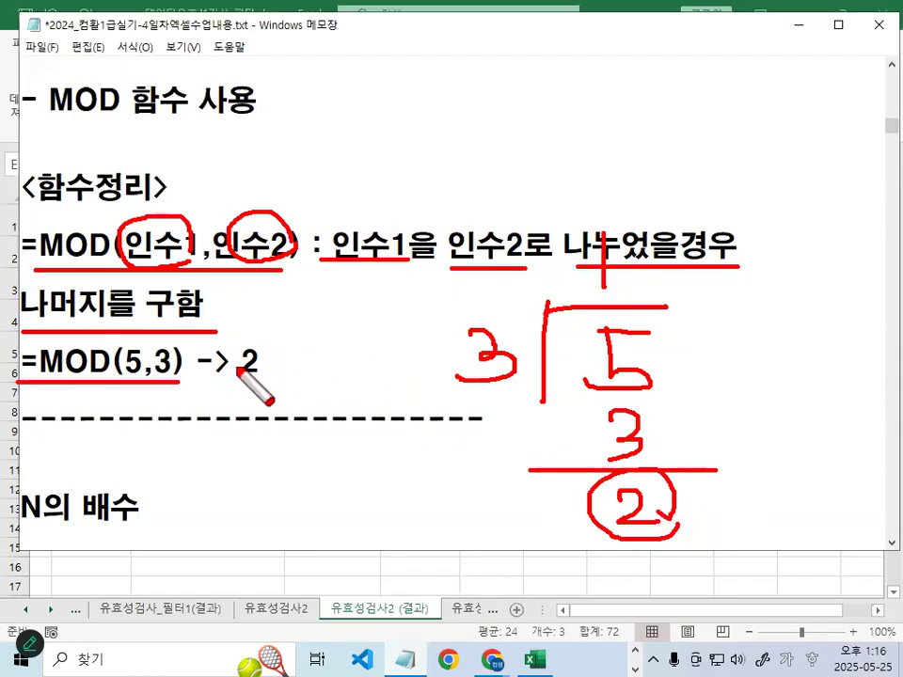
key("Escape")
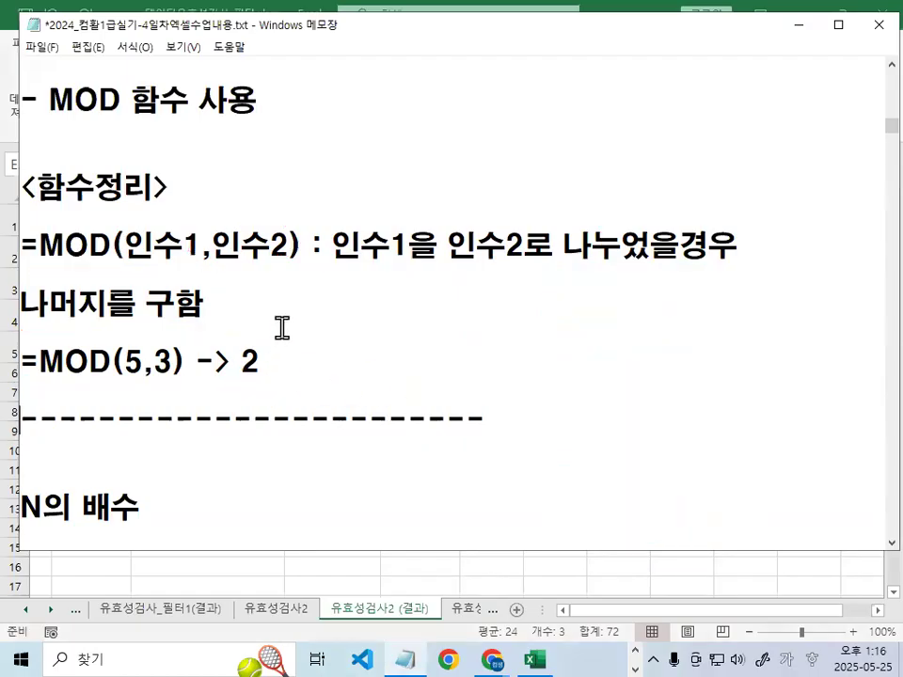
Examine the N의 배수 heading and the word 어떤수 against the MOD arguments 인수1 and 인수2
scroll(281, 326, "down", 2)
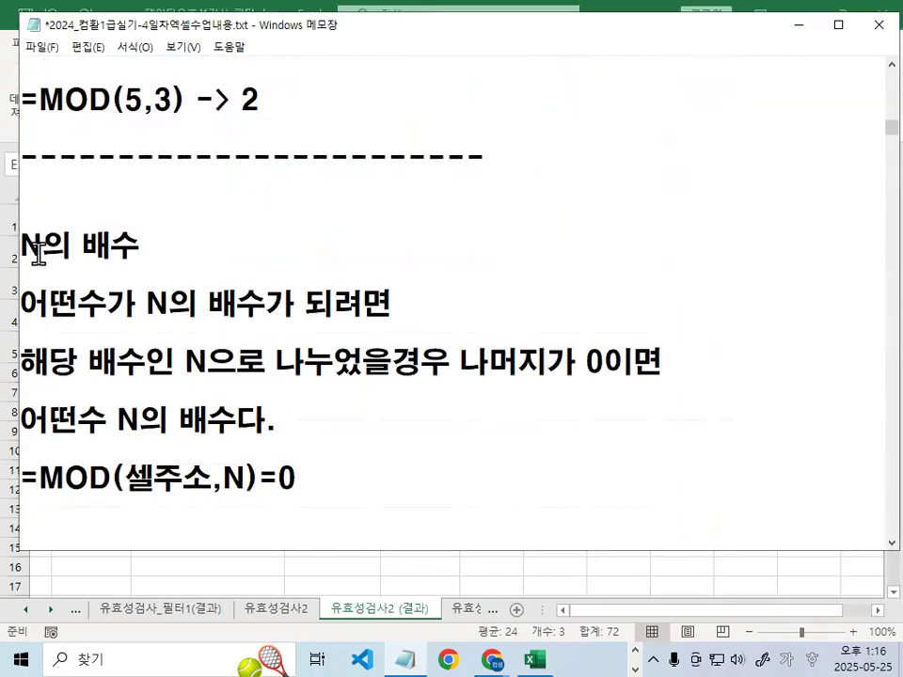
left_click_drag(23, 246, 133, 242)
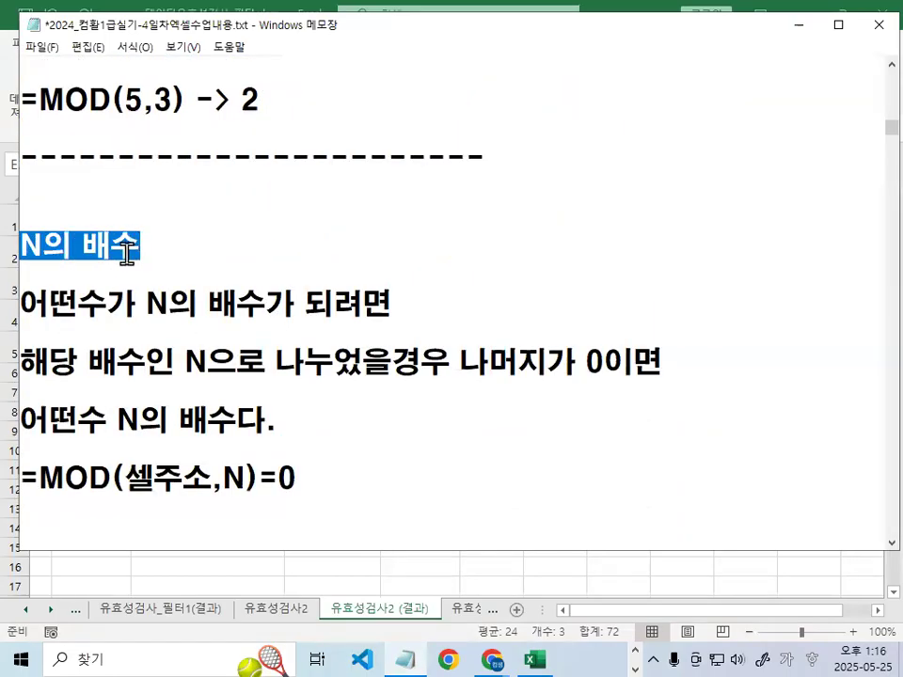
left_click_drag(20, 302, 114, 299)
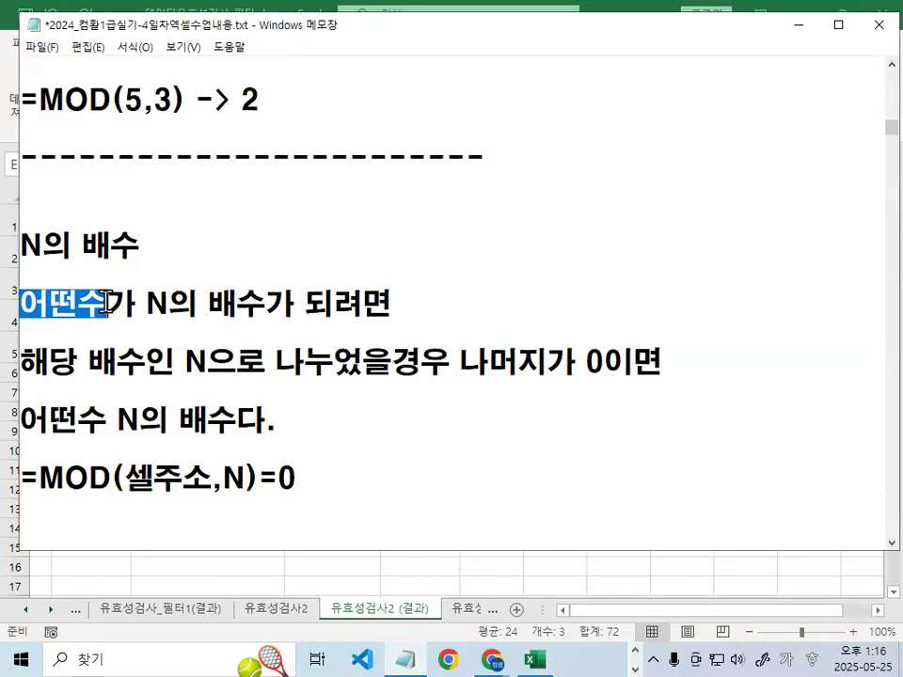
scroll(104, 306, "up", 1)
left_click(125, 160)
left_click_drag(127, 160, 198, 158)
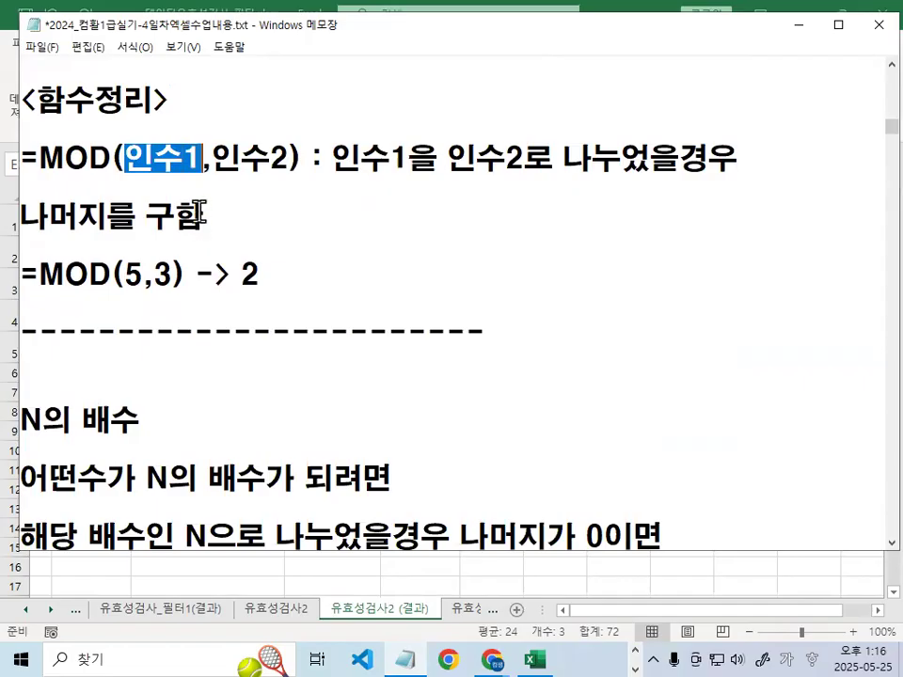
left_click_drag(213, 158, 289, 157)
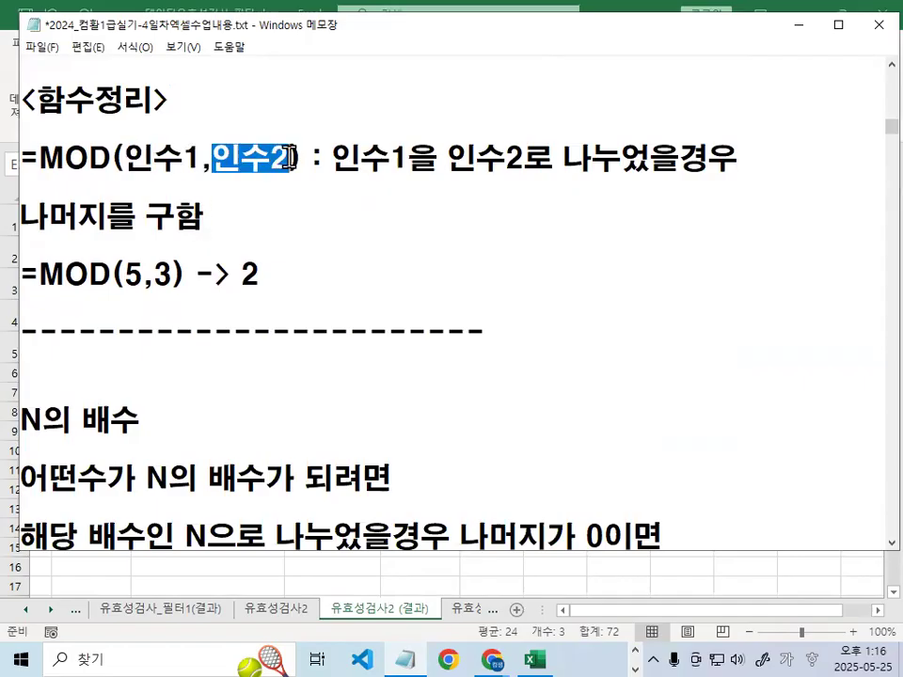
Read through the note explaining when a number is a multiple of N, highlighting its key phrases
scroll(328, 478, "down", 1)
left_click_drag(106, 389, 19, 396)
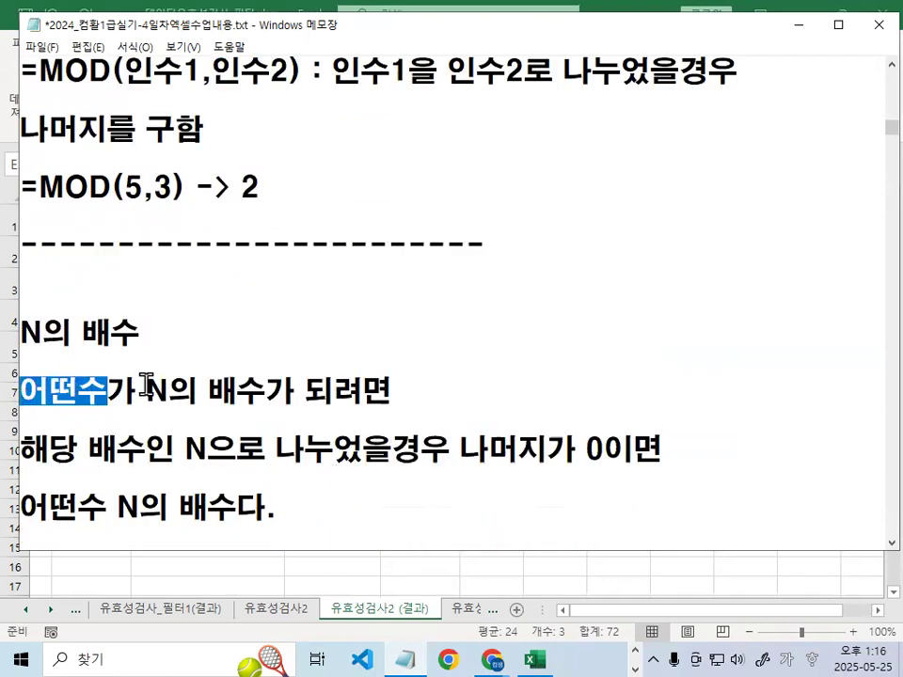
left_click_drag(145, 385, 270, 384)
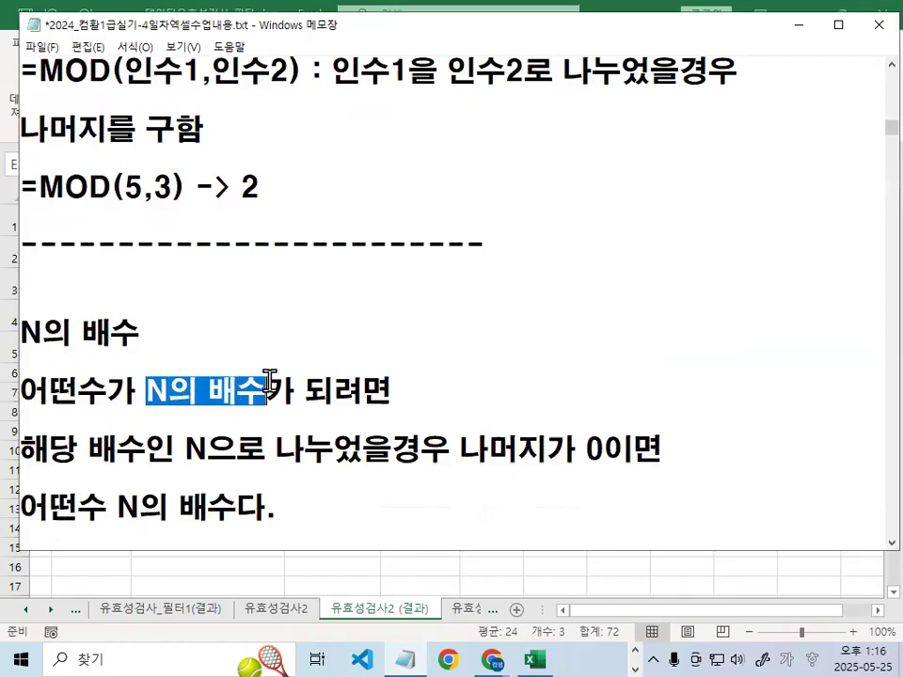
left_click_drag(23, 390, 253, 390)
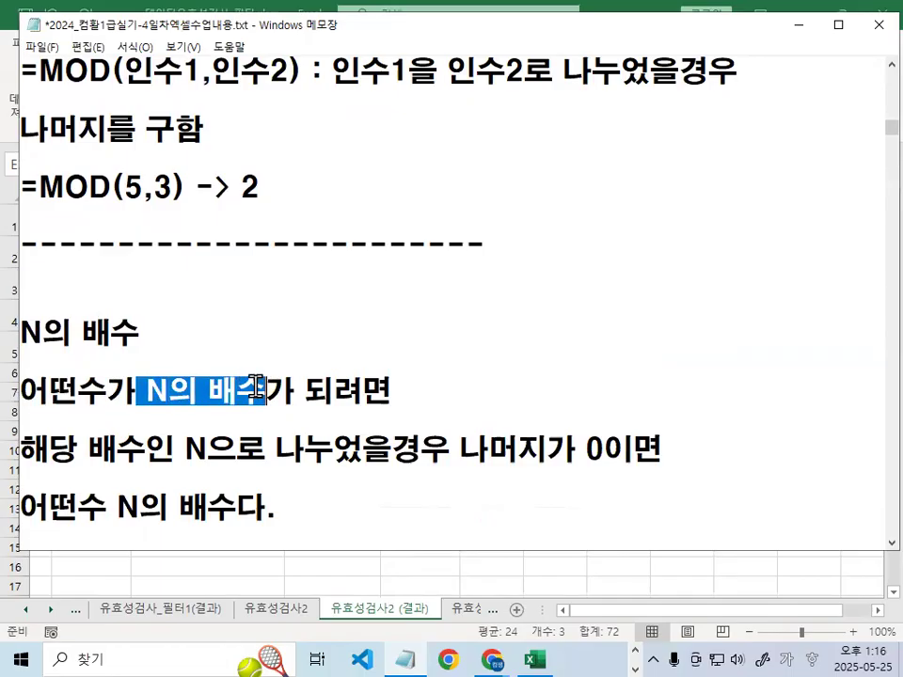
left_click_drag(21, 449, 137, 449)
left_click(188, 449)
left_click_drag(203, 450, 681, 446)
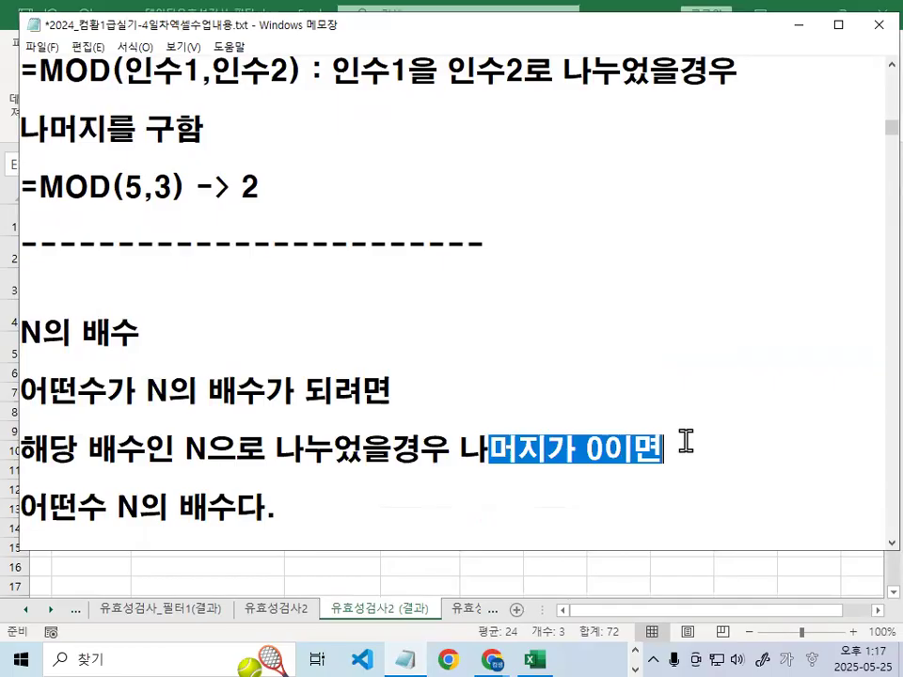
left_click_drag(31, 508, 75, 508)
scroll(96, 504, "down", 1)
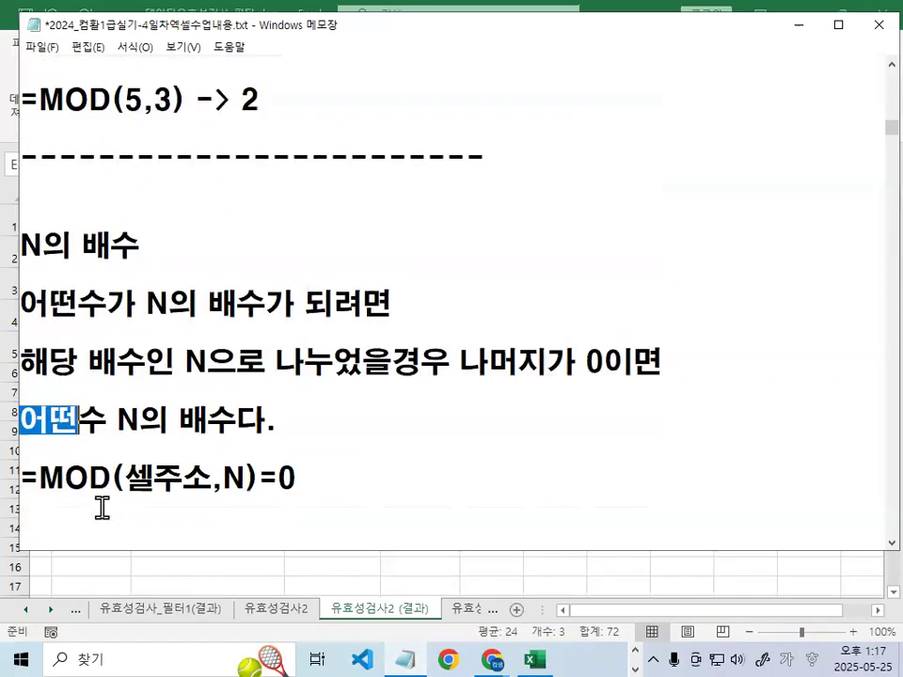
left_click_drag(123, 419, 283, 420)
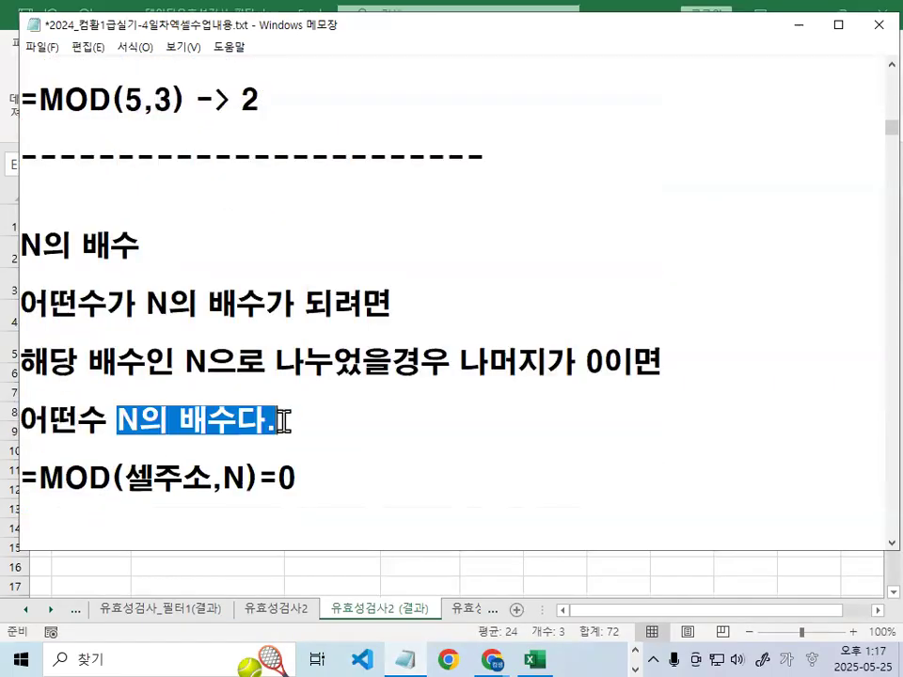
Underline =MOD(셀주소,N)=0 in the N의 배수 notes with the red pen and circle its N
scroll(284, 421, "down", 2)
left_click(141, 355)
key("ctrl+2")
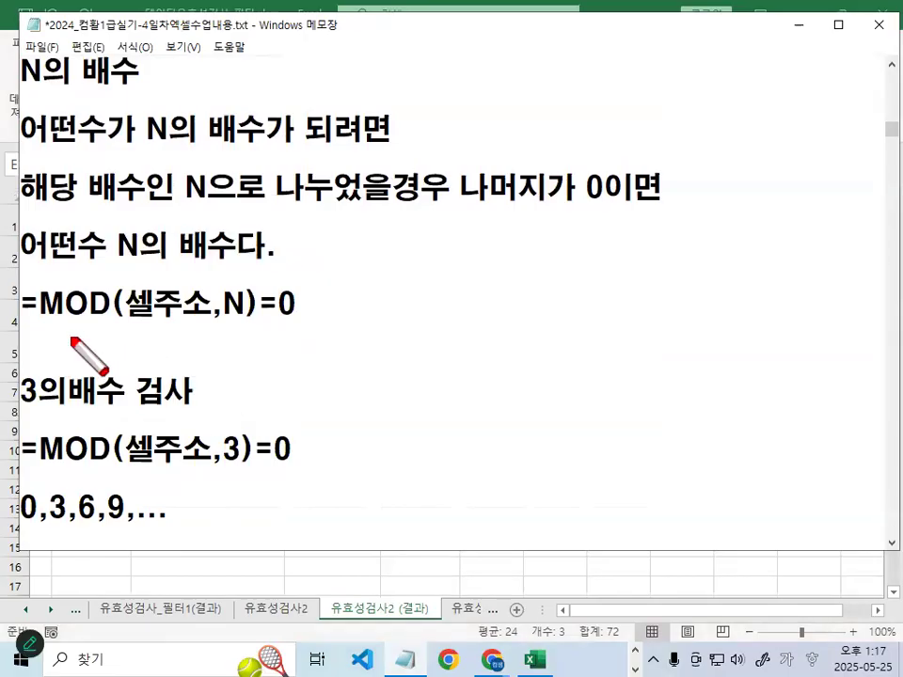
left_click_drag(26, 332, 319, 331)
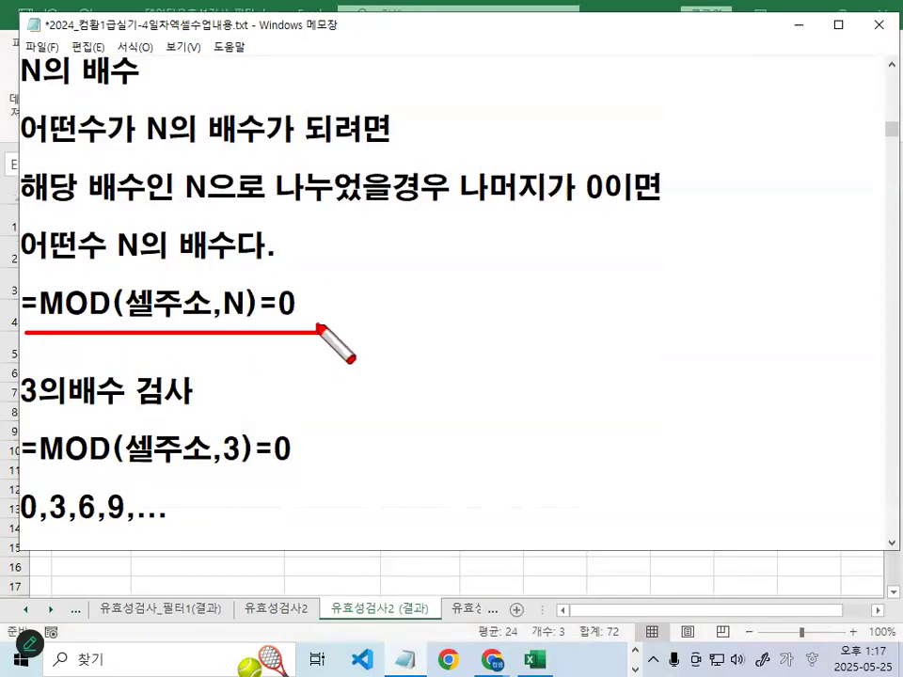
mouse_move(246, 312)
left_mouse_down()
mouse_move(218, 302)
mouse_move(249, 309)
left_mouse_up()
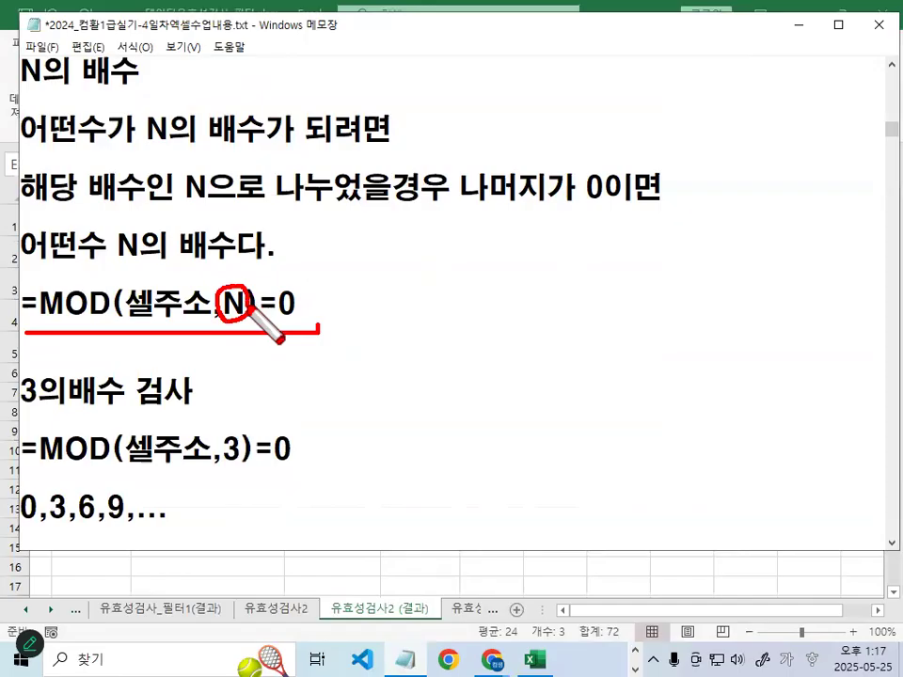
Sketch the example multiples 5 and 10 beside the rule, link the circled N to a handwritten 5, and clear the drawing
mouse_move(425, 218)
left_mouse_down()
mouse_move(416, 287)
mouse_move(414, 278)
left_mouse_up()
left_click_drag(432, 246, 453, 257)
left_click_drag(233, 298, 290, 266)
mouse_move(309, 228)
left_mouse_down()
mouse_move(294, 266)
mouse_move(336, 239)
left_mouse_up()
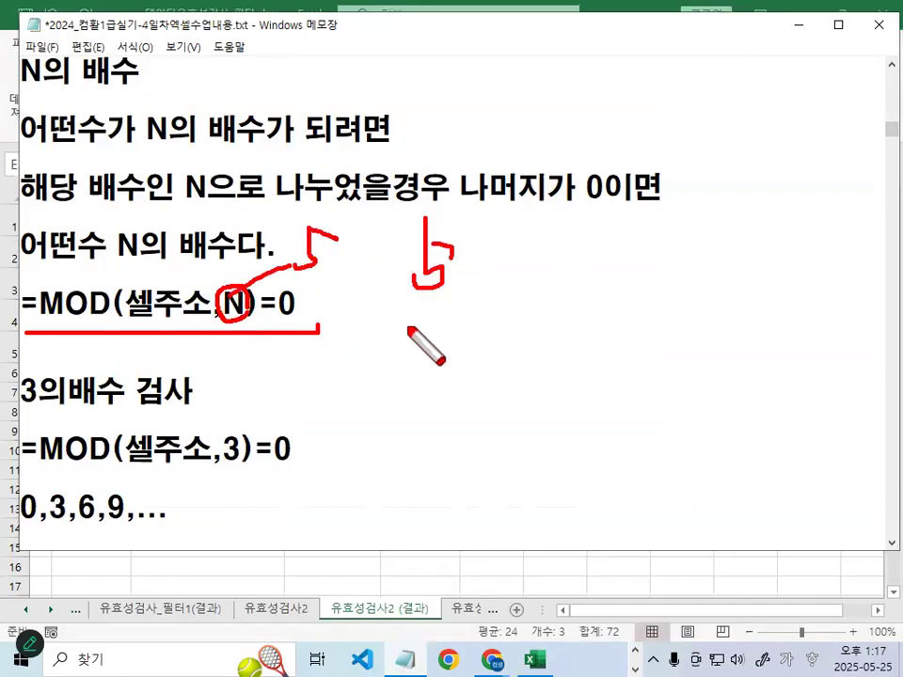
mouse_move(405, 317)
left_mouse_down()
mouse_move(405, 348)
mouse_move(414, 324)
left_mouse_up()
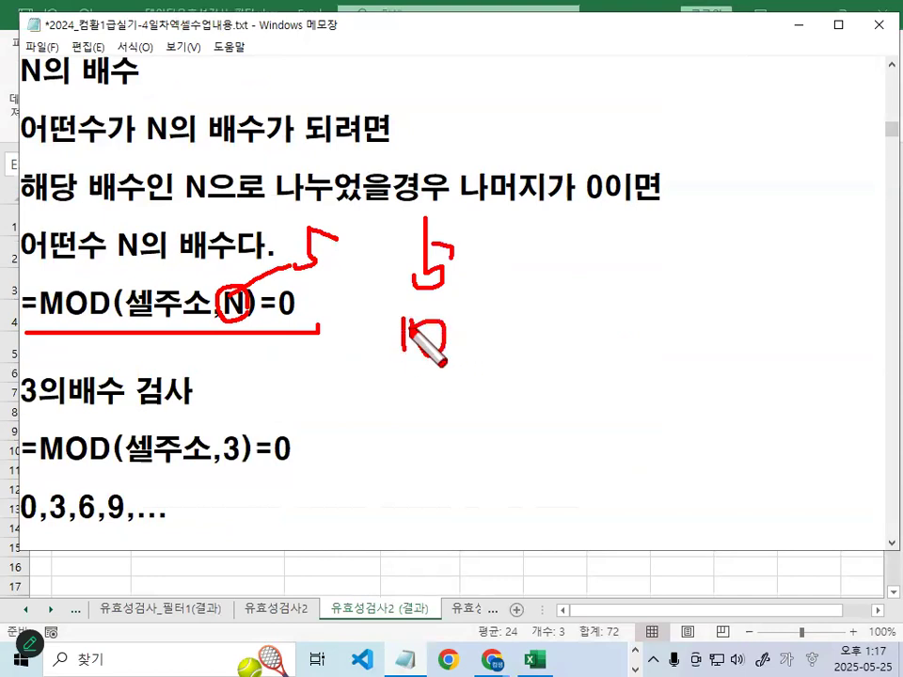
left_click_drag(244, 324, 270, 323)
key("Escape")
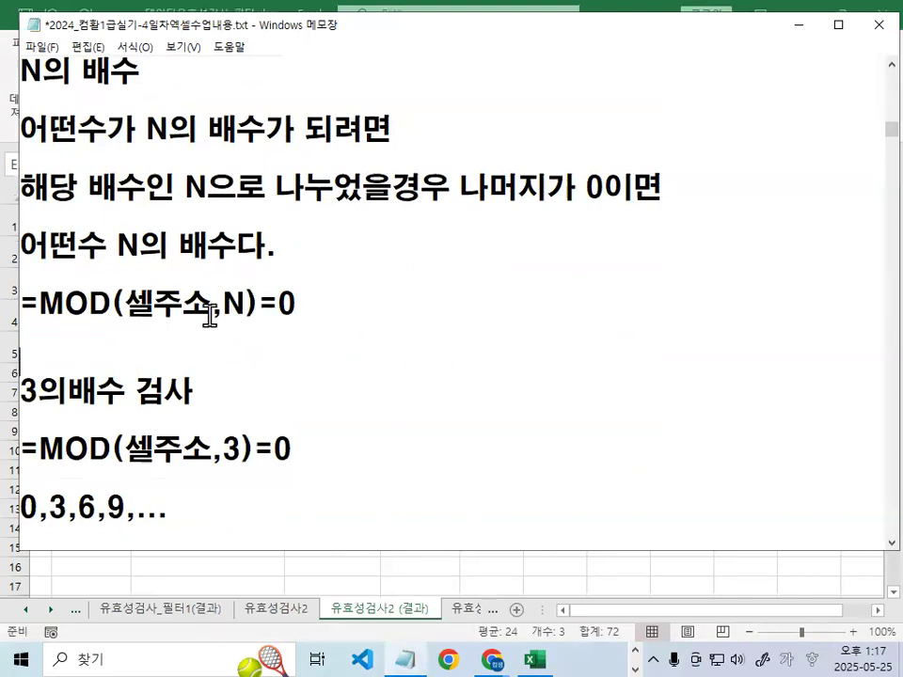
Highlight 셀주소 in the MOD rule and insert two blank lines between the dashed divider and 12의 배수를 검사하는 수식임
left_click_drag(133, 303, 202, 304)
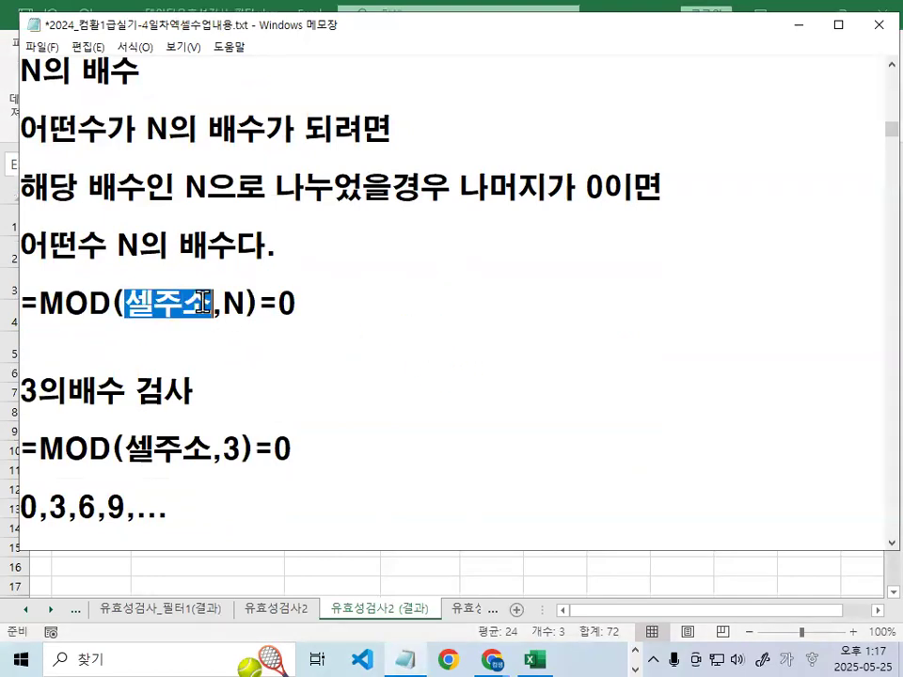
scroll(168, 450, "down", 1)
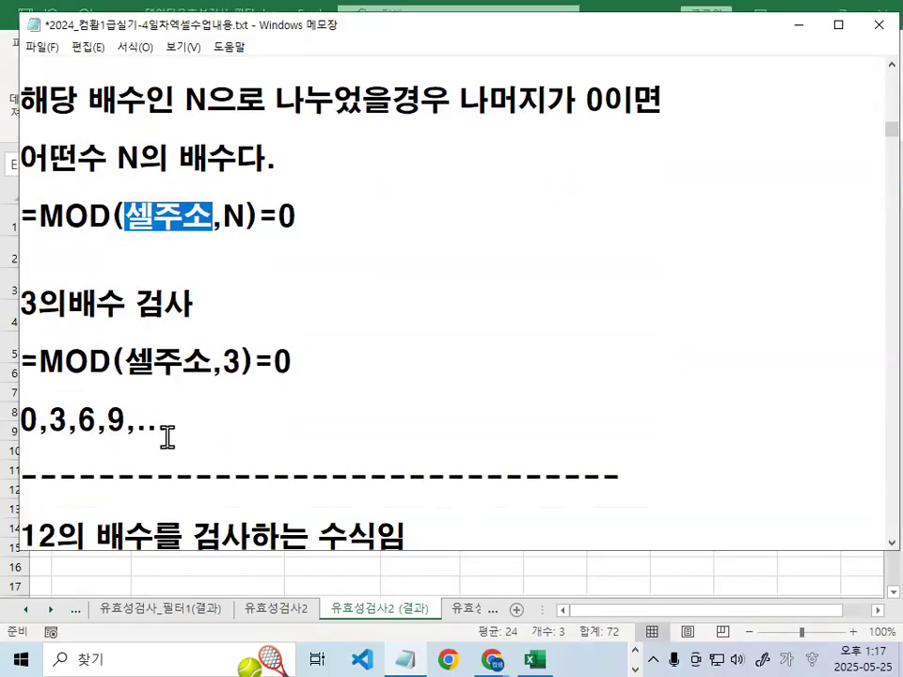
left_click(124, 509)
key("Return")
key("Return")
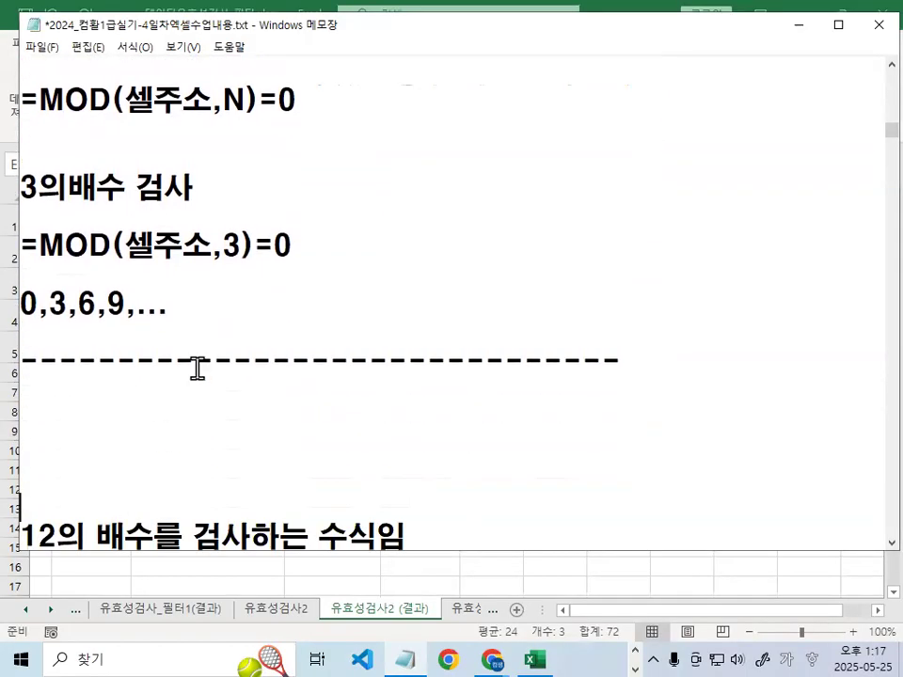
Underline 셀주소 and 3 in =MOD(셀주소,3)=0 with the red pen, circle the 0, and underline the multiples 0,3,6,9,..
key("ctrl+2")
left_click_drag(120, 263, 240, 264)
mouse_move(282, 231)
left_mouse_down()
mouse_move(270, 229)
mouse_move(287, 224)
left_mouse_up()
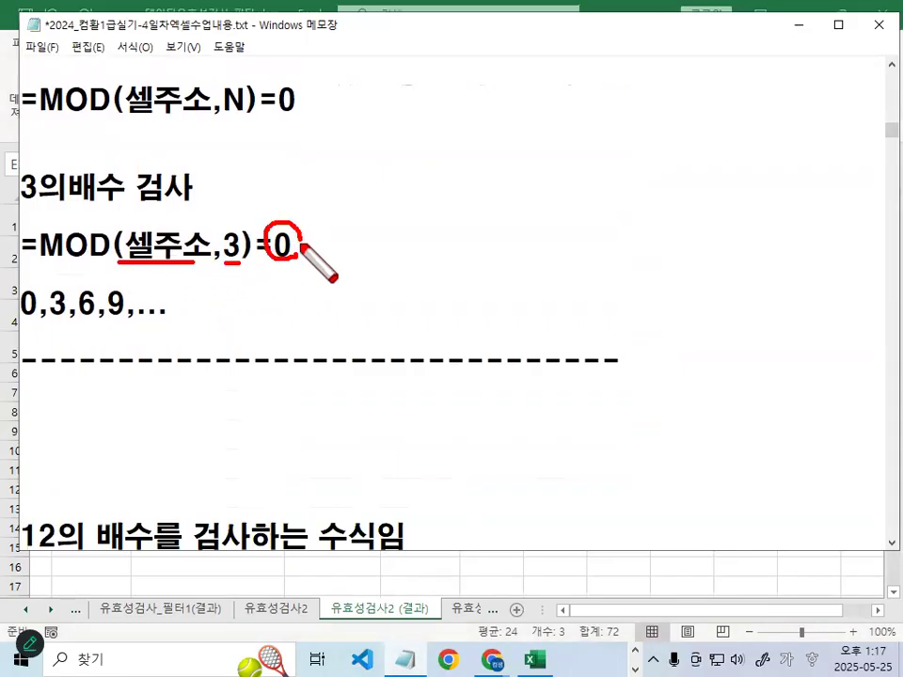
left_click_drag(21, 318, 166, 319)
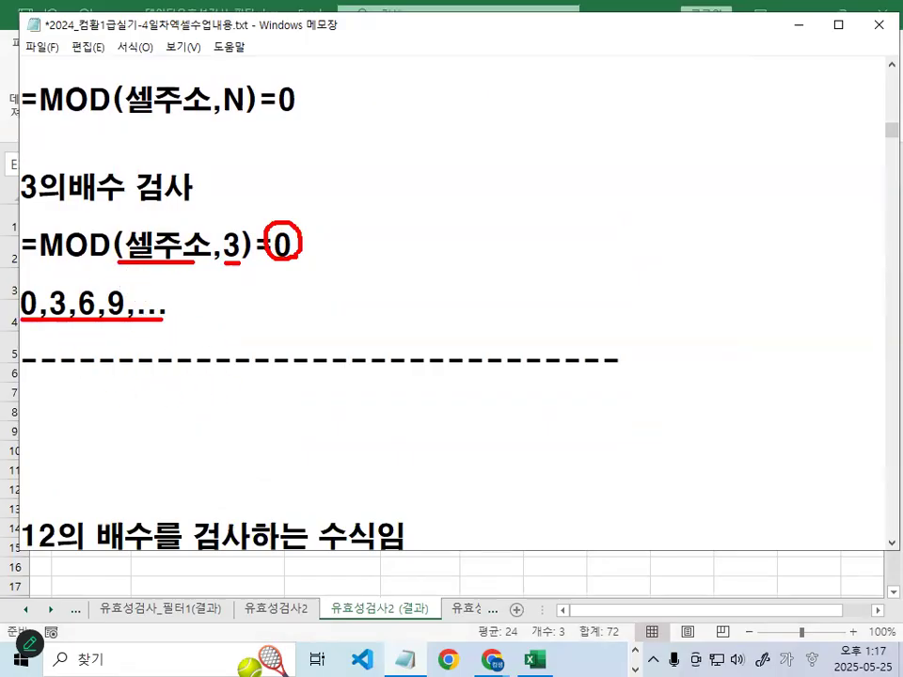
Draw an arrow from the 3 in the multiples list to 셀주소, trace under the list, and remove the arrow
mouse_move(60, 288)
left_mouse_down()
mouse_move(100, 217)
mouse_move(158, 229)
mouse_move(174, 211)
left_mouse_up()
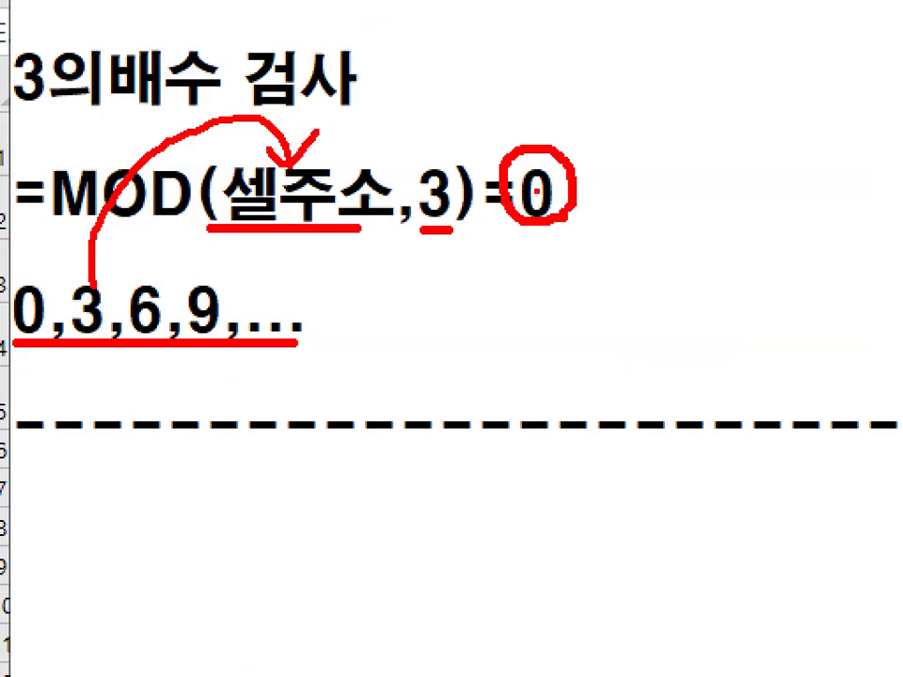
left_click_drag(38, 348, 227, 334)
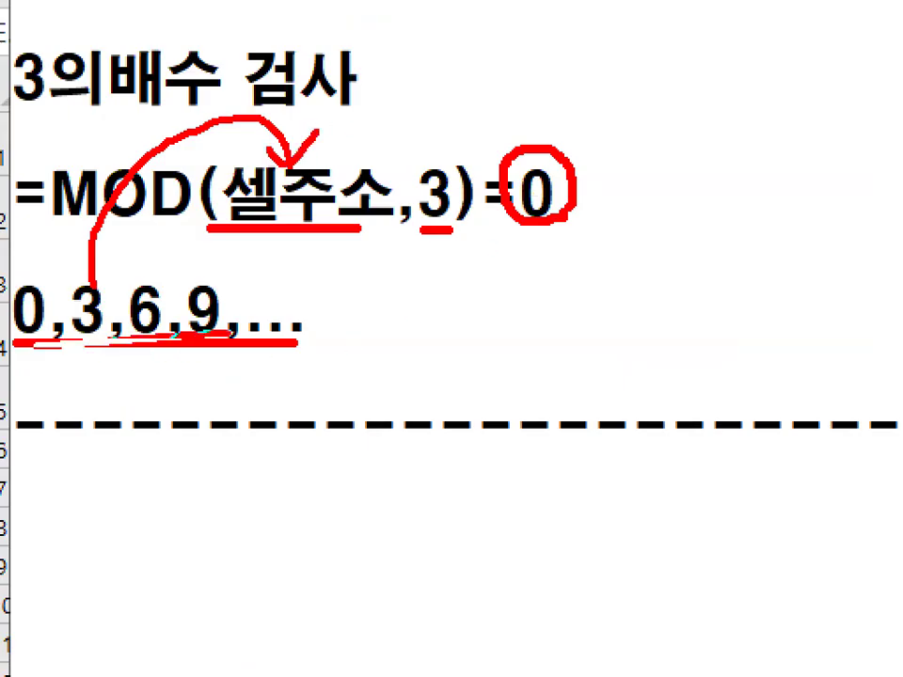
key("Escape")
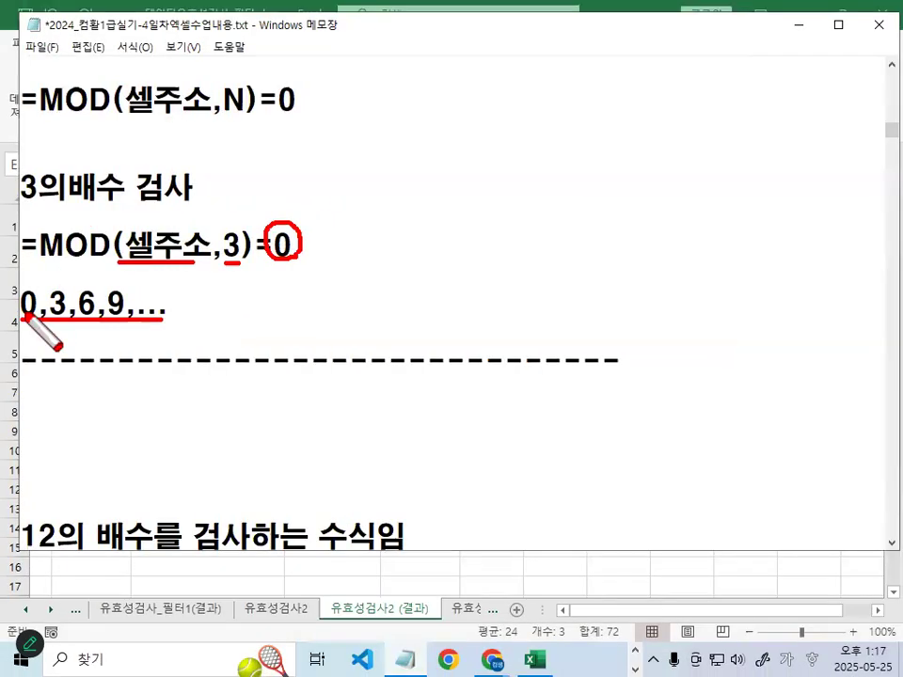
Circle the 0 in the multiples-of-3 list and sketch 0 divided by 3 beside the formula, and clear the pen marks
left_click_drag(4, 338, 60, 330)
mouse_move(517, 196)
left_mouse_down()
mouse_move(528, 220)
mouse_move(508, 183)
mouse_move(563, 171)
left_mouse_up()
left_click_drag(468, 174, 473, 251)
left_click_drag(433, 184, 437, 252)
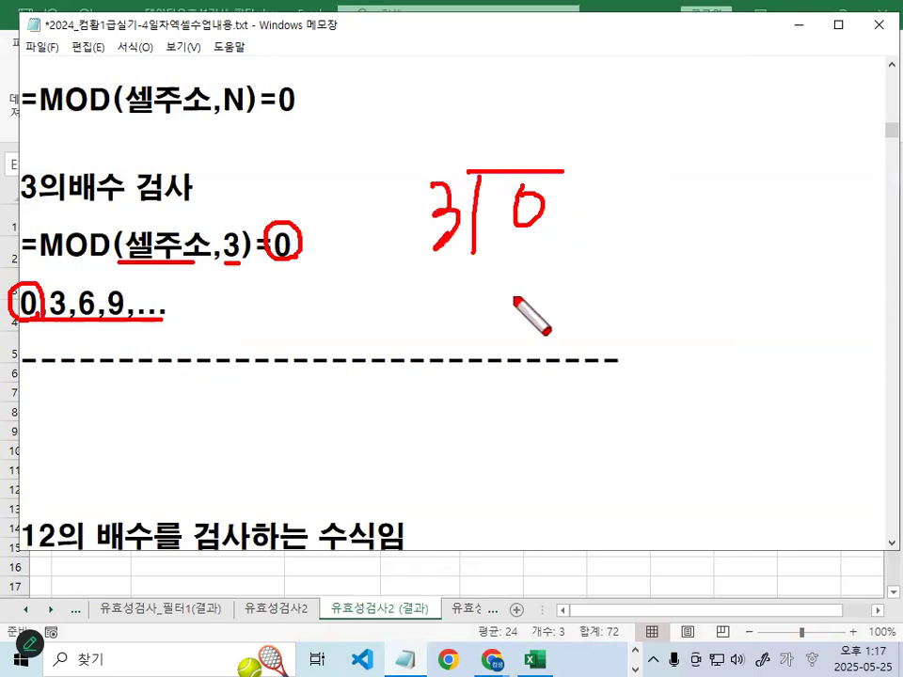
left_click_drag(466, 204, 459, 250)
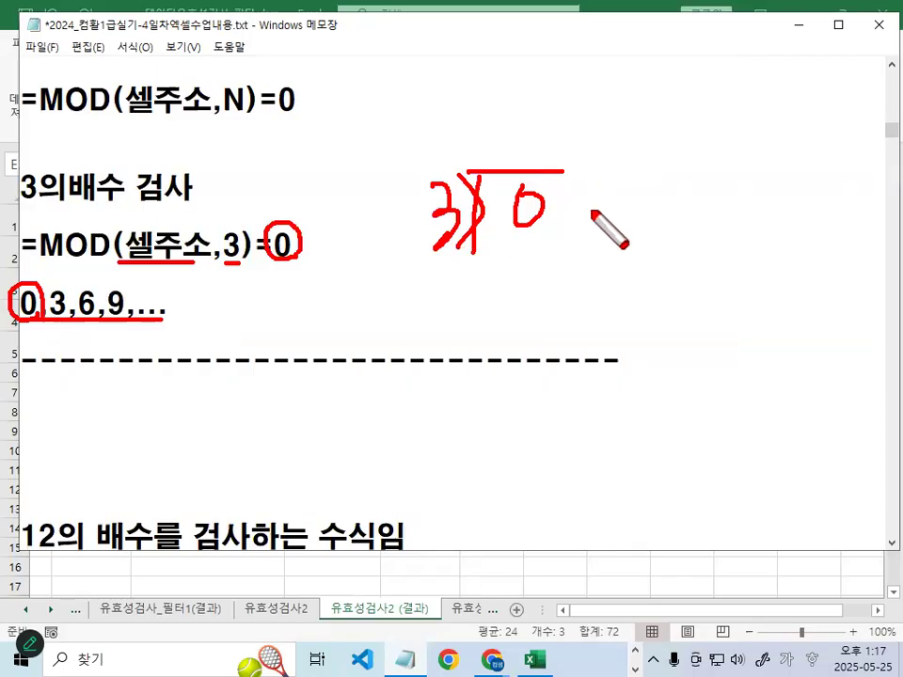
left_click_drag(557, 175, 564, 216)
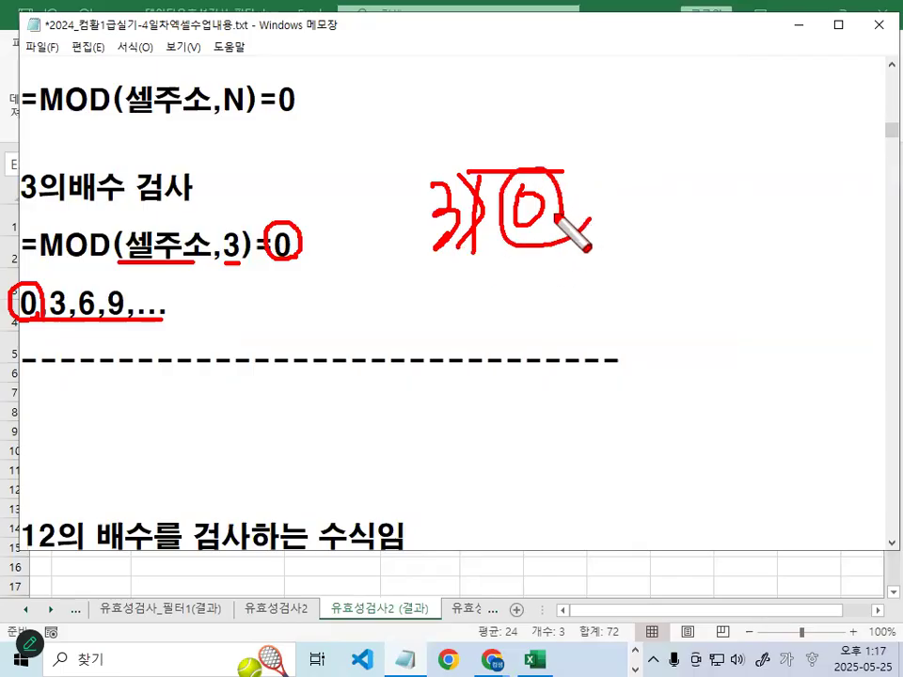
key("Escape")
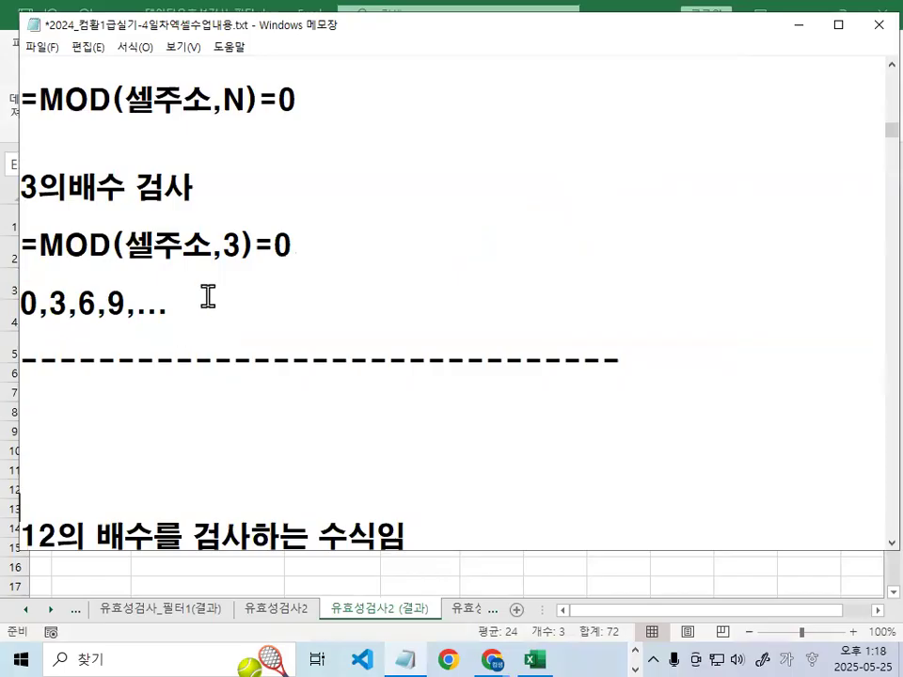
Underline =MOD(셀주소,N)=0 with the pen, circle its 셀주소 and N arguments, and clear the marks
scroll(226, 283, "up", 1)
key("ctrl+2")
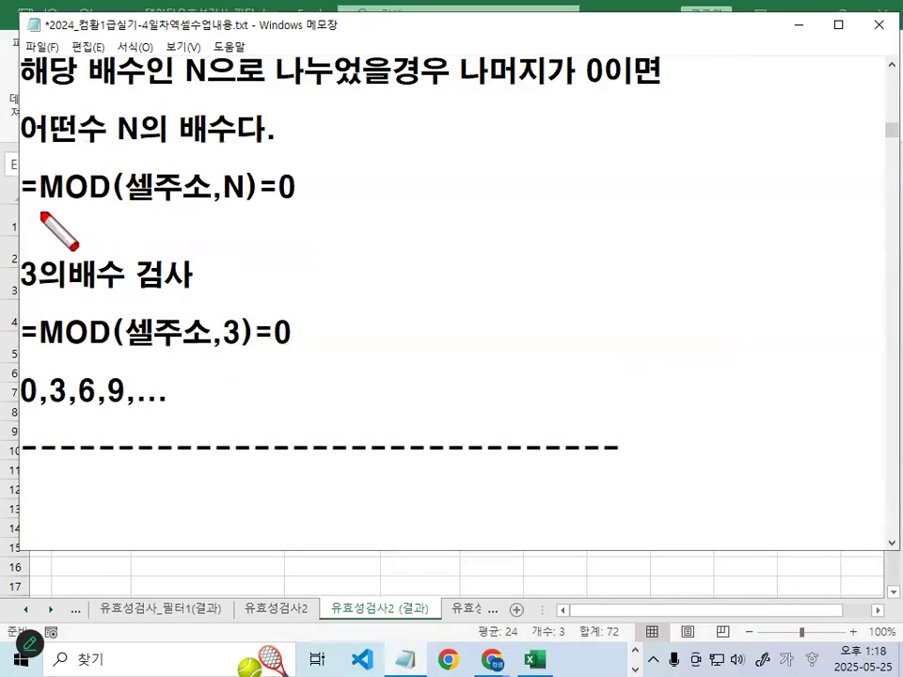
left_click_drag(28, 211, 305, 200)
left_click_drag(181, 139, 215, 117)
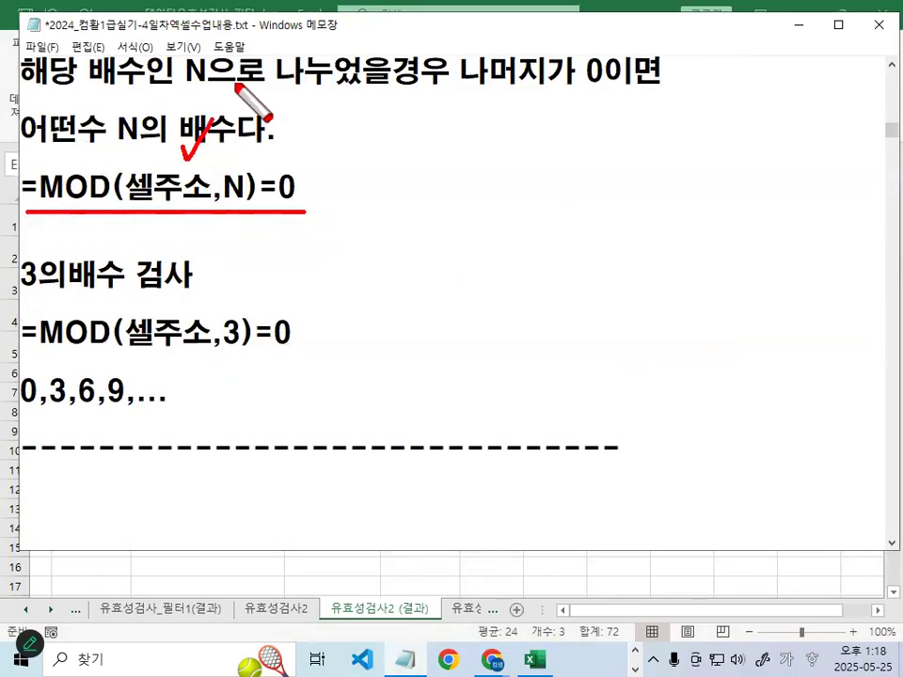
mouse_move(145, 182)
left_mouse_down()
mouse_move(151, 195)
mouse_move(130, 187)
mouse_move(189, 195)
left_mouse_up()
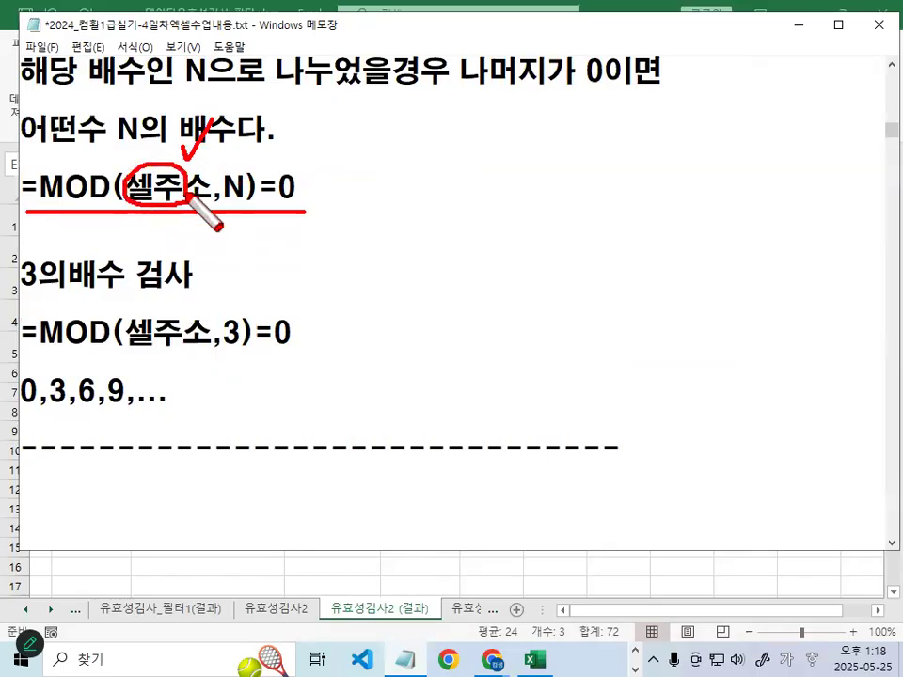
left_click_drag(246, 171, 226, 199)
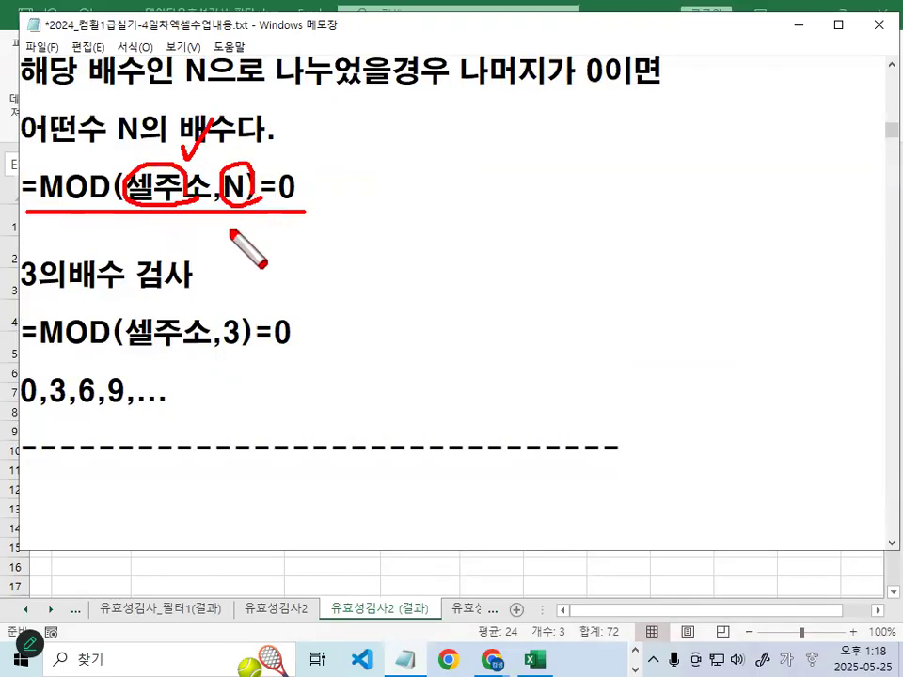
key("Escape")
Insert several blank lines above the 문제4 - 기타작업 heading in the notes
scroll(230, 283, "down", 1)
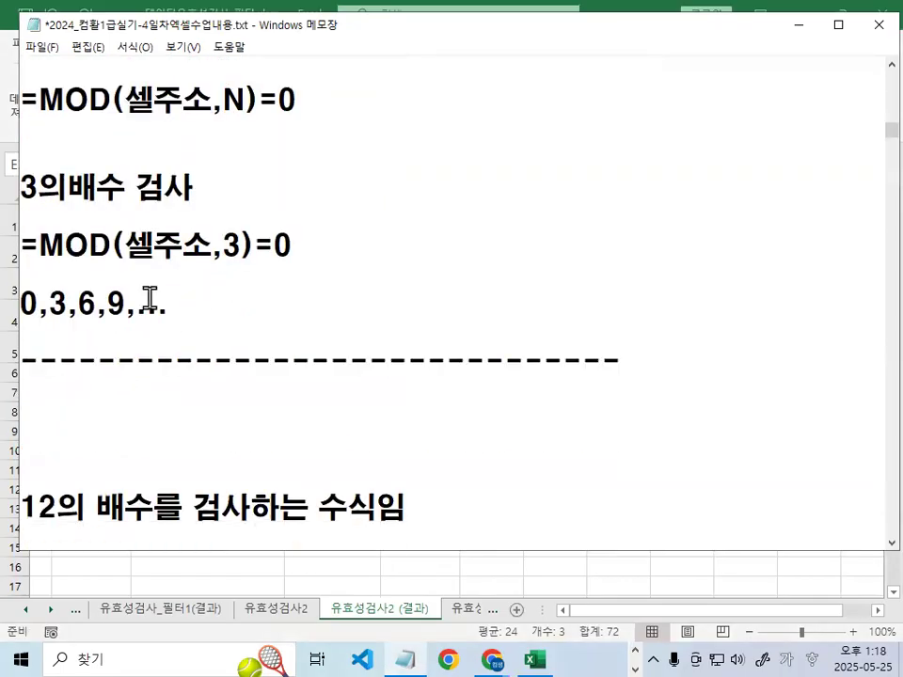
scroll(203, 333, "down", 1)
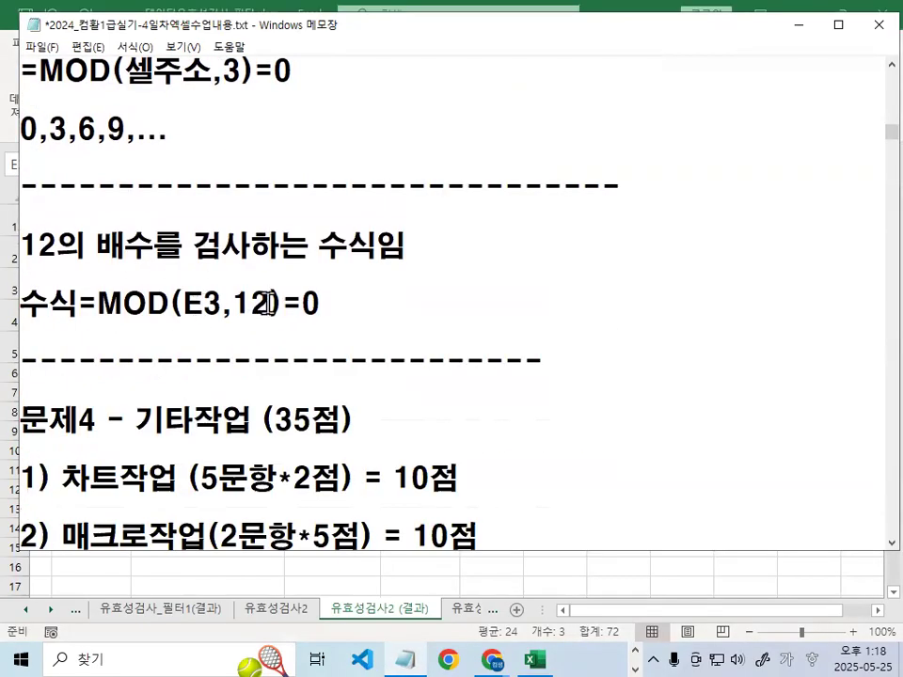
double_click(268, 303)
left_click(156, 395)
key("Return")
key("Return")
key("Return")
key("Return")
key("Return")
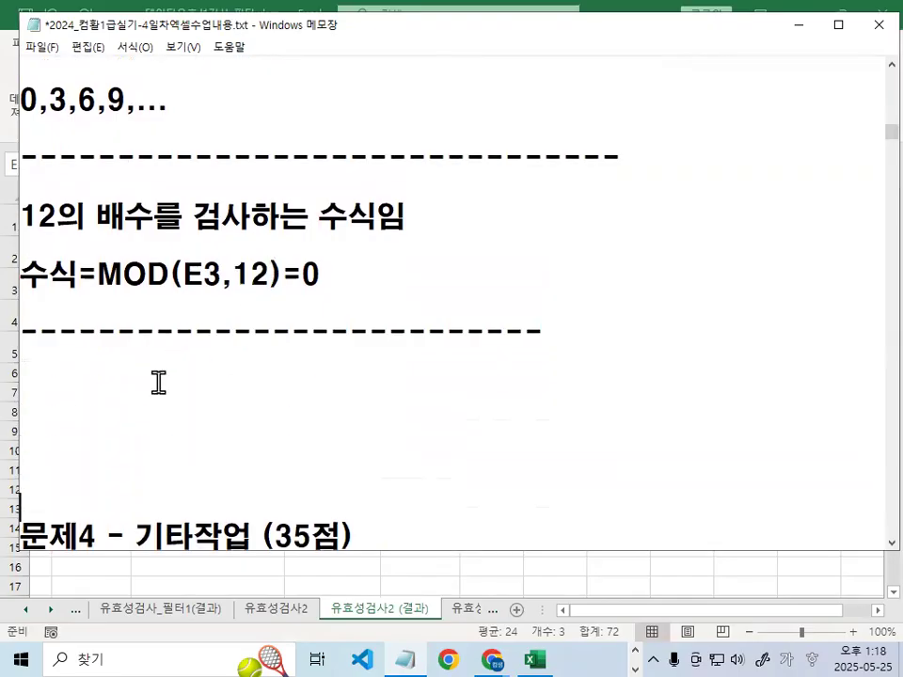
Highlight MOD(E3,12) in the notes' multiple-of-12 formula and switch to the Excel workbook
scroll(259, 361, "up", 1)
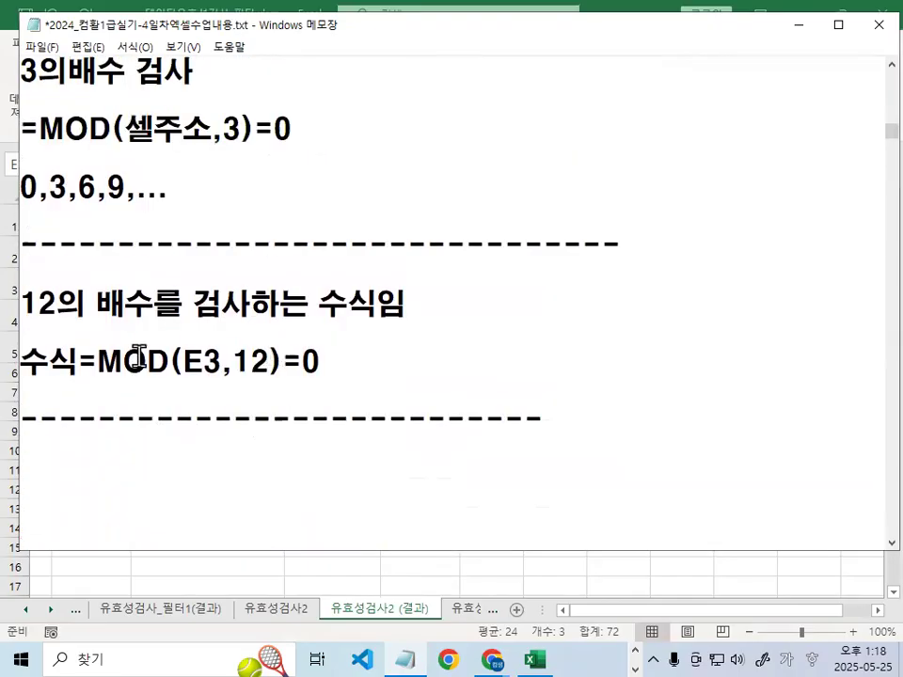
left_click_drag(98, 363, 285, 363)
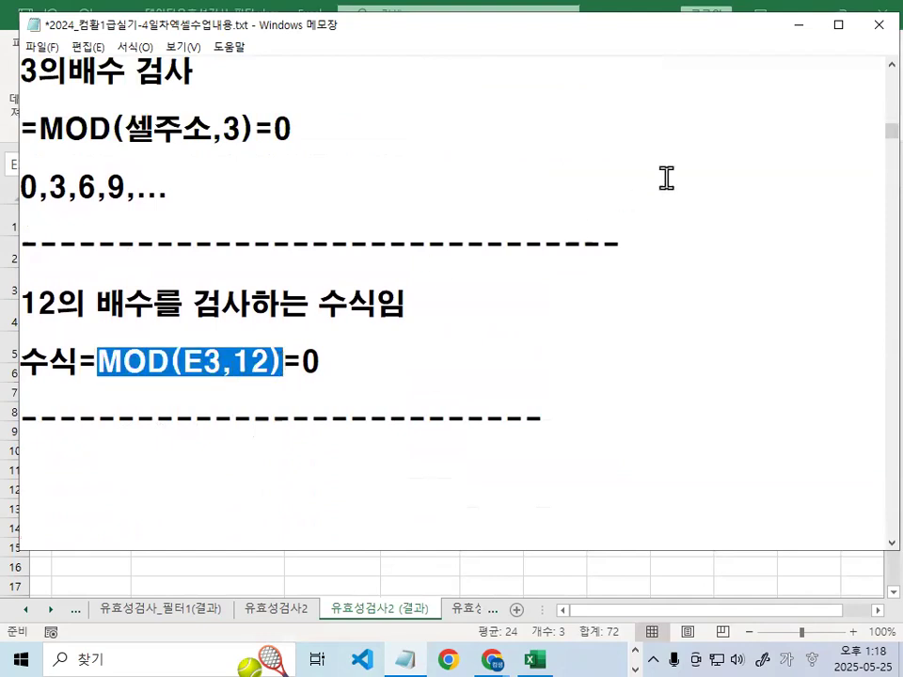
left_click(797, 25)
Open the Data Validation settings for the 할부개월수 cells E3:E5
mouse_move(448, 285)
left_mouse_down()
mouse_move(454, 347)
mouse_move(308, 368)
mouse_move(476, 296)
mouse_move(467, 366)
left_mouse_up()
key("ctrl+1")
left_click(459, 340)
key("Escape")
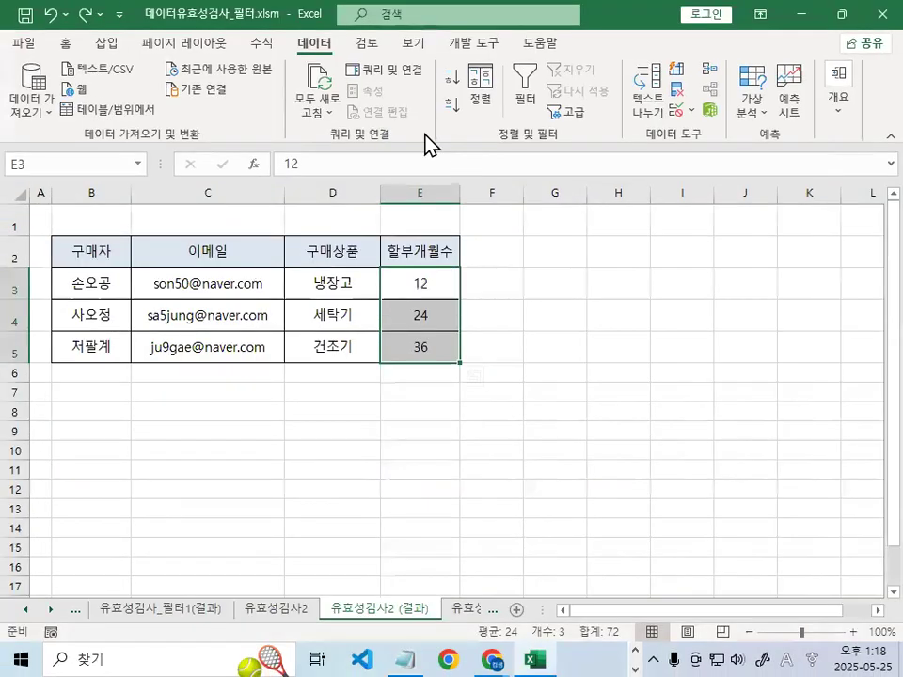
double_click(619, 26)
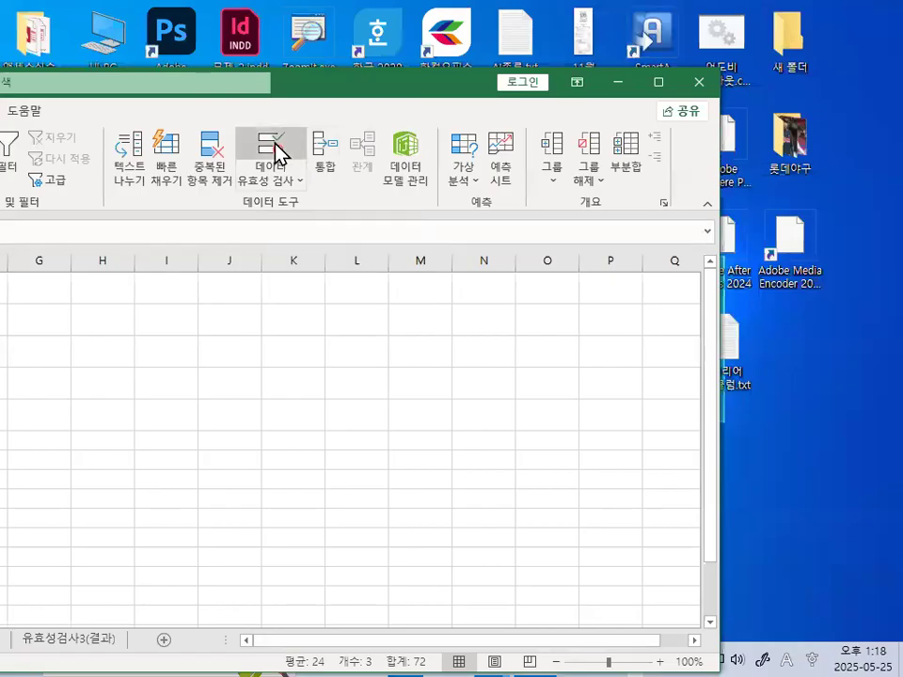
left_click(276, 152)
left_click_drag(227, 180, 662, 150)
left_click(477, 182)
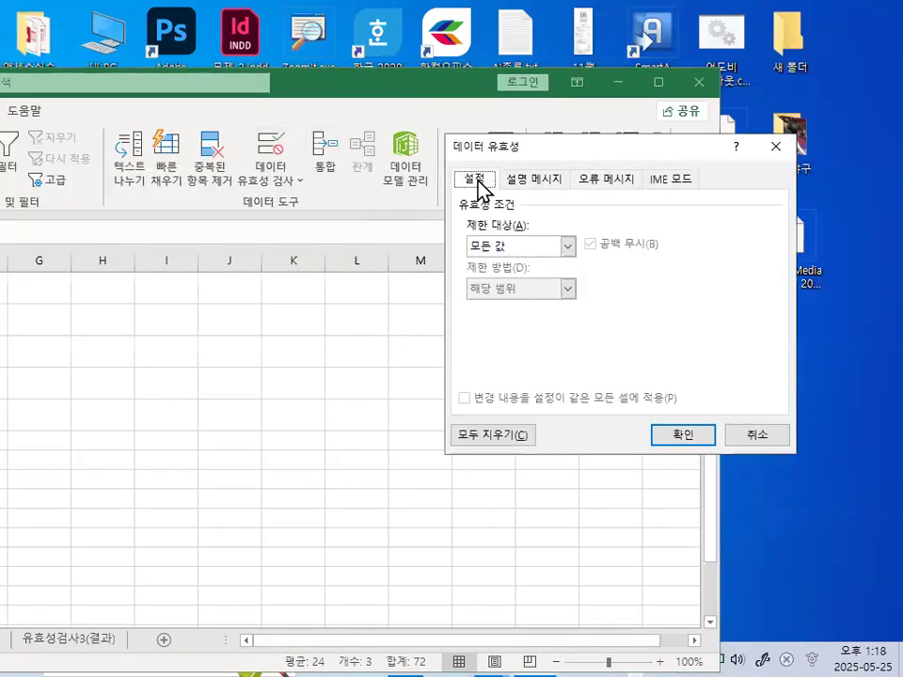
Set the validation's 제한 대상 to 사용자 지정 and mark that choice with the pen
left_click(510, 249)
left_click(520, 358)
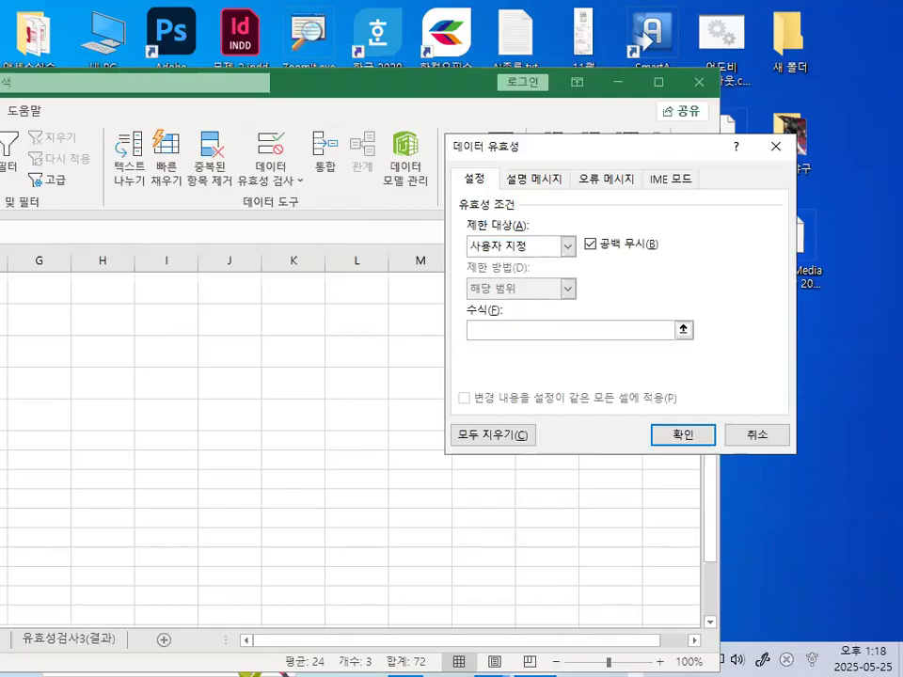
key("ctrl+1")
left_click(540, 238)
mouse_move(555, 238)
left_mouse_down()
mouse_move(446, 247)
mouse_move(543, 209)
left_mouse_up()
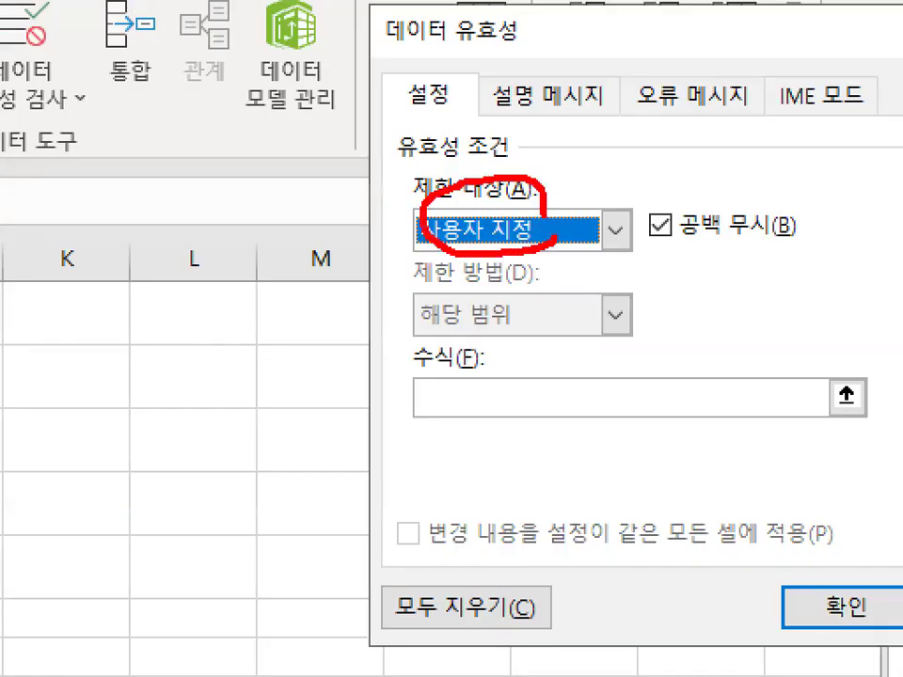
key("Escape")
Enter =MOD(E3,12)=0 as the validation formula, picking E3 from the sheet, and underline it with the pen
left_click(511, 325)
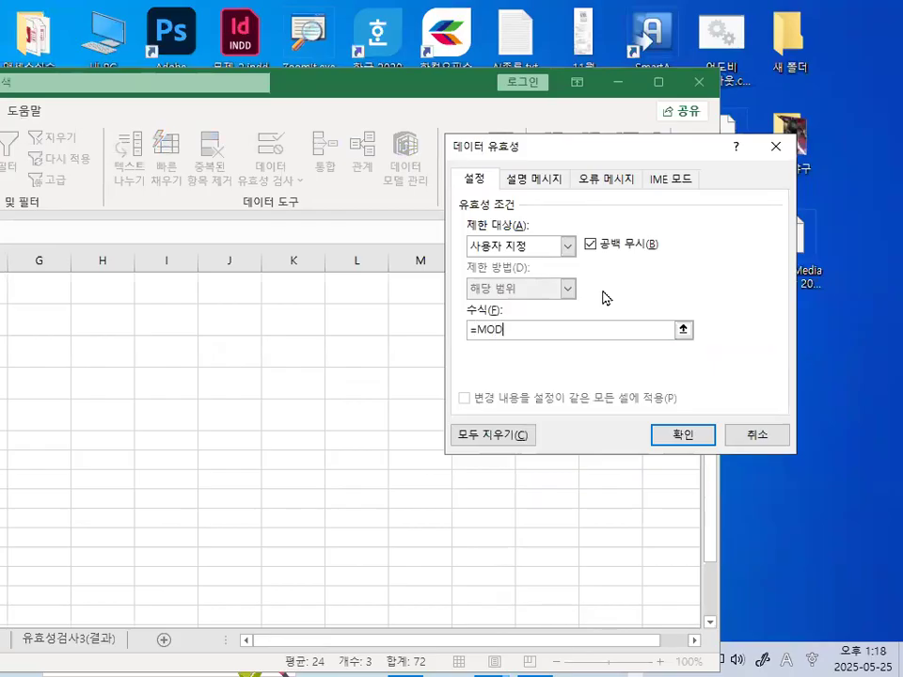
left_click(684, 330)
left_click(659, 82)
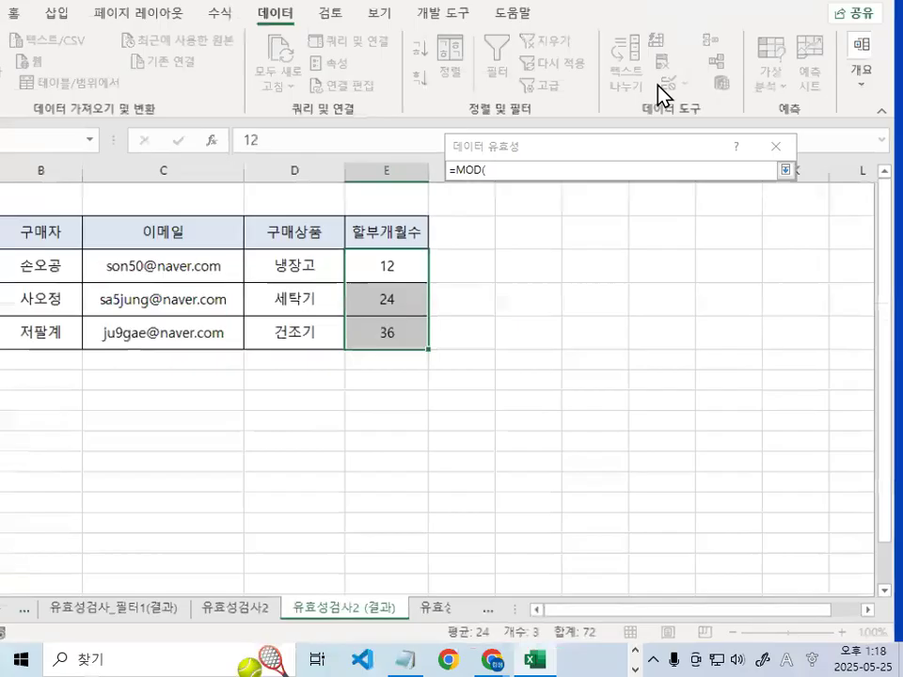
left_click(440, 294)
key("ctrl+1")
left_click_drag(427, 271, 448, 287)
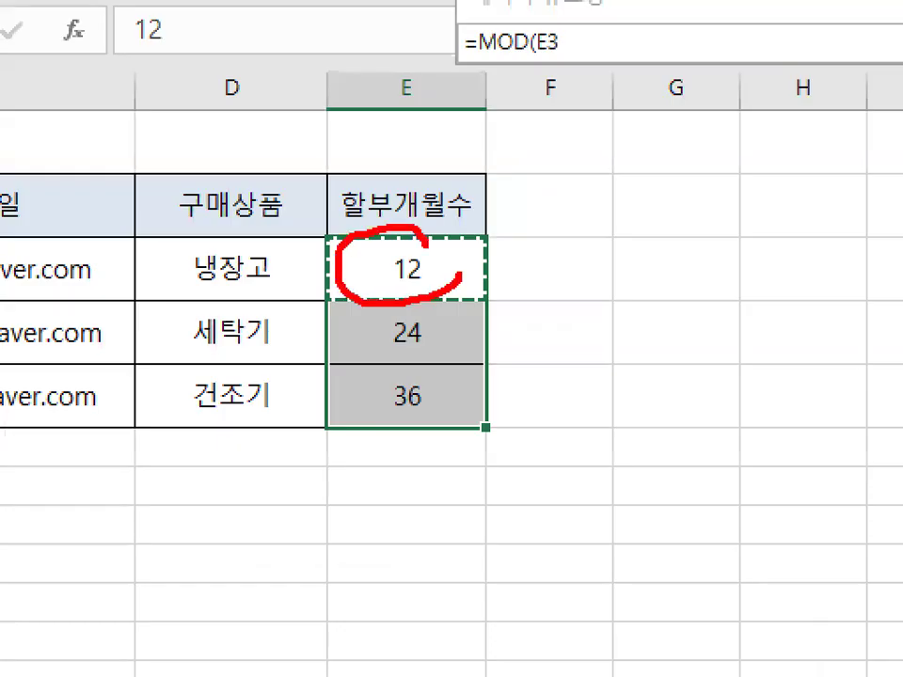
key("Escape")
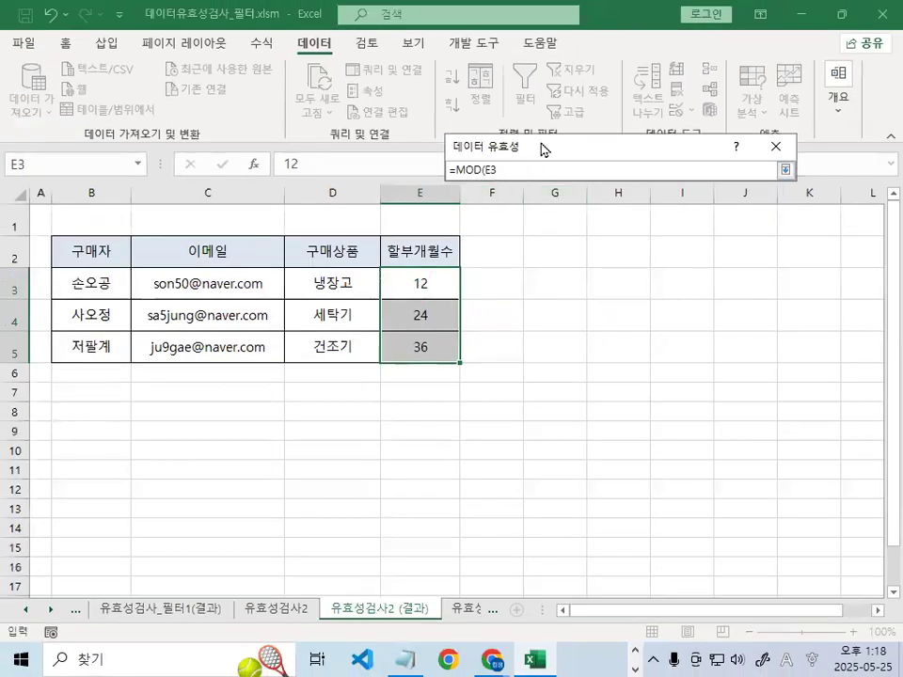
left_click(790, 173)
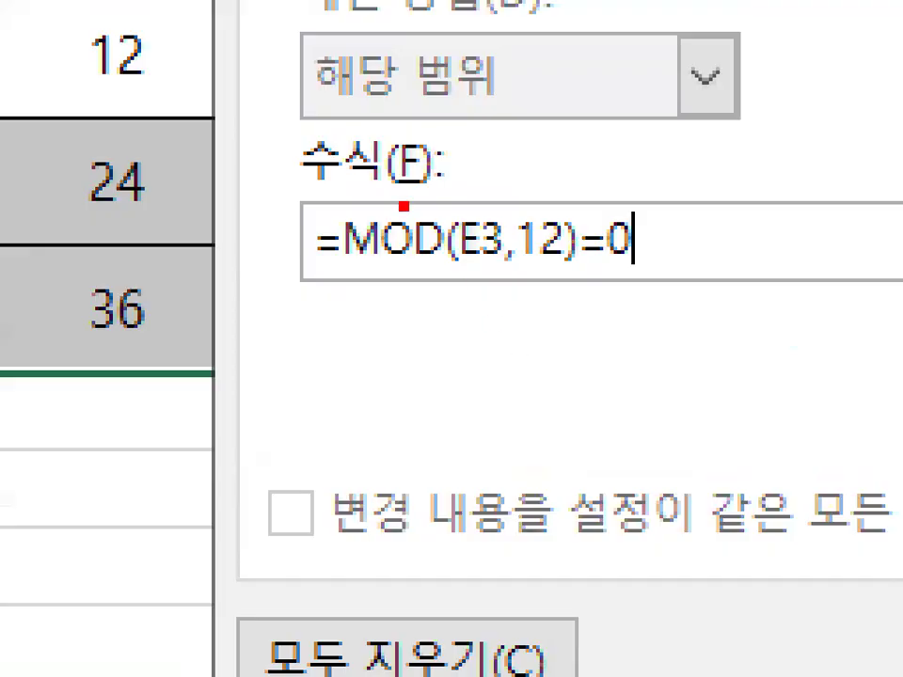
left_click_drag(329, 294, 637, 291)
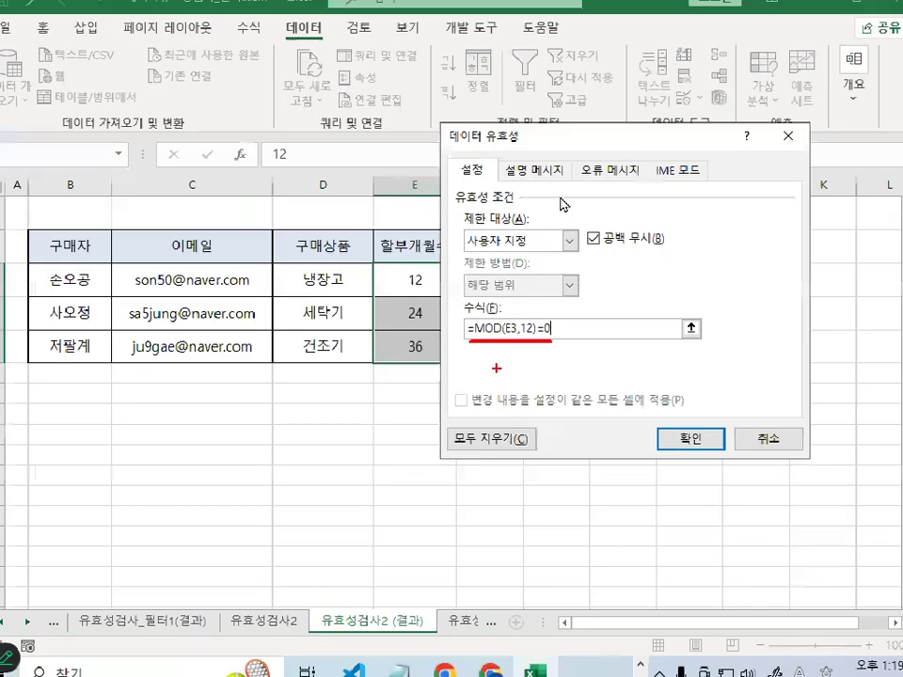
Give the validation's input message the title 할부개월수 입력
left_click(536, 172)
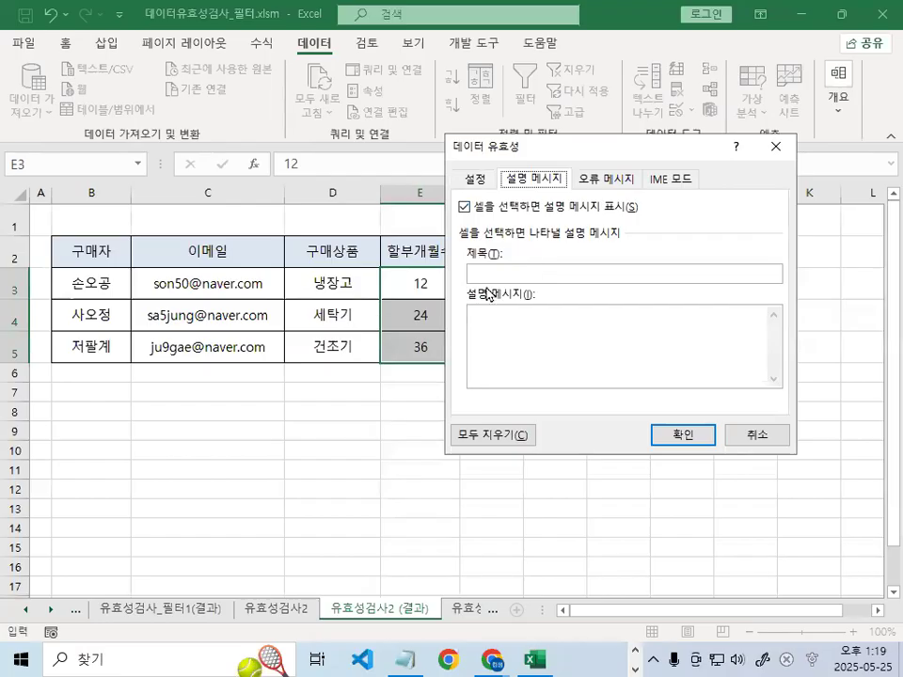
left_click(618, 280)
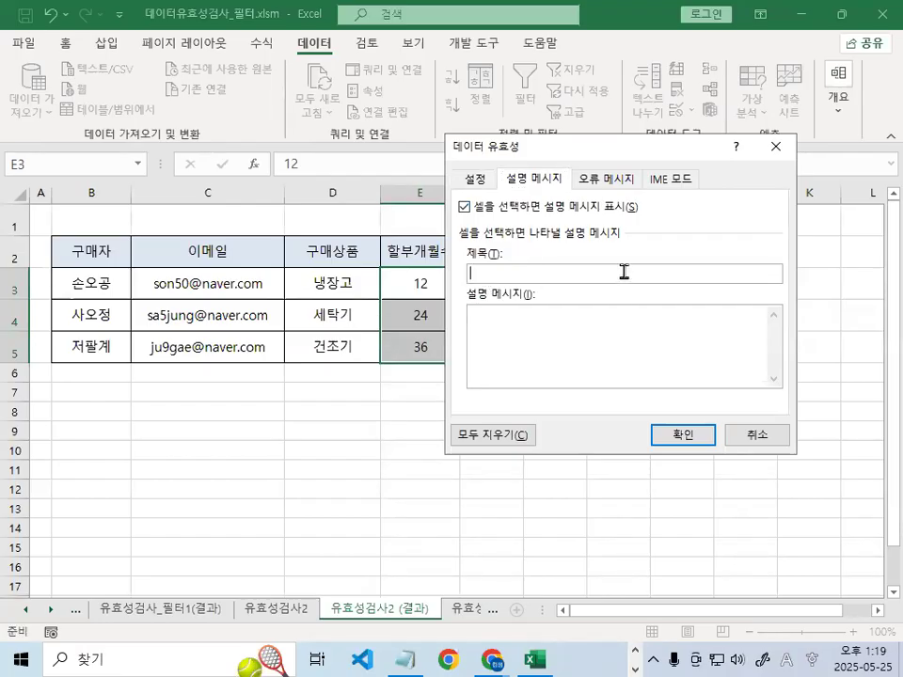
key("BackSpace")
key("BackSpace")
key("BackSpace")
key("BackSpace")
key("BackSpace")
key("Hangul")
type("할부")
type("개월")
type("수")
type(" ㅇ")
type("입력")
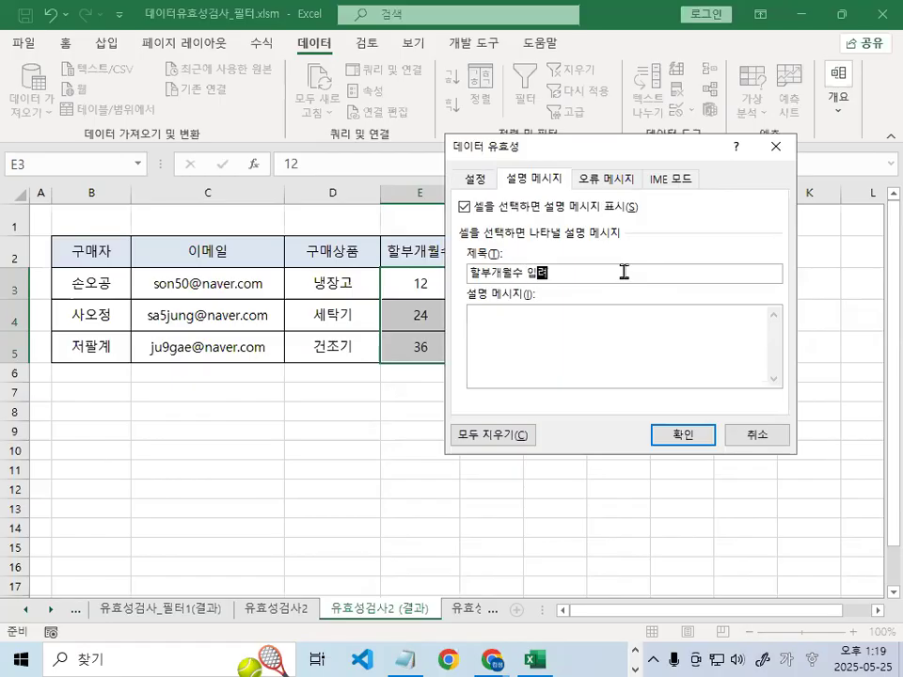
Write the input message on two lines: 12개월 단위로 and 입력하세요
left_click(630, 335)
type("12개월")
type(" 단월")
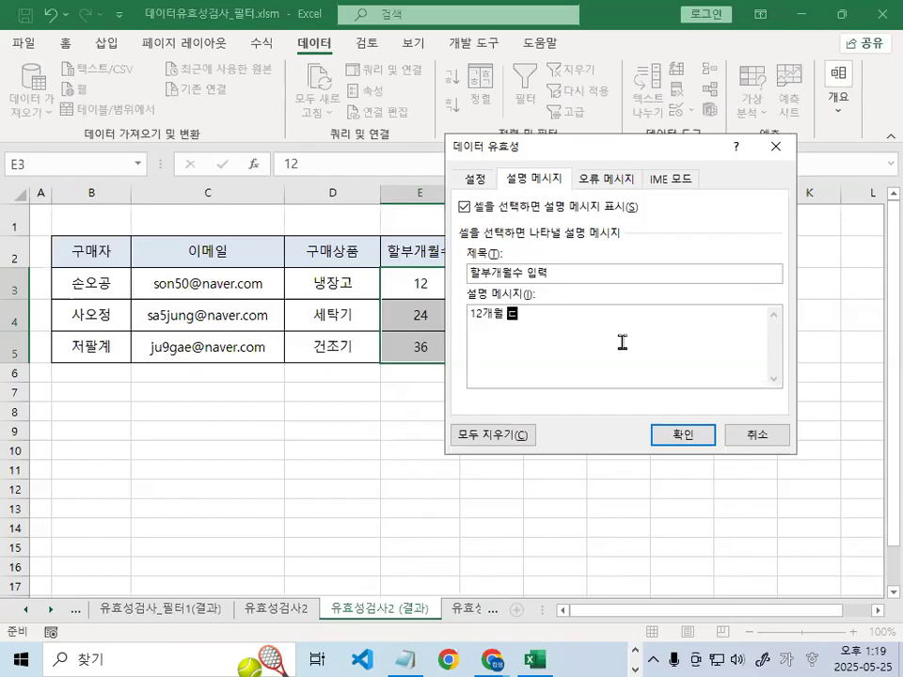
type("로")
key("Return")
type("입력하세요")
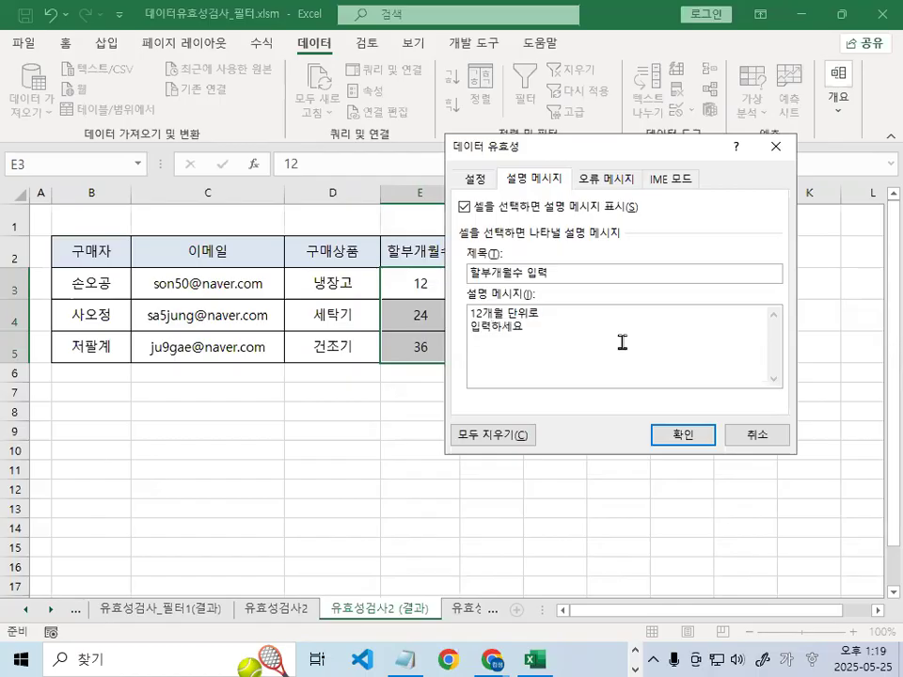
Set the error alert style to 정보 and its title to 입력오류
left_click(599, 179)
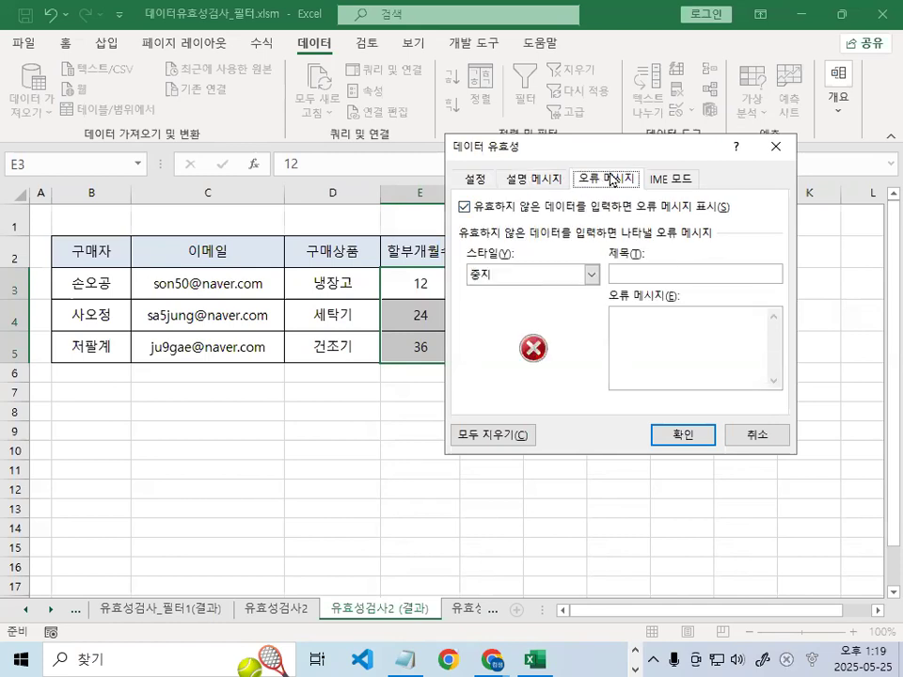
left_click(542, 283)
left_click(529, 316)
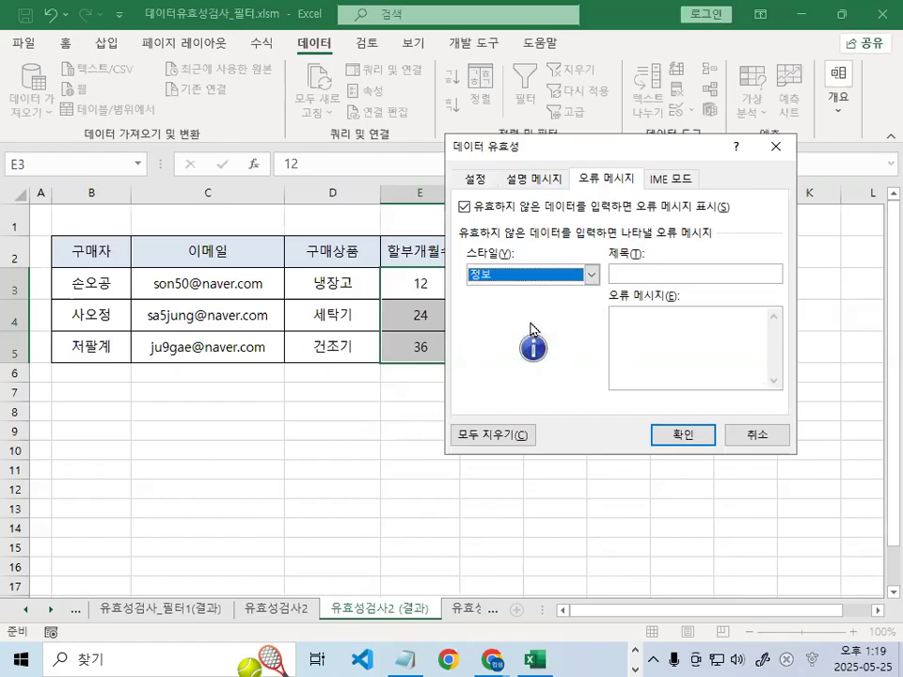
left_click(680, 272)
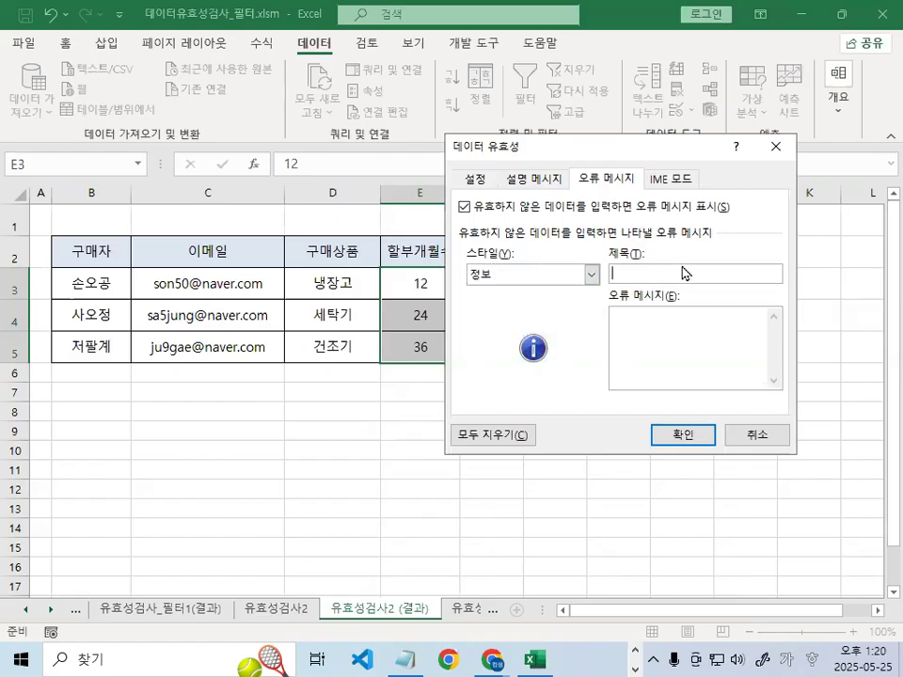
type("입력ㅇㅗ류")
Write the error message 개월수 입력이 잘못되었습니다. and apply the validation rule to the selected cells
left_click(658, 326)
type("개월")
type("수 입력ㅎ")
type("이 자")
type("ㄹ")
type("못")
type("되었습니ㄷ")
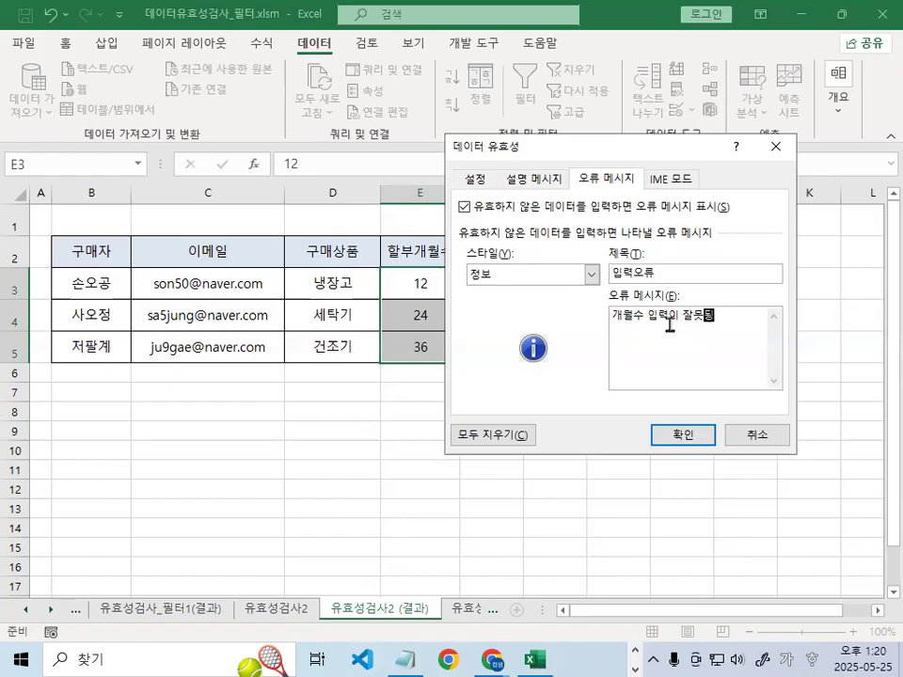
type("ㅏ.")
key("ctrl+1")
left_click(697, 315)
mouse_move(802, 325)
left_mouse_down()
mouse_move(247, 67)
mouse_move(868, 308)
left_mouse_up()
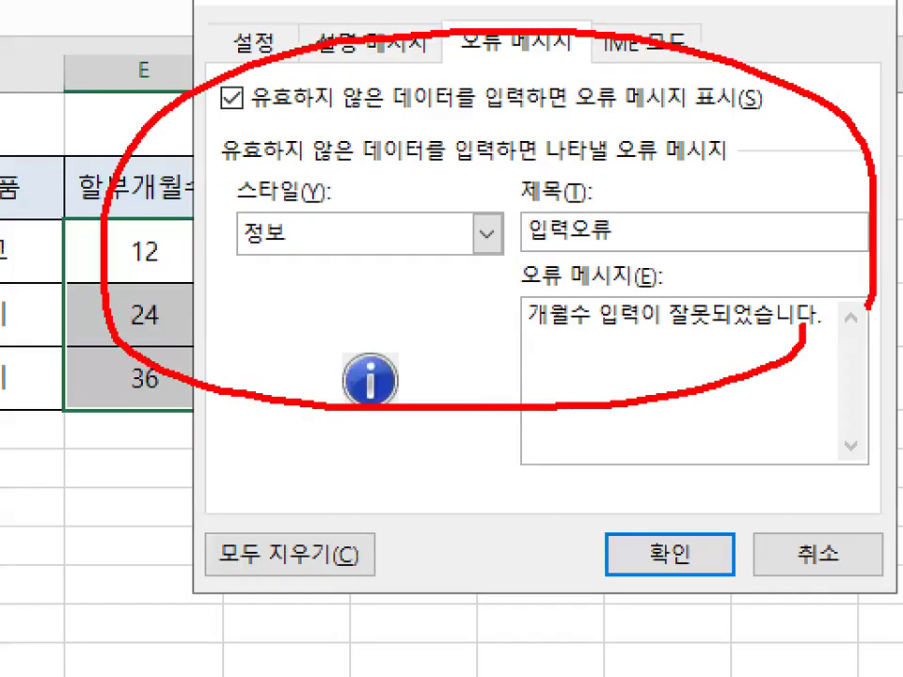
key("Escape")
left_click(673, 555)
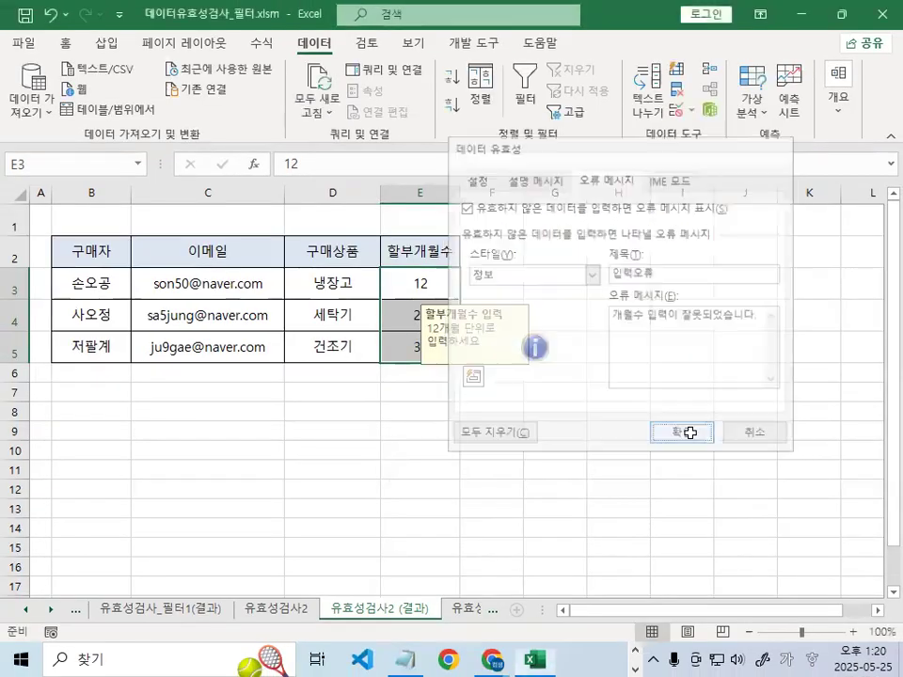
Check the input message displayed beside the validated 할부개월수 cells
key("ctrl+1")
mouse_move(555, 327)
left_mouse_down()
mouse_move(483, 362)
mouse_move(517, 332)
left_mouse_up()
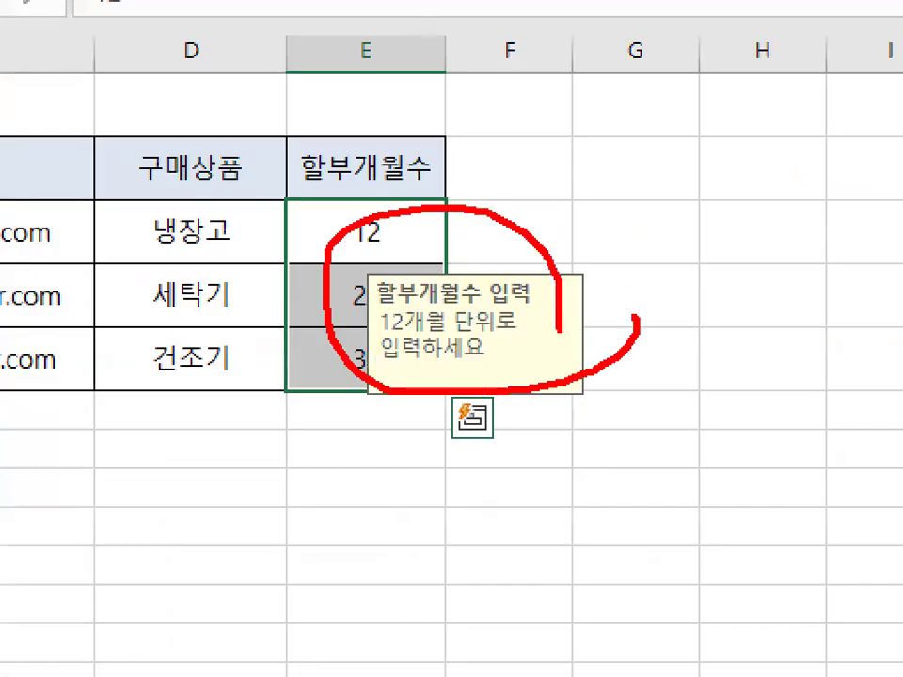
key("Escape")
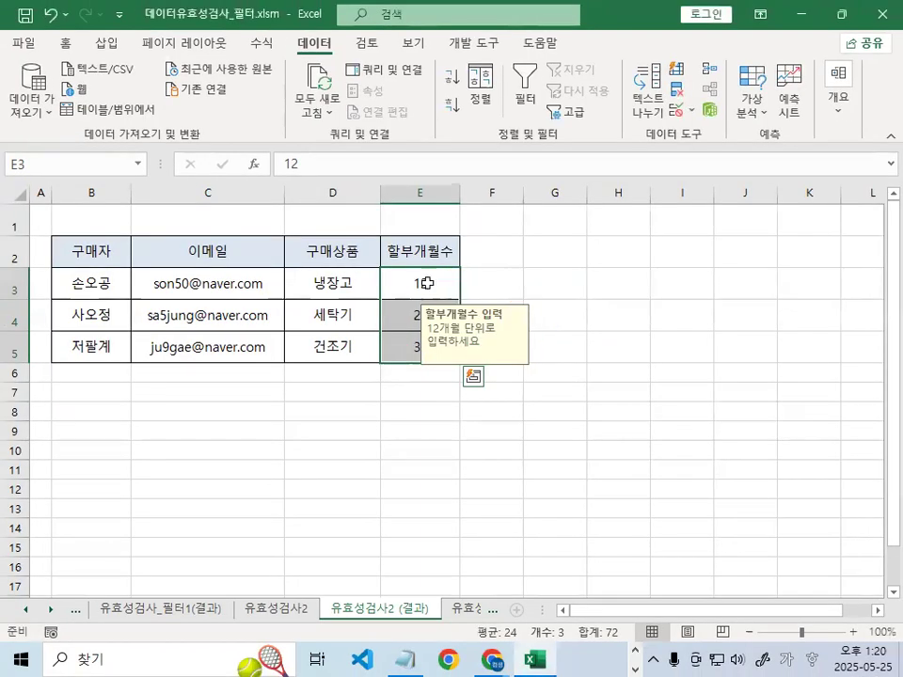
Test the validation rule by trying to enter 13 in cell E3, and reject the entry from the error alert
key("ctrl+1")
mouse_move(448, 280)
left_mouse_down()
mouse_move(430, 288)
mouse_move(444, 288)
left_mouse_up()
mouse_move(434, 247)
left_mouse_down()
mouse_move(595, 198)
mouse_move(623, 233)
left_mouse_up()
mouse_move(641, 172)
left_mouse_down()
mouse_move(684, 209)
mouse_move(670, 244)
left_mouse_up()
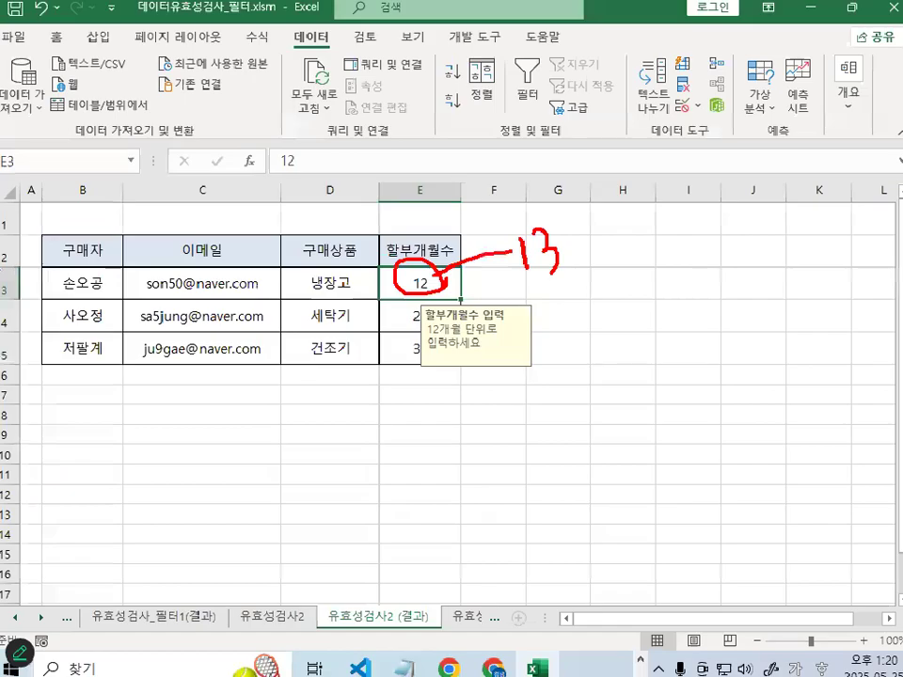
key("Escape")
type("13")
key("Return")
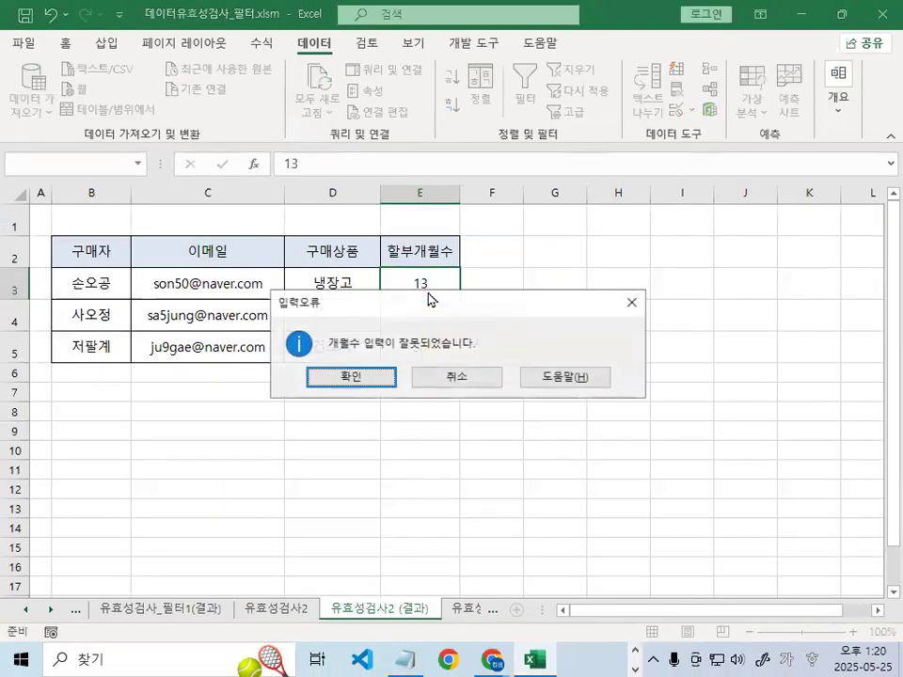
key("ctrl+1")
left_click_drag(684, 395, 609, 460)
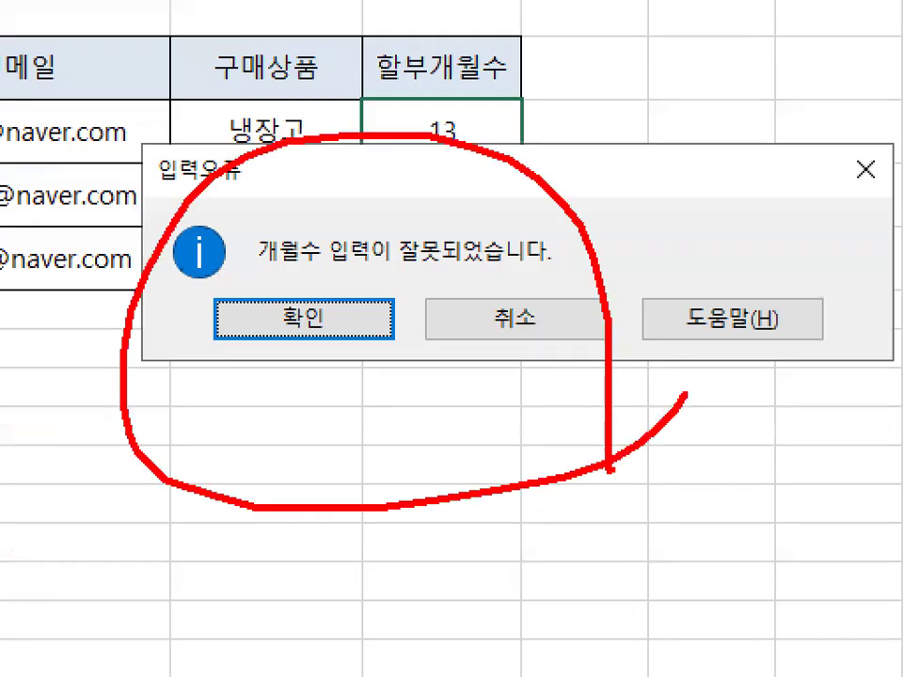
key("Escape")
left_click(578, 320)
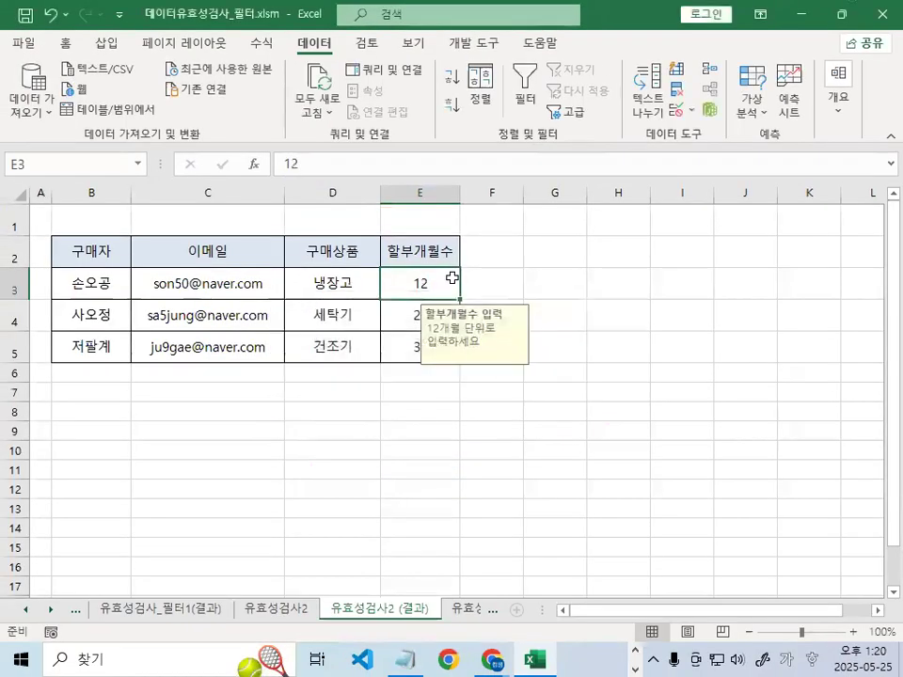
Test the rule in cell E3 with the multiples 24 and 36, and set the cell back to 12
type("24")
key("Return")
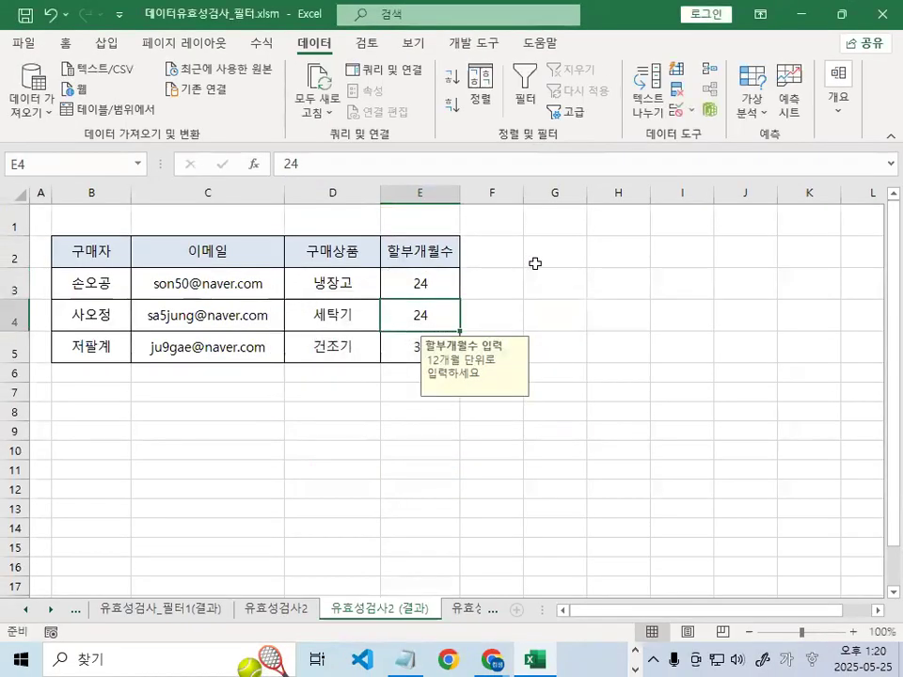
left_click(414, 287)
type("36")
key("Return")
left_click(437, 282)
type("12")
key("Return")
Switch to the Notepad lesson notes, examine the parts of the formula =MOD(E3,12)=0, and return to the workbook
key("alt+Tab")
left_click(255, 366)
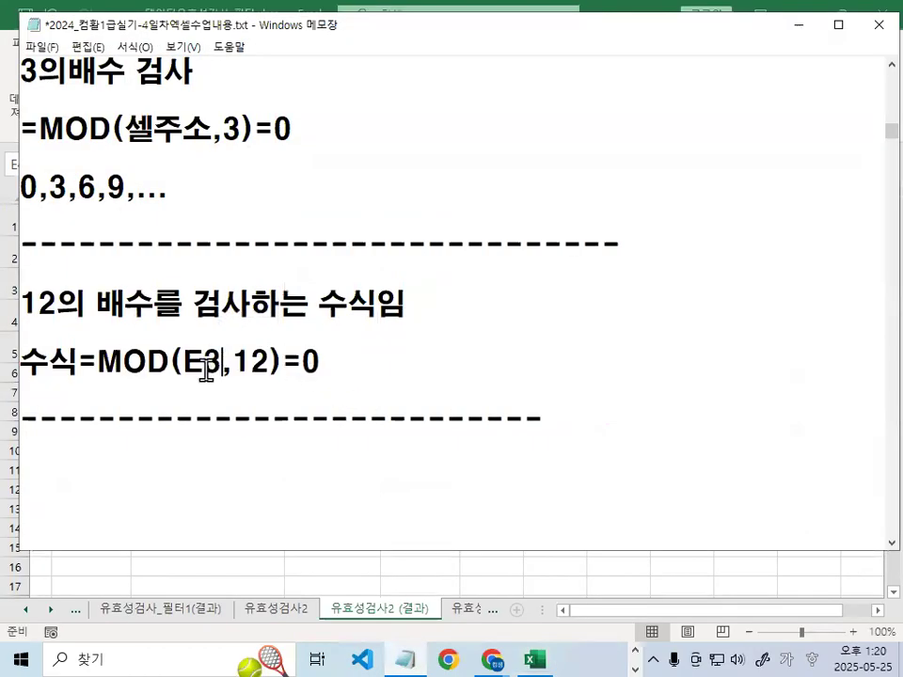
left_click_drag(97, 363, 167, 363)
left_click_drag(281, 363, 323, 364)
left_click_drag(250, 362, 267, 362)
left_click(347, 365)
left_click_drag(347, 365, 302, 365)
left_click(364, 367)
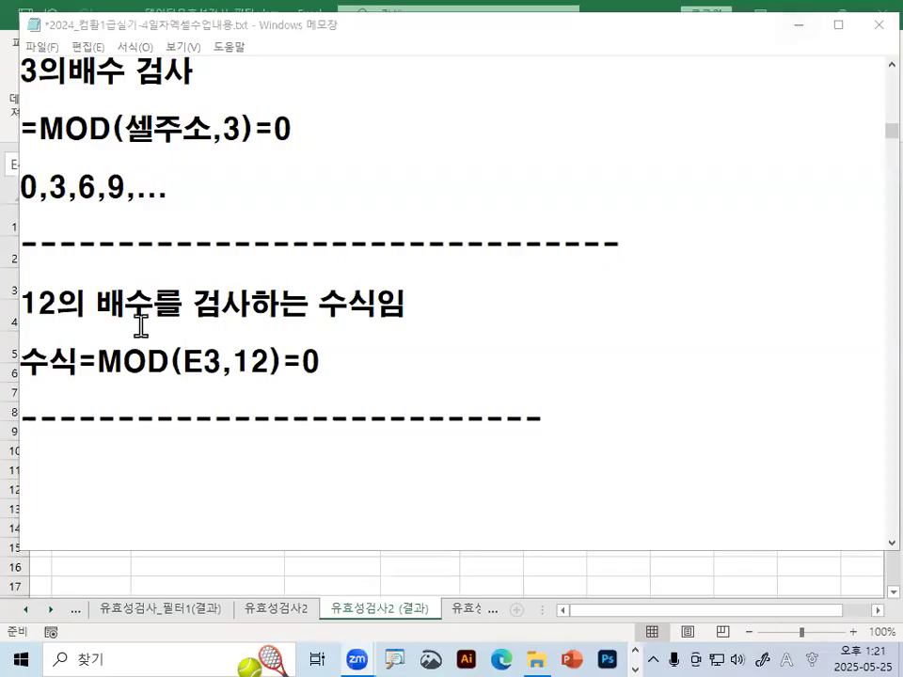
left_click(797, 26)
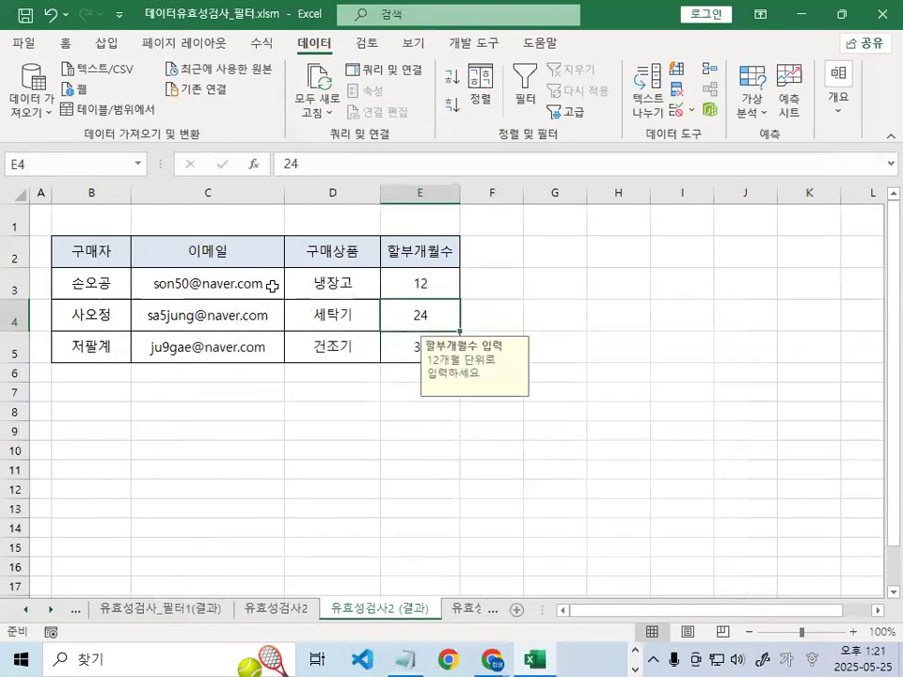
Close the workbook 데이터유효성검사_필터.xlsm
left_click(21, 39)
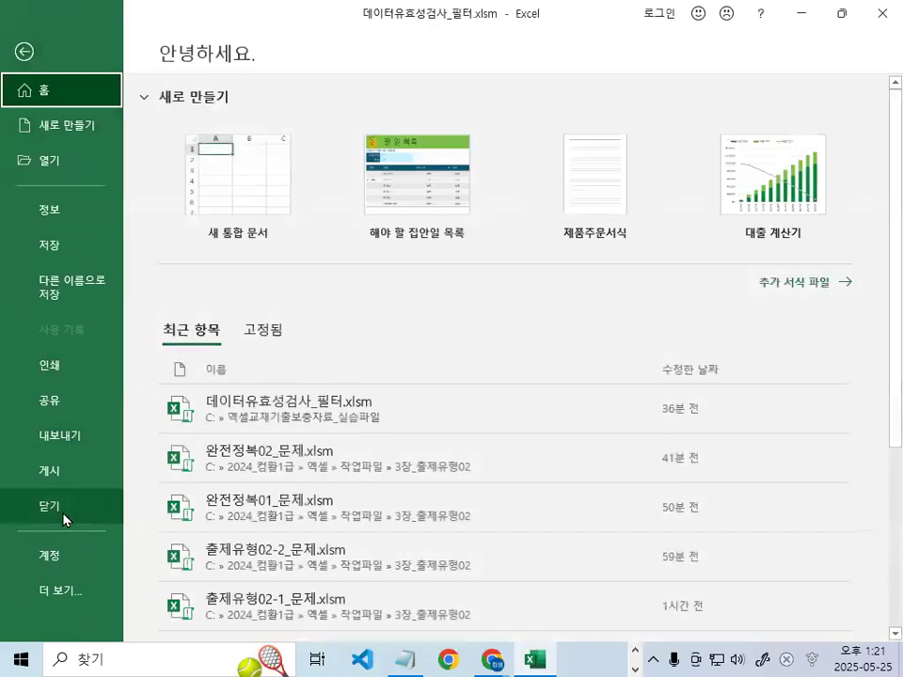
left_click(65, 521)
left_click(385, 365)
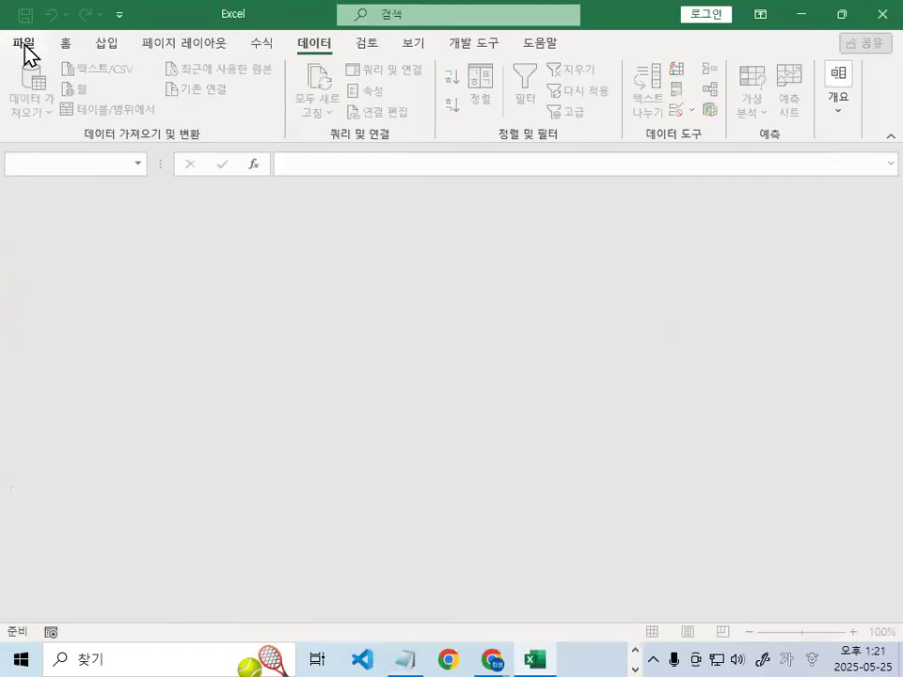
Open the workbook 출제유형01_문제.xlsm from the folder 2024_컴활1급\엑셀\작업파일\4장_출제유형01 on drive C
left_click(24, 45)
left_click(75, 161)
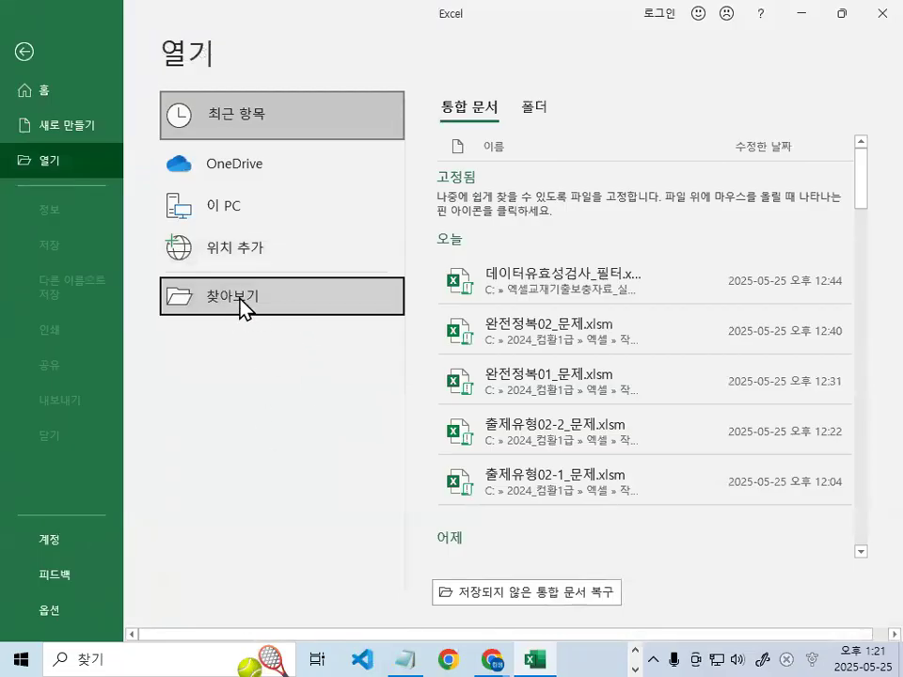
left_click(222, 305)
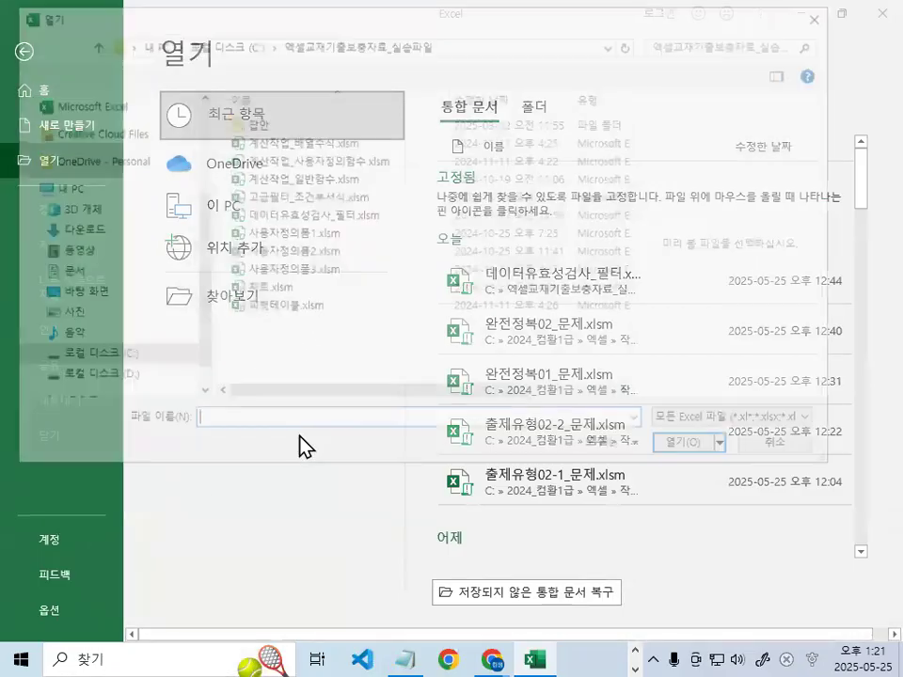
left_click(117, 376)
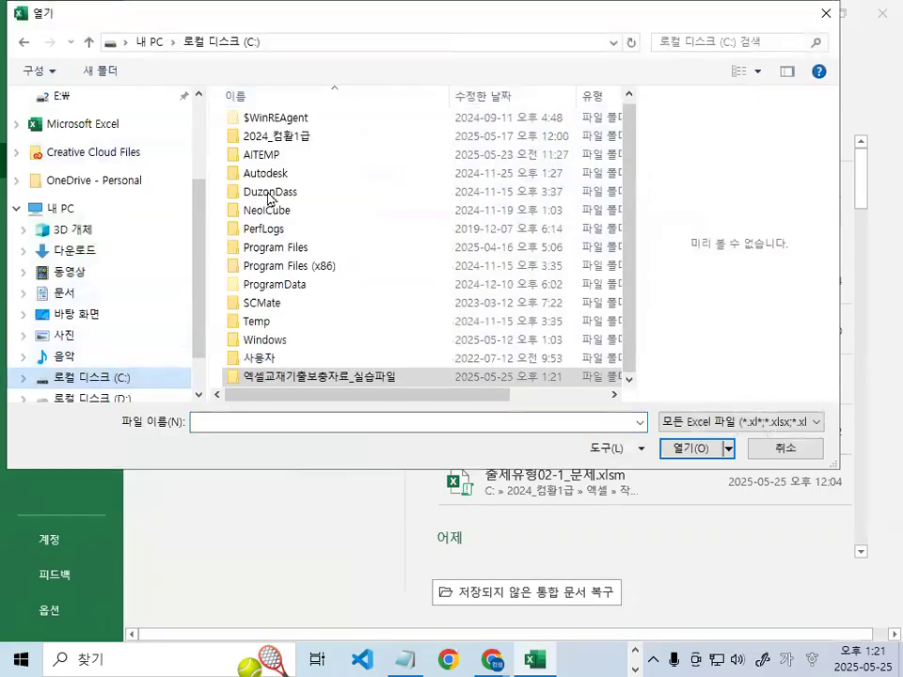
double_click(297, 137)
double_click(250, 142)
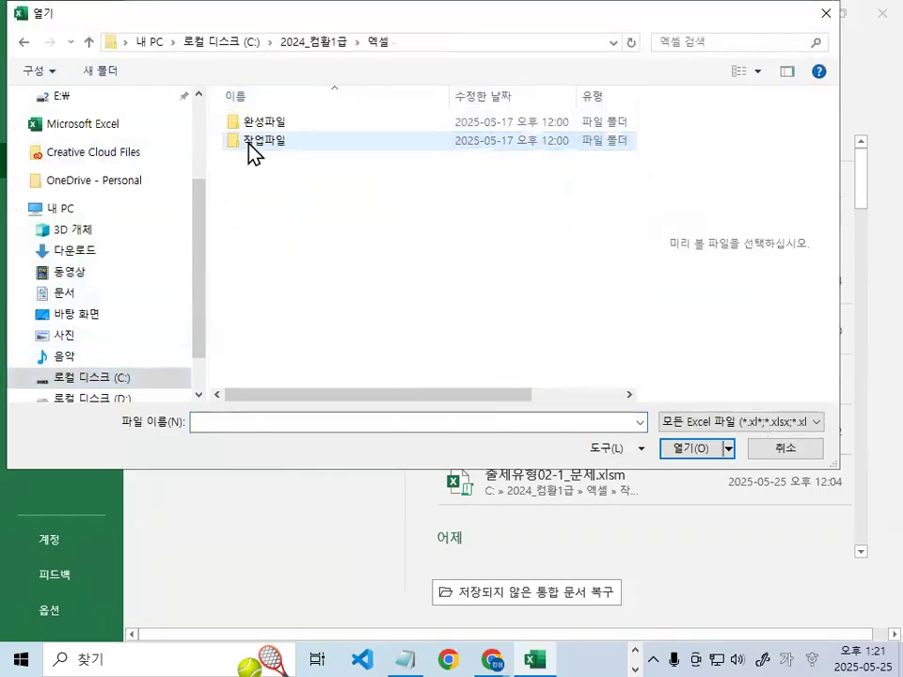
double_click(256, 142)
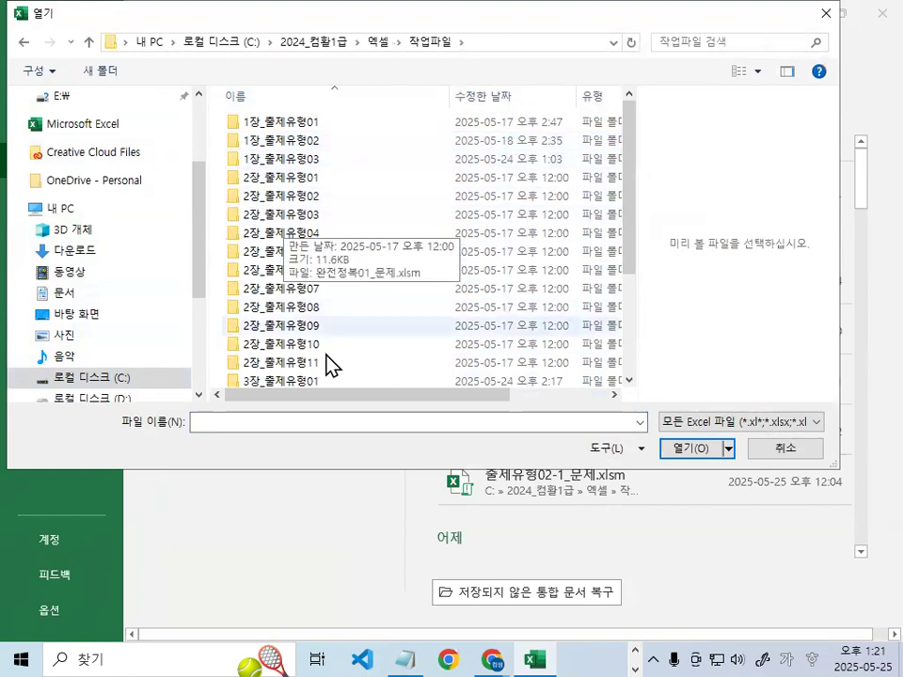
scroll(324, 360, "down", 2)
left_click(299, 321)
double_click(299, 322)
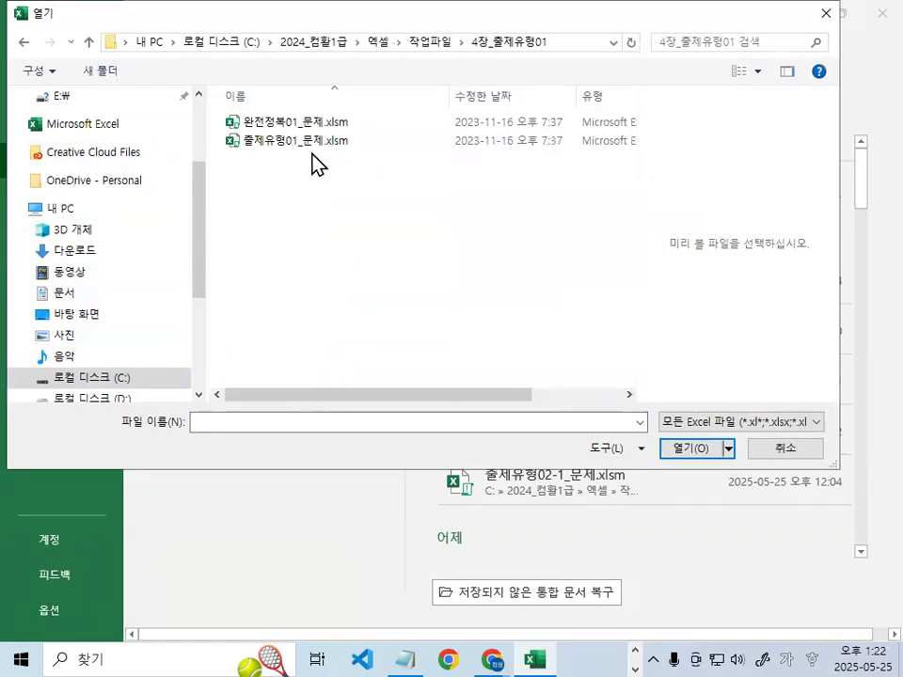
double_click(316, 143)
left_click(377, 426)
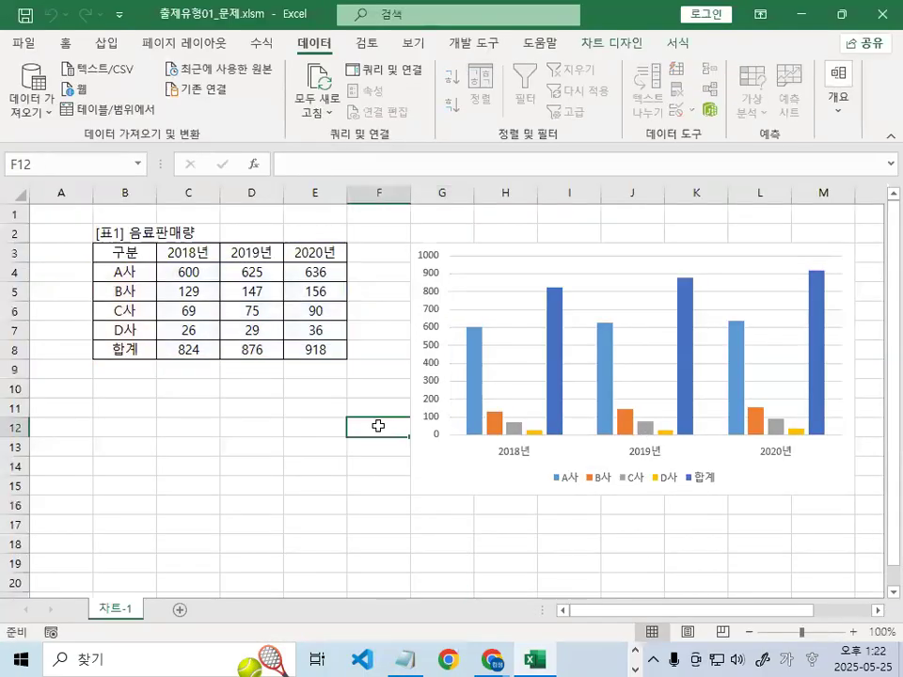
Examine the [표1] 음료판매량 table and the column chart next to it
scroll(378, 426, "up", 3)
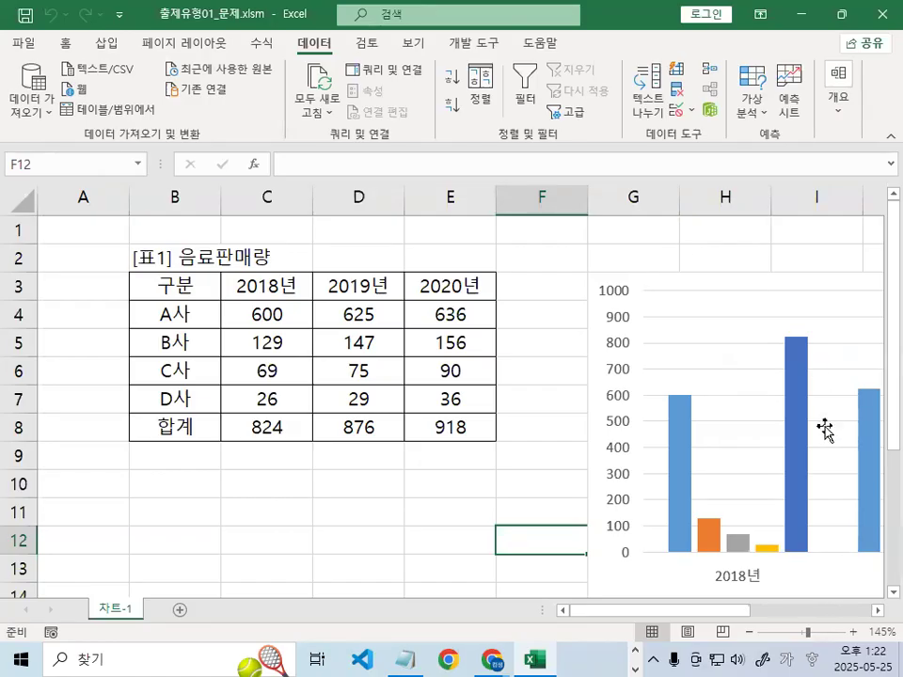
left_click(369, 487)
left_click(214, 482)
left_click(267, 464)
left_click(365, 463)
left_click(461, 456)
left_click(170, 463)
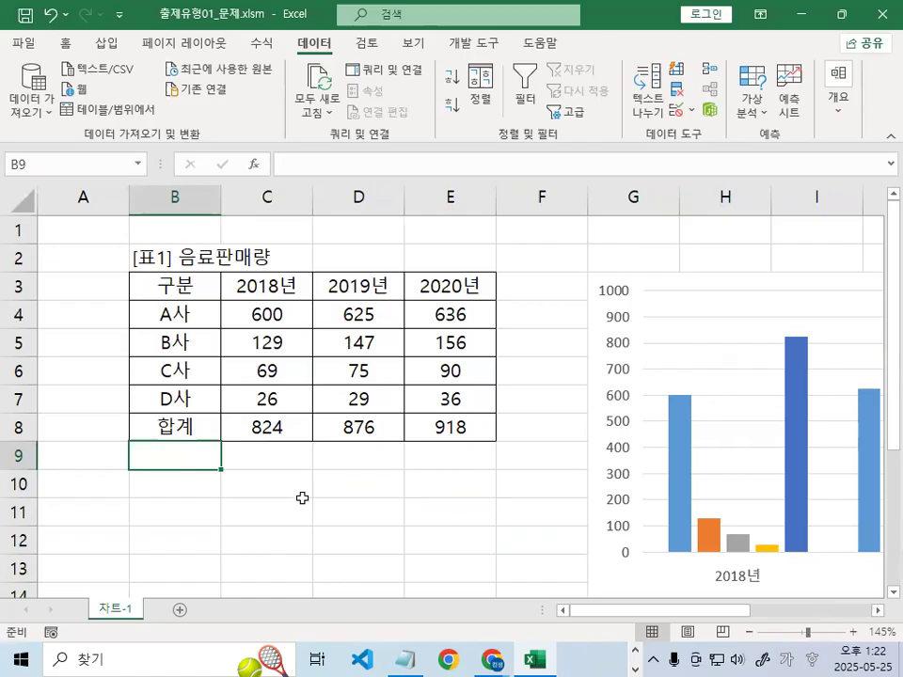
left_click(302, 499)
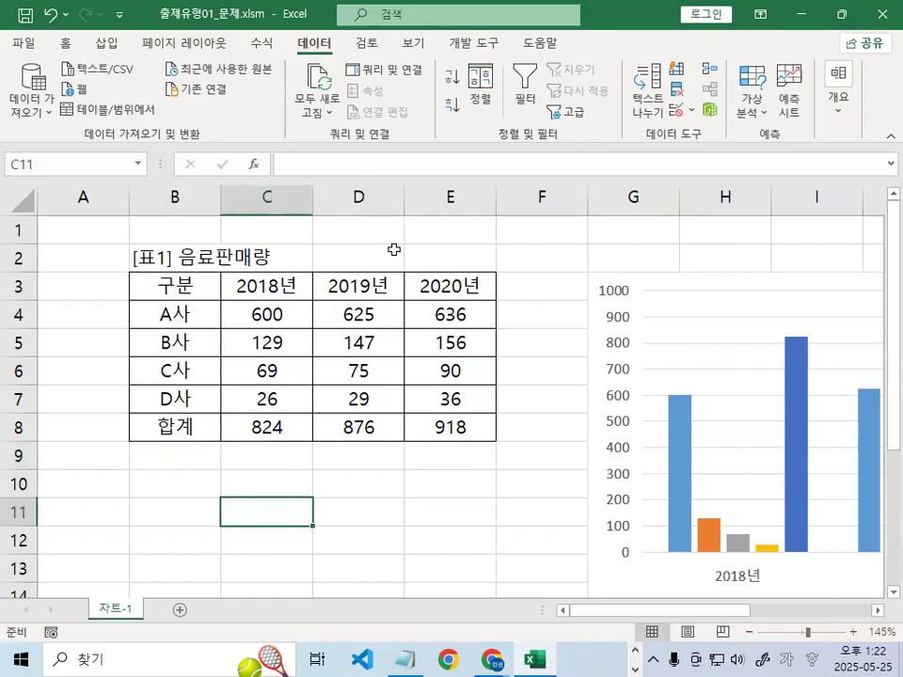
left_click(435, 503)
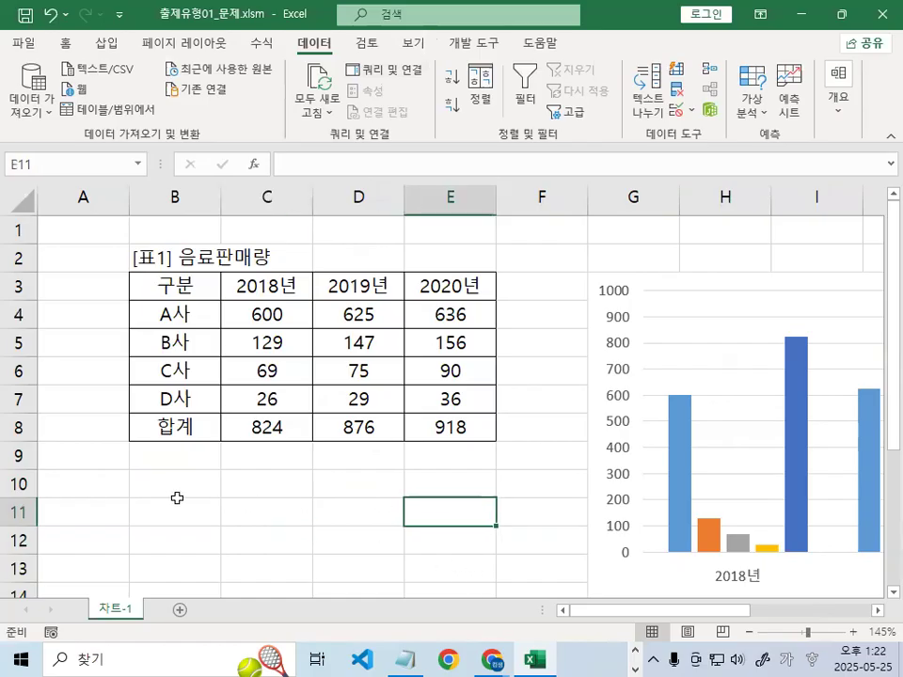
left_click(212, 490)
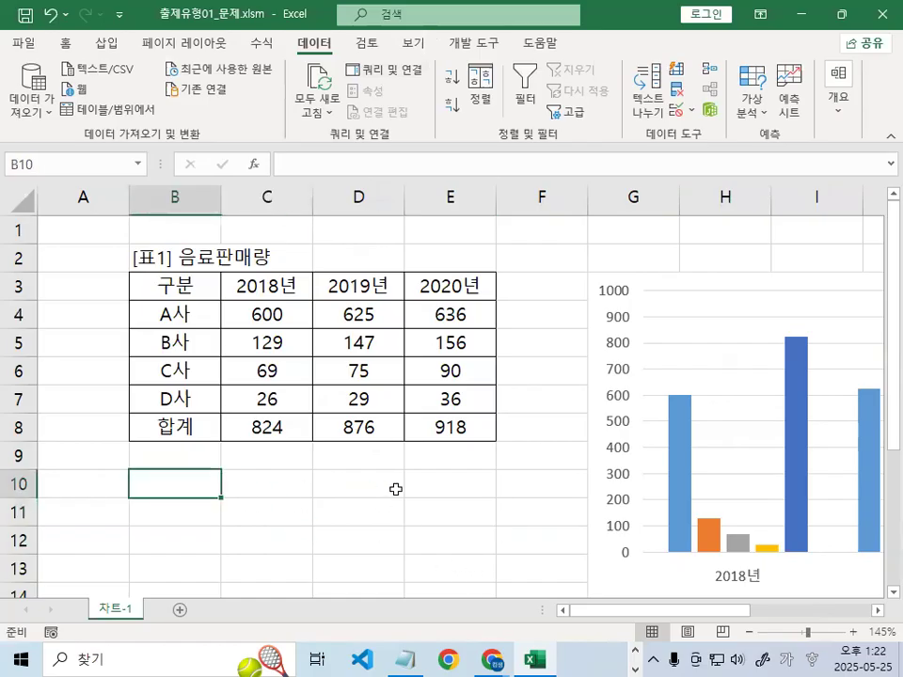
left_click(240, 482)
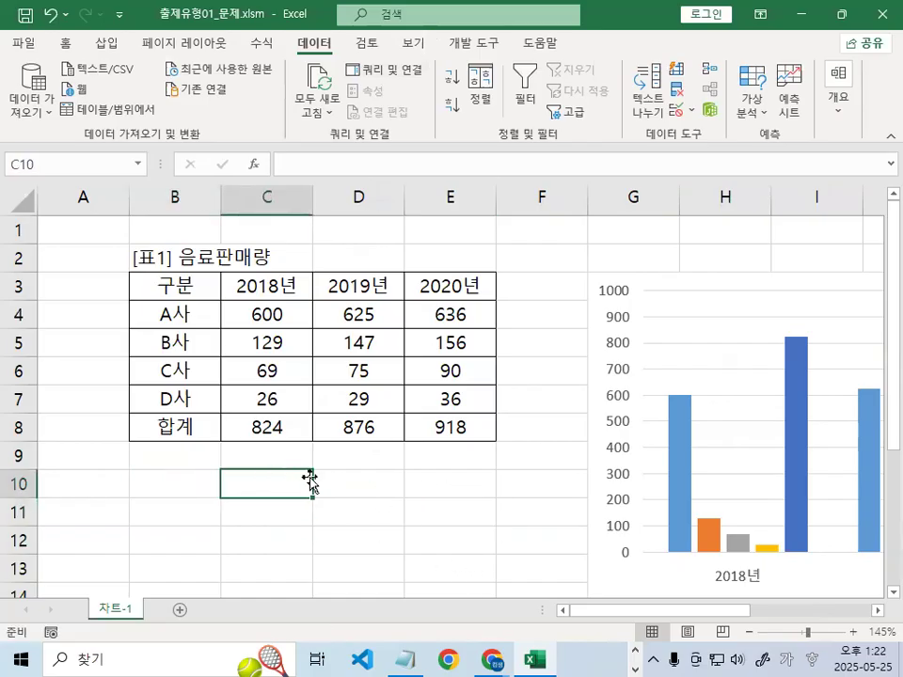
left_click(390, 480)
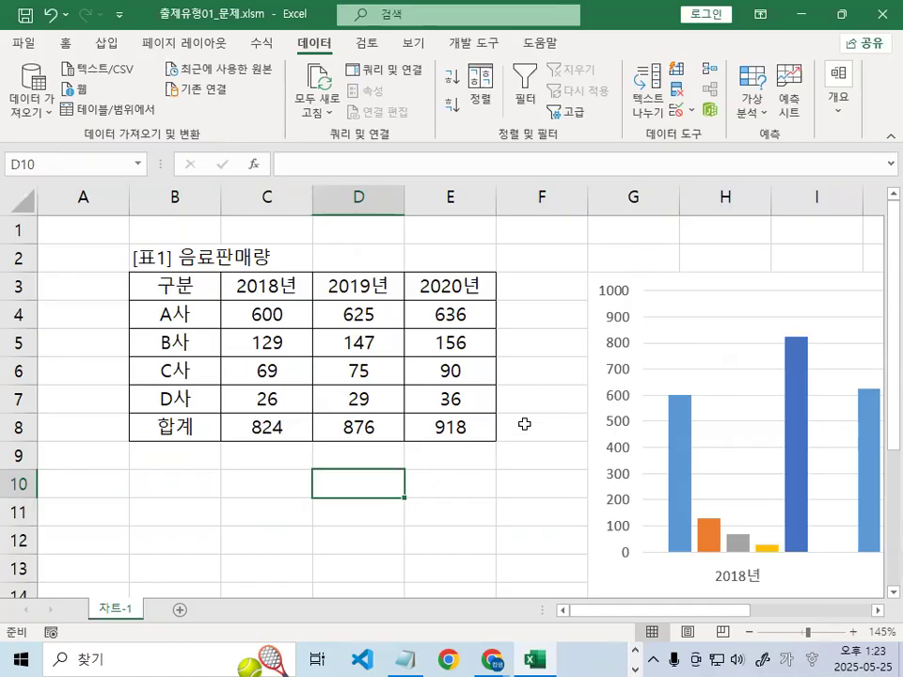
left_click(504, 502)
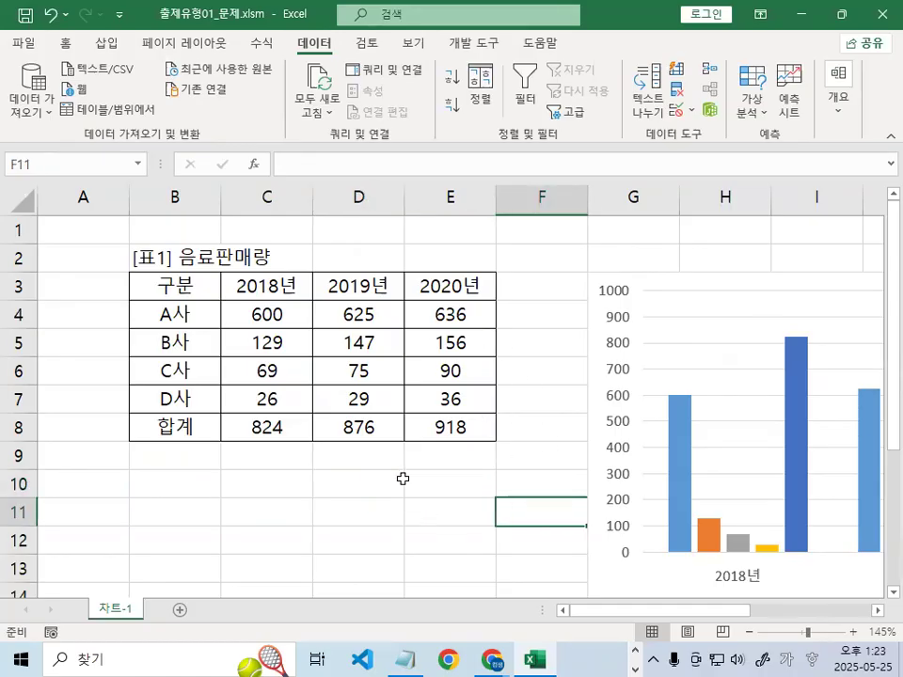
left_click(205, 481)
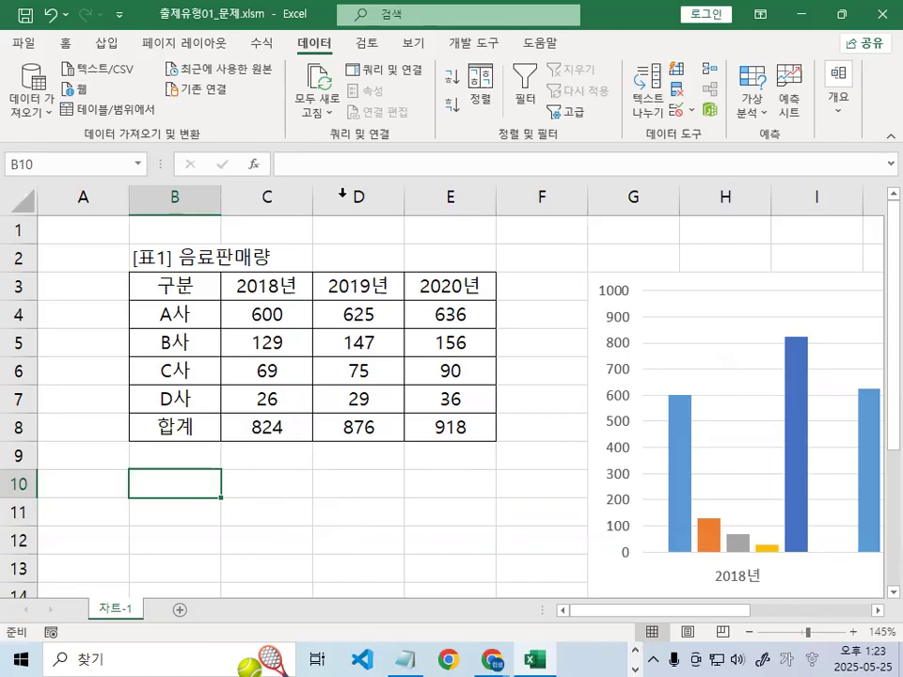
Switch to the Notepad lesson notes and remove the surplus blank lines above the 문제4 - 기타작업 section
key("alt+Tab")
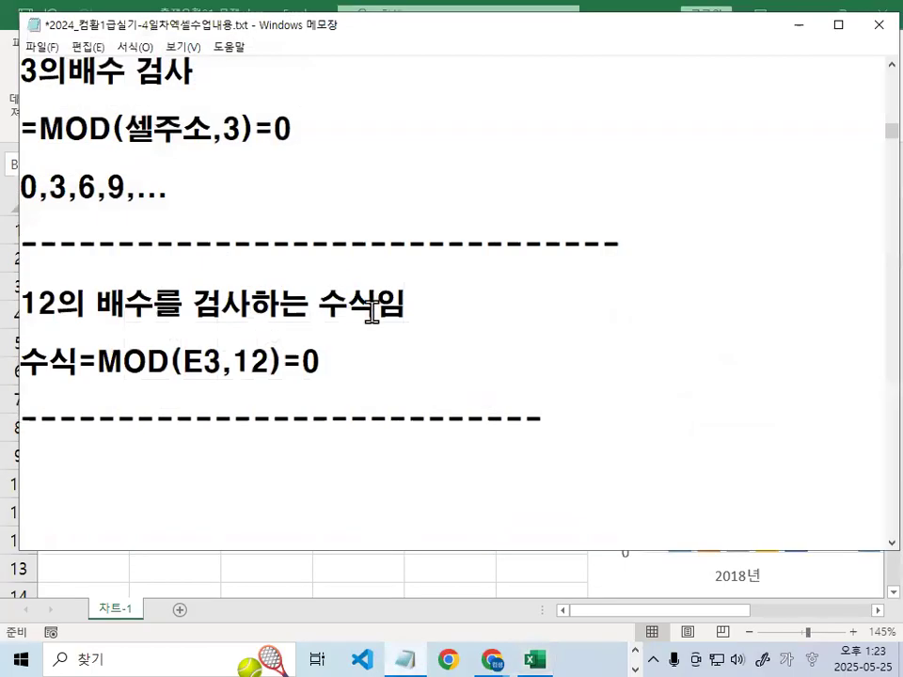
scroll(257, 301, "down", 3)
key("Delete")
key("Delete")
key("Delete")
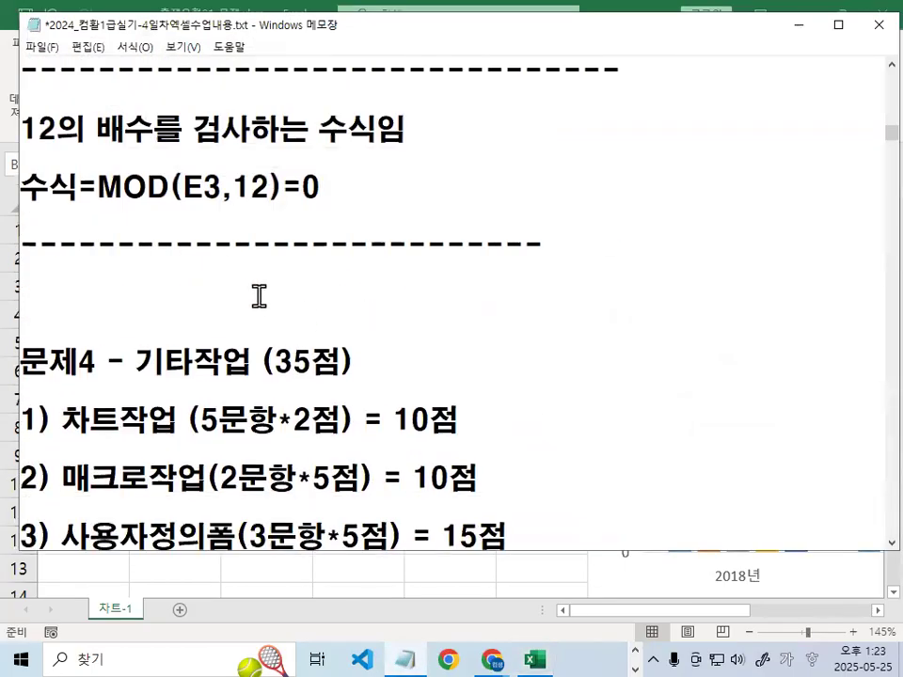
scroll(384, 334, "down", 1)
scroll(385, 334, "down", 1)
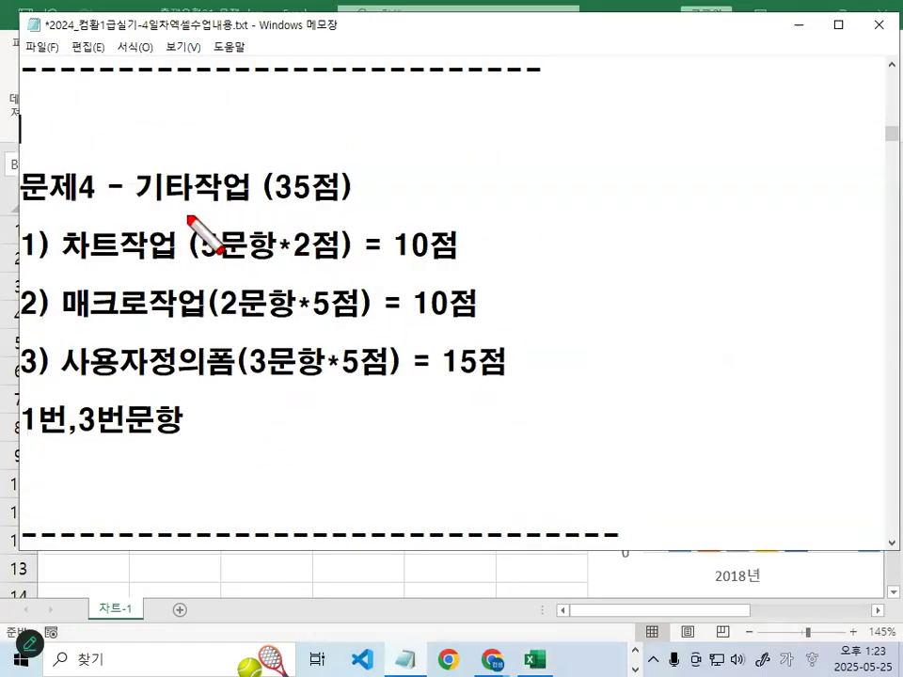
Mark the 기타작업 heading and its three task lines with the red pen, write a circled 20 beside the heading, and clear the marks
left_click_drag(139, 203, 353, 203)
mouse_move(401, 180)
left_mouse_down()
mouse_move(401, 169)
mouse_move(406, 201)
mouse_move(421, 178)
mouse_move(372, 170)
mouse_move(448, 193)
left_mouse_up()
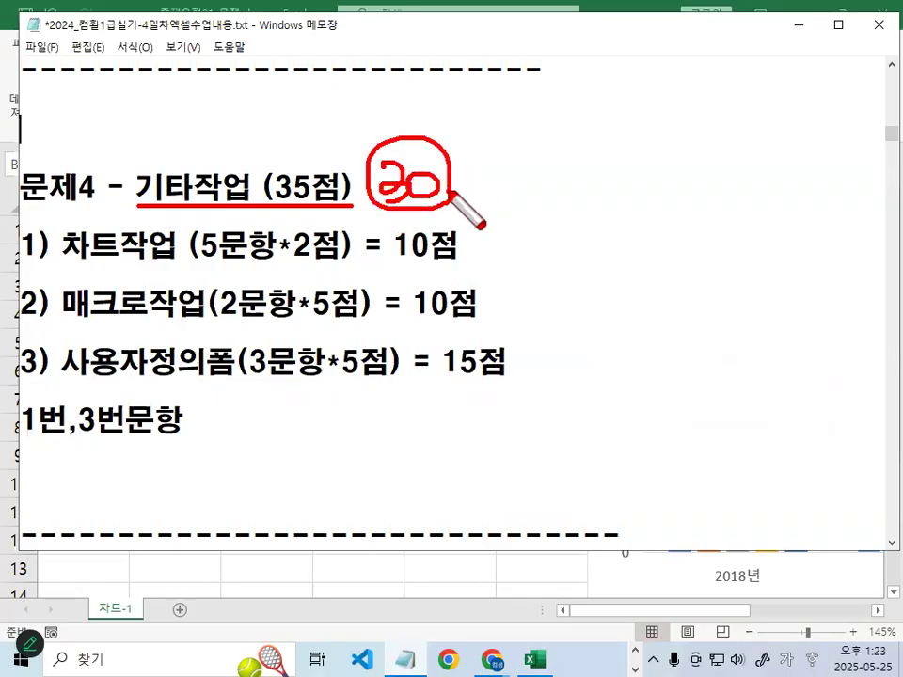
left_click_drag(59, 267, 324, 266)
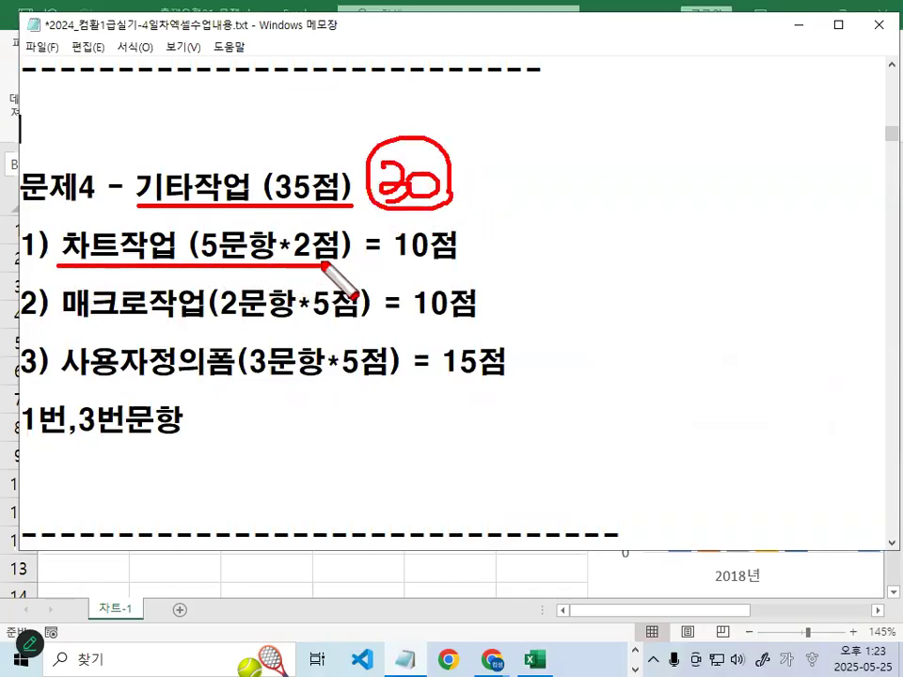
mouse_move(381, 261)
left_mouse_down()
mouse_move(454, 261)
mouse_move(441, 222)
mouse_move(419, 265)
left_mouse_up()
left_click_drag(66, 330, 351, 329)
mouse_move(461, 280)
left_mouse_down()
mouse_move(431, 309)
mouse_move(476, 307)
left_mouse_up()
left_click_drag(64, 384, 208, 383)
mouse_move(48, 342)
left_mouse_down()
mouse_move(20, 353)
mouse_move(44, 369)
mouse_move(18, 380)
mouse_move(58, 348)
mouse_move(627, 338)
left_mouse_up()
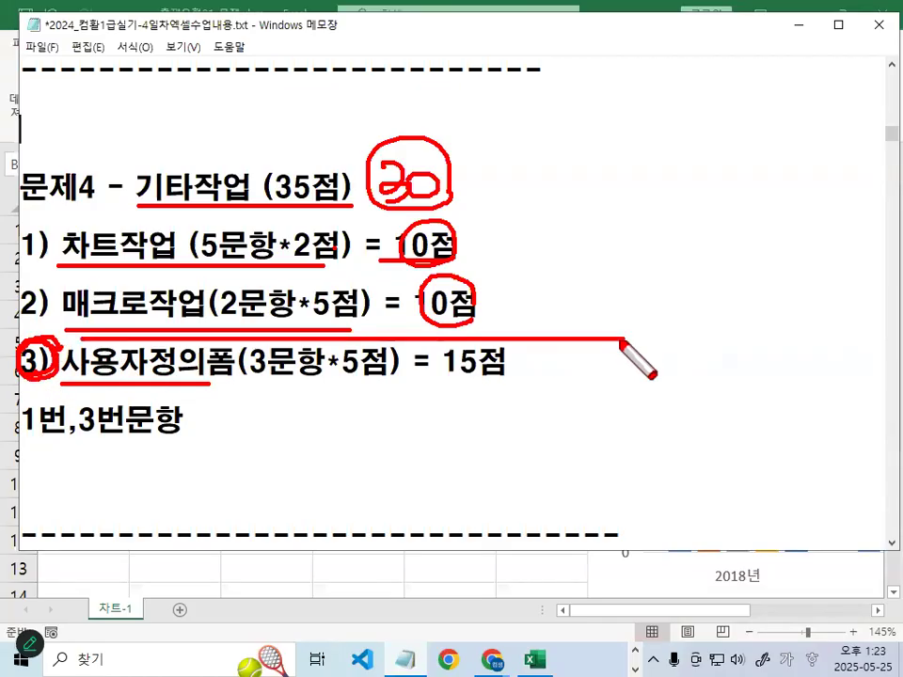
key("Escape")
Draw a red dividing line between 매크로작업 and 사용자정의폼 with arrows pointing up and down, and clear the drawing
scroll(611, 374, "down", 1)
key("ctrl+2")
mouse_move(44, 159)
left_mouse_down()
mouse_move(630, 140)
mouse_move(631, 237)
mouse_move(665, 196)
left_mouse_up()
mouse_move(628, 158)
left_mouse_down()
mouse_move(629, 104)
mouse_move(617, 84)
mouse_move(656, 90)
left_mouse_up()
mouse_move(167, 218)
left_mouse_down()
mouse_move(214, 190)
mouse_move(215, 203)
left_mouse_up()
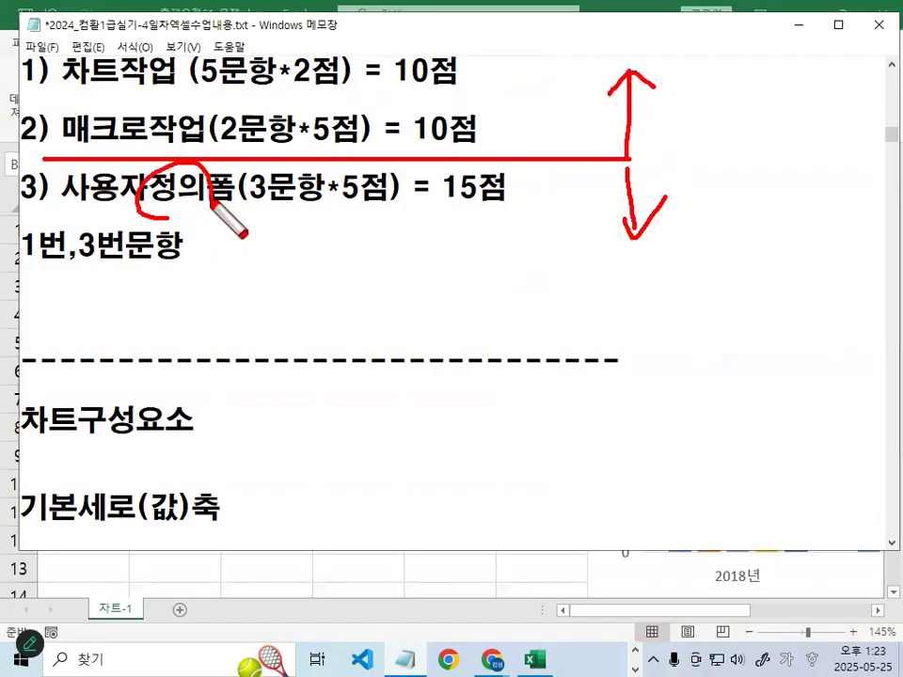
left_click_drag(62, 161, 530, 138)
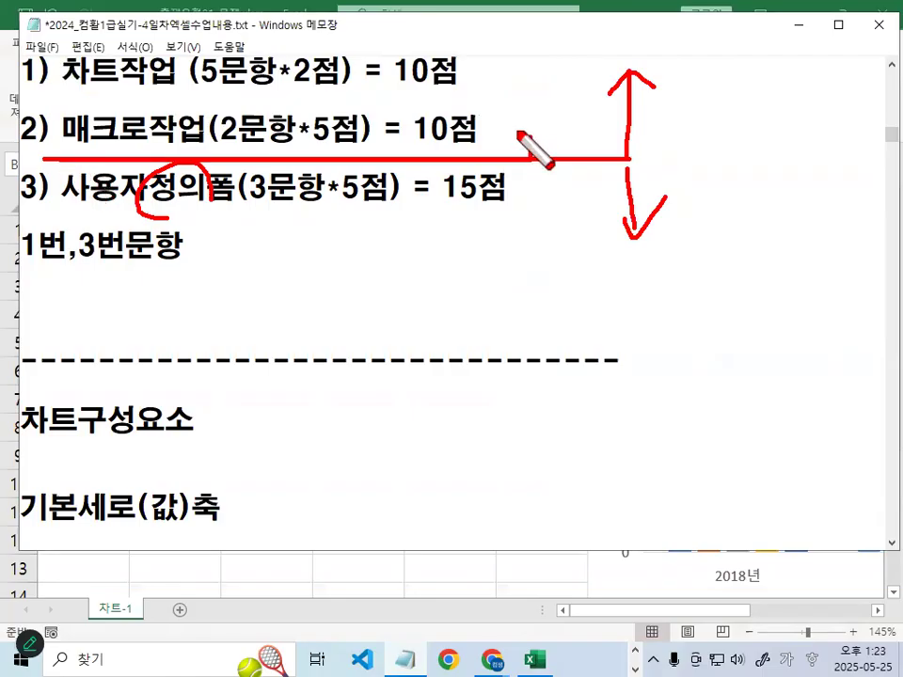
key("Escape")
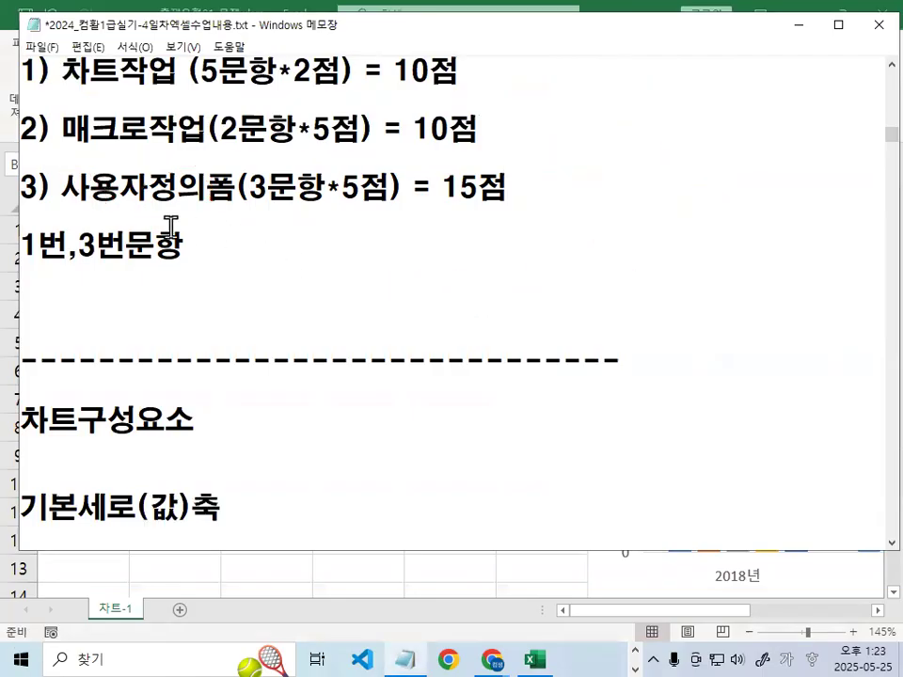
Circle the 5 in the 사용자정의폼 score in red, underline 3문항, and mark 1번,3번문항 with an underline and an arc
left_click_drag(69, 188, 244, 188)
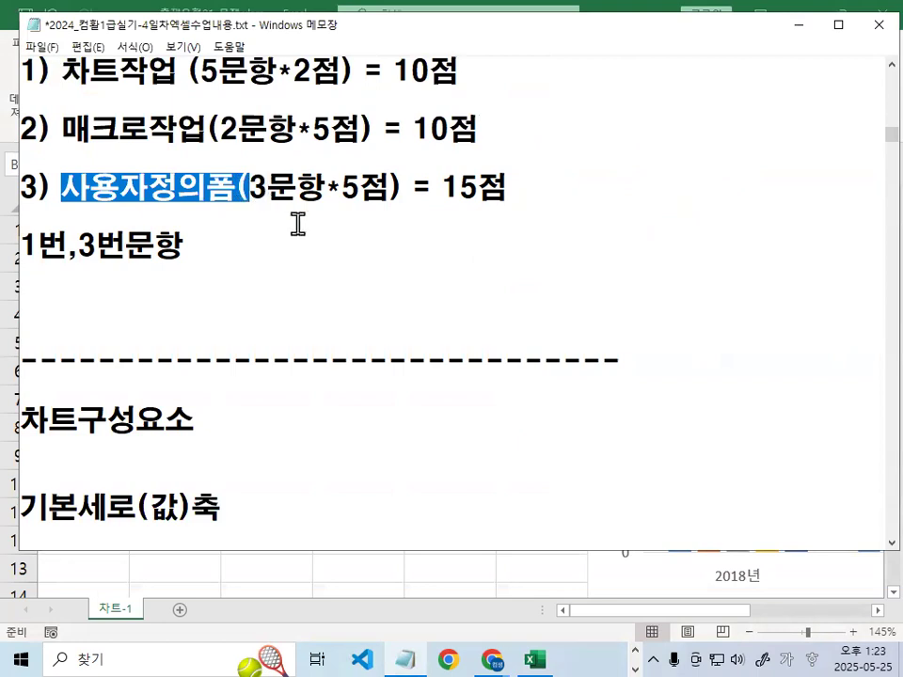
left_click(200, 244)
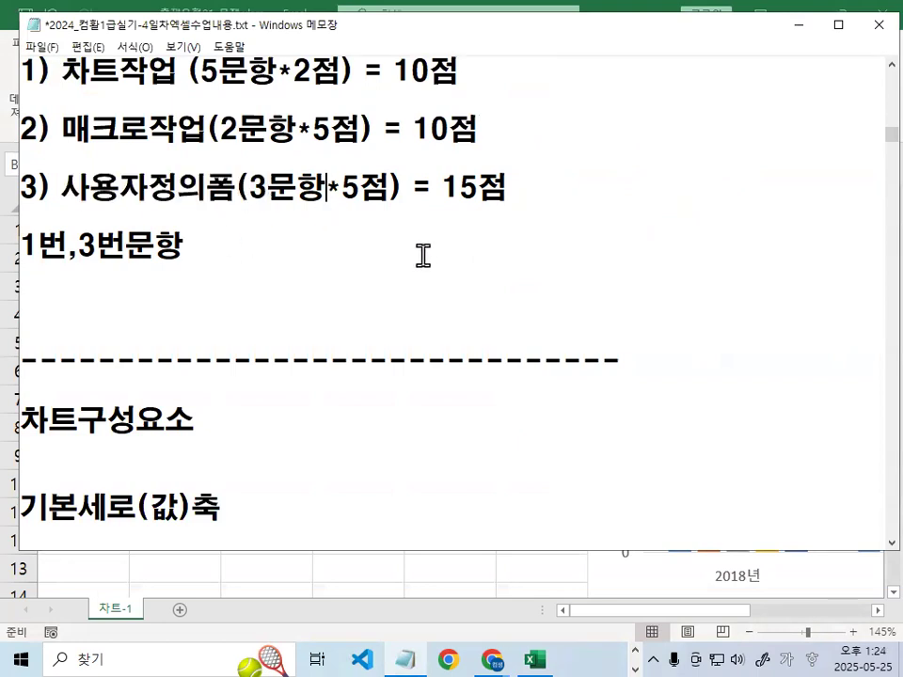
key("ctrl+2")
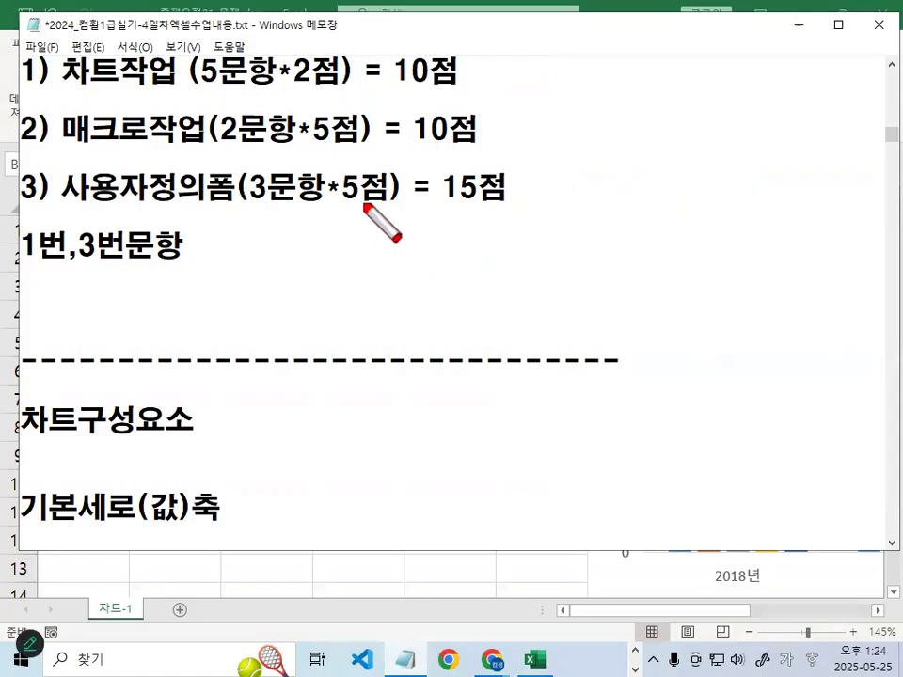
left_click_drag(364, 202, 369, 196)
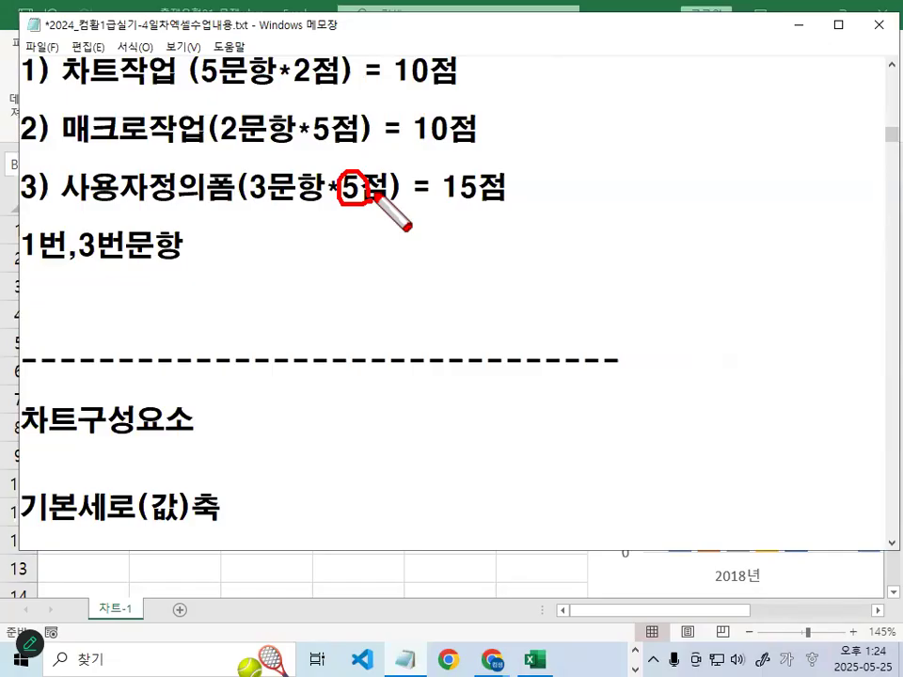
left_click_drag(224, 216, 357, 218)
left_click_drag(30, 267, 68, 267)
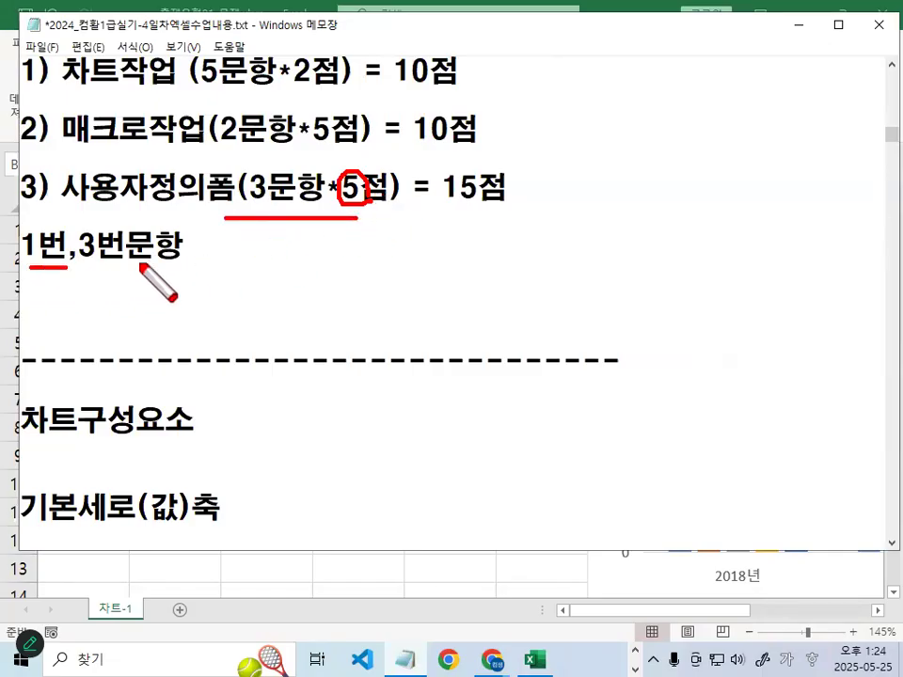
left_click_drag(154, 267, 82, 266)
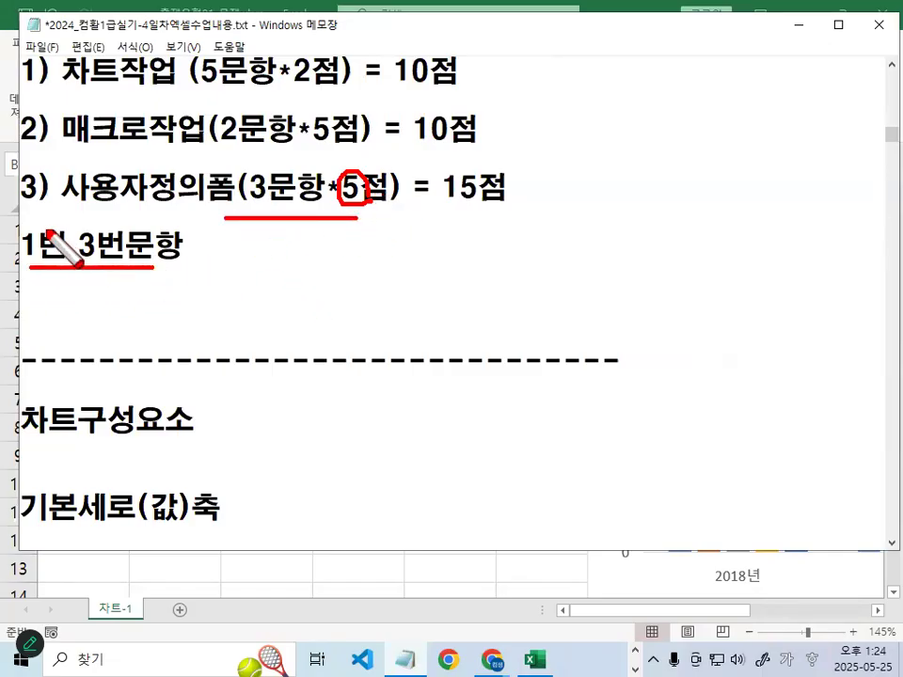
left_click_drag(37, 236, 123, 242)
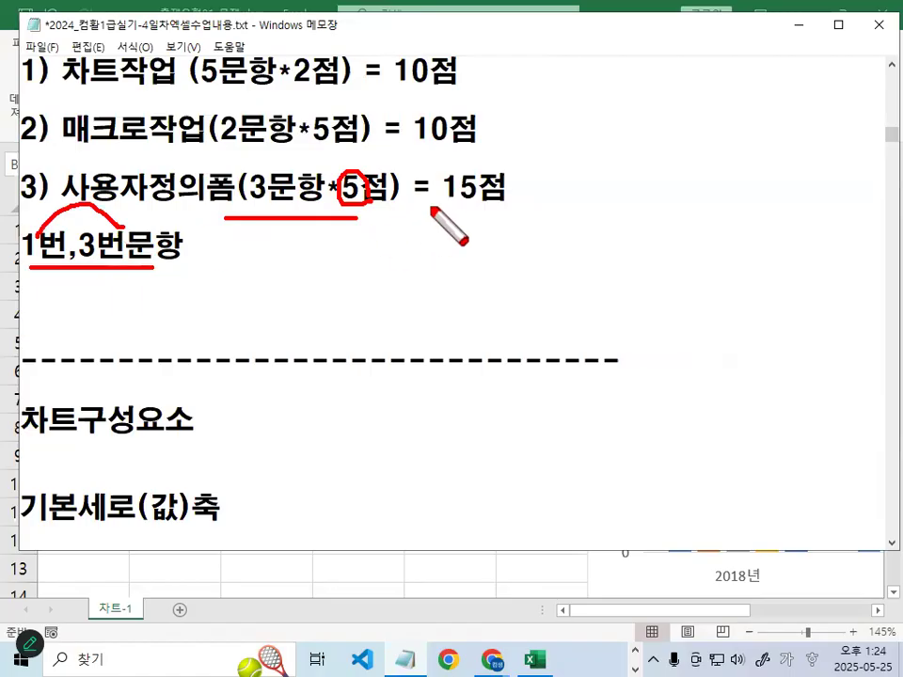
Draw a rising red arrow and a circled 2 with a check mark, cross out the 2, and clear all the marks
left_click_drag(470, 296, 670, 199)
left_click_drag(633, 231, 671, 194)
left_click_drag(684, 208, 719, 238)
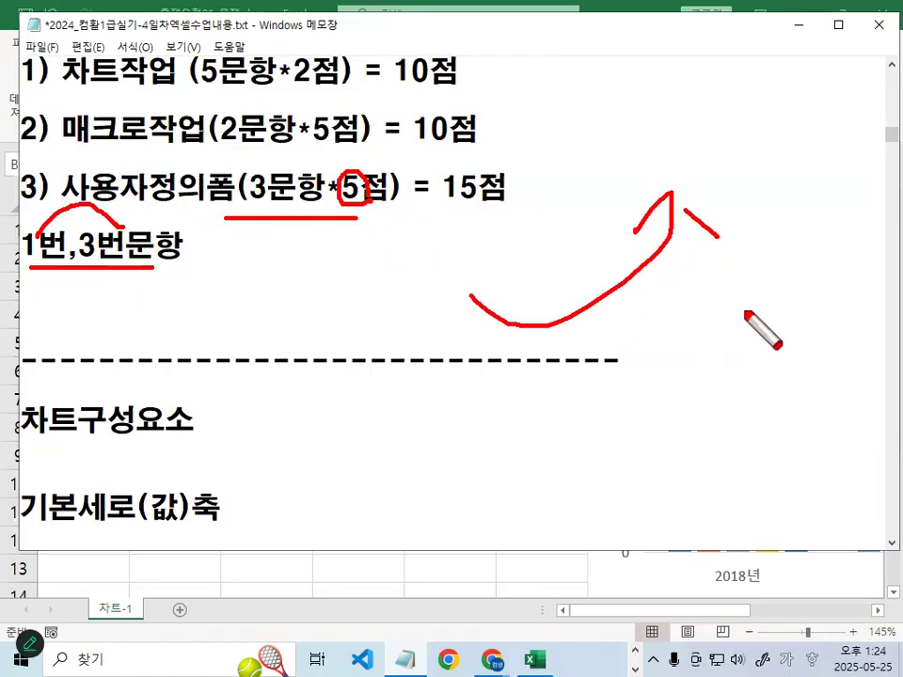
mouse_move(286, 256)
left_mouse_down()
mouse_move(314, 261)
mouse_move(323, 280)
mouse_move(298, 242)
mouse_move(331, 282)
mouse_move(397, 234)
left_mouse_up()
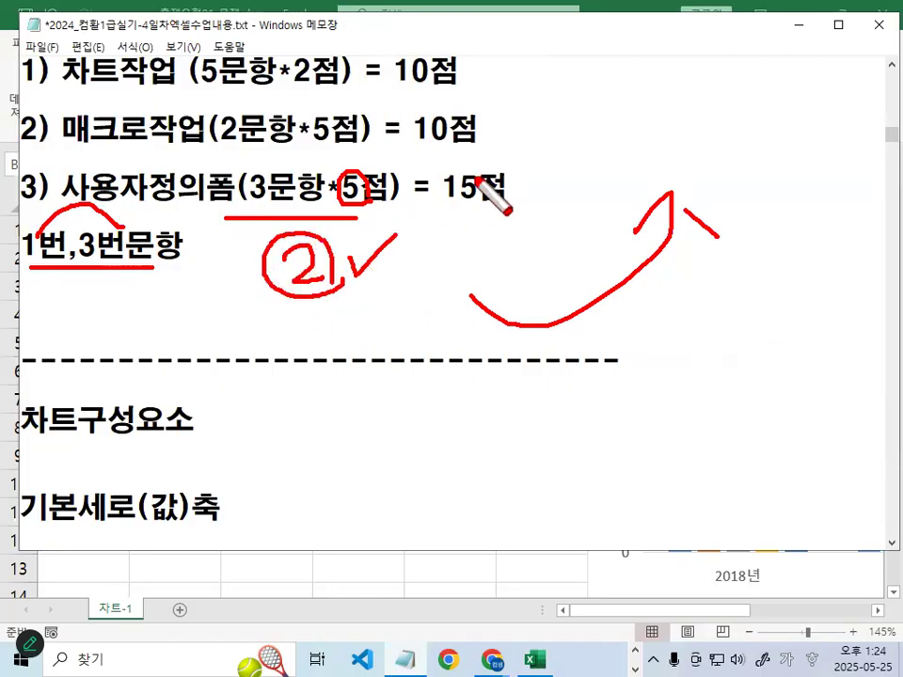
left_click_drag(325, 237, 286, 311)
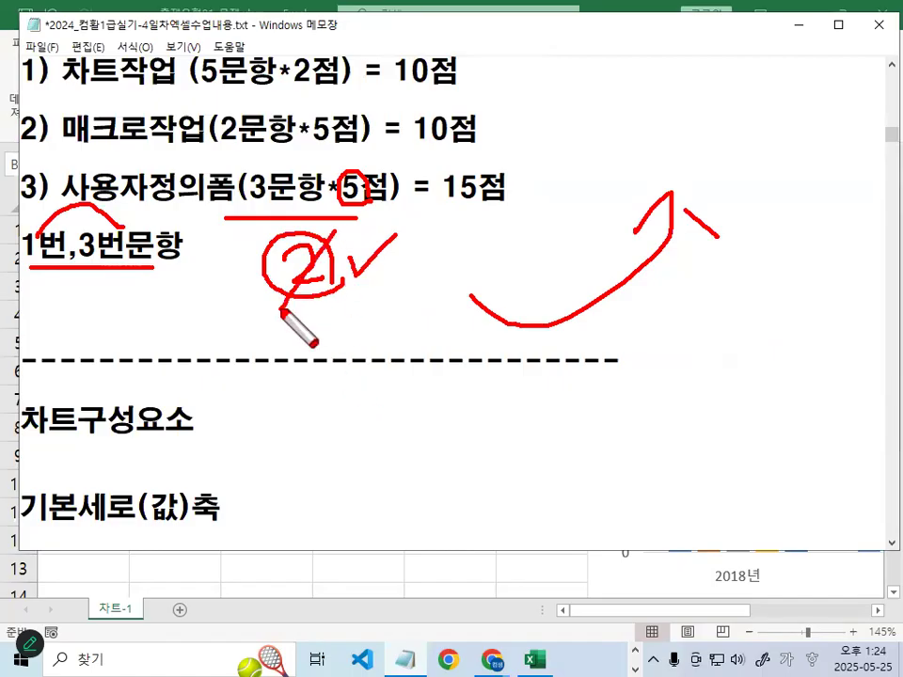
mouse_move(292, 228)
left_mouse_down()
mouse_move(335, 323)
mouse_move(303, 313)
mouse_move(356, 322)
left_mouse_up()
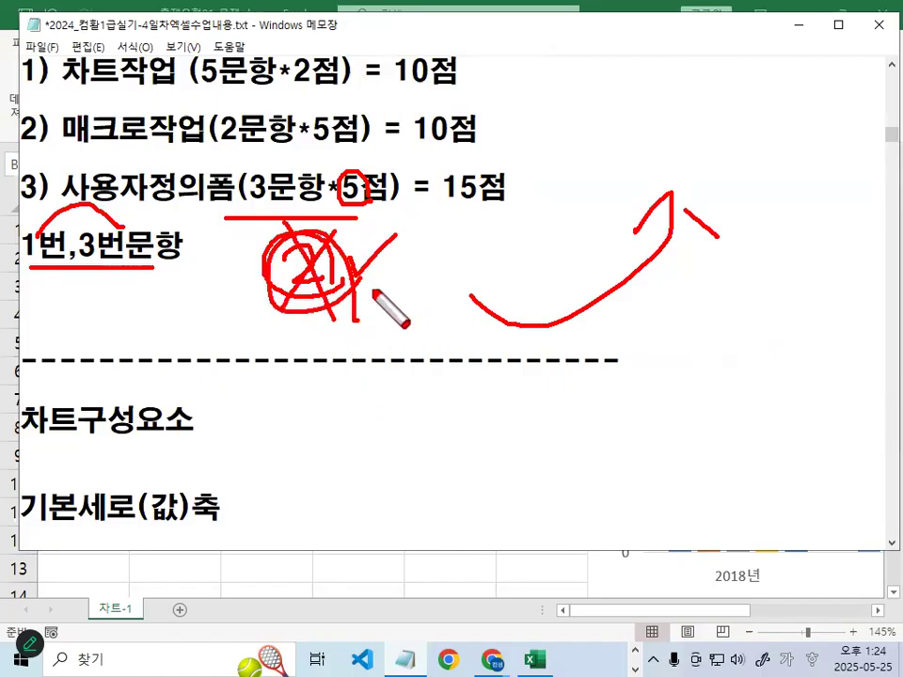
left_click_drag(365, 235, 252, 315)
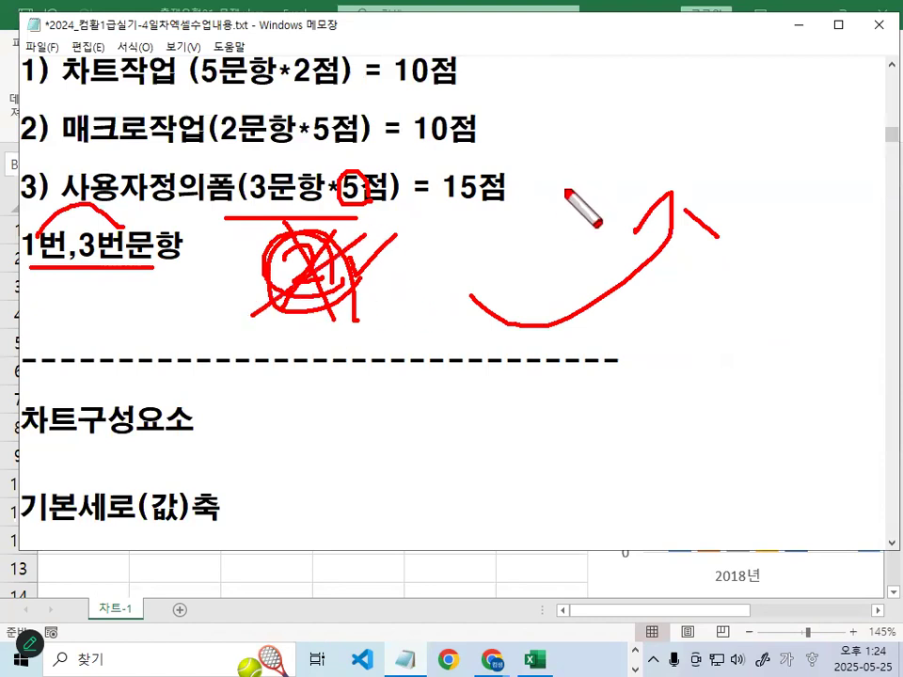
key("Escape")
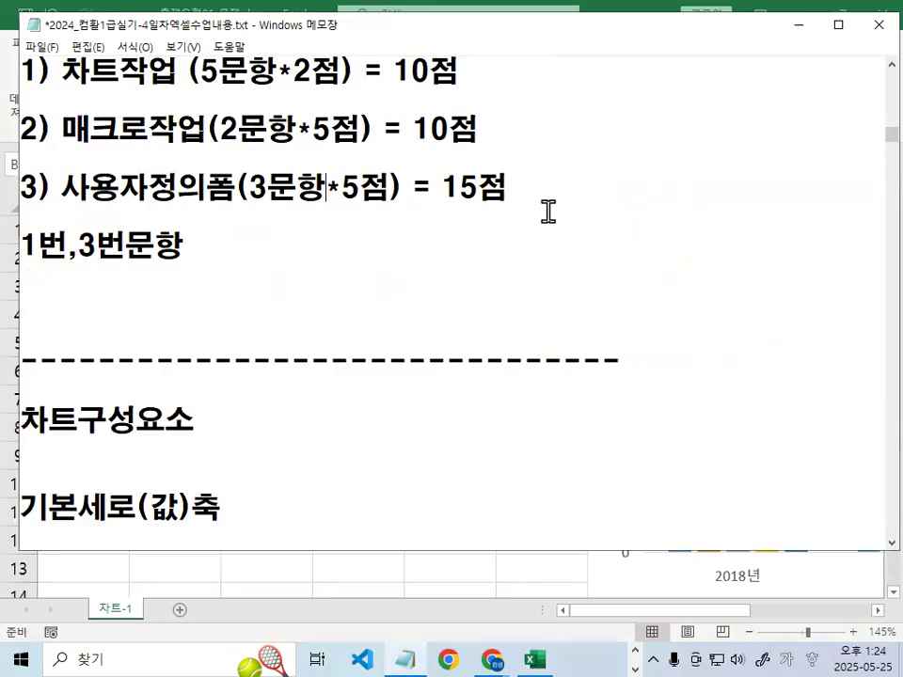
Shift the notes window slightly, underline and cross out 1번,3번문항 with the red pen, and clear the marks
left_click_drag(484, 29, 481, 30)
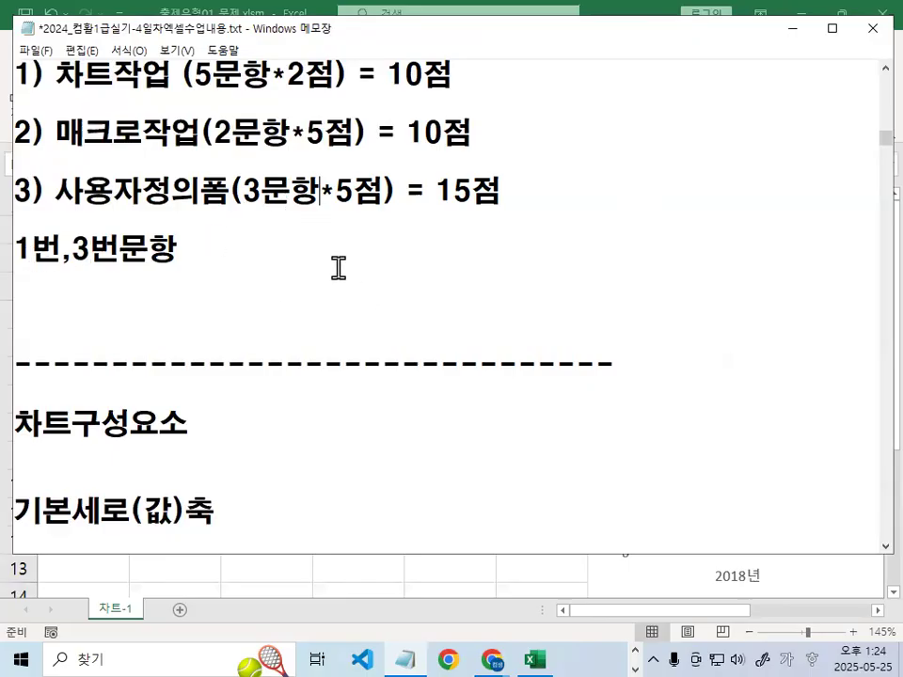
key("ctrl+2")
left_click_drag(301, 273, 380, 326)
mouse_move(31, 268)
left_mouse_down()
mouse_move(157, 269)
mouse_move(168, 233)
mouse_move(161, 279)
left_mouse_up()
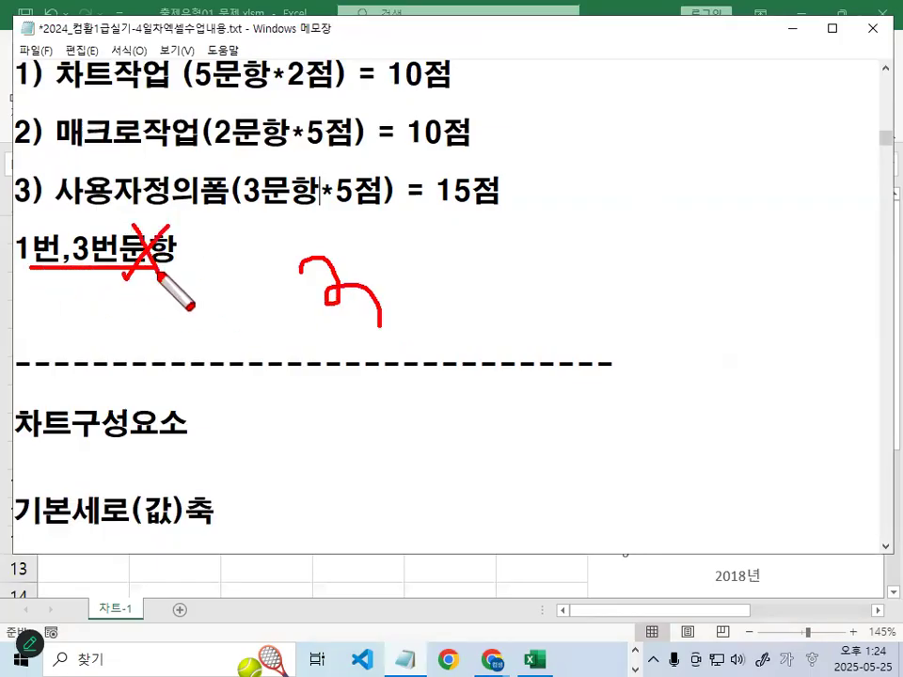
key("Escape")
Review the 1번,3번문항 line, the 사용자정의폼 score and the 차트작업 line by highlighting their text
left_click_drag(34, 250, 187, 248)
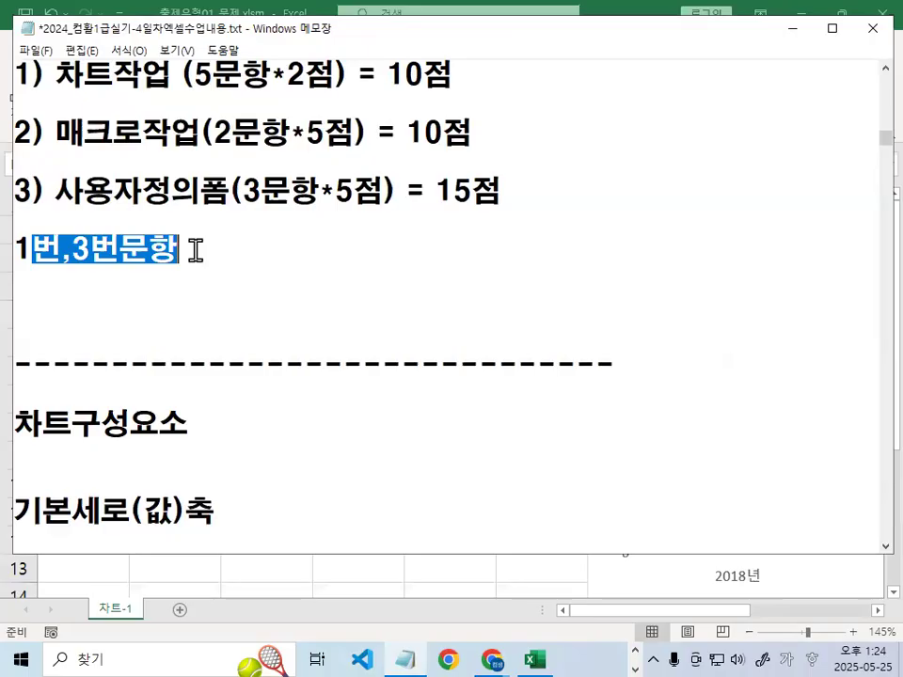
left_click(195, 250)
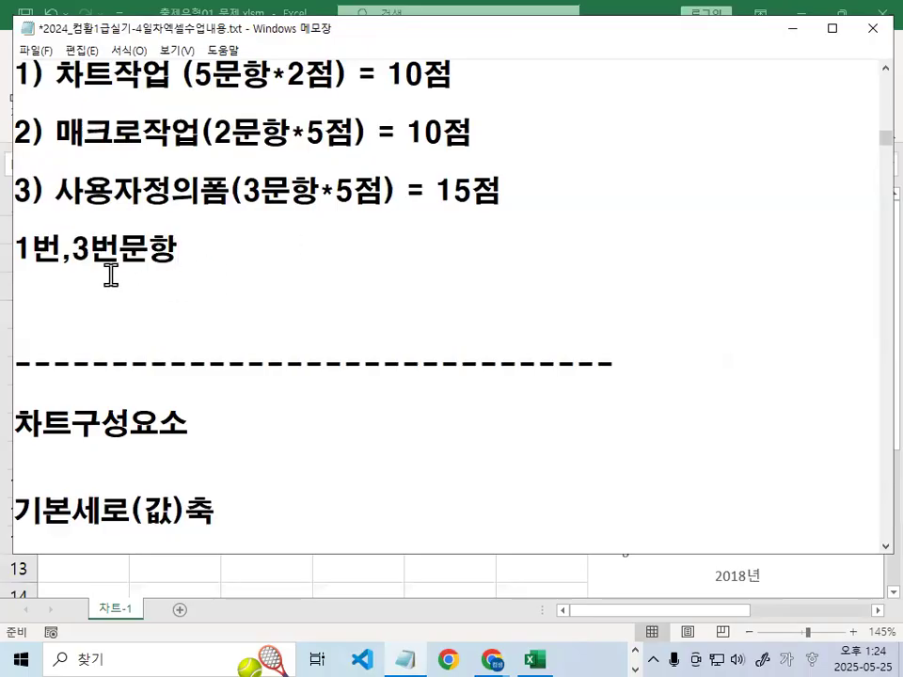
left_click_drag(156, 256, 67, 275)
left_click(79, 249)
left_click_drag(425, 194, 486, 182)
left_click_drag(56, 75, 601, 74)
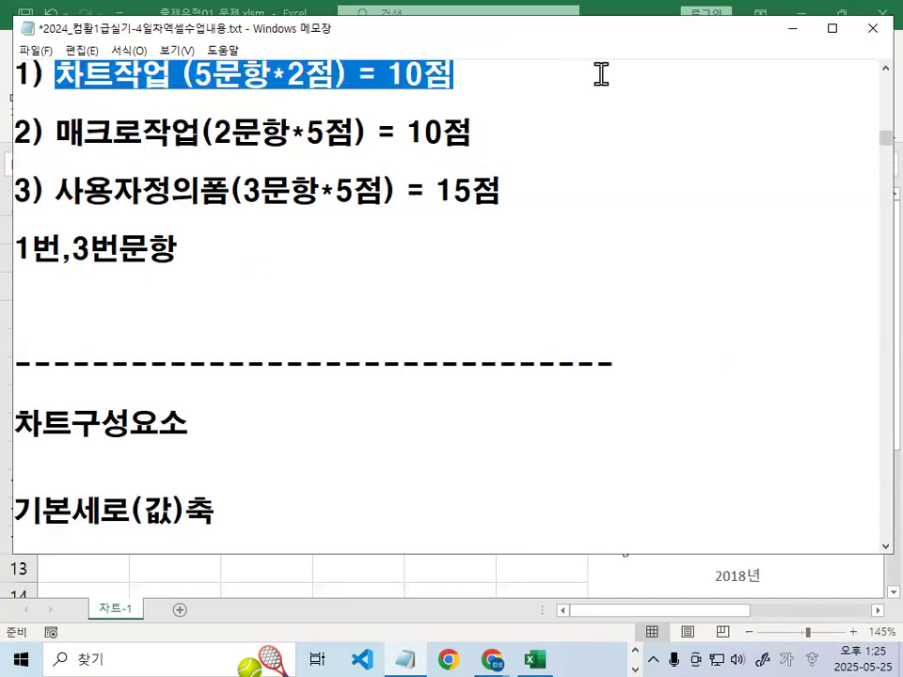
left_click(601, 75)
Underline 사용자정의폼 in red, add a boxed check mark below 3문항, clear the marks, and highlight the word 사용자정의폼
left_click_drag(71, 203, 229, 203)
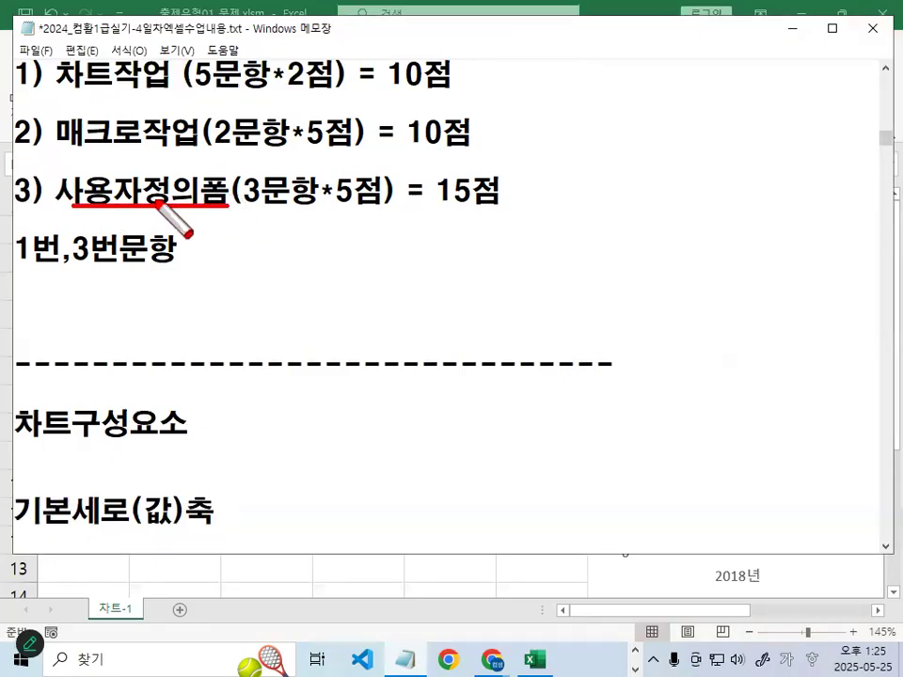
mouse_move(246, 233)
left_mouse_down()
mouse_move(274, 212)
mouse_move(291, 233)
left_mouse_up()
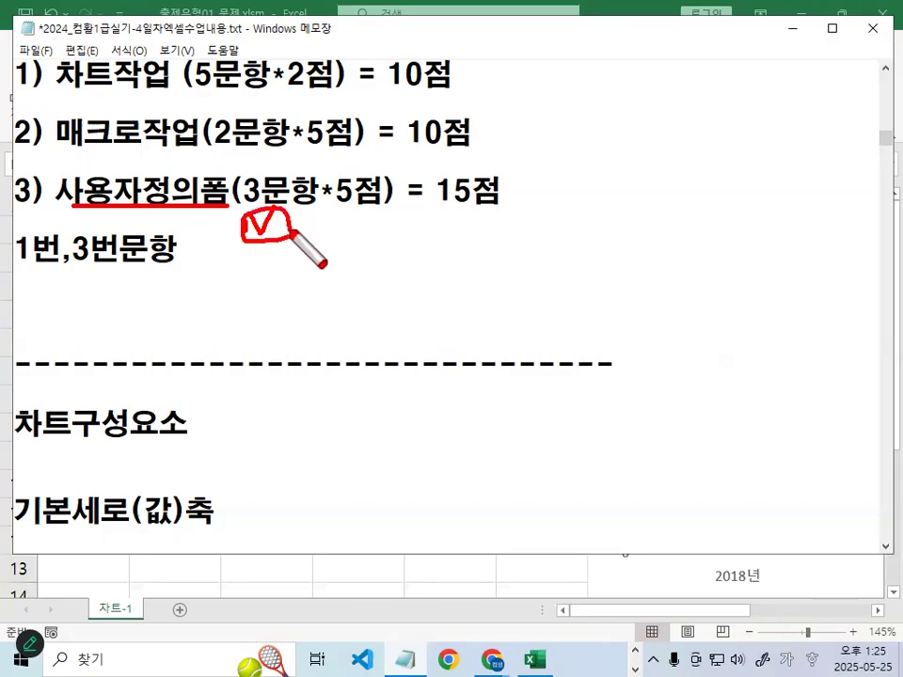
key("Escape")
left_click_drag(56, 192, 229, 192)
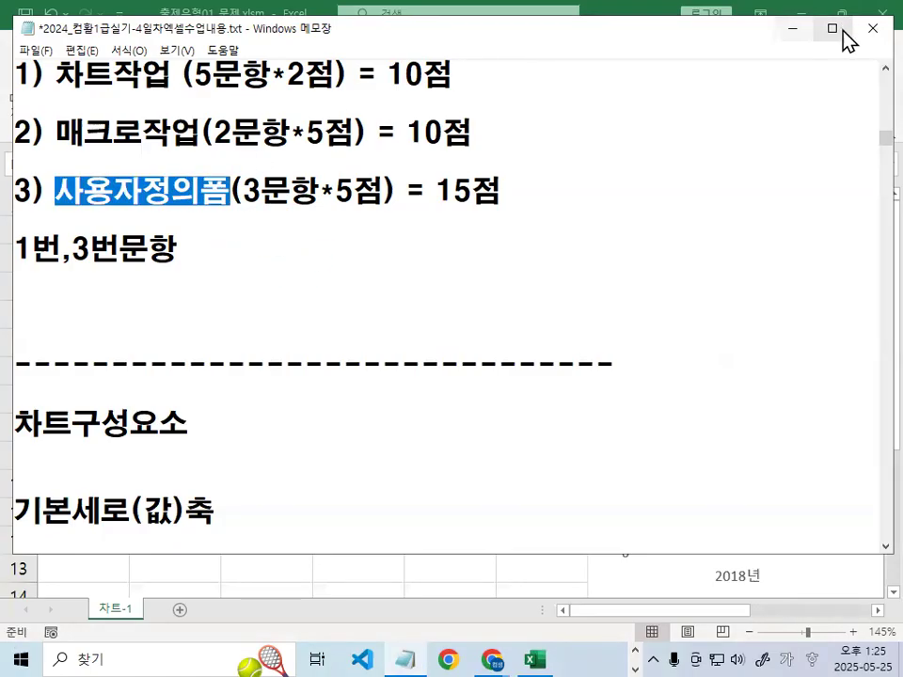
Put the notes away and open 출제유형01_정답.xlsm from the 4장_출제유형01 folder inside 완성파일
left_click(787, 30)
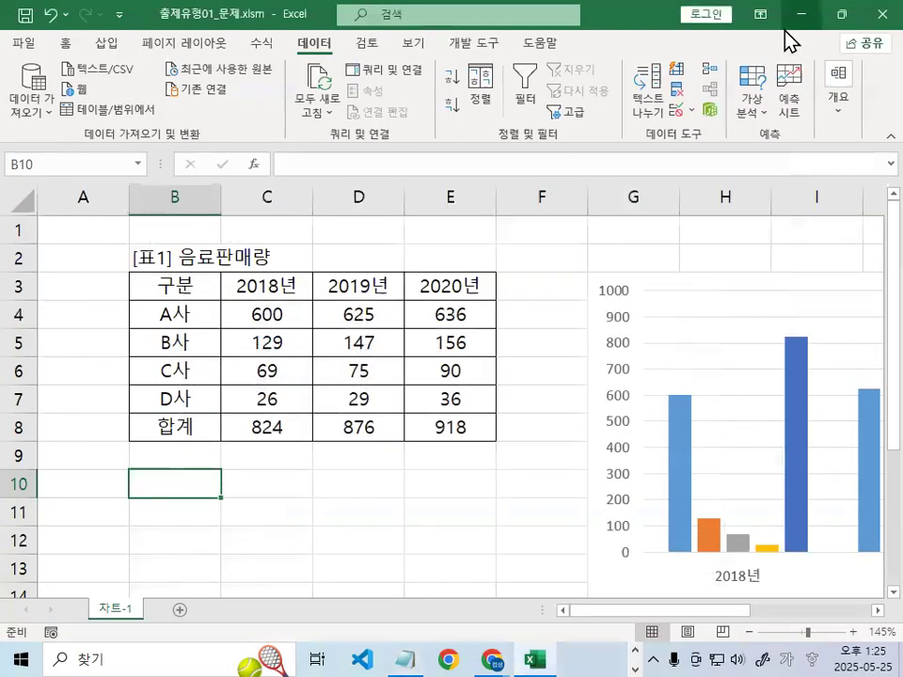
left_click(525, 351)
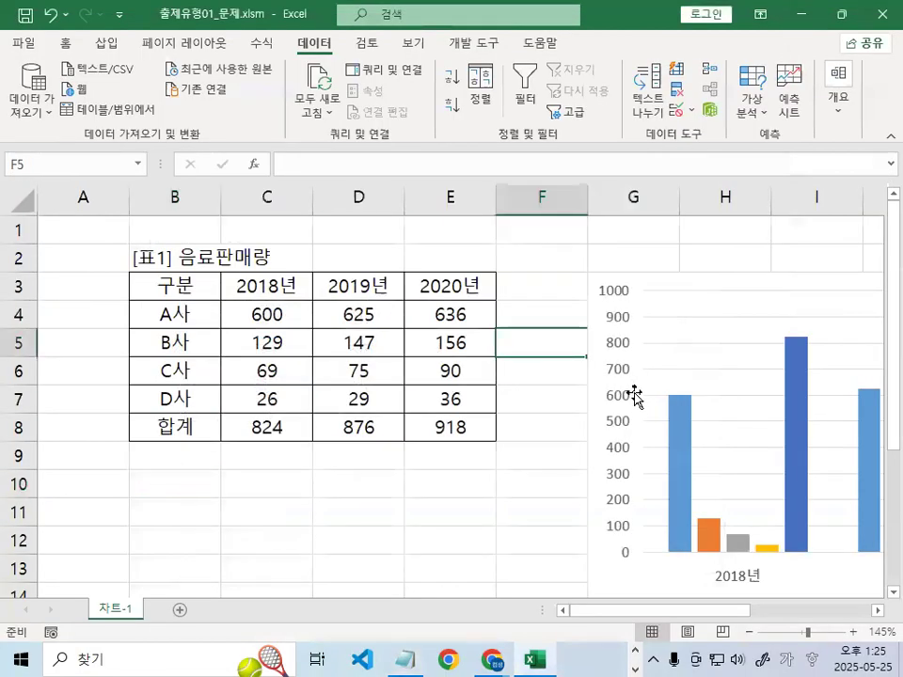
left_click(28, 45)
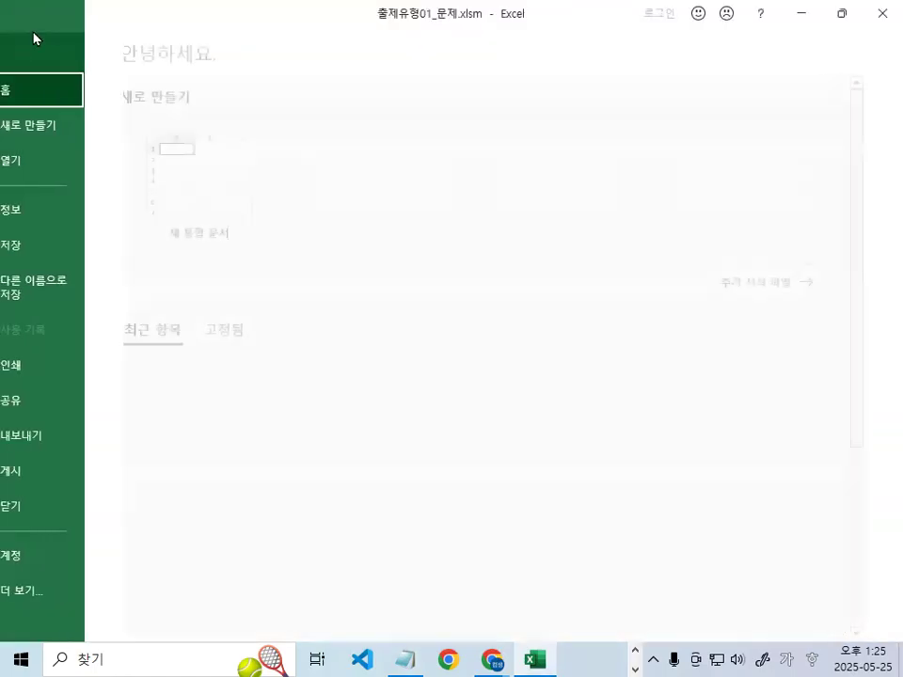
left_click(64, 164)
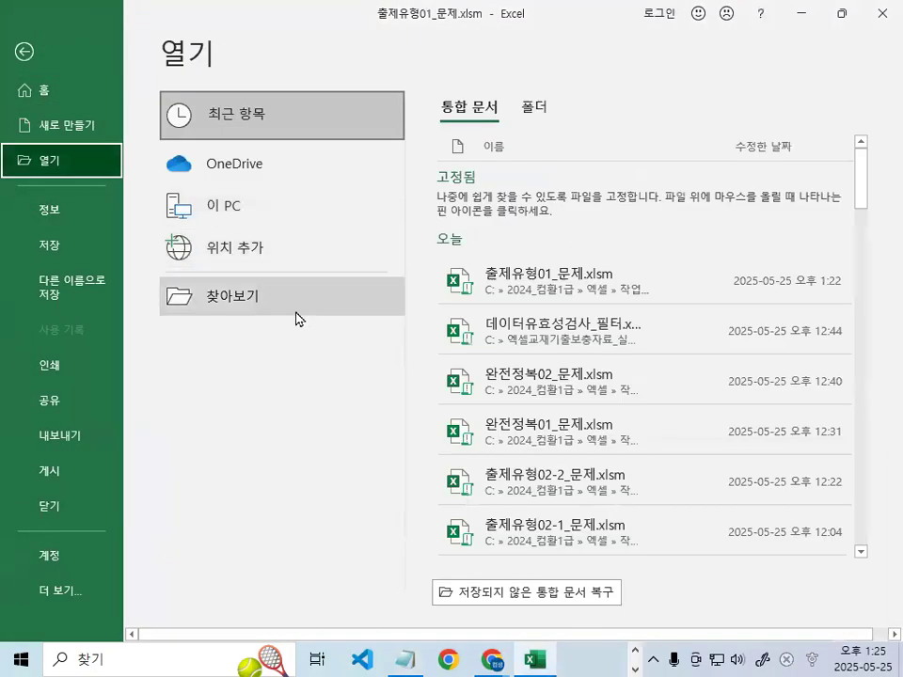
left_click(298, 315)
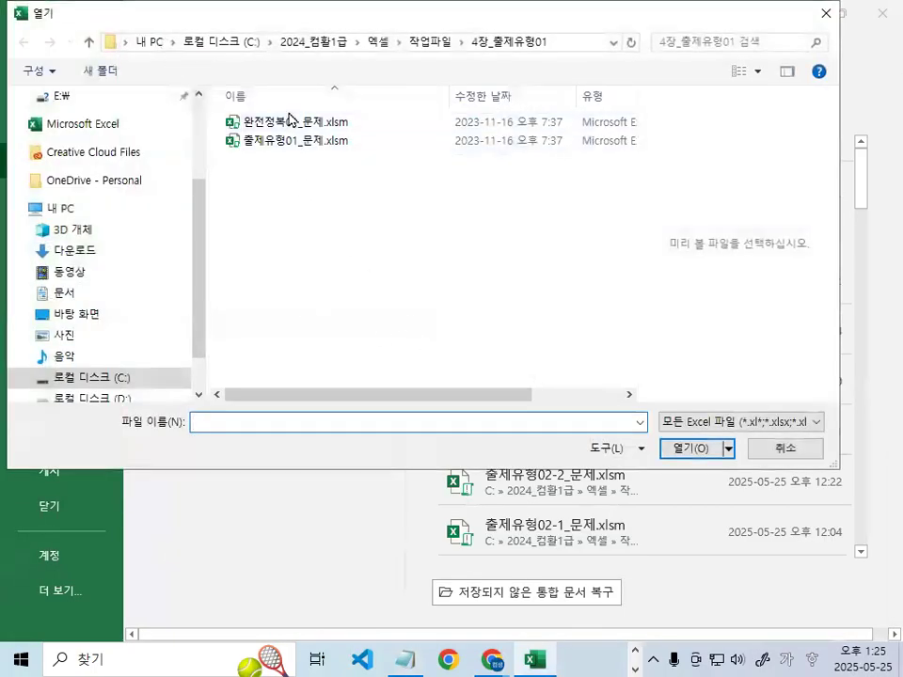
left_click(89, 41)
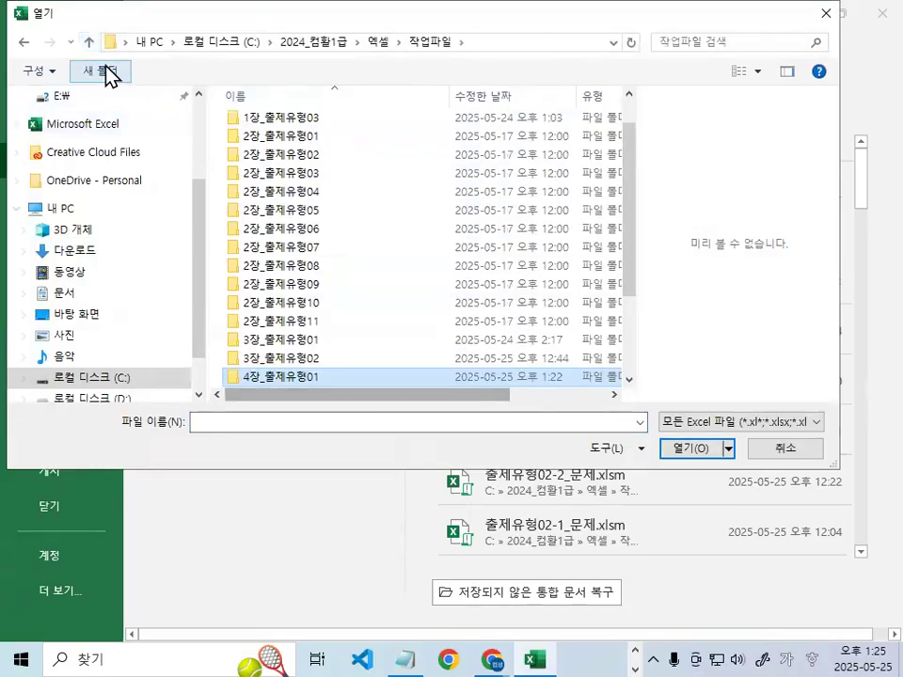
left_click(90, 41)
double_click(256, 125)
scroll(277, 176, "down", 3)
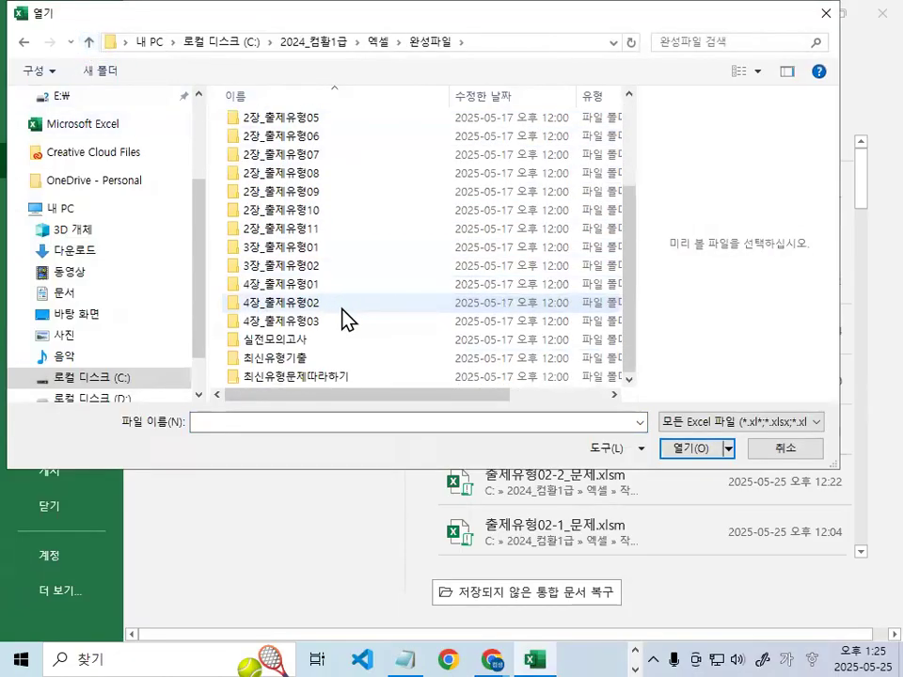
double_click(294, 284)
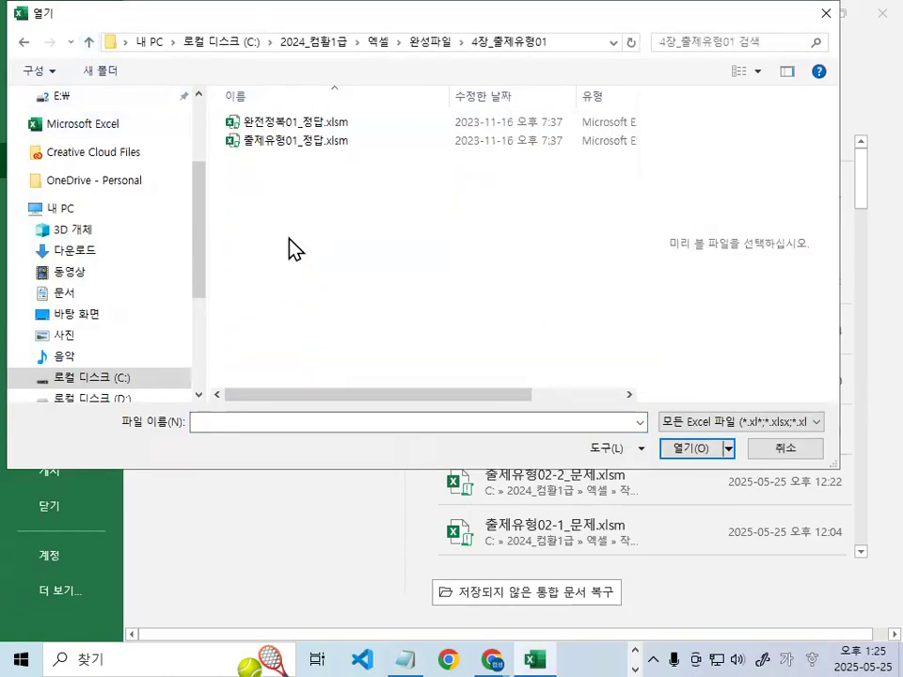
double_click(298, 142)
Copy the 음료 판매량 chart from the 차트-1 sheet into a new worksheet
left_click(580, 264)
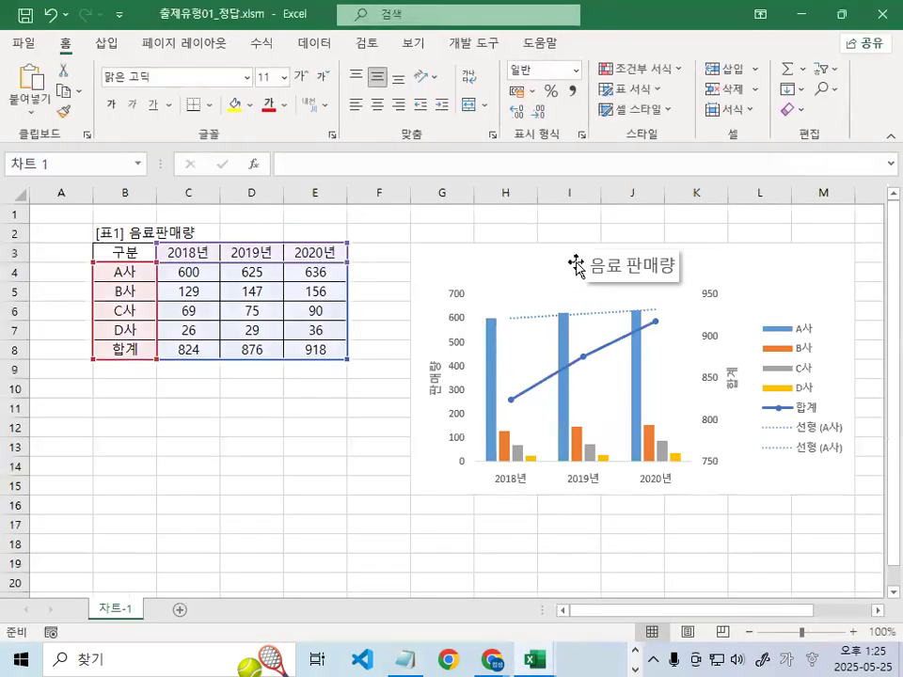
left_click(178, 610)
key("ctrl+v")
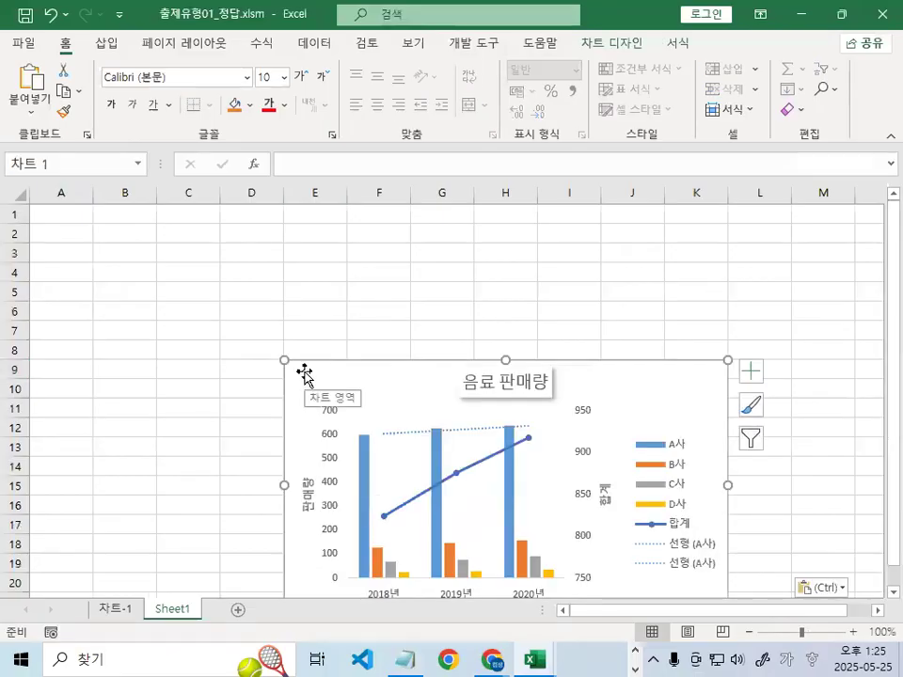
Collapse the ribbon, then move and enlarge the pasted chart so it spans roughly columns C to L and rows 3 to 23
key("ctrl+F1")
left_click_drag(674, 300, 544, 198)
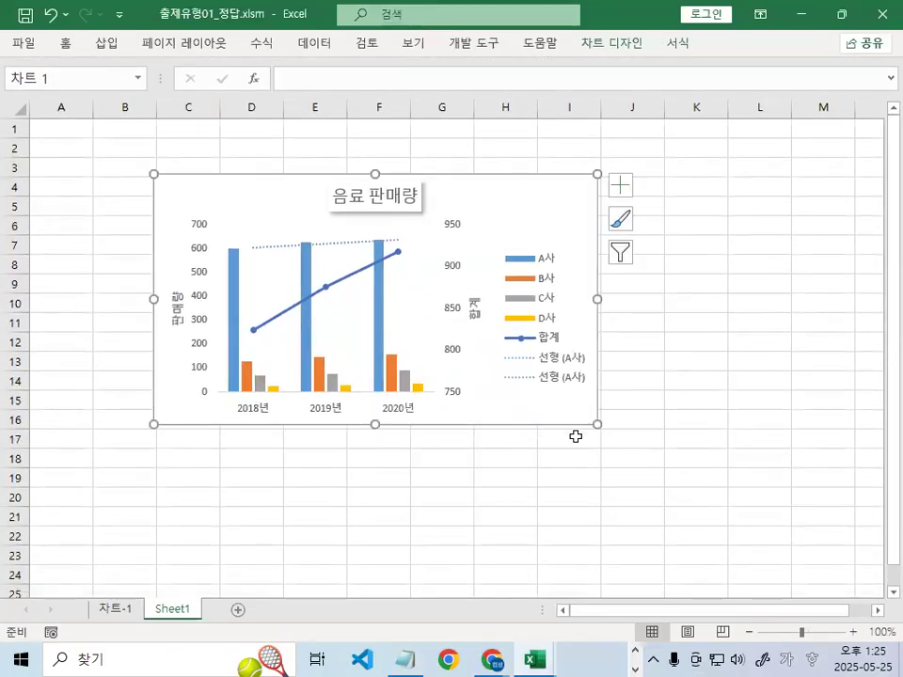
left_click_drag(595, 421, 799, 565)
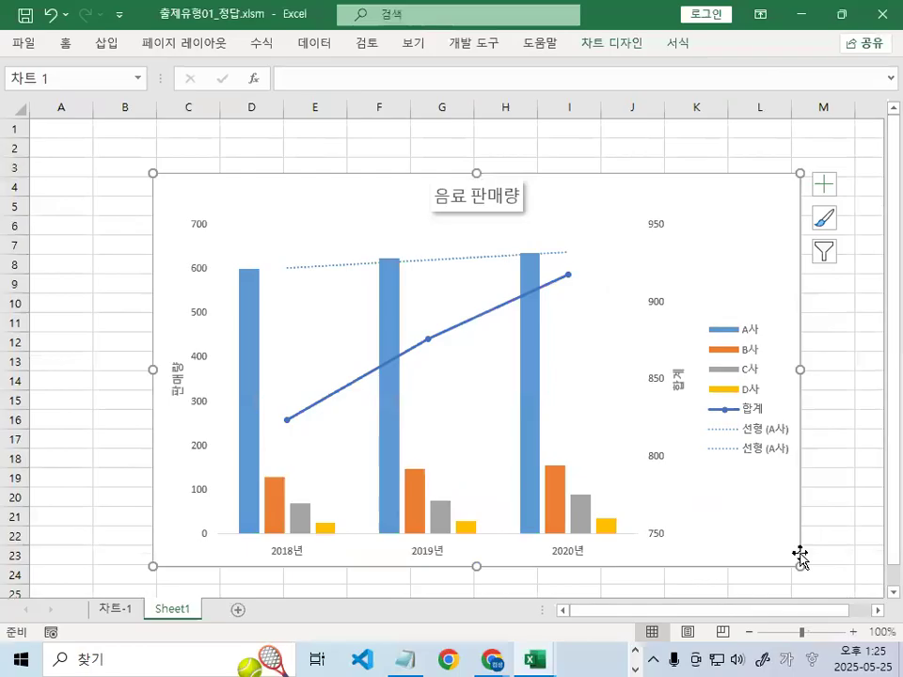
left_click(551, 423)
left_click_drag(784, 233, 786, 222)
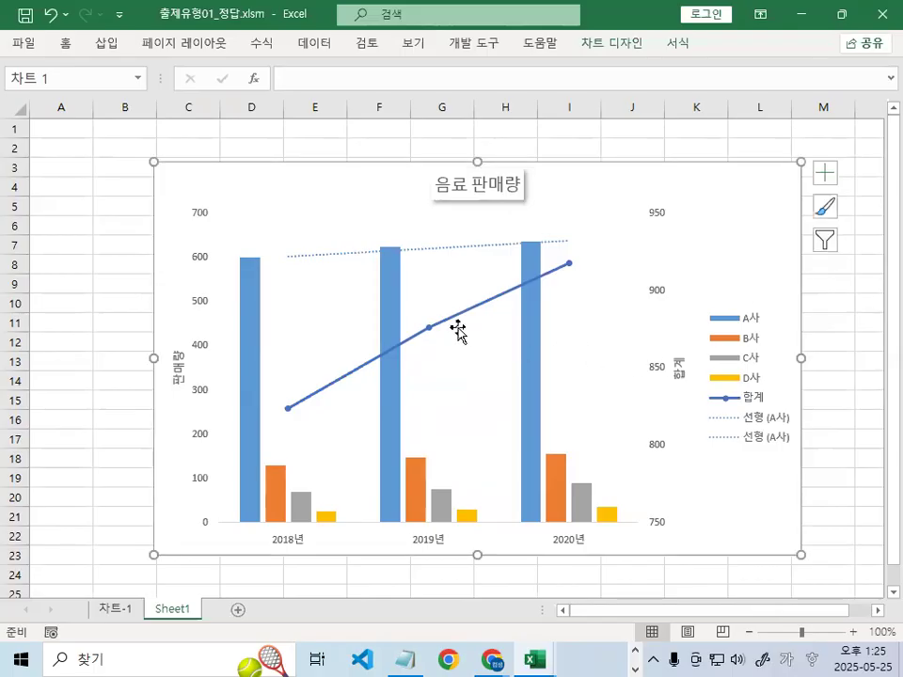
Examine the chart type and secondary axis setting of each series in the combo chart without changing them
right_click(744, 225)
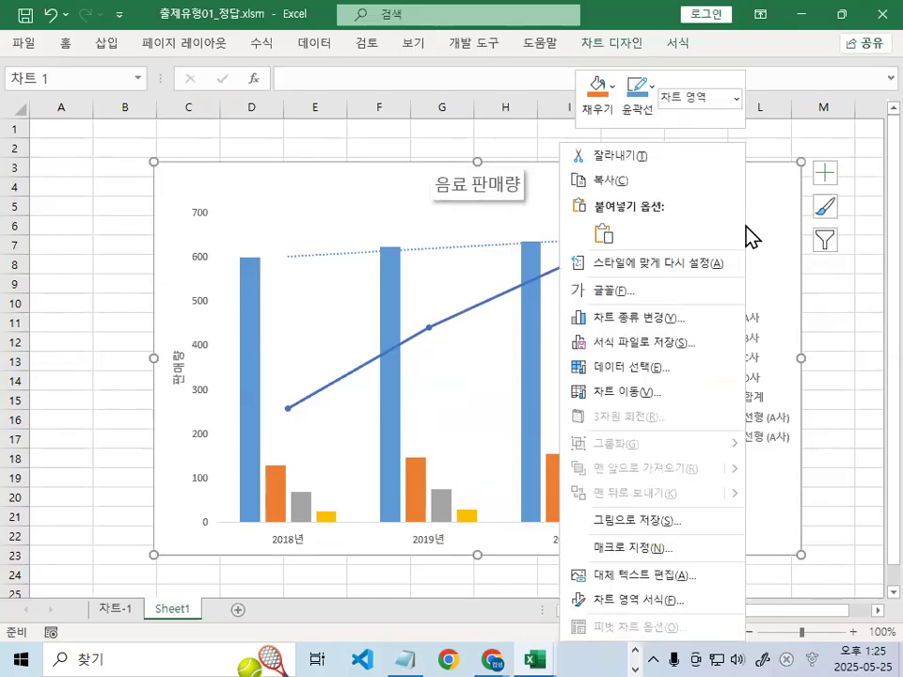
left_click(584, 317)
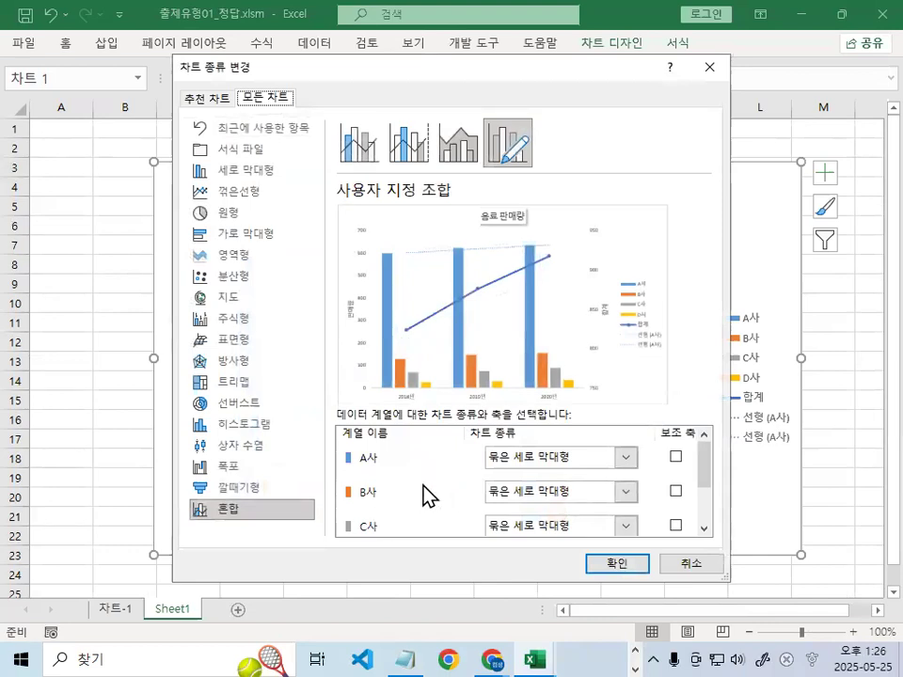
left_click_drag(701, 479, 698, 549)
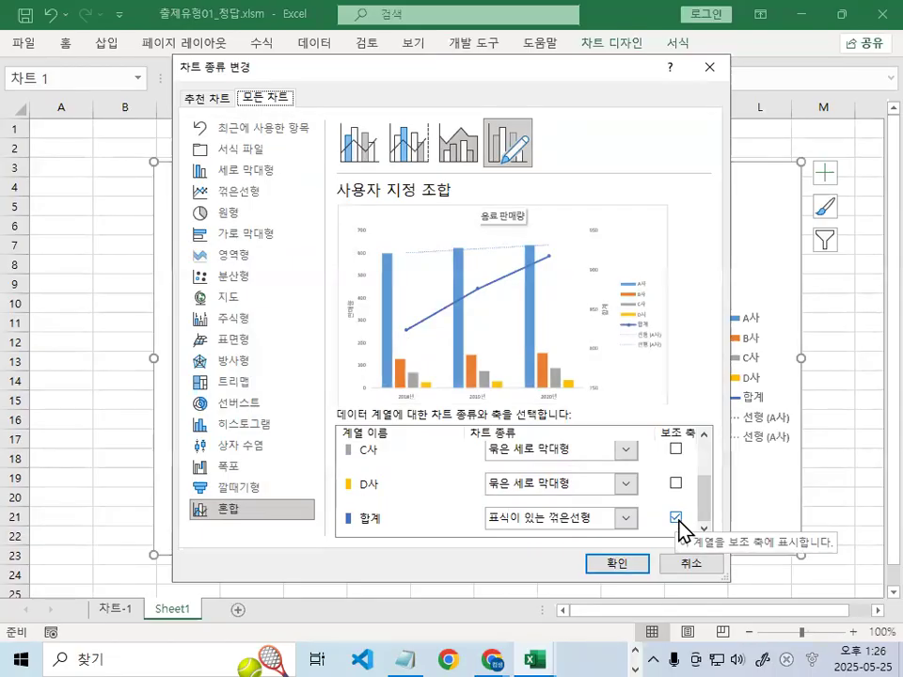
left_click(692, 564)
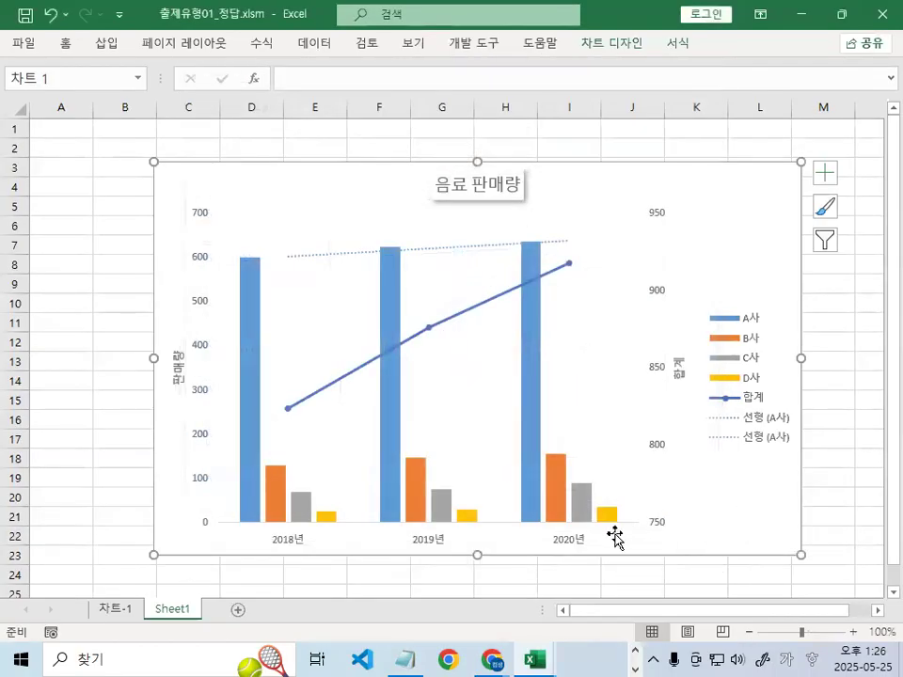
Delete the A사 series from the pasted chart
left_click(524, 397)
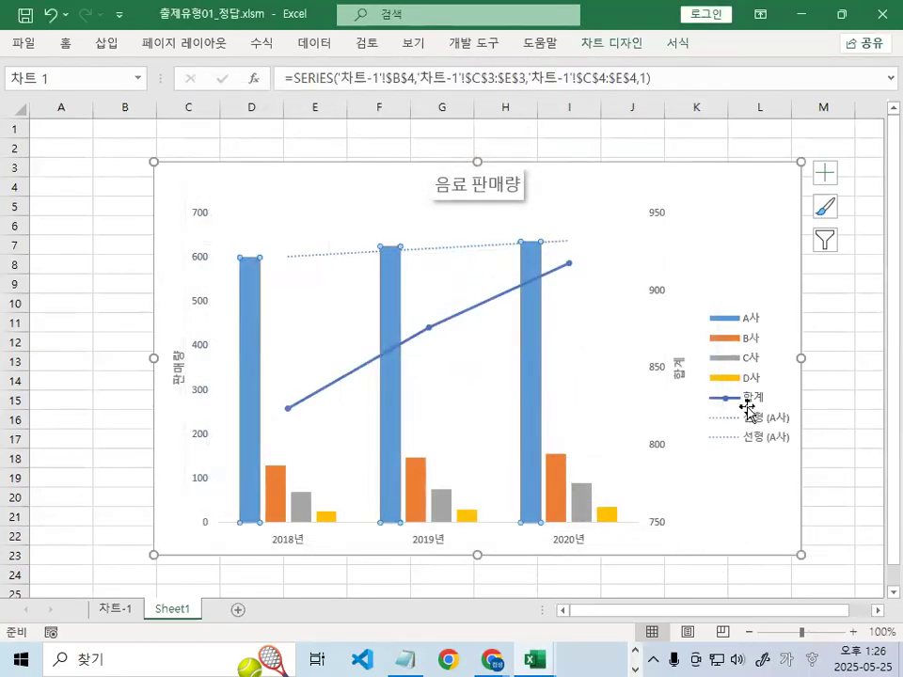
left_click(524, 301)
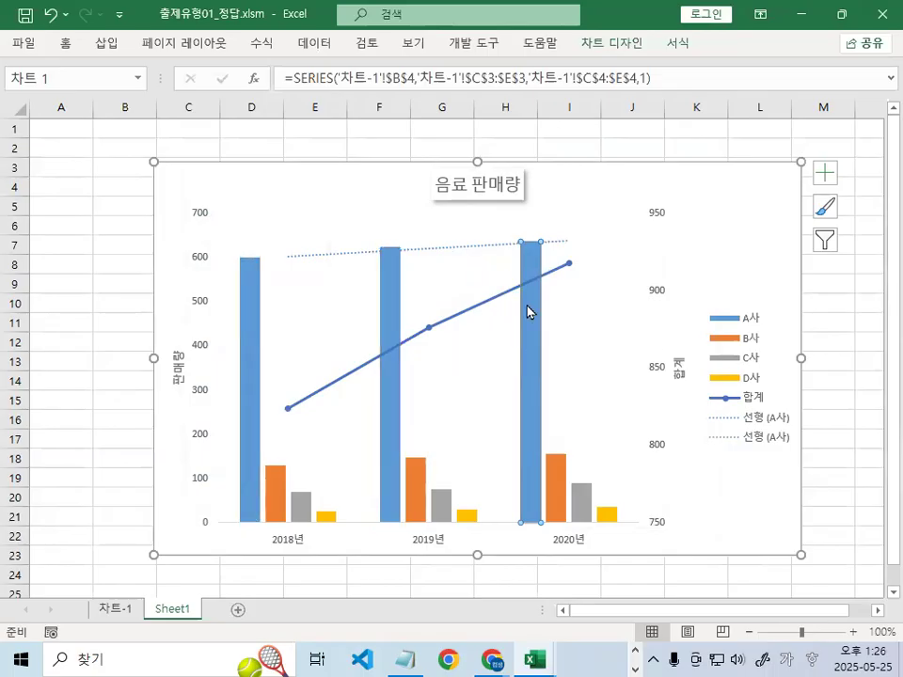
key("Delete")
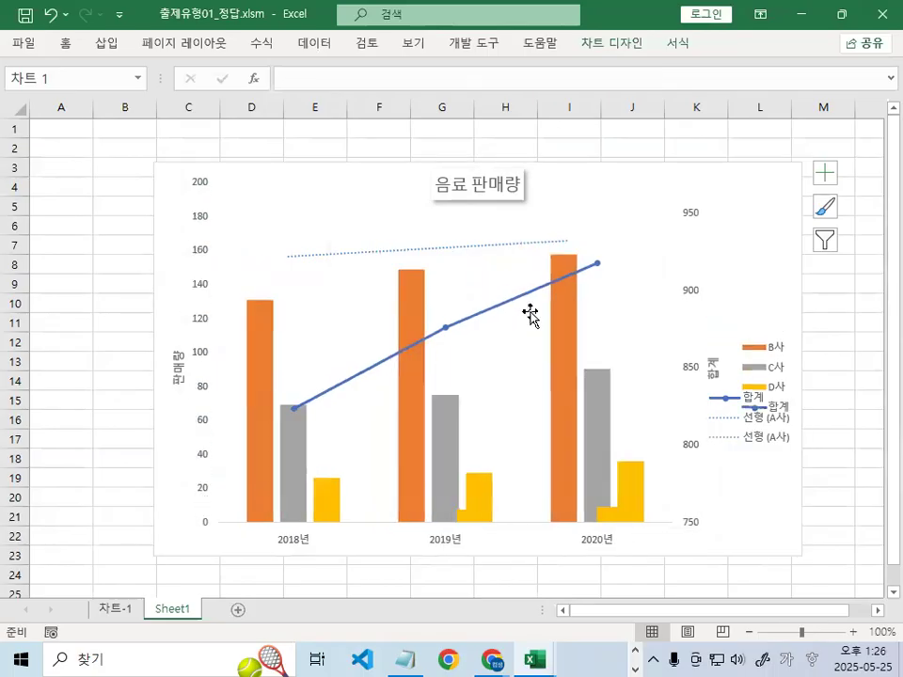
left_click(780, 415)
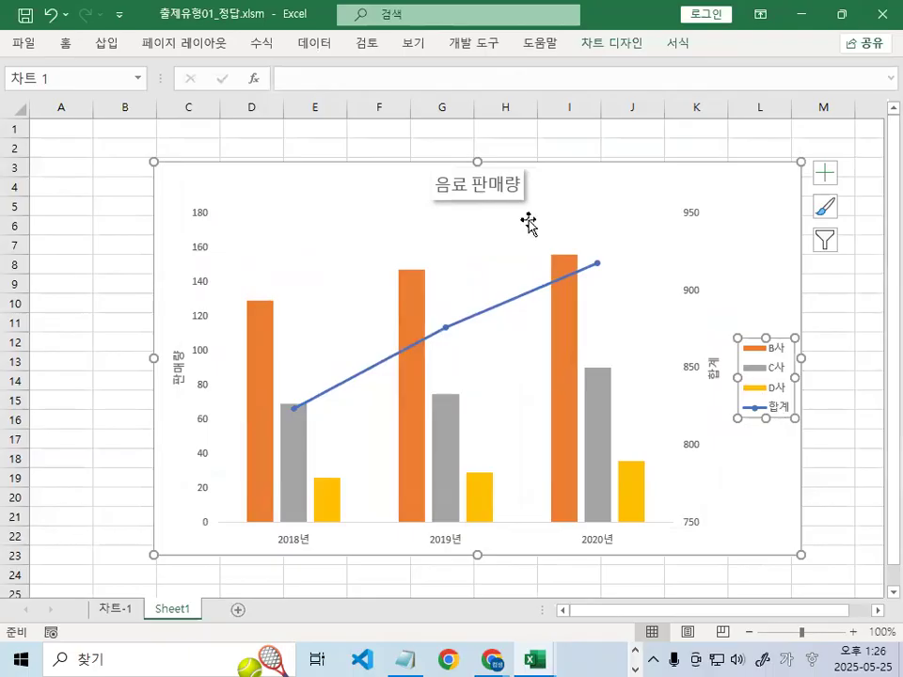
Add primary major horizontal (기본 주 가로) and primary major vertical (기본 주 세로) gridlines to the chart
left_click(489, 228)
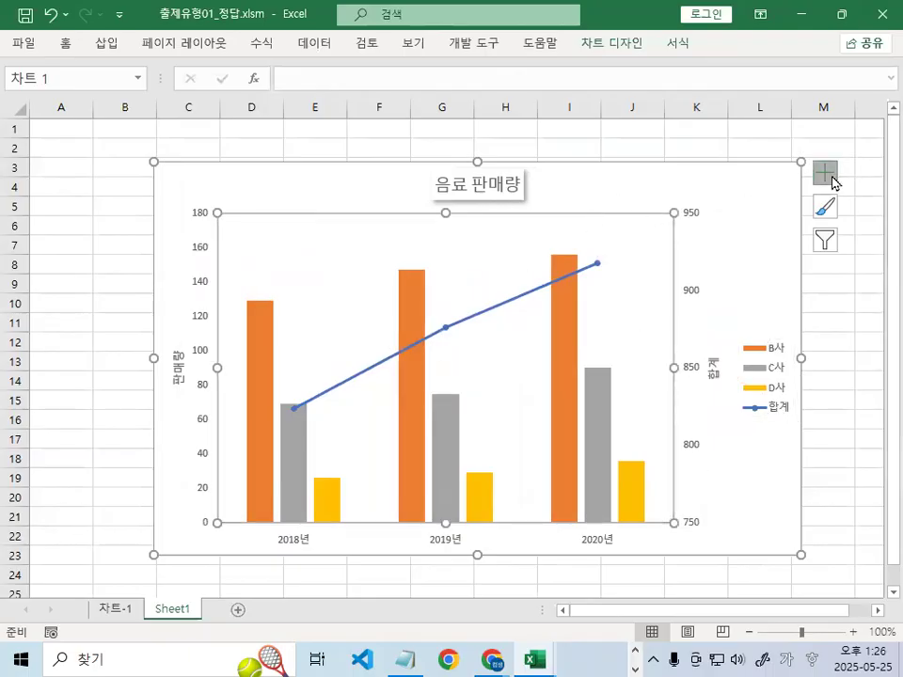
left_click(829, 177)
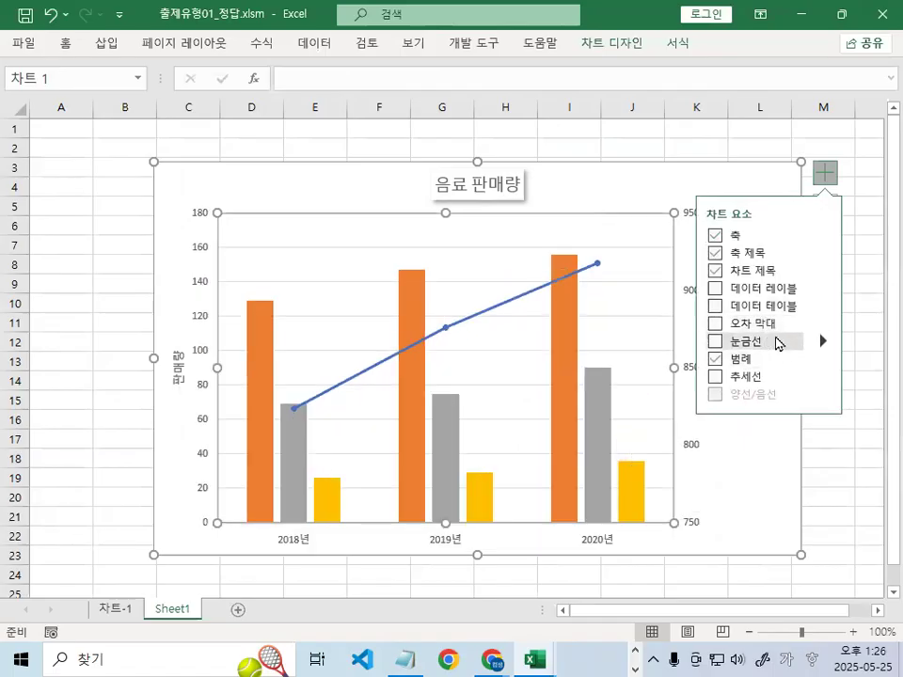
mouse_move(824, 344)
left_click(607, 344)
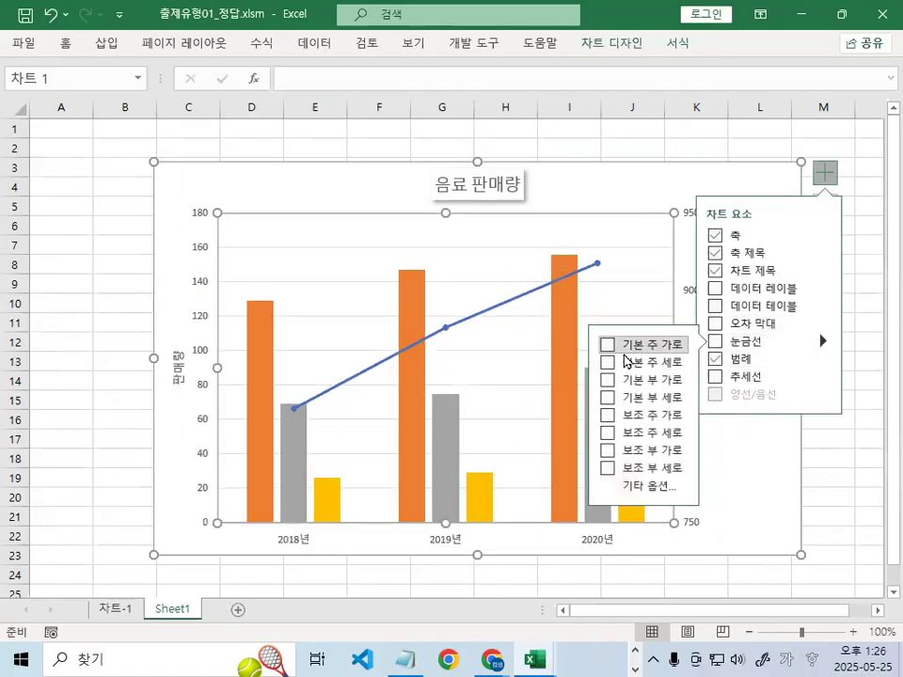
left_click(606, 361)
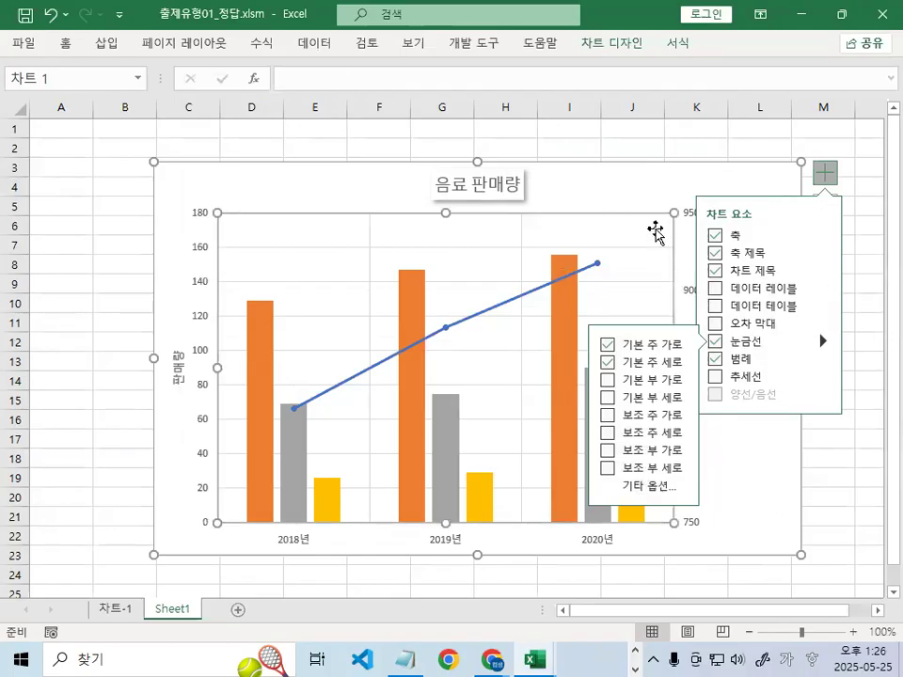
Fill the chart's plot area with the lightest gold theme colour
left_click(677, 43)
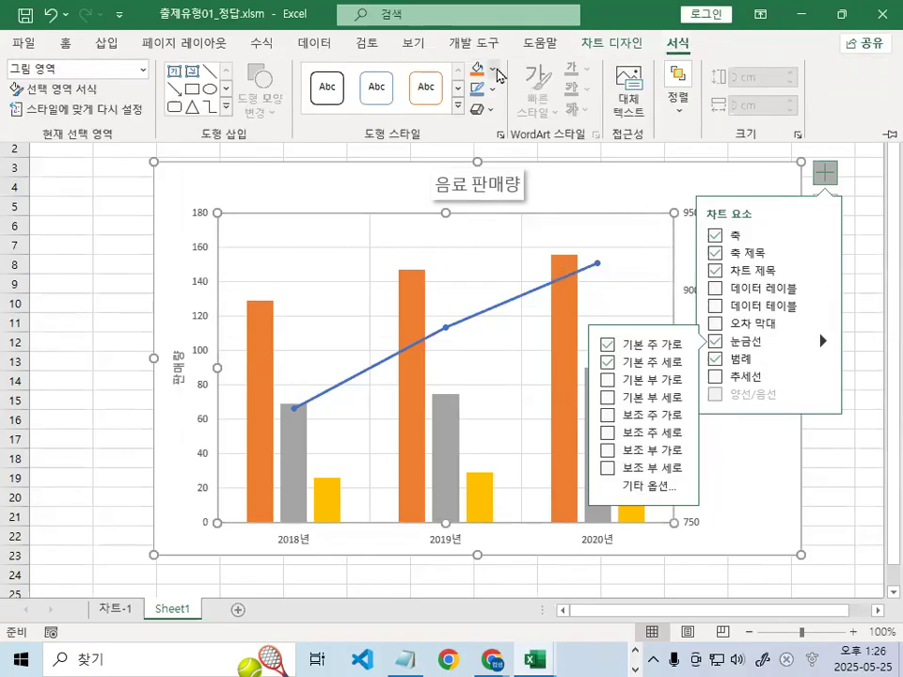
left_click(495, 70)
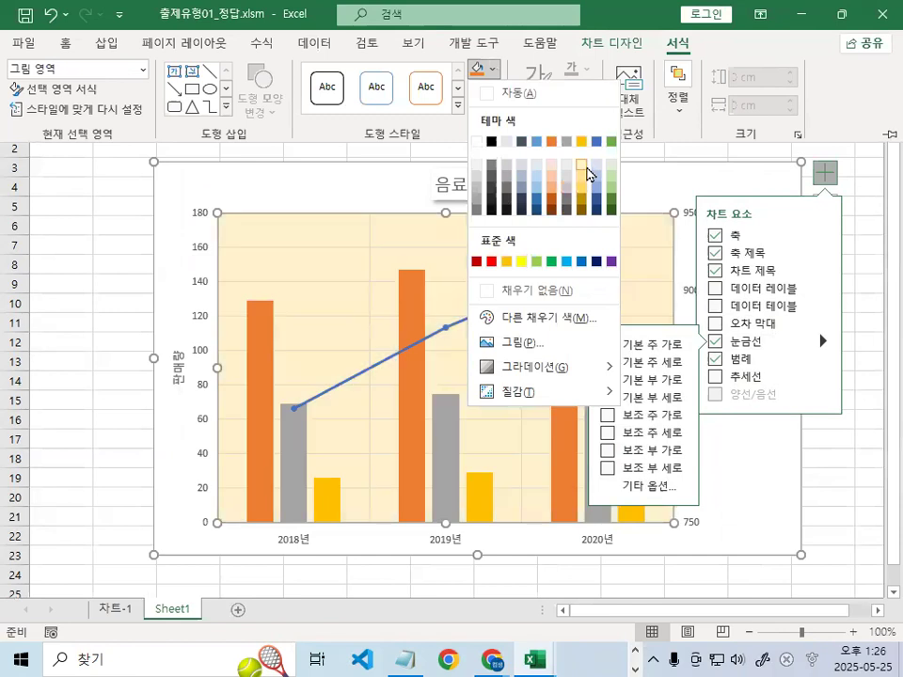
left_click(590, 172)
left_click(772, 461)
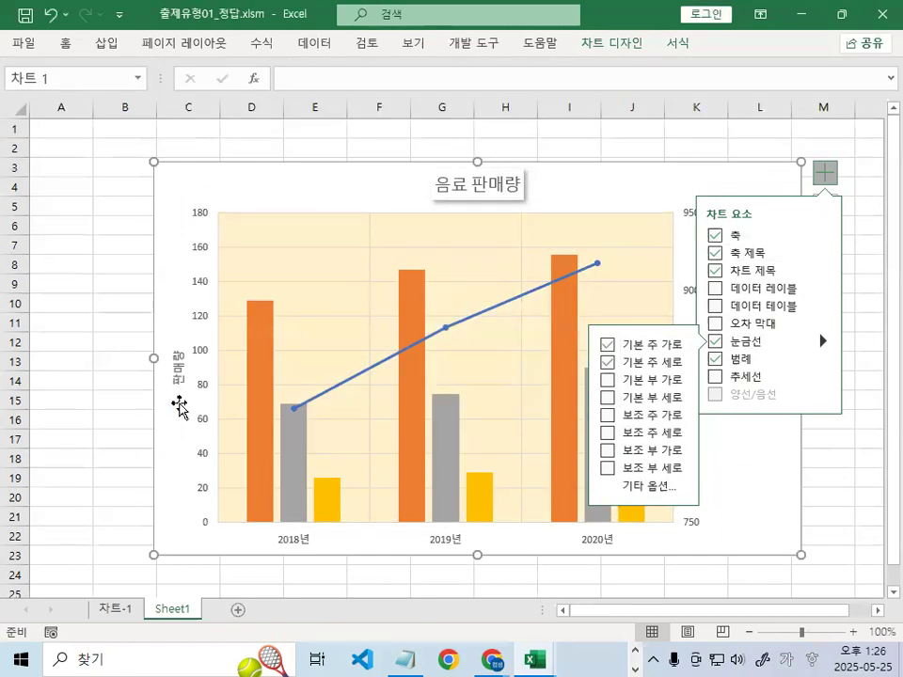
Add a secondary horizontal (보조 가로) axis title to the chart and deselect the chart
left_click(181, 371)
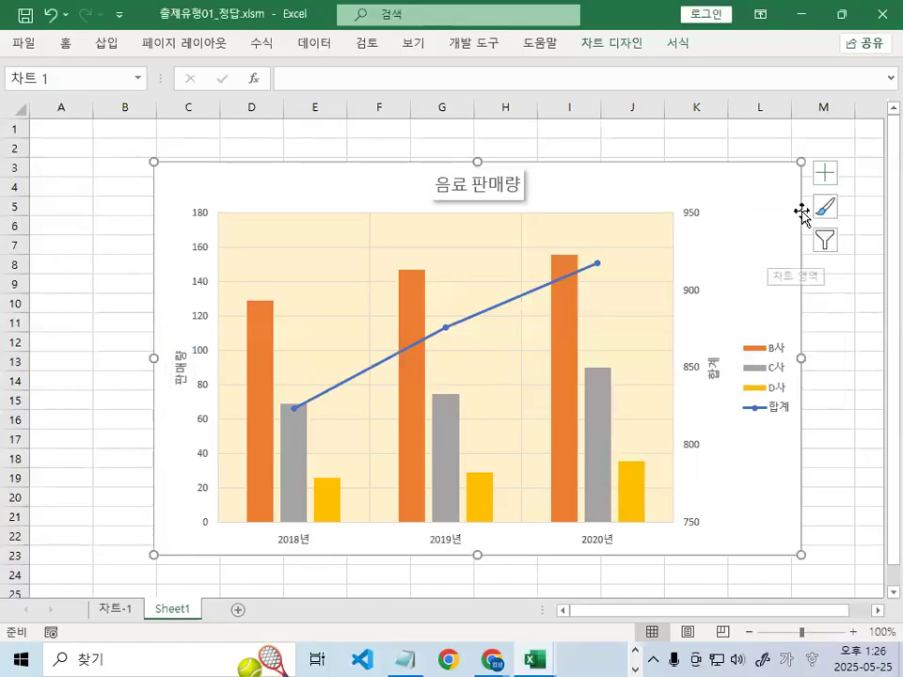
left_click(825, 172)
left_click(826, 254)
left_click(665, 292)
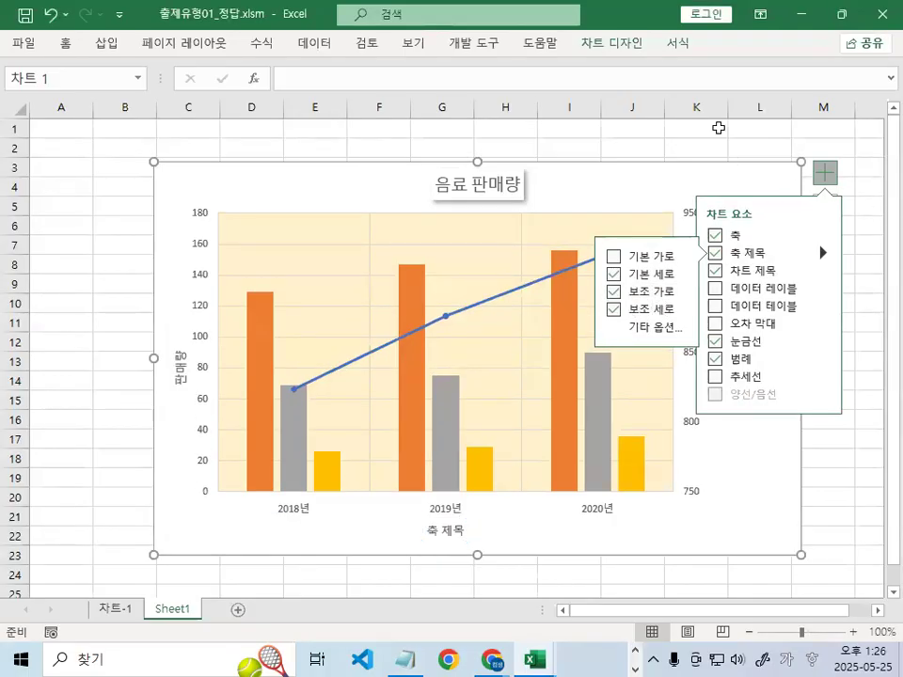
left_click(717, 109)
left_click(837, 298)
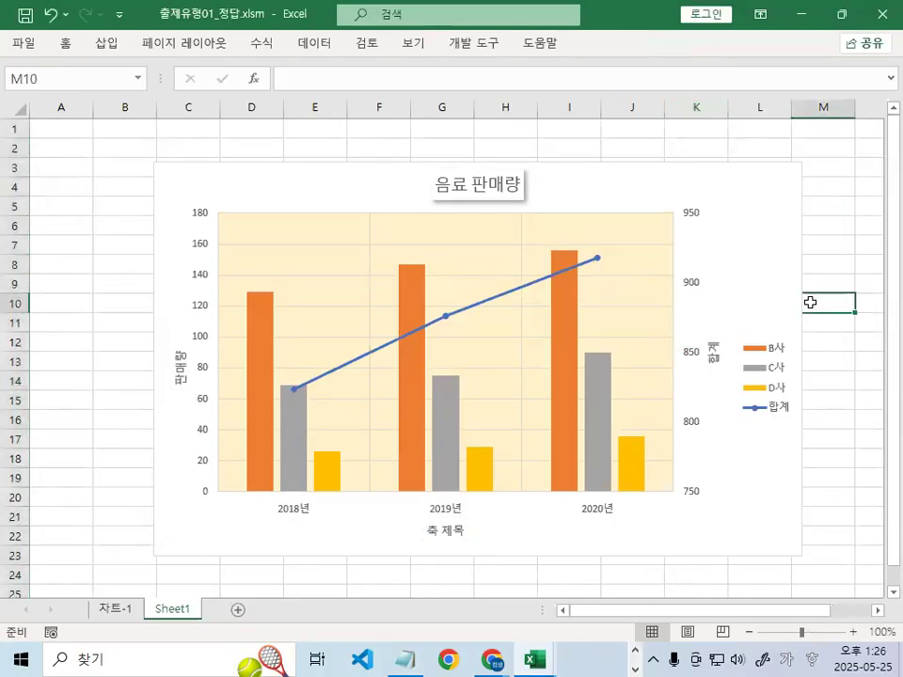
Add a data label to only the 2020년 bar of the B사 series
left_click(568, 263)
left_click(567, 264)
right_click(568, 263)
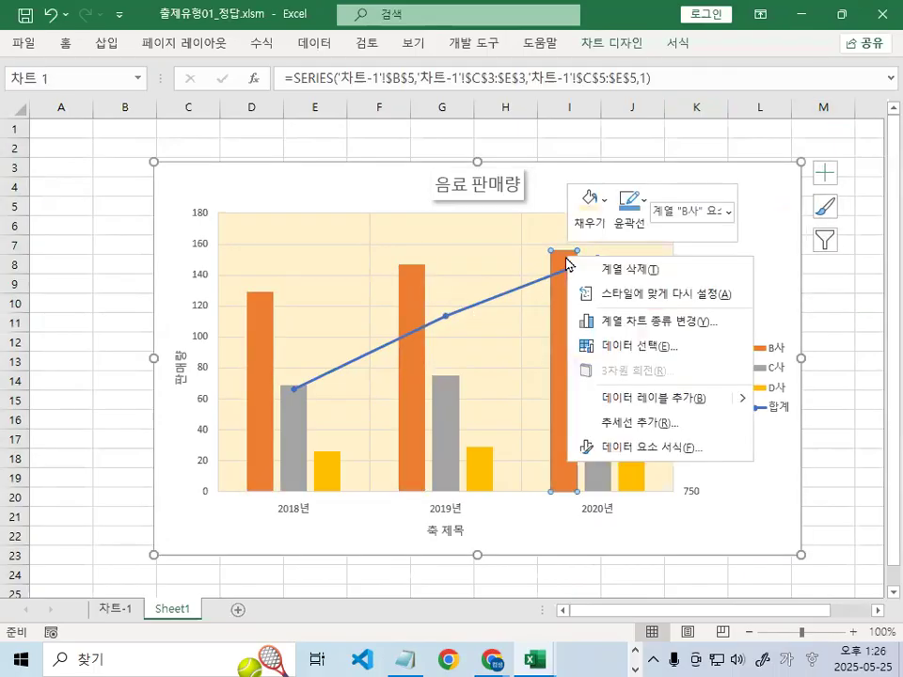
left_click(658, 397)
key("Escape")
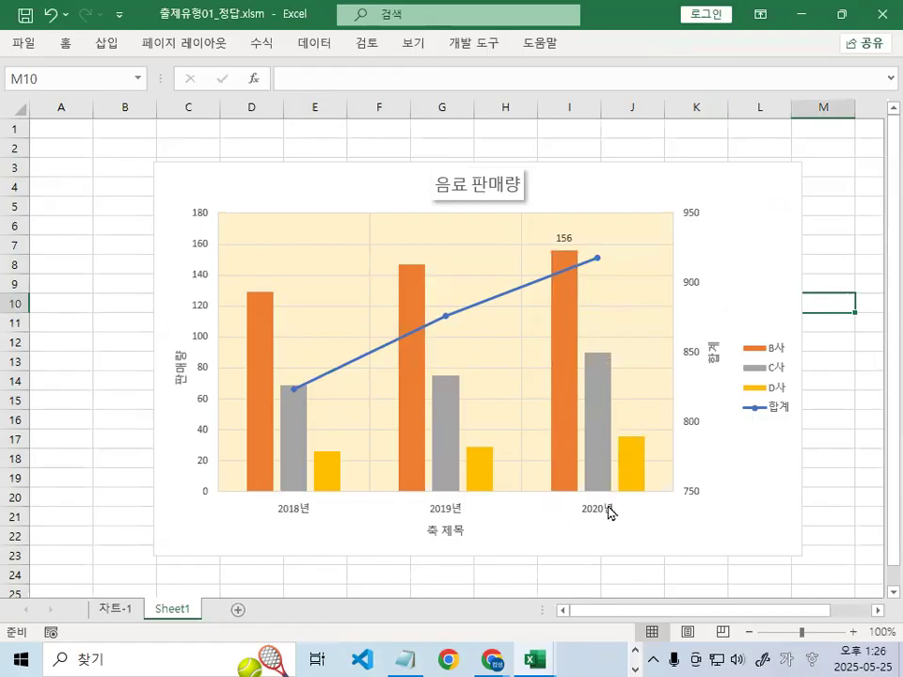
Set the chart's legend position to 아래쪽 (bottom) and close its formatting options
left_click(788, 375)
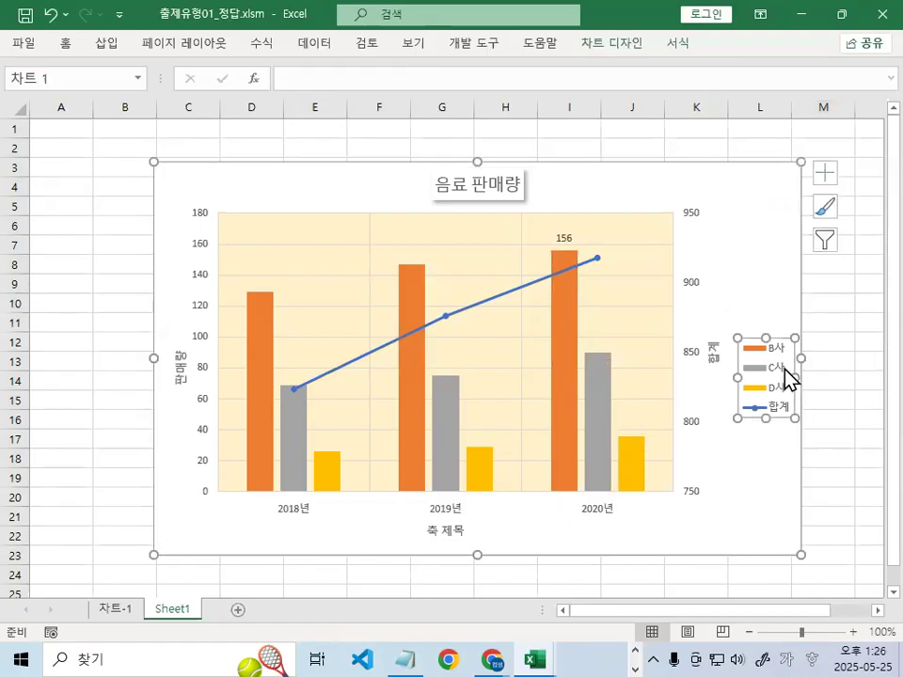
double_click(788, 375)
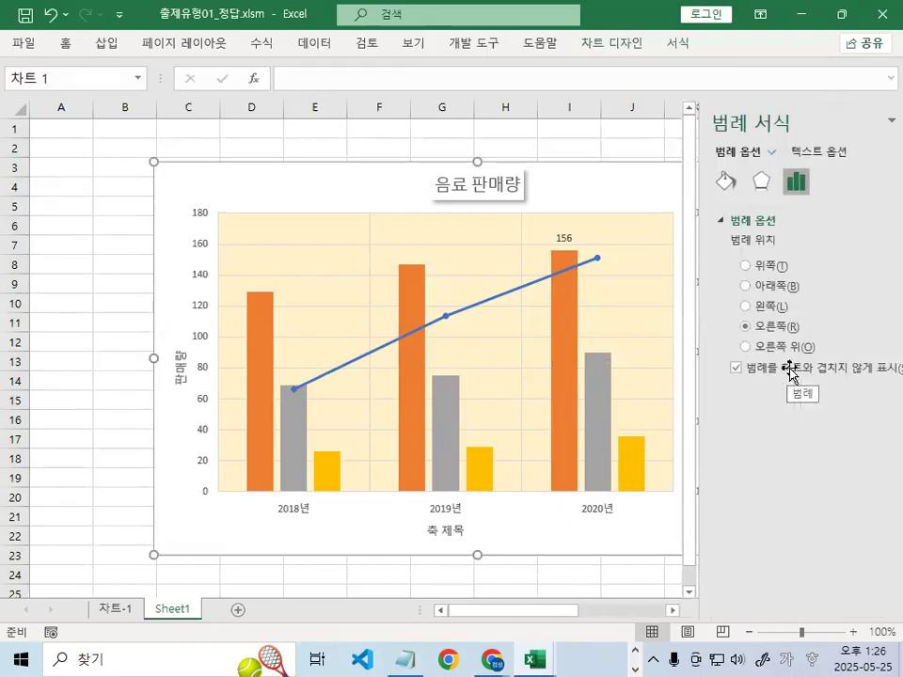
left_click(724, 286)
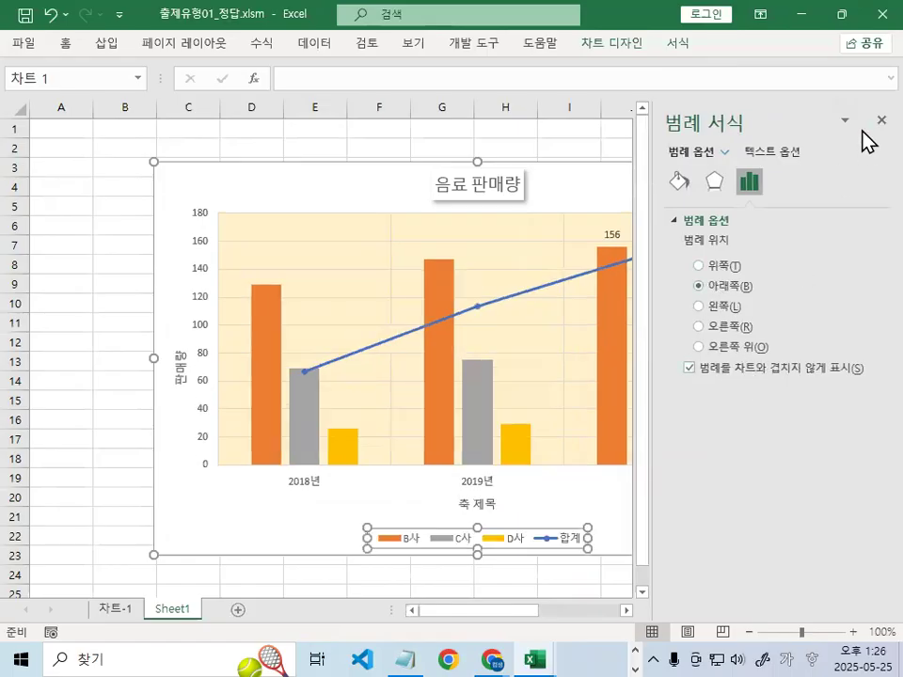
left_click(881, 120)
left_click(870, 473)
left_click(577, 543)
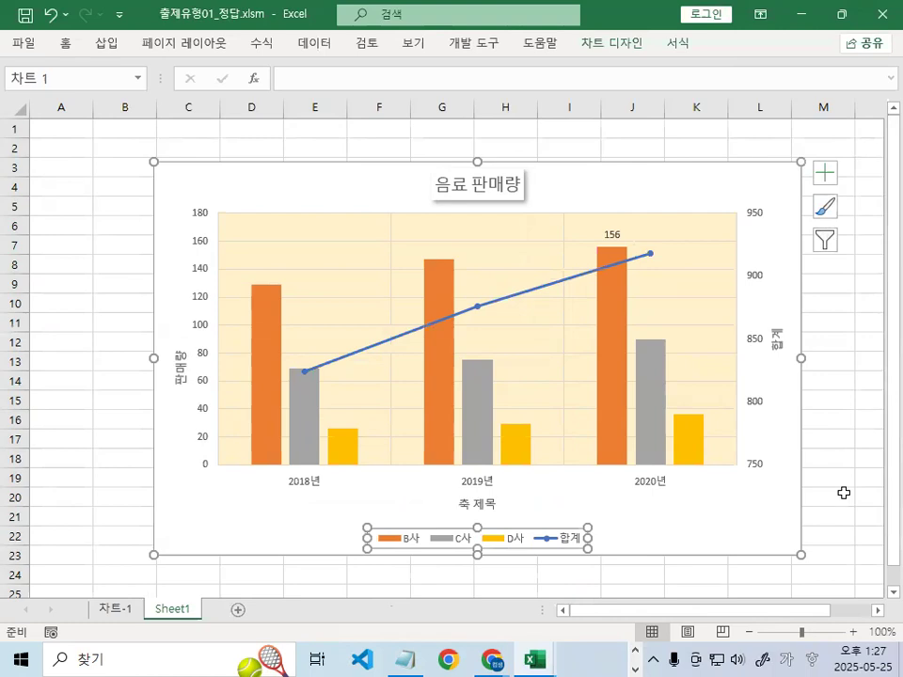
Delete the C사 data series from the chart and deselect the chart
left_click(482, 444)
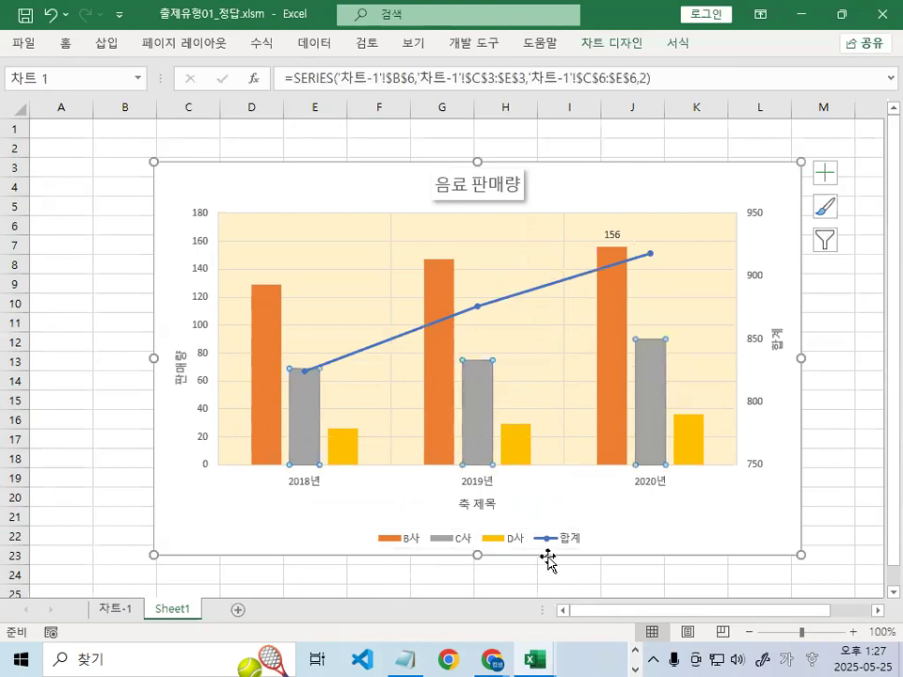
key("Delete")
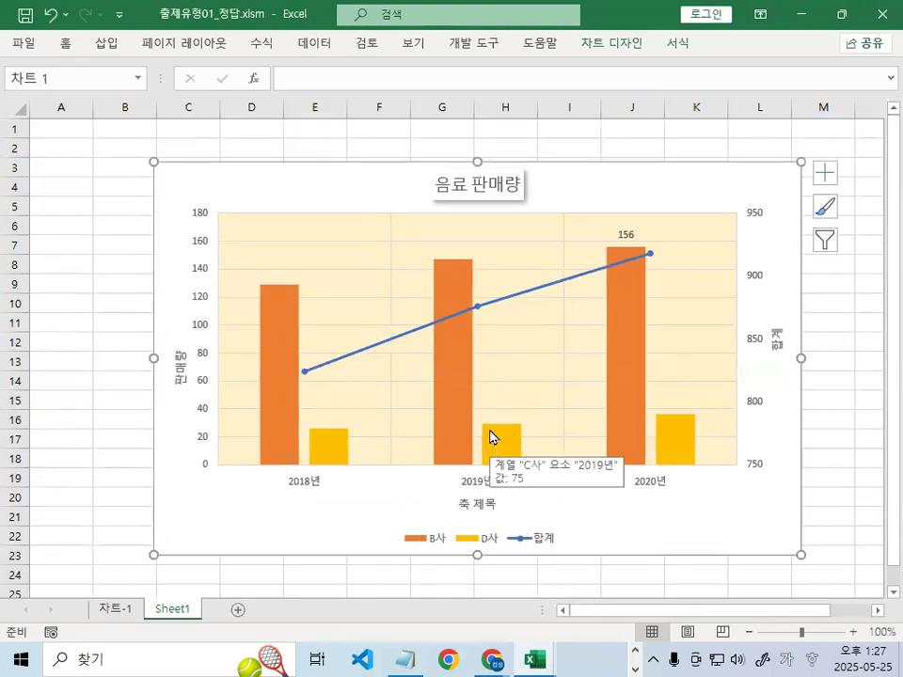
left_click(862, 430)
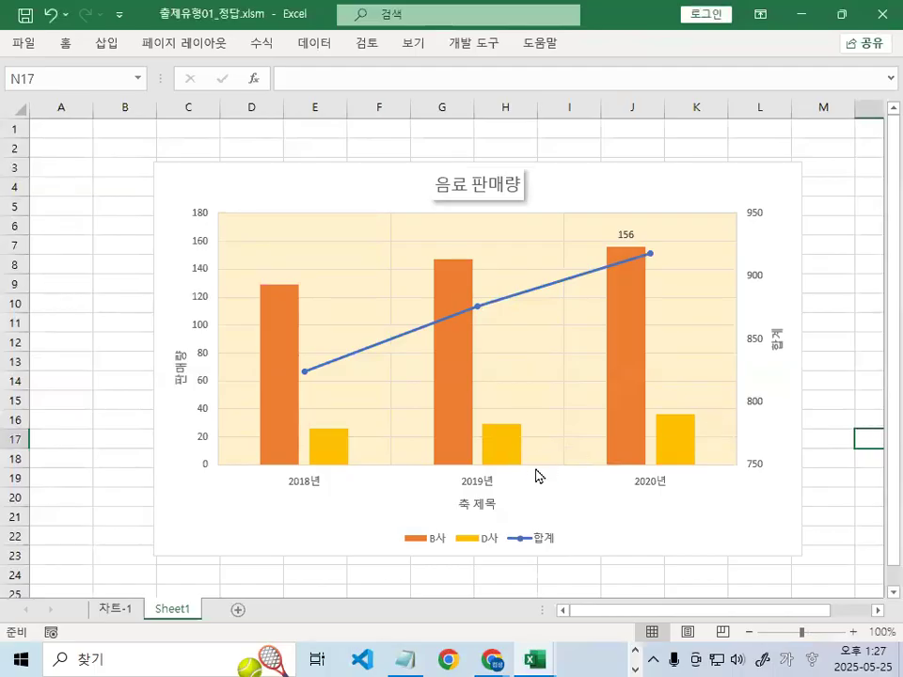
Select the chart area and mark it with the screen pen to point out this chart element
left_click(655, 175)
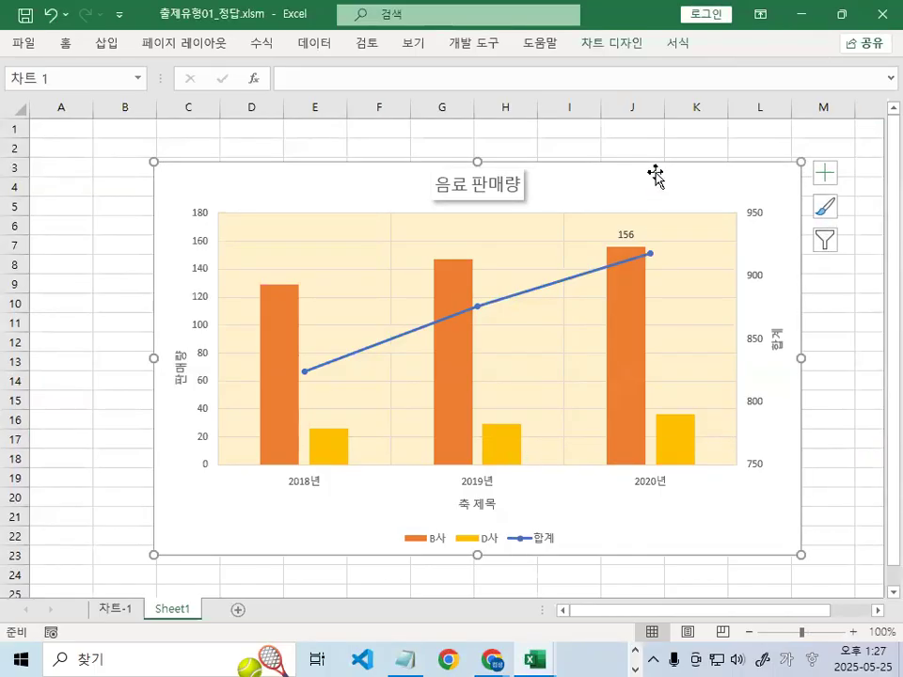
key("ctrl+1")
mouse_move(690, 164)
left_mouse_down()
mouse_move(704, 189)
mouse_move(781, 91)
left_mouse_up()
key("Escape")
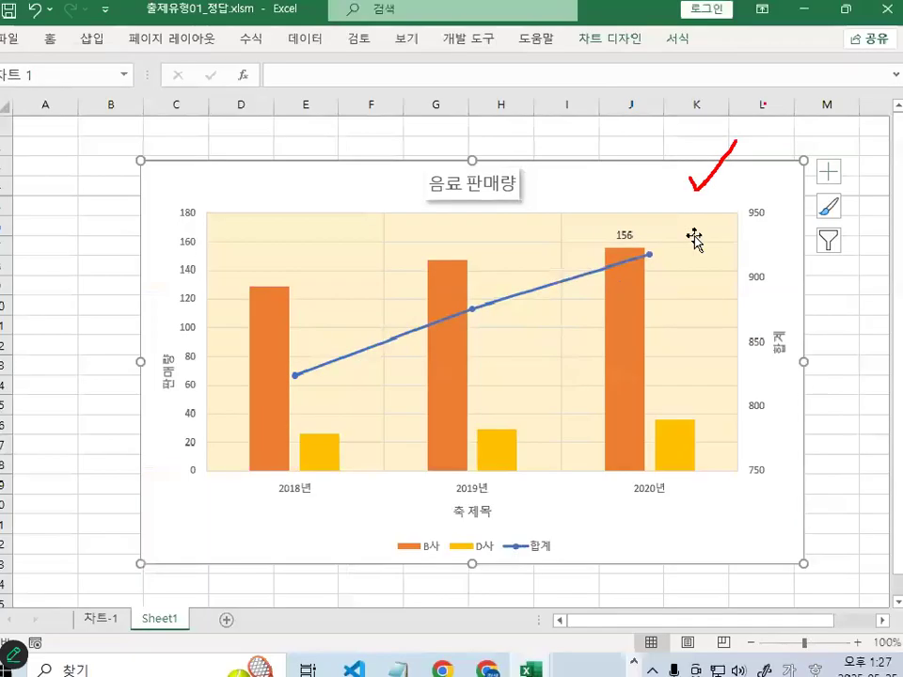
key("ctrl+2")
mouse_move(159, 160)
left_mouse_down()
mouse_move(174, 541)
mouse_move(662, 543)
mouse_move(805, 341)
mouse_move(743, 172)
mouse_move(45, 178)
left_mouse_up()
mouse_move(589, 176)
left_mouse_down()
mouse_move(599, 191)
mouse_move(640, 137)
left_mouse_up()
key("Escape")
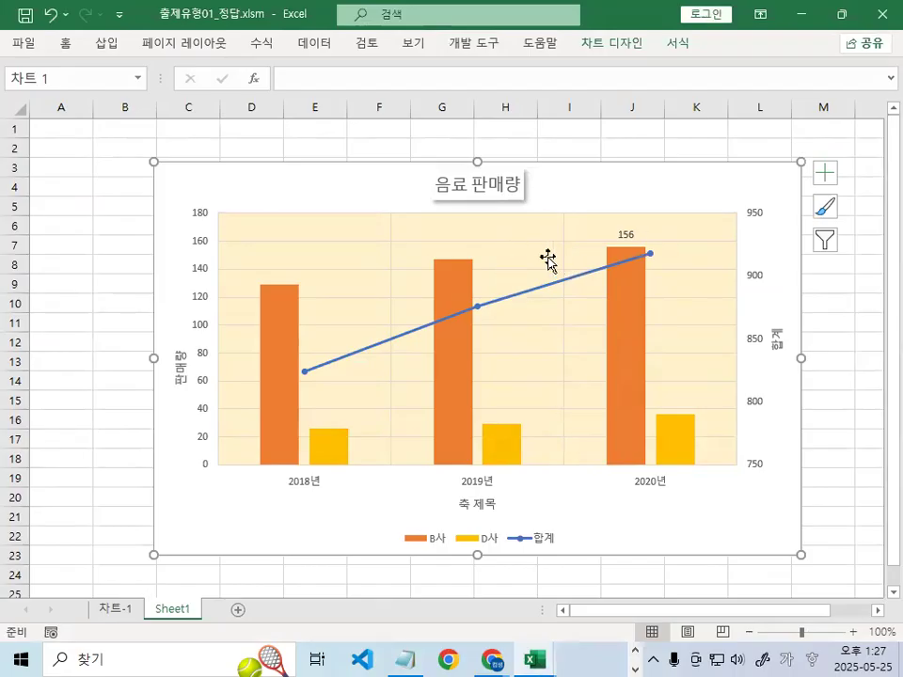
Select the plot area and mark it with the screen pen
left_click(522, 239)
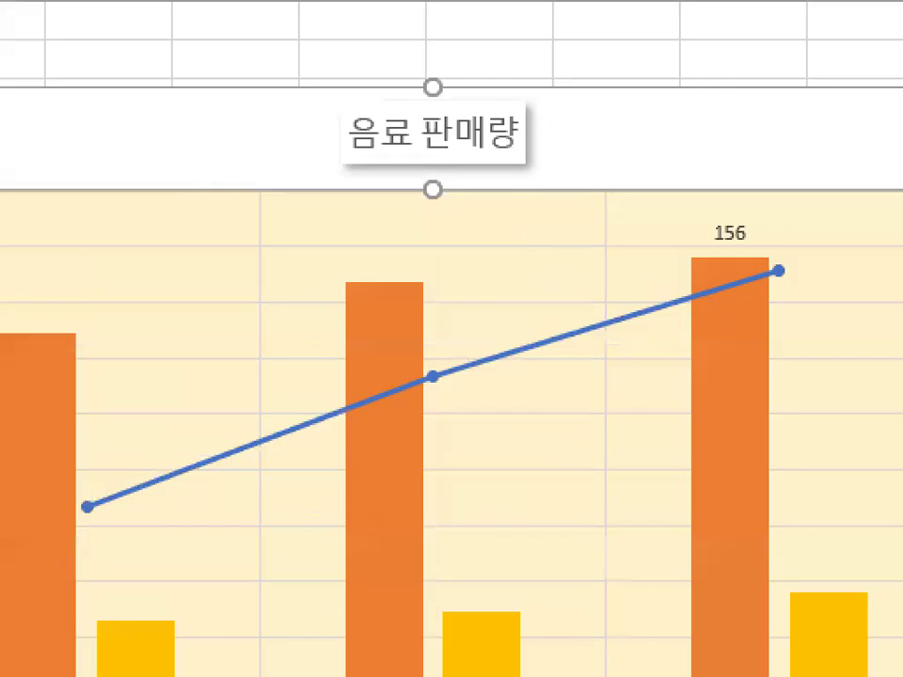
mouse_move(506, 242)
left_mouse_down()
mouse_move(511, 266)
mouse_move(561, 194)
left_mouse_up()
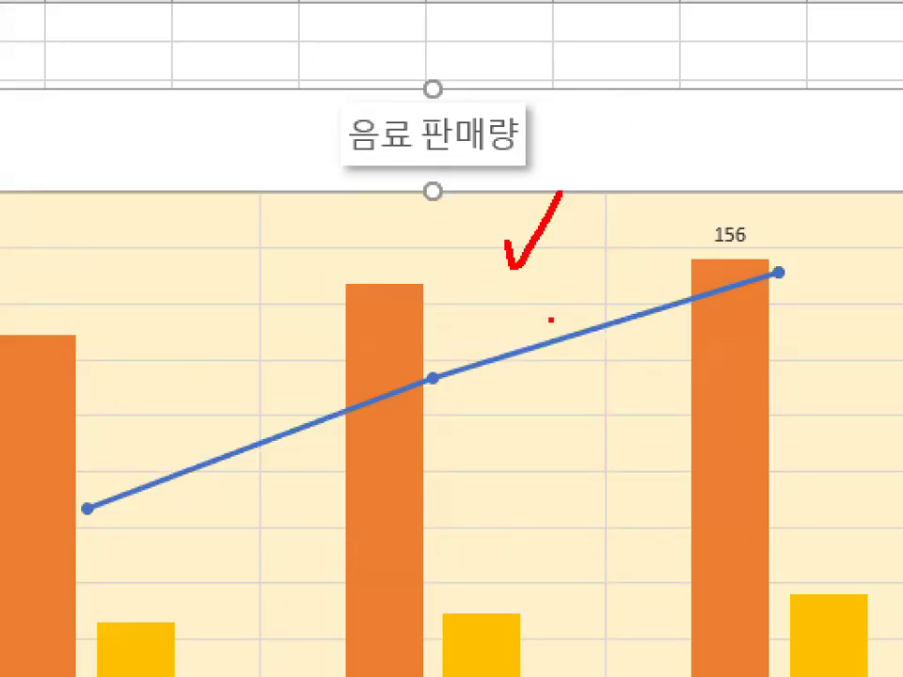
mouse_move(484, 275)
left_mouse_down()
mouse_move(481, 311)
mouse_move(517, 310)
left_mouse_up()
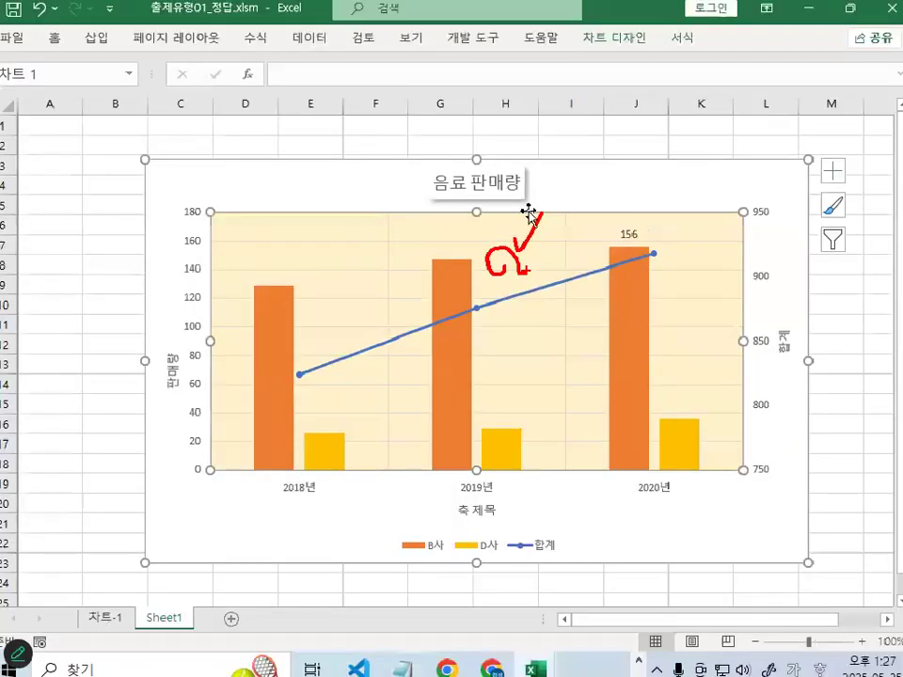
left_click(542, 191)
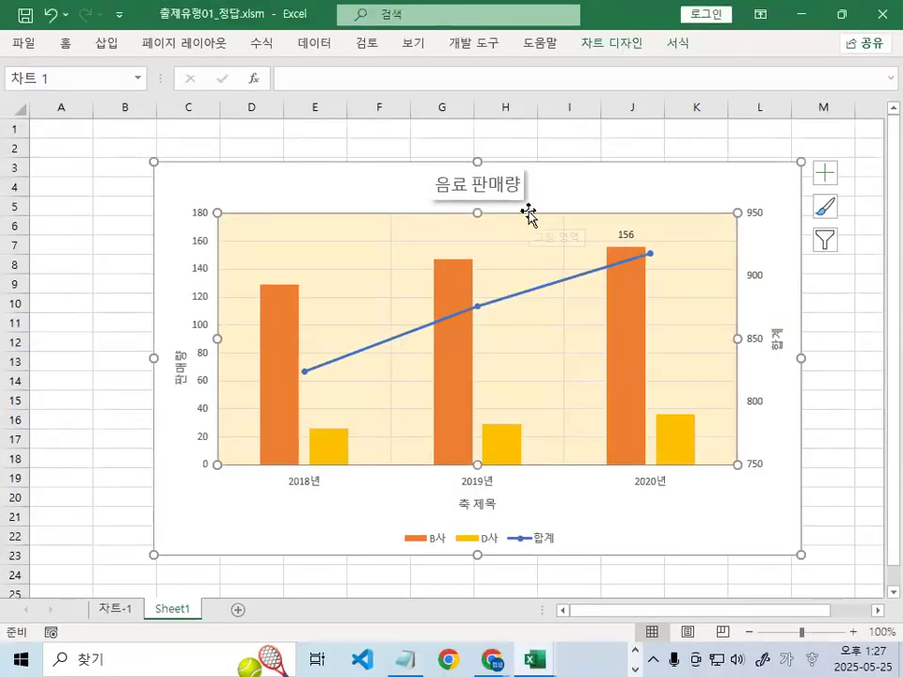
Select the chart title 음료 판매량 and mark the title and the primary vertical axis area with the screen pen
left_click(508, 185)
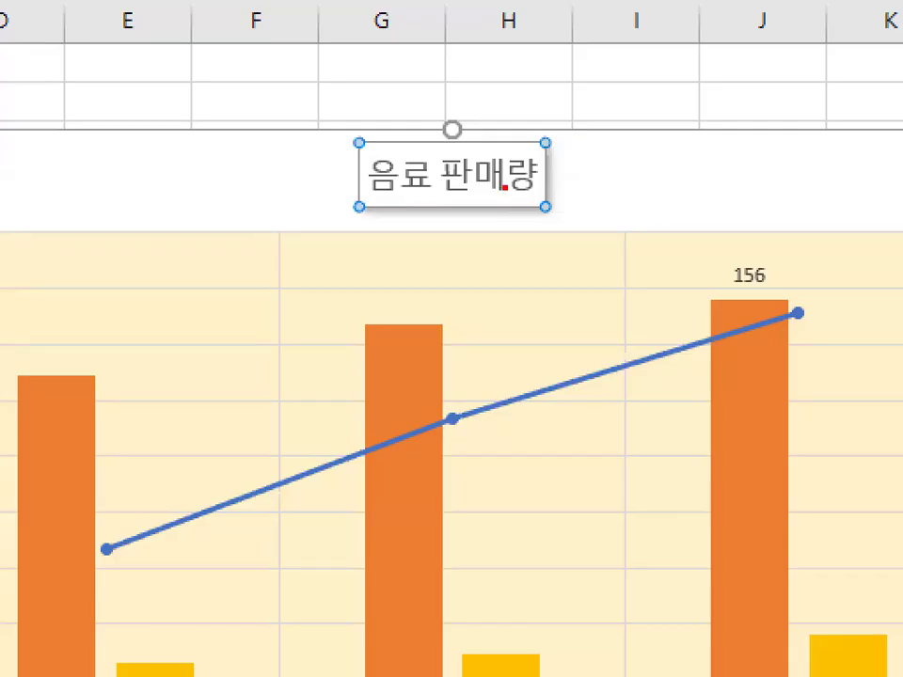
mouse_move(621, 179)
left_mouse_down()
mouse_move(355, 217)
mouse_move(534, 176)
left_mouse_up()
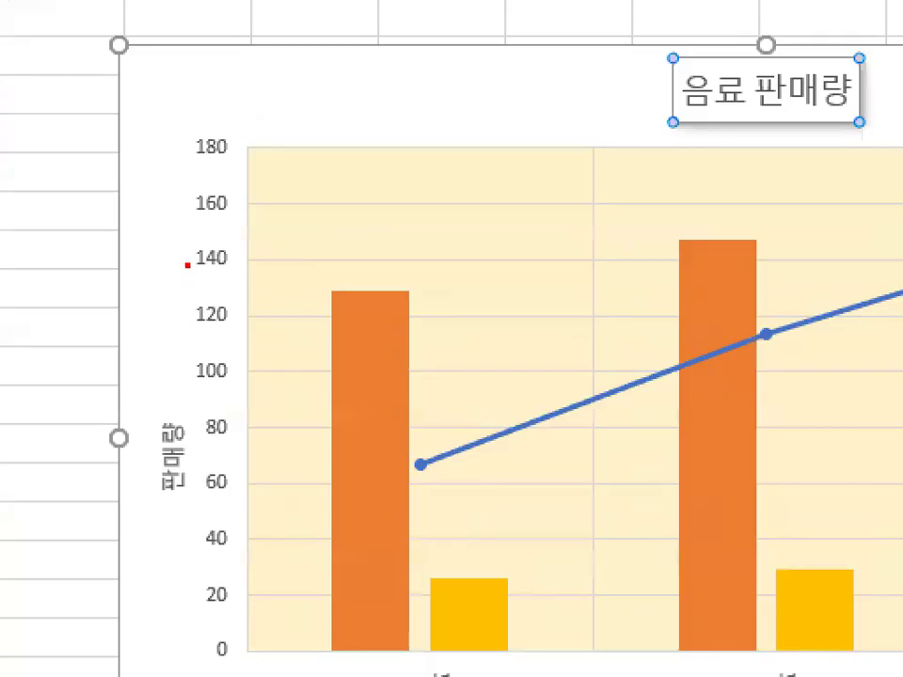
mouse_move(264, 274)
left_mouse_down()
mouse_move(227, 355)
mouse_move(182, 138)
mouse_move(263, 272)
left_mouse_up()
left_click_drag(299, 266, 298, 335)
key("Escape")
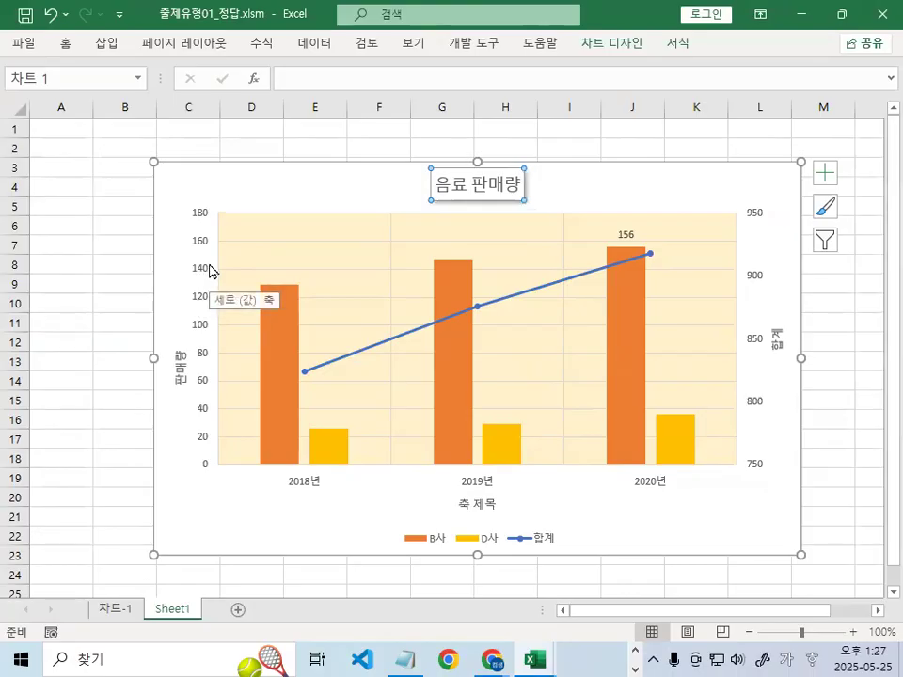
Switch to the Notepad lesson notes and insert four blank lines below the 기본세로(값)축 line
left_click(407, 660)
scroll(271, 433, "down", 3)
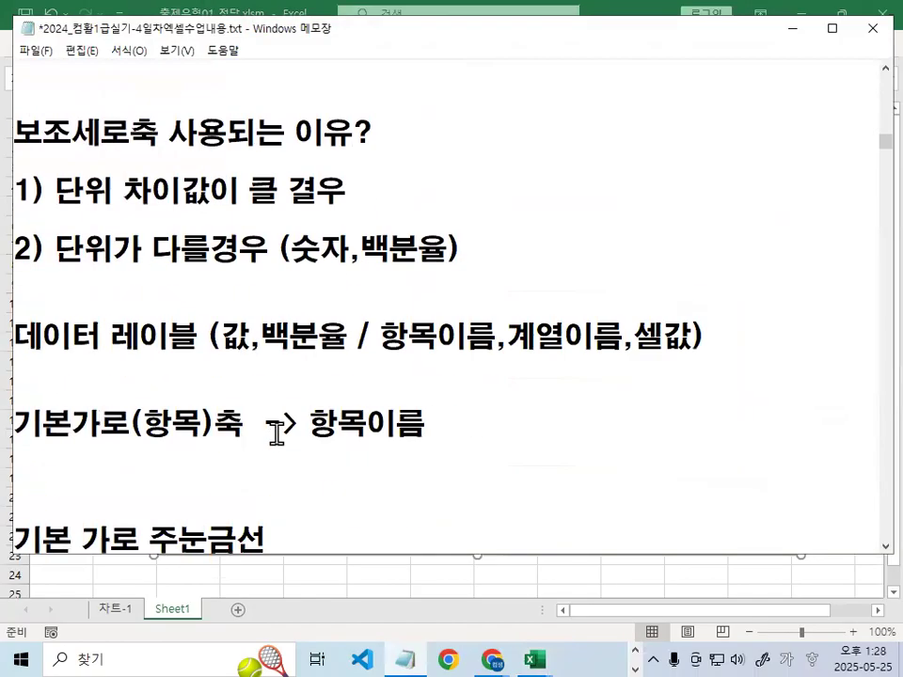
scroll(272, 429, "up", 3)
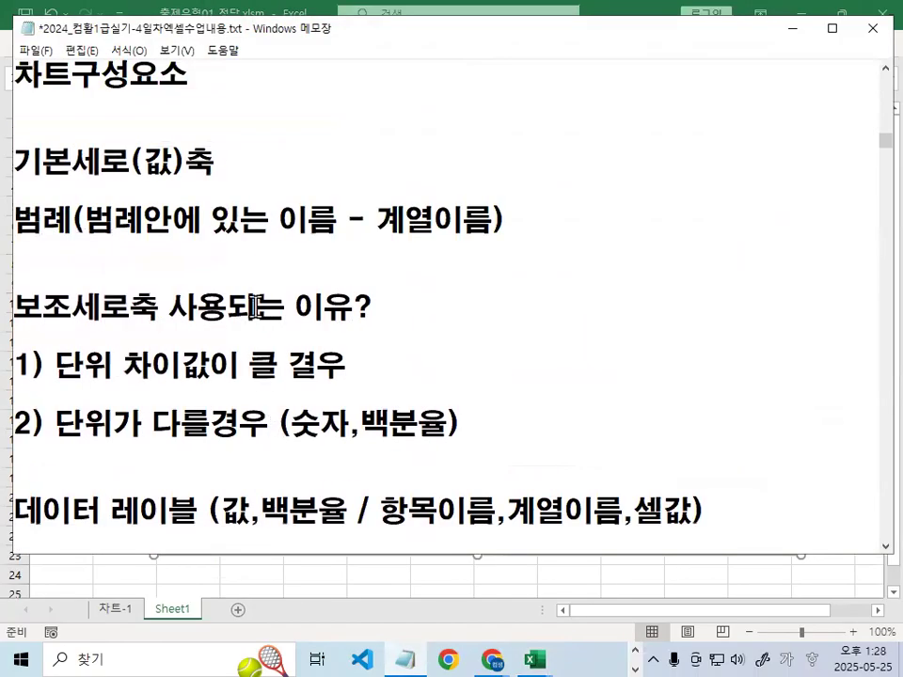
left_click_drag(138, 162, 217, 163)
left_click(215, 162)
mouse_move(169, 178)
left_mouse_down()
mouse_move(128, 158)
mouse_move(195, 163)
left_mouse_up()
key("Escape")
key("Return")
key("Return")
key("Return")
key("Return")
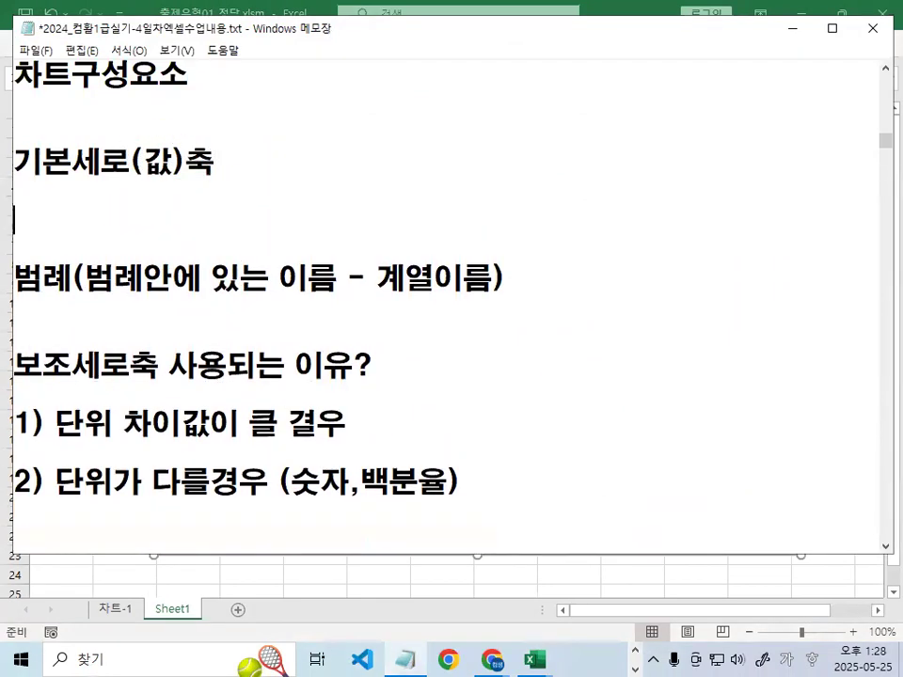
key("Up")
key("Up")
key("Up")
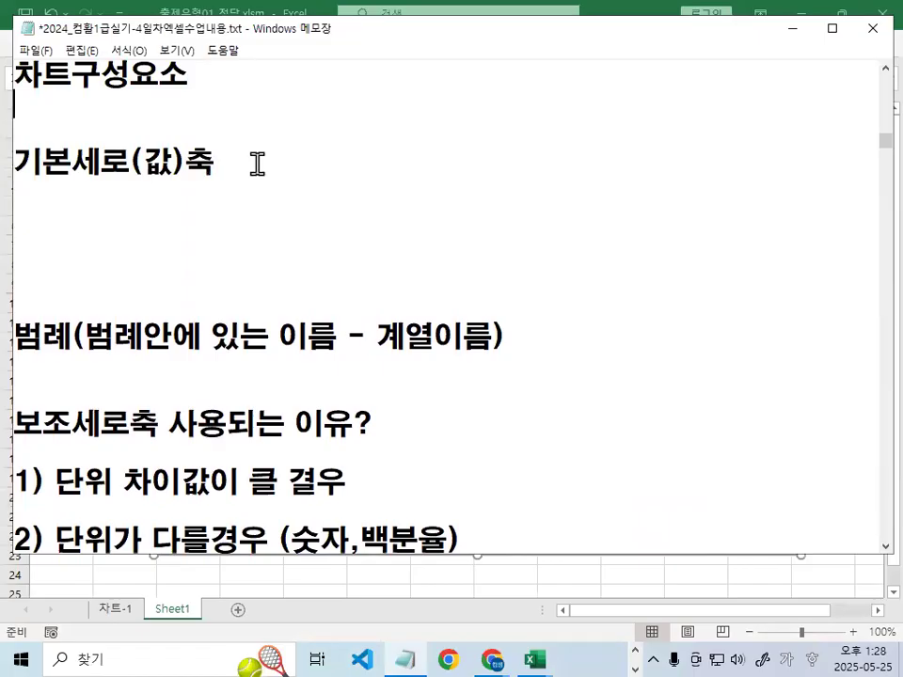
key("Up")
key("Up")
key("Down")
key("Down")
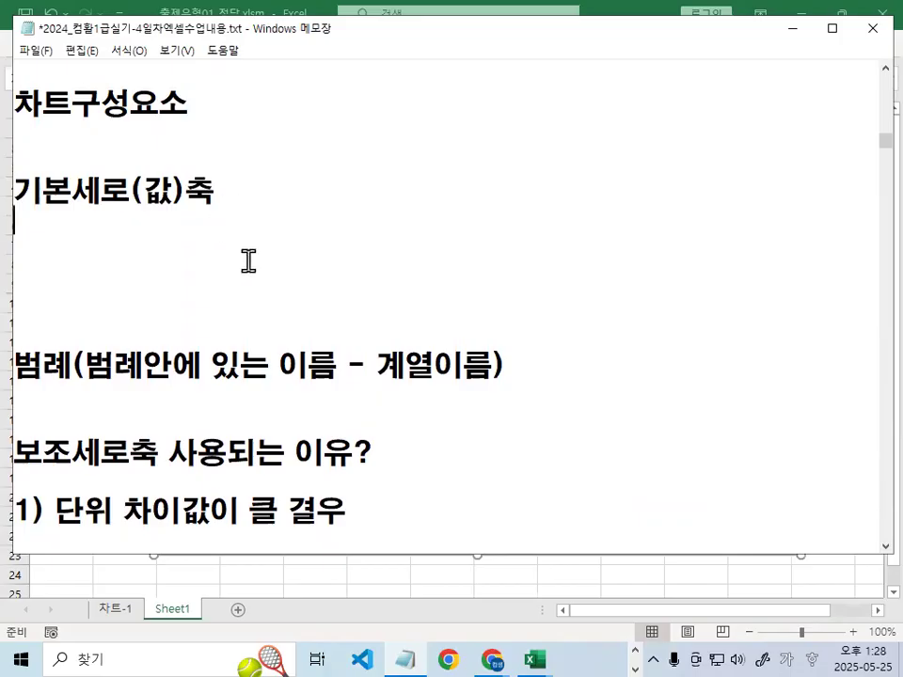
Return to the Excel chart and mark the primary vertical axis, its values and the matching gridline levels with the screen pen
left_click(792, 30)
key("ctrl+1")
left_click(186, 325)
mouse_move(237, 273)
left_mouse_down()
mouse_move(237, 282)
mouse_move(247, 279)
left_mouse_up()
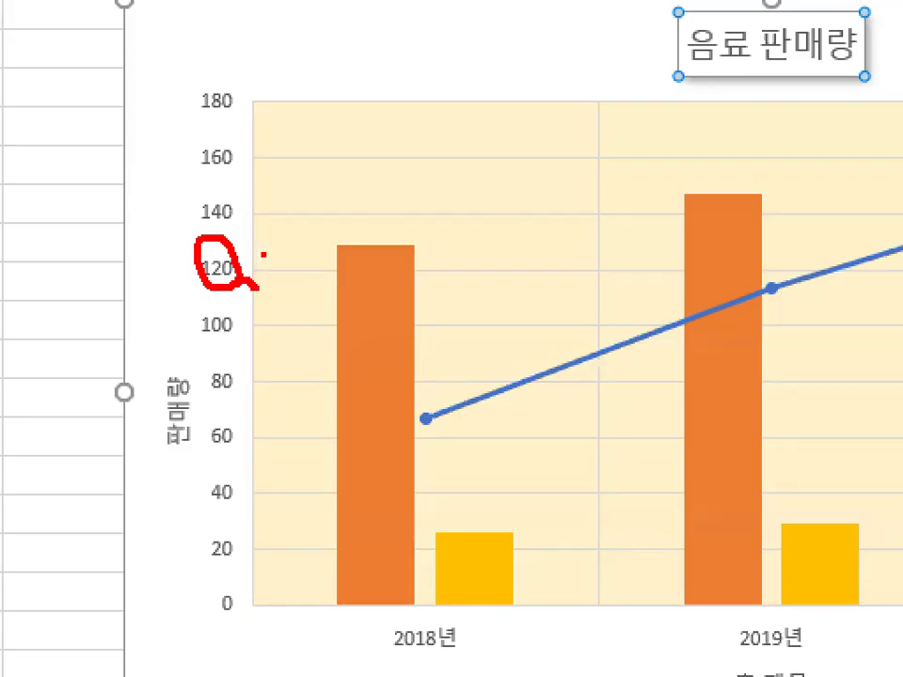
mouse_move(261, 90)
left_mouse_down()
mouse_move(274, 654)
mouse_move(230, 625)
mouse_move(261, 623)
left_mouse_up()
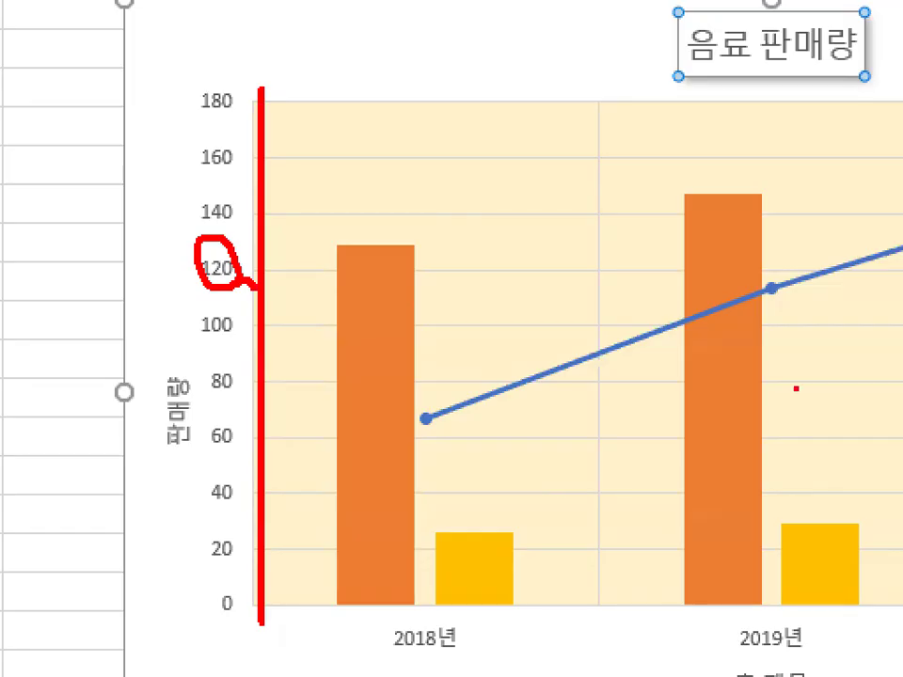
left_click_drag(302, 193, 712, 193)
left_click_drag(339, 263, 759, 262)
mouse_move(209, 178)
left_mouse_down()
mouse_move(226, 196)
mouse_move(201, 180)
left_mouse_up()
mouse_move(205, 312)
left_mouse_down()
mouse_move(180, 299)
mouse_move(226, 321)
left_mouse_up()
mouse_move(226, 432)
left_mouse_down()
mouse_move(223, 406)
mouse_move(235, 426)
left_mouse_up()
left_click_drag(242, 531, 252, 523)
key("Escape")
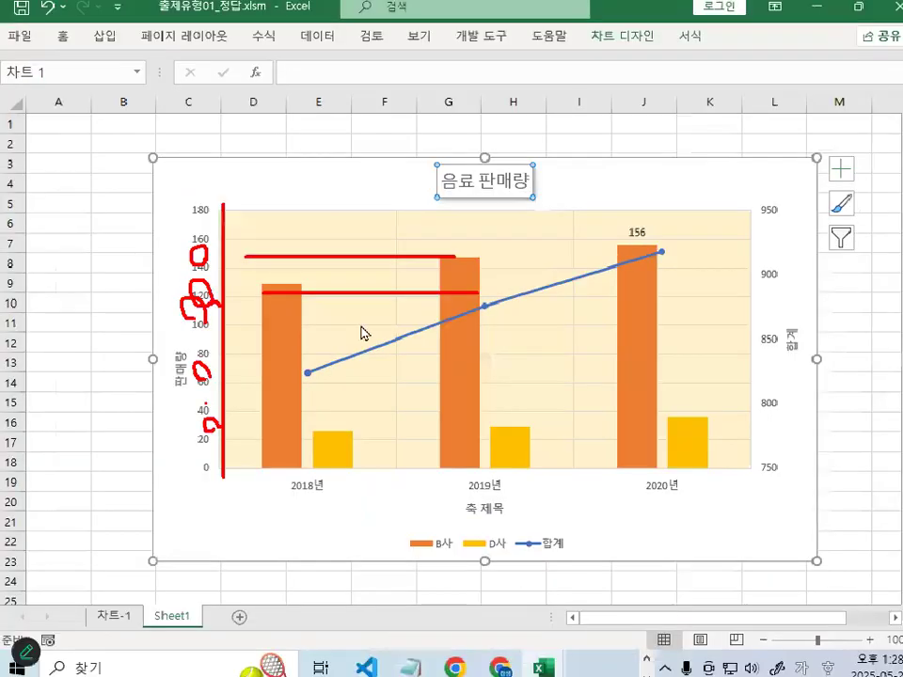
Switch to the Notepad notes, highlight the word 값 in the 기본세로(값)축 line, and return to the chart
left_click(406, 652)
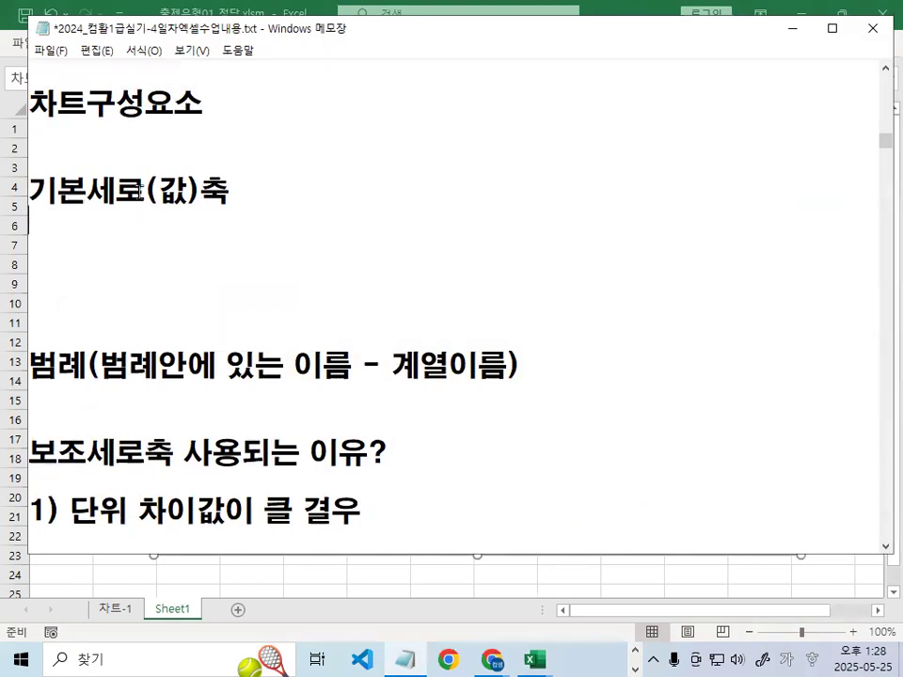
left_click_drag(159, 191, 186, 187)
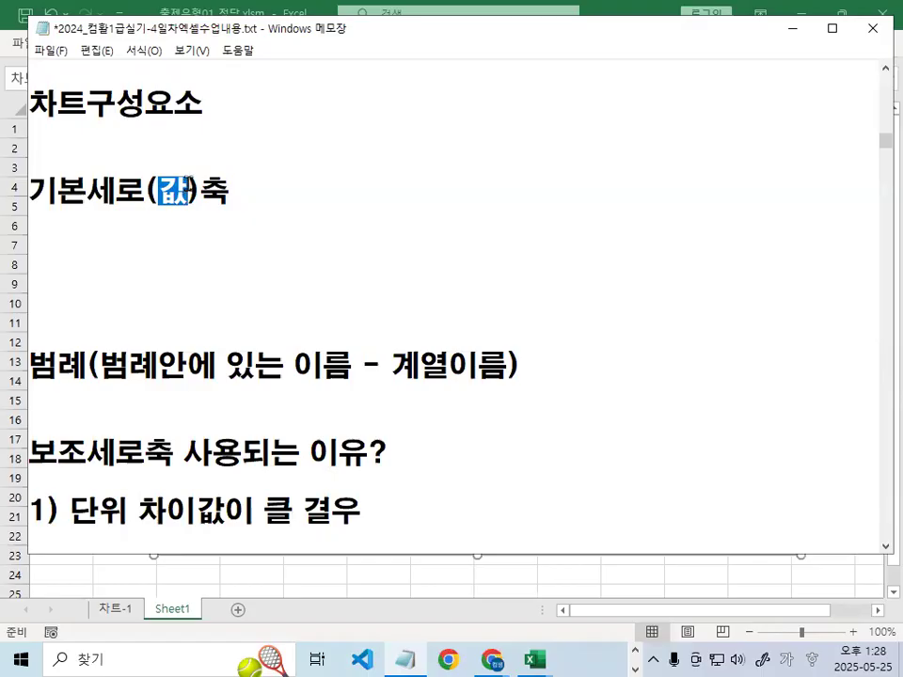
left_click(800, 28)
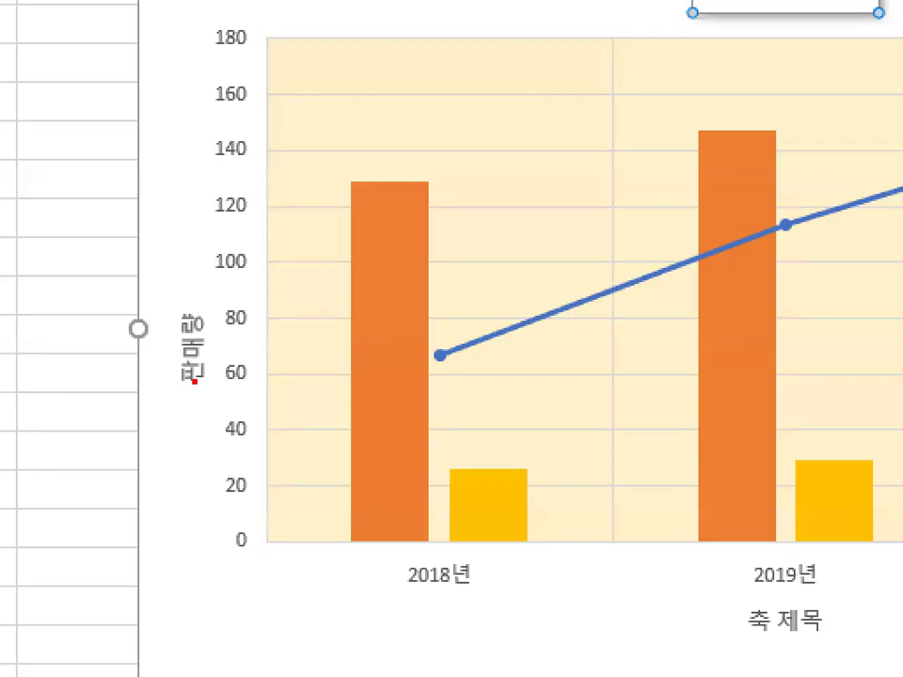
Circle the 판매량 vertical axis title and mark the 2018년 bar and plot area with the screen pen
mouse_move(198, 385)
left_mouse_down()
mouse_move(175, 326)
mouse_move(226, 356)
left_mouse_up()
mouse_move(399, 143)
left_mouse_down()
mouse_move(406, 192)
mouse_move(527, 75)
left_mouse_up()
mouse_move(560, 191)
left_mouse_down()
mouse_move(675, 342)
mouse_move(685, 376)
left_mouse_up()
left_click_drag(588, 148, 757, 26)
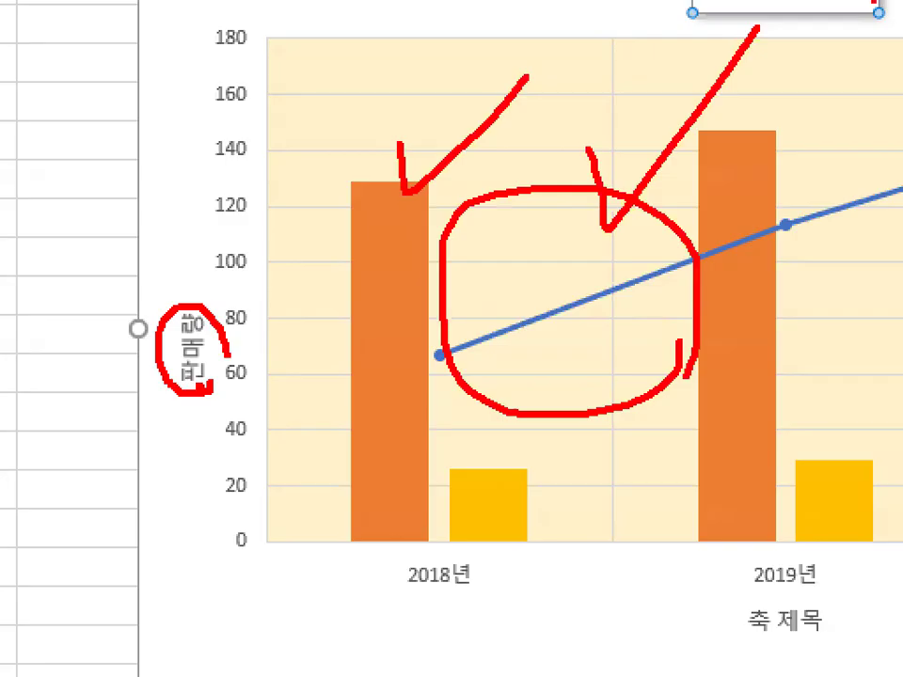
key("Escape")
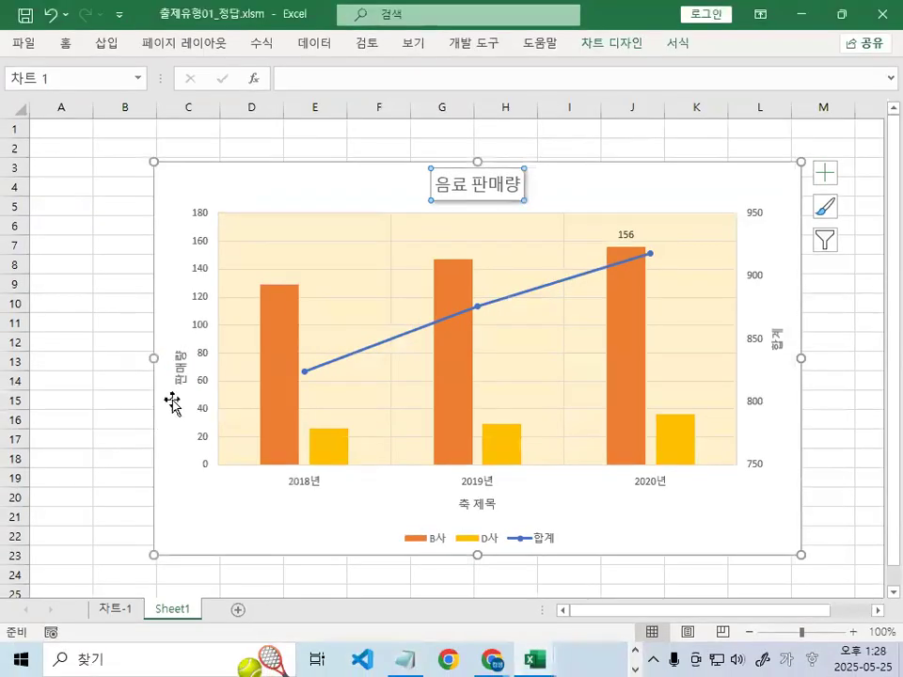
key("ctrl+1")
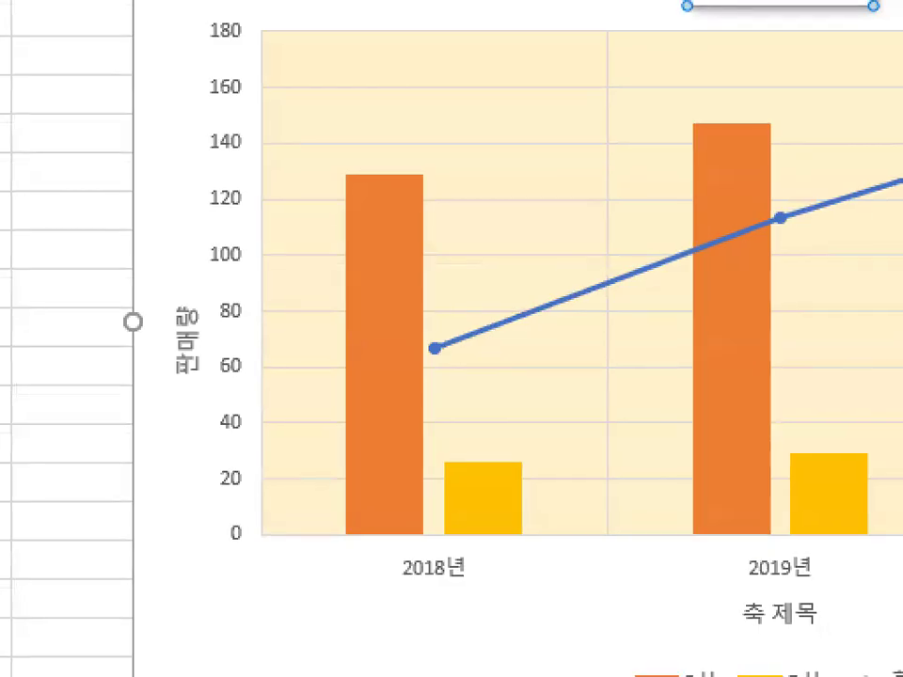
mouse_move(219, 346)
left_mouse_down()
mouse_move(158, 378)
mouse_move(224, 352)
mouse_move(220, 357)
left_mouse_up()
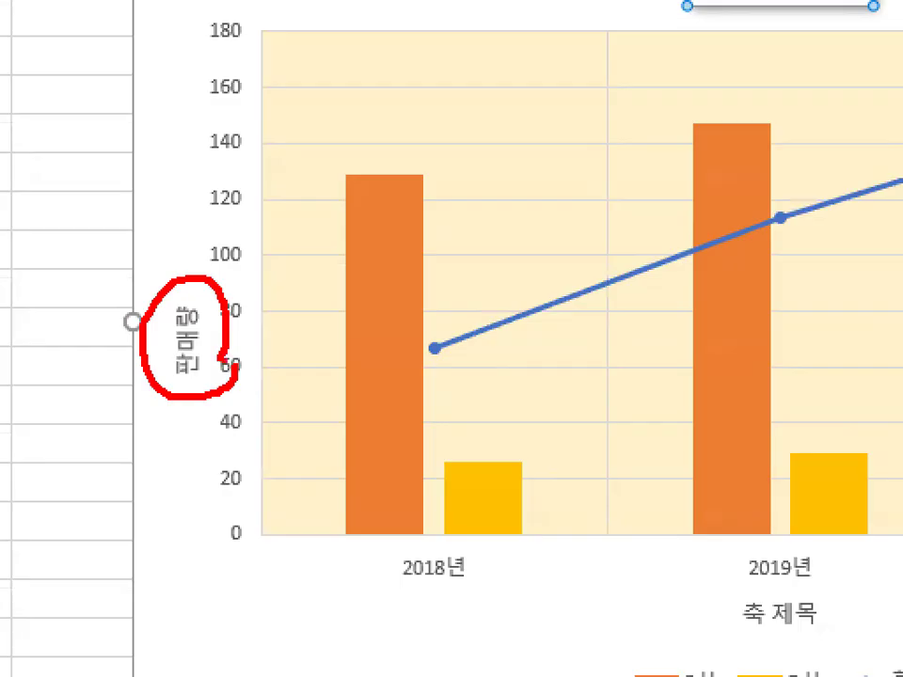
key("Escape")
Select the B사, D사 and 합계 series in turn to point out the chart's data series
left_click(709, 313)
key("ctrl+1")
mouse_move(423, 324)
left_mouse_down()
mouse_move(343, 325)
mouse_move(403, 358)
left_mouse_up()
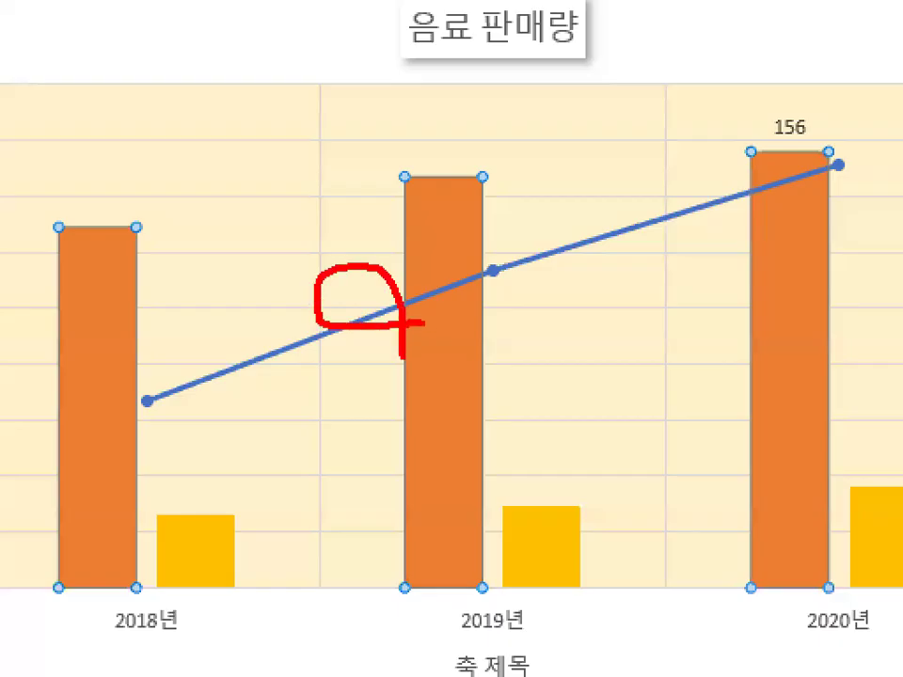
key("Escape")
left_click(175, 578)
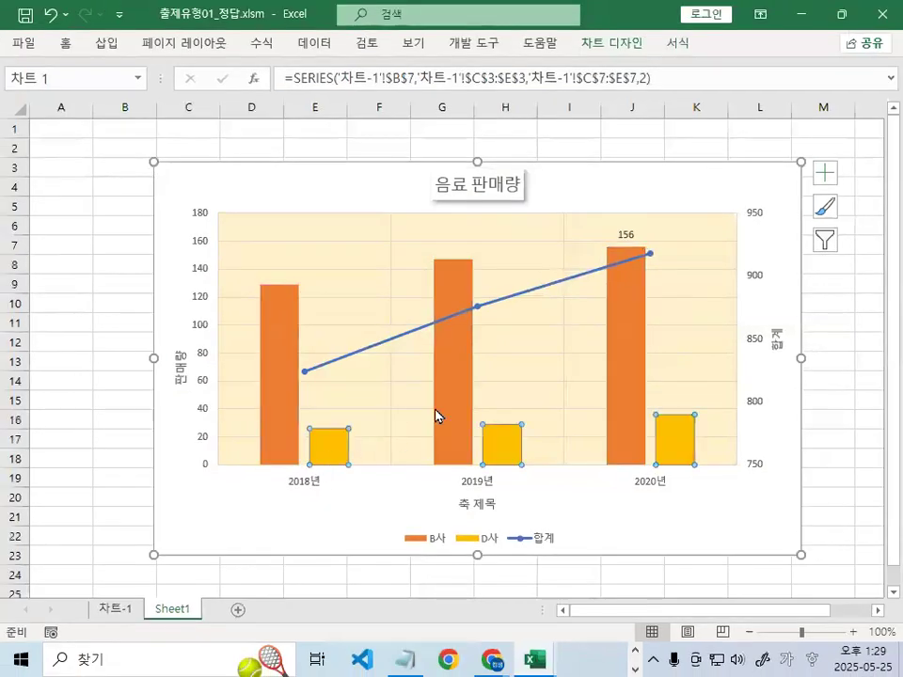
left_click(460, 359)
left_click(465, 311)
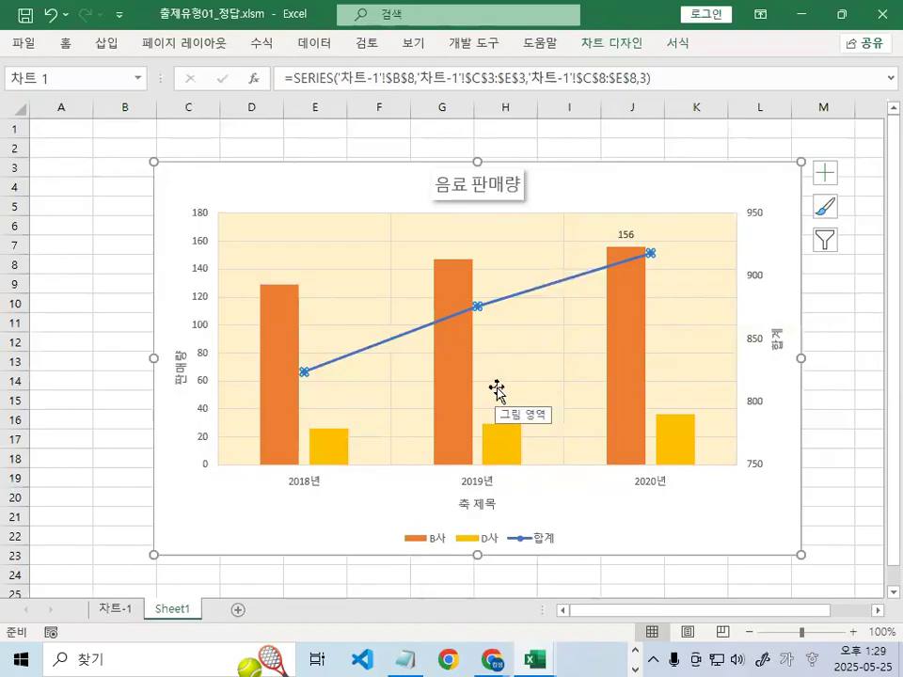
Circle the 2018년 B사 bar and the 2019년 point of the 합계 line with the screen pen
key("ctrl+1")
mouse_move(283, 439)
left_mouse_down()
mouse_move(313, 419)
mouse_move(275, 436)
left_mouse_up()
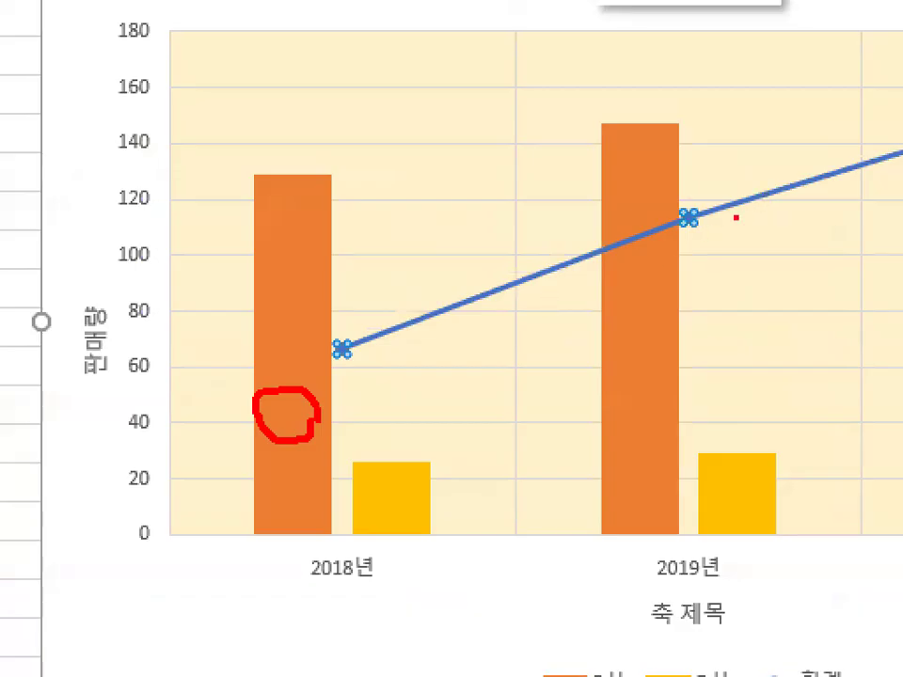
left_click_drag(736, 217, 730, 215)
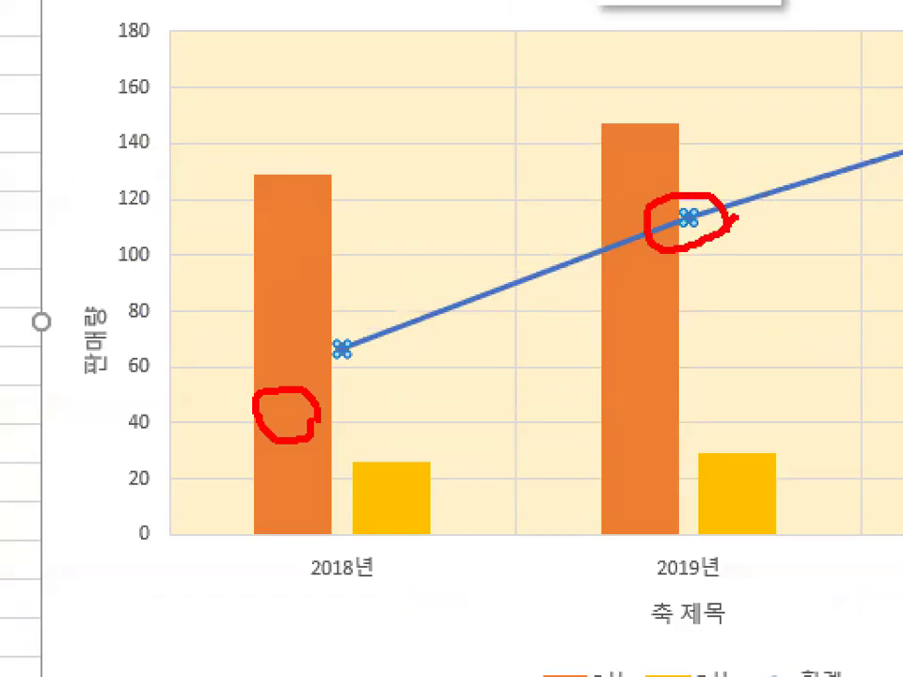
key("Escape")
Underline the whole chart legend with the screen pen
key("ctrl+1")
left_click(485, 580)
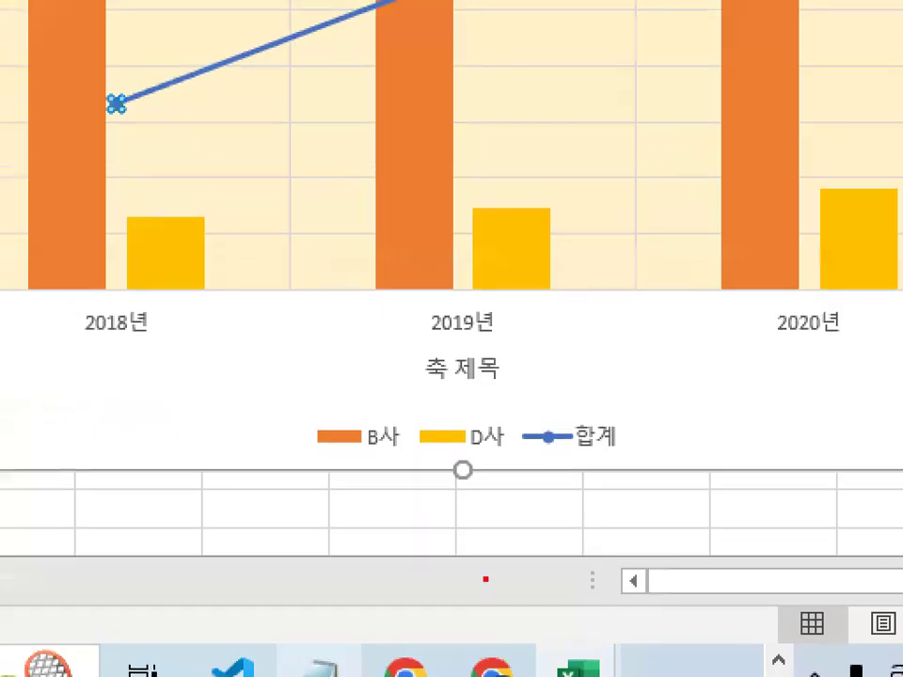
left_click_drag(295, 460, 668, 462)
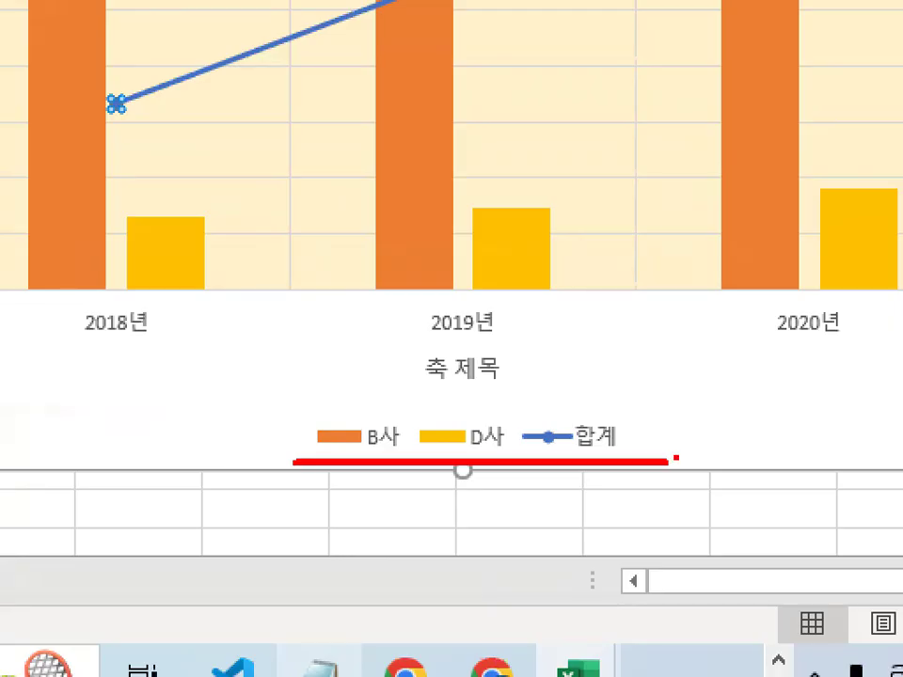
key("Escape")
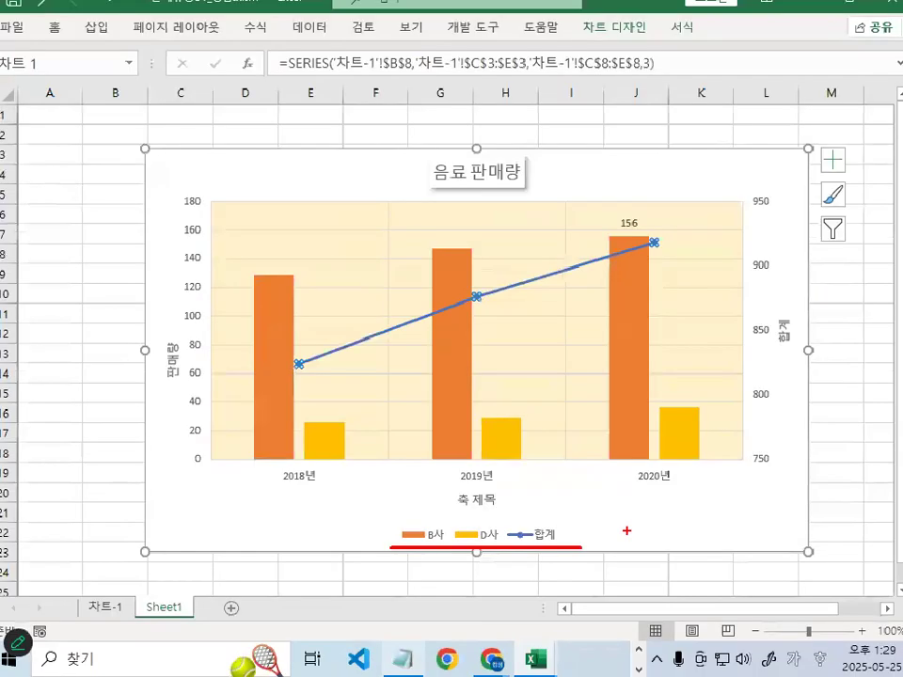
Circle the chart legend and tick its B사 and D사 entries with the screen pen
key("ctrl+1")
left_click(391, 554)
mouse_move(798, 412)
left_mouse_down()
mouse_move(737, 450)
mouse_move(476, 369)
mouse_move(835, 409)
left_mouse_up()
mouse_move(547, 375)
left_mouse_down()
mouse_move(546, 394)
mouse_move(626, 329)
left_mouse_up()
left_click_drag(679, 344, 643, 396)
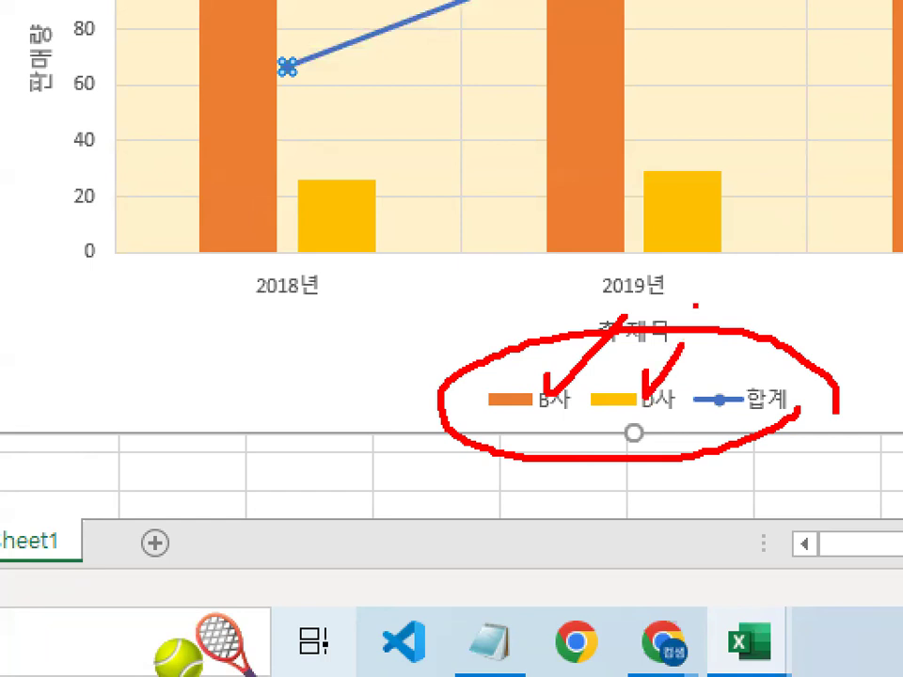
key("Escape")
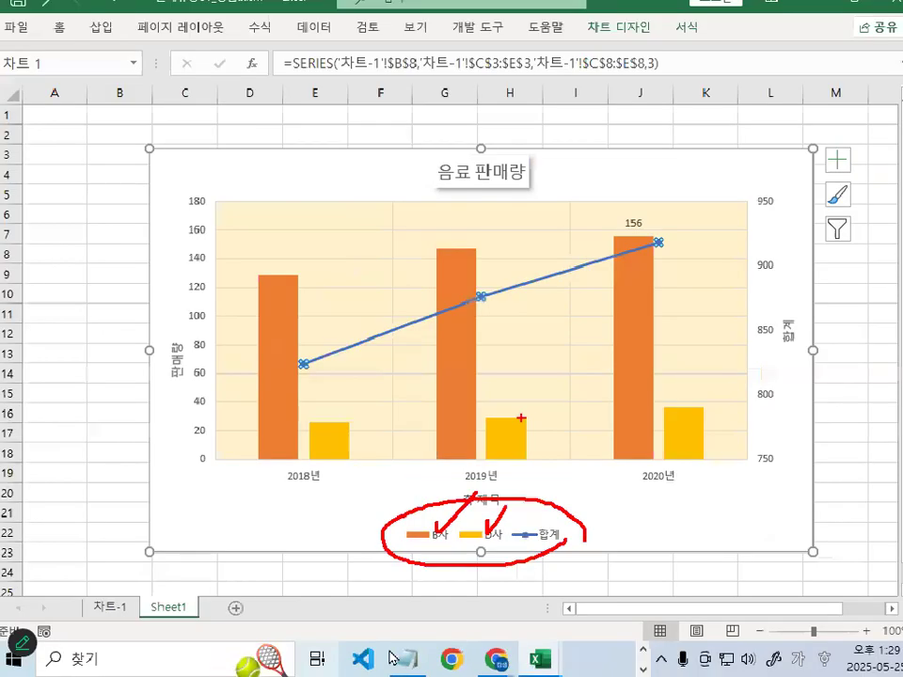
Switch to the Notepad notes, move the 범례 line up under 기본세로(값)축, add blank lines below it, and restore its first character 범
left_click(408, 659)
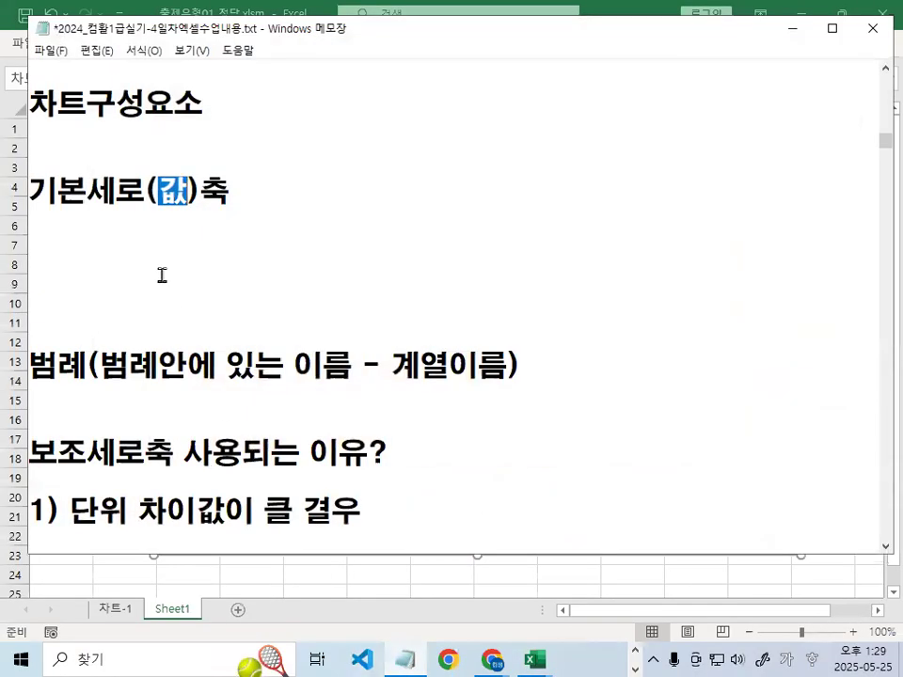
left_click(185, 268)
key("Delete")
key("Delete")
key("Delete")
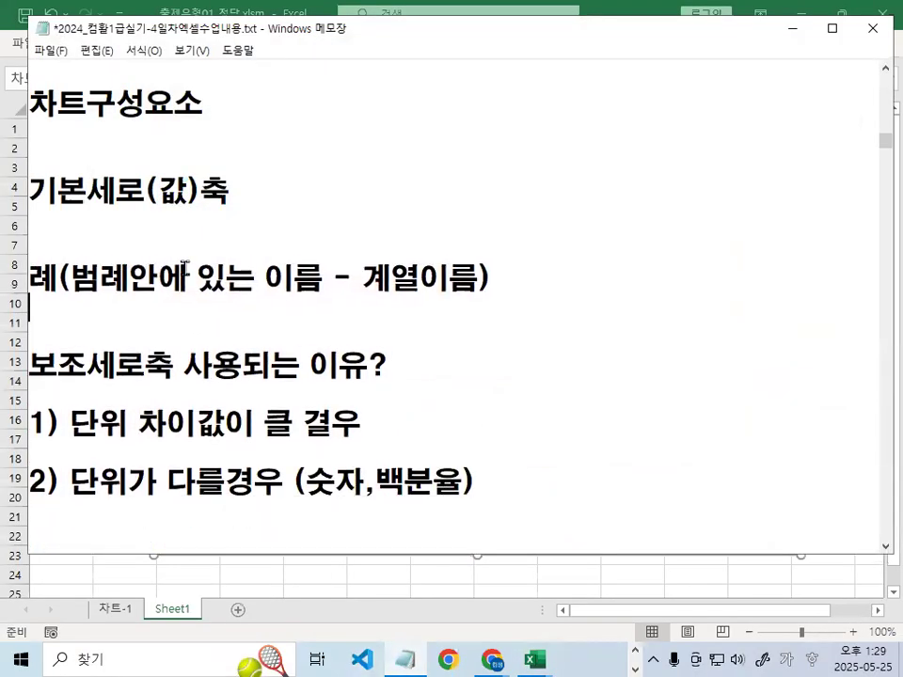
key("Return")
key("Return")
key("Return")
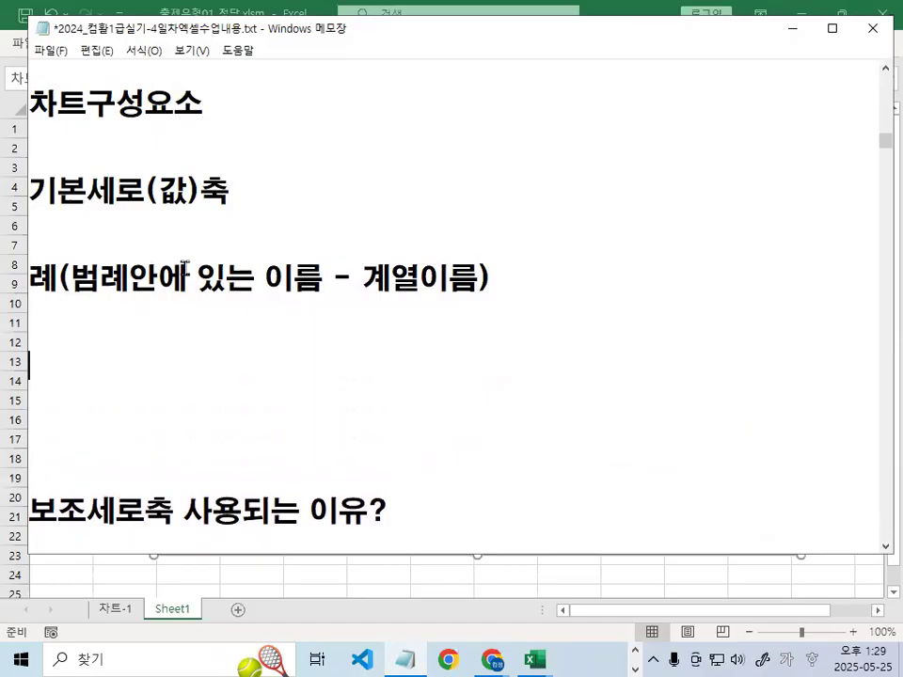
type("범")
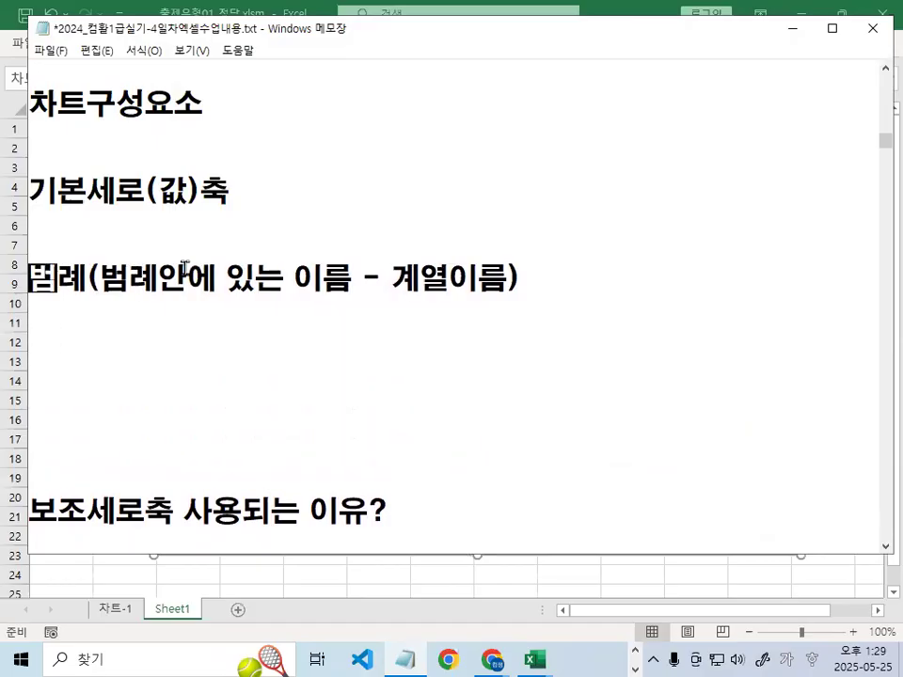
Underline 범례안에 있는 이름 and 계열이름 in the 범례 line and circle 계열 with the screen pen
key("ctrl+2")
left_click_drag(100, 303, 327, 301)
left_click_drag(461, 303, 518, 302)
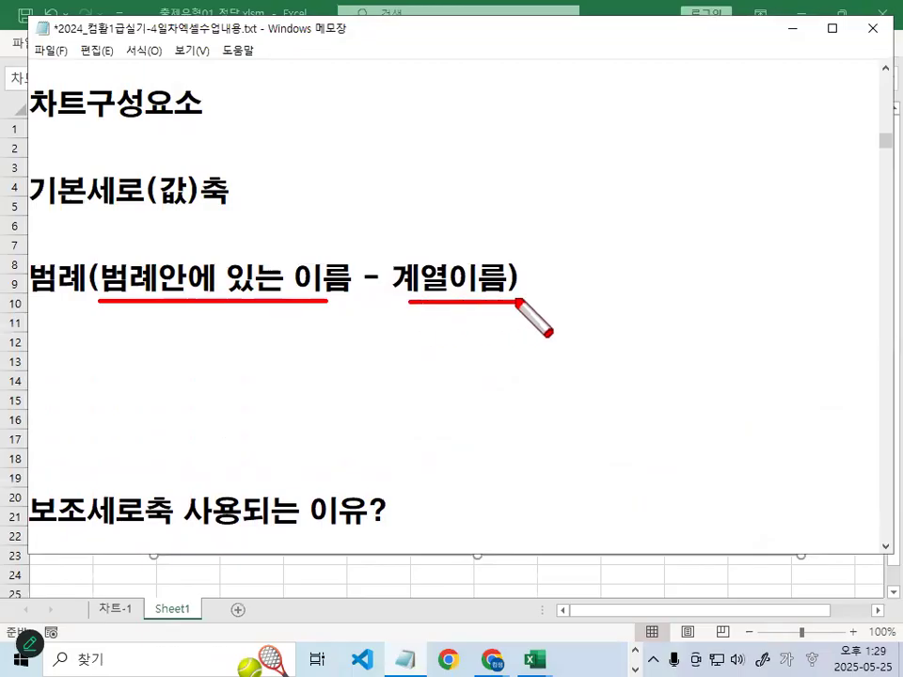
mouse_move(434, 284)
left_mouse_down()
mouse_move(441, 276)
mouse_move(454, 297)
left_mouse_up()
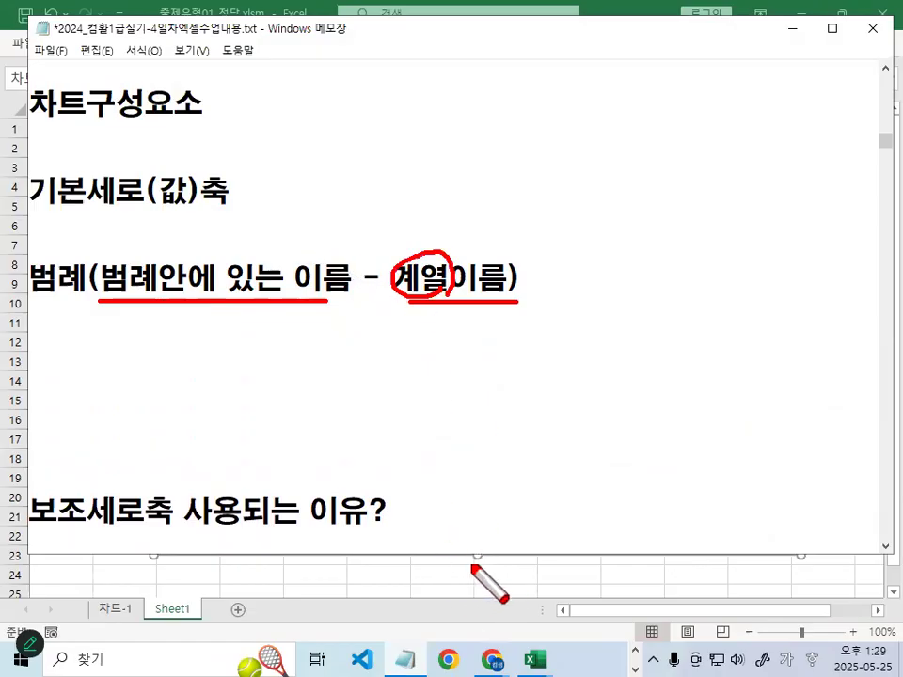
key("Escape")
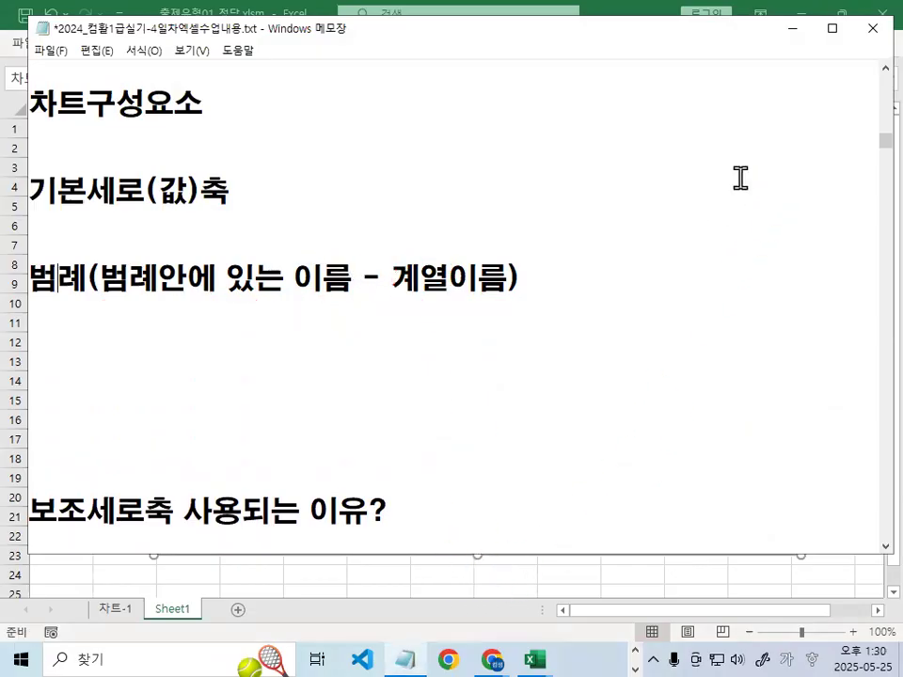
Return to the Excel chart, circle the B사 legend name, and mark its colour key and the 2019년 B사 bar with the screen pen
left_click(791, 30)
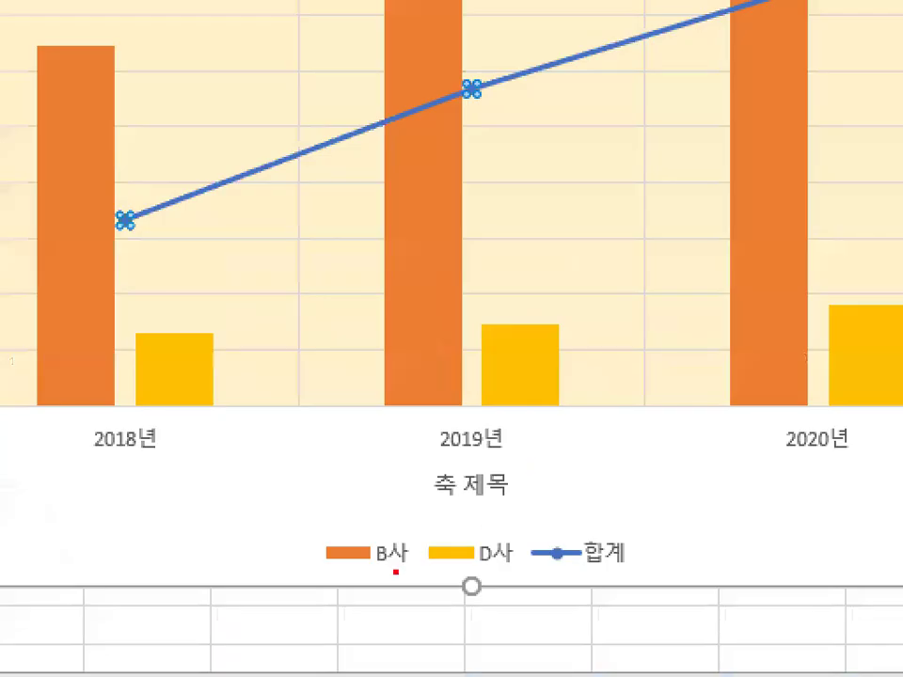
left_click_drag(369, 530, 403, 583)
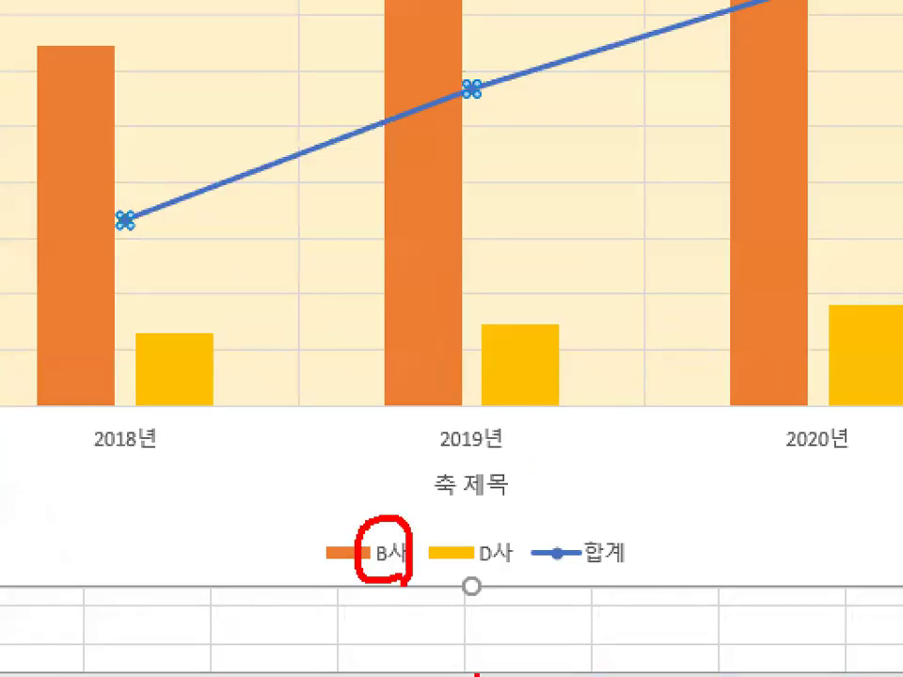
left_click_drag(406, 437, 345, 553)
left_click_drag(425, 255, 516, 128)
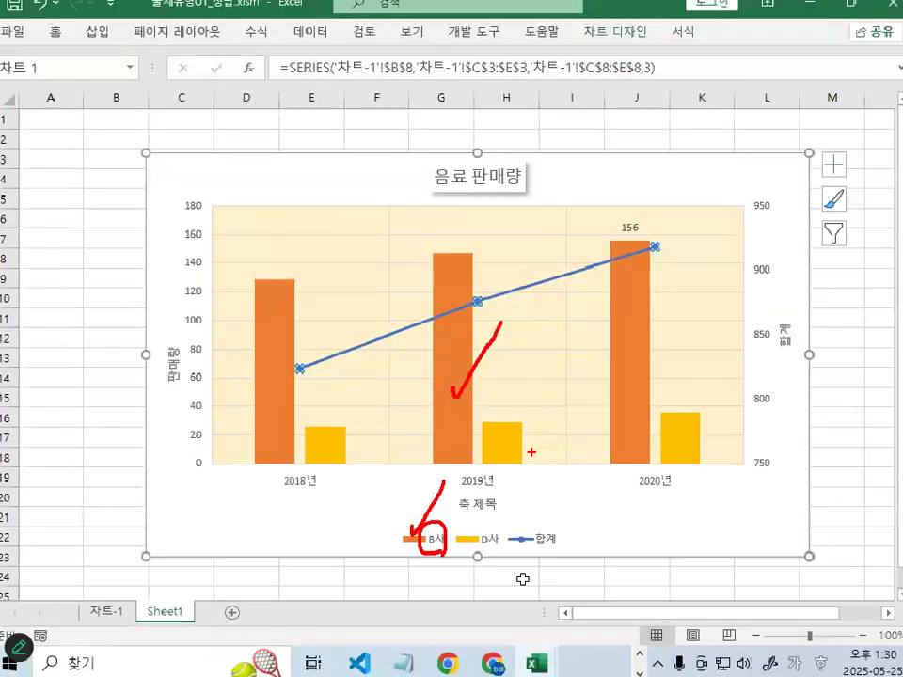
Delete the chart legend, mark the 2019년 B사 bar with the screen pen, and undo the deletion
left_click(521, 539)
key("Delete")
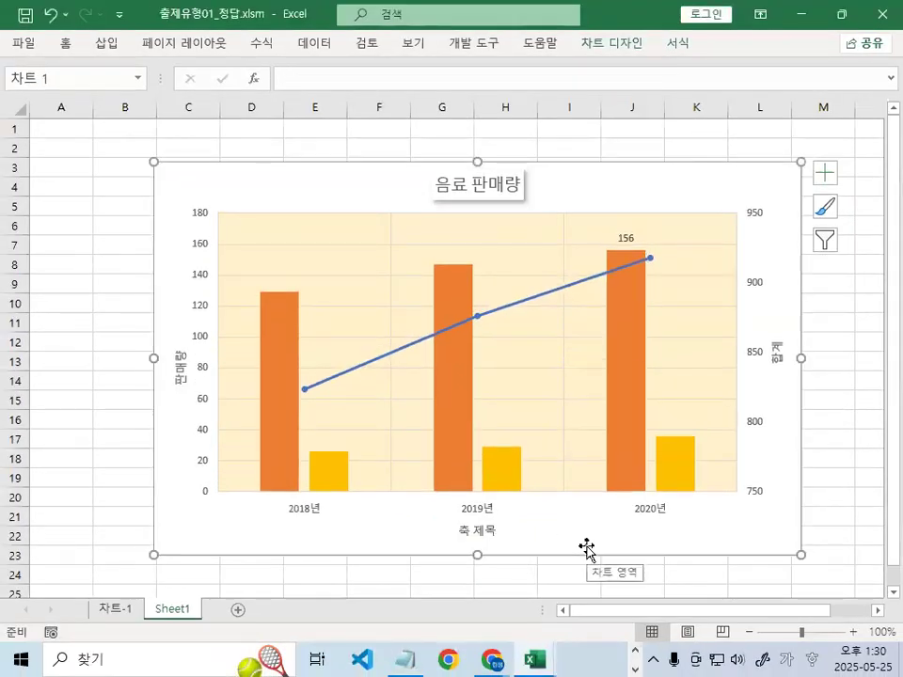
mouse_move(467, 462)
left_mouse_down()
mouse_move(439, 465)
mouse_move(468, 468)
left_mouse_up()
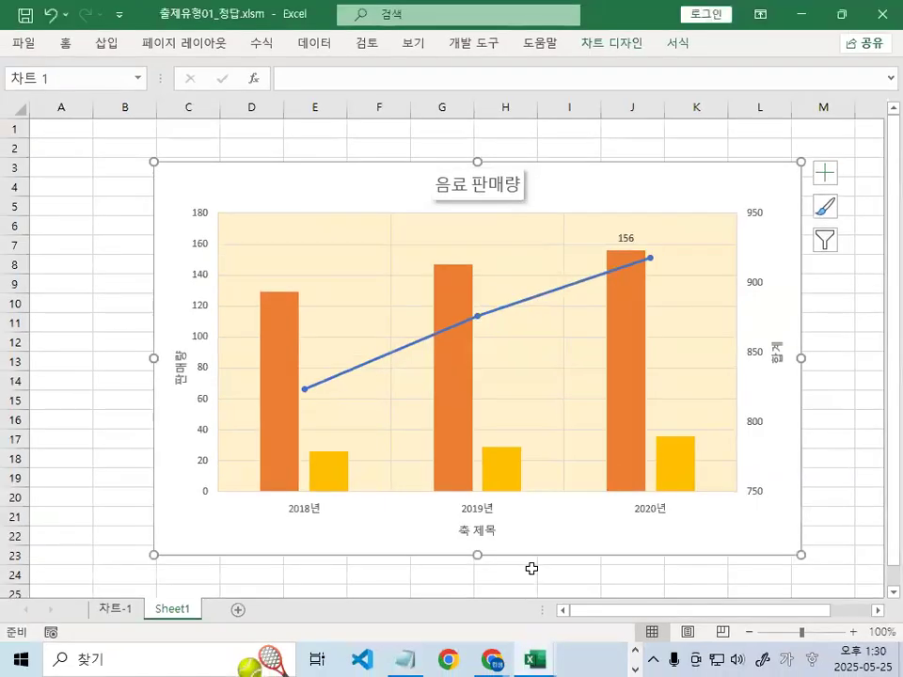
key("ctrl+z")
Mark the legend's colour keys, the B사 name and the matching 2019년 B사 bar with the screen pen
left_click_drag(416, 542, 448, 552)
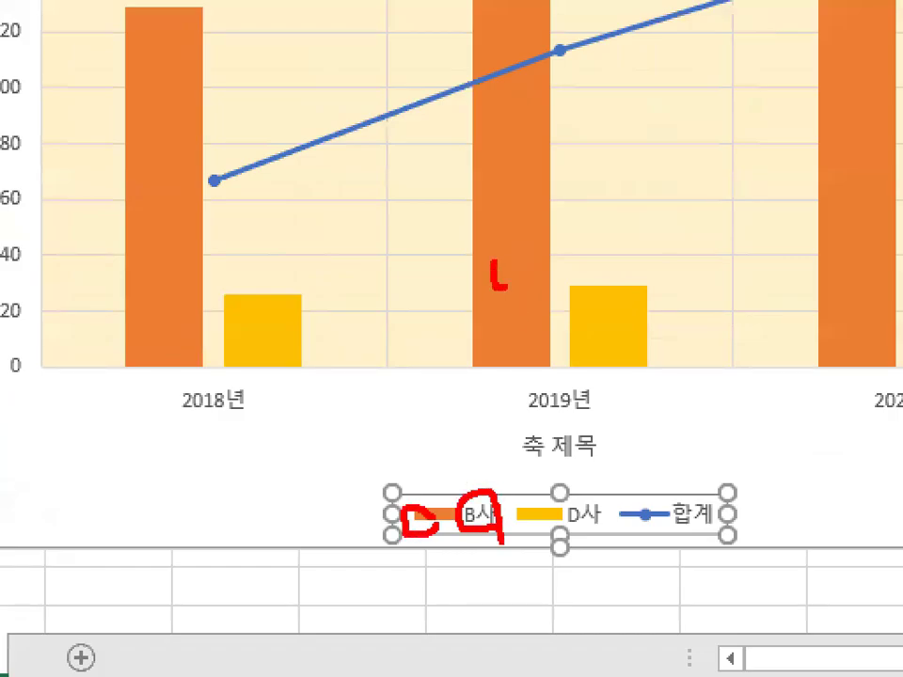
left_click_drag(505, 286, 551, 196)
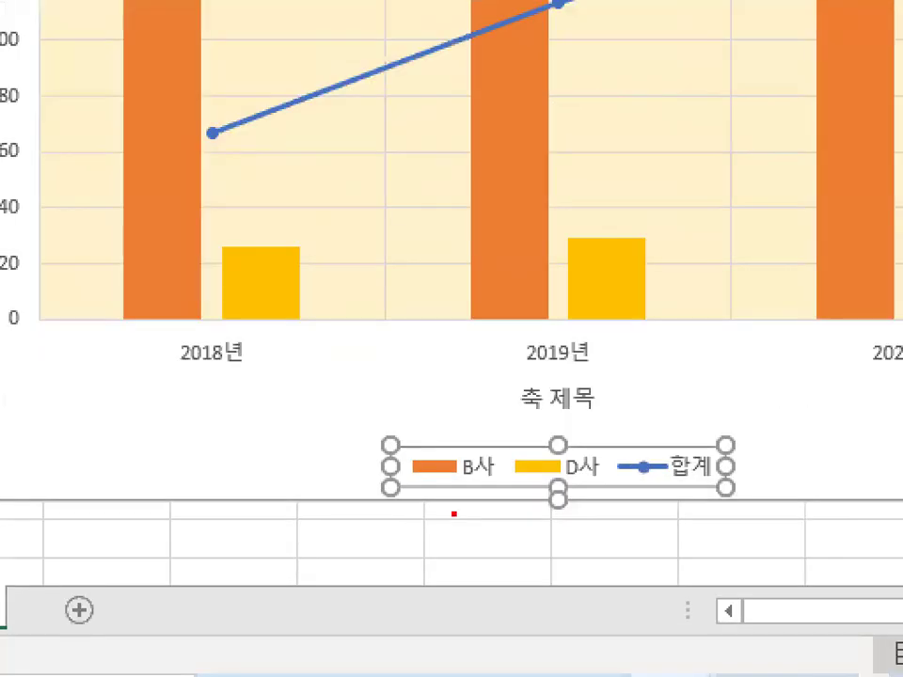
left_click_drag(463, 544, 442, 507)
left_click_drag(440, 460, 439, 490)
mouse_move(540, 496)
left_mouse_down()
mouse_move(537, 415)
mouse_move(578, 487)
left_mouse_up()
mouse_move(709, 496)
left_mouse_down()
mouse_move(609, 454)
mouse_move(671, 483)
left_mouse_up()
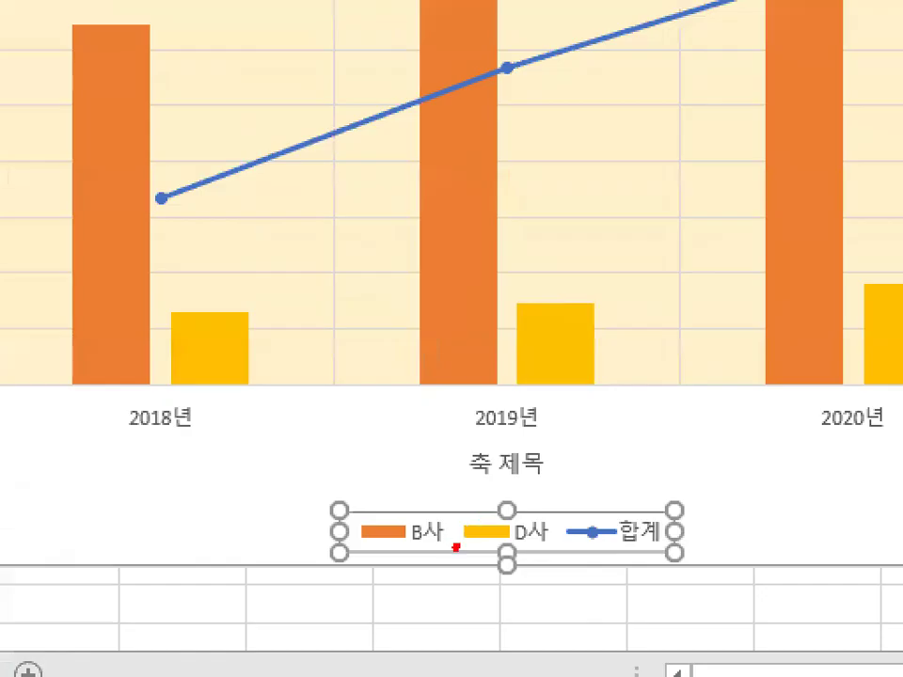
mouse_move(434, 511)
left_mouse_down()
mouse_move(404, 567)
mouse_move(460, 550)
left_mouse_up()
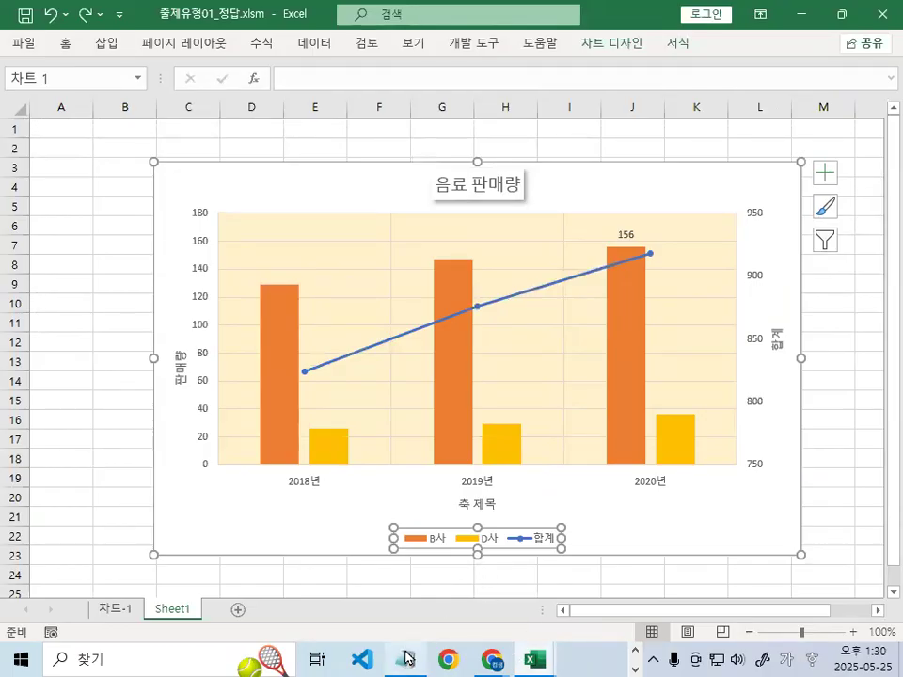
Switch to the Notepad notes, highlight 계열이름 in the 범례 line, and return to the Excel chart
key("alt+Tab")
left_click_drag(389, 277, 501, 277)
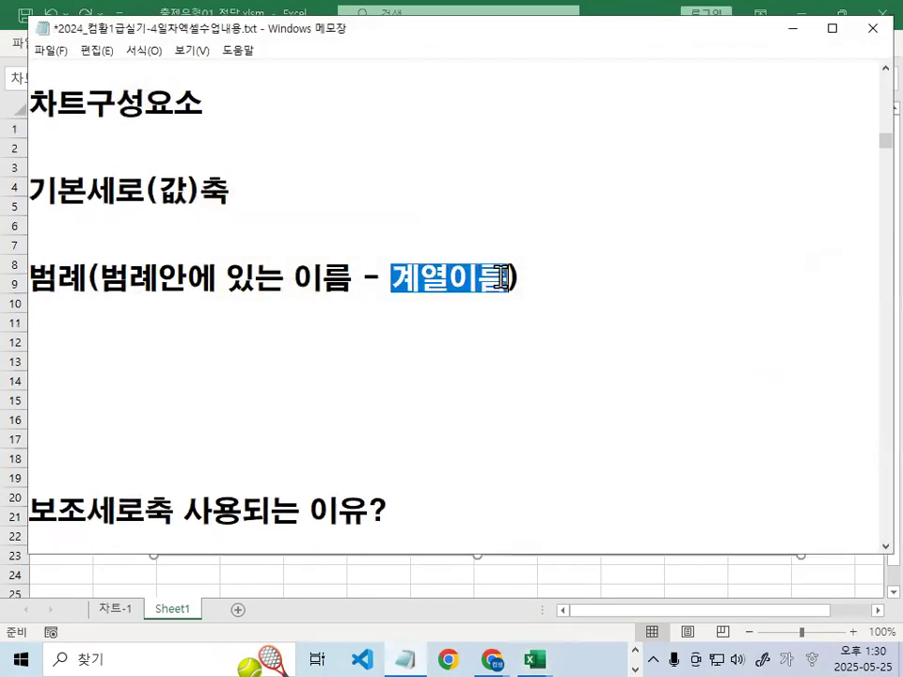
left_click(365, 346)
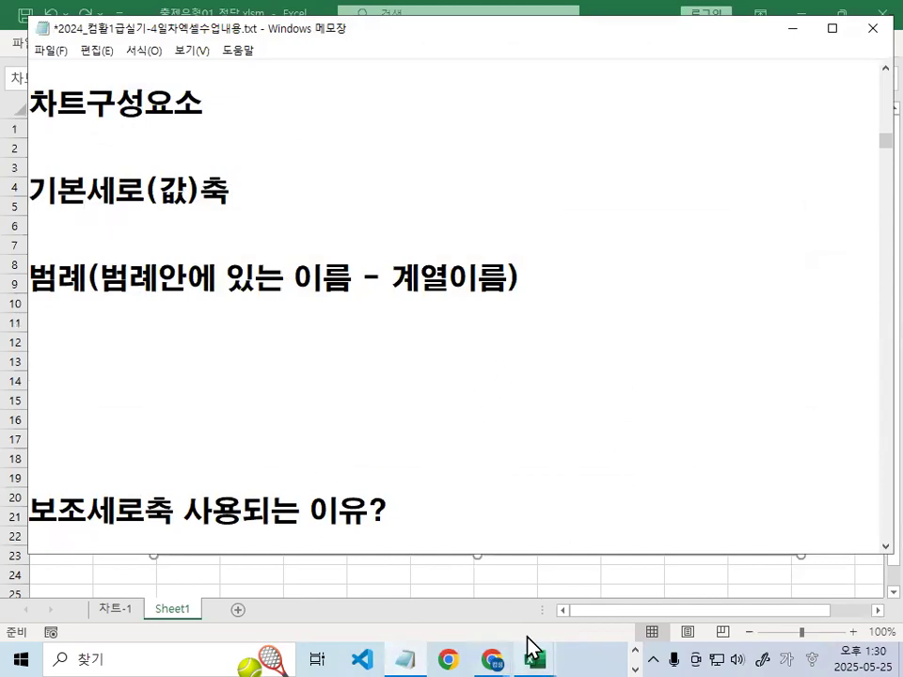
mouse_move(532, 649)
left_click(617, 609)
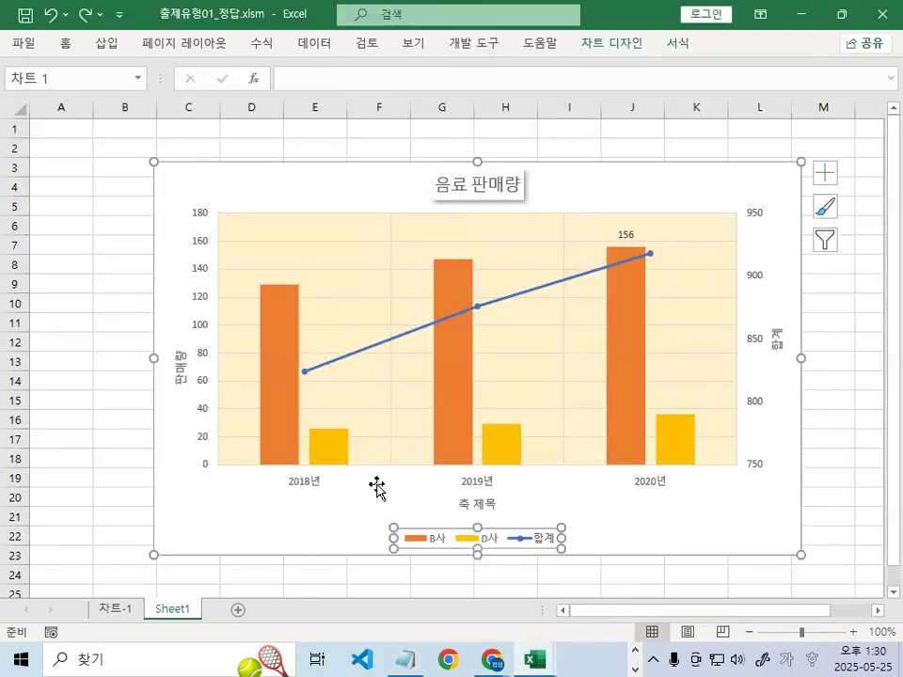
Underline the chart's horizontal axis with the screen pen, and select cell A13 to deselect the chart
key("ctrl+2")
left_click_drag(214, 465, 769, 464)
key("Escape")
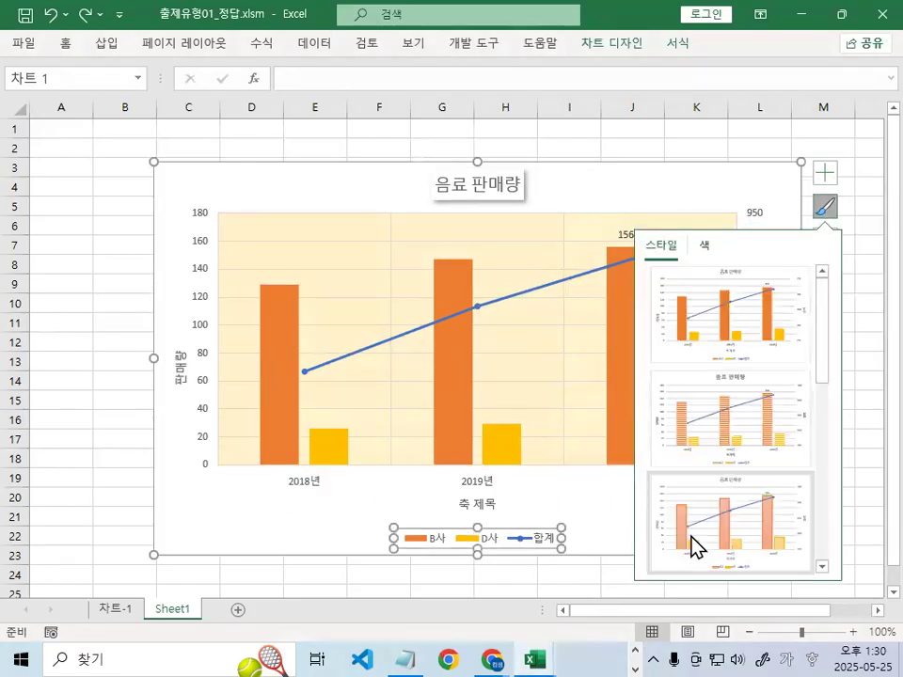
left_click(351, 509)
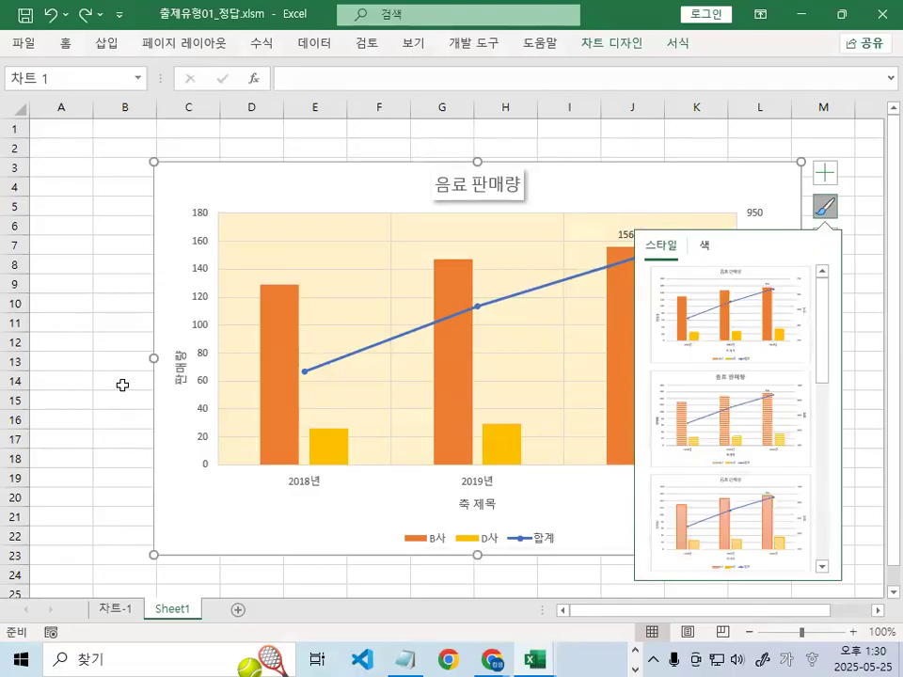
left_click(44, 357)
Underline the horizontal axis in the enlarged view and circle its 2018년 category label with the screen pen
key("ctrl+1")
left_click_drag(151, 420, 892, 424)
mouse_move(414, 468)
left_mouse_down()
mouse_move(282, 464)
mouse_move(407, 494)
left_mouse_up()
key("Escape")
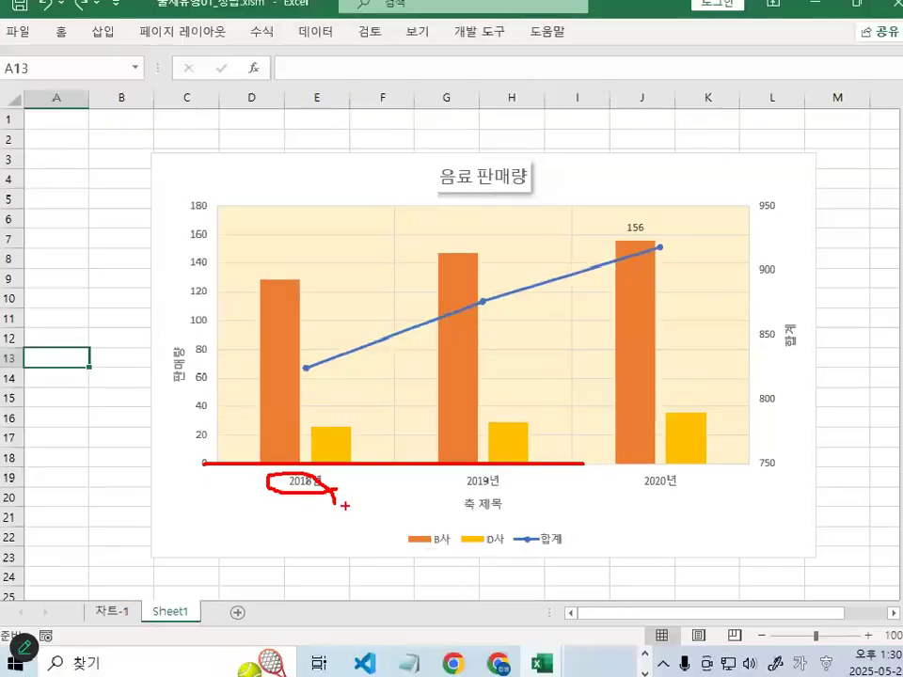
key("Escape")
Switch to the Notepad notes and mark 기본가로(항목)축, its word 항목, and 항목이름 with the screen pen
left_click(406, 663)
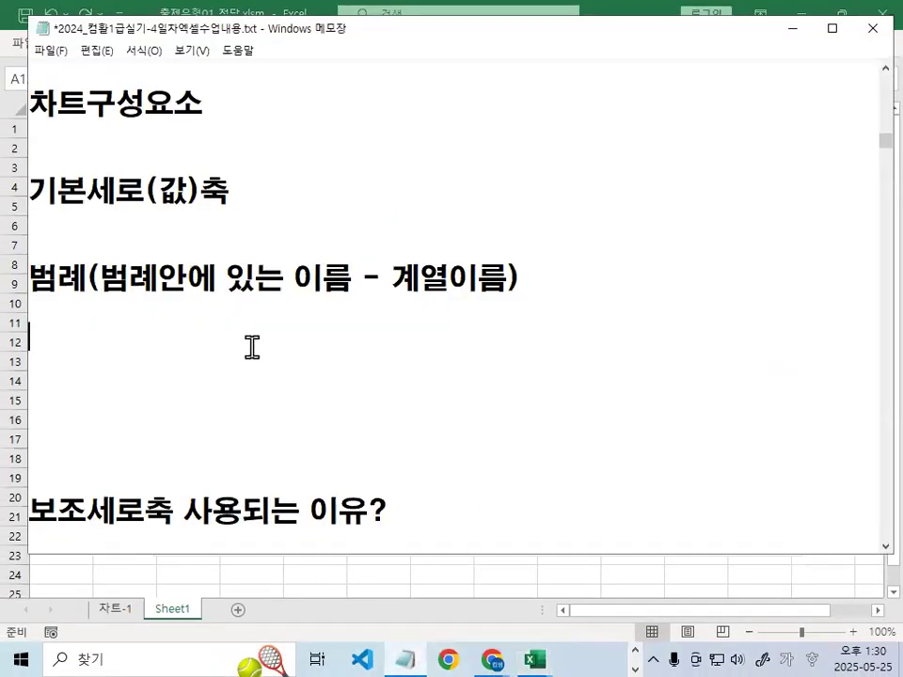
scroll(240, 358, "down", 4)
scroll(243, 368, "down", 2)
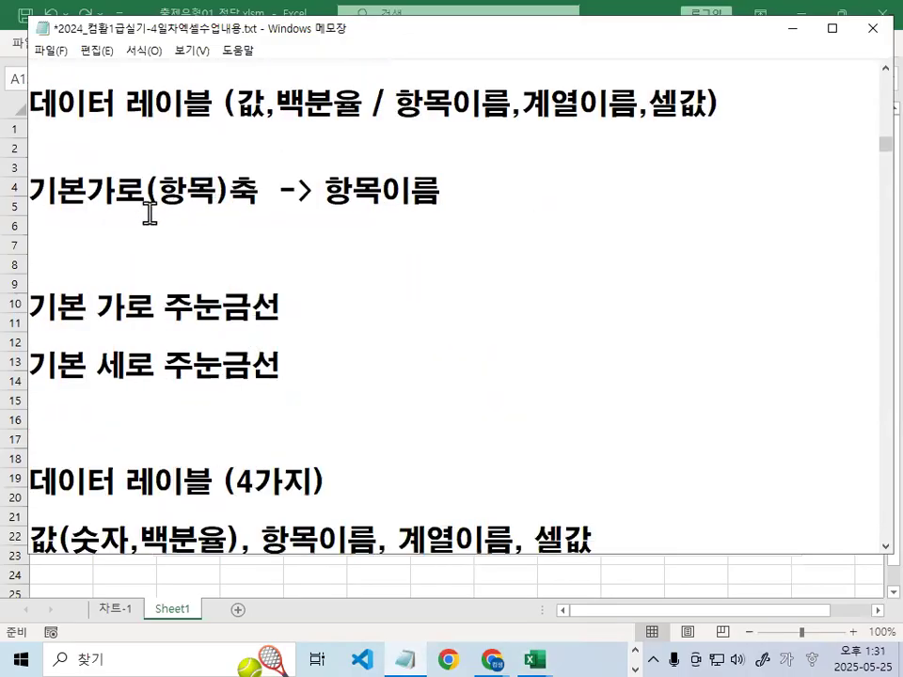
key("ctrl+2")
mouse_move(37, 218)
left_mouse_down()
mouse_move(238, 218)
mouse_move(187, 212)
mouse_move(183, 170)
mouse_move(206, 195)
left_mouse_up()
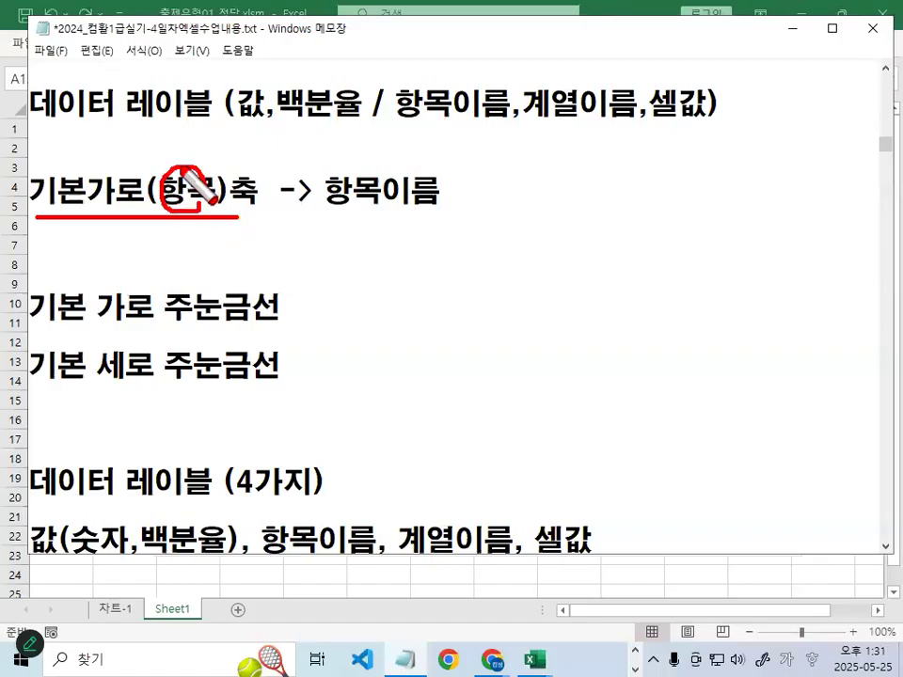
left_click_drag(179, 152, 229, 116)
left_click_drag(326, 213, 429, 213)
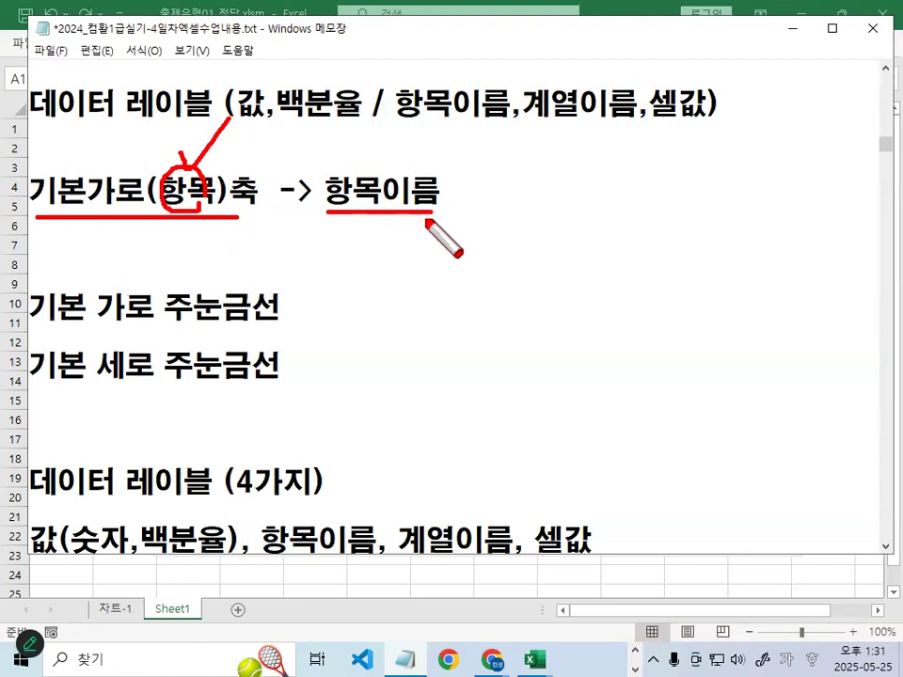
key("Escape")
Return to the Excel chart and select the 156 data label above the 2020년 B사 bar
left_click(789, 28)
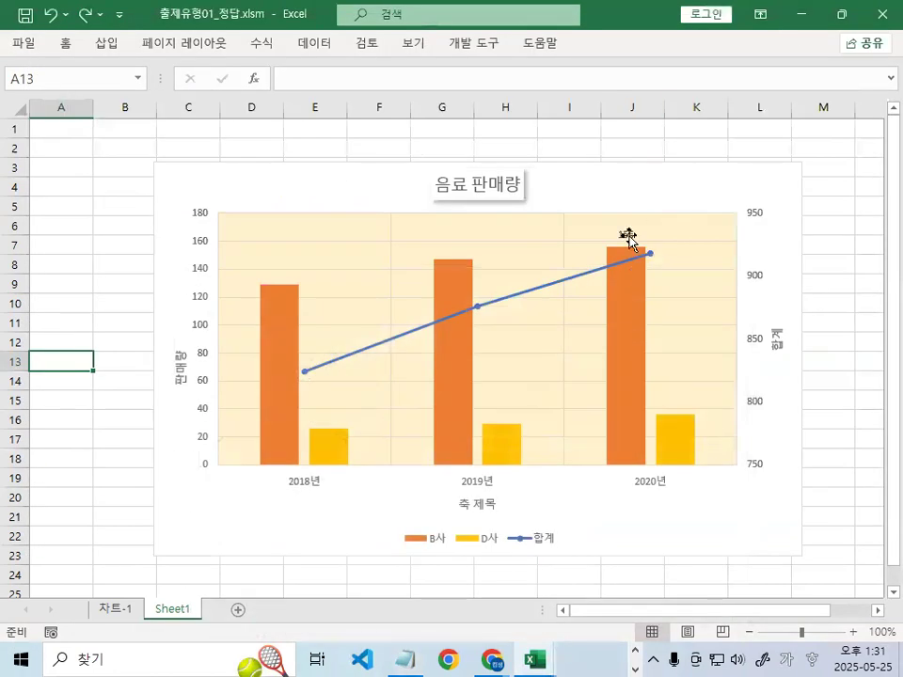
left_click(627, 236)
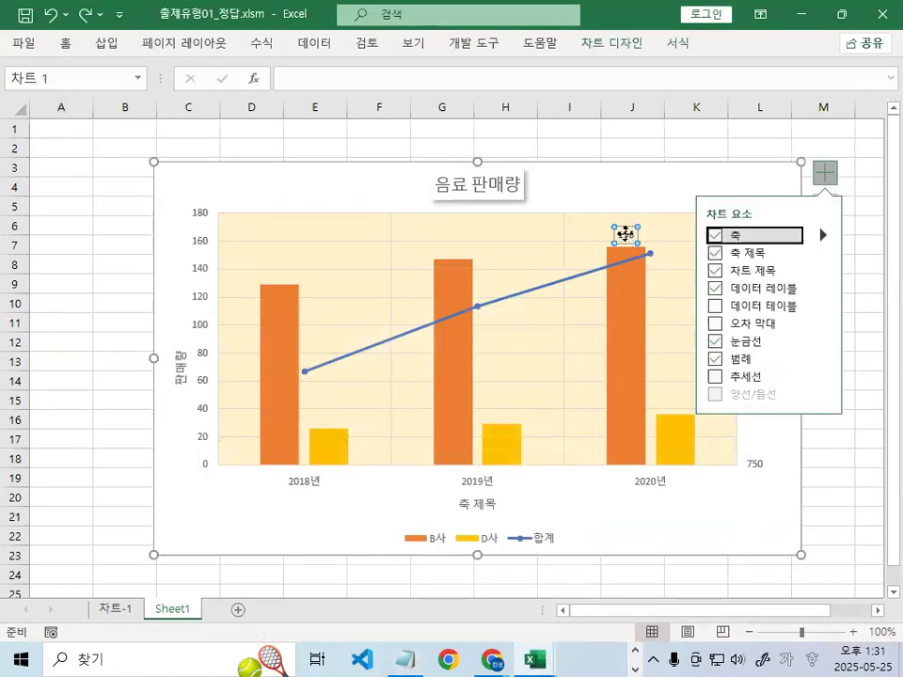
Add the category name (항목 이름) to the 2020년 B사 bar's data label and close the label formatting pane
double_click(725, 287)
left_click(727, 295)
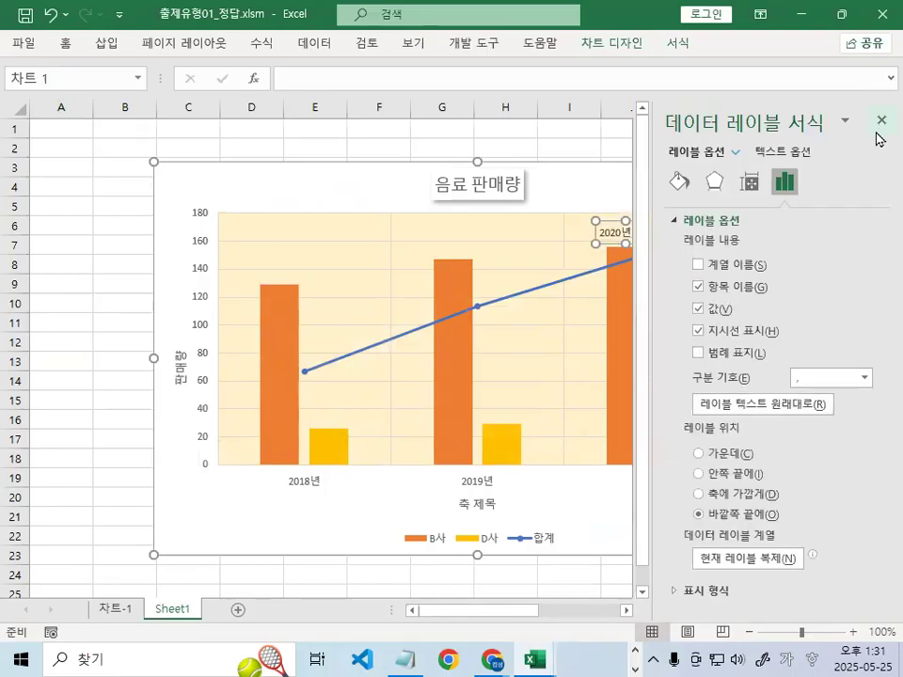
left_click(880, 120)
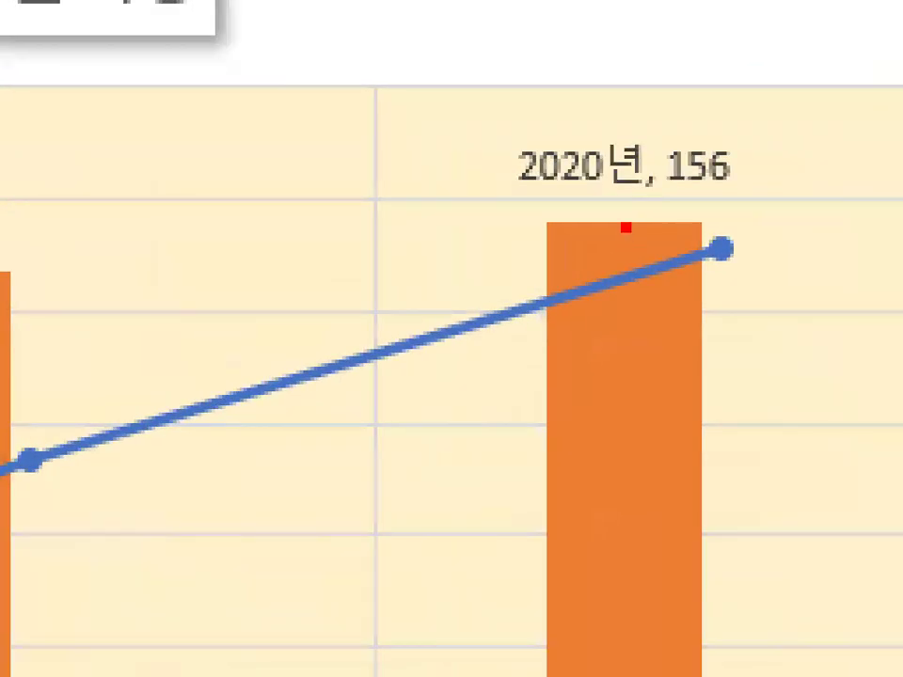
Mark the 2020년 category and B사 bar with the screen pen, circle the bar's whole data label, and clear the marks
mouse_move(647, 186)
left_mouse_down()
mouse_move(616, 195)
mouse_move(647, 121)
mouse_move(678, 192)
left_mouse_up()
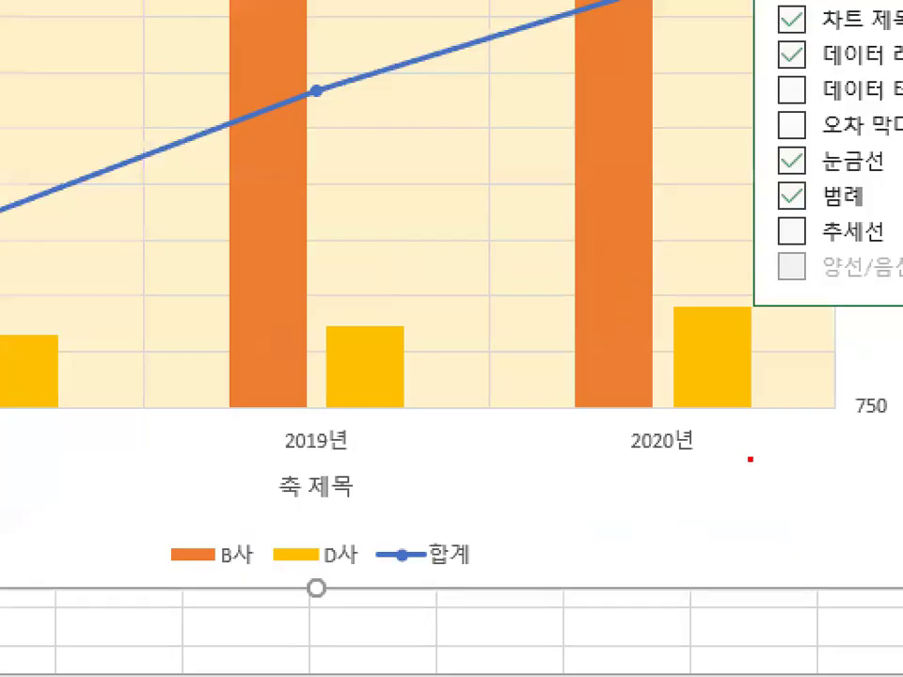
left_click_drag(752, 459, 757, 457)
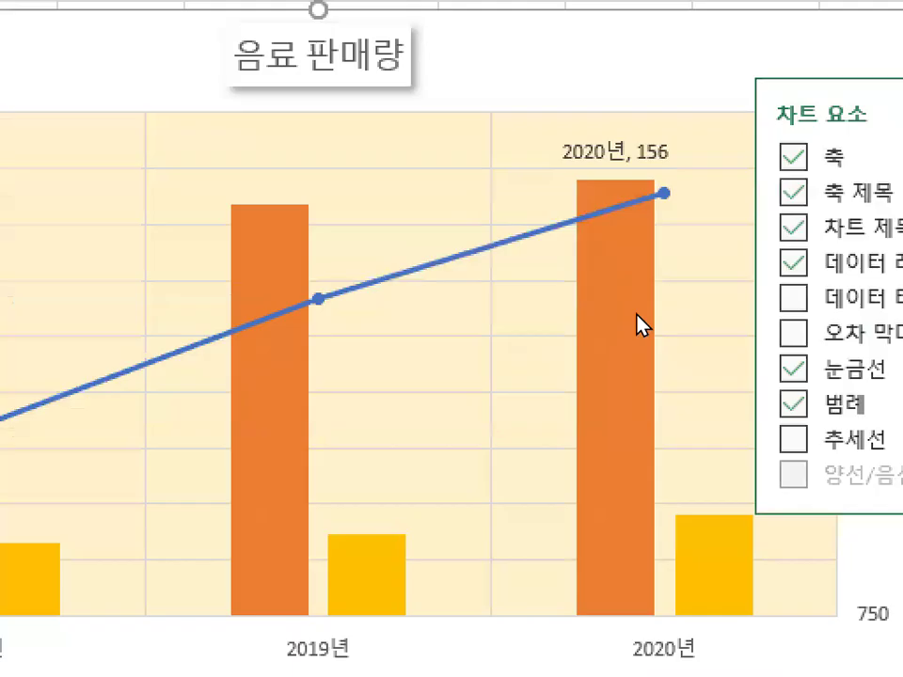
left_click_drag(611, 173, 614, 174)
left_click_drag(645, 125, 701, 89)
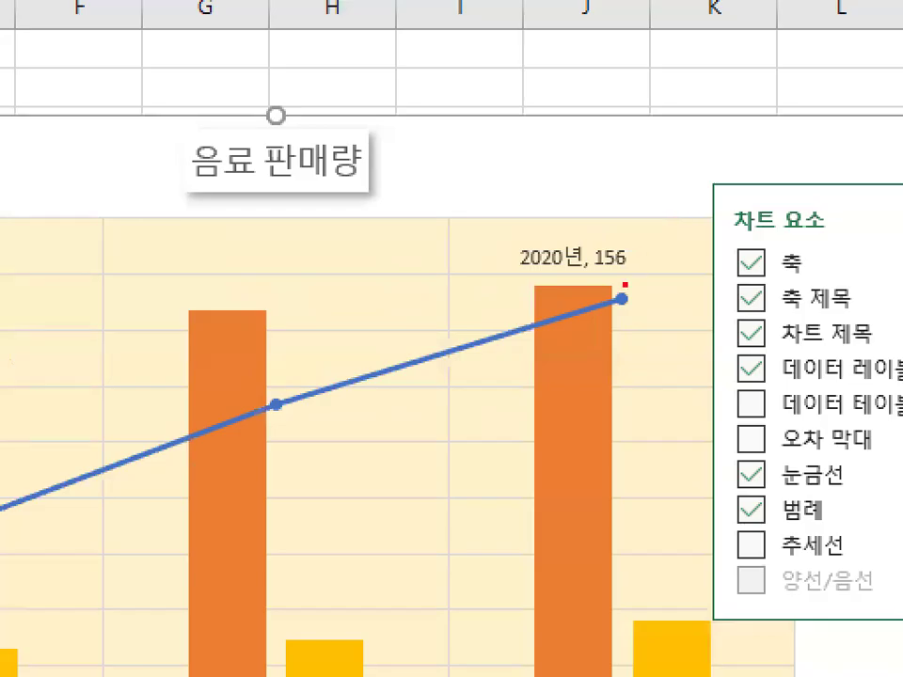
mouse_move(624, 284)
left_mouse_down()
mouse_move(520, 266)
mouse_move(644, 262)
left_mouse_up()
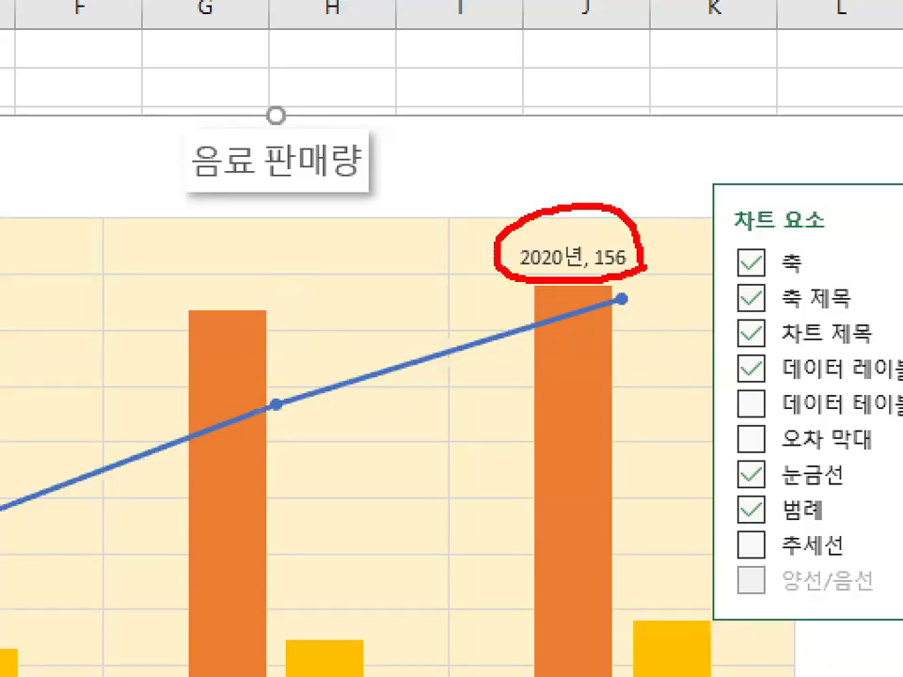
key("Escape")
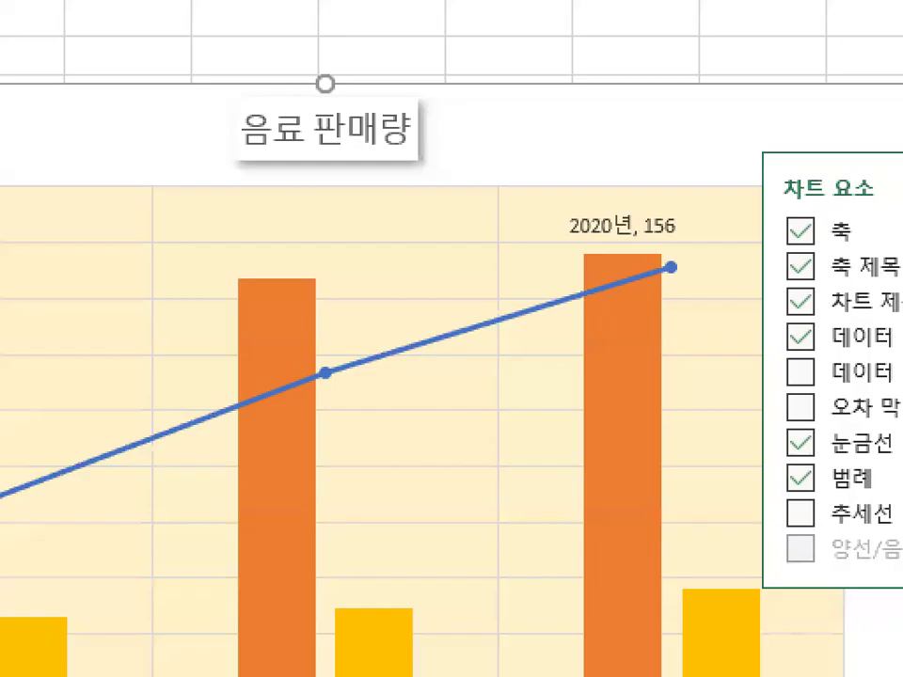
Circle the value 156 in the data label, point an arrow at it, circle the full label, and clear the marks
mouse_move(678, 229)
left_mouse_down()
mouse_move(632, 243)
mouse_move(688, 219)
left_mouse_up()
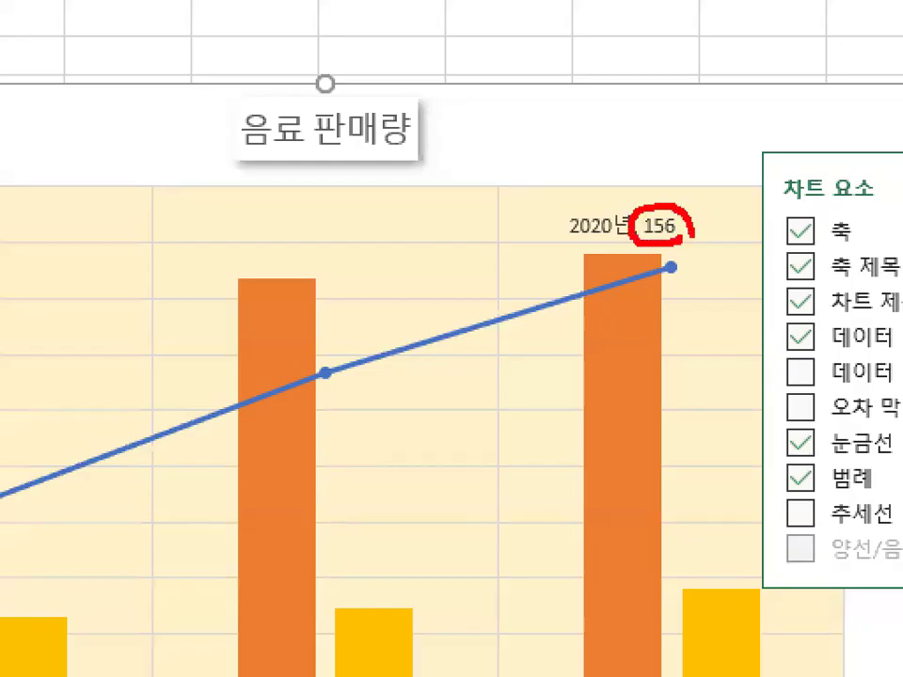
left_click_drag(746, 82, 646, 207)
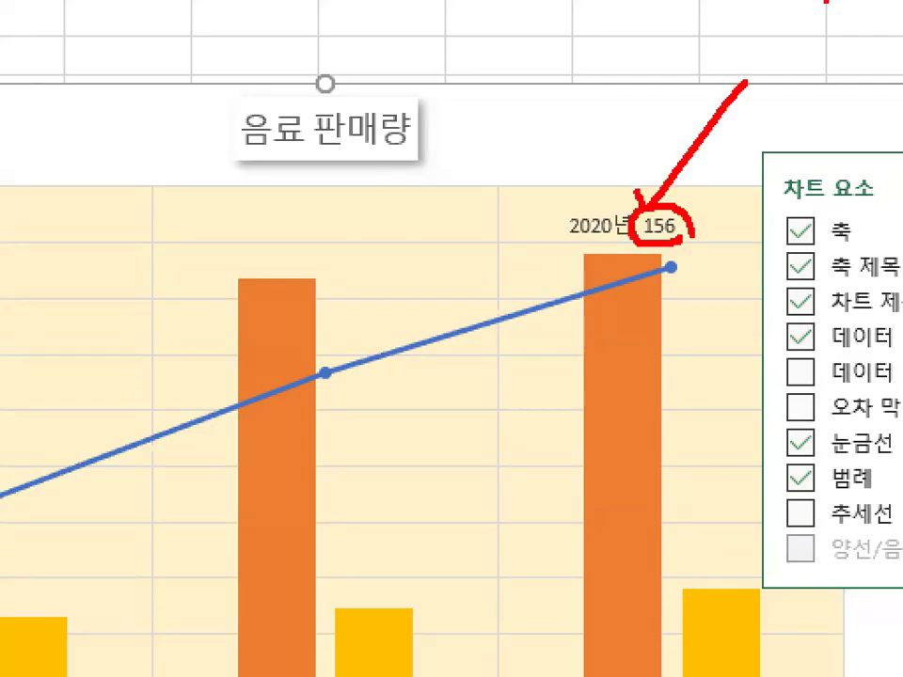
mouse_move(635, 194)
left_mouse_down()
mouse_move(579, 252)
mouse_move(646, 264)
left_mouse_up()
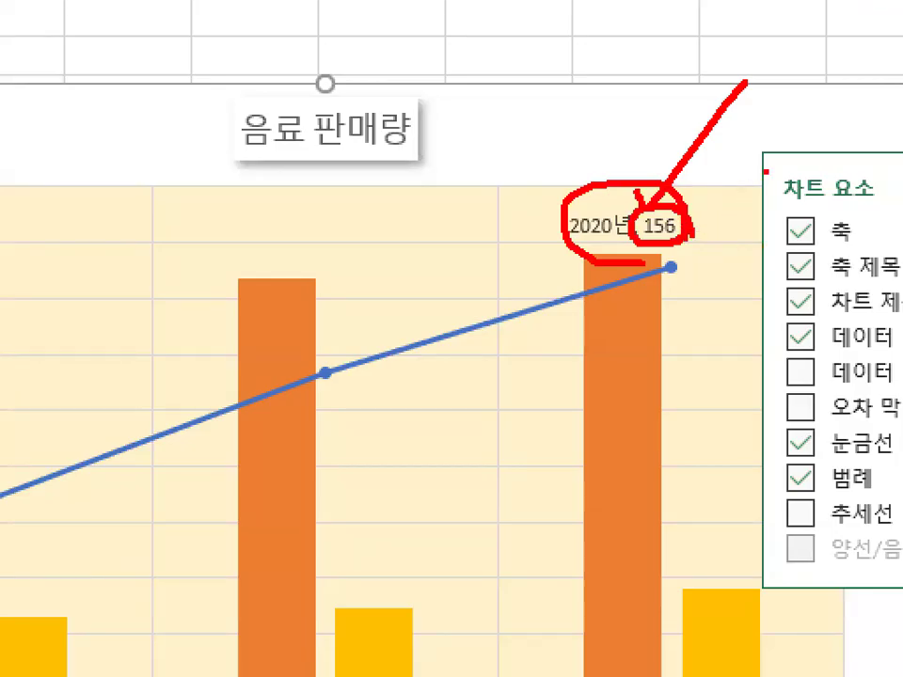
key("Escape")
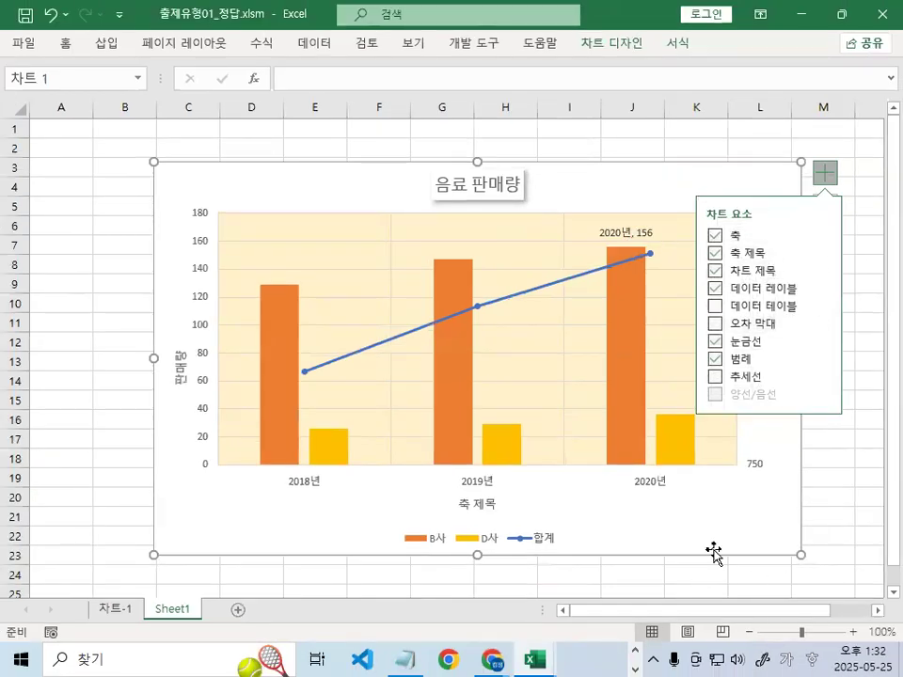
Select cell M19 to deselect the chart, and trace the secondary vertical axis with the screen pen
left_click(844, 481)
key("ctrl+1")
left_click_drag(648, 132, 652, 672)
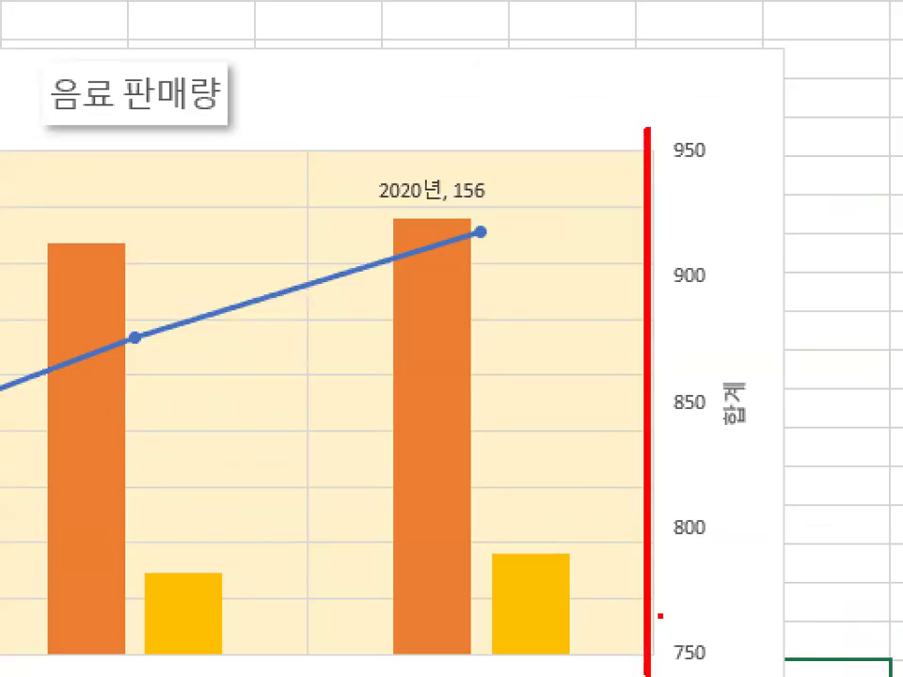
key("Escape")
Switch to the Notepad notes and mark the heading 보조세로축 사용되는 이유? and its two listed reasons with the screen pen
key("alt+Tab")
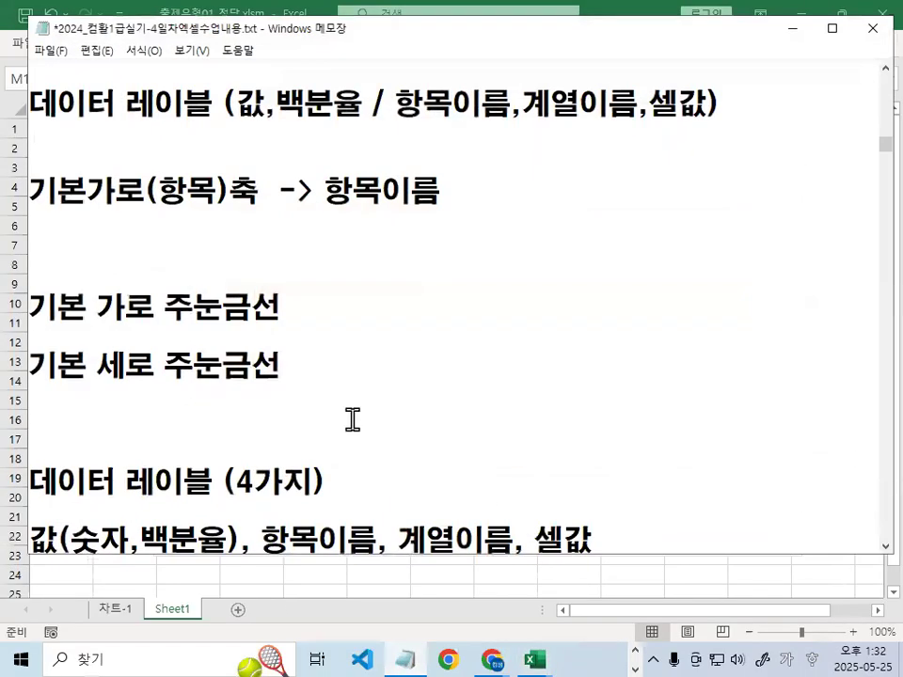
scroll(240, 385, "up", 1)
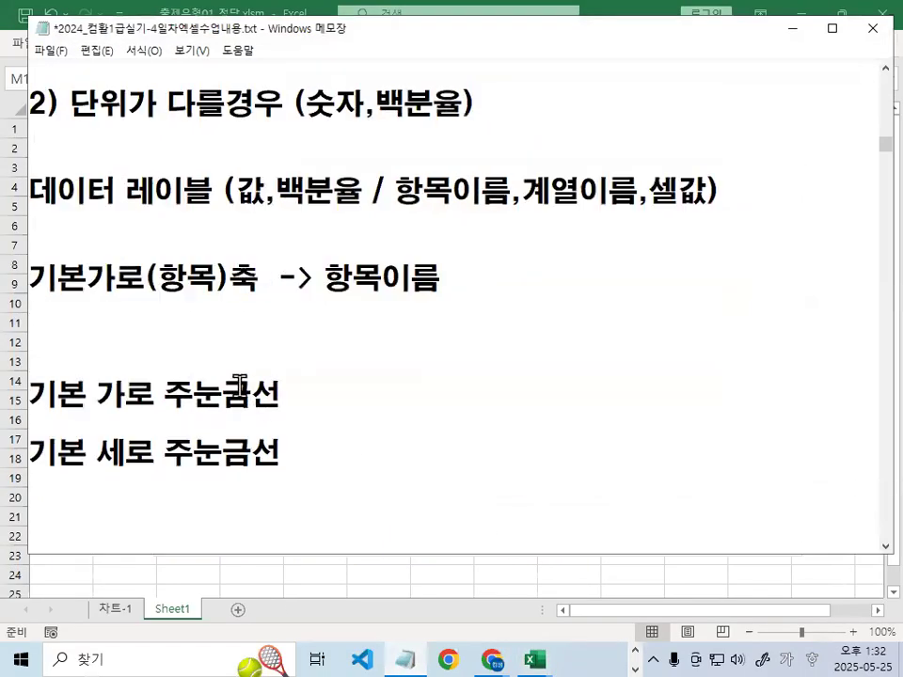
scroll(238, 388, "down", 1)
scroll(238, 388, "up", 3)
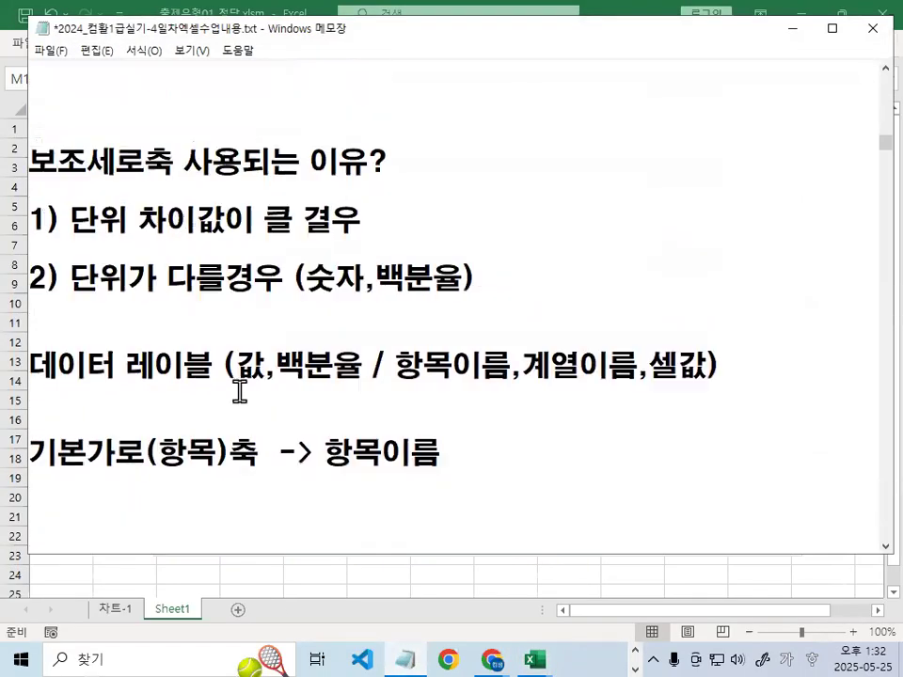
key("ctrl+2")
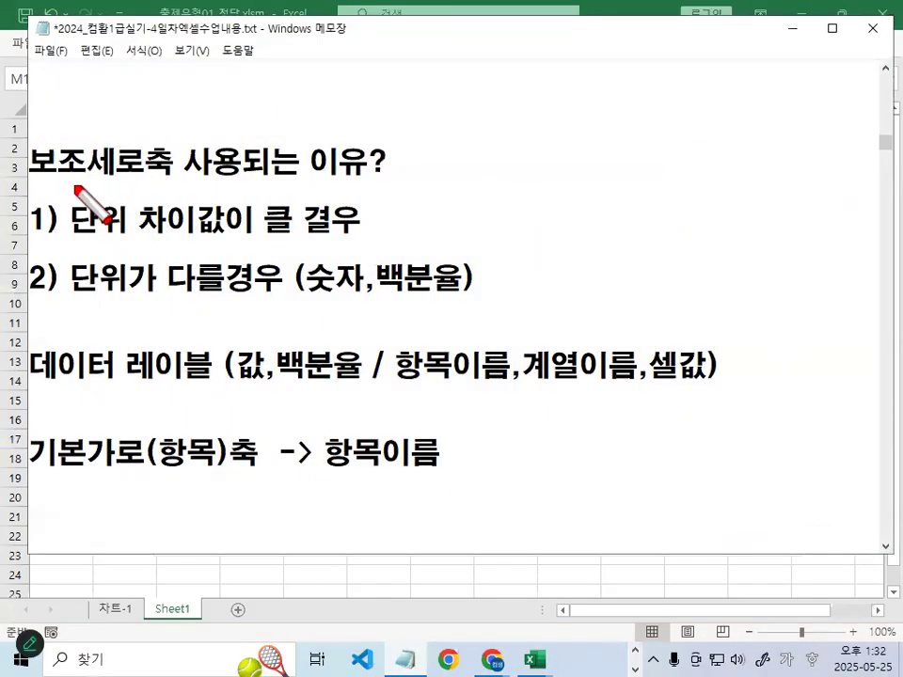
left_click_drag(31, 176, 140, 176)
left_click_drag(235, 136, 252, 175)
left_click_drag(76, 229, 323, 233)
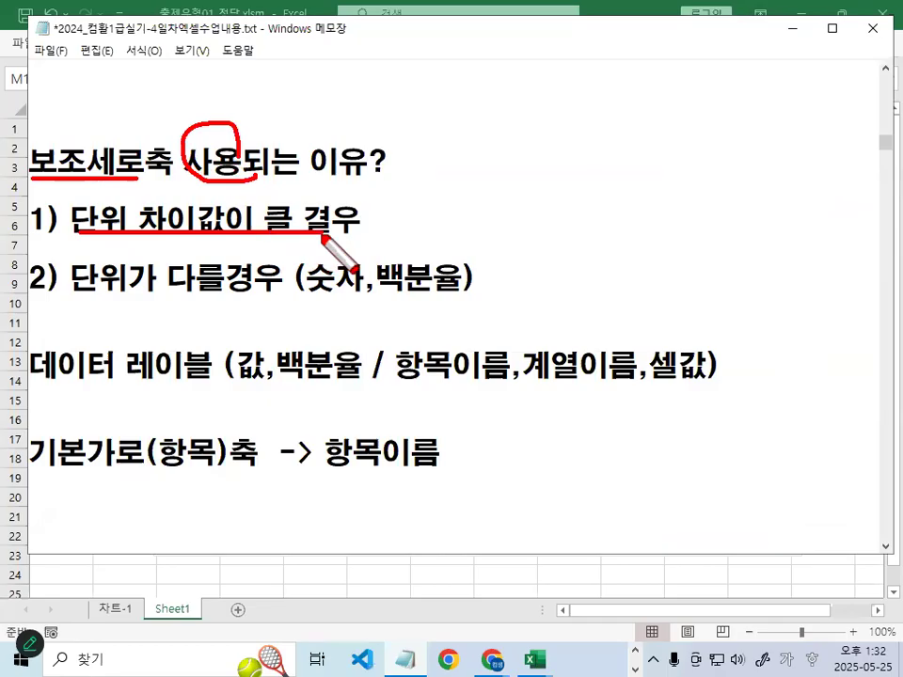
left_click_drag(75, 297, 232, 299)
mouse_move(143, 175)
left_mouse_down()
mouse_move(64, 141)
mouse_move(137, 139)
mouse_move(153, 176)
left_mouse_up()
key("Escape")
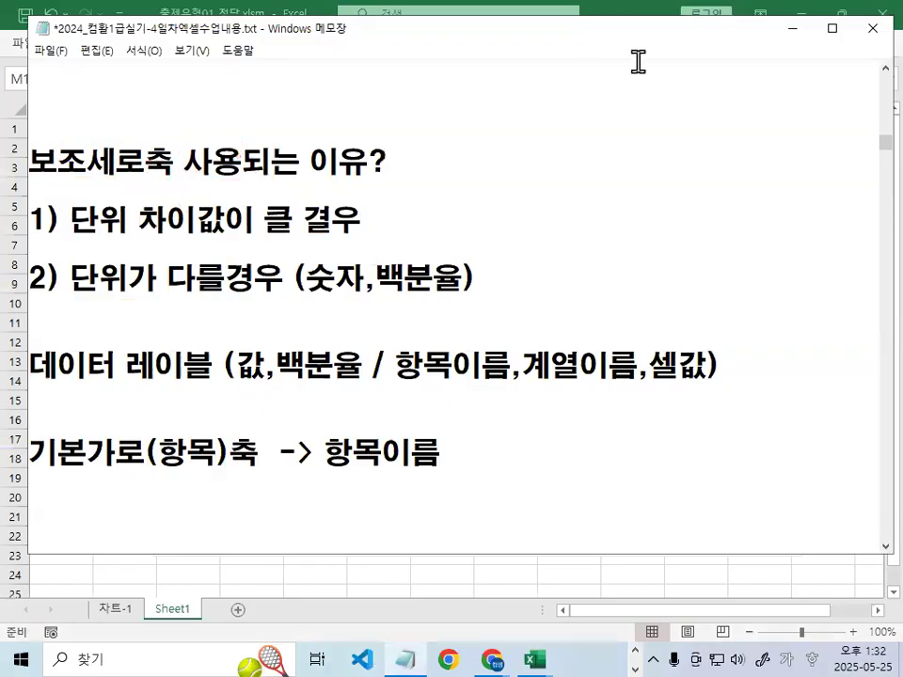
Minimize the Notepad notes and delete the 합계 line series from the Excel chart
left_click(788, 30)
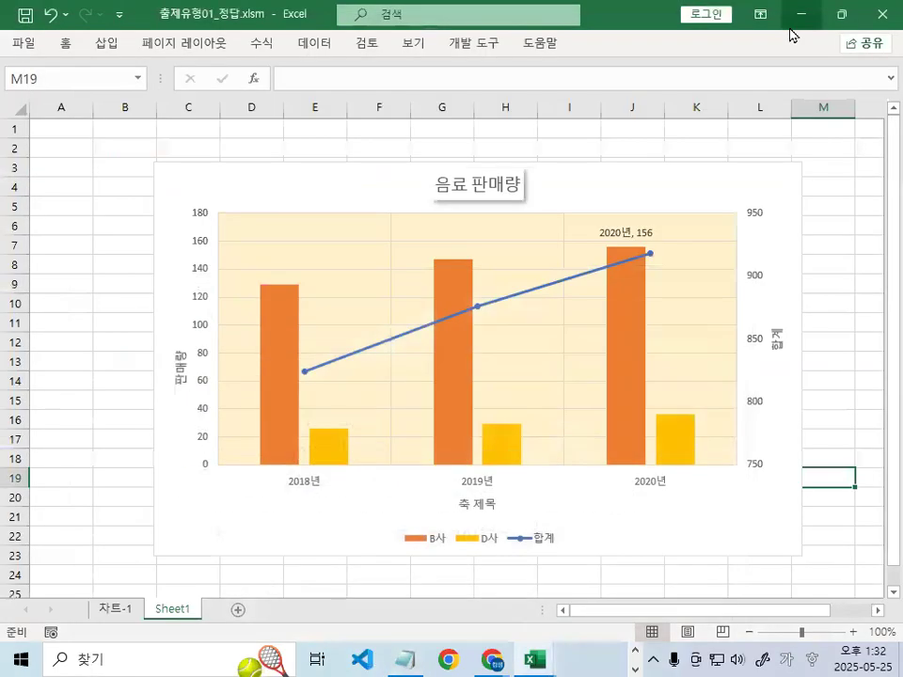
left_click(548, 546)
left_click(381, 346)
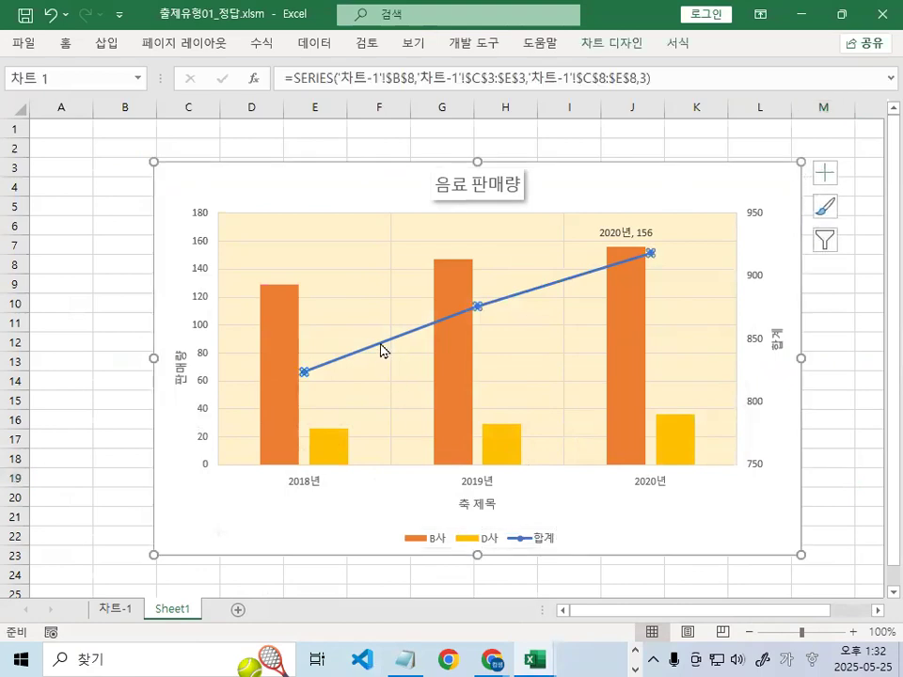
key("Delete")
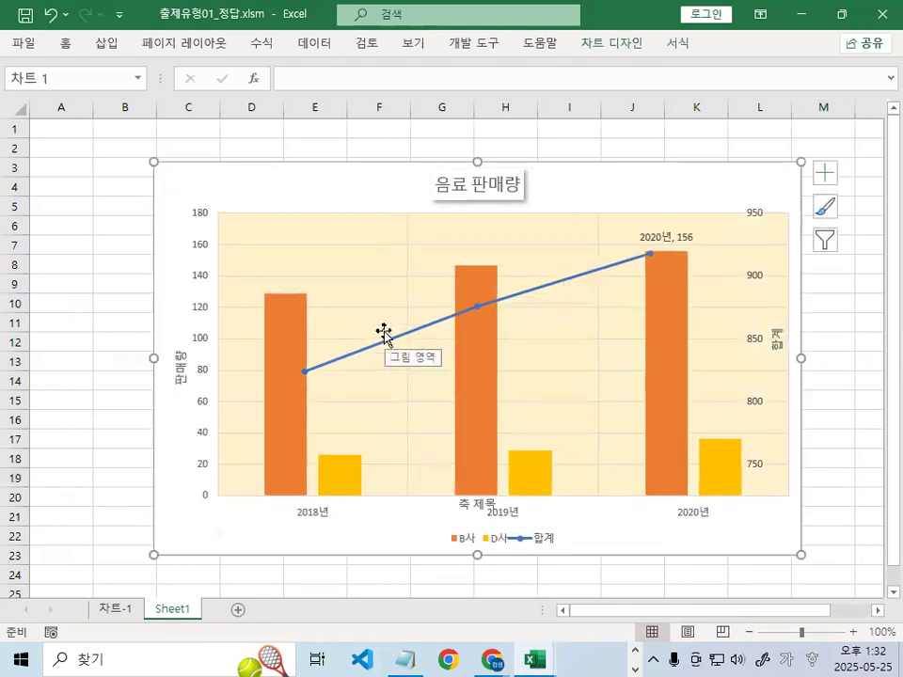
Change the D사 series to a line chart with markers plotted on the secondary axis
left_click(526, 476)
right_click(527, 476)
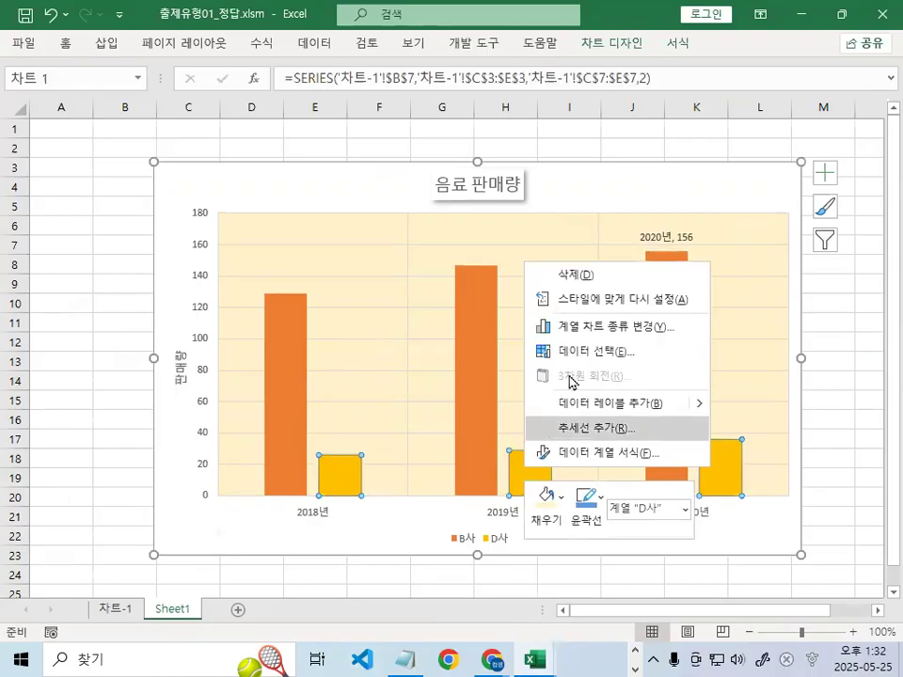
left_click(589, 329)
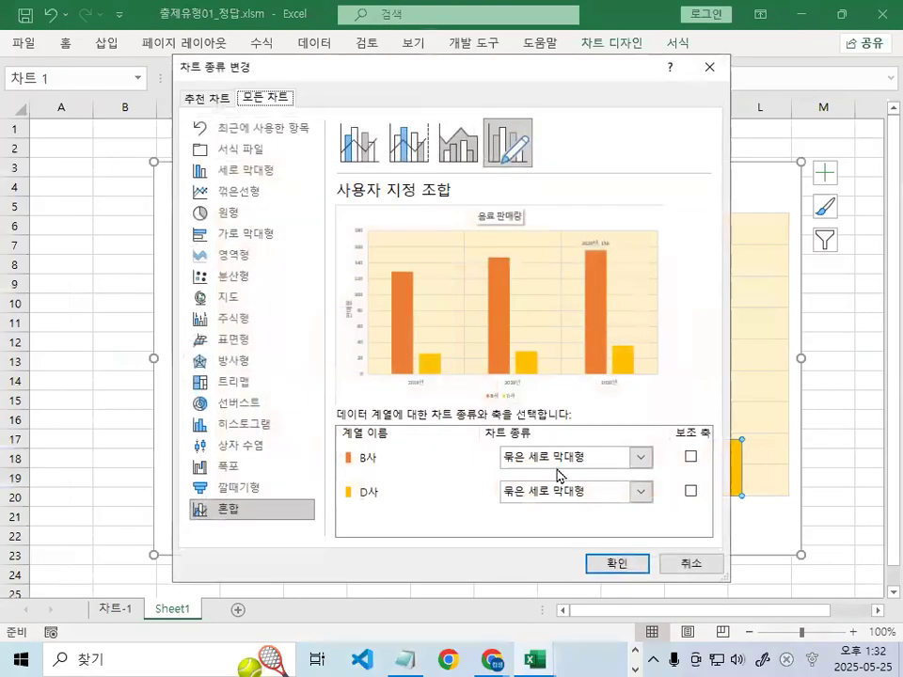
left_click(556, 496)
left_click(674, 305)
left_click(690, 490)
left_click(633, 564)
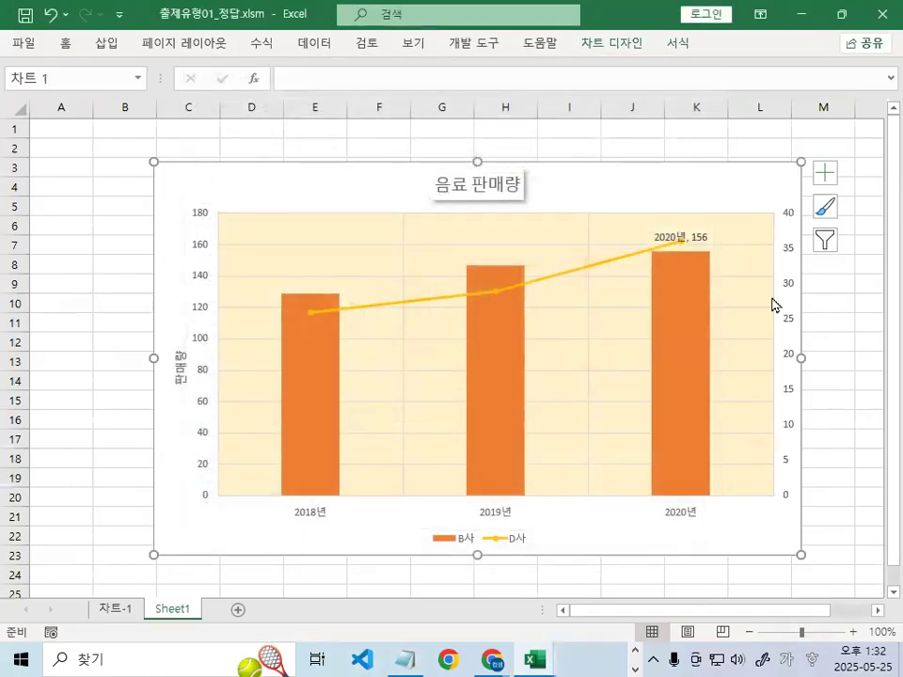
Circle the primary vertical axis's 180 maximum with the screen pen, and select the B사 column series
key("ctrl+1")
mouse_move(240, 228)
left_mouse_down()
mouse_move(173, 248)
mouse_move(221, 225)
left_mouse_up()
key("Escape")
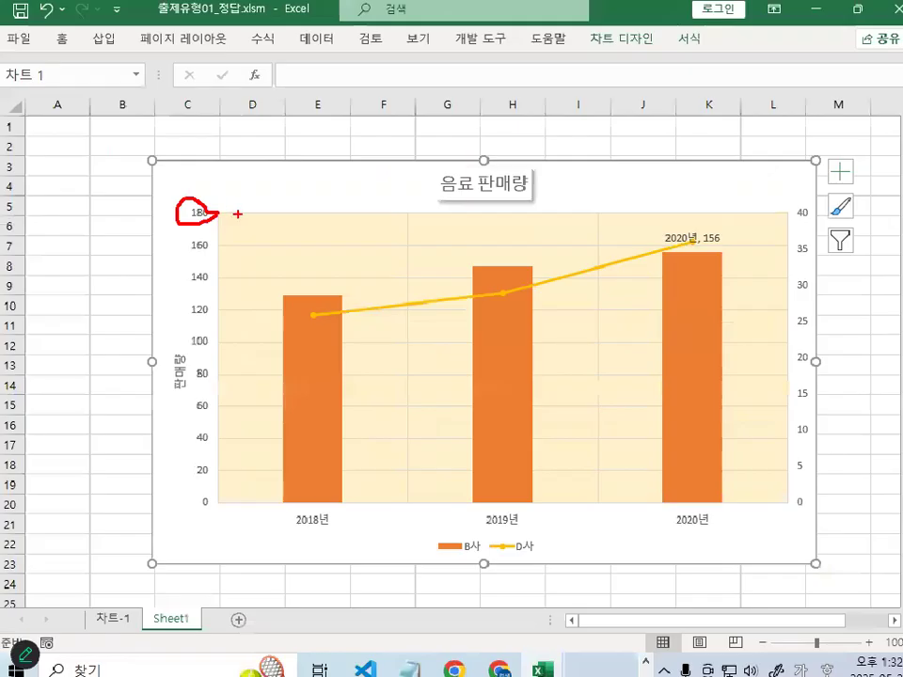
left_click(304, 412)
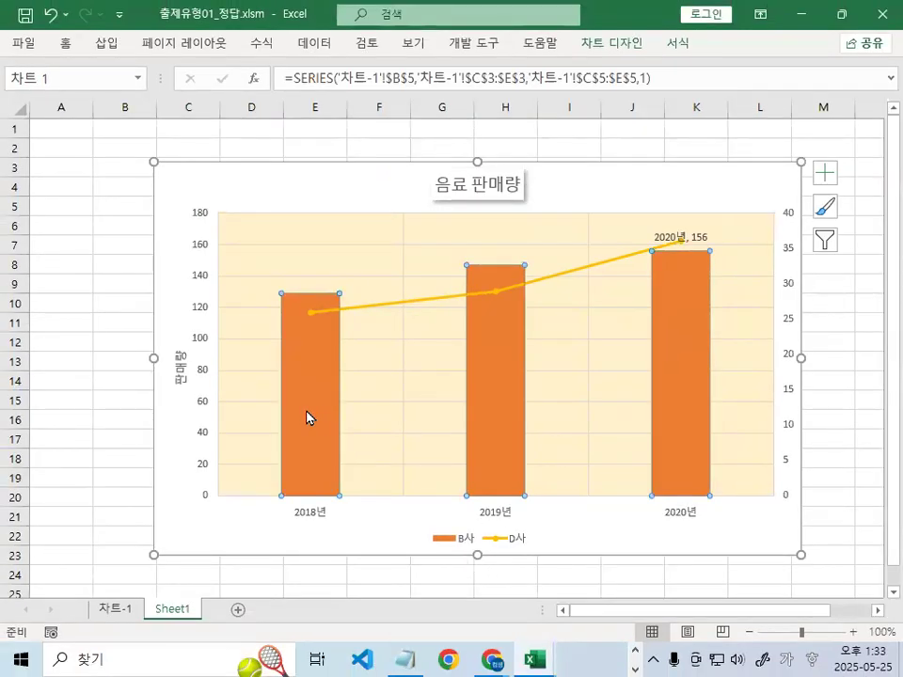
Circle the 180 and 0 labels of the primary vertical axis in the enlarged view with the screen pen
key("ctrl+1")
mouse_move(191, 222)
left_mouse_down()
mouse_move(217, 214)
mouse_move(224, 196)
left_mouse_up()
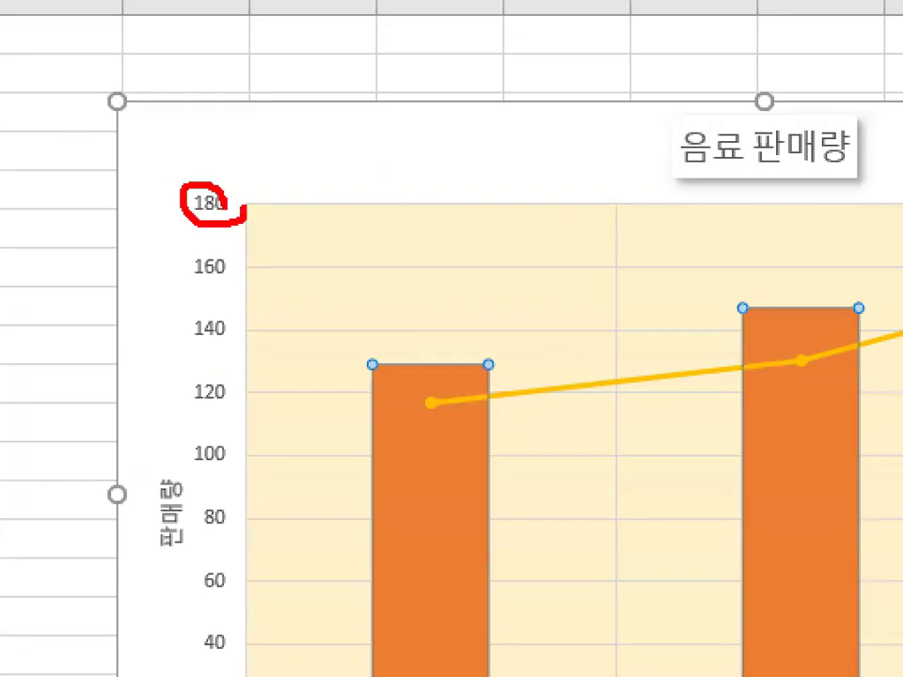
key("Escape")
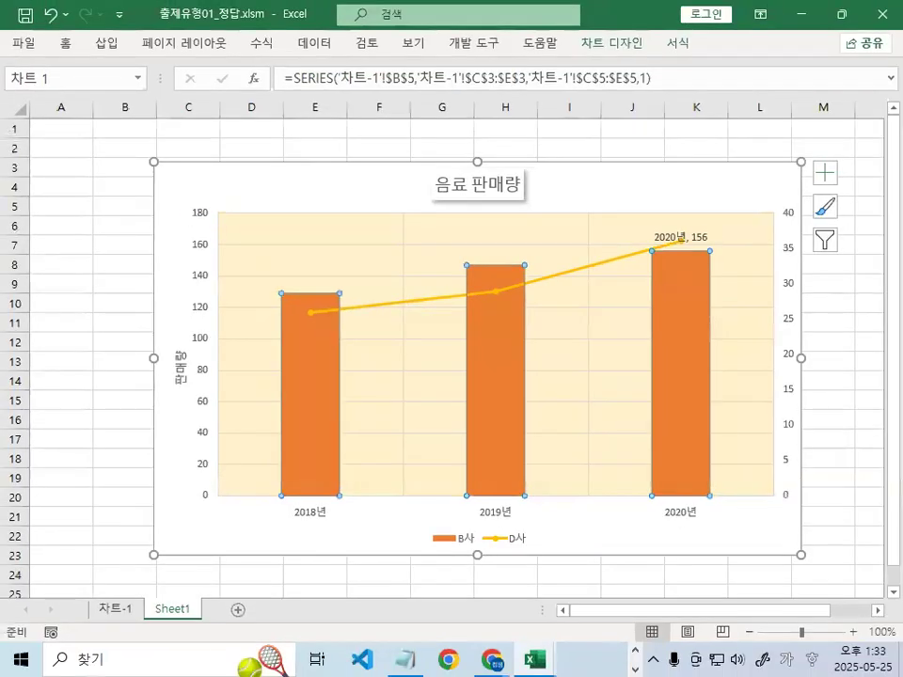
key("ctrl+1")
left_click_drag(222, 495, 258, 532)
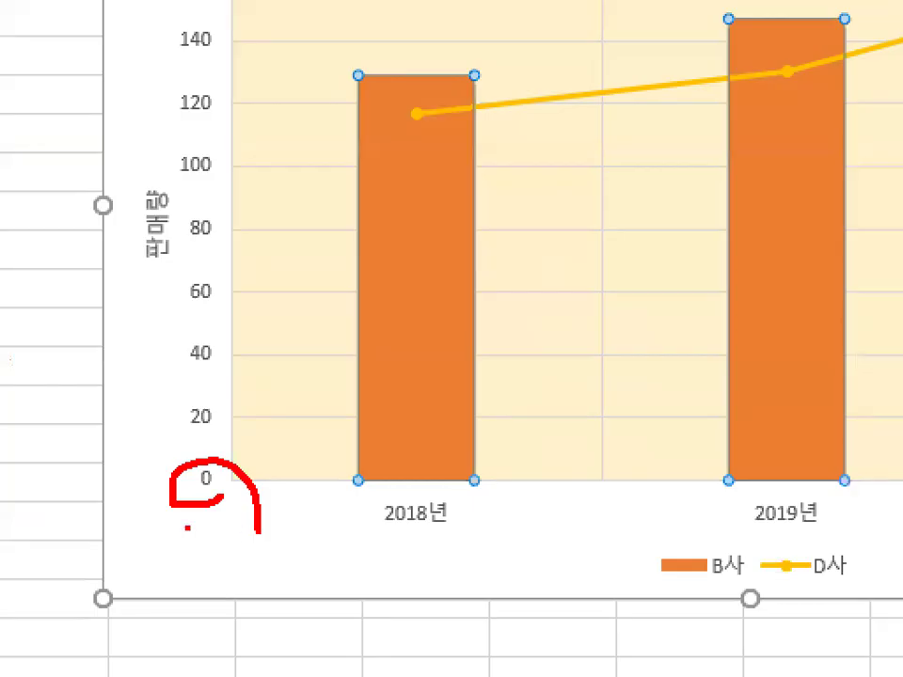
key("Escape")
Circle the 40 maximum of the secondary vertical axis with the screen pen and clear the mark
key("ctrl+1")
mouse_move(831, 202)
left_mouse_down()
mouse_move(762, 245)
mouse_move(799, 233)
left_mouse_up()
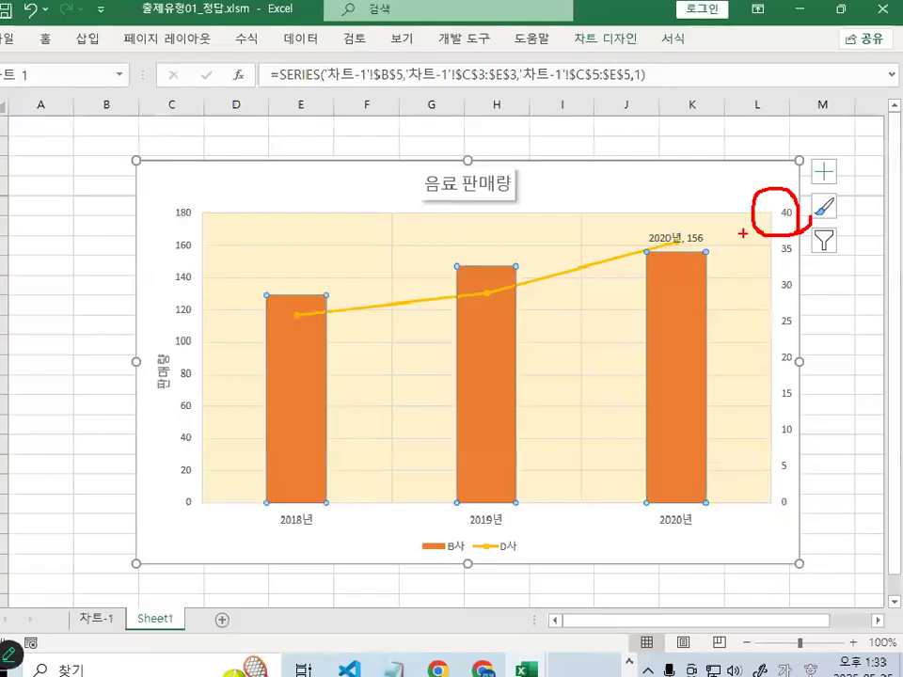
key("Escape")
key("ctrl+1")
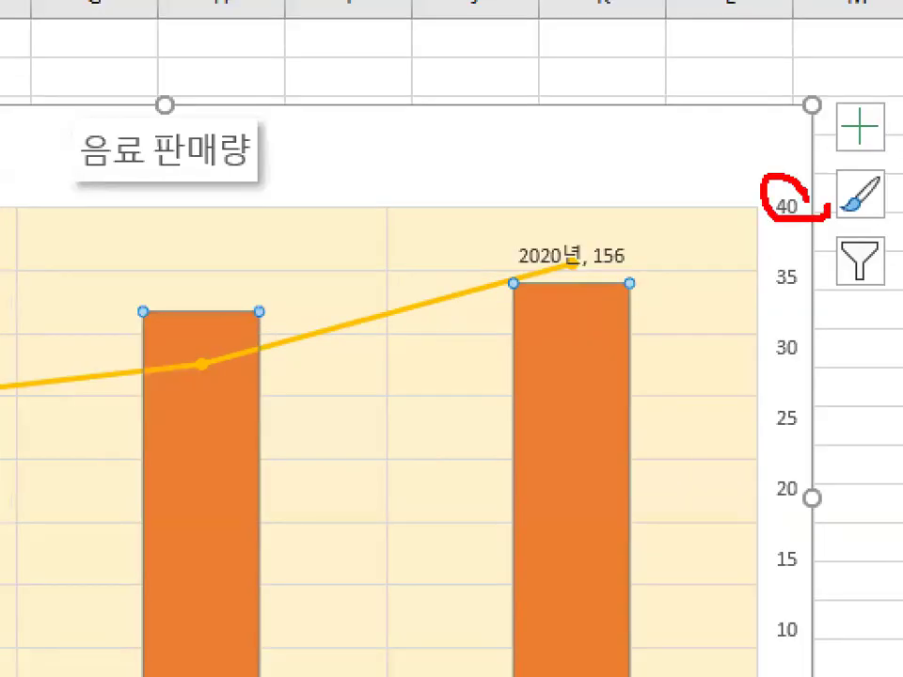
key("Escape")
Underline the chart's horizontal axis across its full width with the screen pen and clear the mark
key("ctrl+1")
left_click_drag(238, 492, 856, 472)
key("Escape")
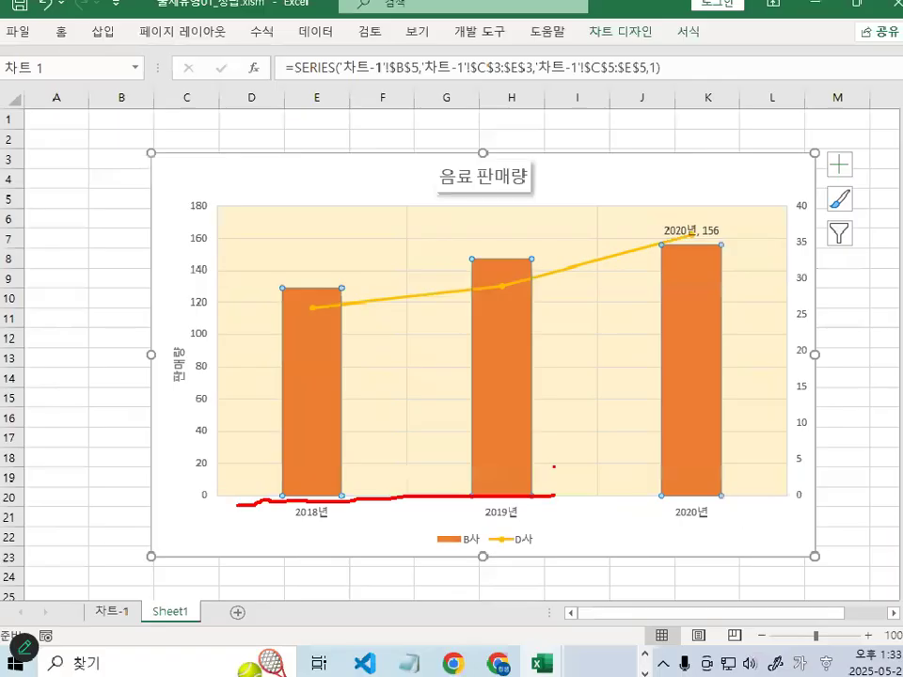
Mark the 2020년 B사 bar and the secondary vertical axis with the screen pen, and return to the Notepad notes
key("ctrl+1")
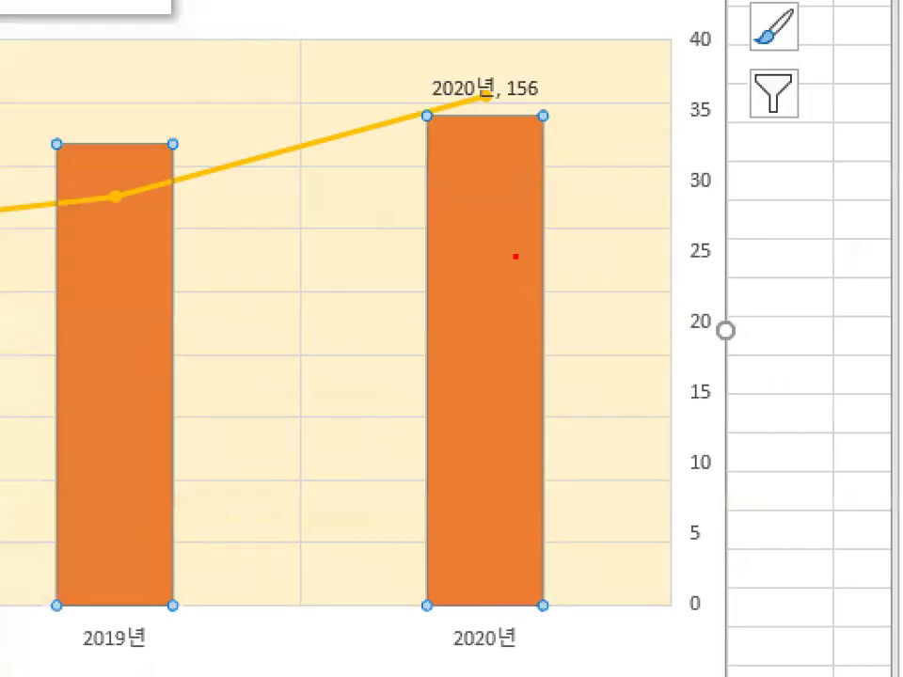
left_click_drag(499, 280, 482, 220)
left_click_drag(382, 64, 450, 2)
mouse_move(720, 219)
left_mouse_down()
mouse_move(725, 262)
mouse_move(723, 225)
left_mouse_up()
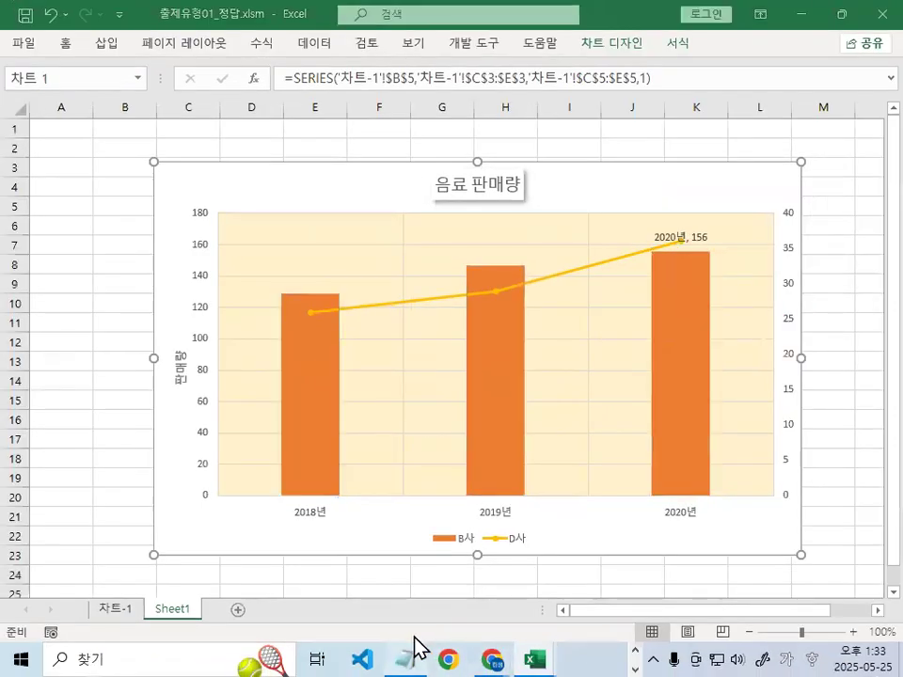
left_click(404, 658)
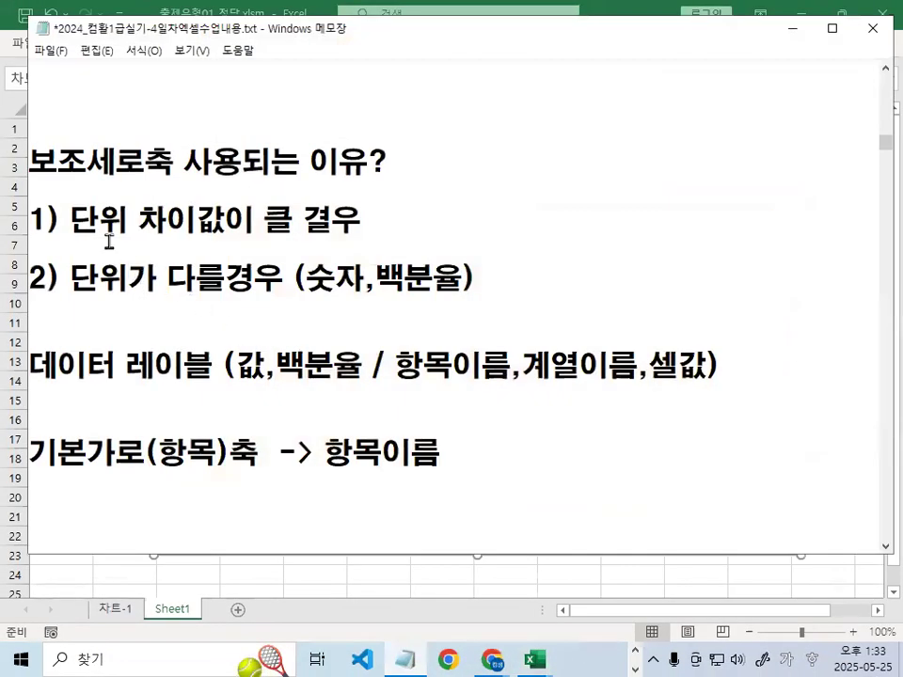
Highlight 보조세로축 and 단위가 다를경우 (숫자,백분율) in the notes, and minimize Notepad to show the chart
left_click_drag(30, 162, 162, 160)
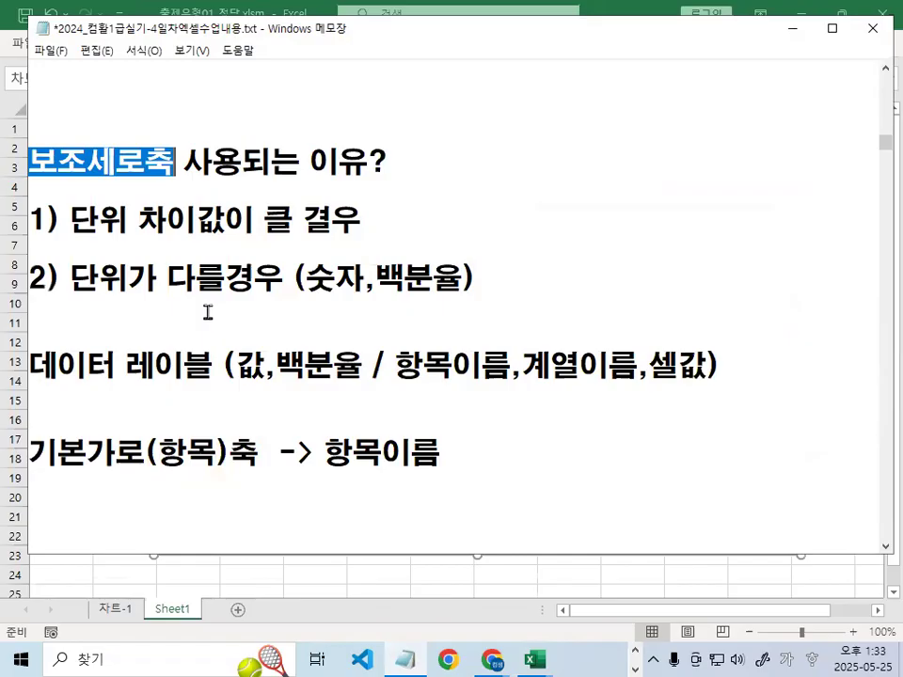
left_click_drag(70, 274, 475, 275)
left_click(792, 29)
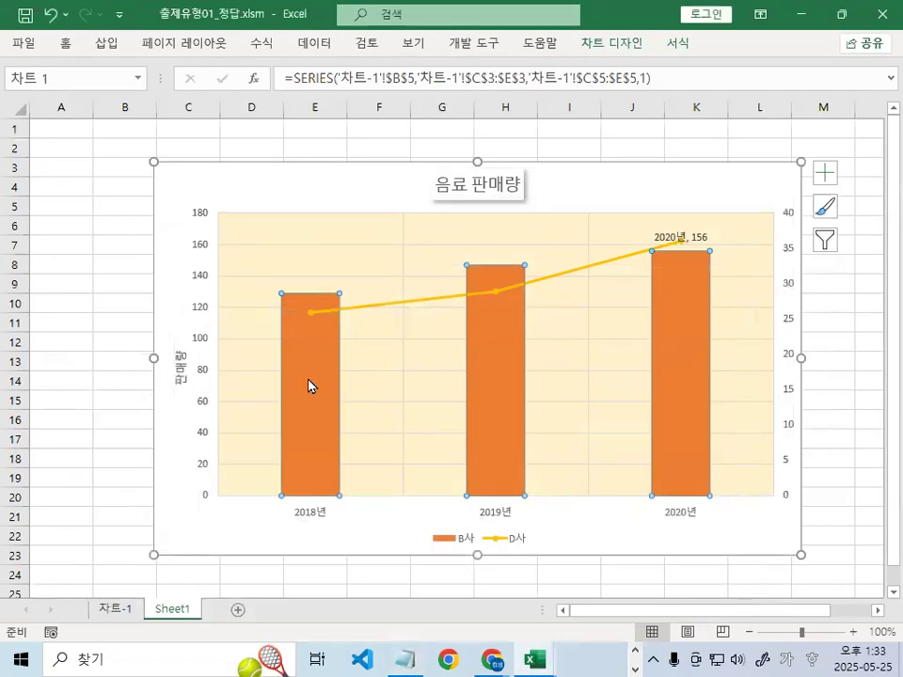
Trace the primary vertical axis and circle its 160 label with the screen pen in the enlarged view
key("ctrl+1")
left_click(181, 240)
left_click_drag(249, 181, 249, 619)
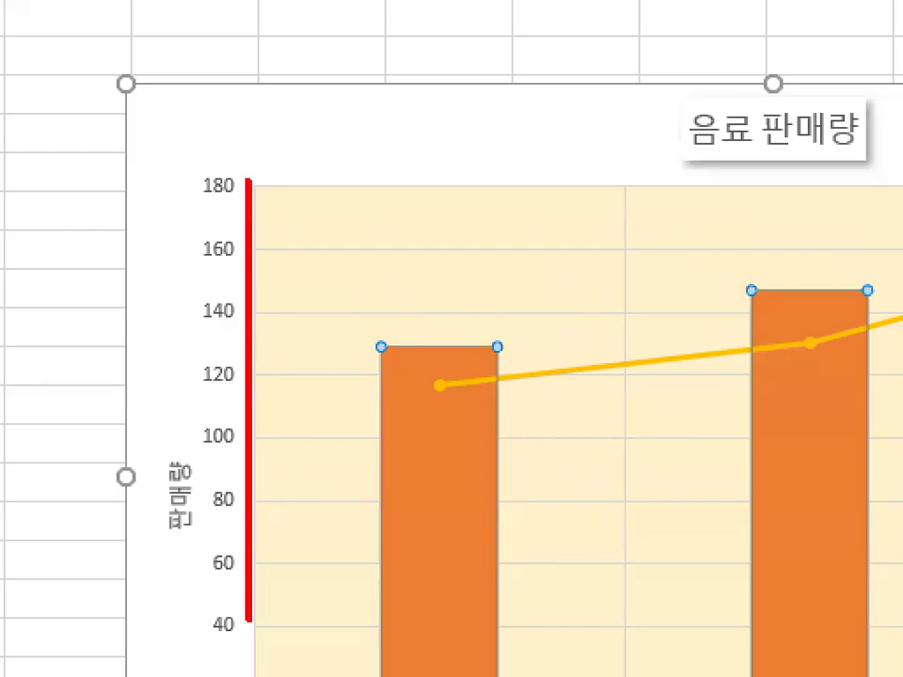
left_click_drag(216, 265, 246, 255)
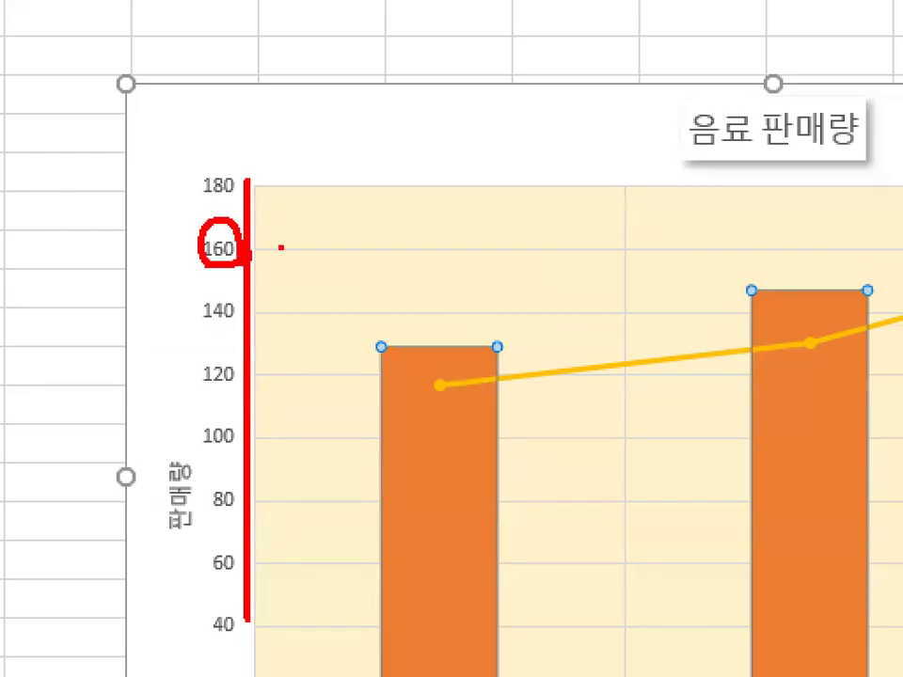
key("Escape")
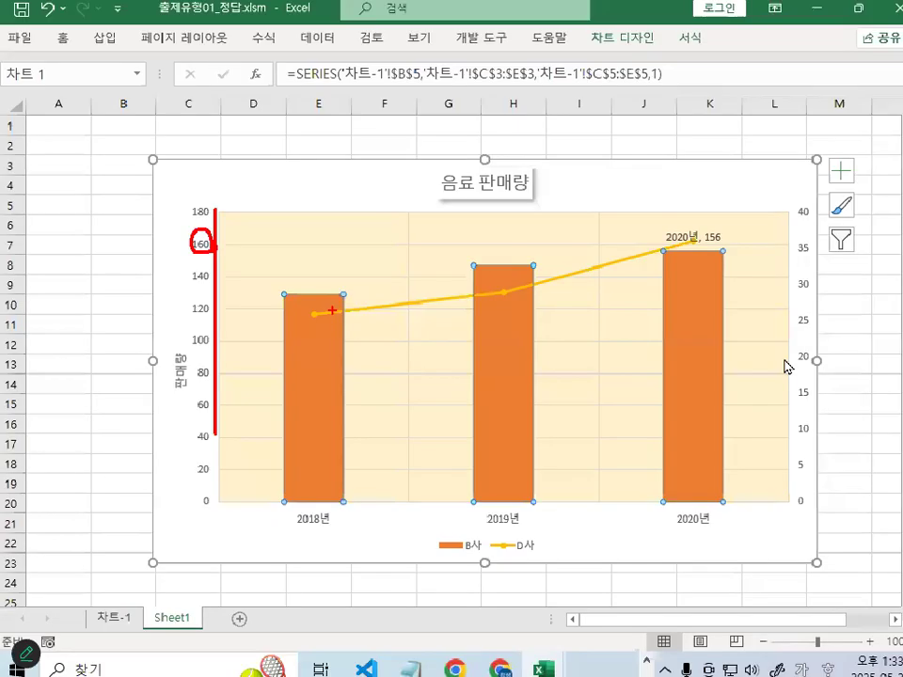
Circle the 30 and 25 labels of the secondary vertical axis with the screen pen and clear the mark
key("ctrl+1")
left_click(798, 286)
mouse_move(829, 349)
left_mouse_down()
mouse_move(792, 389)
mouse_move(860, 395)
left_mouse_up()
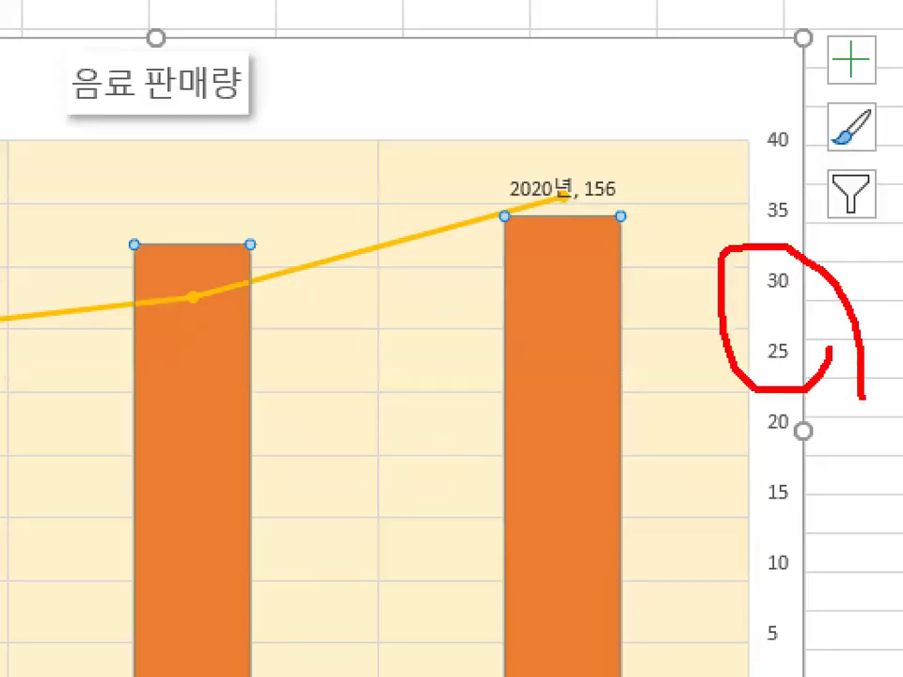
key("Escape")
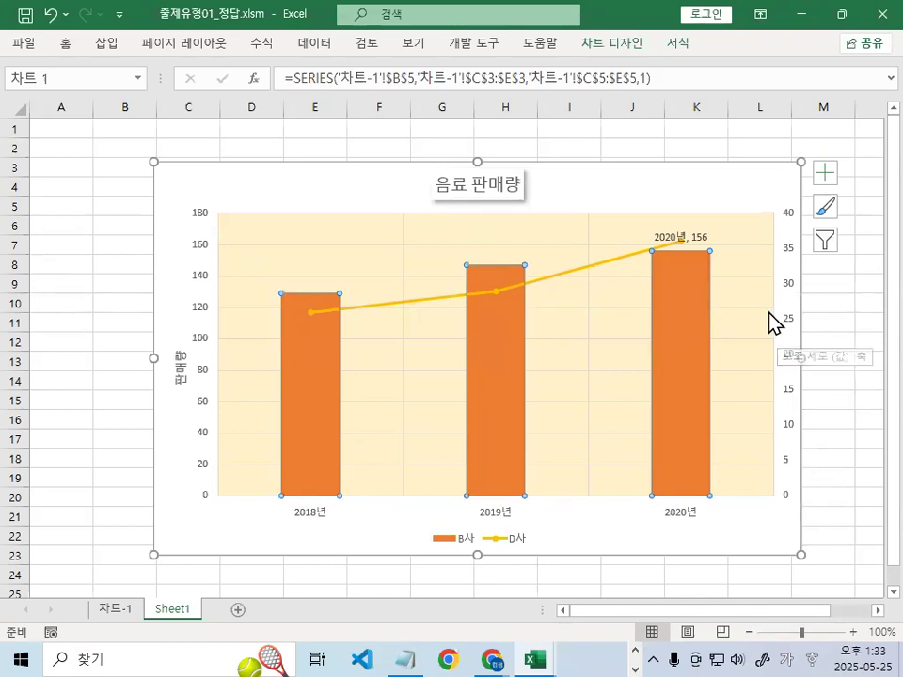
Circle the plot around the 2019년 bar and the 40 to 30 labels of the secondary vertical axis with the screen pen
key("ctrl+1")
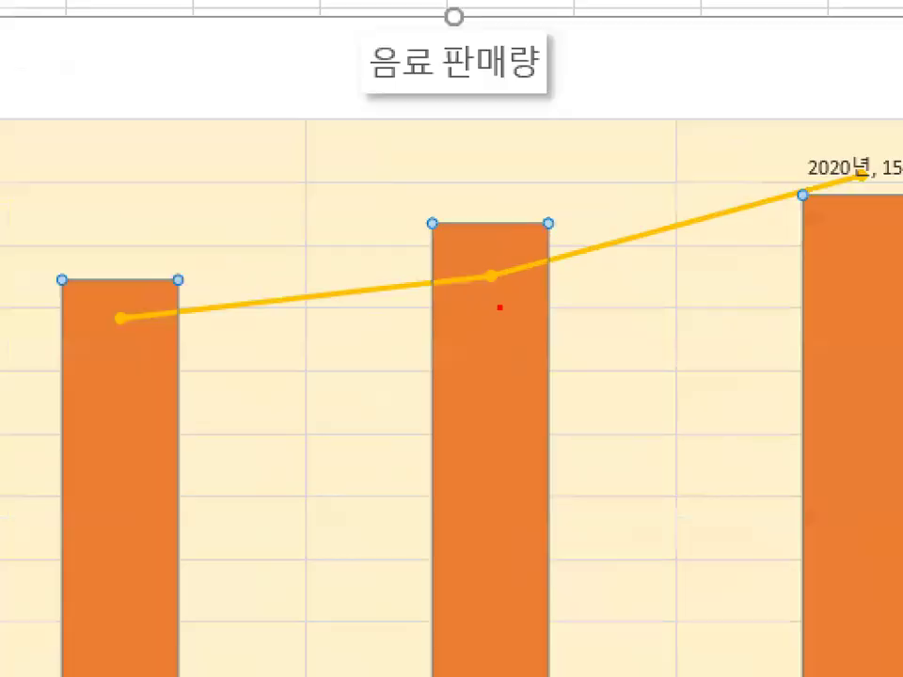
mouse_move(739, 284)
left_mouse_down()
mouse_move(264, 143)
mouse_move(651, 421)
left_mouse_up()
key("Escape")
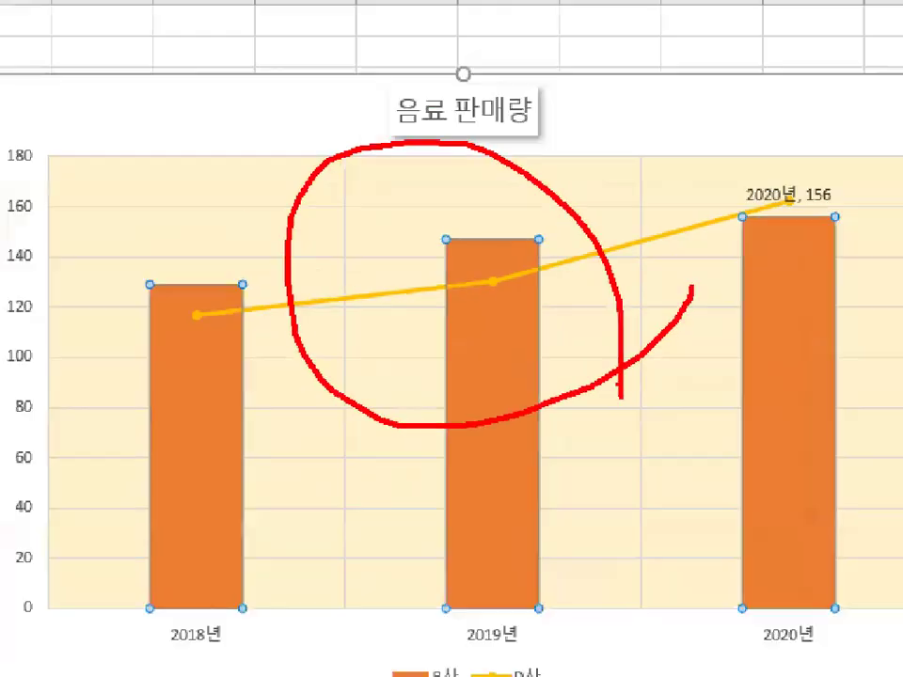
key("ctrl+1")
left_click_drag(819, 261, 842, 271)
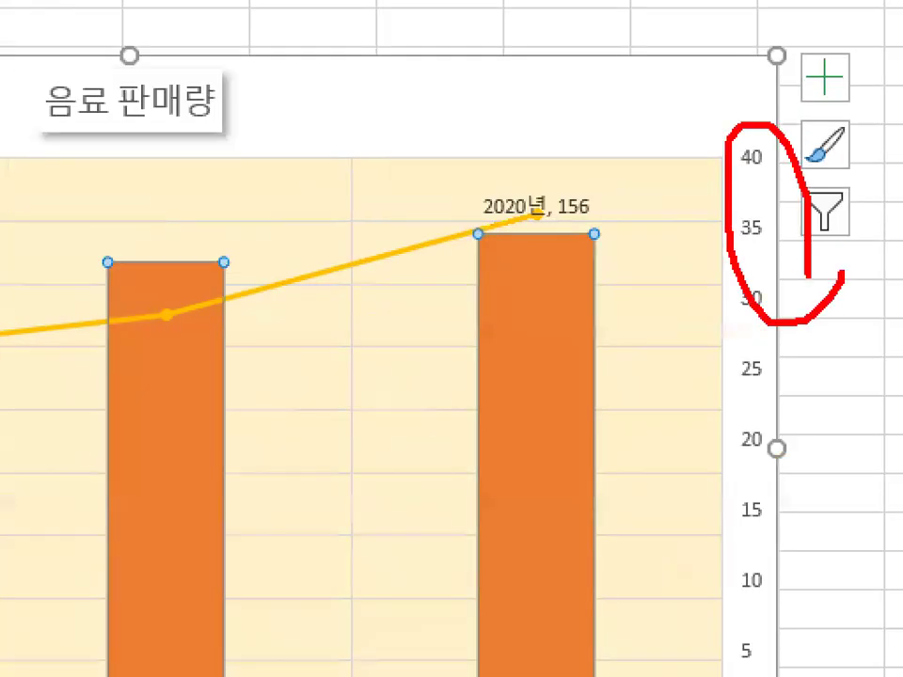
key("Escape")
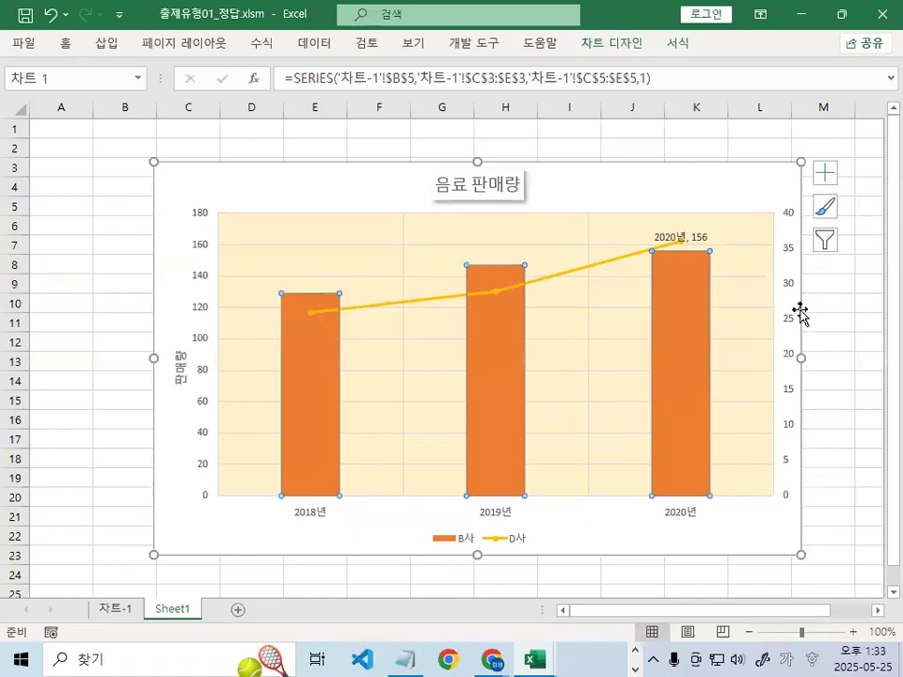
Add a secondary vertical axis title to the chart, and mark it and the 판매량 axis title with the screen pen
left_click(825, 172)
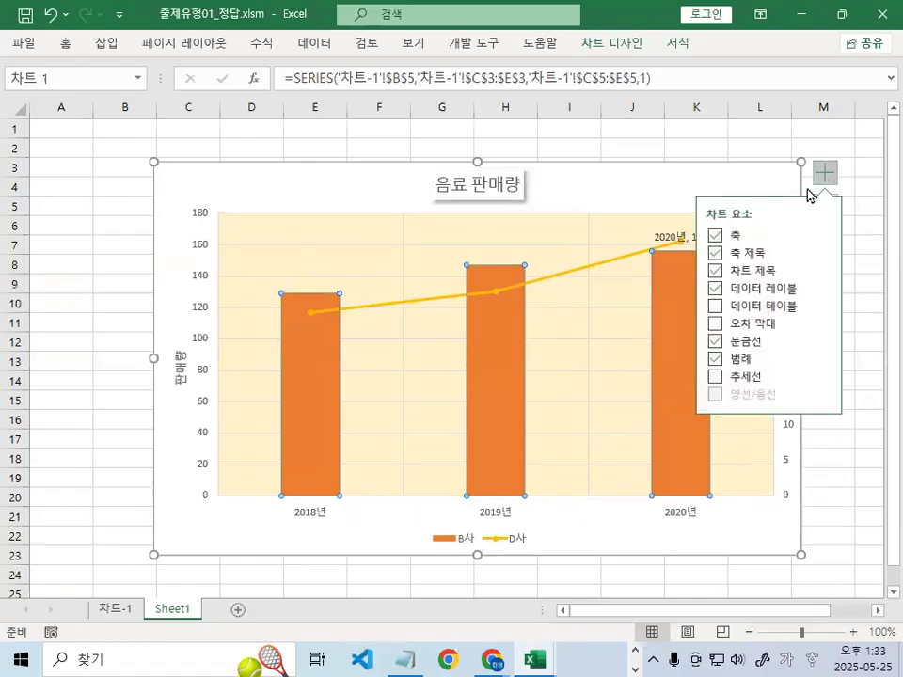
left_click(821, 270)
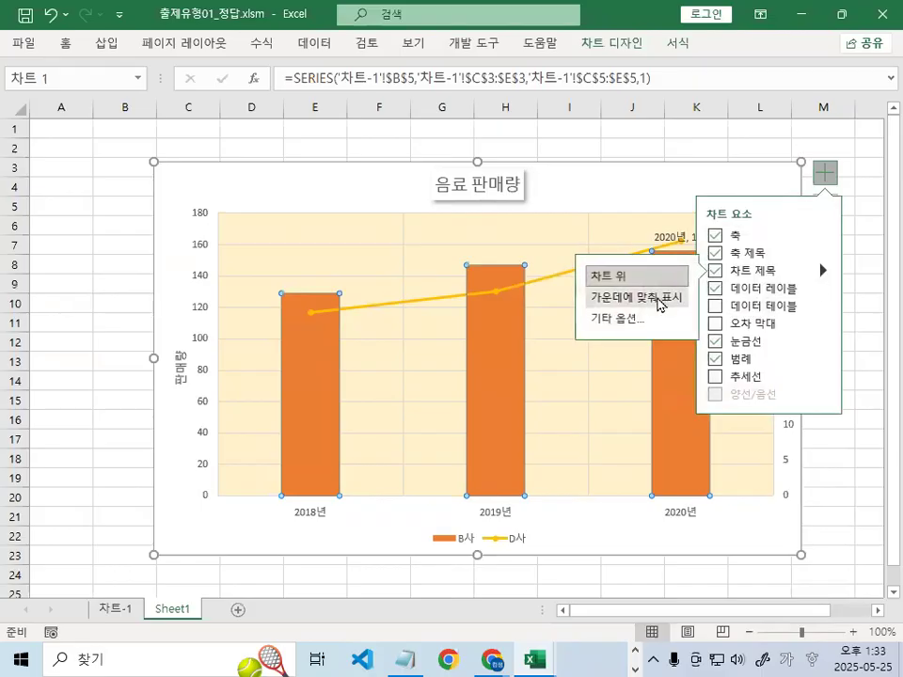
left_click(823, 253)
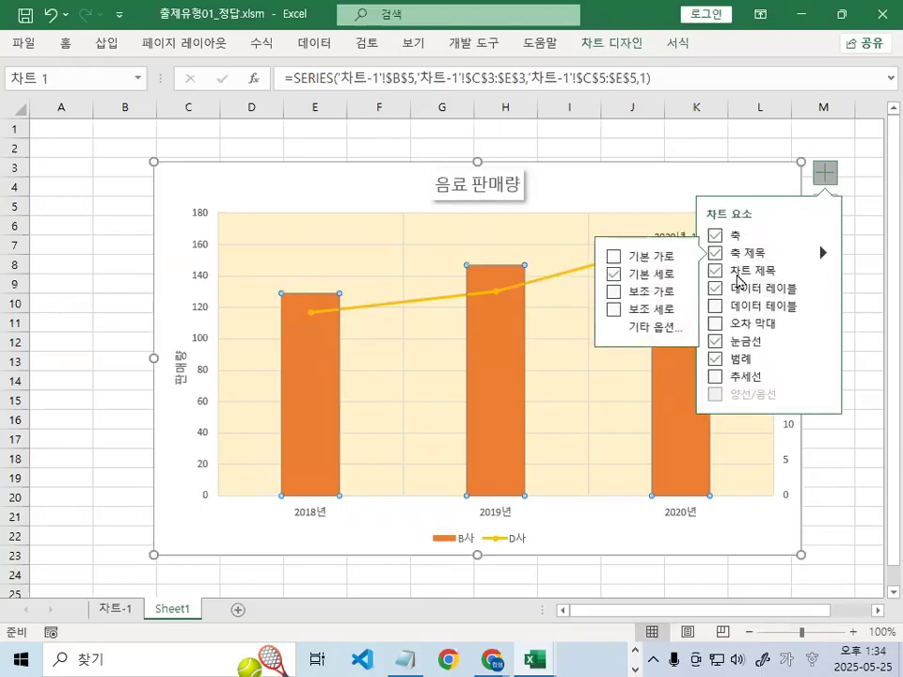
left_click(615, 310)
left_click(811, 466)
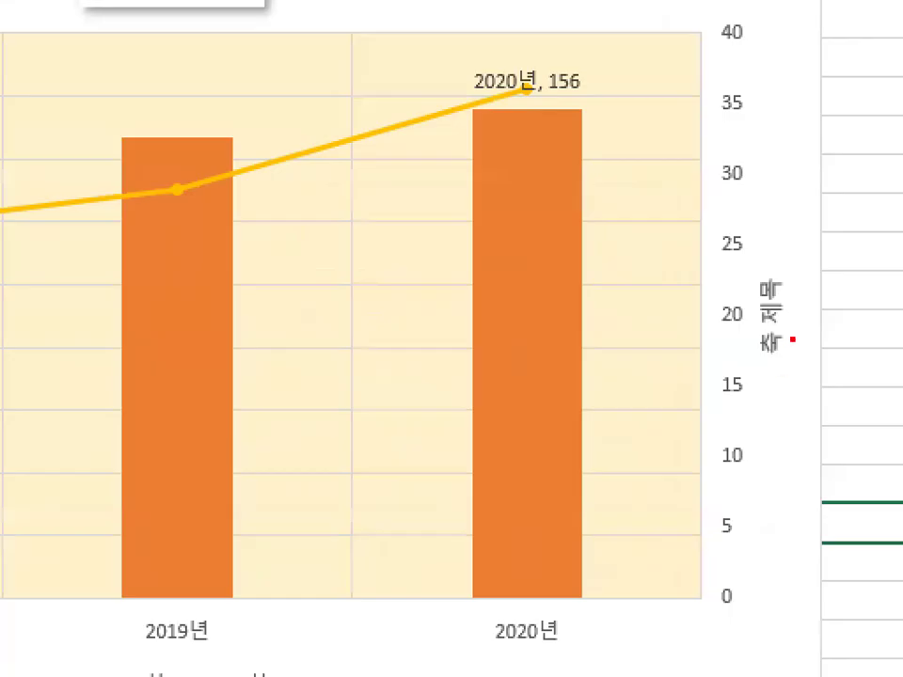
mouse_move(792, 369)
left_mouse_down()
mouse_move(766, 366)
mouse_move(761, 325)
mouse_move(790, 374)
left_mouse_up()
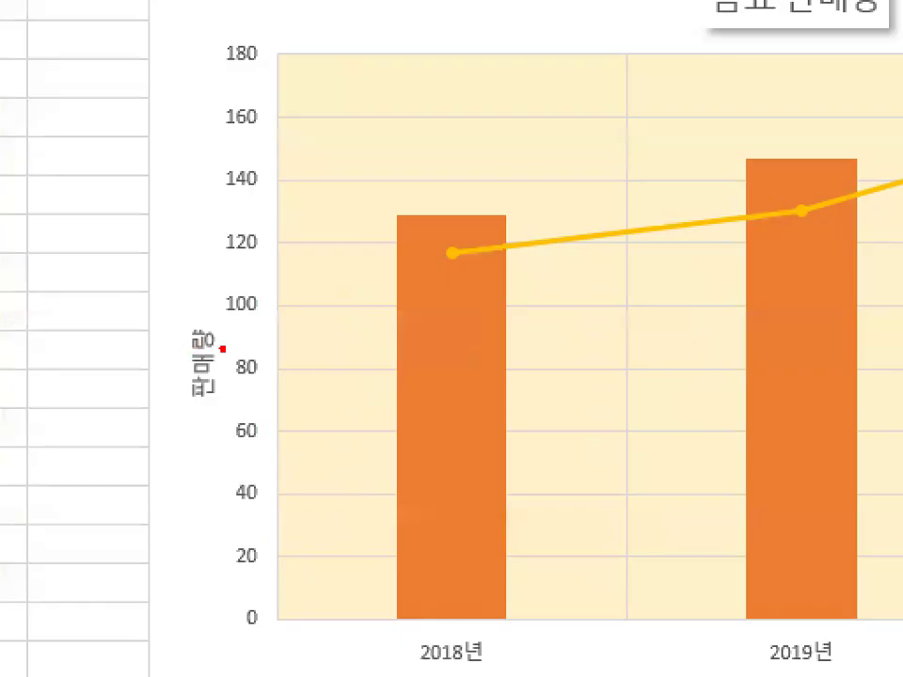
mouse_move(216, 352)
left_mouse_down()
mouse_move(195, 405)
mouse_move(213, 306)
left_mouse_up()
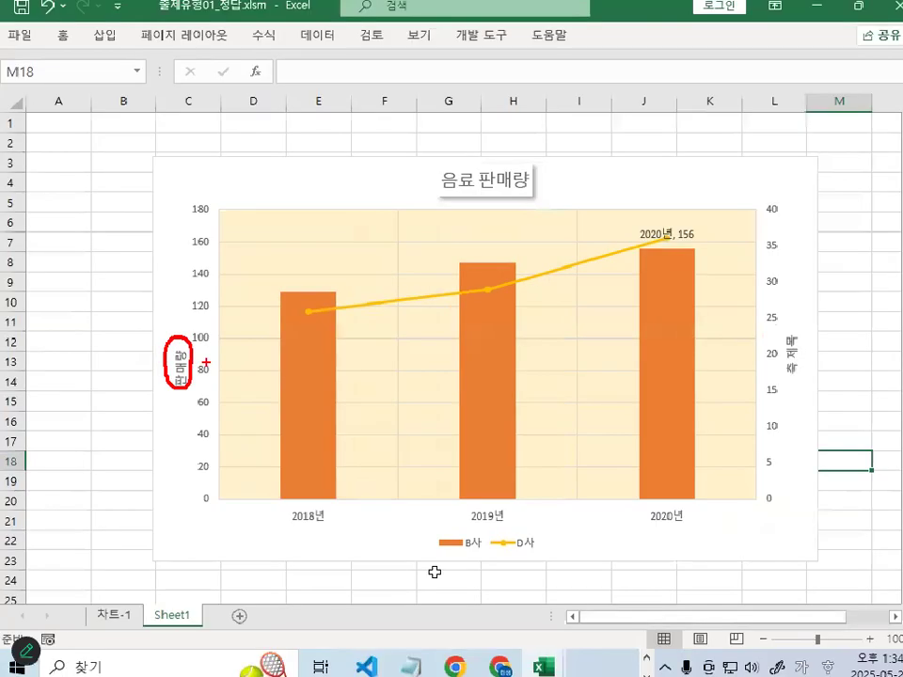
Add a primary horizontal axis title to the chart and mark it with the screen pen
left_click(795, 222)
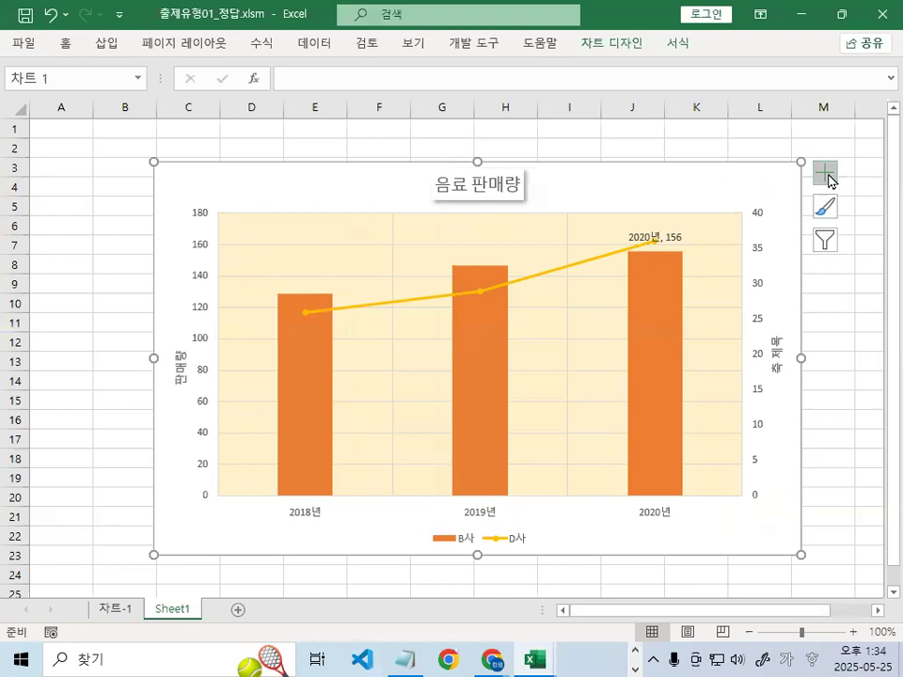
left_click(826, 174)
left_click(822, 254)
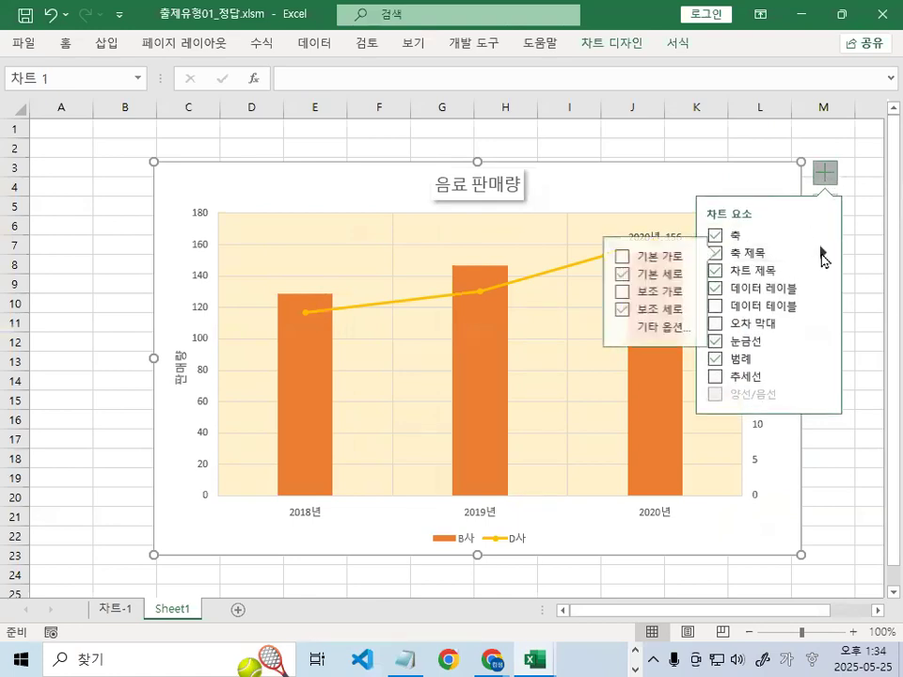
left_click(620, 256)
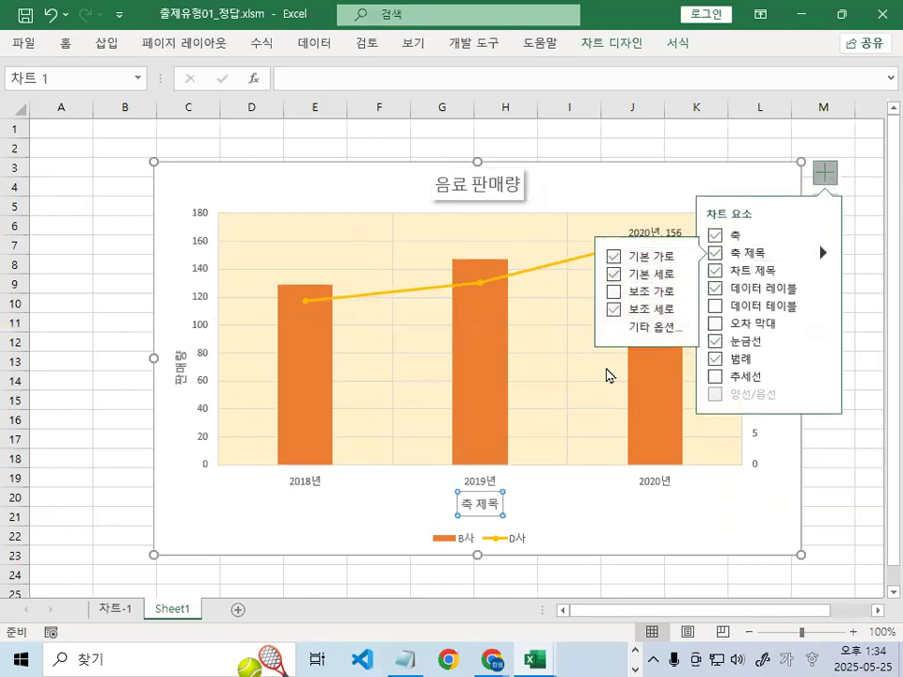
left_click(598, 591)
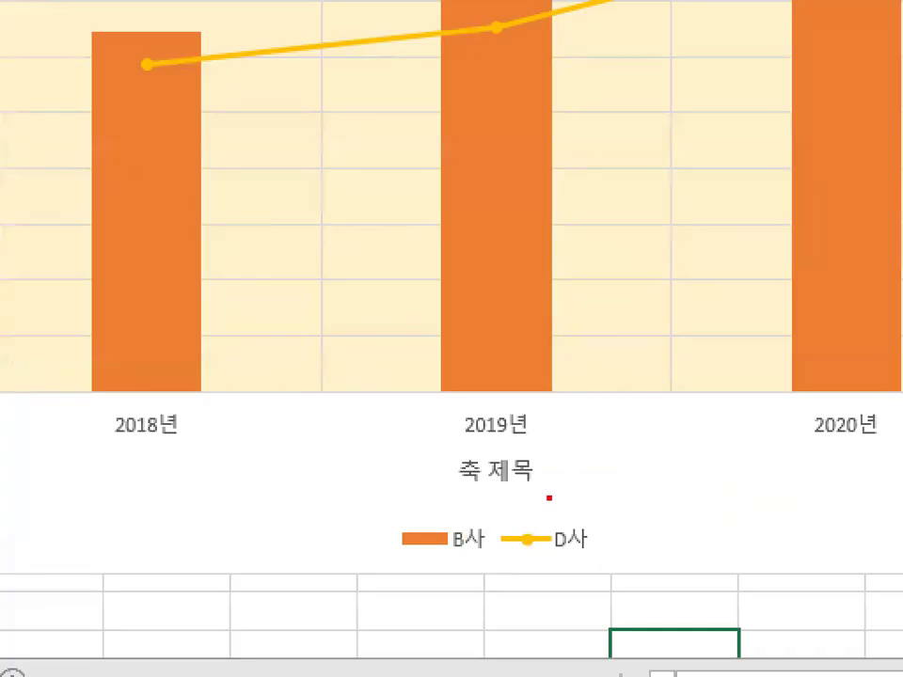
mouse_move(549, 498)
left_mouse_down()
mouse_move(431, 475)
mouse_move(550, 440)
left_mouse_up()
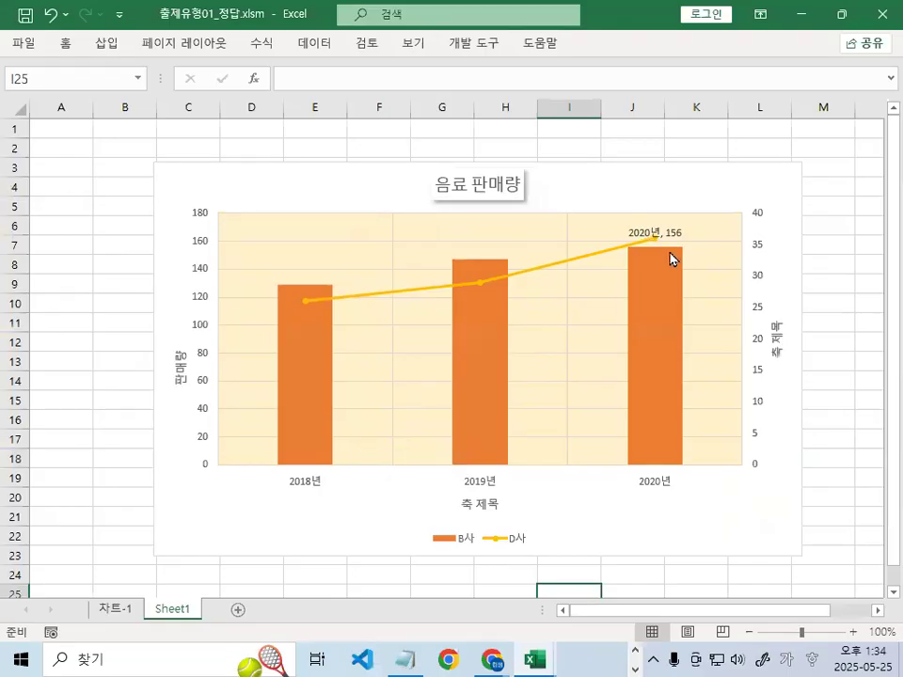
Circle the data label above the 2020년 bar with the screen pen, and highlight 데이터 레이블 in the Notepad notes
mouse_move(706, 232)
left_mouse_down()
mouse_move(696, 248)
mouse_move(667, 239)
left_mouse_up()
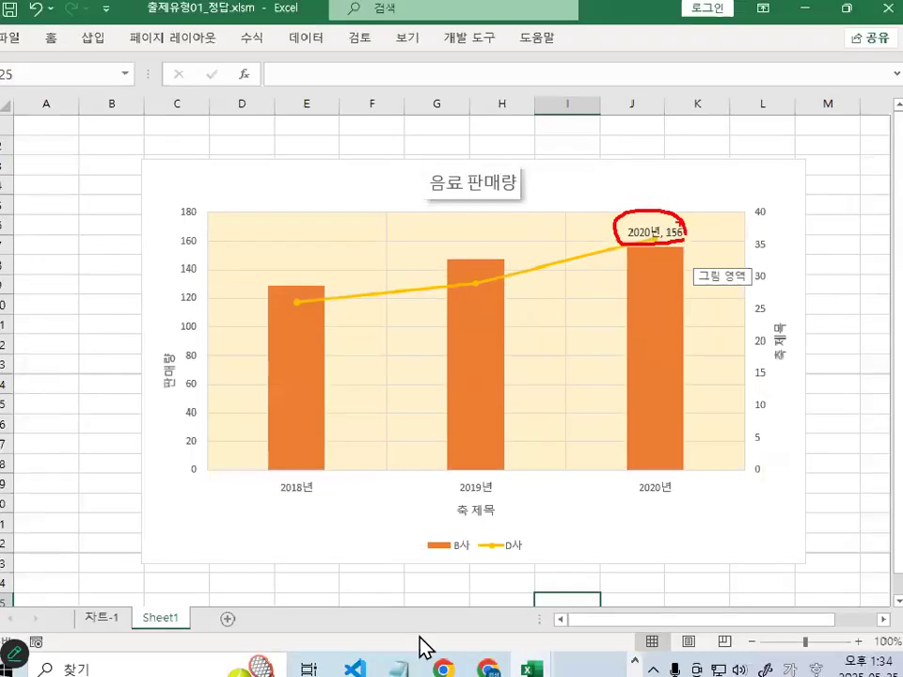
left_click(405, 666)
left_click_drag(58, 365, 183, 358)
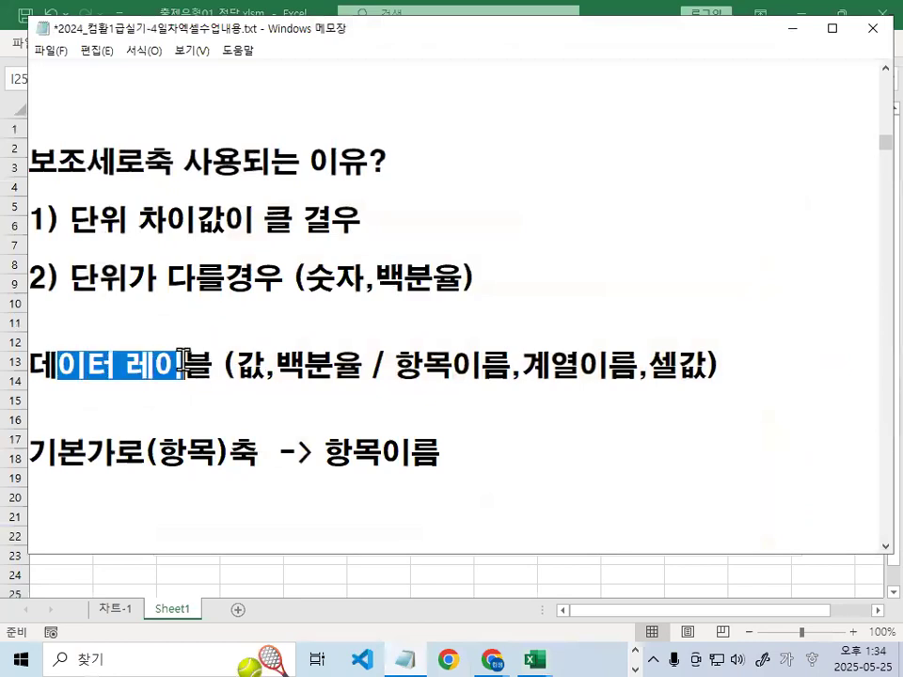
Edit the 데이터 레이블 line of the notes so its first part reads 값(숫자,백분율)
scroll(187, 367, "down", 1)
left_click(212, 285)
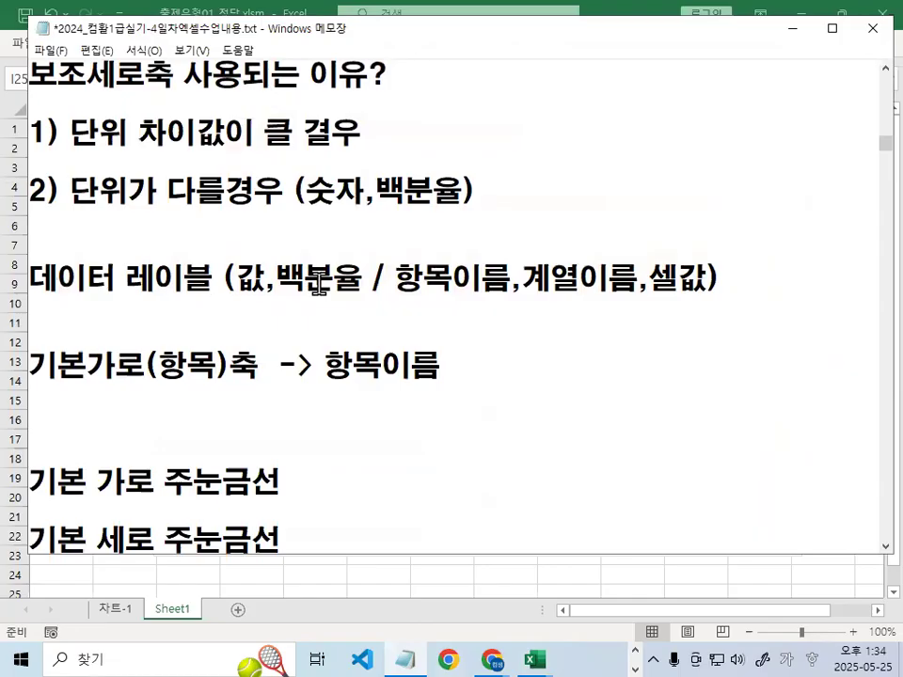
left_click(269, 280)
type("(숫자")
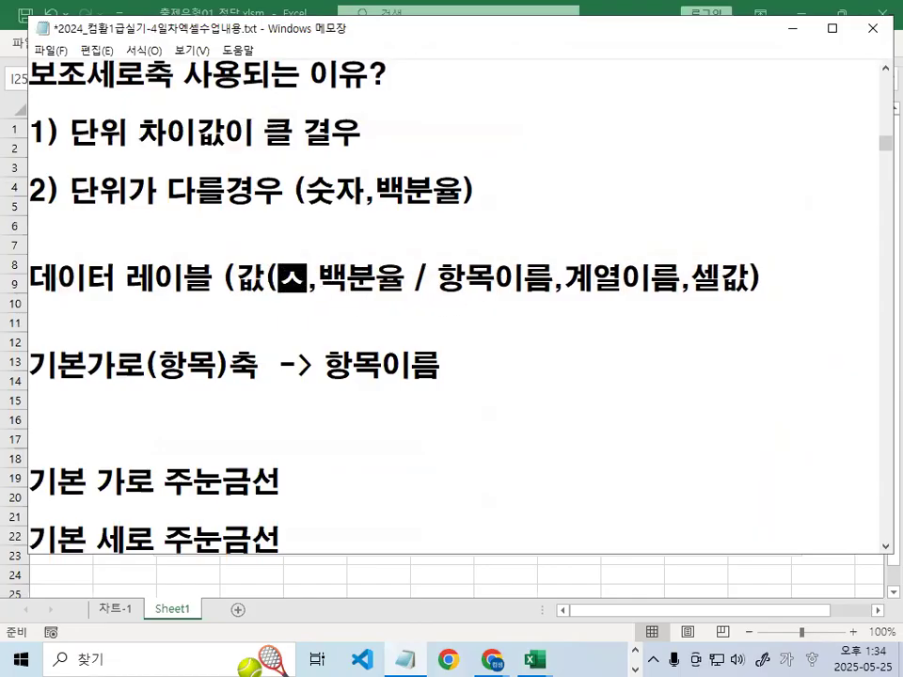
key("Right")
type(")")
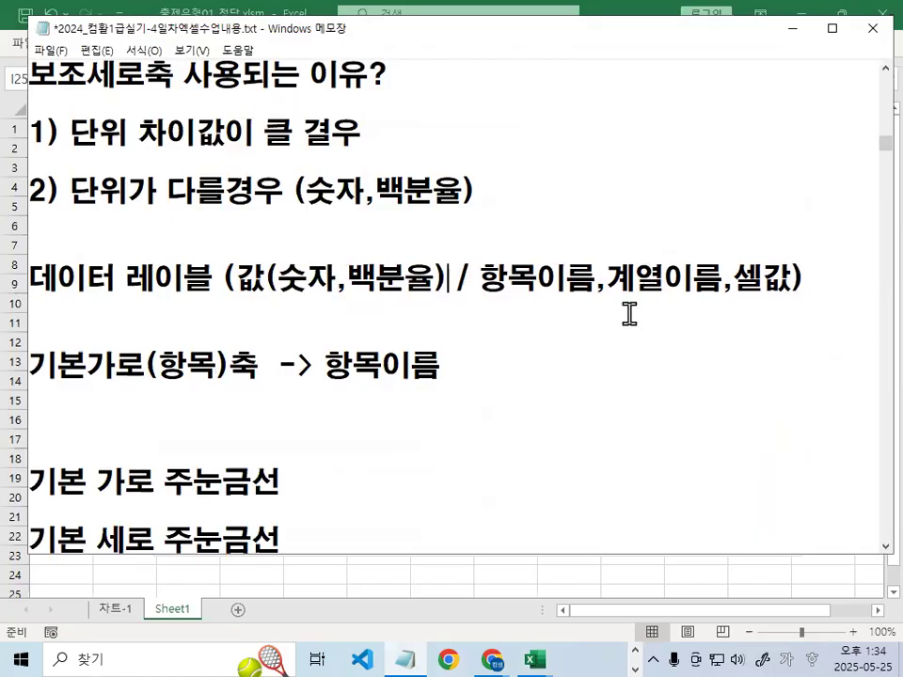
Underline 항목이름,계열이름,셀값 in the 데이터 레이블 line with the screen pen and clear the marks
key("ctrl+2")
left_click_drag(484, 294, 807, 294)
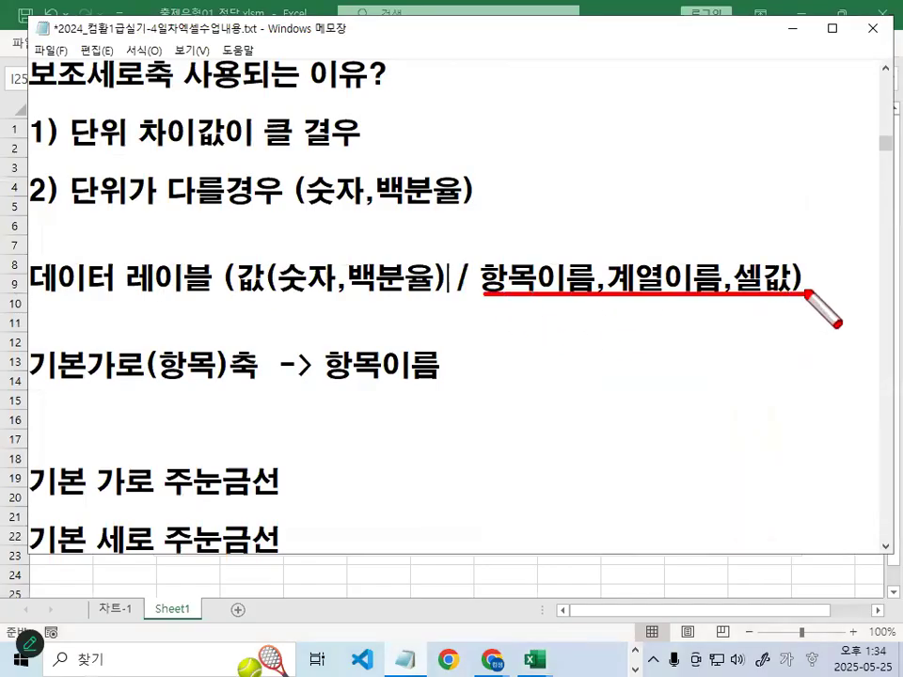
mouse_move(38, 293)
left_mouse_down()
mouse_move(139, 294)
mouse_move(168, 262)
mouse_move(196, 274)
mouse_move(263, 276)
mouse_move(435, 266)
left_mouse_up()
key("Escape")
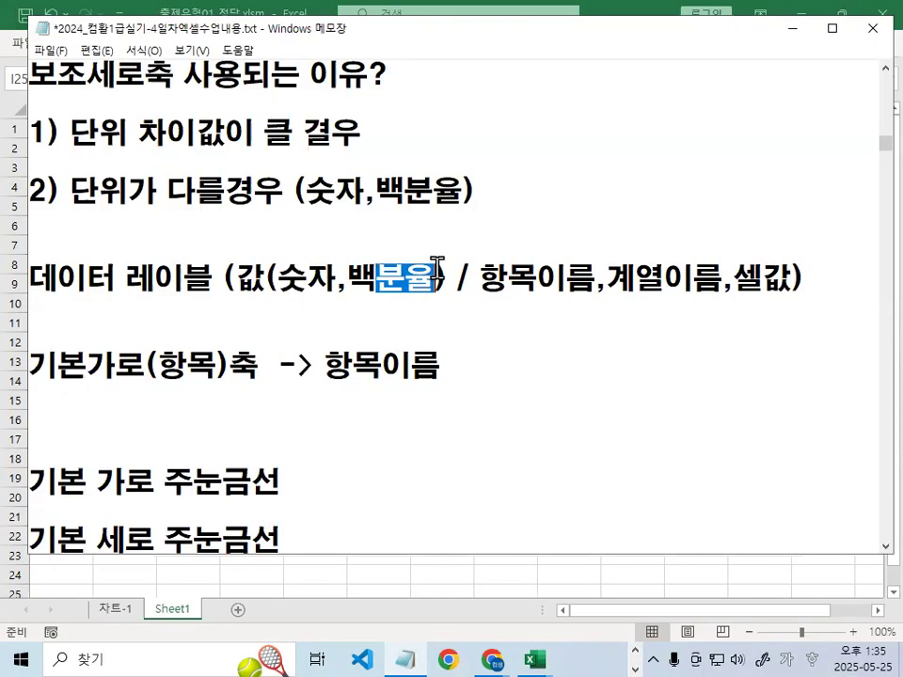
Underline 항목이름 and 계열이름 separately with the screen pen, clear the marks and minimize Notepad
key("ctrl+2")
left_click_drag(490, 301, 722, 300)
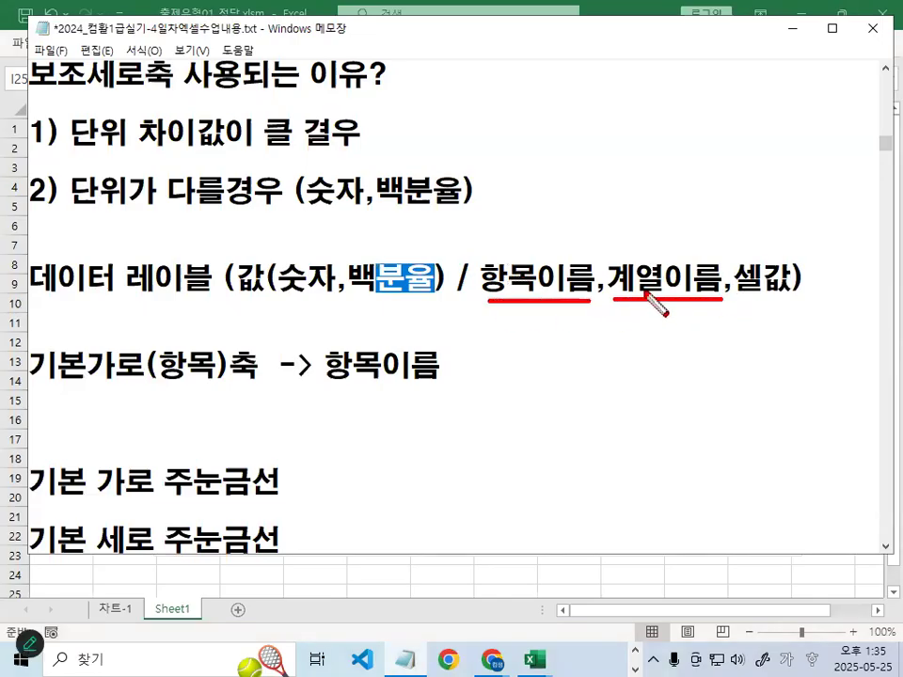
key("Escape")
left_click(792, 28)
Circle 2020년 in the enlarged bar's data label with the screen pen and return to the normal chart view
key("ctrl+1")
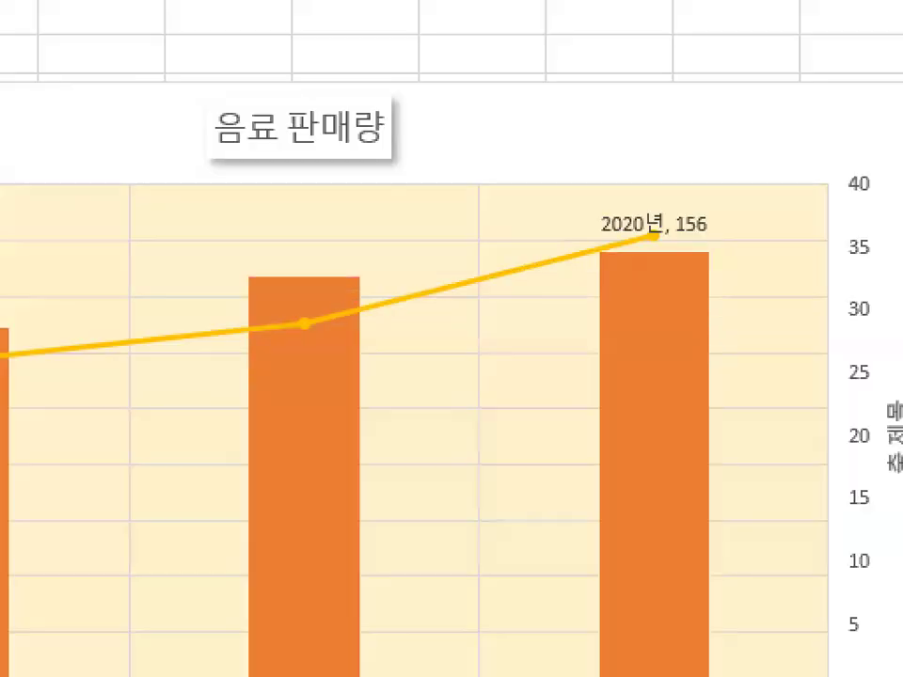
scroll(655, 237, "up", 1)
mouse_move(675, 237)
left_mouse_down()
mouse_move(528, 217)
mouse_move(665, 147)
left_mouse_up()
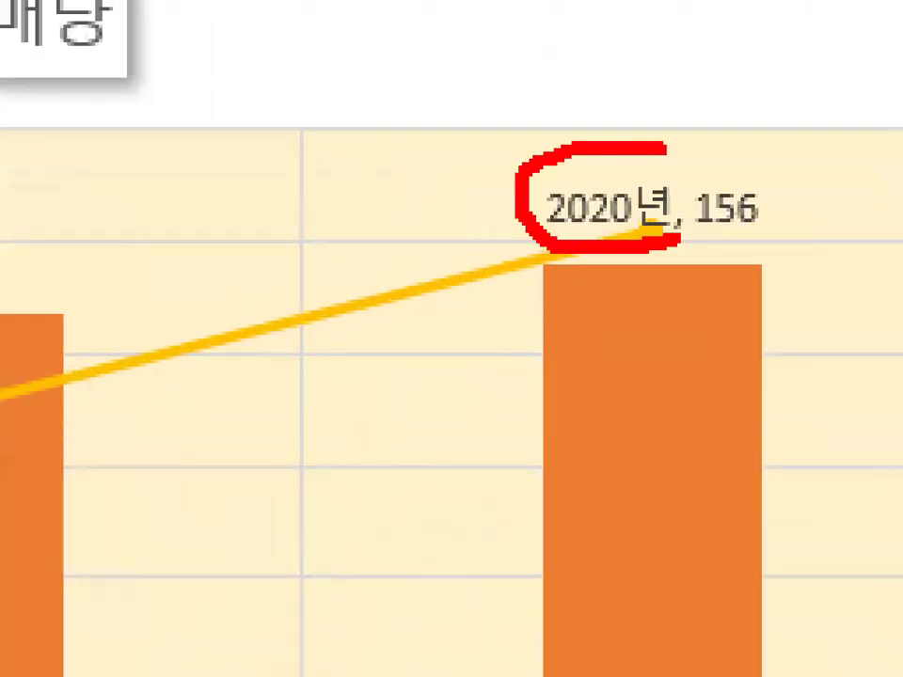
key("Escape")
key("ctrl+1")
mouse_move(692, 468)
left_mouse_down()
mouse_move(622, 471)
mouse_move(690, 455)
left_mouse_up()
key("Escape")
Open the formatting options of the 2020년 data label, toggle its 항목 이름 content option and close them
left_click(640, 238)
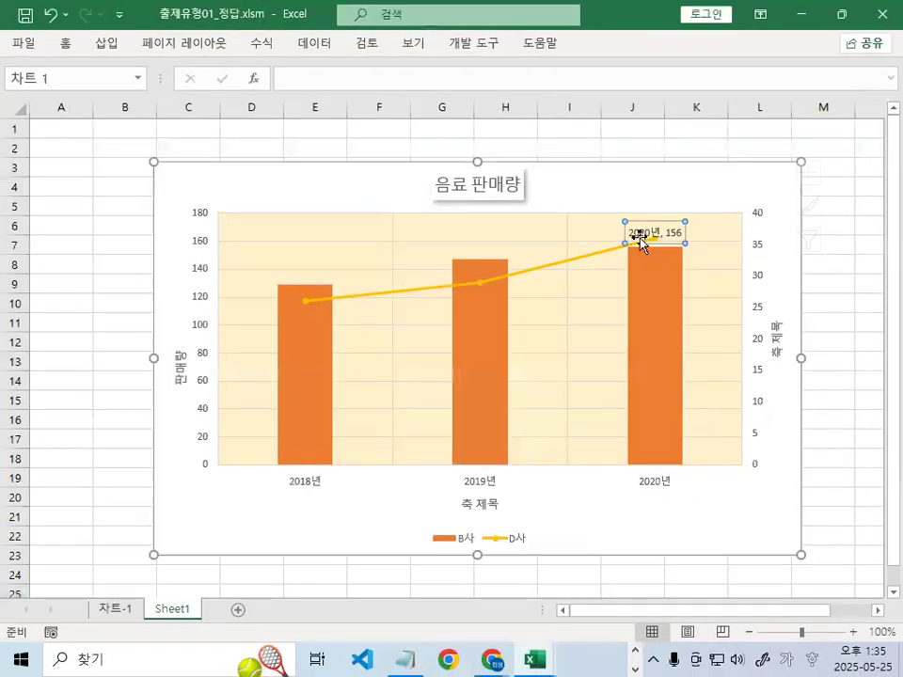
left_click(641, 238)
double_click(674, 237)
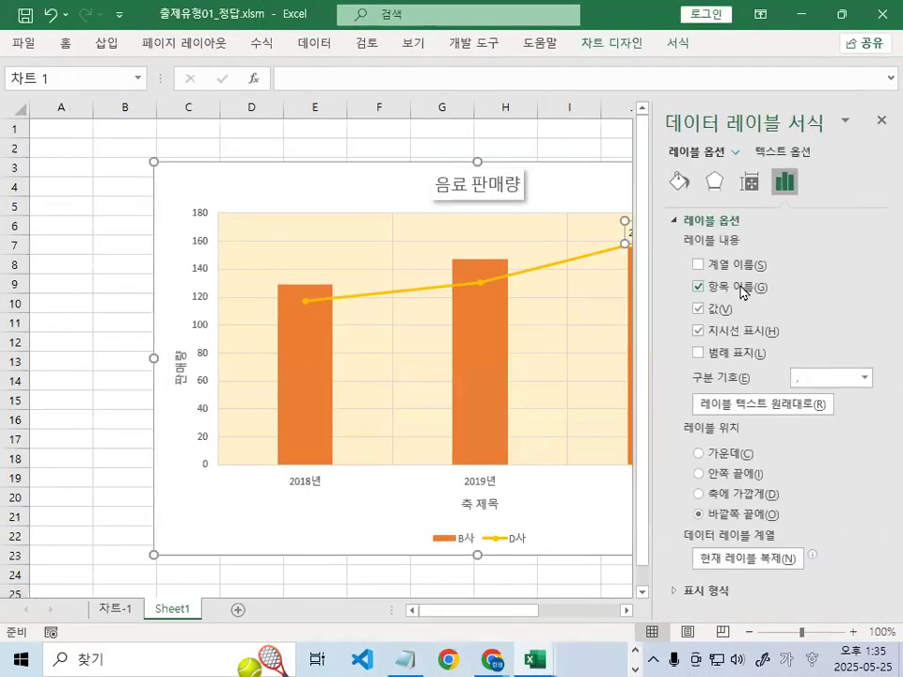
left_click(736, 285)
left_click(880, 122)
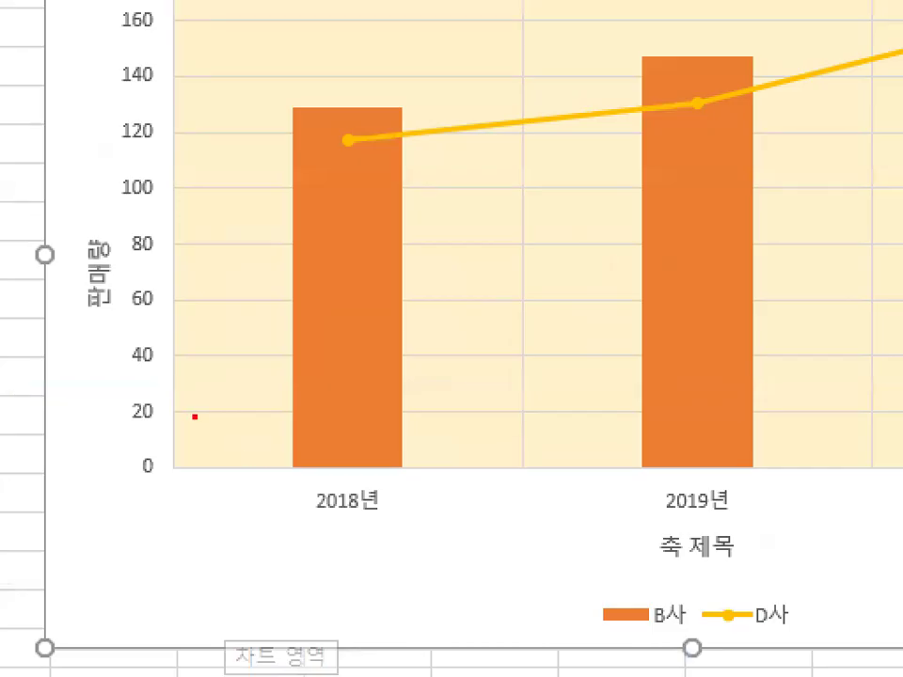
Trace the horizontal gridlines at 20, 40, 60 and 80 on the enlarged chart with the screen pen and clear the marks
left_click_drag(224, 439, 452, 439)
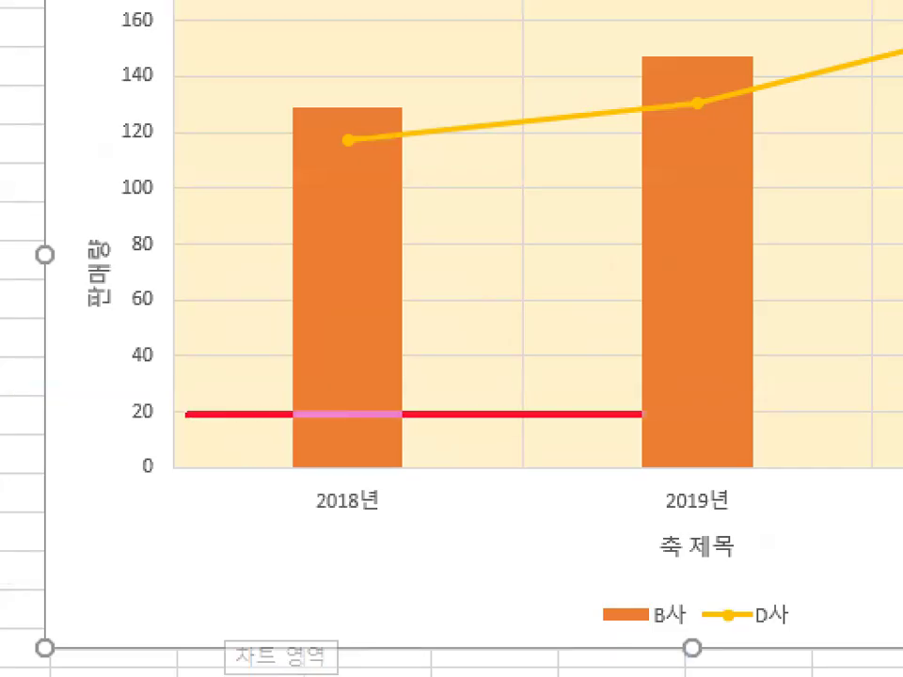
left_click_drag(688, 414, 690, 414)
mouse_move(174, 354)
left_mouse_down()
mouse_move(566, 338)
mouse_move(569, 354)
left_mouse_up()
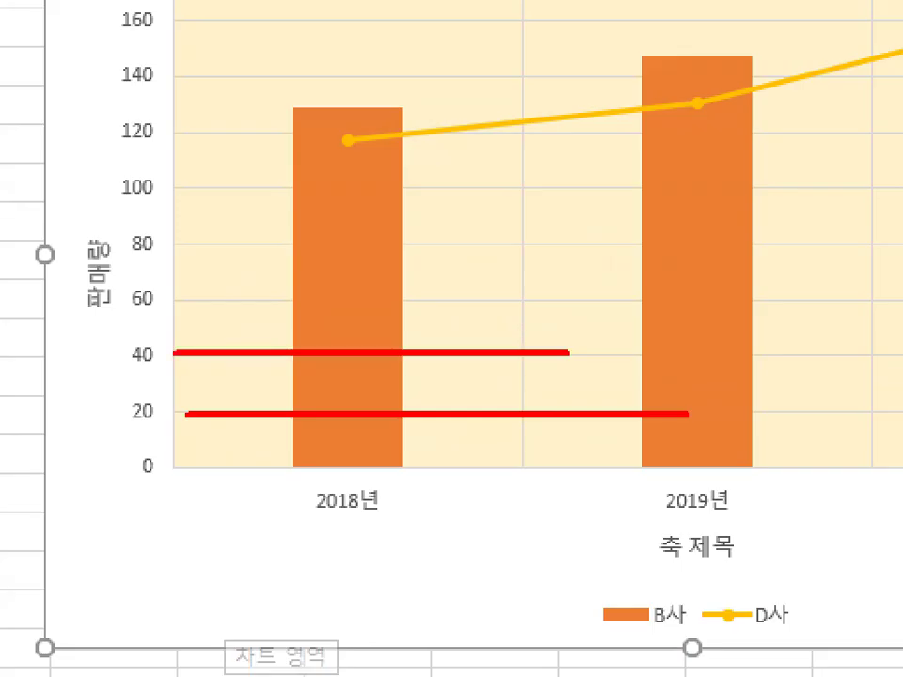
left_click_drag(189, 300, 624, 300)
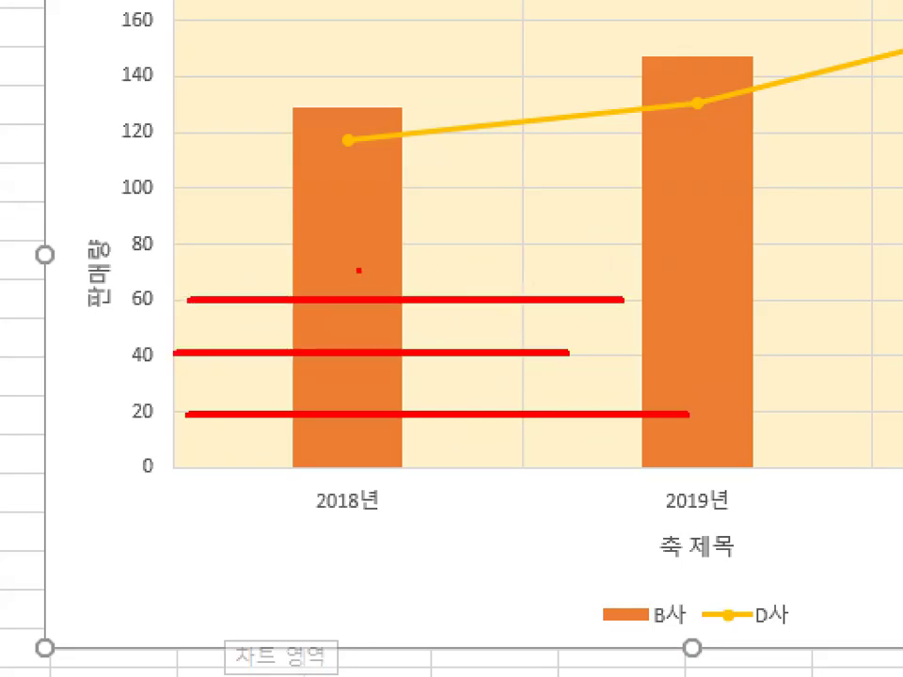
left_click_drag(203, 246, 584, 252)
key("Escape")
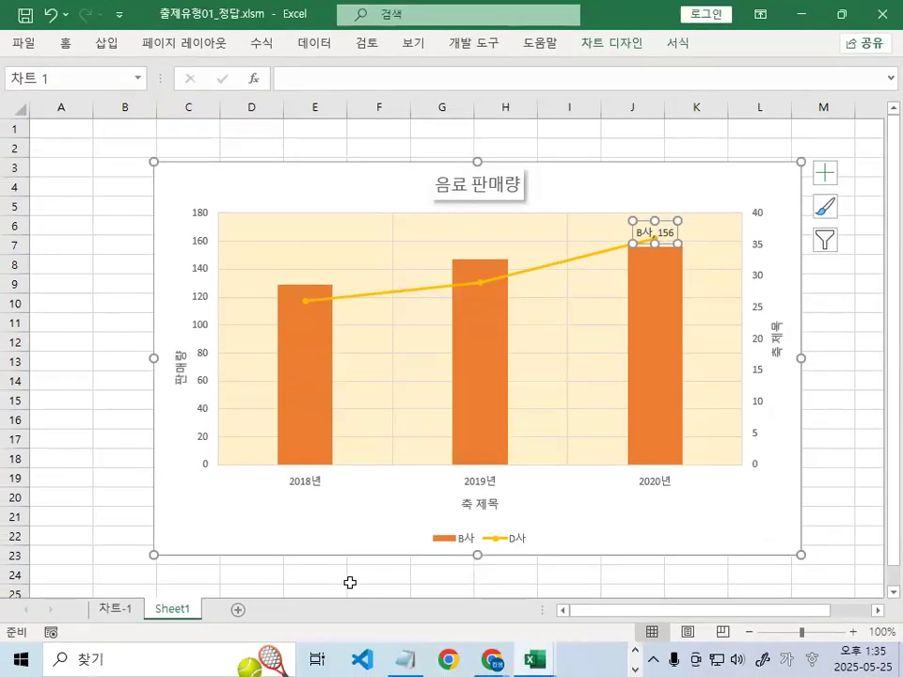
Switch to Notepad, highlight 가로 주눈금선 in the 기본 가로 주눈금선 line and minimize the notes
left_click(413, 639)
scroll(235, 442, "down", 3)
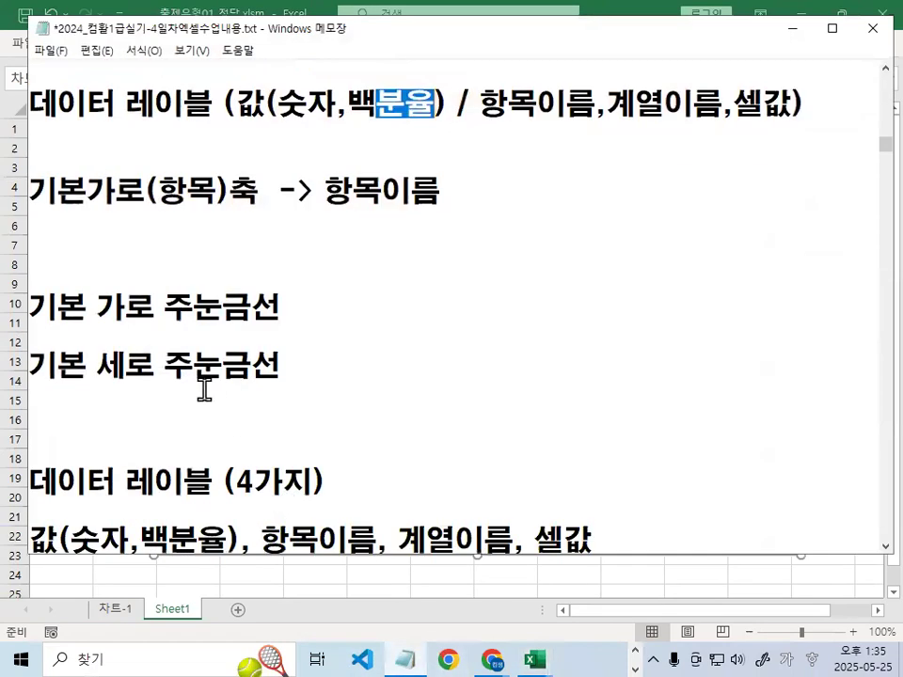
left_click_drag(105, 308, 288, 307)
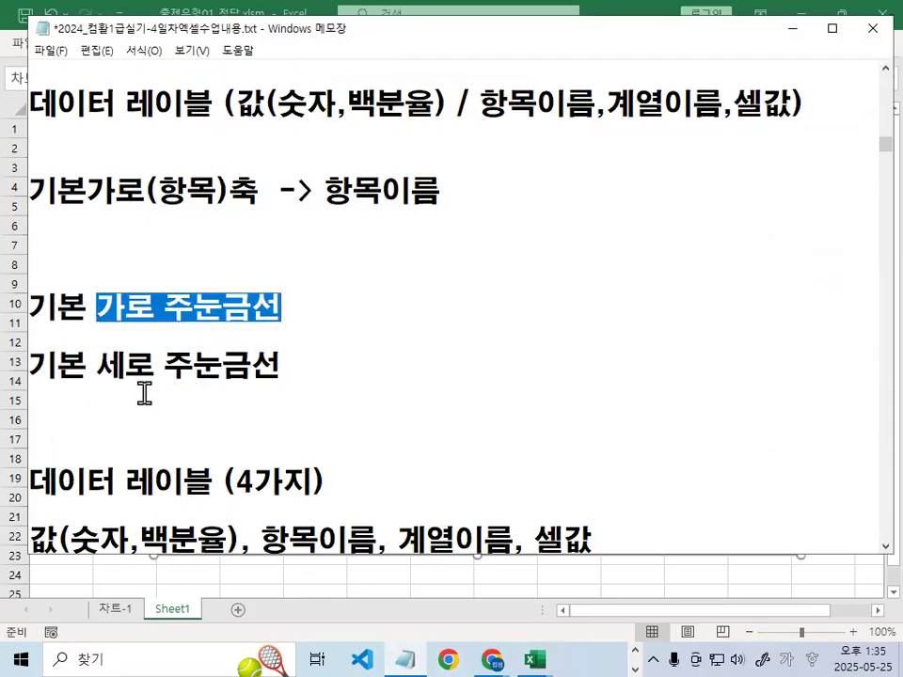
left_click(794, 28)
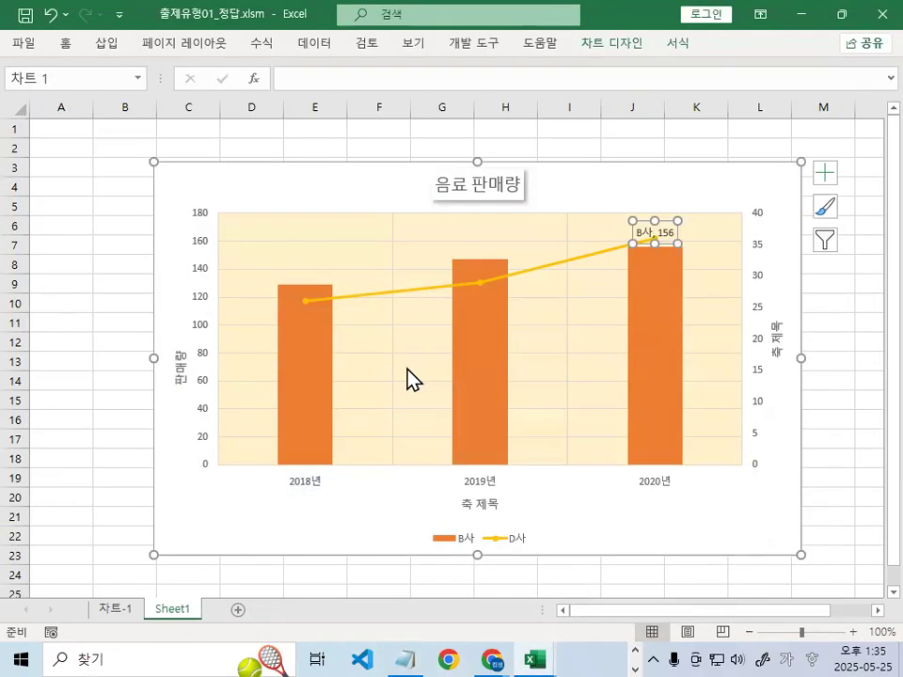
Trace the two vertical gridlines between the year columns on the enlarged chart with the screen pen and clear the marks
key("ctrl+1")
left_click(376, 255)
mouse_move(414, 164)
left_mouse_down()
mouse_move(407, 503)
mouse_move(415, 675)
left_mouse_up()
left_click_drag(752, 169, 753, 676)
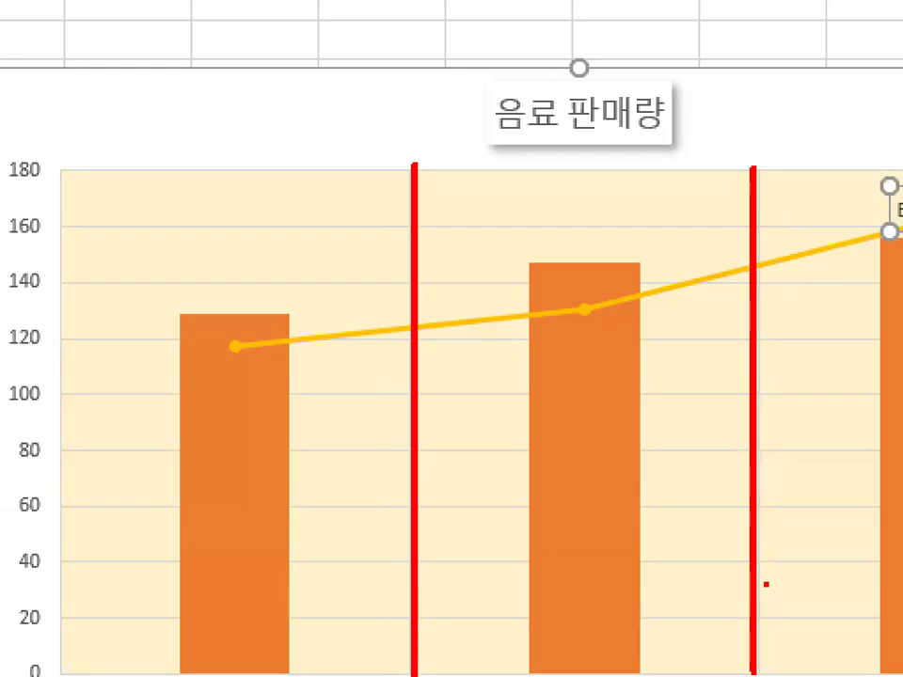
key("Escape")
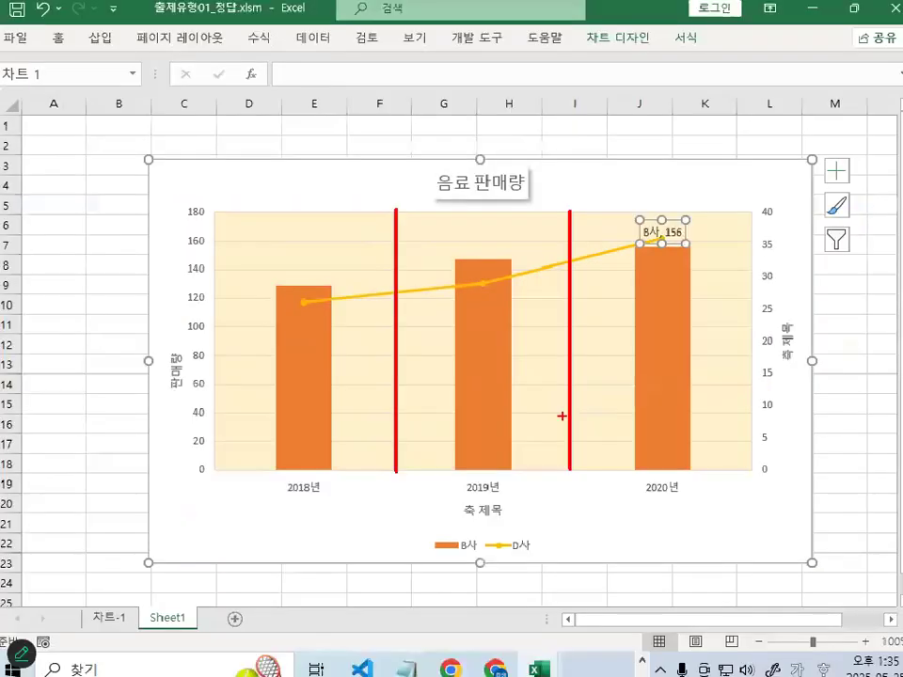
Retrace the first vertical gridline and mark the 판매량 axis with the screen pen, returning to the normal chart view
key("ctrl+1")
left_click(383, 229)
mouse_move(409, 197)
left_mouse_down()
mouse_move(421, 243)
mouse_move(403, 625)
left_mouse_up()
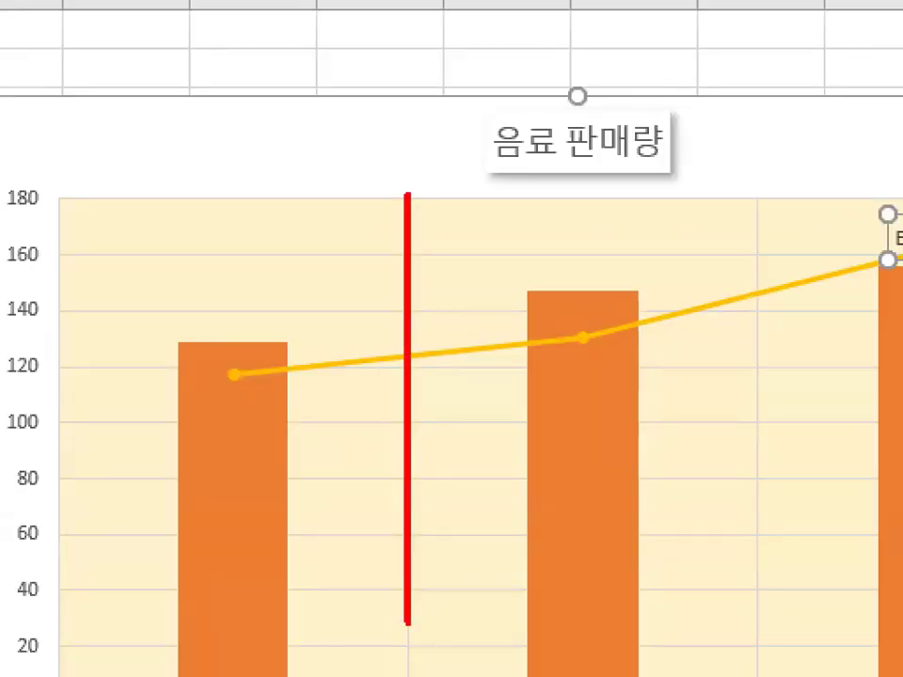
key("Escape")
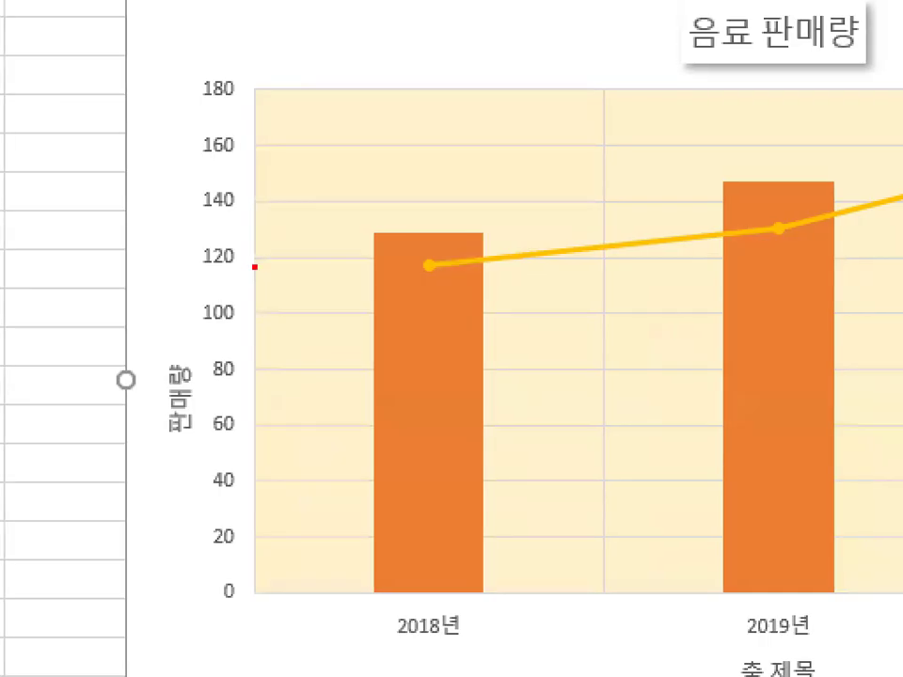
mouse_move(227, 312)
left_mouse_down()
mouse_move(158, 309)
mouse_move(228, 339)
left_mouse_up()
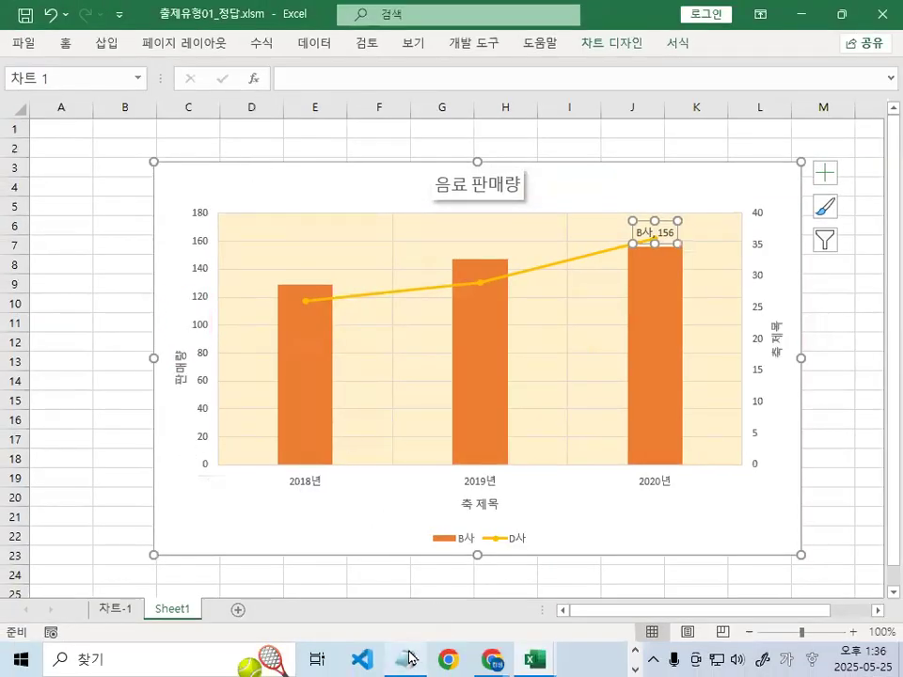
In Notepad, highlight 기본세로축's 최대값 40000 and 기본단위 5000, and mark 보조세로축 with its 최소값 66 and 기본단위 2
key("alt+Tab")
scroll(368, 470, "down", 4)
left_click_drag(190, 340, 386, 337)
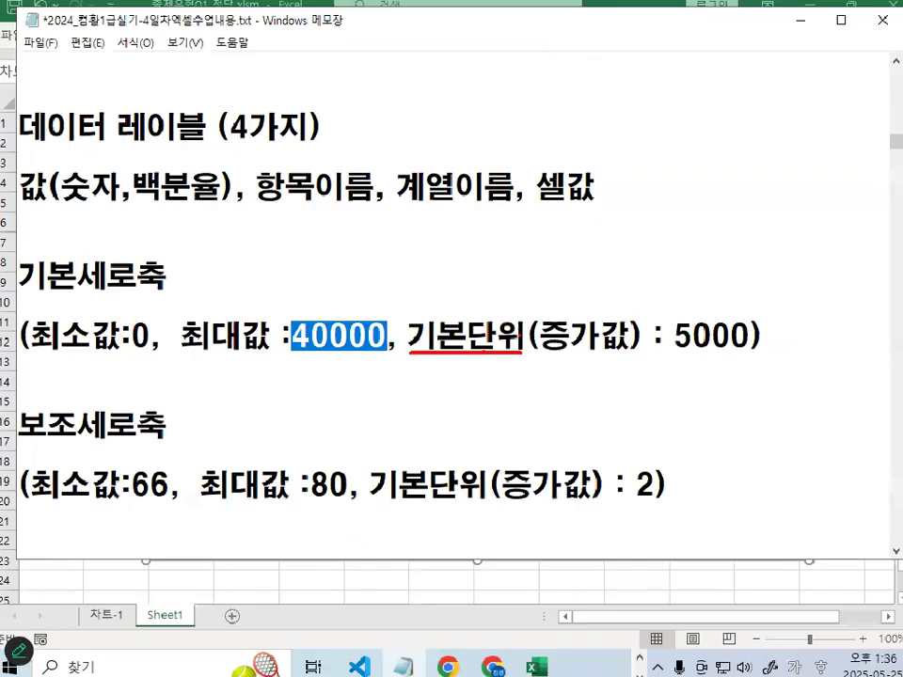
left_click_drag(666, 336, 746, 337)
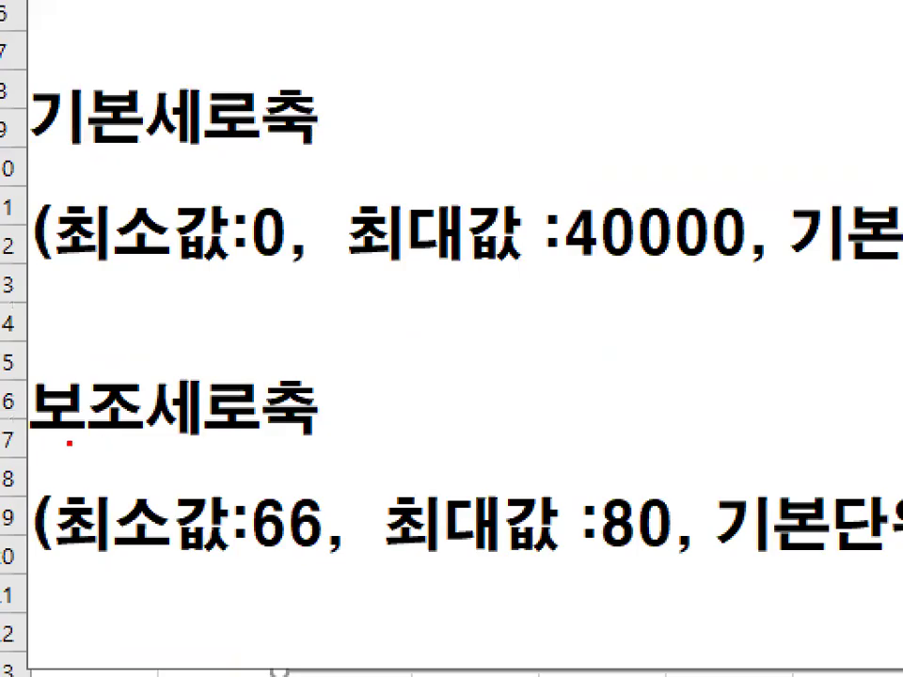
left_click_drag(45, 439, 367, 443)
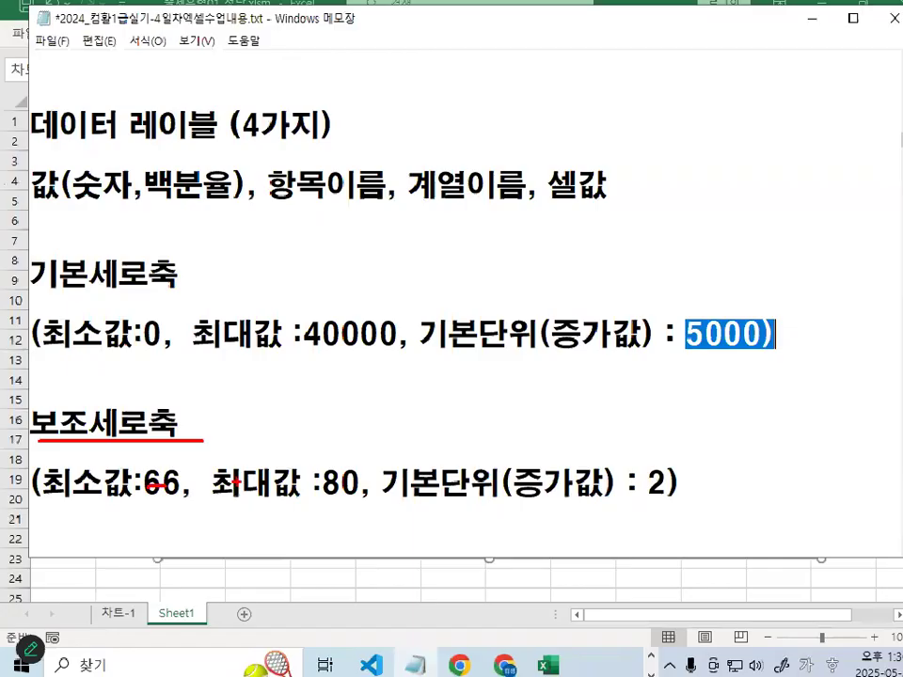
left_click_drag(317, 485, 562, 481)
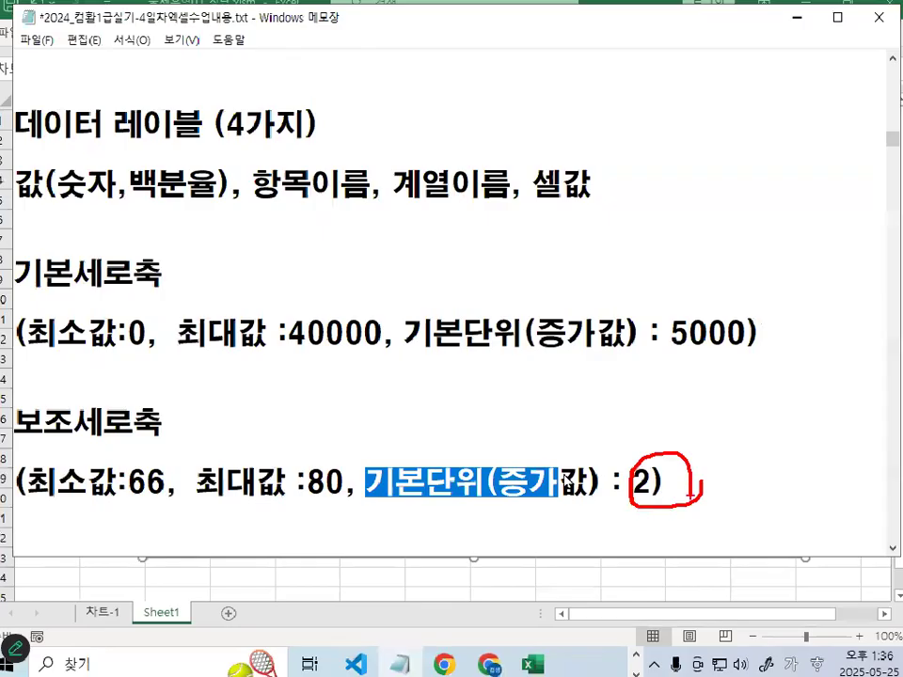
Insert three blank lines below the 보조세로축 settings line in the Notepad notes
scroll(522, 448, "down", 1)
left_click(269, 439)
key("Return")
key("Return")
key("Return")
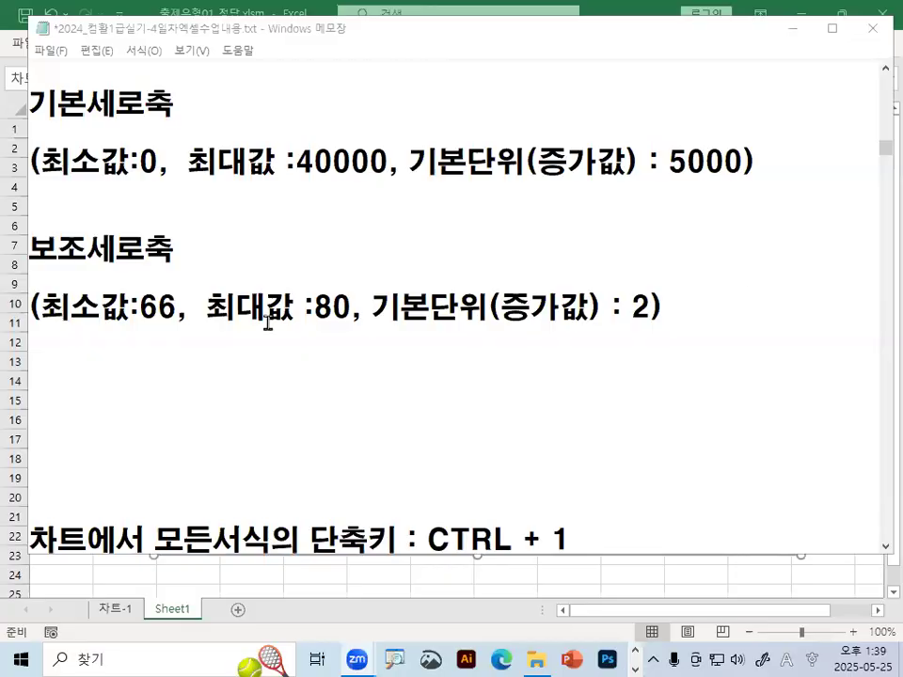
left_click(254, 322)
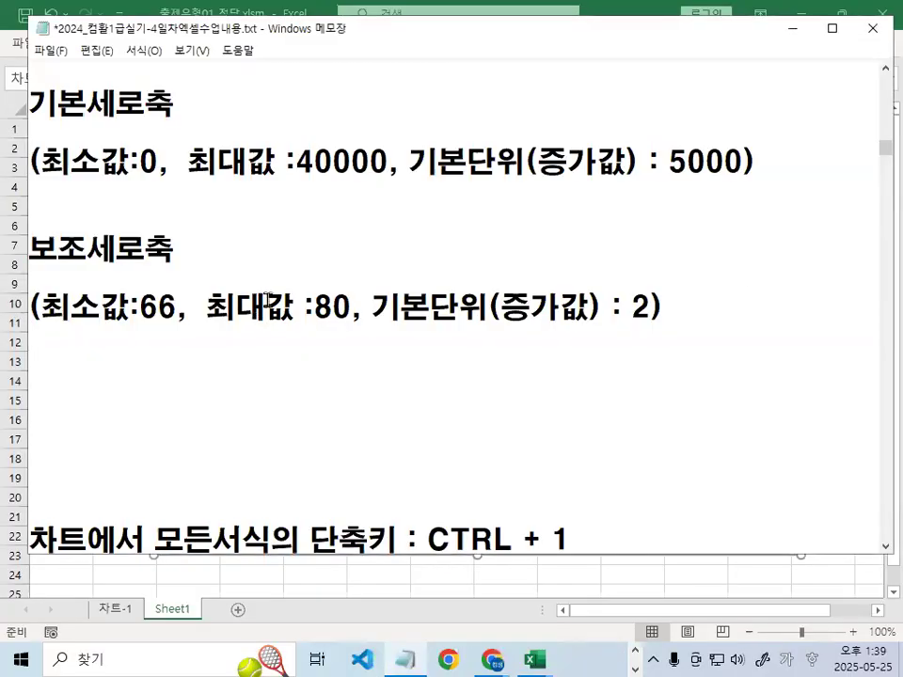
Remove the extra blank lines between the 차트구성요소, 기본세로(값)축 and 범례 lines of the notes
scroll(500, 189, "up", 1)
scroll(298, 324, "up", 6)
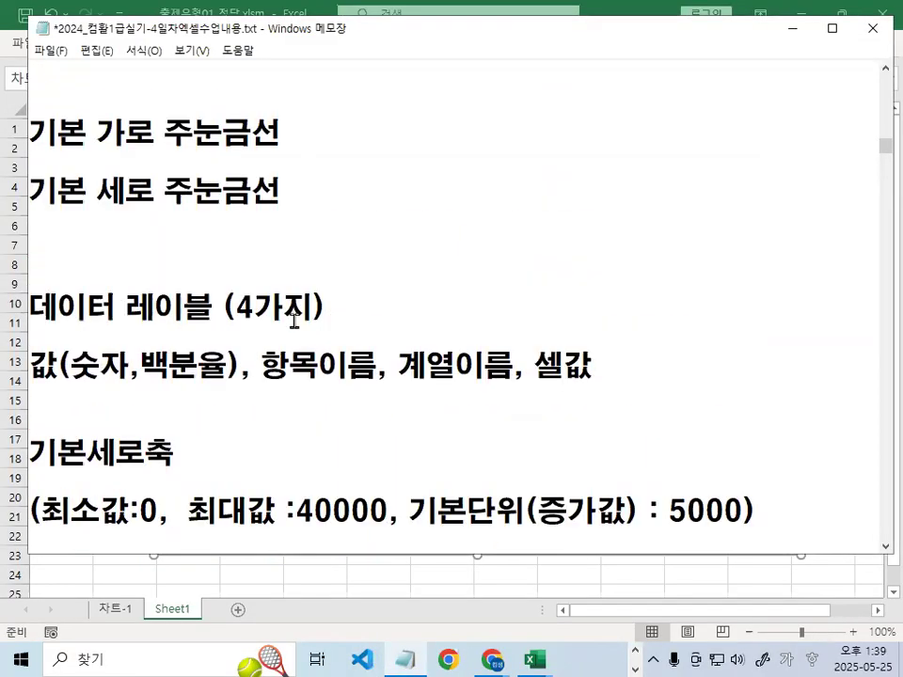
scroll(292, 322, "up", 4)
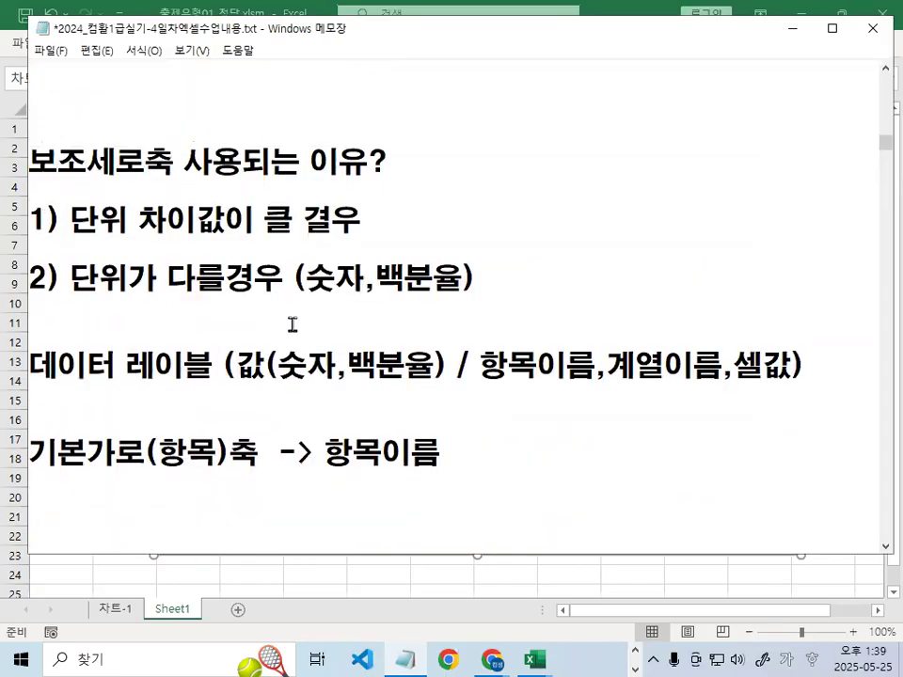
scroll(243, 174, "up", 2)
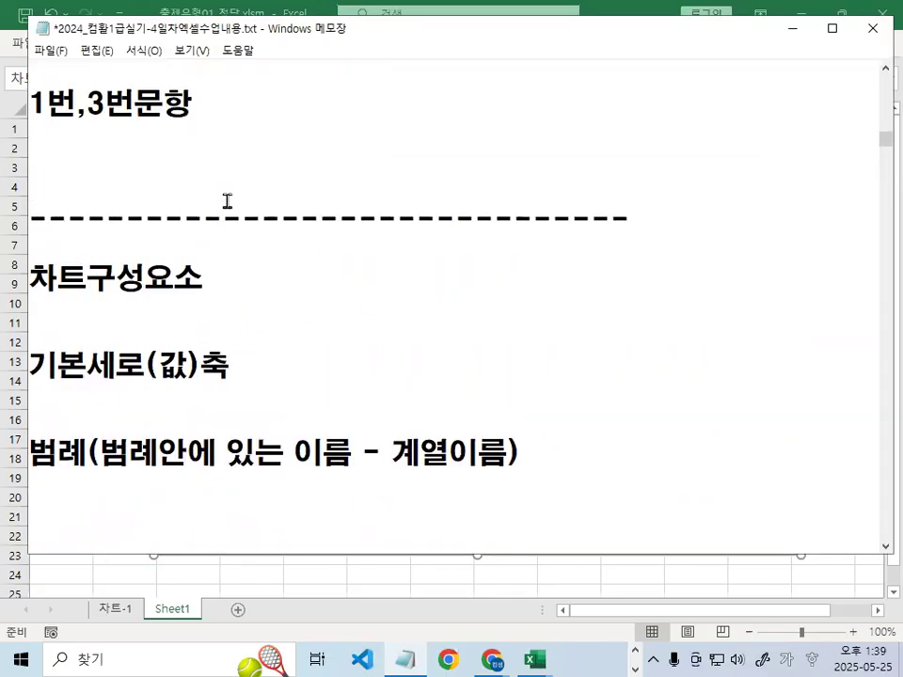
key("Delete")
key("Down")
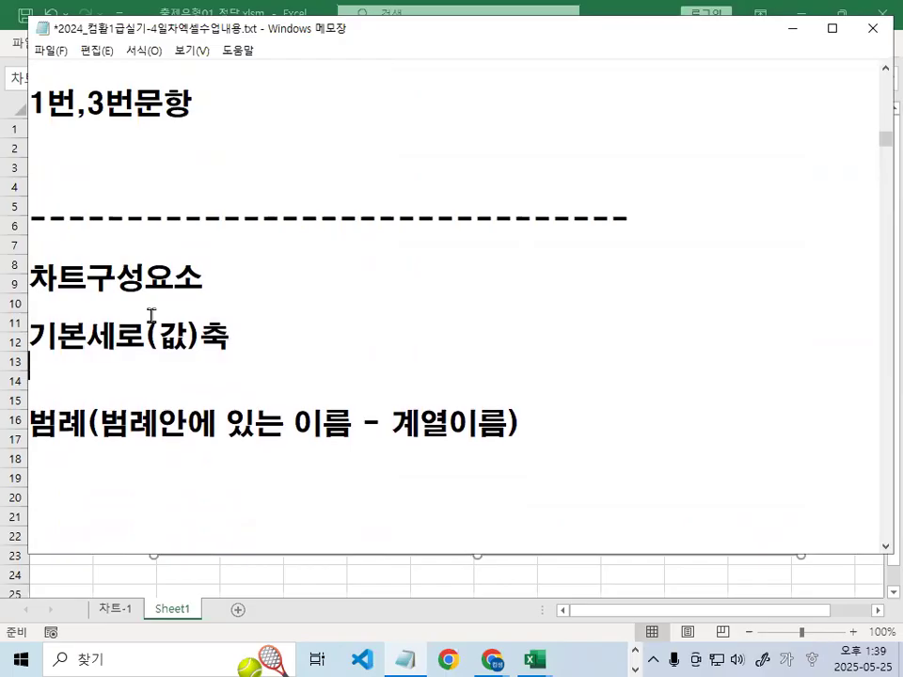
key("Delete")
key("Delete")
type("범")
key("Down")
key("Delete")
key("Delete")
key("Down")
Remove the extra blank lines between the 데이터 레이블, 기본가로(항목)축 and 기본 가로 주눈금선 lines of the notes
key("Down")
key("Down")
key("Down")
key("Down")
key("Down")
key("Down")
key("Down")
key("Down")
key("Down")
key("Down")
key("Down")
key("Down")
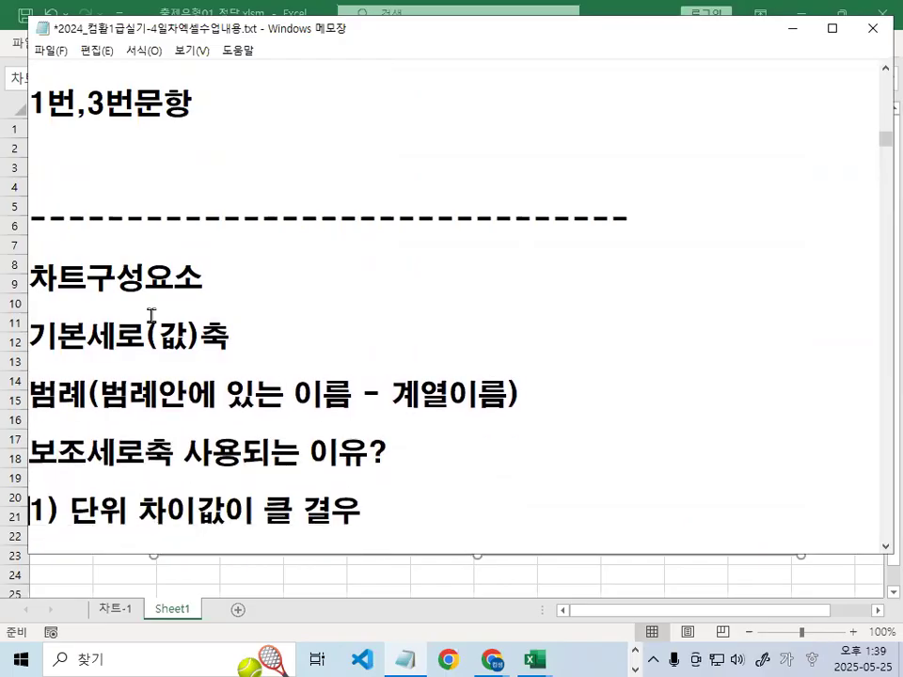
key("Up")
key("Up")
key("Up")
key("Delete")
key("Down")
key("Delete")
key("Delete")
key("Down")
key("Down")
key("Down")
key("Down")
key("Down")
key("Down")
key("Down")
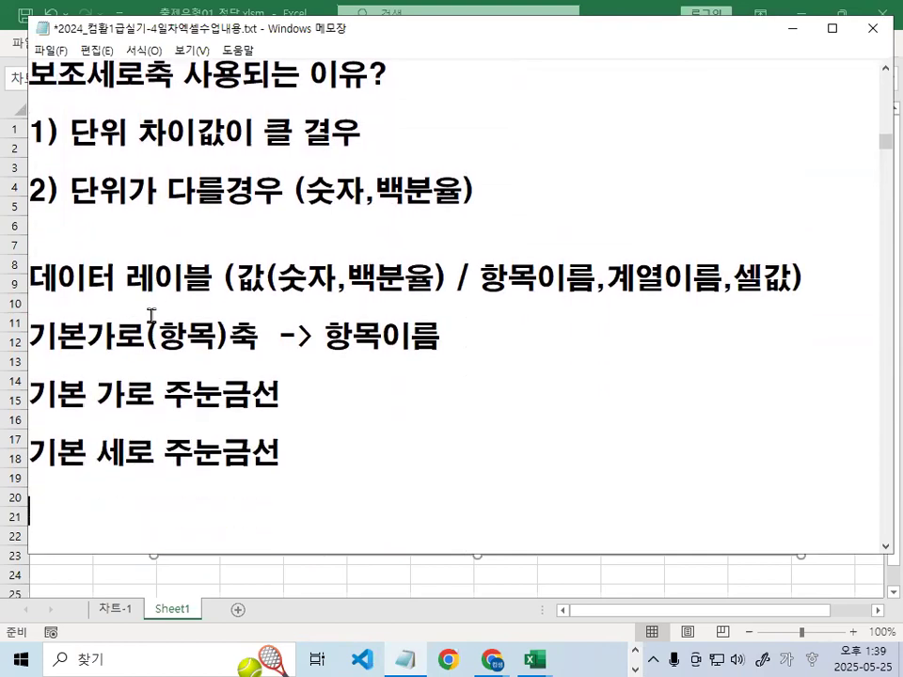
Remove the extra blank line above 데이터 레이블 (4가지) and continue down to the 보조세로축 settings
key("Up")
key("Up")
key("Delete")
key("Down")
key("Down")
key("Down")
key("Down")
key("Down")
key("Down")
key("Down")
key("Down")
key("Down")
key("Down")
key("Down")
key("Down")
key("Down")
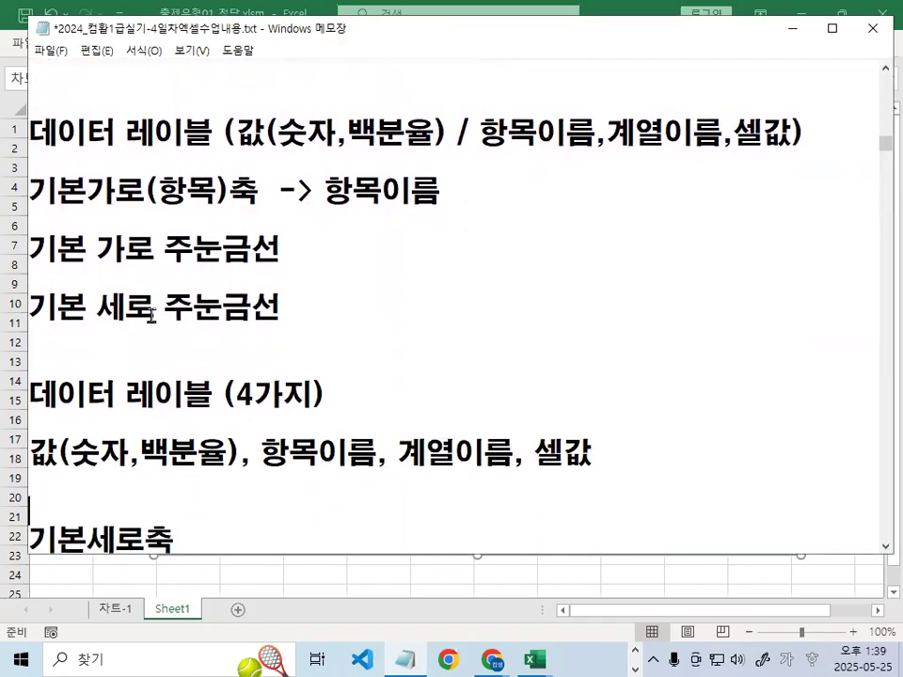
key("Down")
key("Down")
key("Down")
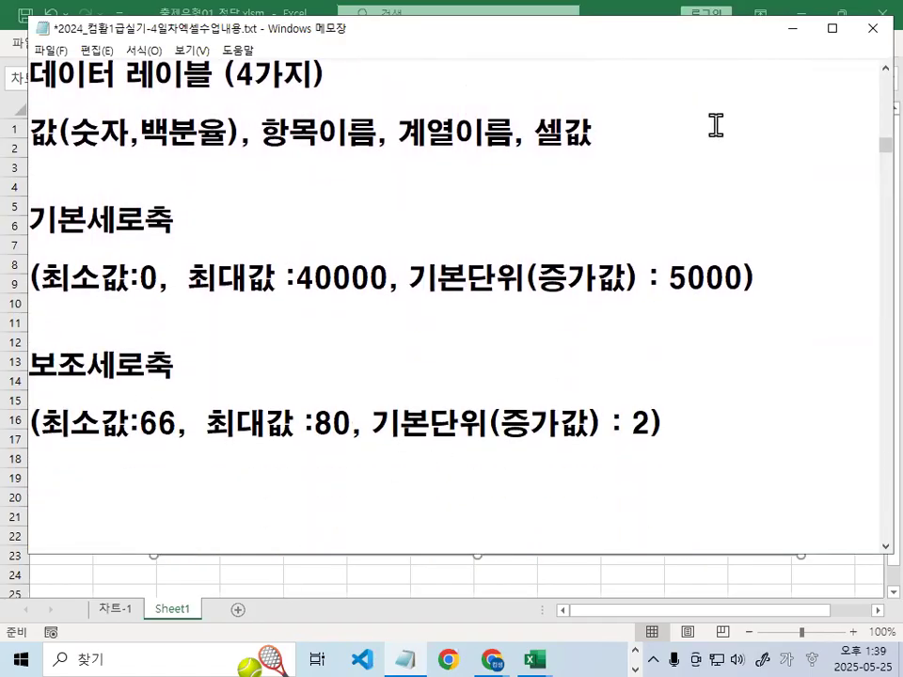
Minimize Notepad and close the 출제유형01_정답.xlsm workbook to return to 출제유형01_문제.xlsm
left_click(790, 31)
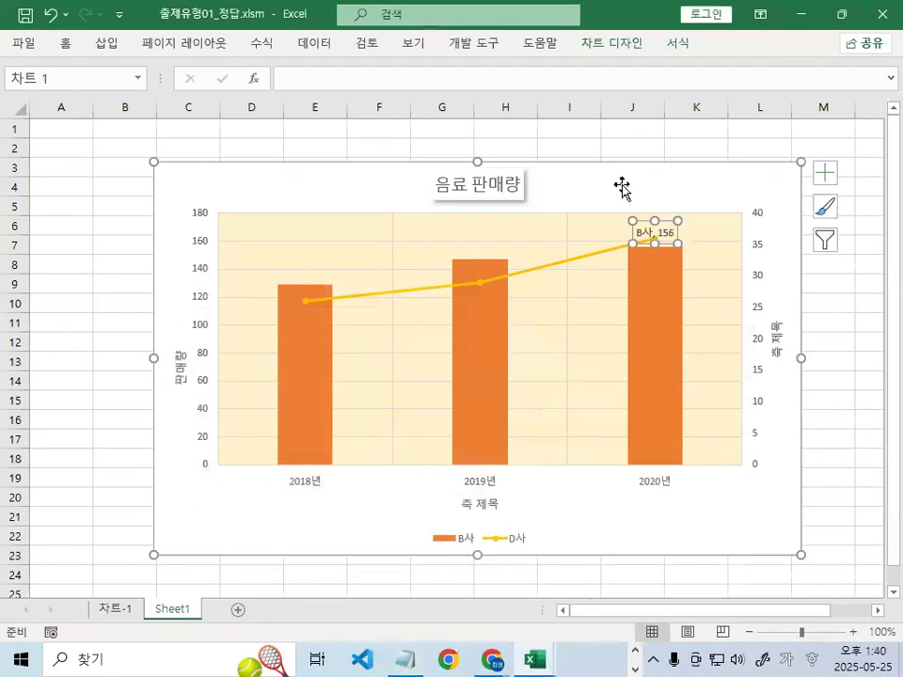
left_click(880, 17)
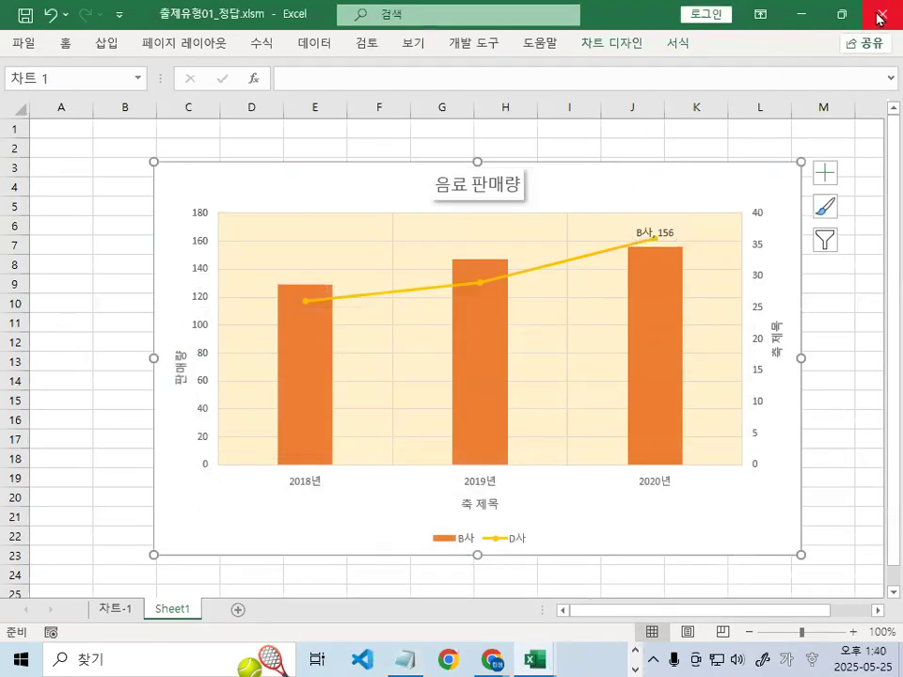
left_click(461, 367)
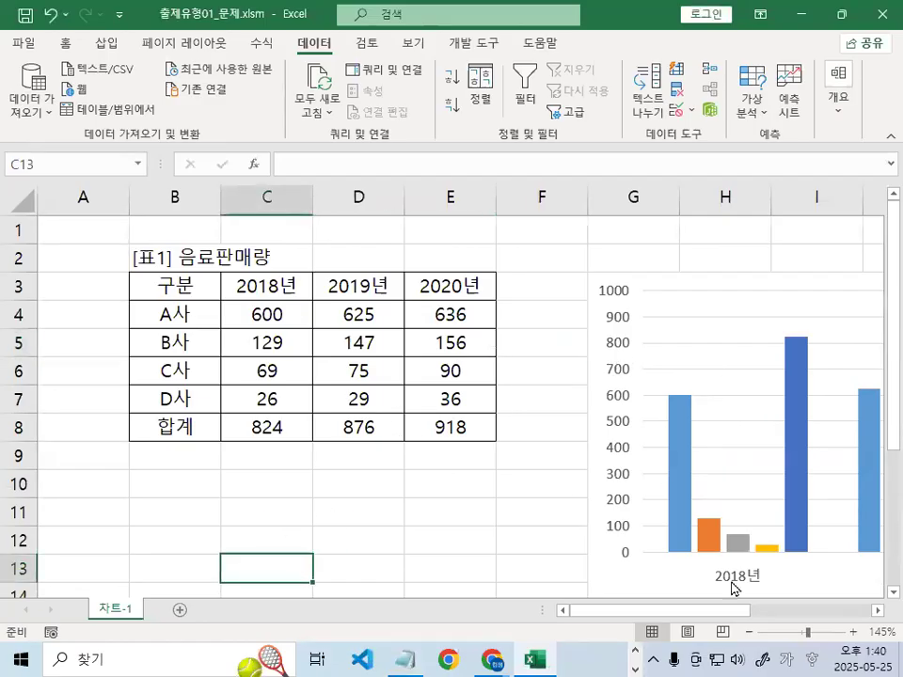
Bring the column chart on sheet 차트-1 into view, examine its columns enlarged with the screen pen and clear the marks
left_click(879, 617)
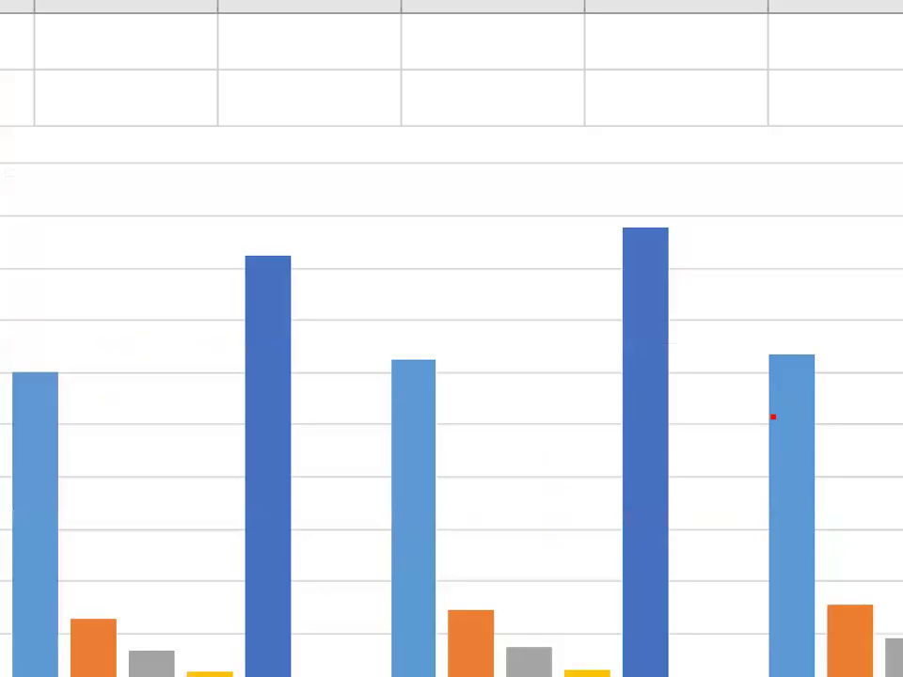
key("Escape")
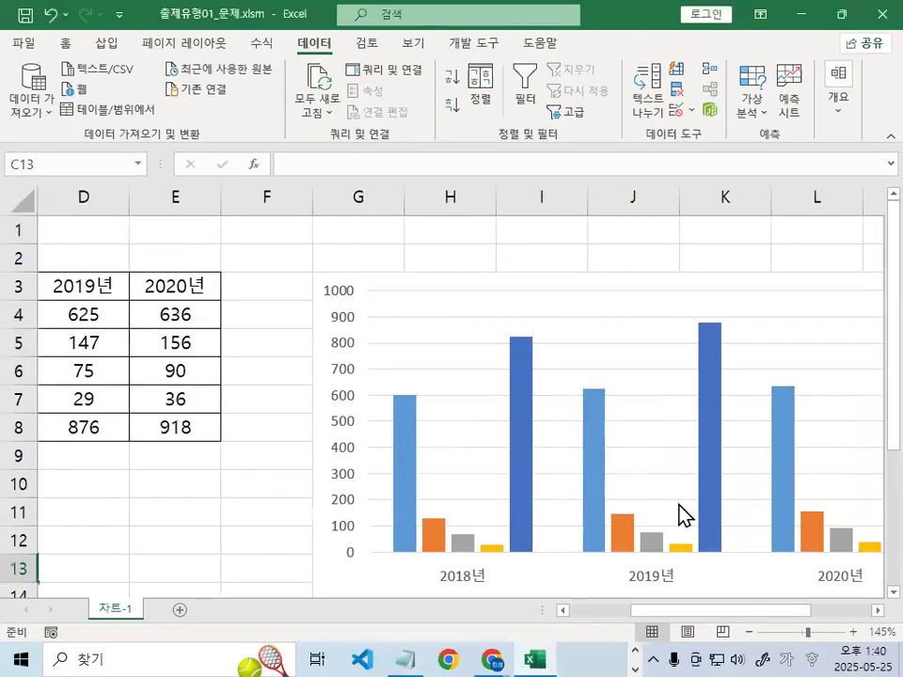
key("ctrl+1")
left_click(667, 508)
mouse_move(901, 440)
left_mouse_down()
mouse_move(770, 182)
mouse_move(895, 414)
left_mouse_up()
key("Escape")
Underline the chart legend from A사 to 합계 and circle the 합계 legend key with the screen pen
left_click_drag(763, 609, 831, 621)
scroll(545, 534, "down", 3)
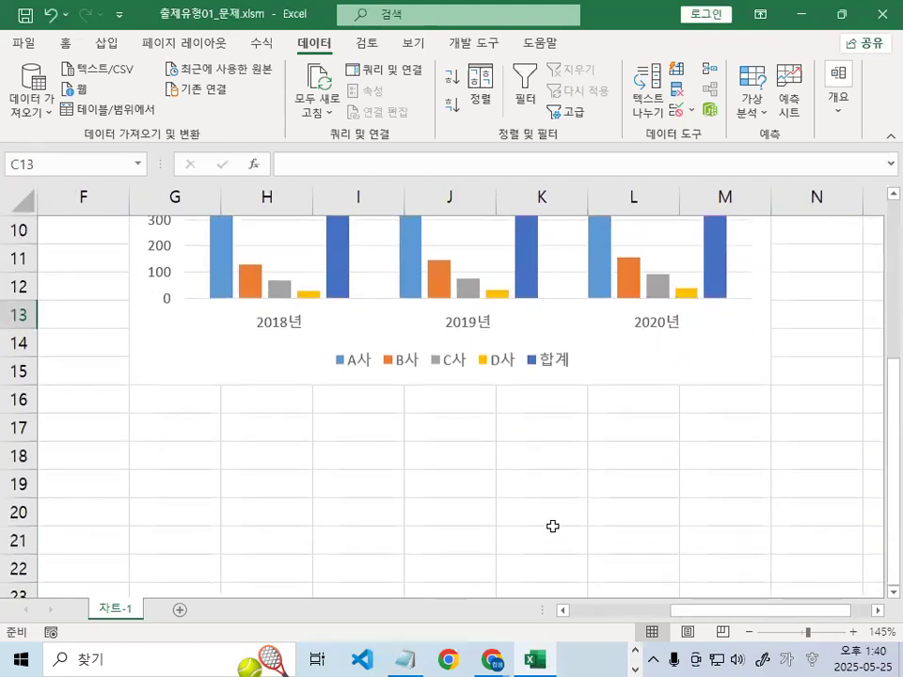
scroll(555, 525, "up", 1)
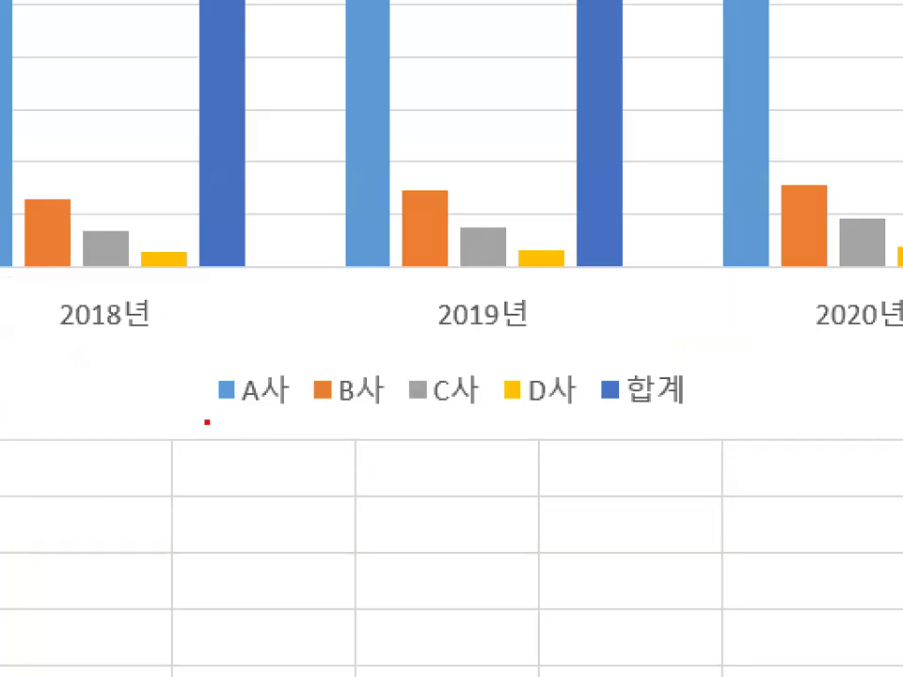
left_click_drag(333, 456, 493, 456)
left_click_drag(533, 415, 750, 415)
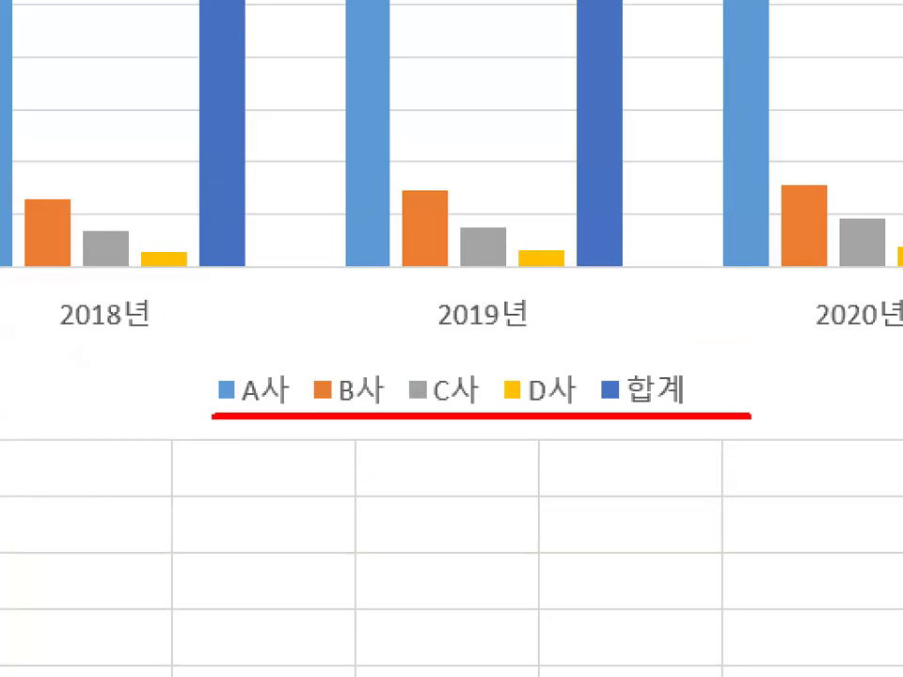
mouse_move(632, 402)
left_mouse_down()
mouse_move(605, 399)
mouse_move(630, 378)
left_mouse_up()
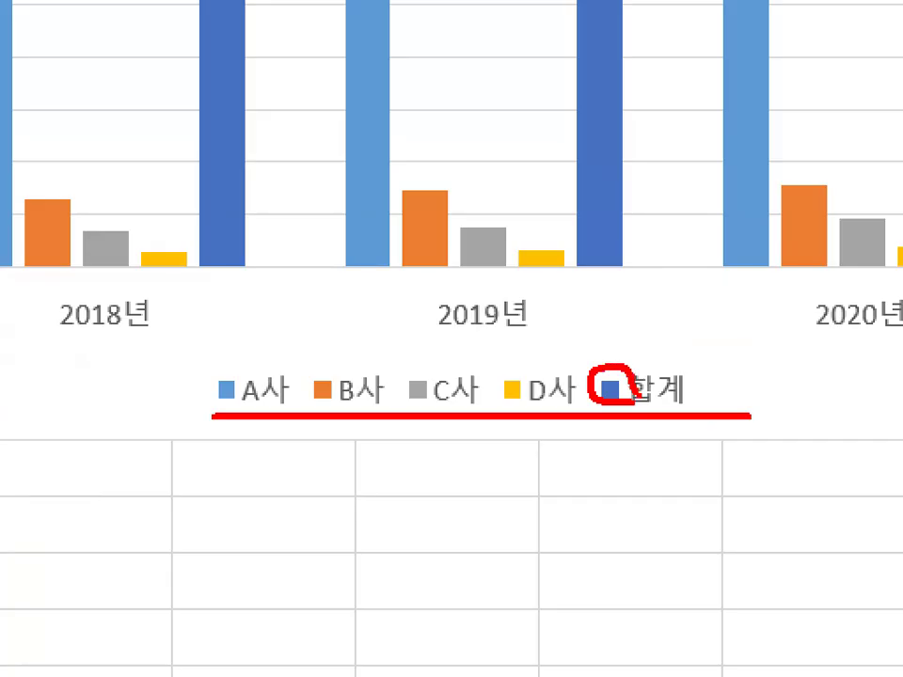
Clear the legend marks, tick the 2018년 합계 column with the screen pen and clear the tick
key("Escape")
scroll(337, 394, "up", 1)
key("ctrl+1")
left_click_drag(328, 294, 376, 243)
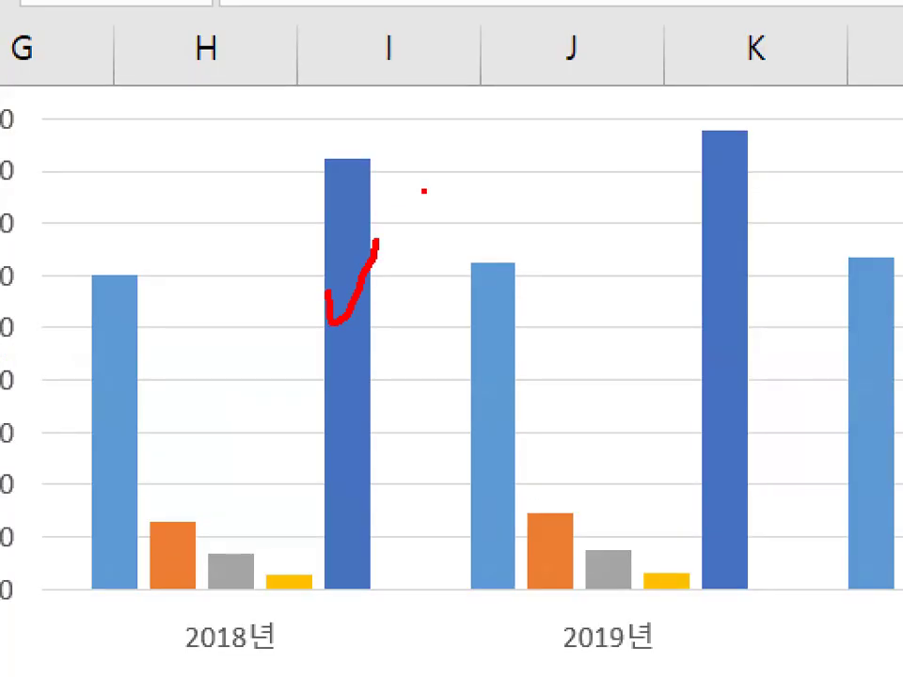
key("Escape")
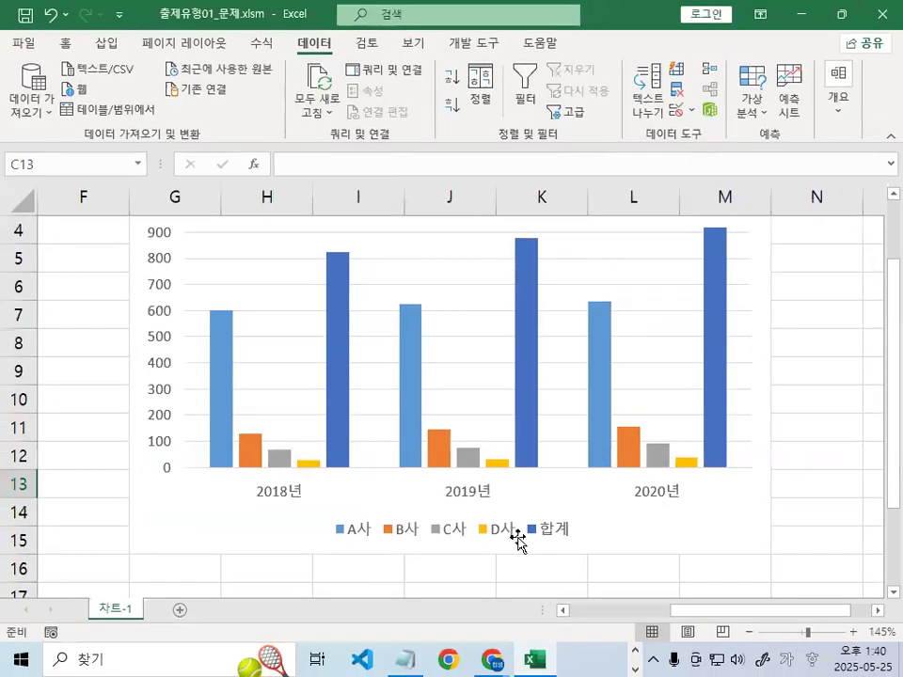
Select the 합계 data series in the chart and circle its 2018년 column with the screen pen
left_click(334, 360)
key("ctrl+1")
mouse_move(363, 353)
left_mouse_down()
mouse_move(333, 362)
mouse_move(340, 276)
mouse_move(397, 341)
mouse_move(388, 354)
left_mouse_up()
key("Escape")
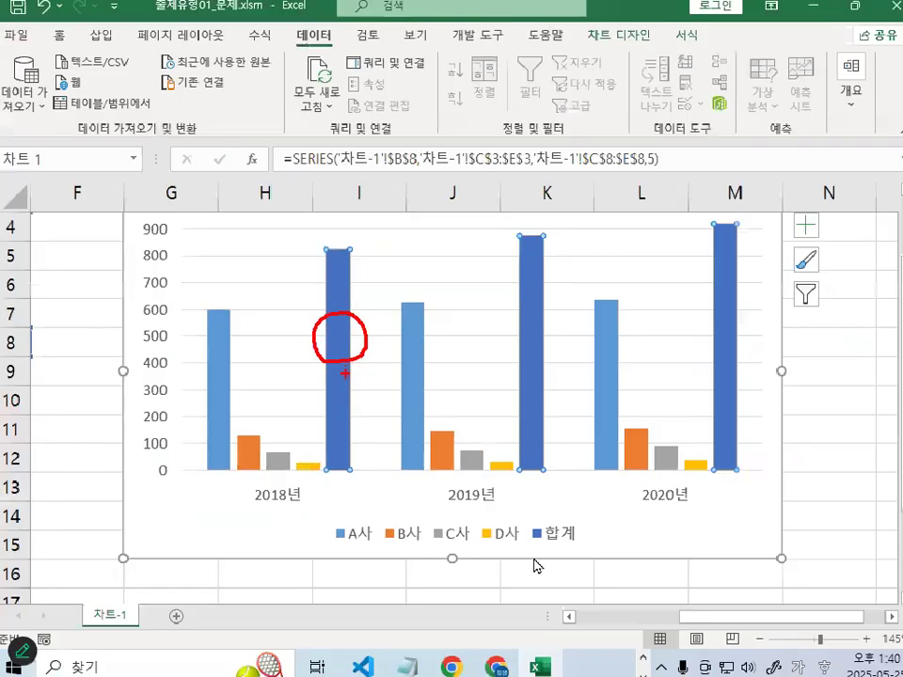
Circle the 합계 legend entry, tick its 2018년 column with the screen pen and clear the marks
key("ctrl+1")
mouse_move(594, 485)
left_mouse_down()
mouse_move(506, 492)
mouse_move(588, 465)
left_mouse_up()
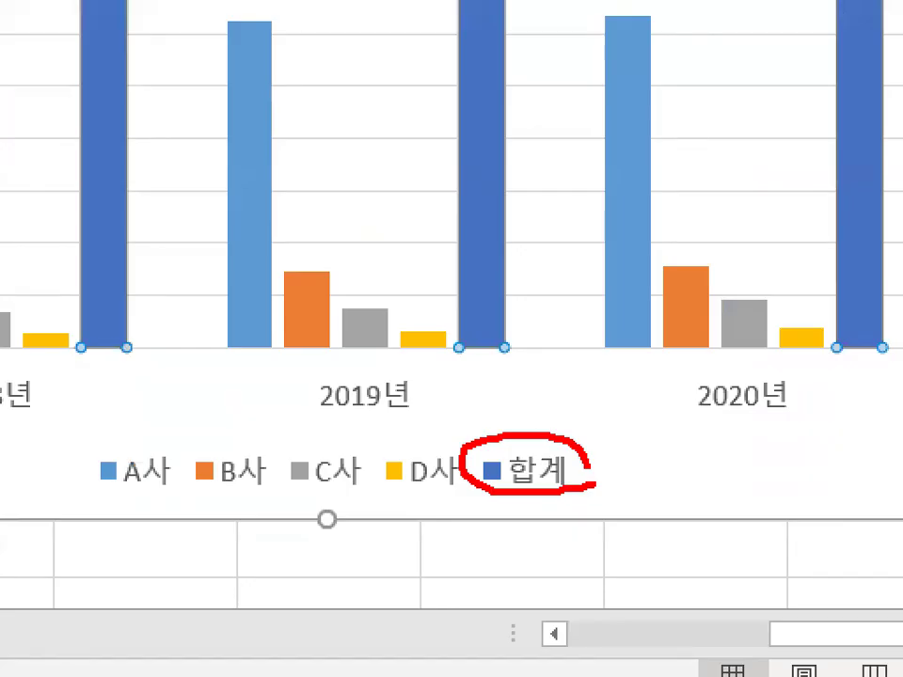
key("Escape")
key("ctrl+1")
mouse_move(309, 280)
left_mouse_down()
mouse_move(321, 305)
mouse_move(357, 208)
left_mouse_up()
key("Escape")
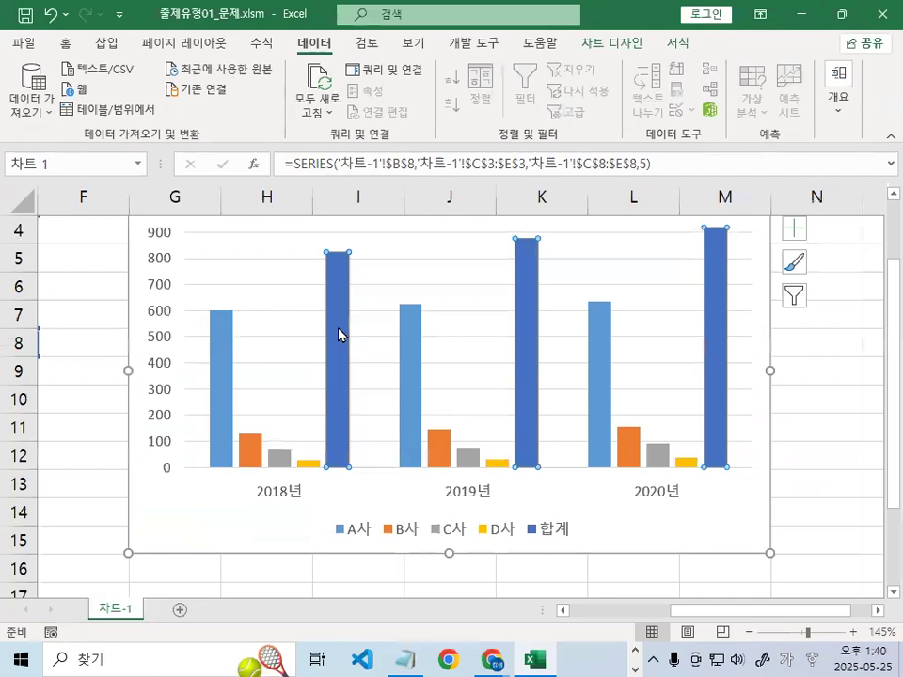
Show the commands for the 합계 series, mark 계열 차트 종류 변경 with the screen pen and clear the marks
right_click(339, 334)
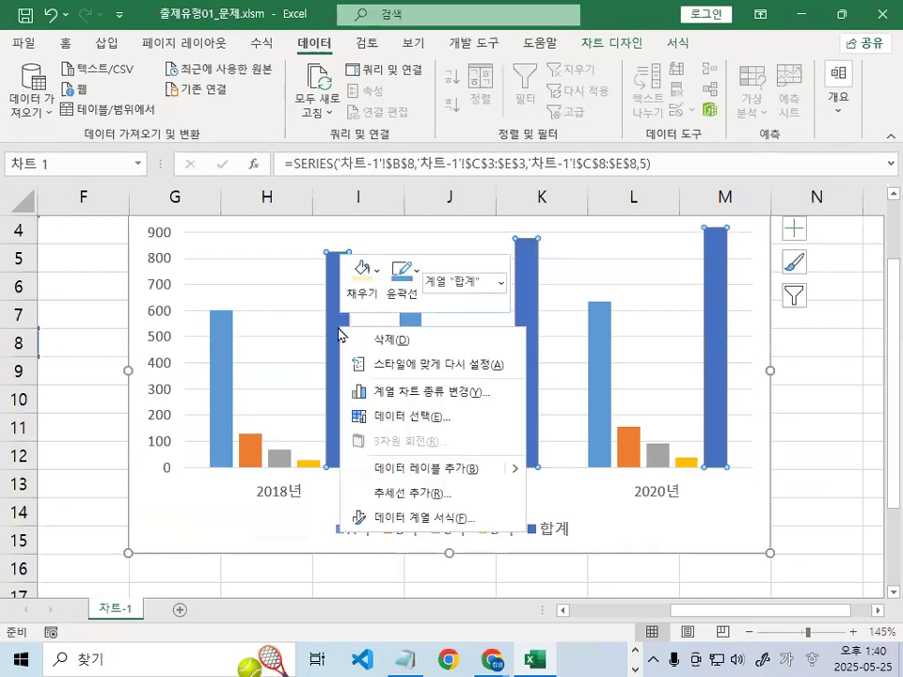
key("ctrl+1")
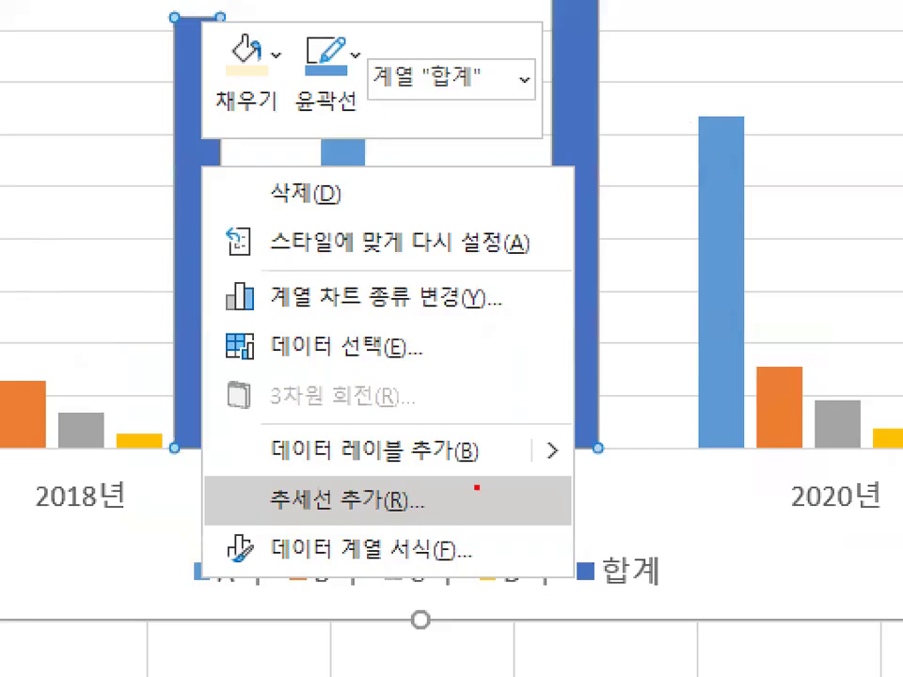
mouse_move(302, 312)
left_mouse_down()
mouse_move(272, 307)
mouse_move(297, 284)
mouse_move(330, 313)
mouse_move(457, 312)
left_mouse_up()
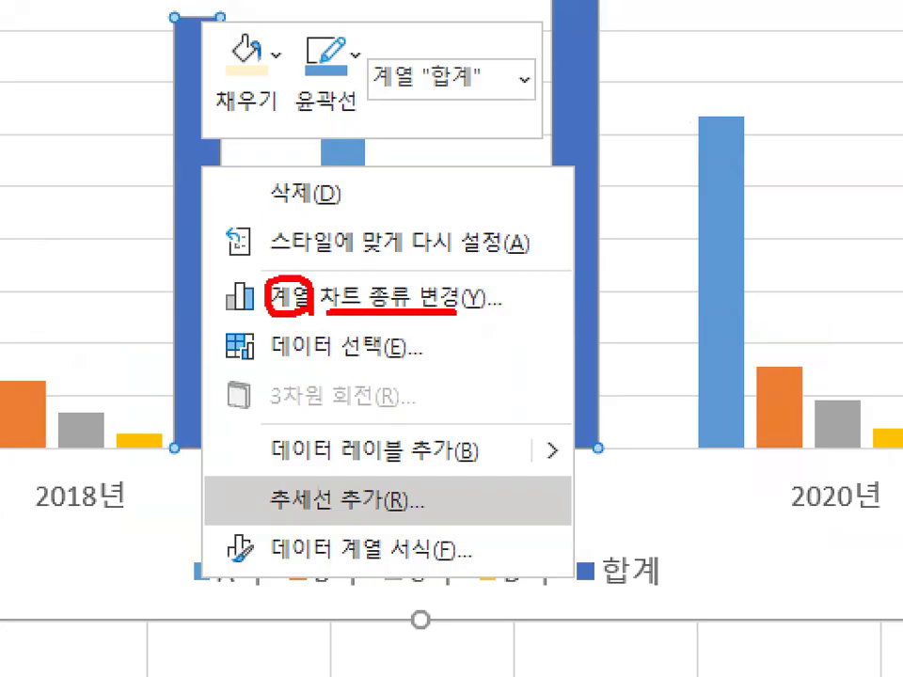
left_click_drag(263, 282, 341, 181)
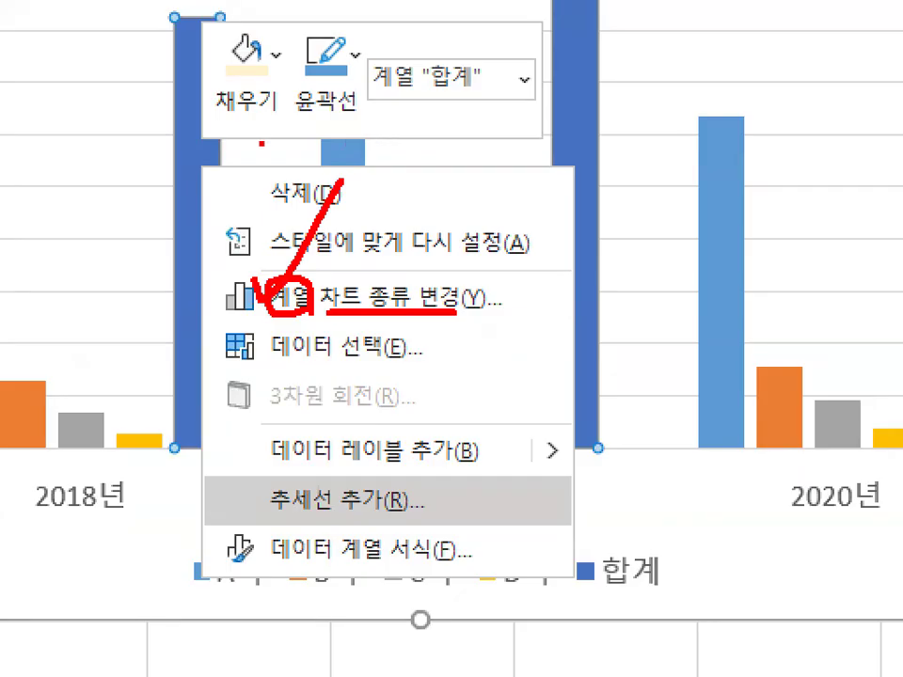
mouse_move(312, 316)
left_mouse_down()
mouse_move(277, 320)
mouse_move(336, 294)
left_mouse_up()
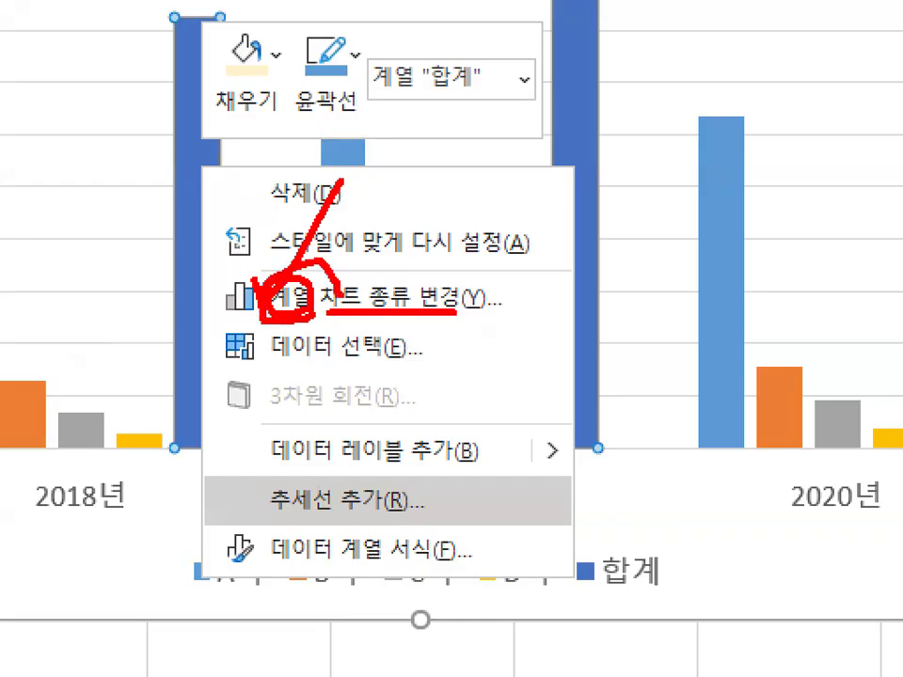
key("Escape")
Open the 차트 종류 변경 dialog for the 합계 series and reposition it over the chart
left_click(333, 347)
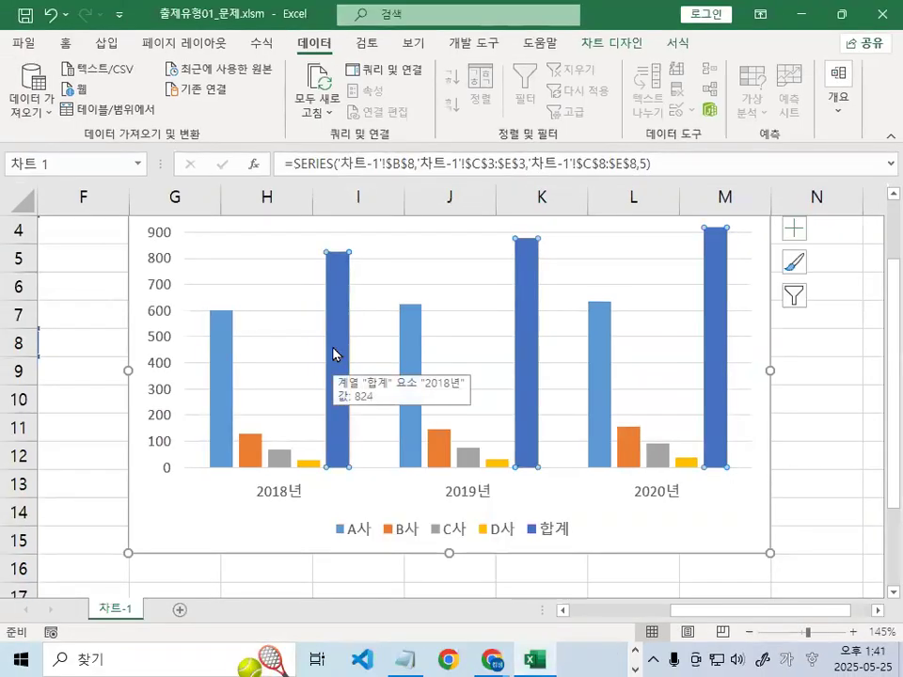
right_click(333, 352)
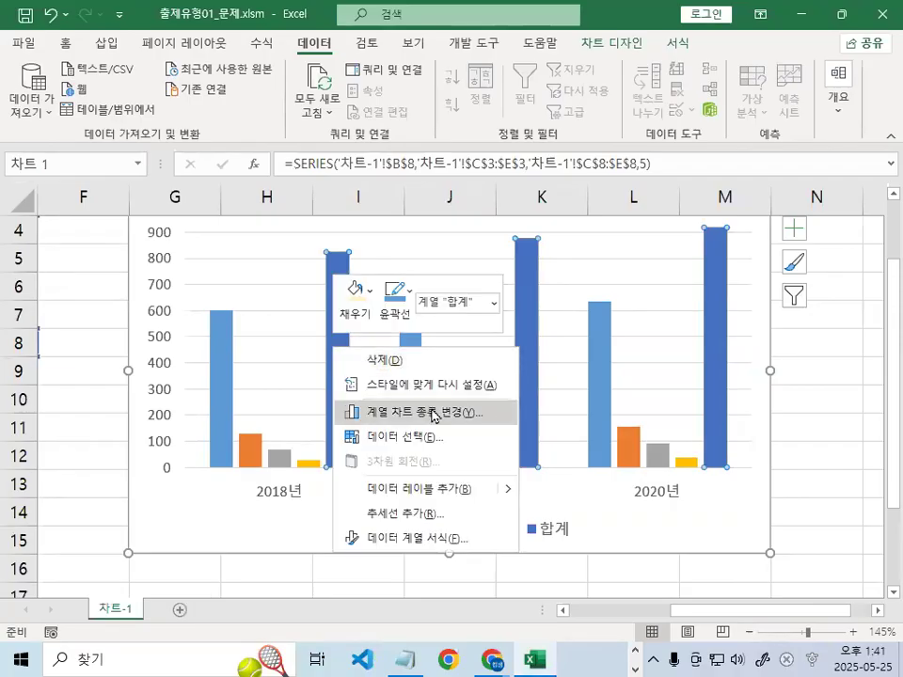
left_click(433, 410)
left_click_drag(449, 68, 417, 25)
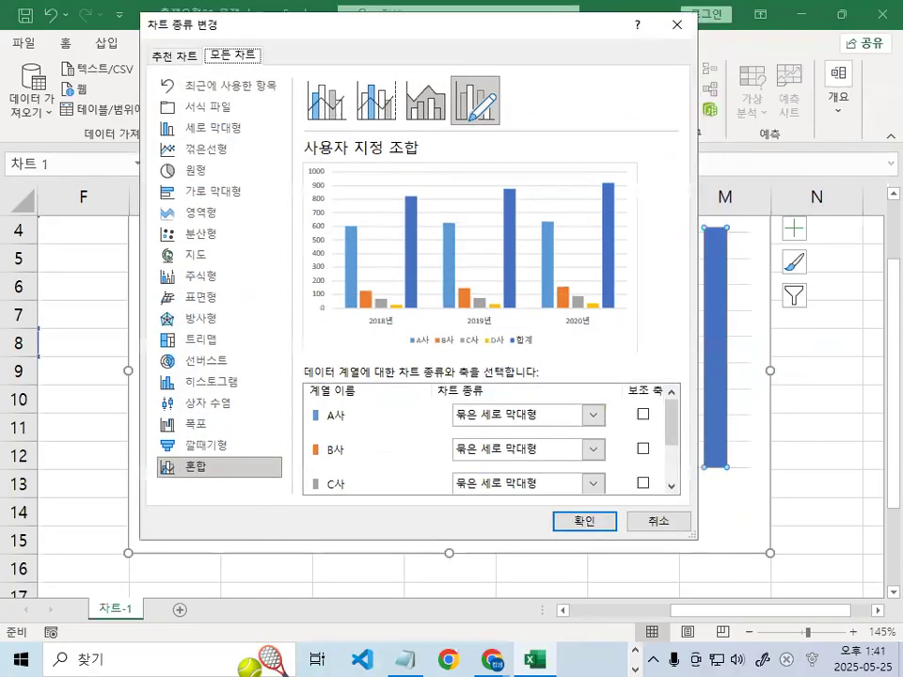
Circle the 혼합 chart category with the screen pen and clear the mark
key("ctrl+1")
left_click(197, 533)
mouse_move(281, 381)
left_mouse_down()
mouse_move(223, 428)
mouse_move(262, 414)
left_mouse_up()
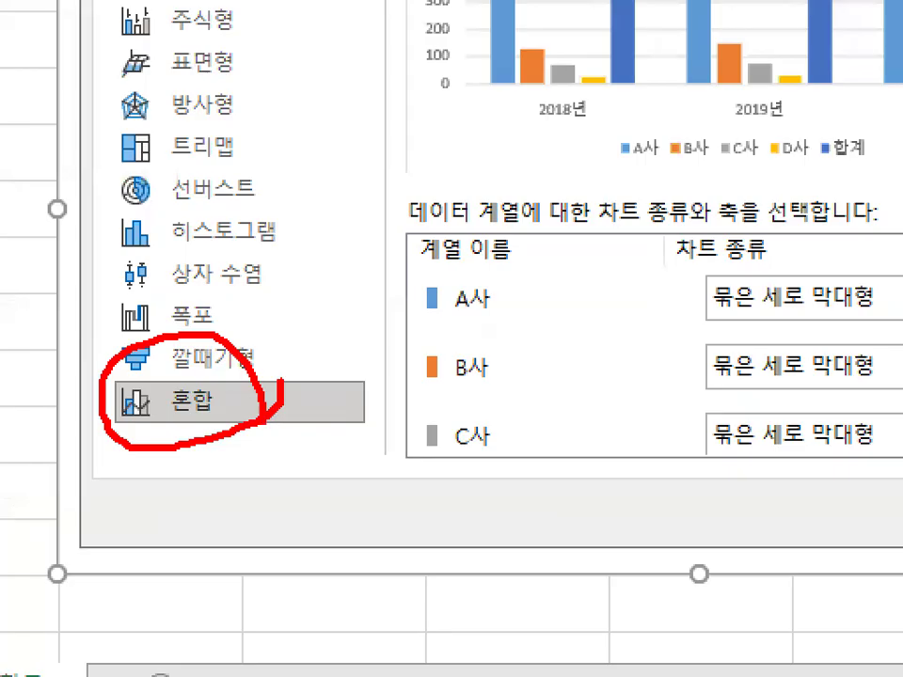
key("Escape")
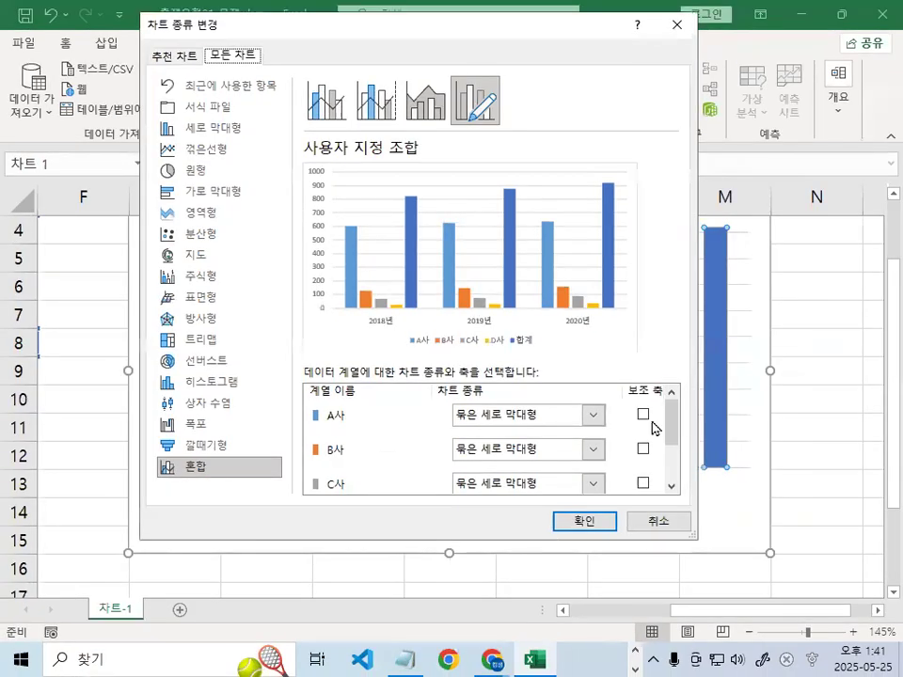
Bring the 합계 row into view and circle the series names and the 합계 chart type with the screen pen
left_click_drag(675, 422, 682, 451)
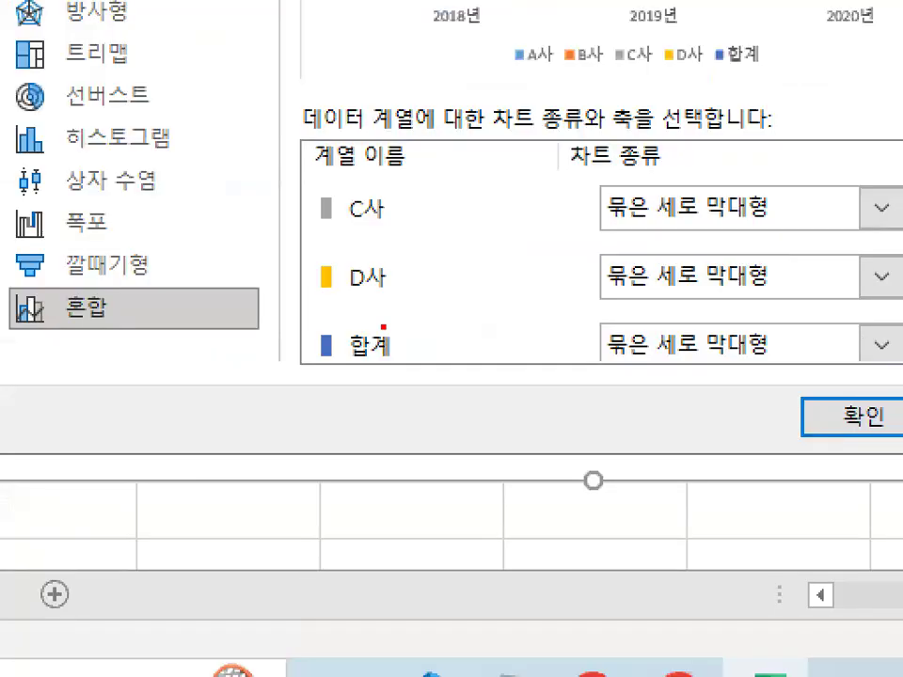
mouse_move(385, 444)
left_mouse_down()
mouse_move(357, 496)
mouse_move(288, 399)
left_mouse_up()
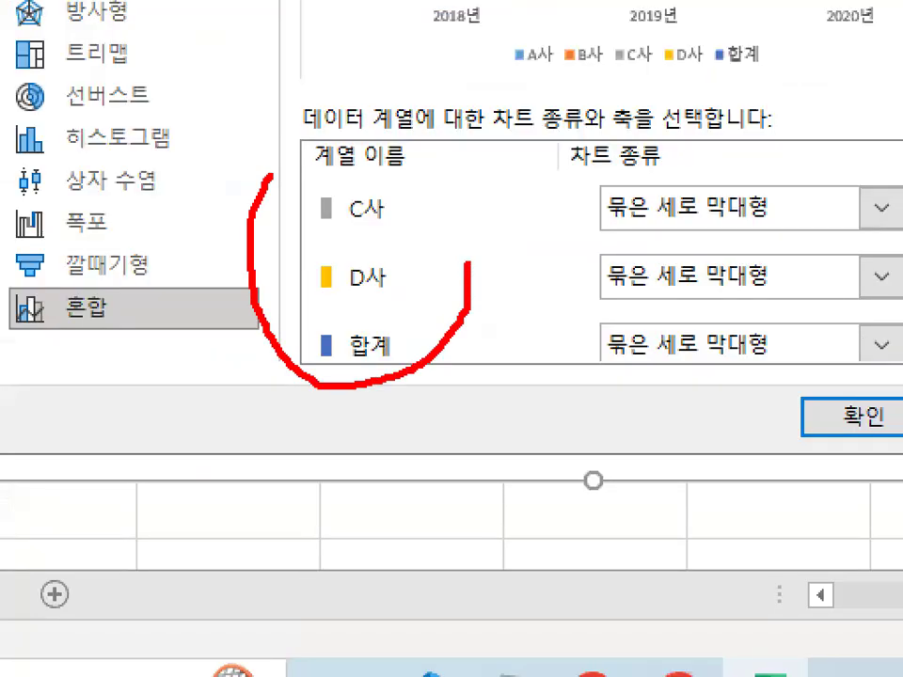
left_click_drag(270, 174, 449, 329)
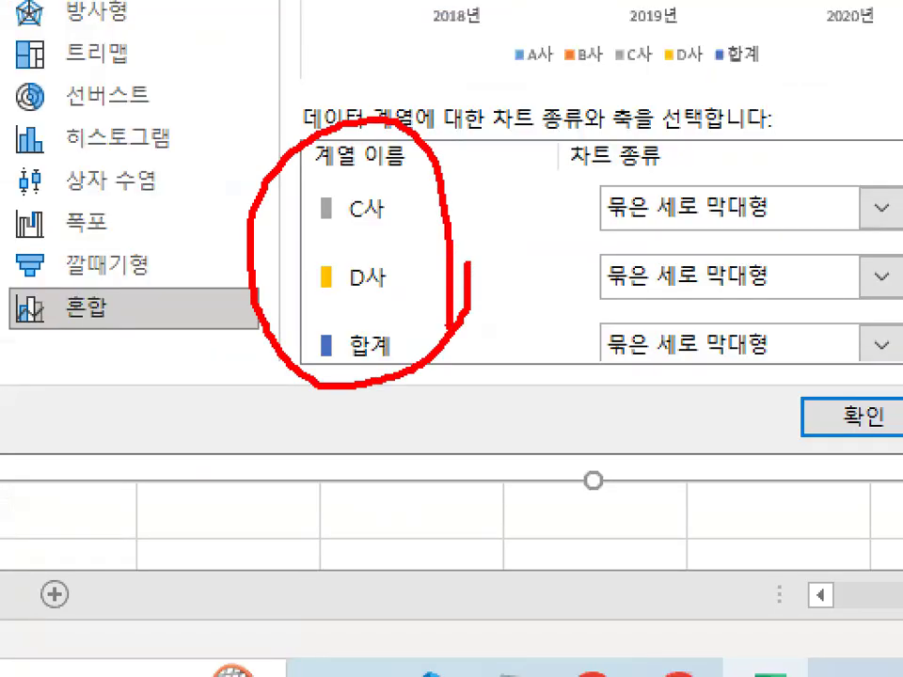
mouse_move(803, 359)
left_mouse_down()
mouse_move(658, 376)
mouse_move(629, 317)
mouse_move(784, 356)
left_mouse_up()
key("Escape")
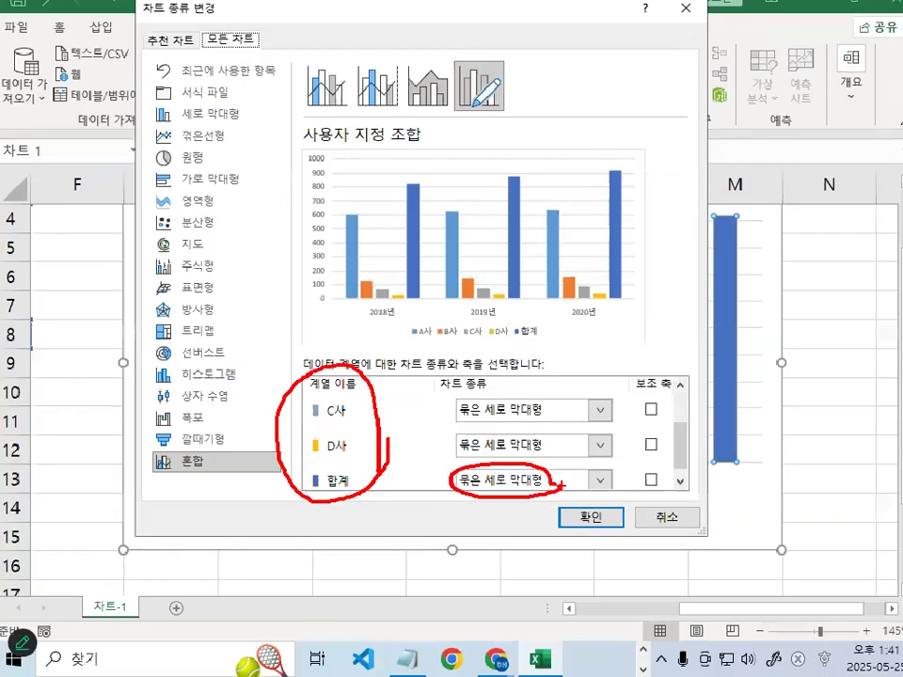
Circle the chart type selector of the 합계 series with the screen pen and open its list of chart types
key("ctrl+1")
left_click(608, 483)
mouse_move(608, 482)
left_mouse_down()
mouse_move(620, 503)
mouse_move(560, 480)
mouse_move(623, 470)
left_mouse_up()
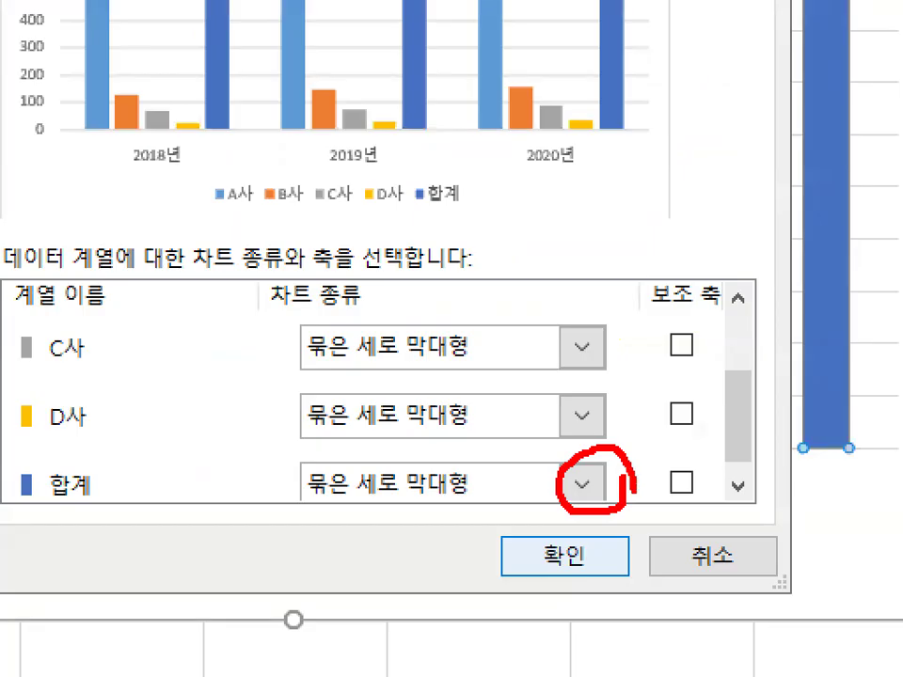
key("Escape")
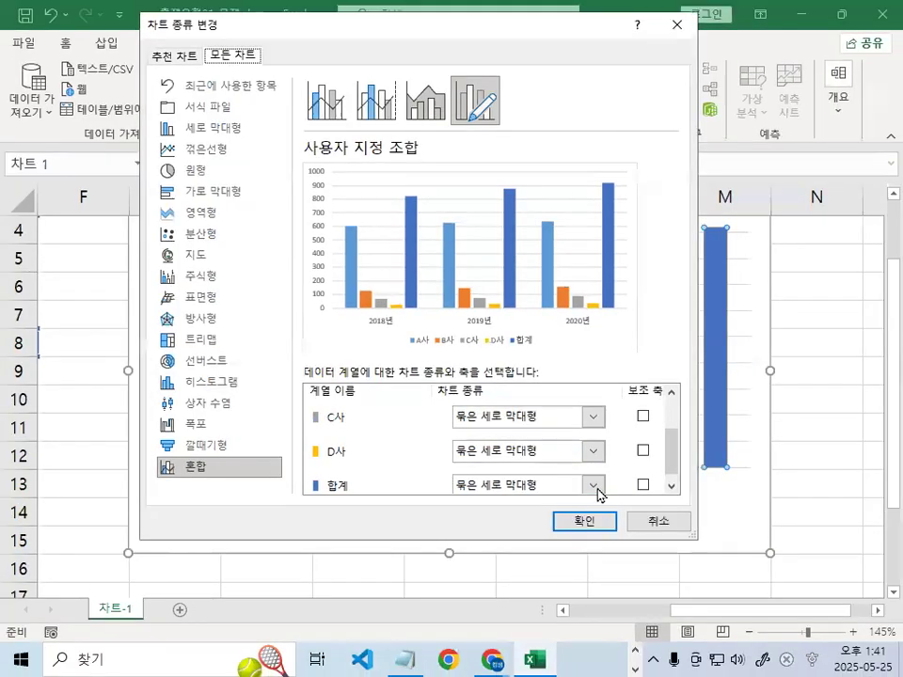
left_click(583, 482)
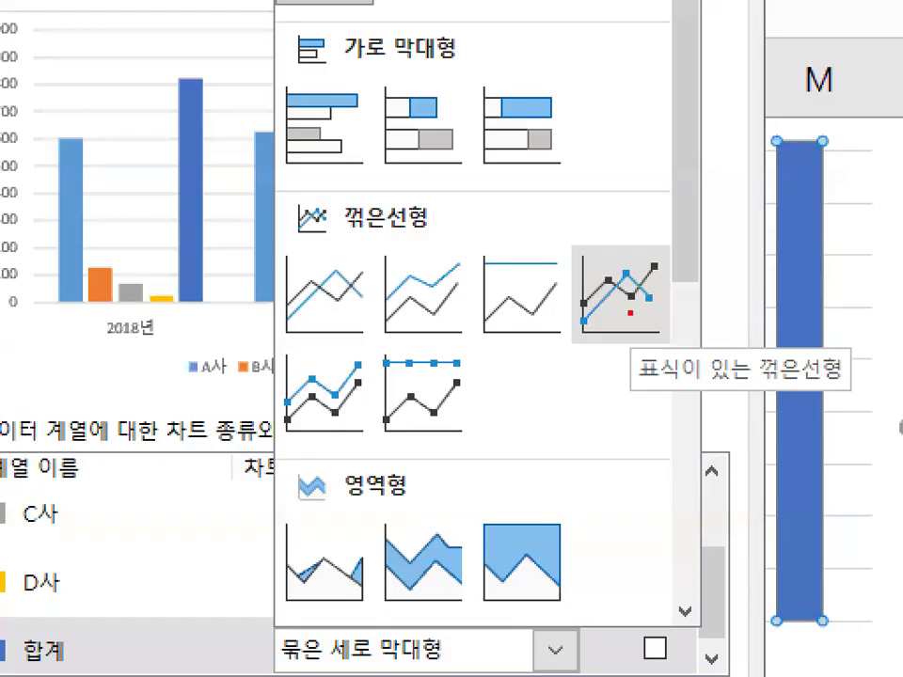
Try changing the 합계 series to a line with markers on the secondary axis, and undo the change
mouse_move(669, 335)
left_mouse_down()
mouse_move(549, 331)
mouse_move(677, 283)
mouse_move(671, 324)
left_mouse_up()
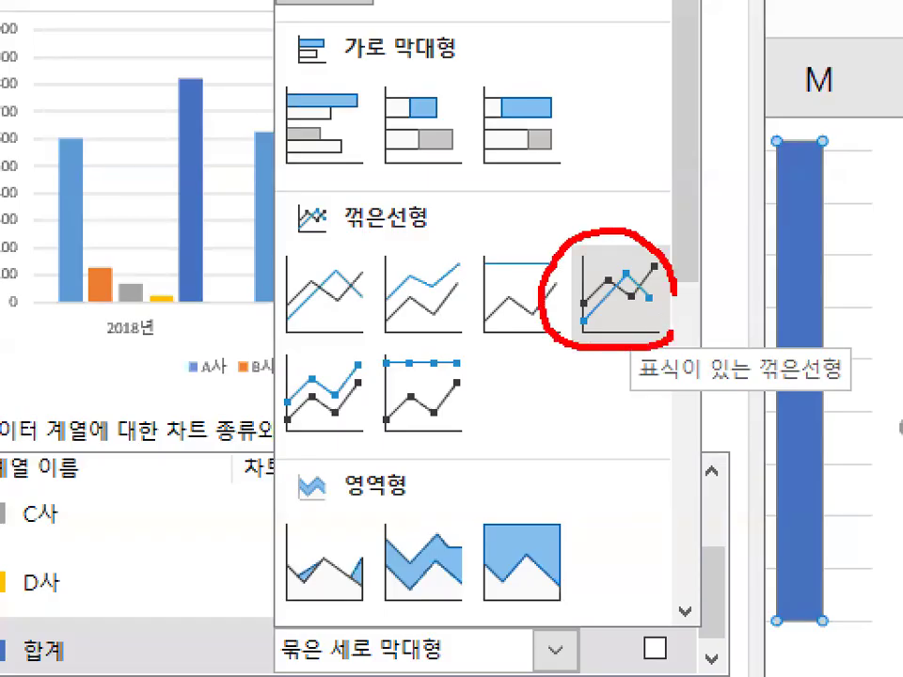
key("Escape")
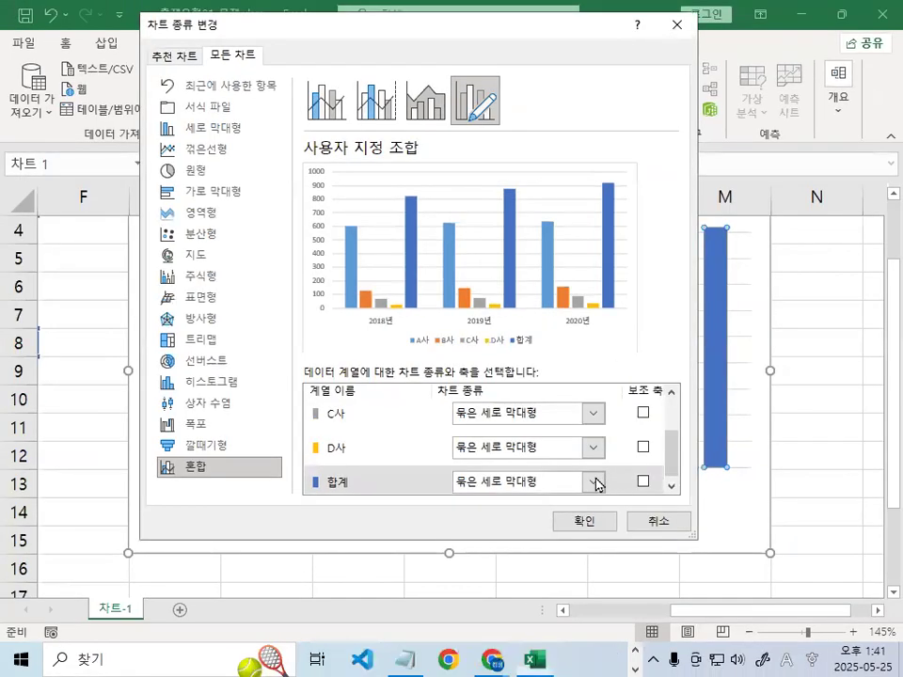
left_click(556, 650)
left_click(645, 304)
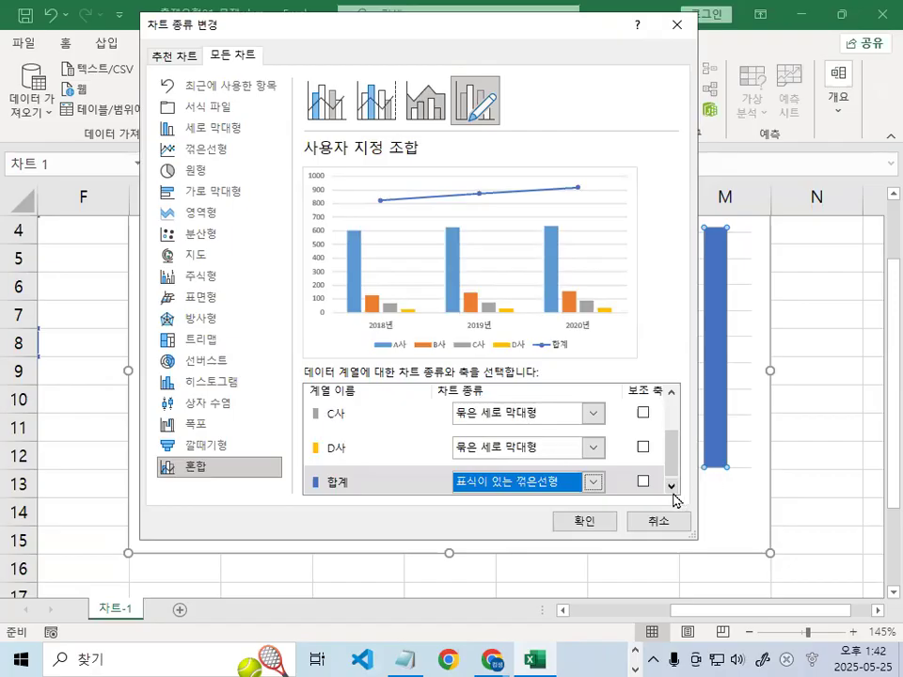
left_click(643, 482)
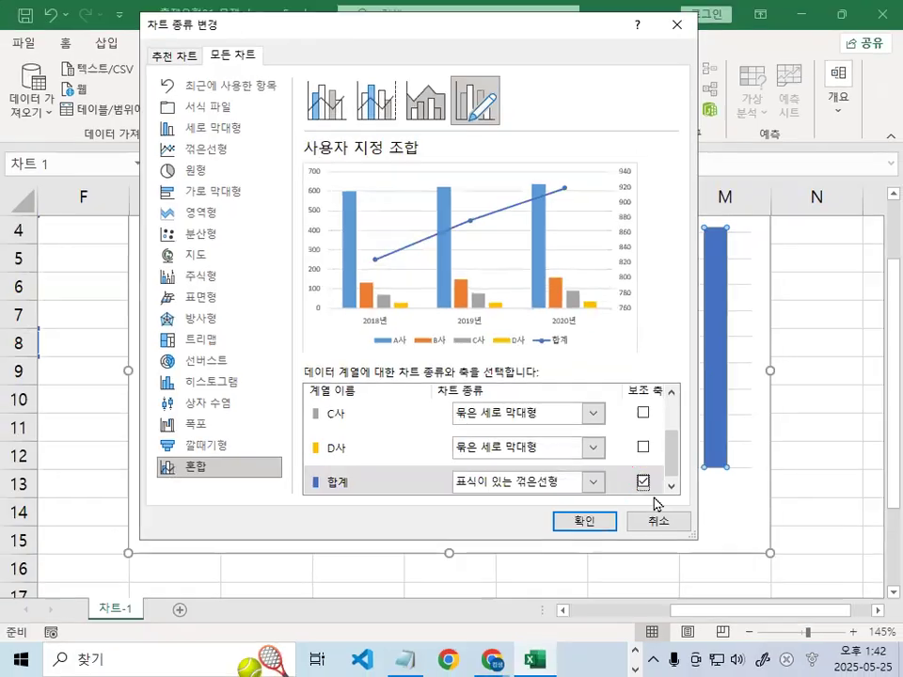
left_click(585, 521)
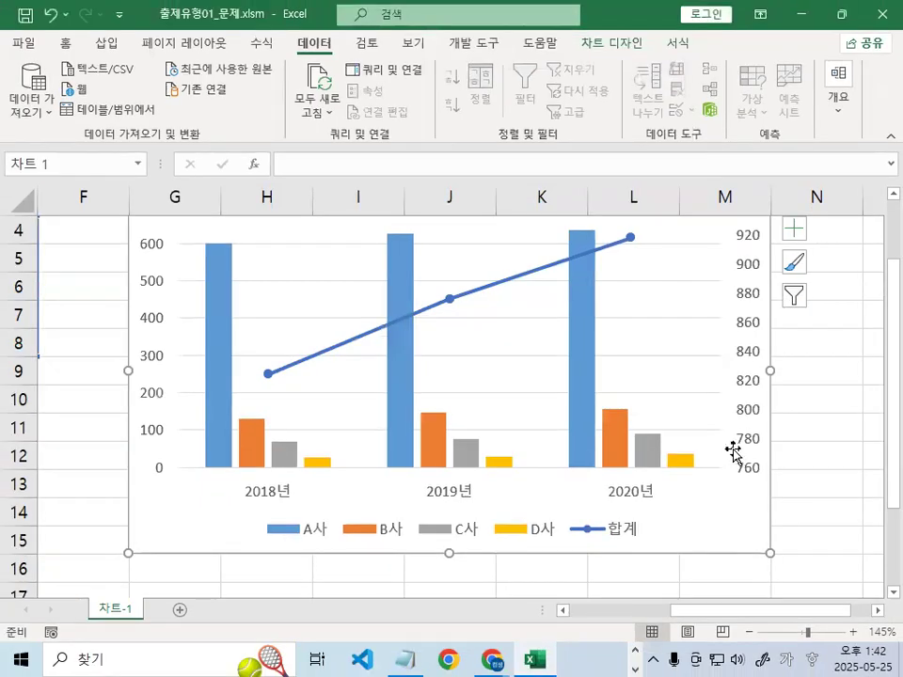
key("ctrl+z")
Change the chart type of the 합계 series to 표식이 있는 꺾은선형 (line with markers)
right_click(335, 331)
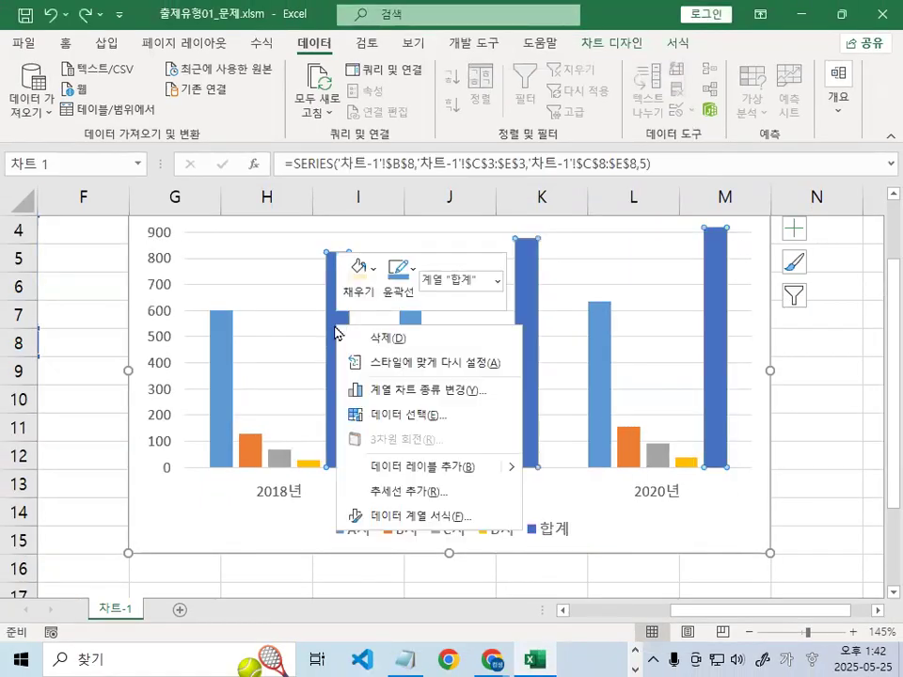
left_click(350, 390)
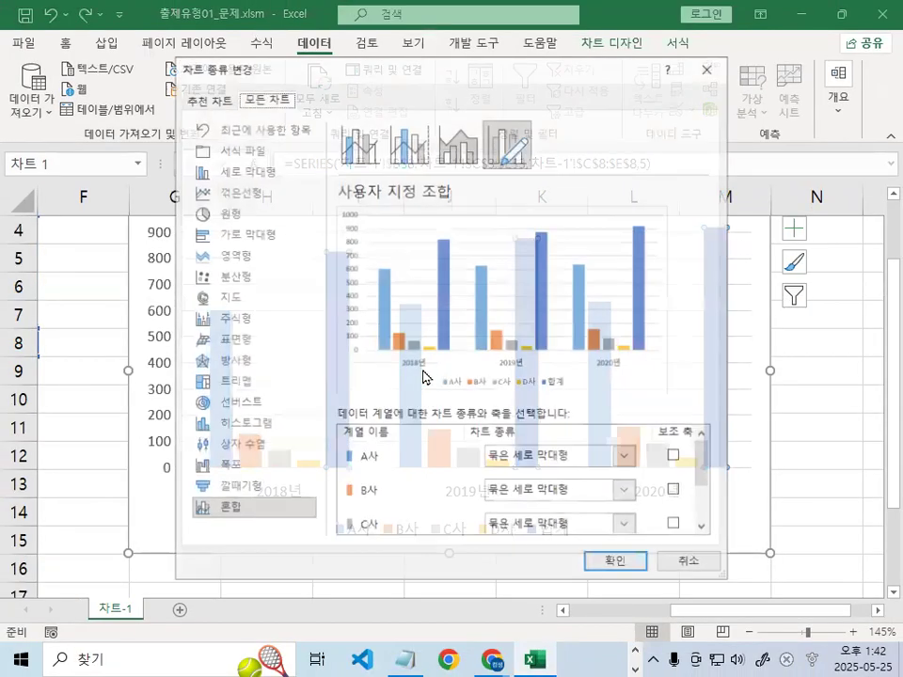
left_click_drag(702, 471, 706, 519)
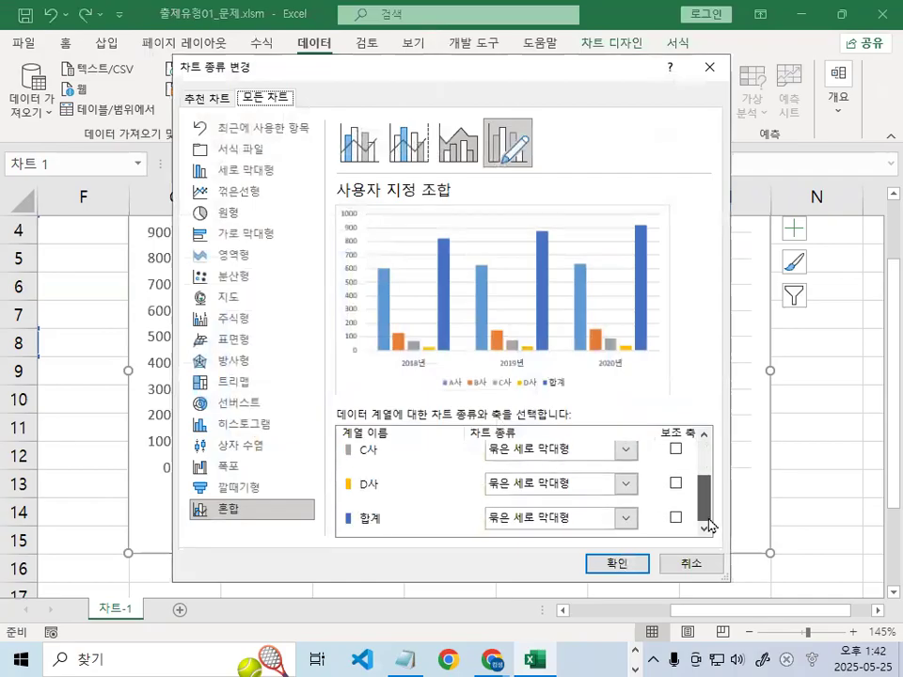
left_click(626, 519)
left_click(656, 339)
left_click(631, 561)
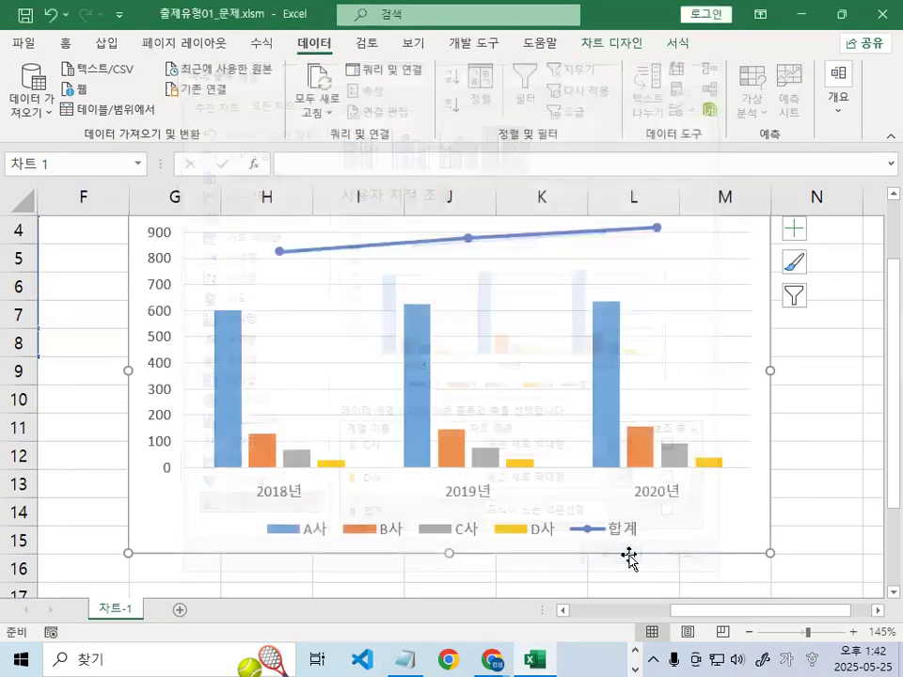
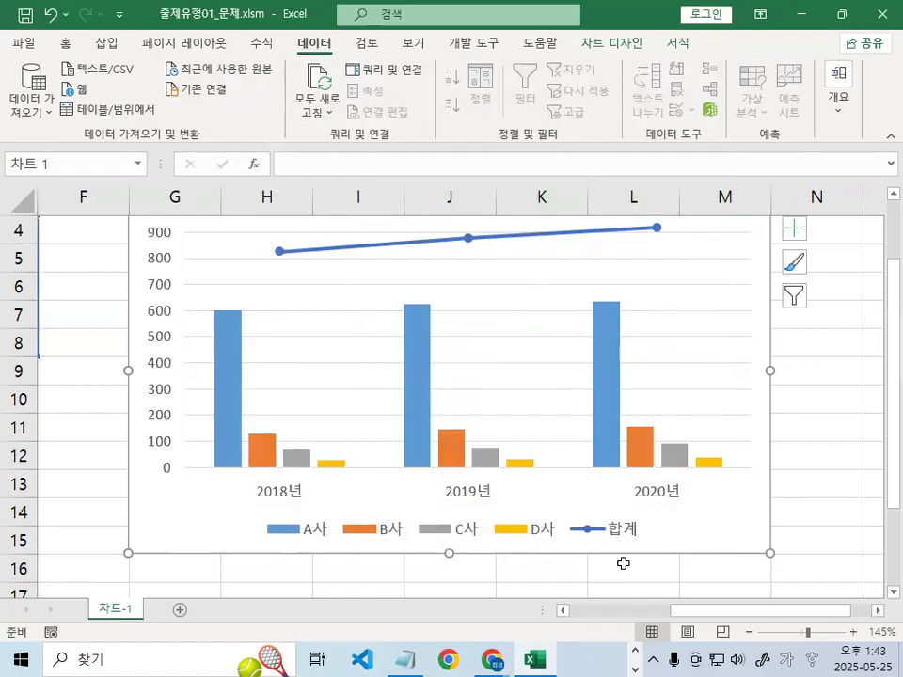
Plot only the 합계 line series on the secondary axis (보조 축), keeping the company series on the primary axis
right_click(721, 545)
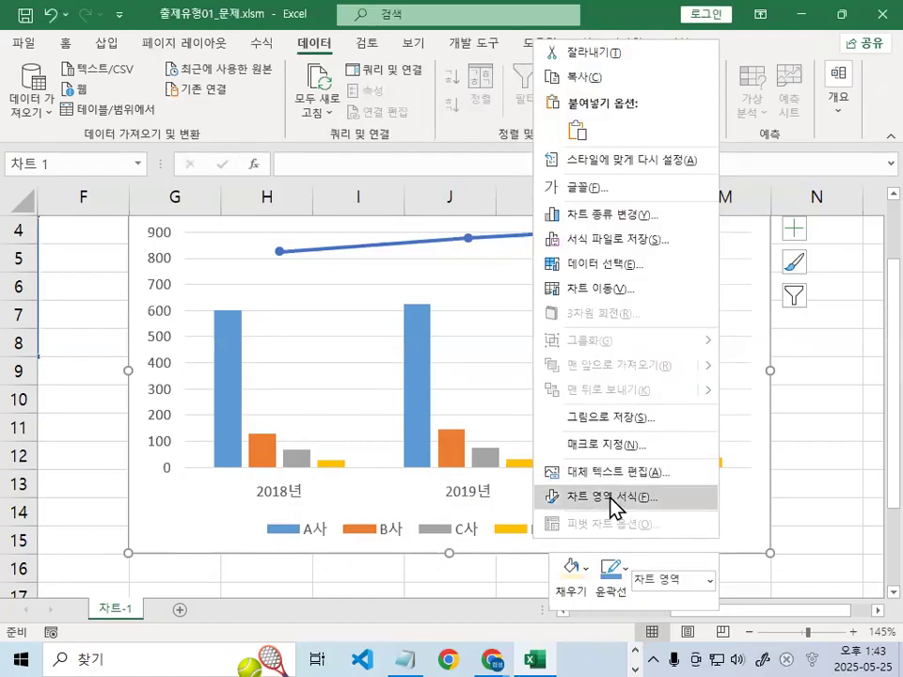
left_click(346, 250)
left_click(347, 253)
right_click(349, 252)
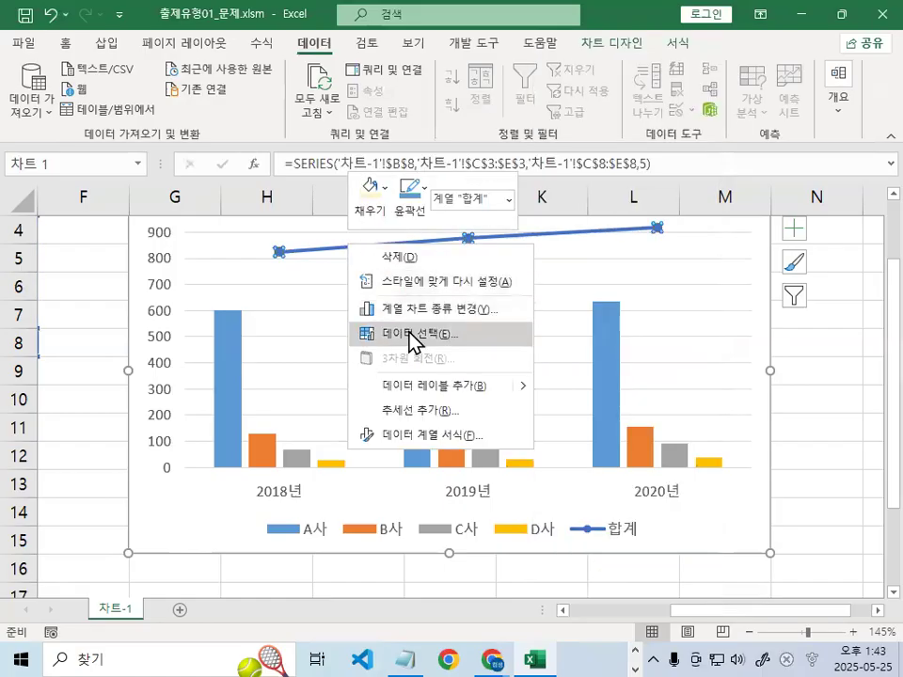
left_click(428, 308)
left_click(675, 526)
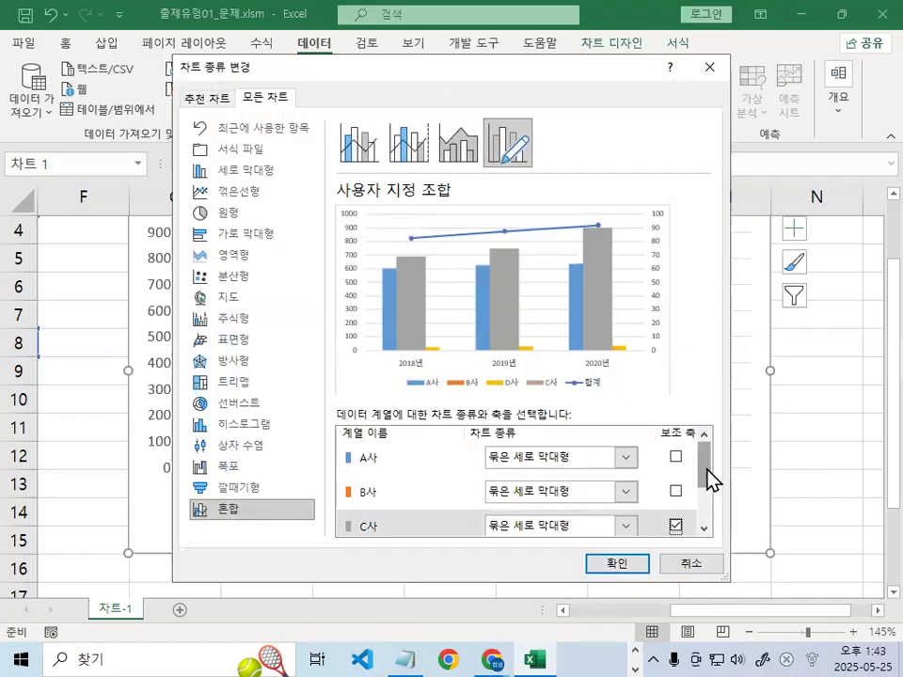
left_click_drag(709, 477, 708, 535)
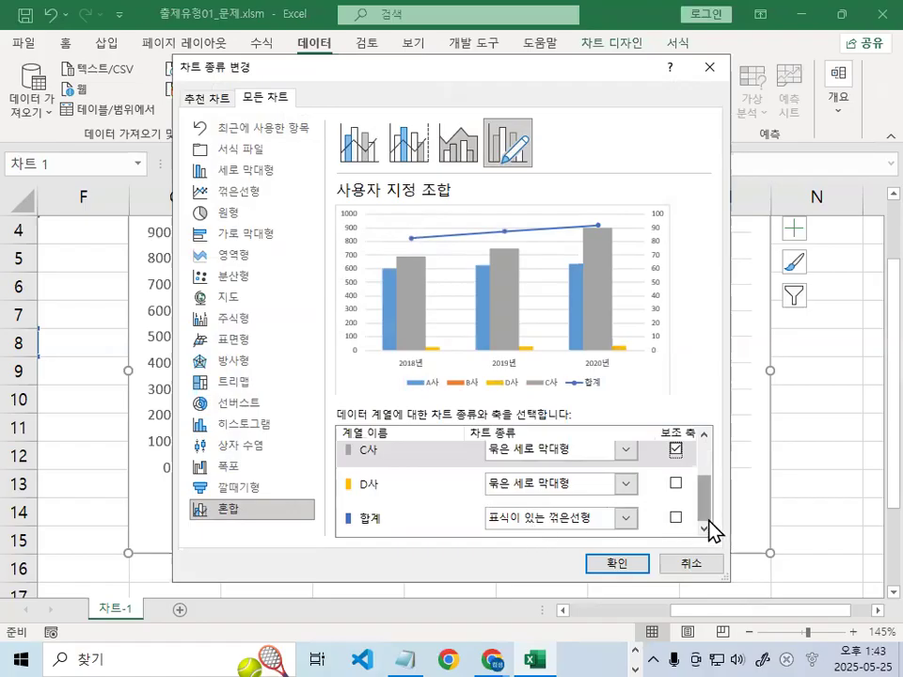
left_click_drag(708, 525, 722, 434)
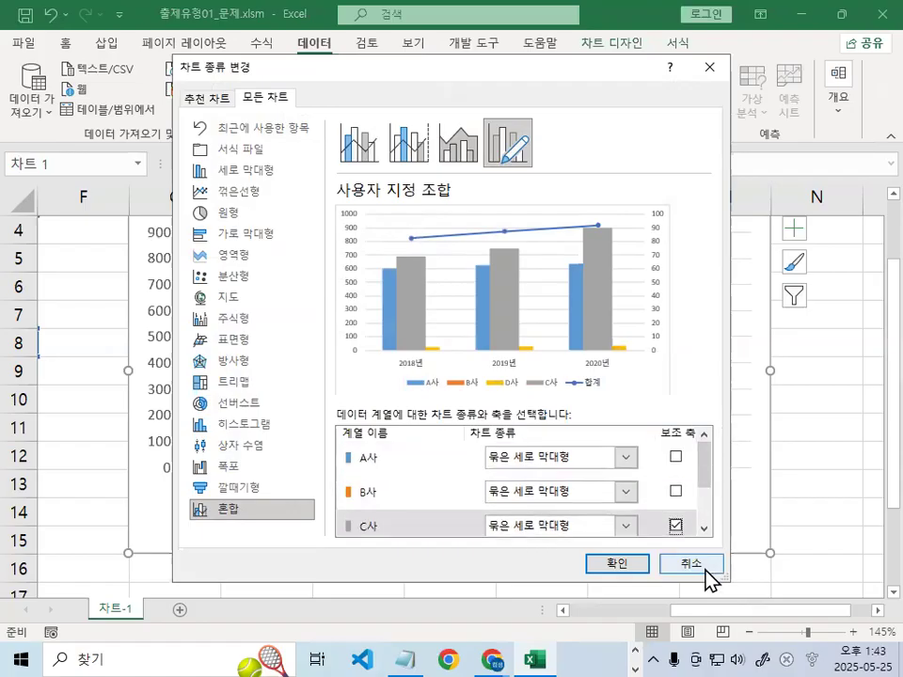
left_click_drag(706, 475, 709, 520)
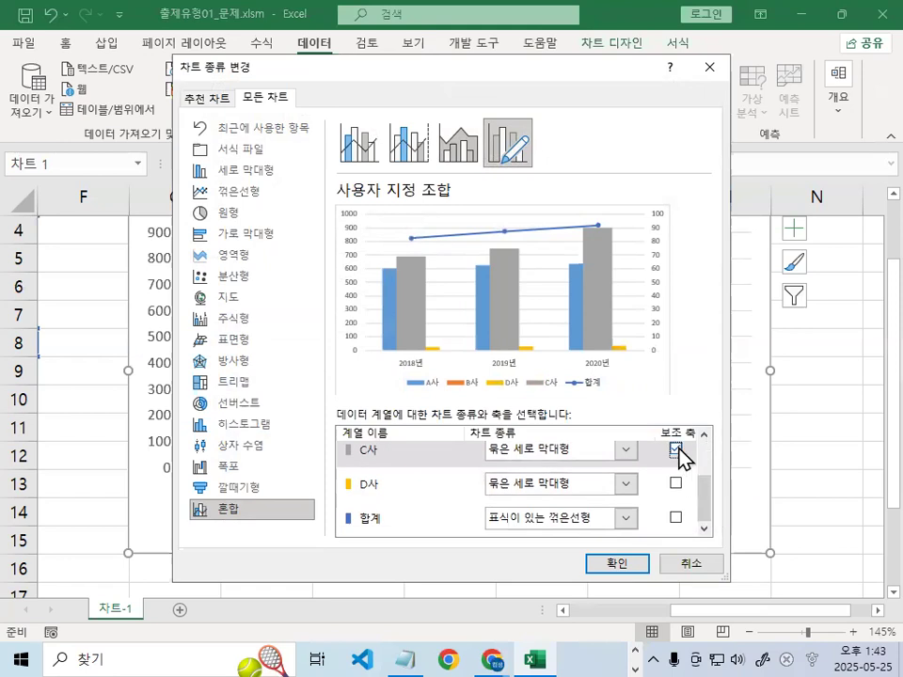
left_click(675, 449)
left_click(675, 518)
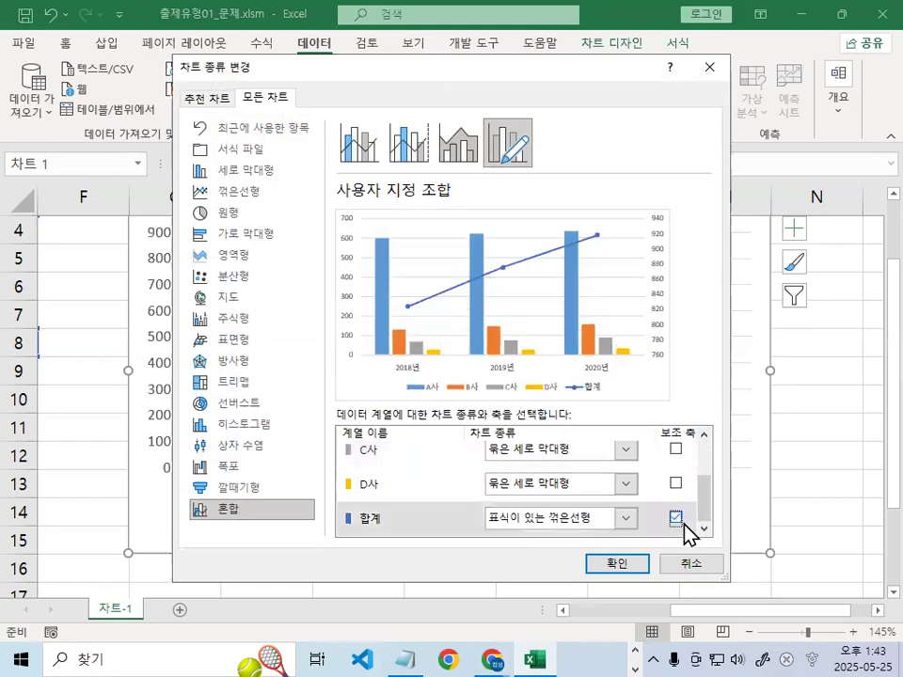
left_click(631, 563)
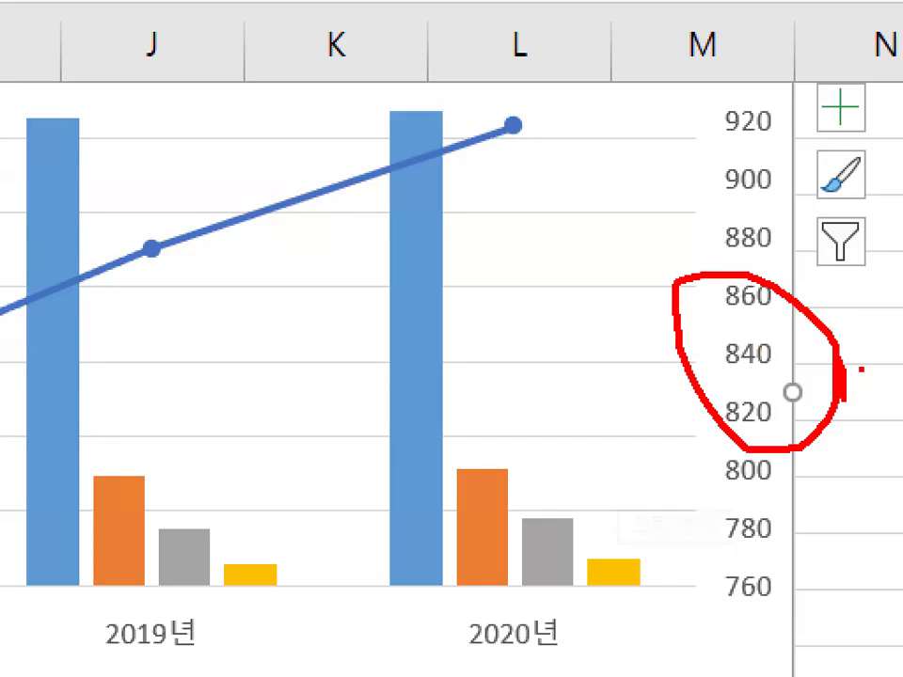
key("Escape")
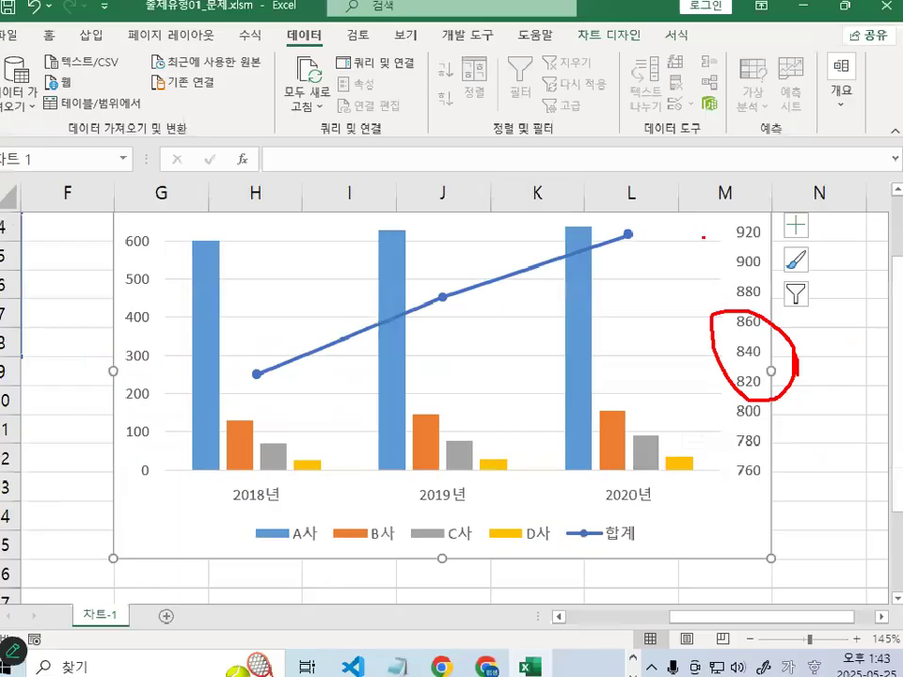
key("ctrl+1")
left_click_drag(321, 261, 369, 284)
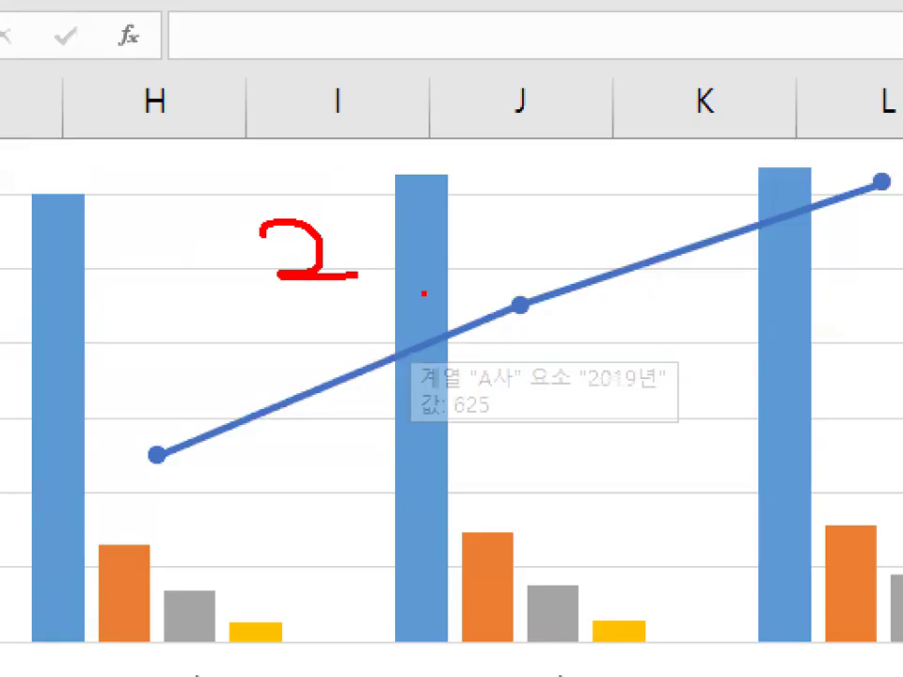
key("Escape")
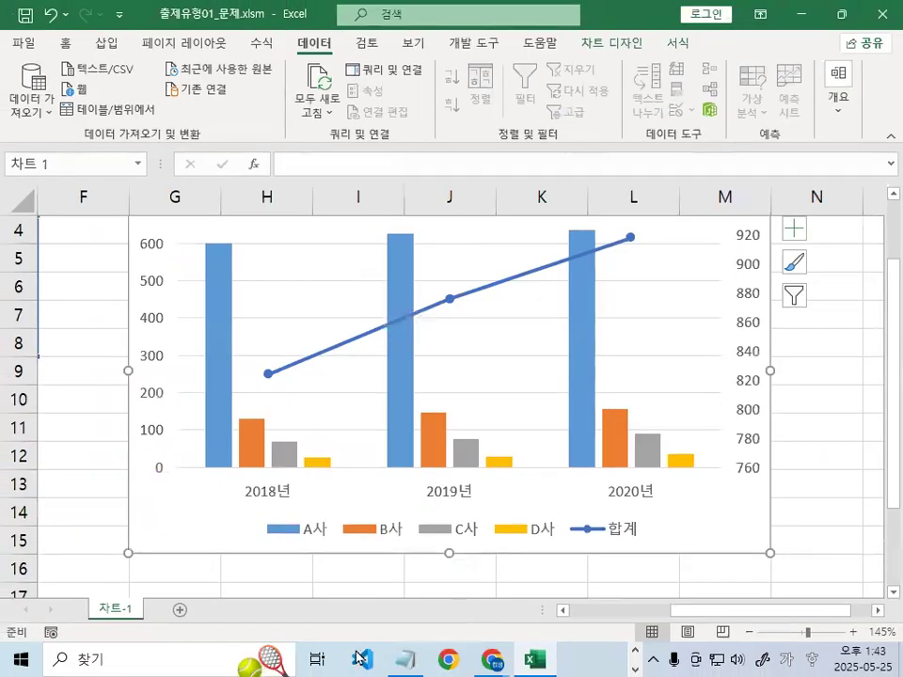
Switch to the Notepad lesson notes, examine the 기본단위(증가값) entry for the vertical axes, and return to the Excel chart
left_click(405, 658)
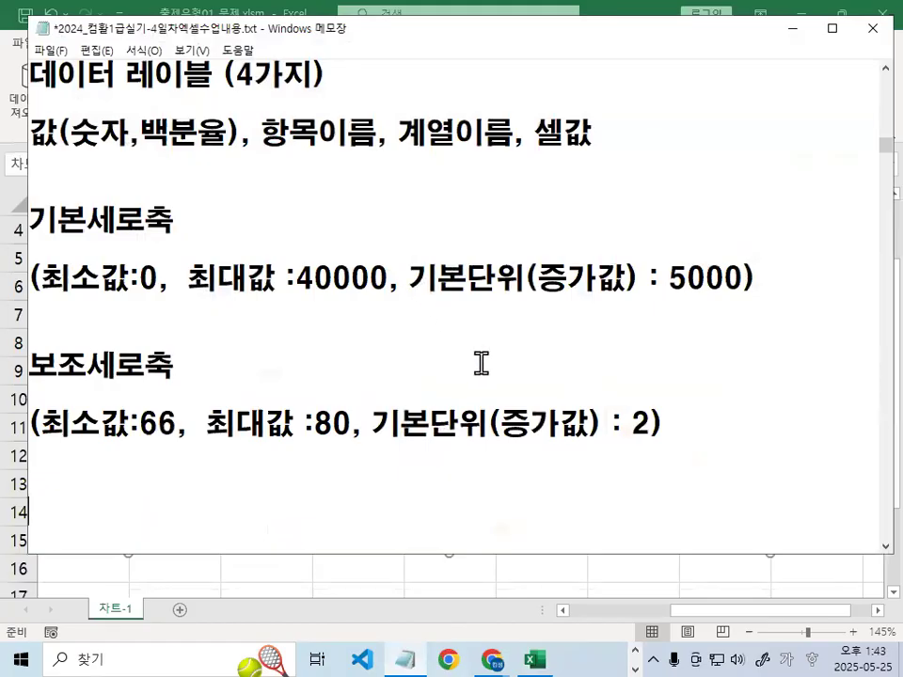
left_click_drag(408, 278, 617, 279)
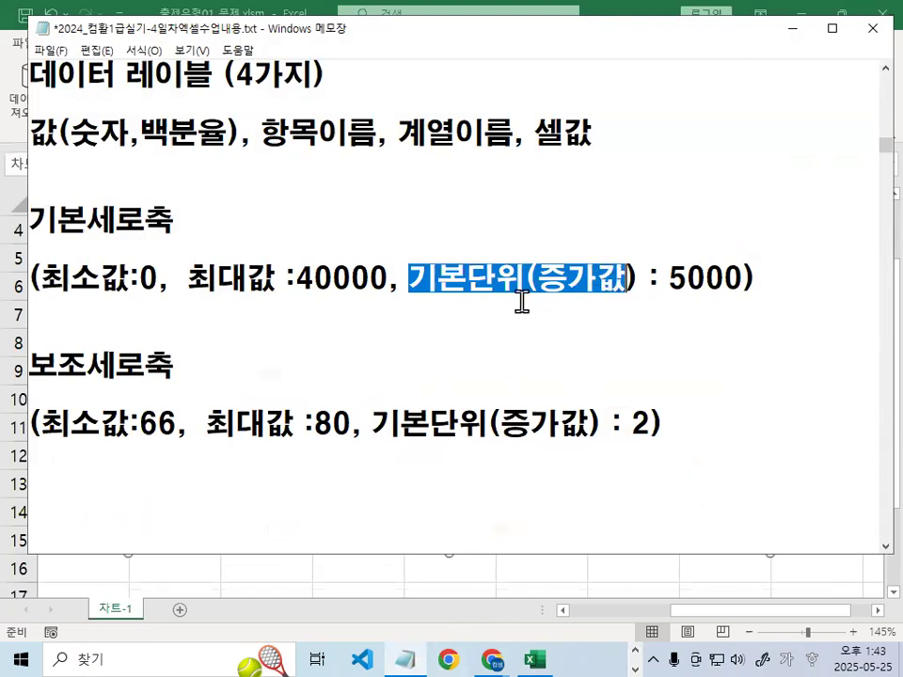
left_click_drag(412, 281, 518, 274)
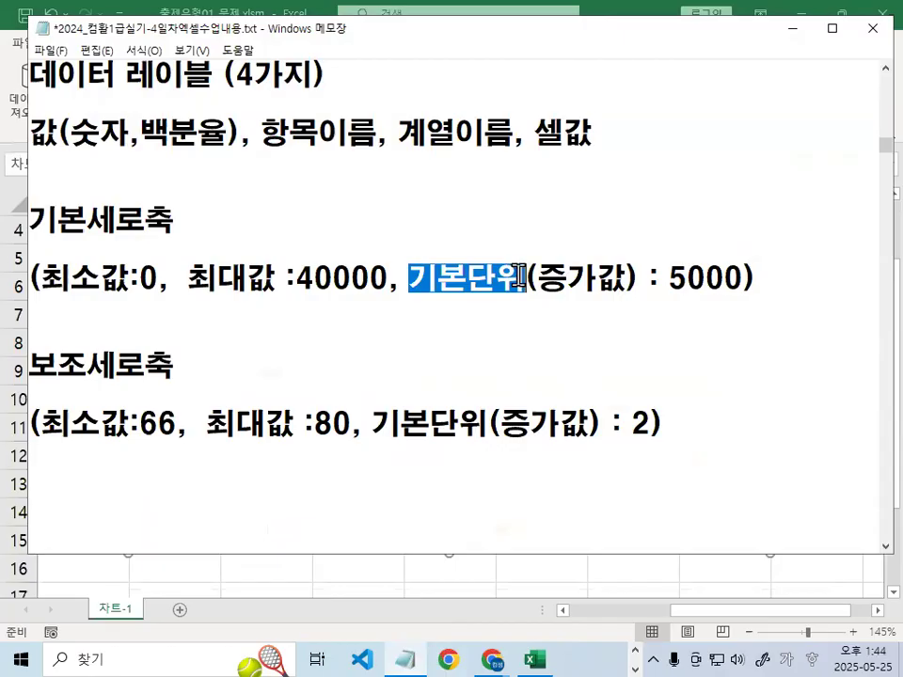
left_click(439, 260)
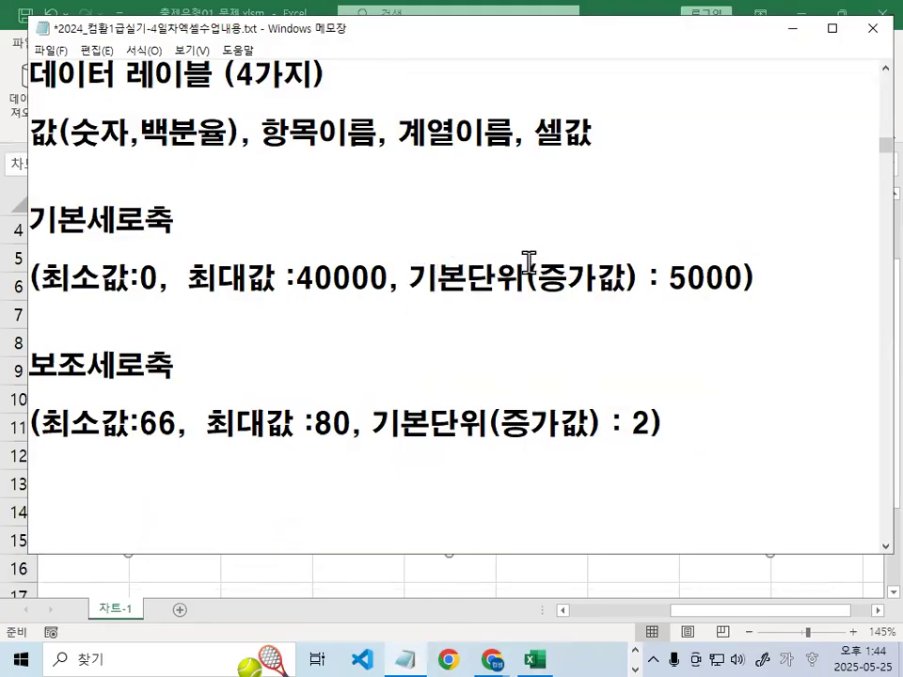
key("ctrl+1")
mouse_move(490, 295)
left_mouse_down()
mouse_move(422, 302)
mouse_move(491, 279)
left_mouse_up()
key("Escape")
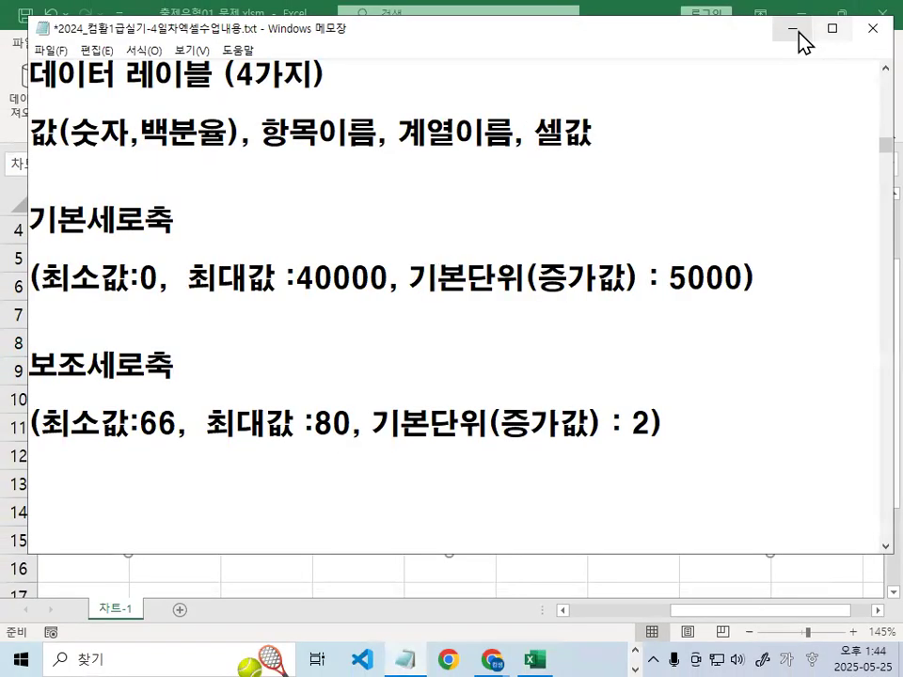
left_click(796, 36)
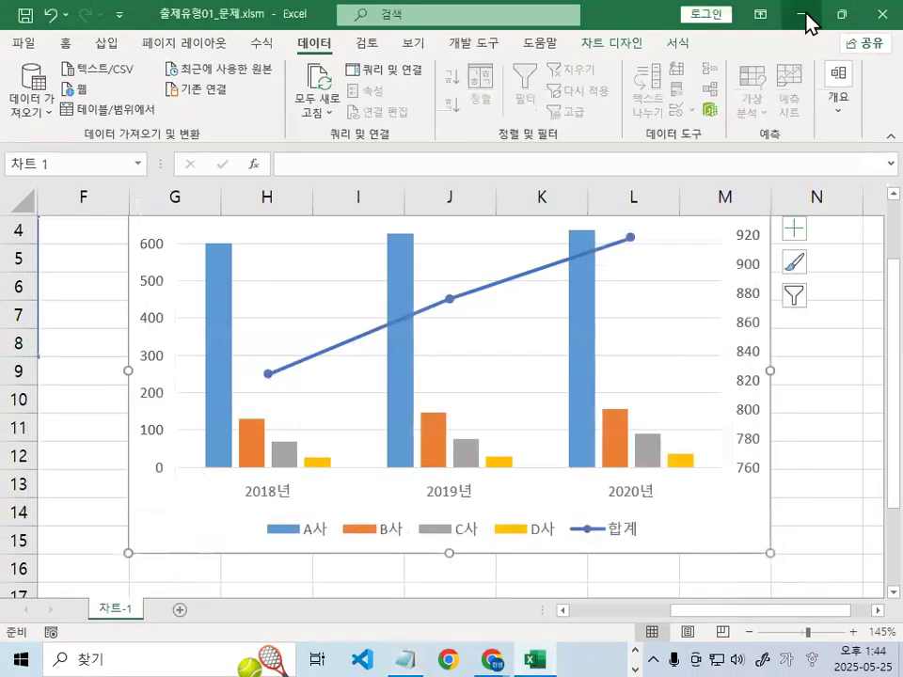
Select the secondary vertical axis of the chart
left_click(751, 330)
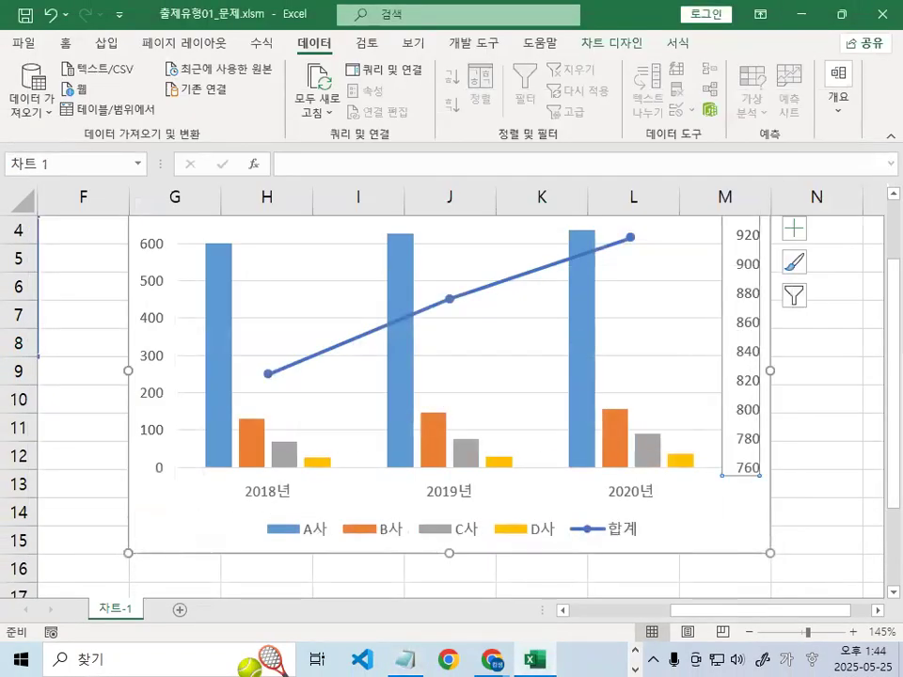
key("ctrl+1")
mouse_move(786, 318)
left_mouse_down()
mouse_move(780, 301)
mouse_move(782, 309)
left_mouse_up()
key("Escape")
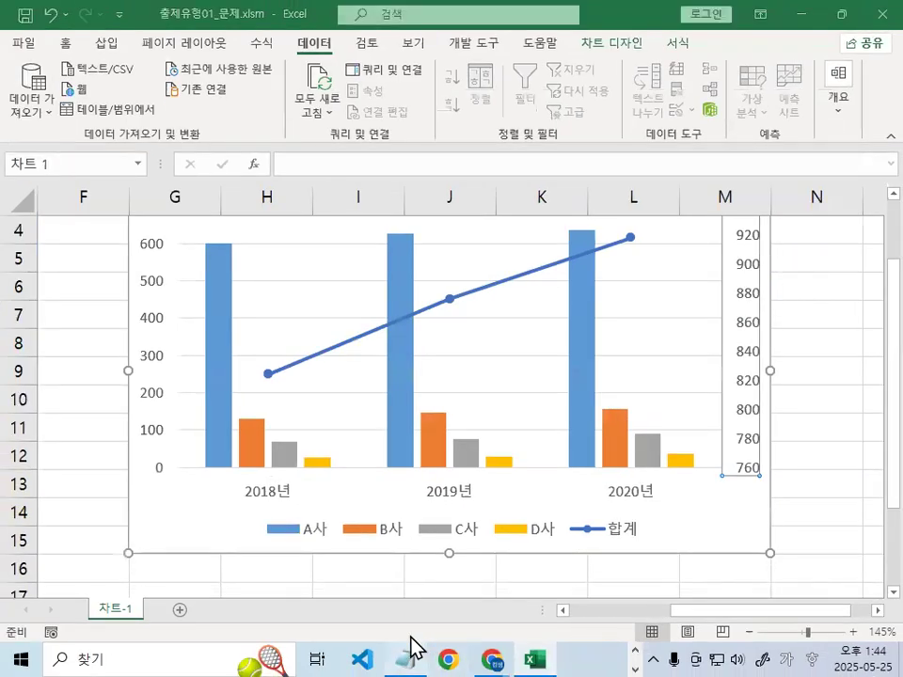
Switch back to the Notepad lesson notes and examine the line about the shortcut for all chart formatting
left_click(412, 643)
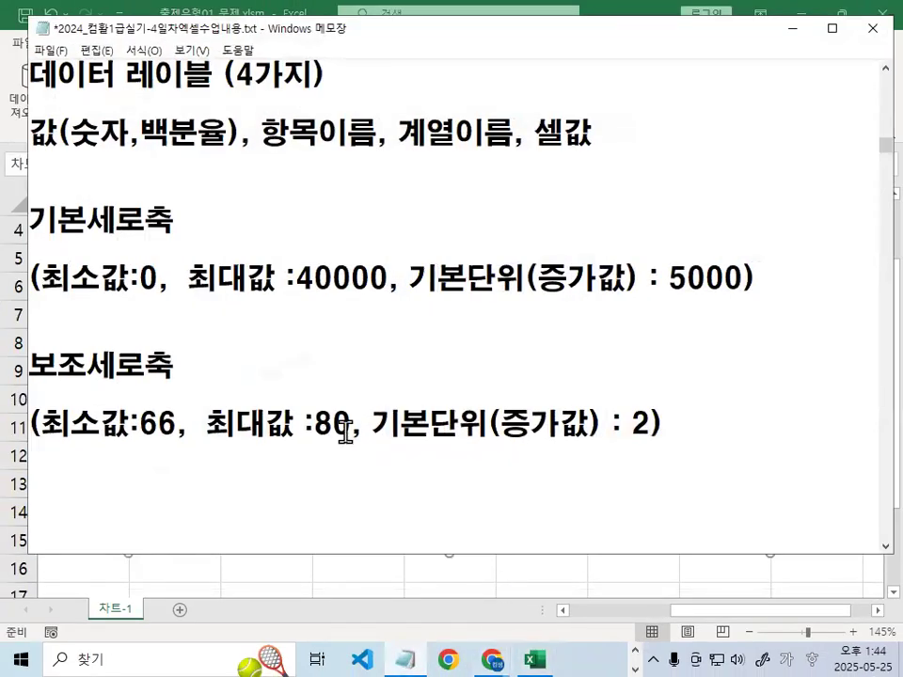
scroll(345, 433, "down", 2)
left_click_drag(414, 310, 600, 306)
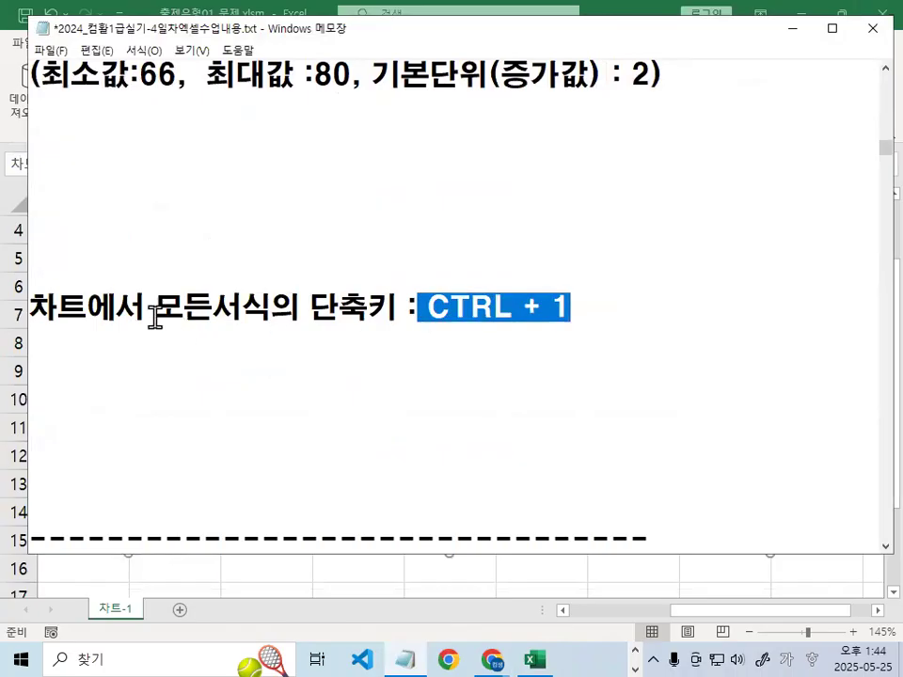
left_click_drag(155, 311, 396, 314)
Add a dashed separator line above the chart formatting shortcut note and delete the blank lines before and after that note
left_click(350, 144)
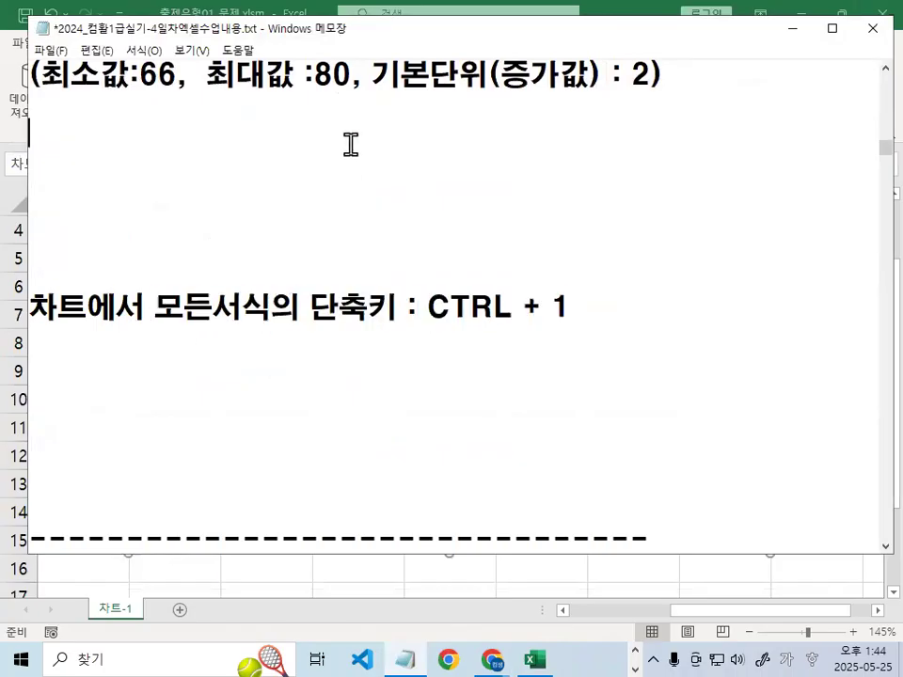
type("----------------------------------------")
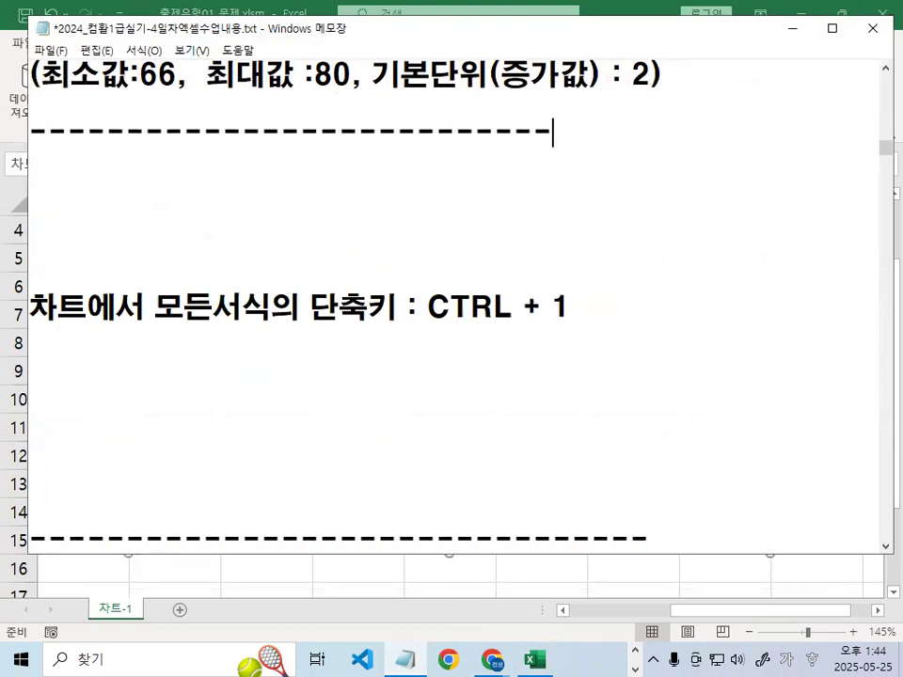
key("Delete")
key("Delete")
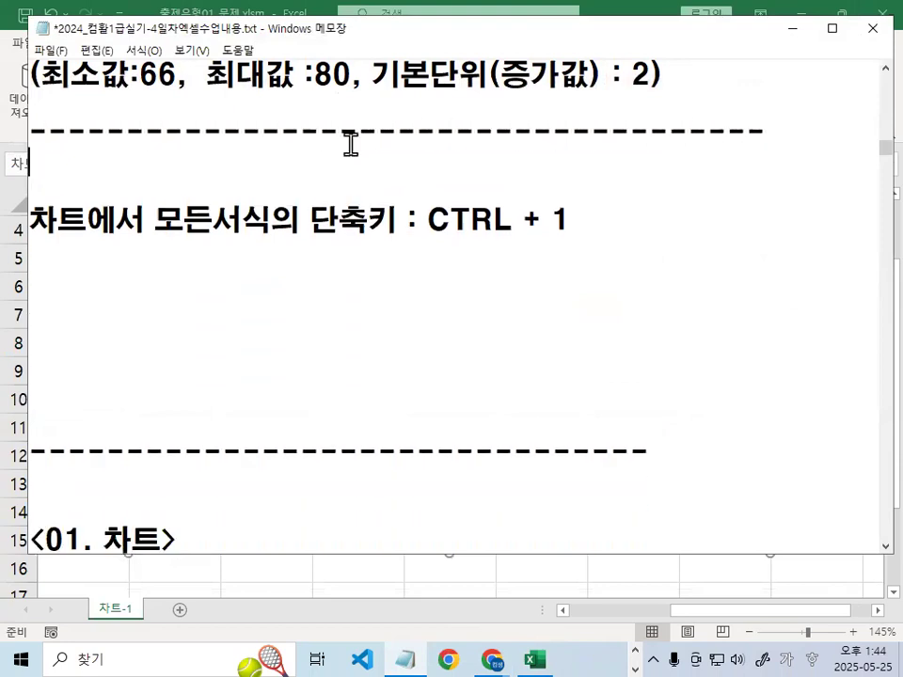
key("Delete")
key("Delete")
key("Delete")
key("Delete")
key("Delete")
key("Delete")
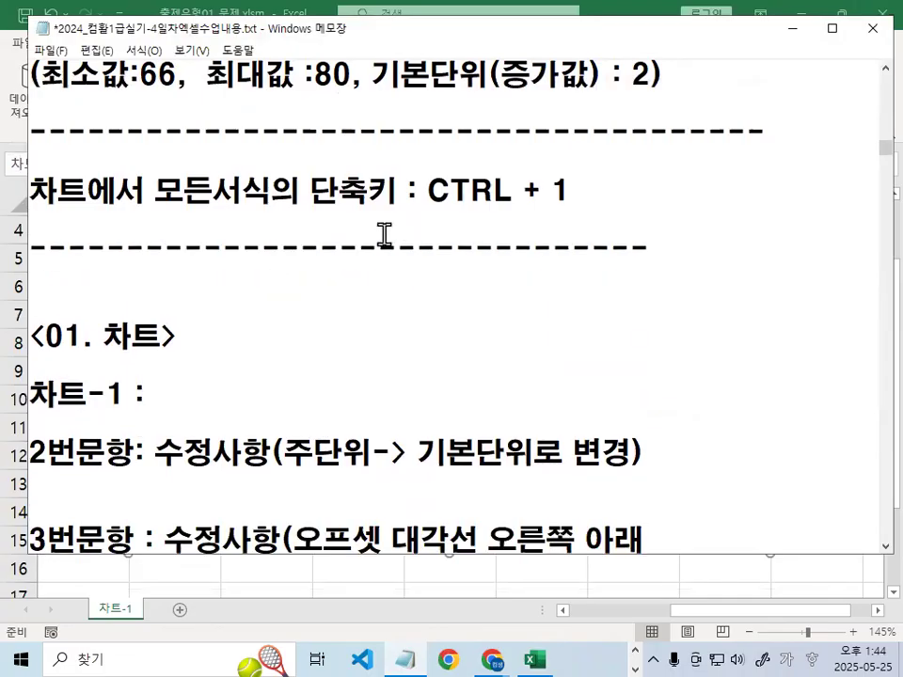
Examine the CTRL + 1 chart formatting shortcut in the lesson notes and return to the Excel chart
left_click_drag(429, 191, 583, 189)
left_click(583, 189)
left_click(792, 28)
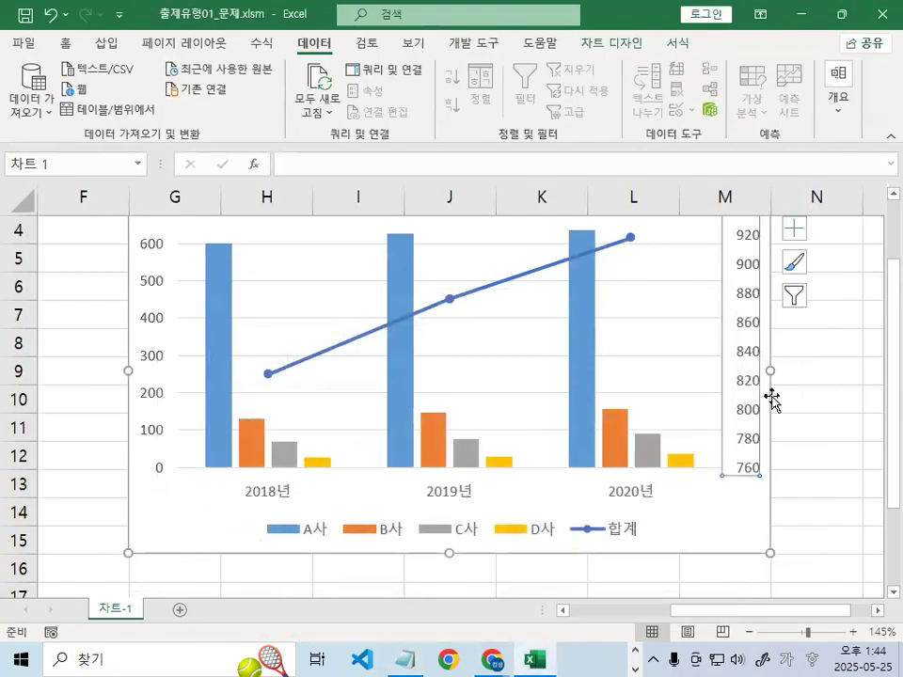
right_click(748, 376)
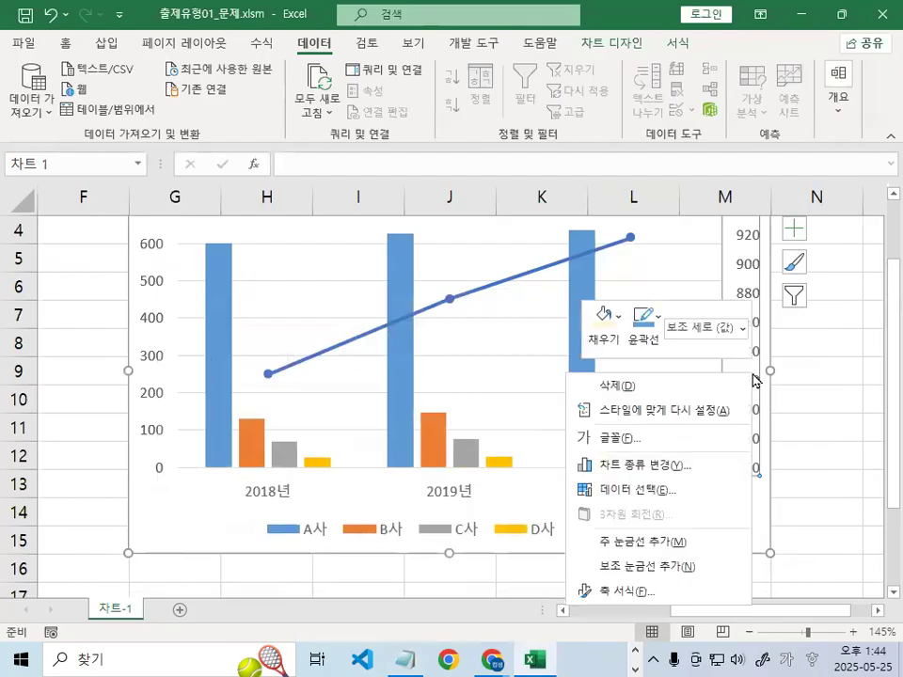
left_click(845, 394)
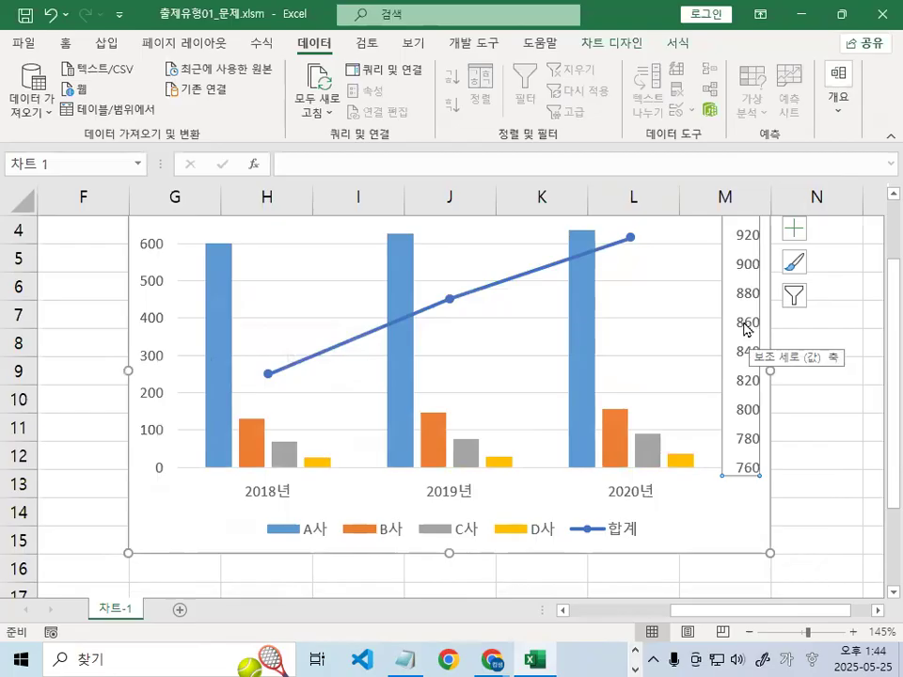
scroll(733, 483, "up", 1)
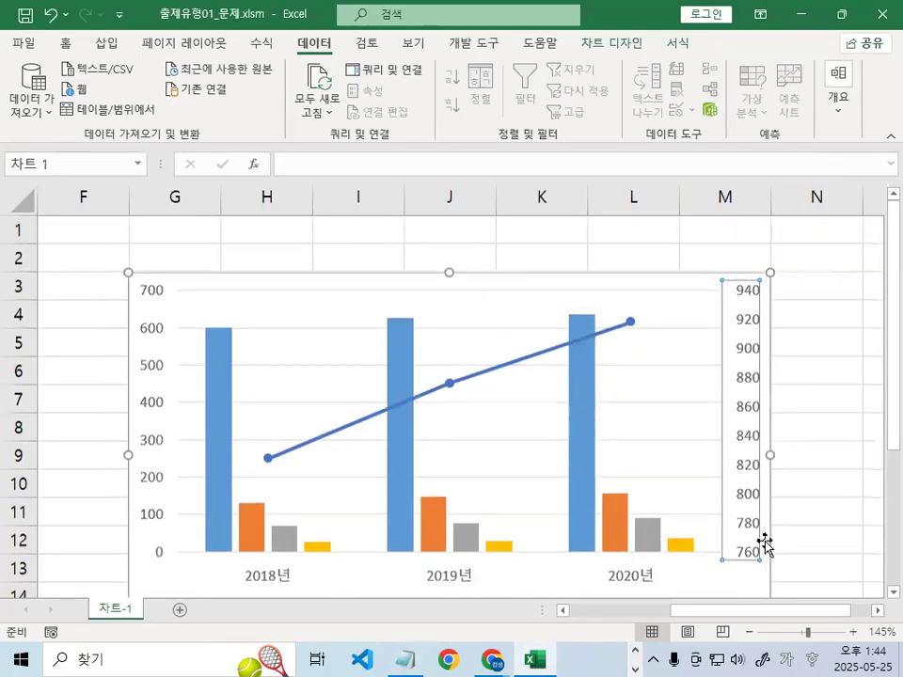
double_click(651, 340)
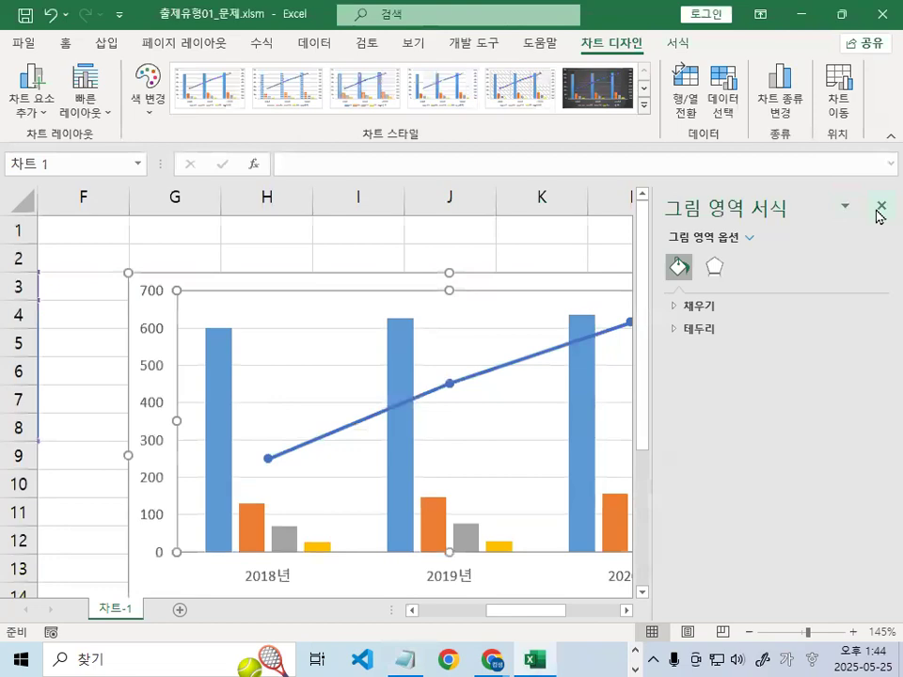
left_click(879, 208)
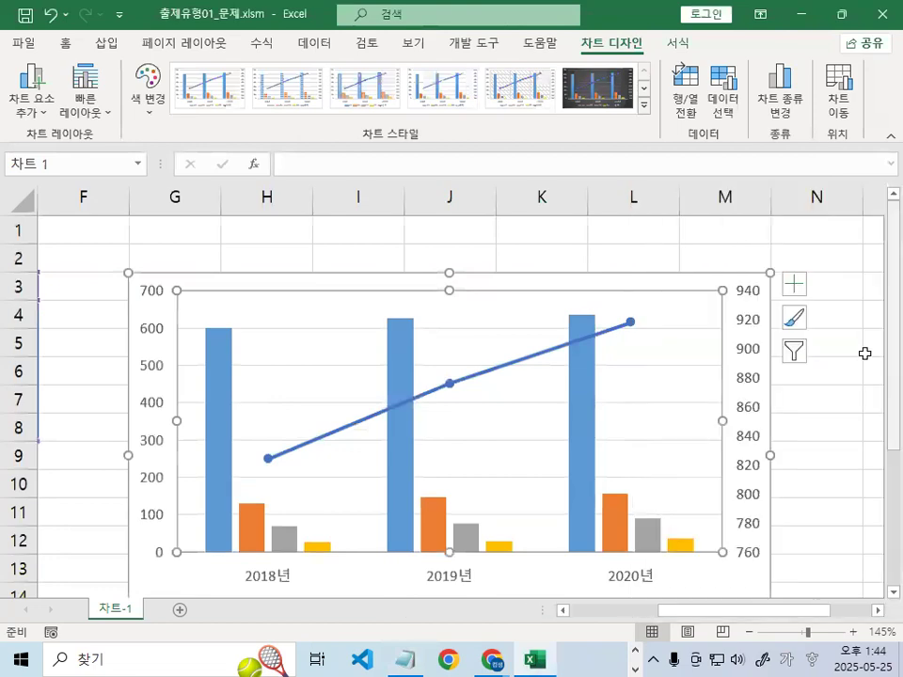
left_click(782, 381)
Open the formatting options of the secondary vertical axis and float the pane clear of that axis
left_click(746, 363)
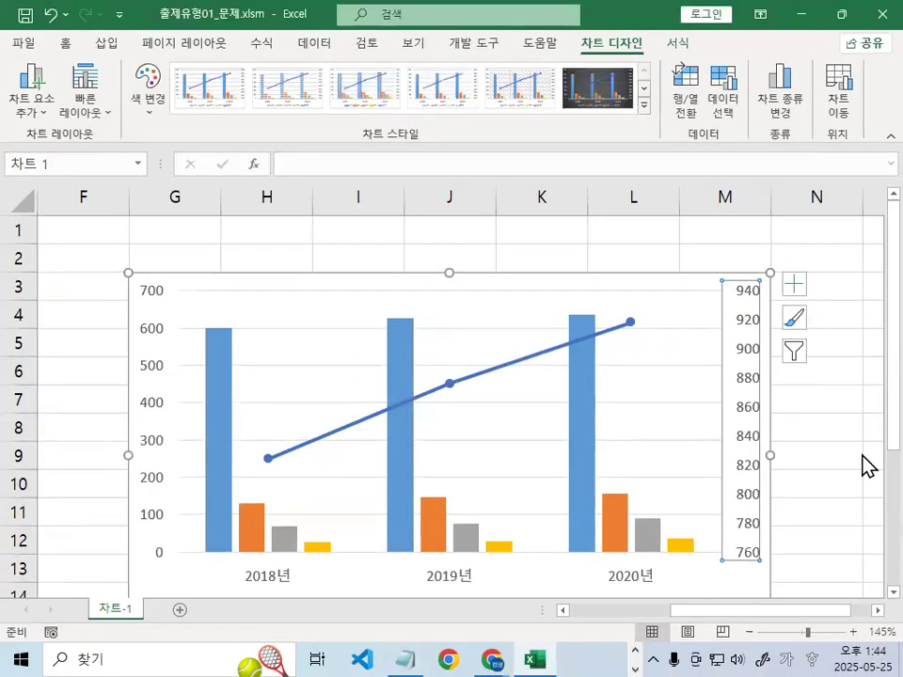
key("ctrl+1")
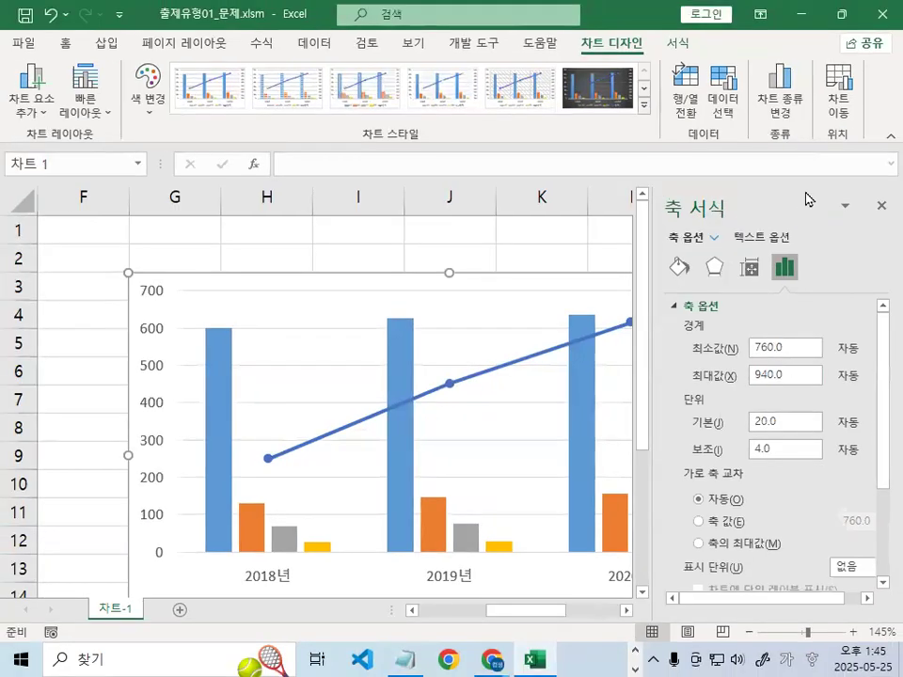
left_click_drag(765, 203, 492, 111)
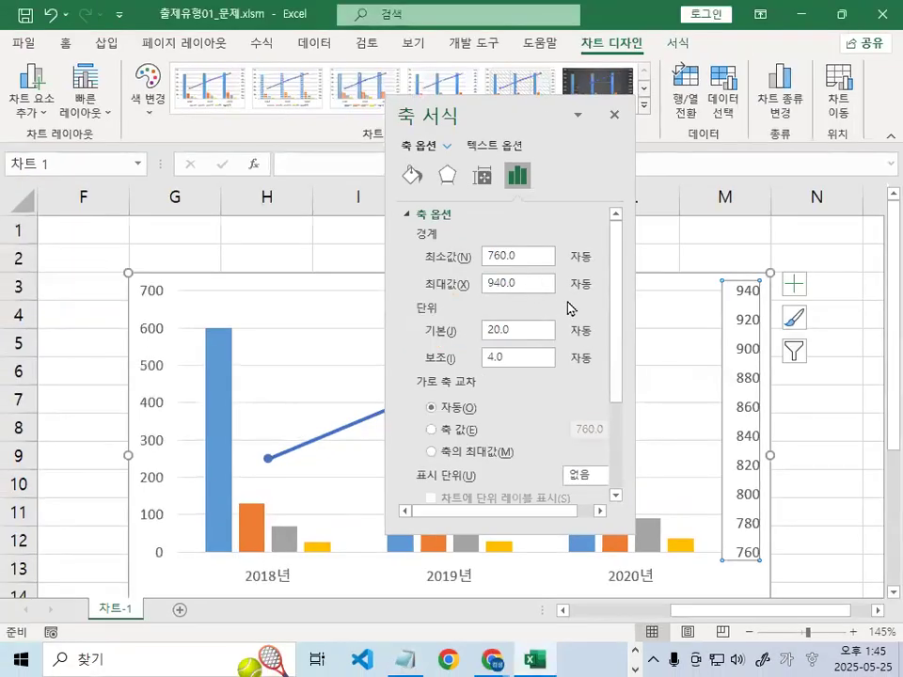
Set the secondary vertical axis bounds to a minimum of 750 and a maximum of 950
left_click(530, 255)
key("BackSpace")
key("BackSpace")
key("BackSpace")
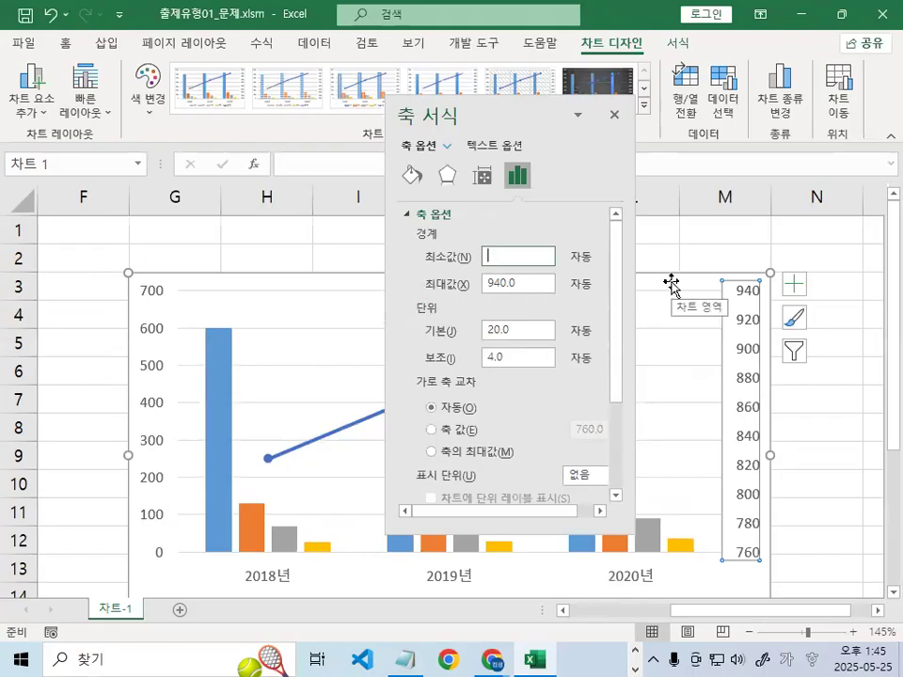
type("750")
left_click(520, 282)
key("BackSpace")
key("BackSpace")
key("BackSpace")
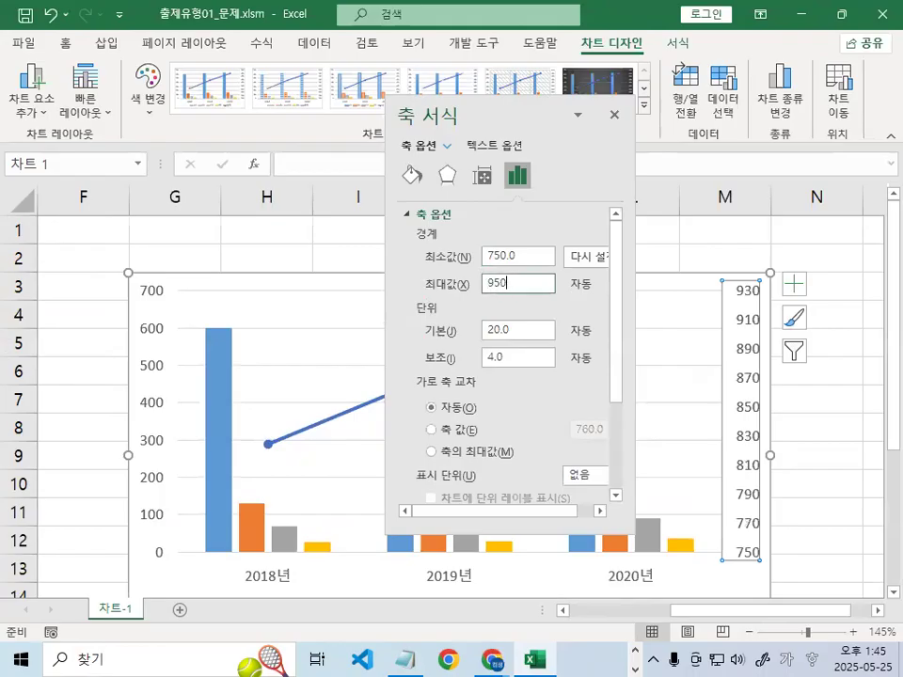
Set the secondary vertical axis major unit (기본) to 50 and close the axis formatting pane
left_click(517, 330)
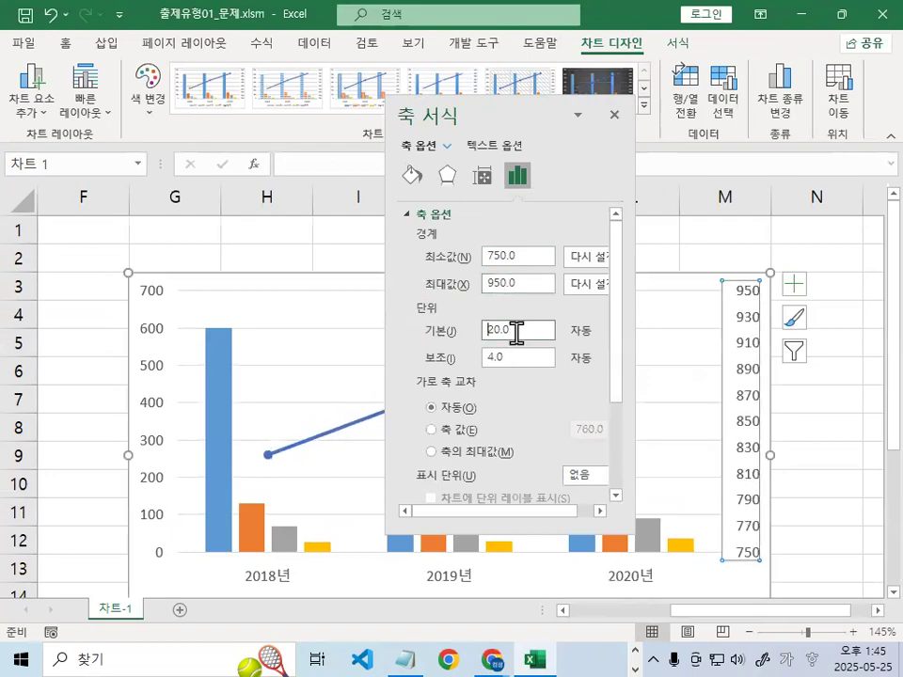
mouse_move(509, 328)
left_mouse_down()
mouse_move(316, 347)
mouse_move(466, 293)
left_mouse_up()
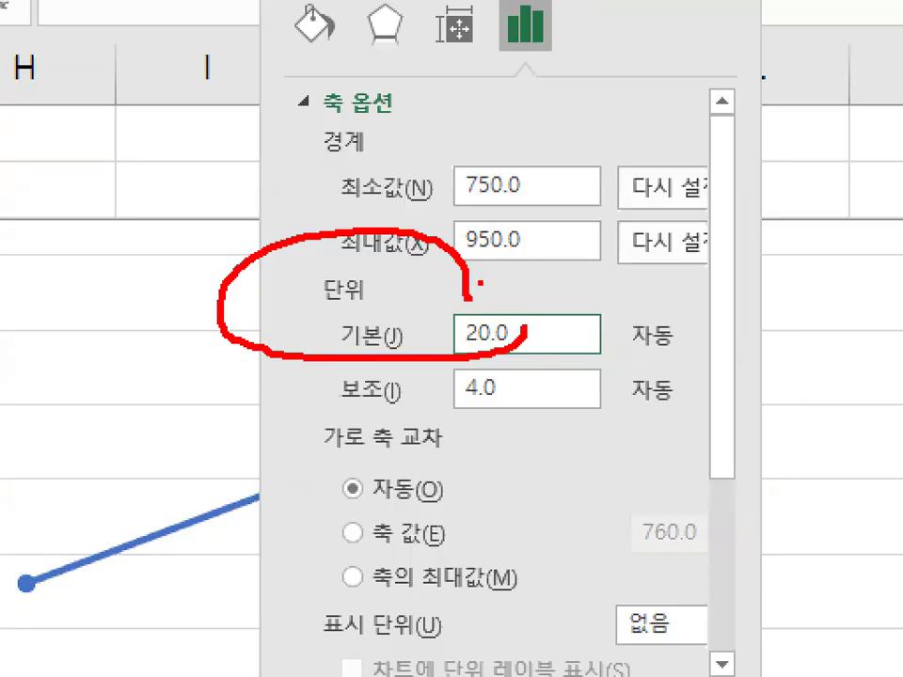
key("Escape")
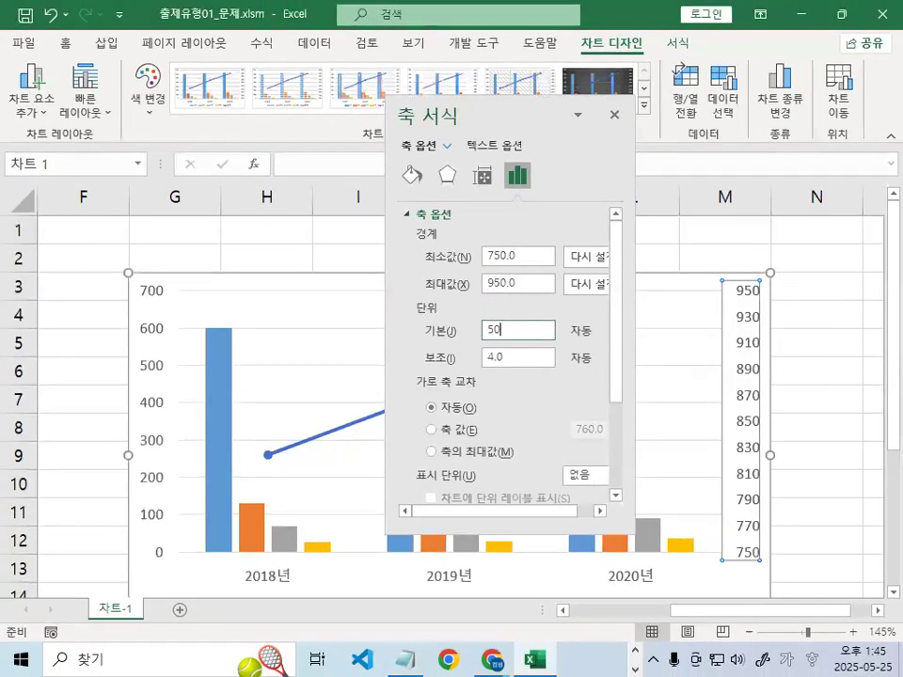
left_click(613, 114)
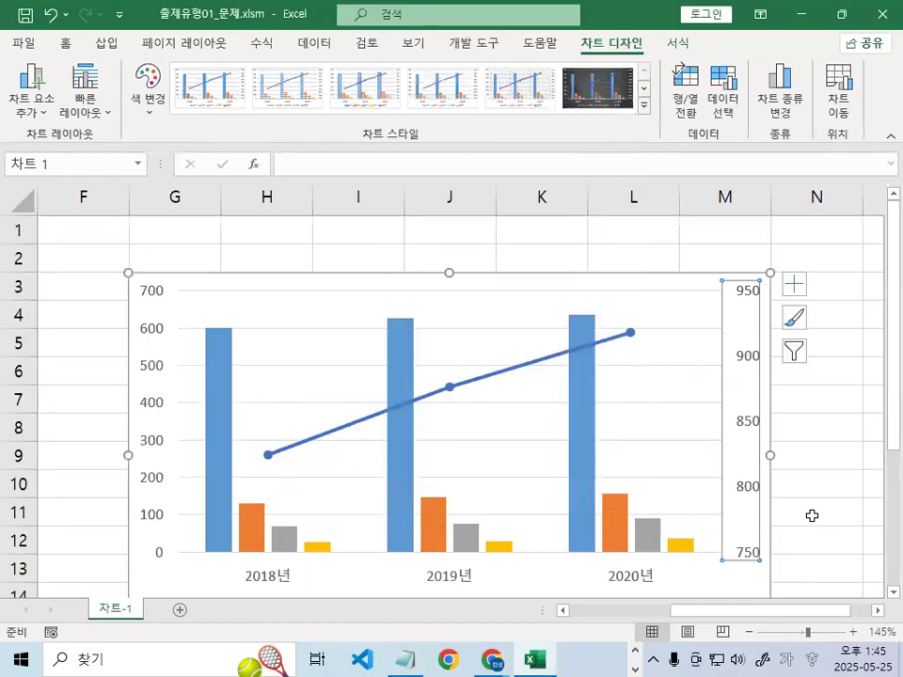
key("ctrl+1")
left_click(758, 565)
mouse_move(780, 561)
left_mouse_down()
mouse_move(730, 557)
mouse_move(770, 555)
left_mouse_up()
left_click_drag(661, 470, 648, 350)
left_click_drag(637, 399, 685, 392)
mouse_move(660, 335)
left_mouse_down()
mouse_move(629, 357)
mouse_move(671, 342)
left_mouse_up()
key("Escape")
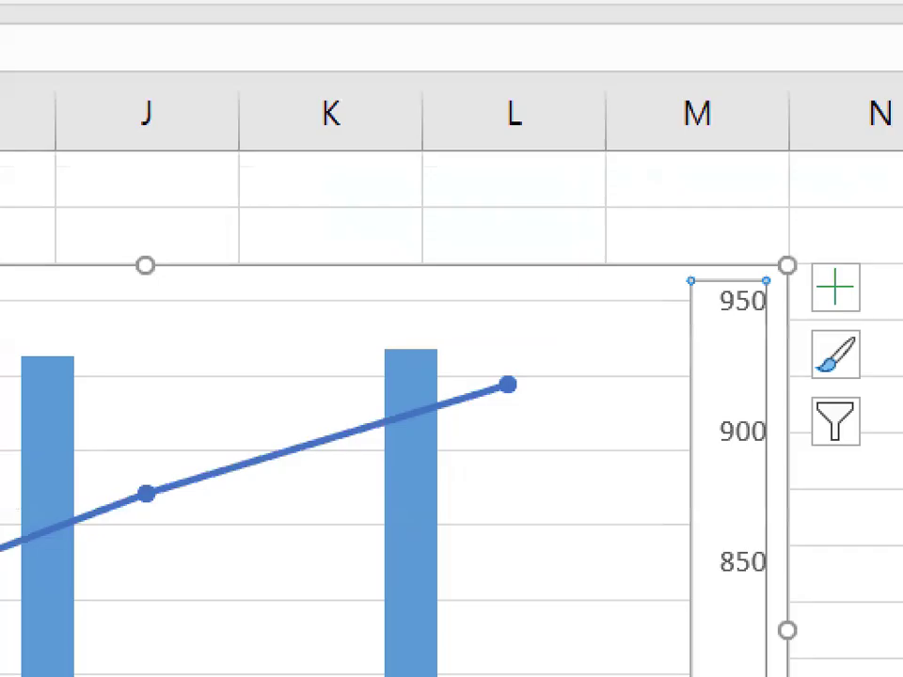
mouse_move(786, 289)
left_mouse_down()
mouse_move(730, 302)
mouse_move(787, 287)
mouse_move(768, 294)
left_mouse_up()
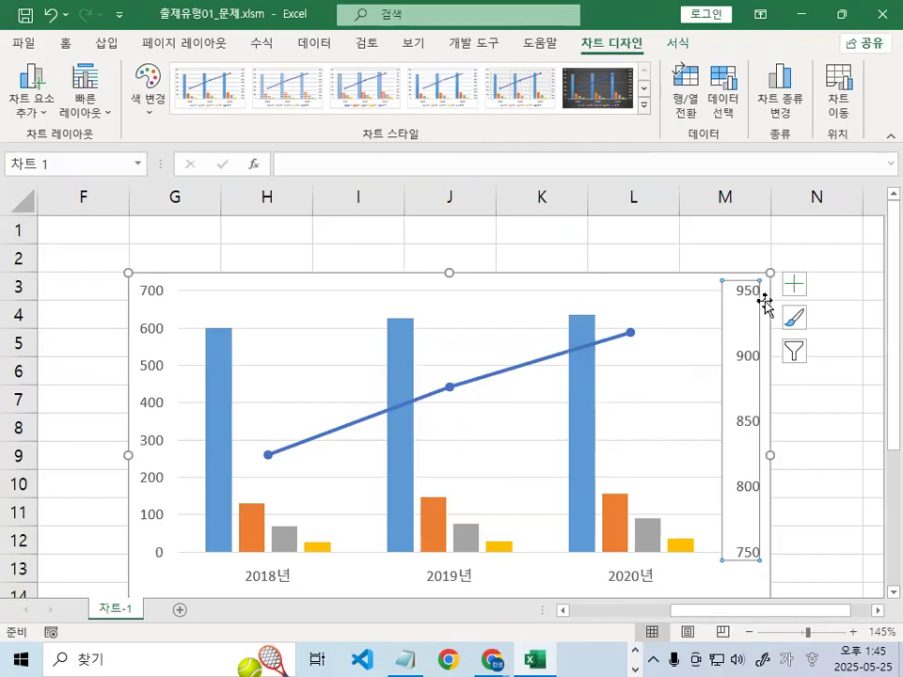
key("Escape")
key("ctrl+1")
left_click(75, 496)
mouse_move(204, 367)
left_mouse_down()
mouse_move(158, 330)
mouse_move(194, 395)
left_mouse_up()
key("Escape")
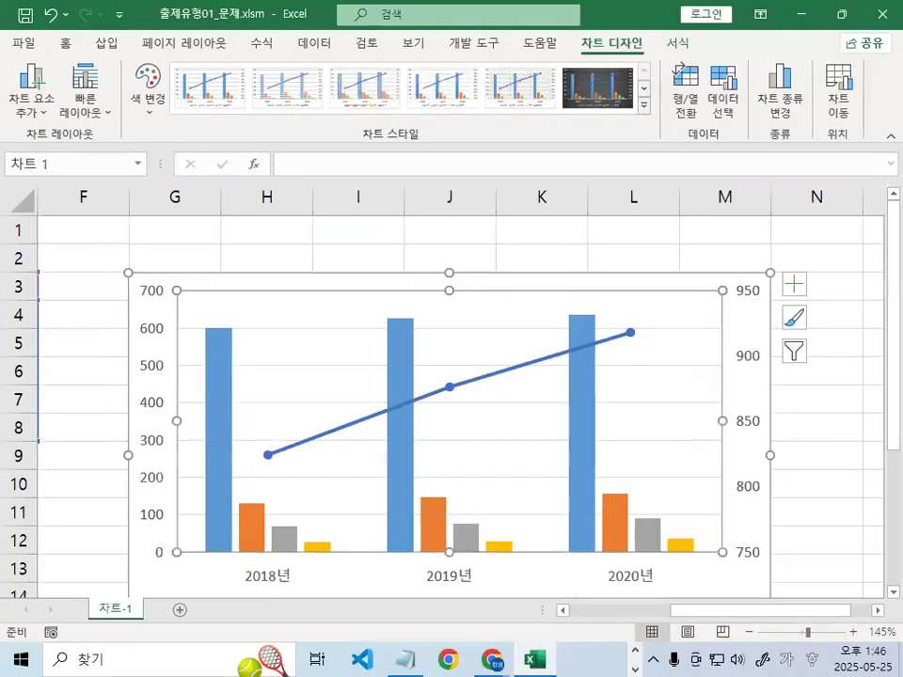
key("ctrl+1")
left_click(791, 435)
mouse_move(796, 402)
left_mouse_down()
mouse_move(815, 419)
mouse_move(800, 385)
left_mouse_up()
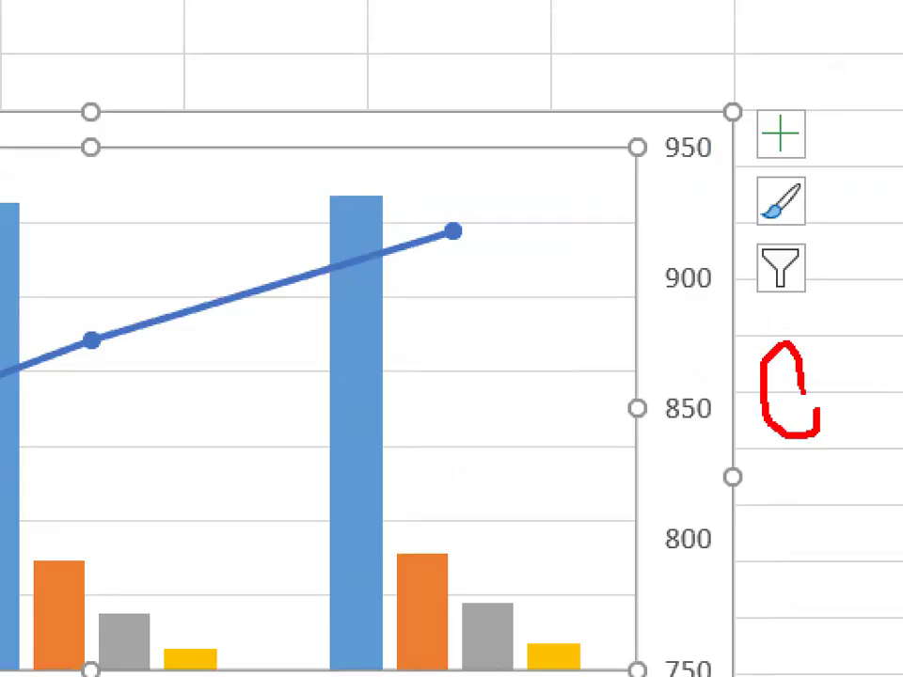
key("Escape")
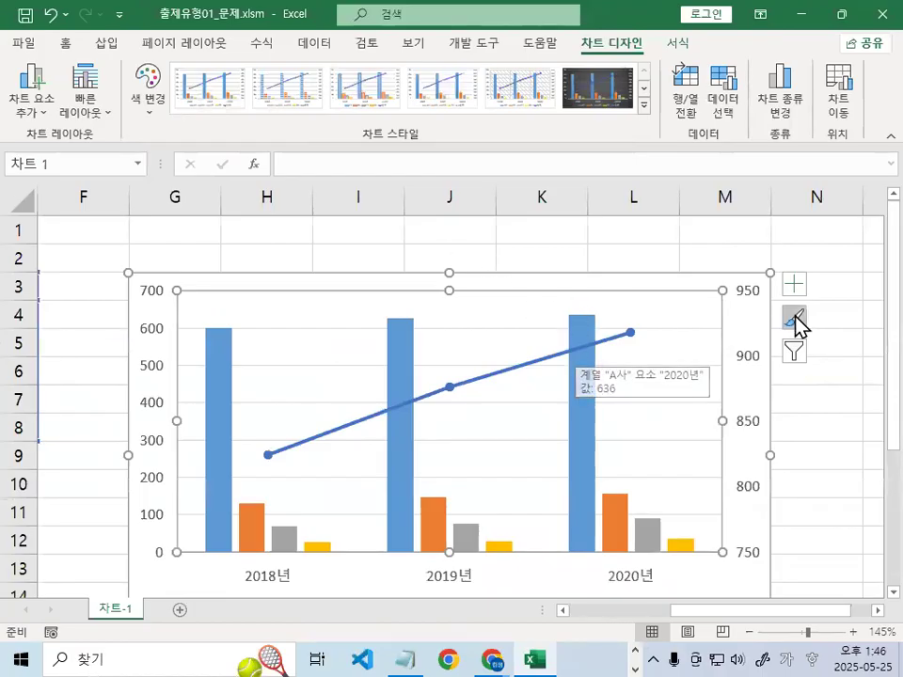
key("ctrl+1")
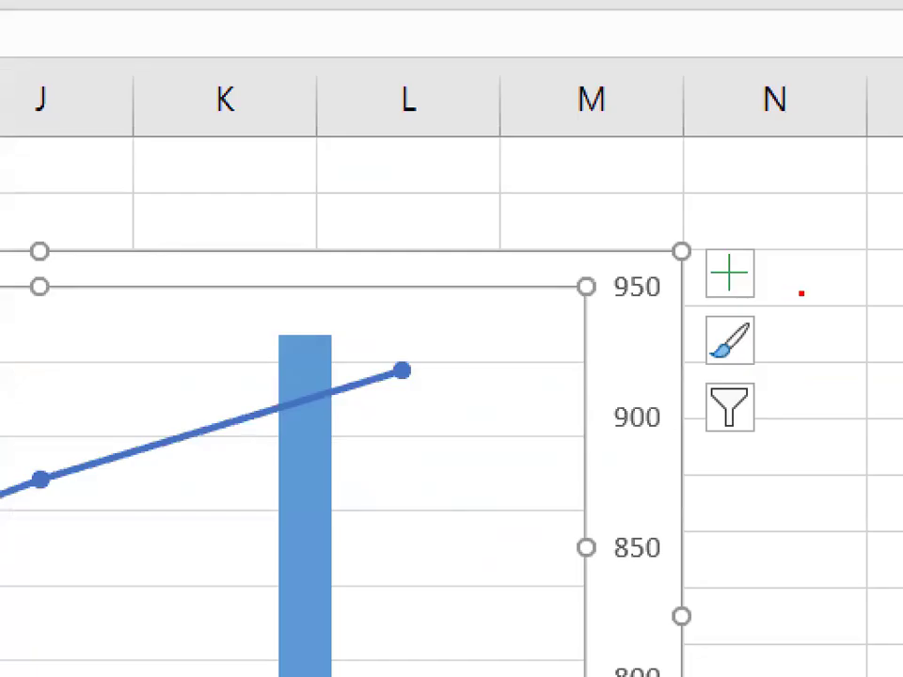
mouse_move(779, 284)
left_mouse_down()
mouse_move(715, 297)
mouse_move(711, 248)
mouse_move(748, 284)
left_mouse_up()
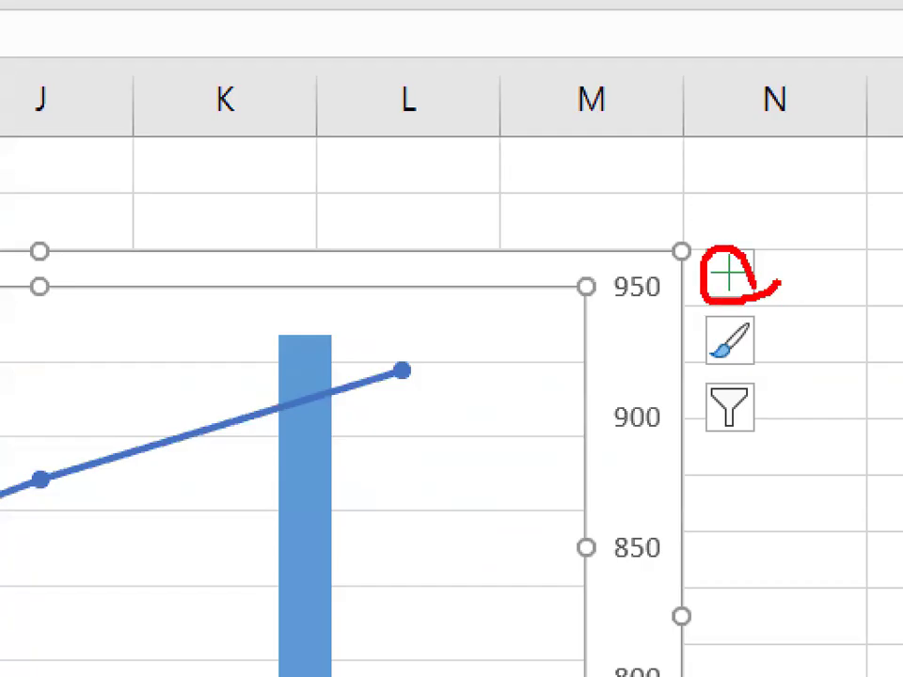
key("Escape")
key("ctrl+1")
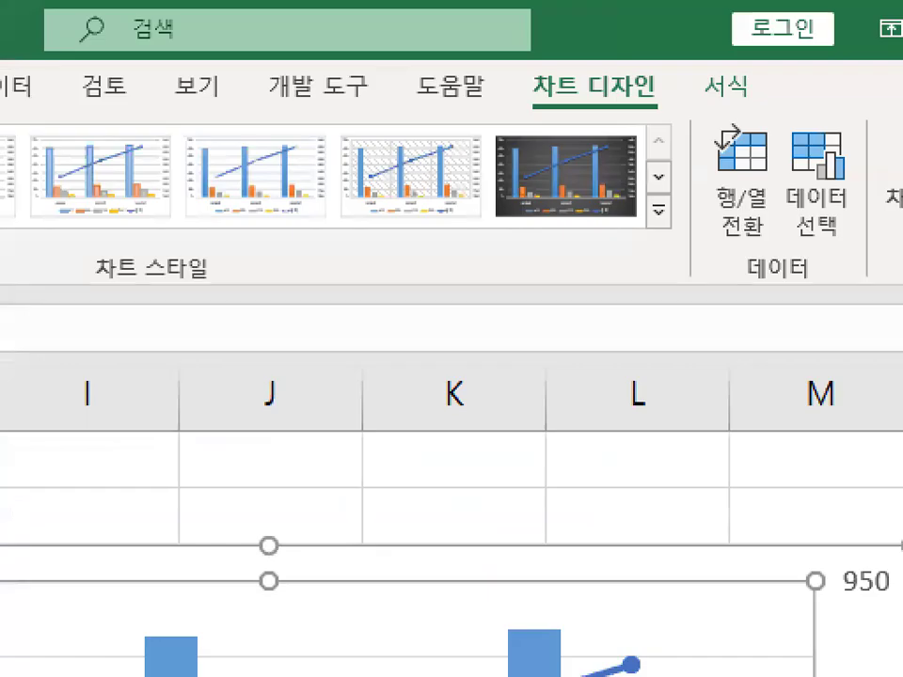
key("Escape")
key("ctrl+1")
left_click(799, 276)
left_click_drag(798, 287, 786, 256)
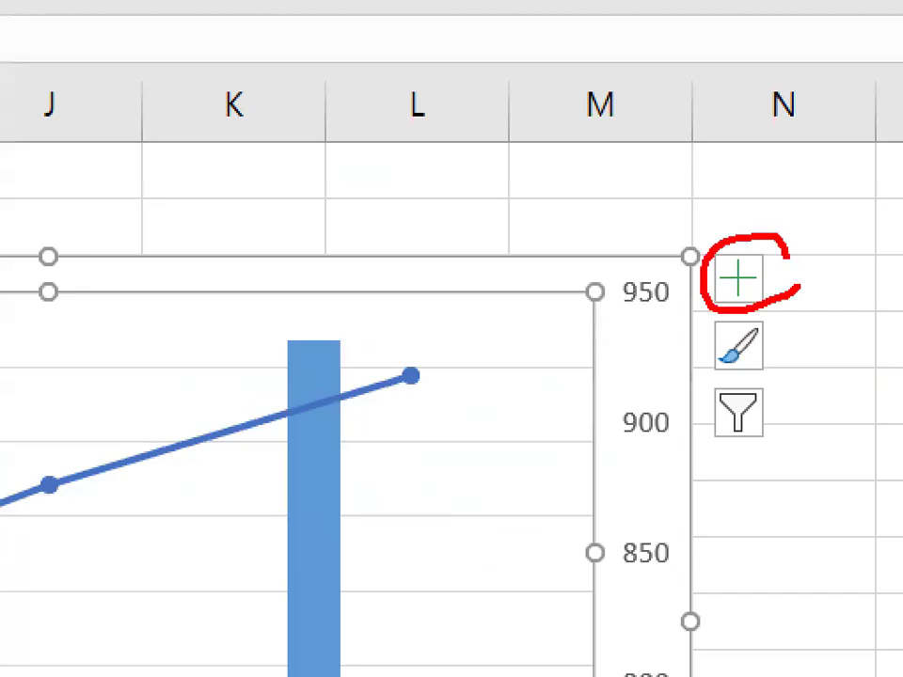
key("Escape")
mouse_move(624, 16)
left_mouse_down()
mouse_move(752, 124)
mouse_move(695, 143)
left_mouse_up()
key("ctrl+1")
left_click(670, 146)
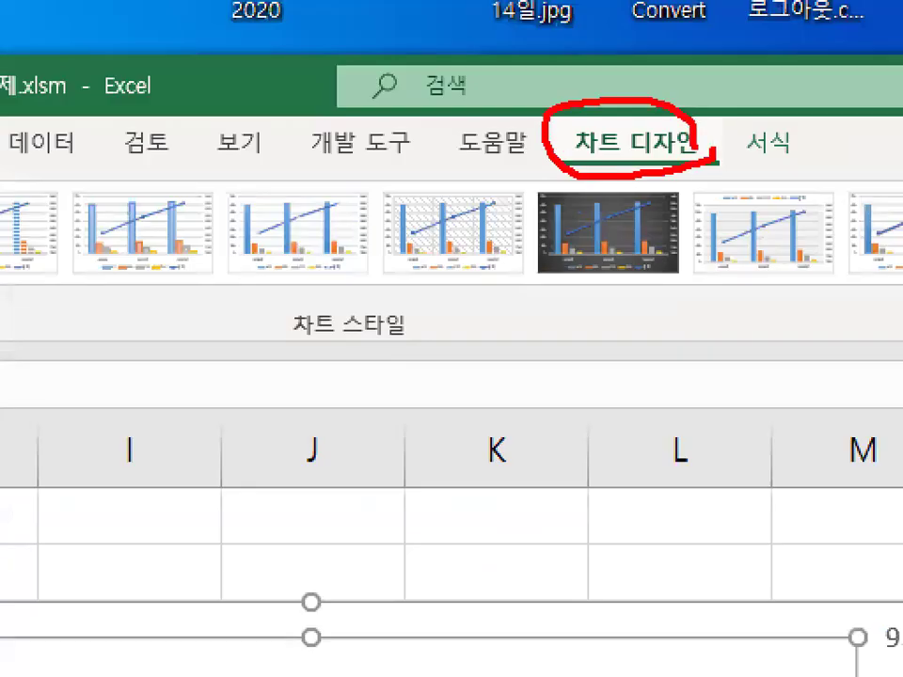
key("Escape")
key("ctrl+1")
left_click_drag(83, 313, 252, 308)
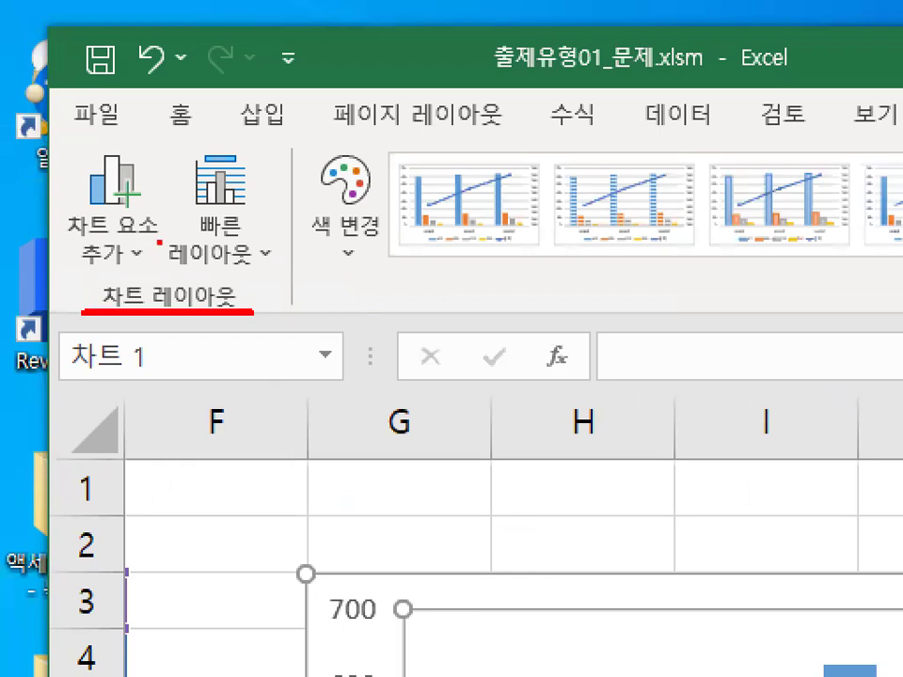
mouse_move(162, 242)
left_mouse_down()
mouse_move(141, 270)
mouse_move(77, 153)
mouse_move(171, 216)
mouse_move(102, 182)
mouse_move(145, 204)
left_mouse_up()
key("Escape")
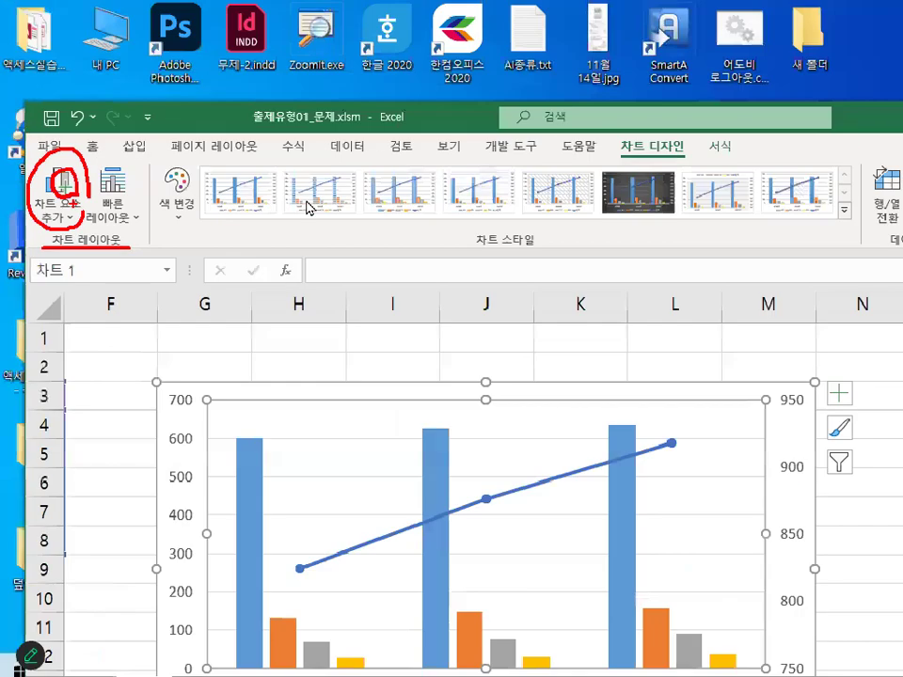
double_click(433, 116)
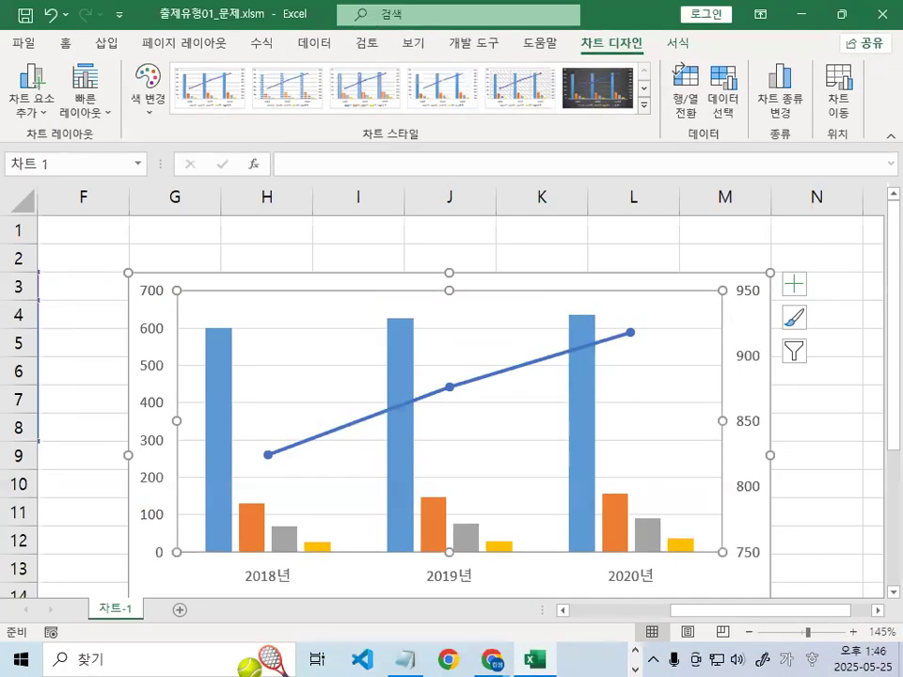
key("ctrl+1")
left_click_drag(788, 290, 779, 294)
key("Escape")
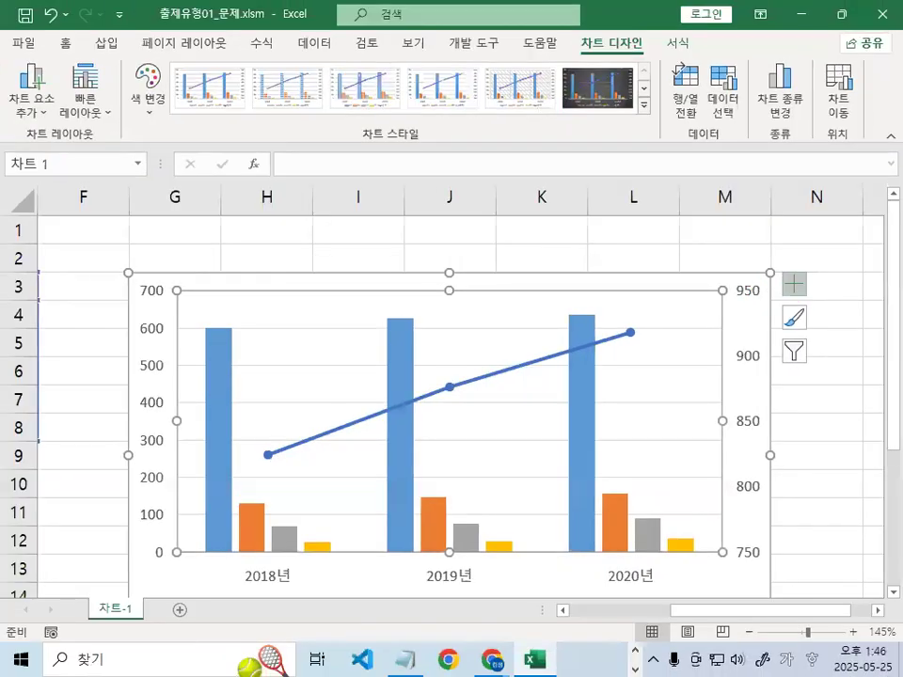
key("ctrl+1")
mouse_move(833, 290)
left_mouse_down()
mouse_move(770, 316)
mouse_move(832, 275)
left_mouse_up()
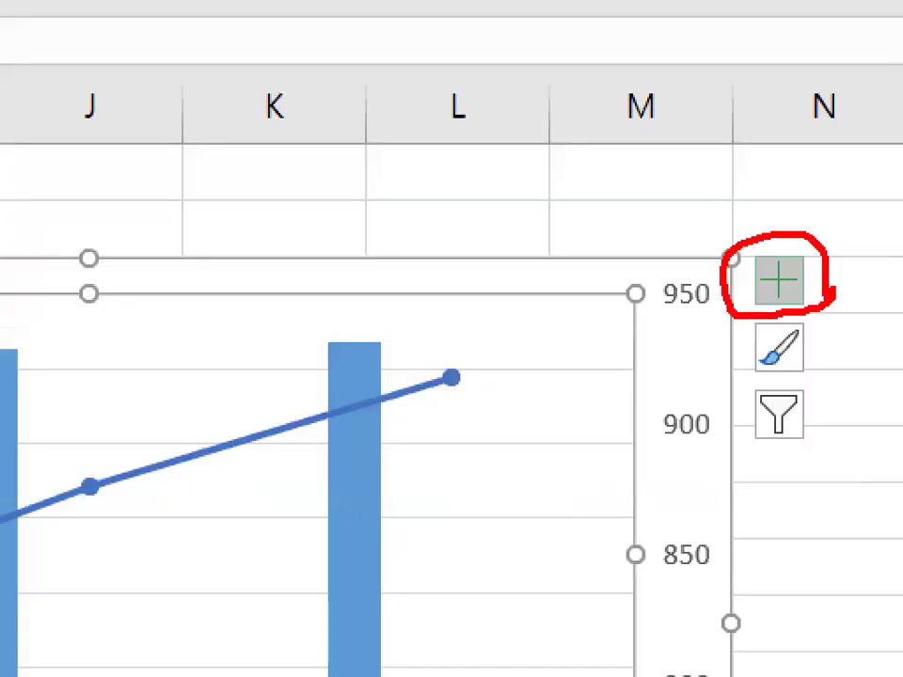
key("Escape")
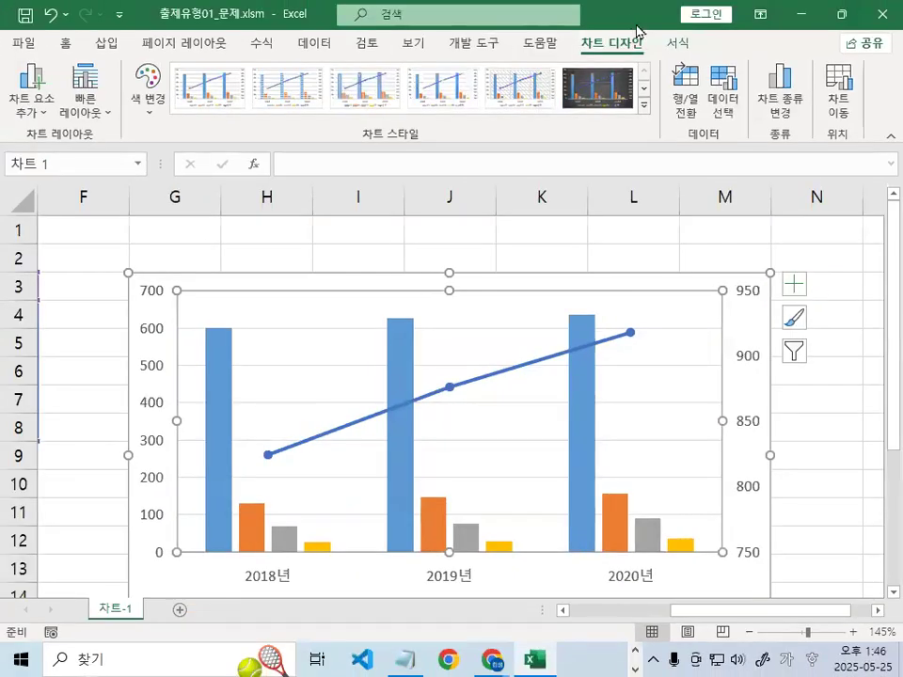
key("super+Right")
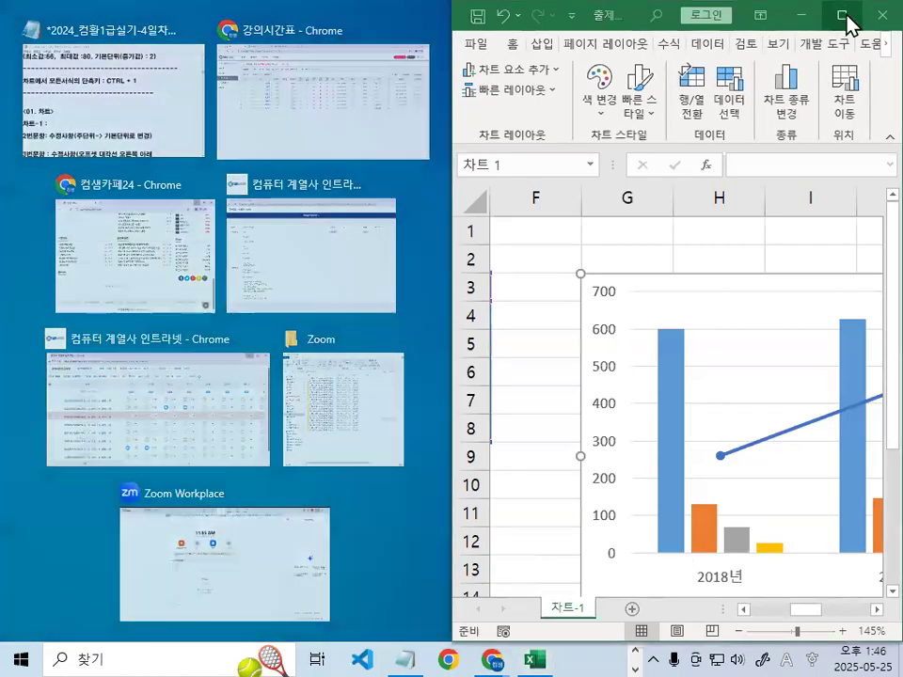
left_click(841, 15)
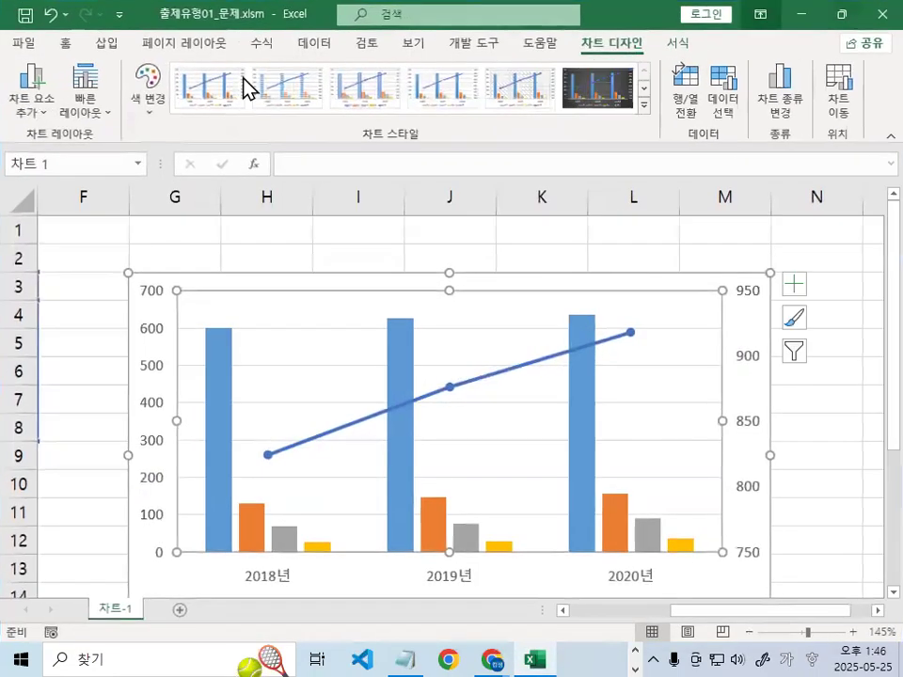
Add a chart title to the combination chart using the 차트 위 placement
left_click(31, 118)
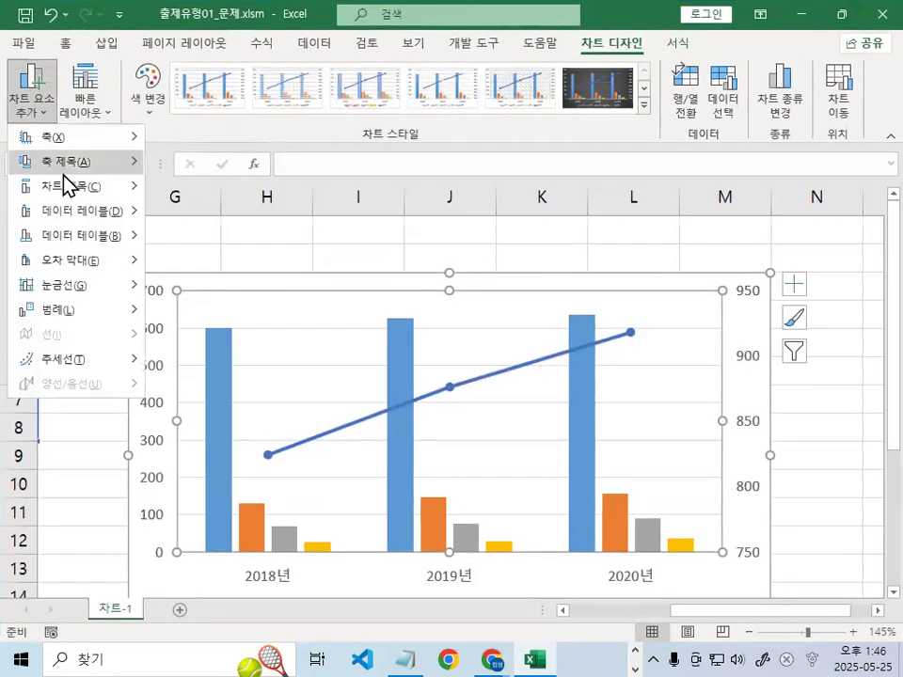
mouse_move(63, 171)
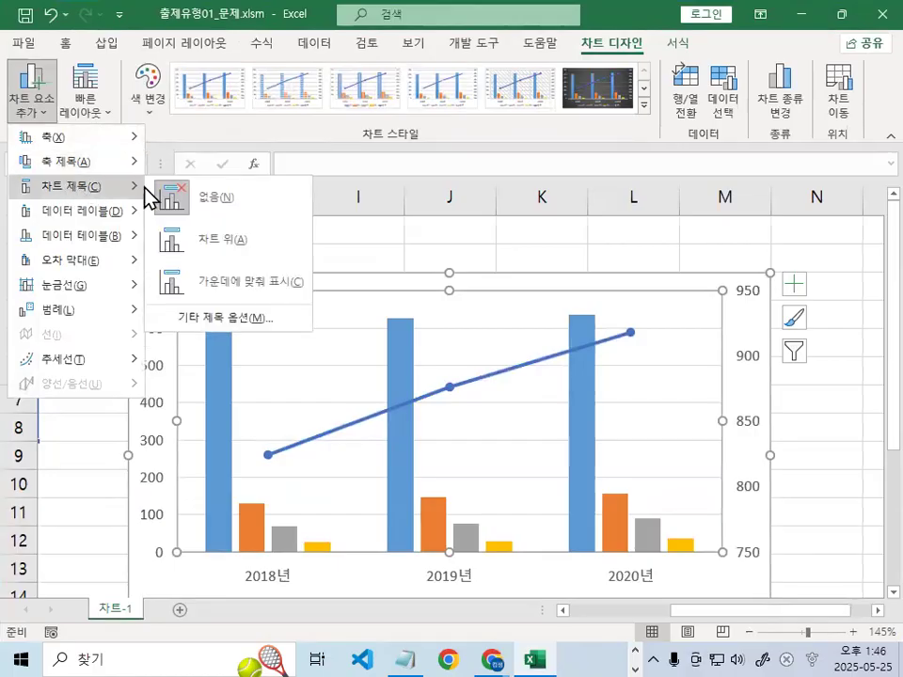
left_click(235, 243)
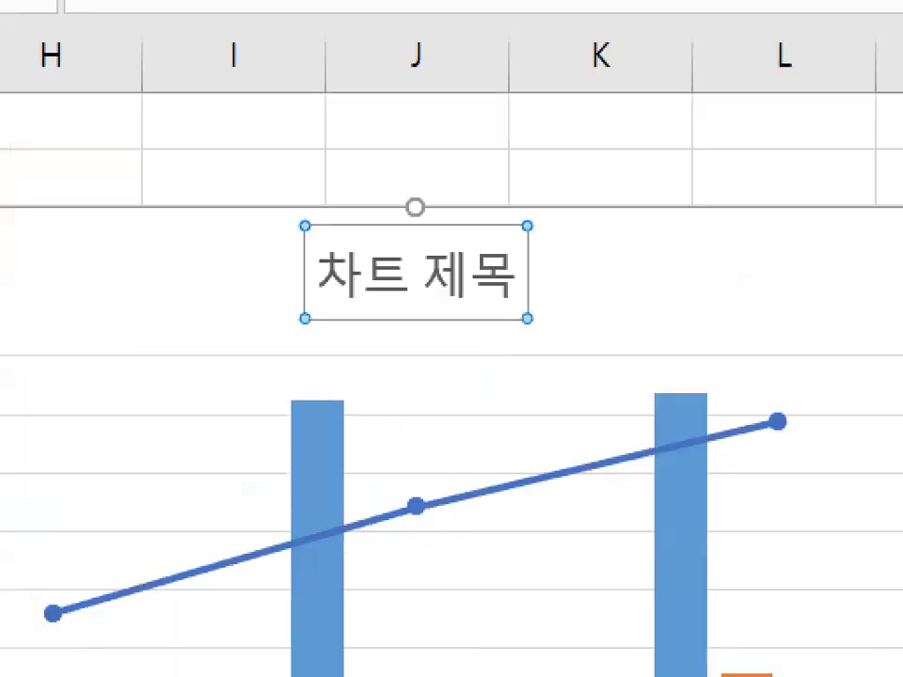
mouse_move(539, 301)
left_mouse_down()
mouse_move(358, 329)
mouse_move(543, 282)
left_mouse_up()
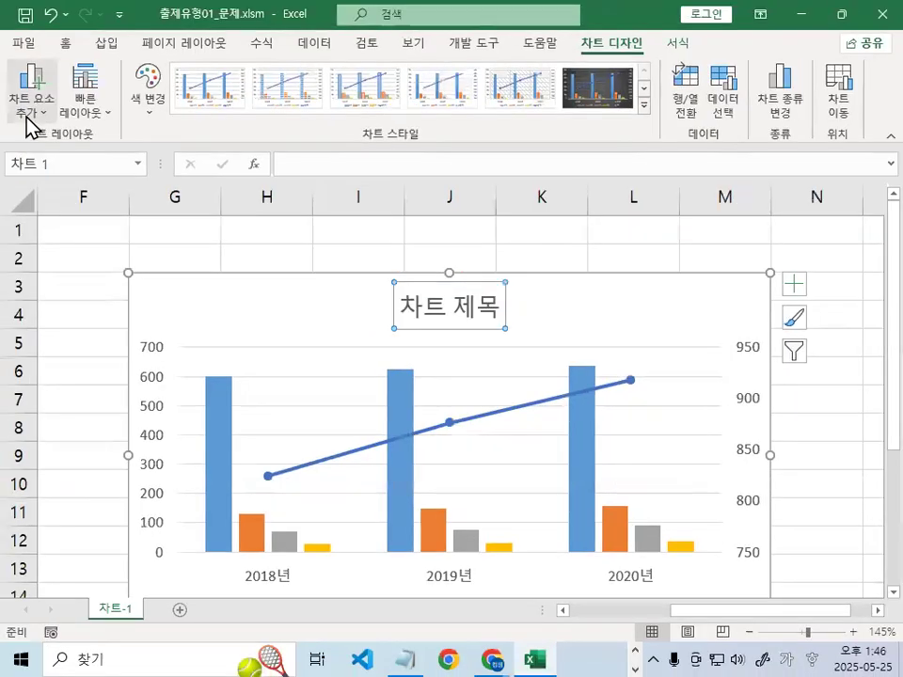
Add axis titles to the primary vertical (기본 세로) and secondary vertical (보조 세로) axes
left_click(19, 110)
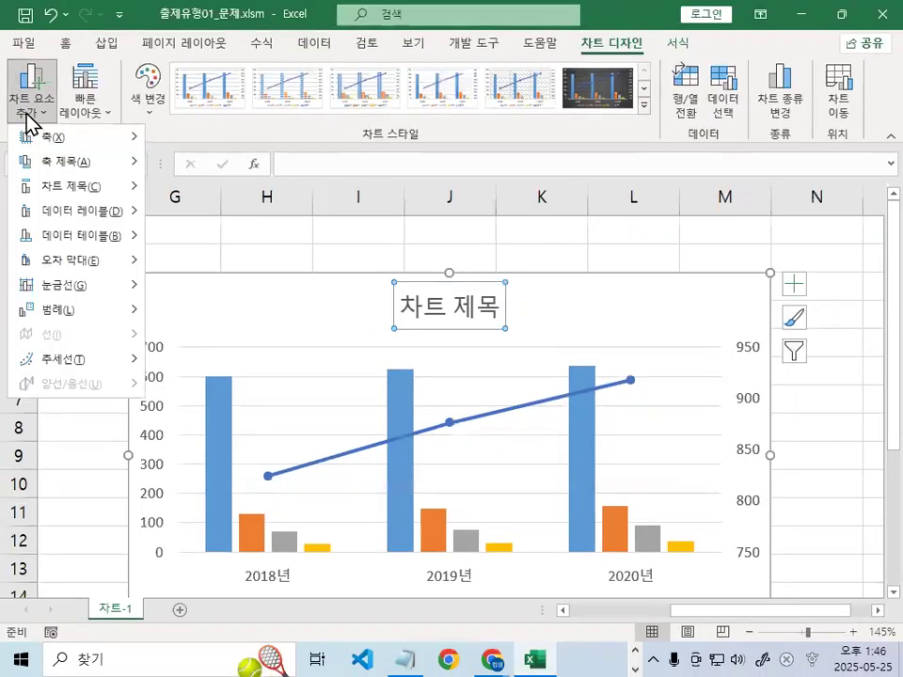
mouse_move(70, 167)
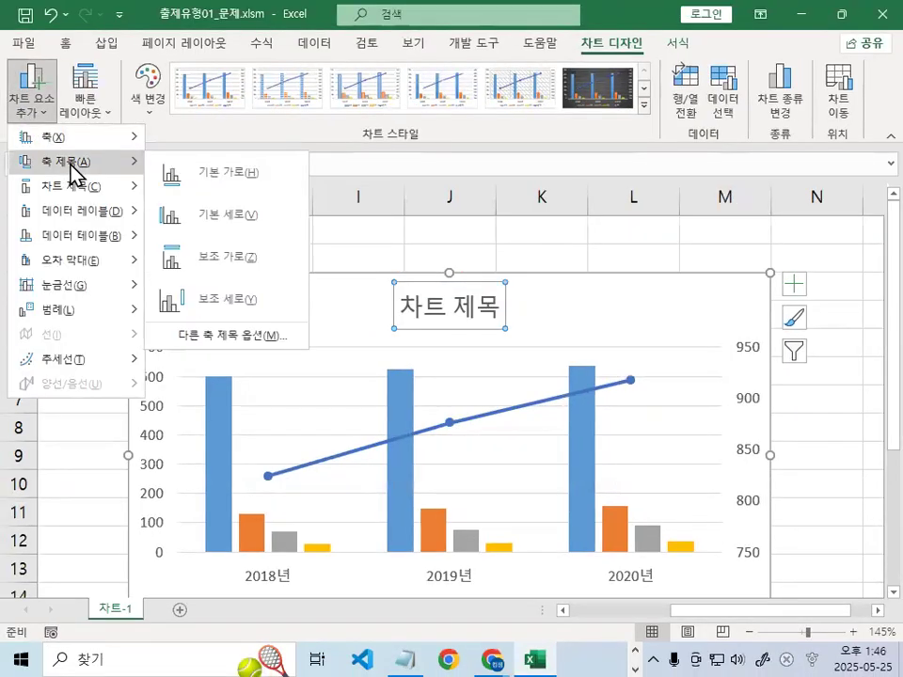
left_click(227, 219)
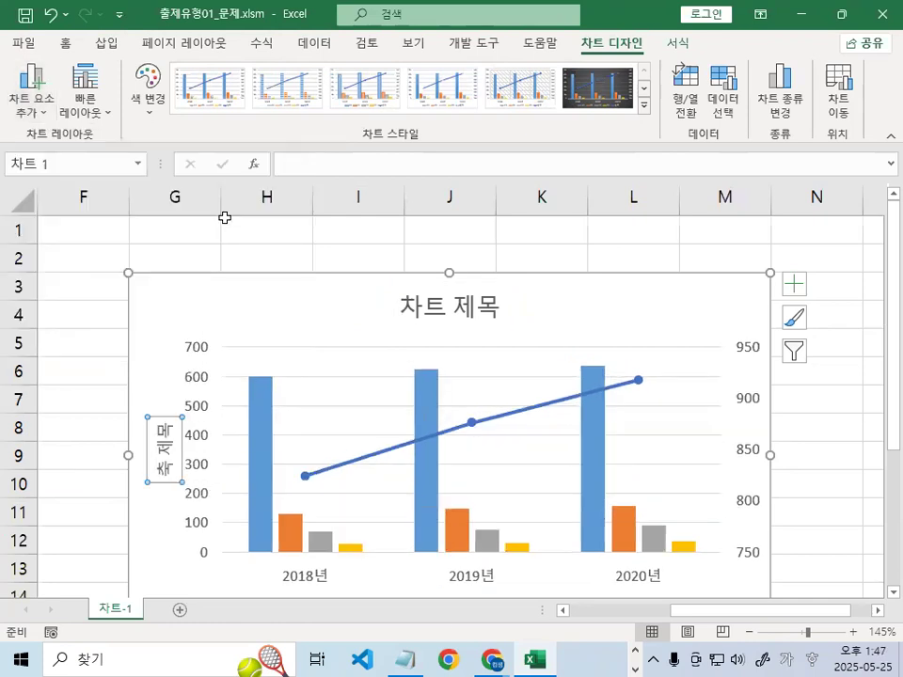
left_click(37, 115)
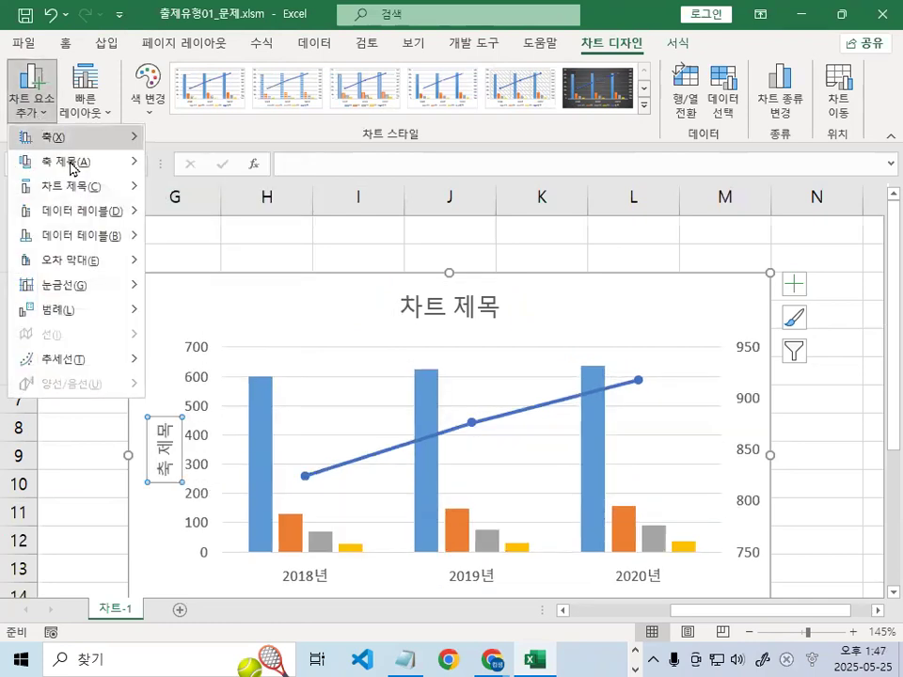
mouse_move(76, 175)
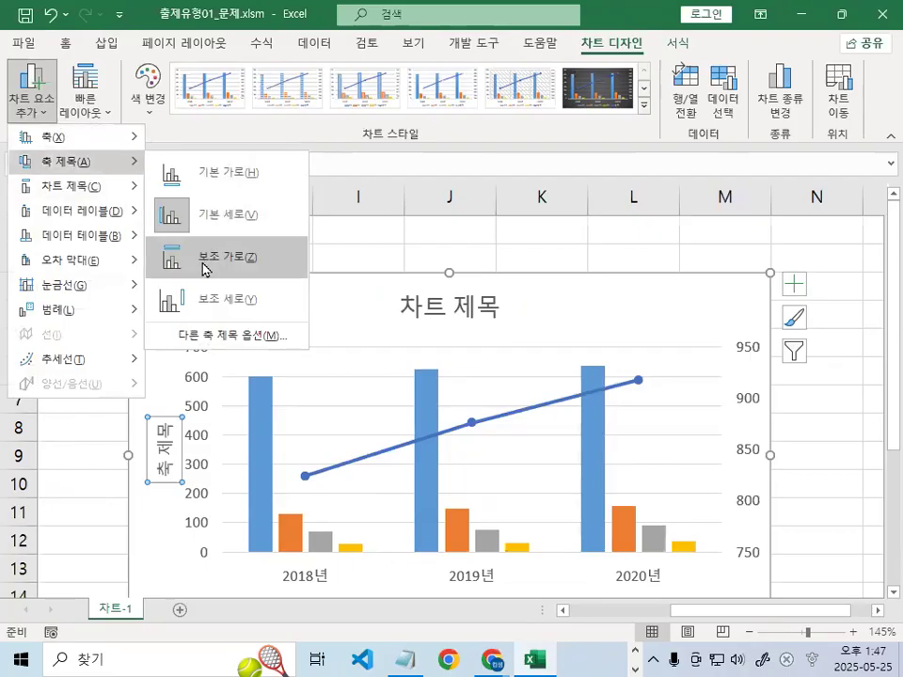
left_click(222, 297)
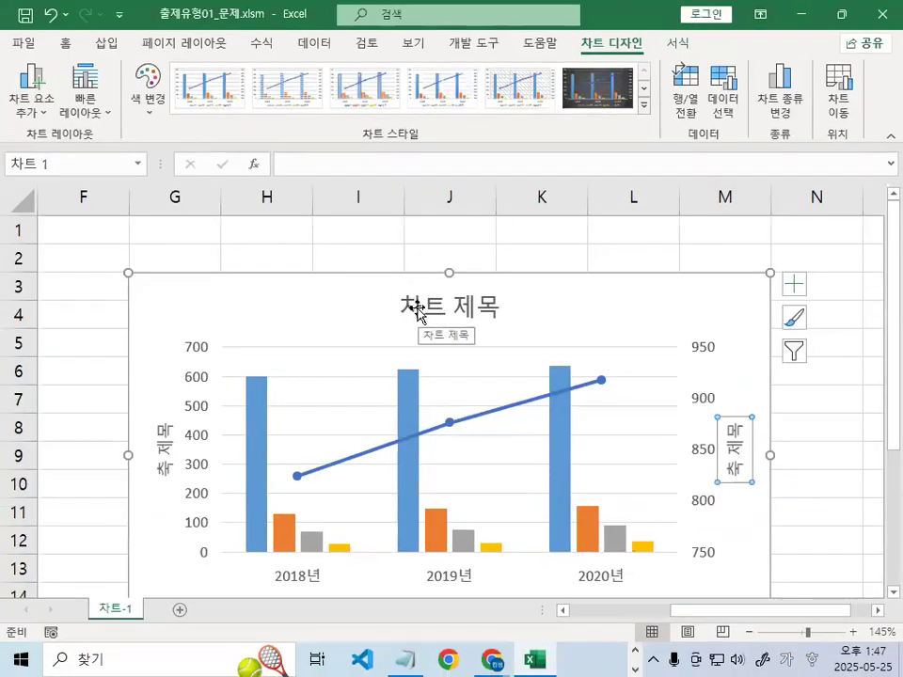
Replace the placeholder text of the chart title with 음료 판매량
left_click(88, 146)
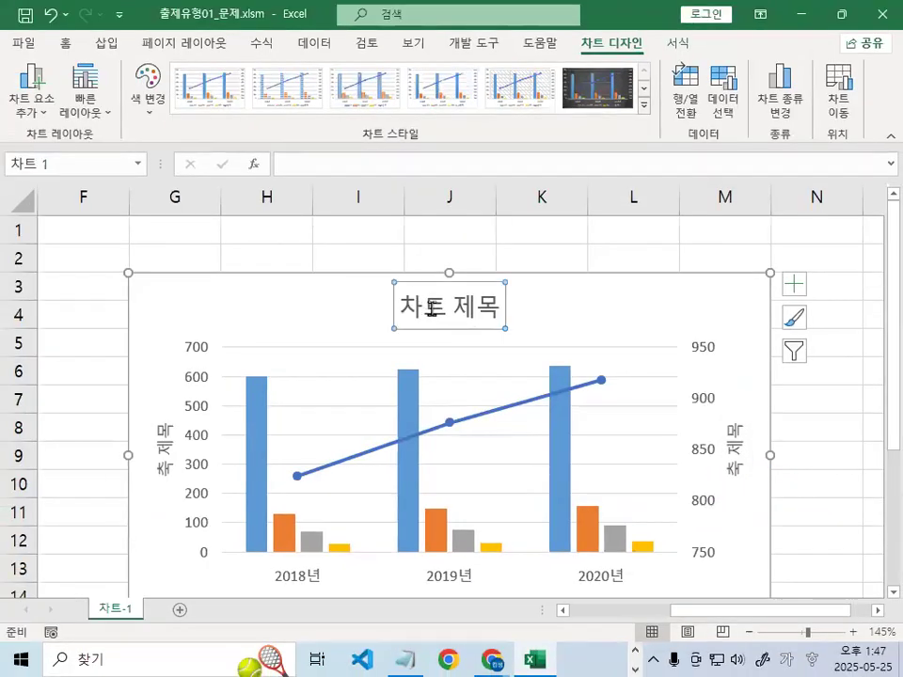
left_click(442, 314)
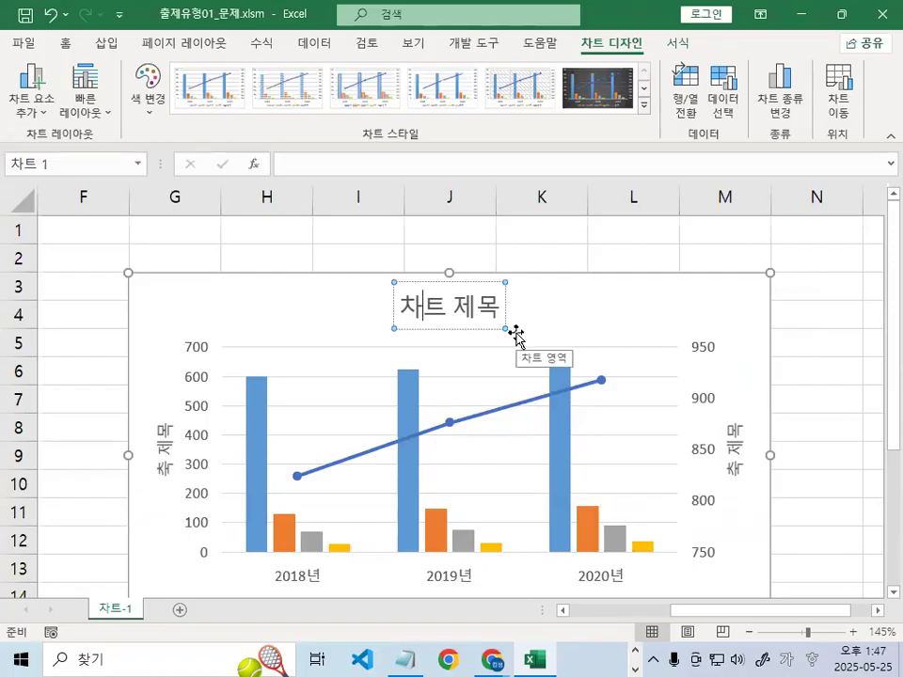
key("Home")
key("Delete")
key("Delete")
key("Delete")
key("Delete")
key("Delete")
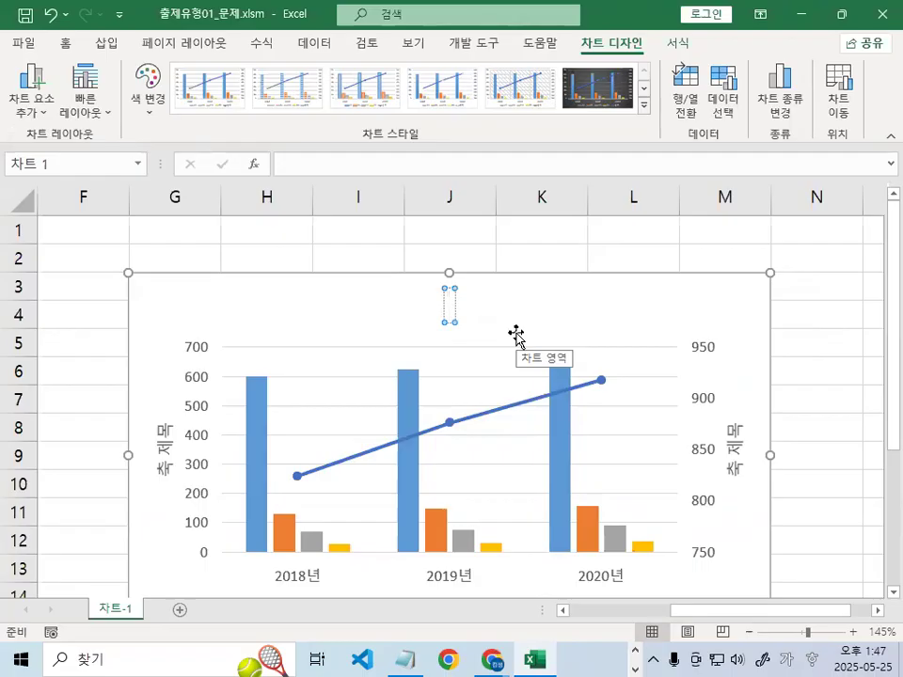
type("름")
key("BackSpace")
key("BackSpace")
key("BackSpace")
type("ㅇ")
type("음료 판ㅁ")
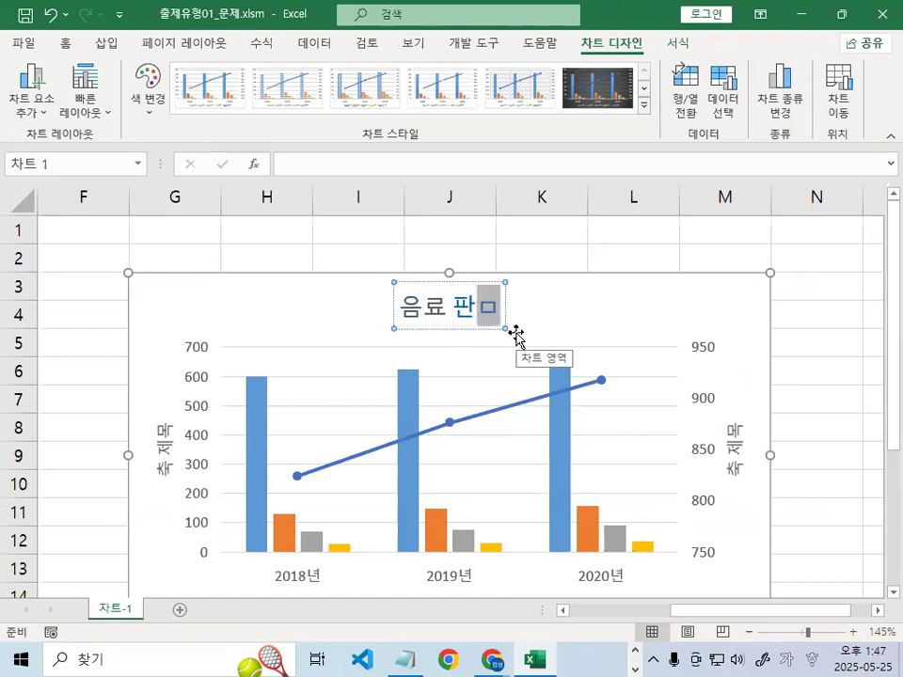
type("매량")
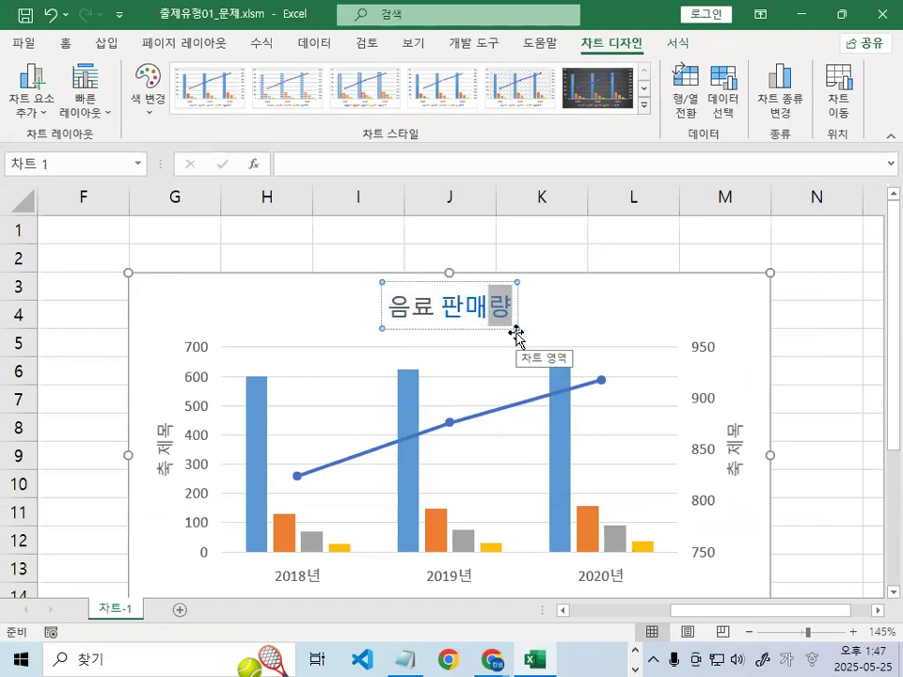
Replace the primary vertical axis title text with 판매량
left_click(166, 453)
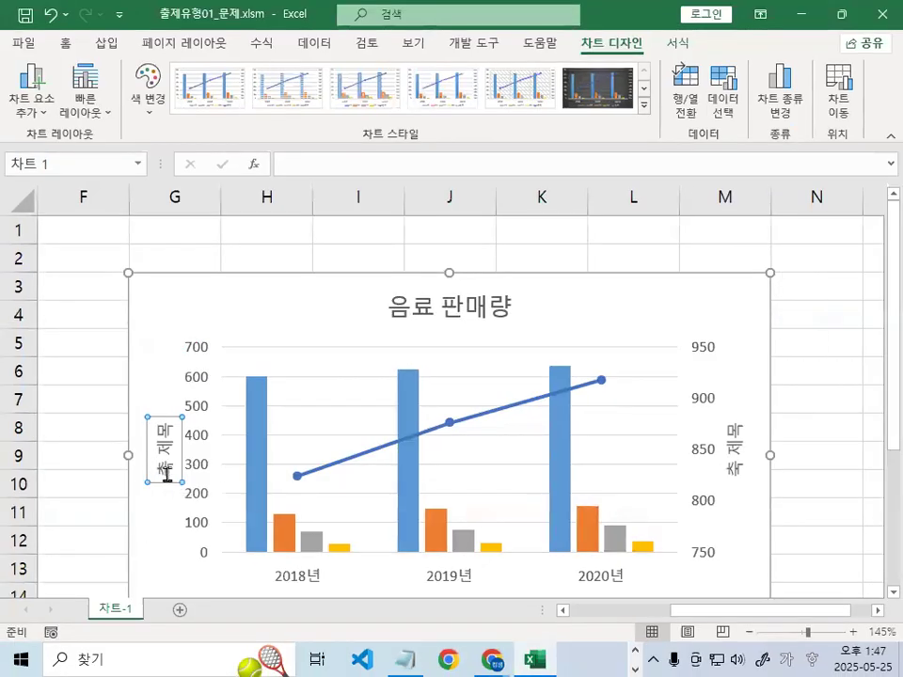
left_click(168, 475)
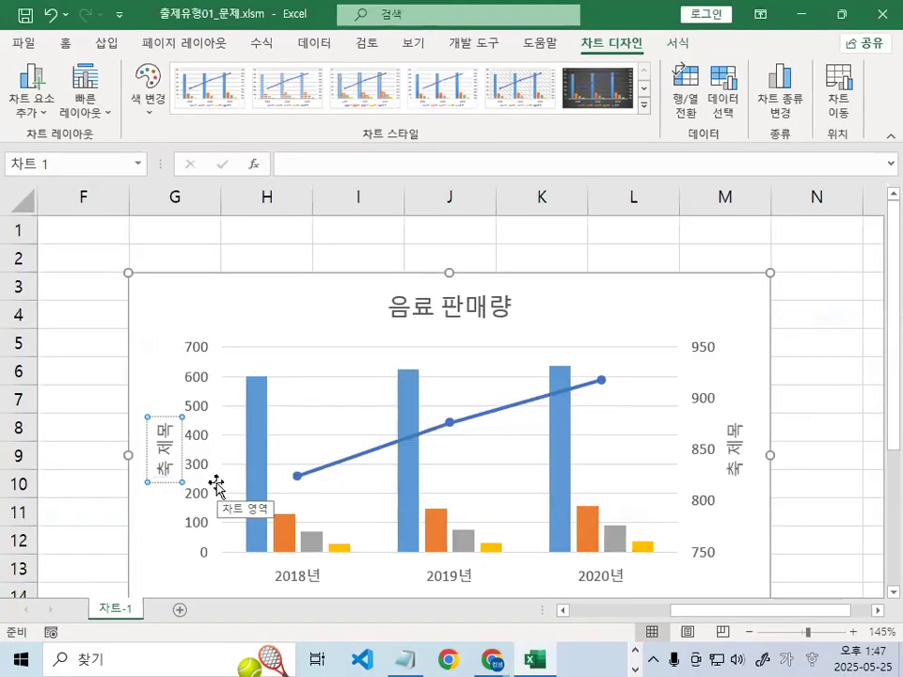
key("ctrl+a")
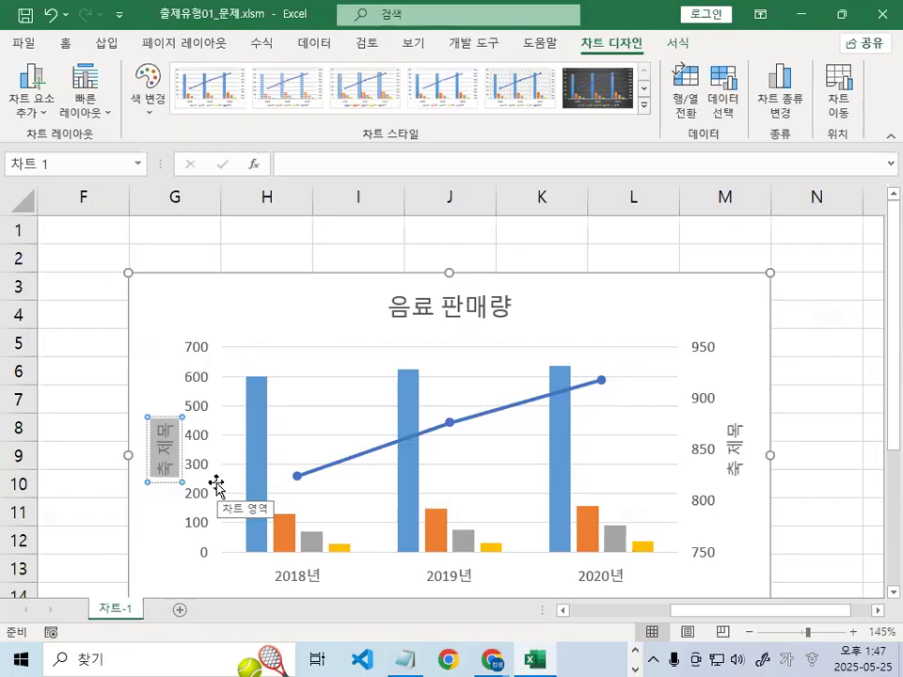
type("판매량")
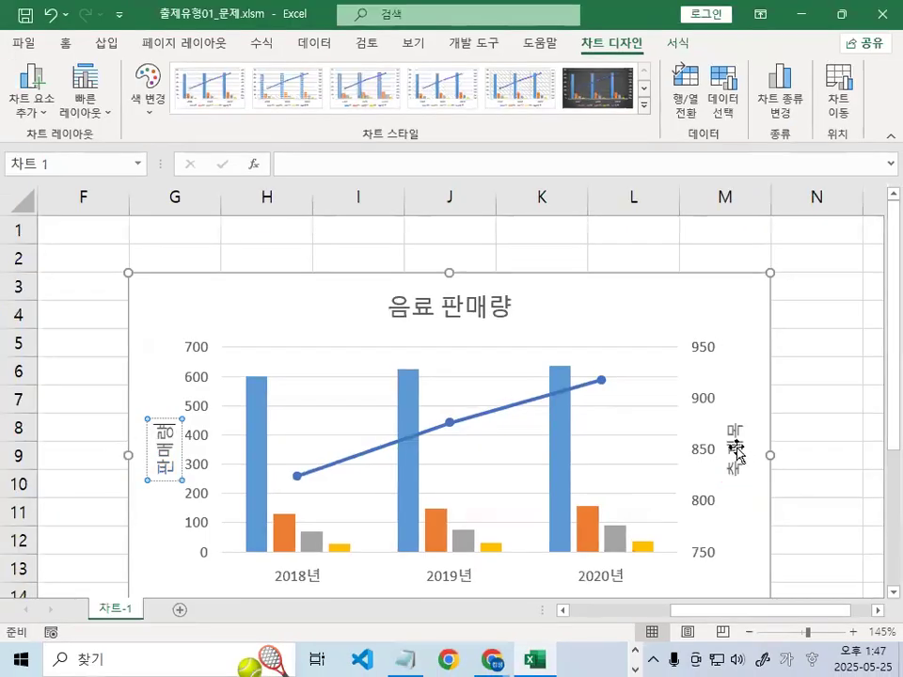
Replace the secondary vertical axis title text with 합계 and deselect the chart
left_click(736, 445)
left_click_drag(736, 432, 742, 471)
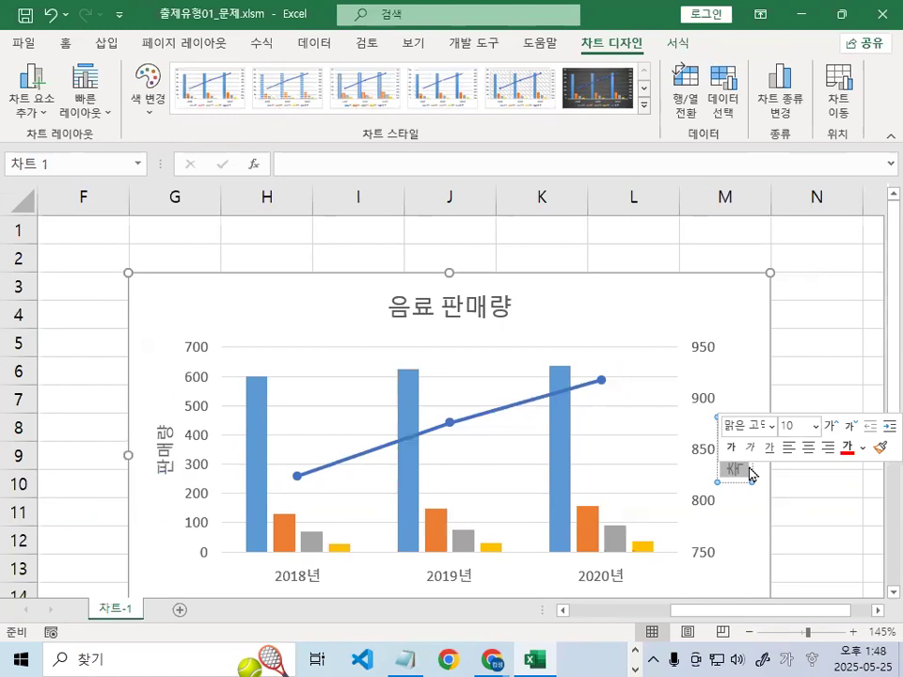
type("합계")
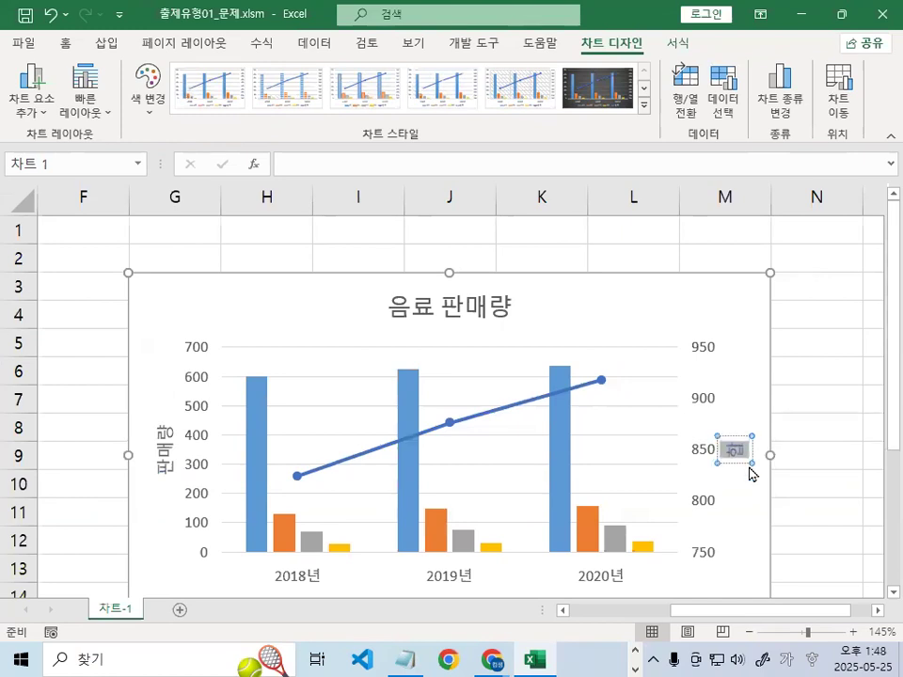
left_click(818, 480)
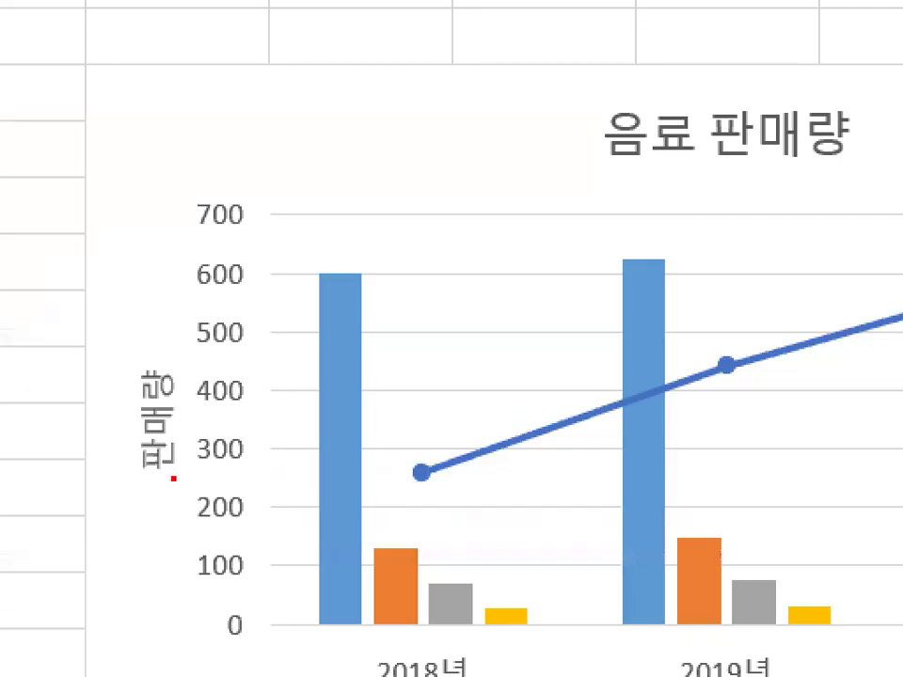
mouse_move(177, 447)
left_mouse_down()
mouse_move(157, 416)
mouse_move(187, 461)
left_mouse_up()
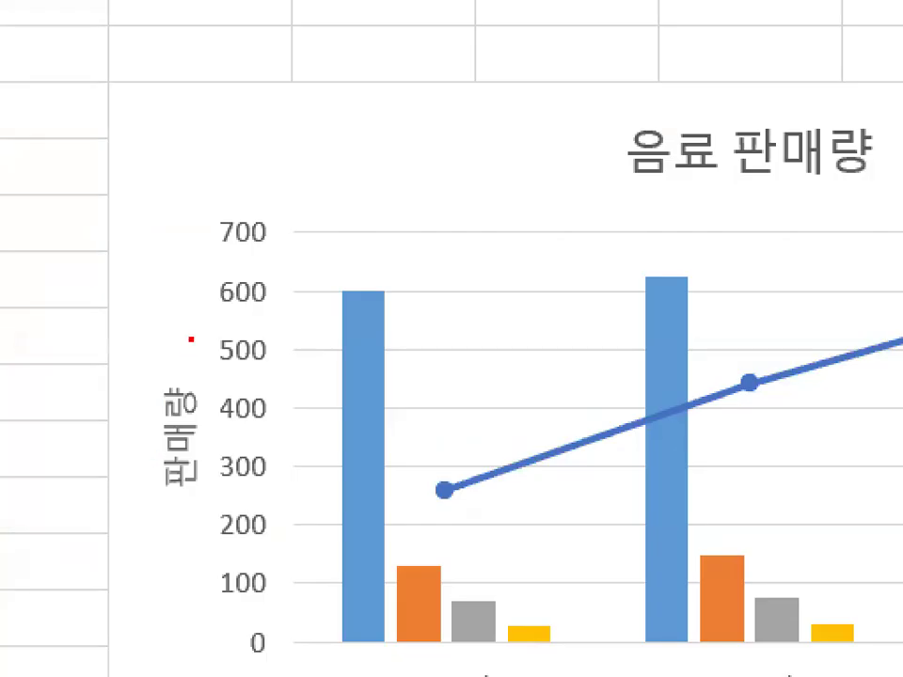
left_click_drag(171, 398, 171, 477)
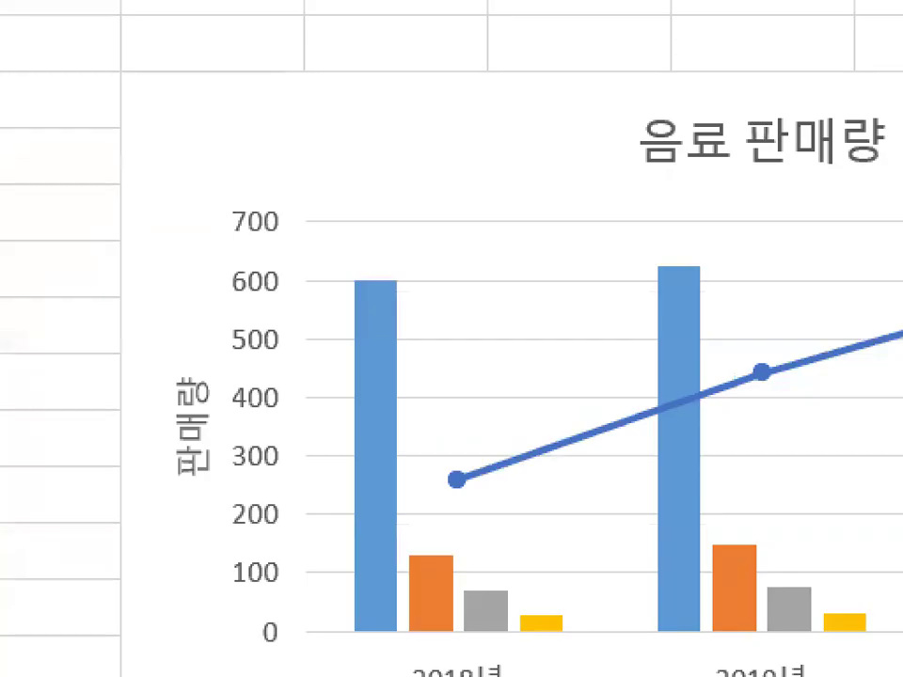
mouse_move(237, 459)
left_mouse_down()
mouse_move(234, 472)
mouse_move(185, 367)
mouse_move(232, 442)
left_mouse_up()
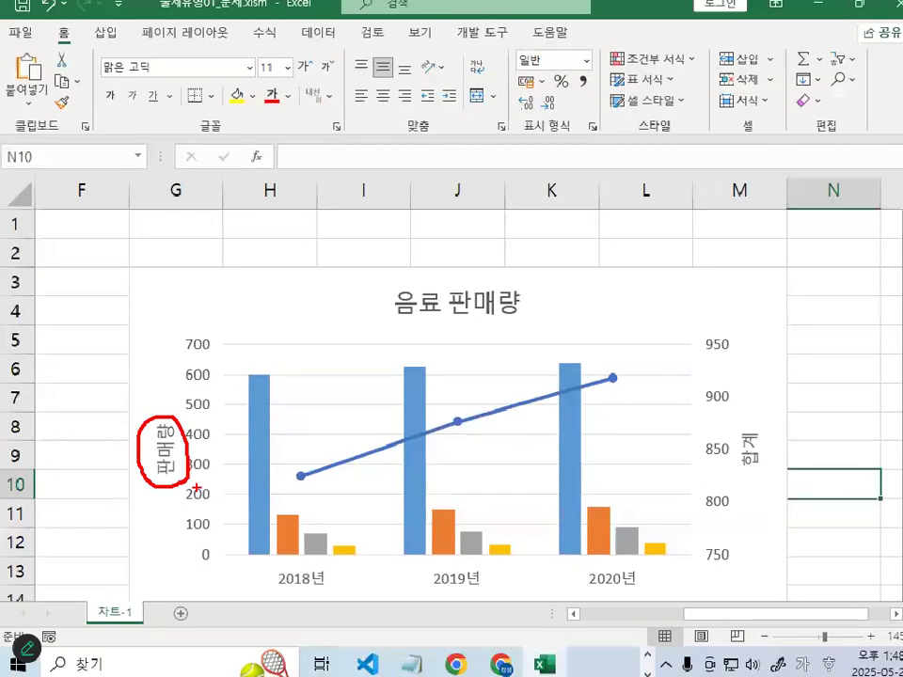
scroll(605, 460, "down", 2)
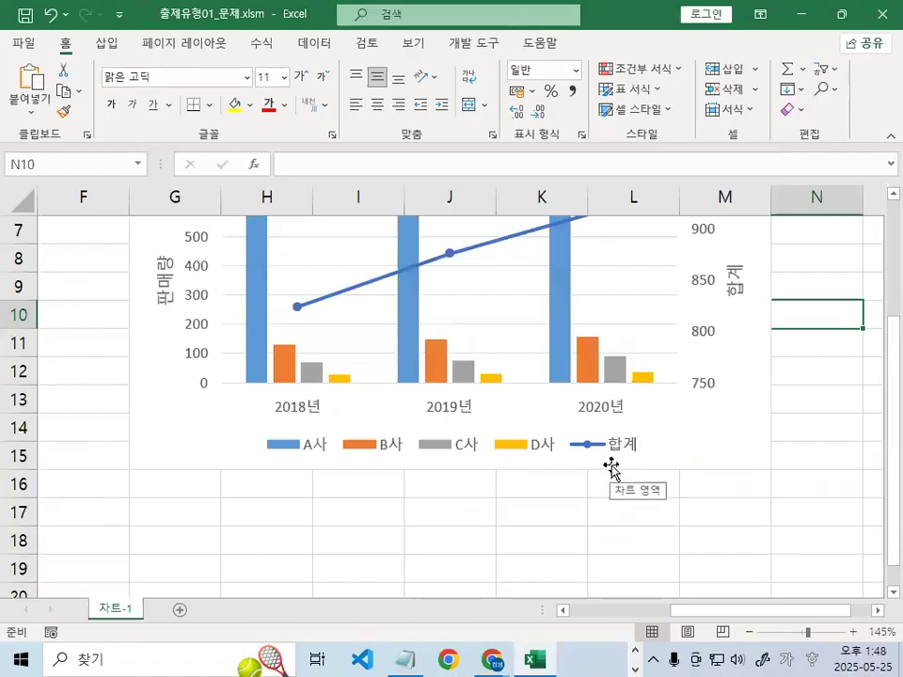
scroll(632, 425, "up", 1)
scroll(632, 425, "up", 1)
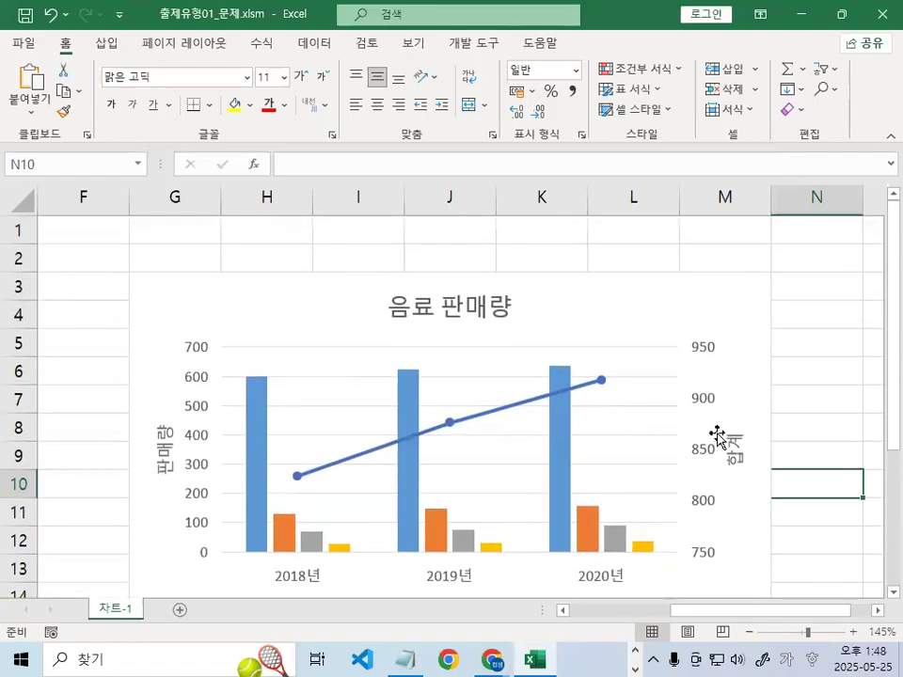
Apply the outer shadow preset 오프셋: 오른쪽 아래 to the chart title 음료 판매량 and close its formatting settings
left_click(476, 308)
mouse_move(511, 321)
left_mouse_down()
mouse_move(376, 257)
mouse_move(483, 283)
left_mouse_up()
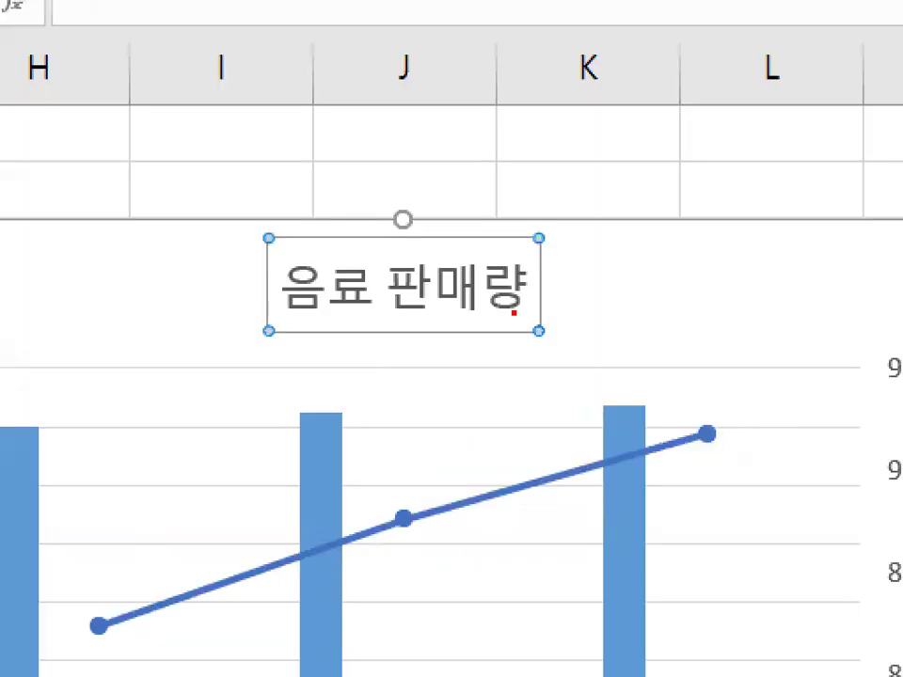
mouse_move(507, 319)
left_mouse_down()
mouse_move(405, 294)
mouse_move(509, 305)
left_mouse_up()
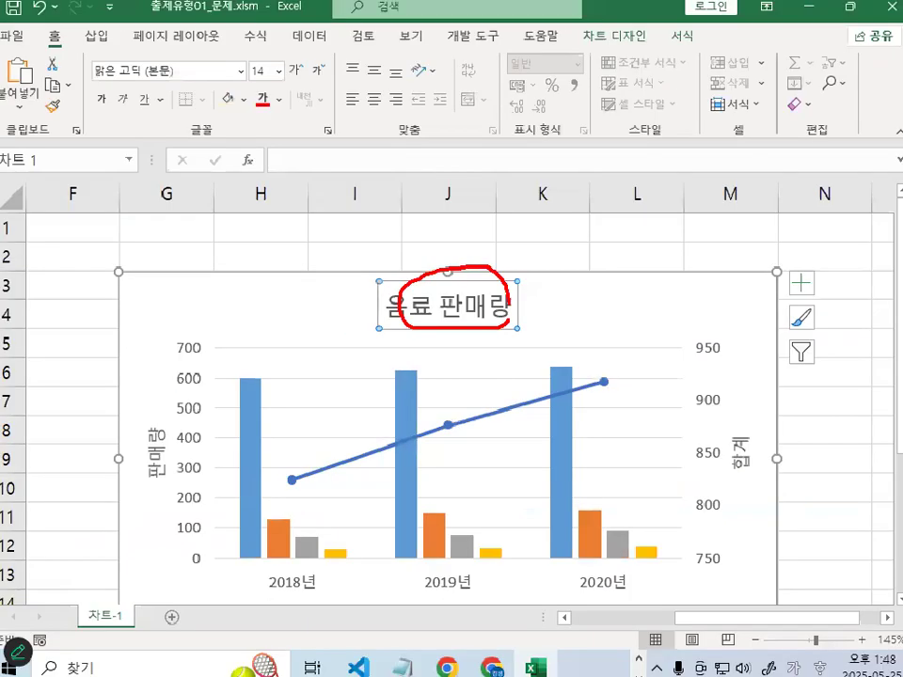
key("super+space")
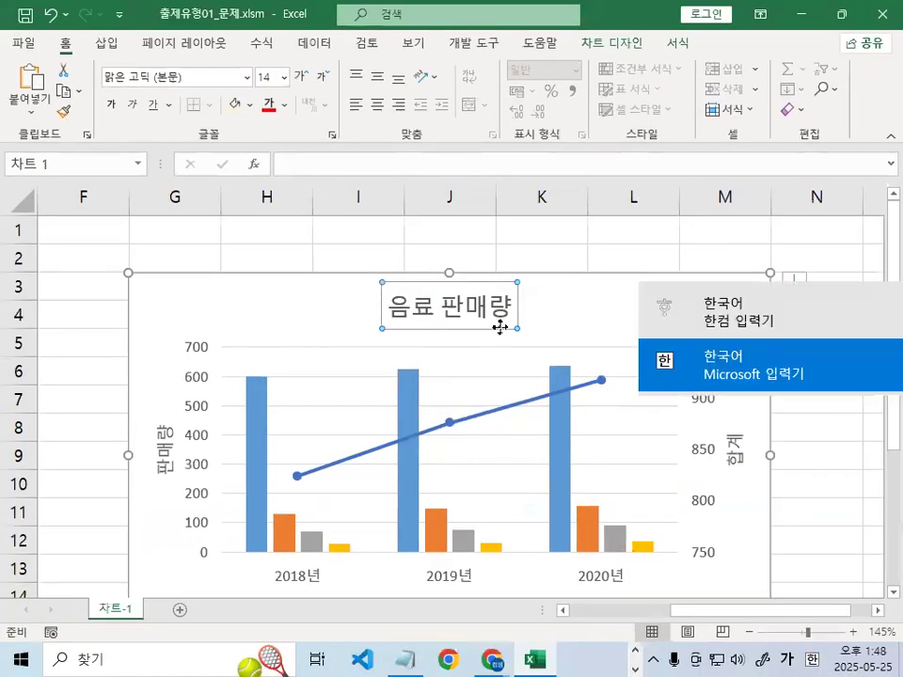
double_click(501, 325)
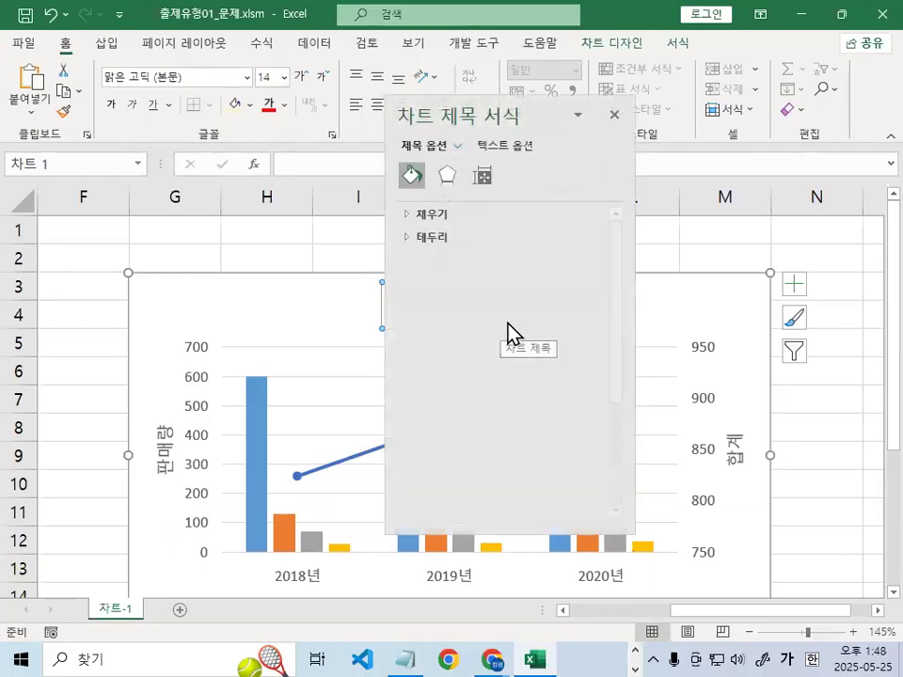
left_click(445, 179)
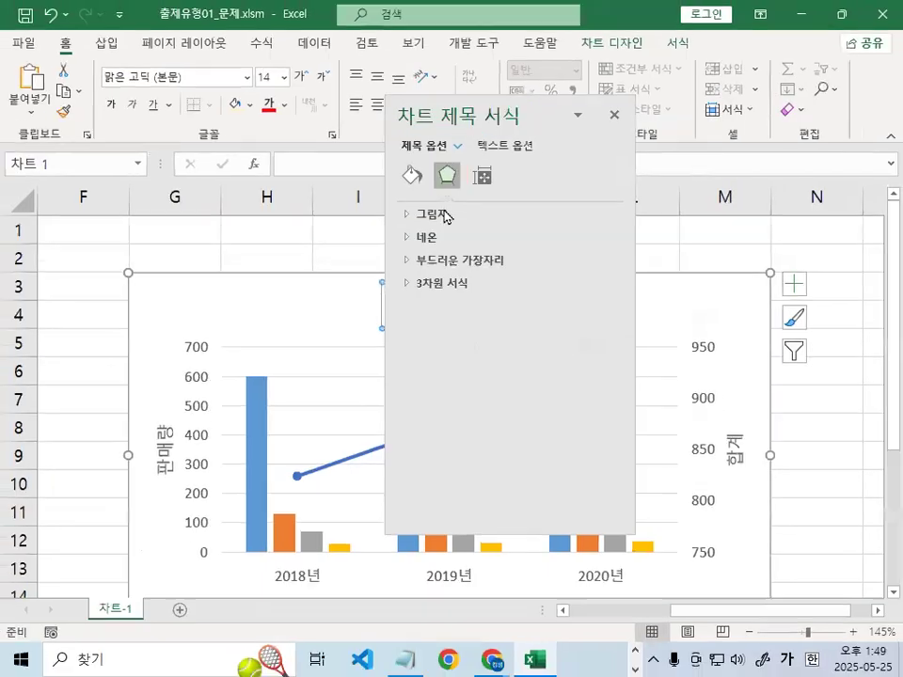
left_click(458, 254)
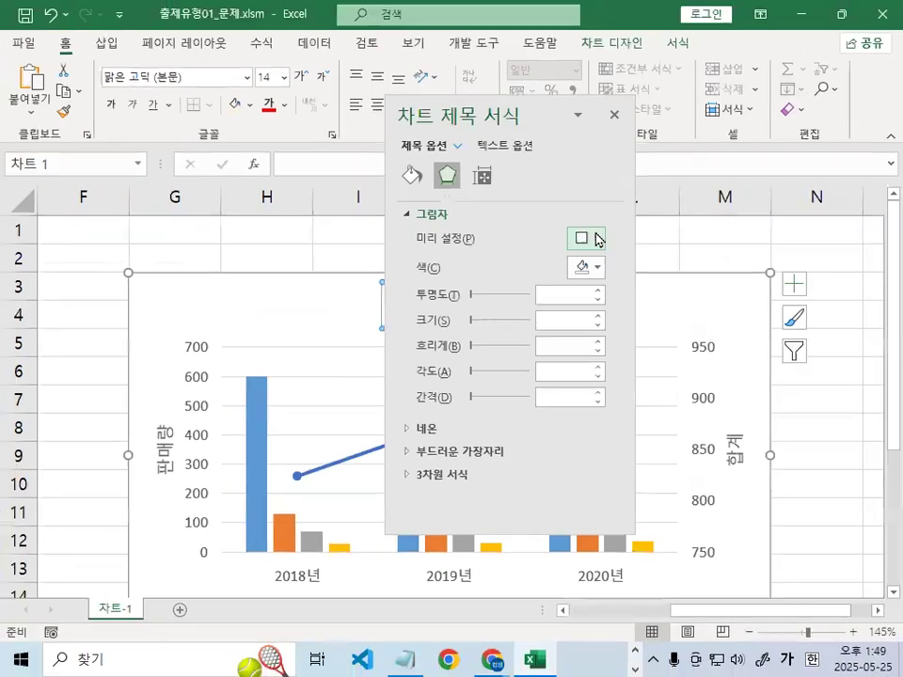
left_click(613, 243)
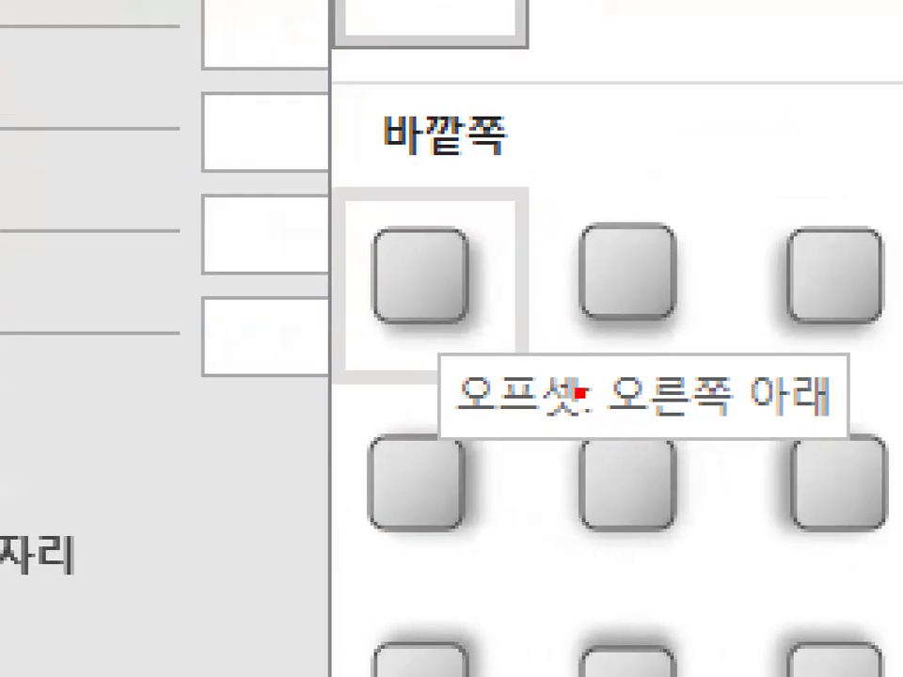
mouse_move(568, 352)
left_mouse_down()
mouse_move(538, 369)
mouse_move(399, 170)
mouse_move(588, 356)
left_mouse_up()
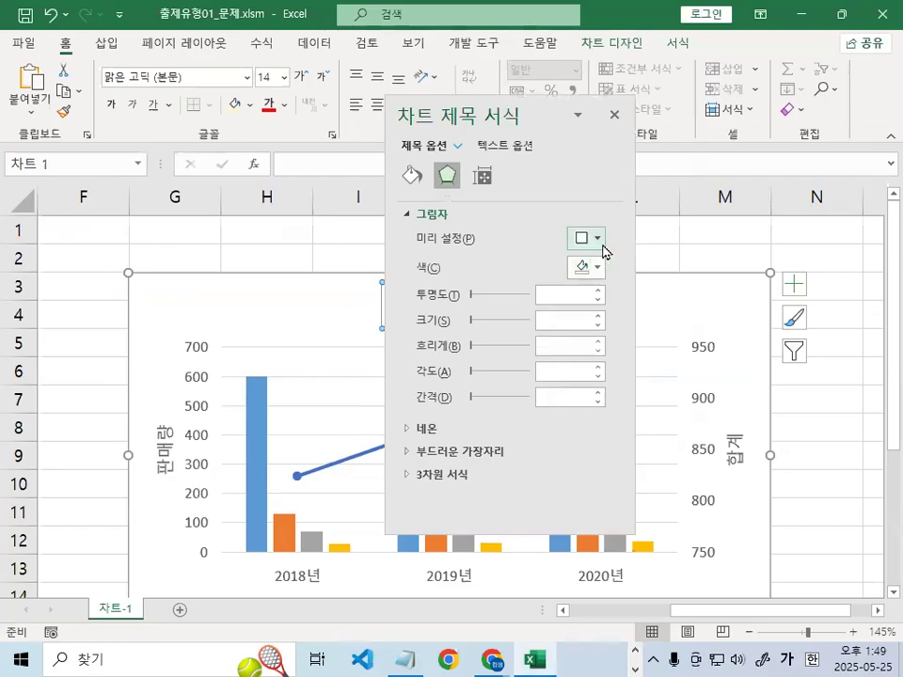
left_click(586, 241)
left_click(623, 399)
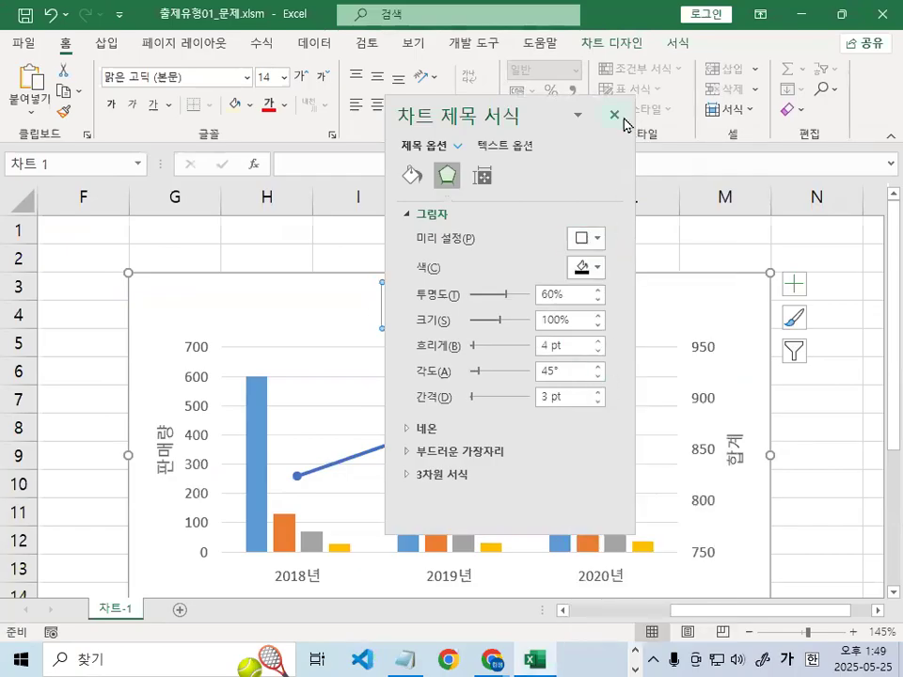
left_click(614, 114)
left_click(600, 326)
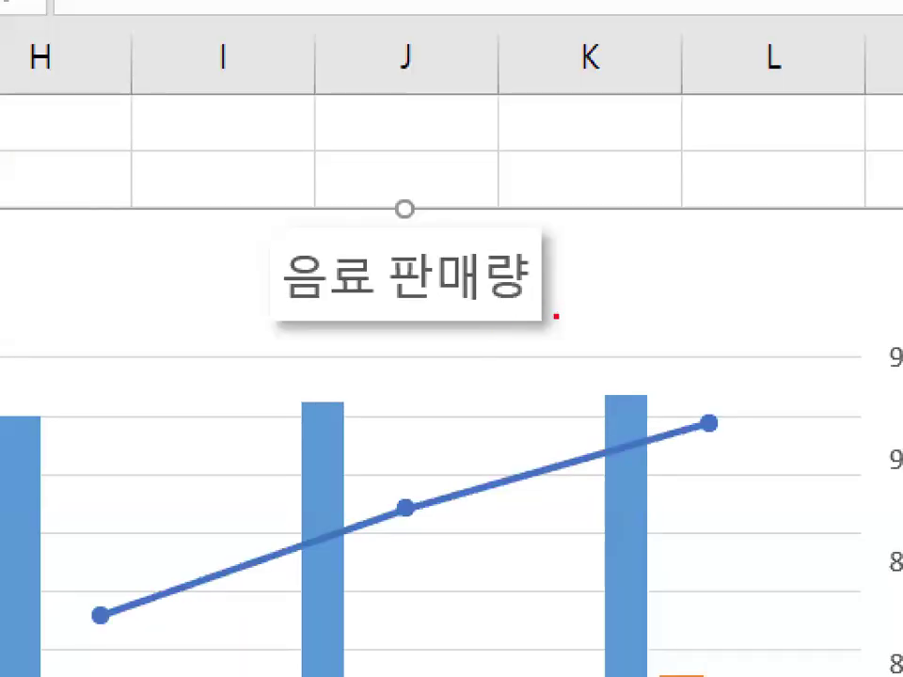
left_click_drag(525, 328, 546, 328)
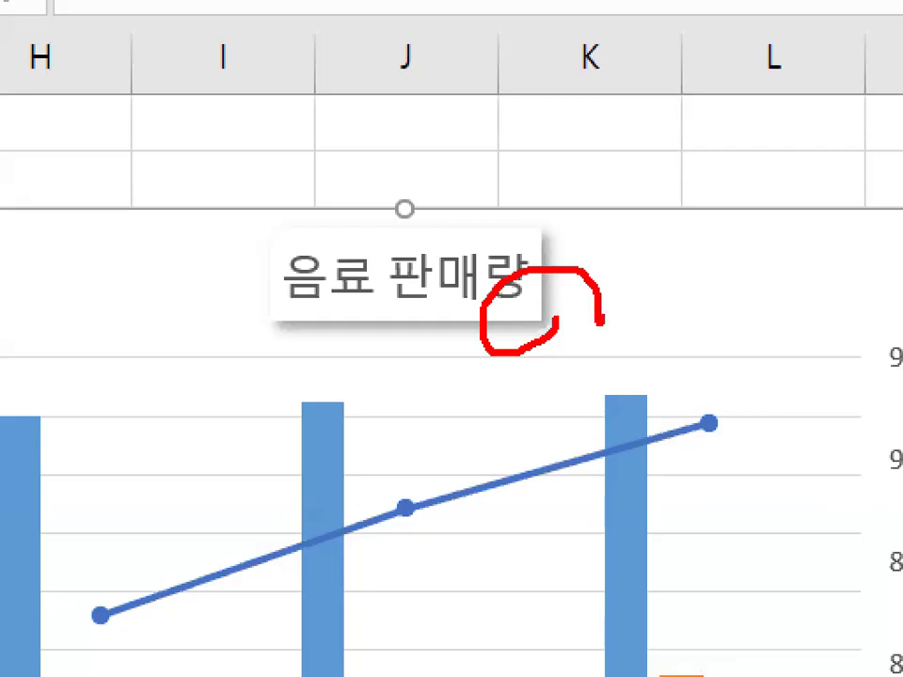
key("Escape")
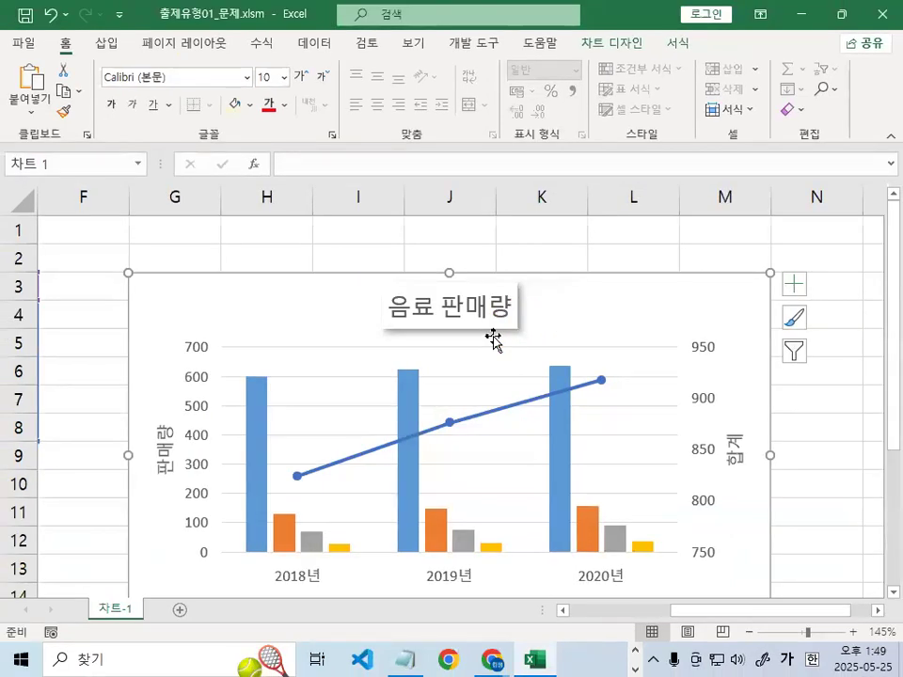
Delete the chart's primary horizontal gridlines
key("ctrl+1")
left_click(478, 501)
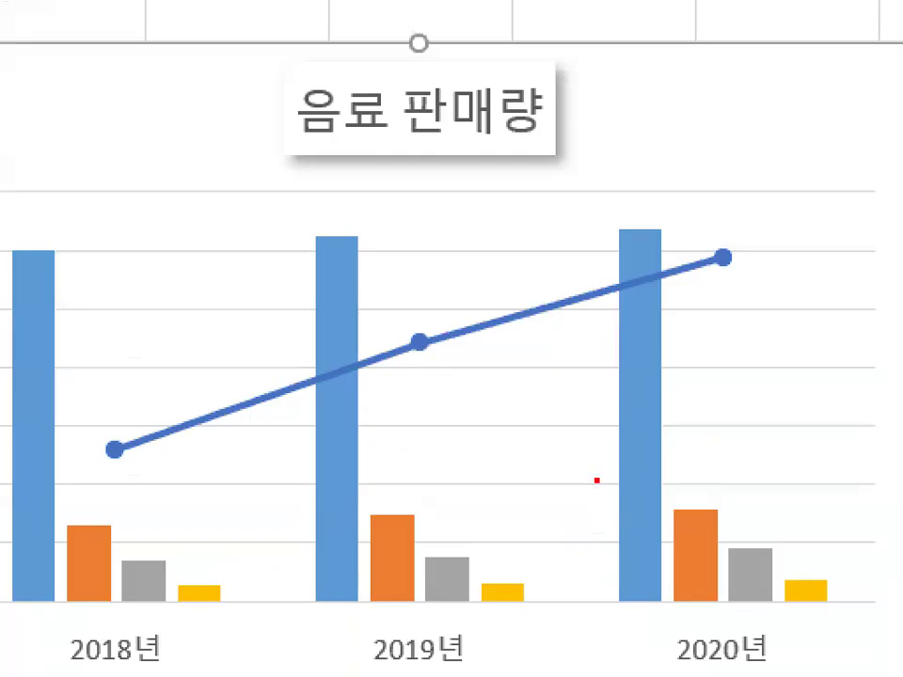
left_click_drag(606, 487, 560, 513)
key("Escape")
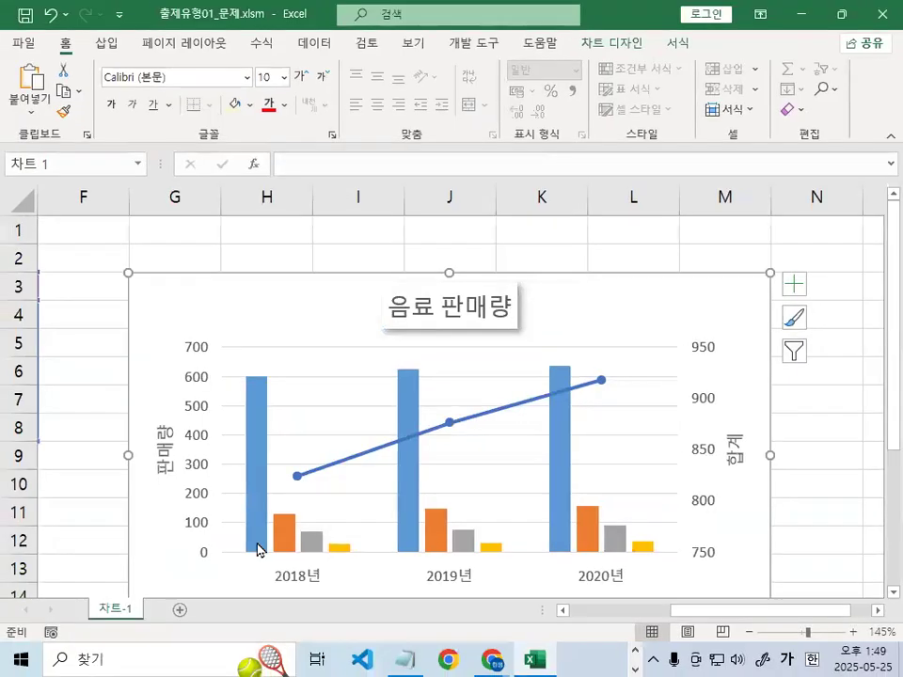
key("ctrl+1")
left_click(70, 508)
mouse_move(518, 386)
left_mouse_down()
mouse_move(513, 411)
mouse_move(522, 376)
mouse_move(516, 405)
left_mouse_up()
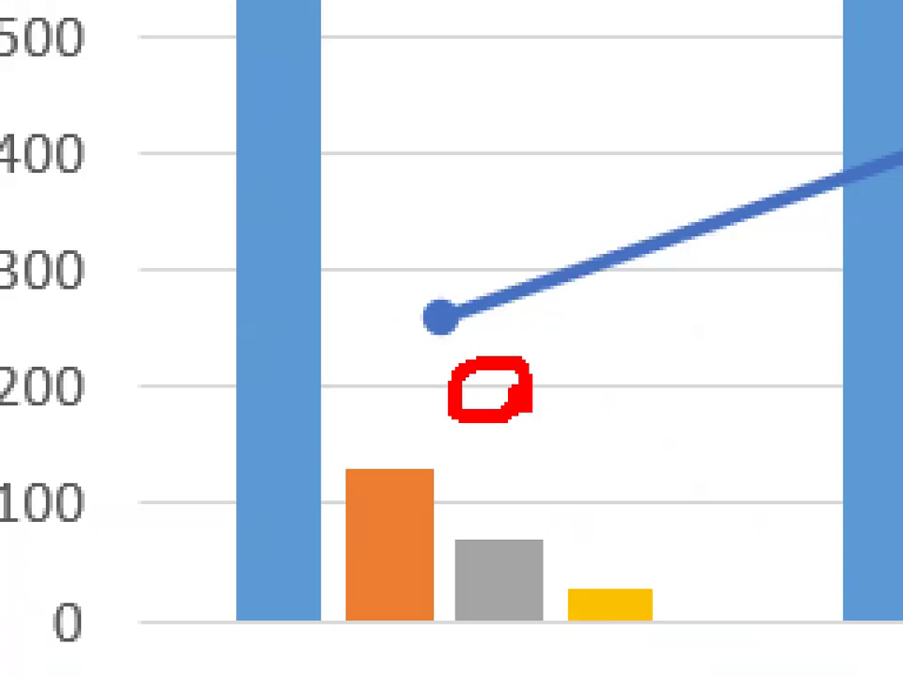
key("Escape")
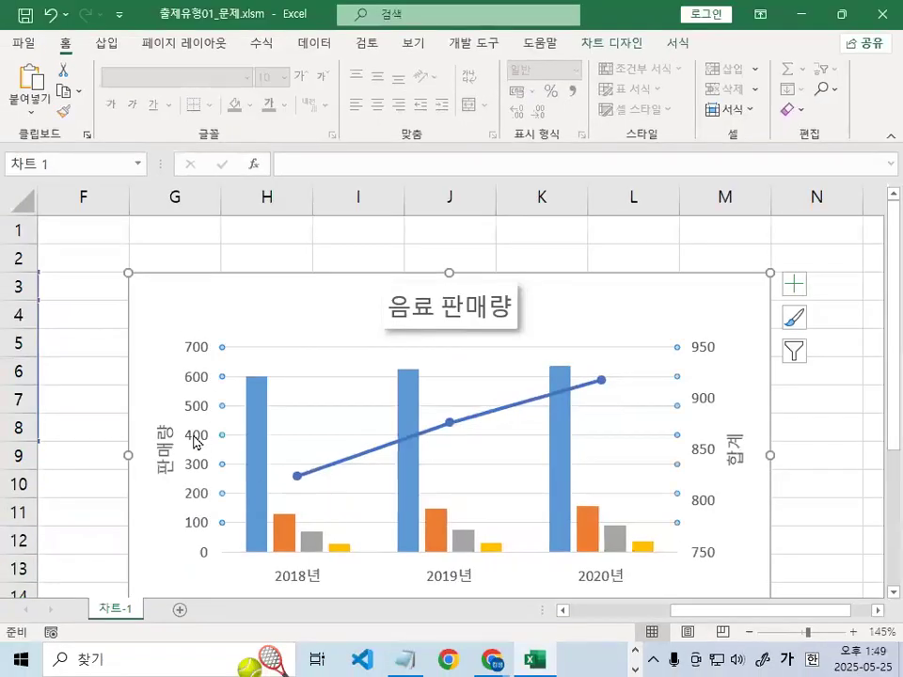
key("ctrl+1")
left_click(224, 361)
left_click_drag(229, 350, 266, 378)
mouse_move(252, 420)
left_mouse_down()
mouse_move(248, 388)
mouse_move(250, 421)
left_mouse_up()
mouse_move(245, 491)
left_mouse_down()
mouse_move(203, 460)
mouse_move(305, 497)
left_mouse_up()
key("Escape")
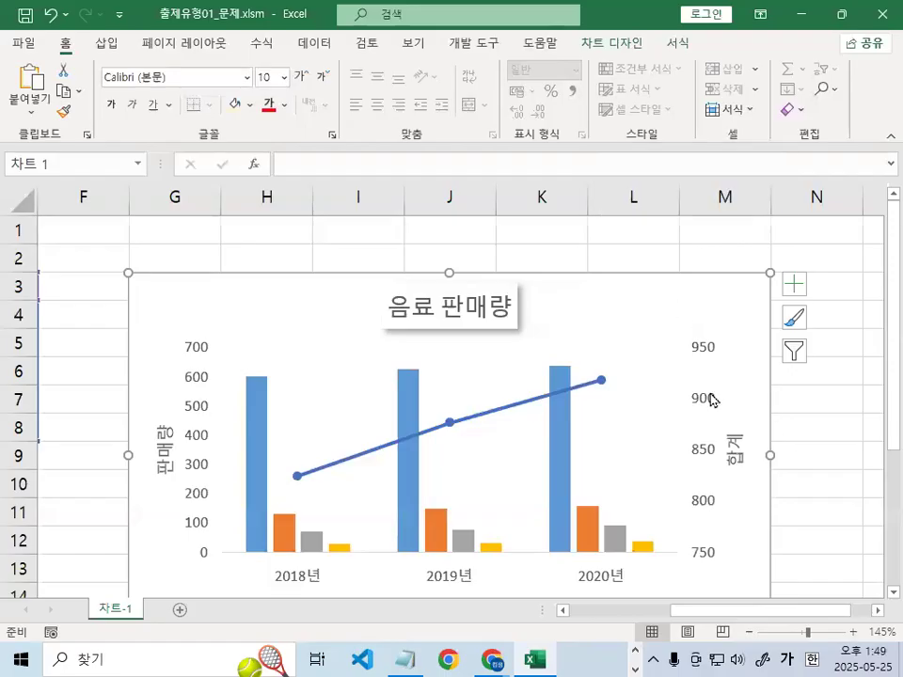
Set the chart legend's position to 오른쪽 and close the legend formatting settings
scroll(732, 425, "down", 4)
left_click(477, 286)
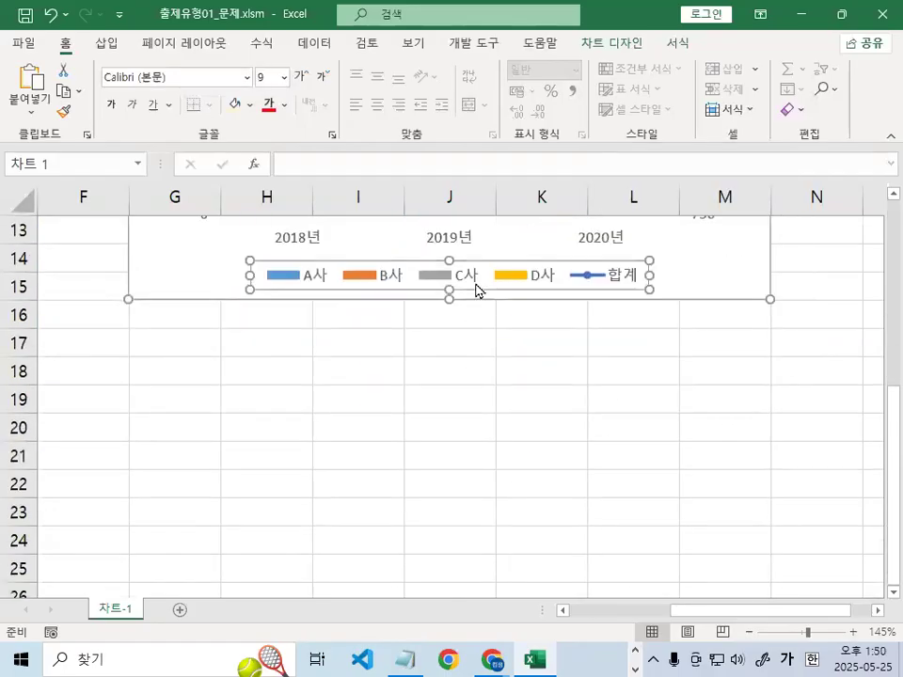
left_click_drag(453, 264, 519, 274)
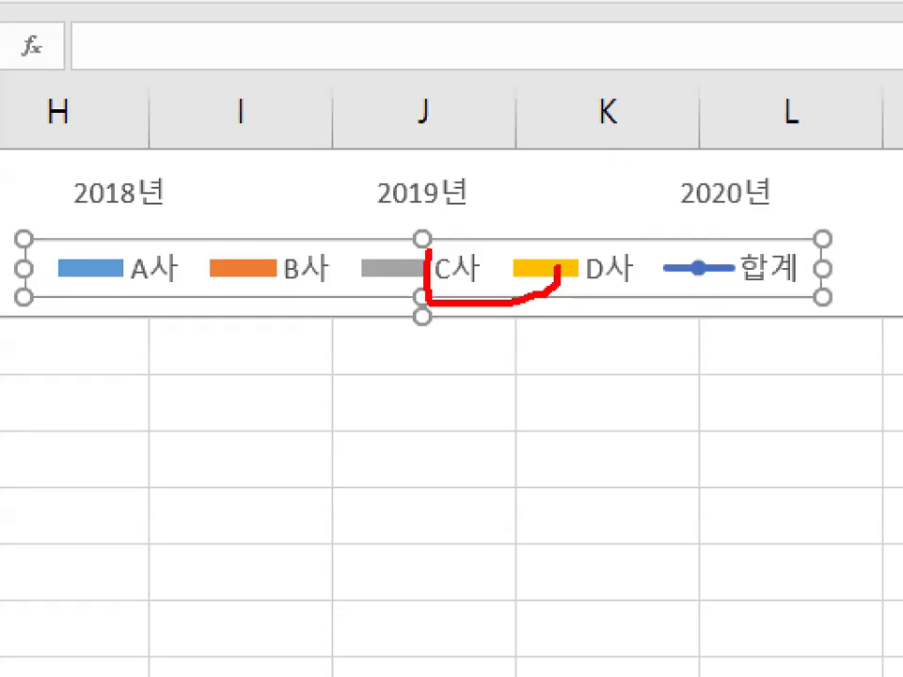
left_click_drag(429, 251, 518, 275)
key("Escape")
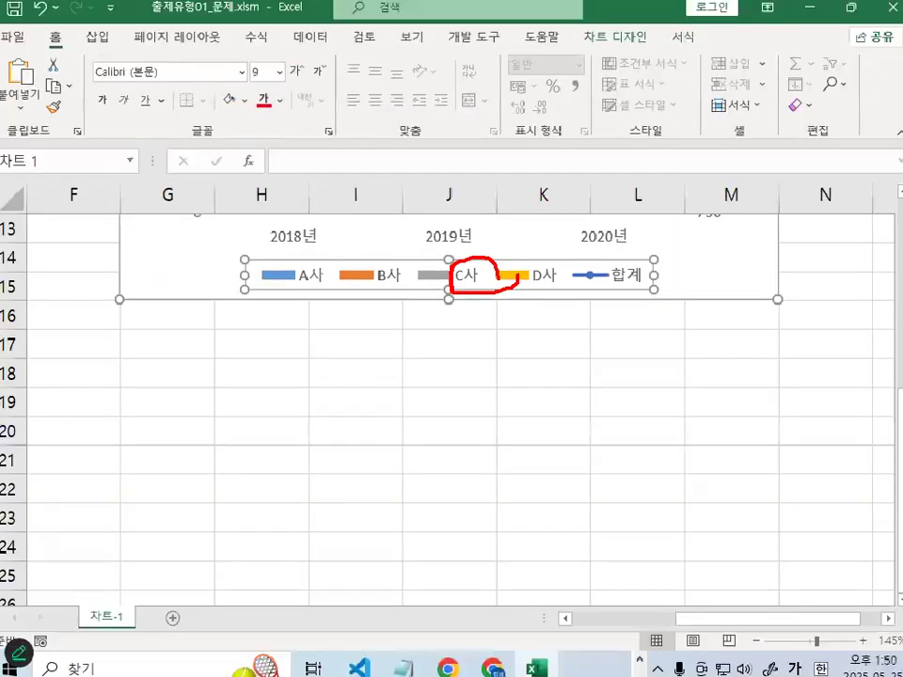
double_click(478, 282)
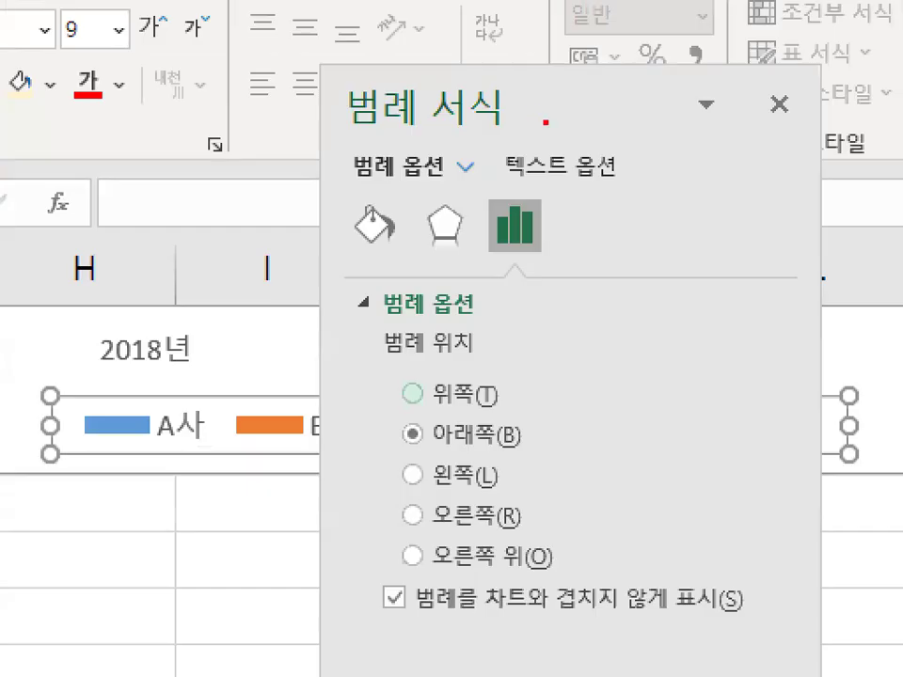
left_click_drag(497, 125, 482, 107)
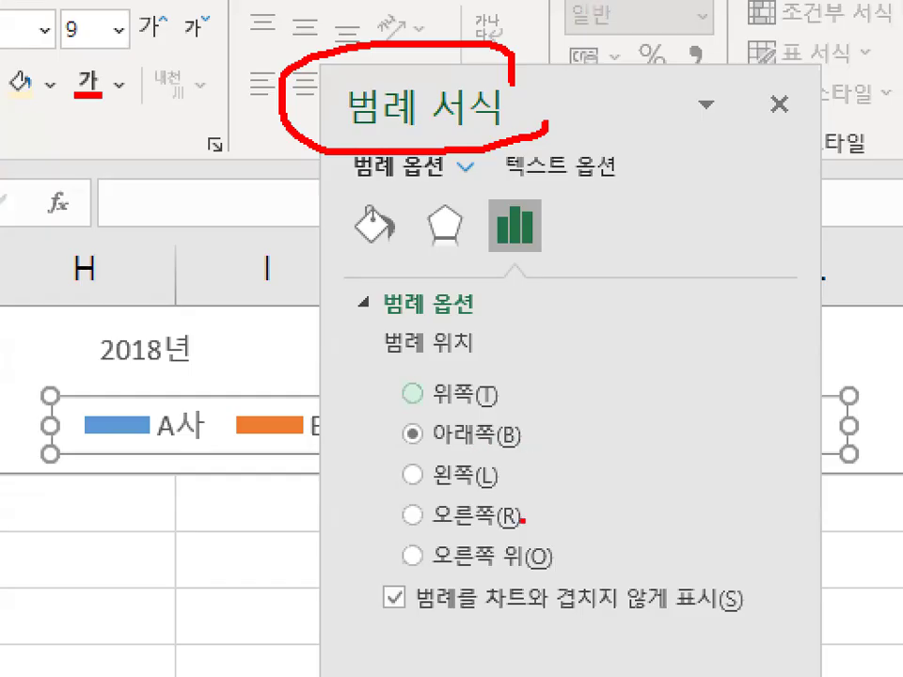
mouse_move(523, 520)
left_mouse_down()
mouse_move(476, 475)
mouse_move(529, 529)
left_mouse_up()
key("Escape")
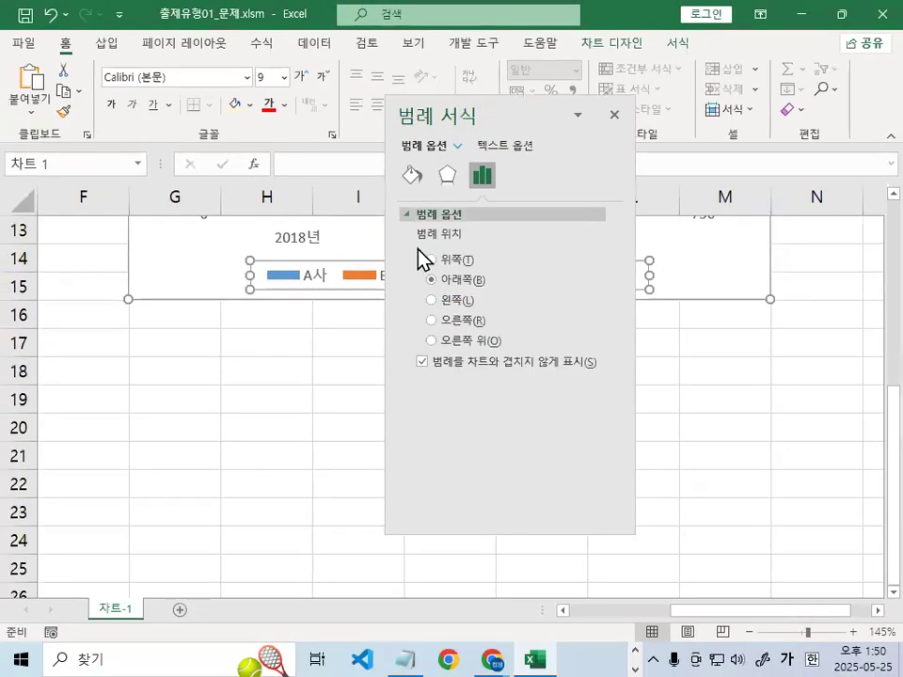
left_click(432, 320)
left_click(614, 114)
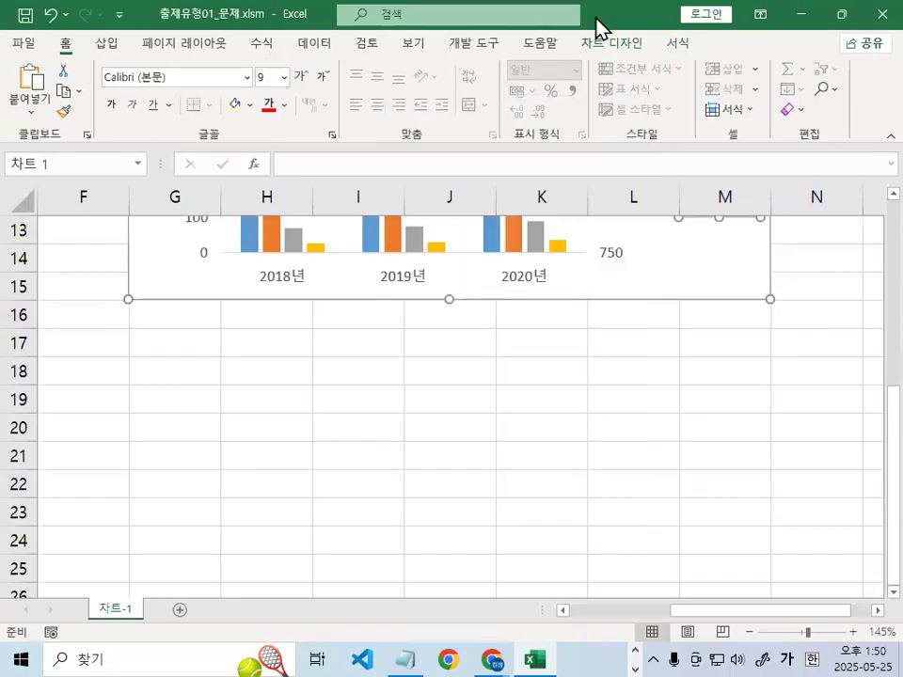
scroll(777, 390, "up", 3)
left_click_drag(767, 384, 777, 434)
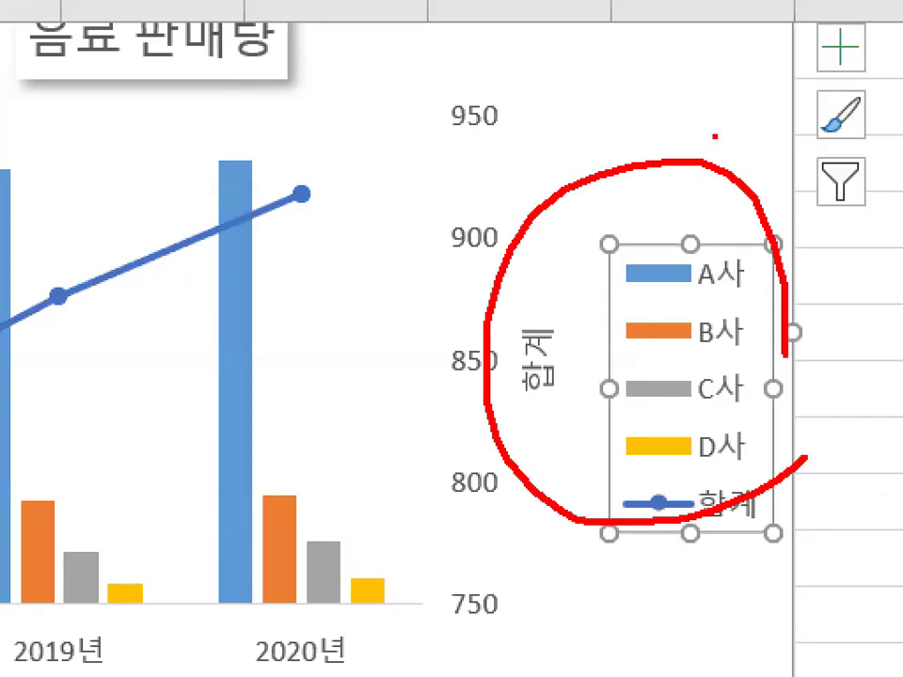
key("Escape")
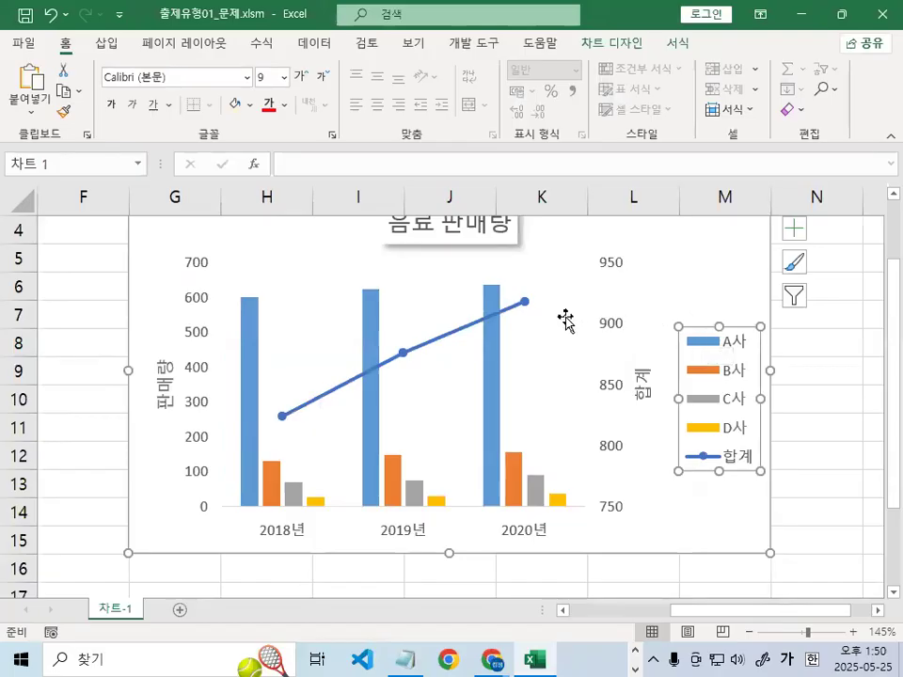
key("ctrl+2")
mouse_move(217, 323)
left_mouse_down()
mouse_move(569, 282)
mouse_move(568, 294)
left_mouse_up()
mouse_move(664, 178)
left_mouse_down()
mouse_move(609, 316)
mouse_move(614, 270)
left_mouse_up()
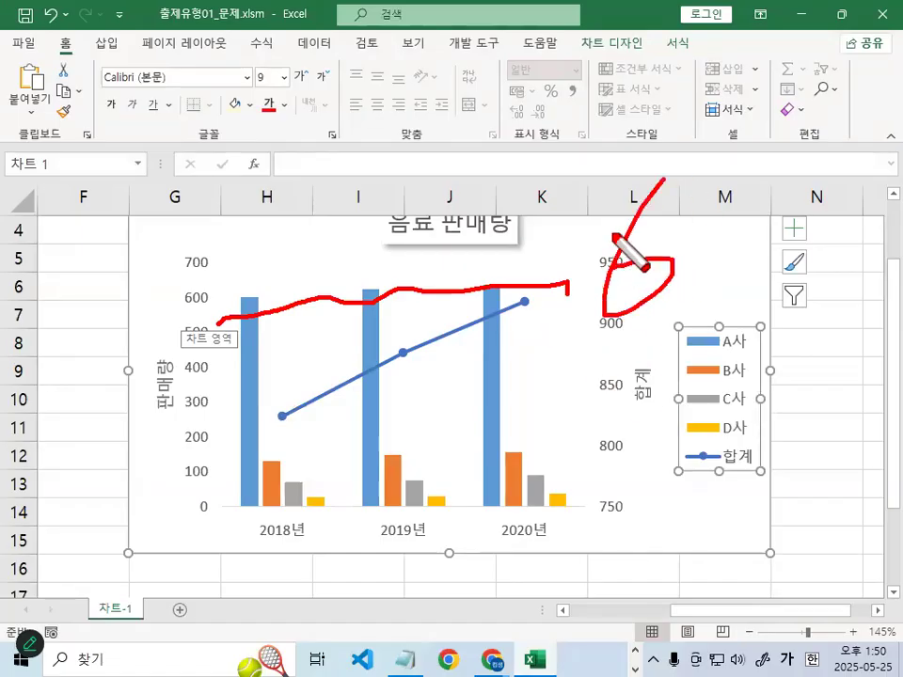
key("Escape")
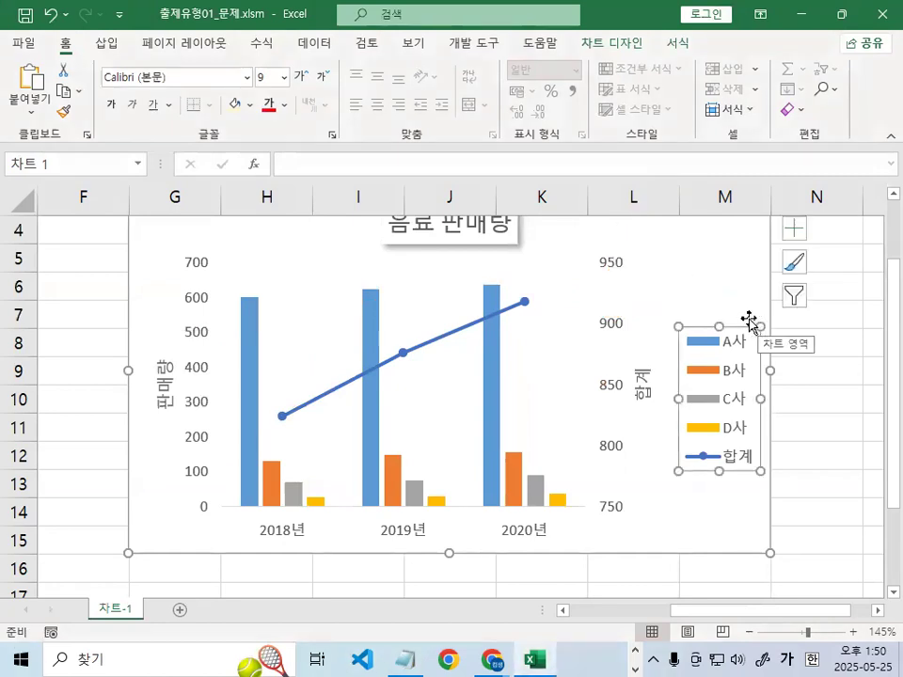
key("ctrl+1")
left_click(718, 358)
mouse_move(780, 350)
left_mouse_down()
mouse_move(792, 338)
mouse_move(736, 268)
mouse_move(800, 298)
left_mouse_up()
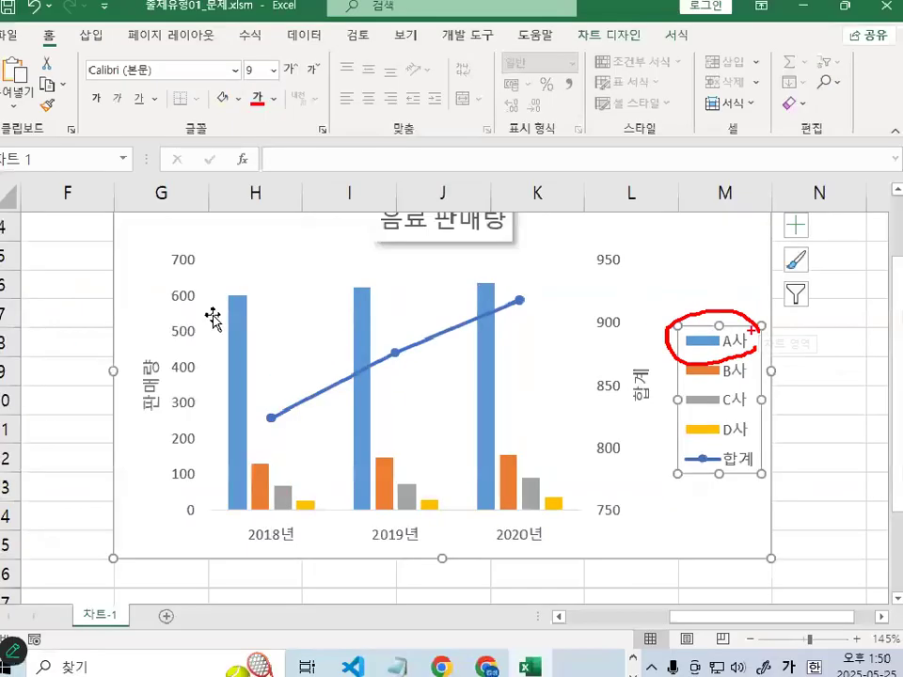
key("Escape")
Add a linear (선형) trendline to the A사 column series
left_click(250, 324)
key("ctrl+1")
mouse_move(272, 329)
left_mouse_down()
mouse_move(248, 347)
mouse_move(224, 284)
mouse_move(270, 284)
mouse_move(275, 325)
mouse_move(299, 197)
left_mouse_up()
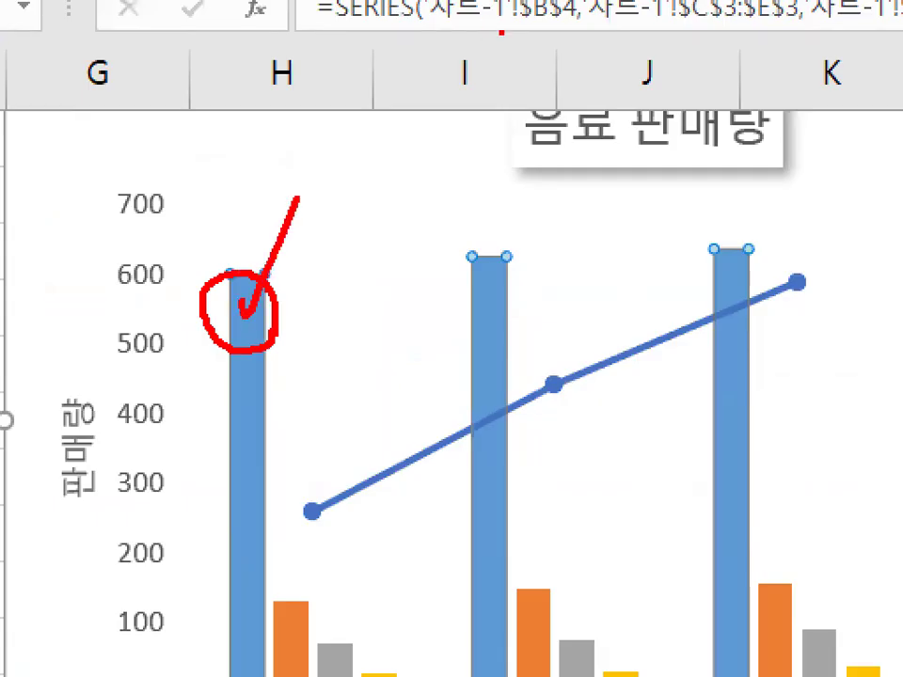
key("Escape")
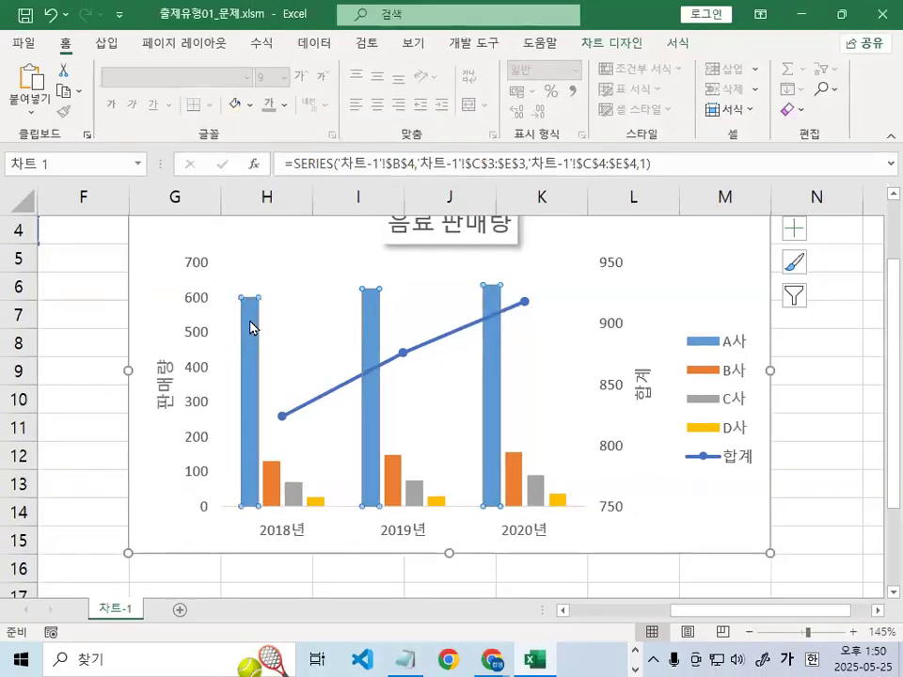
right_click(250, 327)
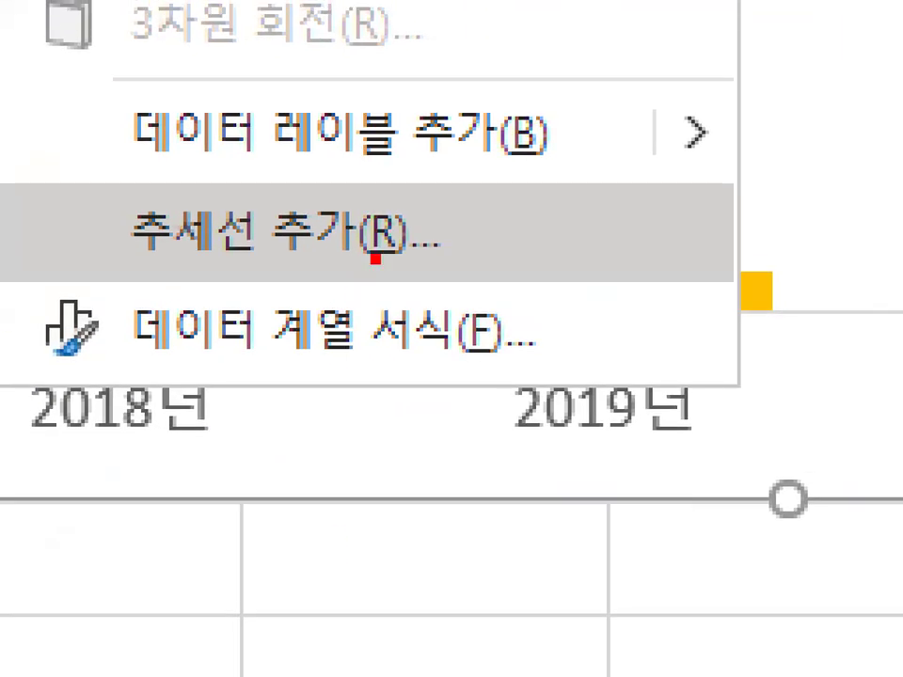
left_click_drag(375, 501, 330, 514)
mouse_move(326, 282)
left_mouse_down()
mouse_move(236, 179)
mouse_move(381, 230)
left_mouse_up()
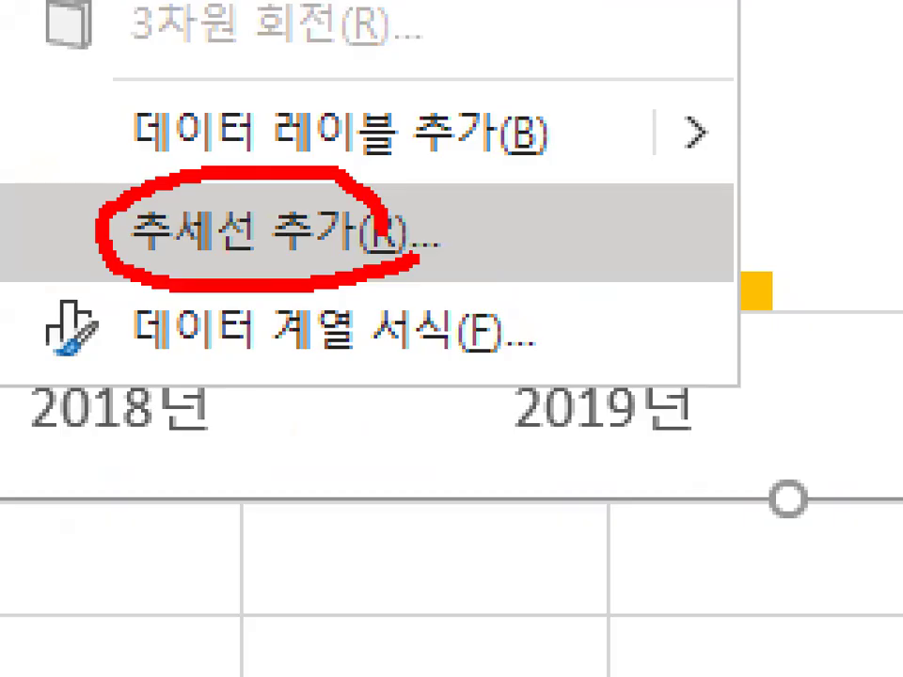
key("Escape")
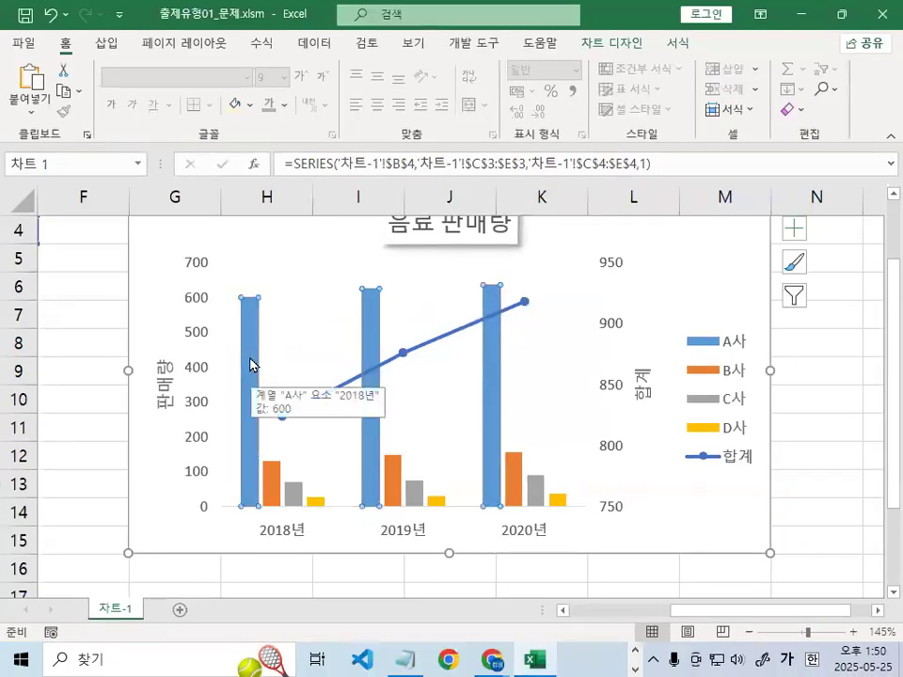
right_click(252, 365)
left_click(354, 516)
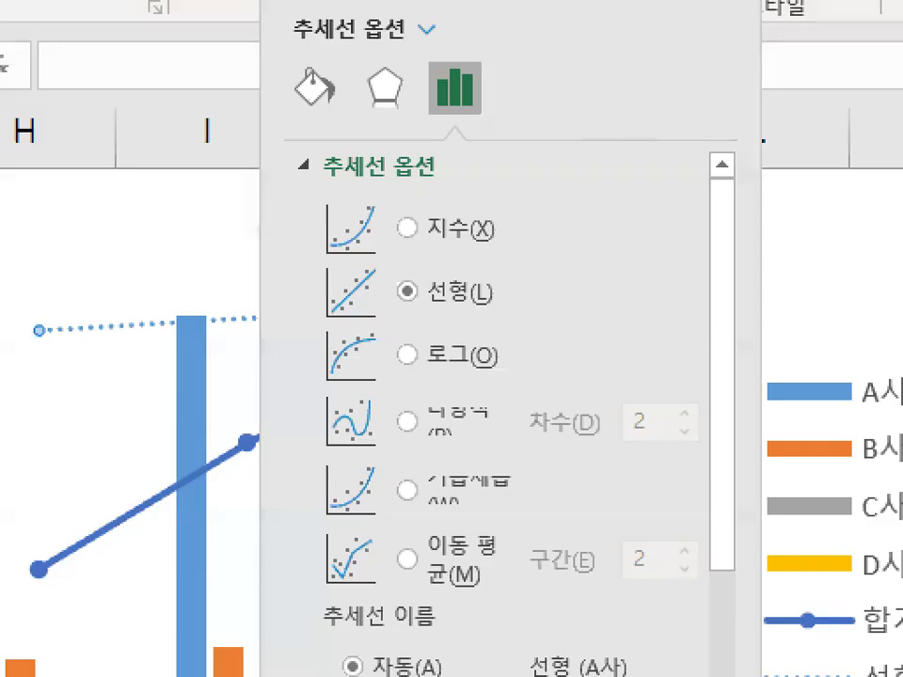
Close the trendline formatting settings
mouse_move(544, 305)
left_mouse_down()
mouse_move(517, 264)
mouse_move(546, 306)
left_mouse_up()
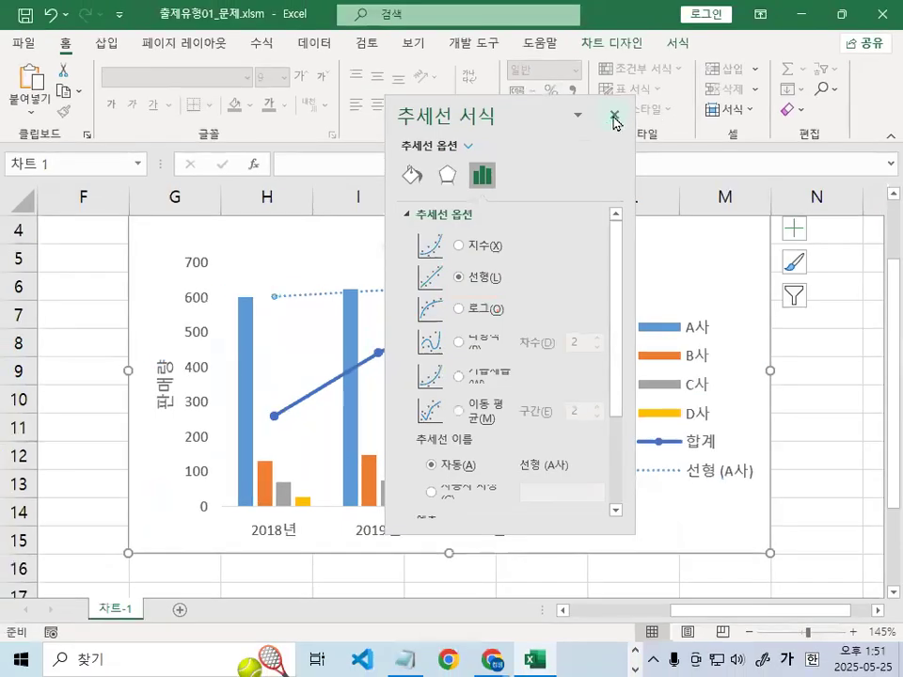
left_click(612, 117)
left_click_drag(287, 308, 495, 299)
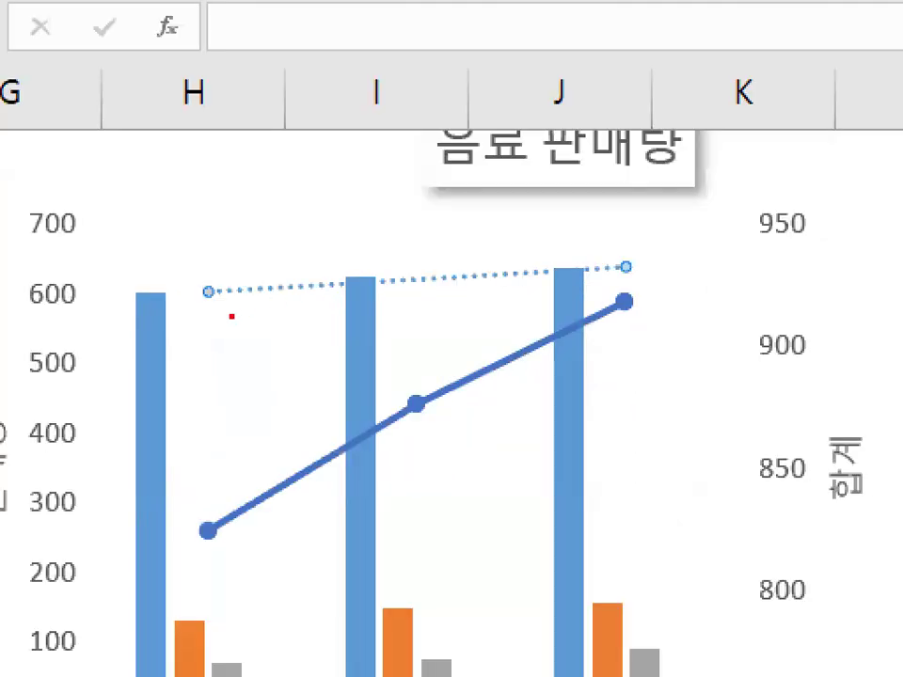
left_click_drag(649, 297, 649, 318)
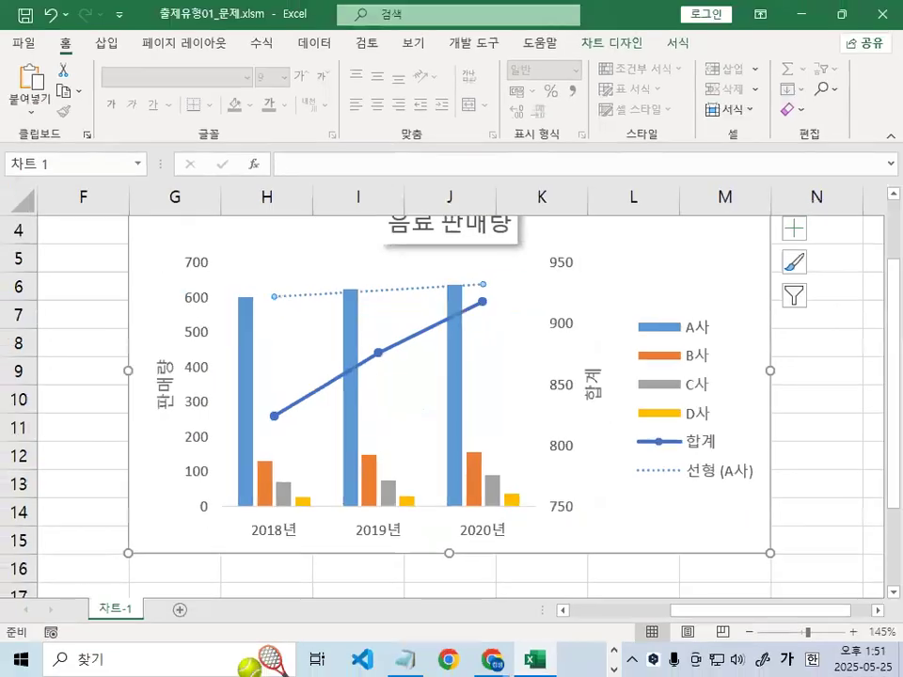
mouse_move(760, 474)
left_mouse_down()
mouse_move(518, 476)
mouse_move(749, 435)
left_mouse_up()
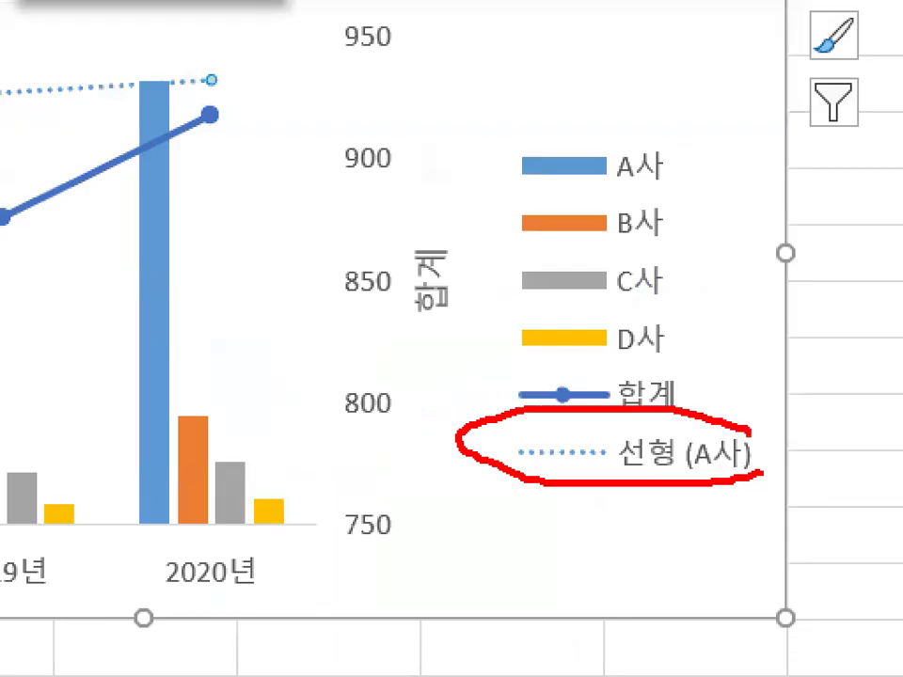
left_click_drag(694, 415, 777, 333)
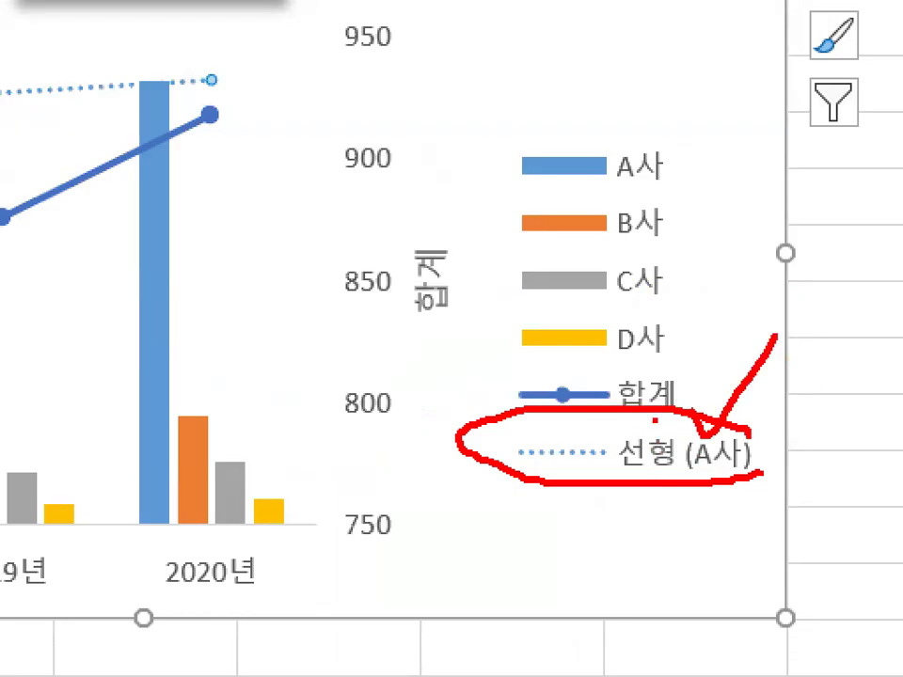
left_click_drag(666, 377, 655, 407)
left_click_drag(652, 473, 637, 483)
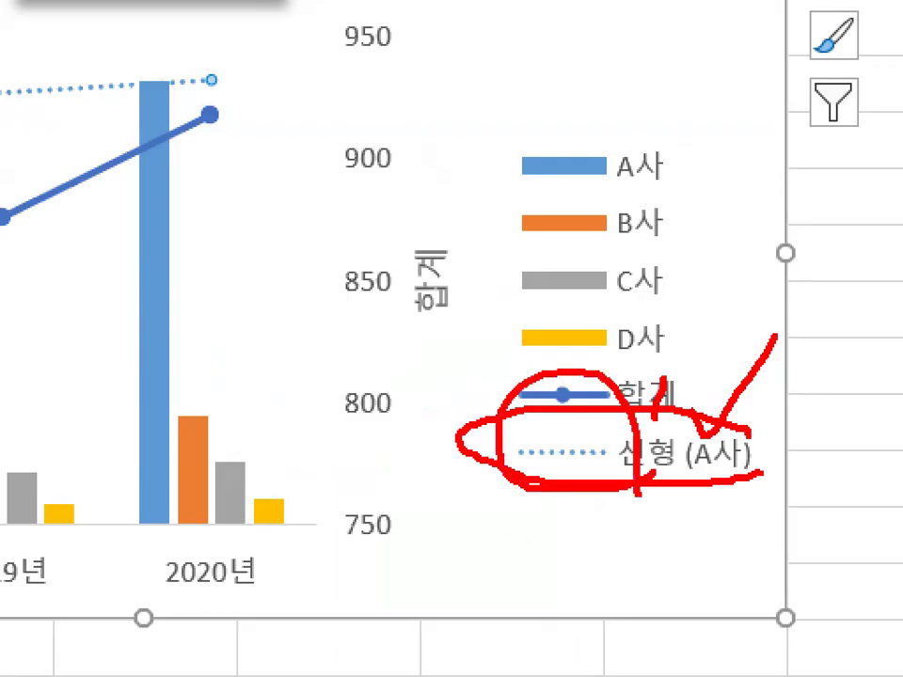
key("Escape")
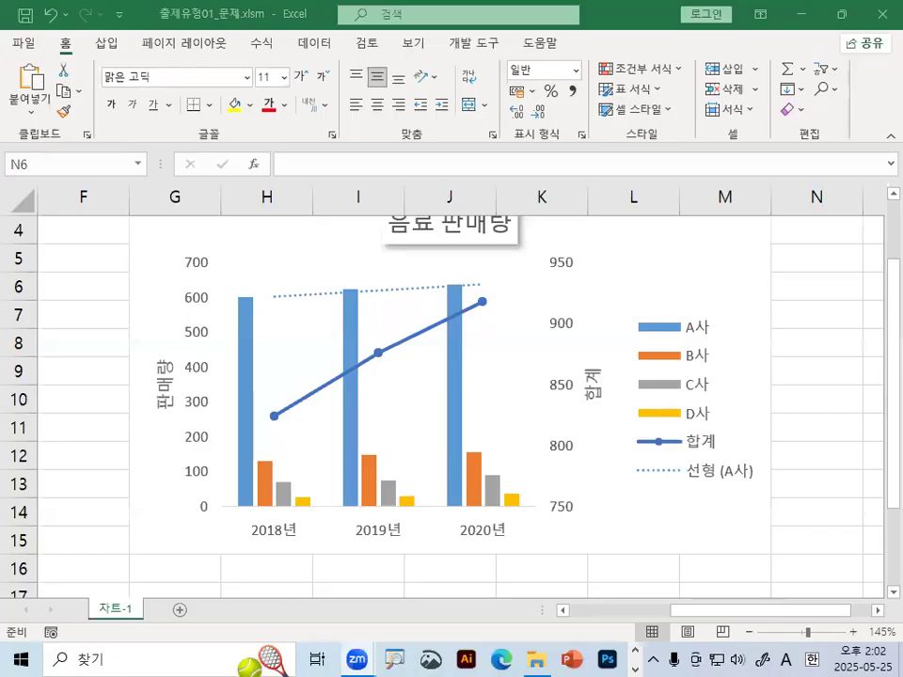
Close the workbook 출제유형01_문제.xlsm
left_click(820, 292)
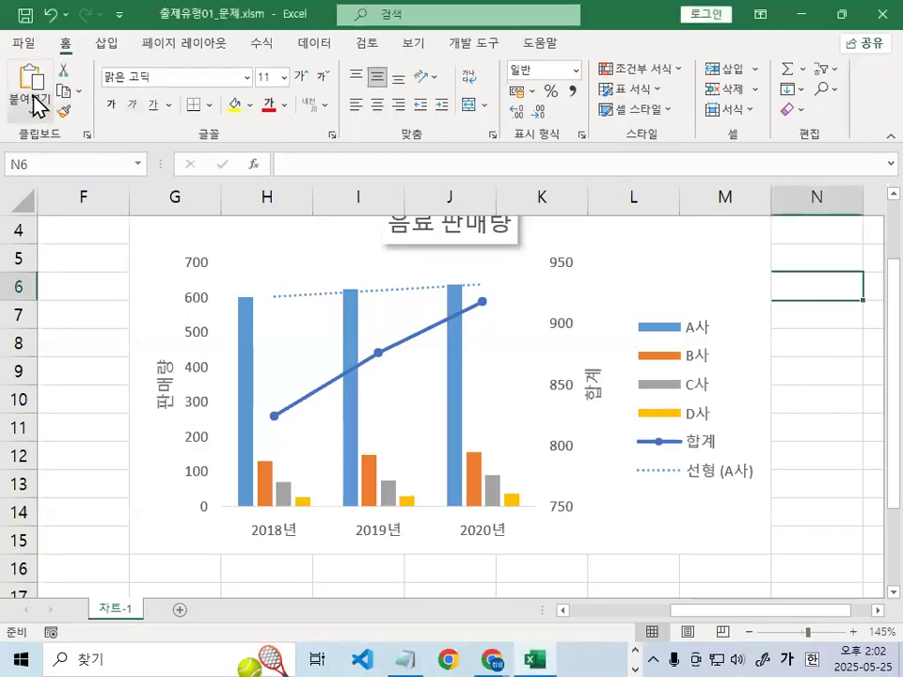
left_click(31, 57)
left_click(59, 512)
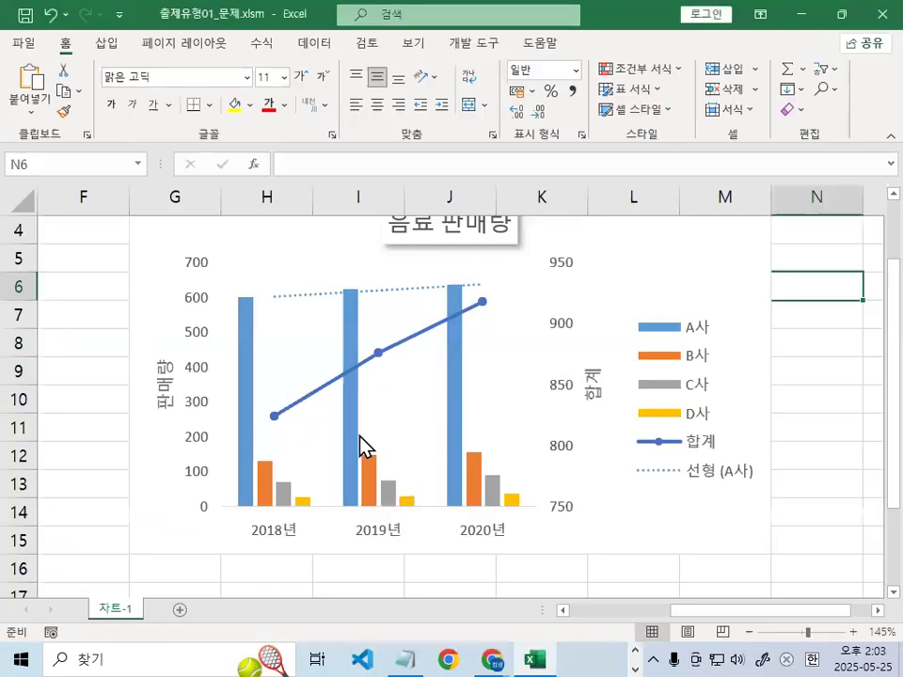
left_click(450, 366)
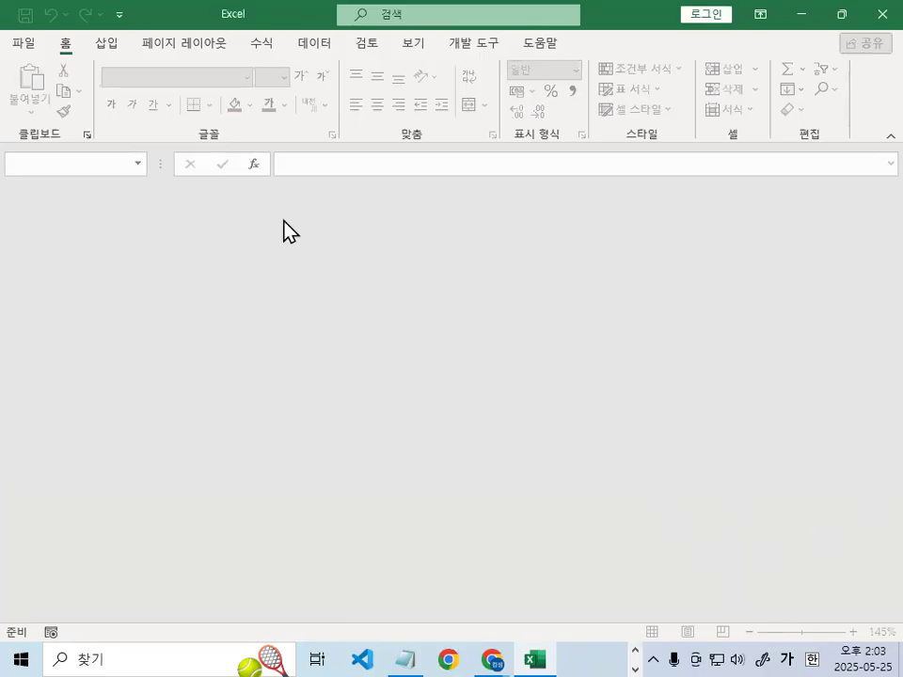
Open the workbook 차트.xlsm from the folder 엑셀교재기출보충자료_실습파일 on drive C:
left_click(26, 46)
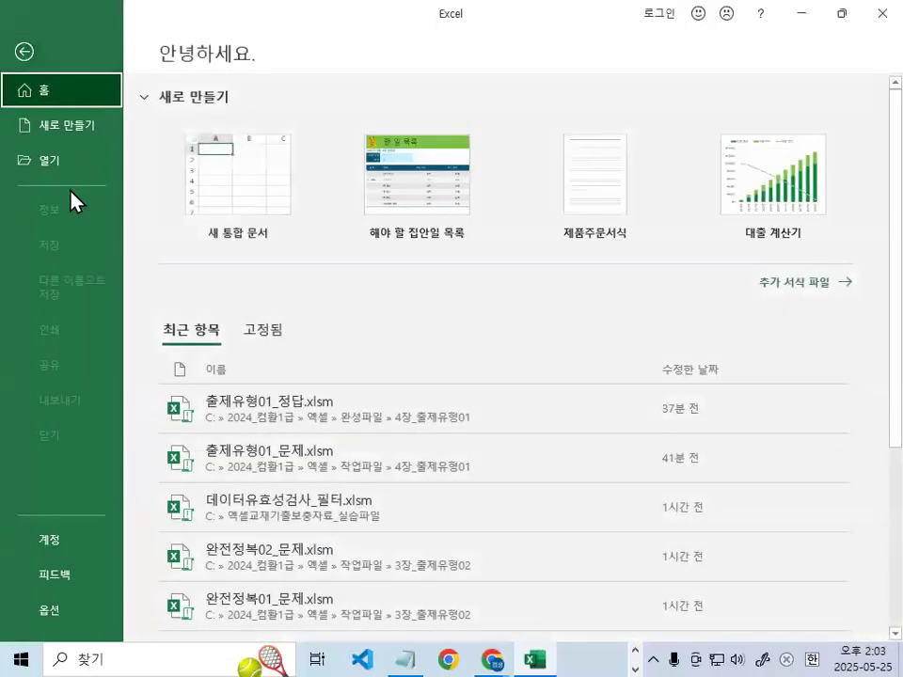
left_click(66, 162)
left_click(275, 308)
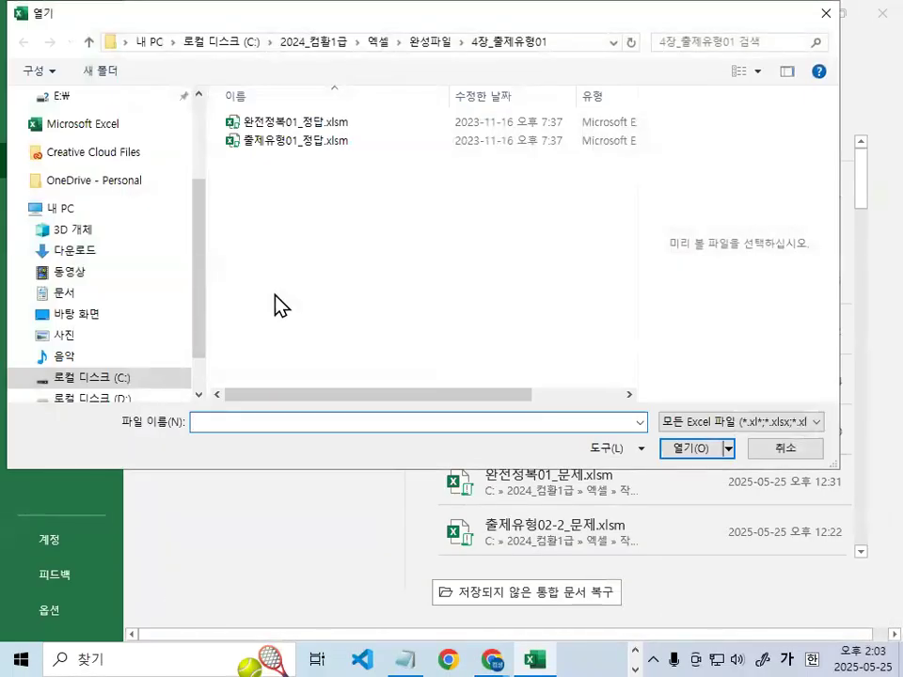
left_click(165, 379)
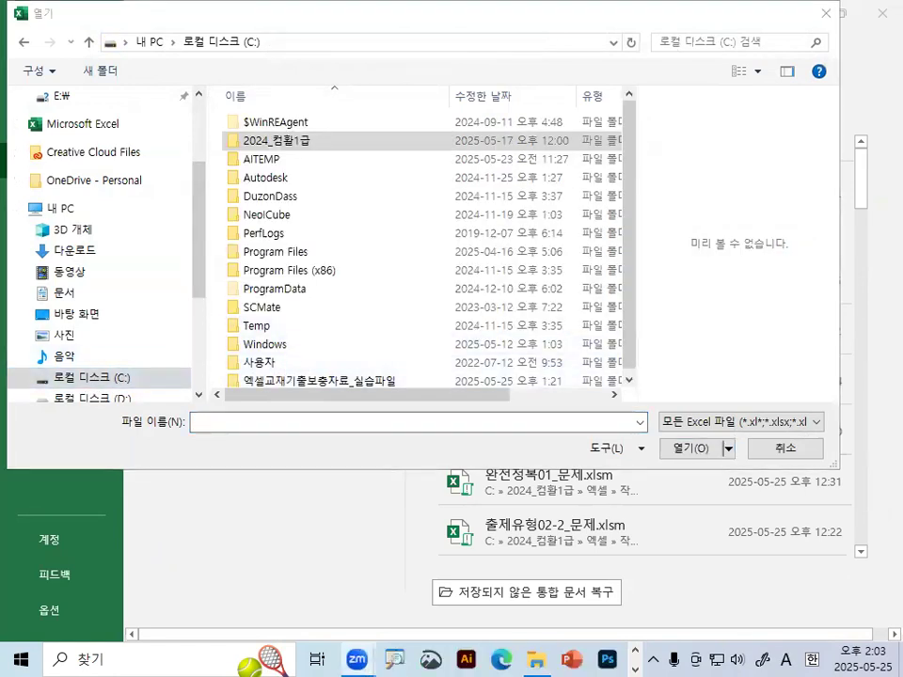
left_click(310, 289)
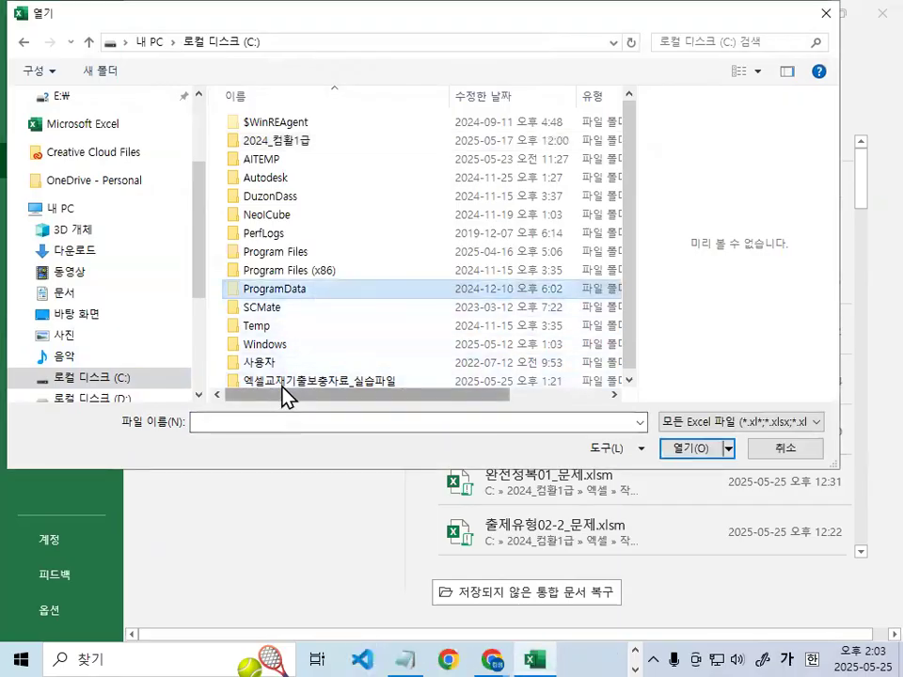
key("ctrl+1")
left_click(283, 378)
left_click_drag(326, 378, 323, 377)
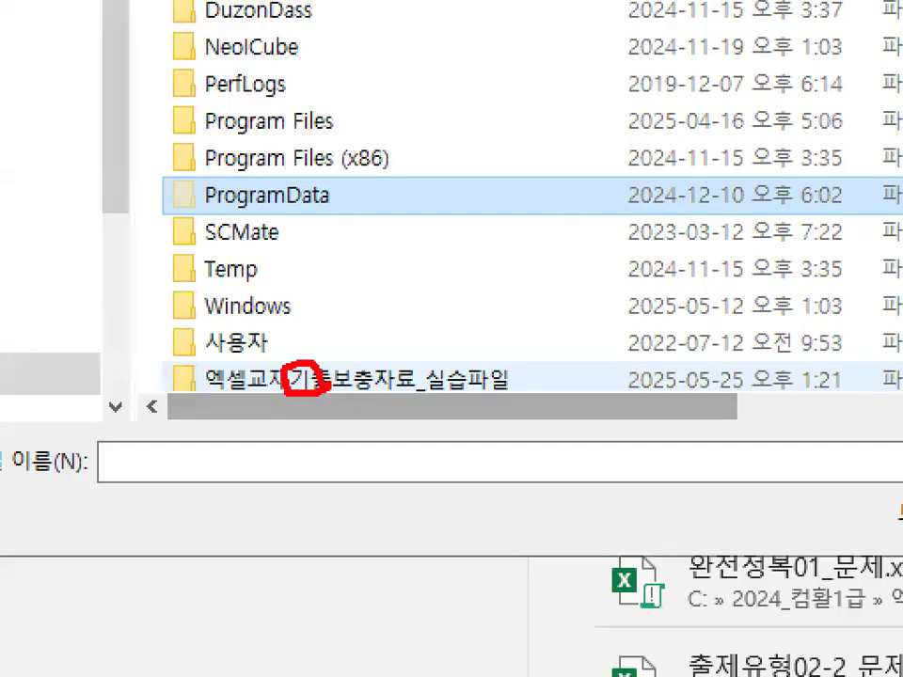
key("Escape")
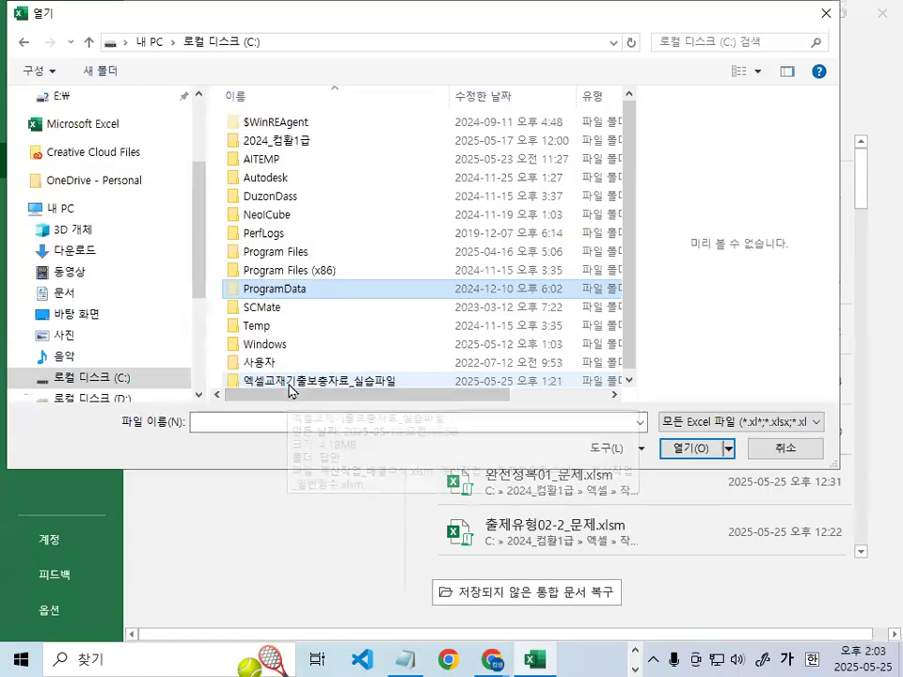
double_click(285, 382)
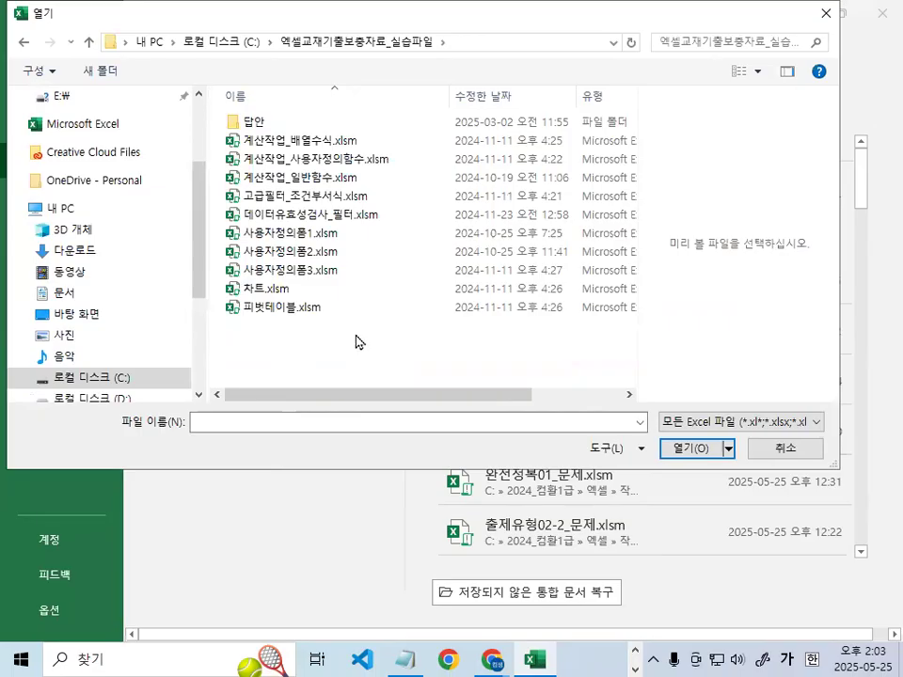
double_click(270, 290)
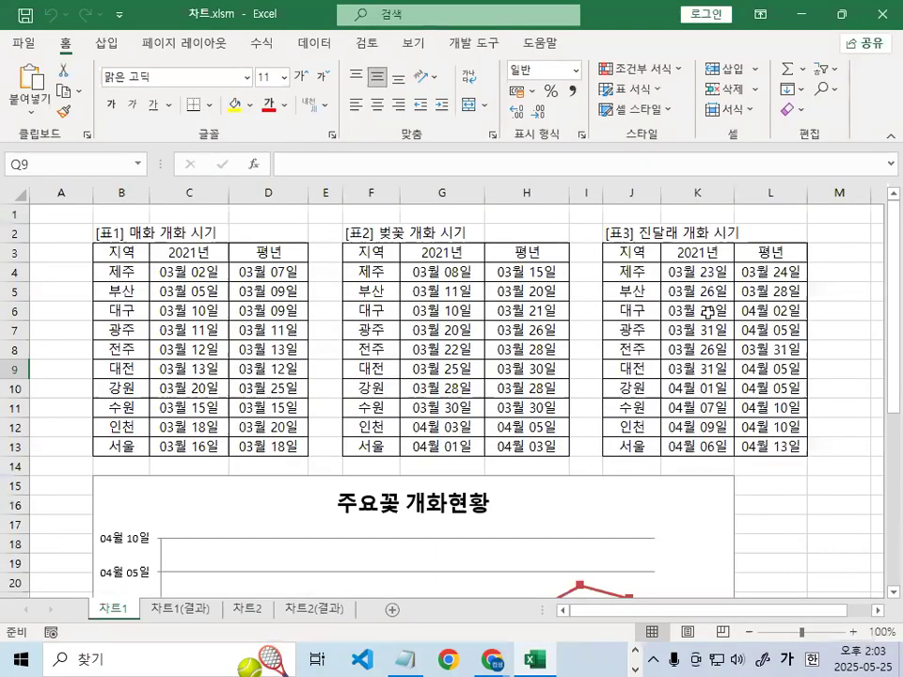
Examine the three flowering-date tables and the line chart 주요꽃 개화현황 on sheet 차트1
left_click(854, 320)
scroll(856, 320, "down", 2)
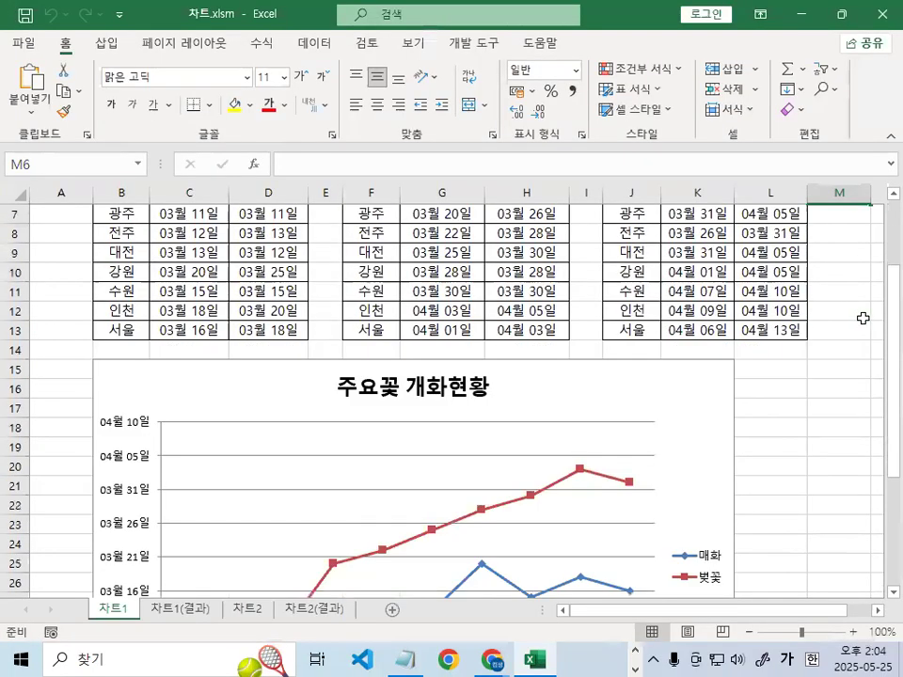
left_click(690, 394)
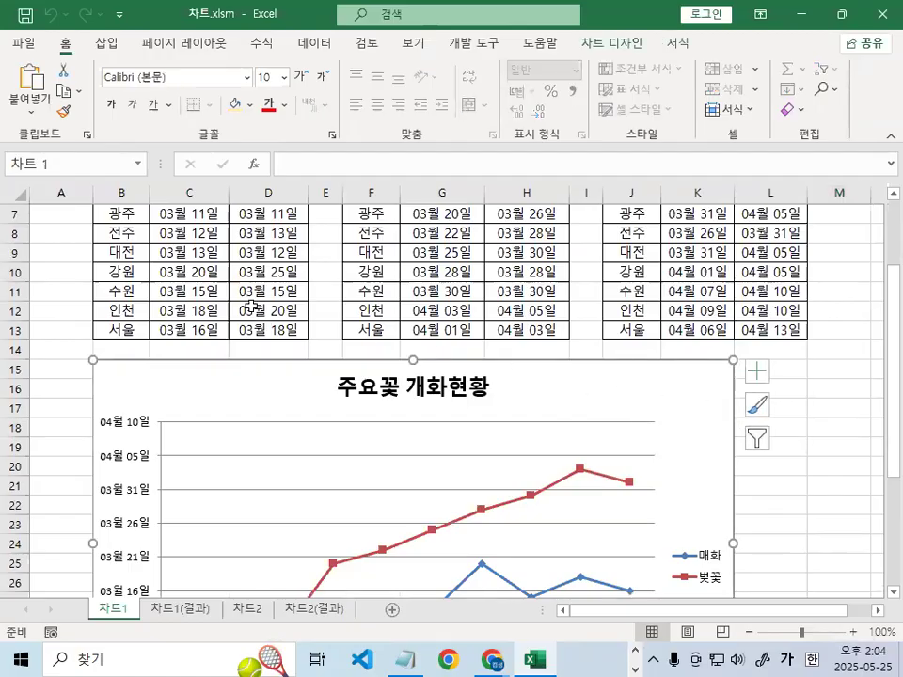
key("ctrl+1")
left_click(204, 270)
mouse_move(395, 279)
left_mouse_down()
mouse_move(306, 348)
mouse_move(392, 317)
left_mouse_up()
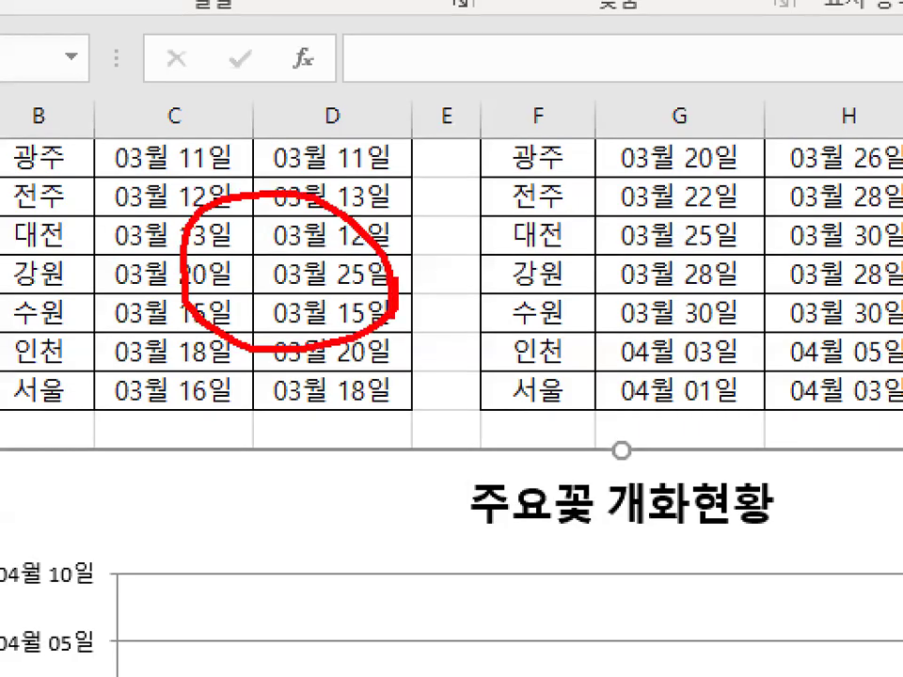
key("Escape")
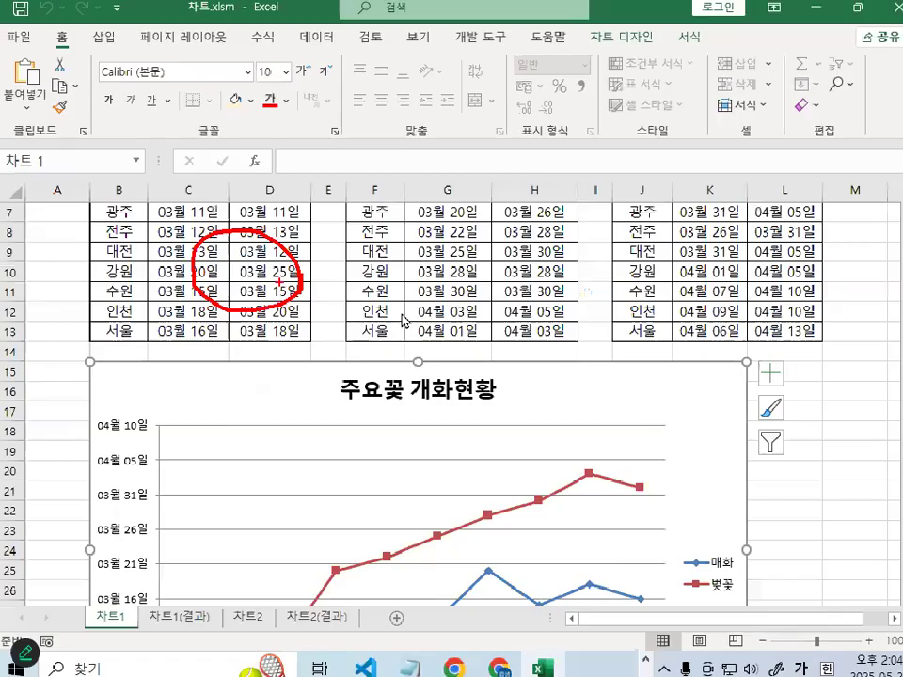
key("ctrl+2")
mouse_move(268, 279)
left_mouse_down()
mouse_move(173, 251)
mouse_move(291, 288)
left_mouse_up()
mouse_move(502, 290)
left_mouse_down()
mouse_move(467, 305)
mouse_move(525, 297)
left_mouse_up()
mouse_move(696, 298)
left_mouse_down()
mouse_move(634, 319)
mouse_move(706, 309)
left_mouse_up()
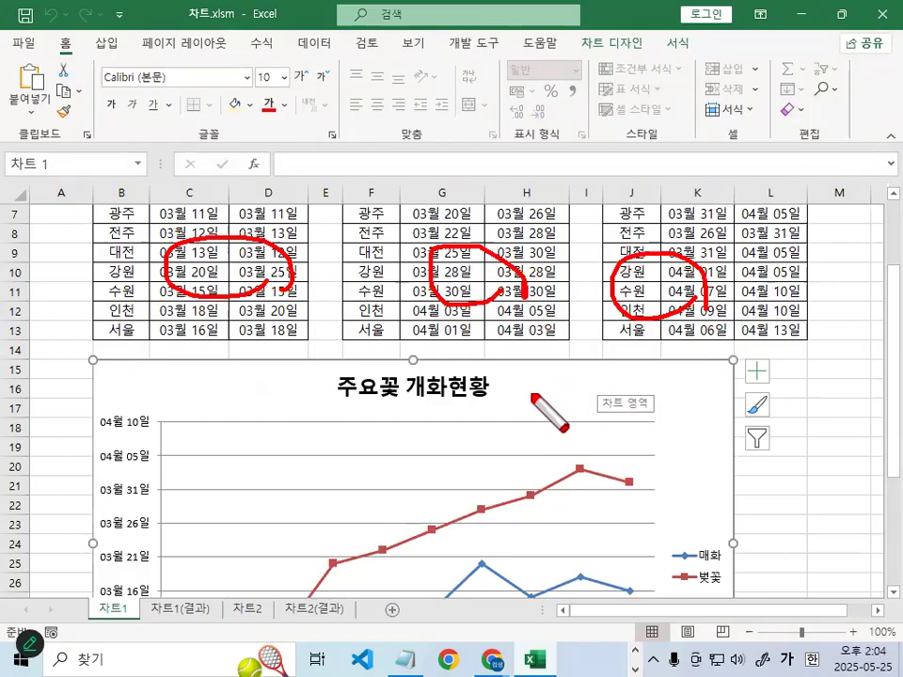
mouse_move(530, 378)
left_mouse_down()
mouse_move(530, 358)
mouse_move(561, 361)
mouse_move(550, 402)
left_mouse_up()
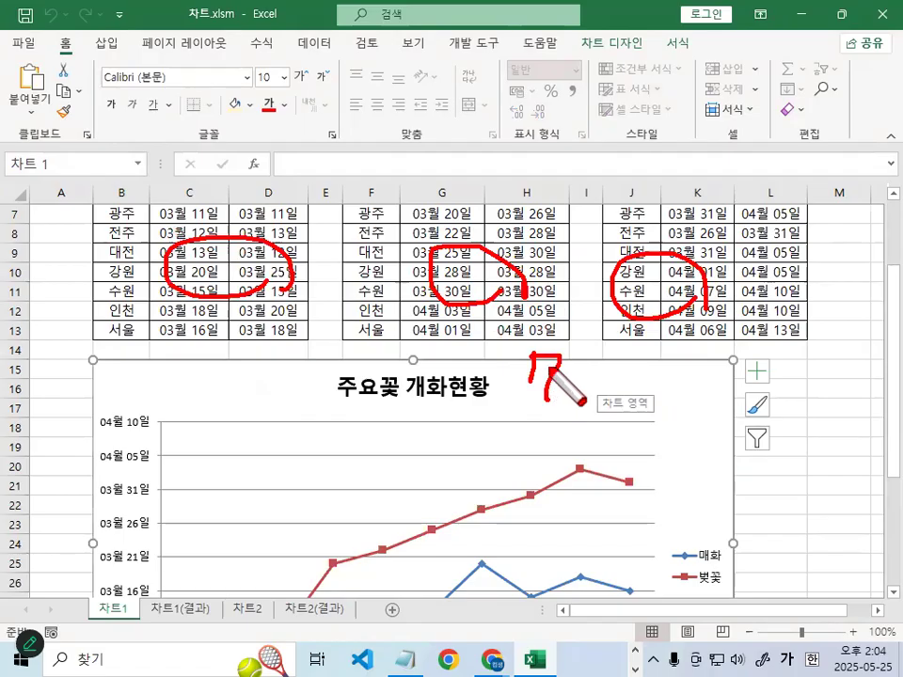
key("Escape")
left_click(836, 372)
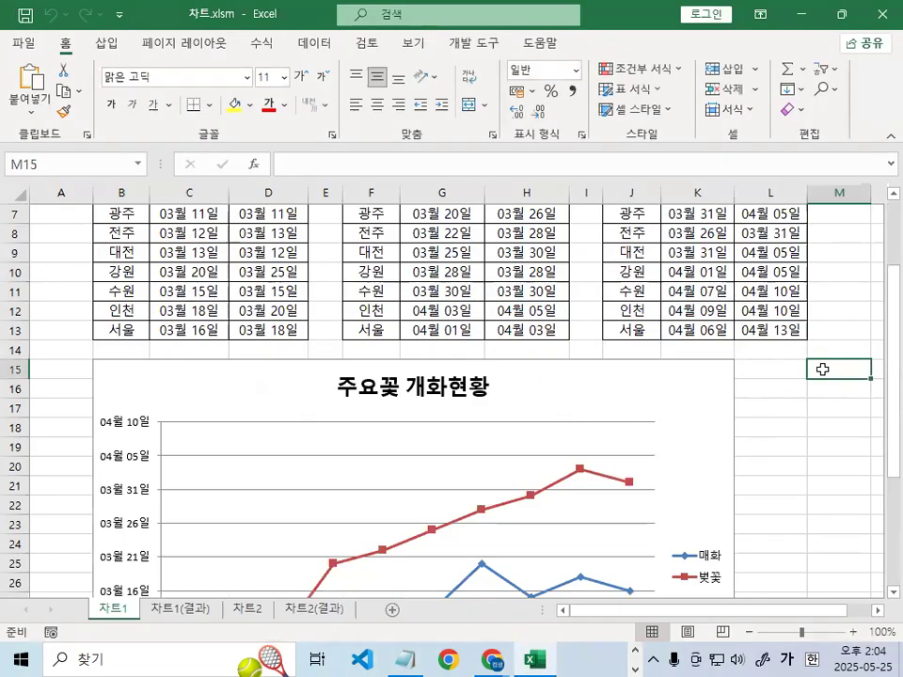
left_click(692, 386)
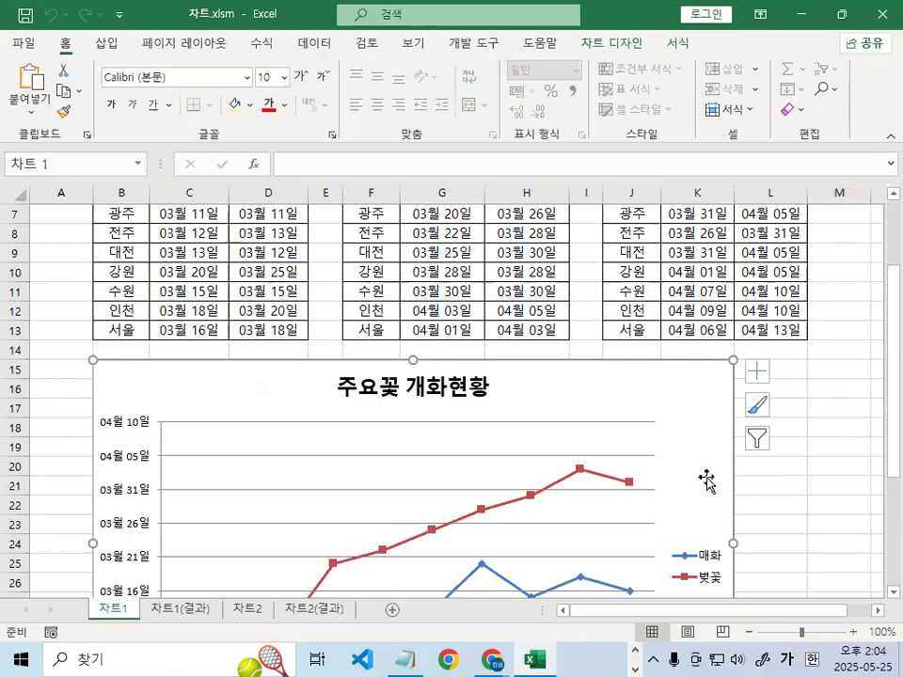
left_click(208, 268)
left_click(697, 274)
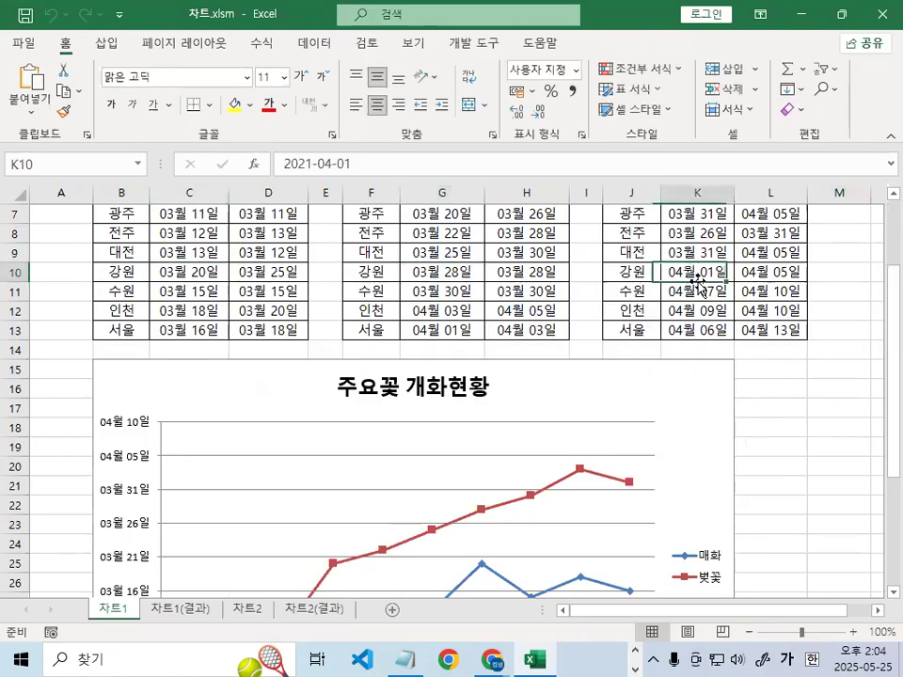
left_click(693, 424)
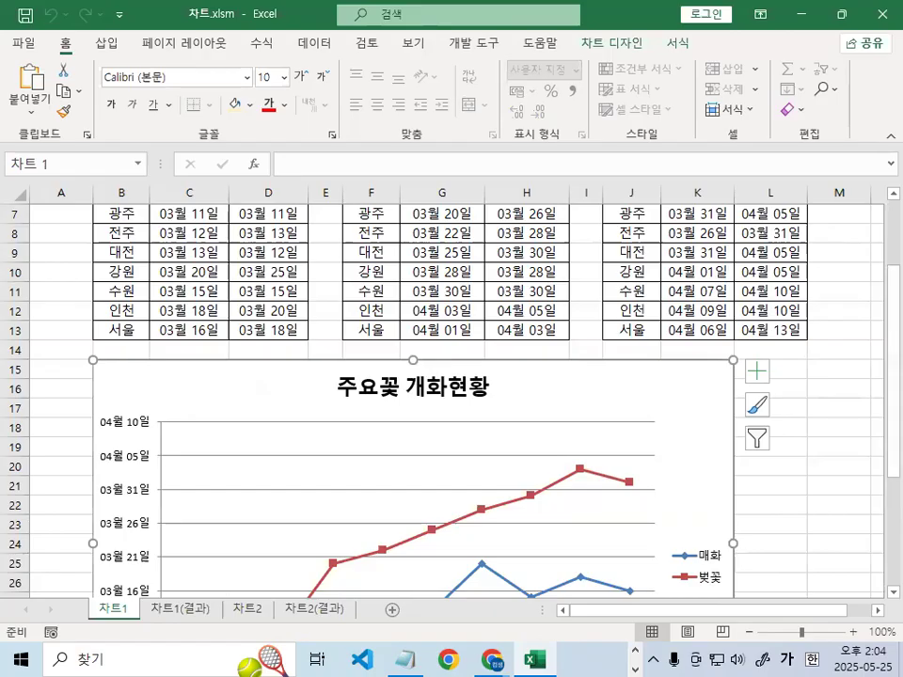
scroll(620, 532, "down", 2)
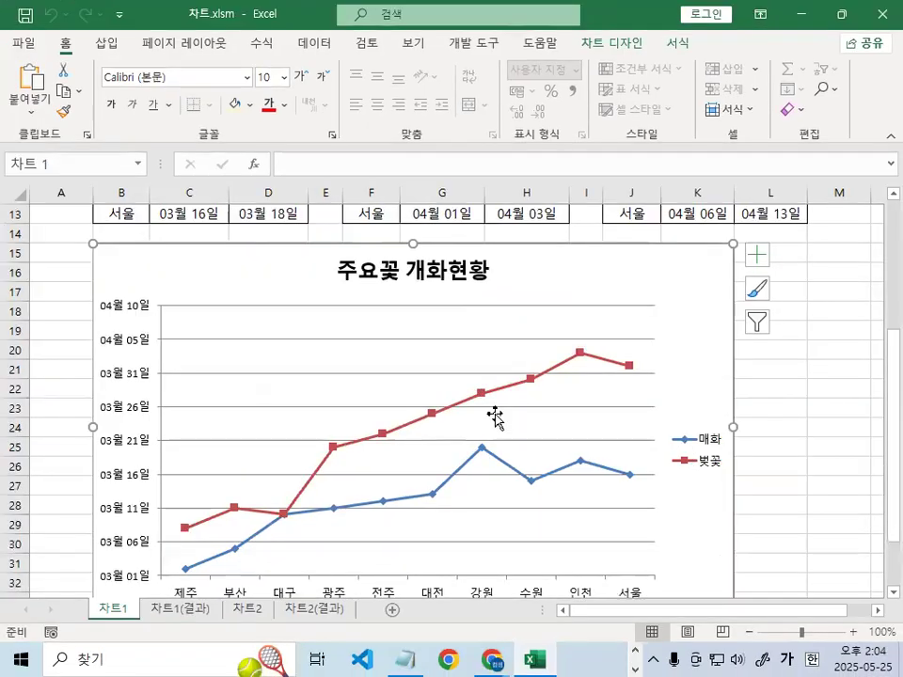
scroll(663, 440, "up", 2)
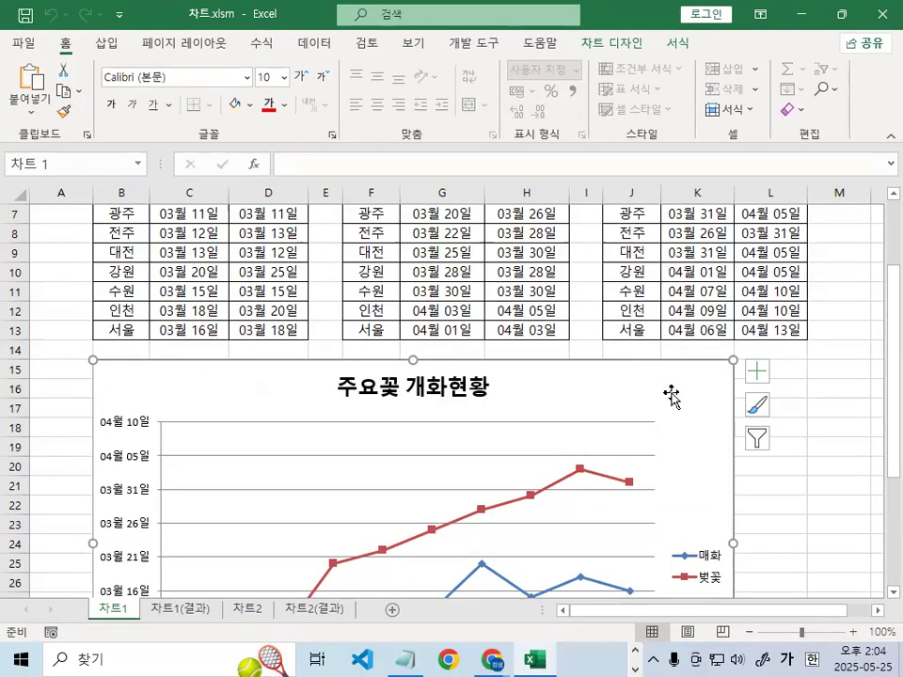
scroll(669, 451, "up", 2)
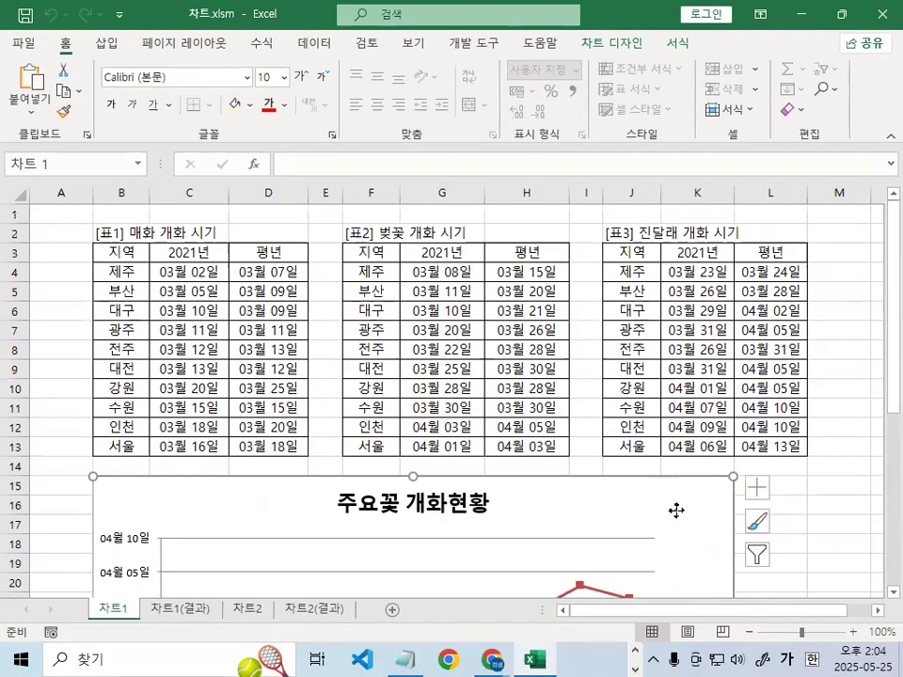
Examine which table ranges the 주요꽃 개화현황 chart uses in its data source settings, and close them without changes
right_click(676, 510)
right_click(660, 508)
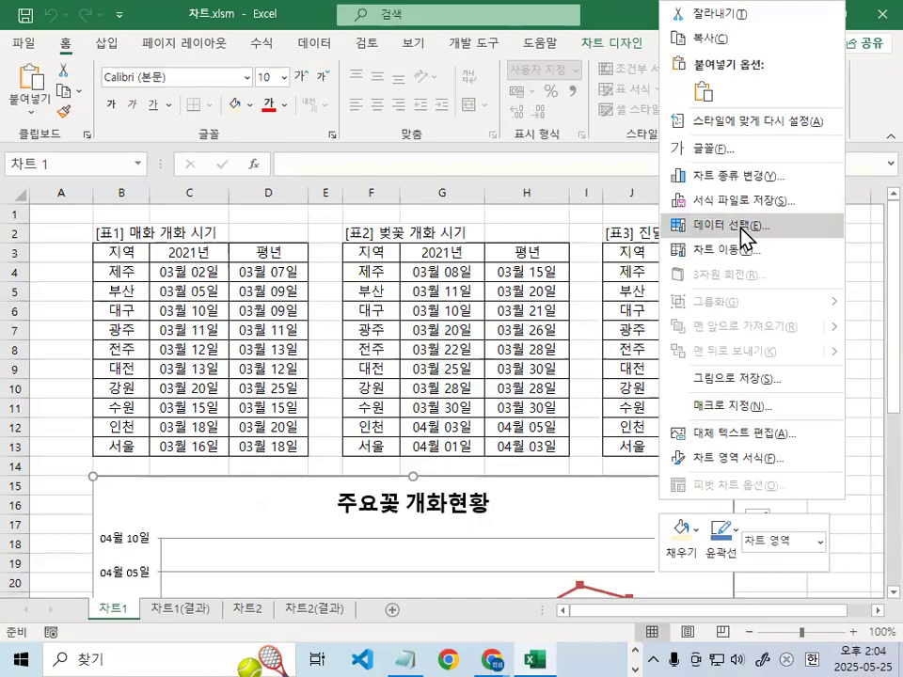
left_click(734, 226)
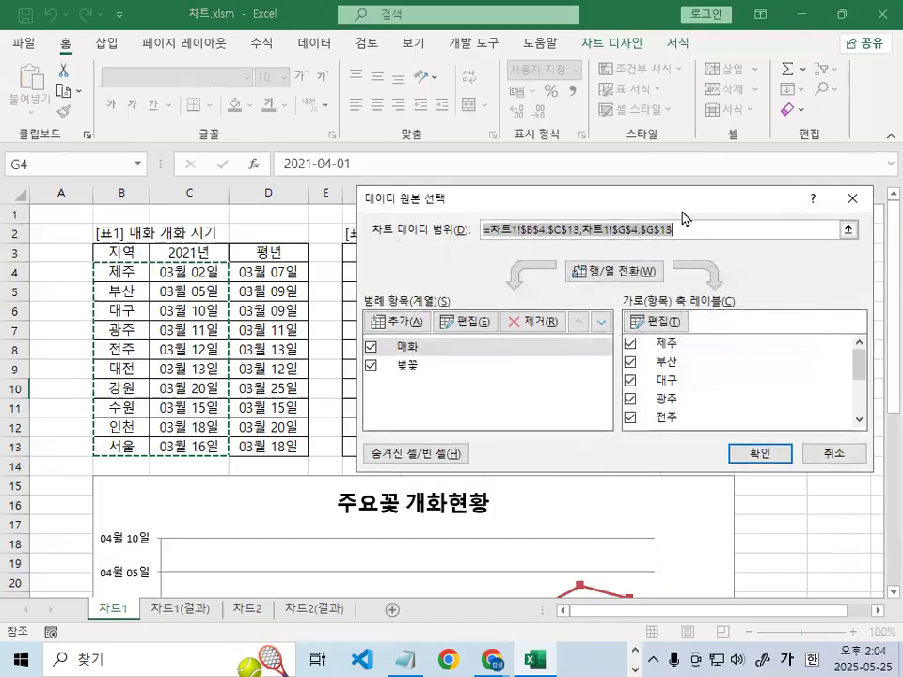
left_click_drag(684, 218, 696, 418)
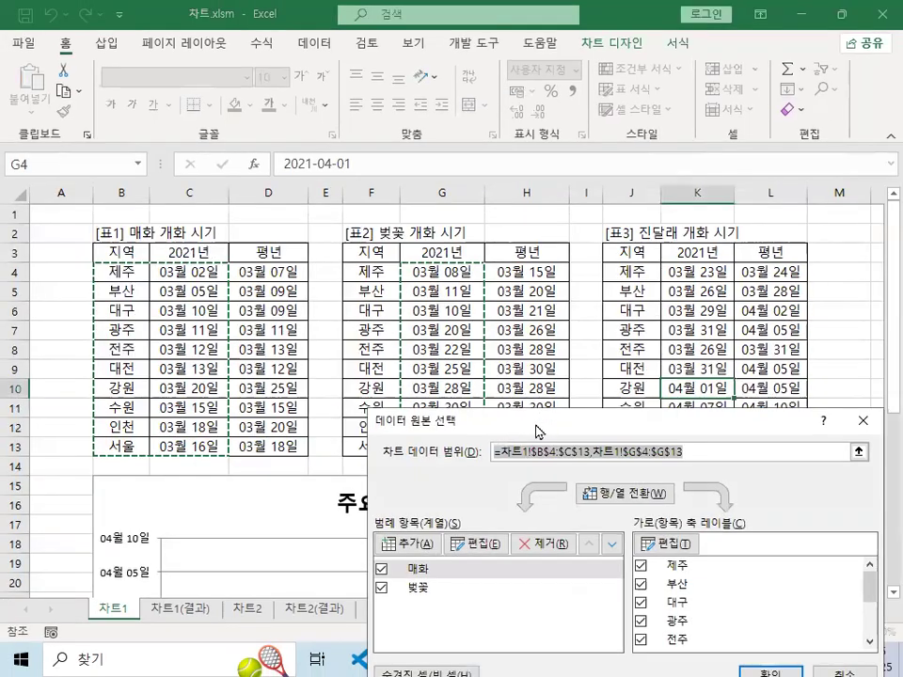
left_click_drag(538, 431, 608, 497)
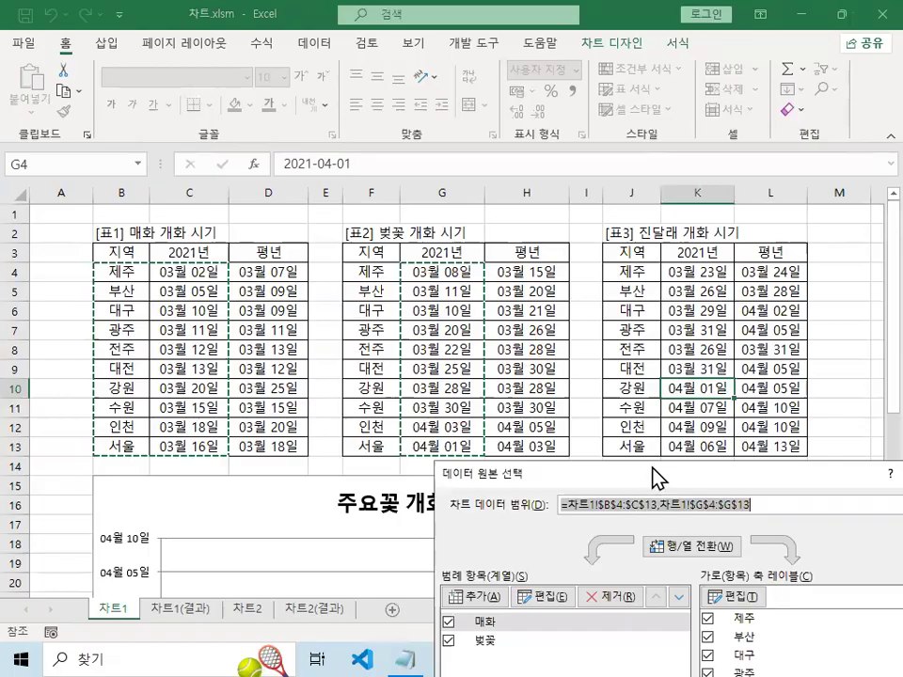
left_click_drag(873, 635, 617, 437)
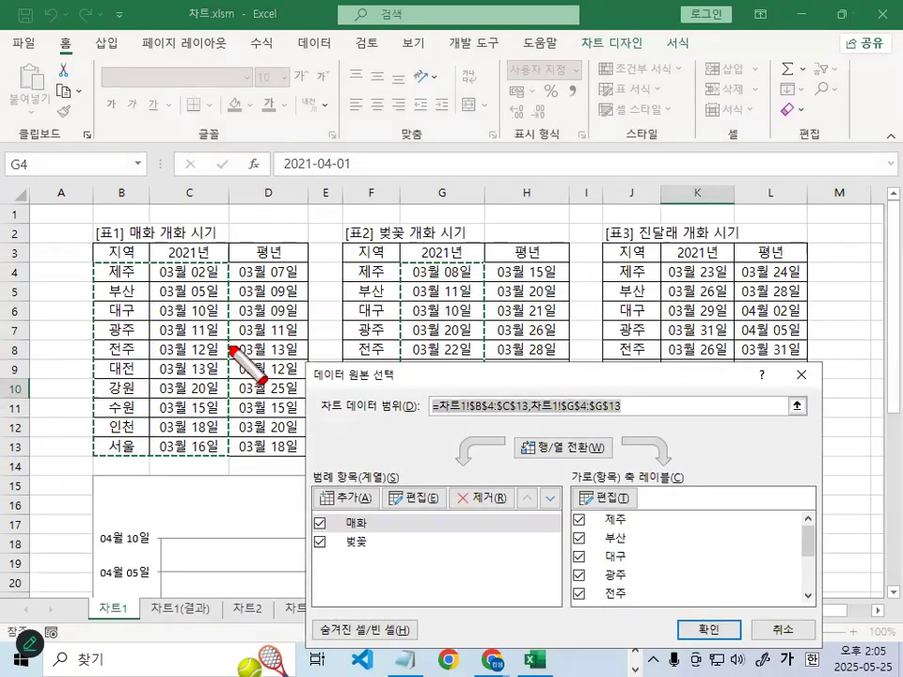
mouse_move(272, 343)
left_mouse_down()
mouse_move(192, 310)
mouse_move(257, 359)
left_mouse_up()
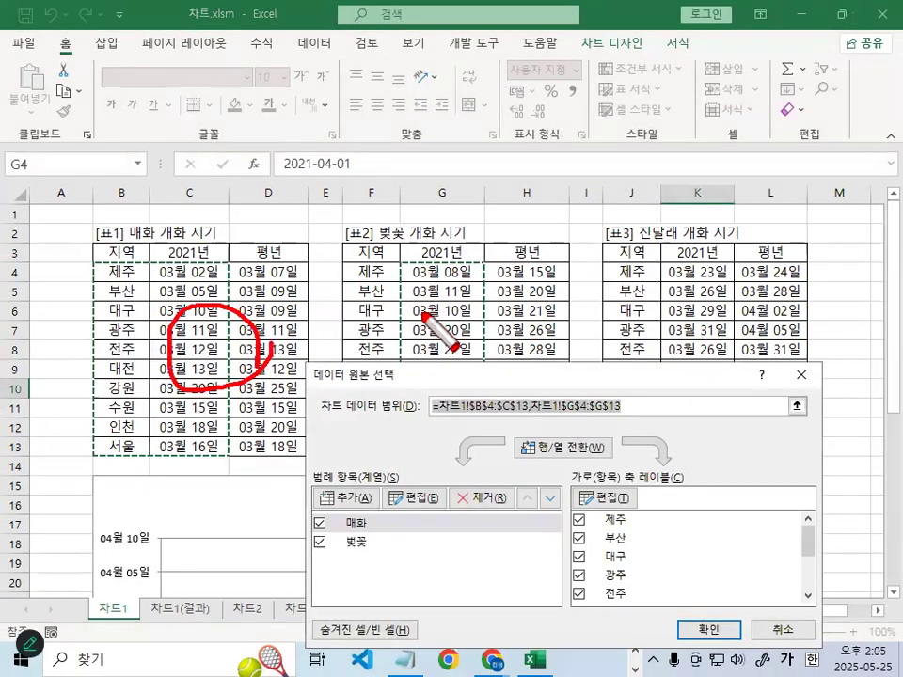
left_click_drag(423, 315, 449, 319)
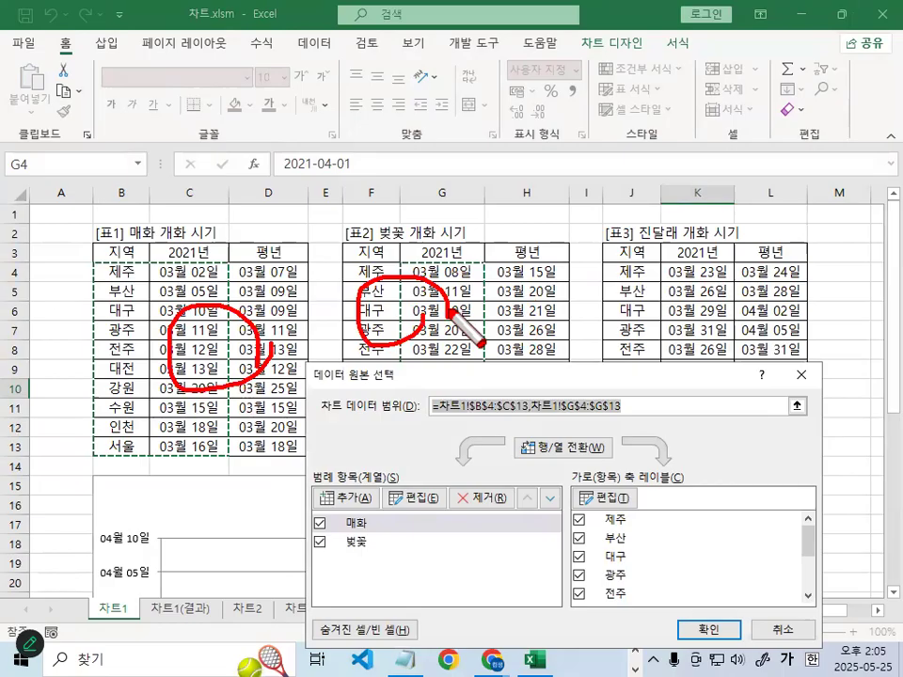
key("Escape")
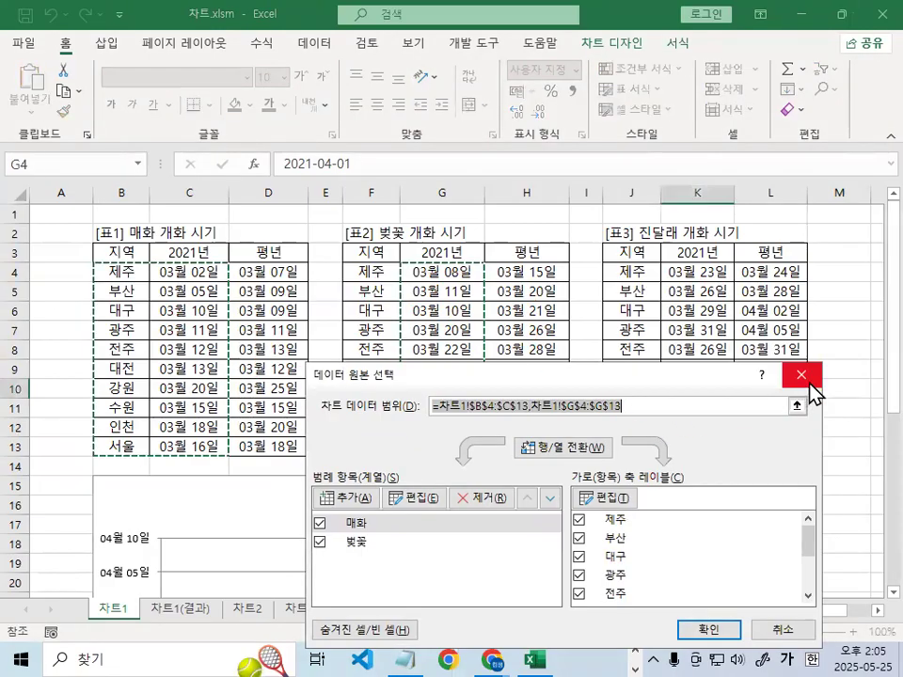
left_click(802, 374)
Fill the 2021년 dates K4:K13 of the 진달래 table with yellow and select the chart
scroll(552, 353, "down", 4)
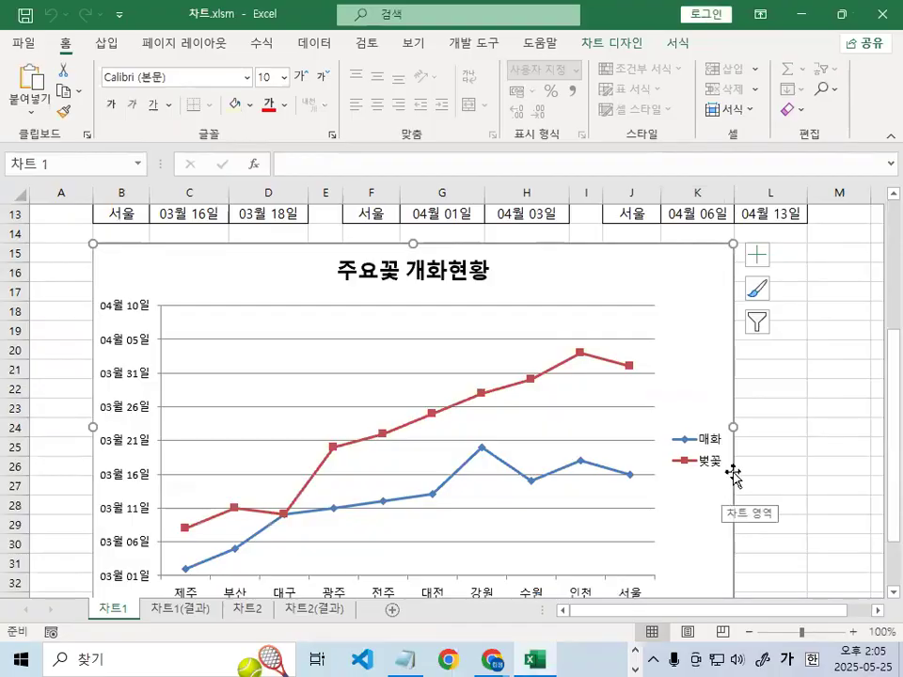
scroll(693, 415, "up", 4)
left_click_drag(707, 272, 707, 447)
left_click(233, 104)
left_click_drag(753, 326, 769, 356)
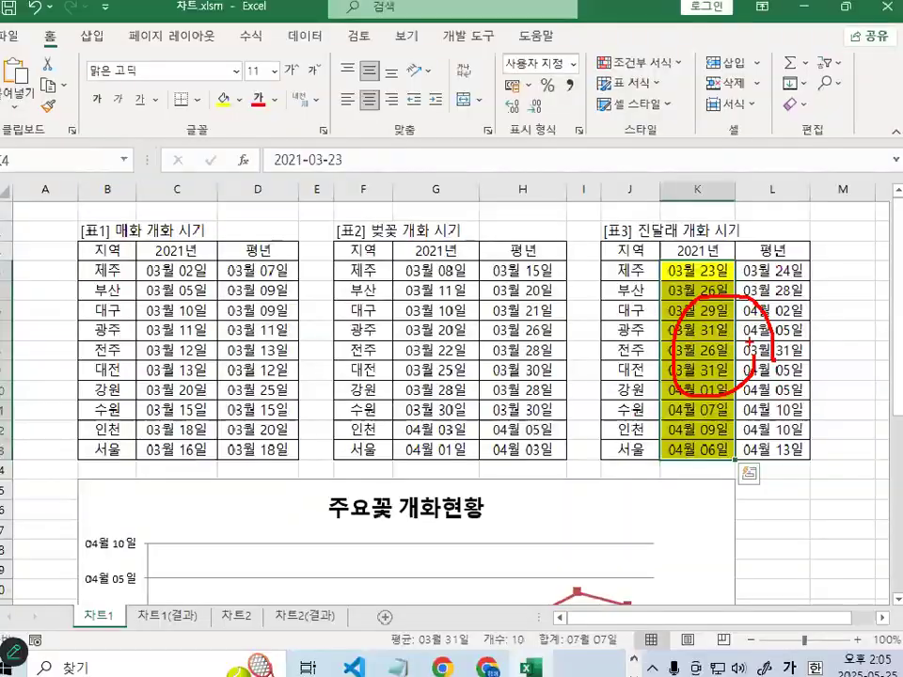
scroll(736, 412, "down", 3)
left_click(706, 358)
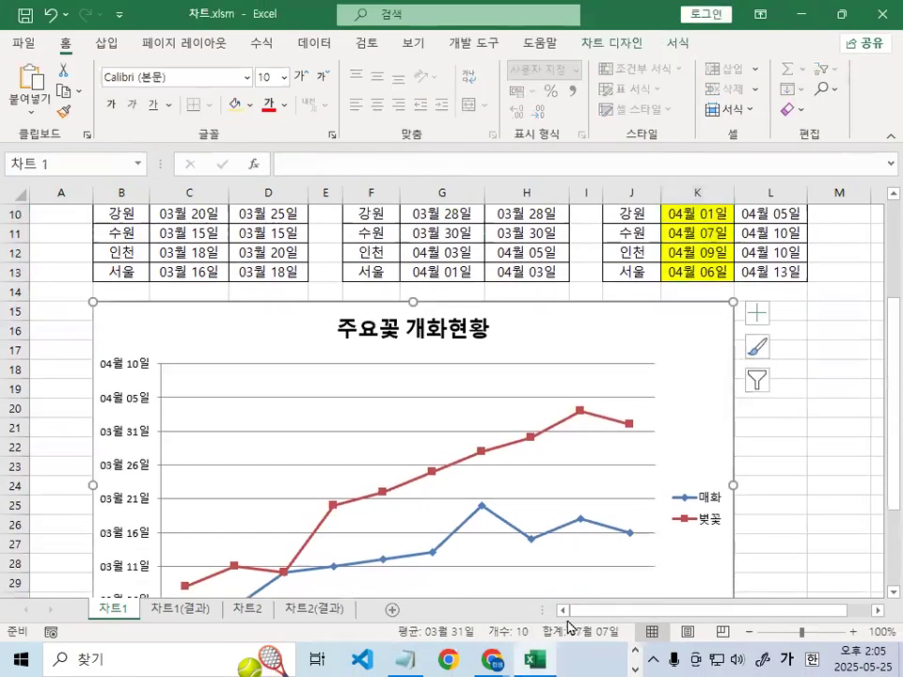
Switch to the Notepad class notes and read method 1 for adding the 진달래 series, and minimize the notes
key("alt+Tab")
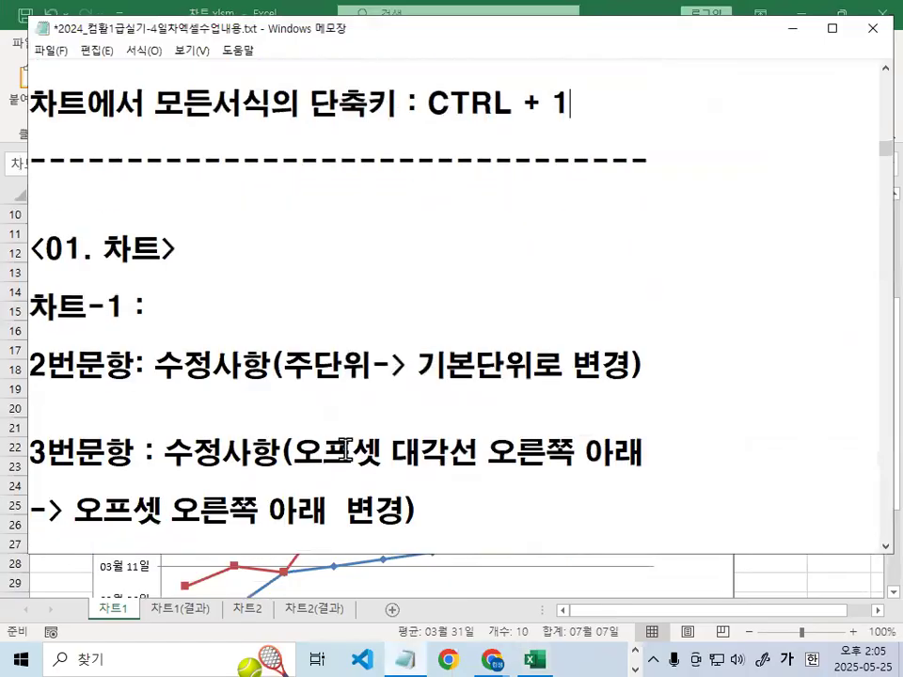
scroll(350, 455, "down", 5)
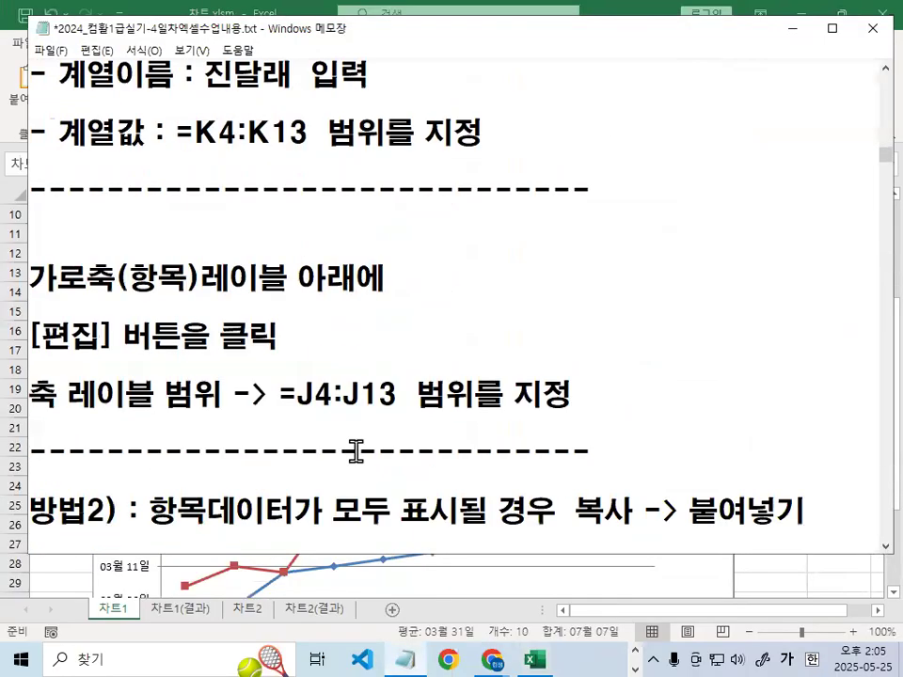
scroll(356, 451, "down", 2)
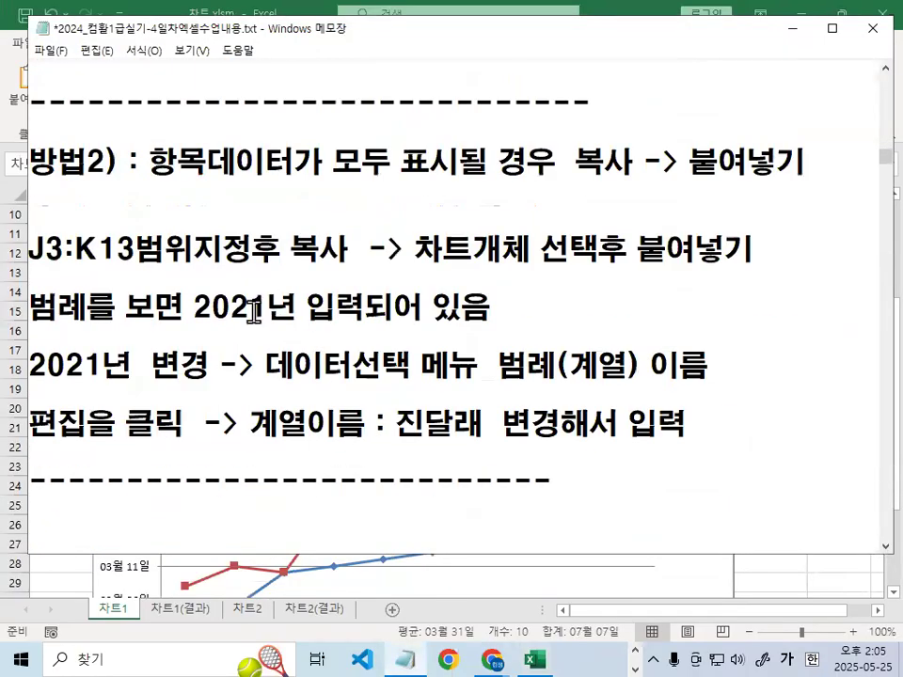
scroll(252, 317, "up", 2)
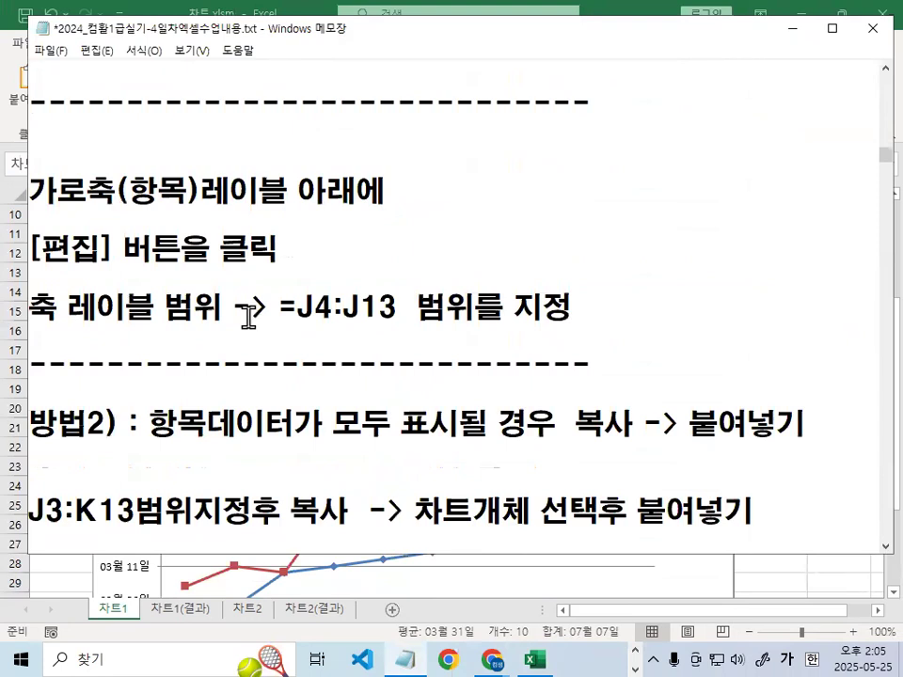
scroll(249, 317, "up", 3)
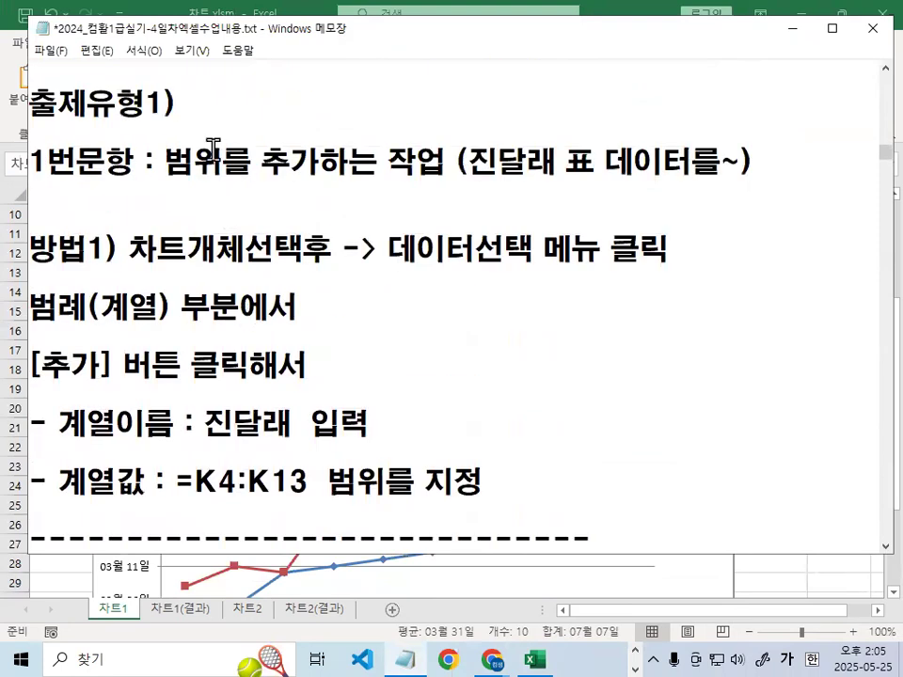
left_click_drag(167, 164, 724, 162)
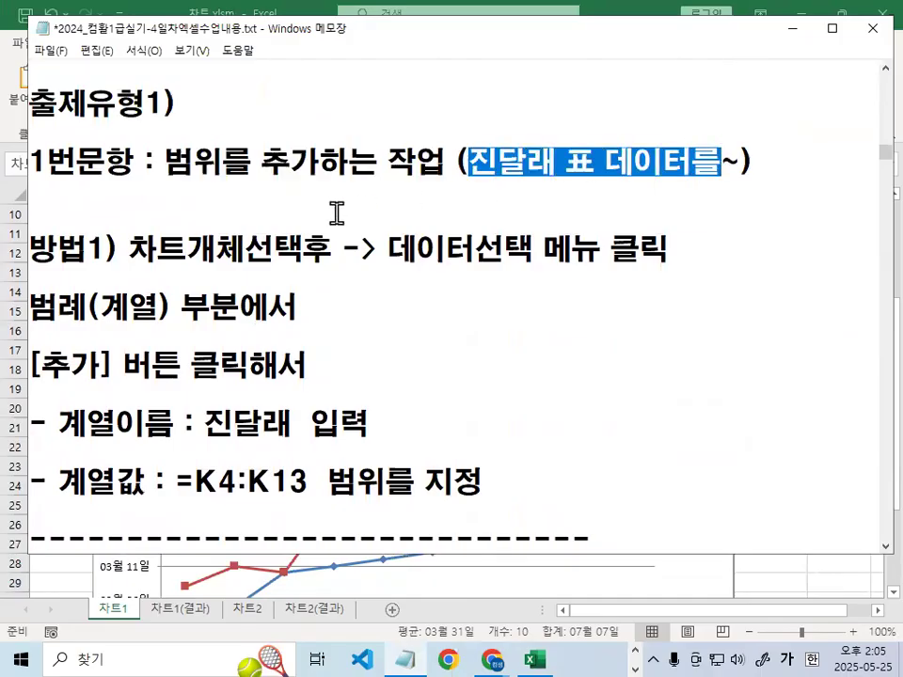
left_click_drag(127, 246, 333, 248)
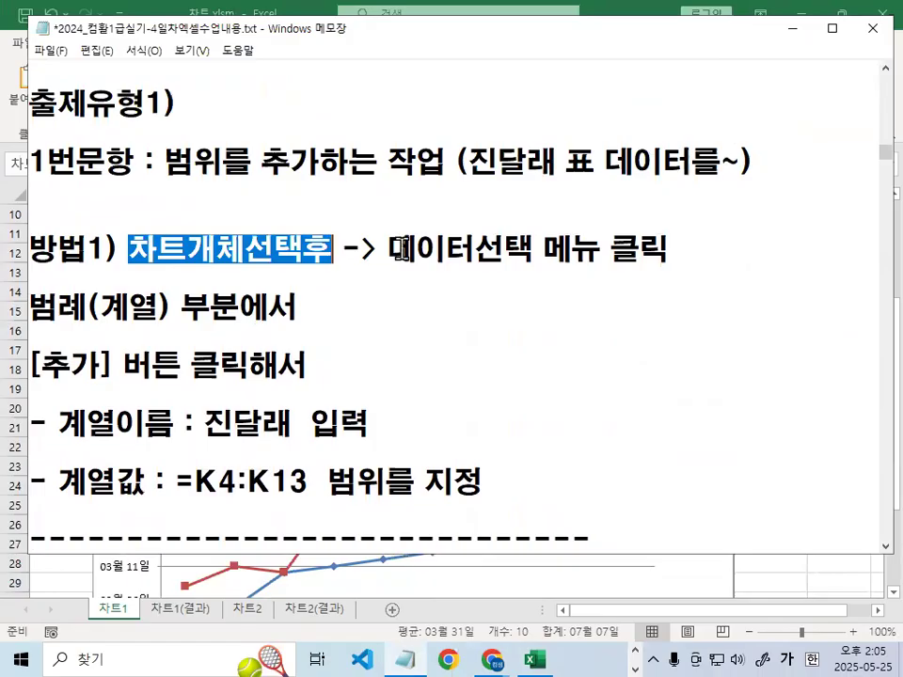
key("ctrl+2")
mouse_move(402, 264)
left_mouse_down()
mouse_move(532, 264)
mouse_move(451, 282)
mouse_move(402, 260)
mouse_move(463, 222)
mouse_move(529, 255)
left_mouse_up()
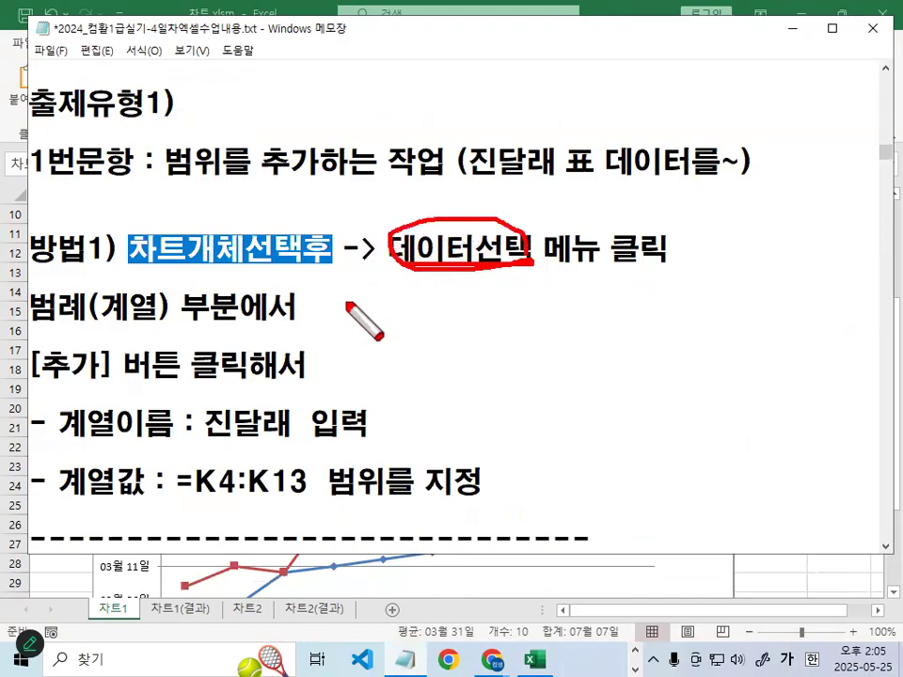
left_click_drag(31, 329, 196, 329)
left_click_drag(34, 383, 280, 382)
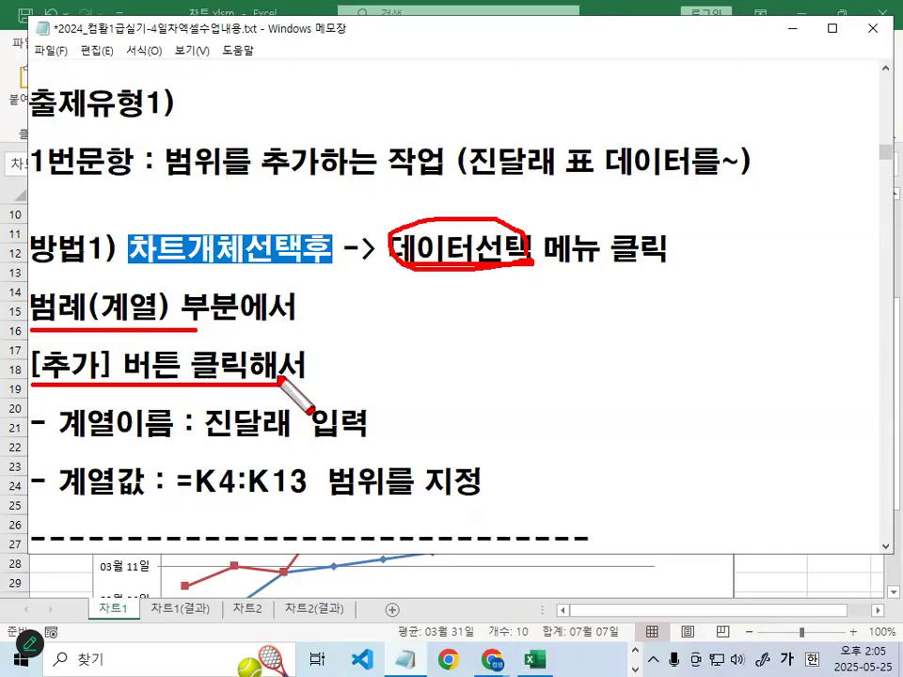
mouse_move(282, 431)
left_mouse_down()
mouse_move(193, 440)
mouse_move(292, 428)
left_mouse_up()
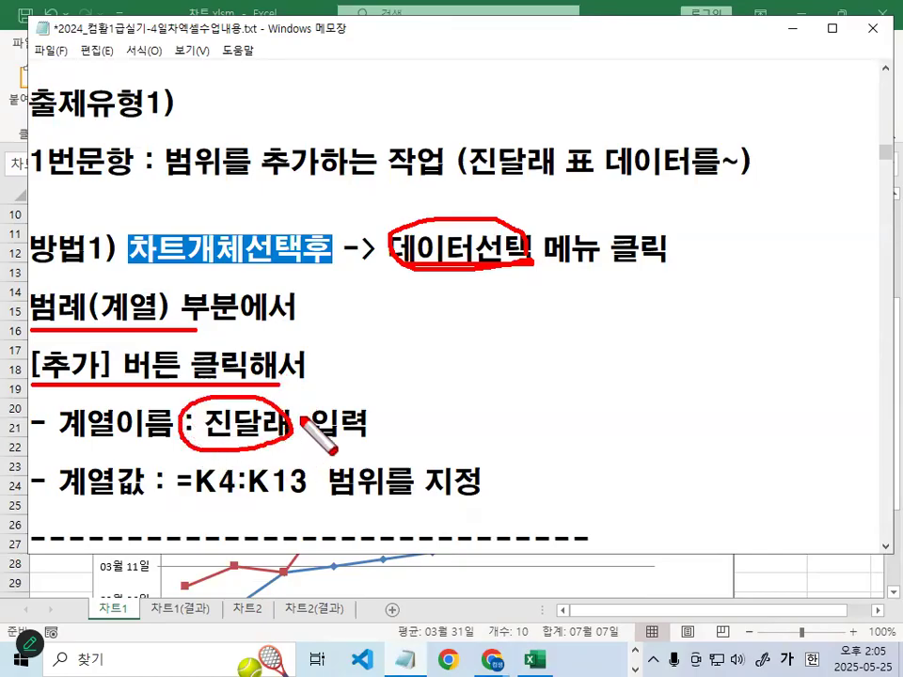
key("Escape")
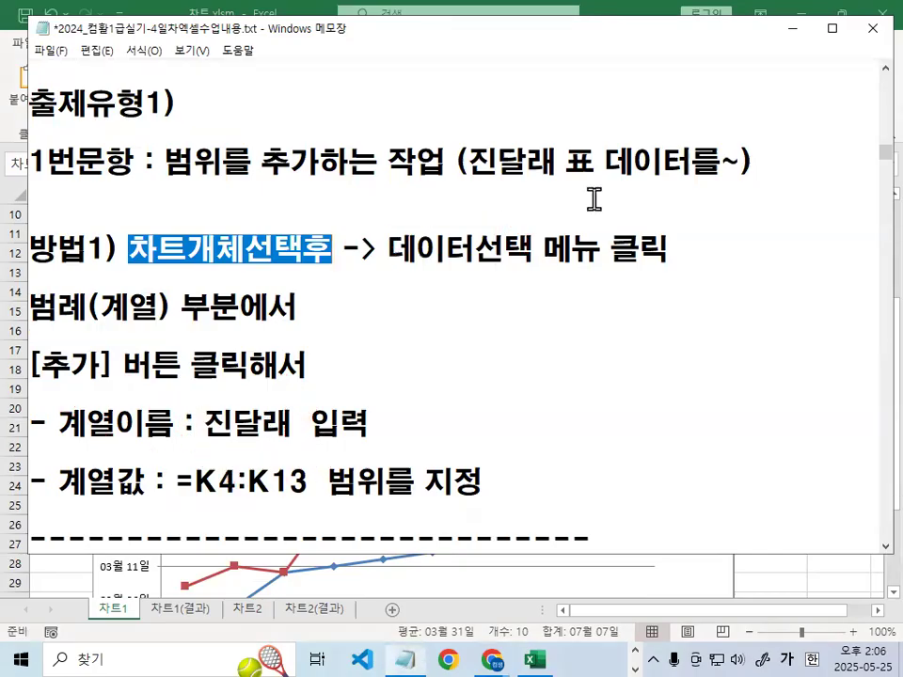
left_click(800, 35)
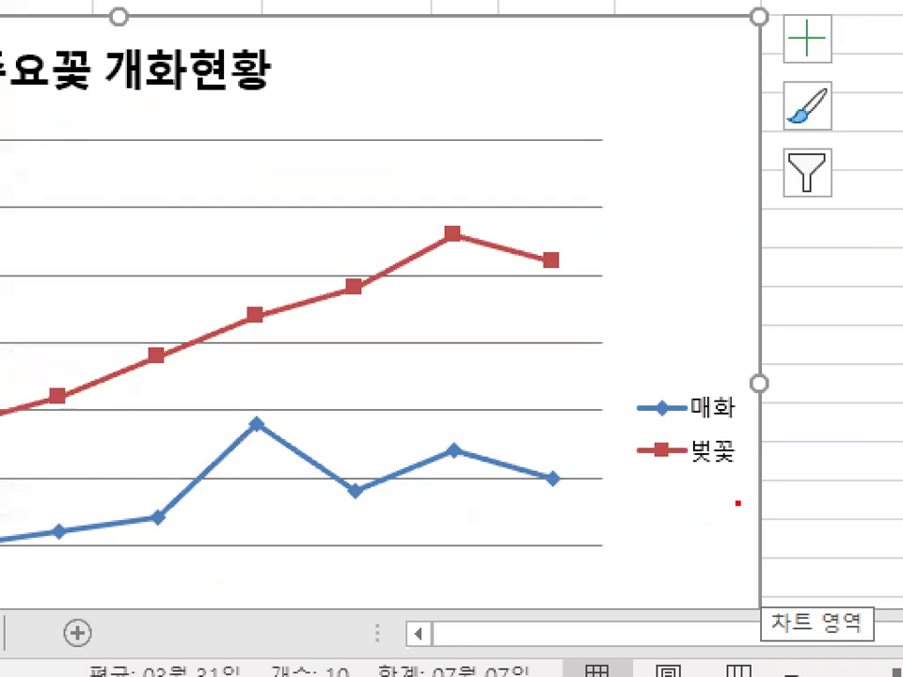
Compare the chart's legend entries with the 2021년 heading and dates of the 진달래 table
mouse_move(717, 507)
left_mouse_down()
mouse_move(656, 516)
mouse_move(771, 510)
left_mouse_up()
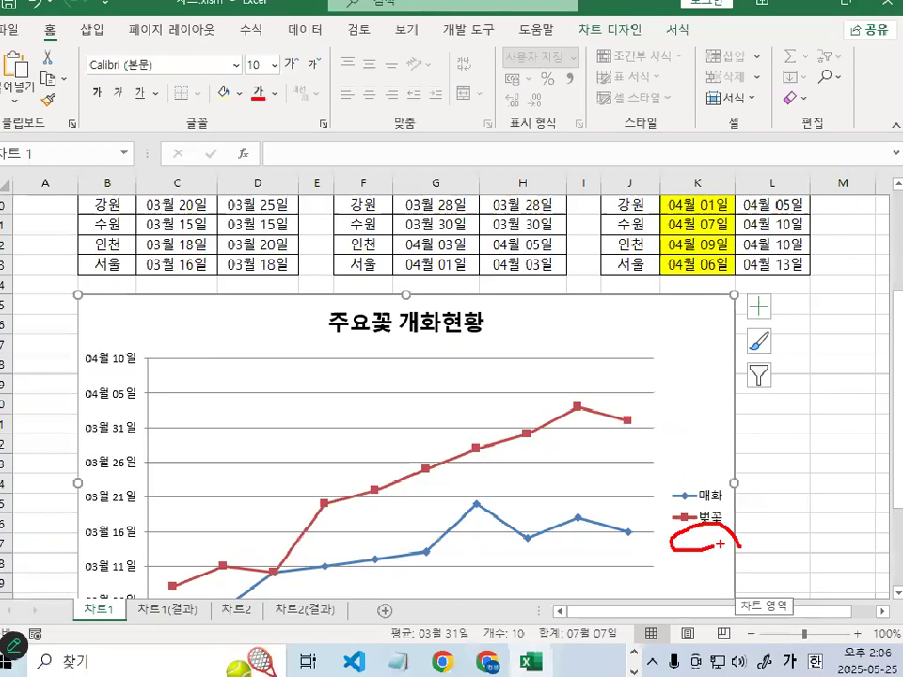
scroll(376, 376, "up", 3)
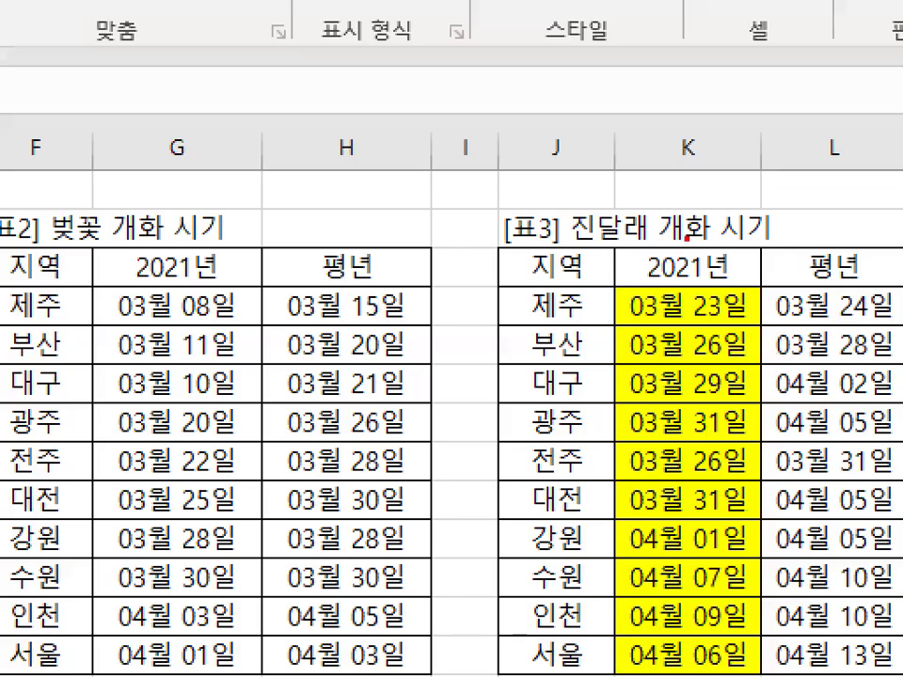
left_click_drag(742, 273, 659, 273)
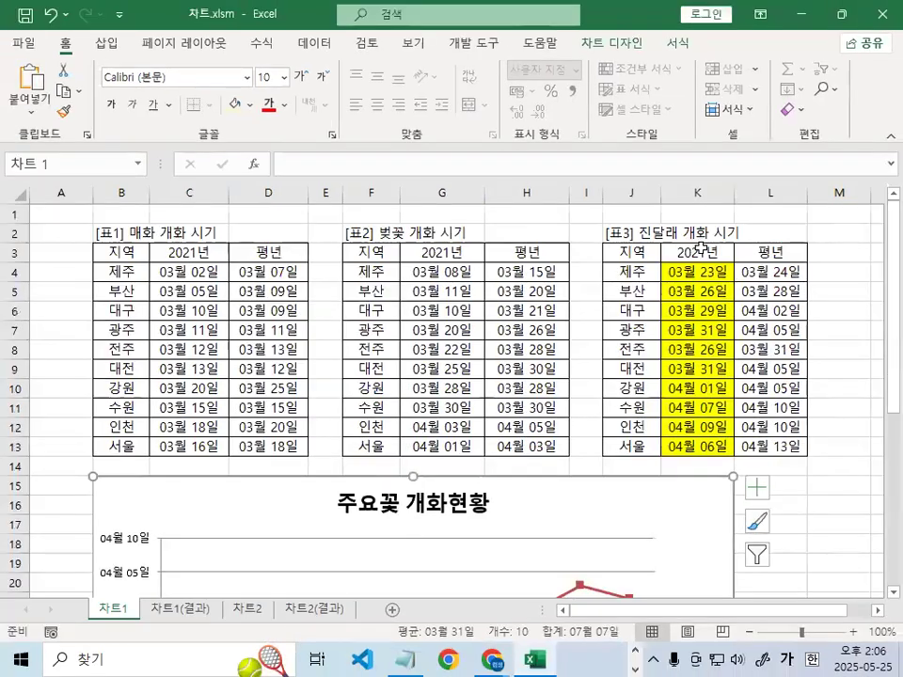
left_click_drag(688, 267, 701, 425)
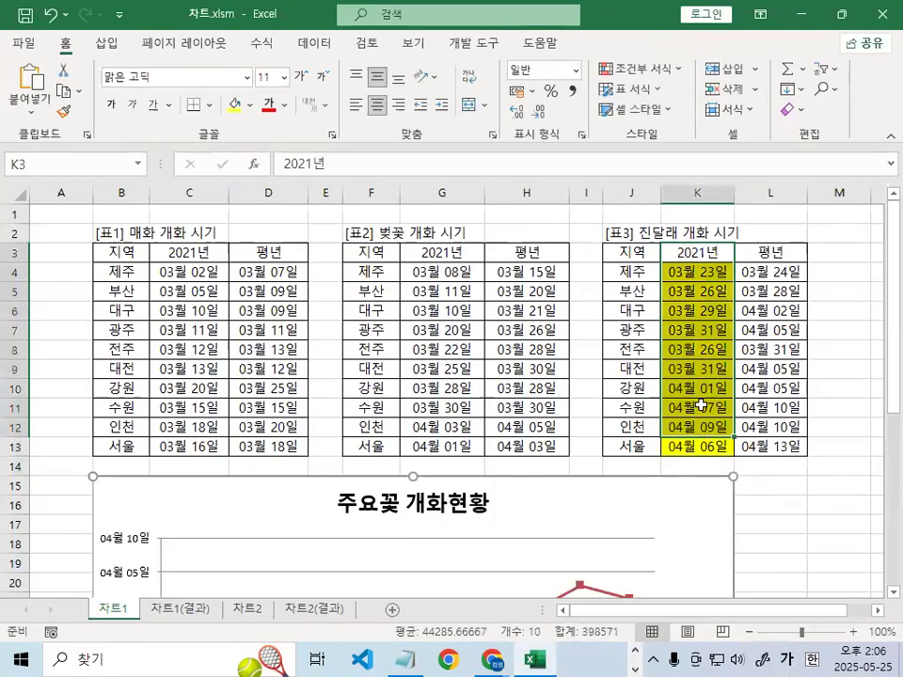
mouse_move(734, 255)
left_mouse_down()
mouse_move(669, 255)
mouse_move(707, 269)
left_mouse_up()
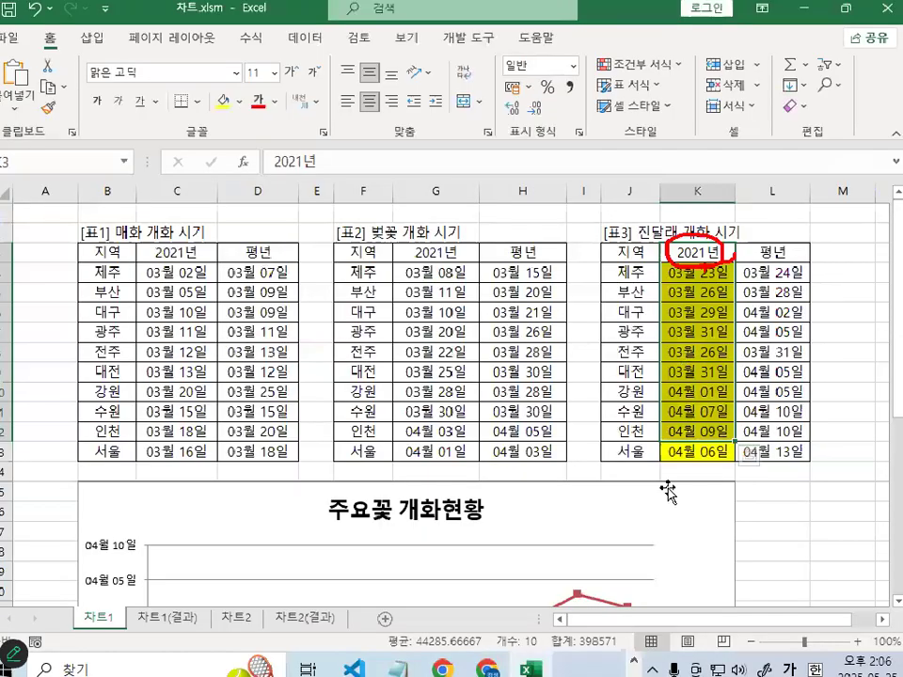
scroll(668, 489, "down", 3)
mouse_move(680, 562)
left_mouse_down()
mouse_move(736, 549)
mouse_move(682, 561)
left_mouse_up()
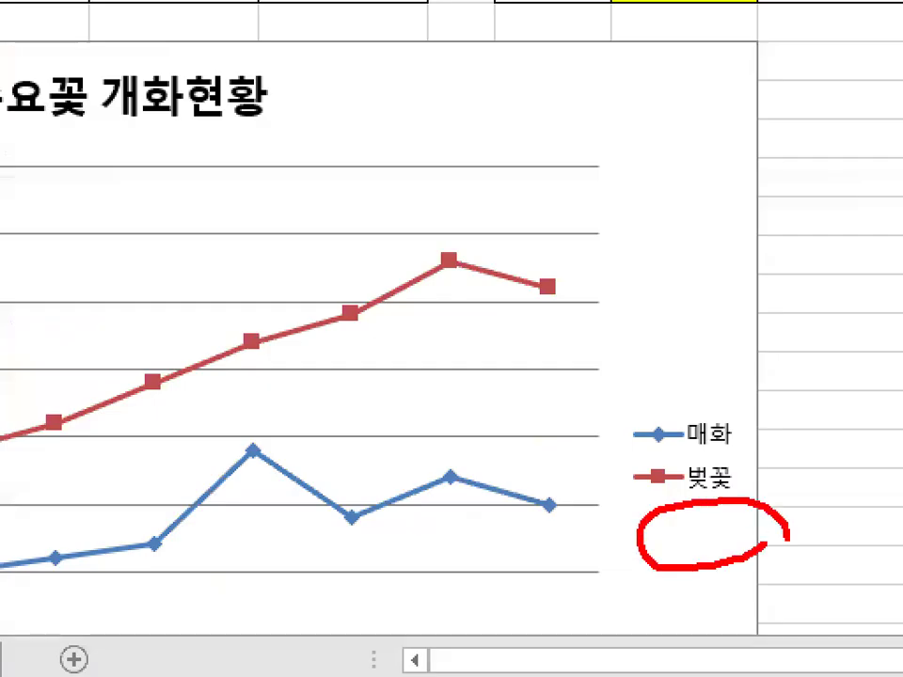
scroll(713, 525, "up", 3)
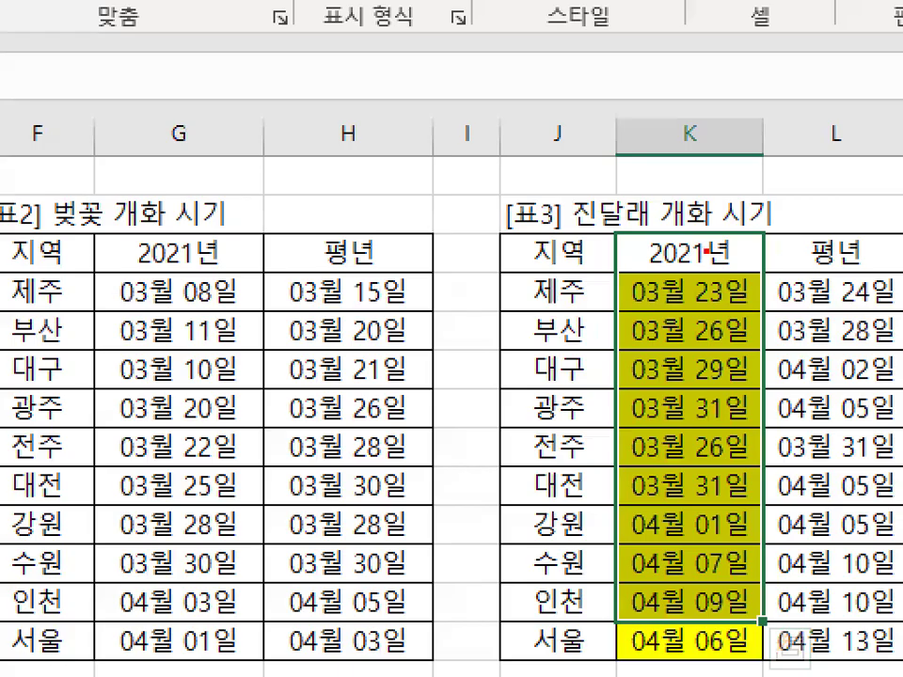
left_click_drag(707, 251, 722, 275)
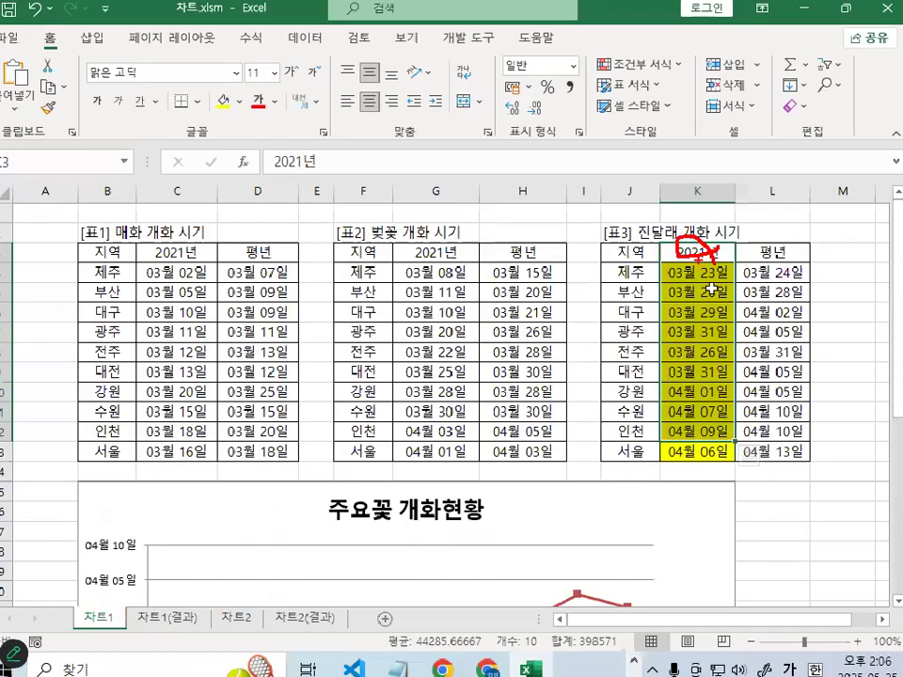
left_click(712, 290)
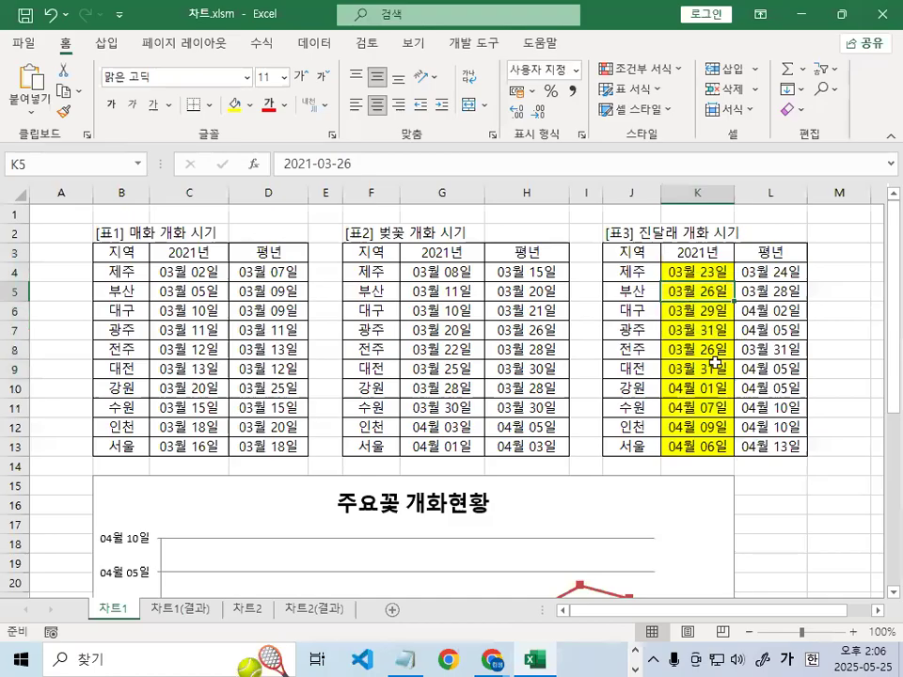
Open the data source settings of the 주요꽃 개화현황 chart and move the dialog up clear of the chart
left_click(706, 501)
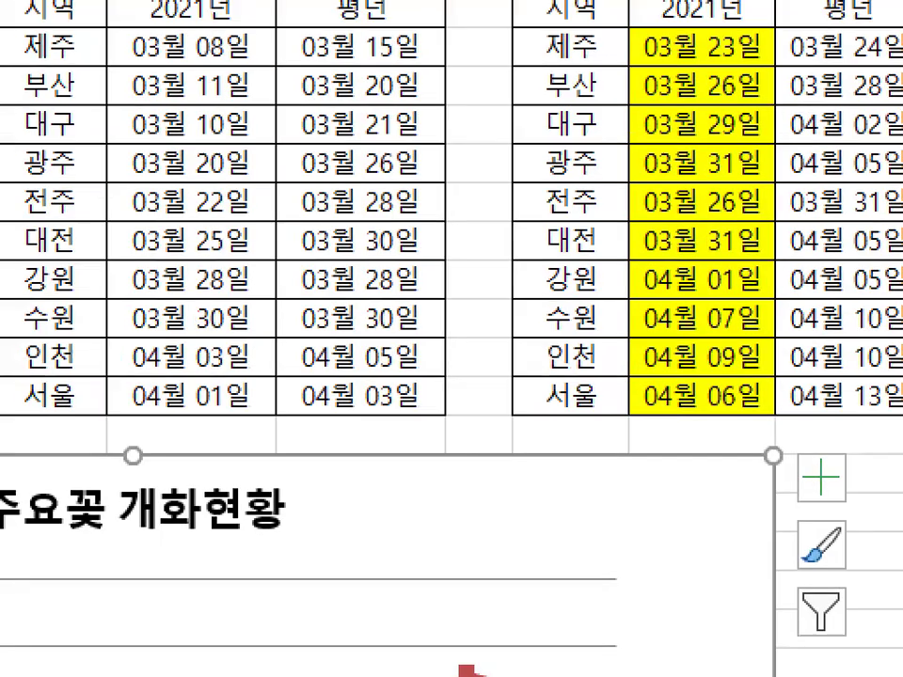
mouse_move(689, 486)
left_mouse_down()
mouse_move(698, 507)
mouse_move(717, 470)
left_mouse_up()
right_click(695, 506)
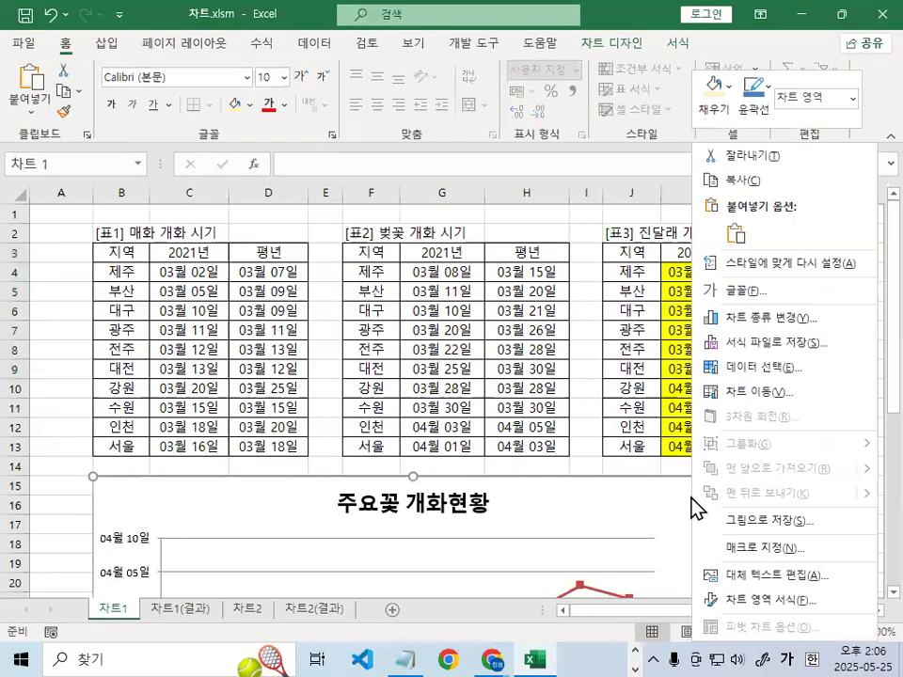
left_click(790, 367)
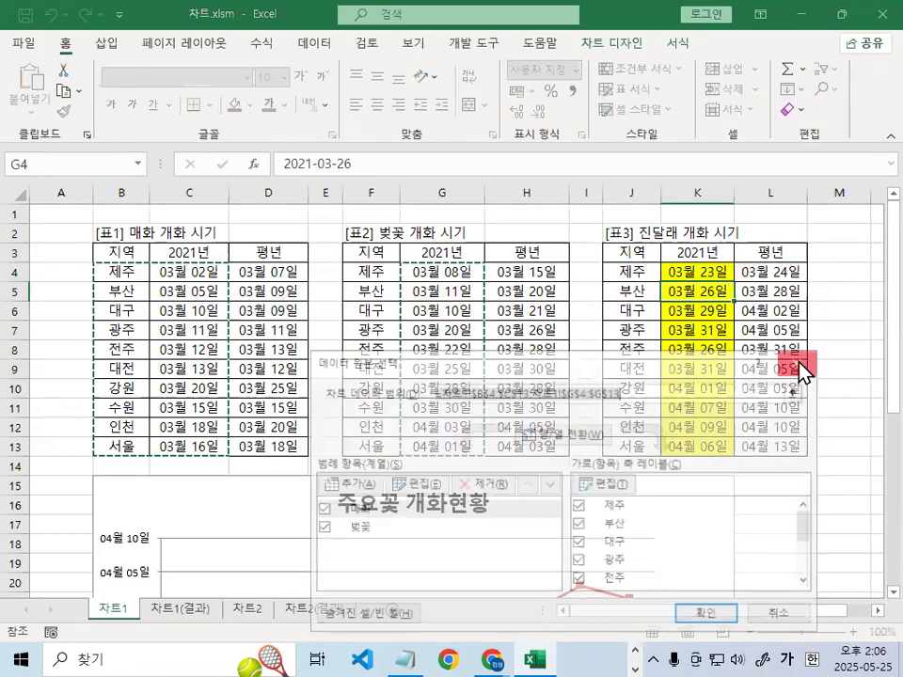
left_click_drag(579, 364, 613, 148)
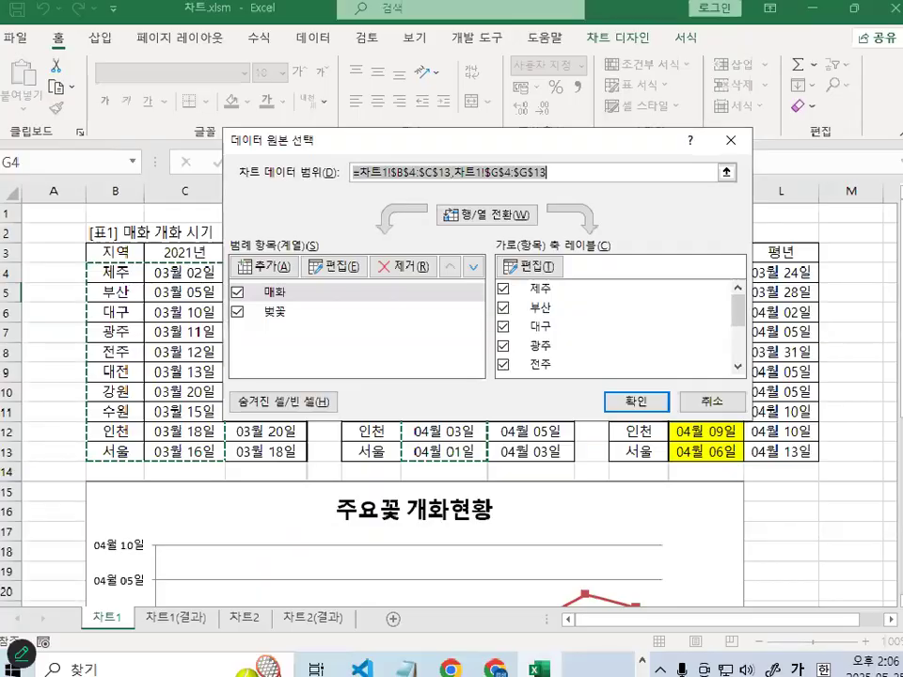
Examine the chart data range, the legend series controls for adding, editing, removing and reordering, and the horizontal axis label controls
right_click(374, 249)
mouse_move(433, 297)
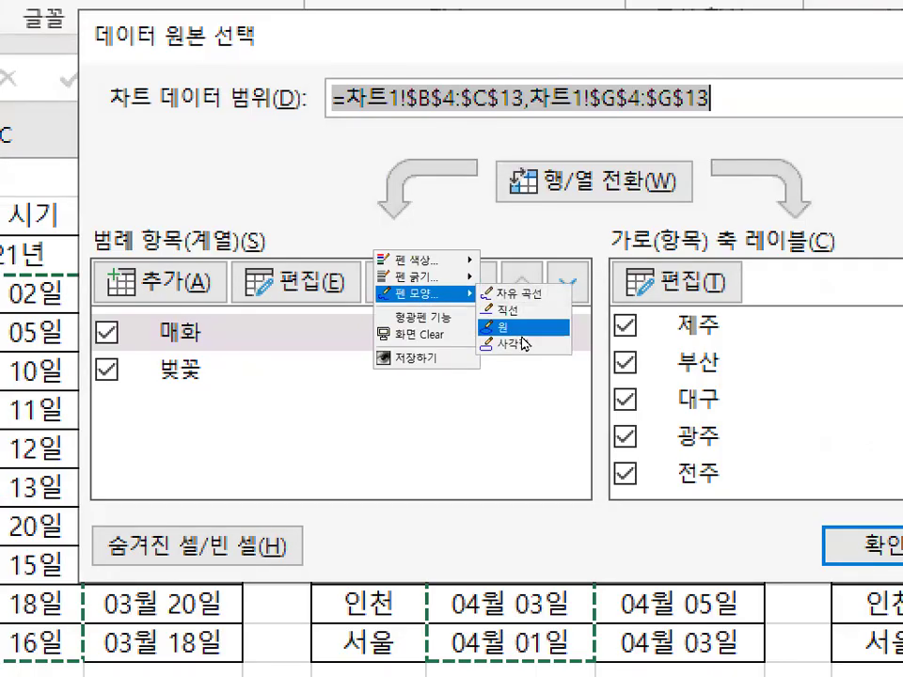
left_click(496, 327)
mouse_move(97, 81)
left_mouse_down()
mouse_move(532, 97)
mouse_move(742, 125)
left_mouse_up()
right_click(532, 299)
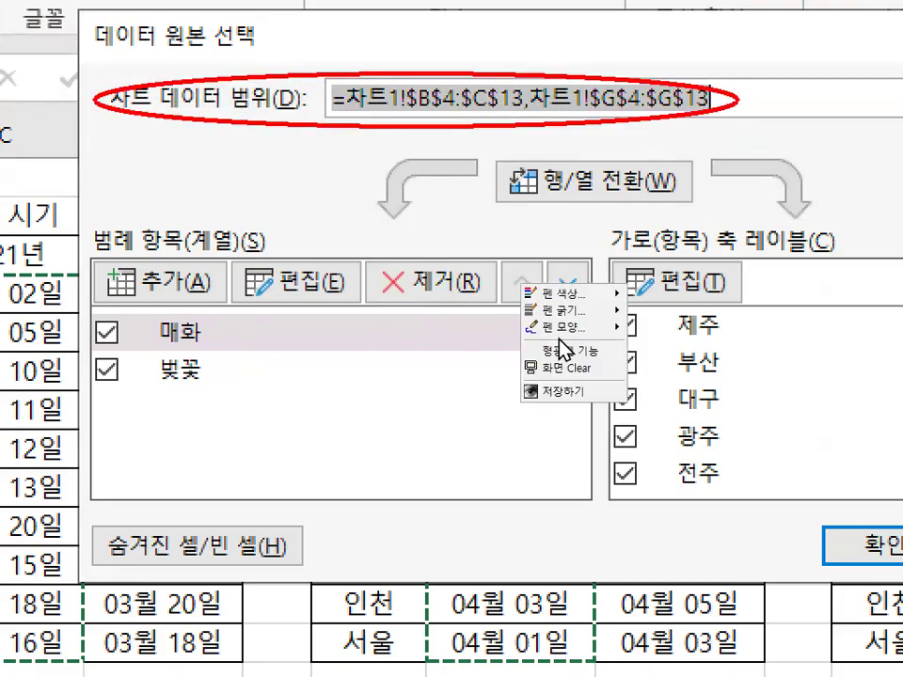
mouse_move(550, 329)
left_click(692, 362)
mouse_move(86, 217)
left_mouse_down()
mouse_move(175, 263)
mouse_move(273, 256)
left_mouse_up()
left_click_drag(91, 266, 189, 299)
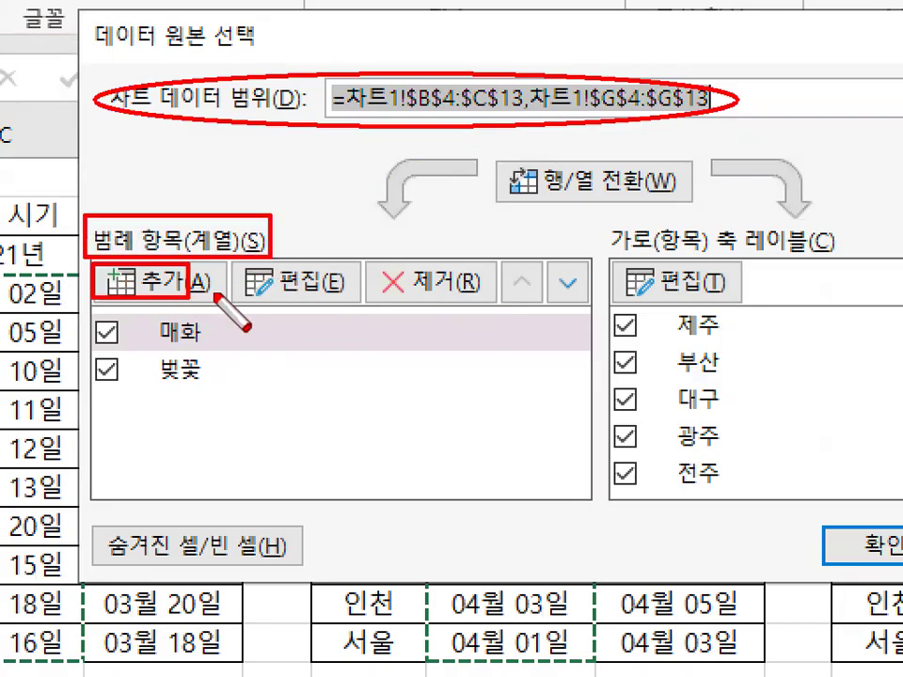
left_click_drag(342, 304, 359, 308)
left_click_drag(367, 260, 461, 308)
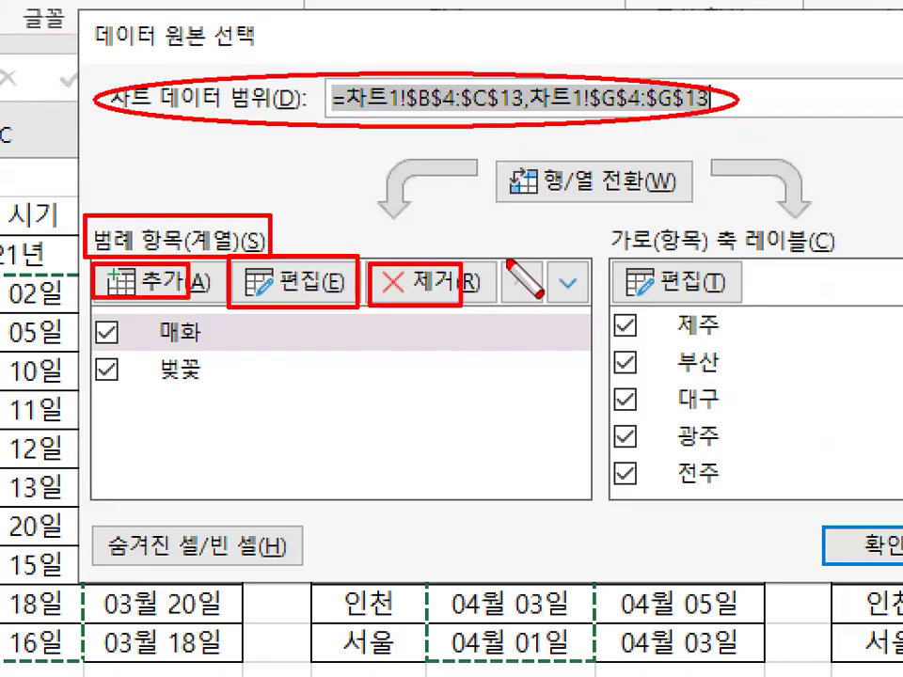
left_click_drag(497, 257, 598, 310)
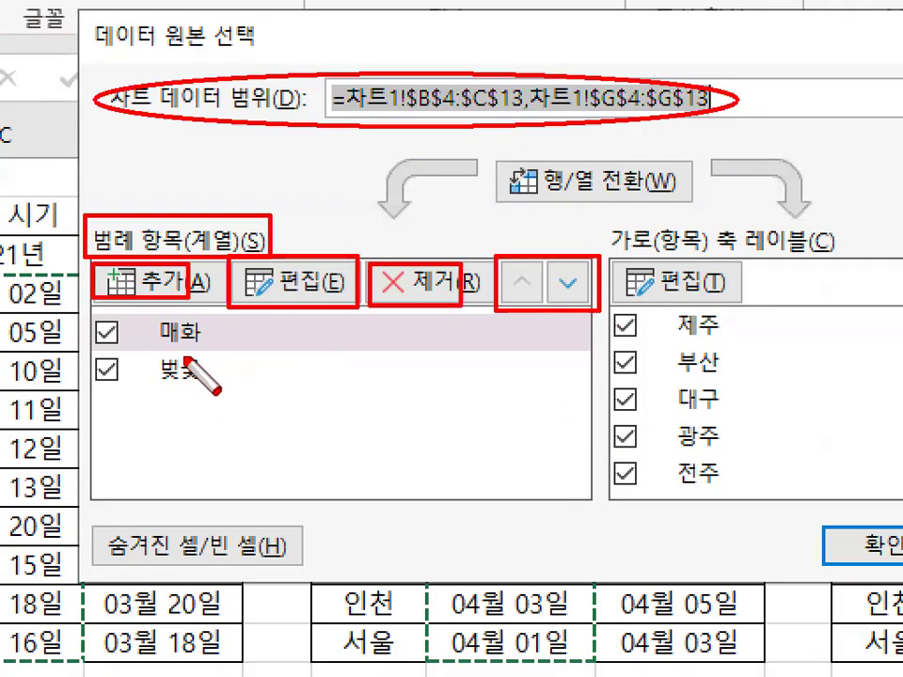
left_click_drag(600, 223, 842, 256)
left_click_drag(604, 262, 765, 303)
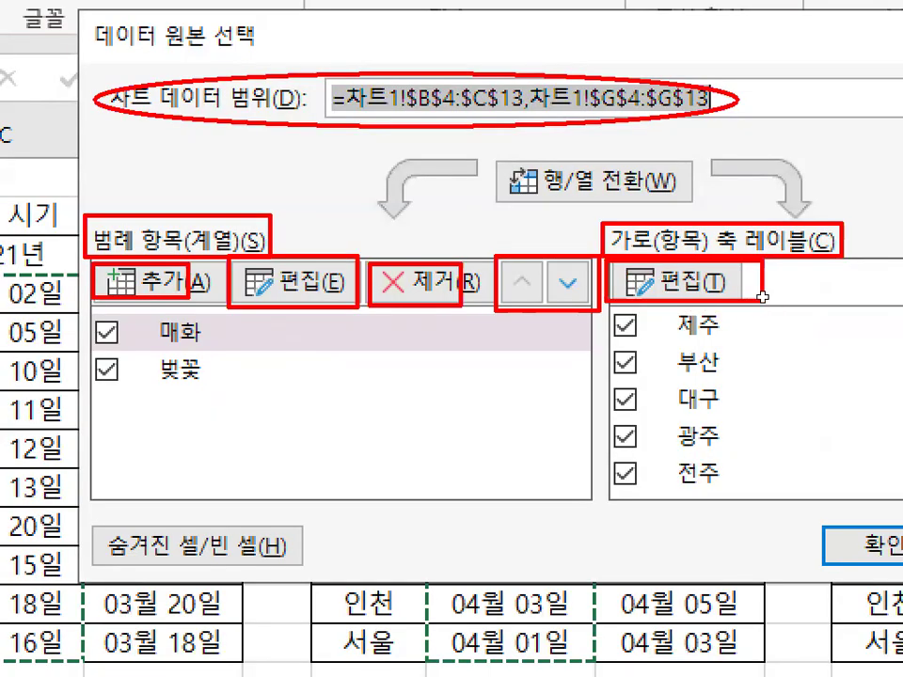
key("Escape")
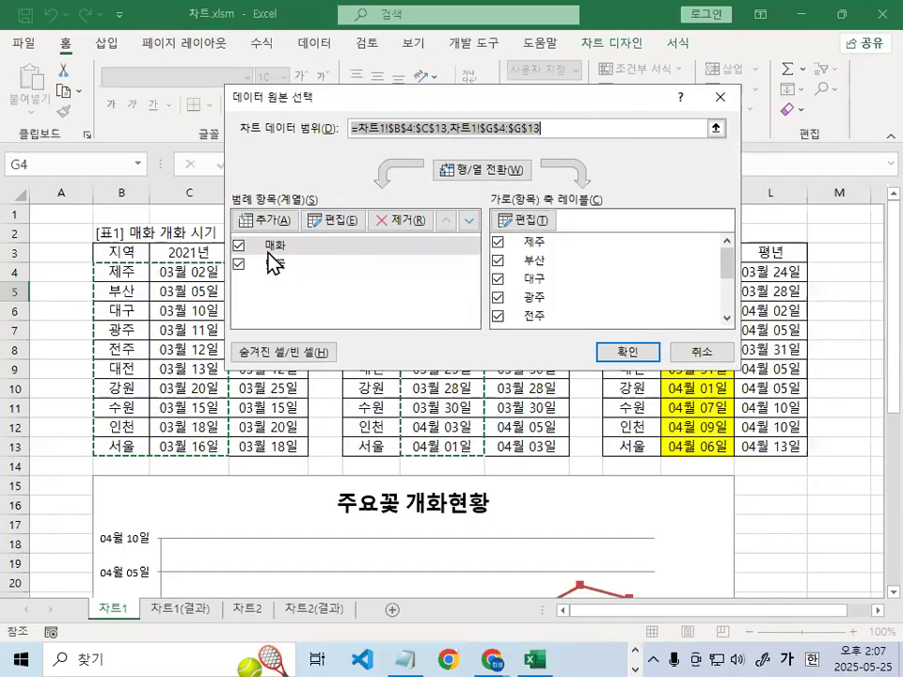
Add a new legend series named 진달래 to the chart
key("ctrl+1")
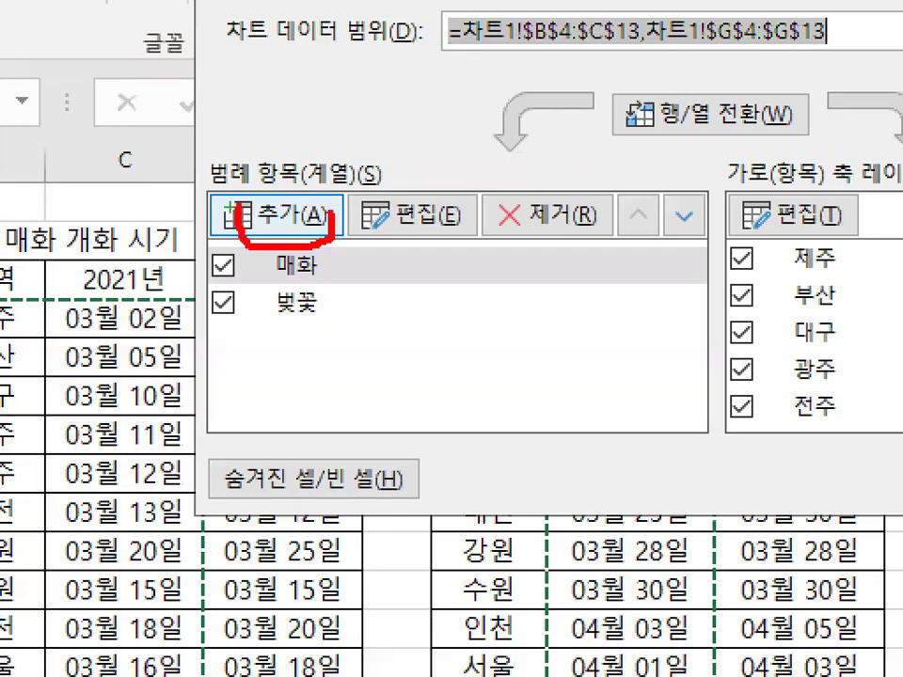
left_click_drag(331, 199, 242, 184)
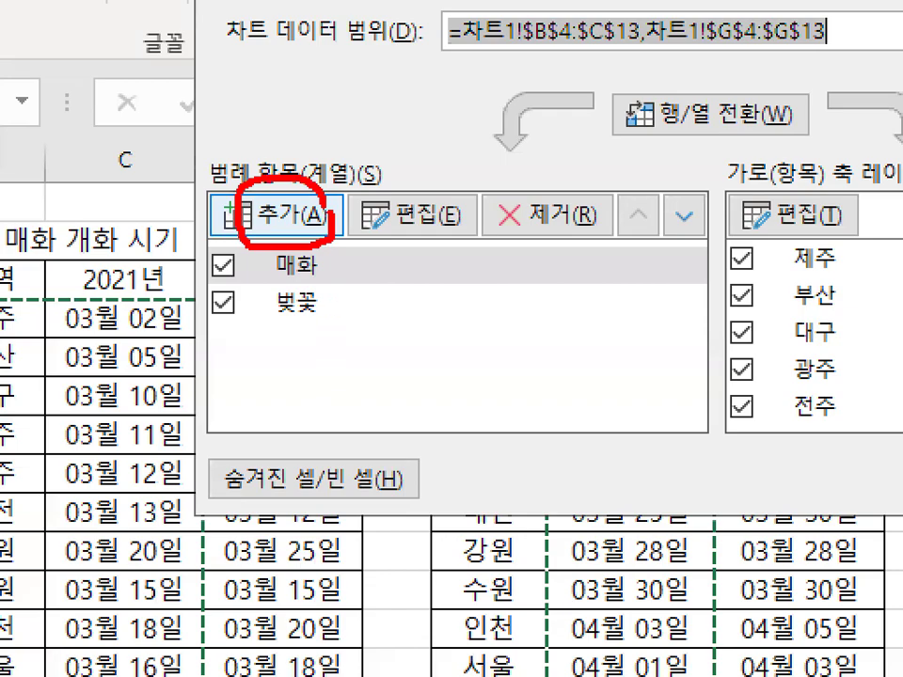
key("Escape")
left_click(276, 222)
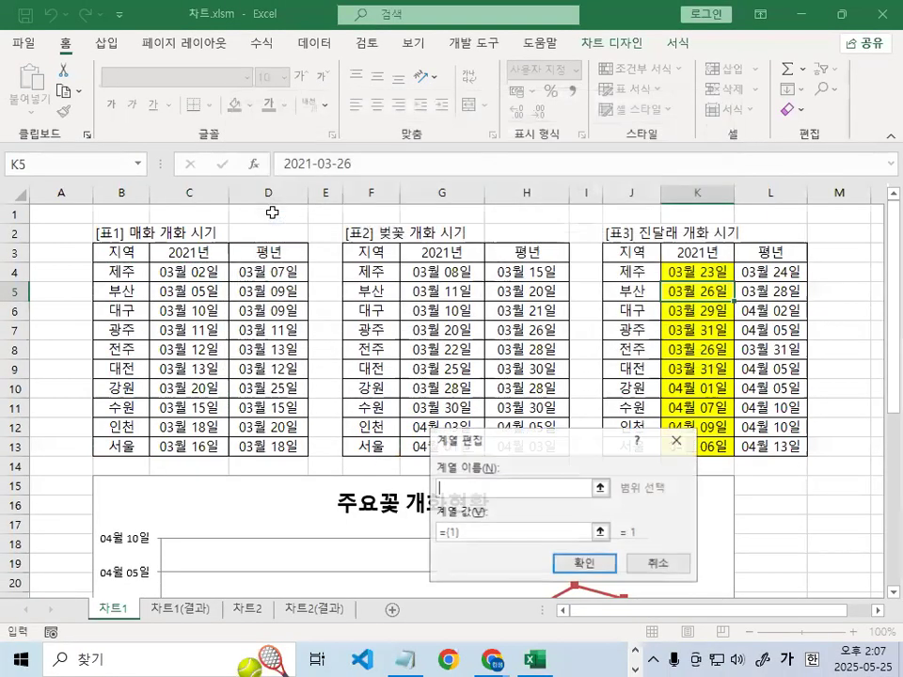
left_click_drag(530, 439, 612, 419)
key("ctrl+1")
mouse_move(725, 254)
left_mouse_down()
mouse_move(641, 224)
mouse_move(737, 241)
left_mouse_up()
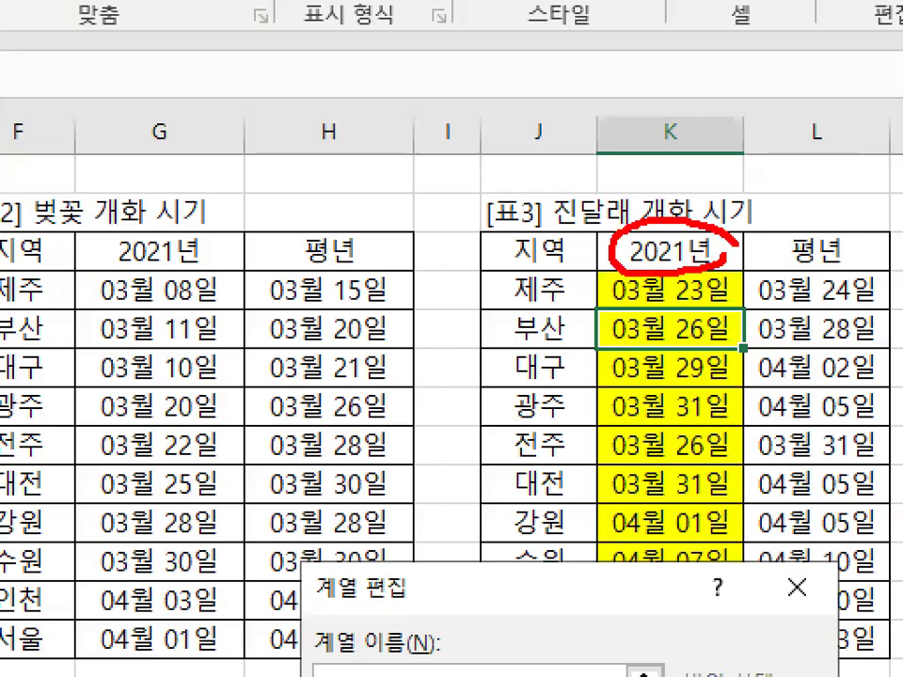
key("Escape")
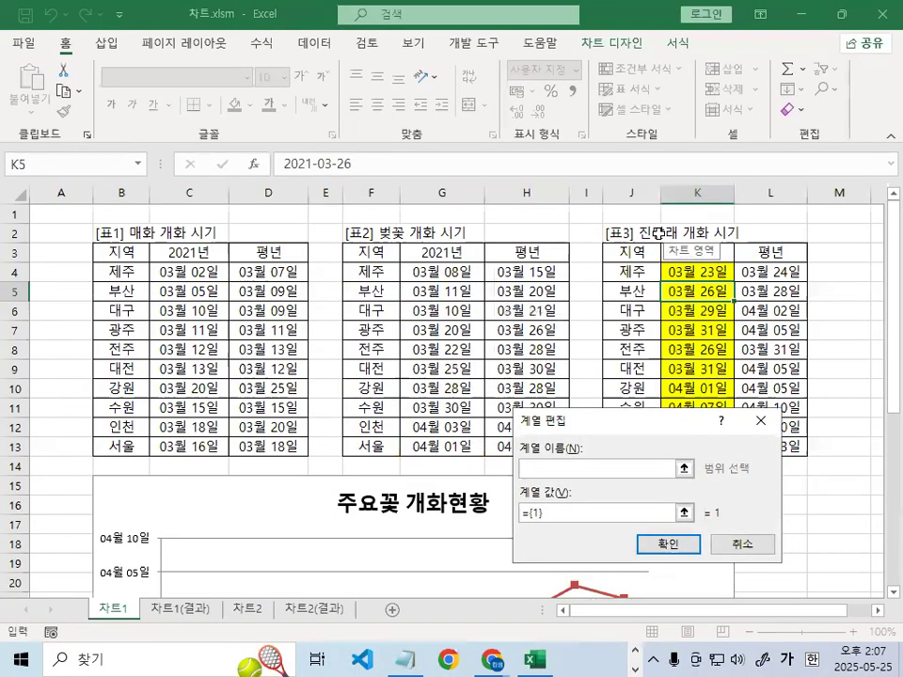
key("ctrl+1")
left_click_drag(675, 220, 677, 235)
key("Escape")
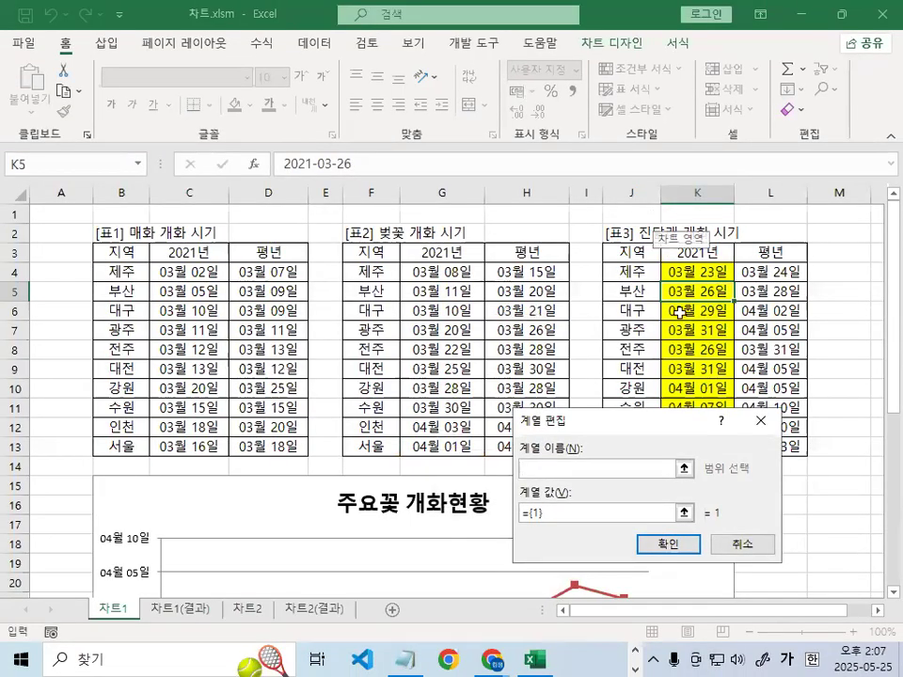
mouse_move(630, 425)
left_mouse_down()
mouse_move(532, 156)
mouse_move(350, 174)
mouse_move(506, 177)
left_mouse_up()
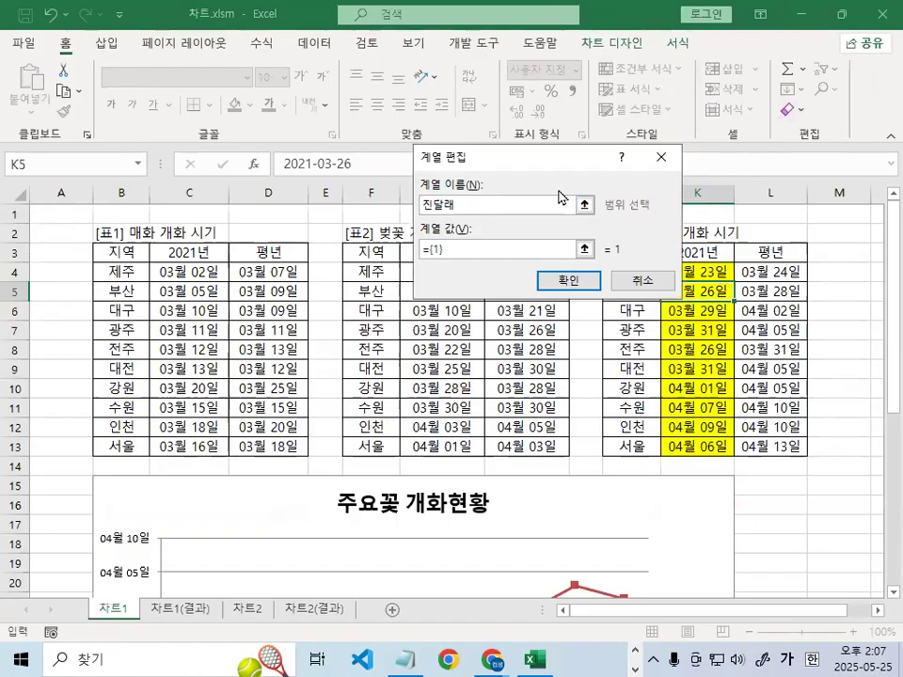
mouse_move(468, 210)
left_mouse_down()
mouse_move(440, 217)
mouse_move(477, 198)
left_mouse_up()
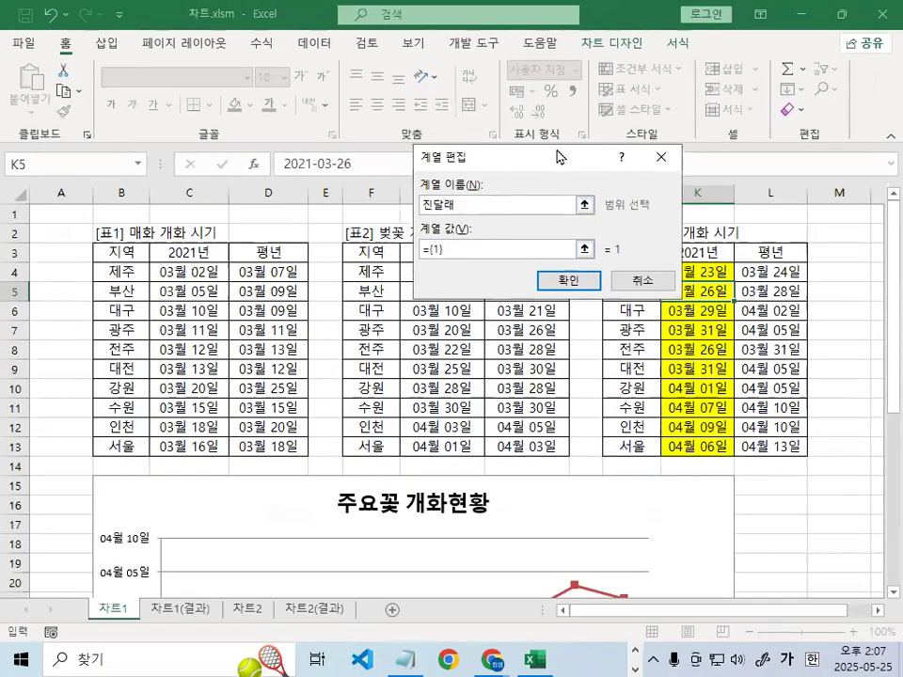
Set the 진달래 series values to the 2021년 dates in K4:K13 and confirm the series
left_click_drag(559, 157, 462, 120)
left_click_drag(687, 274, 695, 426)
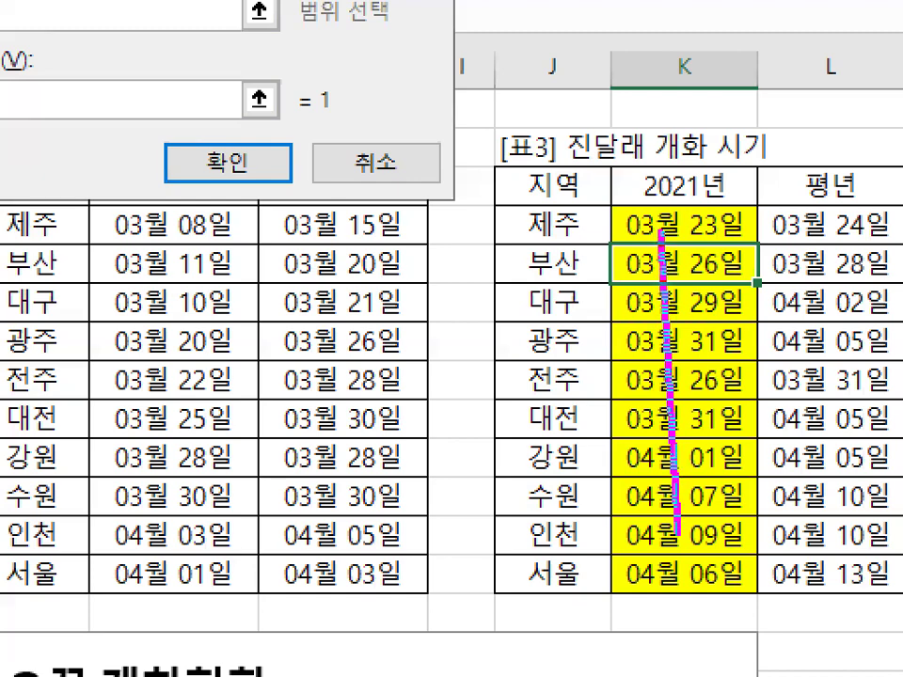
mouse_move(678, 535)
left_mouse_down()
mouse_move(661, 534)
mouse_move(694, 412)
left_mouse_up()
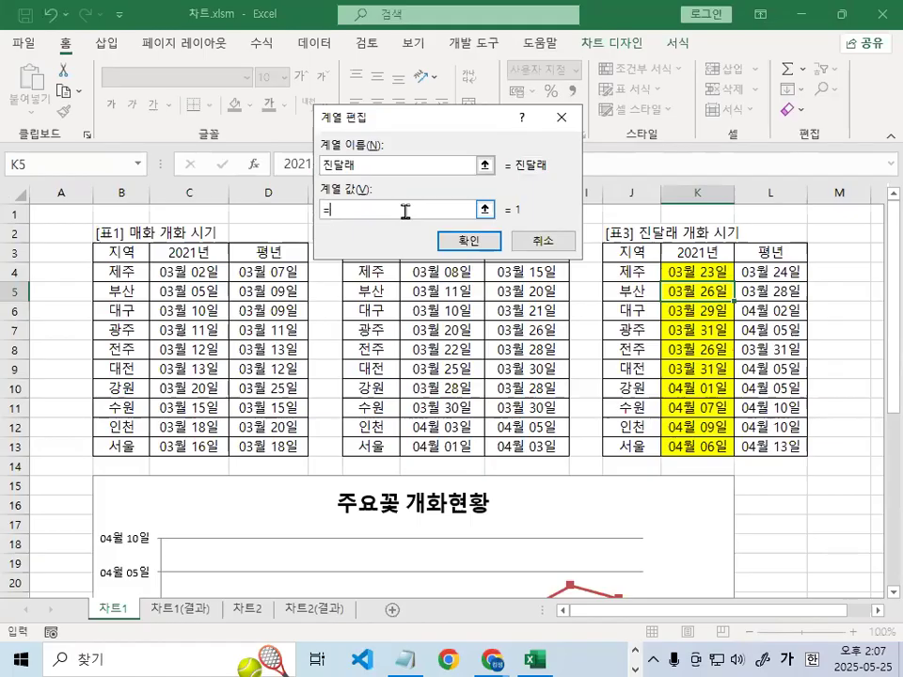
left_click(405, 211)
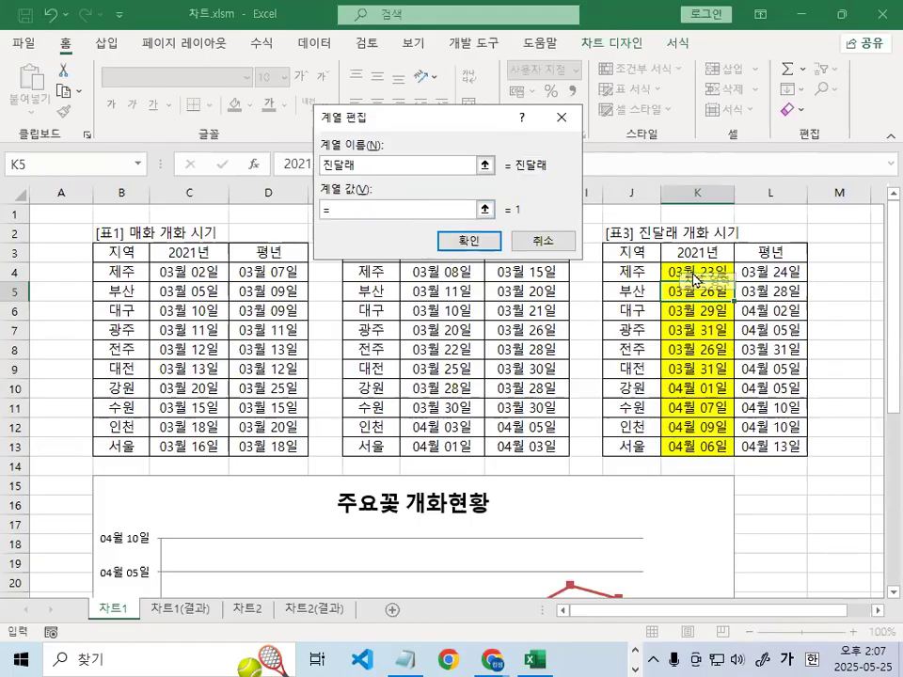
left_click_drag(692, 269, 717, 452)
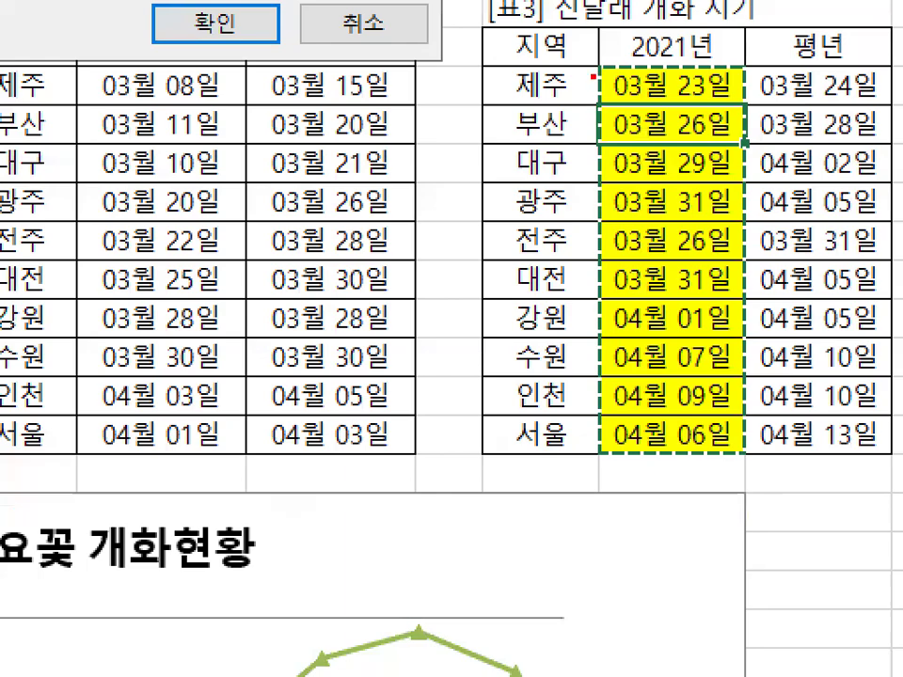
left_click_drag(657, 263, 648, 357)
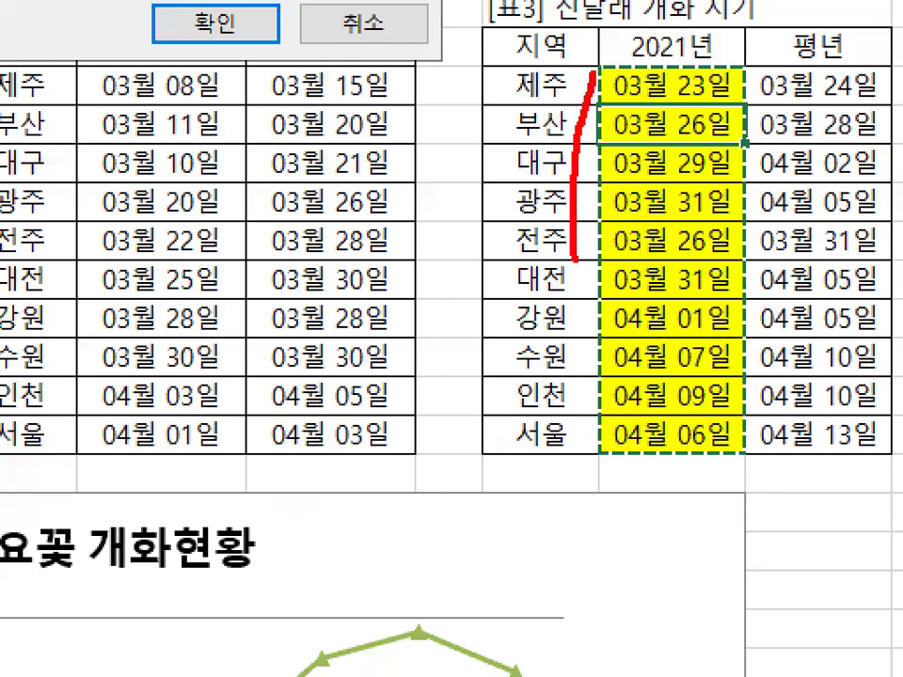
left_click_drag(574, 256, 597, 444)
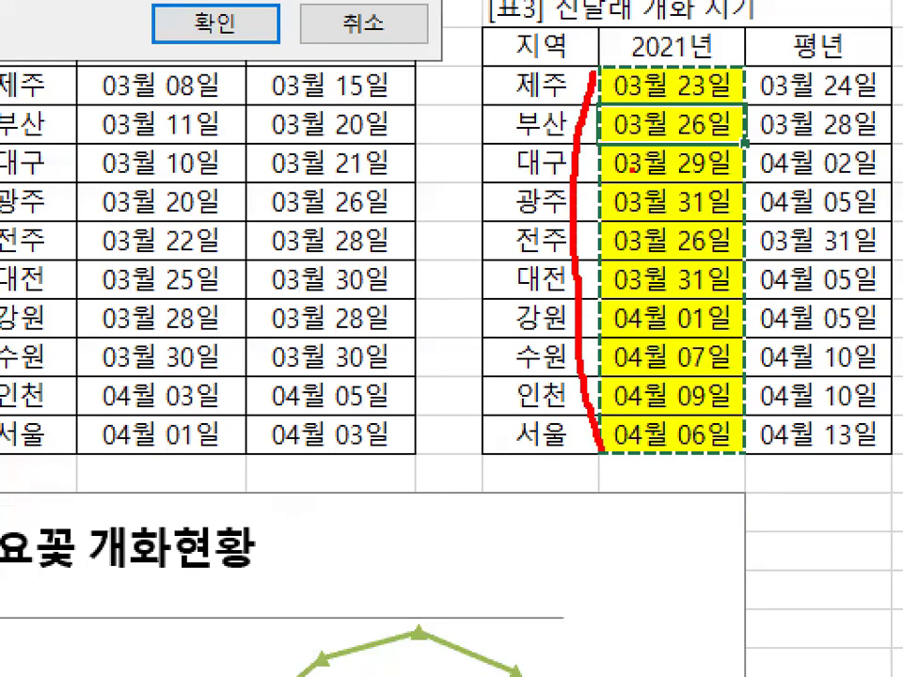
mouse_move(717, 83)
left_mouse_down()
mouse_move(764, 202)
mouse_move(732, 444)
left_mouse_up()
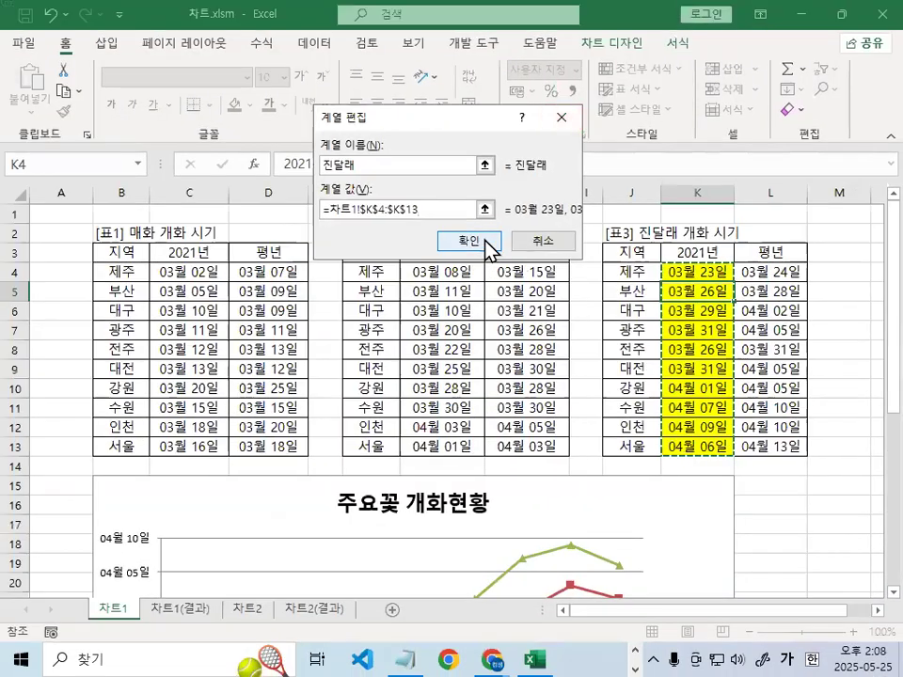
left_click(215, 23)
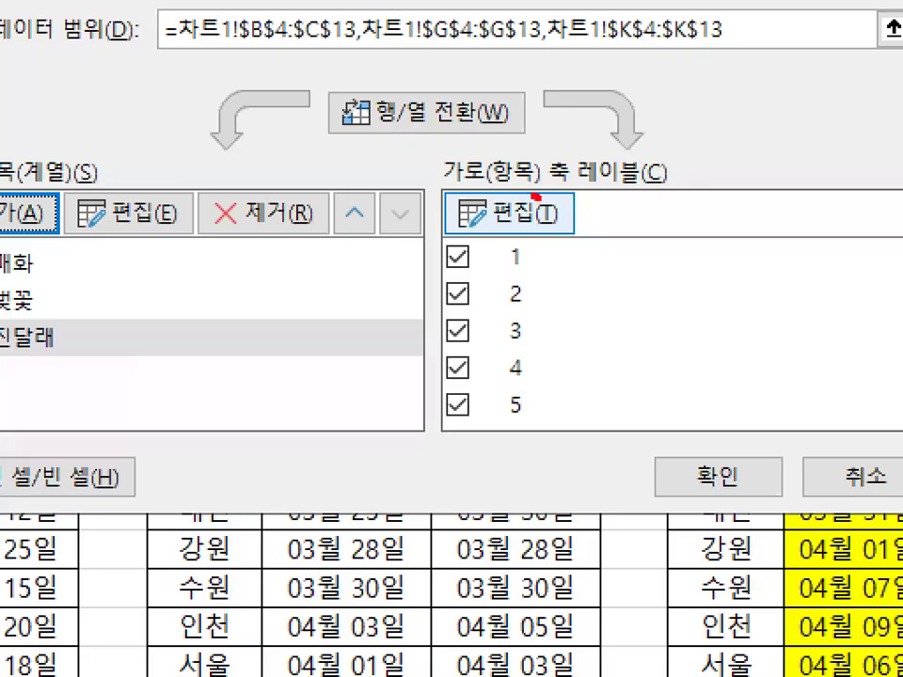
Compare the chart's horizontal axis labels with the region names in the 진달래 table
mouse_move(537, 197)
left_mouse_down()
mouse_move(447, 163)
mouse_move(529, 183)
left_mouse_up()
key("Escape")
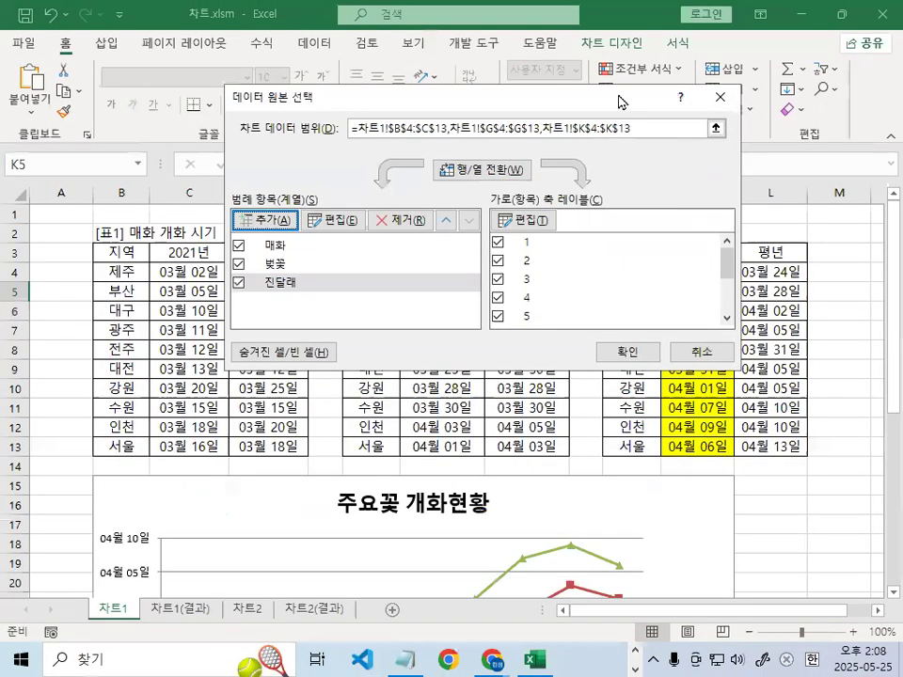
left_click_drag(619, 102, 473, 61)
mouse_move(660, 315)
left_mouse_down()
mouse_move(645, 350)
mouse_move(658, 319)
left_mouse_up()
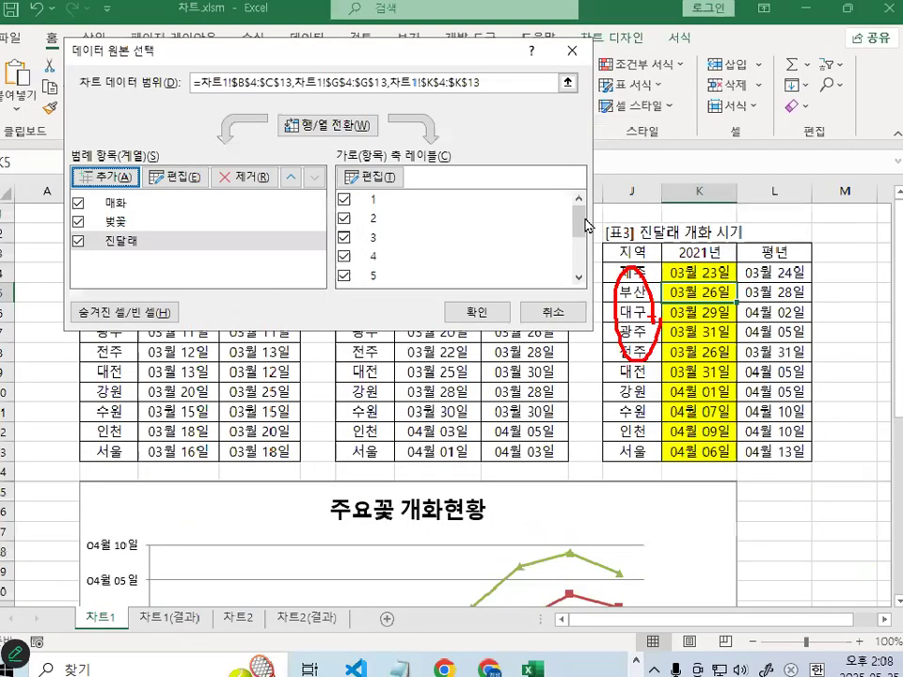
key("Escape")
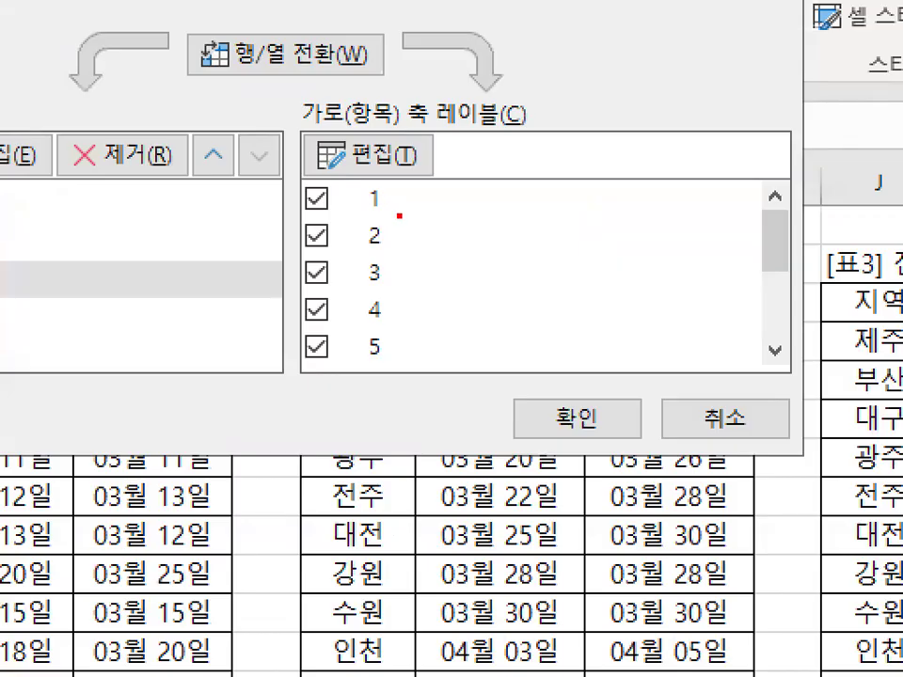
mouse_move(422, 263)
left_mouse_down()
mouse_move(423, 346)
mouse_move(315, 273)
mouse_move(431, 272)
mouse_move(439, 369)
left_mouse_up()
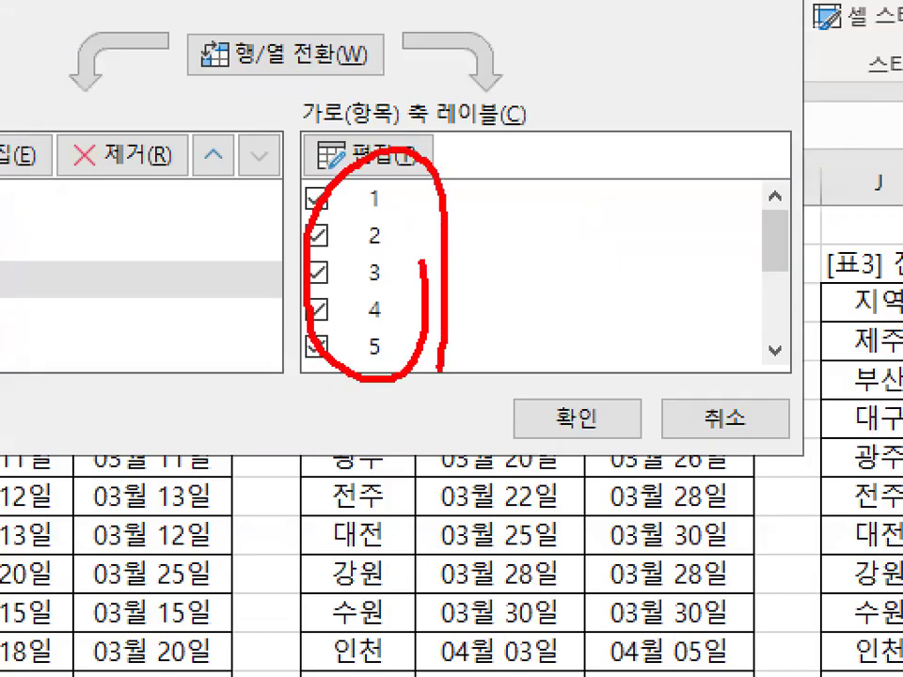
key("Escape")
Set the chart's horizontal axis labels to the region names in J4:J13
left_click(368, 155)
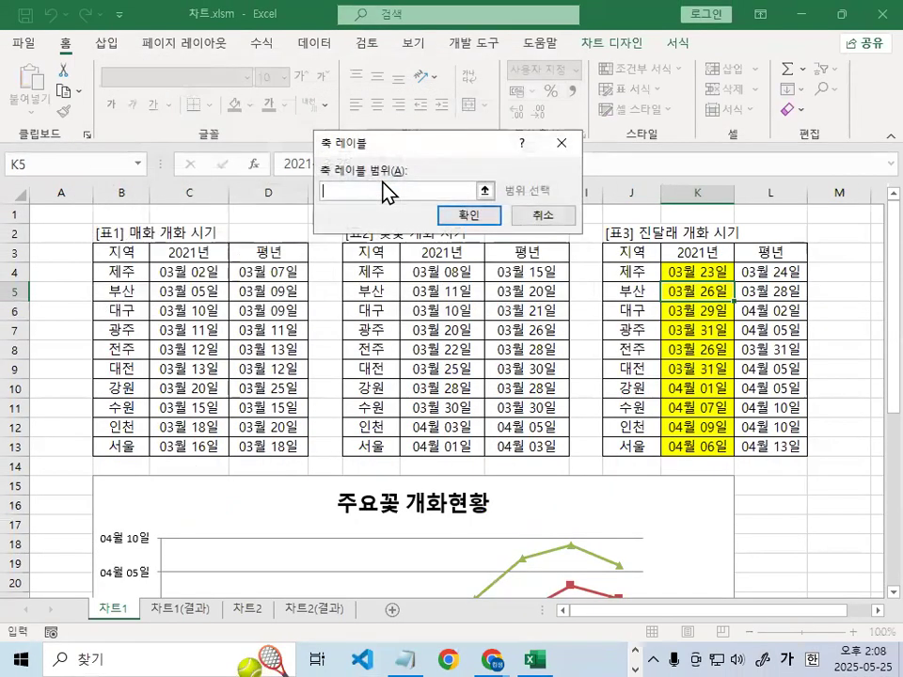
left_click_drag(403, 141, 397, 43)
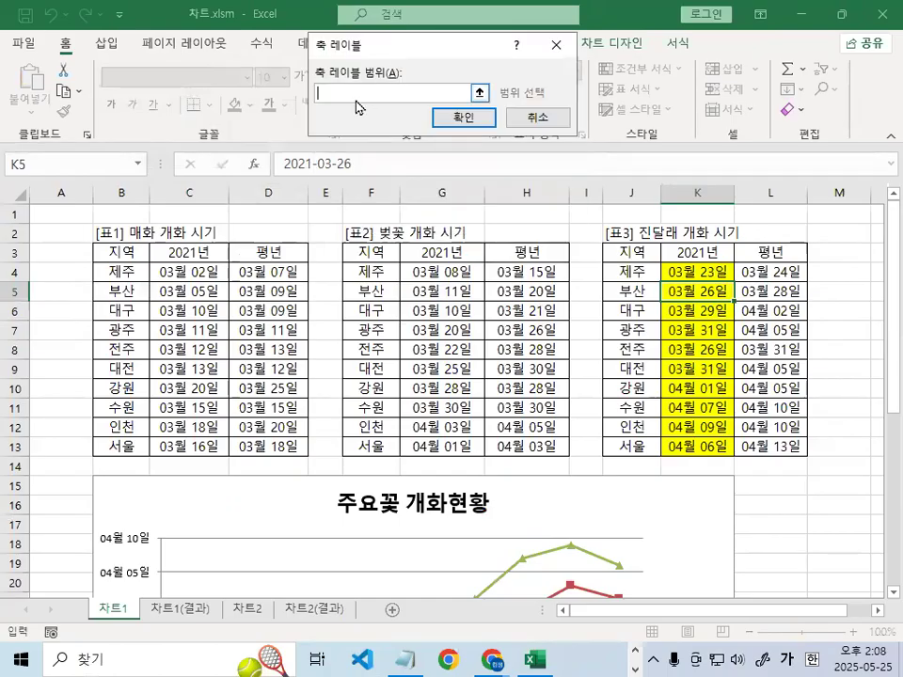
left_click_drag(632, 272, 632, 446)
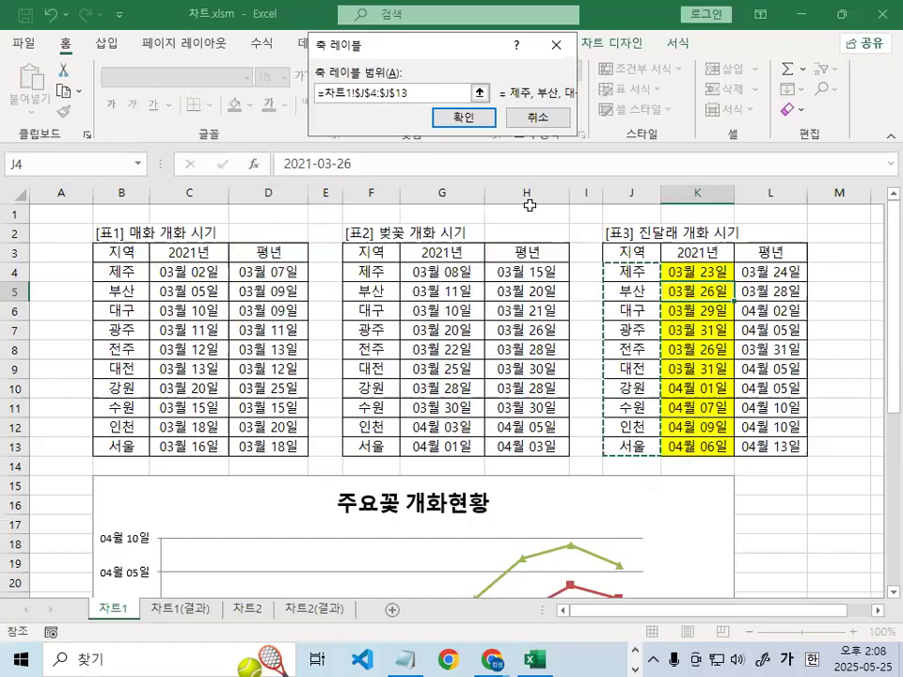
left_click_drag(353, 42, 391, 191)
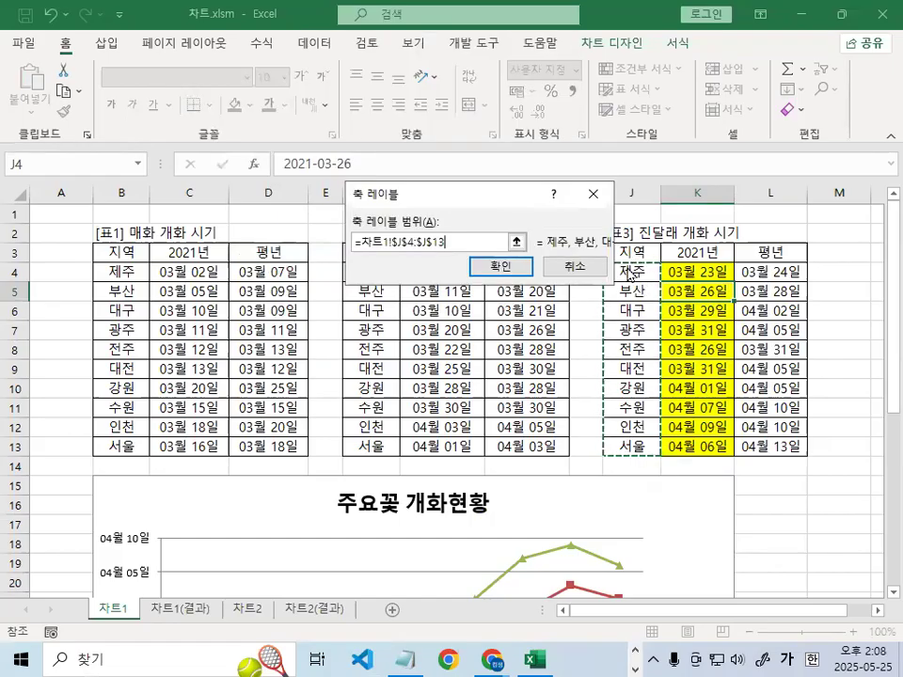
mouse_move(668, 265)
left_mouse_down()
mouse_move(687, 530)
mouse_move(678, 632)
mouse_move(708, 551)
left_mouse_up()
left_click(499, 267)
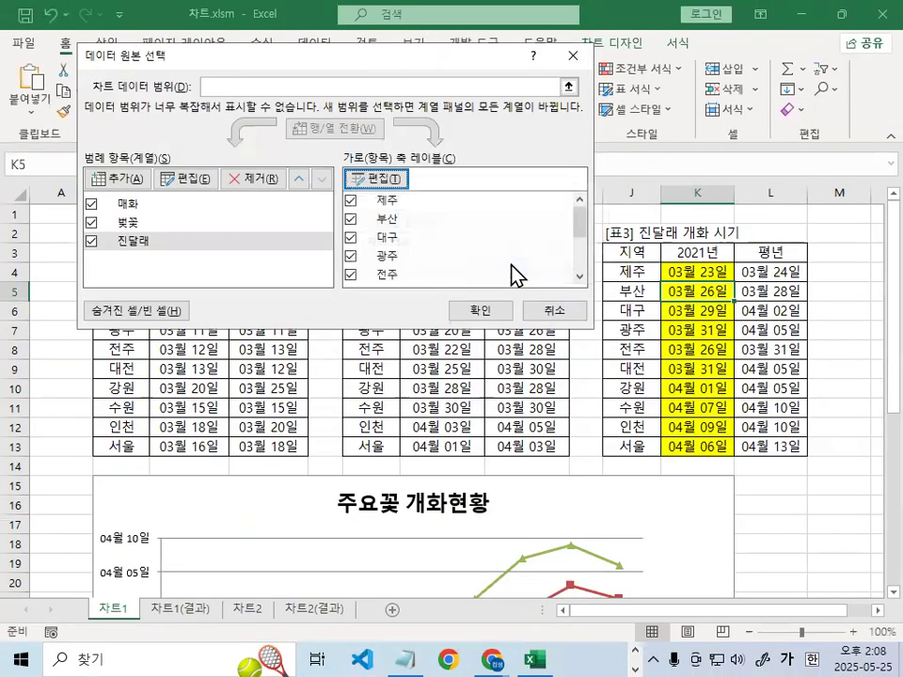
Check the legend series and the horizontal axis labels against the region column of [표3]
left_click(155, 241)
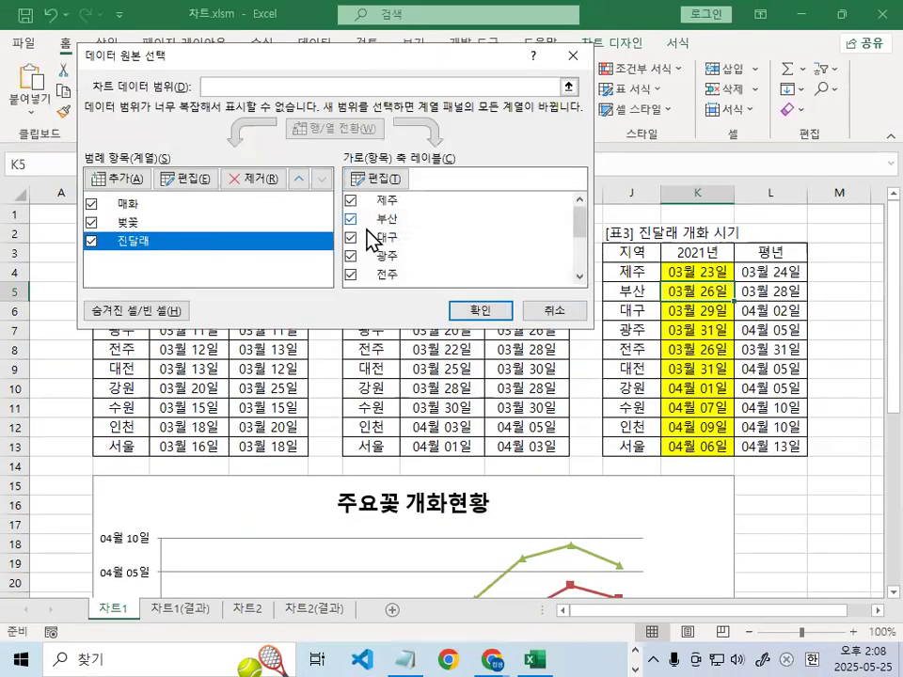
left_click_drag(437, 254, 422, 295)
mouse_move(464, 360)
left_mouse_down()
mouse_move(325, 86)
mouse_move(489, 311)
left_mouse_up()
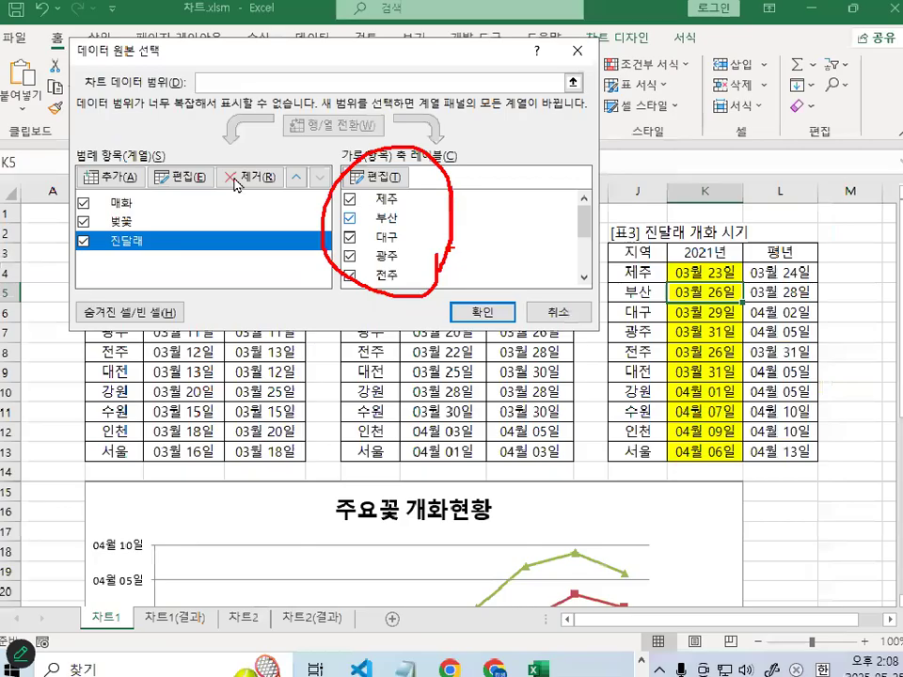
left_click(130, 226)
left_click(129, 204)
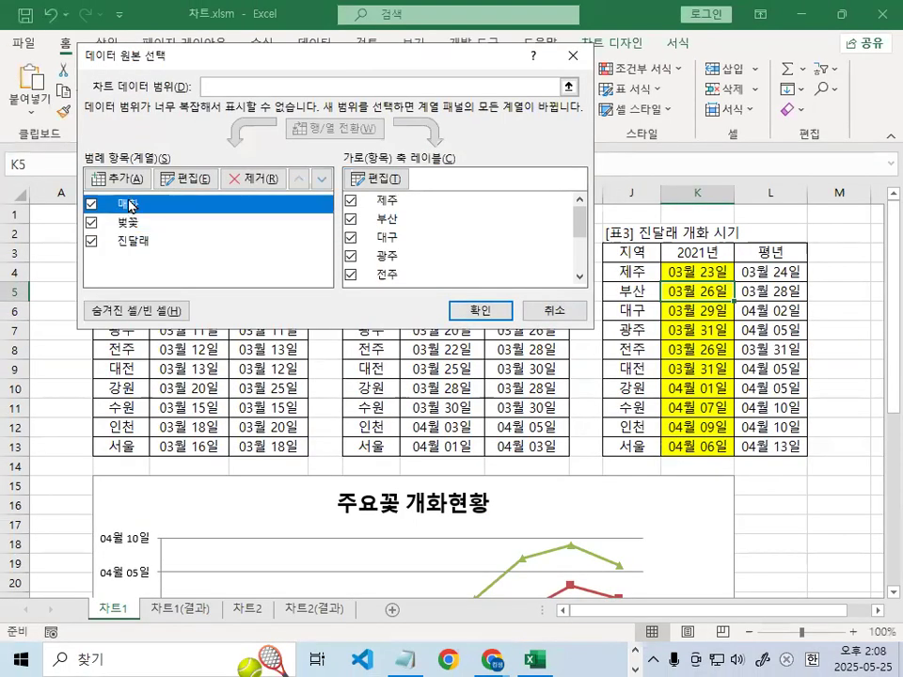
left_click(148, 244)
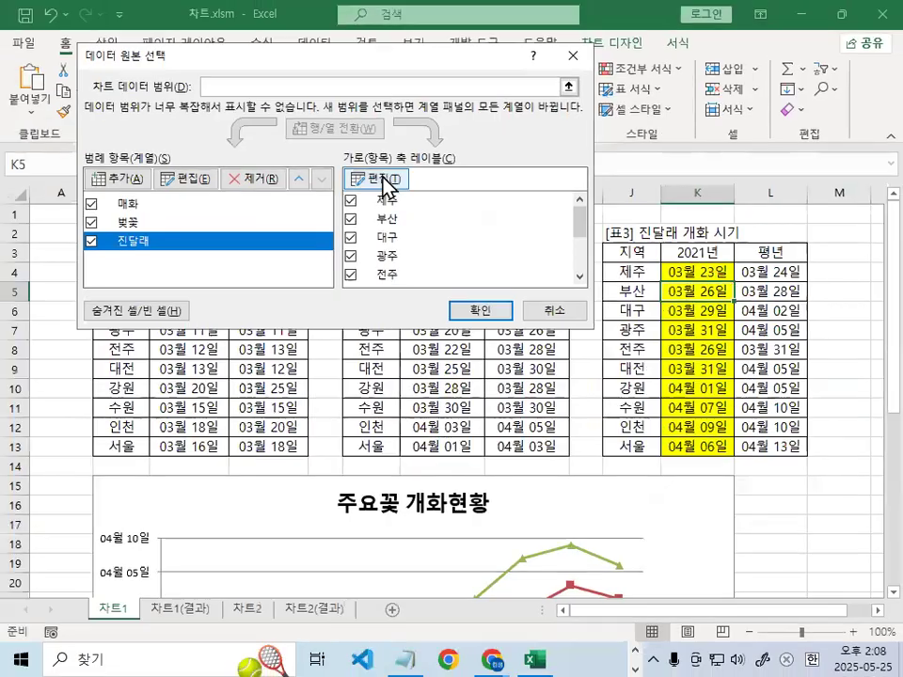
left_click(553, 310)
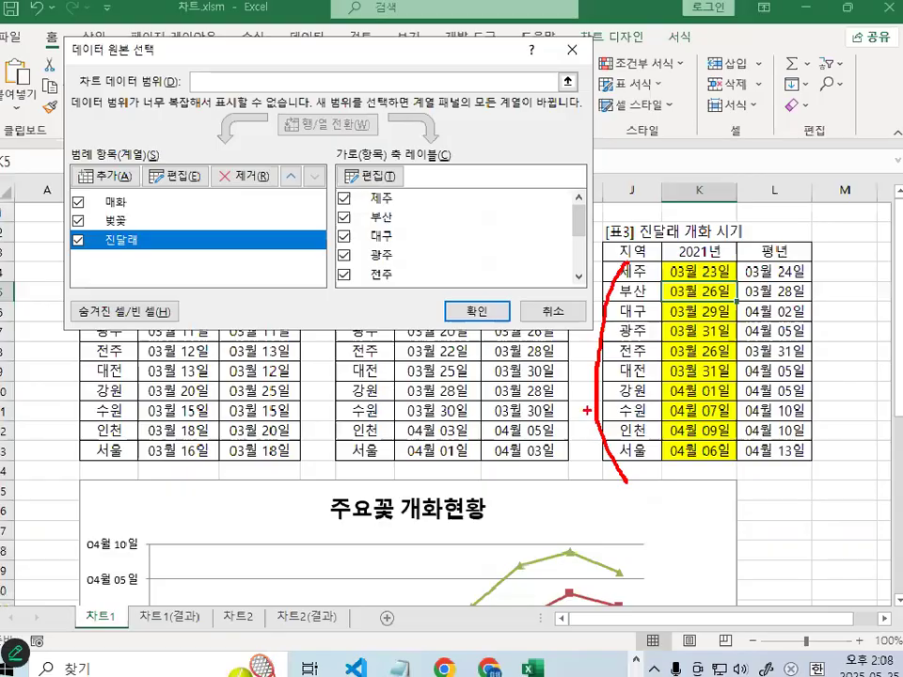
key("e")
mouse_move(632, 266)
left_mouse_down()
mouse_move(596, 433)
mouse_move(642, 249)
mouse_move(609, 261)
left_mouse_up()
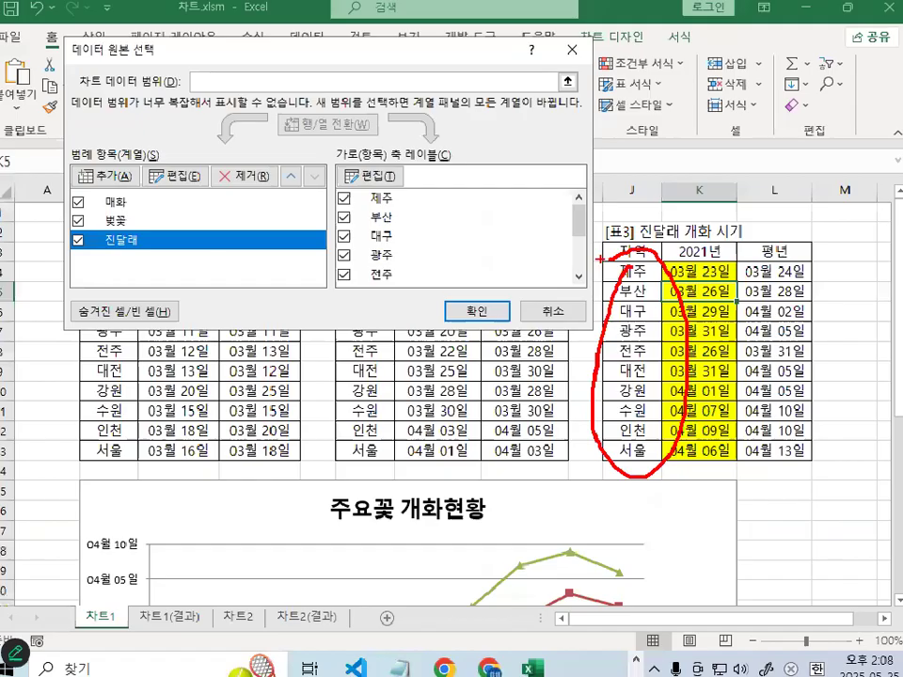
key("Escape")
Apply the data source changes and check the 진달래 entry in the chart's legend
left_click(442, 314)
scroll(750, 488, "down", 1)
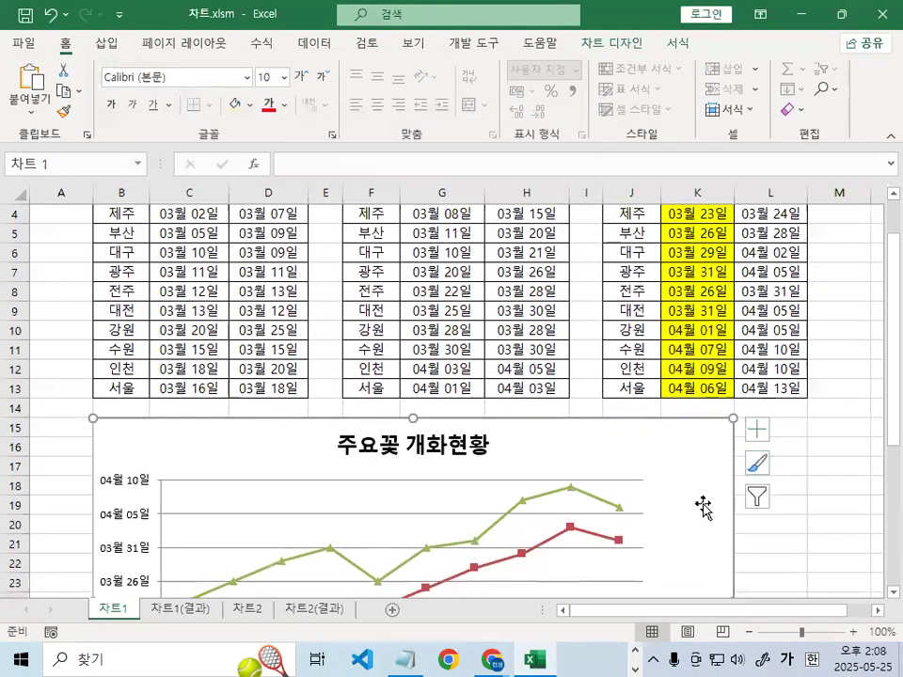
scroll(704, 508, "down", 4)
left_click_drag(732, 432, 748, 436)
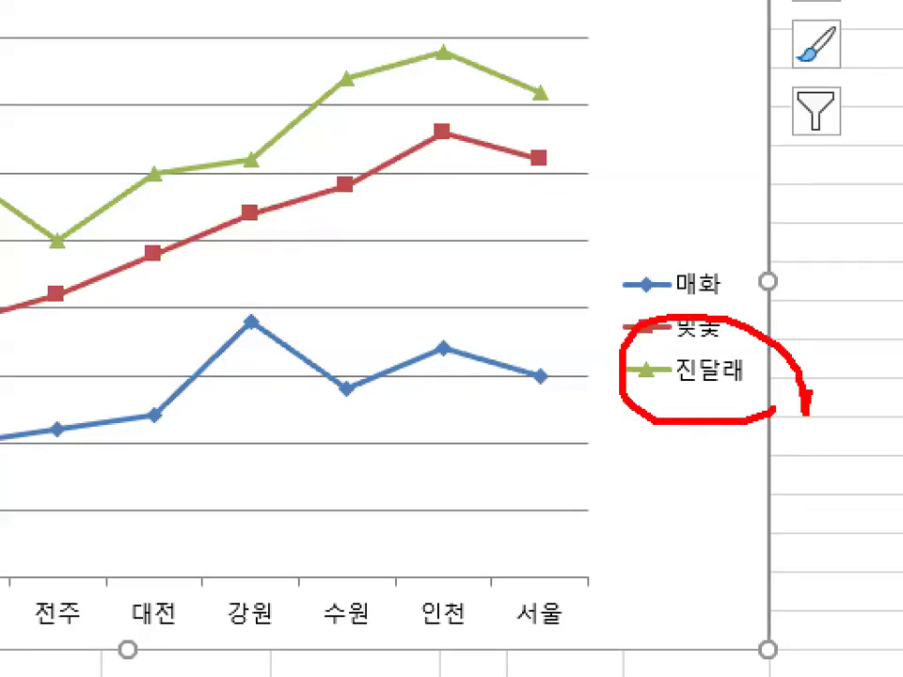
key("Escape")
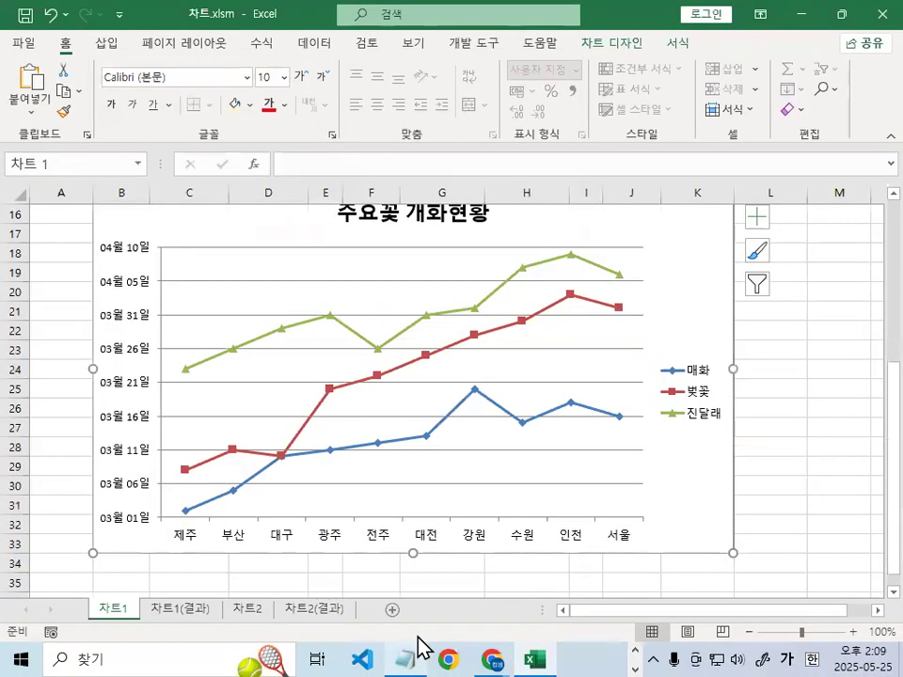
Read the Notepad notes on the =J4:J13 axis label range and on method 2, copying and pasting data, and return to Excel
left_click(408, 657)
scroll(188, 397, "down", 1)
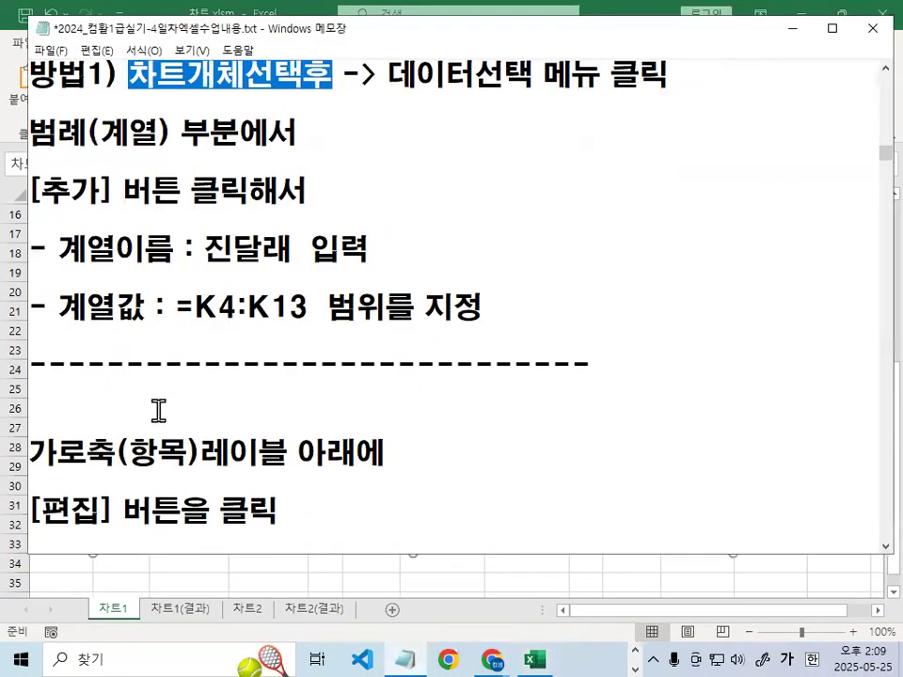
scroll(188, 398, "down", 2)
left_click_drag(278, 310, 590, 310)
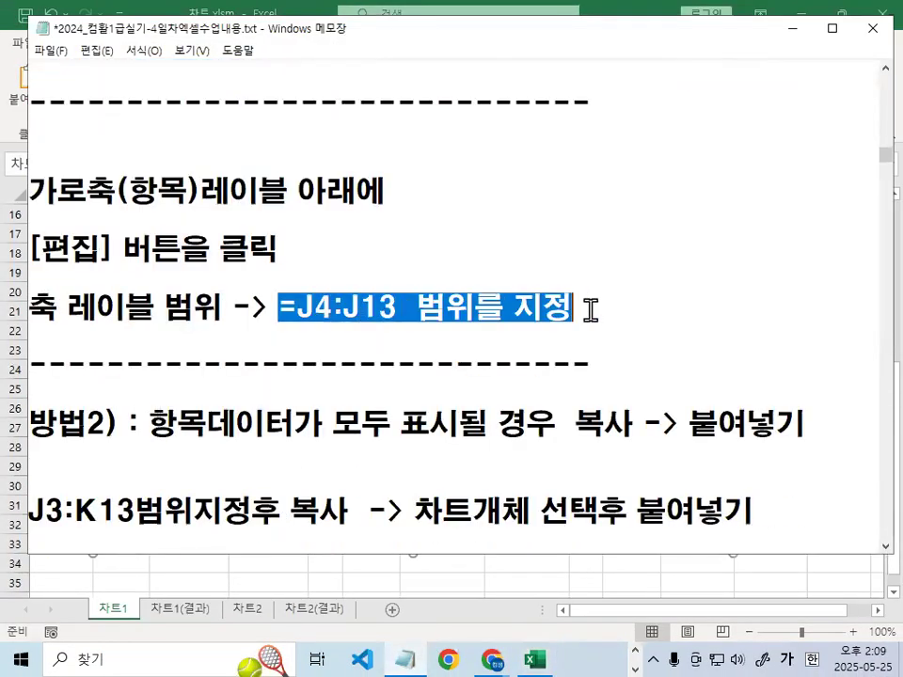
left_click_drag(147, 423, 541, 425)
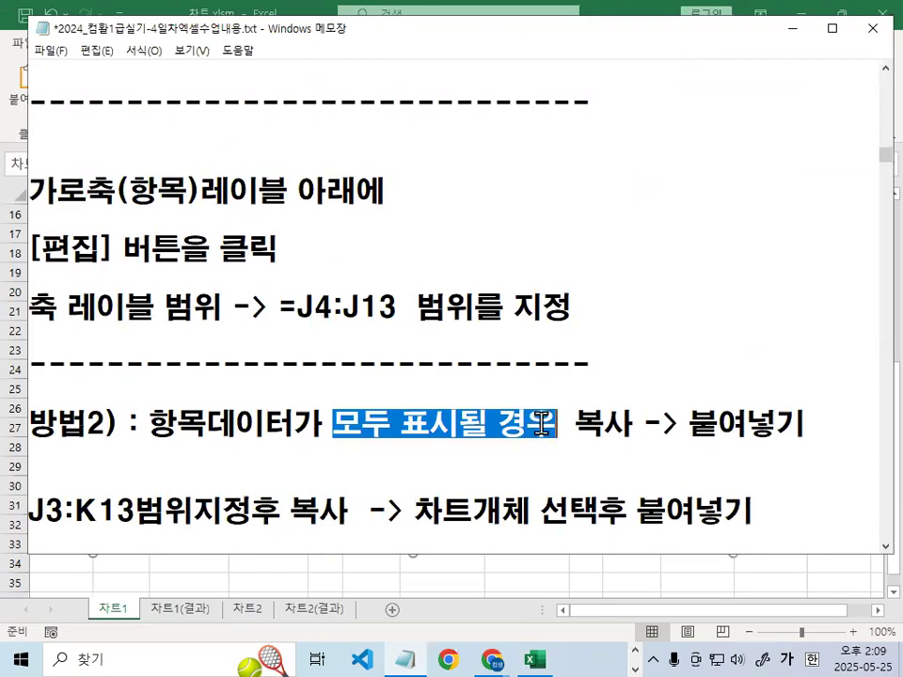
left_click(792, 29)
Compare the region labels on the chart's horizontal axis with the regions in B4:B13 of [표1]
scroll(216, 494, "down", 1)
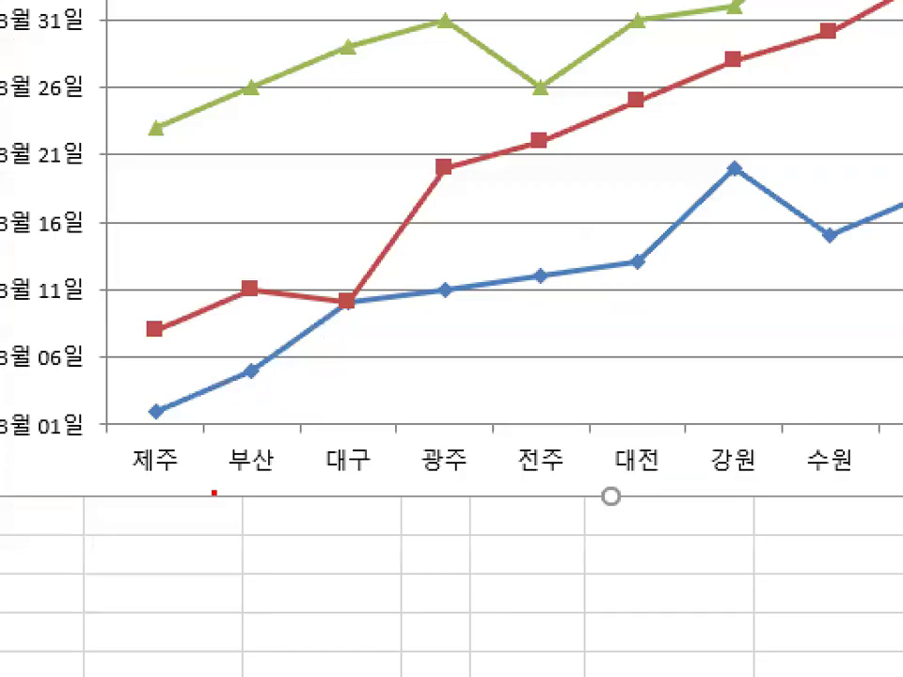
left_click_drag(149, 489, 900, 493)
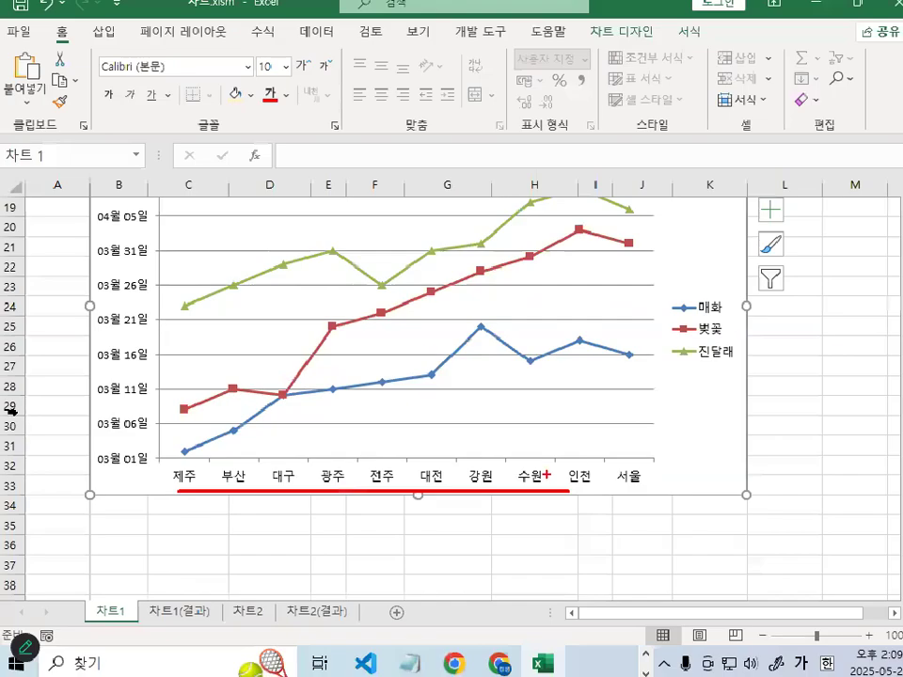
scroll(13, 395, "up", 5)
scroll(13, 372, "up", 1)
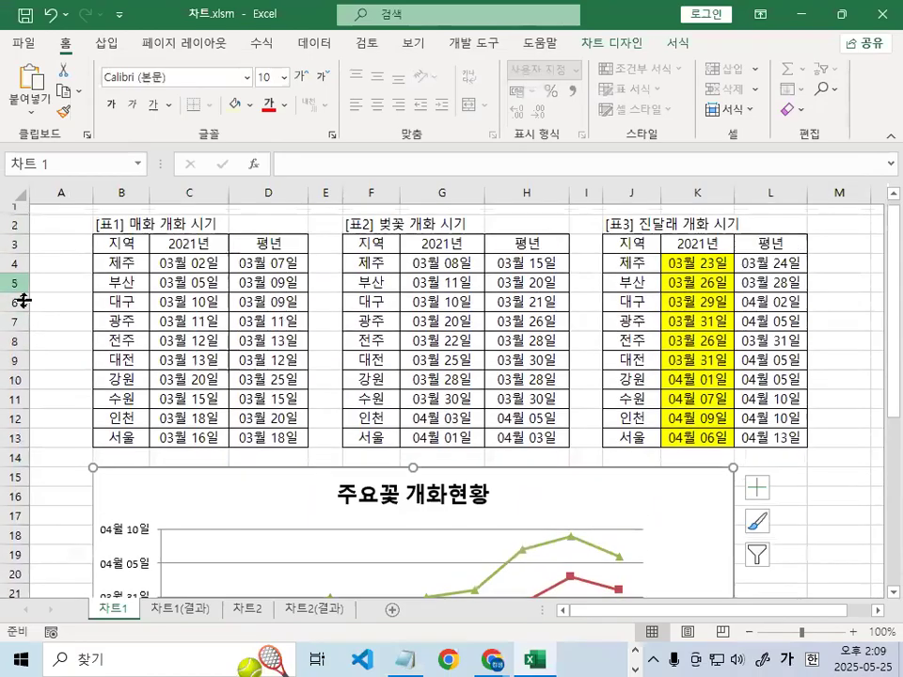
left_click_drag(115, 271, 118, 450)
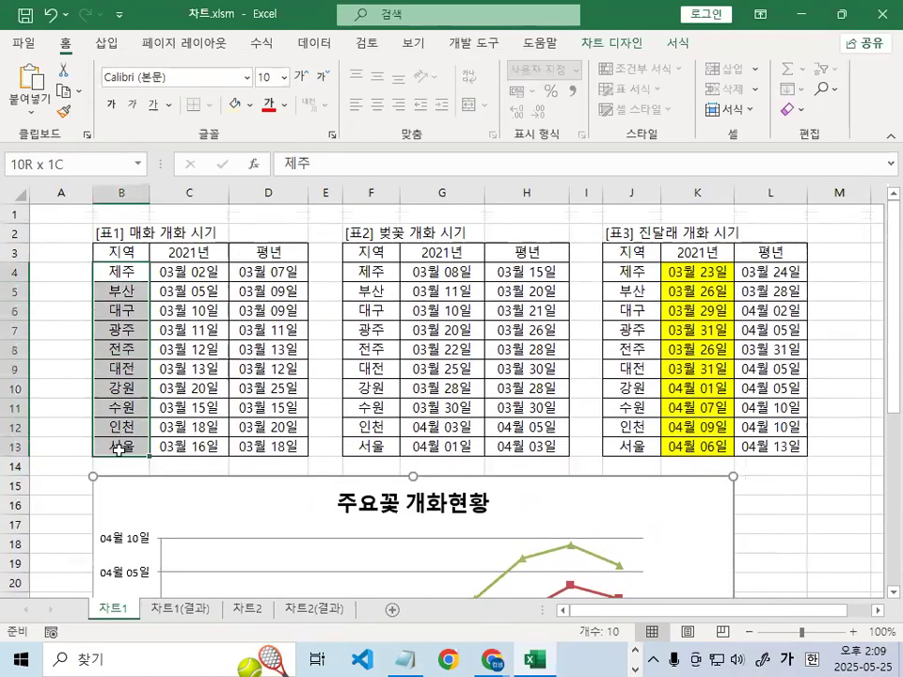
scroll(591, 350, "down", 2)
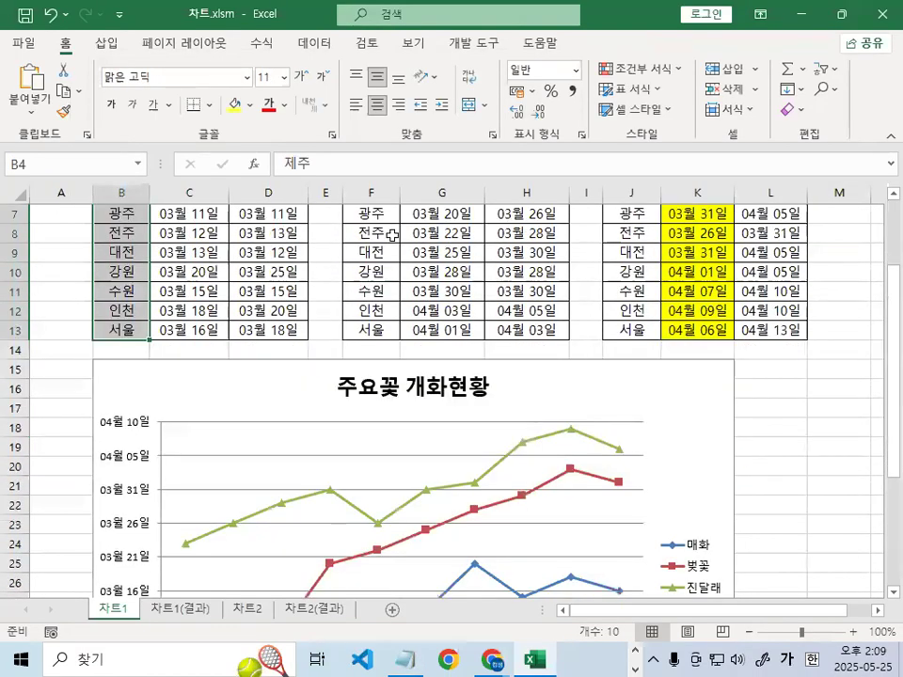
Undo the addition of the 진달래 series and its axis labels, and check the 주요꽃 개화현황 chart
left_click(51, 16)
scroll(348, 275, "down", 3)
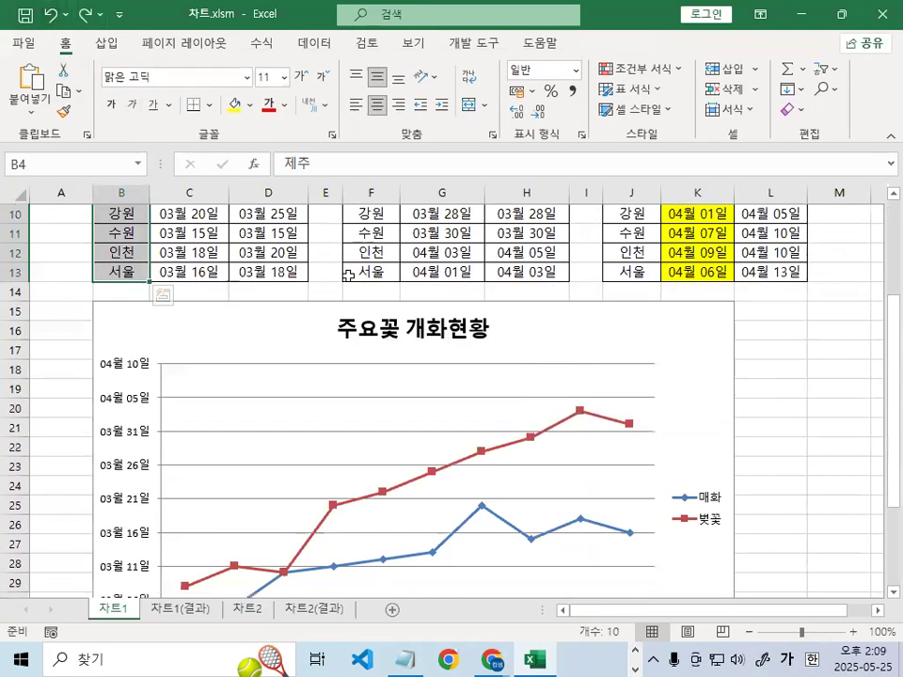
scroll(348, 275, "down", 1)
left_click(836, 313)
Copy the 진달래 2021년 dates in K4:K13 and paste them into the 주요꽃 개화현황 chart
scroll(802, 366, "up", 2)
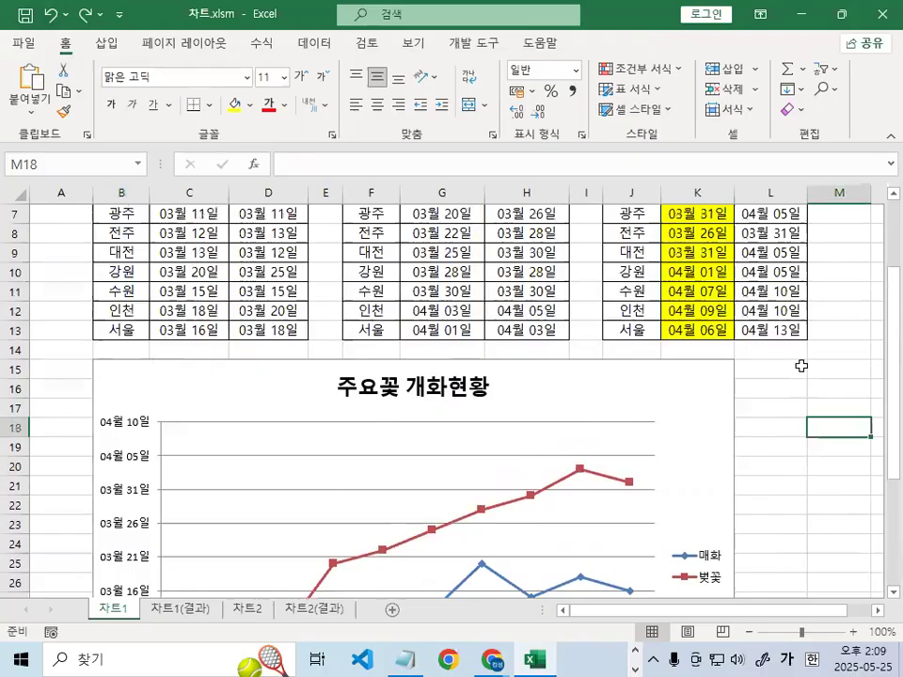
scroll(802, 366, "up", 2)
left_click(698, 271)
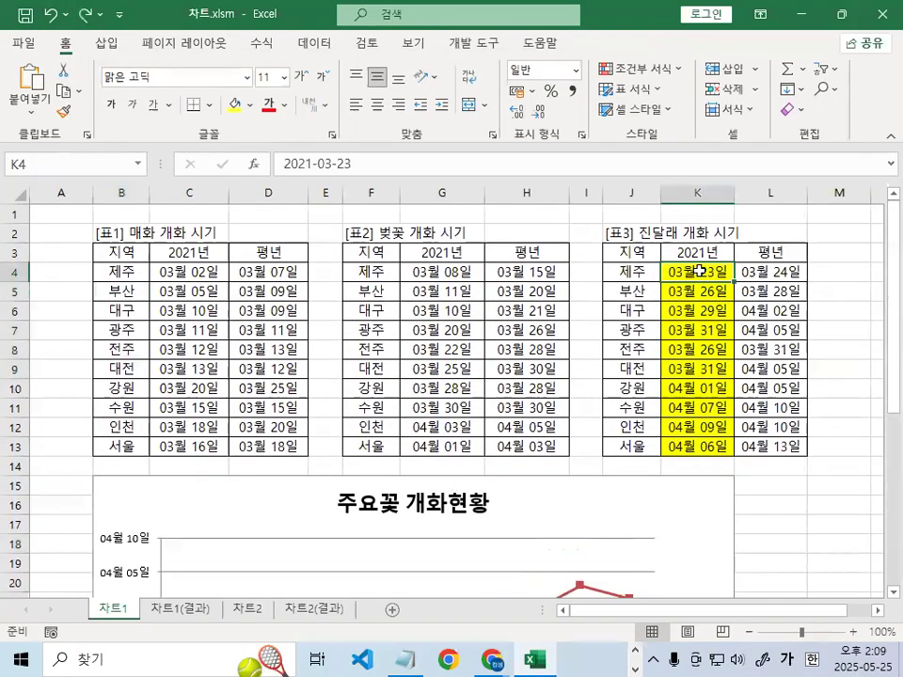
left_click_drag(699, 271, 707, 449)
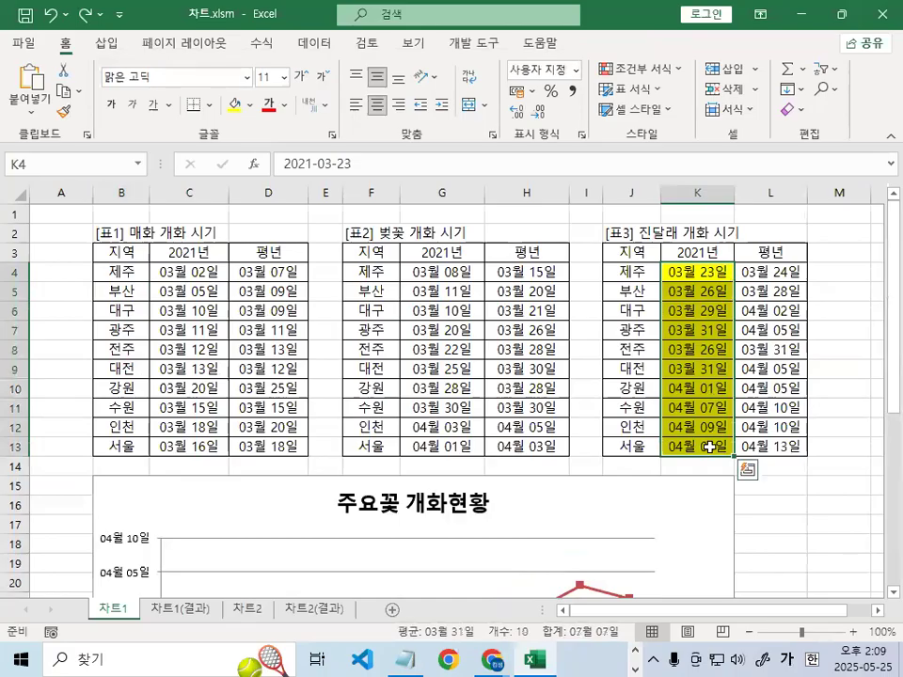
key("ctrl+c")
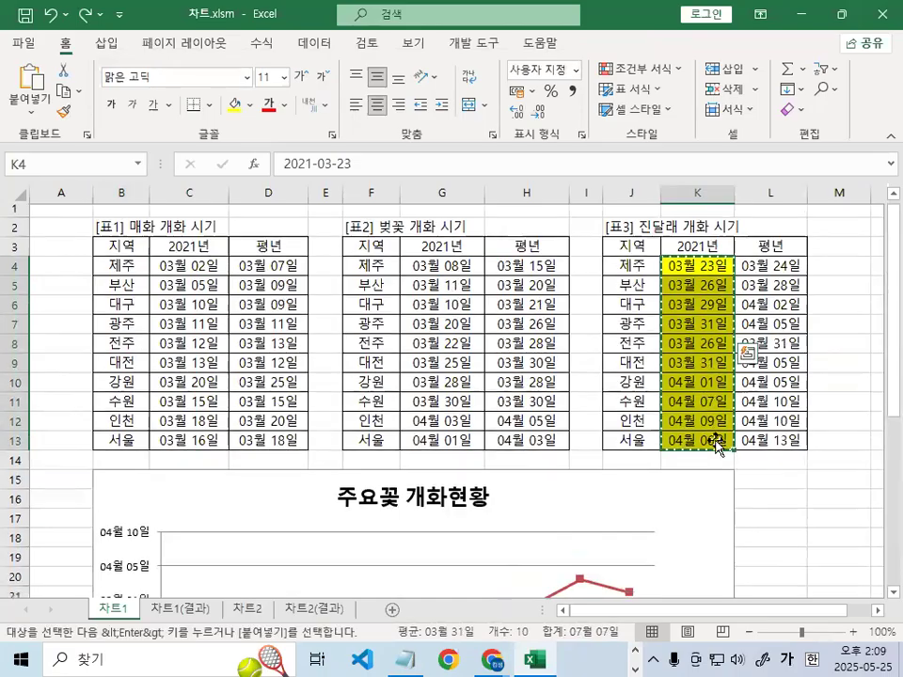
scroll(713, 442, "down", 3)
left_click(696, 326)
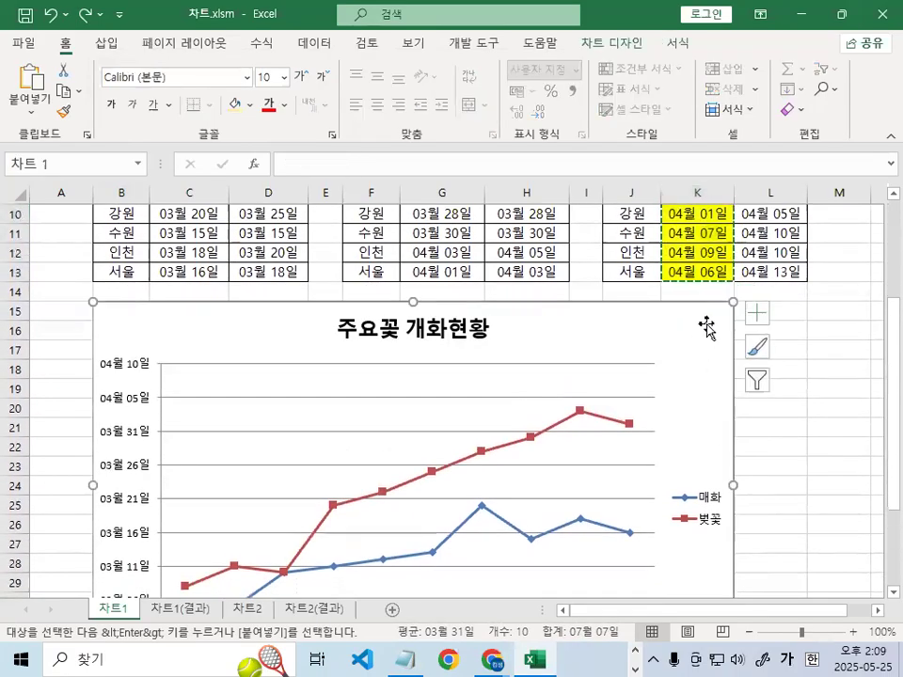
key("ctrl+v")
scroll(602, 395, "down", 3)
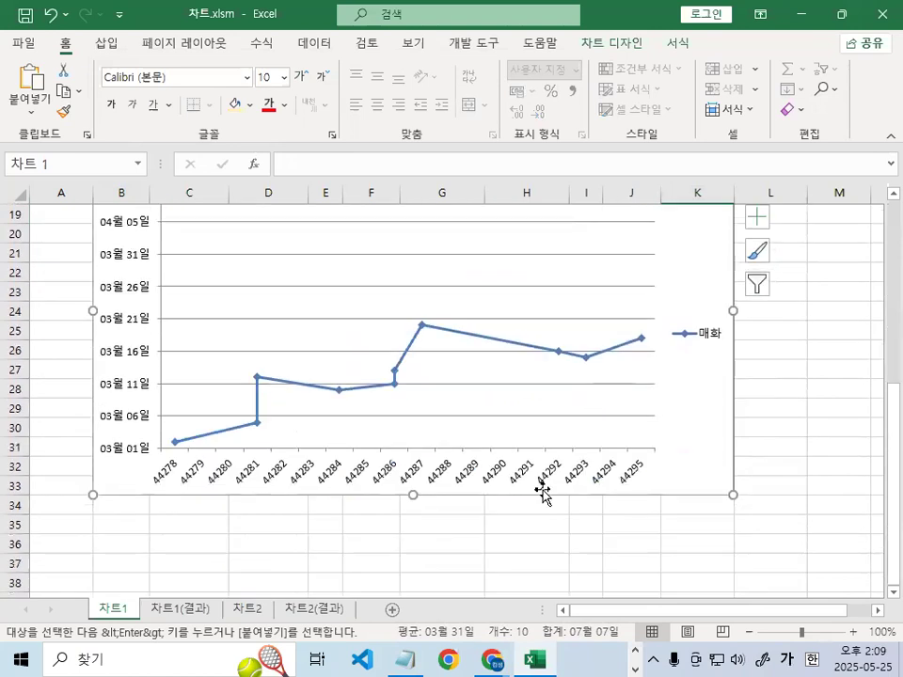
Review the chart's data source series and axis labels, close it without changes and undo the pasted dates
right_click(685, 250)
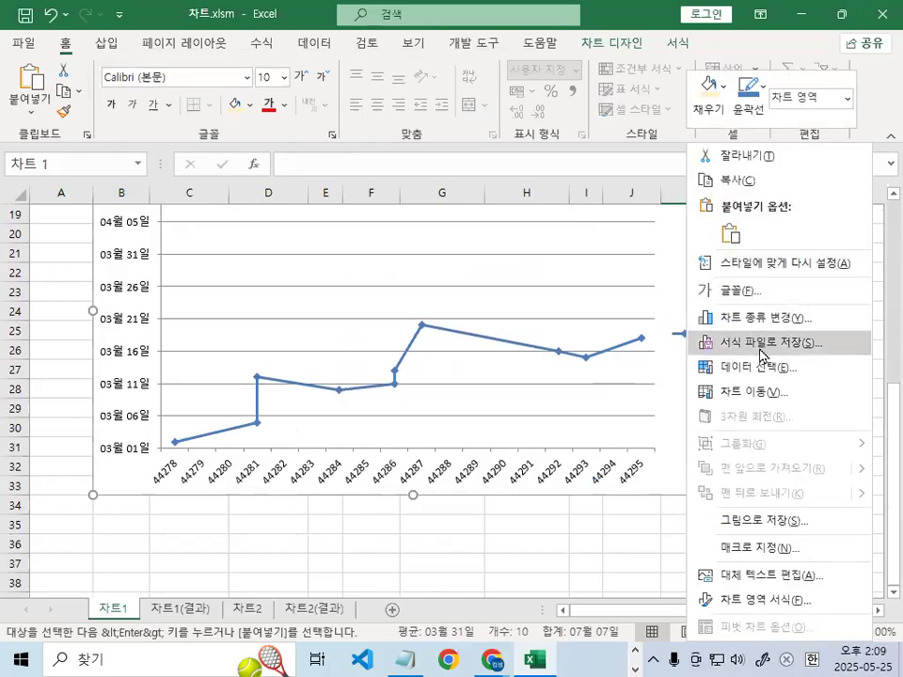
left_click(758, 367)
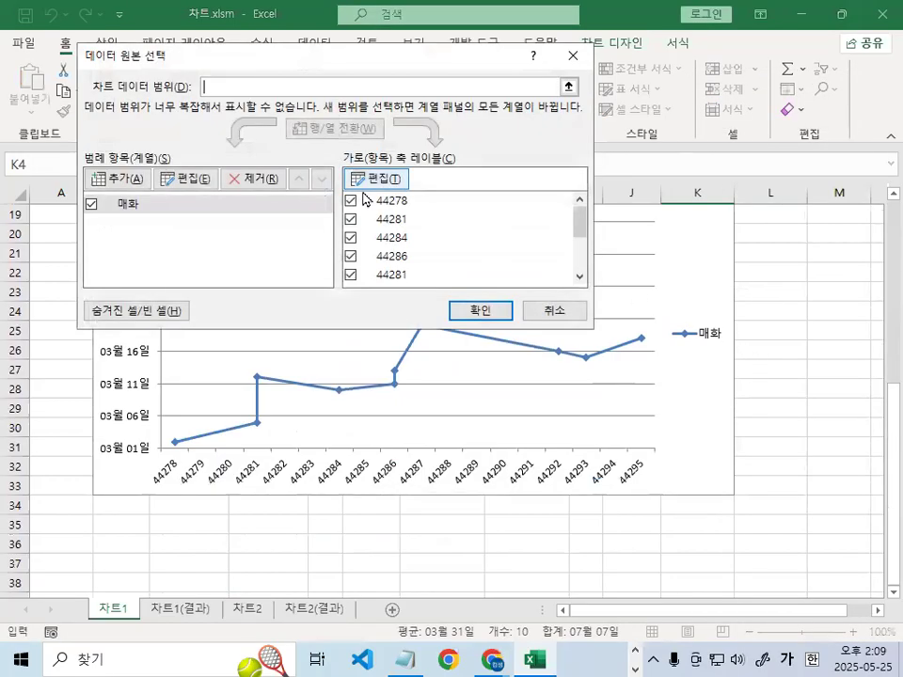
mouse_move(460, 252)
left_mouse_down()
mouse_move(460, 262)
mouse_move(393, 146)
mouse_move(461, 253)
left_mouse_up()
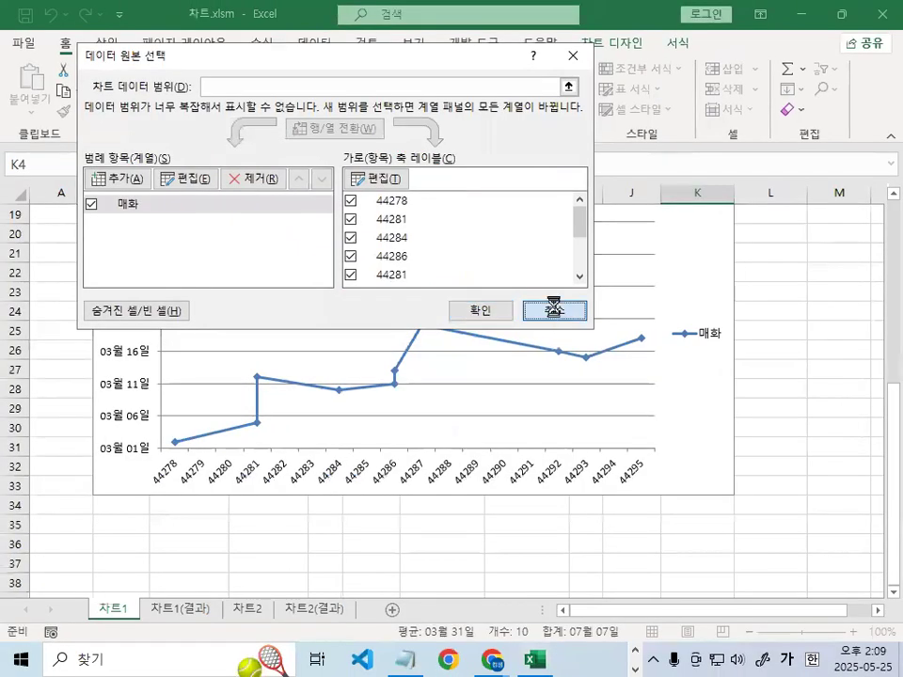
left_click(613, 374)
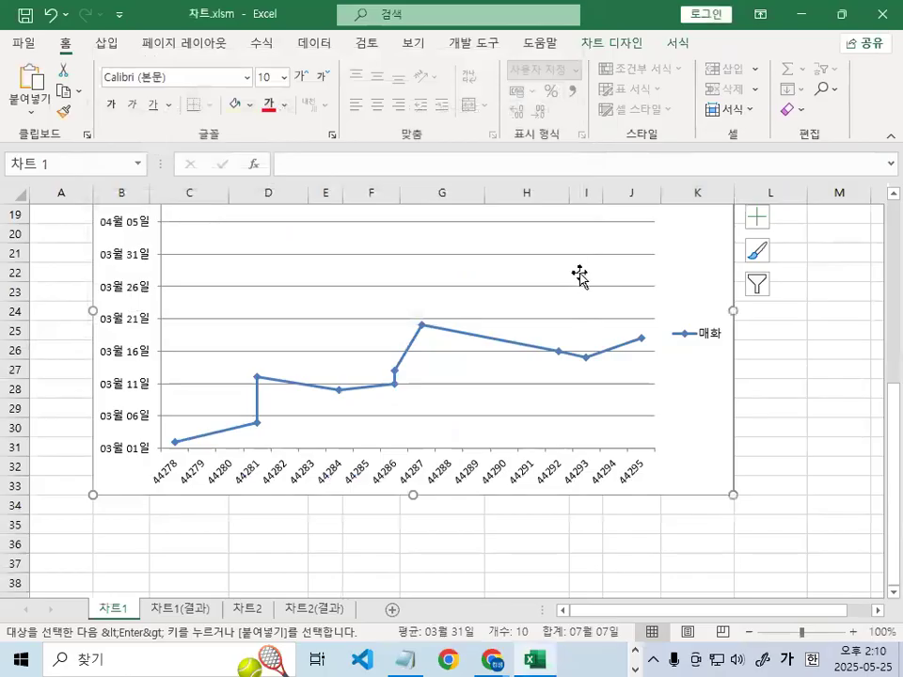
key("ctrl+z")
Switch to Notepad and read the method 2 instructions for copying range J3:K13 into the chart
left_click(406, 660)
left_click(230, 420)
scroll(282, 477, "down", 1)
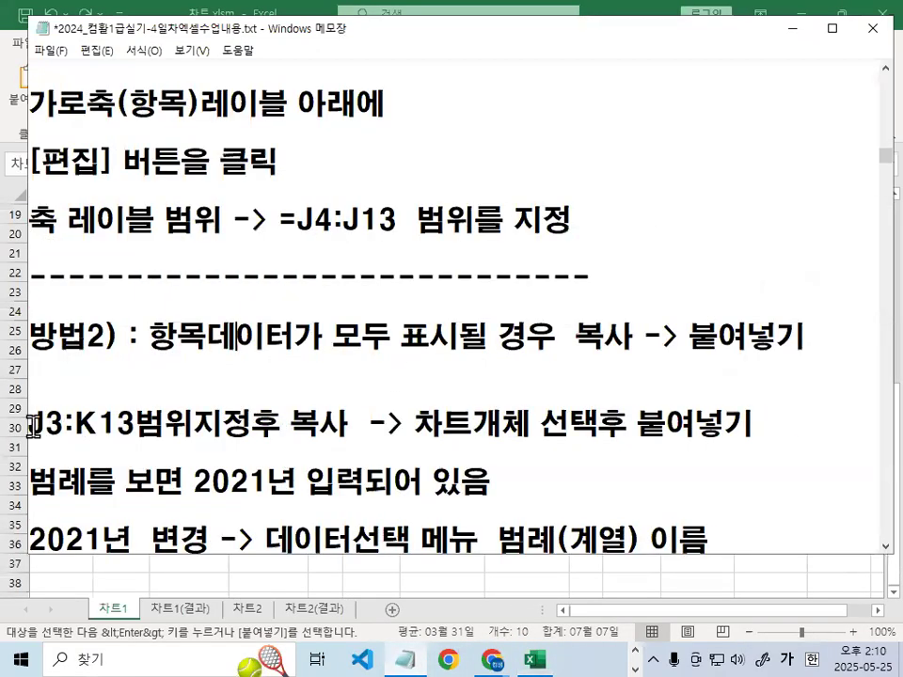
left_click_drag(32, 428, 136, 426)
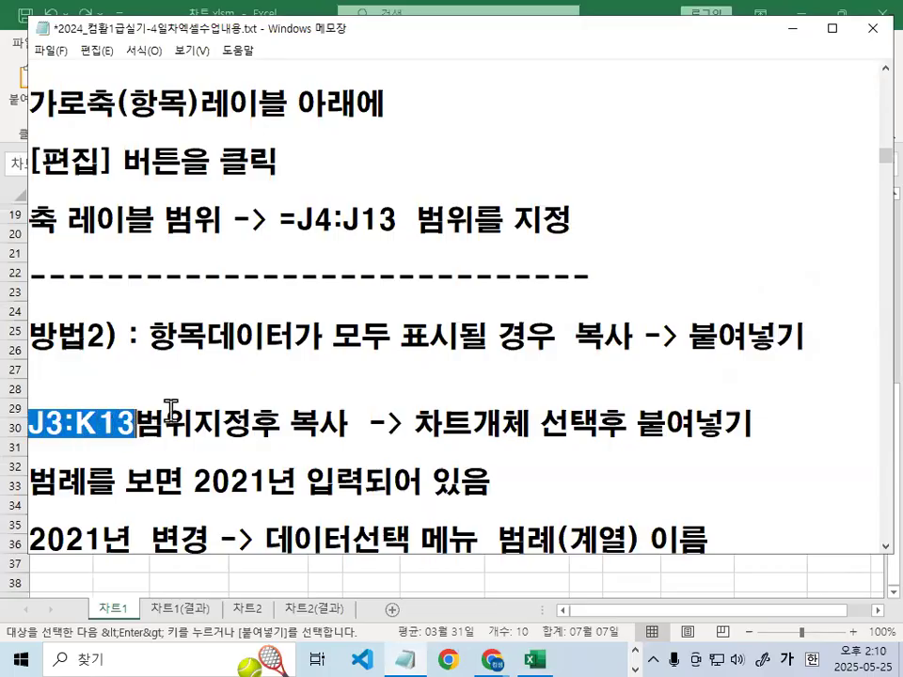
Return to the workbook and highlight the 진달래 regions and 2021년 dates in J4:K13, without the header row
left_click(793, 29)
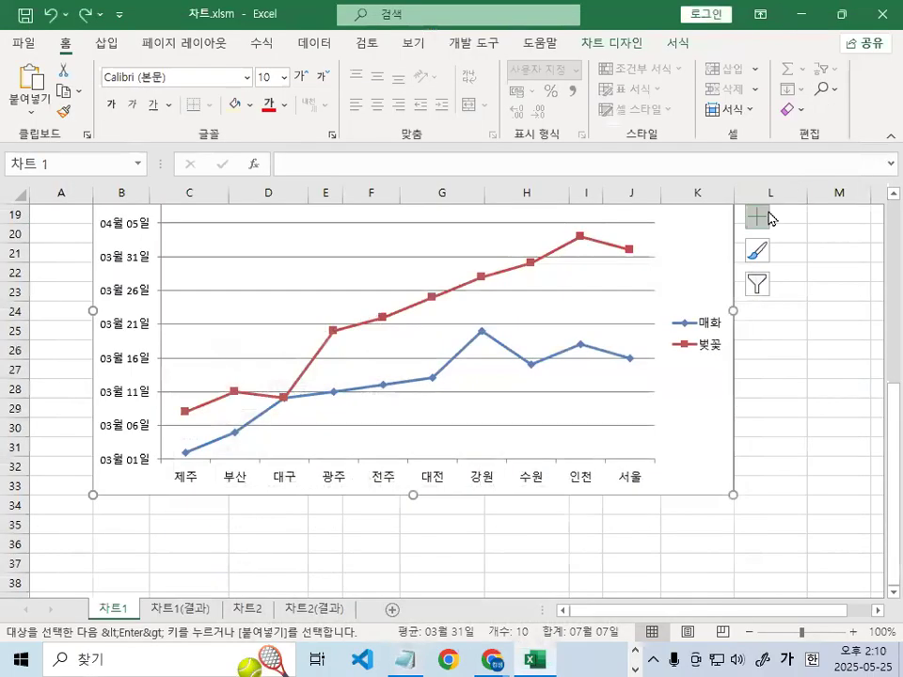
left_click(410, 658)
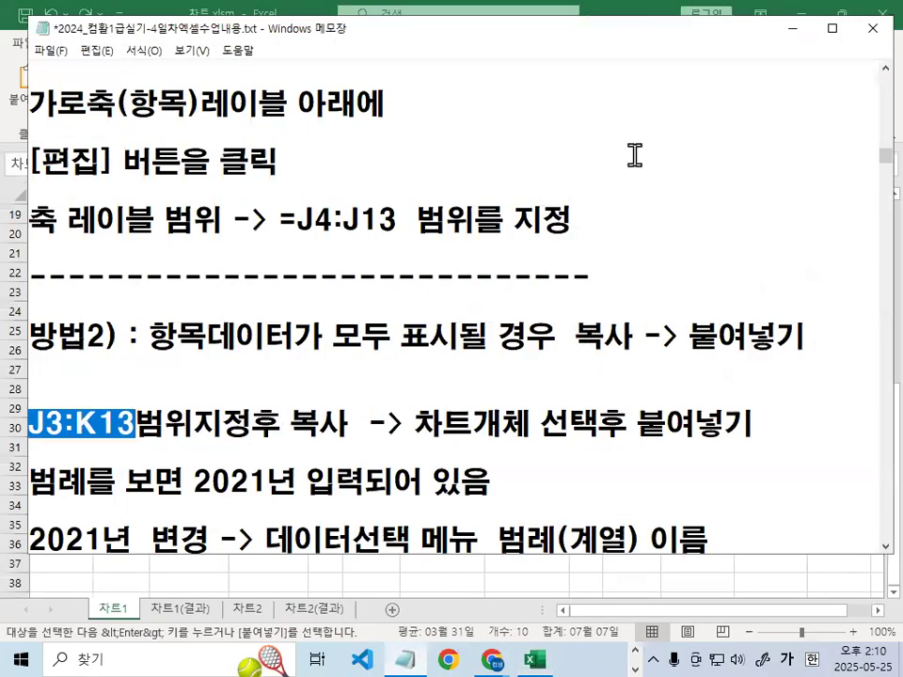
left_click(793, 28)
scroll(709, 353, "up", 6)
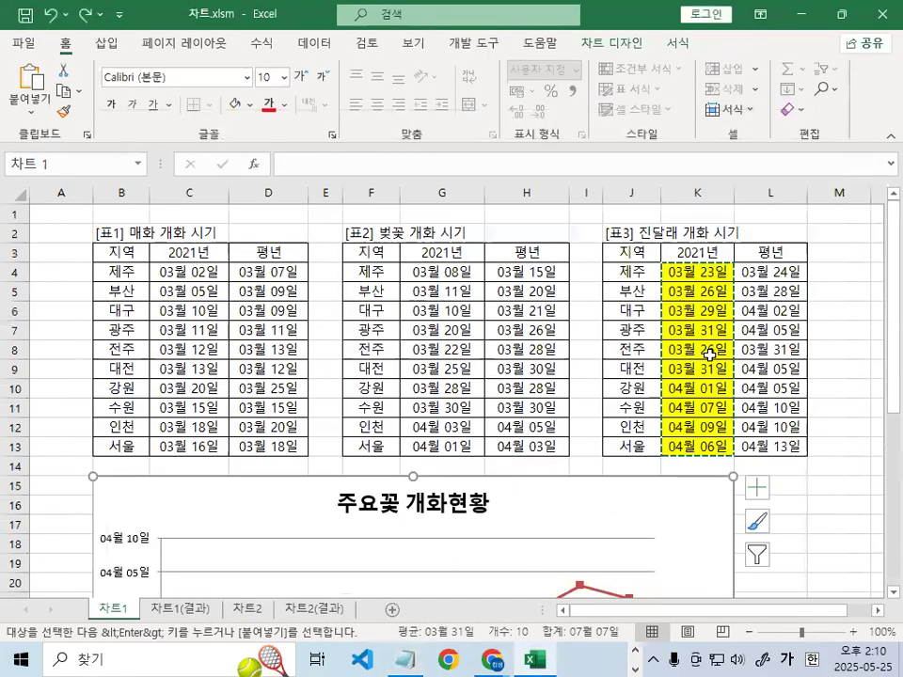
mouse_move(645, 272)
left_mouse_down()
mouse_move(701, 416)
mouse_move(703, 448)
left_mouse_up()
key("ctrl+1")
mouse_move(772, 296)
left_mouse_down()
mouse_move(716, 478)
mouse_move(733, 318)
left_mouse_up()
key("Escape")
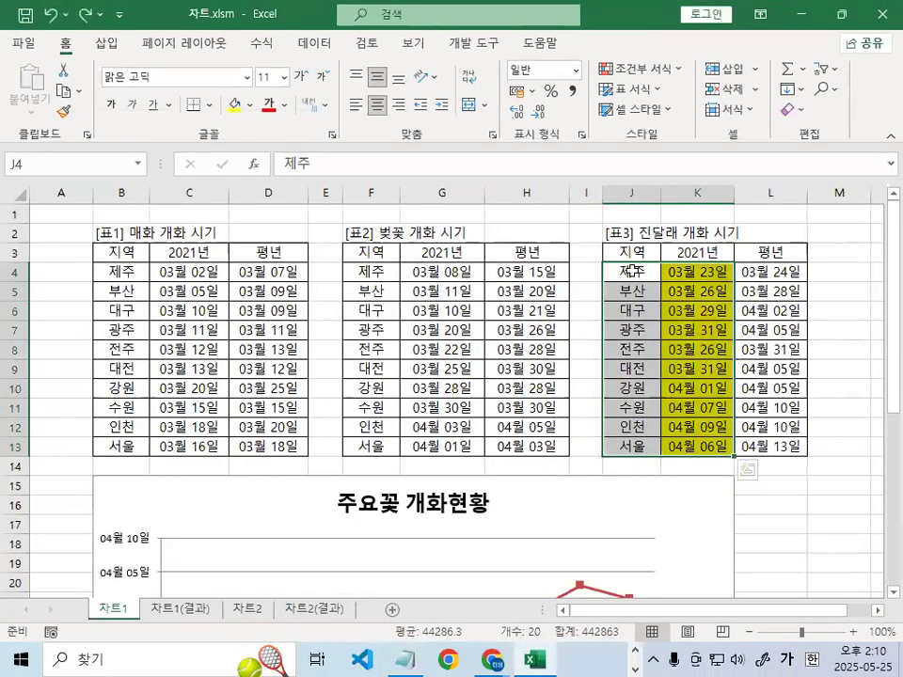
left_click_drag(632, 271, 699, 449)
left_click(369, 272)
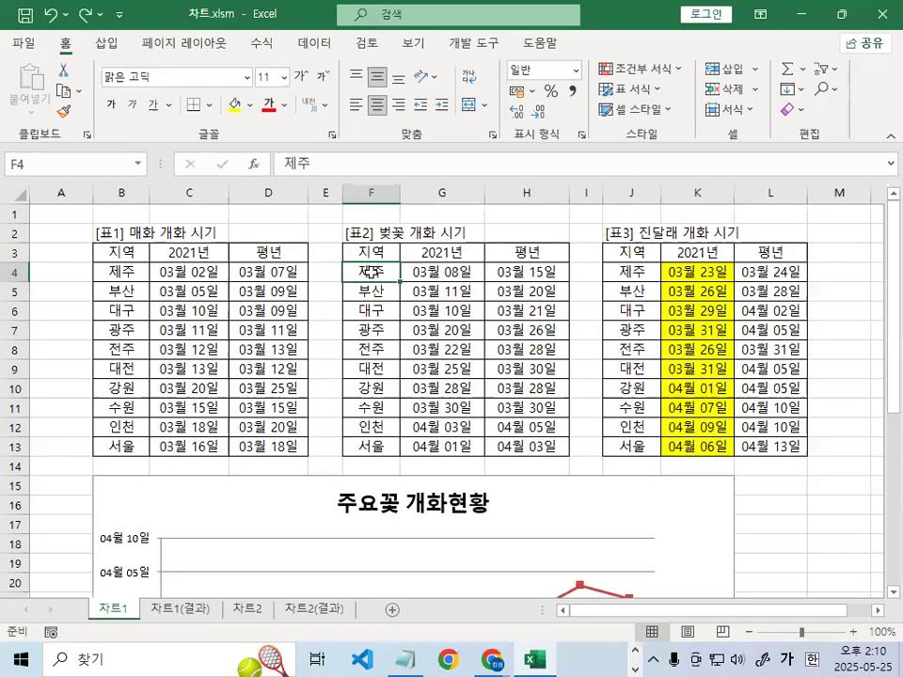
left_click_drag(697, 272, 703, 449)
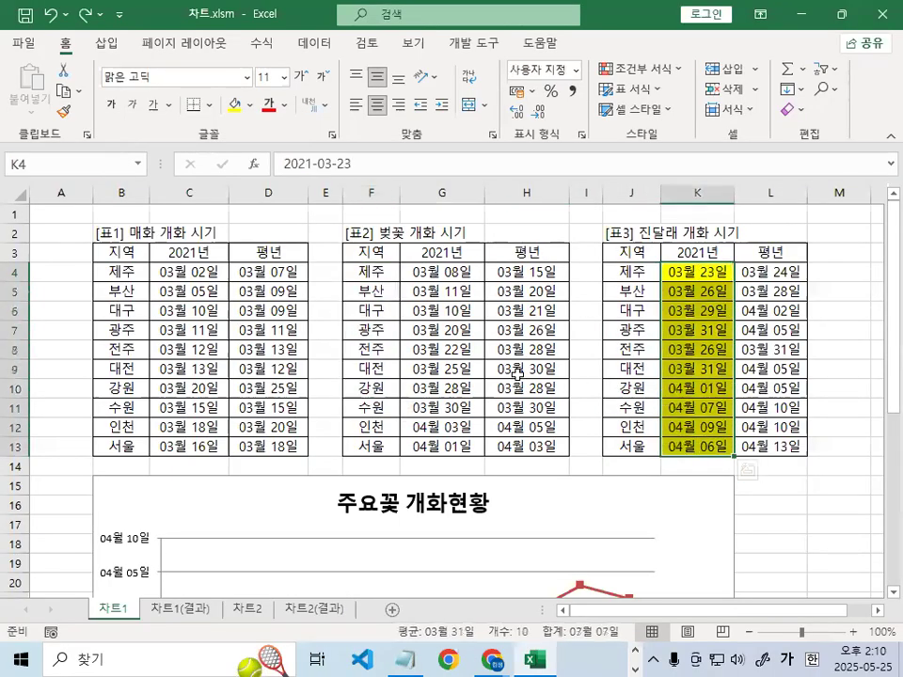
left_click_drag(631, 272, 701, 451)
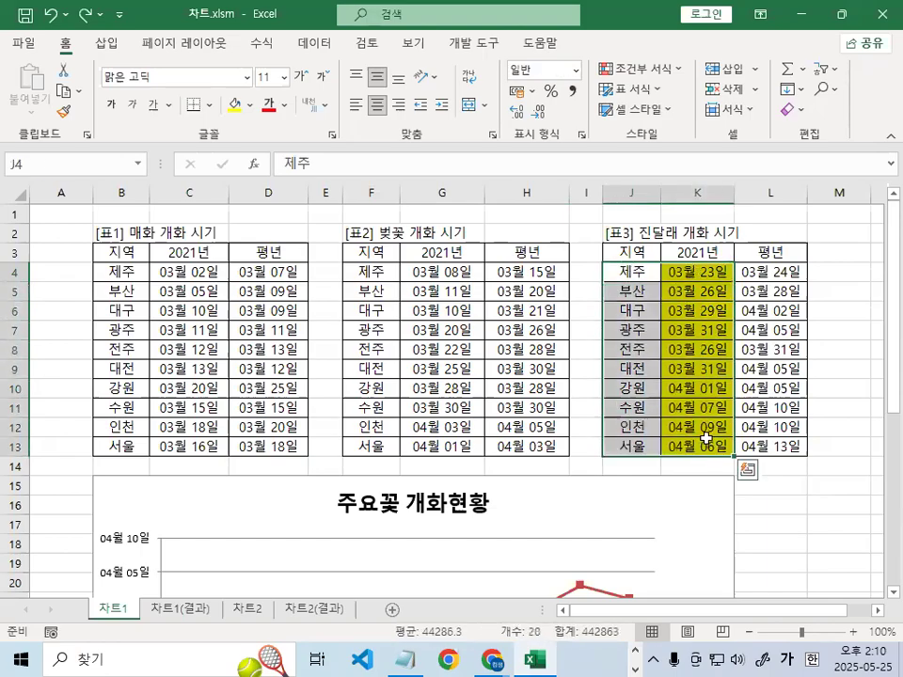
key("ctrl+c")
key("Escape")
Copy the 진달래 range J3:K13 with its header row and paste it into the 주요꽃 개화현황 chart
left_click(632, 252)
left_click_drag(631, 252, 717, 447)
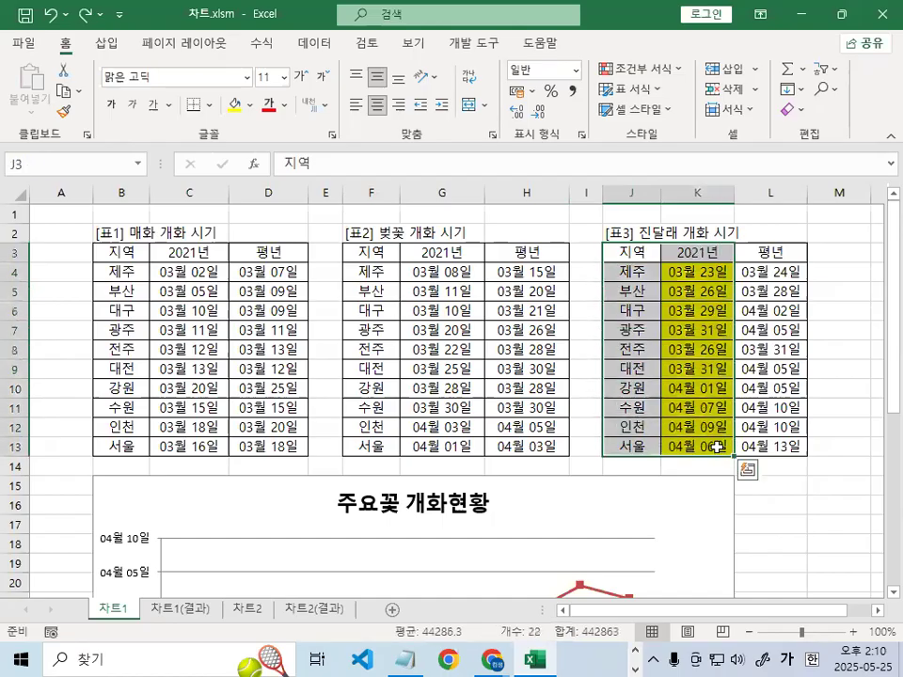
key("ctrl+c")
scroll(723, 451, "down", 2)
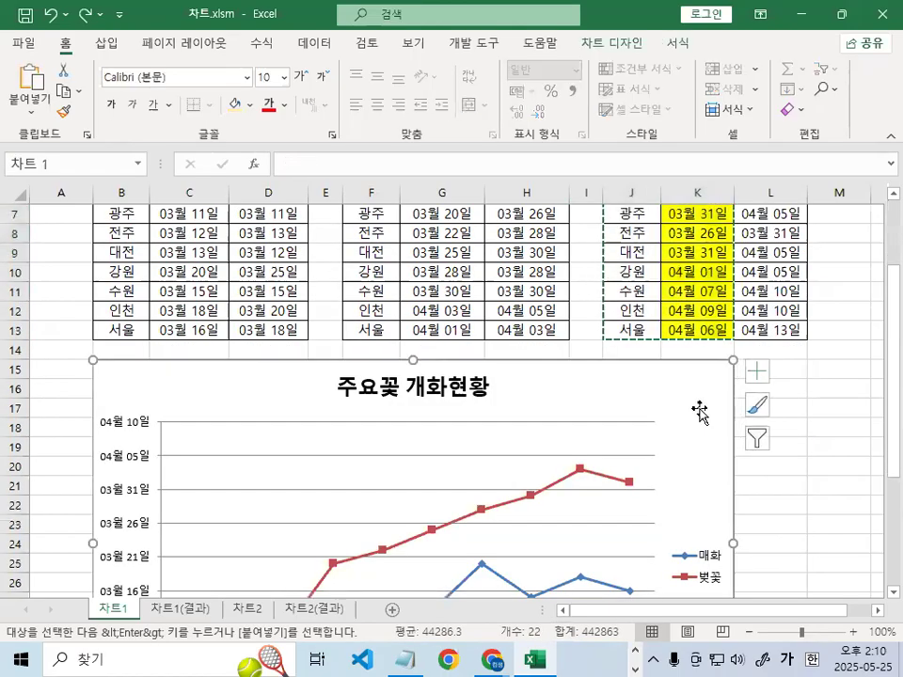
key("ctrl+v")
scroll(693, 428, "down", 3)
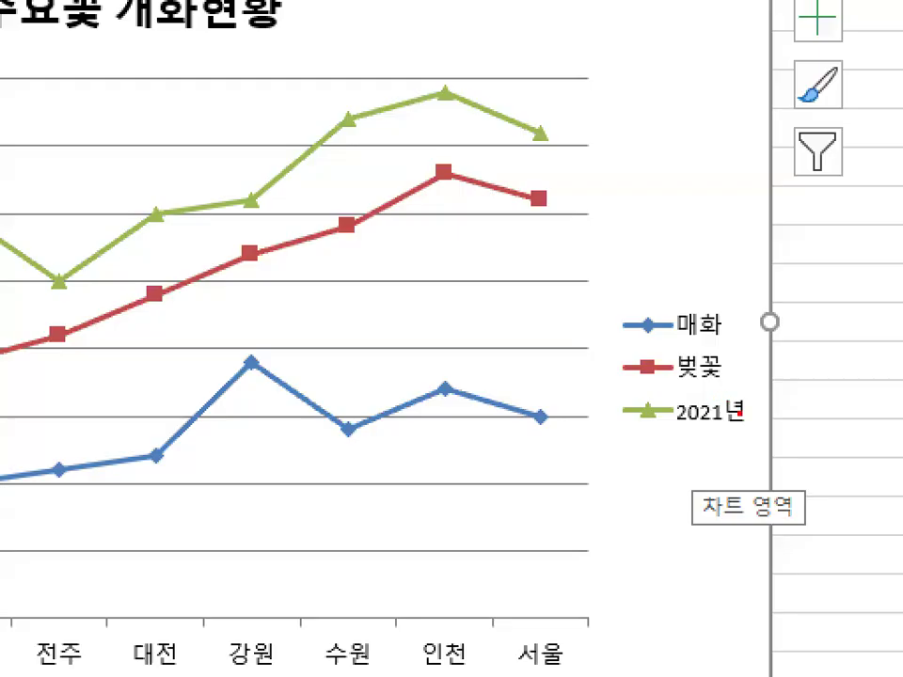
Compare the pasted series' legend name with the header in K3, undo the pasted series and cancel the copy selection
left_click_drag(741, 411, 764, 438)
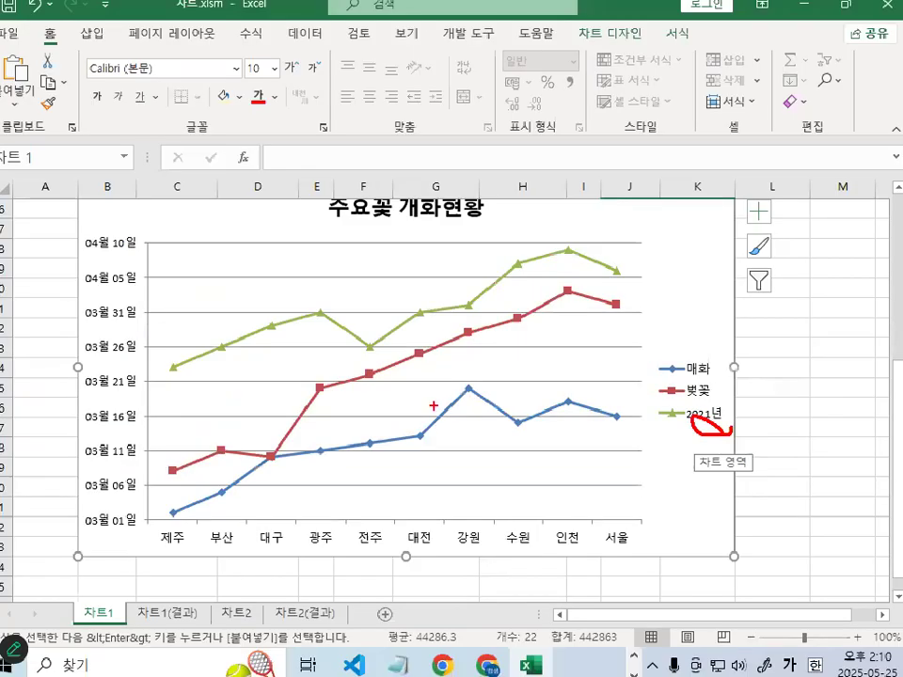
scroll(503, 311, "up", 4)
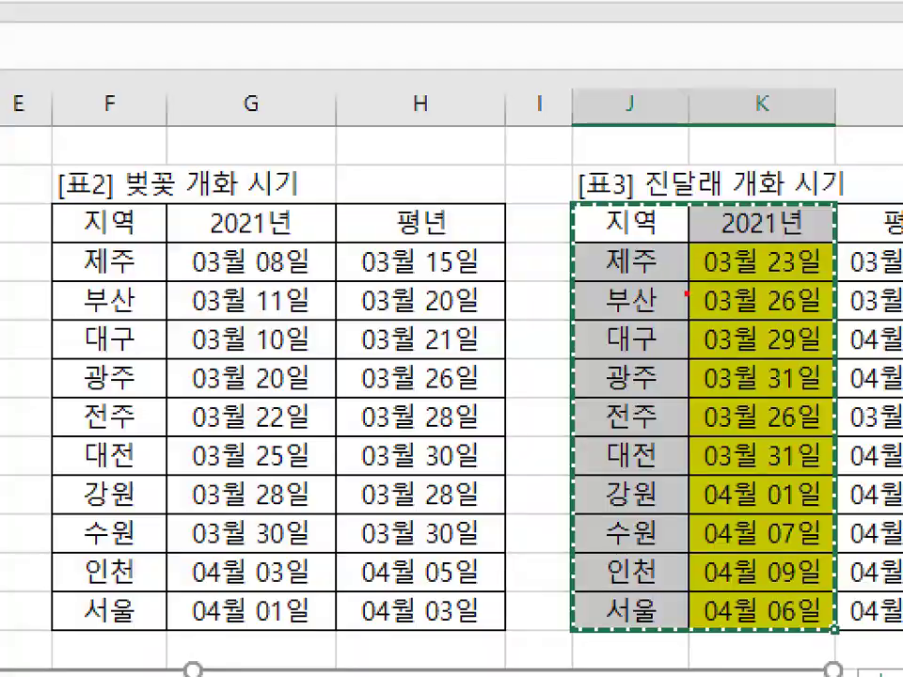
left_click_drag(688, 294, 723, 318)
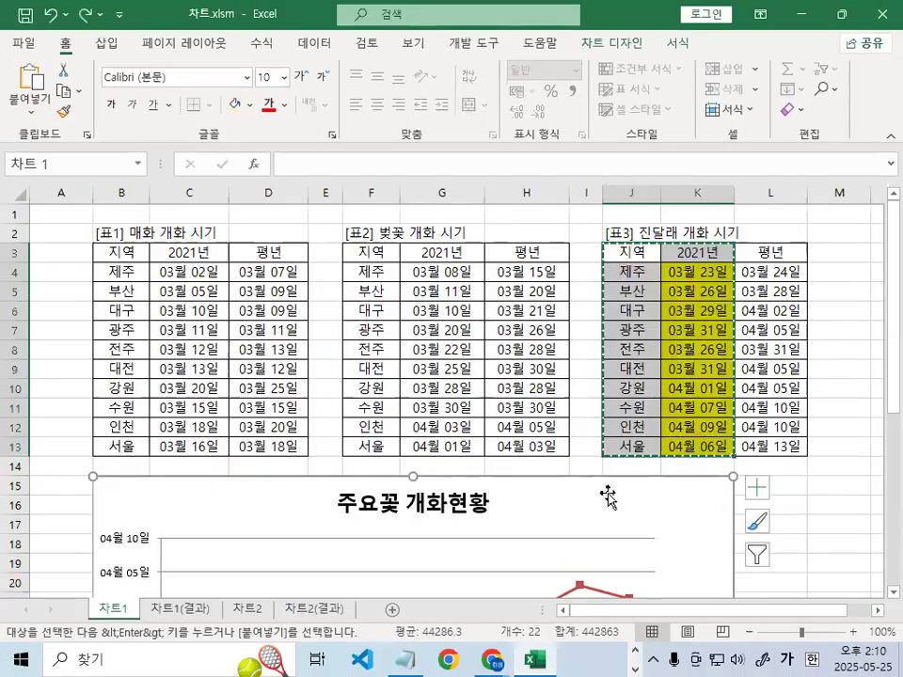
left_click(833, 501)
scroll(833, 501, "down", 5)
key("Escape")
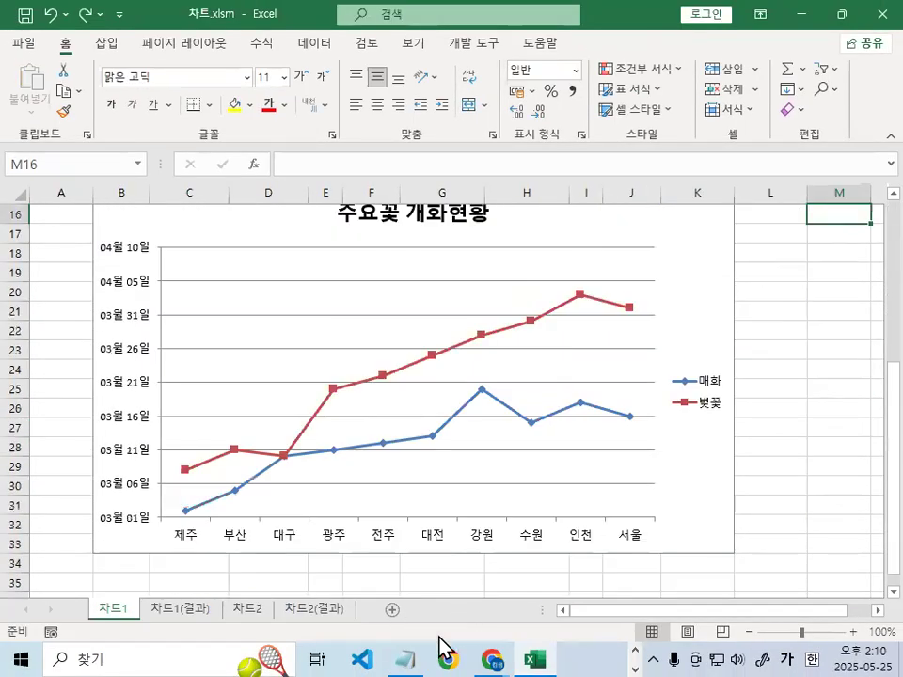
Switch to Notepad, read the method 2 lines on renaming the 2021년 series through data selection, and return to the workbook
left_click(413, 651)
scroll(298, 518, "down", 2)
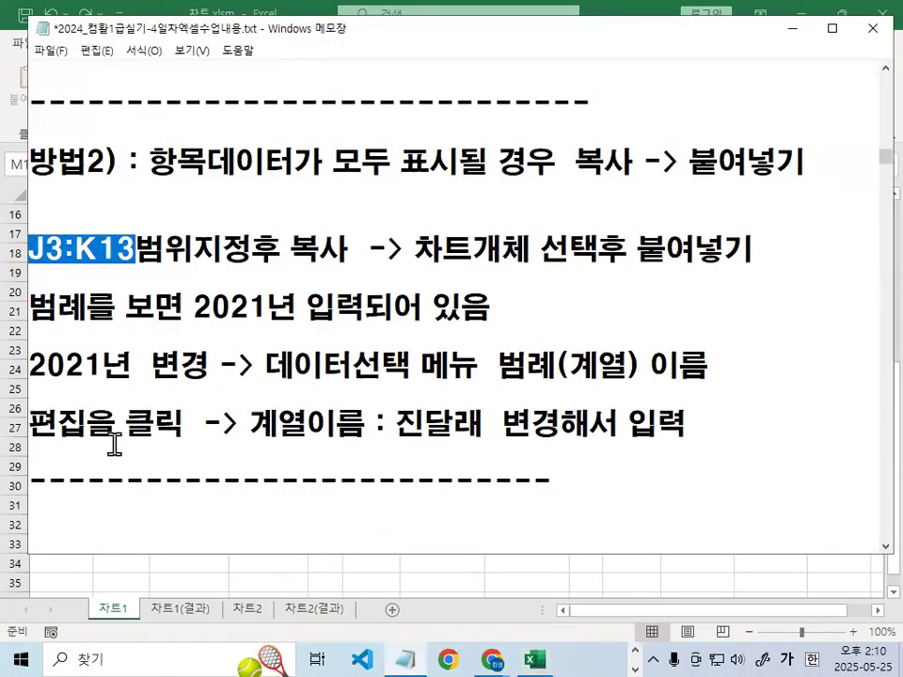
left_click_drag(32, 367, 180, 367)
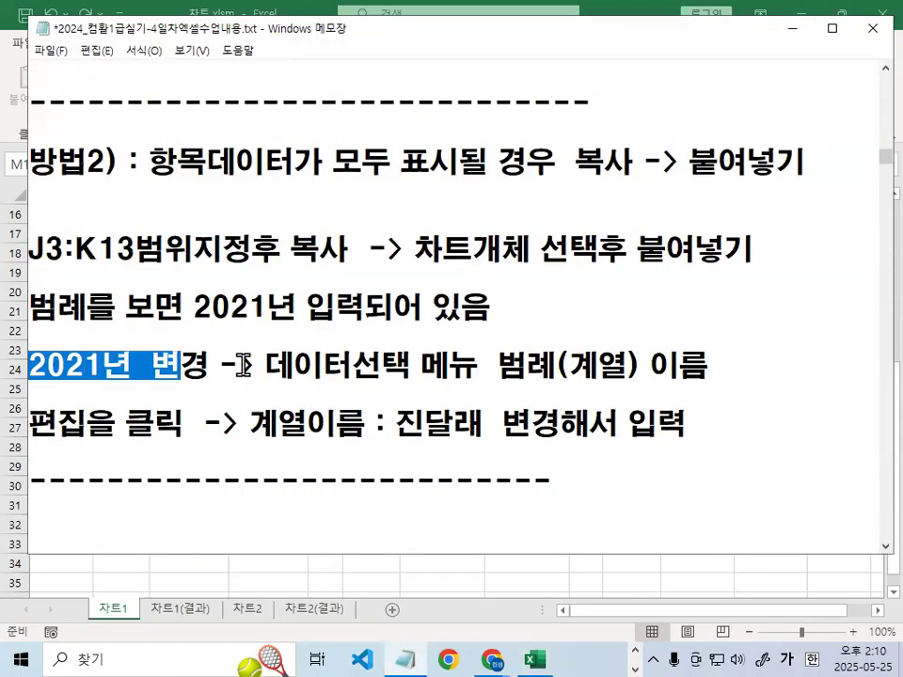
left_click_drag(242, 365, 763, 365)
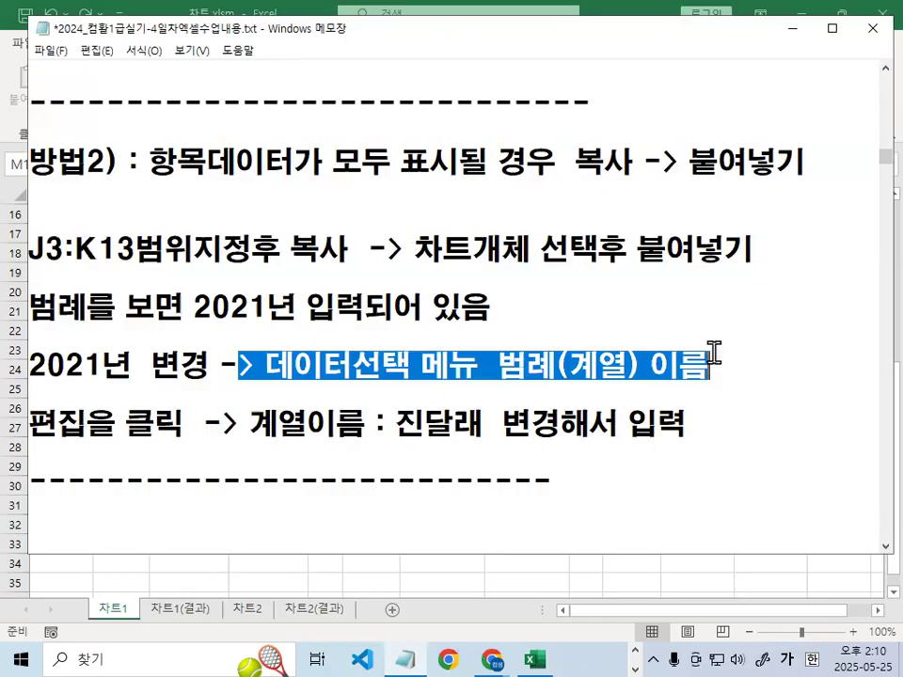
left_click(795, 31)
Copy the regions and 2021년 dates of the 진달래 table with their headers, range J3:K13
scroll(710, 425, "up", 5)
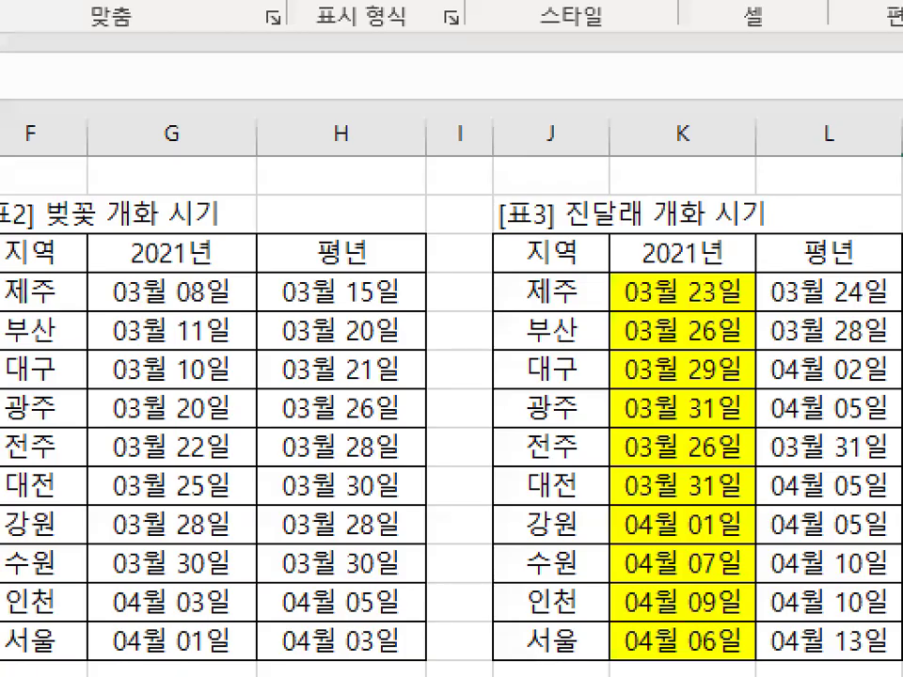
mouse_move(731, 248)
left_mouse_down()
mouse_move(686, 267)
mouse_move(723, 223)
mouse_move(744, 257)
left_mouse_up()
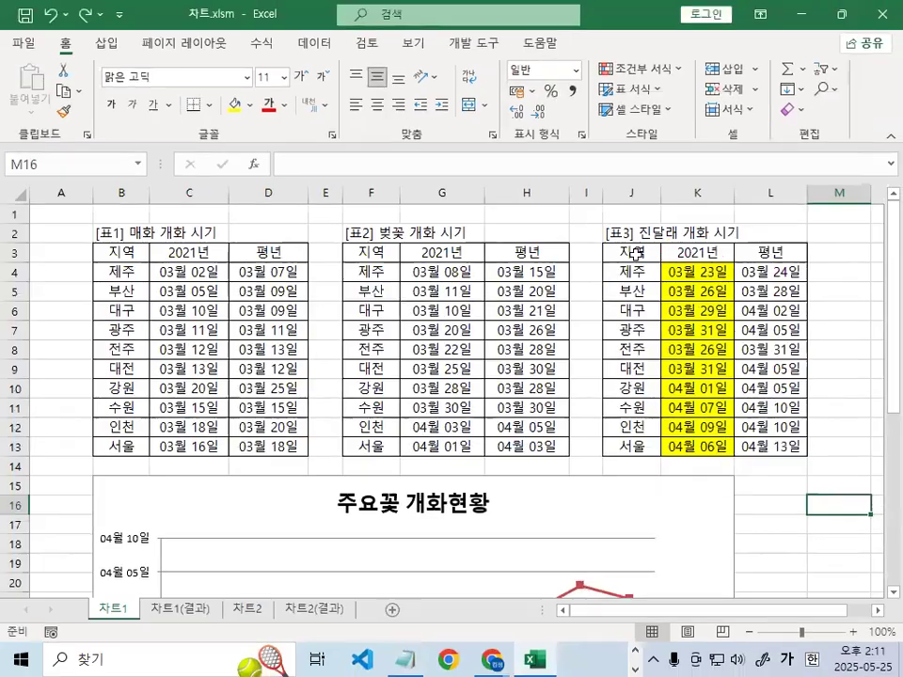
left_click(631, 252)
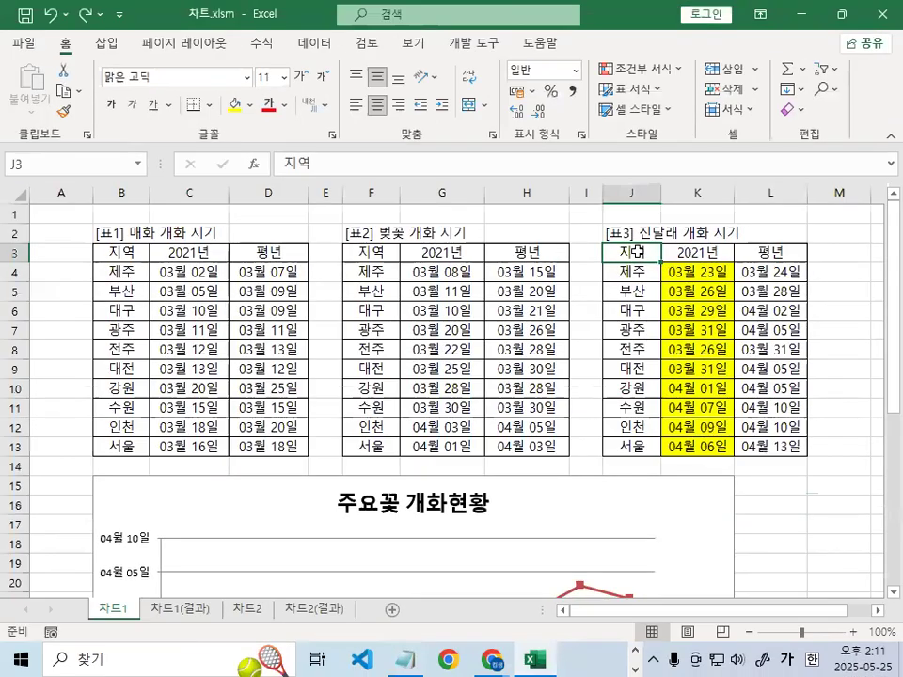
left_click_drag(637, 252, 709, 449)
key("ctrl+c")
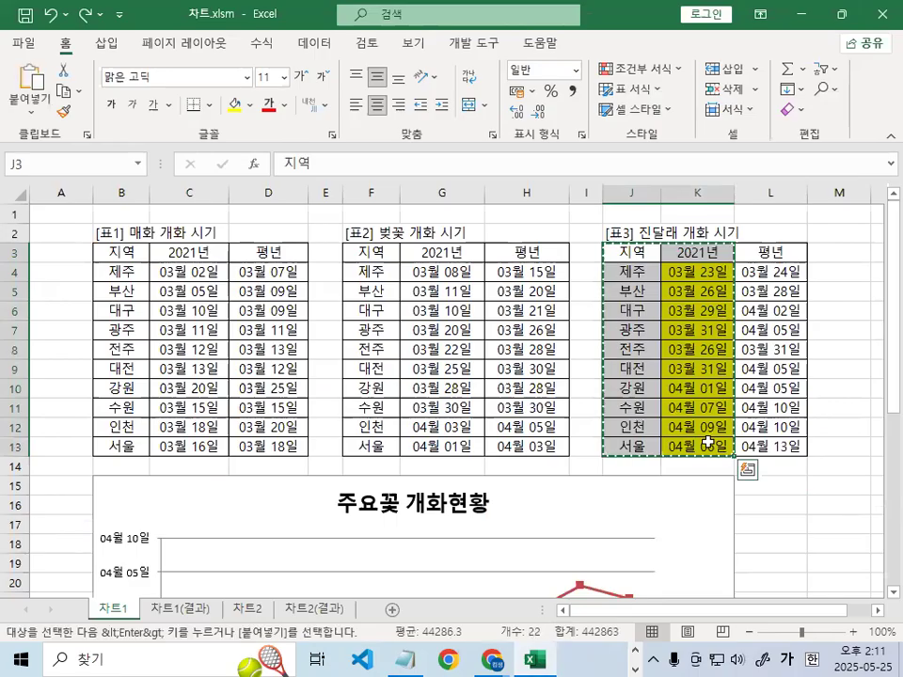
Check the region labels along the horizontal axis and paste the copied range into the 주요꽃 개화현황 chart as a new series
scroll(718, 372, "down", 3)
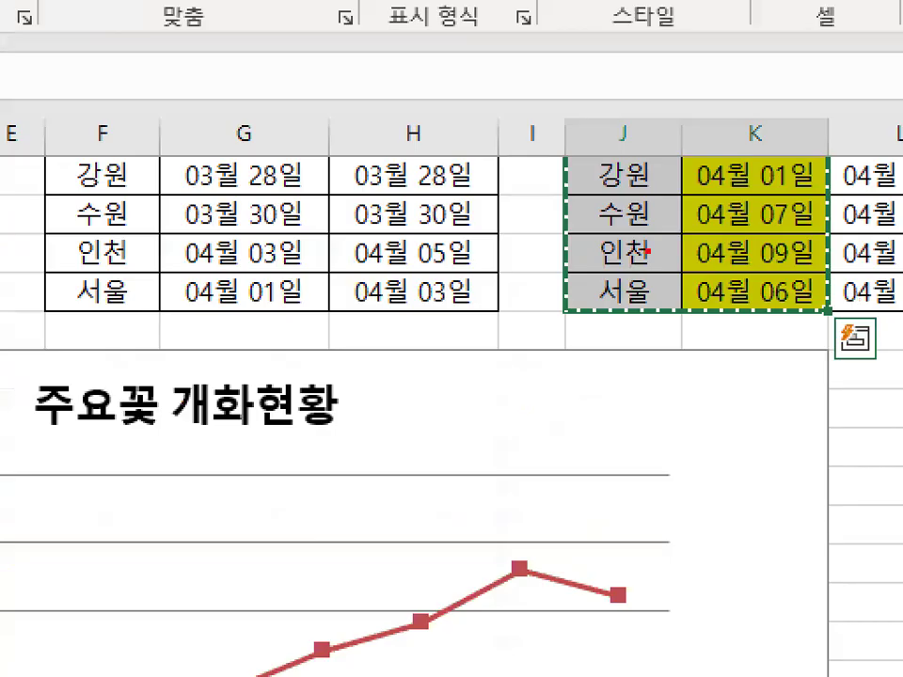
scroll(439, 530, "down", 4)
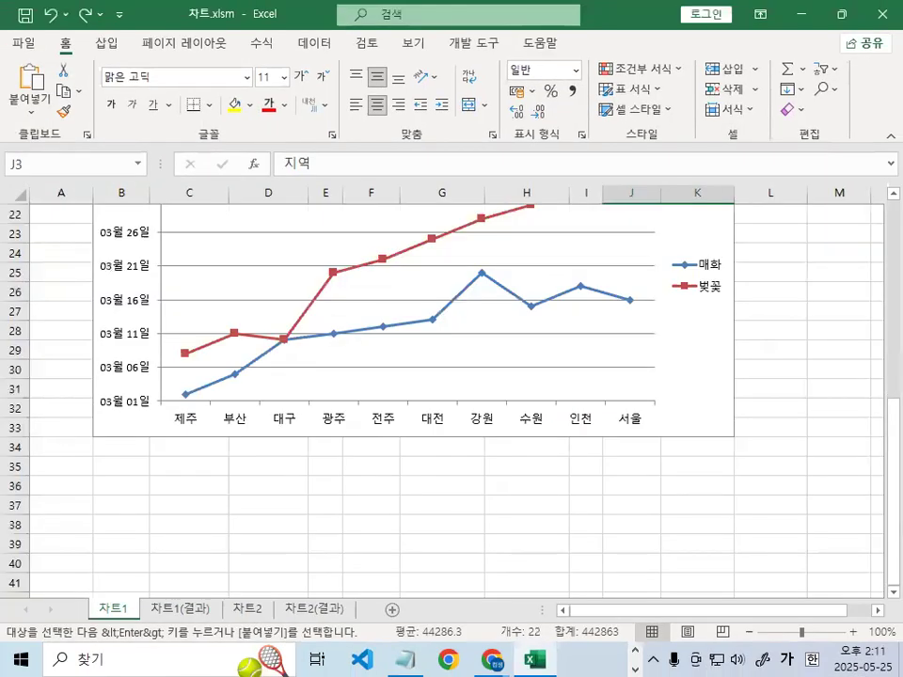
left_click_drag(188, 431, 570, 429)
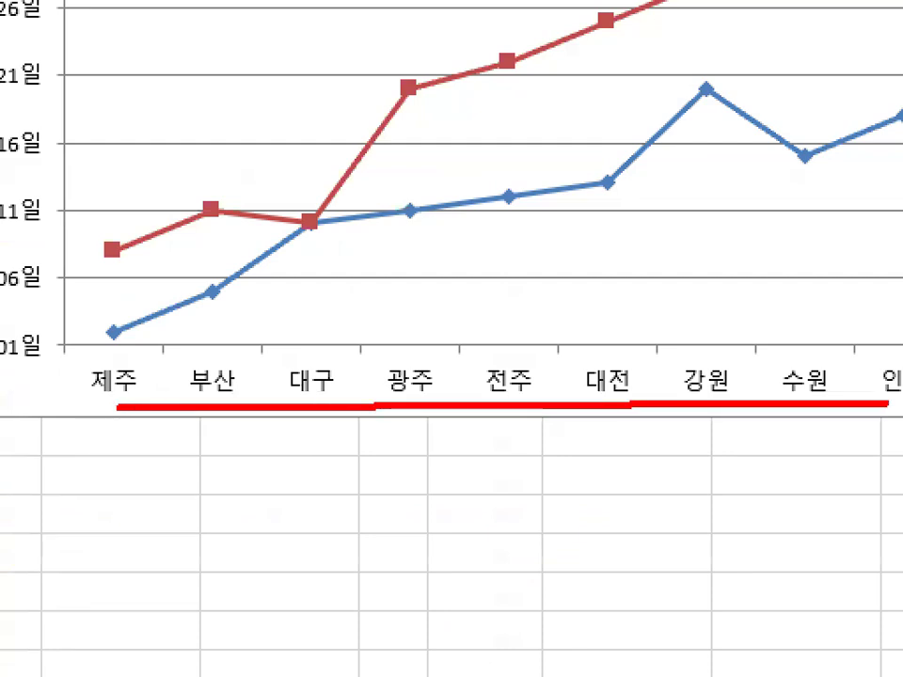
left_click_drag(888, 404, 888, 407)
scroll(262, 448, "up", 6)
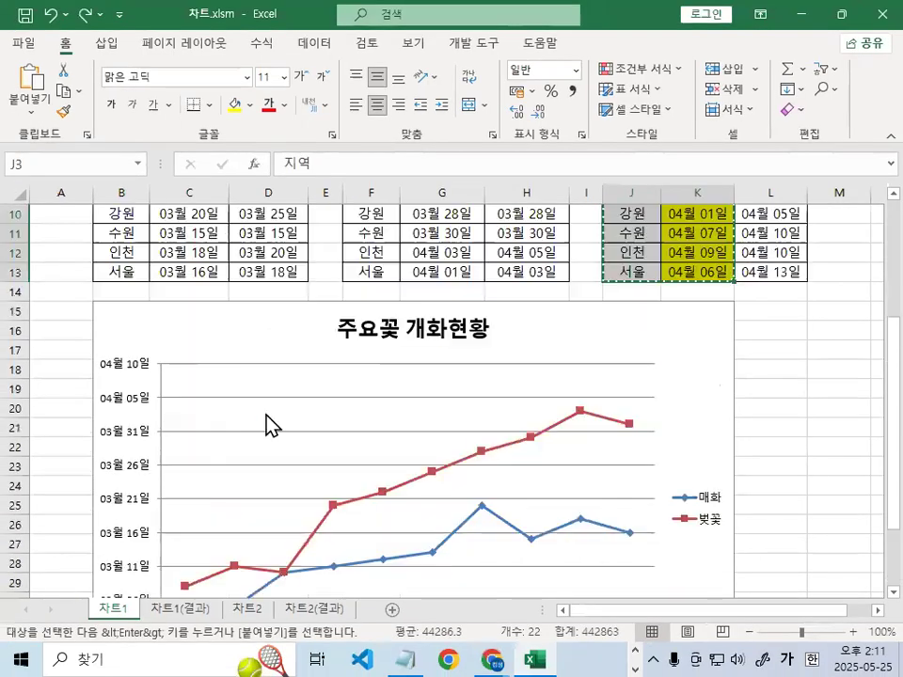
scroll(681, 414, "down", 2)
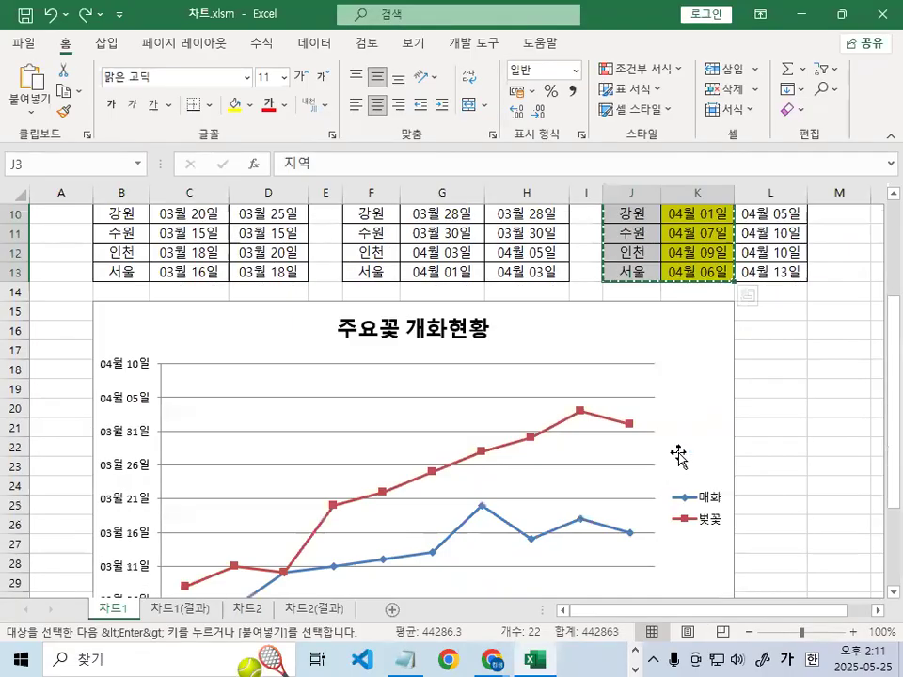
left_click(677, 371)
key("ctrl+v")
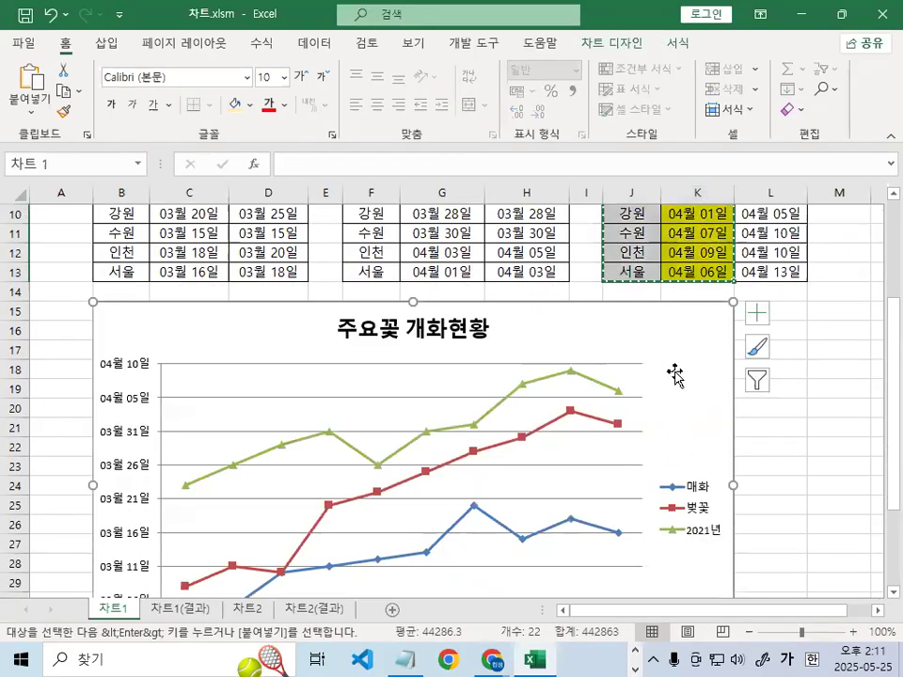
Rename the 2021년 series of the 주요꽃 개화현황 chart to 진달래 through the chart's data source selection
right_click(679, 383)
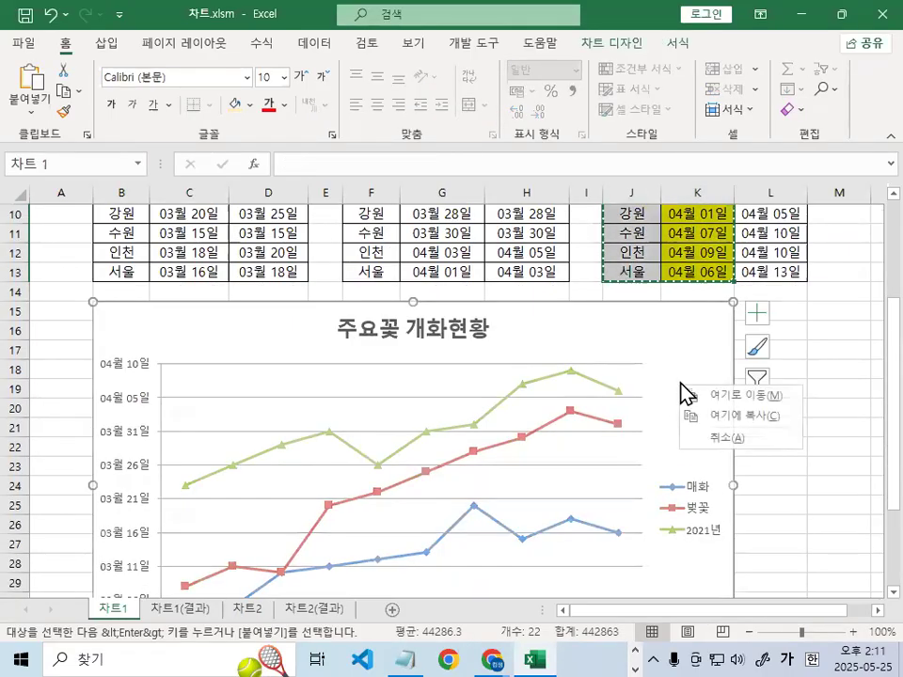
right_click(684, 349)
left_click(743, 367)
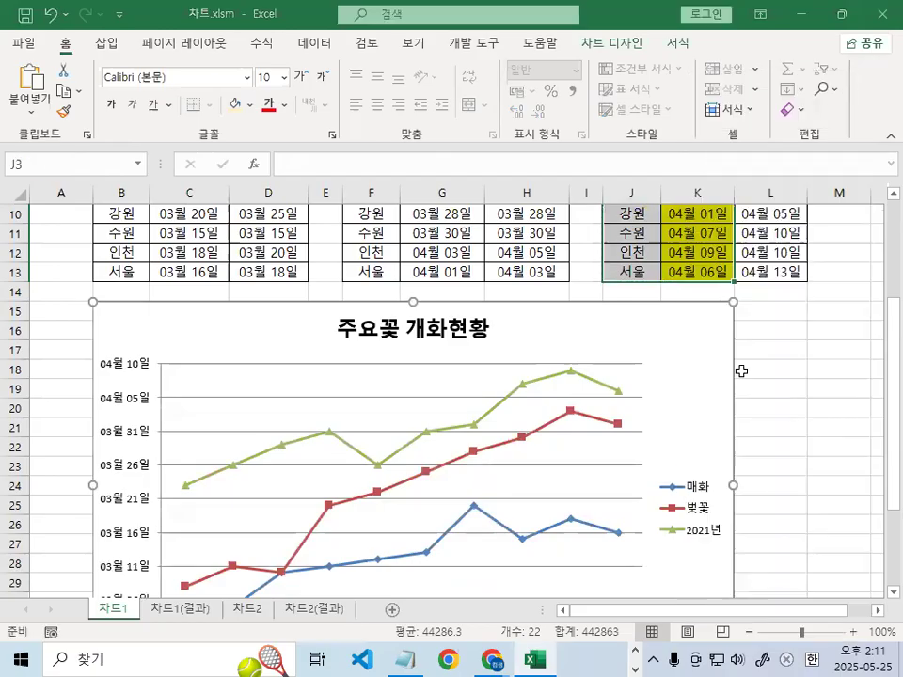
left_click(129, 243)
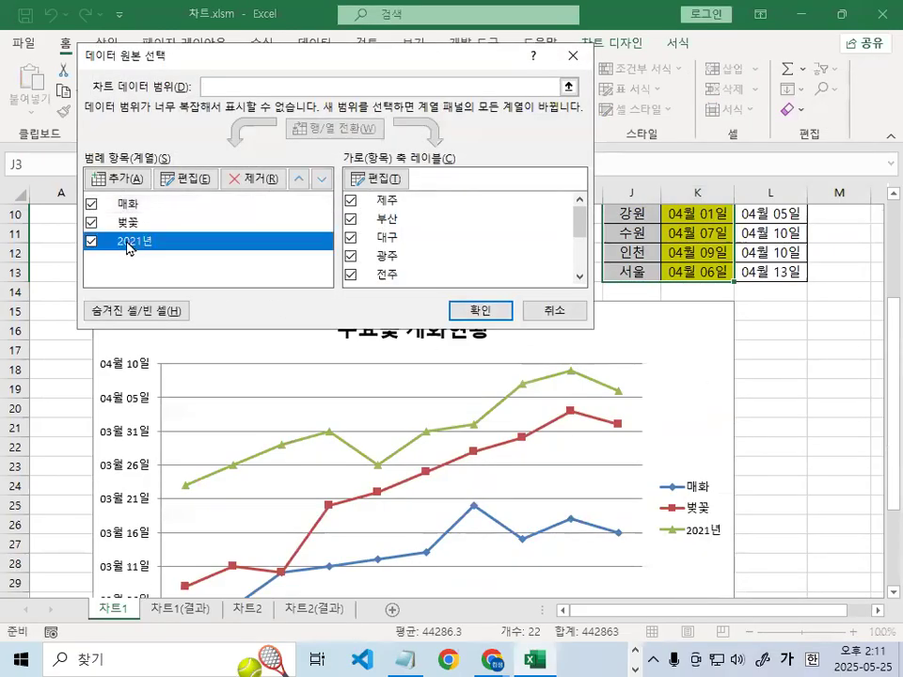
mouse_move(151, 233)
left_mouse_down()
mouse_move(147, 250)
mouse_move(155, 236)
left_mouse_up()
mouse_move(234, 146)
left_mouse_down()
mouse_move(318, 113)
mouse_move(228, 140)
left_mouse_up()
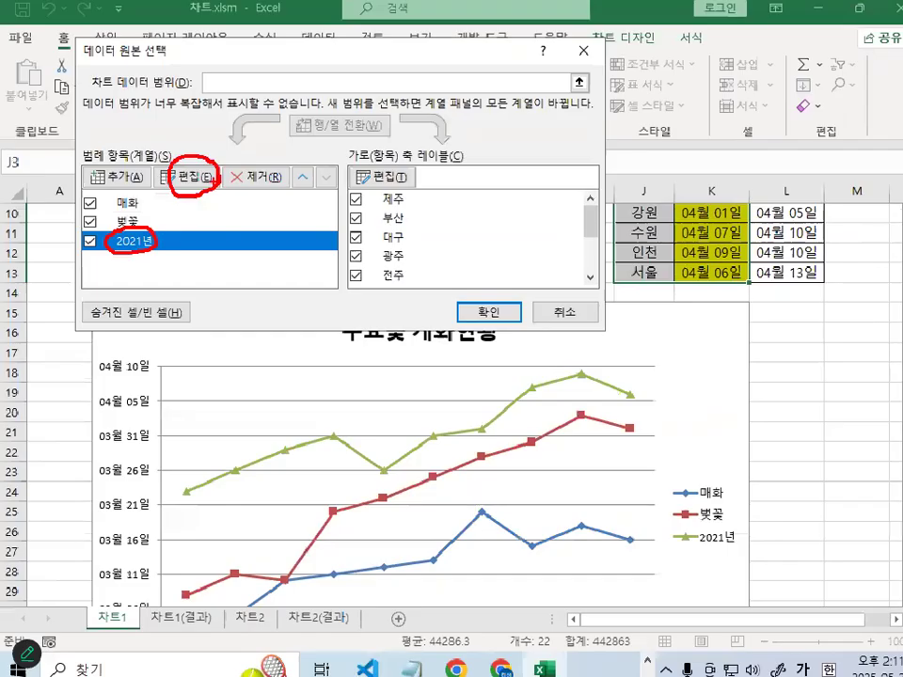
left_click(188, 176)
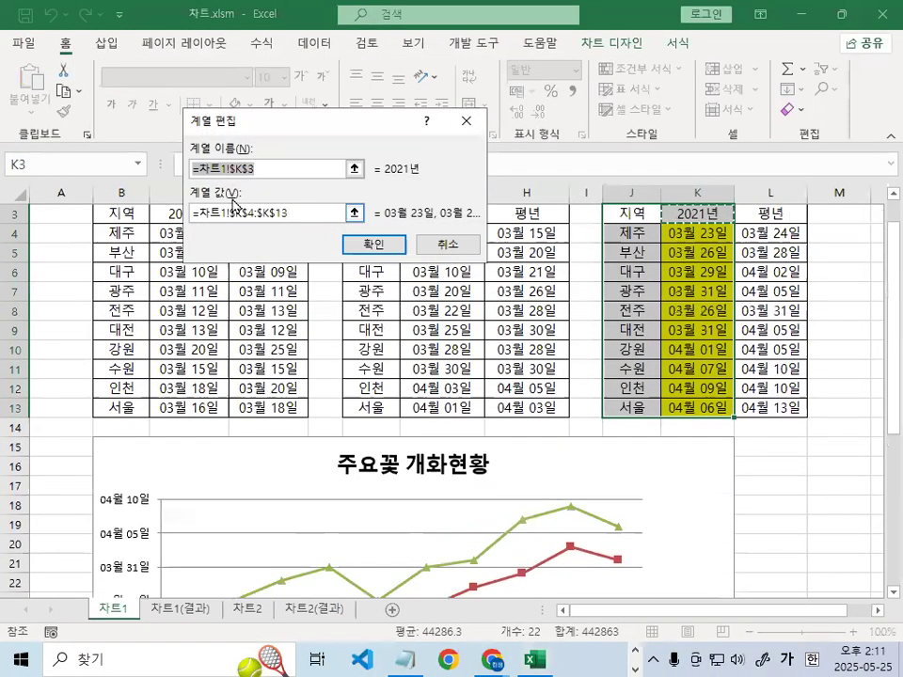
left_click(191, 165)
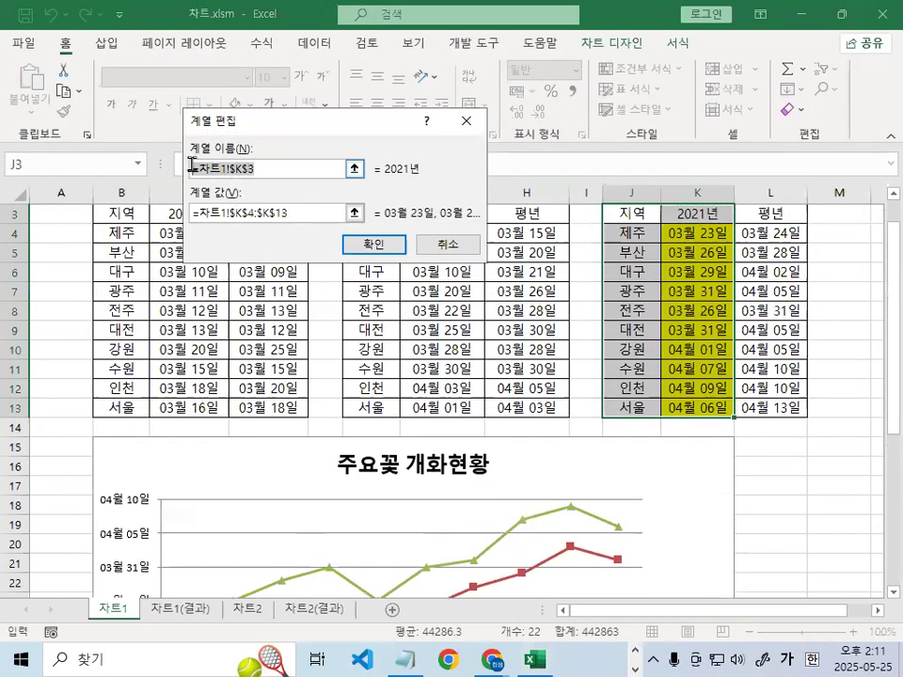
type("진달래")
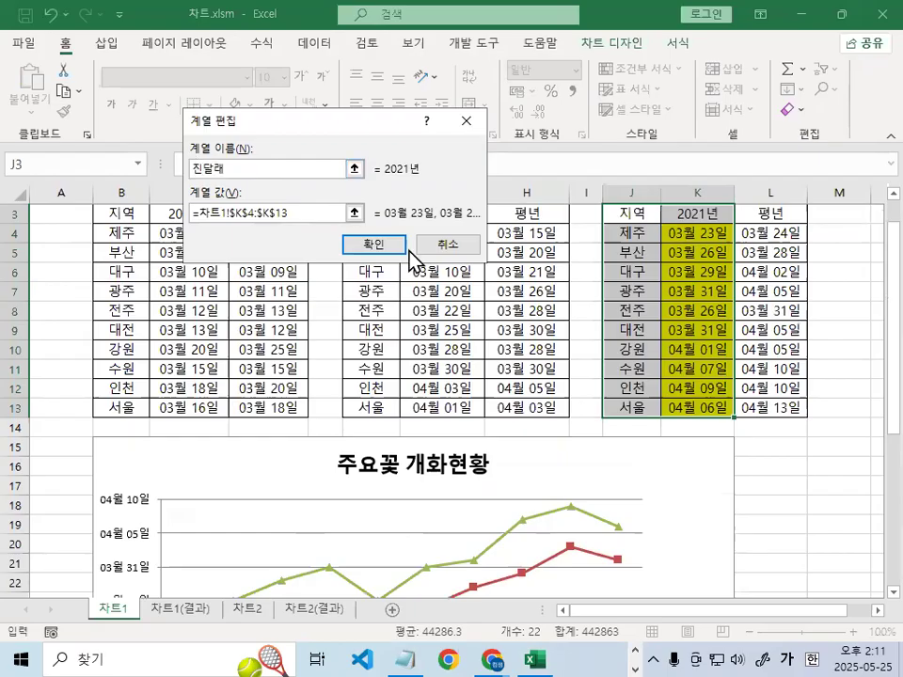
left_click(403, 248)
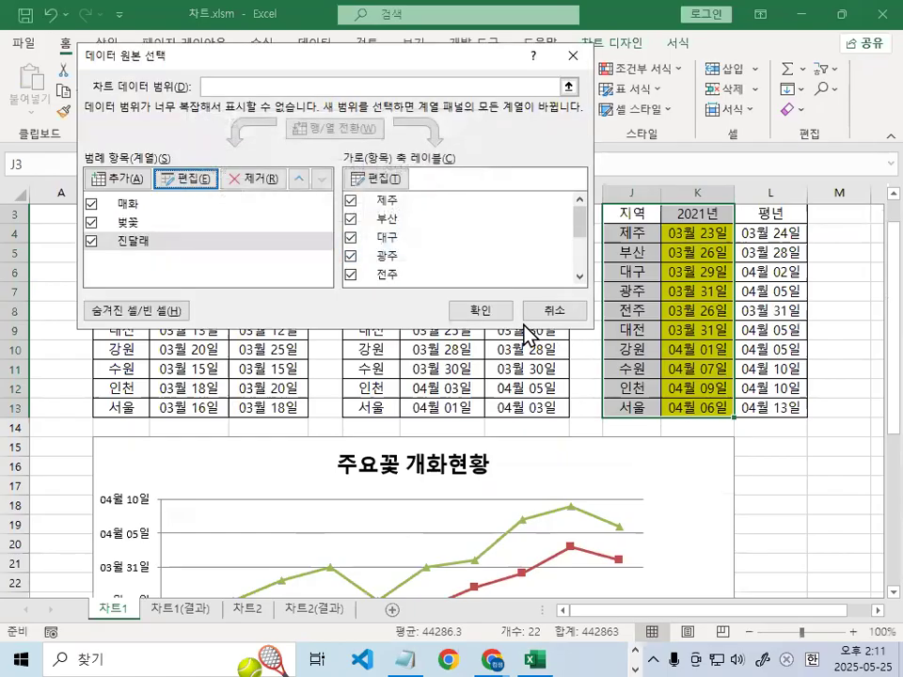
left_click(479, 310)
scroll(649, 489, "down", 5)
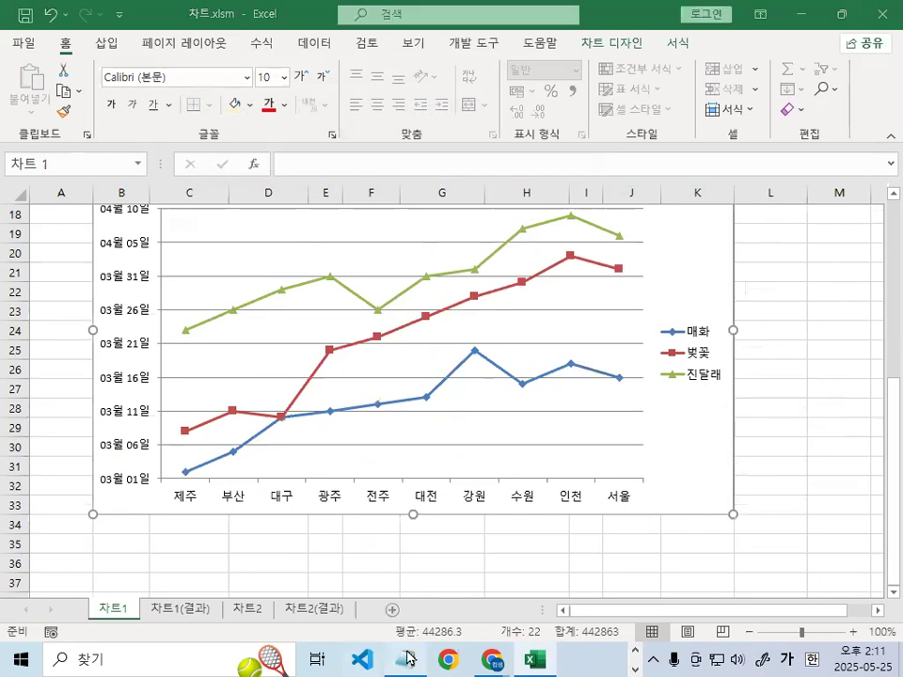
Switch to Notepad and review the method 1 lines on adding the 진달래 series with values K4:K13
key("alt+Tab")
left_click(223, 265)
scroll(226, 316, "up", 3)
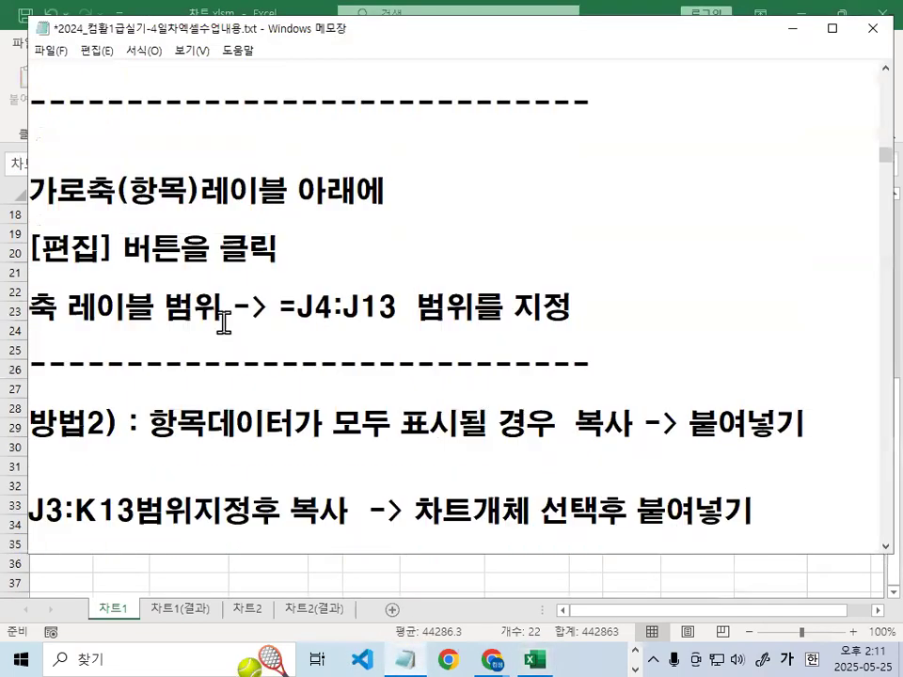
scroll(223, 321, "up", 1)
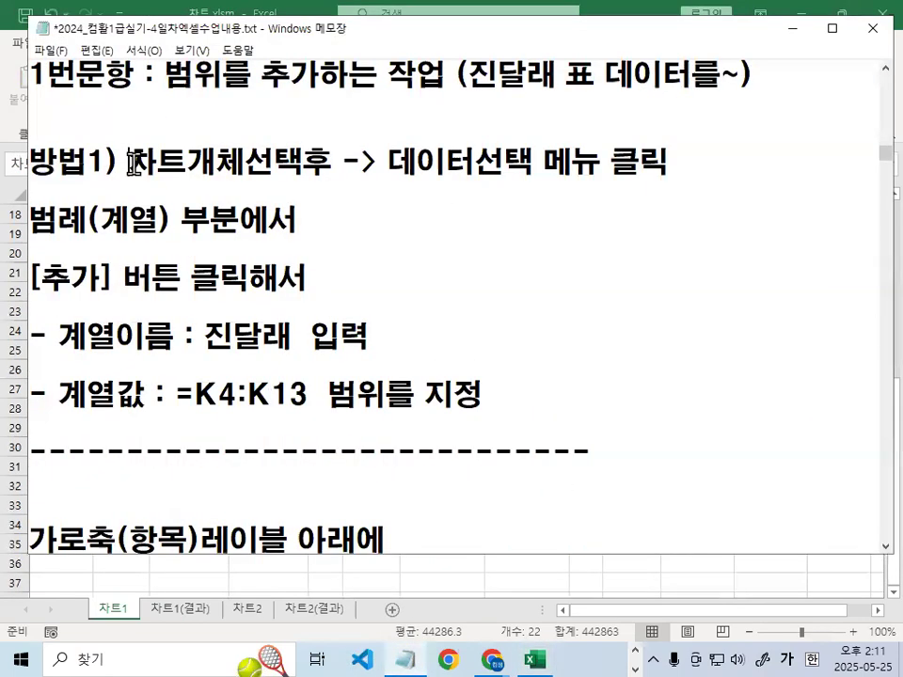
left_click_drag(130, 162, 273, 162)
left_click_drag(377, 162, 571, 162)
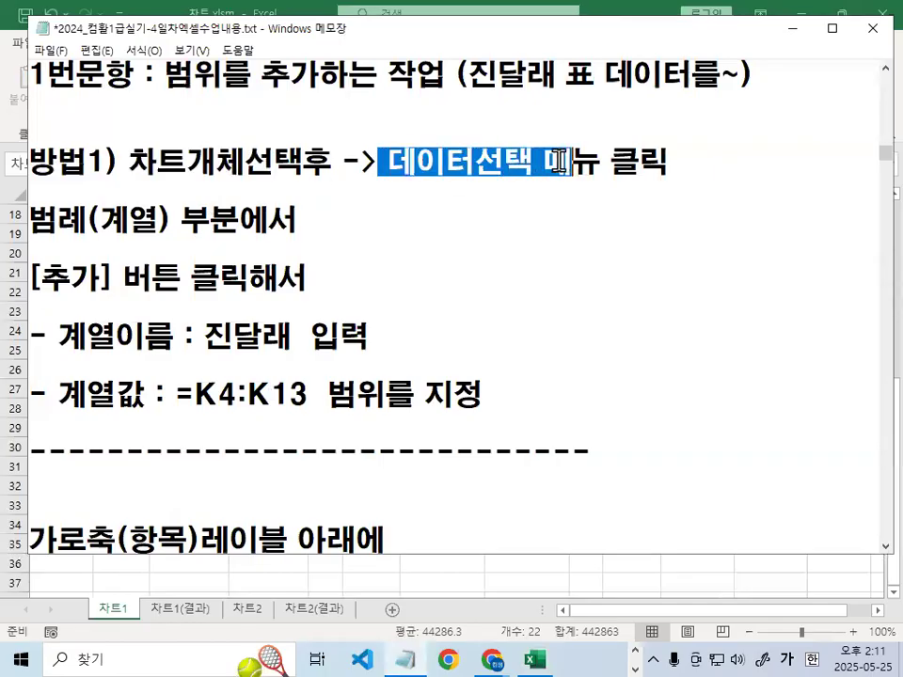
left_click_drag(30, 218, 298, 220)
left_click_drag(31, 279, 278, 280)
left_click_drag(204, 335, 266, 336)
left_click_drag(166, 393, 329, 393)
Review the method 1 lines on setting the horizontal axis label range to J4:J13
scroll(335, 393, "down", 2)
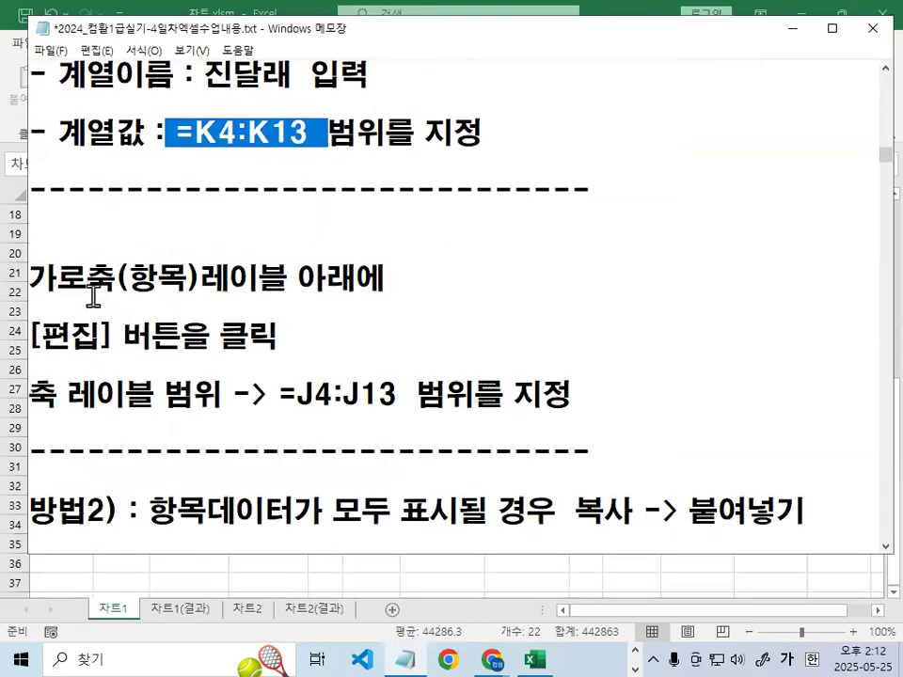
left_click_drag(31, 279, 280, 280)
left_click_drag(113, 336, 276, 335)
left_click_drag(279, 395, 419, 397)
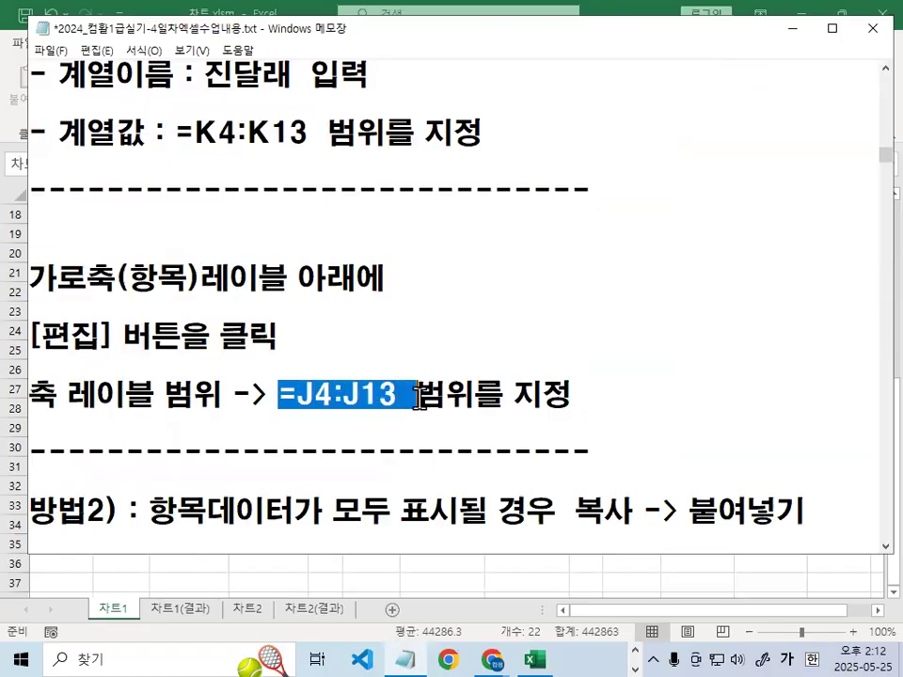
Review the method 2 lines on copying J3:K13 into the chart and renaming the 2021년 series to 진달래
scroll(419, 397, "down", 3)
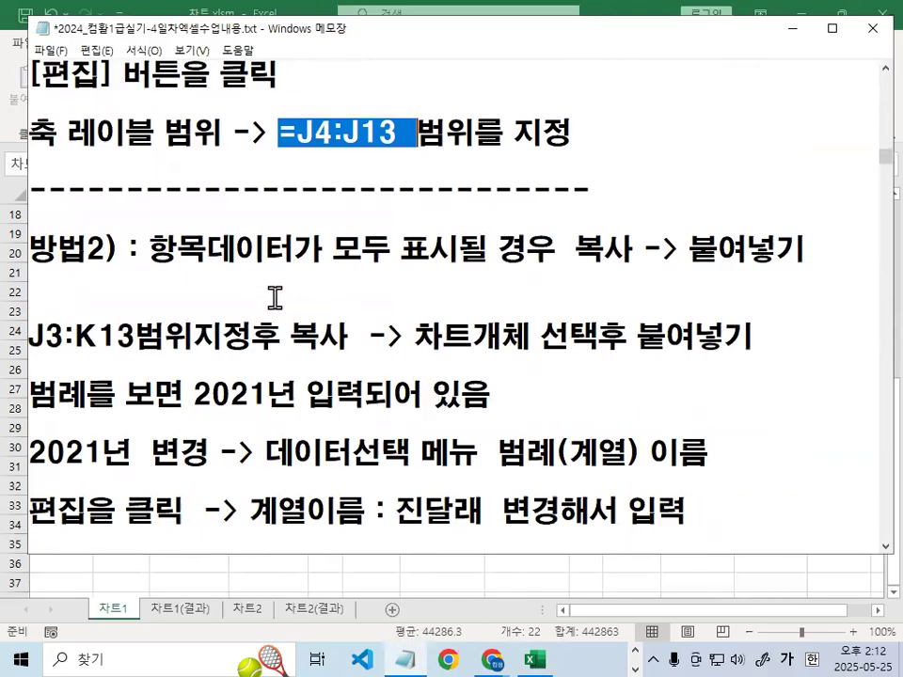
left_click_drag(138, 248, 850, 249)
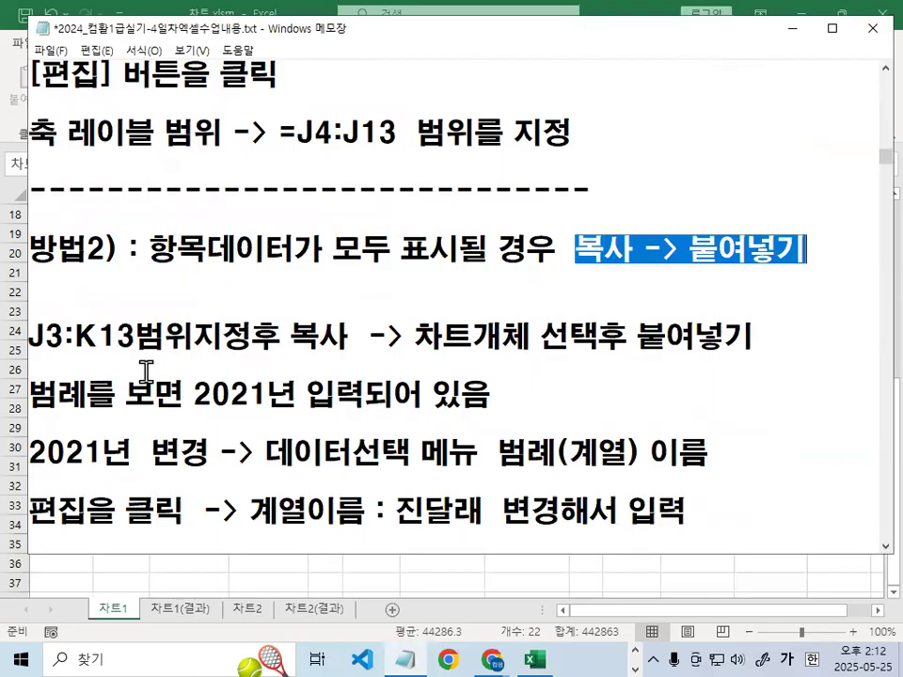
left_click_drag(29, 336, 139, 341)
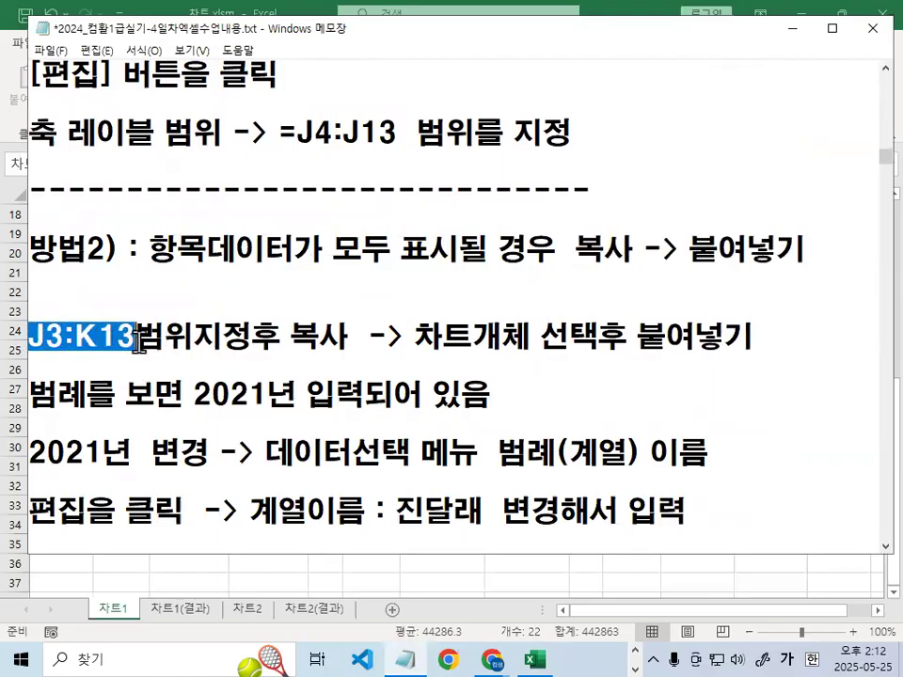
left_click_drag(252, 336, 322, 337)
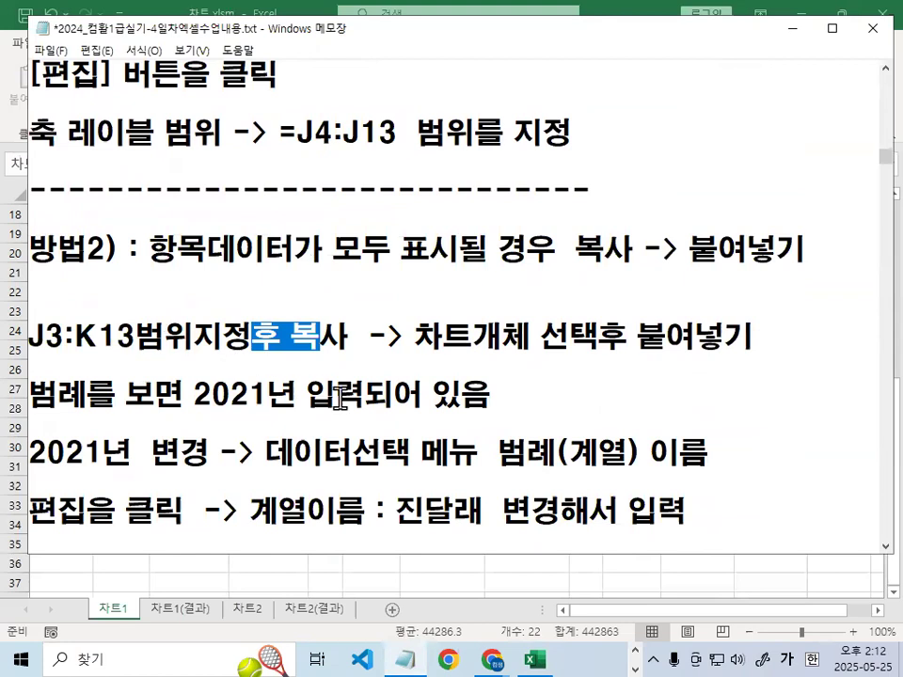
left_click_drag(414, 335, 762, 339)
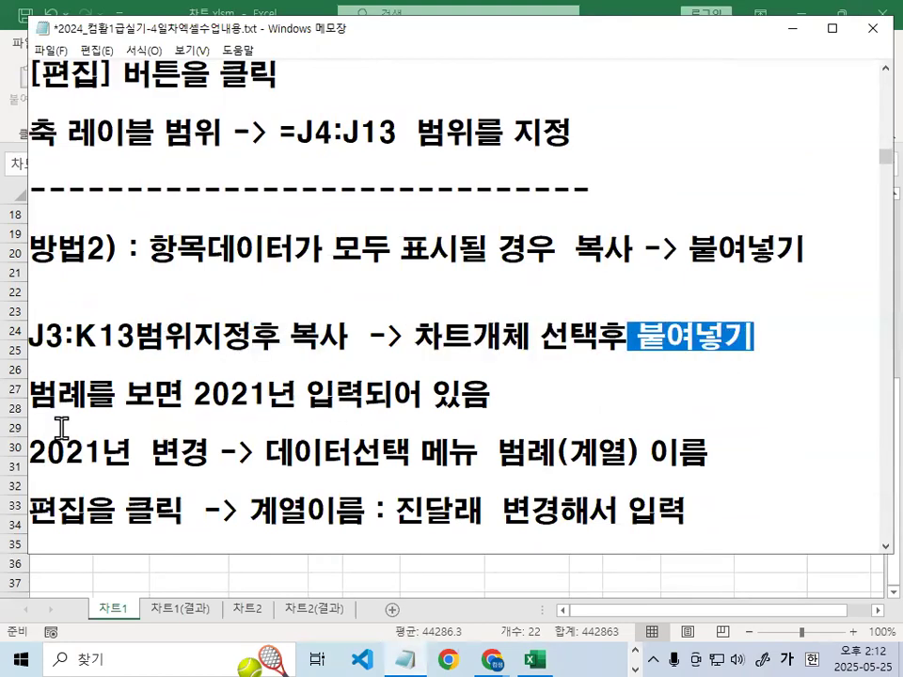
scroll(93, 376, "down", 1)
mouse_move(93, 376)
left_mouse_down()
mouse_move(52, 381)
mouse_move(16, 358)
mouse_move(83, 346)
mouse_move(101, 378)
left_mouse_up()
left_click_drag(250, 438, 436, 439)
mouse_move(548, 435)
left_mouse_down()
mouse_move(446, 437)
mouse_move(548, 435)
left_mouse_up()
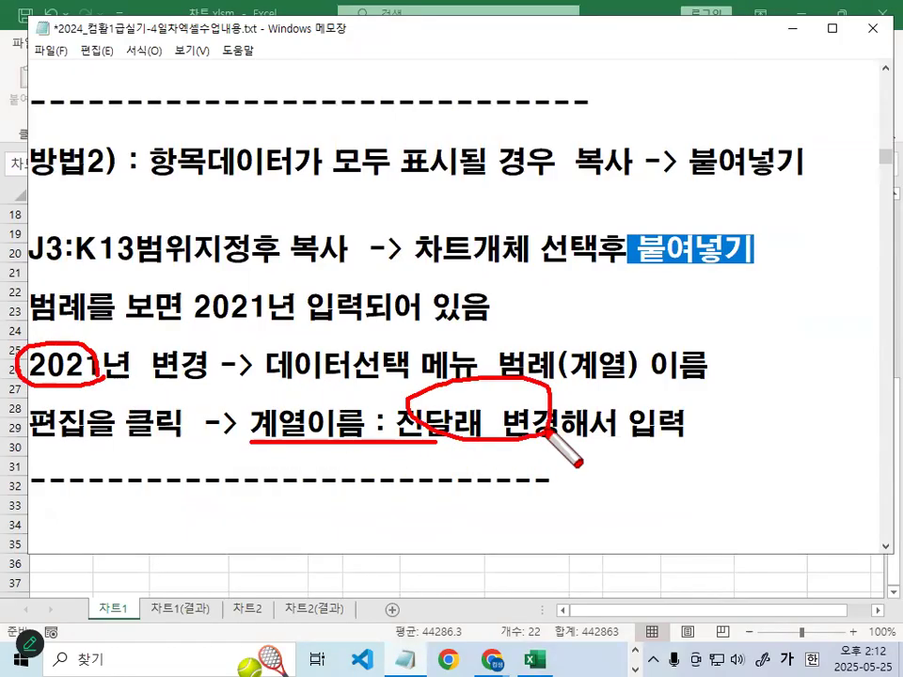
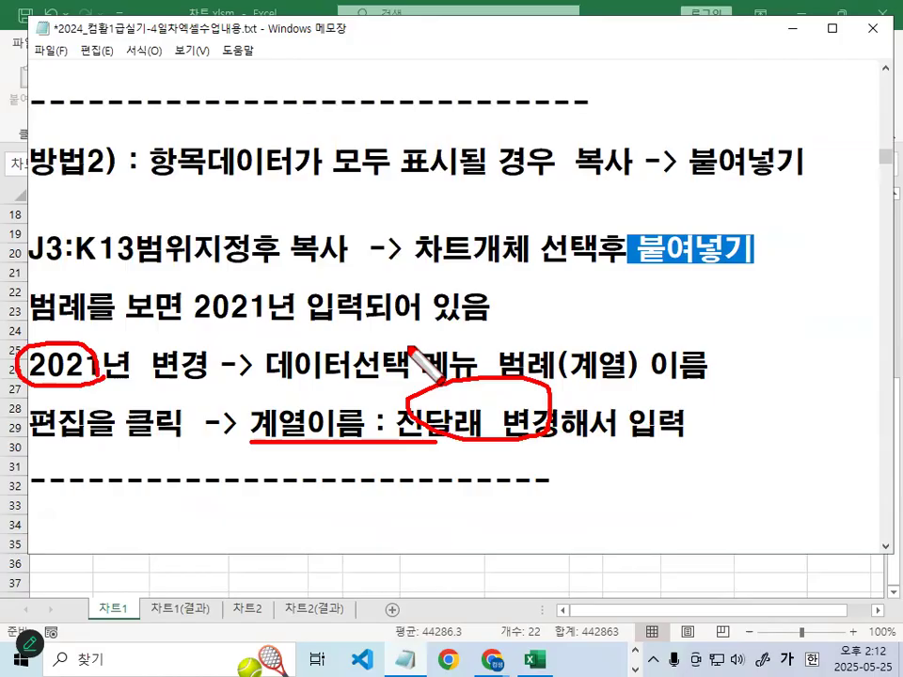
key("Escape")
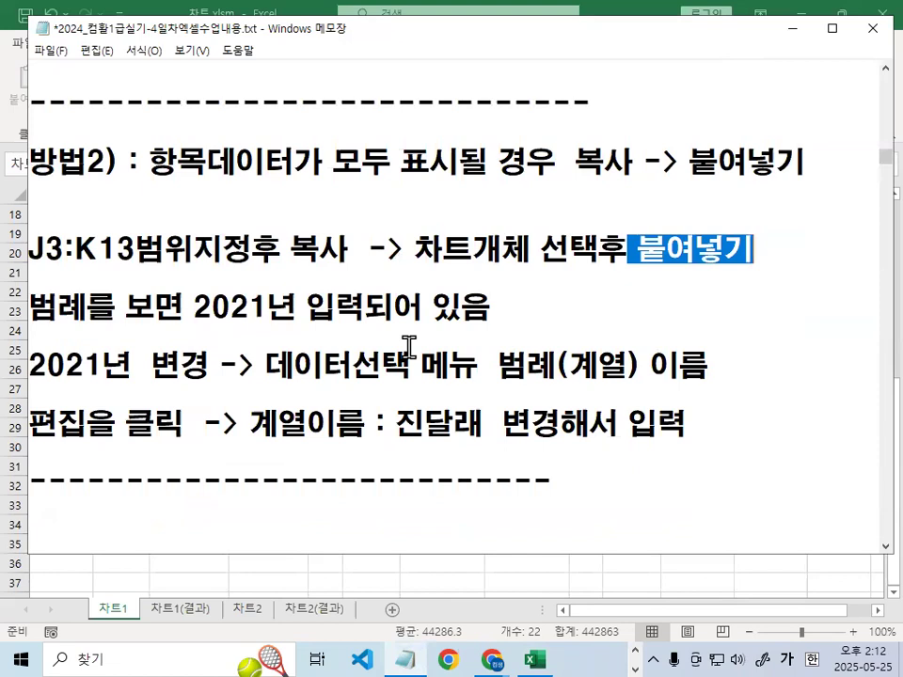
Return to the Excel workbook and match the 매화 legend entry with its line in the chart
left_click(794, 28)
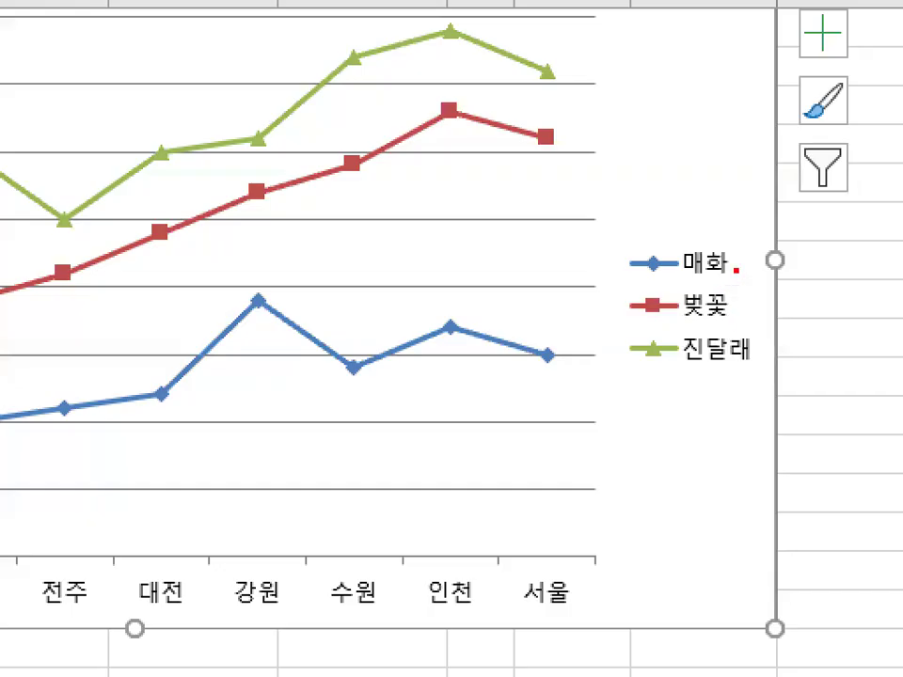
mouse_move(743, 268)
left_mouse_down()
mouse_move(628, 289)
mouse_move(726, 246)
mouse_move(743, 266)
left_mouse_up()
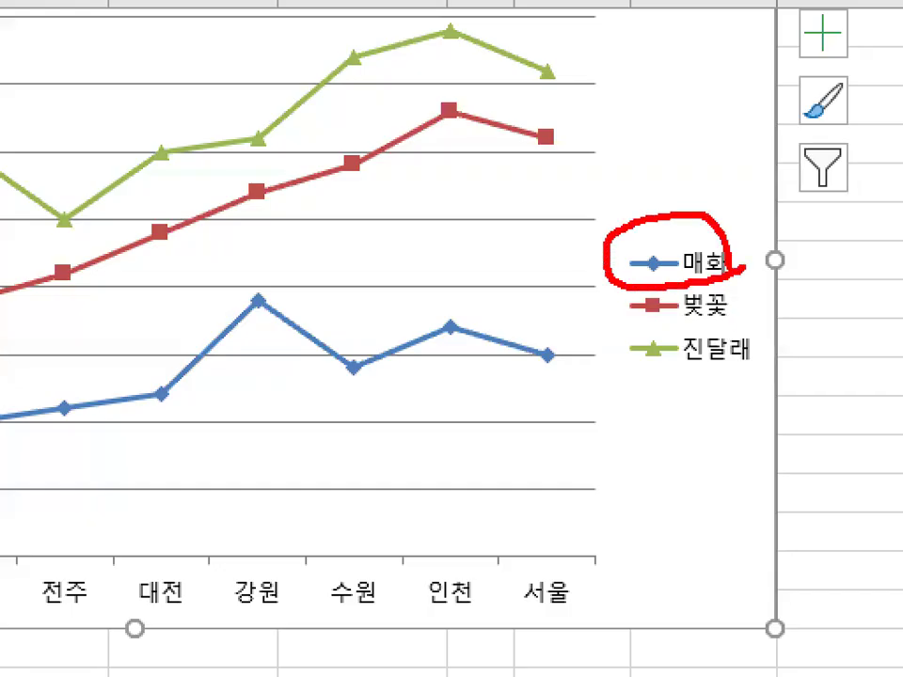
left_click_drag(476, 320, 533, 270)
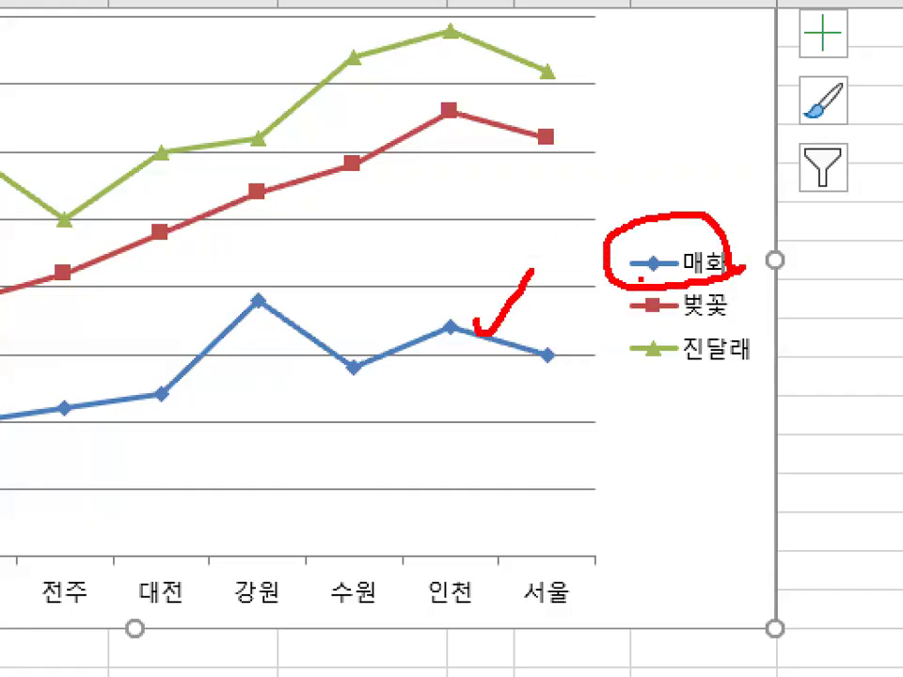
key("Escape")
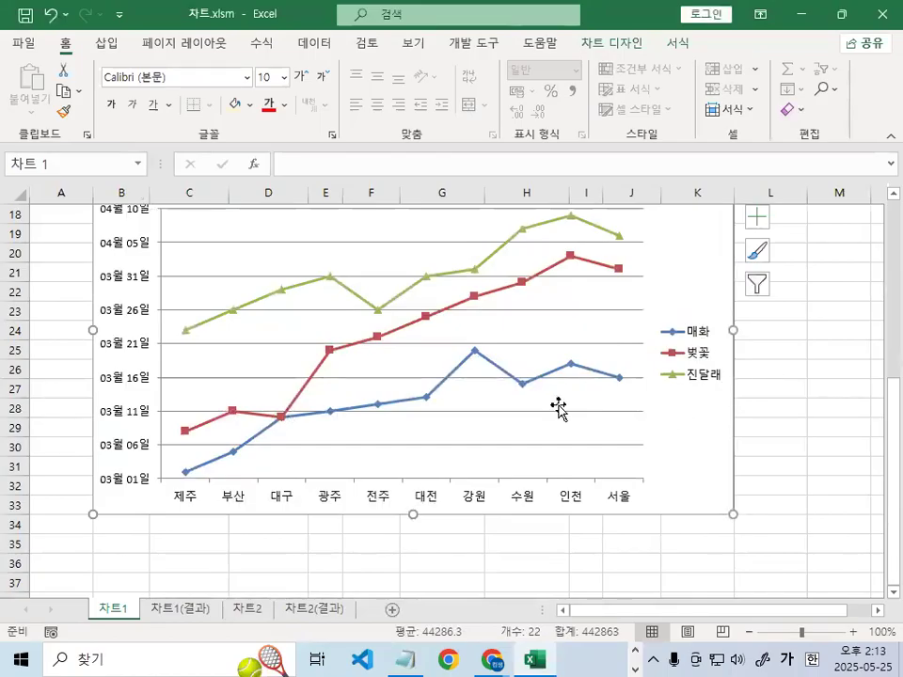
Open the series chart type settings for the 매화 series and check its current chart type
left_click(499, 374)
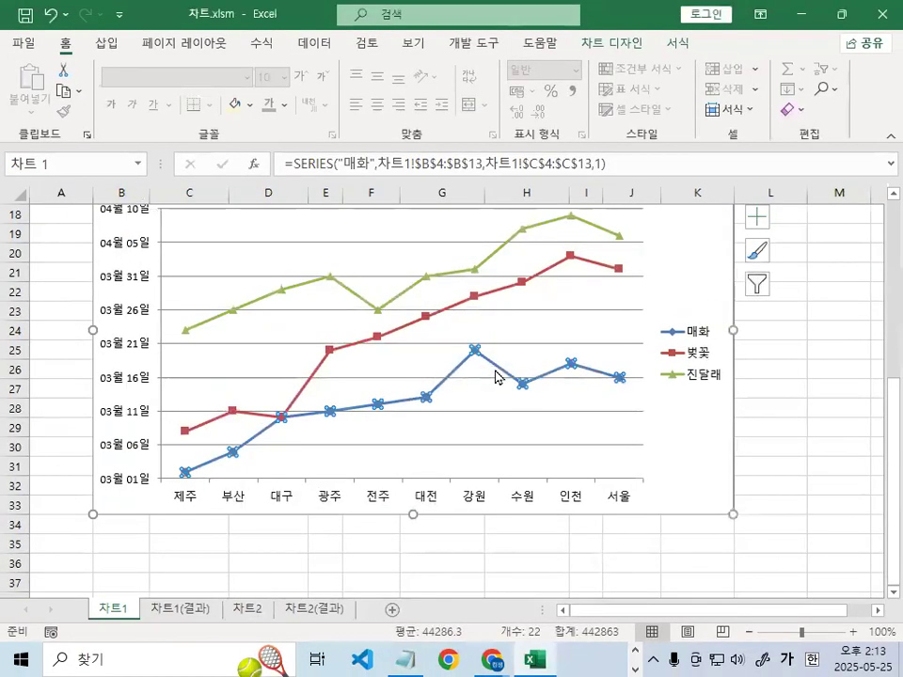
right_click(498, 372)
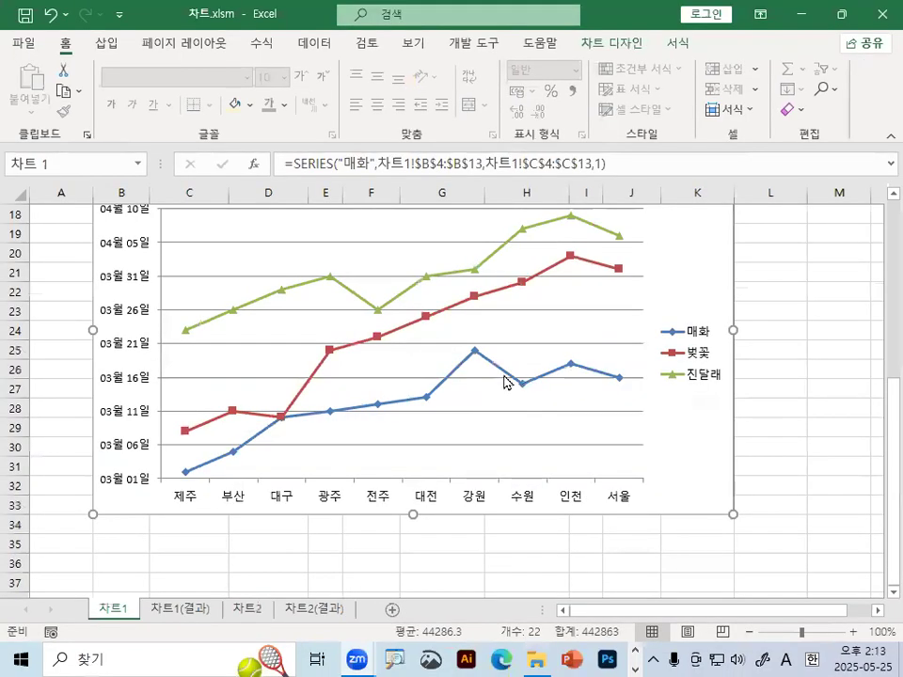
right_click(506, 377)
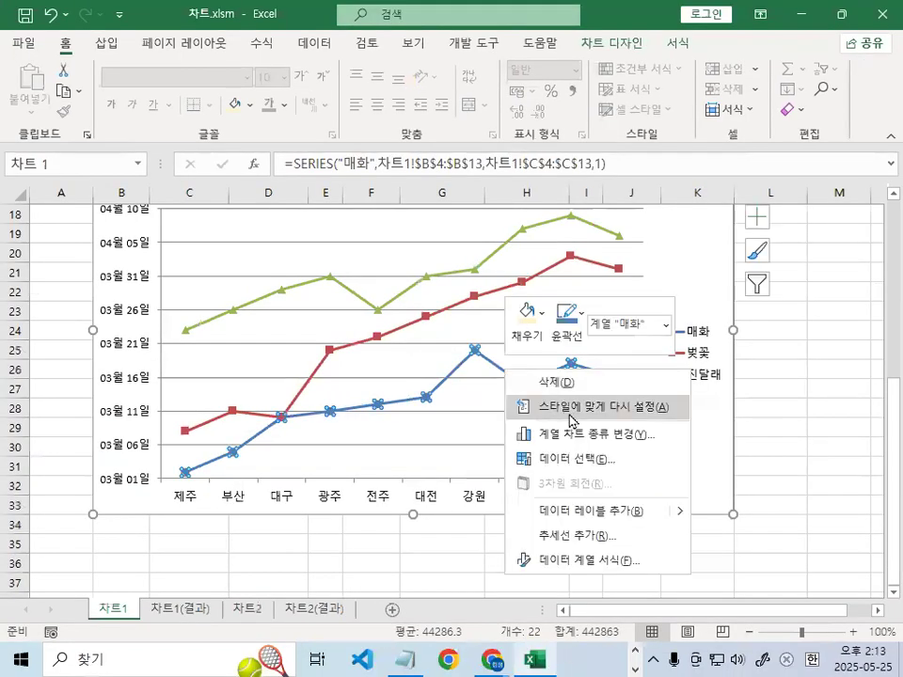
left_click(575, 431)
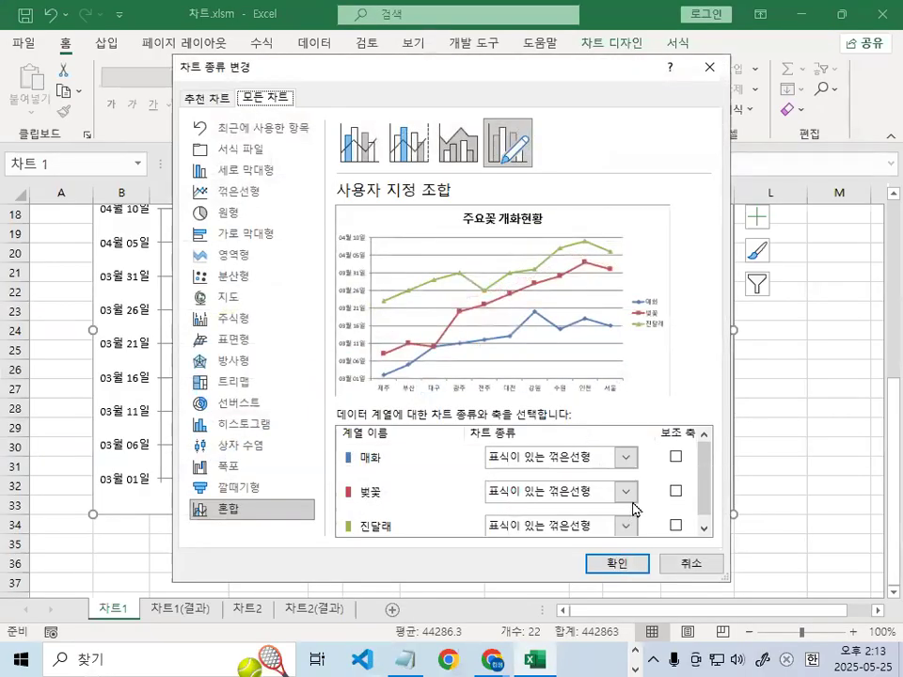
key("ctrl+1")
left_click(383, 468)
mouse_move(396, 462)
left_mouse_down()
mouse_move(380, 445)
mouse_move(396, 463)
left_mouse_up()
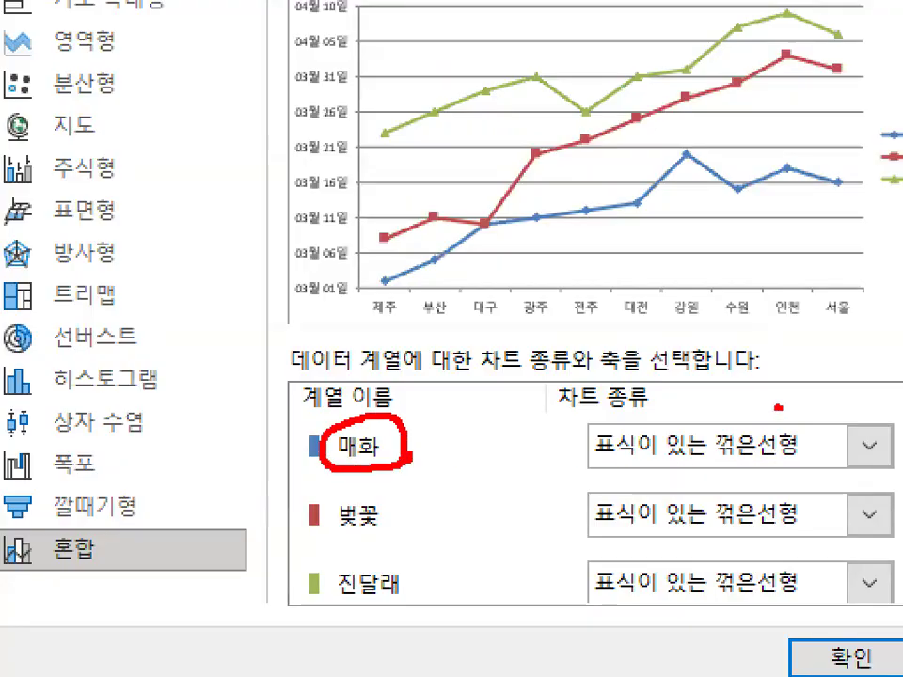
left_click_drag(704, 450, 782, 405)
left_click_drag(720, 419, 771, 469)
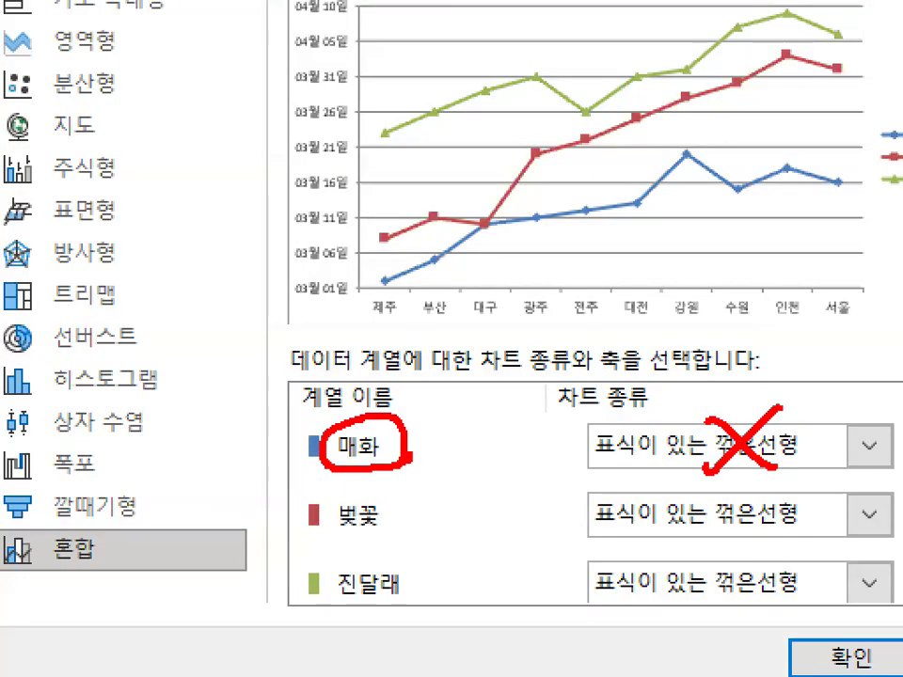
key("Escape")
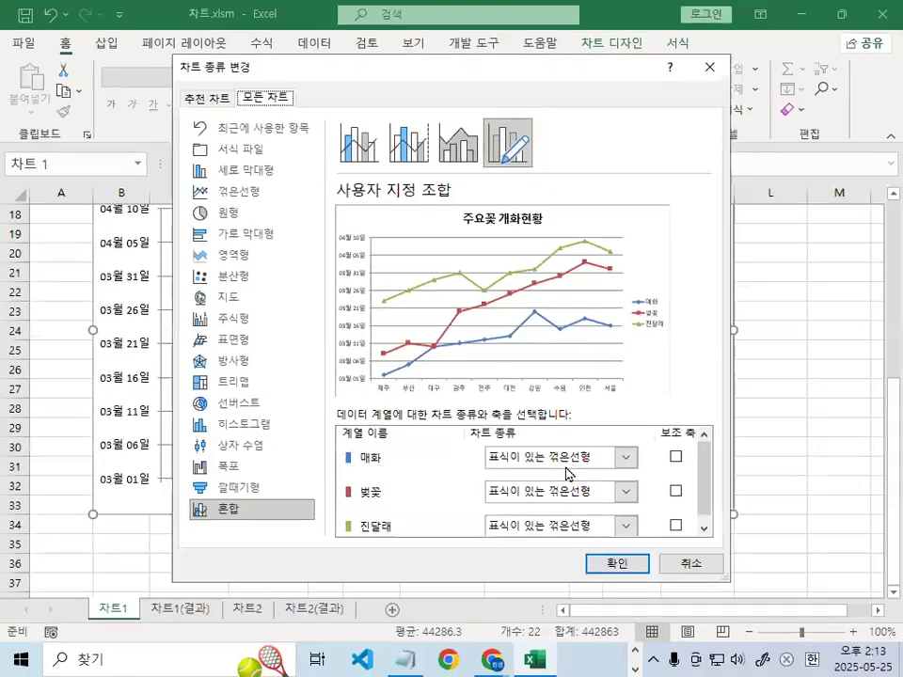
Set the chart type of the 매화 series to 영역형 in the custom combination
left_click(628, 461)
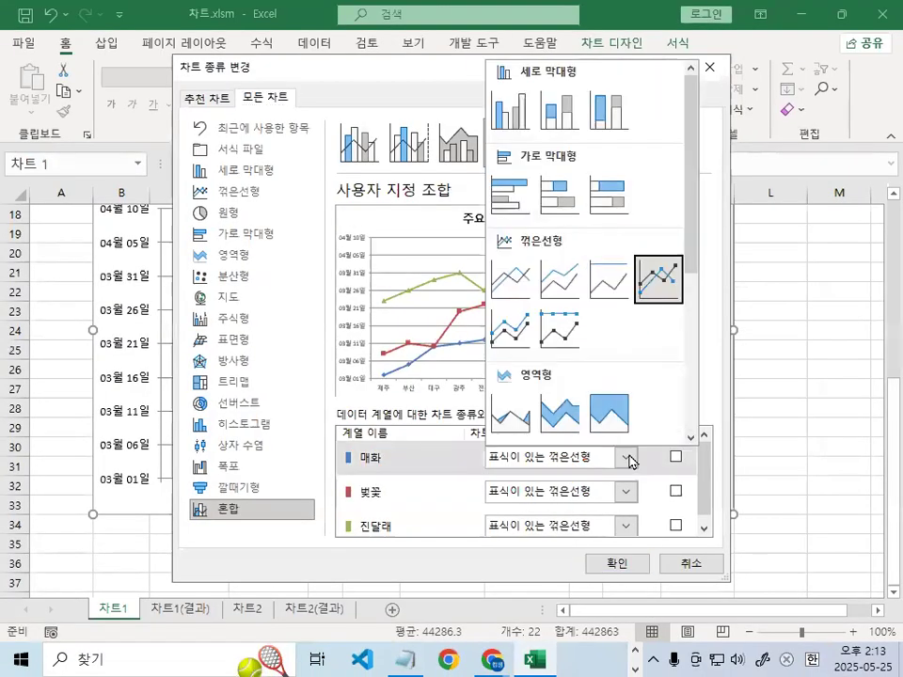
key("ctrl+1")
left_click(510, 426)
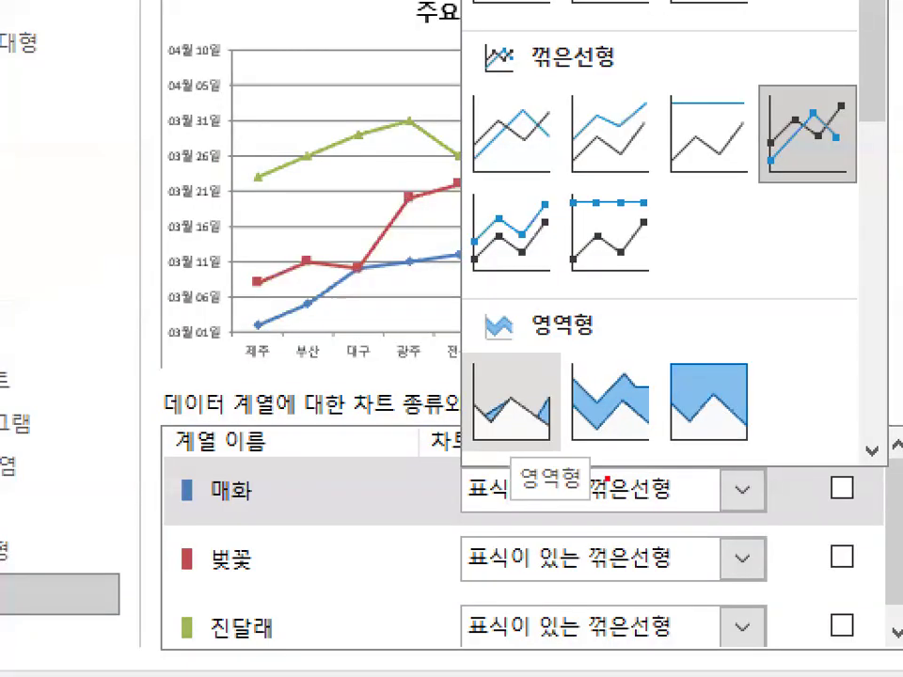
left_click_drag(556, 462, 542, 441)
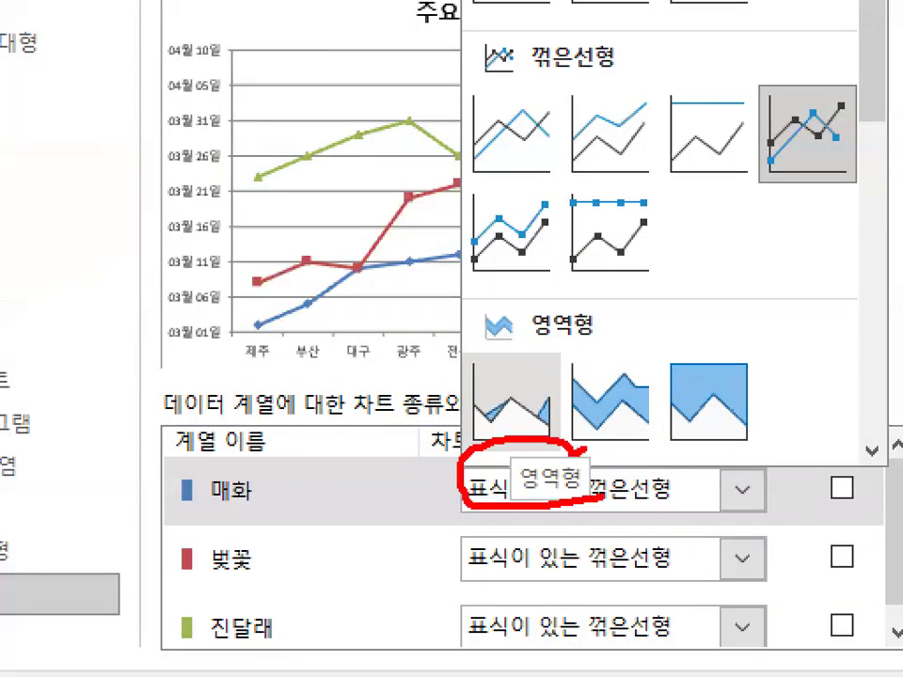
key("Escape")
left_click(628, 459)
left_click(520, 414)
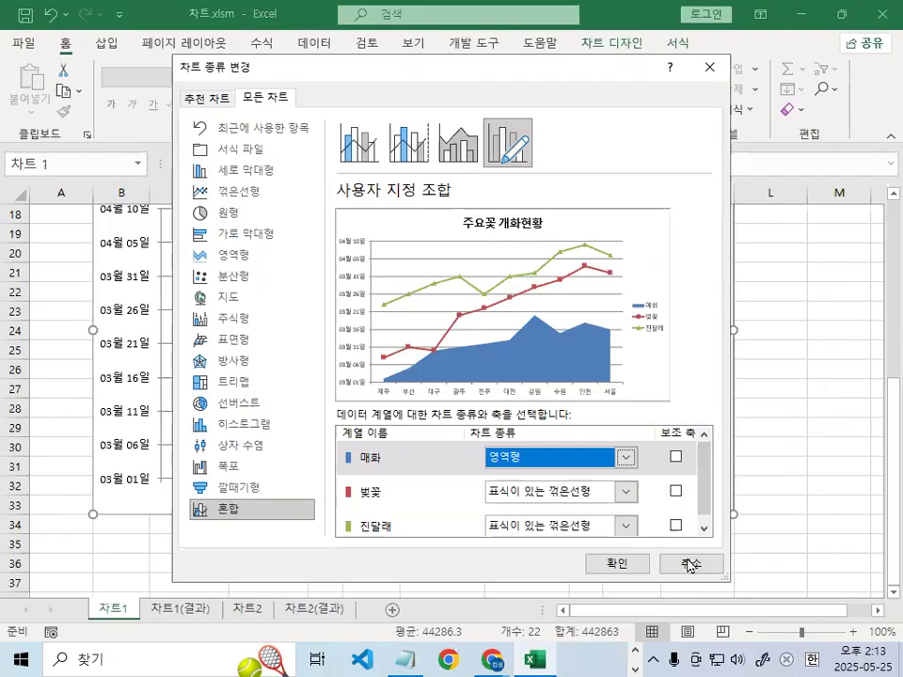
Apply the combo chart type with the 매화 series as 영역형 and the other series as 표식이 있는 꺾은선형
left_click(632, 565)
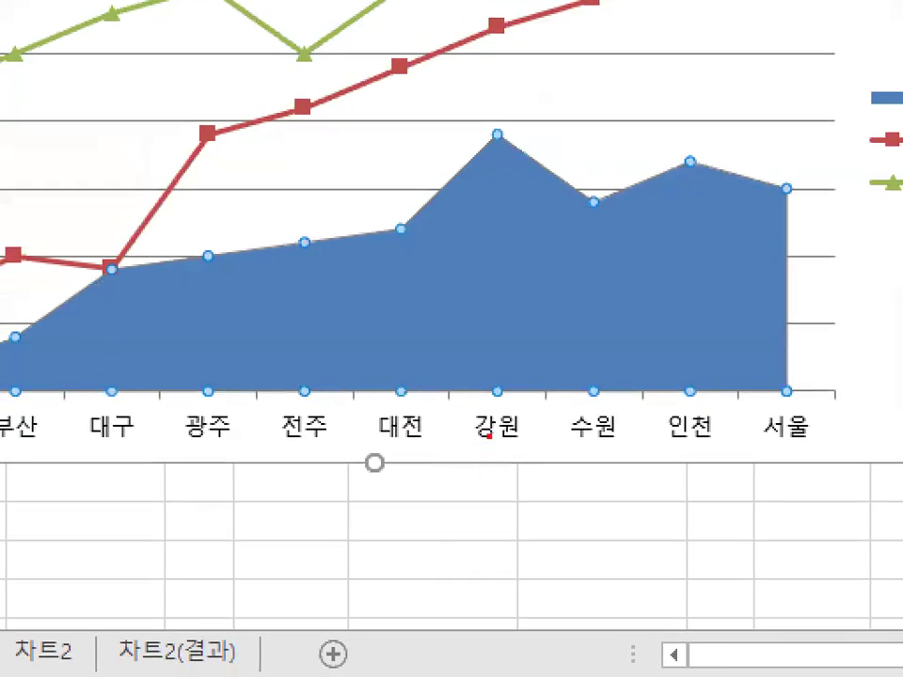
mouse_move(636, 378)
left_mouse_down()
mouse_move(456, 279)
mouse_move(674, 327)
left_mouse_up()
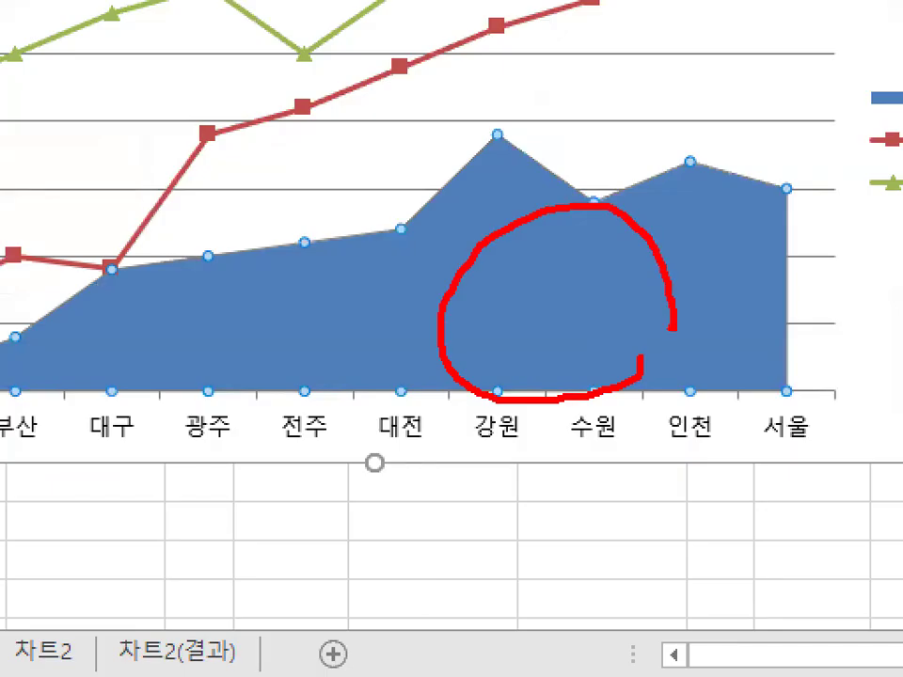
key("Escape")
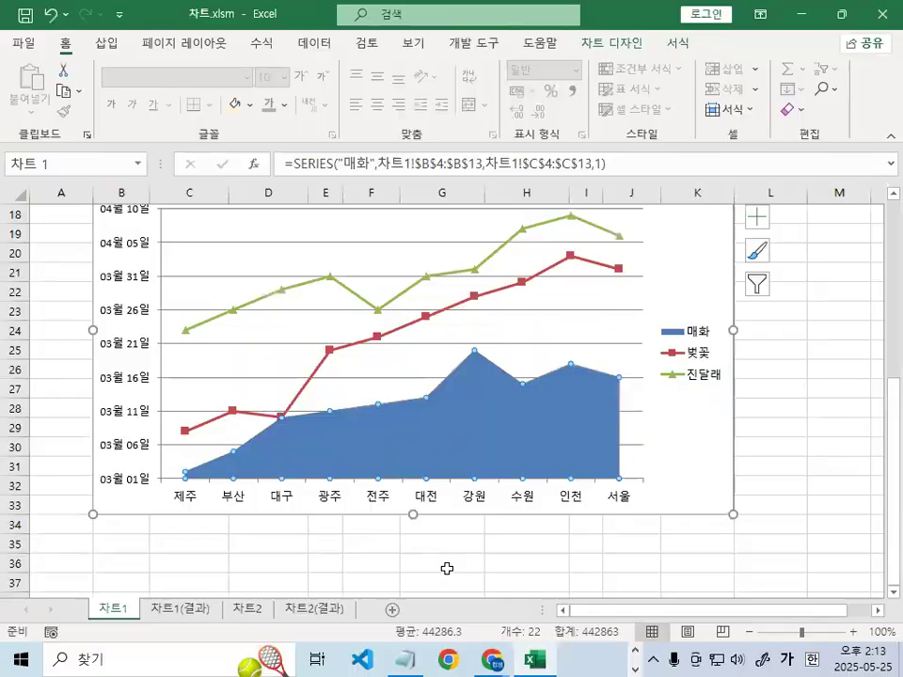
key("ctrl+1")
left_click(465, 513)
left_click_drag(491, 284, 412, 391)
left_click_drag(543, 326, 487, 408)
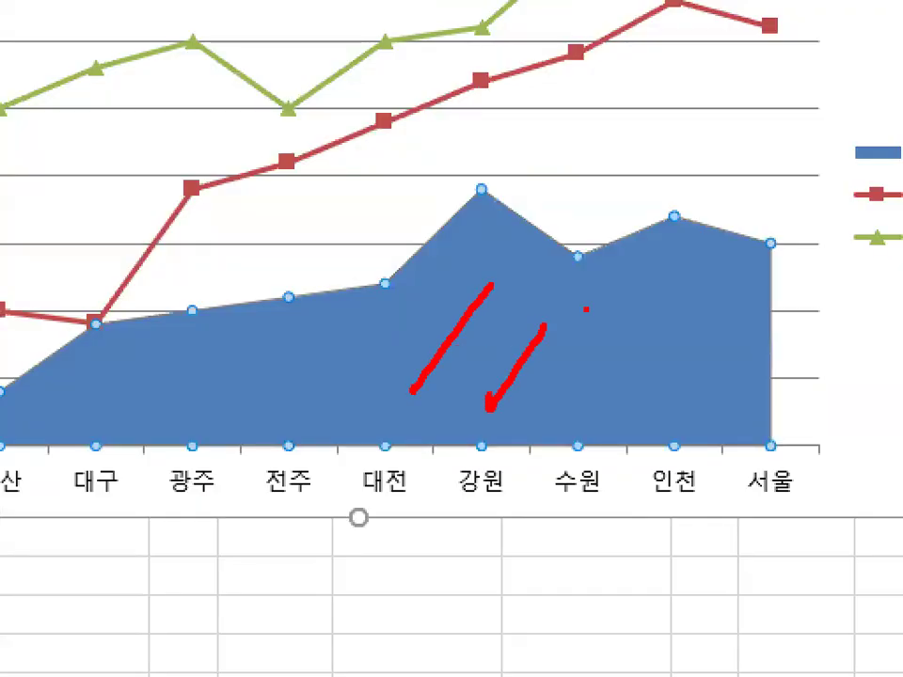
left_click_drag(596, 310, 549, 421)
left_click_drag(676, 299, 621, 422)
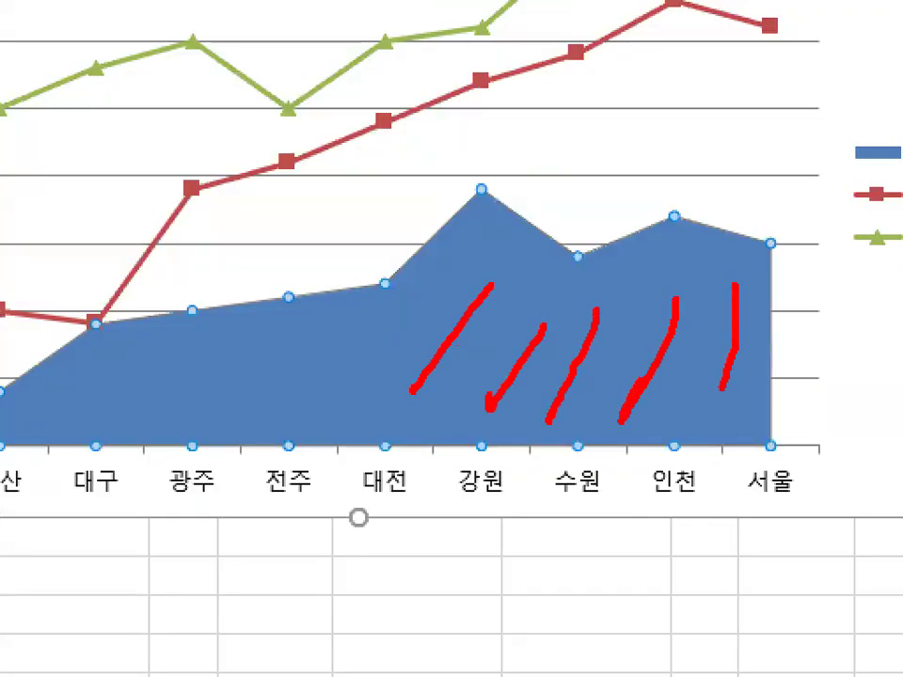
mouse_move(768, 368)
left_mouse_down()
mouse_move(598, 277)
mouse_move(725, 365)
left_mouse_up()
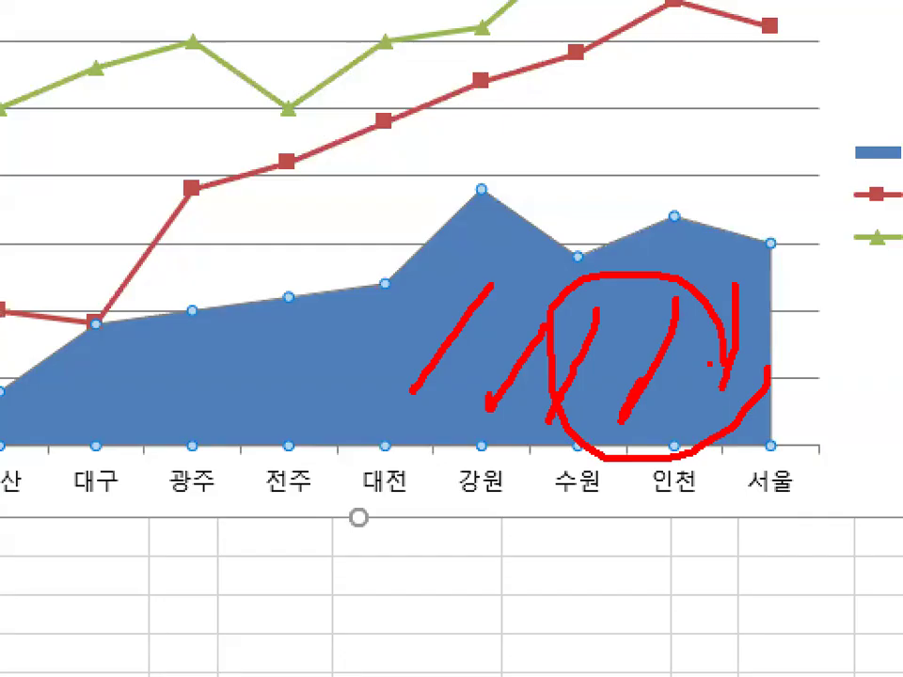
key("Escape")
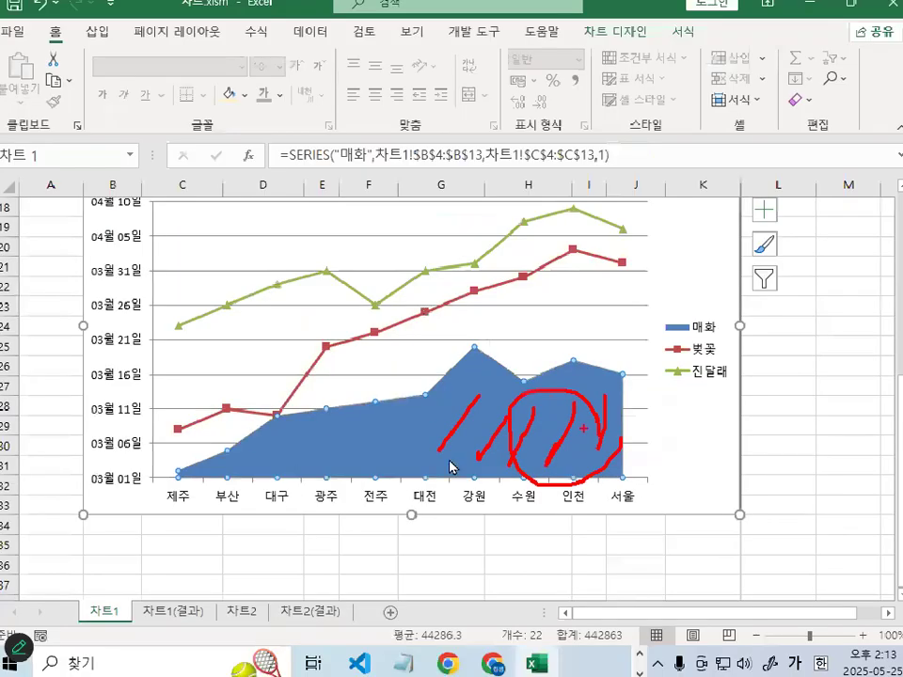
key("ctrl+1")
left_click(488, 437)
mouse_move(723, 467)
left_mouse_down()
mouse_move(553, 495)
mouse_move(716, 413)
left_mouse_up()
key("Escape")
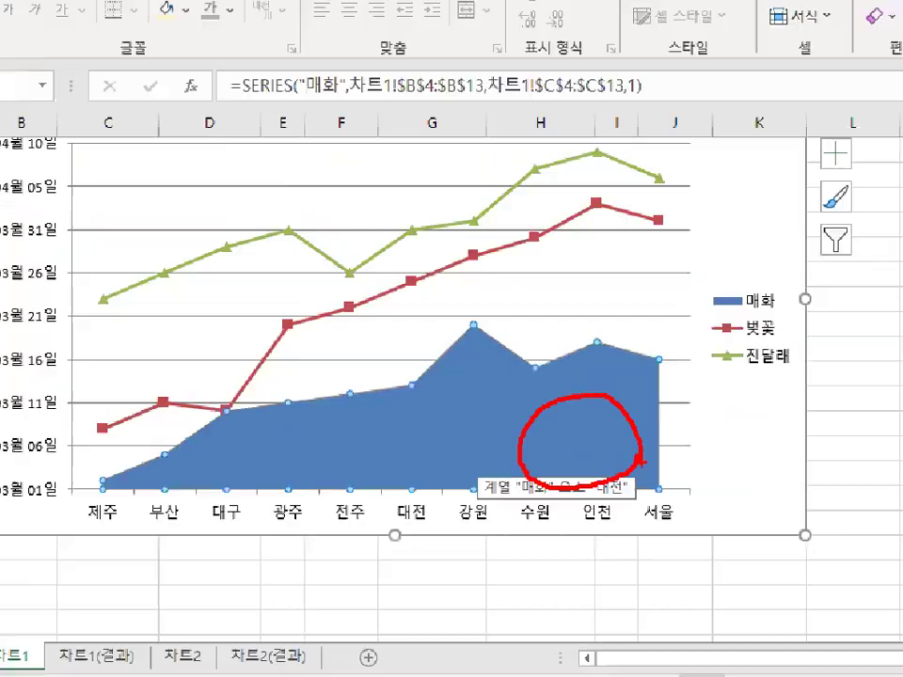
key("ctrl+1")
left_click_drag(699, 40, 680, 51)
left_click_drag(674, 106, 707, 58)
key("Escape")
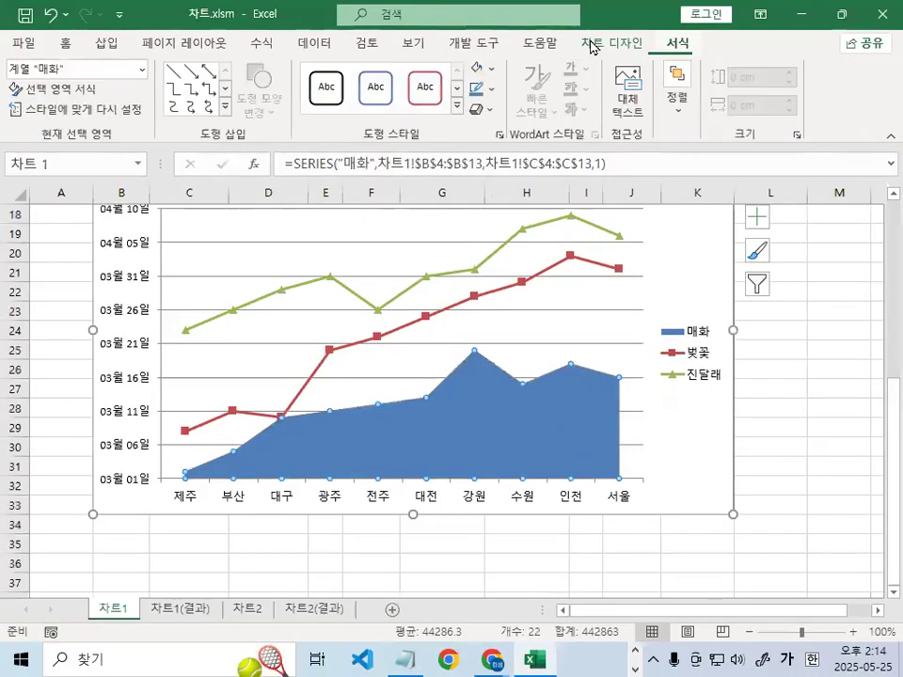
key("ctrl+1")
left_click_drag(360, 141, 373, 140)
left_click_drag(358, 283, 477, 282)
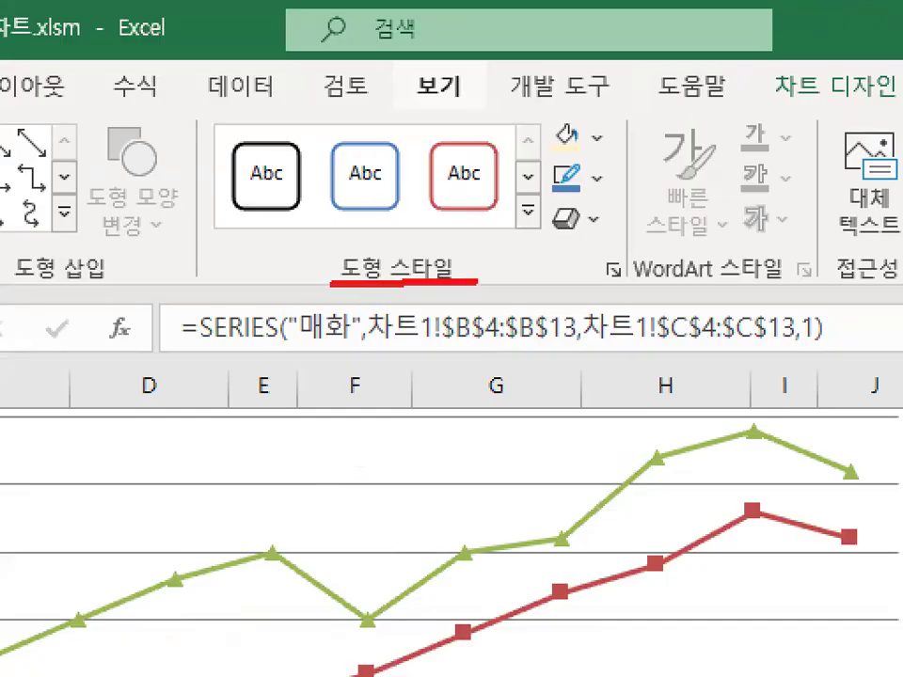
key("Escape")
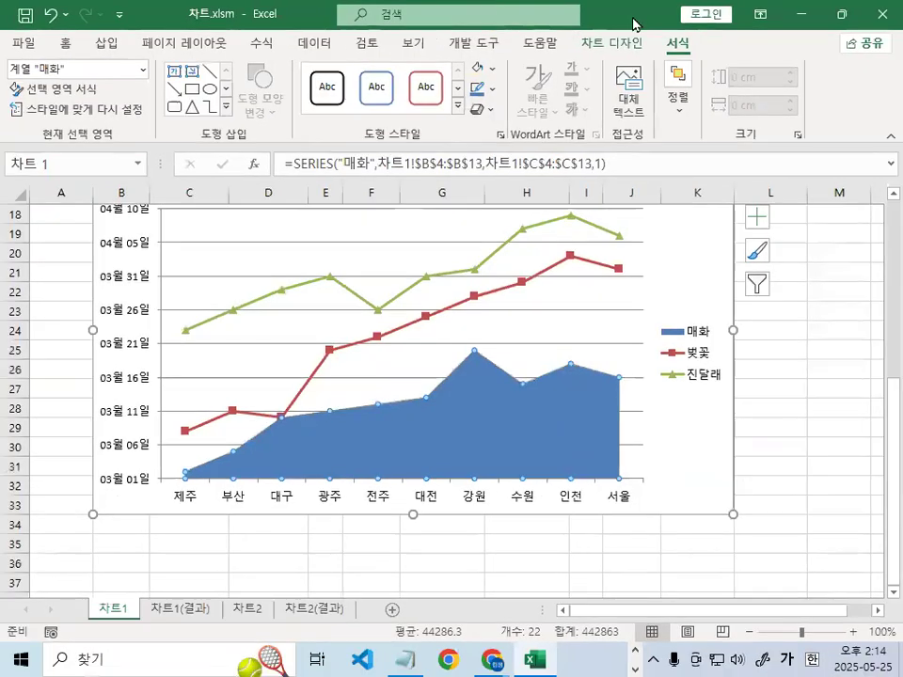
Restore the maximized workbook window and move it lower on the desktop so the full shape formatting options show
left_click_drag(633, 19, 478, 125)
left_click_drag(224, 125, 453, 125)
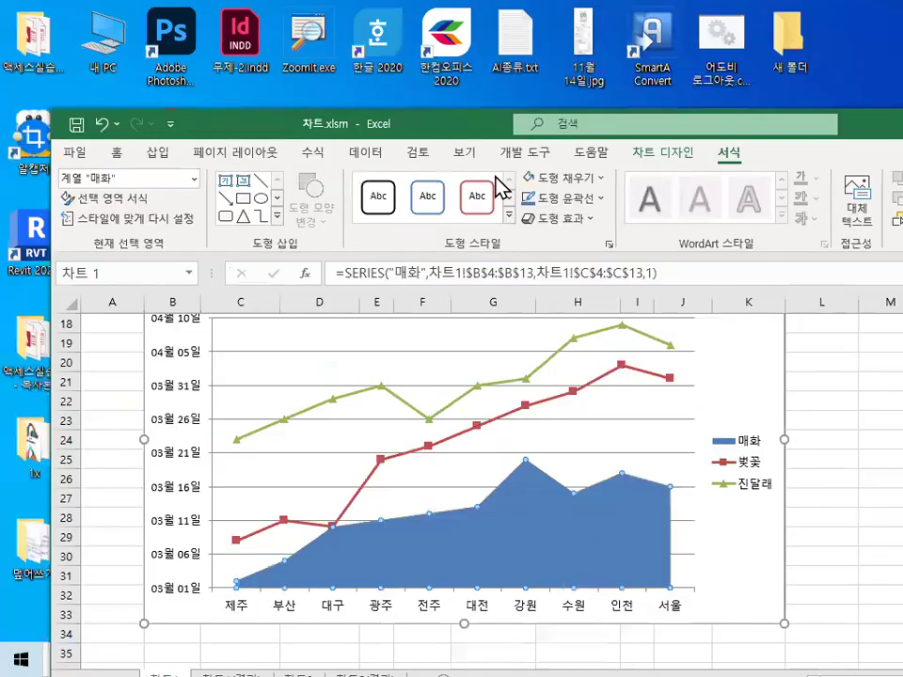
key("ctrl+1")
left_click(526, 222)
left_click_drag(523, 225, 520, 230)
key("Escape")
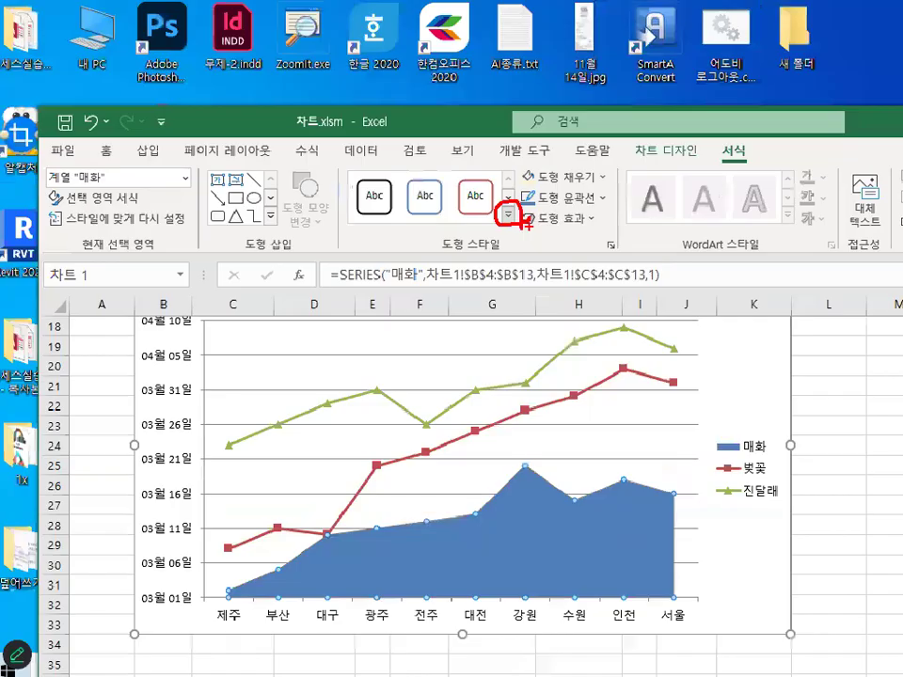
Apply the theme shape style 미세 효과 - 주황, 강조 6 to the 매화 area series and deselect the chart
left_click(508, 215)
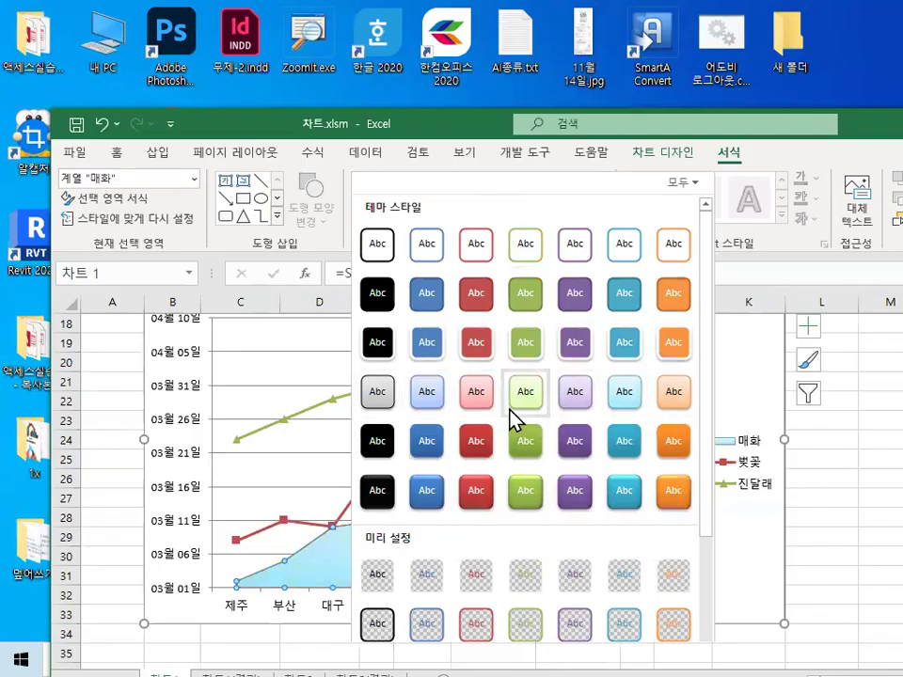
key("ctrl+1")
left_click(704, 405)
mouse_move(708, 400)
left_mouse_down()
mouse_move(662, 406)
mouse_move(645, 353)
mouse_move(697, 400)
left_mouse_up()
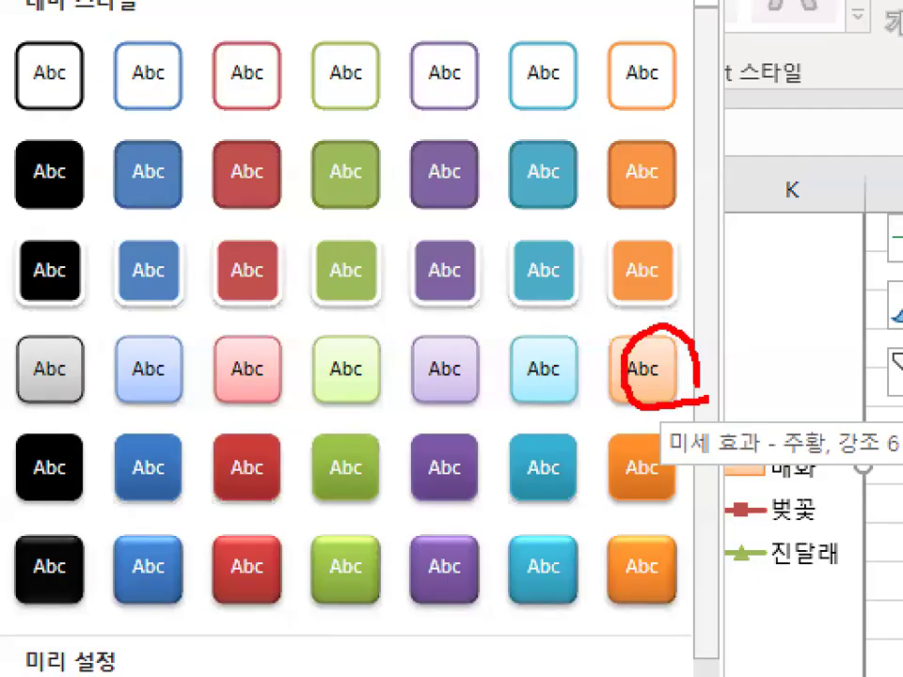
key("Escape")
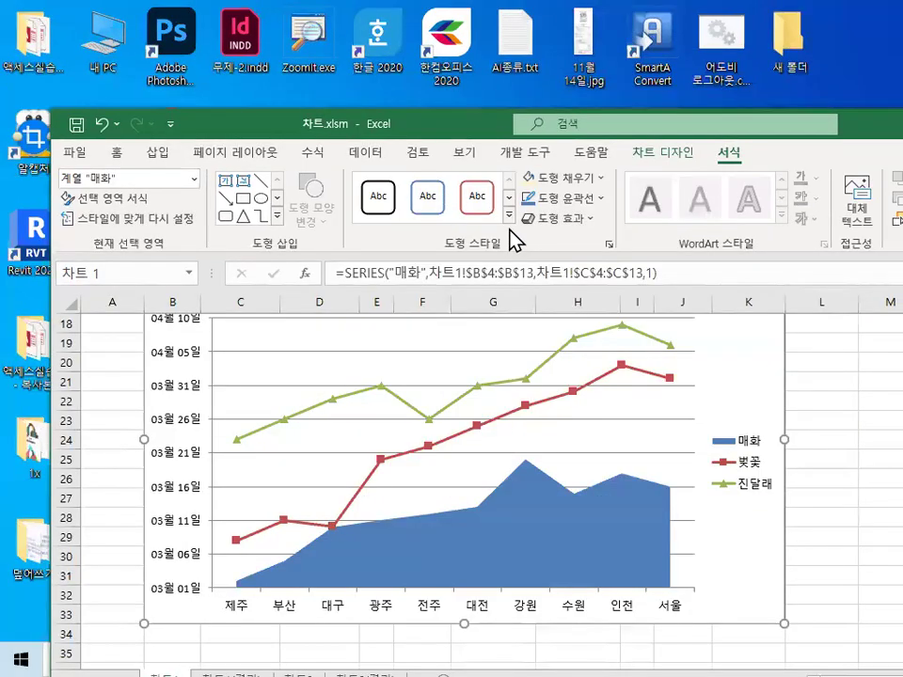
left_click(507, 216)
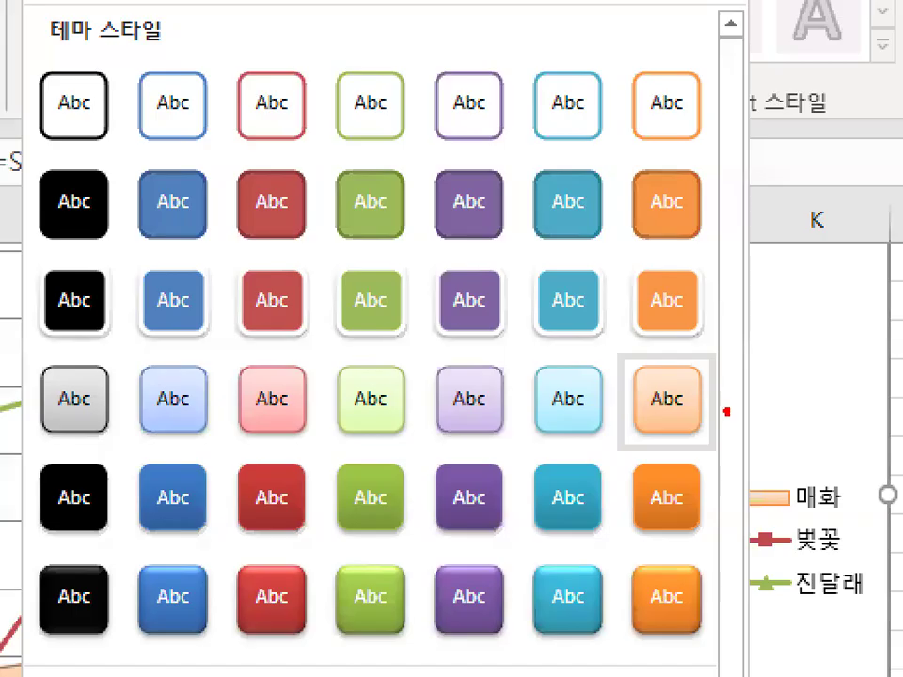
mouse_move(726, 411)
left_mouse_down()
mouse_move(620, 427)
mouse_move(709, 346)
mouse_move(712, 448)
mouse_move(639, 359)
left_mouse_up()
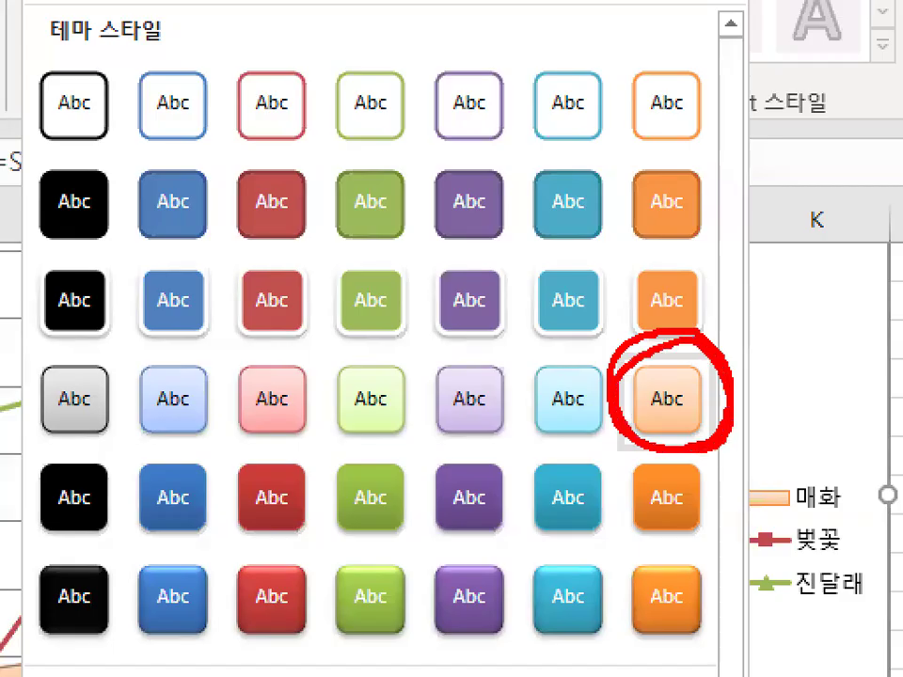
key("Escape")
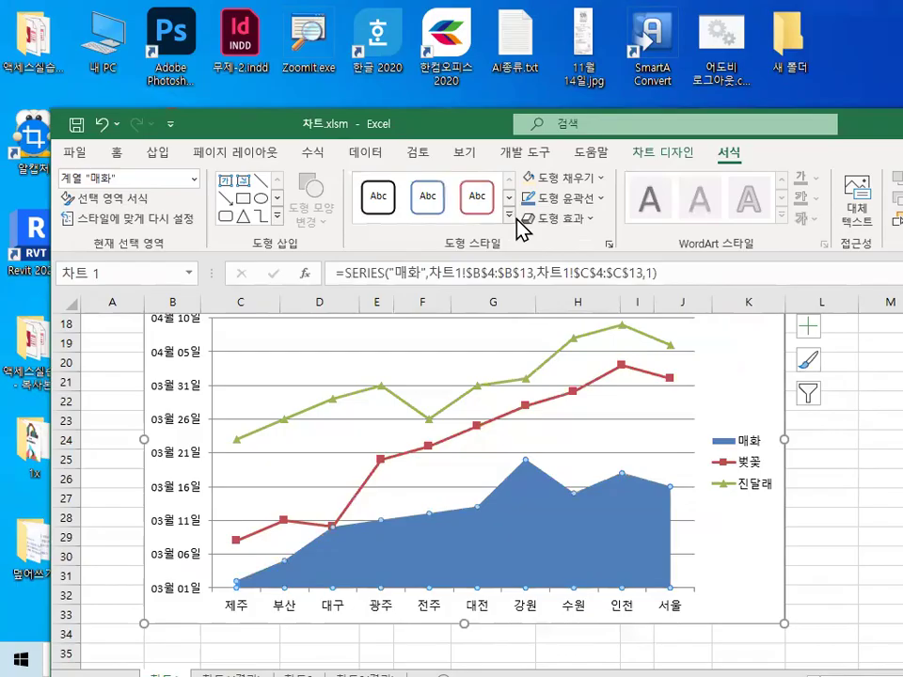
left_click(511, 215)
key("Escape")
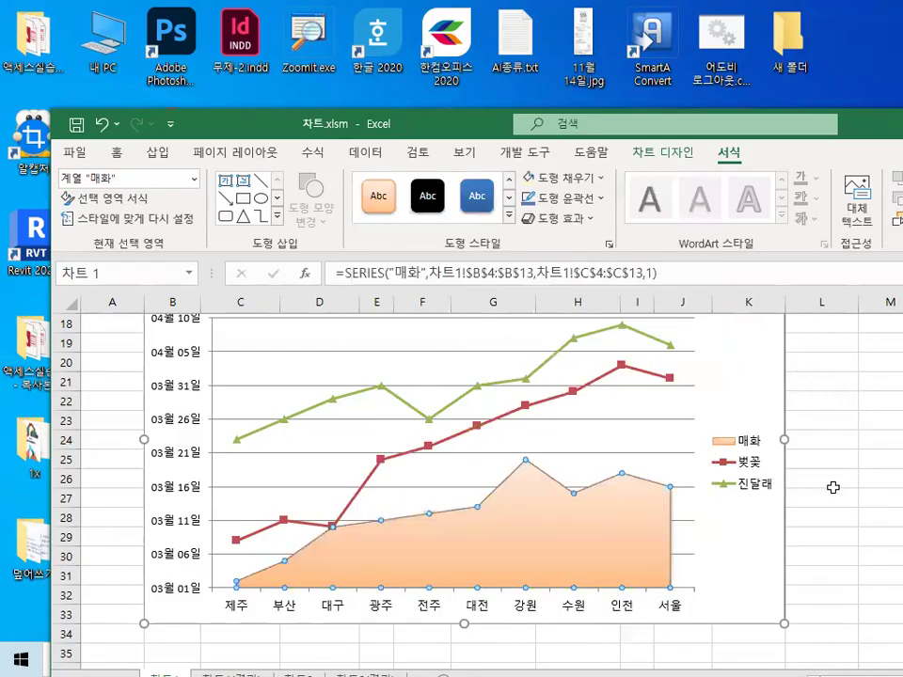
left_click(831, 495)
key("ctrl+1")
left_click_drag(583, 454, 643, 560)
left_click_drag(600, 249, 677, 478)
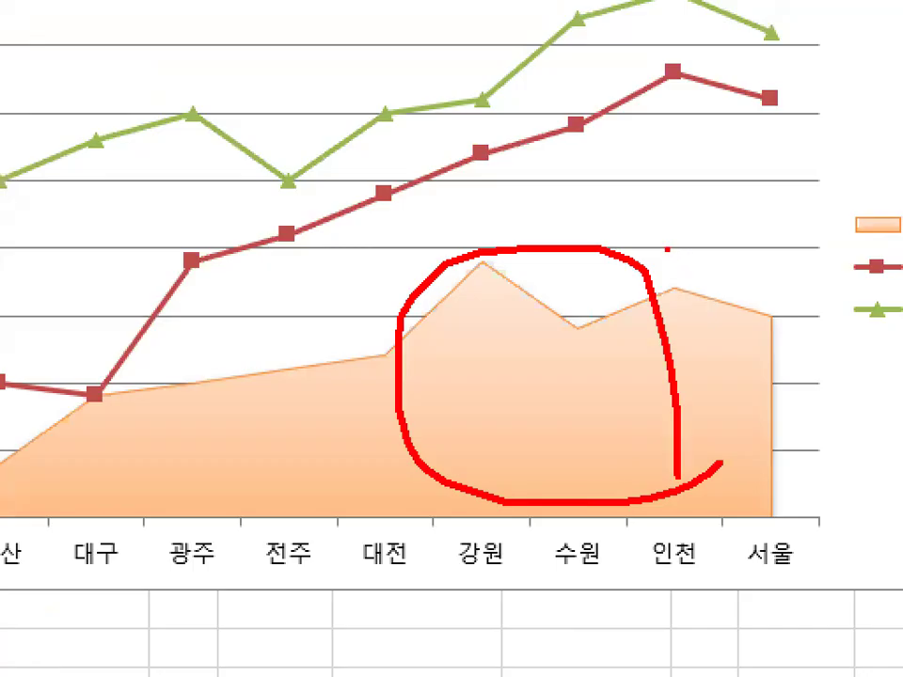
key("Escape")
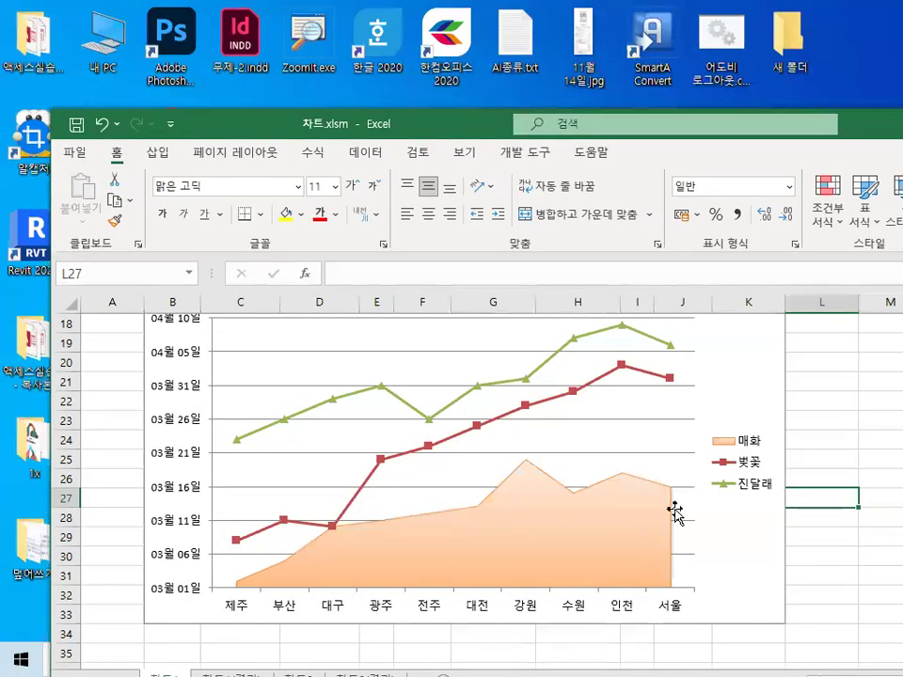
key("ctrl+1")
left_click(776, 503)
mouse_move(777, 504)
left_mouse_down()
mouse_move(629, 484)
mouse_move(821, 473)
left_mouse_up()
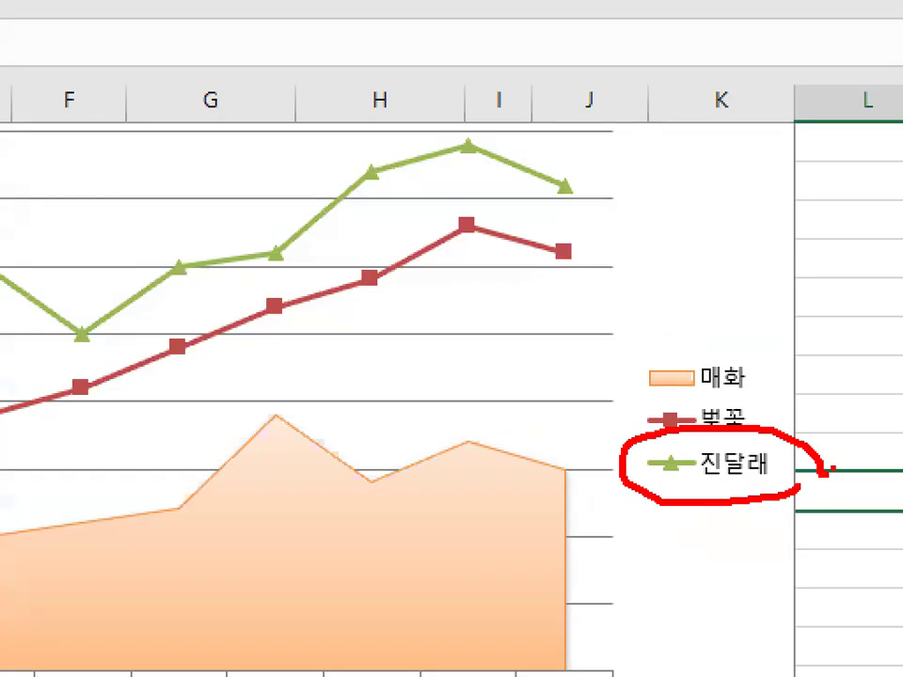
key("Escape")
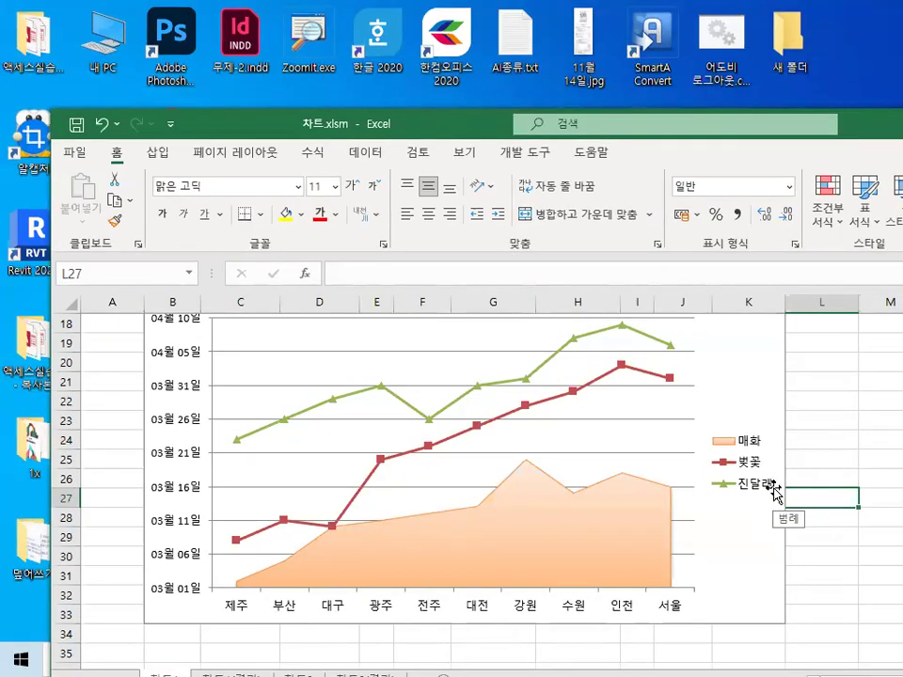
key("ctrl+1")
left_click_drag(405, 596, 391, 615)
mouse_move(426, 551)
left_mouse_down()
mouse_move(442, 496)
mouse_move(468, 541)
left_mouse_up()
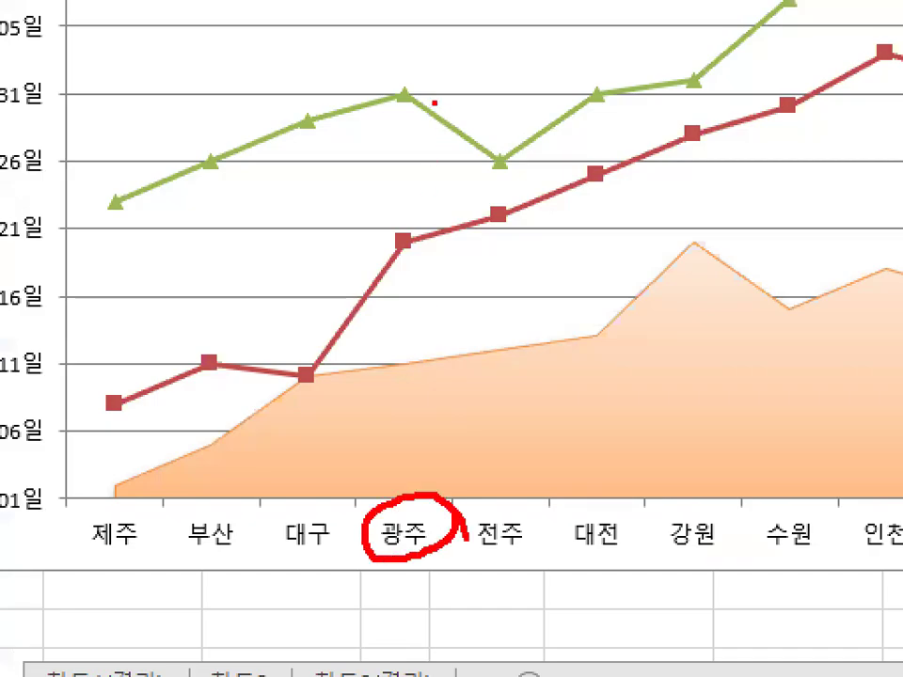
mouse_move(411, 62)
left_mouse_down()
mouse_move(442, 121)
mouse_move(458, 119)
left_mouse_up()
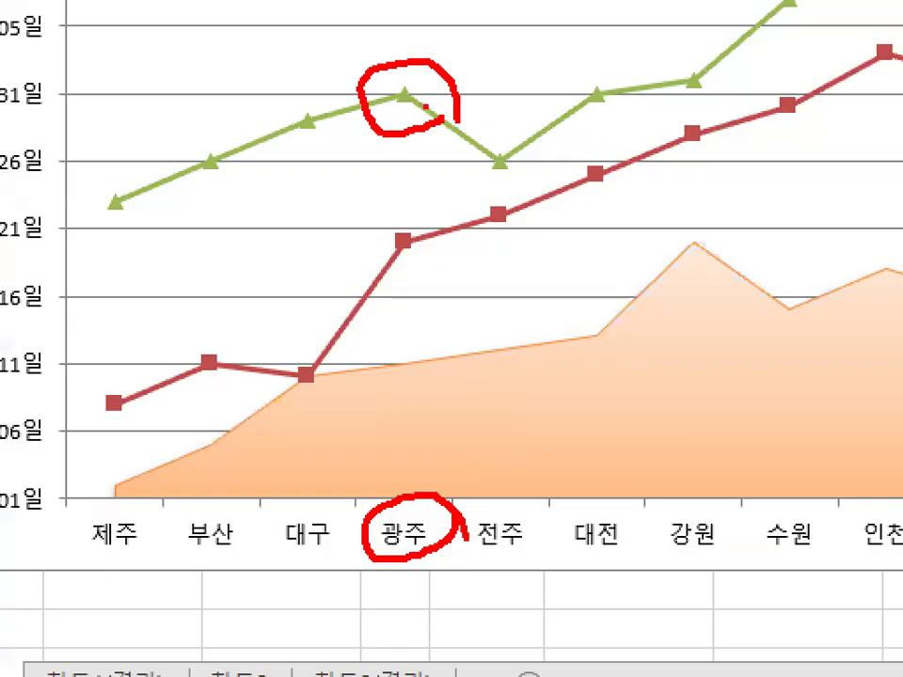
left_click_drag(403, 86, 444, 2)
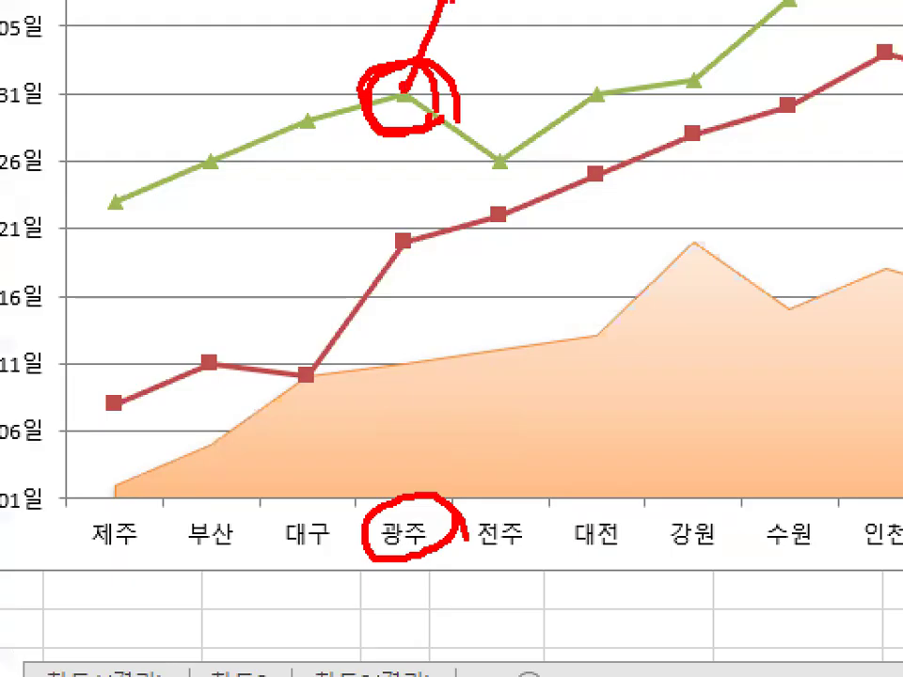
mouse_move(430, 581)
left_mouse_down()
mouse_move(367, 491)
mouse_move(430, 511)
mouse_move(383, 116)
mouse_move(410, 57)
left_mouse_up()
key("Escape")
key("ctrl+1")
left_click(396, 507)
left_click_drag(411, 500, 399, 523)
mouse_move(379, 469)
left_mouse_down()
mouse_move(418, 168)
mouse_move(389, 85)
mouse_move(375, 73)
left_mouse_up()
mouse_move(351, 110)
left_mouse_down()
mouse_move(373, 76)
mouse_move(412, 103)
left_mouse_up()
mouse_move(409, 37)
left_mouse_down()
mouse_move(388, 63)
mouse_move(404, 60)
left_mouse_up()
key("Escape")
key("Escape")
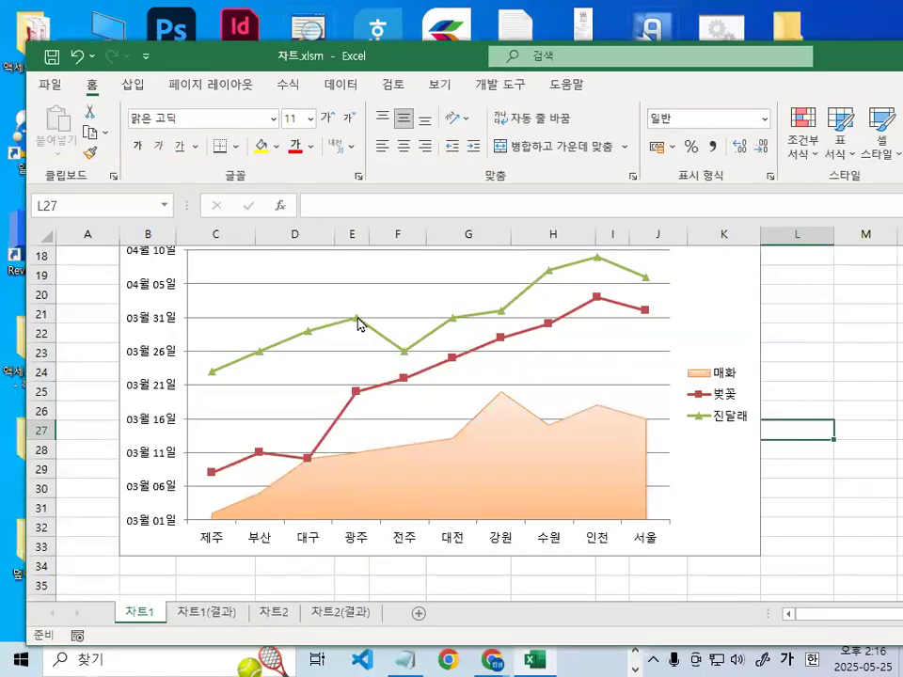
Add a data label to only the 광주 point of the 진달래 line series
left_click(355, 311)
key("ctrl+1")
left_click(375, 300)
mouse_move(383, 308)
left_mouse_down()
mouse_move(313, 283)
mouse_move(381, 293)
left_mouse_up()
key("Escape")
left_click(357, 320)
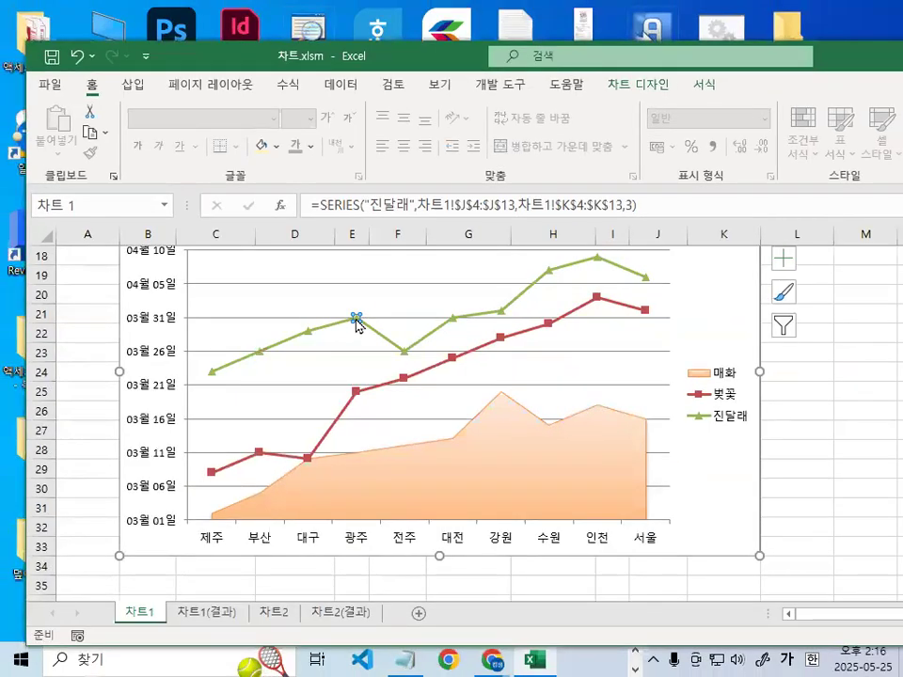
right_click(355, 316)
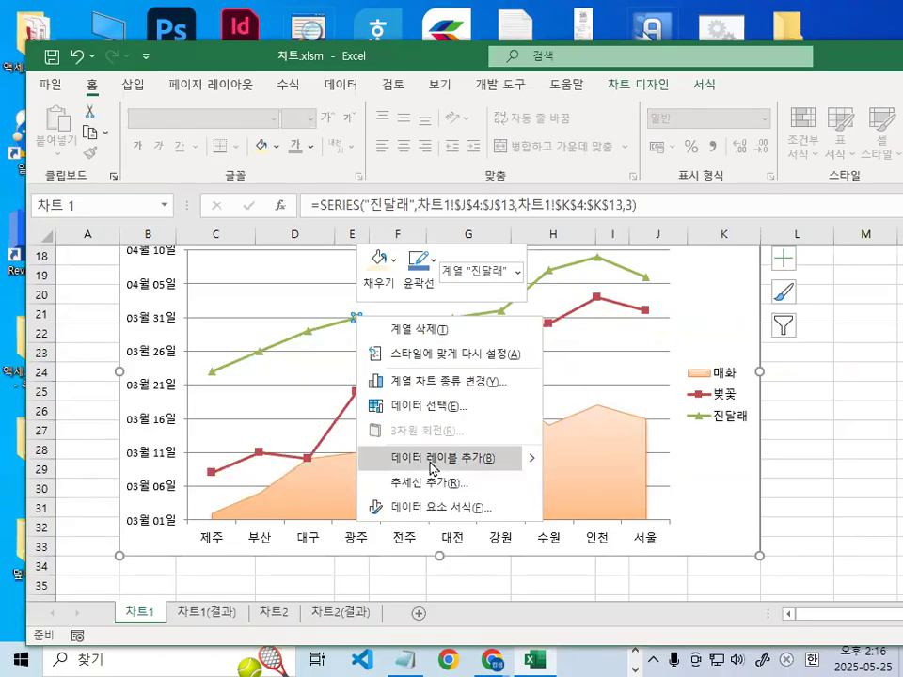
left_click(430, 463)
mouse_move(431, 322)
left_mouse_down()
mouse_move(439, 252)
mouse_move(506, 336)
left_mouse_up()
left_click_drag(348, 280, 377, 312)
key("e")
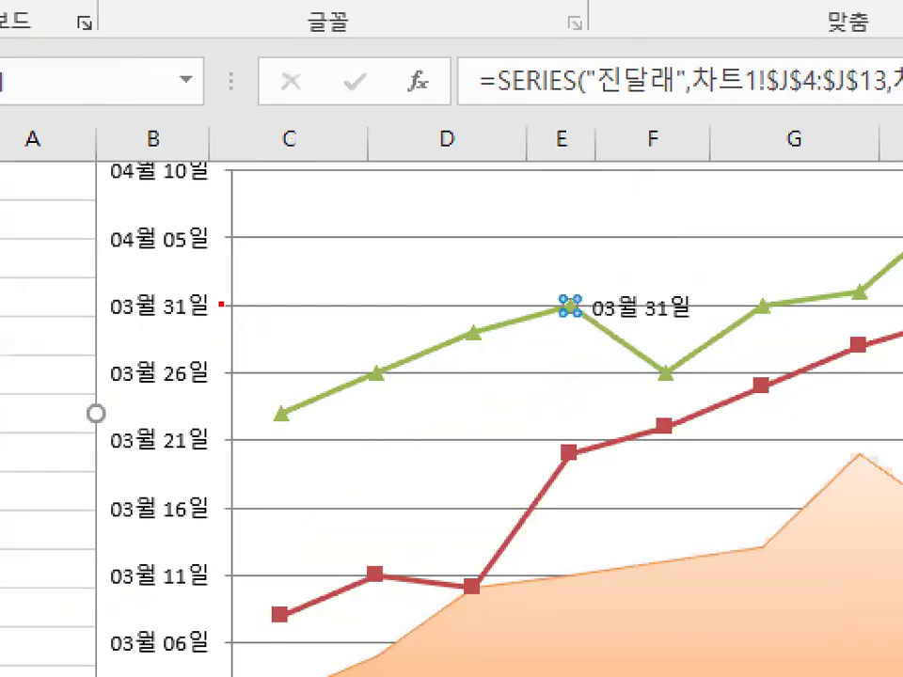
left_click_drag(220, 304, 258, 286)
mouse_move(621, 263)
left_mouse_down()
mouse_move(602, 355)
mouse_move(710, 384)
left_mouse_up()
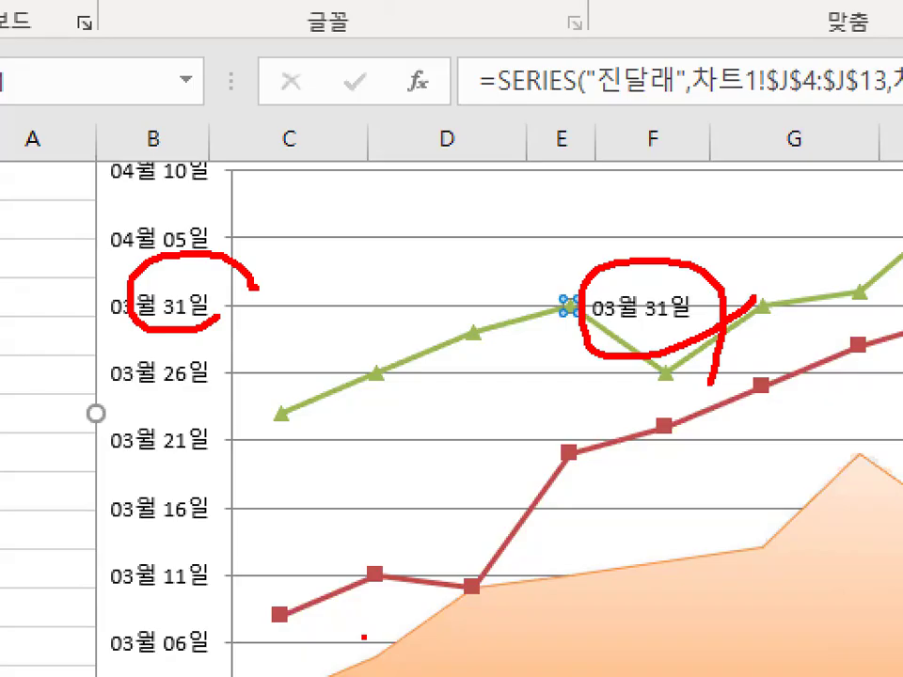
key("Escape")
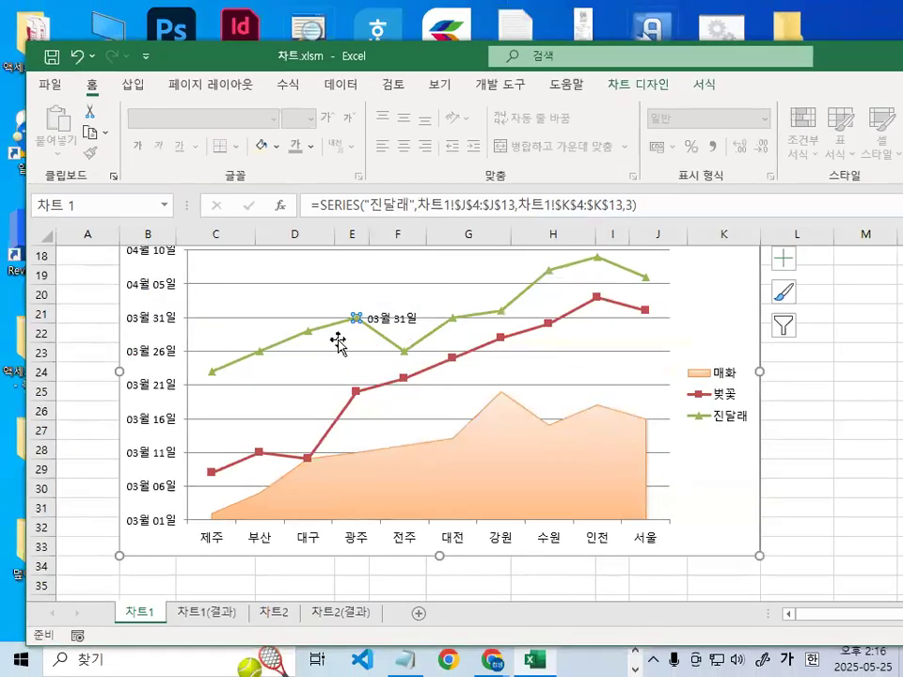
key("ctrl+1")
mouse_move(317, 338)
left_mouse_down()
mouse_move(293, 338)
mouse_move(415, 270)
left_mouse_up()
mouse_move(712, 119)
left_mouse_down()
mouse_move(715, 214)
mouse_move(714, 131)
left_mouse_up()
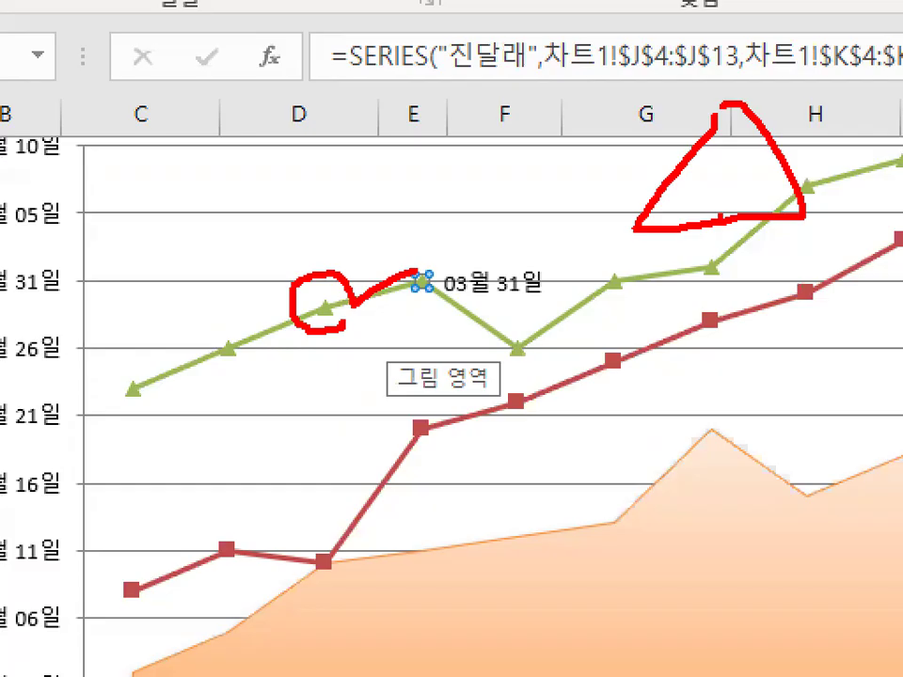
key("Escape")
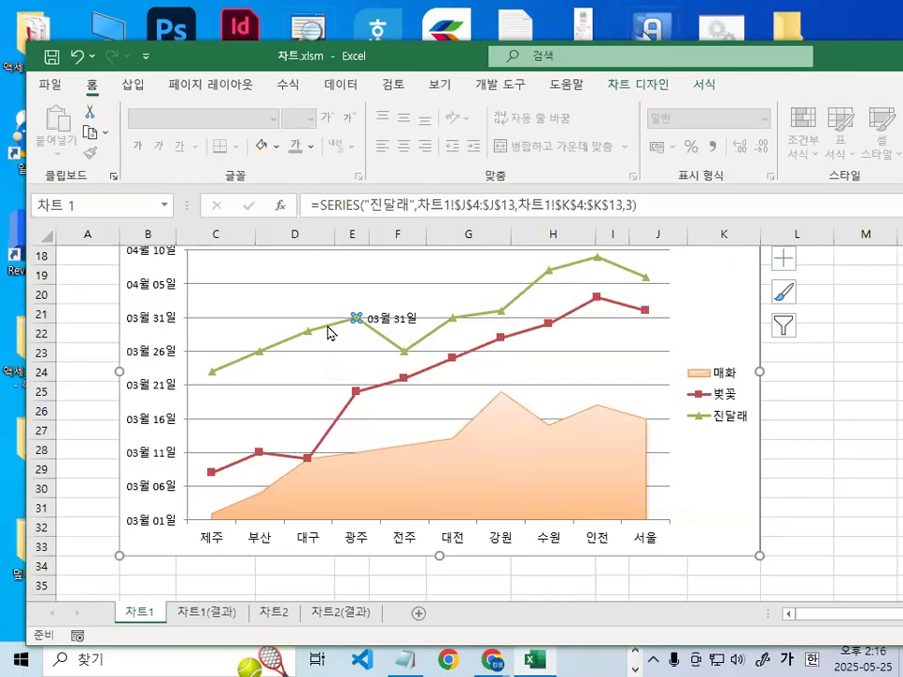
Select the entire 진달래 line series and open its data series formatting options
key("Escape")
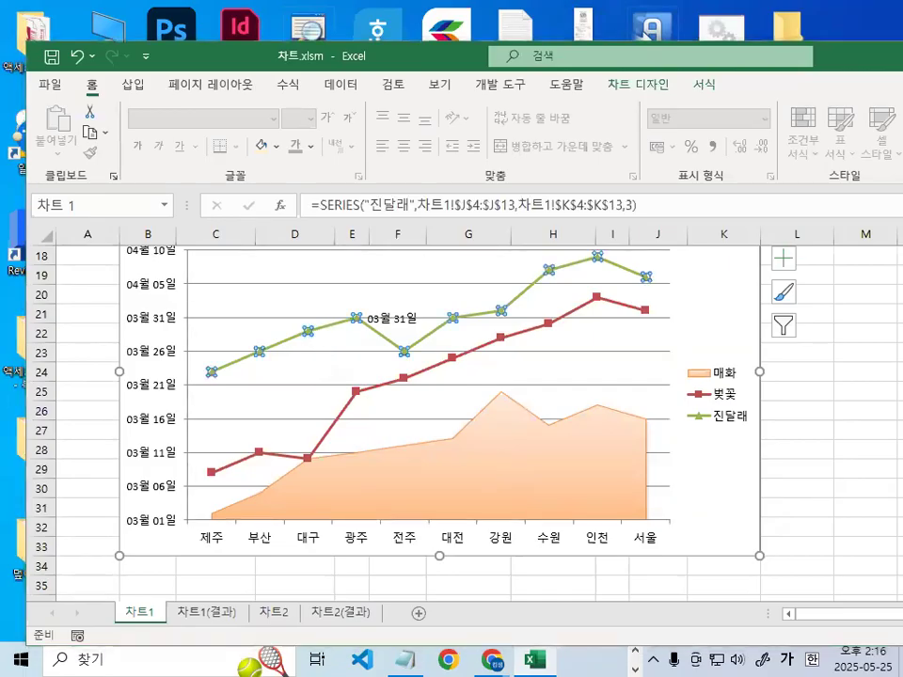
key("ctrl+1")
left_click(322, 328)
mouse_move(397, 315)
left_mouse_down()
mouse_move(311, 437)
mouse_move(334, 407)
left_mouse_up()
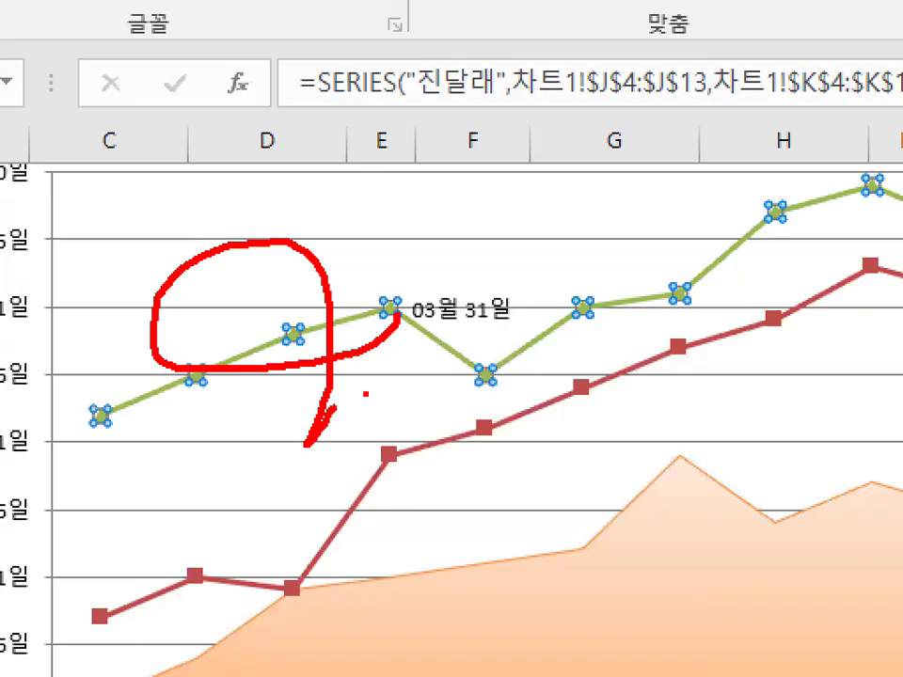
key("Escape")
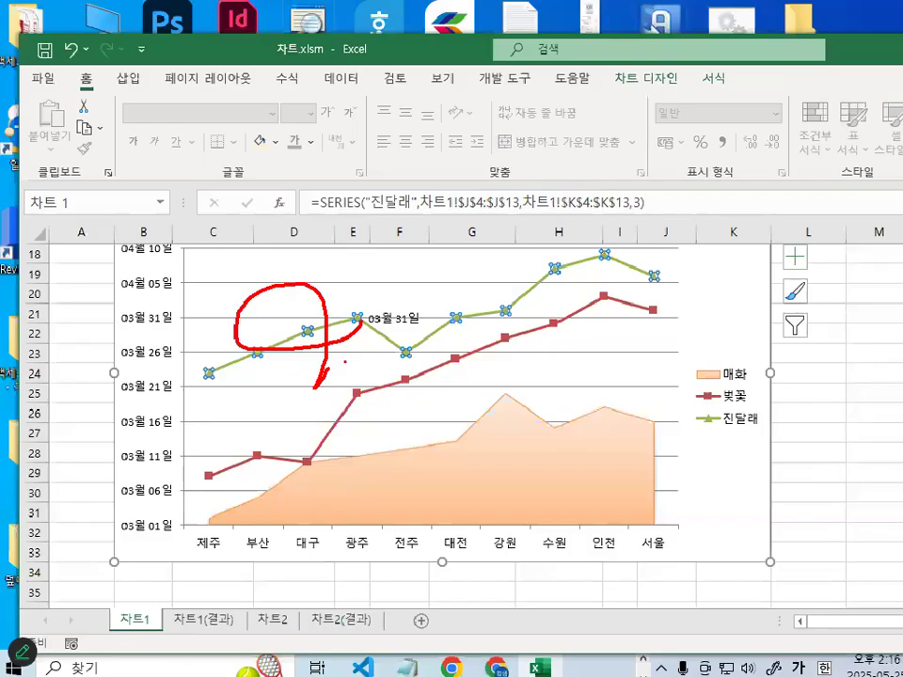
double_click(323, 328)
left_click_drag(476, 116, 593, 185)
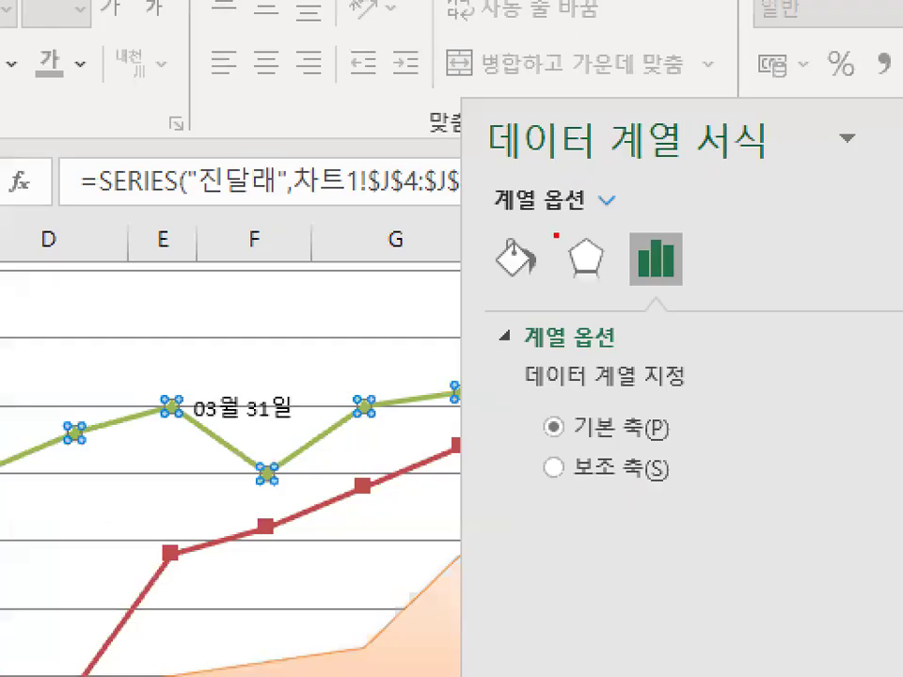
mouse_move(556, 236)
left_mouse_down()
mouse_move(556, 247)
mouse_move(497, 283)
mouse_move(514, 234)
mouse_move(561, 253)
left_mouse_up()
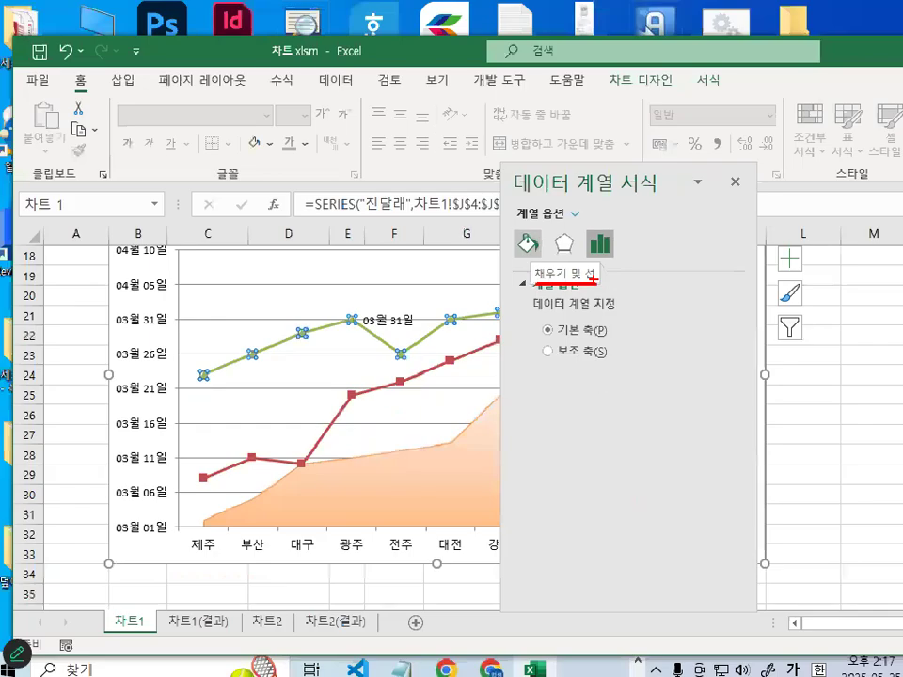
Change the 진달래 series markers to the built-in (기본 제공) circle type, close the series formatting, and deselect the series
left_click(527, 247)
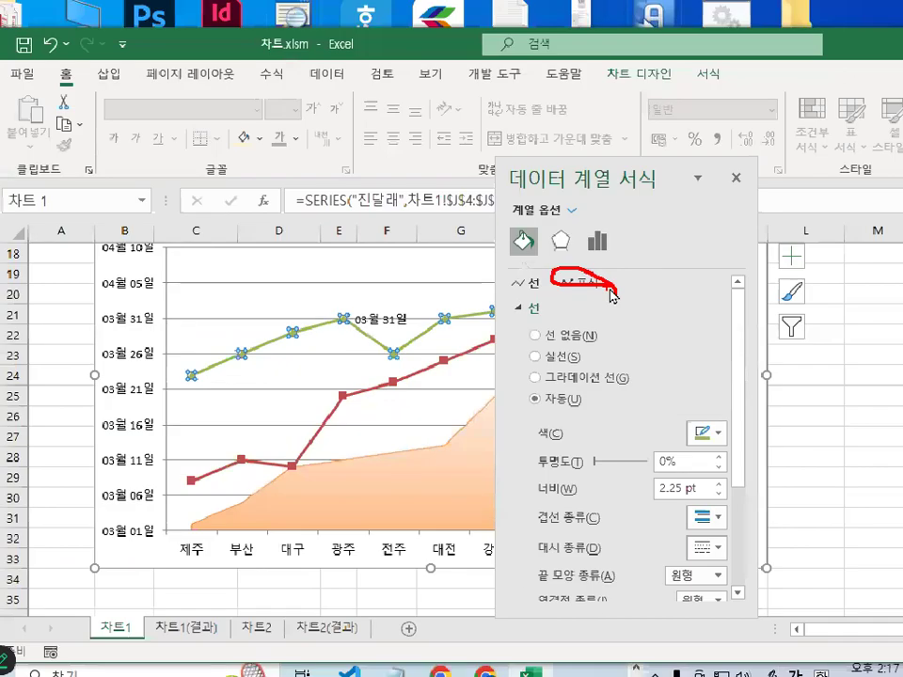
left_click(513, 281)
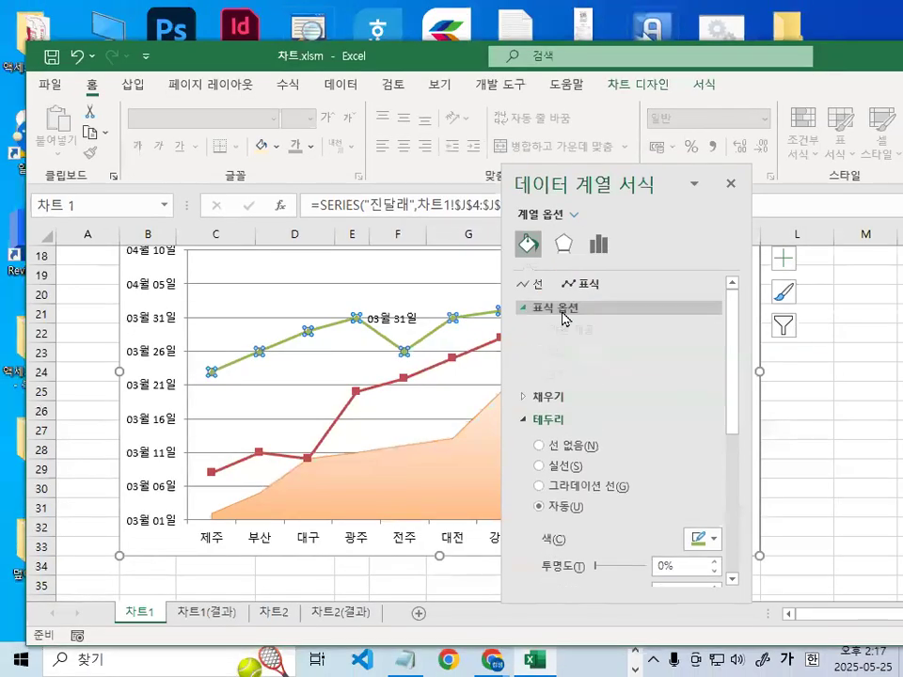
left_click(563, 312)
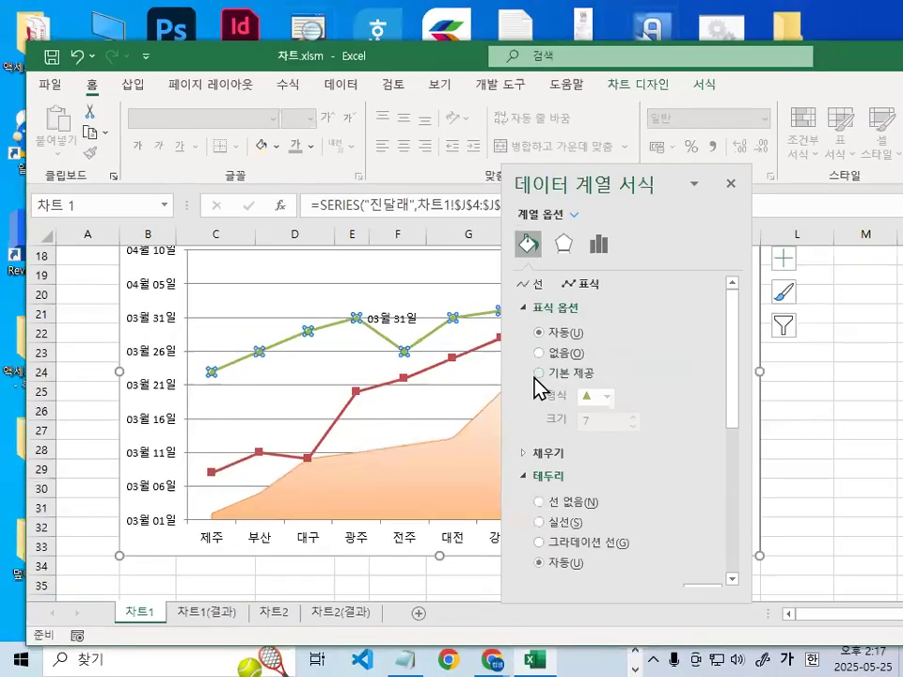
left_click(538, 373)
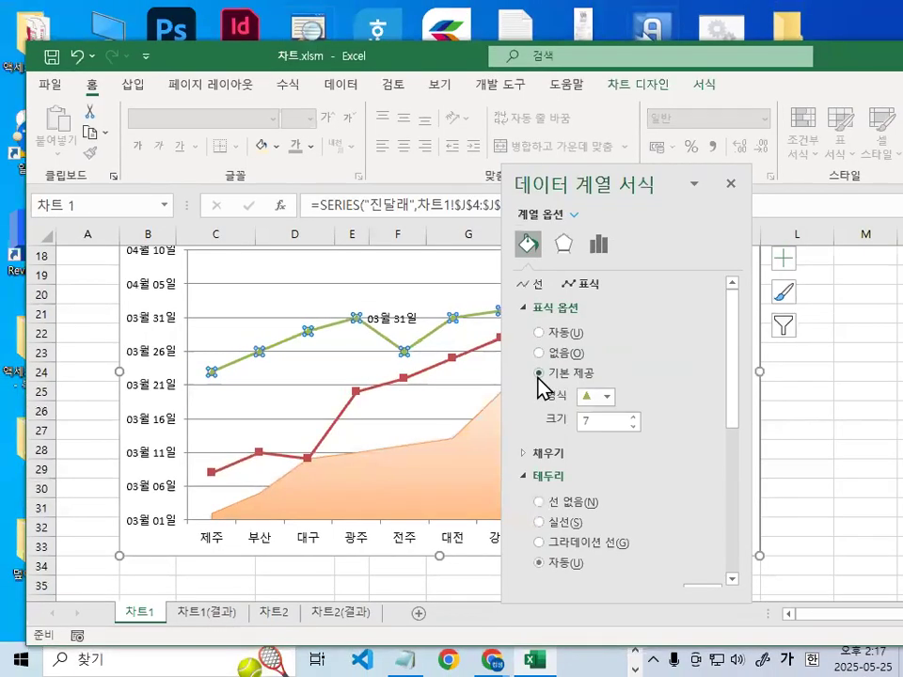
left_click(608, 397)
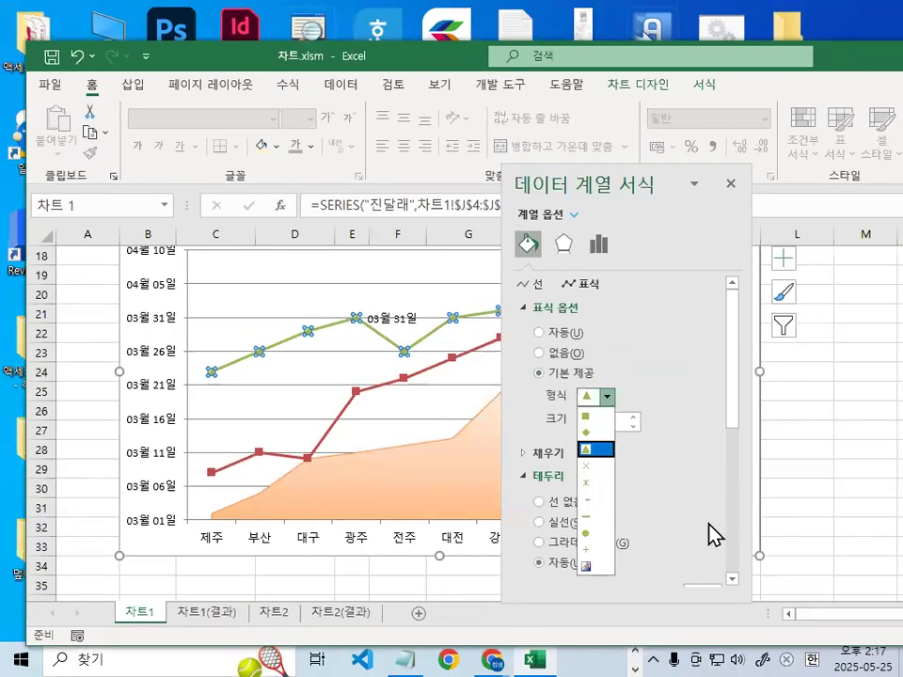
left_click(602, 532)
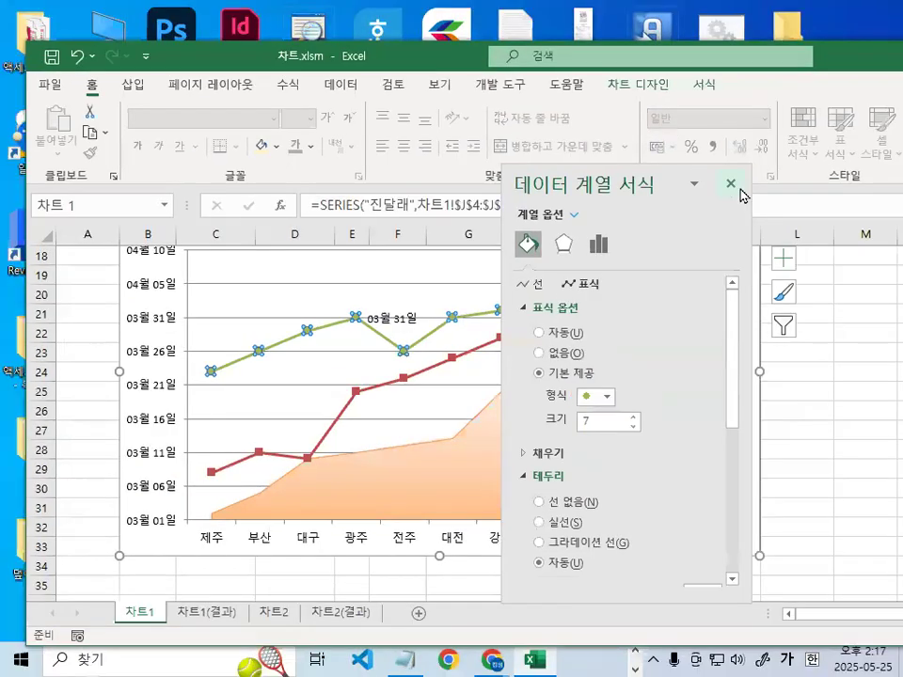
left_click(731, 190)
left_click(312, 358)
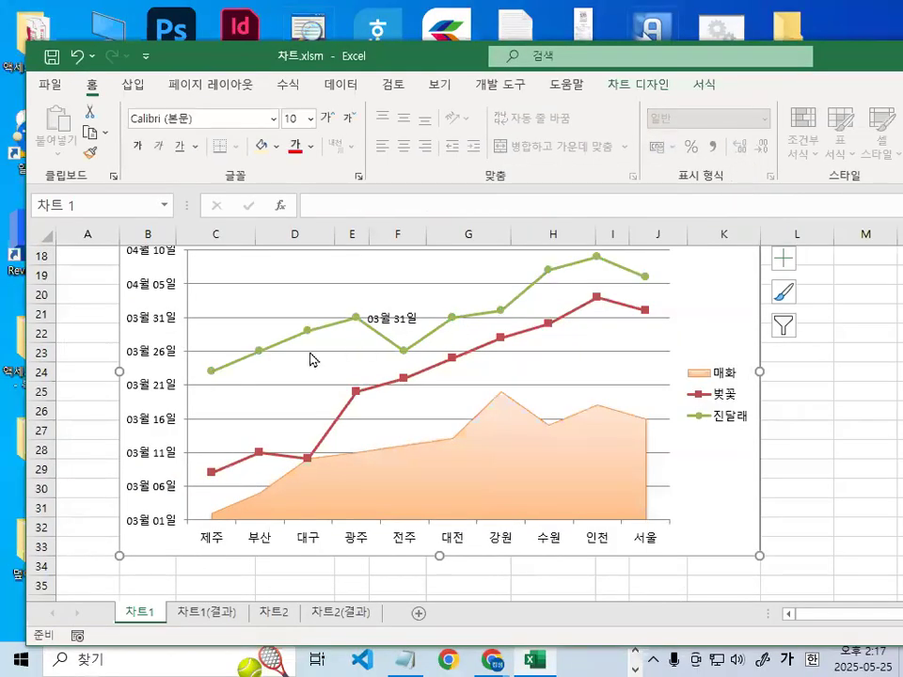
left_click(344, 240)
mouse_move(459, 238)
left_mouse_down()
mouse_move(289, 323)
mouse_move(459, 295)
left_mouse_up()
left_click(222, 352)
left_click_drag(153, 354, 368, 354)
left_click_drag(325, 148, 256, 664)
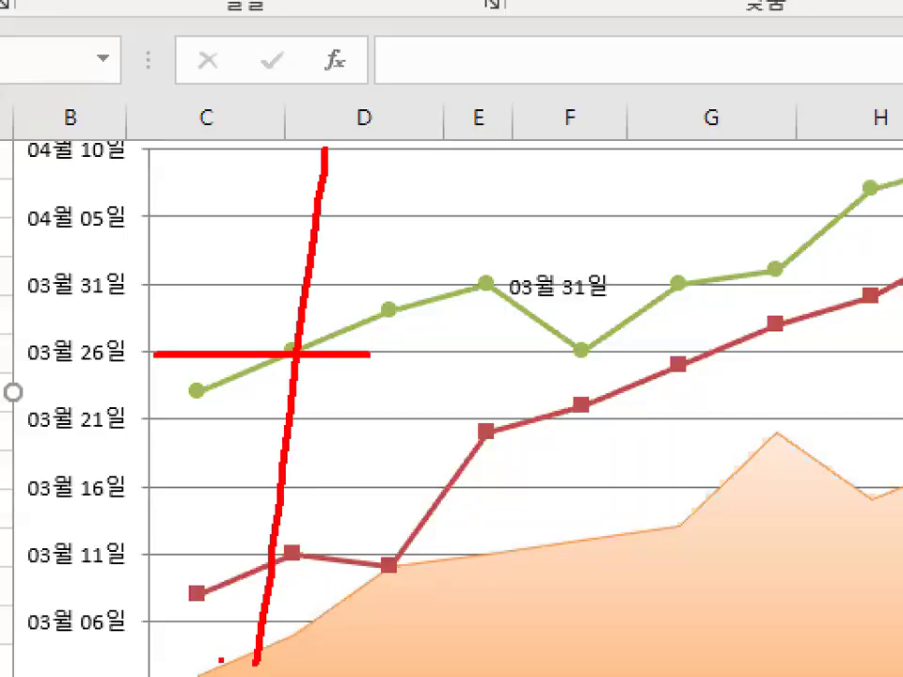
key("Escape")
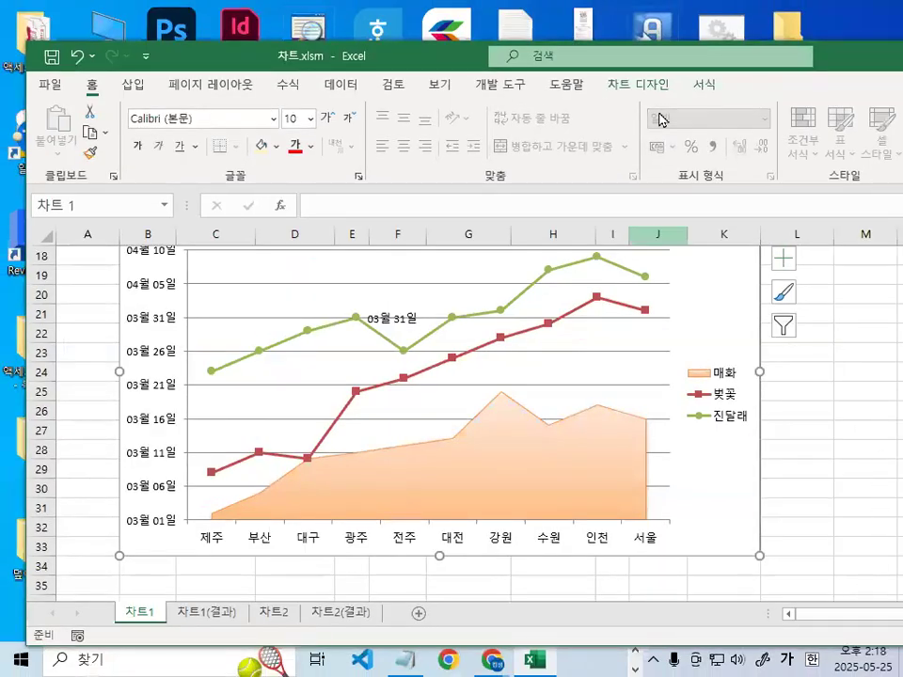
Maximize the workbook window to show the chart from its title down
double_click(450, 58)
scroll(818, 256, "up", 2)
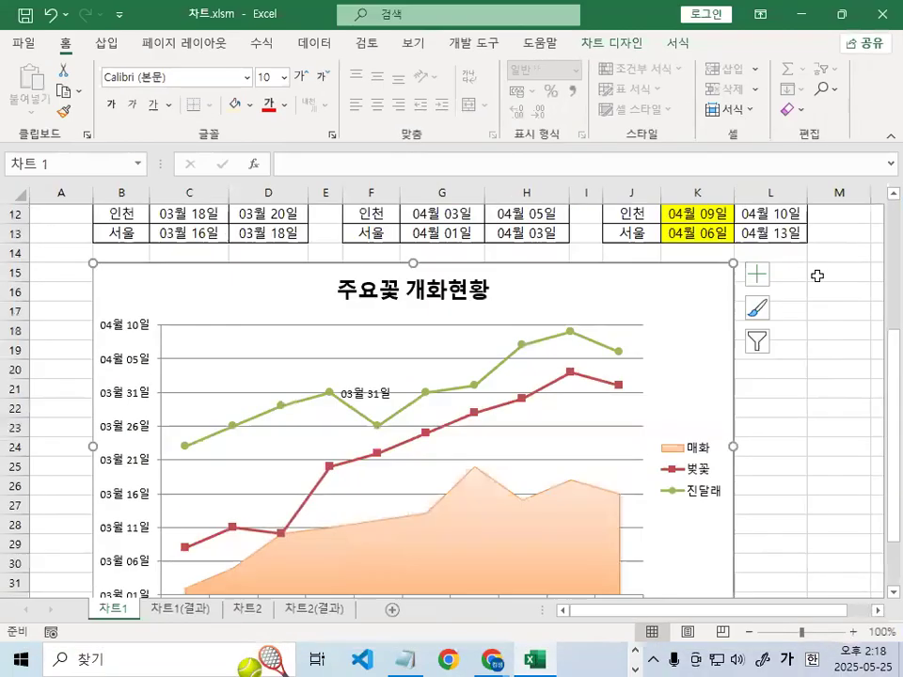
key("ctrl+1")
mouse_move(774, 278)
left_mouse_down()
mouse_move(686, 242)
mouse_move(792, 268)
left_mouse_up()
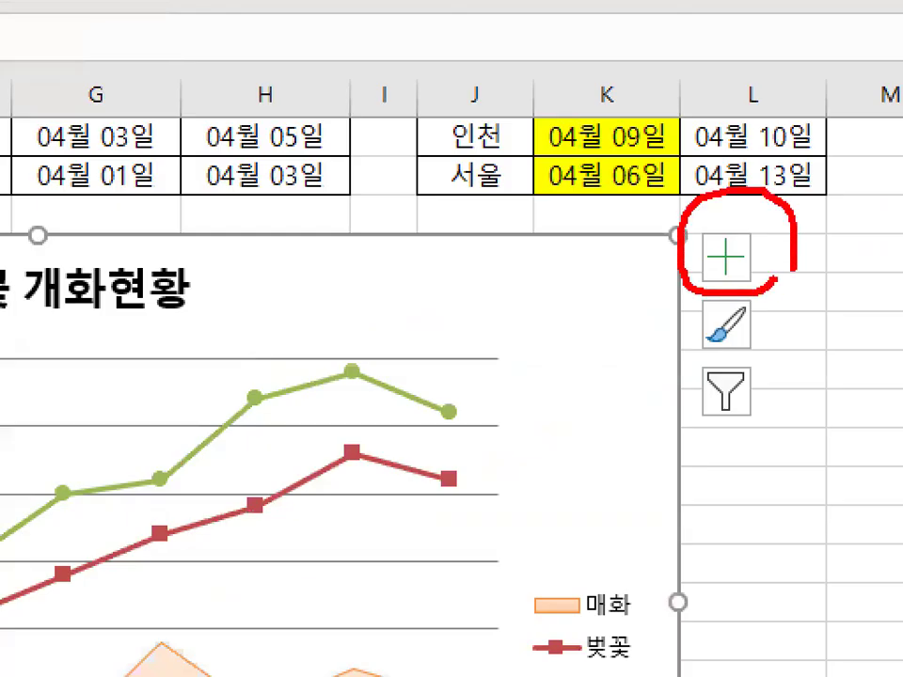
key("Escape")
Add primary major vertical gridlines (기본 주 세로) to the 주요꽃 개화현황 chart
left_click(754, 277)
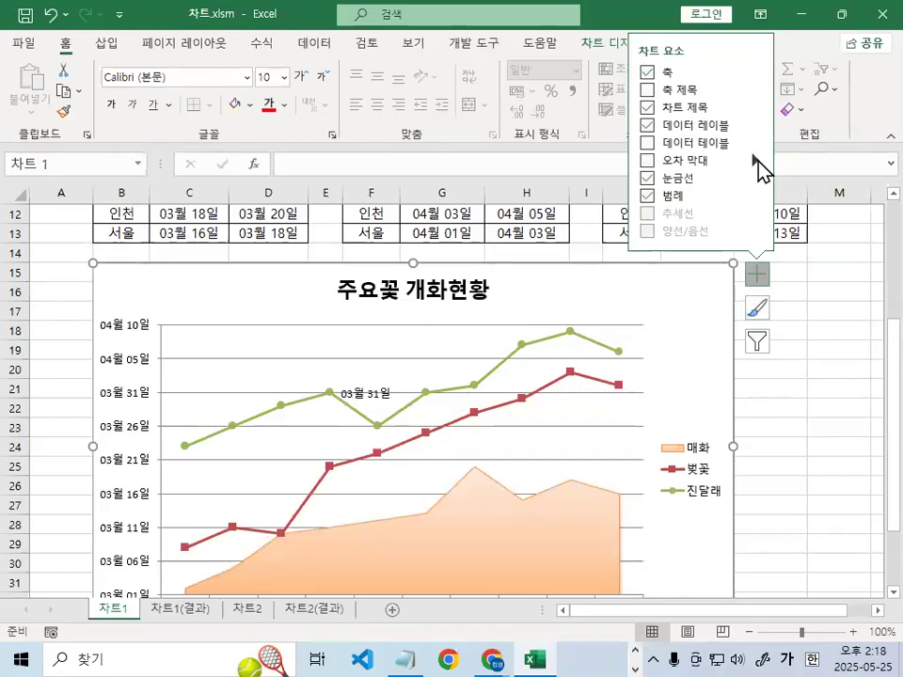
mouse_move(755, 175)
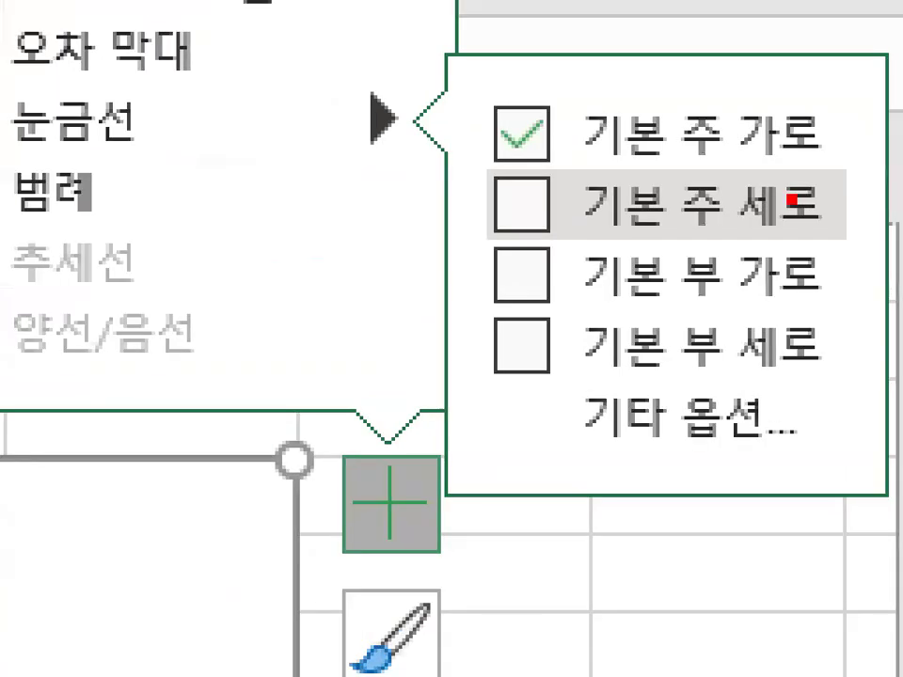
mouse_move(822, 222)
left_mouse_down()
mouse_move(721, 179)
mouse_move(803, 226)
left_mouse_up()
mouse_move(660, 156)
left_mouse_down()
mouse_move(668, 180)
mouse_move(790, 41)
left_mouse_up()
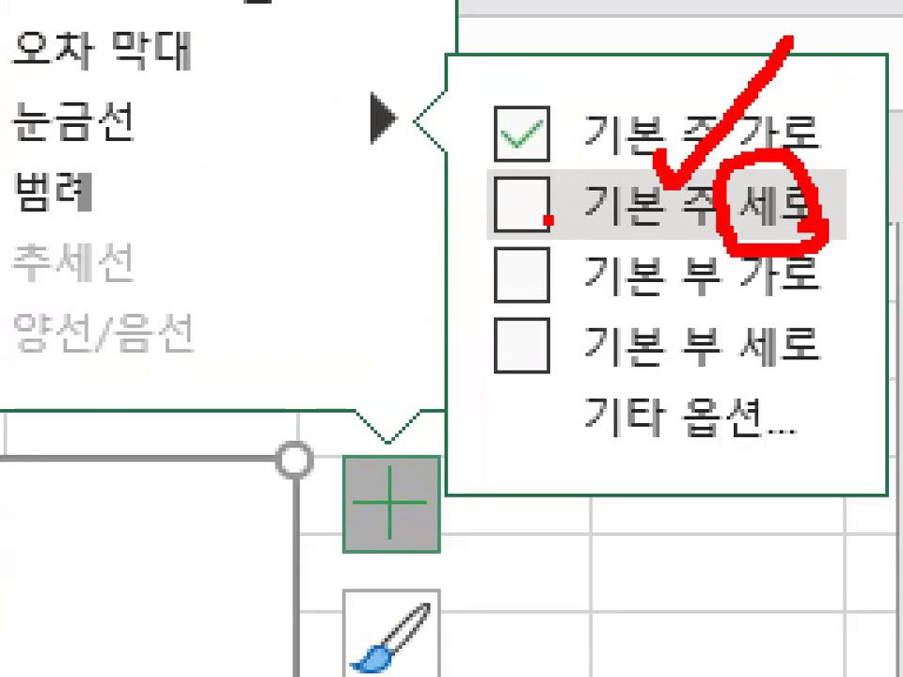
mouse_move(549, 220)
left_mouse_down()
mouse_move(491, 172)
mouse_move(553, 195)
left_mouse_up()
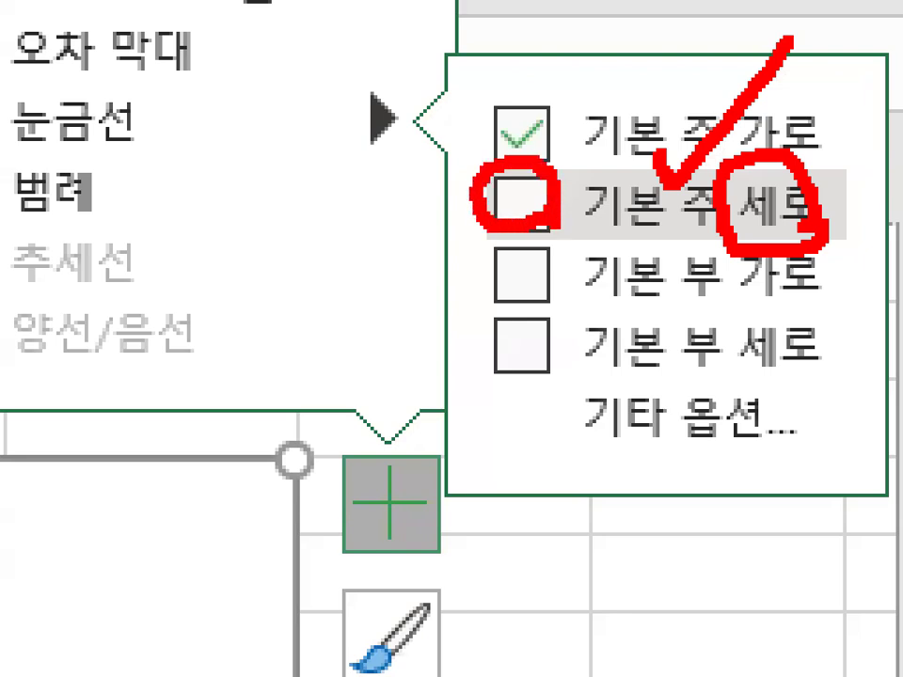
key("Escape")
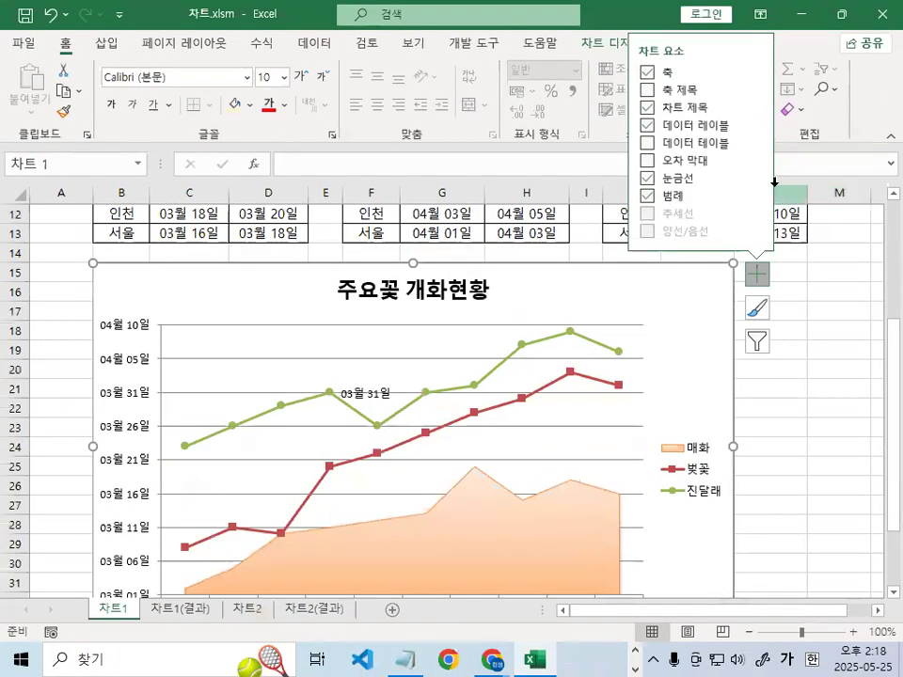
left_click(756, 178)
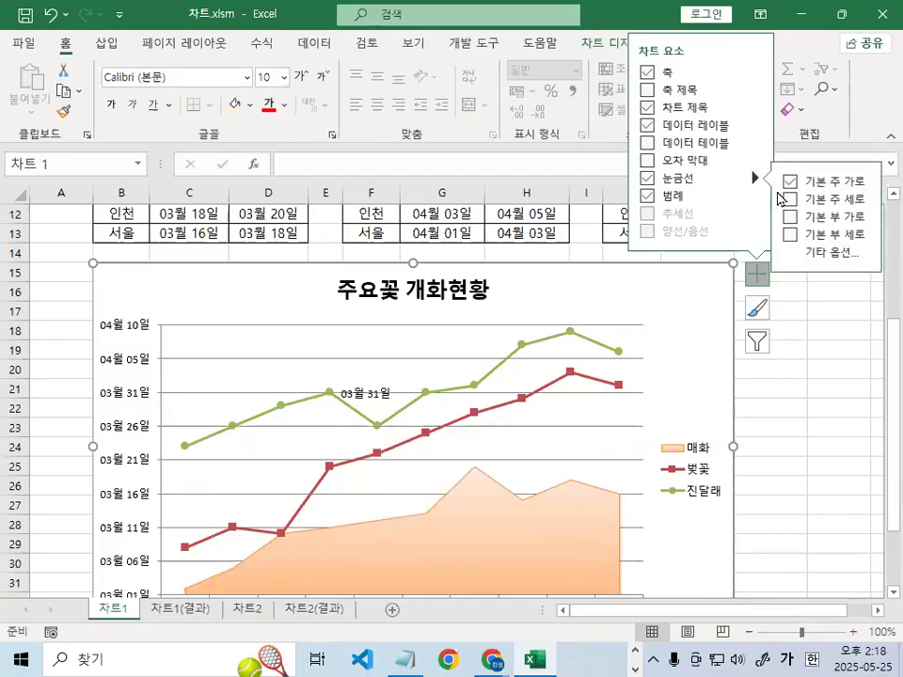
left_click(792, 196)
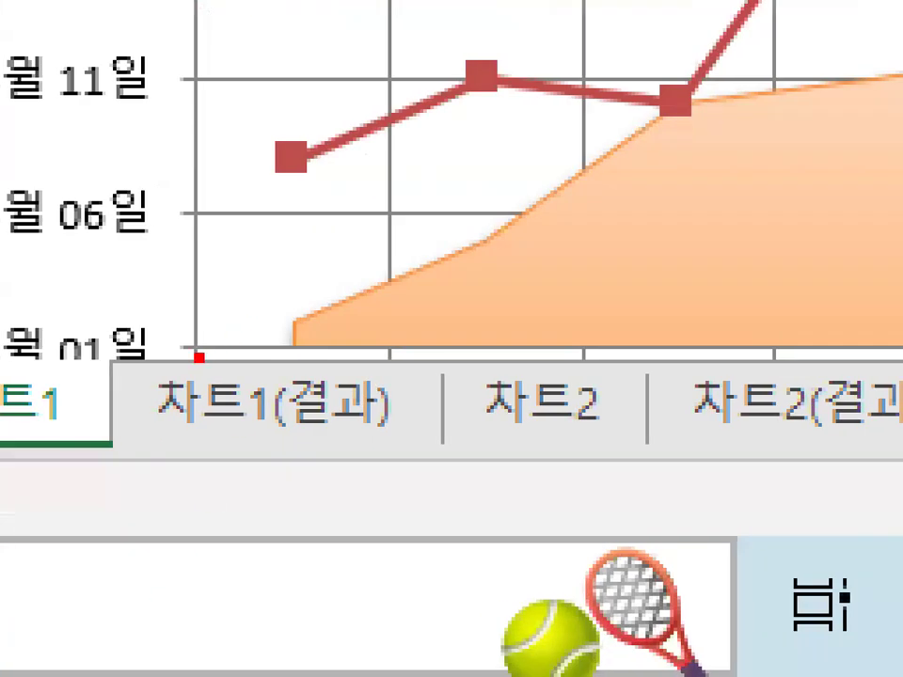
mouse_move(198, 352)
left_mouse_down()
mouse_move(349, 186)
mouse_move(513, 194)
mouse_move(631, 125)
mouse_move(884, 90)
left_mouse_up()
key("Escape")
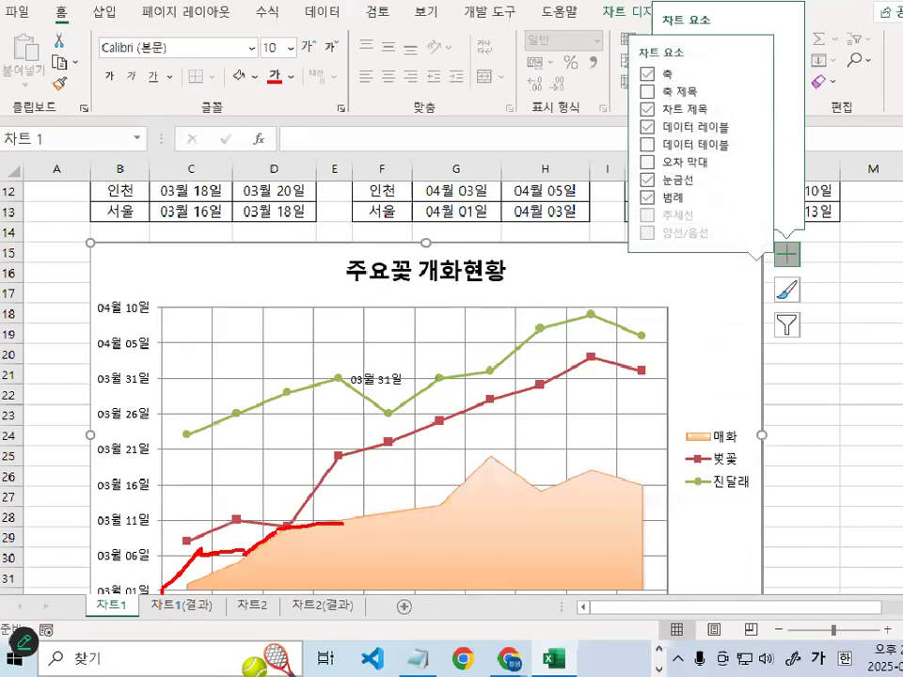
Select the chart's horizontal category axis with the region names and open its axis formatting options
scroll(141, 479, "down", 2)
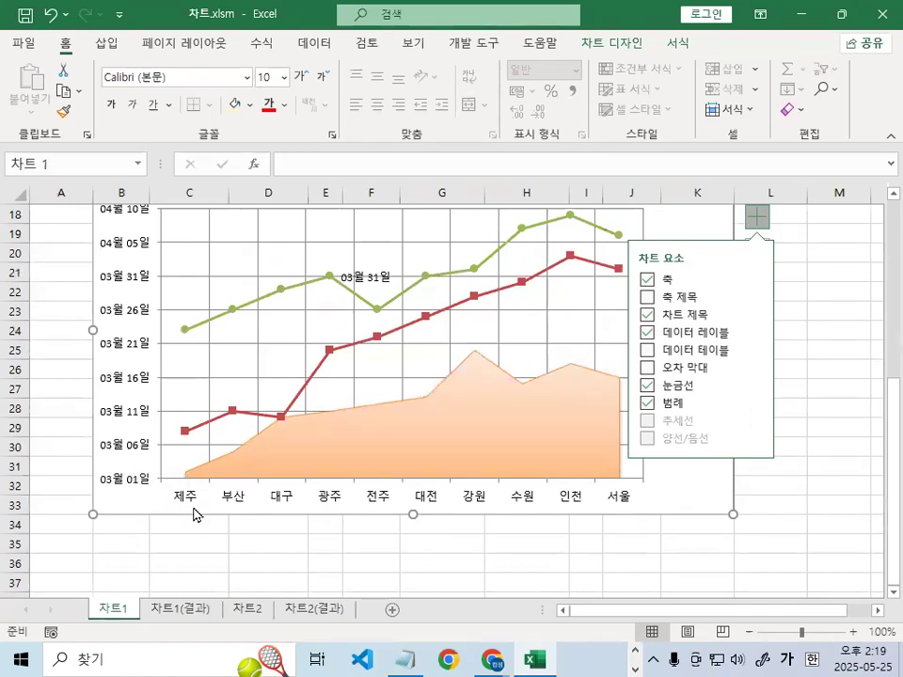
left_click_drag(69, 409, 165, 265)
left_click_drag(103, 272, 144, 395)
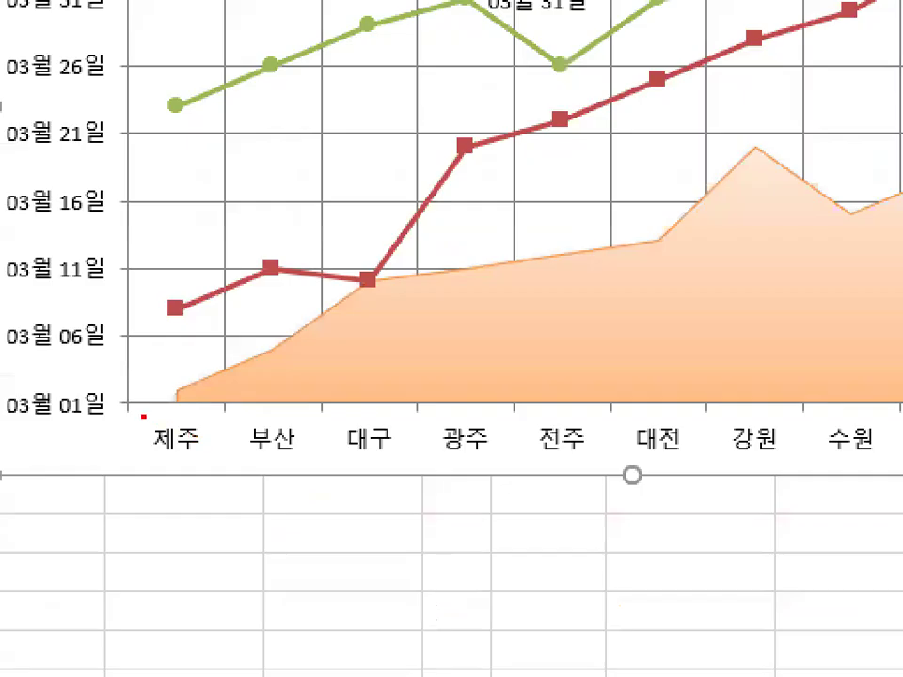
left_click_drag(164, 423, 330, 424)
left_click_drag(467, 405, 508, 404)
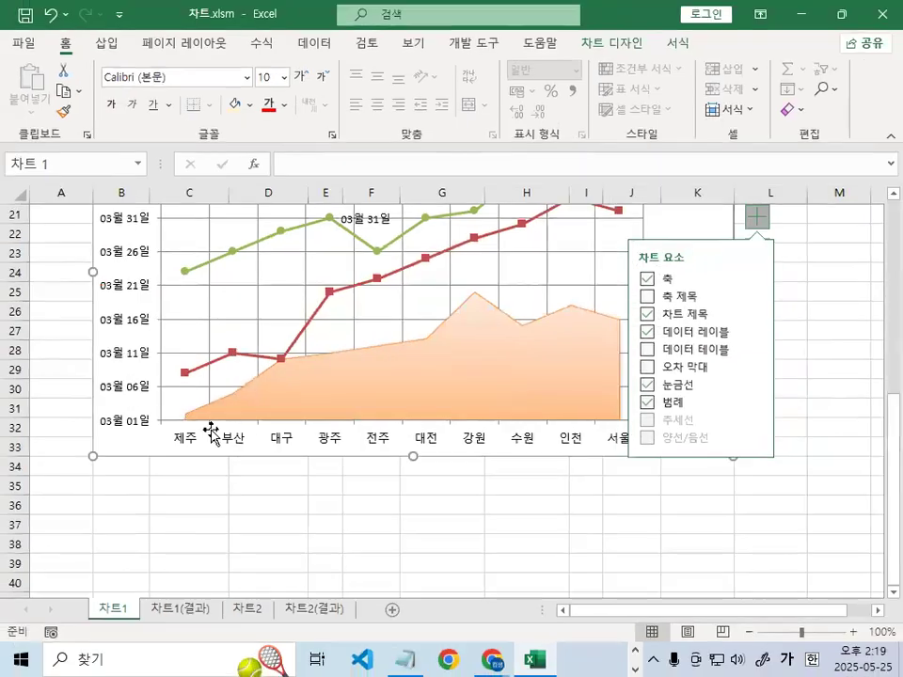
left_click(271, 444)
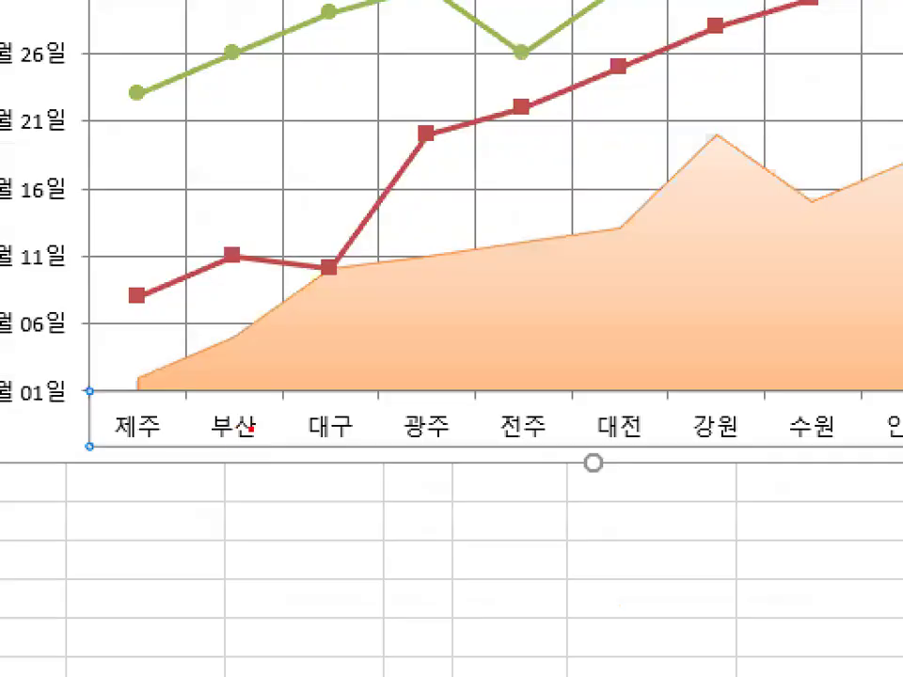
mouse_move(246, 444)
left_mouse_down()
mouse_move(232, 452)
mouse_move(222, 430)
mouse_move(256, 449)
mouse_move(181, 430)
mouse_move(237, 423)
mouse_move(251, 388)
mouse_move(299, 344)
left_mouse_up()
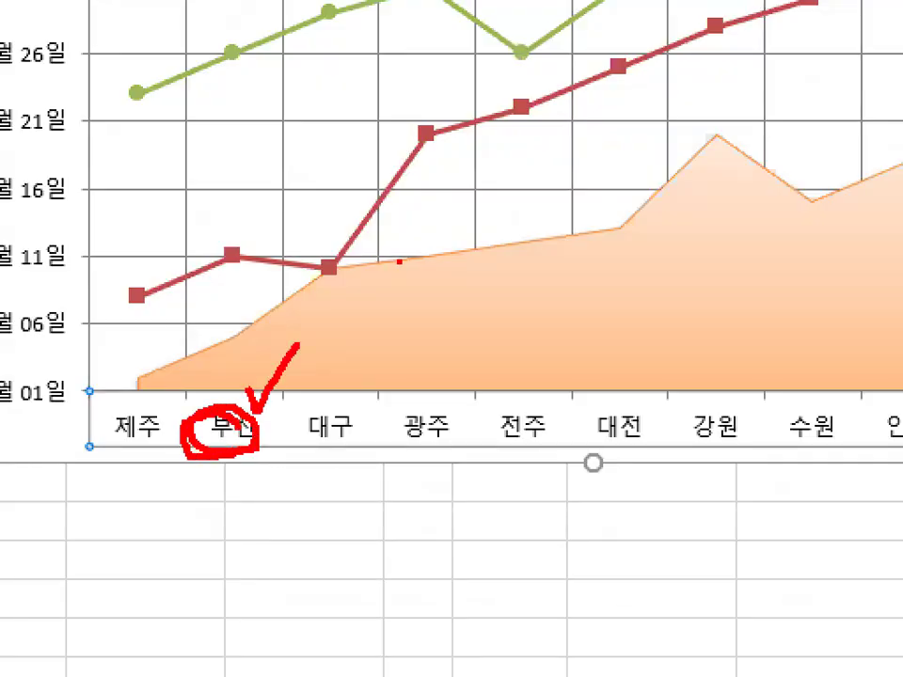
key("Escape")
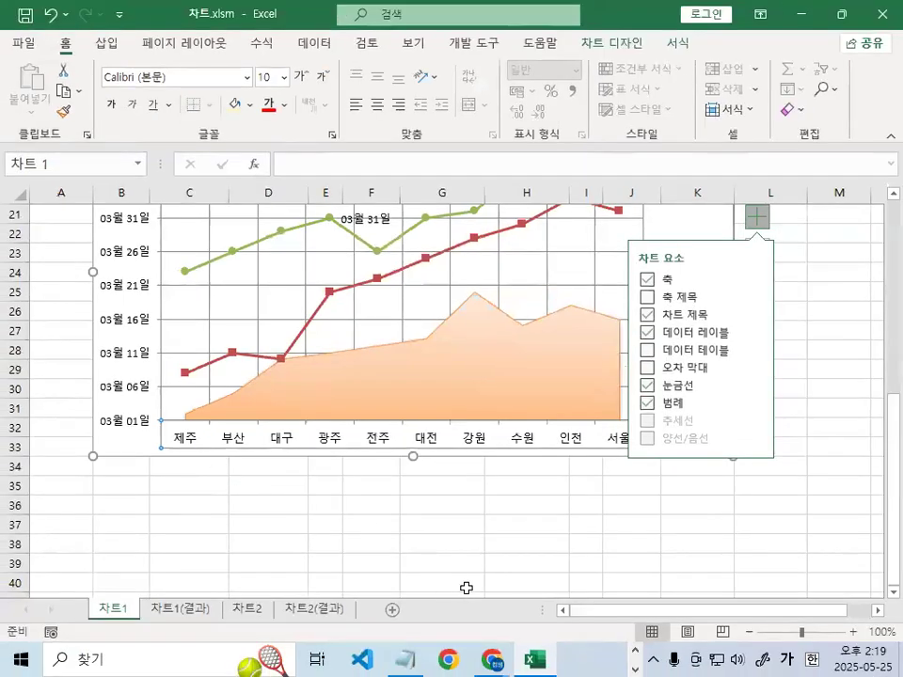
key("ctrl+1")
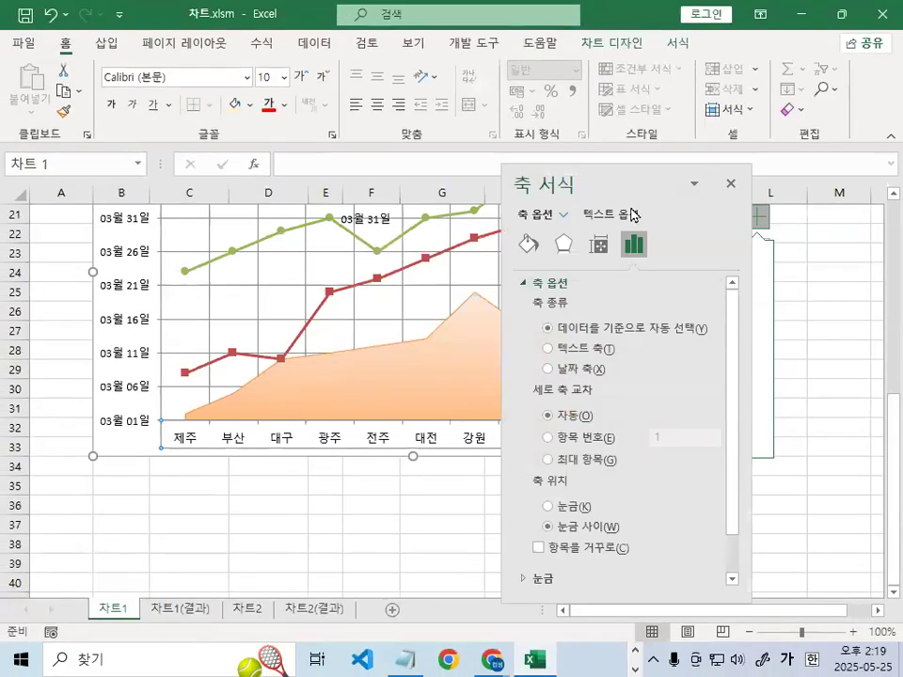
mouse_move(628, 173)
left_mouse_down()
mouse_move(579, 93)
mouse_move(574, 111)
mouse_move(379, 145)
mouse_move(578, 115)
left_mouse_up()
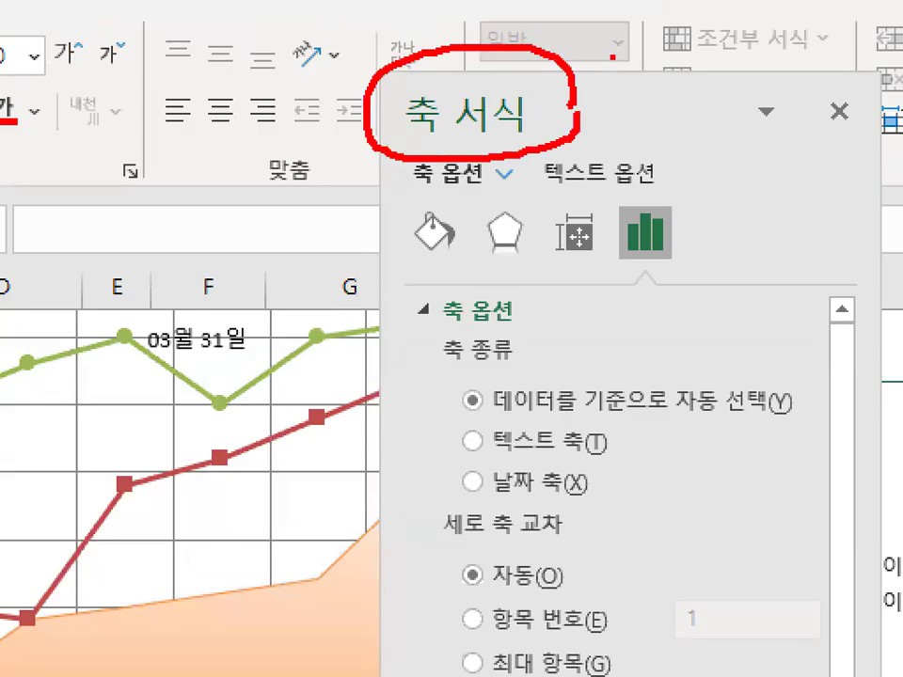
key("Escape")
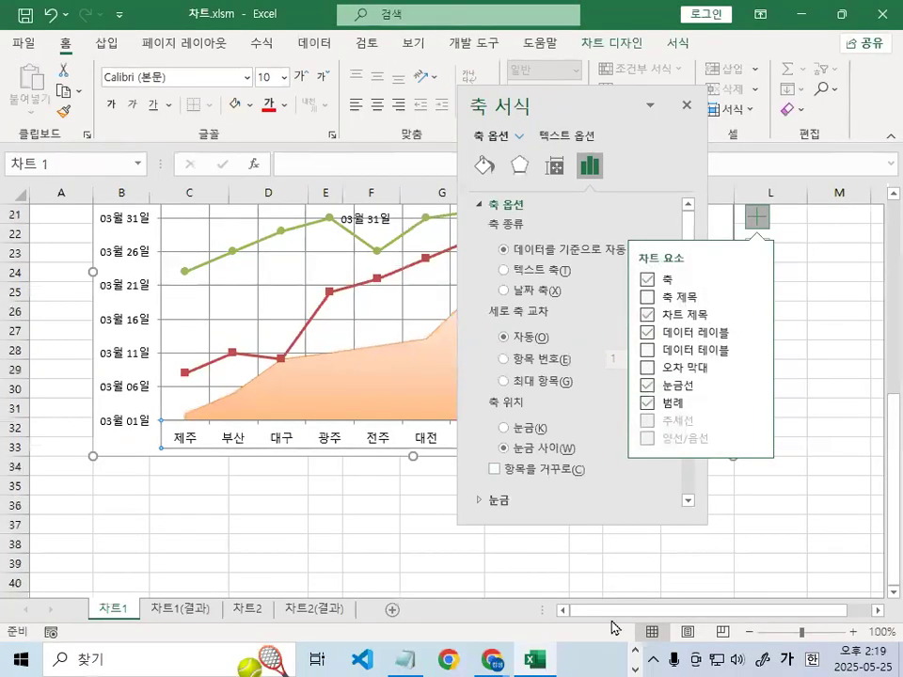
Set the horizontal axis position (축 위치) to on tick marks (눈금), close the axis formatting, and deselect the chart
left_click_drag(575, 104, 460, 65)
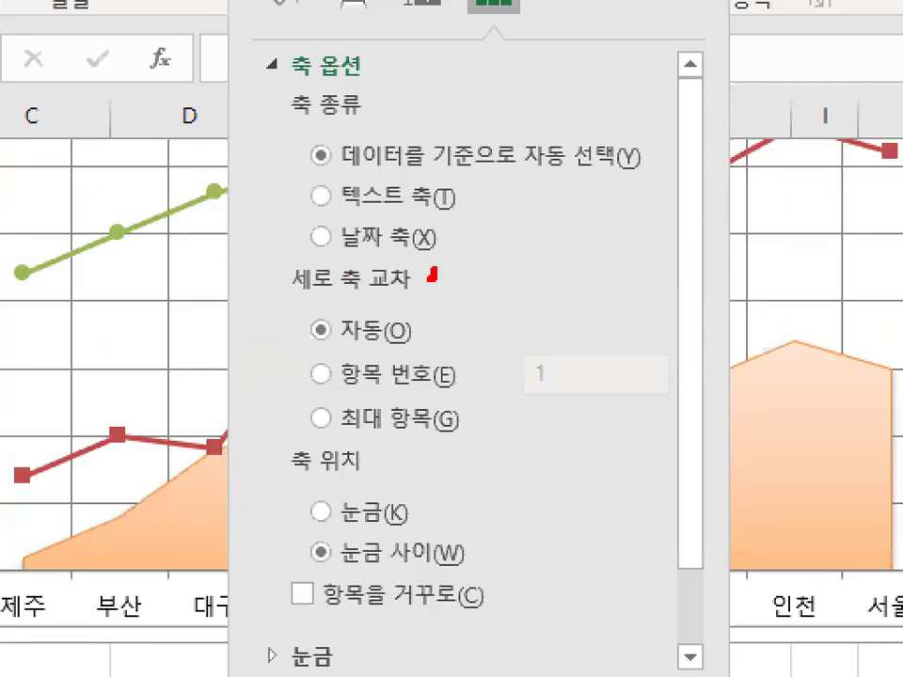
mouse_move(433, 275)
left_mouse_down()
mouse_move(264, 287)
mouse_move(403, 269)
mouse_move(411, 279)
left_mouse_up()
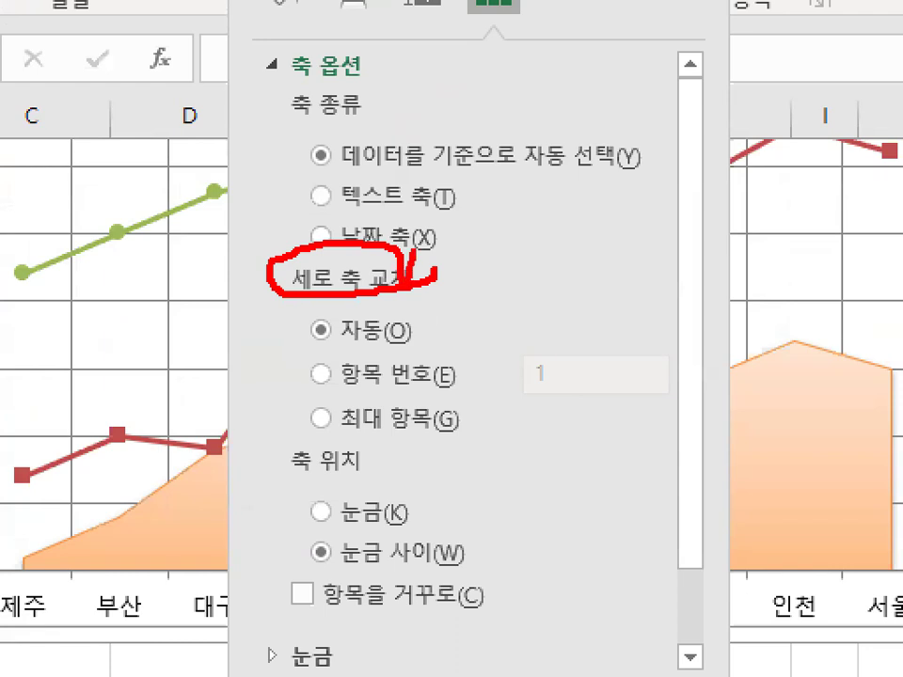
mouse_move(360, 450)
left_mouse_down()
mouse_move(310, 494)
mouse_move(380, 479)
left_mouse_up()
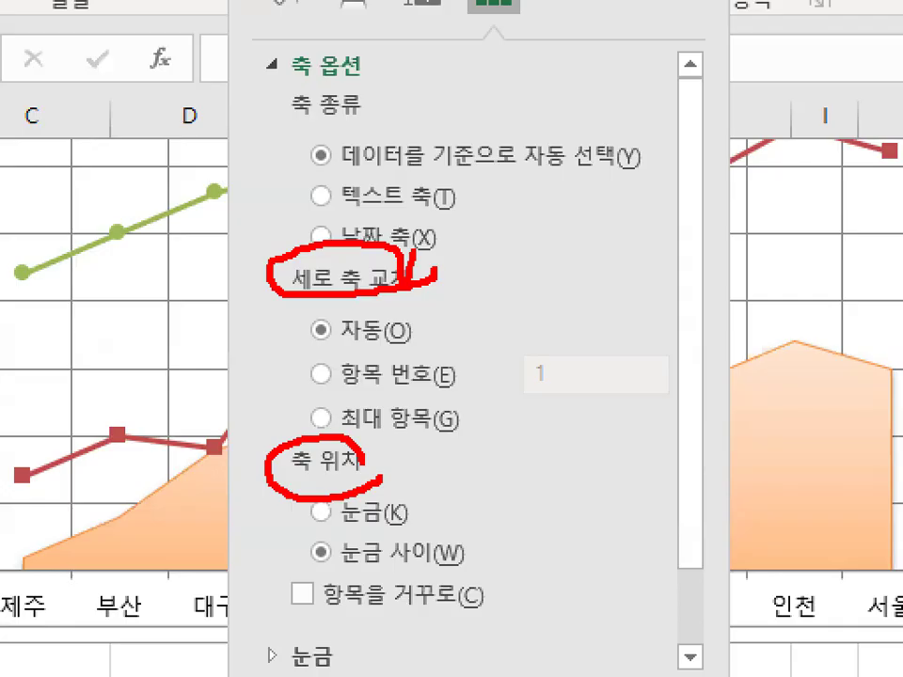
left_click_drag(301, 537, 381, 533)
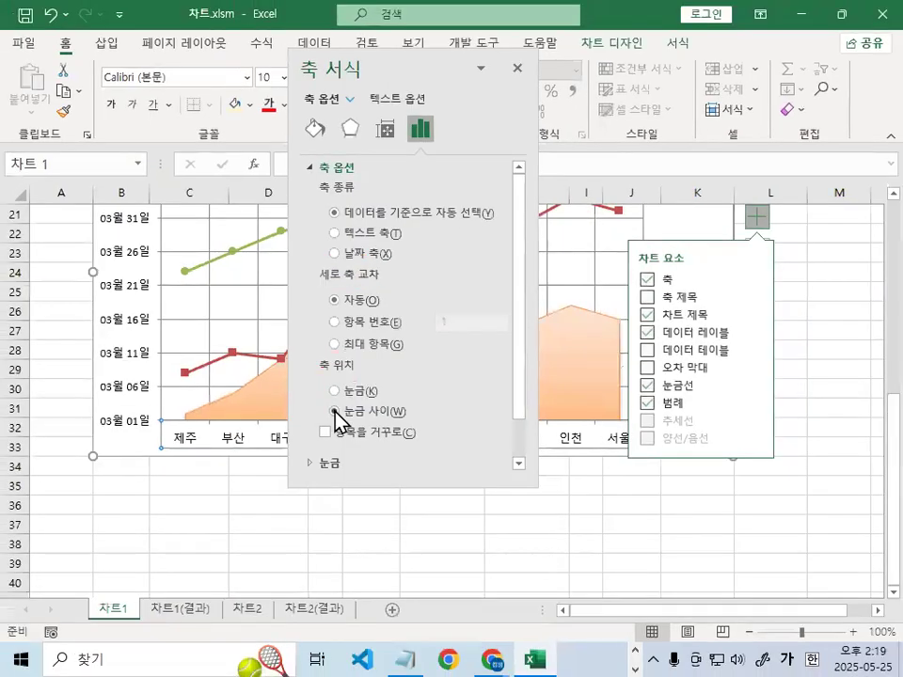
left_click(321, 512)
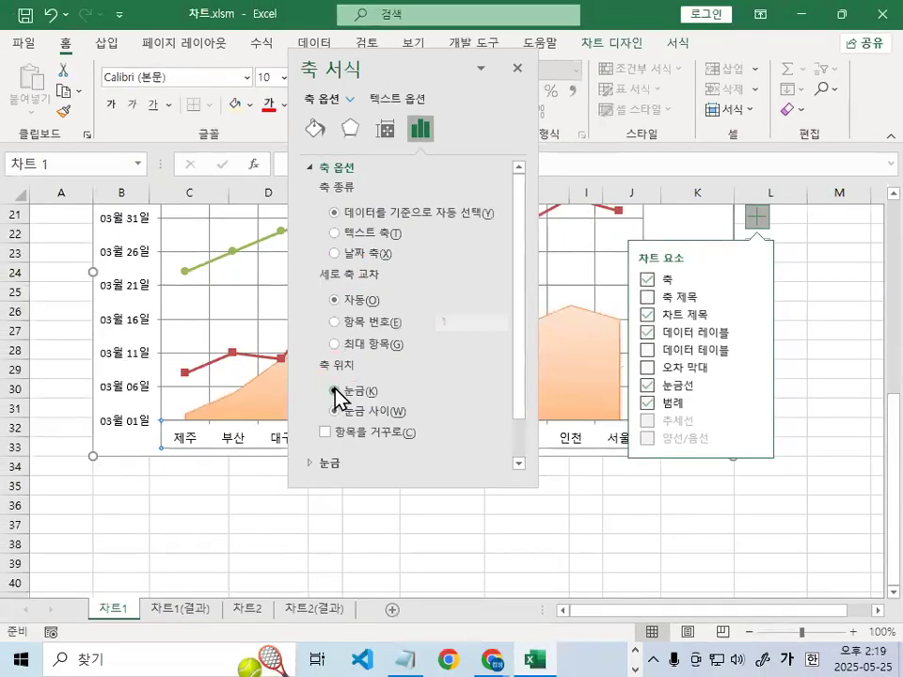
left_click(517, 69)
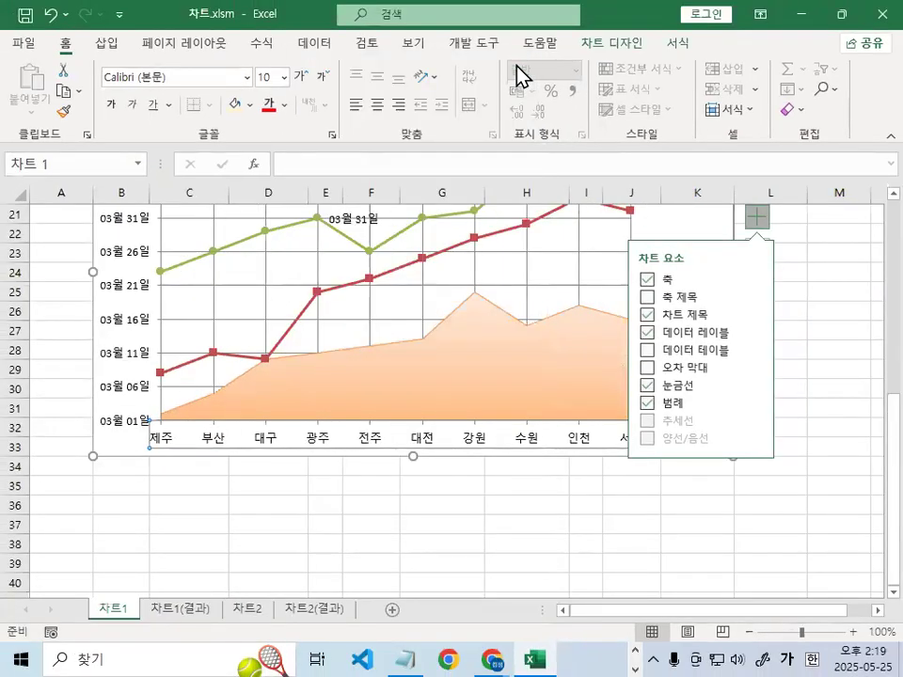
left_click(438, 526)
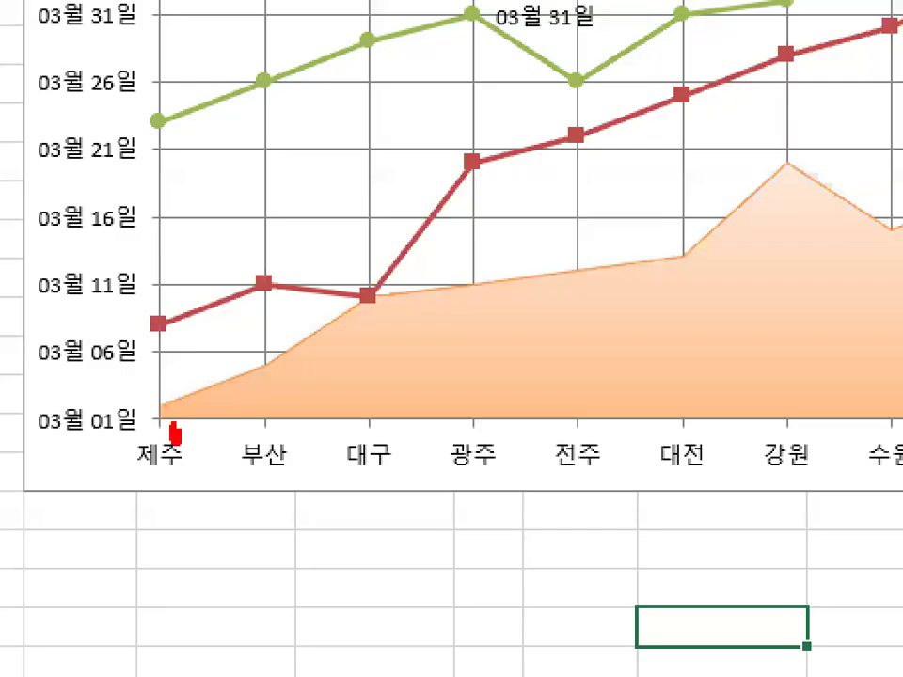
Examine how the series points line up with the vertical gridlines and the plot area's edges at 제주 and 서울
mouse_move(174, 434)
left_mouse_down()
mouse_move(244, 381)
mouse_move(319, 354)
mouse_move(369, 314)
mouse_move(598, 274)
left_mouse_up()
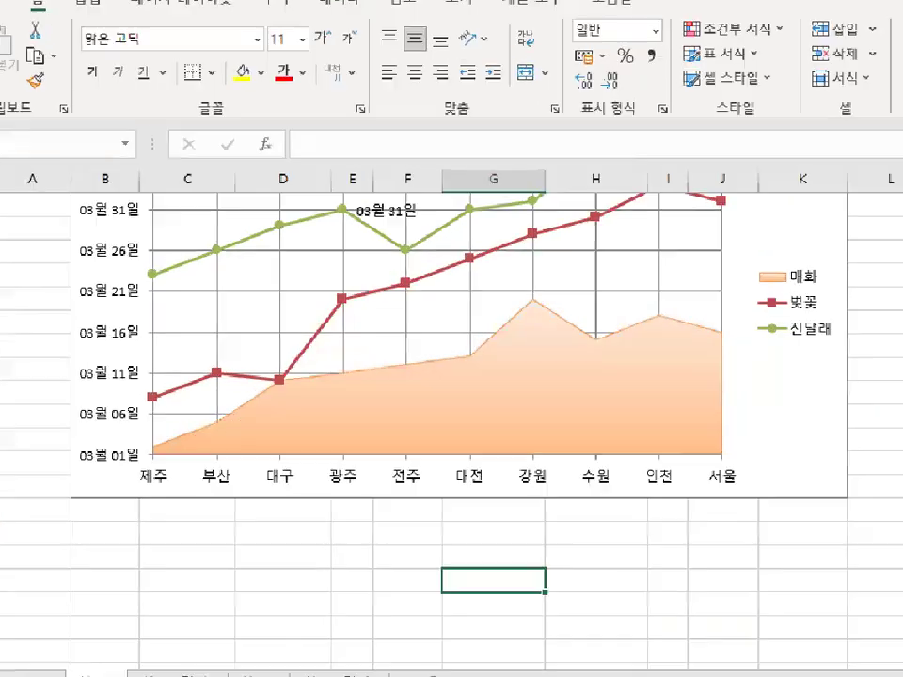
mouse_move(277, 98)
left_mouse_down()
mouse_move(260, 112)
mouse_move(303, 84)
left_mouse_up()
left_click_drag(147, 256, 122, 320)
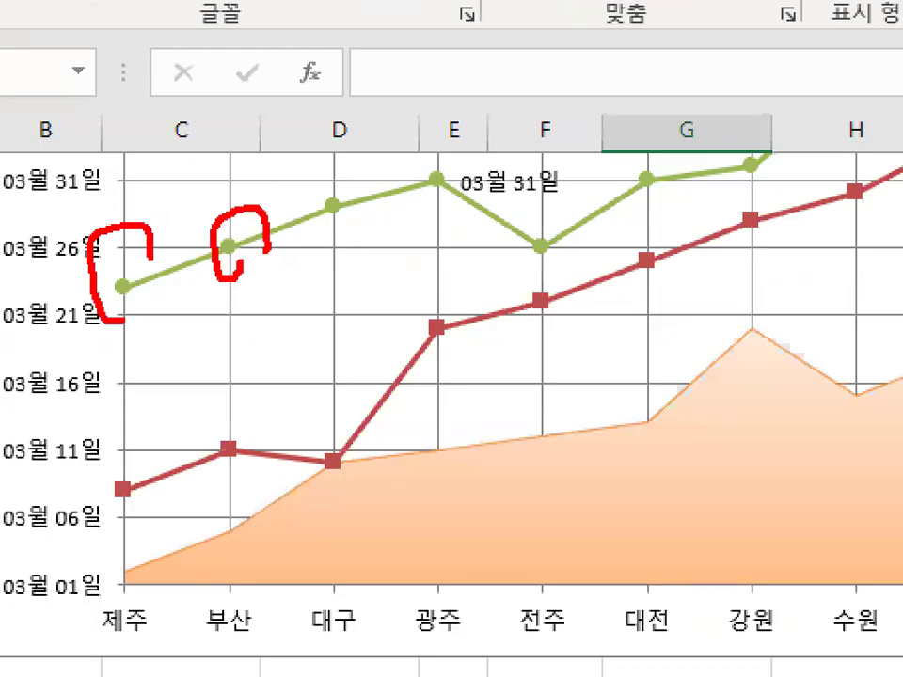
key("Escape")
key("ctrl+1")
left_click(647, 330)
left_click_drag(613, 302, 610, 525)
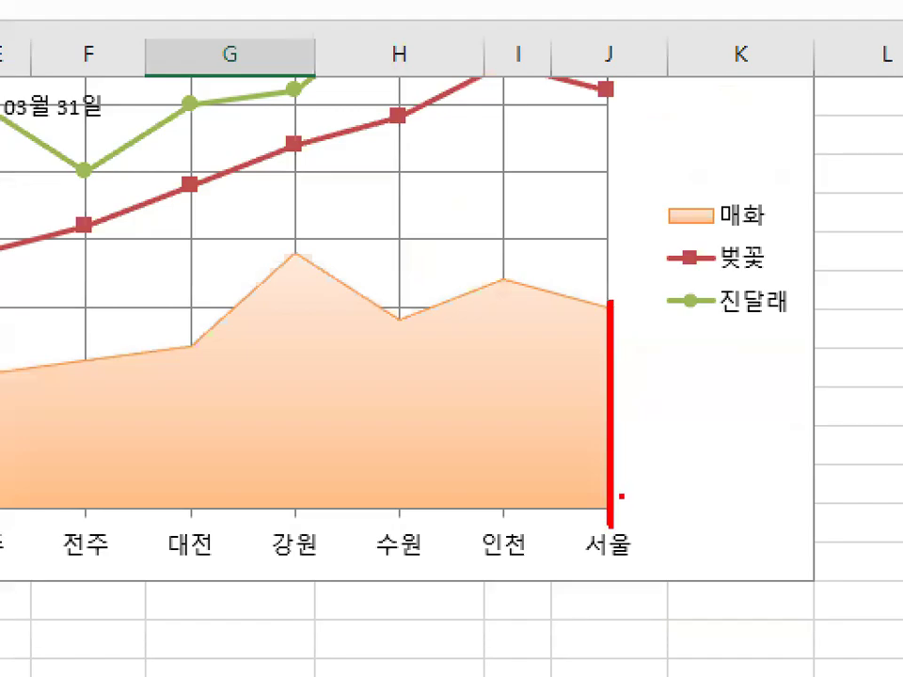
key("Escape")
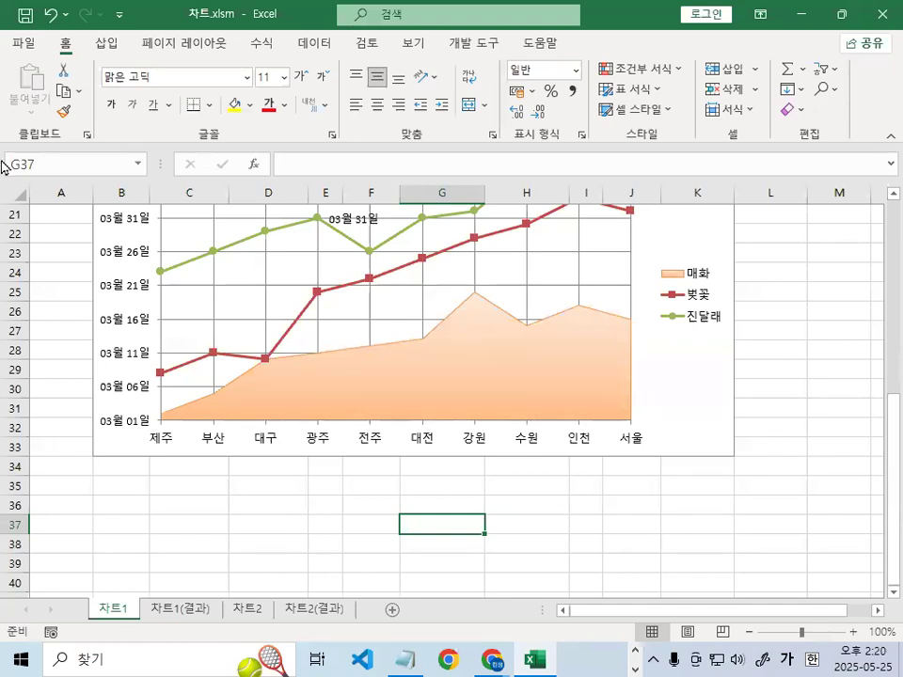
Reopen the horizontal axis formatting, review the vertical axis crossing (세로 축 교차) and axis position (축 위치) options, and close it
left_click(267, 442)
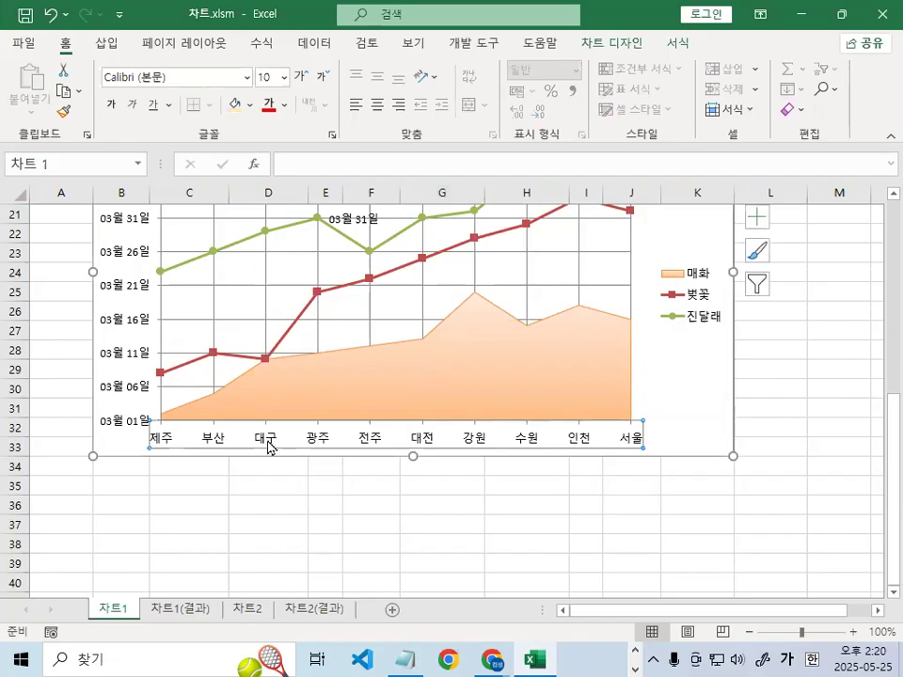
double_click(273, 442)
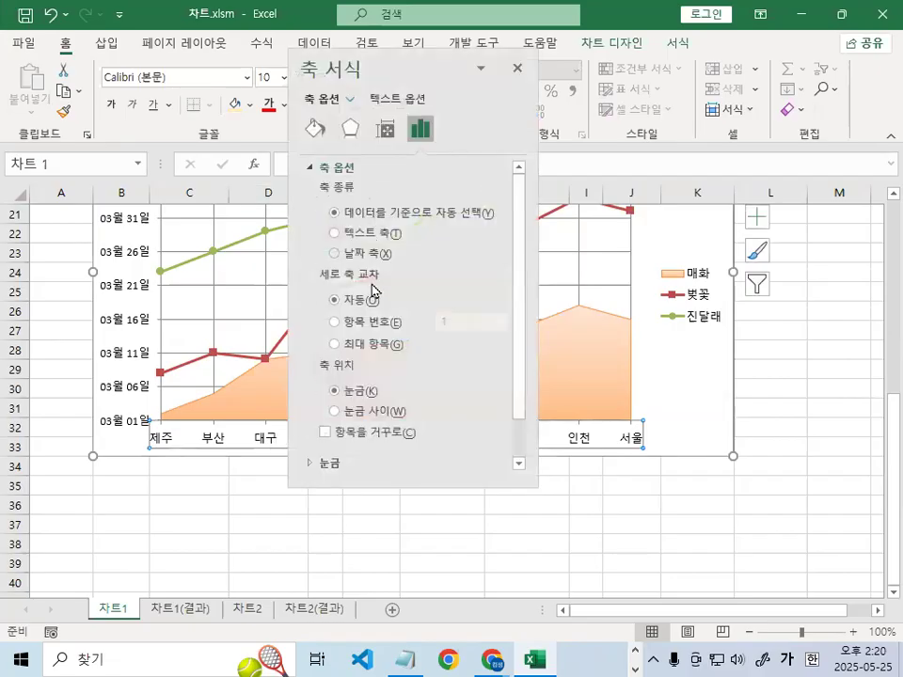
left_click_drag(518, 297, 534, 351)
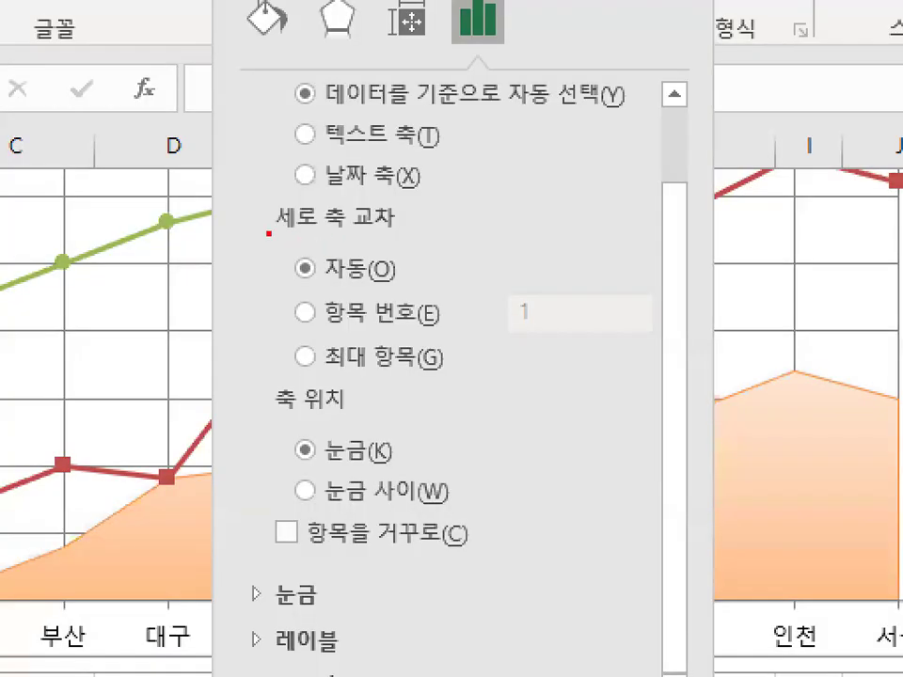
left_click_drag(269, 233, 412, 231)
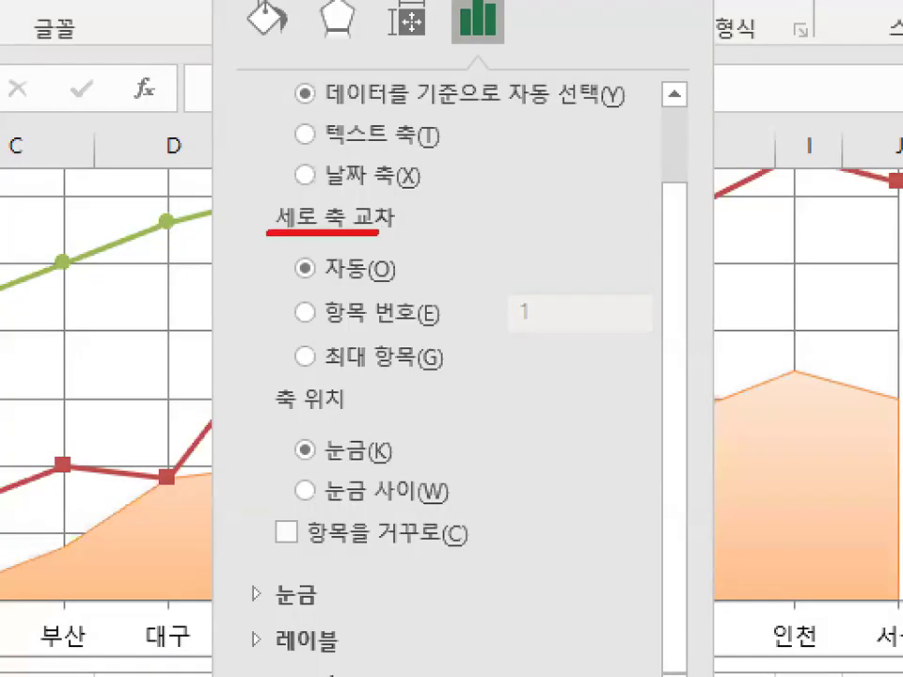
left_click_drag(267, 406, 363, 405)
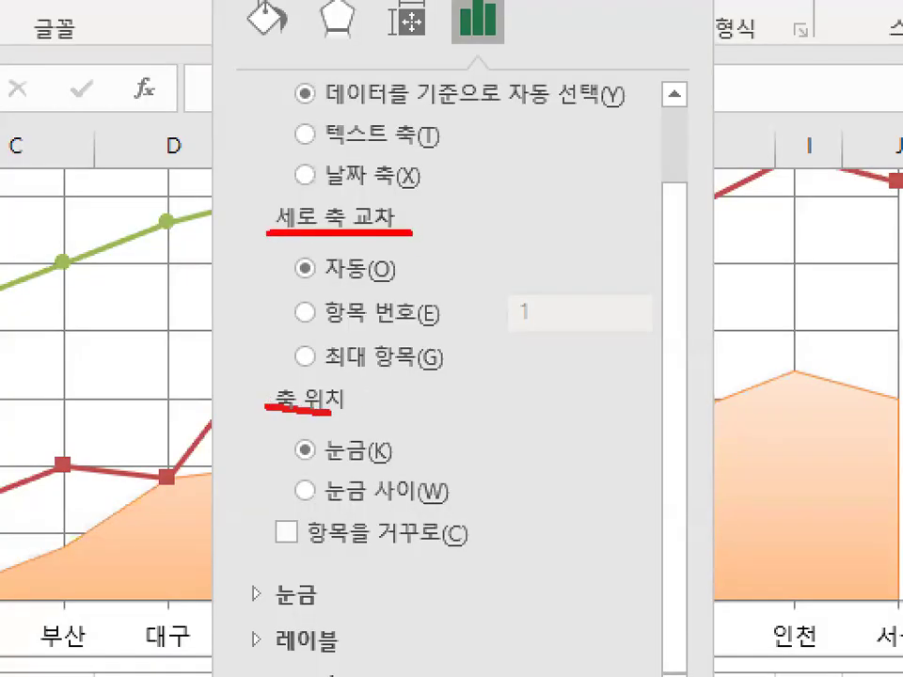
mouse_move(339, 464)
left_mouse_down()
mouse_move(389, 453)
mouse_move(315, 465)
mouse_move(387, 449)
left_mouse_up()
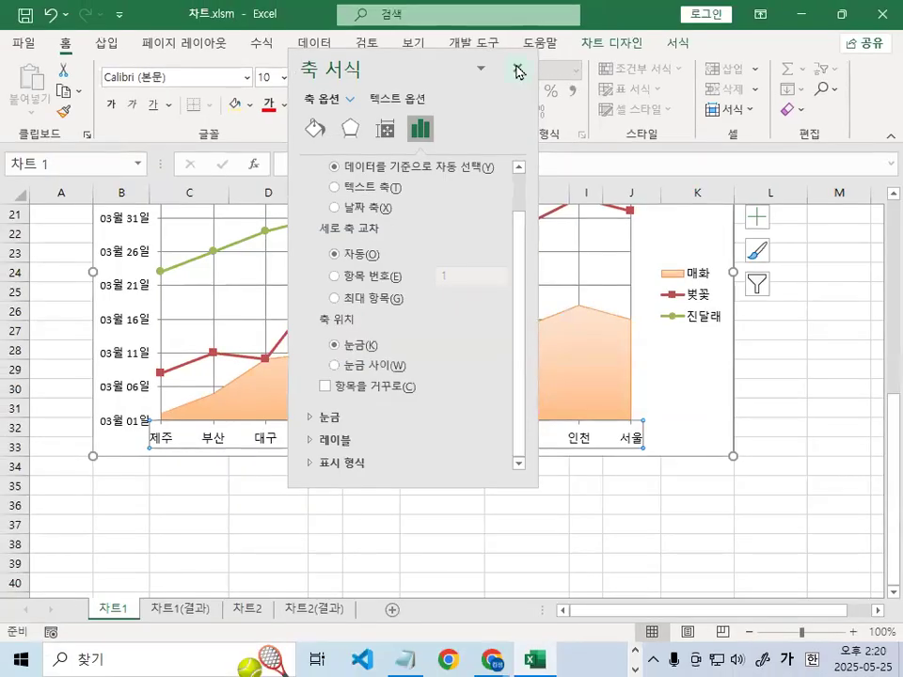
left_click(519, 66)
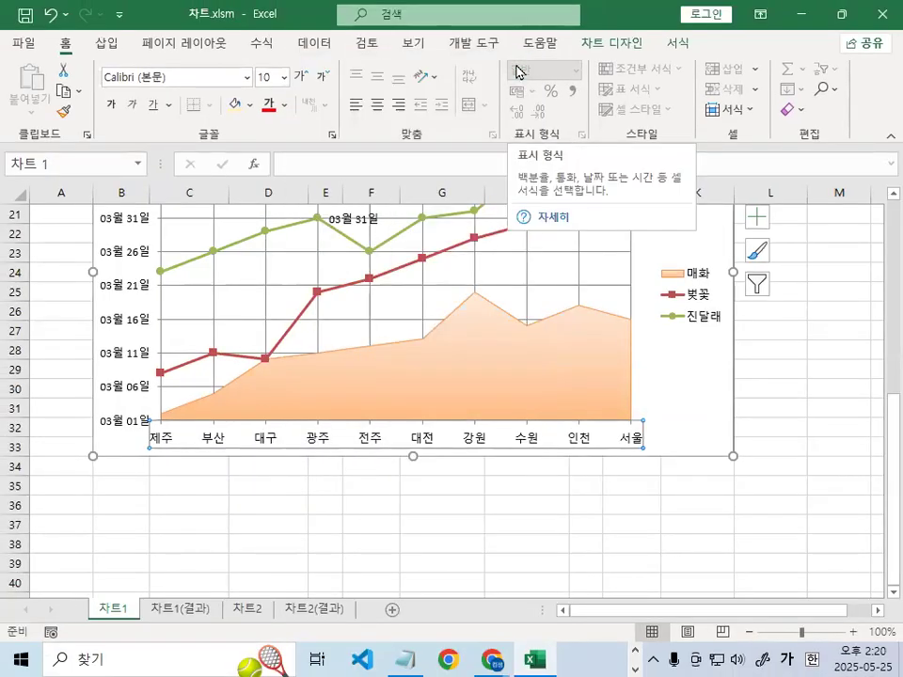
Compare the vertical date axis with the horizontal region axis, deselect the chart, and inspect the 진달래 data label
left_click(94, 226)
left_click_drag(131, 258, 93, 311)
left_click_drag(99, 248, 109, 305)
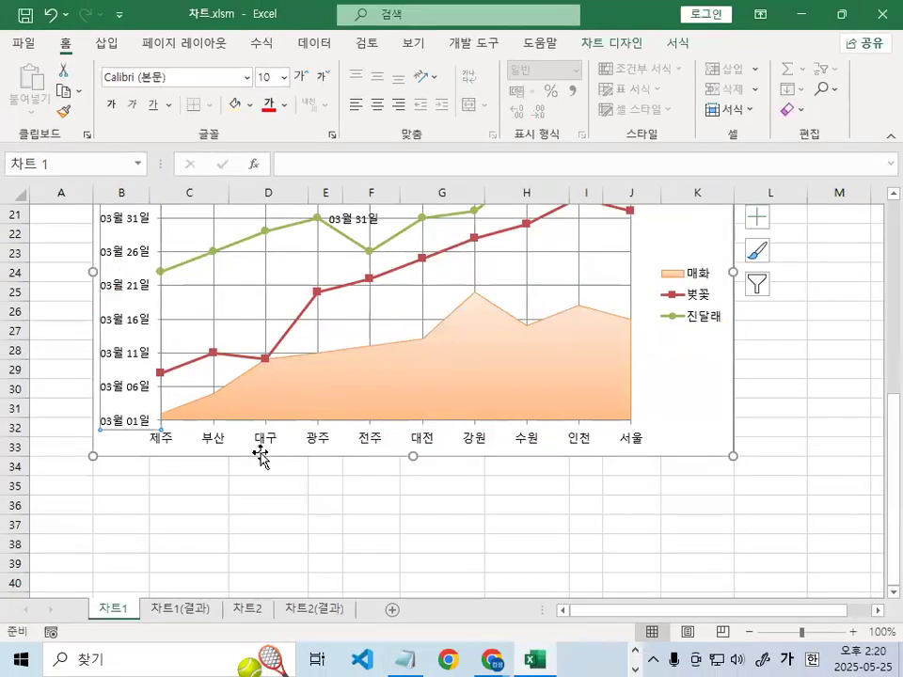
mouse_move(301, 446)
left_mouse_down()
mouse_move(283, 428)
mouse_move(290, 468)
left_mouse_up()
key("Escape")
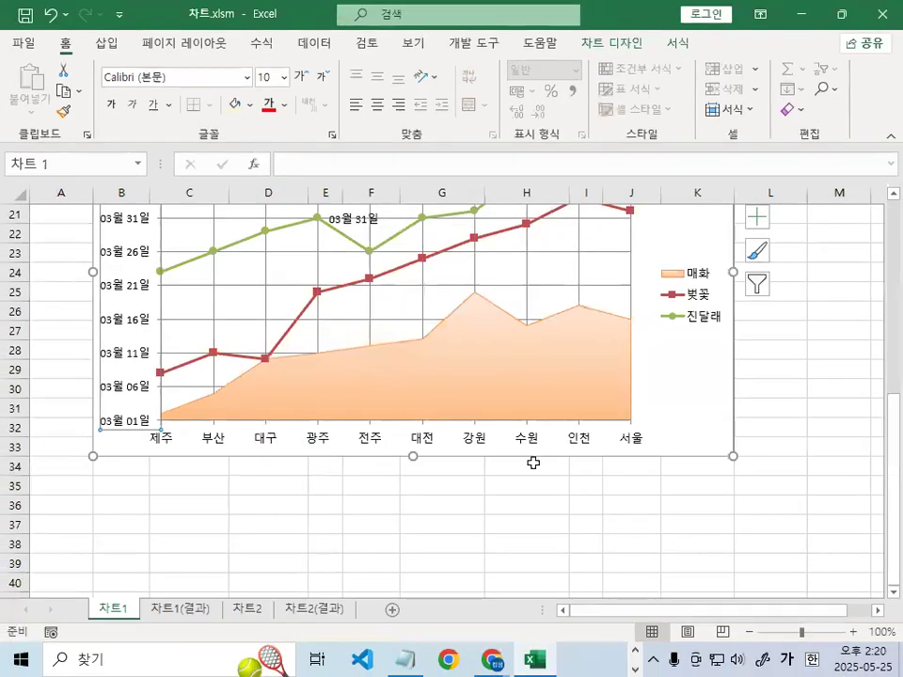
left_click(829, 449)
scroll(832, 456, "up", 1)
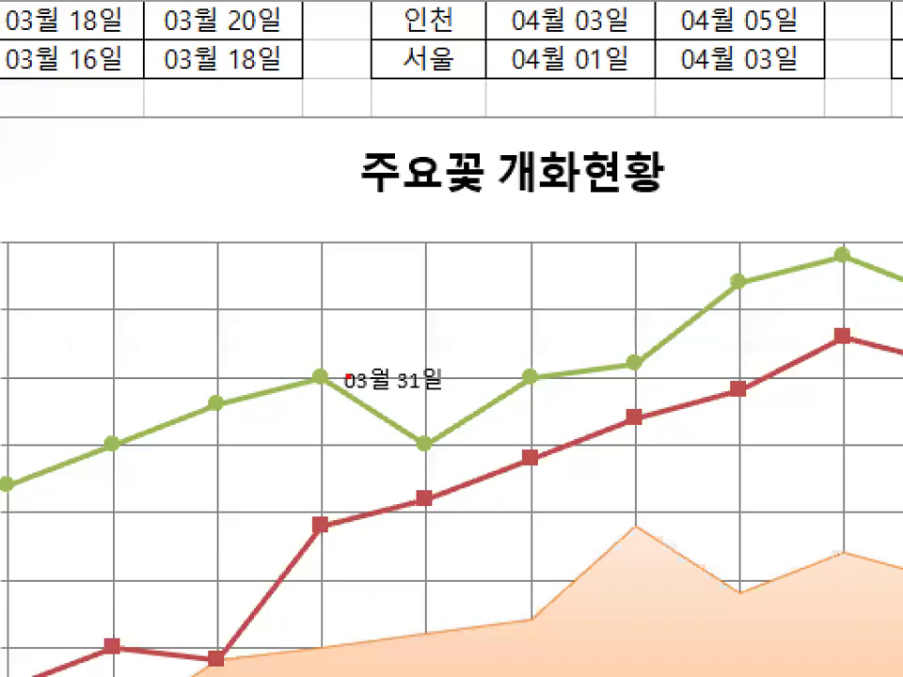
mouse_move(356, 381)
left_mouse_down()
mouse_move(305, 345)
mouse_move(337, 376)
left_mouse_up()
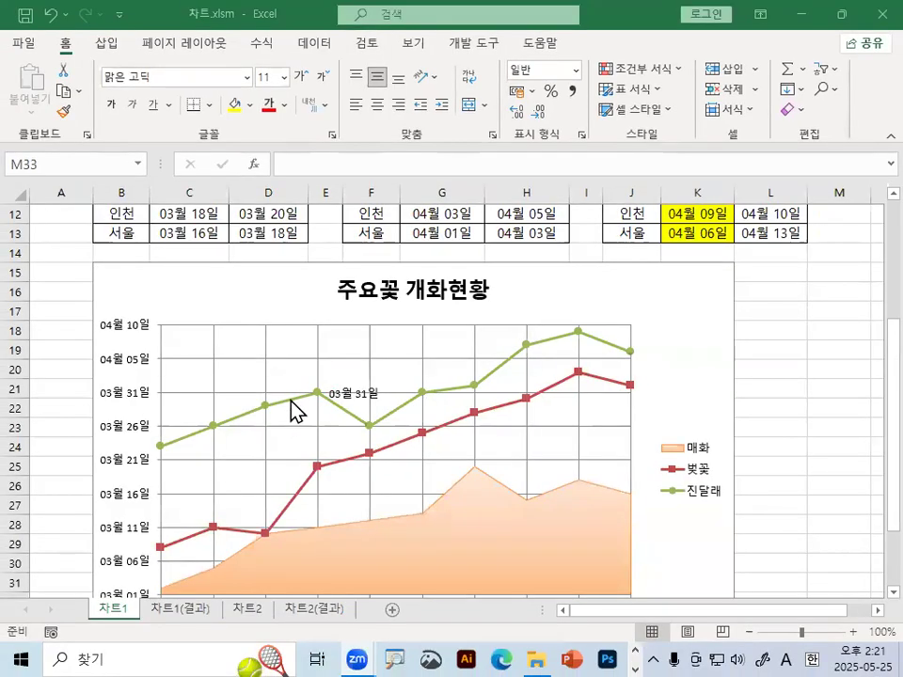
Turn on smoothed line (완만한 선) for the 진달래 series and close the series formatting
left_click(293, 398)
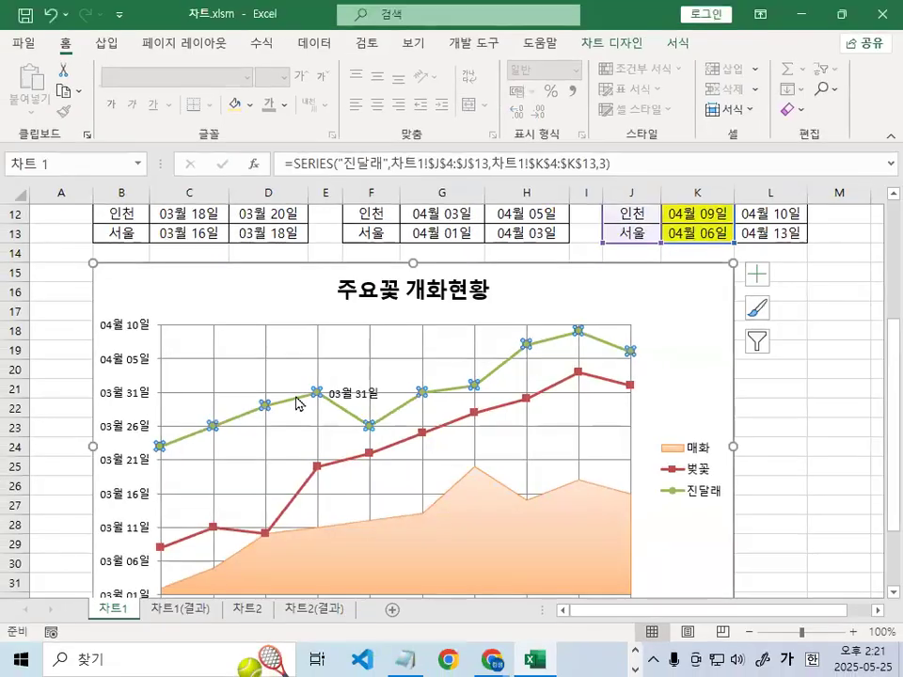
double_click(305, 404)
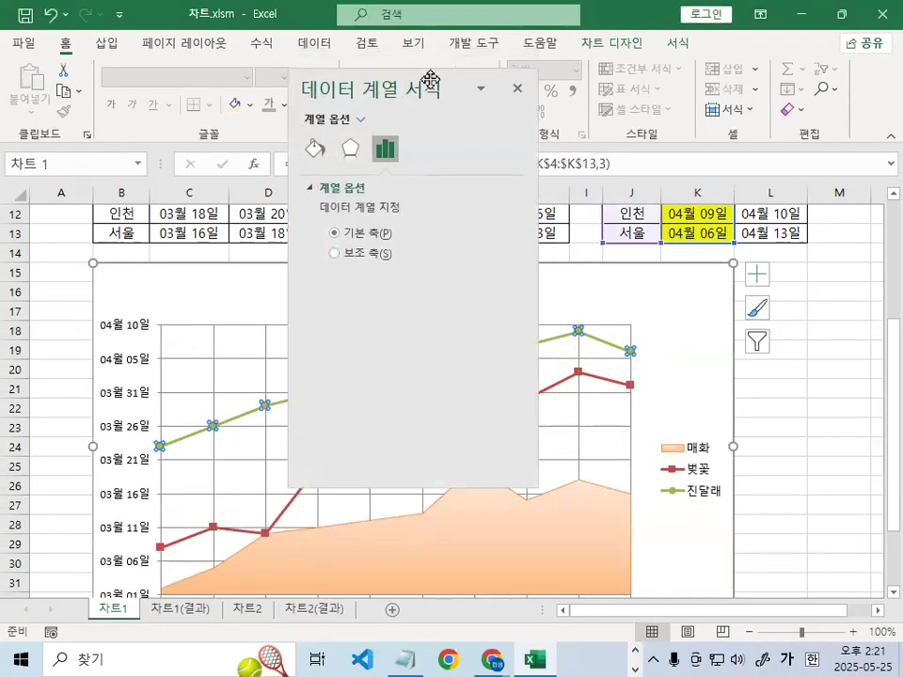
left_click_drag(429, 74, 541, 123)
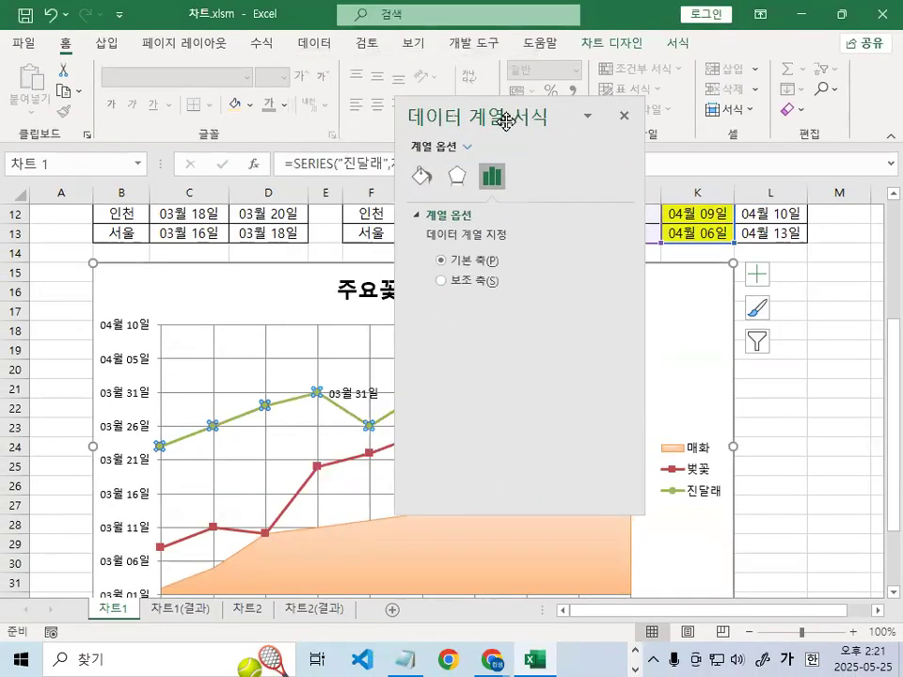
left_click(426, 177)
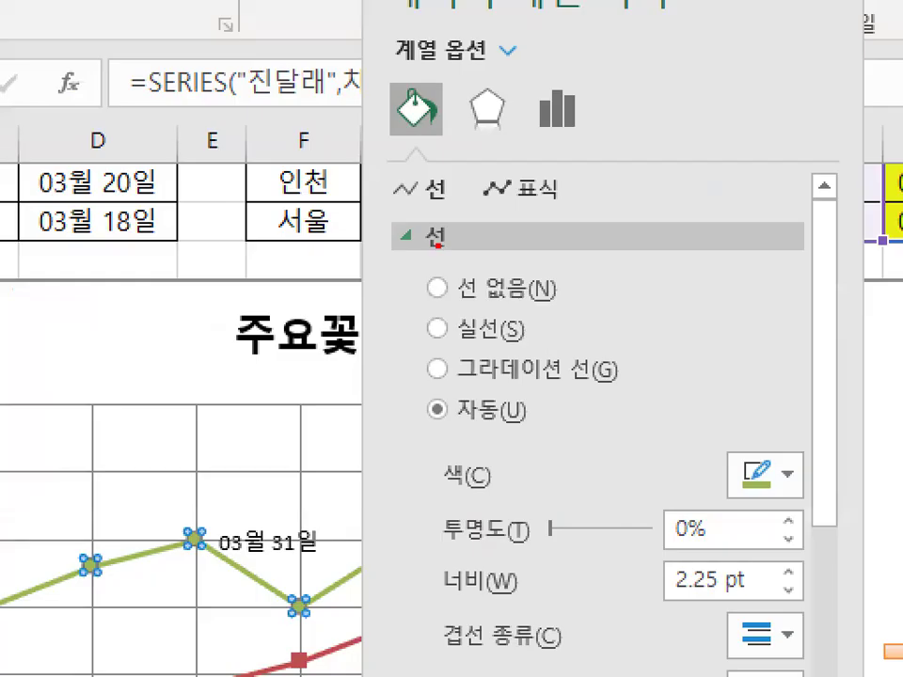
mouse_move(462, 241)
left_mouse_down()
mouse_move(443, 263)
mouse_move(450, 224)
mouse_move(468, 264)
left_mouse_up()
key("Escape")
scroll(631, 263, "down", 5)
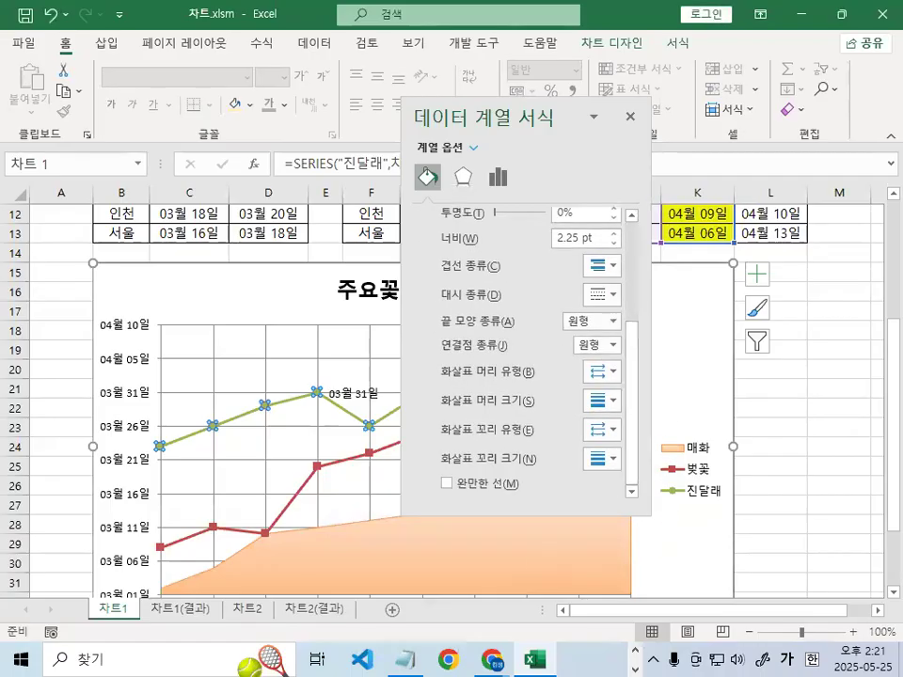
left_click_drag(540, 502, 418, 479)
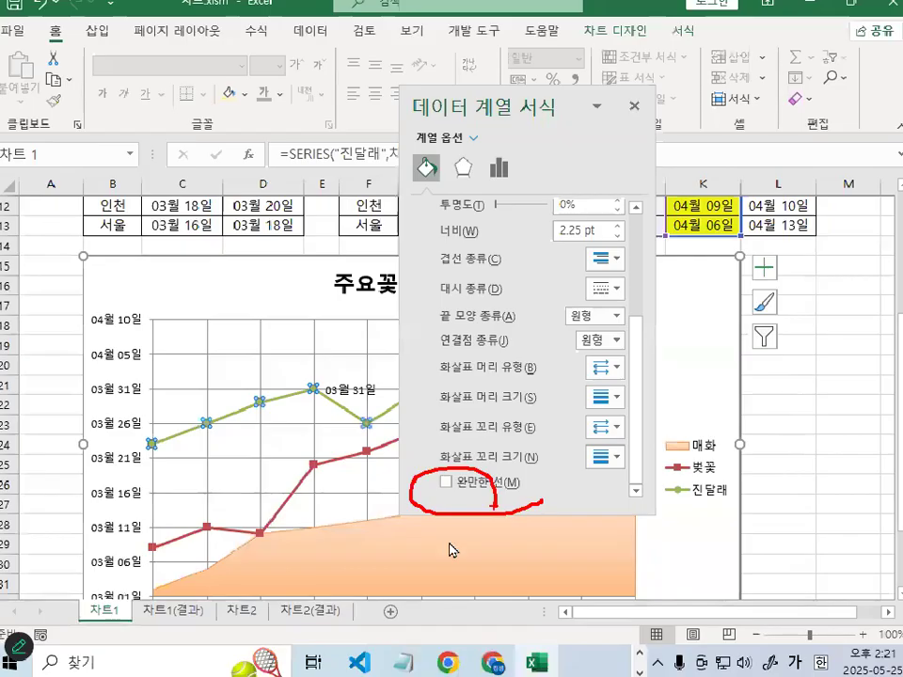
key("Escape")
left_click(421, 414)
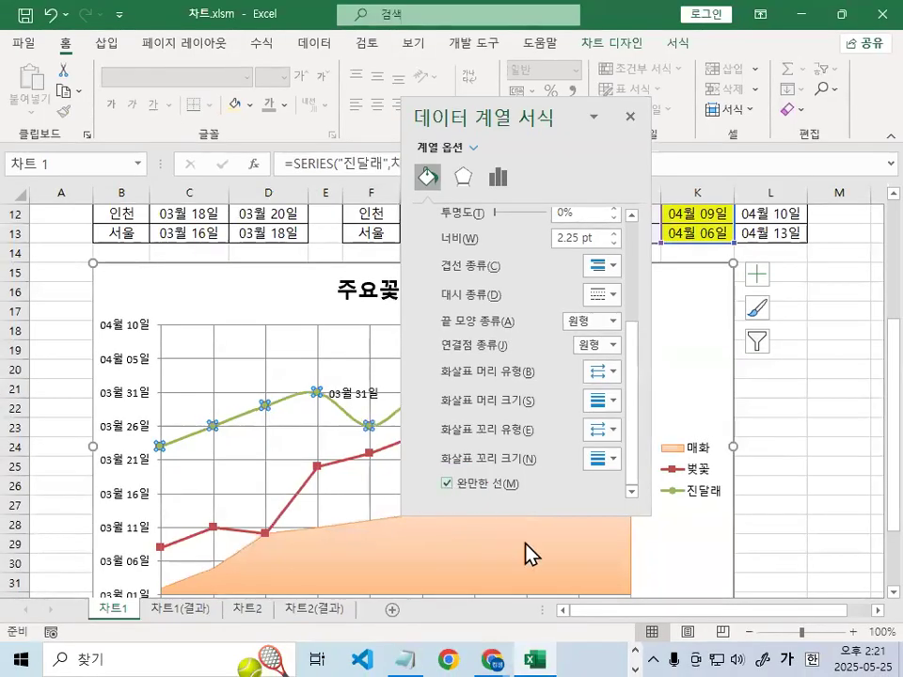
left_click(630, 117)
key("Escape")
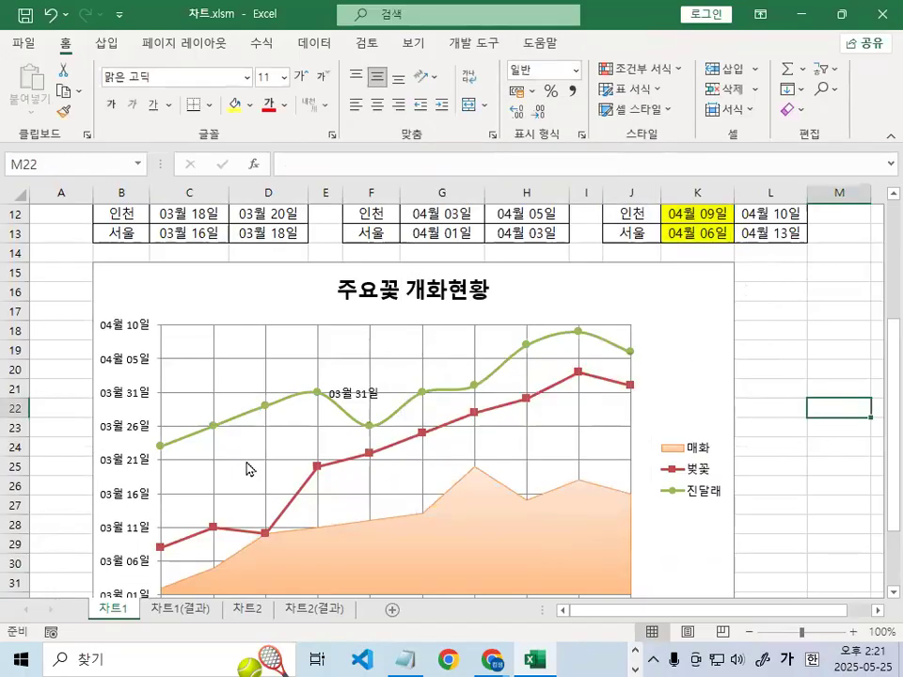
Examine the curve of the 진달래 line across the regions with the chart deselected
left_click_drag(190, 463, 308, 383)
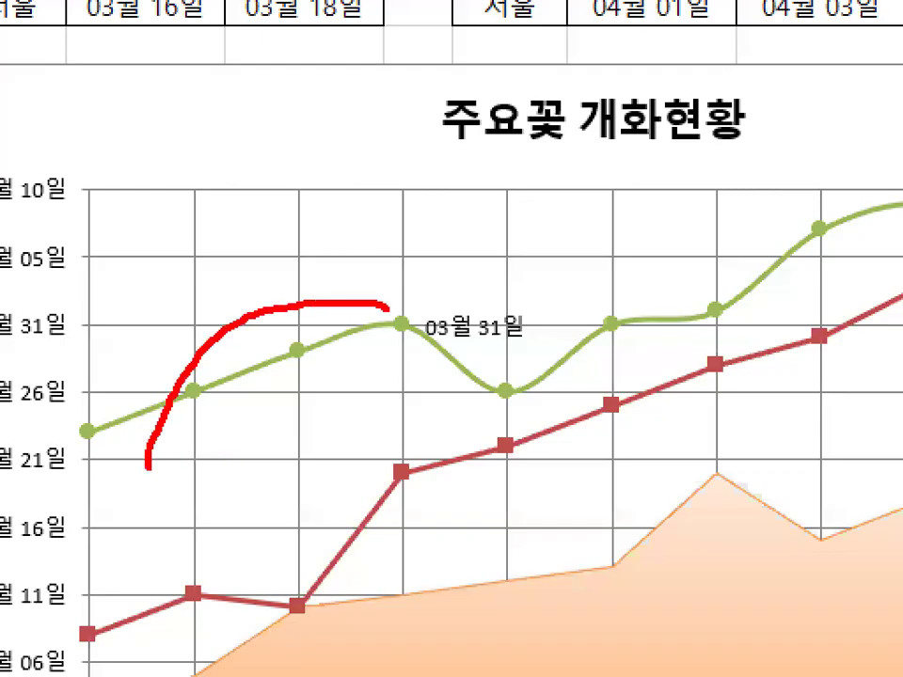
mouse_move(385, 306)
left_mouse_down()
mouse_move(757, 246)
mouse_move(901, 195)
left_mouse_up()
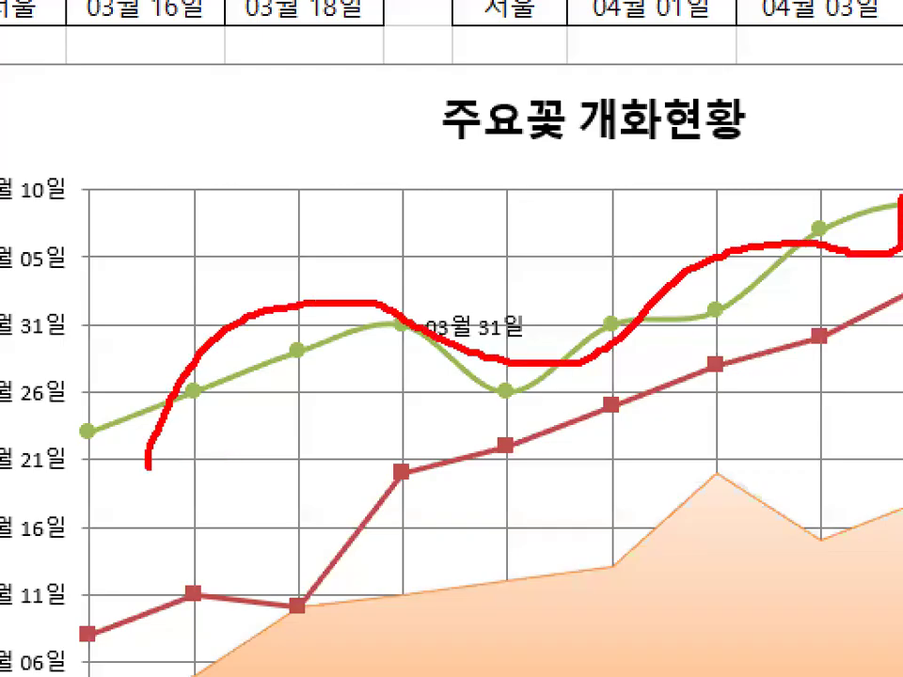
key("Escape")
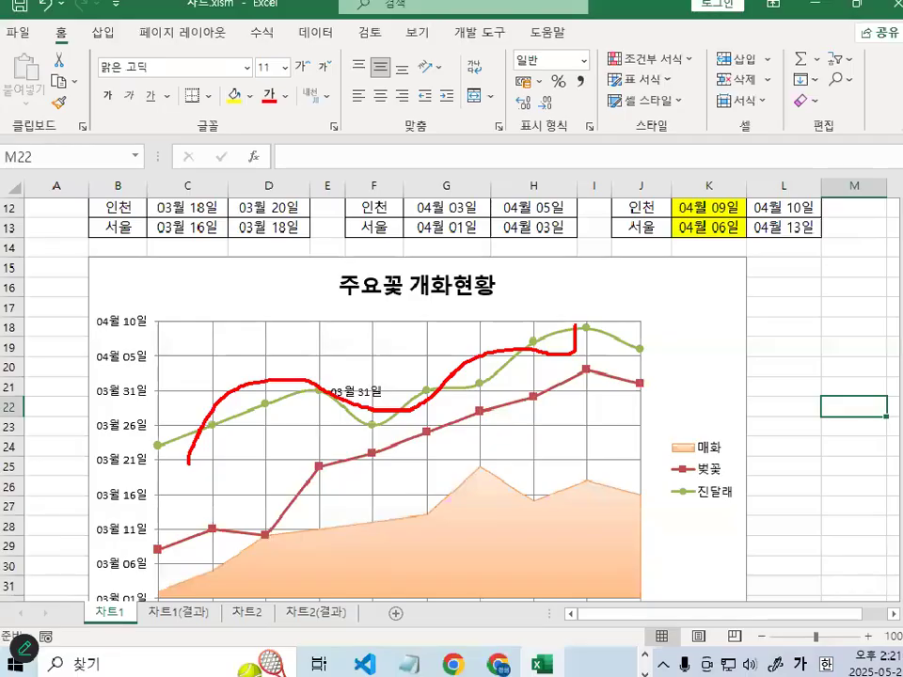
left_click(820, 517)
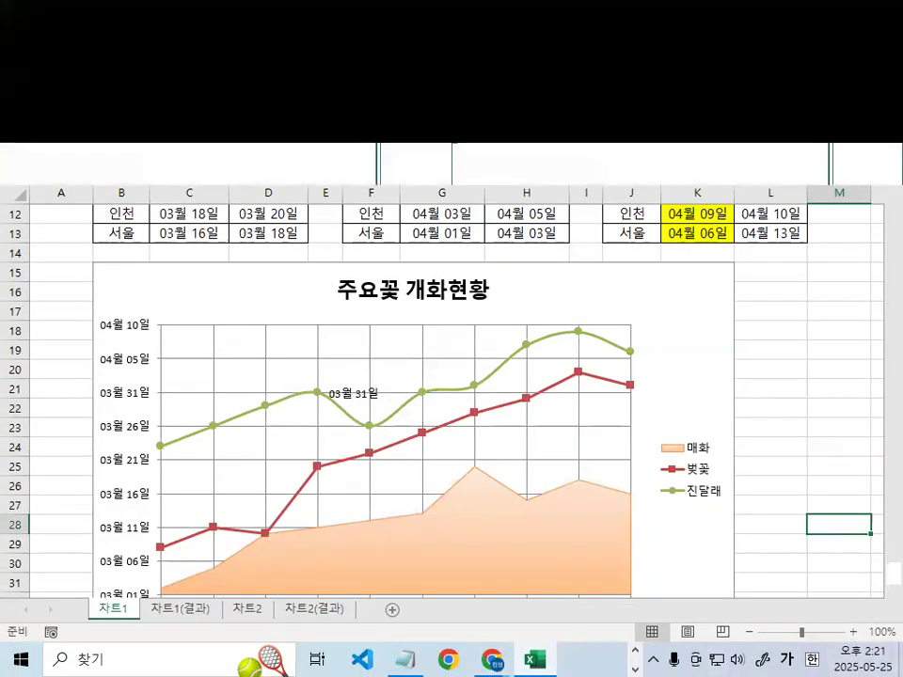
key("Hangul")
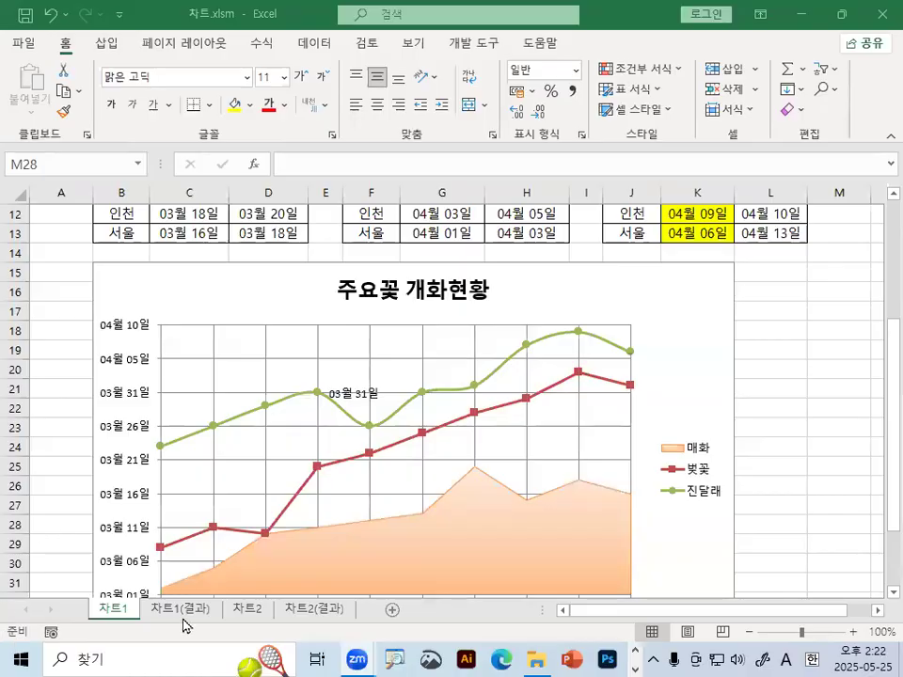
Switch to sheet 차트2 and inspect the column chart's 전년도판매량, 목표량 and 판매량 series in the legend
left_click(254, 613)
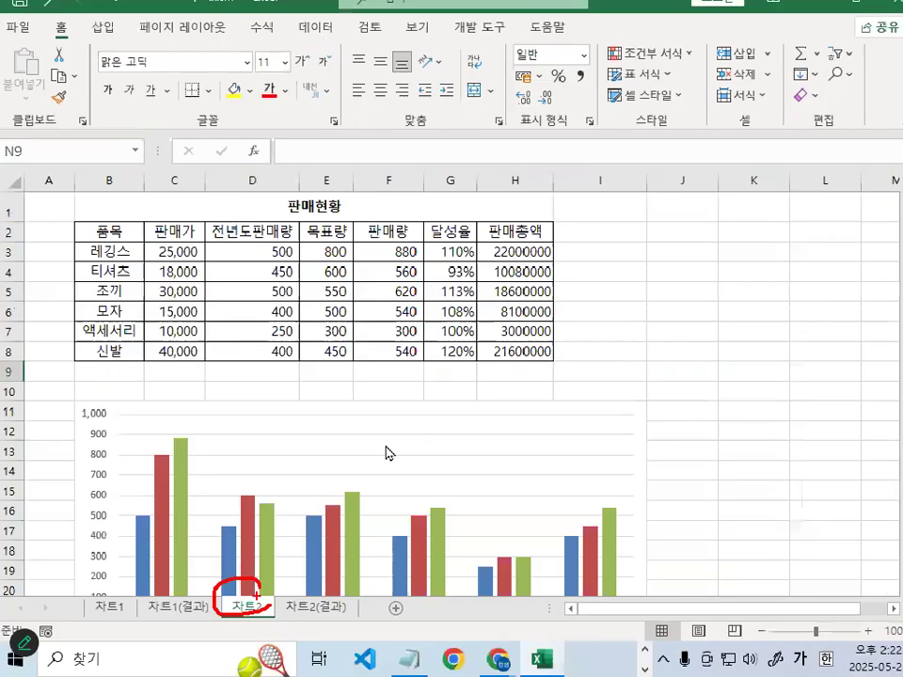
scroll(385, 453, "down", 4)
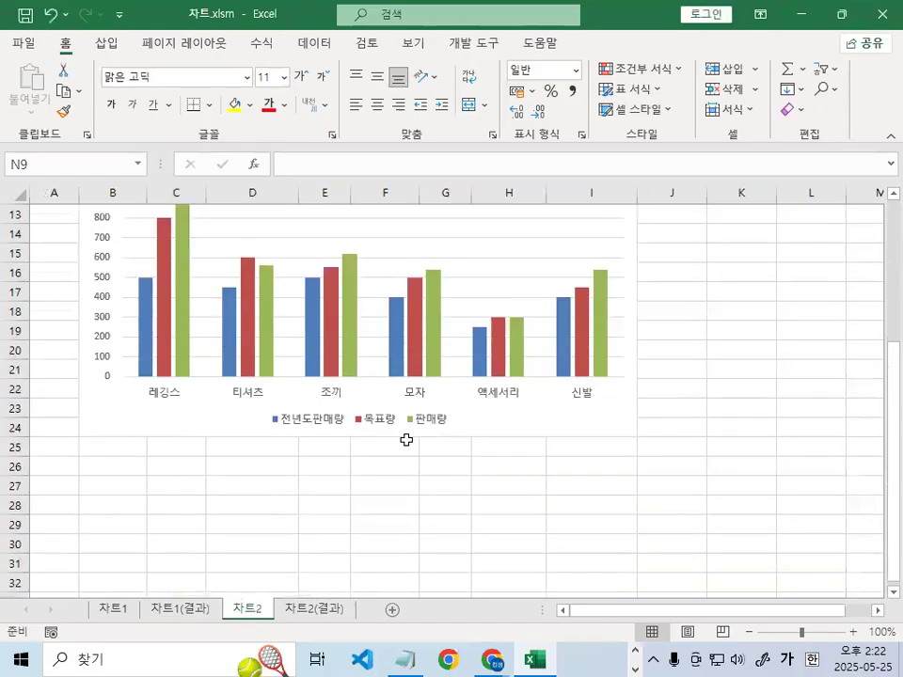
left_click(417, 485)
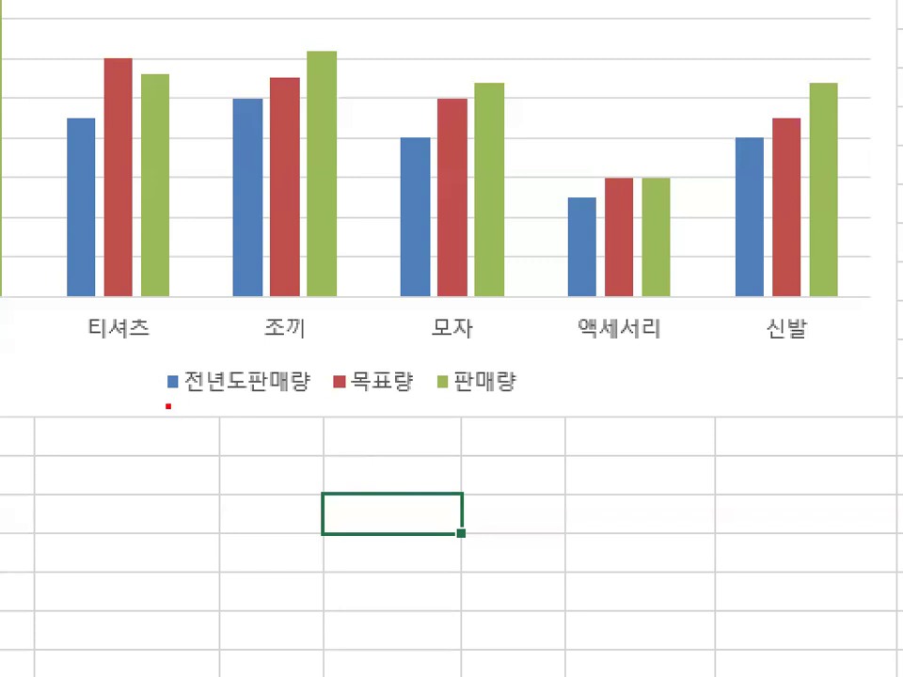
mouse_move(168, 407)
left_mouse_down()
mouse_move(524, 404)
mouse_move(450, 360)
mouse_move(520, 375)
left_mouse_up()
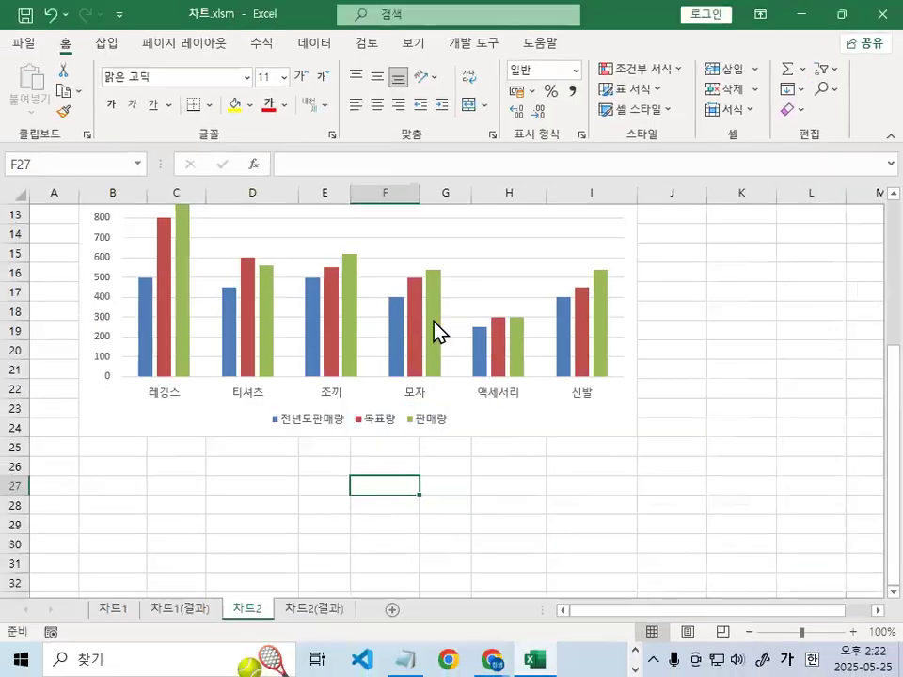
Start changing the column chart into a combo chart, setting the 판매량 series to line with markers (표식이 있는 꺾은선형)
left_click(489, 182)
left_click_drag(449, 315, 441, 303)
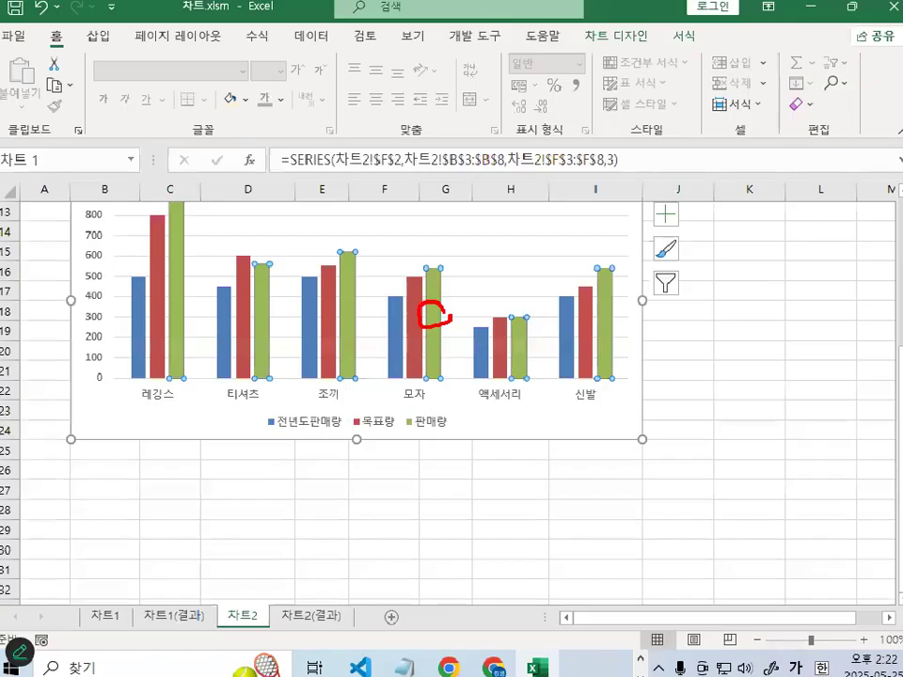
right_click(440, 309)
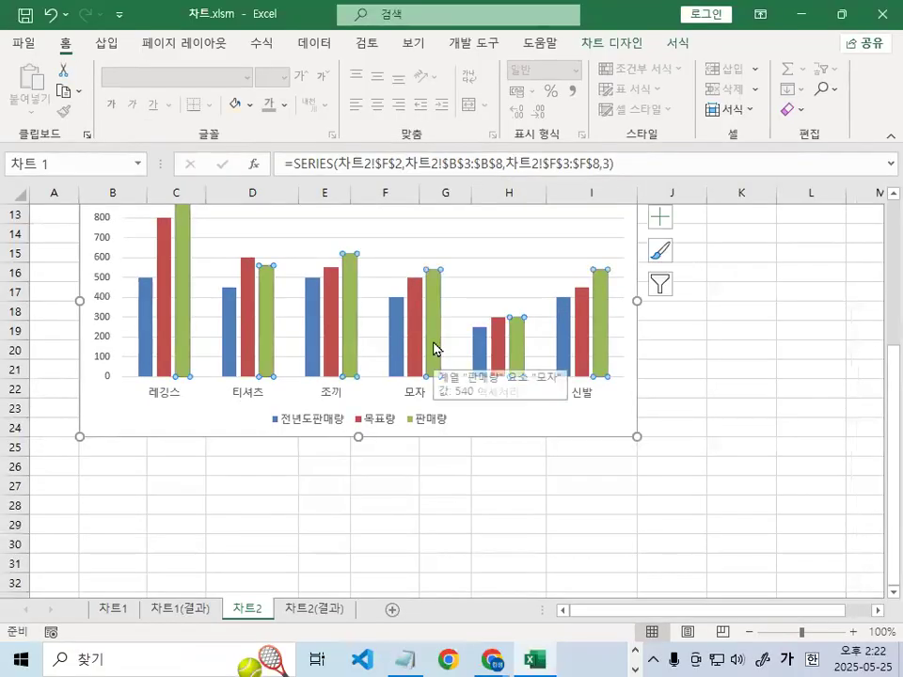
right_click(435, 347)
left_click(509, 407)
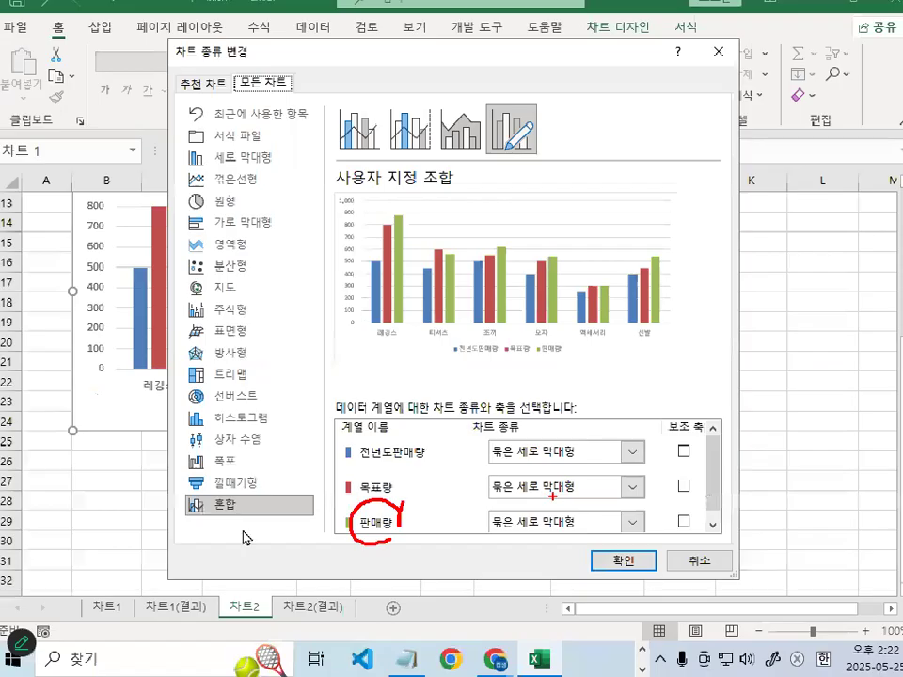
left_click(632, 521)
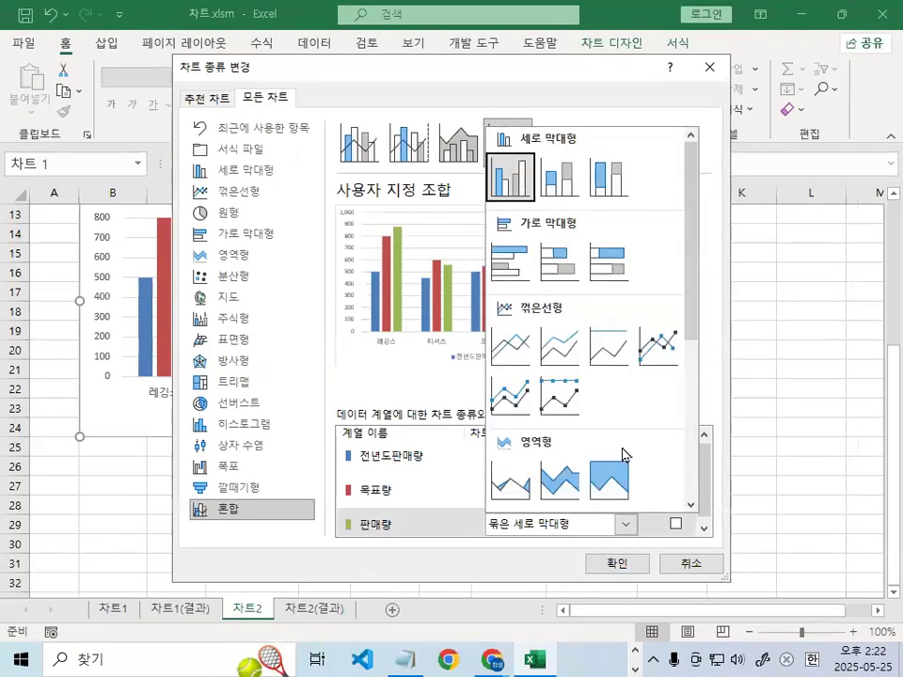
left_click(670, 350)
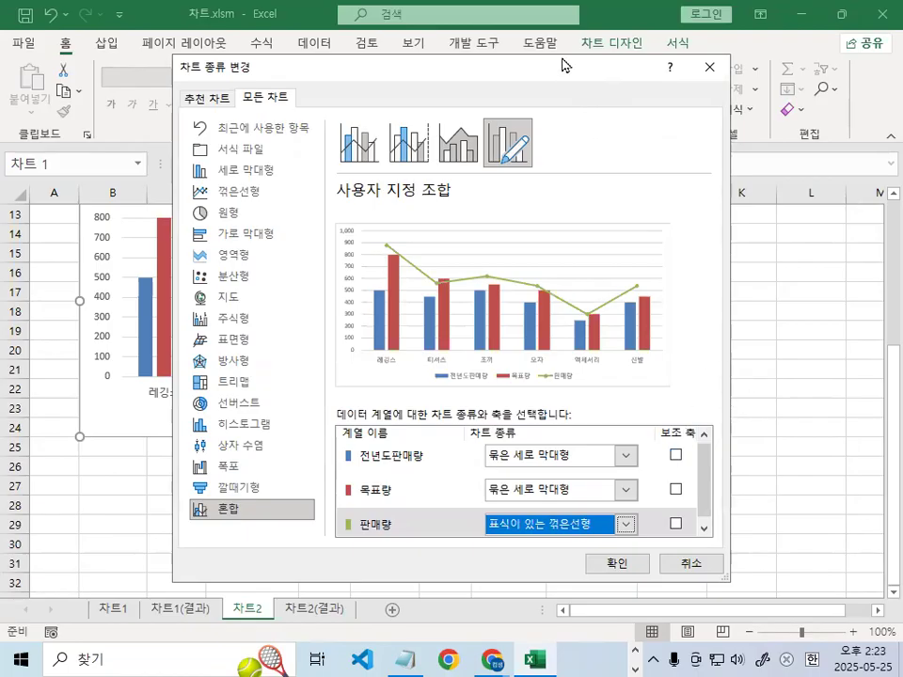
Assign the 판매량 series to the secondary axis (보조 축) and apply the combo chart type
left_click_drag(562, 64, 536, 10)
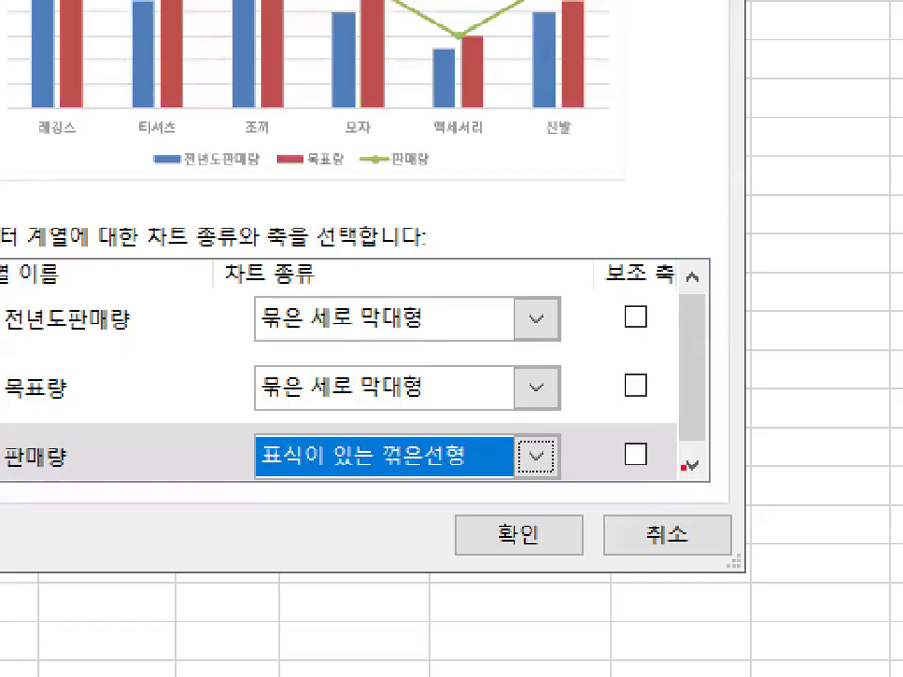
mouse_move(672, 466)
left_mouse_down()
mouse_move(603, 465)
mouse_move(674, 428)
mouse_move(684, 465)
left_mouse_up()
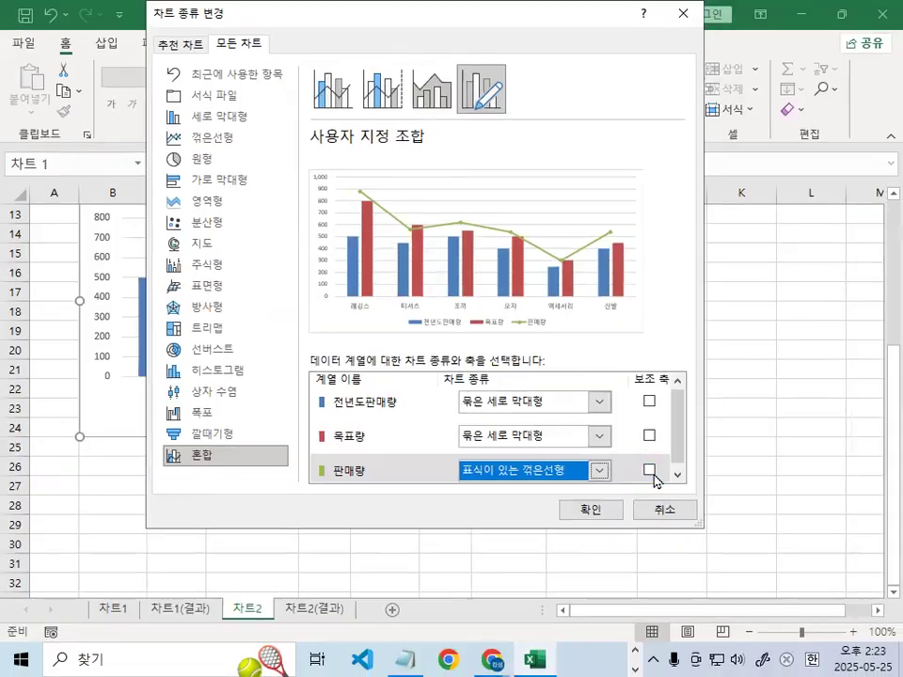
left_click(637, 459)
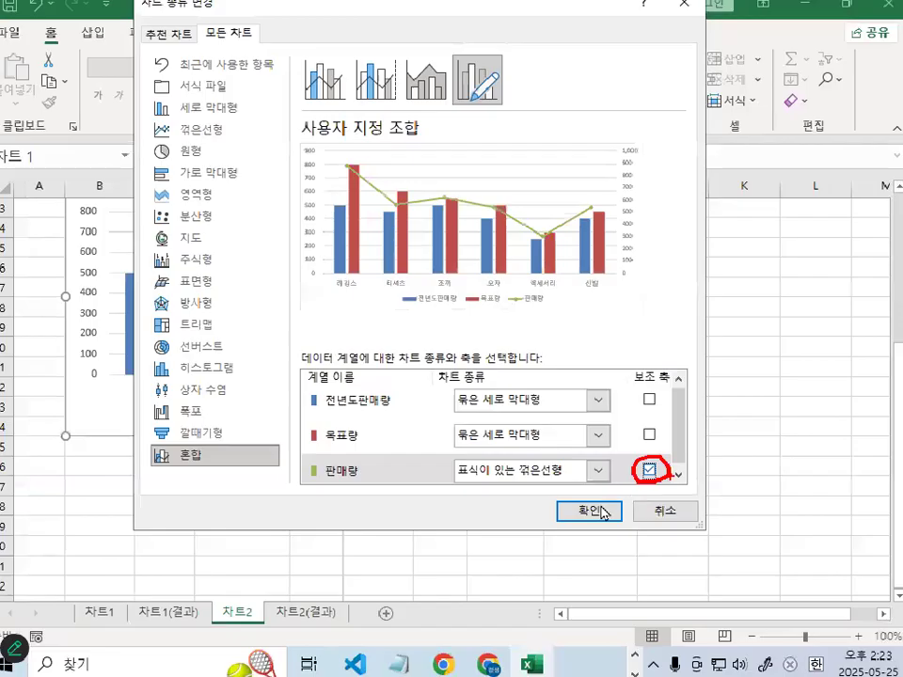
left_click(600, 511)
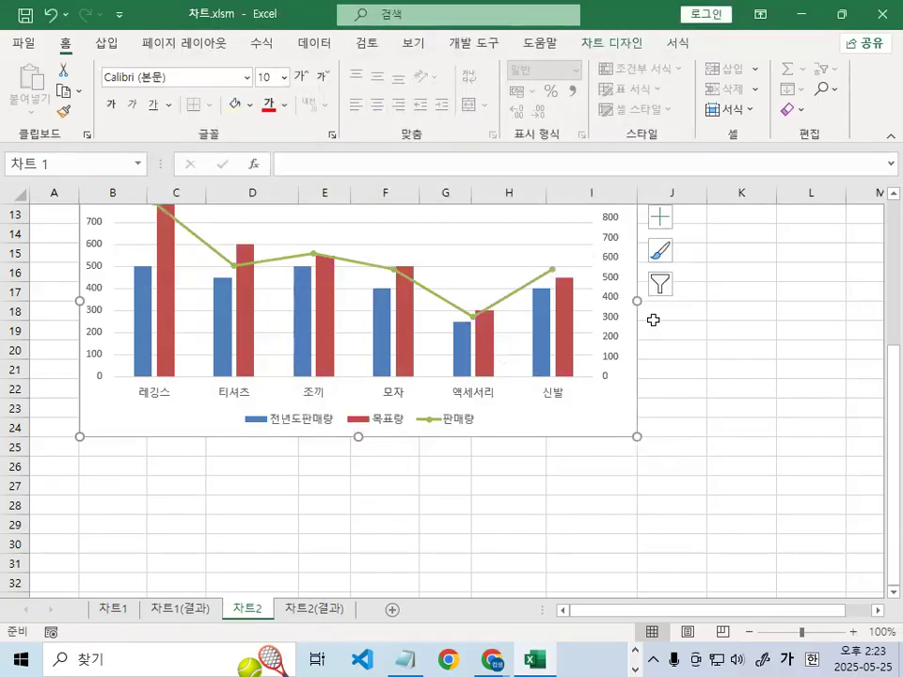
Compare the empty title area at the top of the combo chart with the table heading 판매현황, and locate the chart elements option
scroll(596, 427, "up", 1)
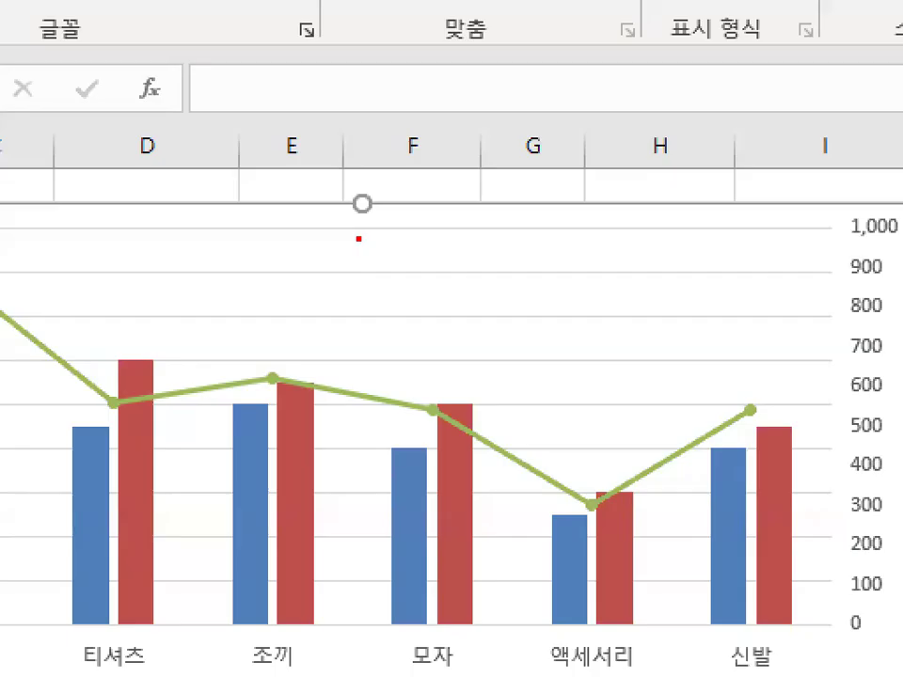
mouse_move(444, 228)
left_mouse_down()
mouse_move(365, 276)
mouse_move(444, 218)
left_mouse_up()
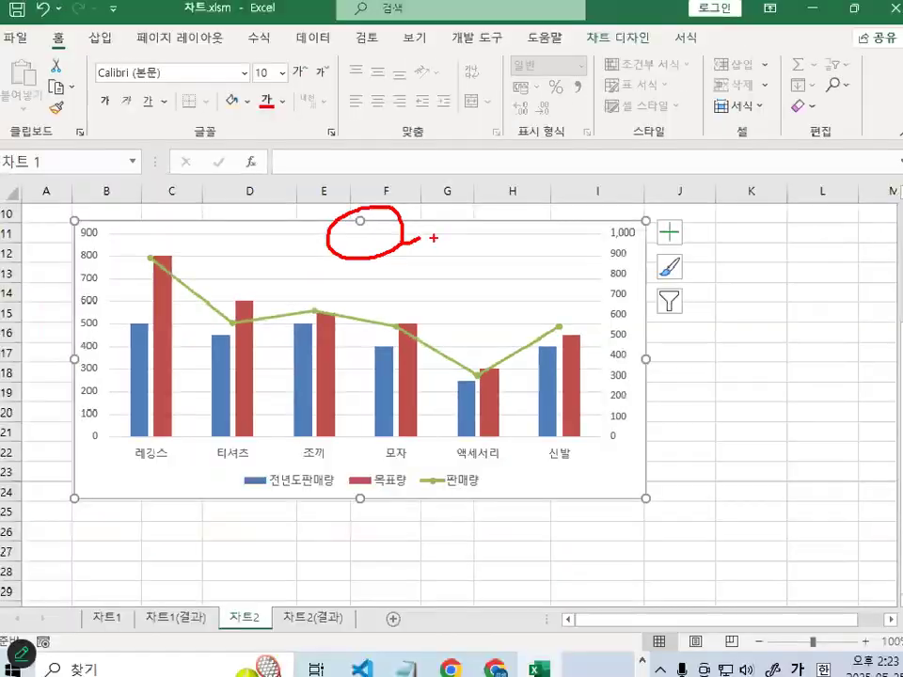
scroll(326, 334, "up", 3)
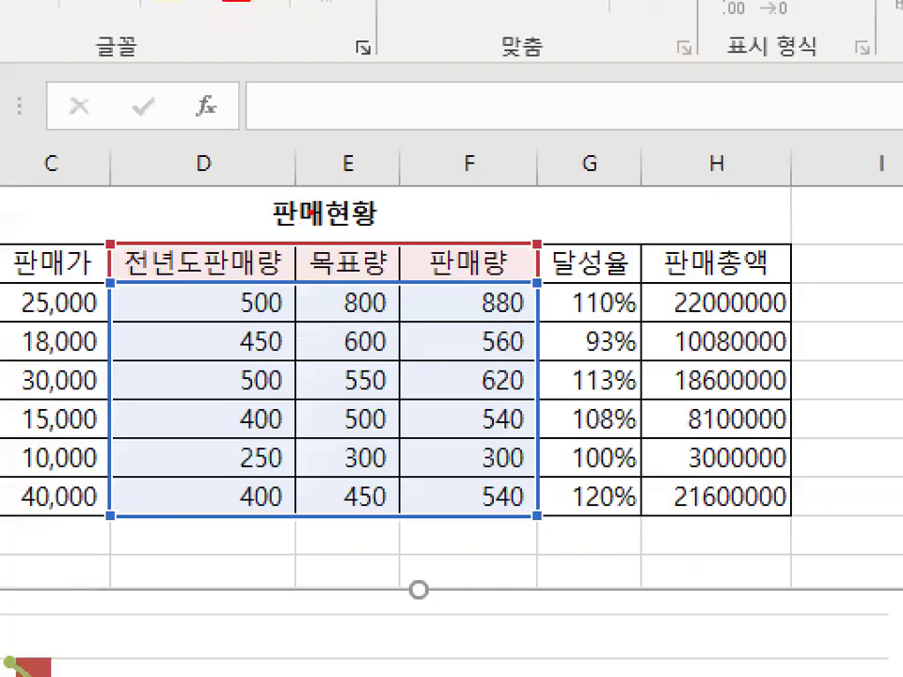
mouse_move(400, 202)
left_mouse_down()
mouse_move(291, 233)
mouse_move(351, 224)
left_mouse_up()
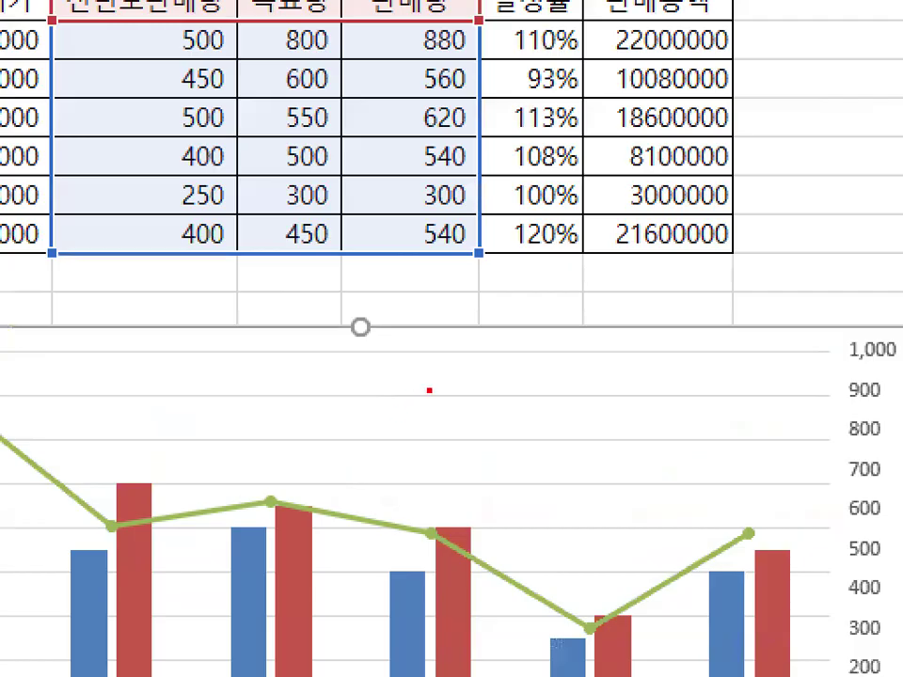
left_click_drag(435, 386, 407, 381)
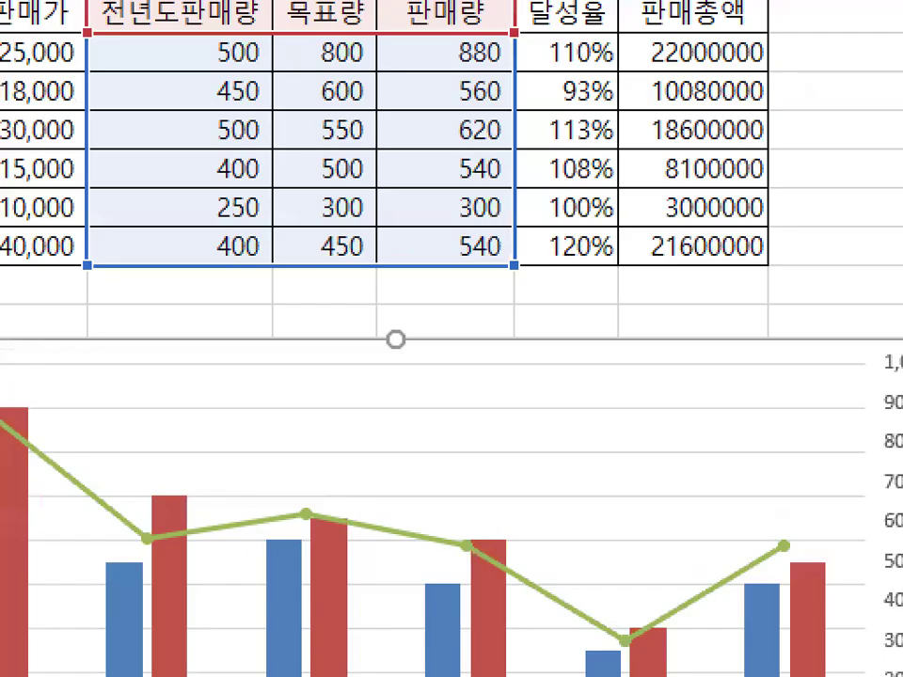
mouse_move(485, 389)
left_mouse_down()
mouse_move(295, 413)
mouse_move(508, 384)
left_mouse_up()
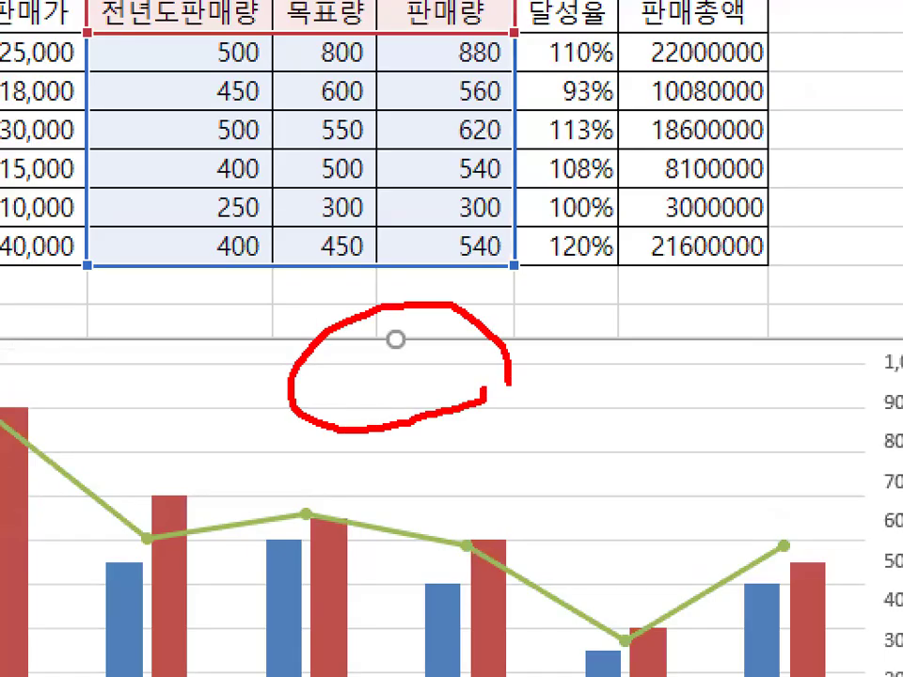
left_click_drag(416, 319, 548, 186)
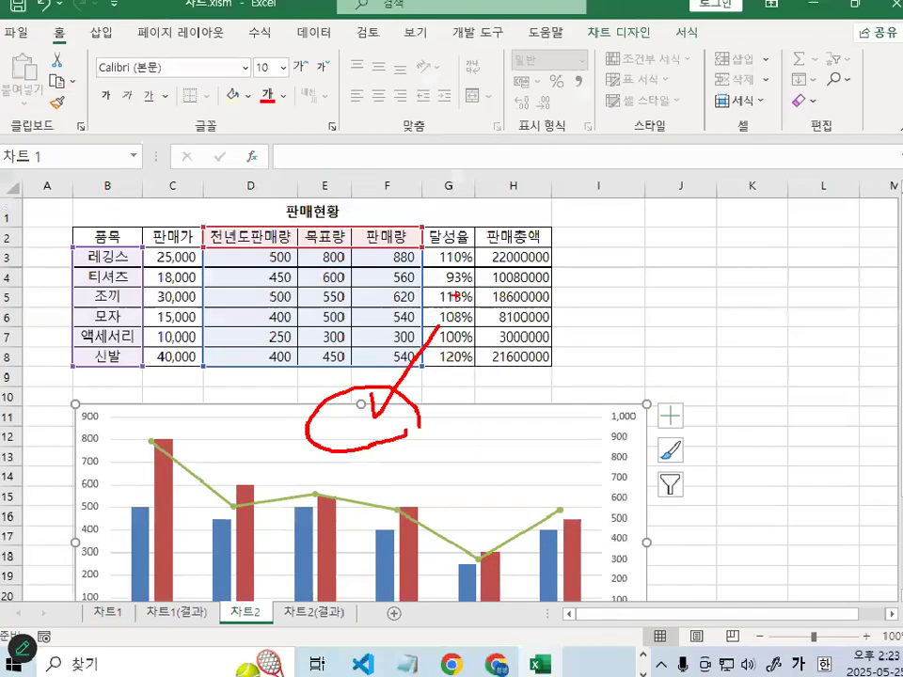
key("Escape")
scroll(746, 471, "down", 2)
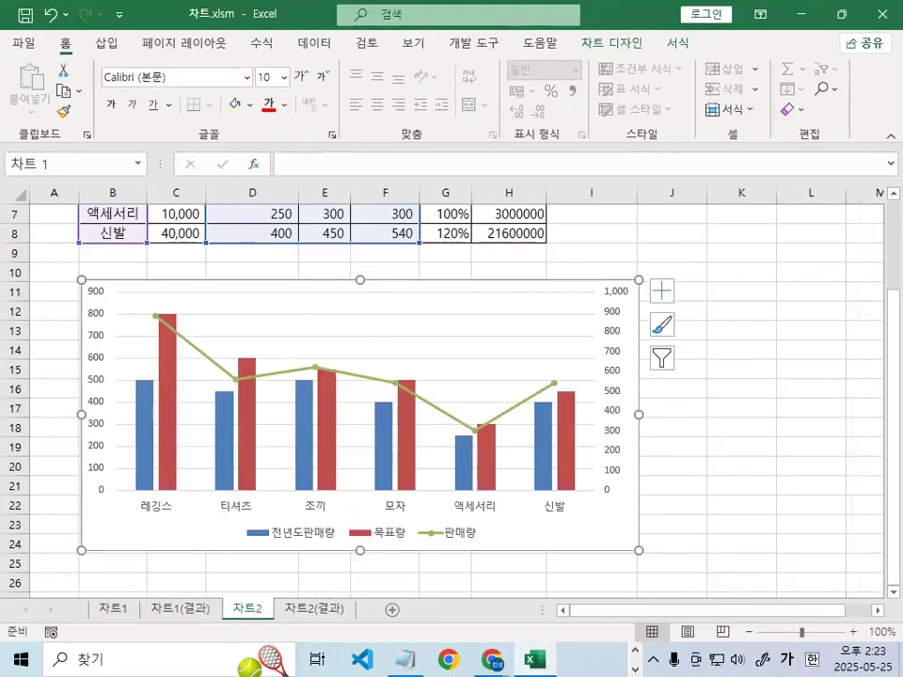
mouse_move(639, 302)
left_mouse_down()
mouse_move(691, 293)
mouse_move(689, 282)
left_mouse_up()
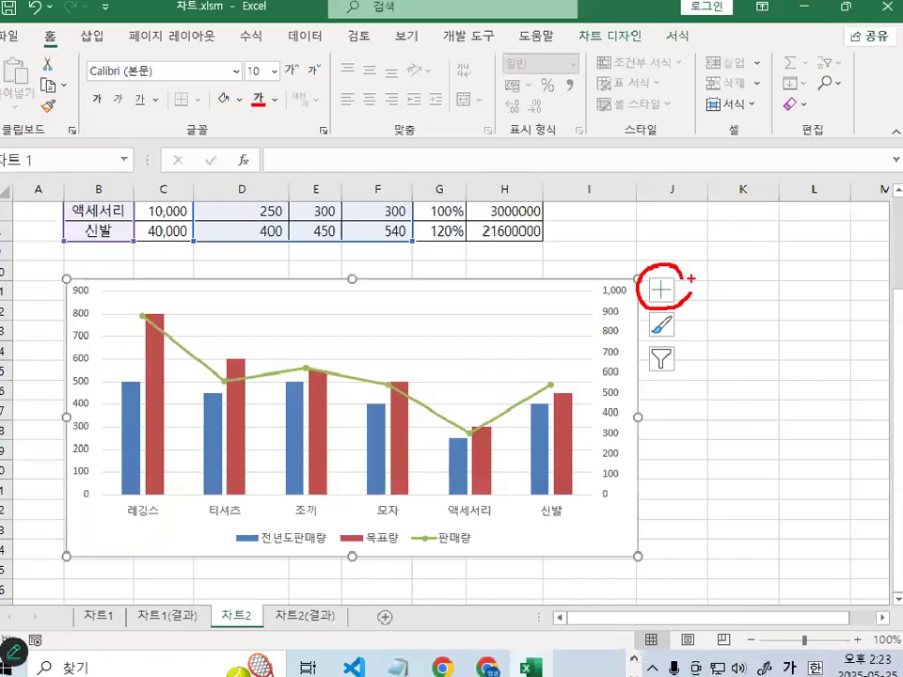
Add the chart title (차트 제목) element to the combo chart on sheet 차트2
key("Escape")
left_click(666, 292)
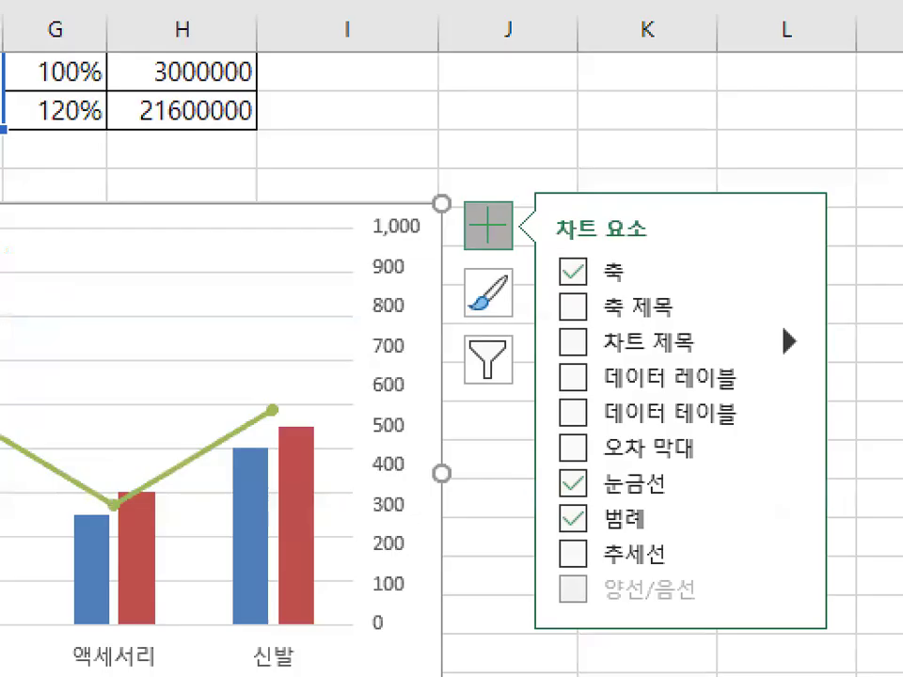
left_click_drag(582, 316, 587, 360)
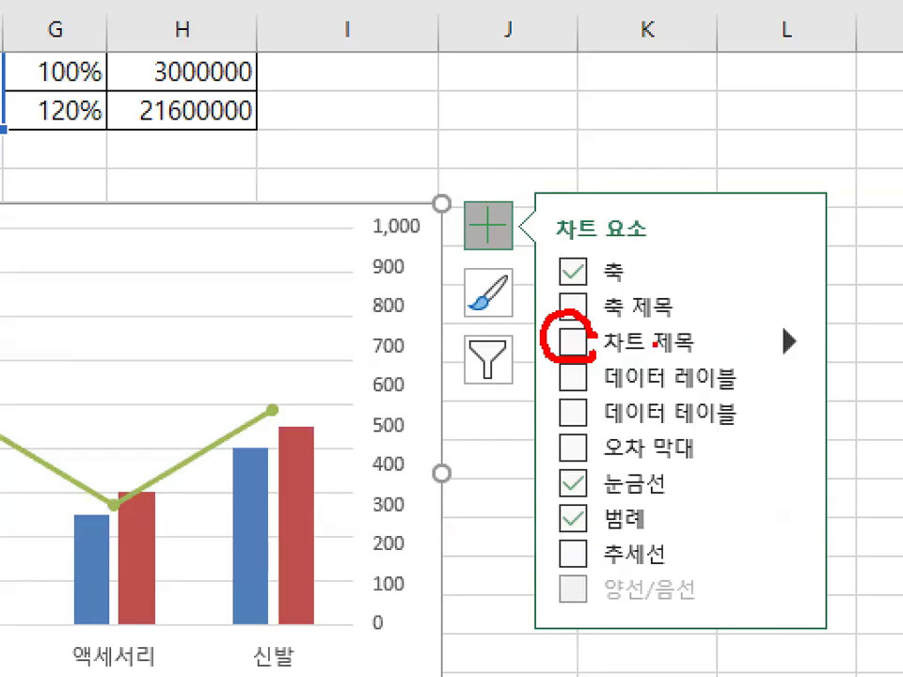
left_click_drag(571, 325, 696, 197)
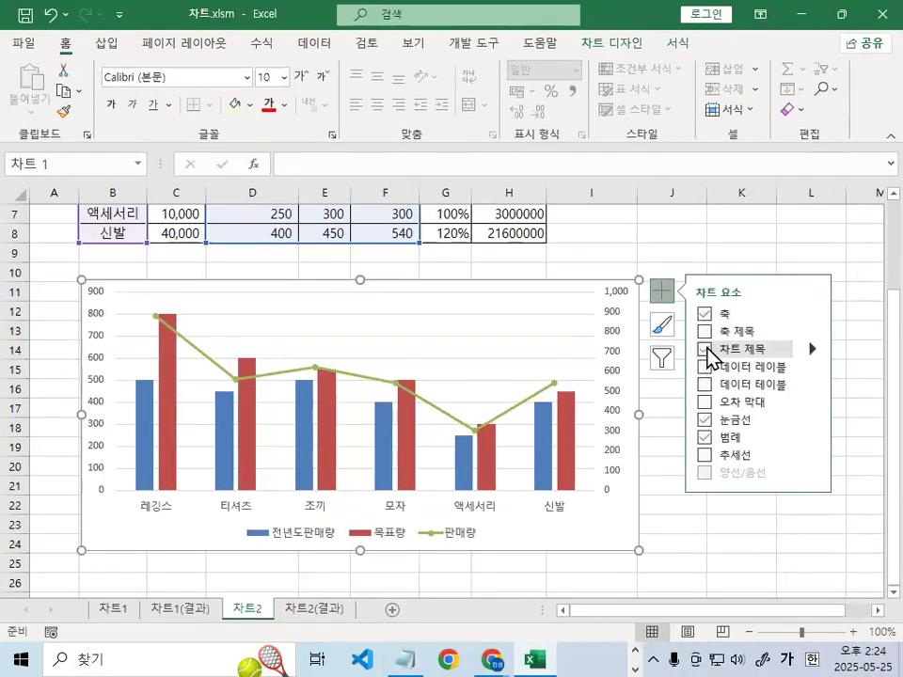
left_click(705, 349)
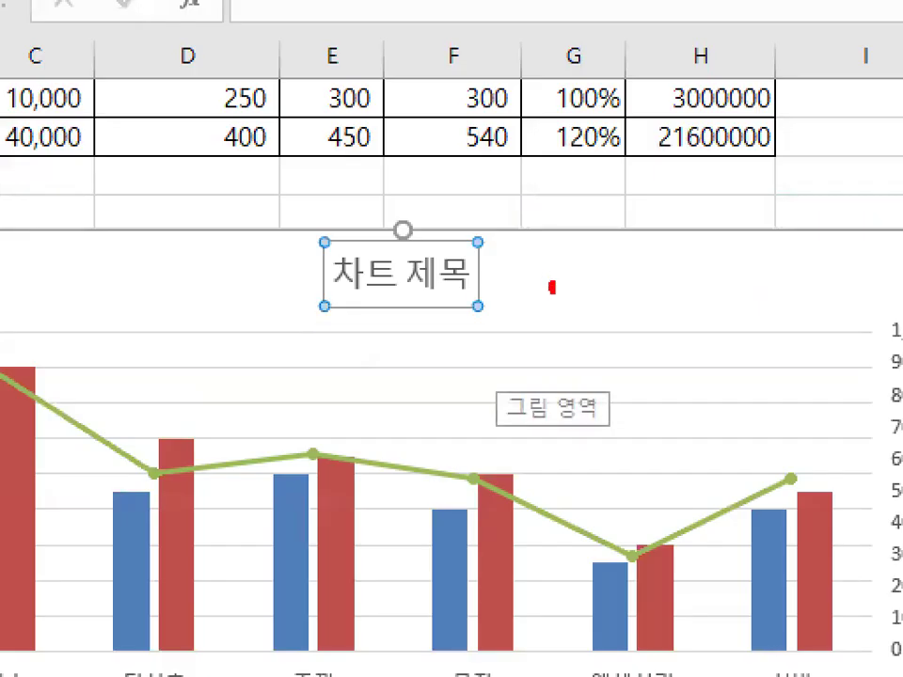
Examine the new title placeholder above the plot and its selection box
mouse_move(434, 307)
left_mouse_down()
mouse_move(316, 278)
mouse_move(411, 280)
left_mouse_up()
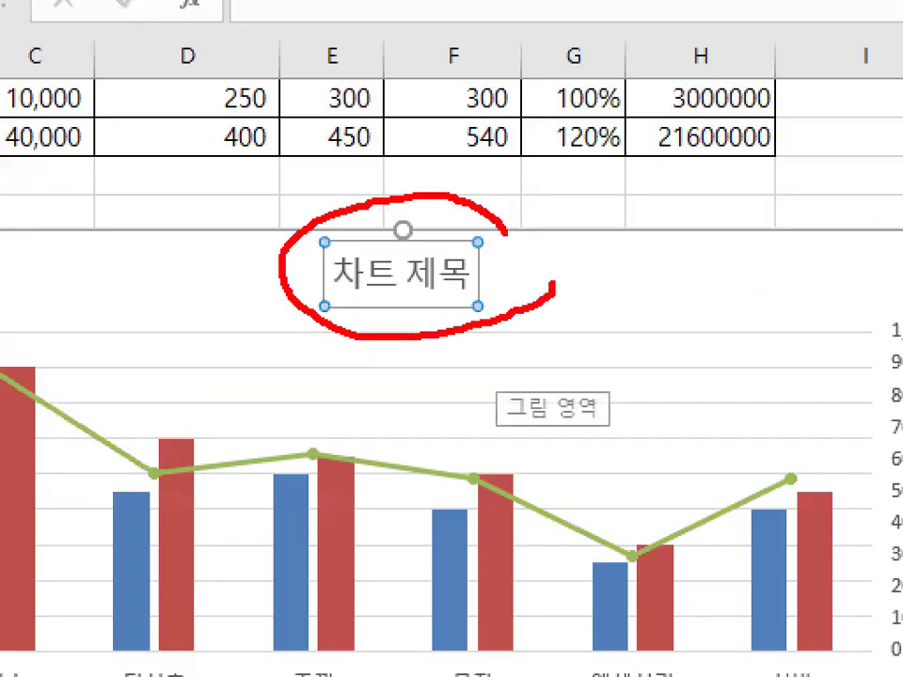
left_click_drag(505, 232, 510, 306)
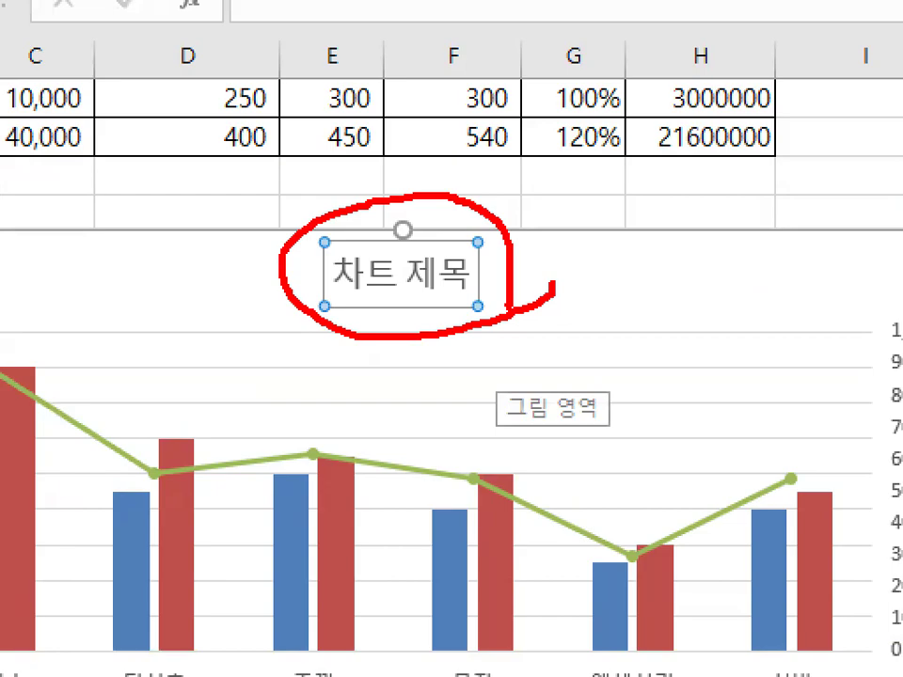
key("Escape")
key("ctrl+1")
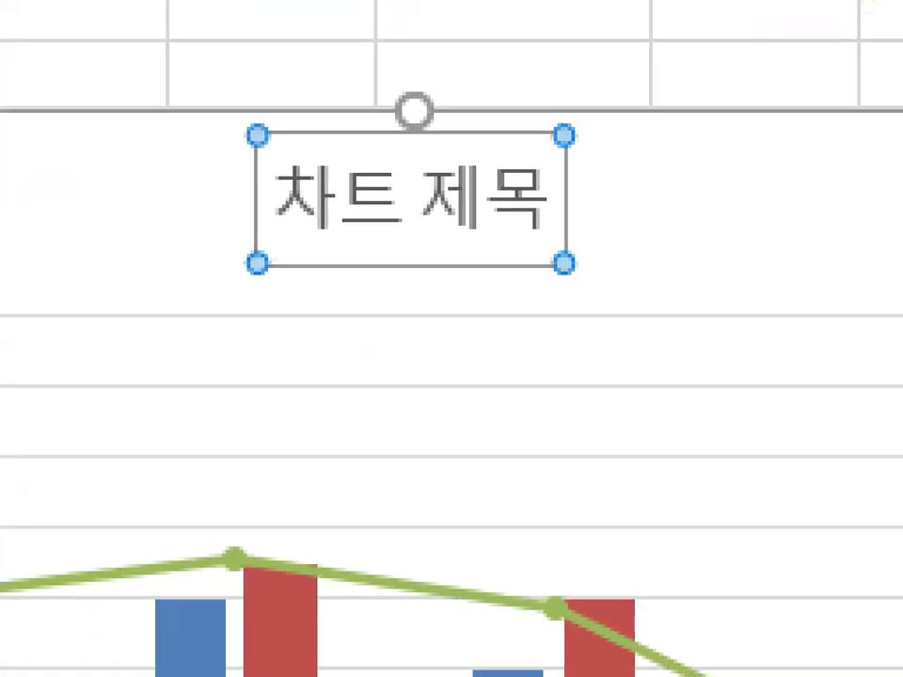
left_click(364, 306)
mouse_move(299, 147)
left_mouse_down()
mouse_move(238, 130)
mouse_move(270, 143)
left_mouse_up()
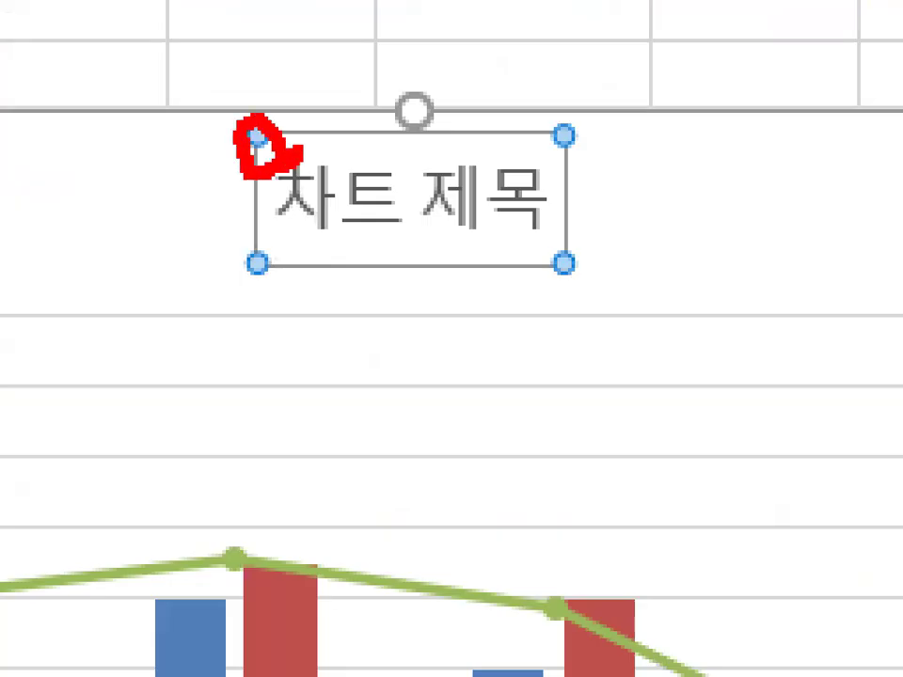
left_click_drag(354, 175, 526, 2)
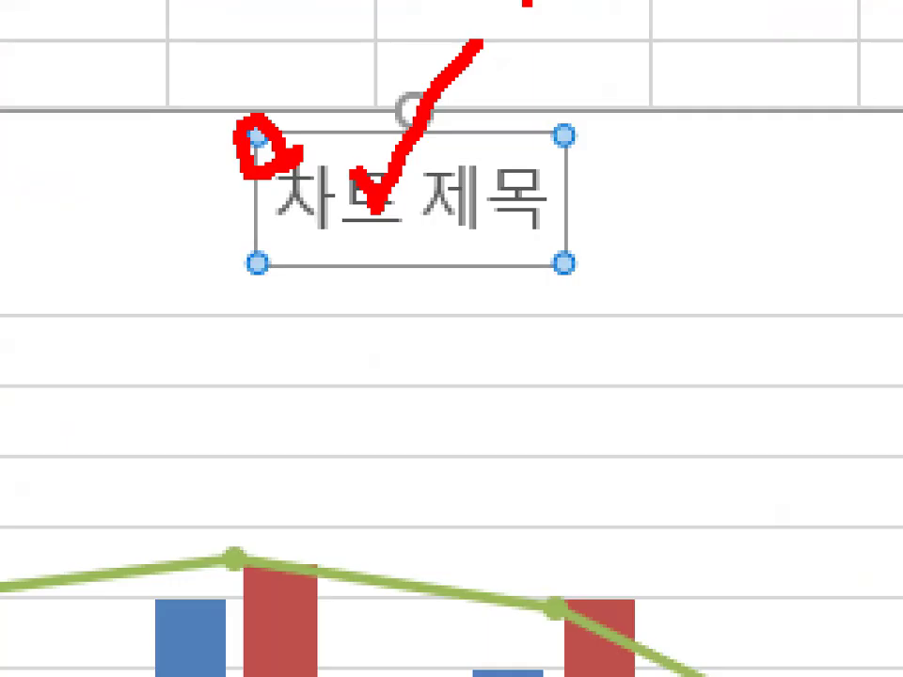
key("Escape")
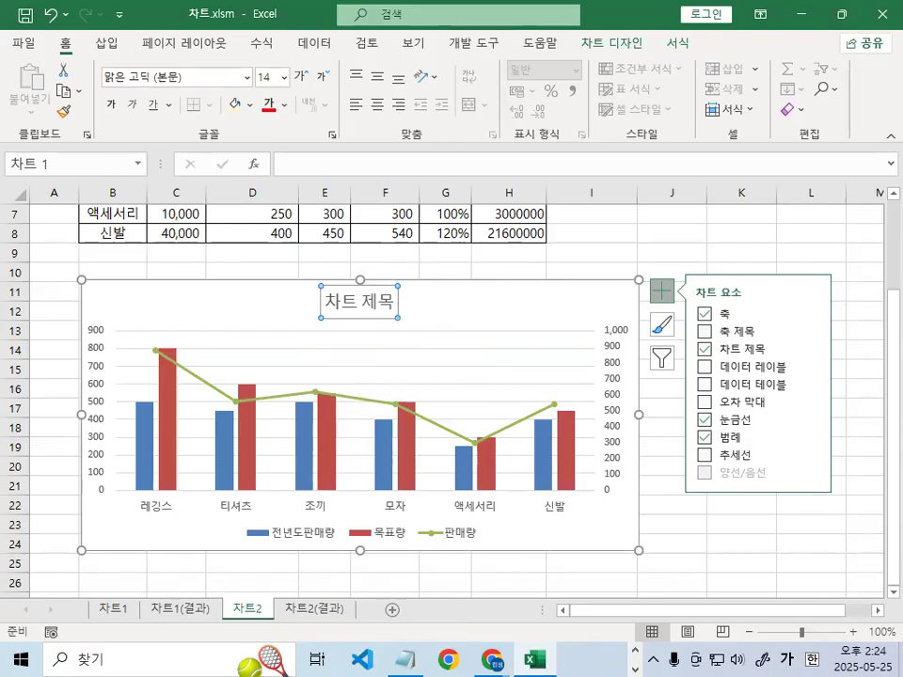
Link the chart title to the table heading in cell B1 with the formula =차트2!$B$1
key("ctrl+1")
left_click(274, 155)
mouse_move(388, 153)
left_mouse_down()
mouse_move(319, 202)
mouse_move(305, 118)
mouse_move(406, 174)
left_mouse_up()
left_click_drag(293, 154, 365, 67)
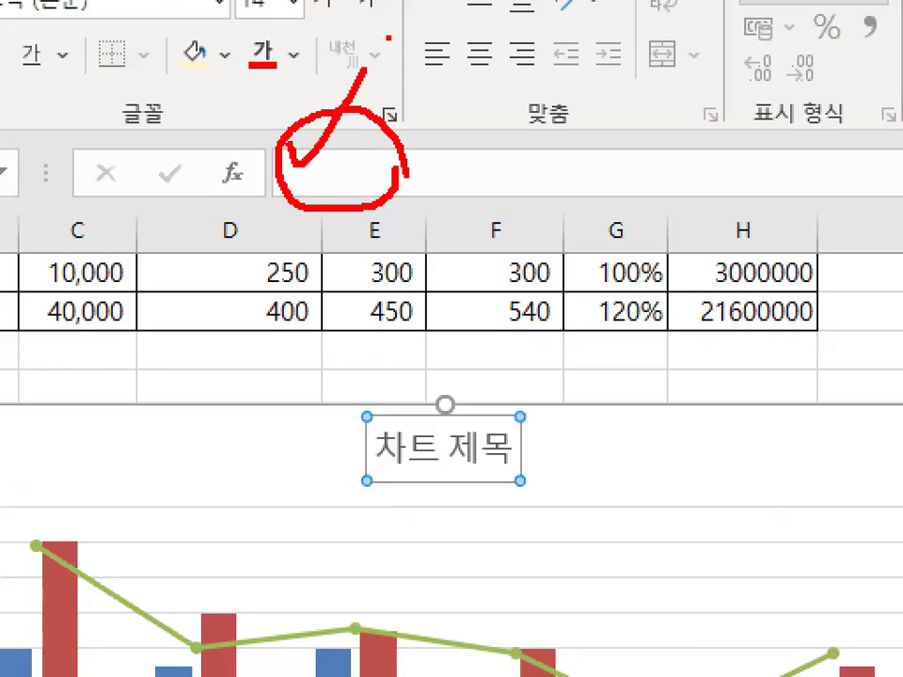
key("Escape")
left_click(321, 172)
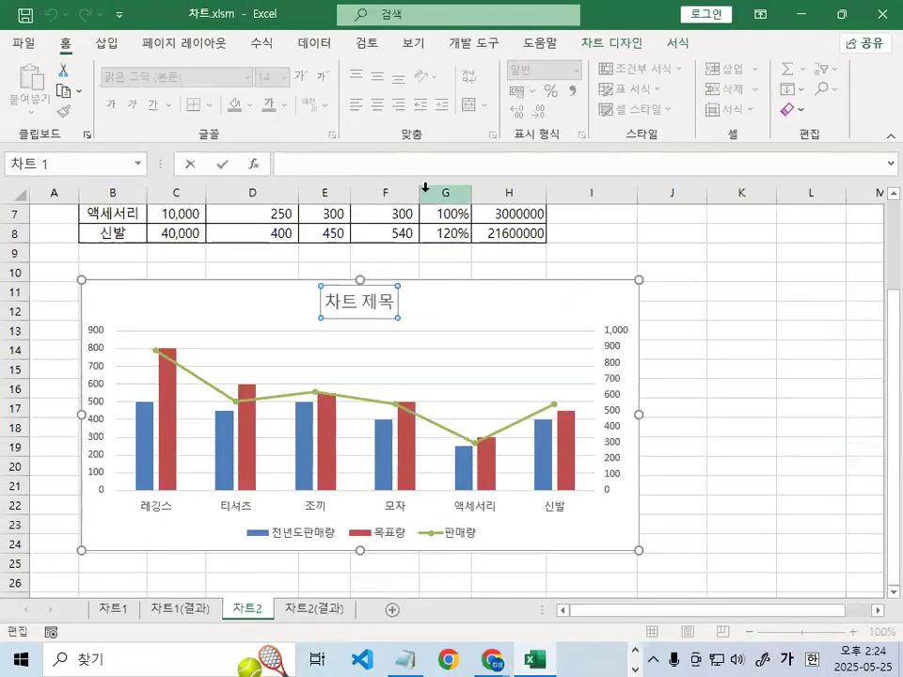
type("=")
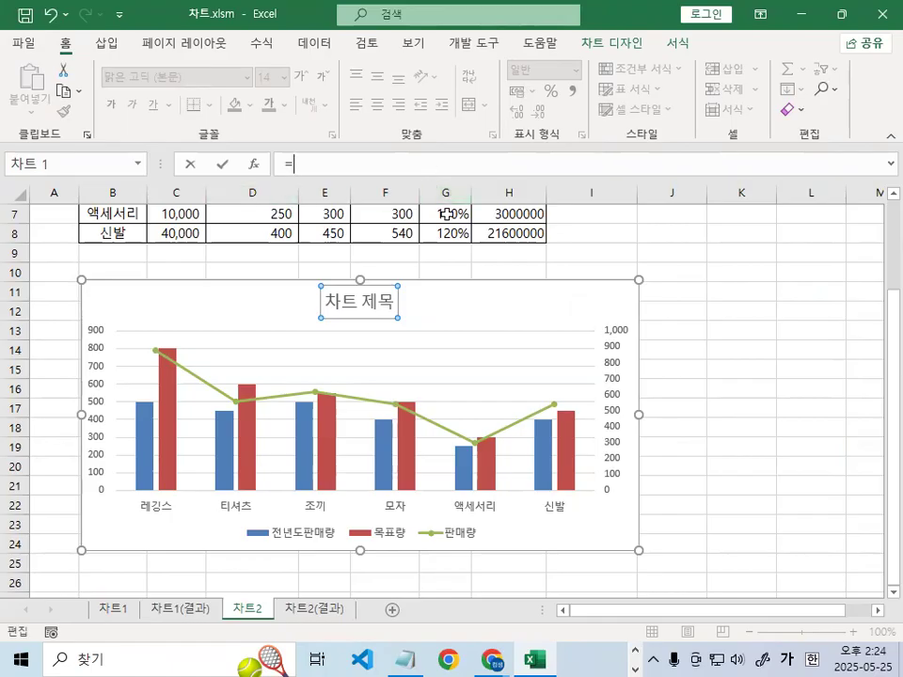
scroll(393, 411, "up", 2)
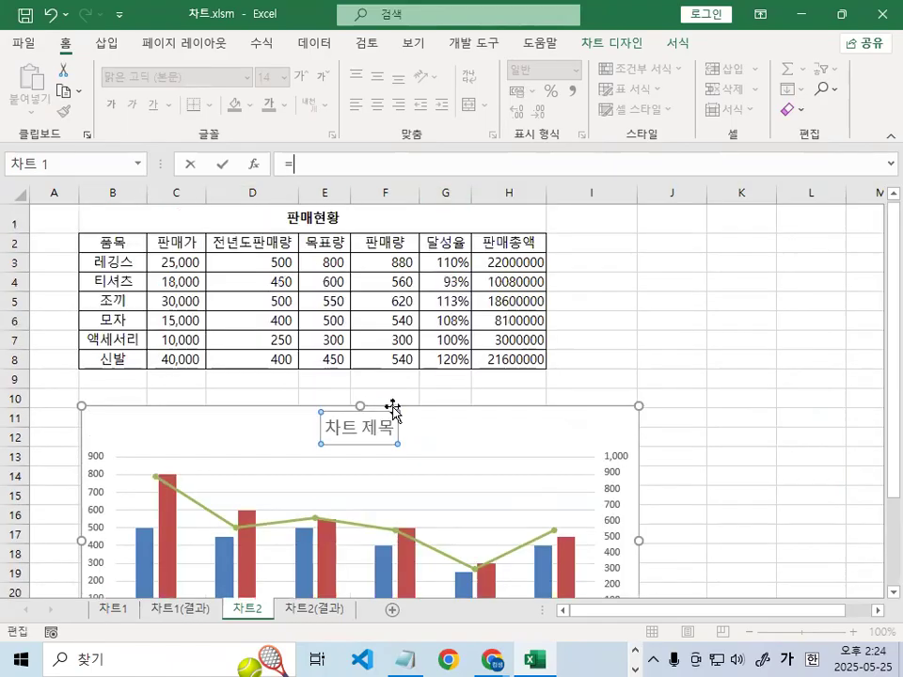
left_click(287, 215)
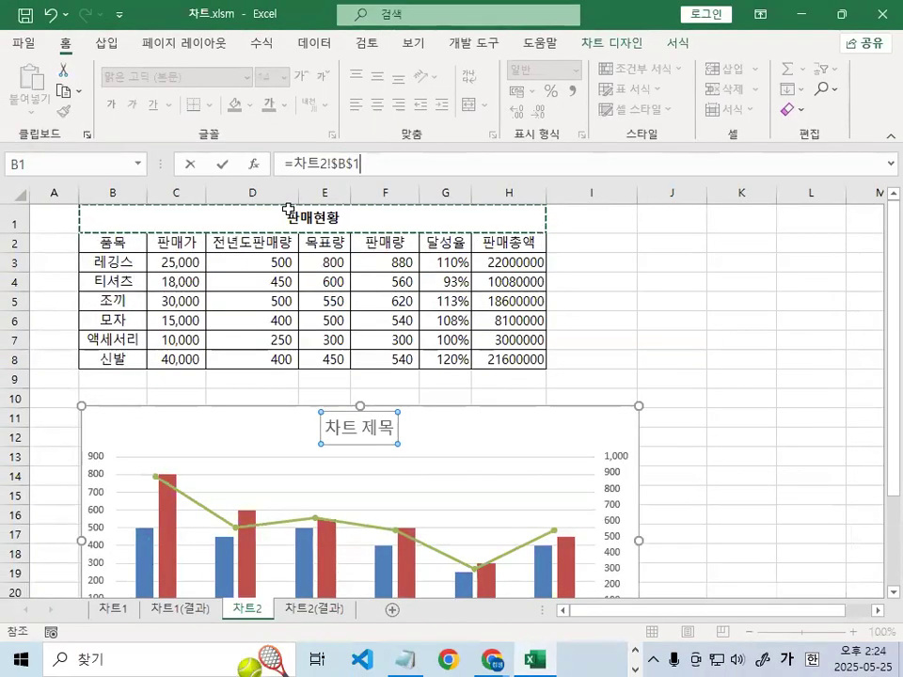
key("Return")
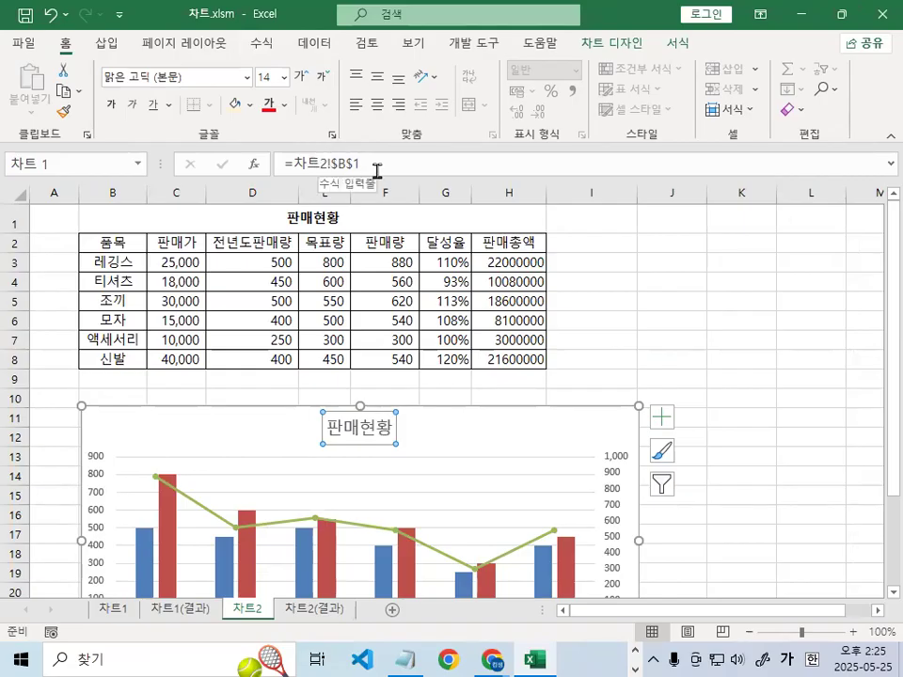
Select the chart title again and re-enter its link to the 판매현황 heading, =차트2!$B$1
left_click_drag(375, 163, 218, 161)
left_click(220, 163)
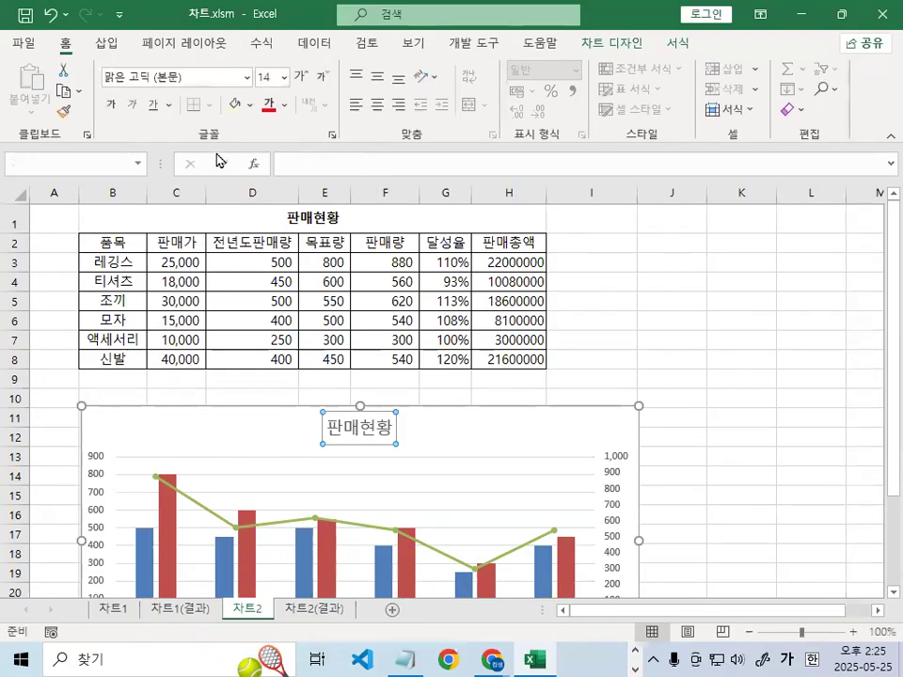
left_click(363, 432)
left_click(359, 435)
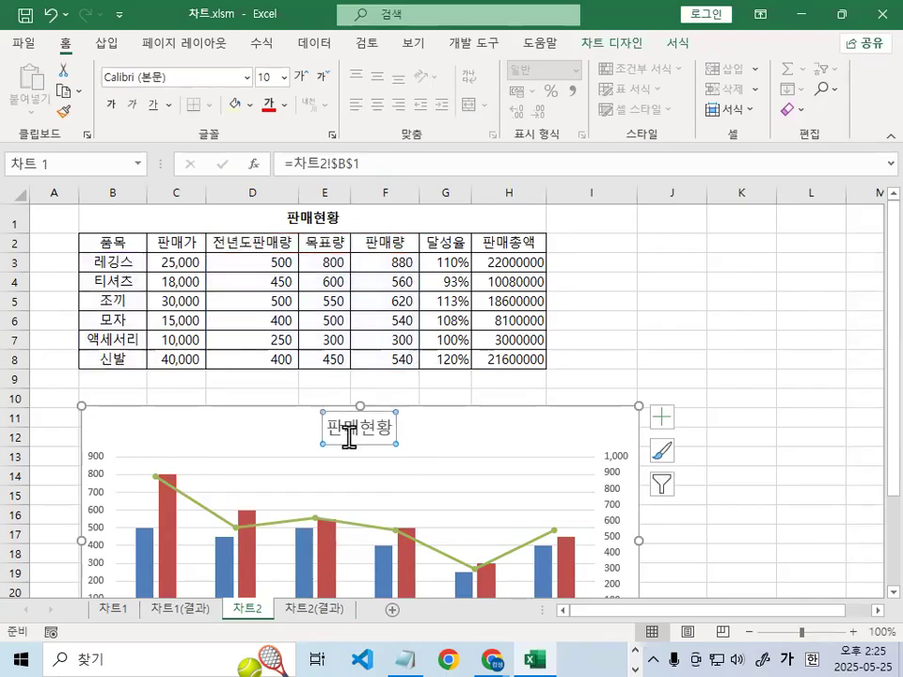
left_click_drag(364, 164, 255, 141)
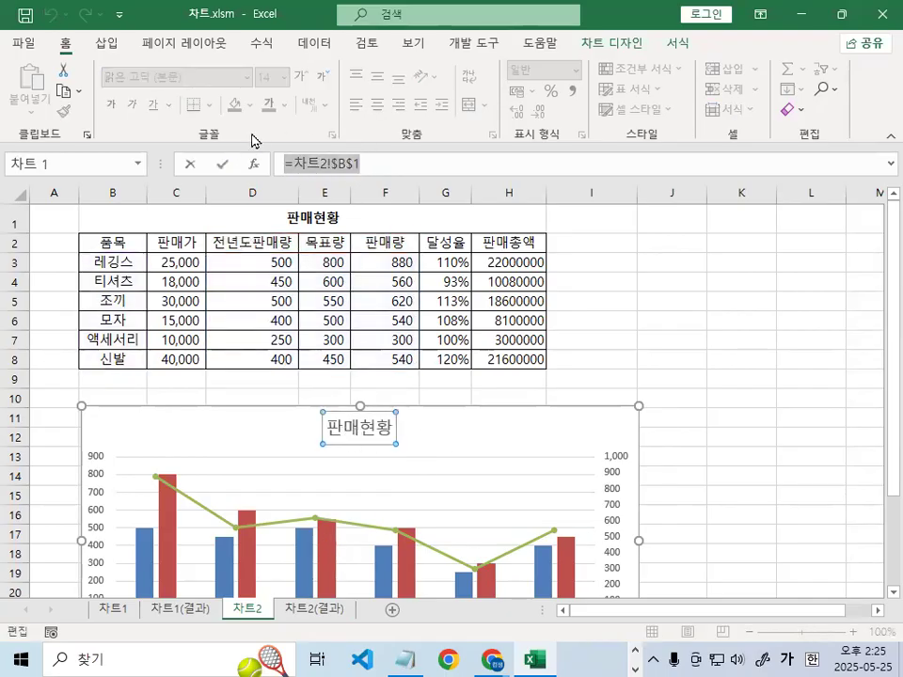
type("=")
left_click(325, 218)
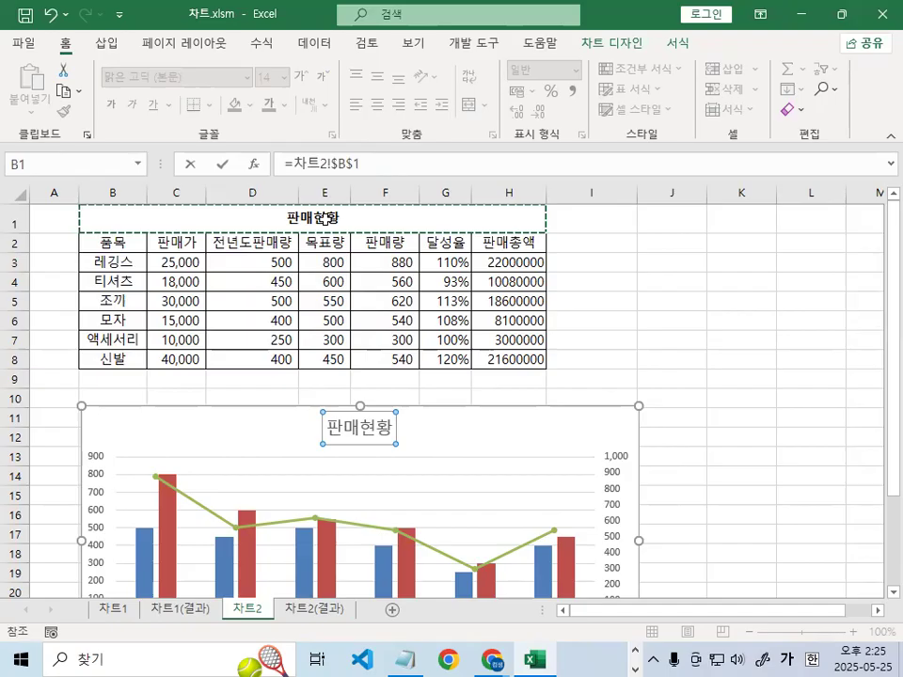
key("Return")
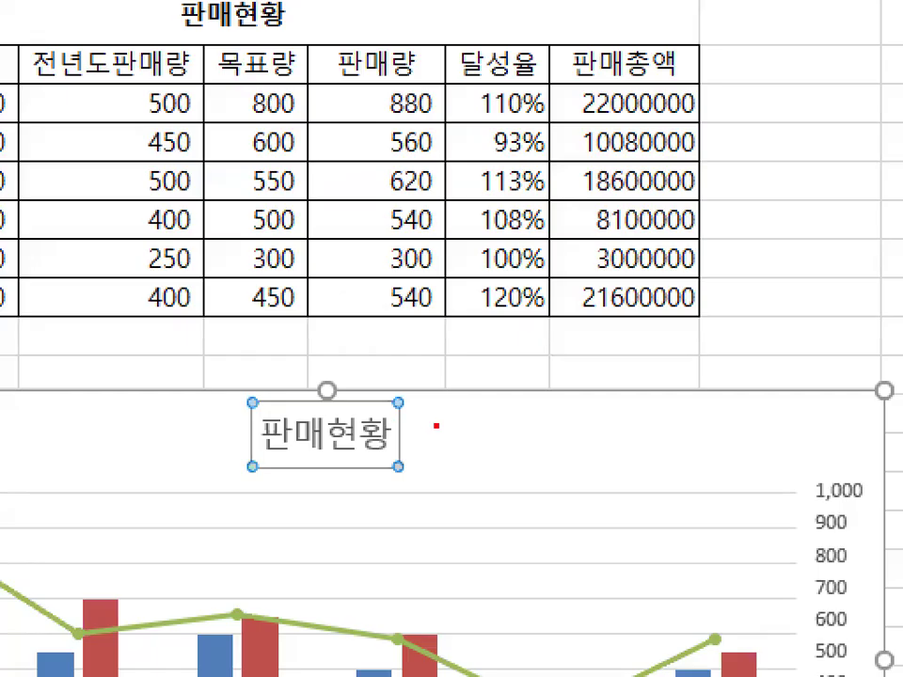
Set the chart title's font to 돋움 and make it bold
mouse_move(439, 451)
left_mouse_down()
mouse_move(241, 480)
mouse_move(358, 369)
mouse_move(409, 429)
left_mouse_up()
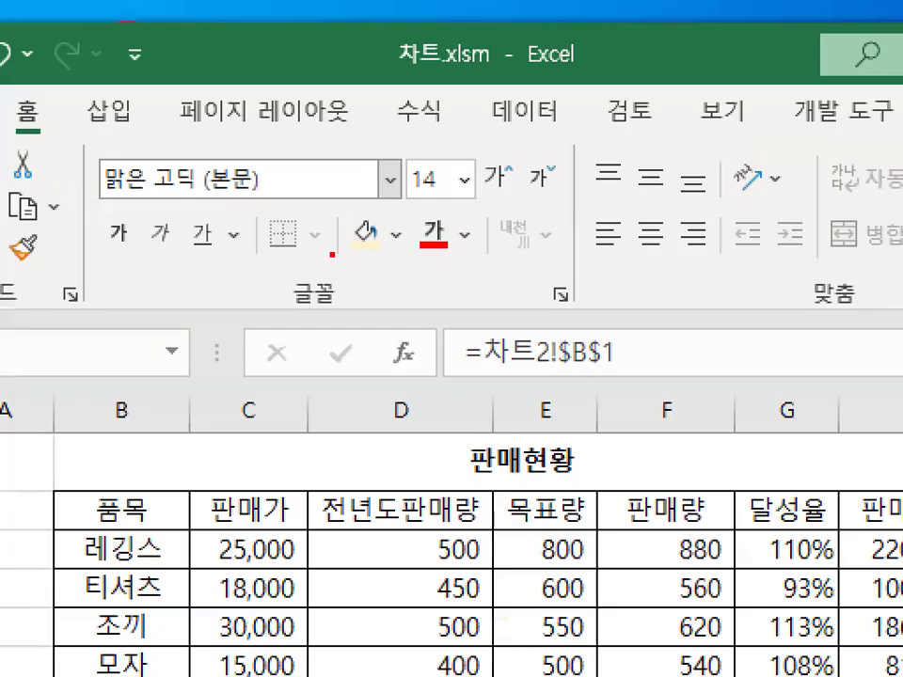
mouse_move(350, 299)
left_mouse_down()
mouse_move(329, 318)
mouse_move(320, 233)
mouse_move(348, 306)
left_mouse_up()
mouse_move(284, 181)
left_mouse_down()
mouse_move(223, 215)
mouse_move(282, 193)
left_mouse_up()
left_click(281, 177)
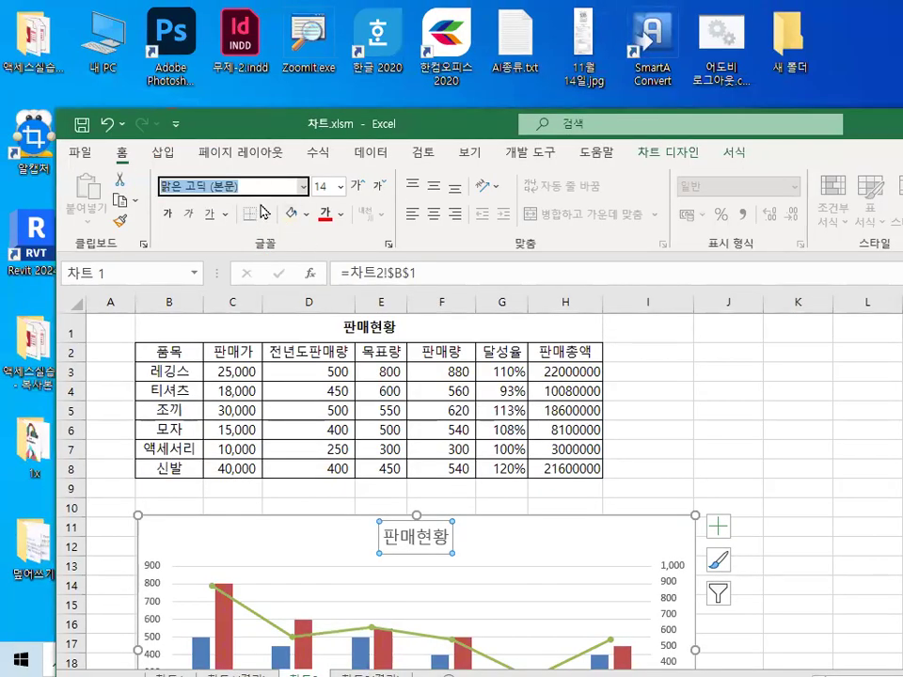
type("ㄷ")
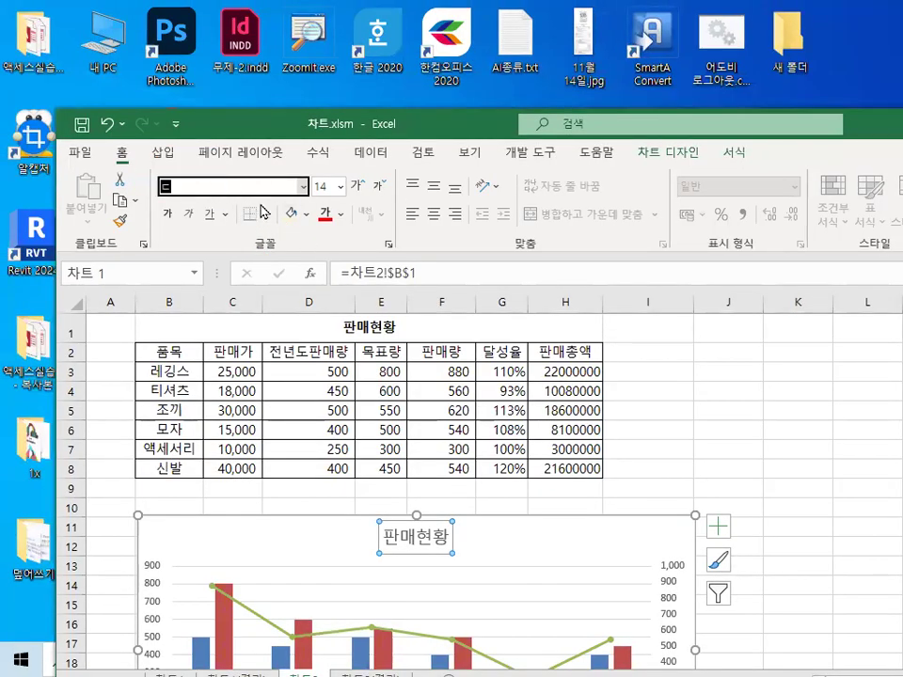
type("돋움")
key("Return")
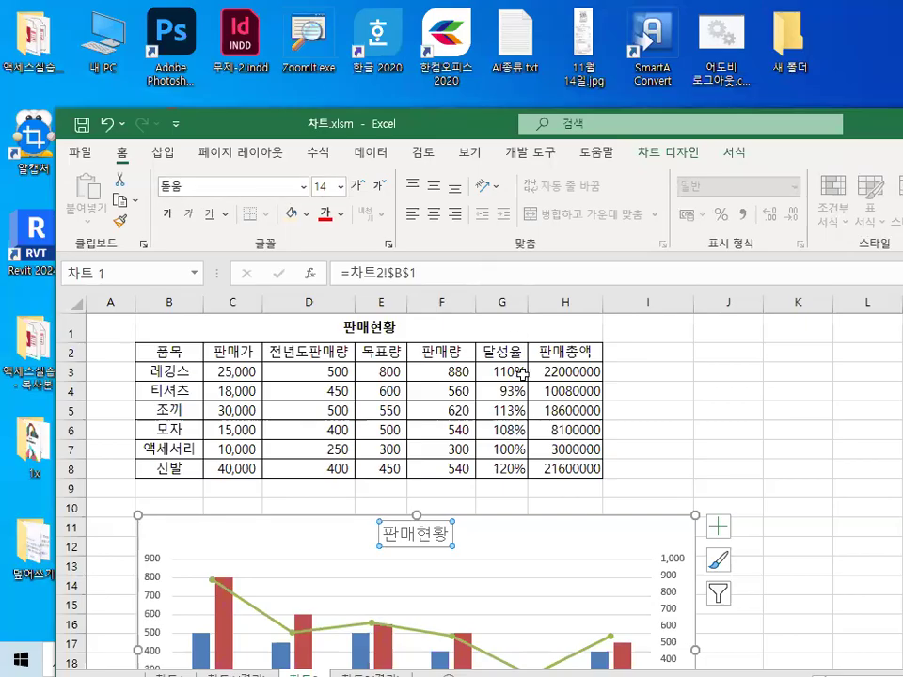
left_click(169, 215)
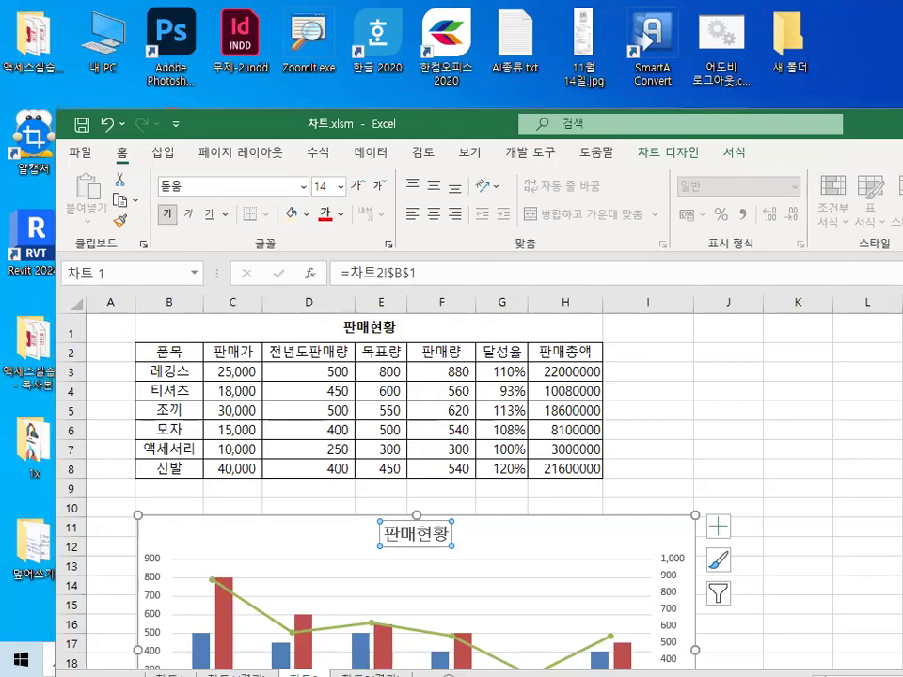
left_click(175, 210)
mouse_move(190, 218)
left_mouse_down()
mouse_move(96, 262)
mouse_move(160, 174)
mouse_move(181, 239)
left_mouse_up()
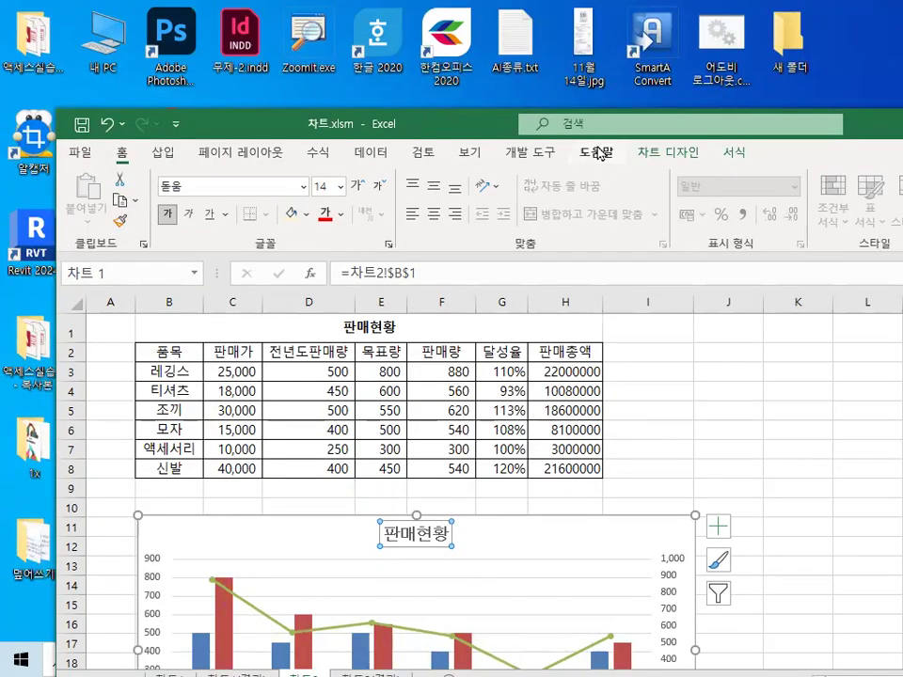
Examine the formatted chart title and the data points along the 판매량 line in the combo chart
left_click_drag(484, 119, 439, 43)
scroll(429, 429, "down", 3)
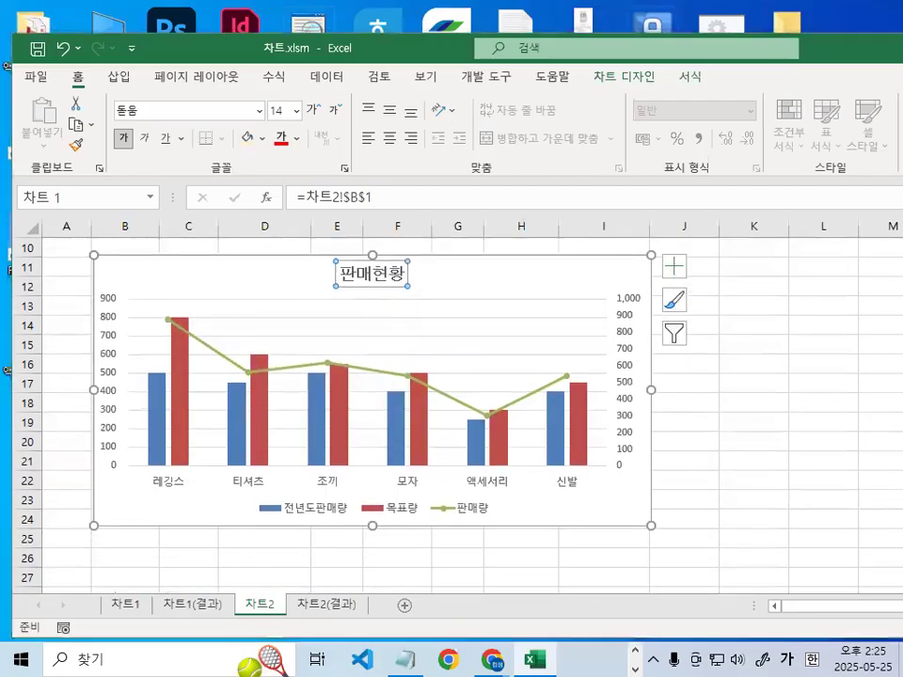
left_click_drag(412, 273, 425, 279)
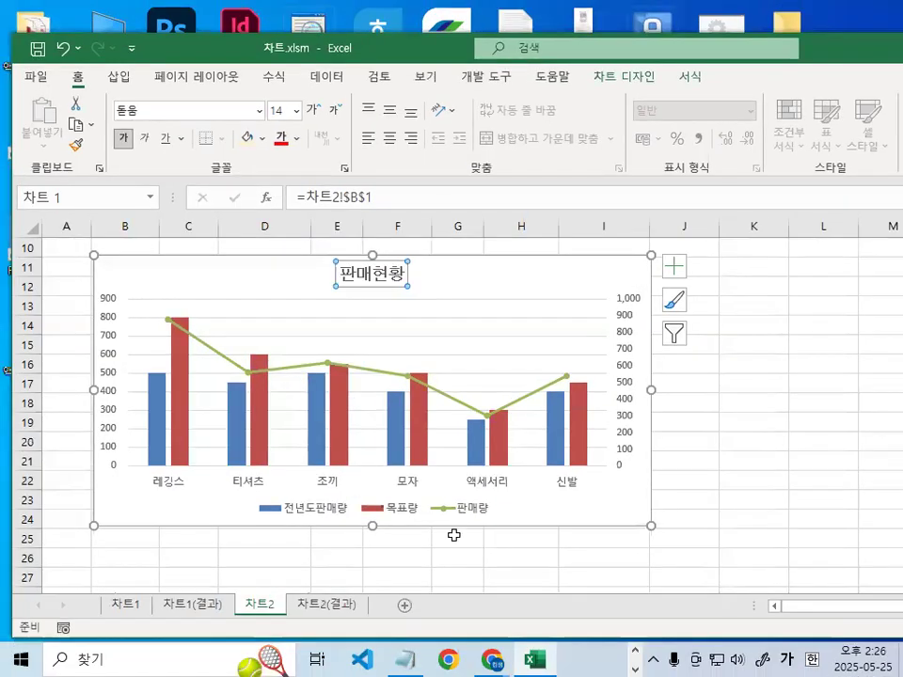
key("ctrl+1")
left_click(463, 531)
mouse_move(524, 511)
left_mouse_down()
mouse_move(423, 449)
mouse_move(555, 481)
left_mouse_up()
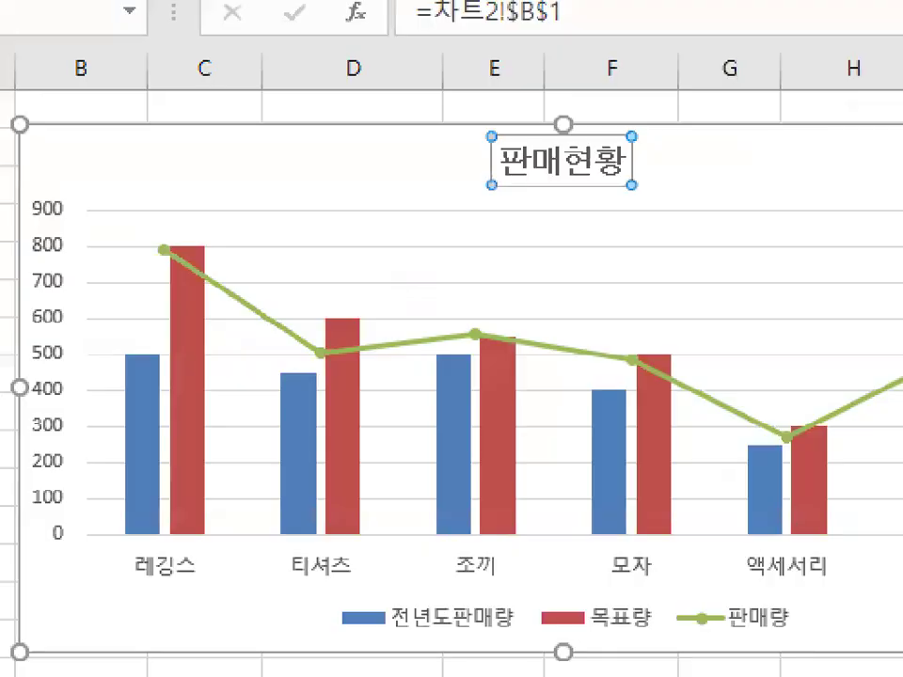
mouse_move(182, 252)
left_mouse_down()
mouse_move(161, 210)
mouse_move(180, 243)
left_mouse_up()
mouse_move(396, 400)
left_mouse_down()
mouse_move(321, 400)
mouse_move(406, 382)
left_mouse_up()
mouse_move(570, 380)
left_mouse_down()
mouse_move(460, 339)
mouse_move(583, 348)
left_mouse_up()
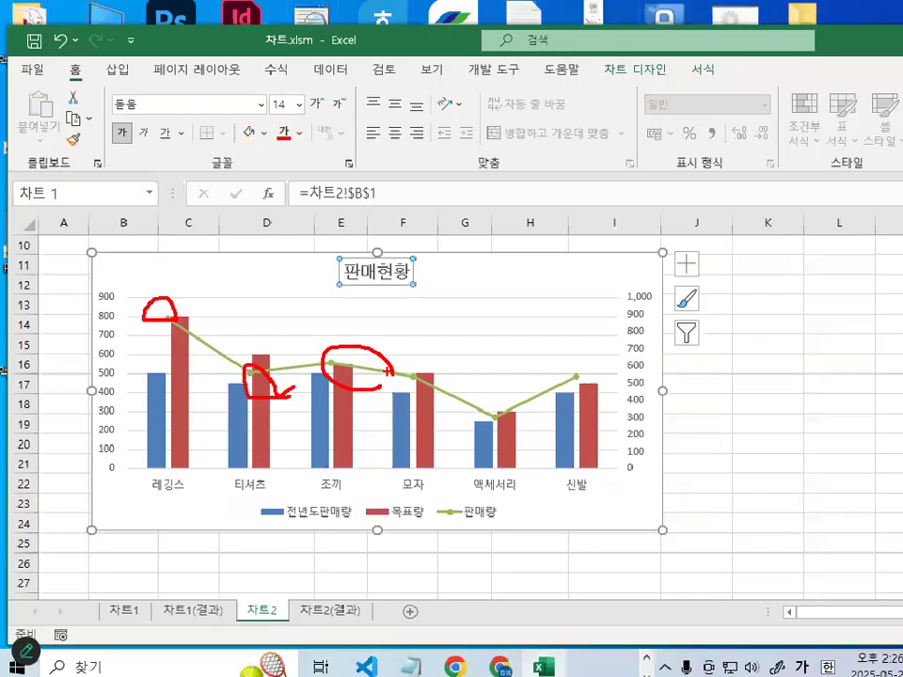
key("Escape")
Add data labels to the 판매량 line series in the chart
left_click(219, 353)
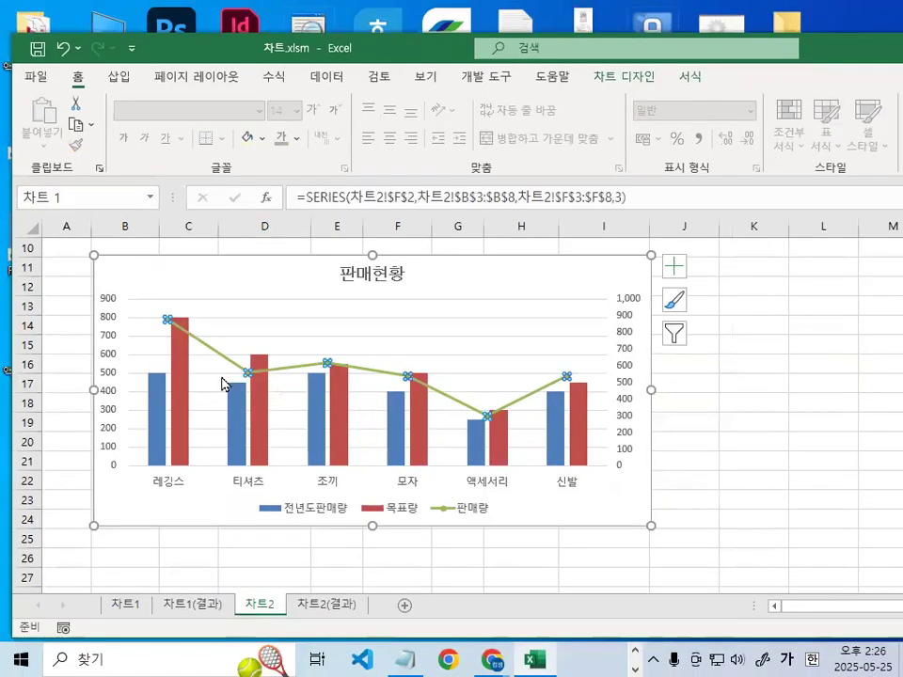
mouse_move(249, 363)
left_mouse_down()
mouse_move(192, 372)
mouse_move(234, 352)
left_mouse_up()
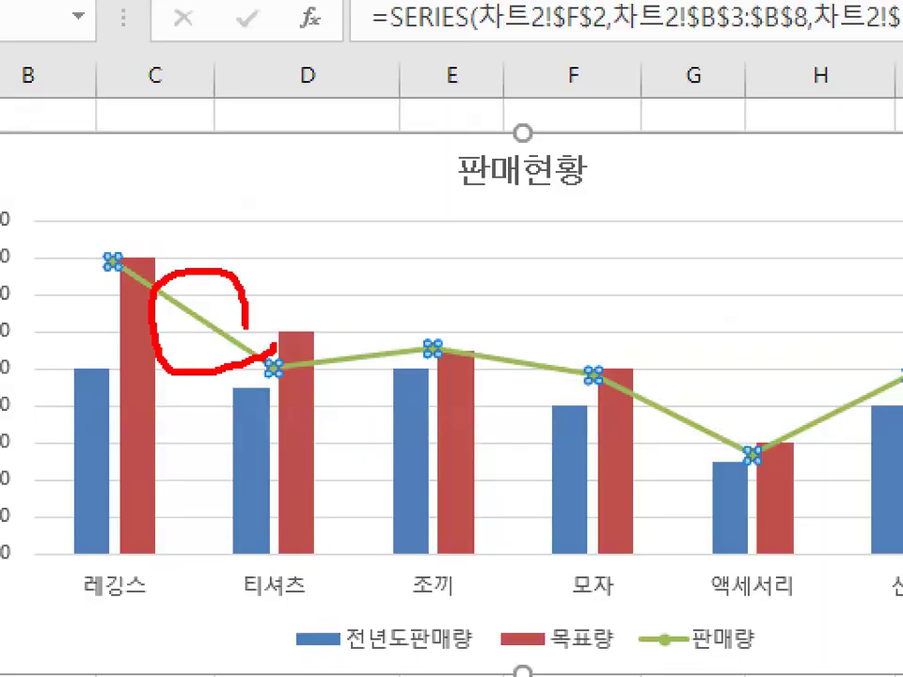
key("Escape")
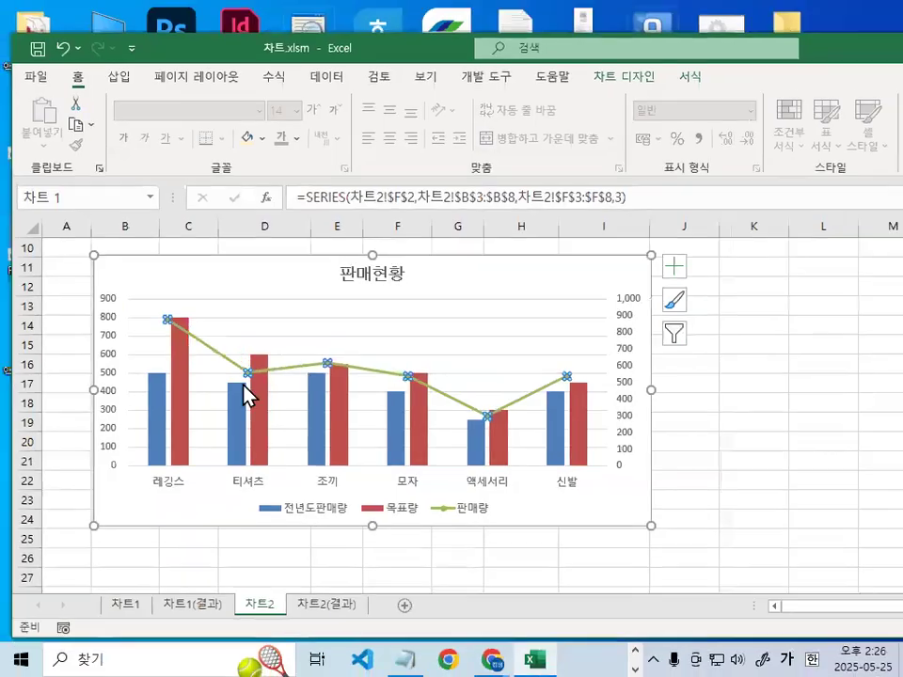
right_click(248, 370)
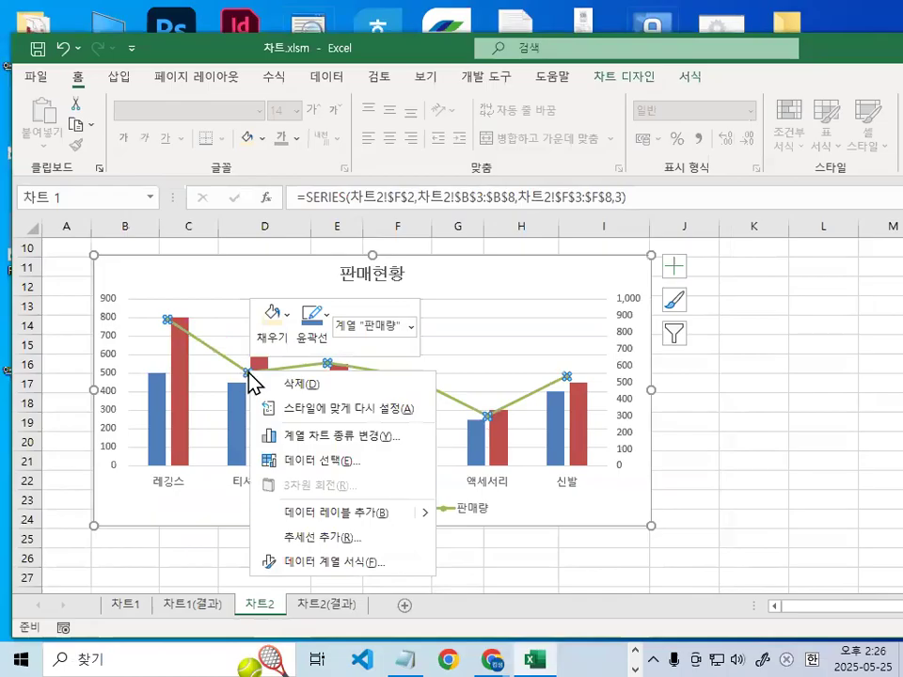
left_click(333, 518)
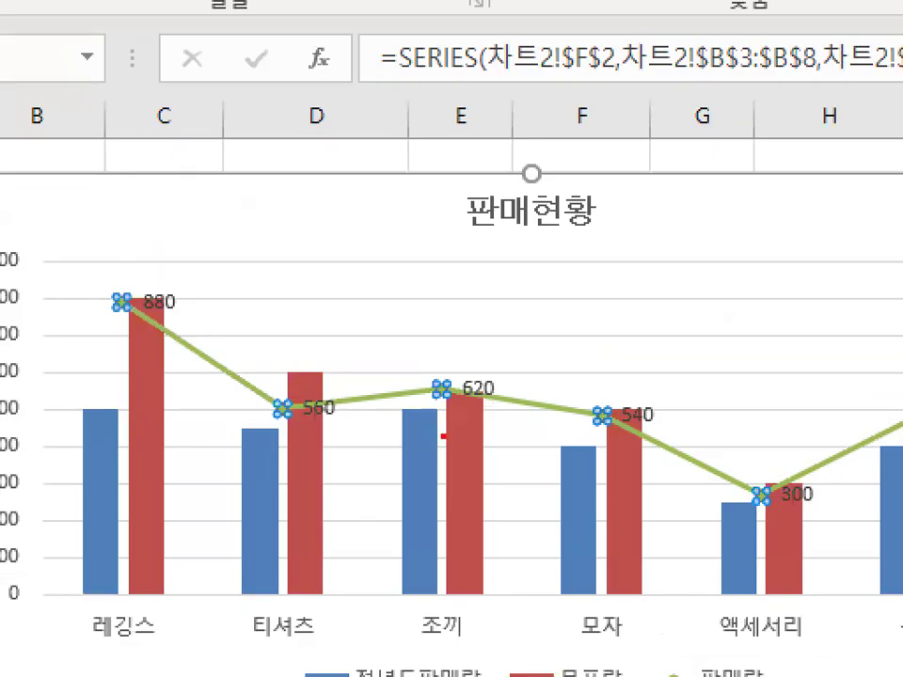
mouse_move(444, 436)
left_mouse_down()
mouse_move(474, 402)
mouse_move(480, 461)
left_mouse_up()
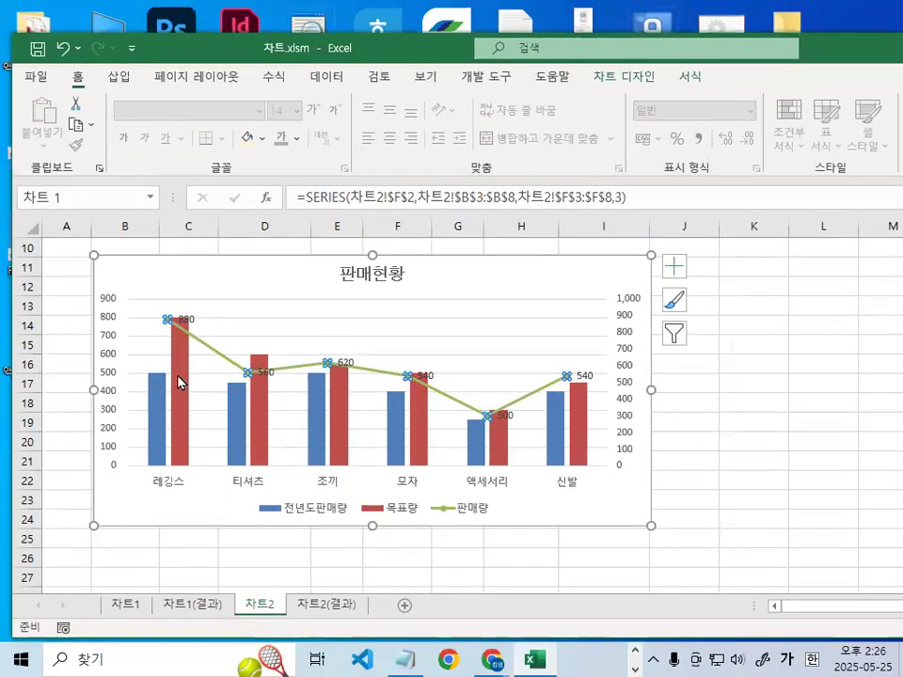
Set the series overlap (계열 겹치기) of the 목표량 columns to 50%
left_click(179, 378)
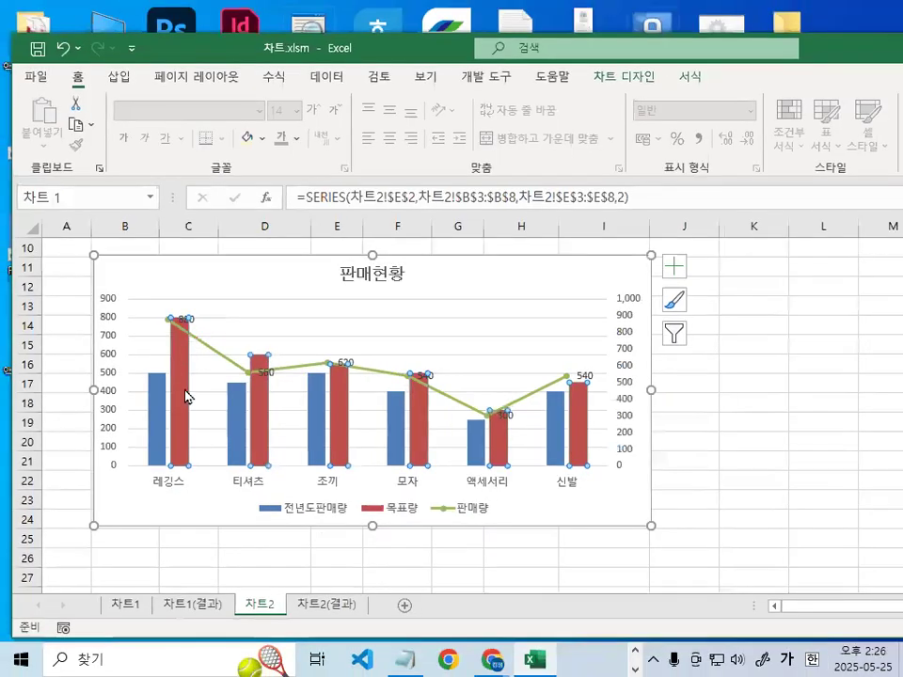
double_click(186, 395)
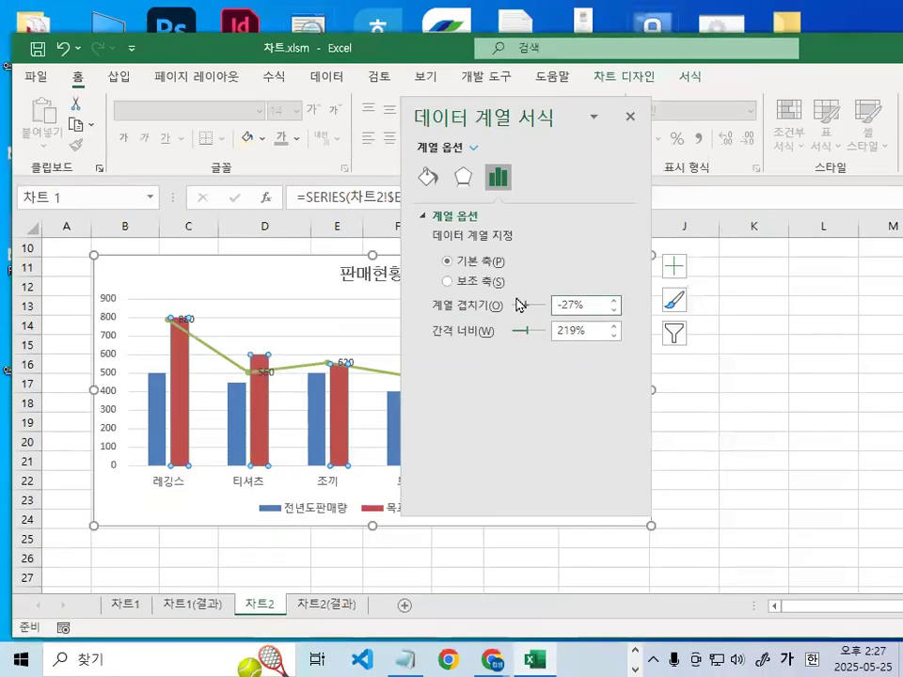
key("Delete")
key("Delete")
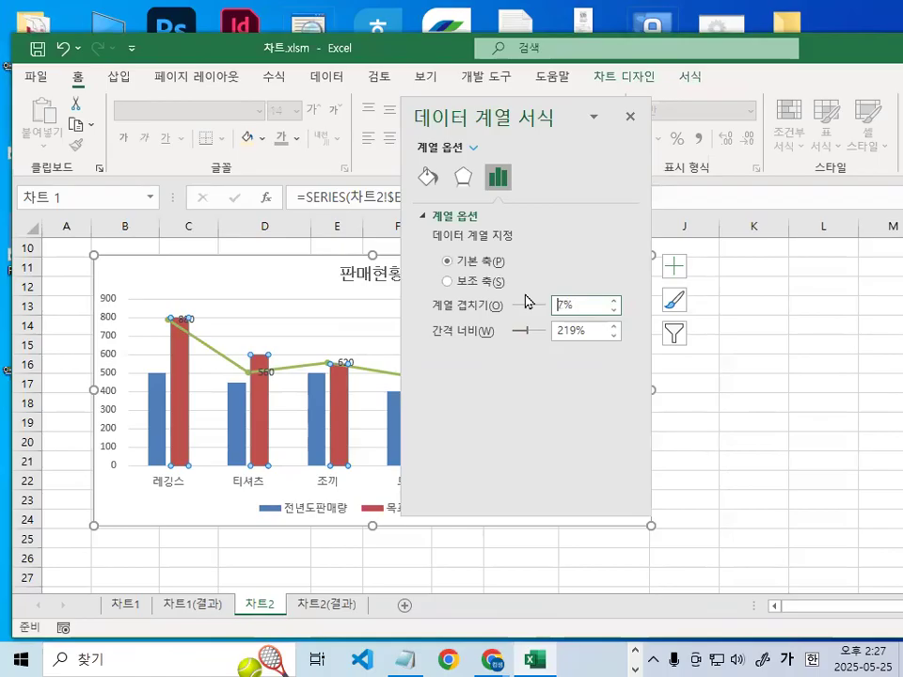
type("50")
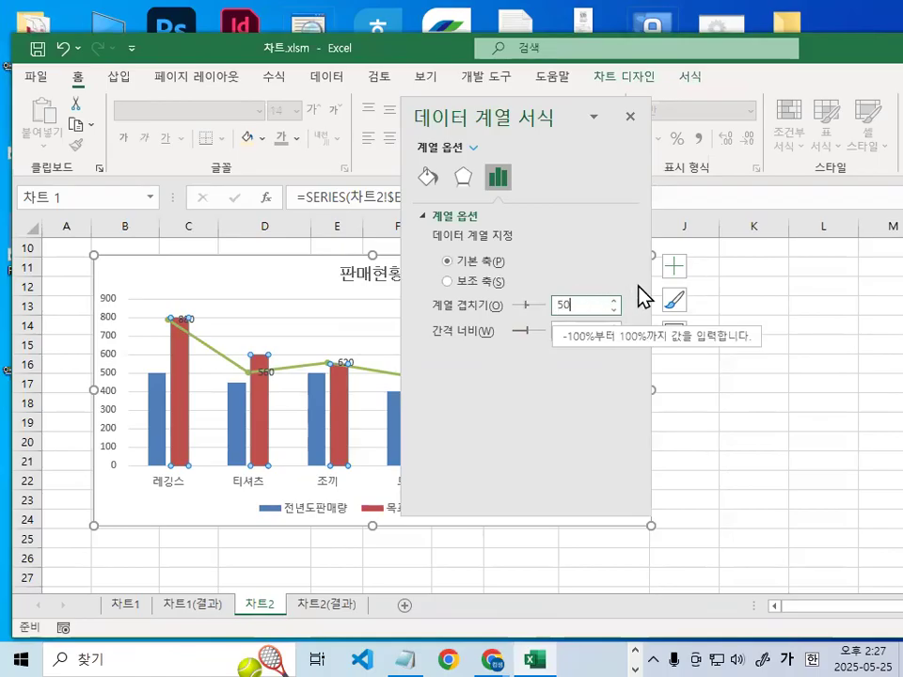
left_click(630, 115)
key("ctrl+1")
left_click(230, 485)
mouse_move(320, 481)
left_mouse_down()
mouse_move(125, 510)
mouse_move(373, 441)
left_mouse_up()
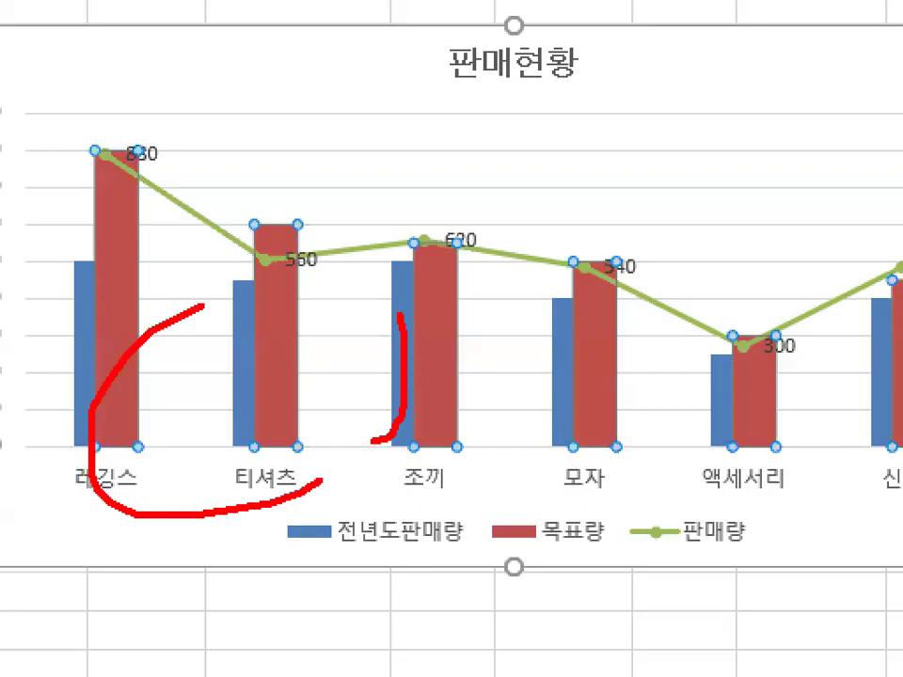
mouse_move(372, 316)
left_mouse_down()
mouse_move(234, 395)
mouse_move(294, 412)
left_mouse_up()
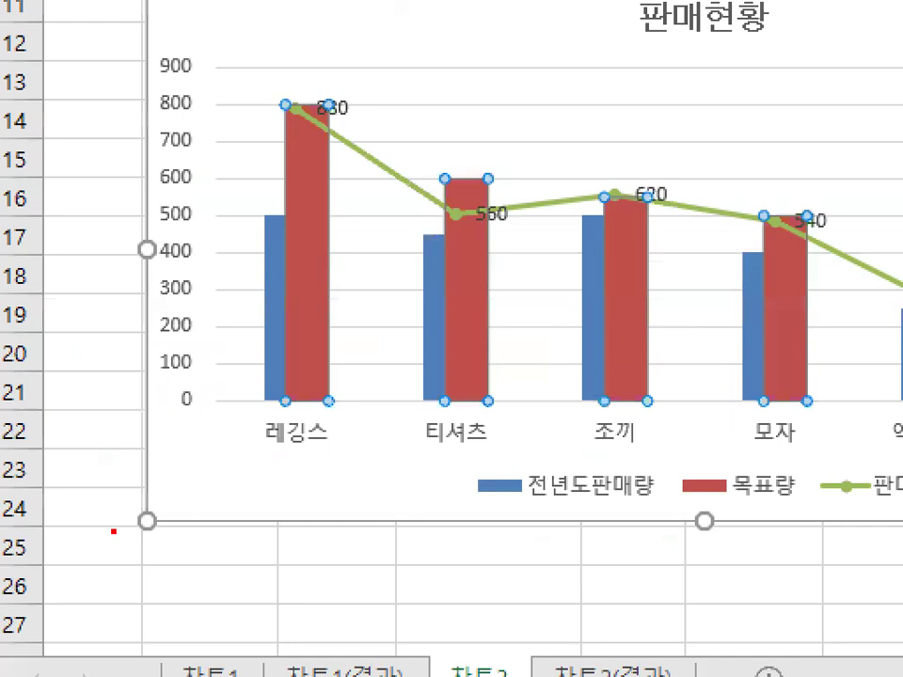
Set the minimum bound (최소값) of the primary vertical axis to 100
mouse_move(245, 298)
left_mouse_down()
mouse_move(215, 364)
mouse_move(166, 205)
mouse_move(224, 329)
left_mouse_up()
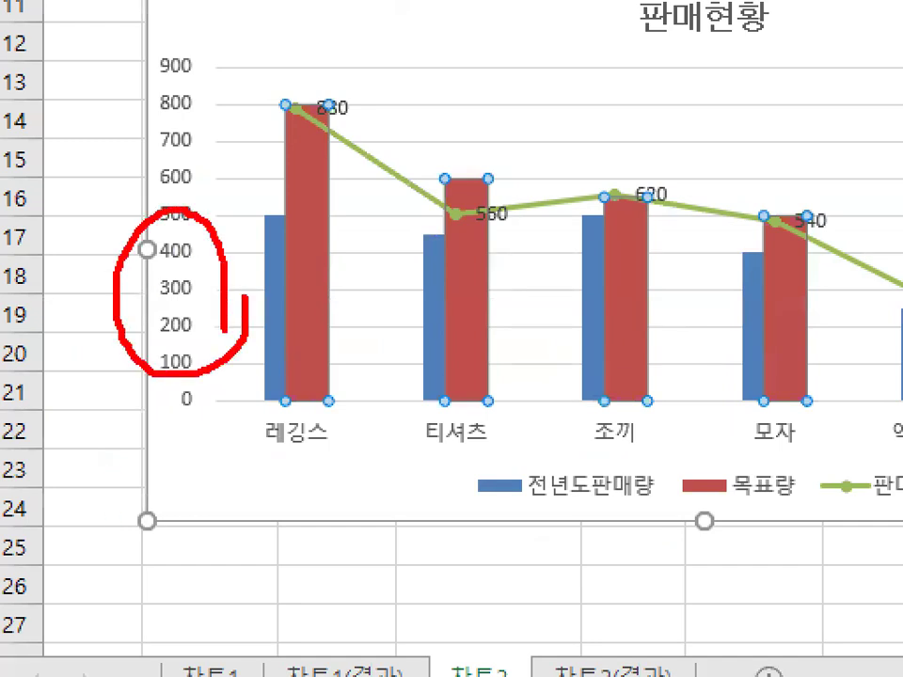
key("Escape")
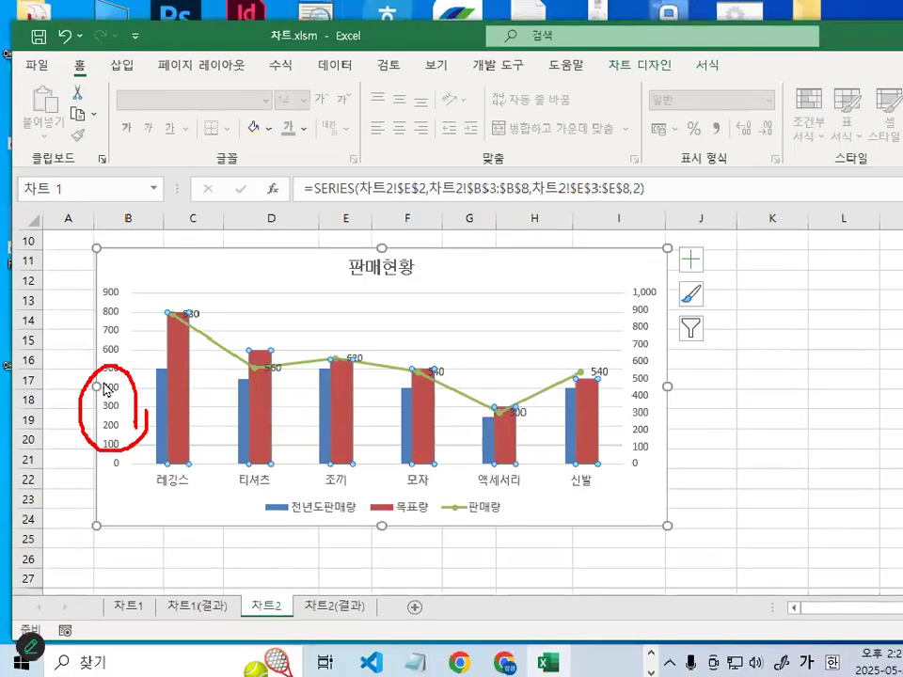
left_click(178, 142)
left_click_drag(104, 309, 130, 280)
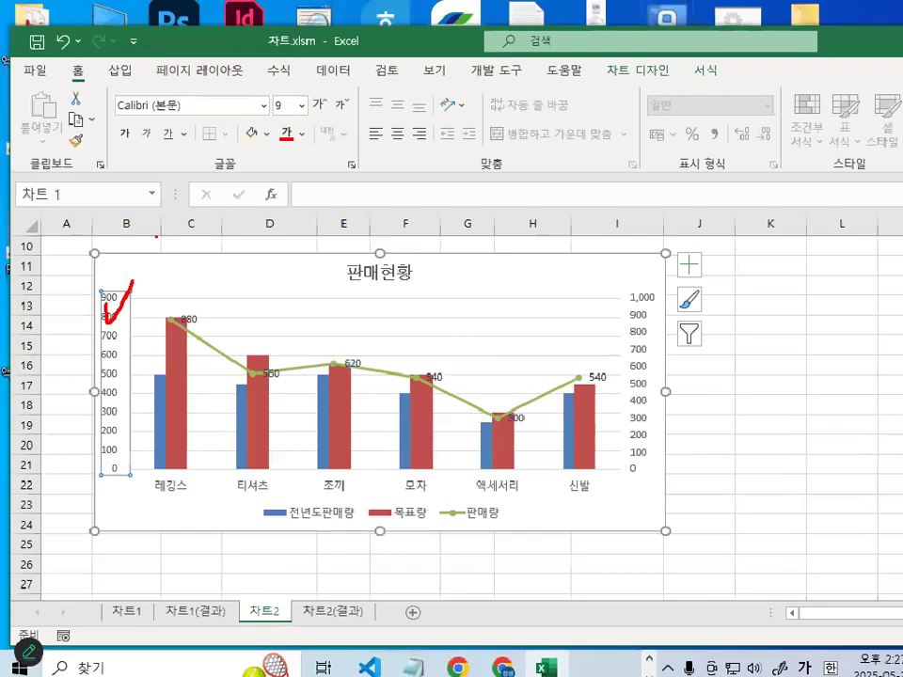
double_click(116, 346)
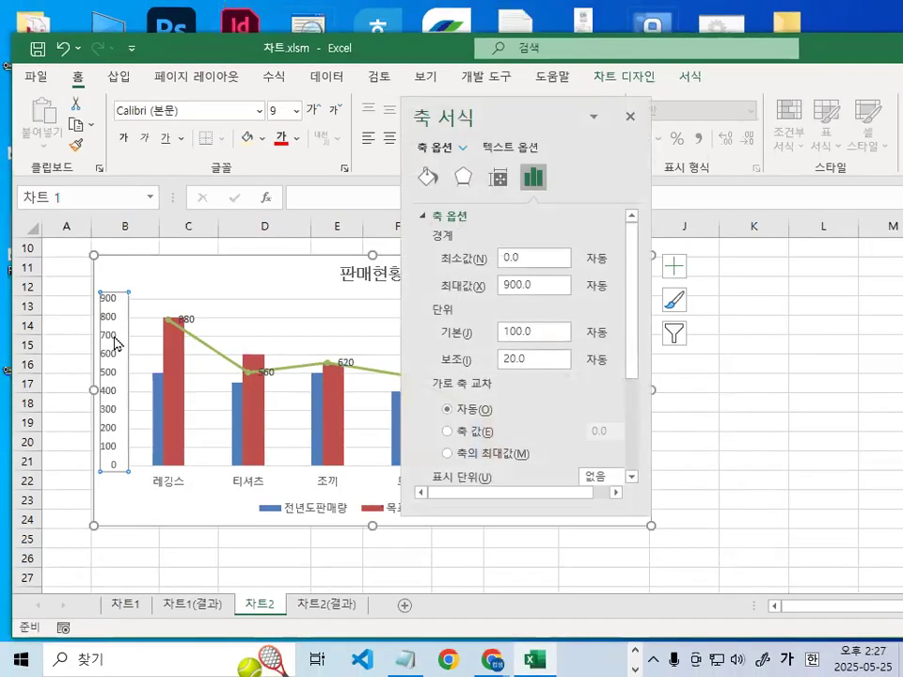
left_click(520, 260)
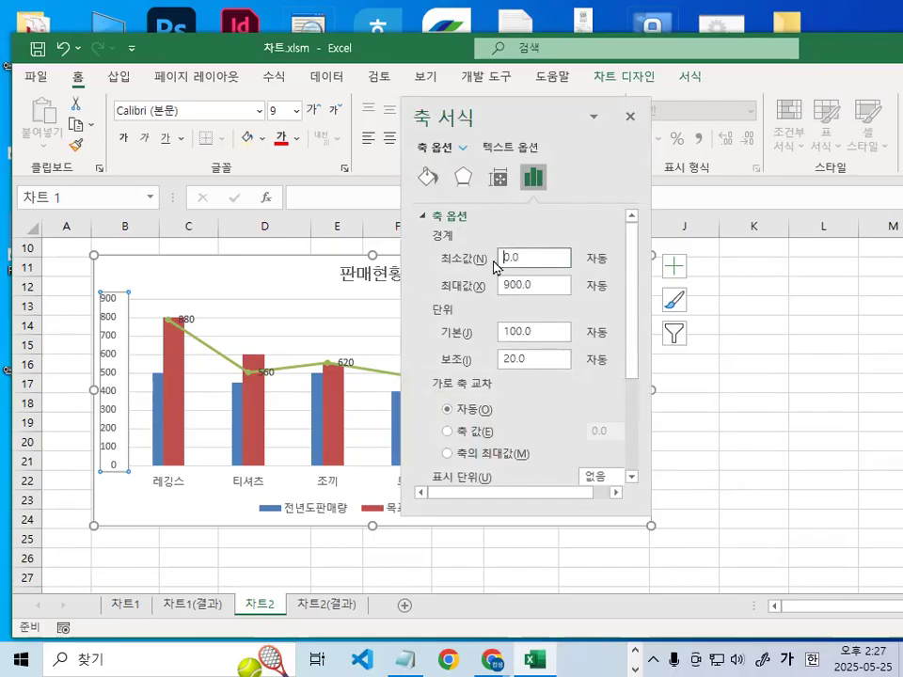
left_click(524, 258)
key("BackSpace")
key("BackSpace")
type("100")
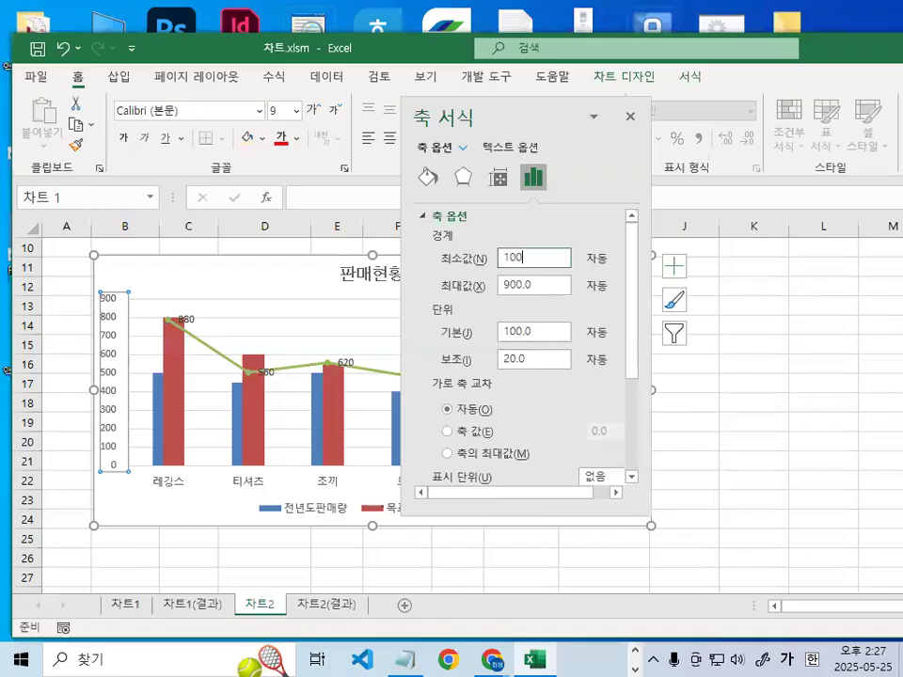
Set the major unit (기본) of the primary vertical axis to 300 and close the axis formatting
left_click(541, 329)
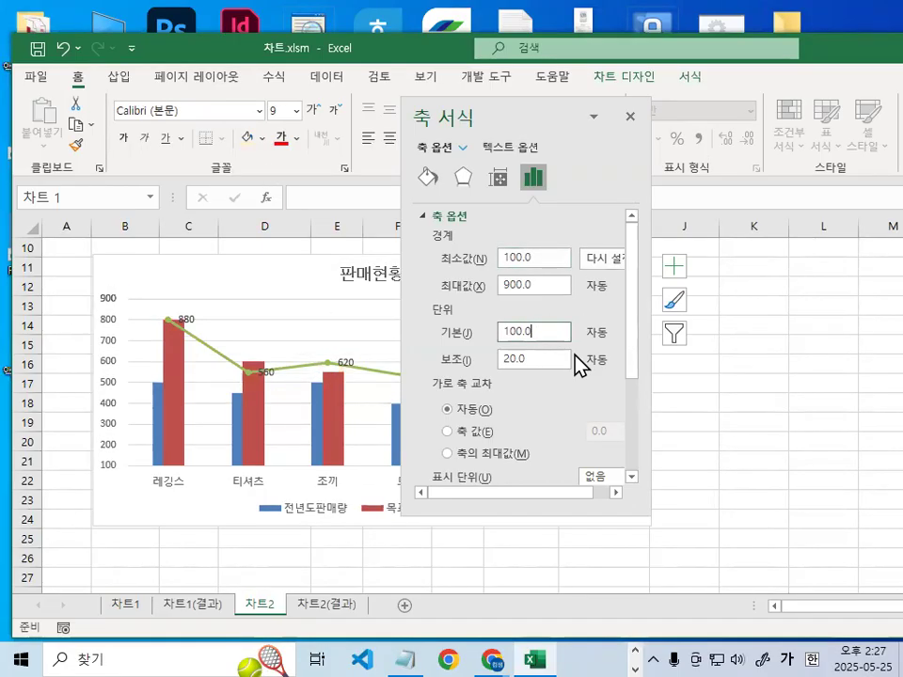
key("BackSpace")
key("BackSpace")
key("BackSpace")
key("BackSpace")
key("BackSpace")
type("300")
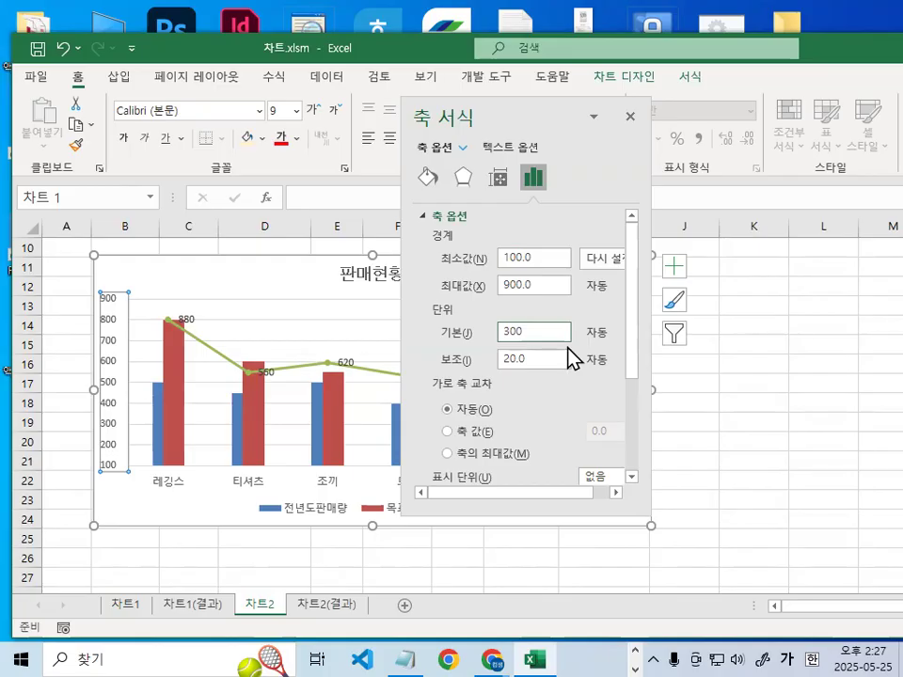
left_click(632, 117)
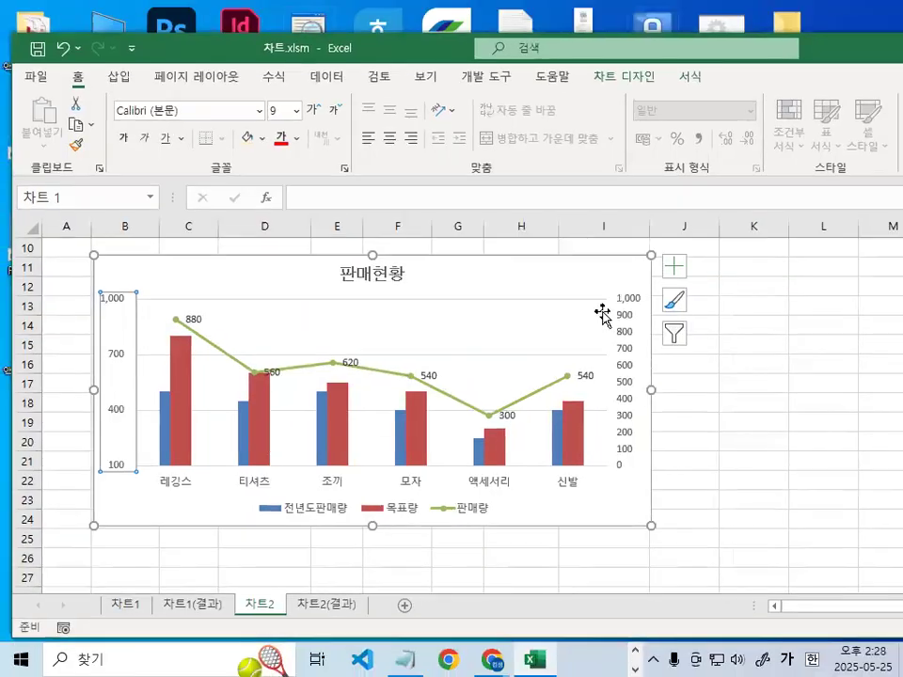
Apply the outer shadow preset 오프셋: 오른쪽 아래 to the chart area
left_click(618, 269)
left_click_drag(615, 262, 713, 222)
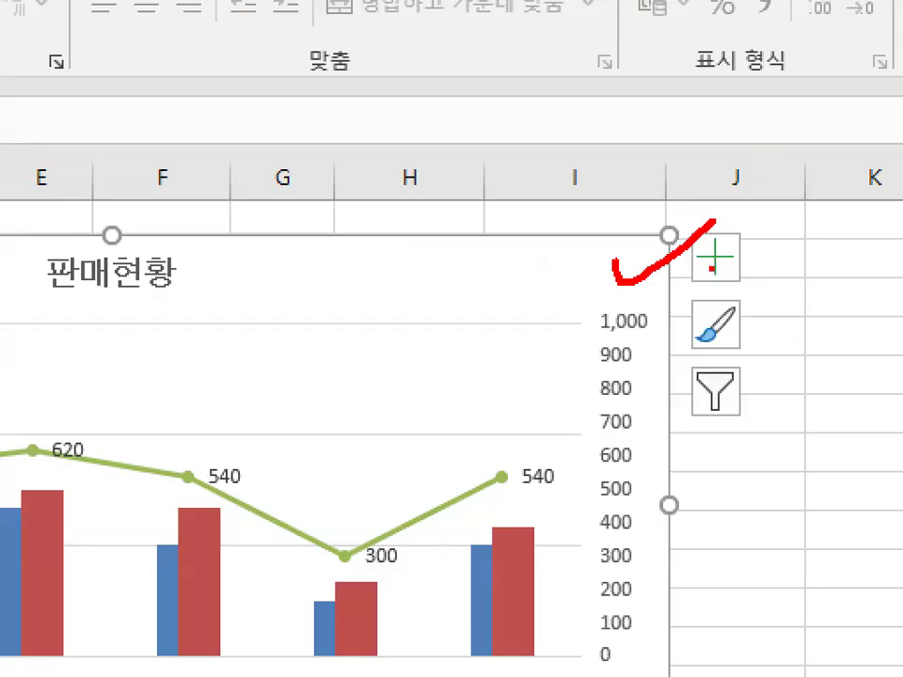
key("Escape")
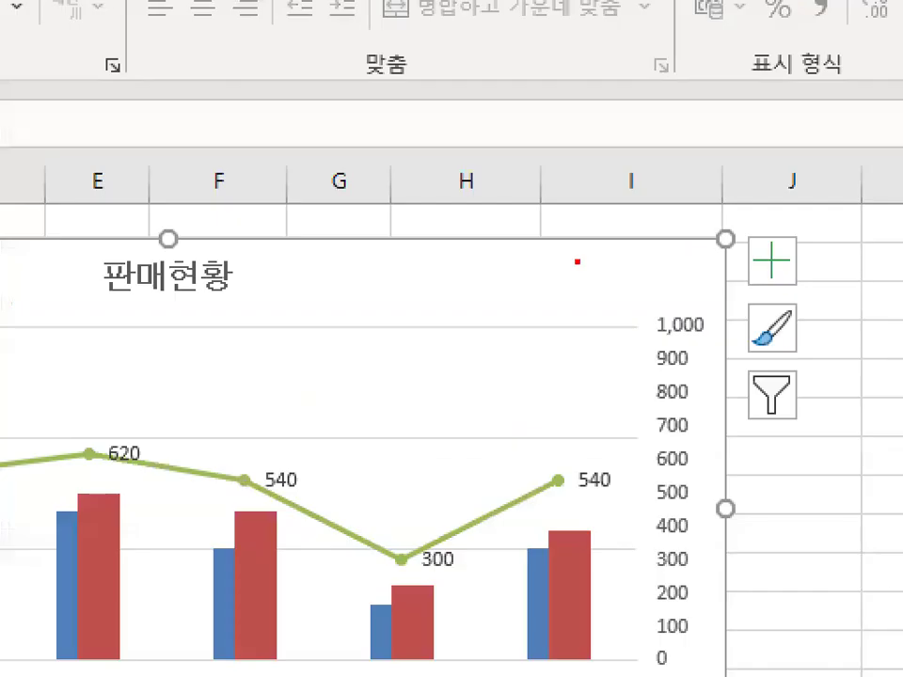
left_click_drag(576, 266, 644, 212)
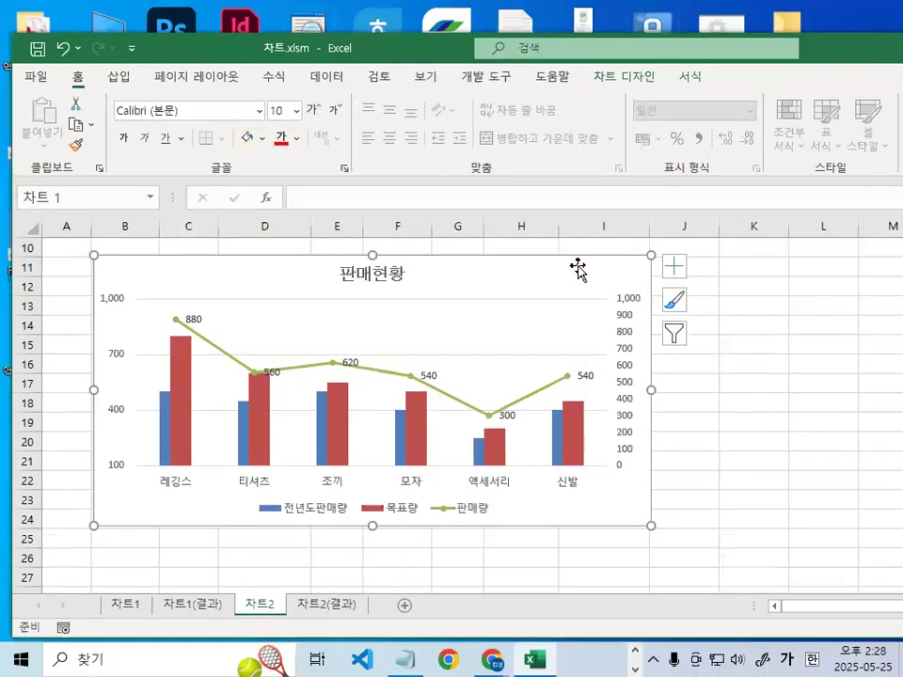
double_click(578, 269)
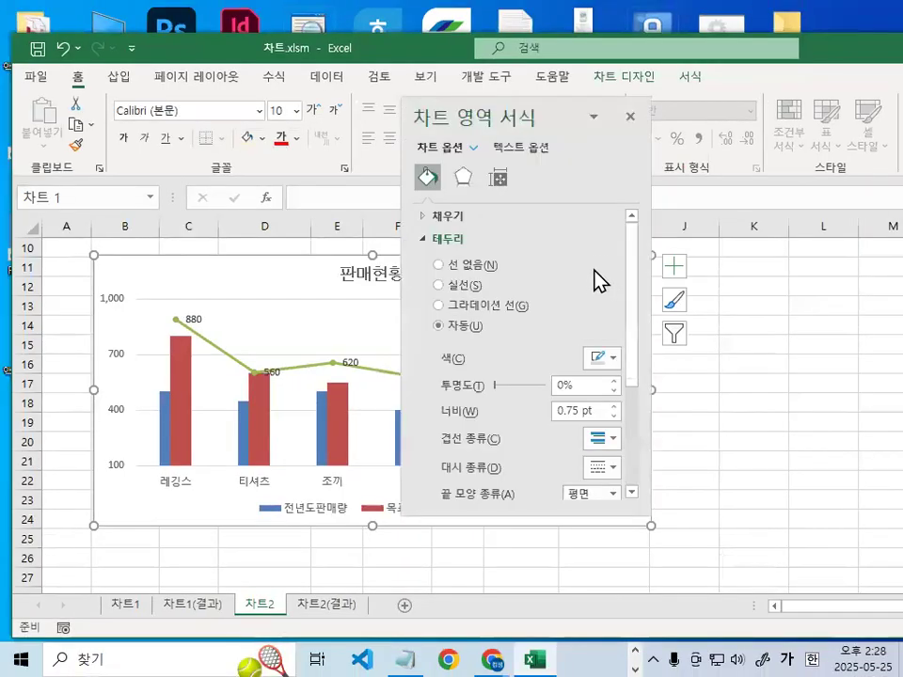
left_click(464, 178)
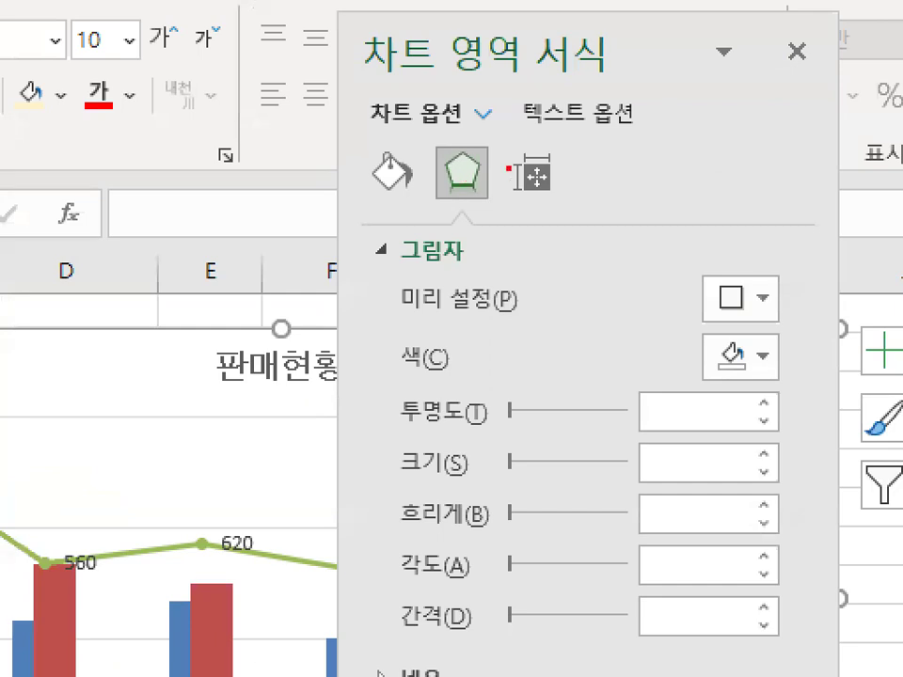
mouse_move(508, 169)
left_mouse_down()
mouse_move(480, 219)
mouse_move(461, 131)
mouse_move(496, 174)
left_mouse_up()
mouse_move(480, 252)
left_mouse_down()
mouse_move(377, 247)
mouse_move(436, 208)
left_mouse_up()
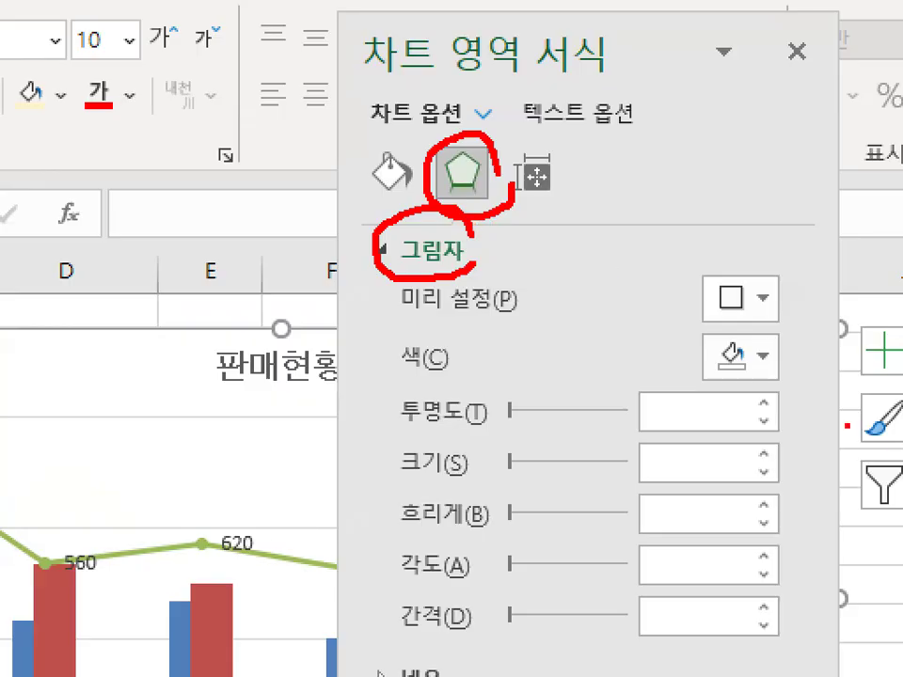
key("Escape")
left_click(741, 298)
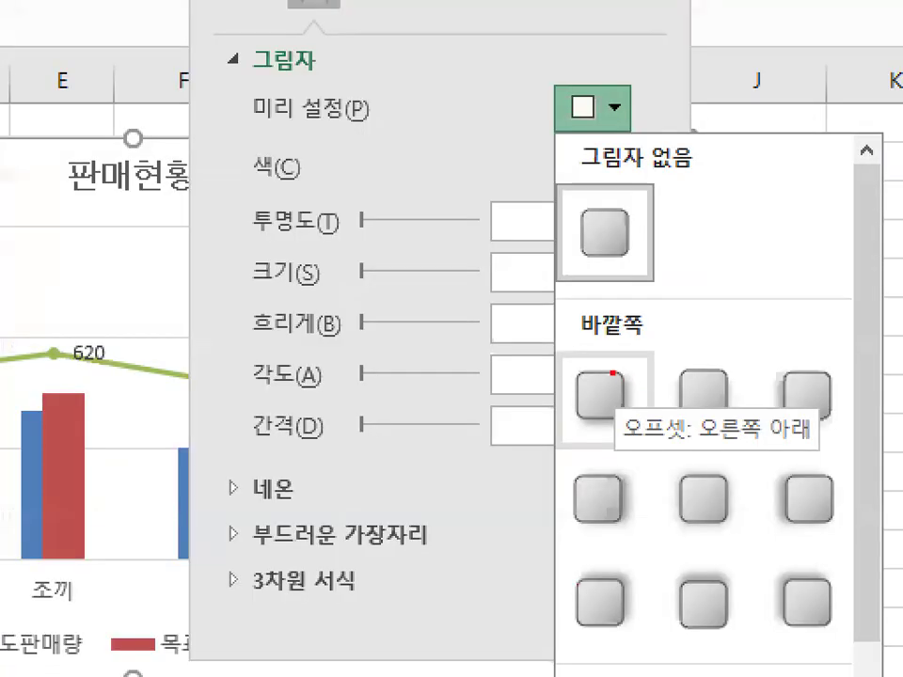
mouse_move(616, 358)
left_mouse_down()
mouse_move(569, 439)
mouse_move(658, 423)
left_mouse_up()
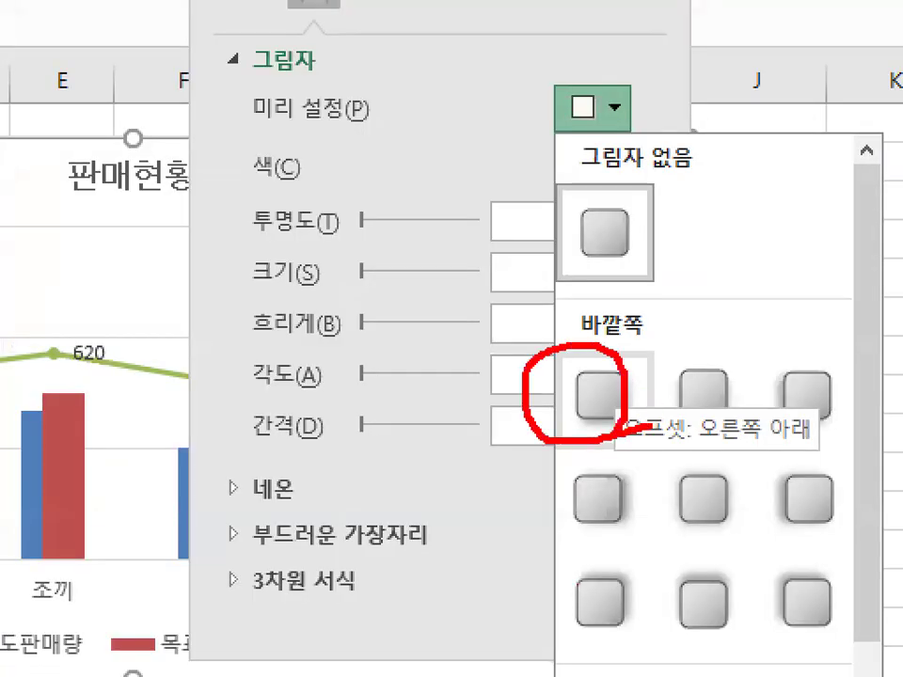
left_click_drag(580, 348, 636, 225)
key("Escape")
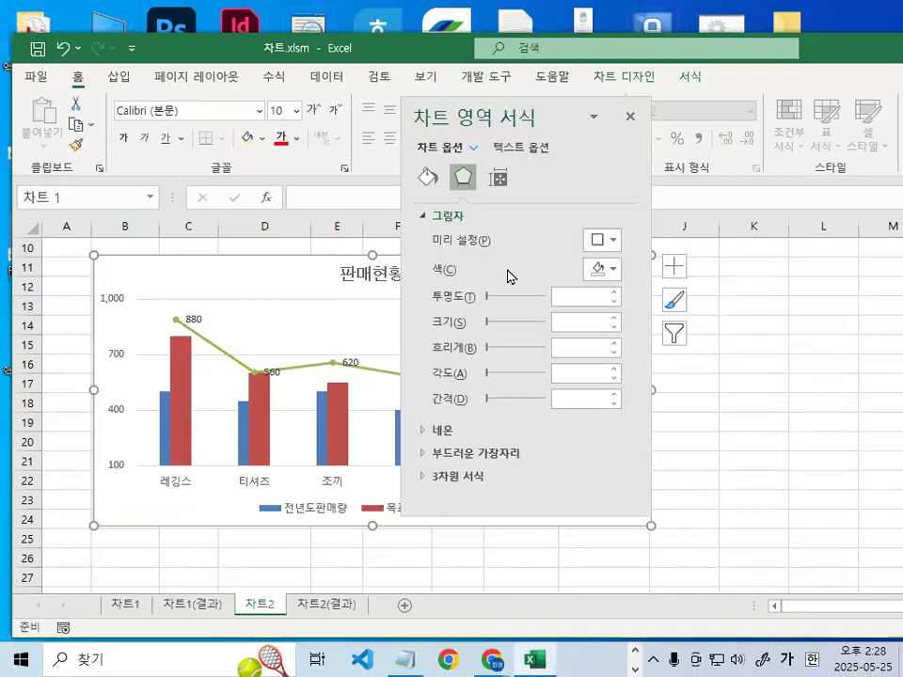
left_click(612, 241)
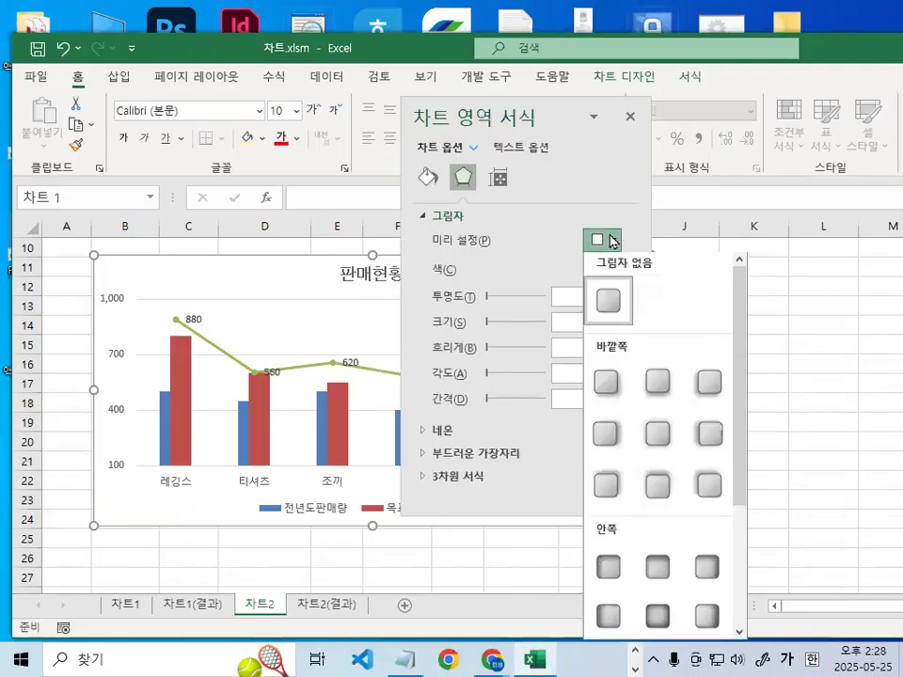
left_click(606, 384)
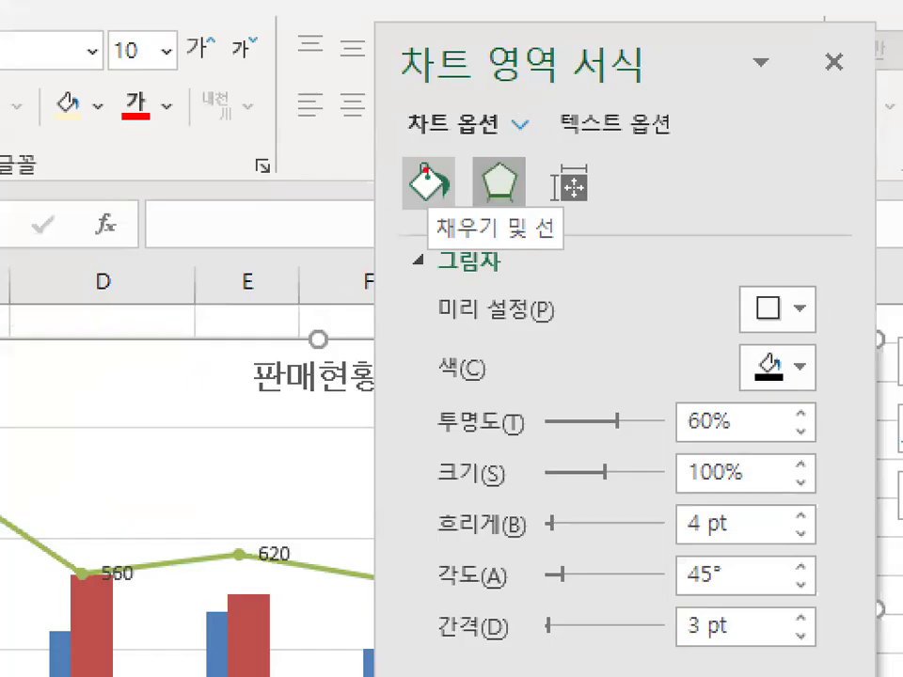
Turn on rounded corners (둥근 모서리) for the chart area's border and close the chart area formatting
mouse_move(464, 188)
left_mouse_down()
mouse_move(380, 141)
mouse_move(459, 177)
left_mouse_up()
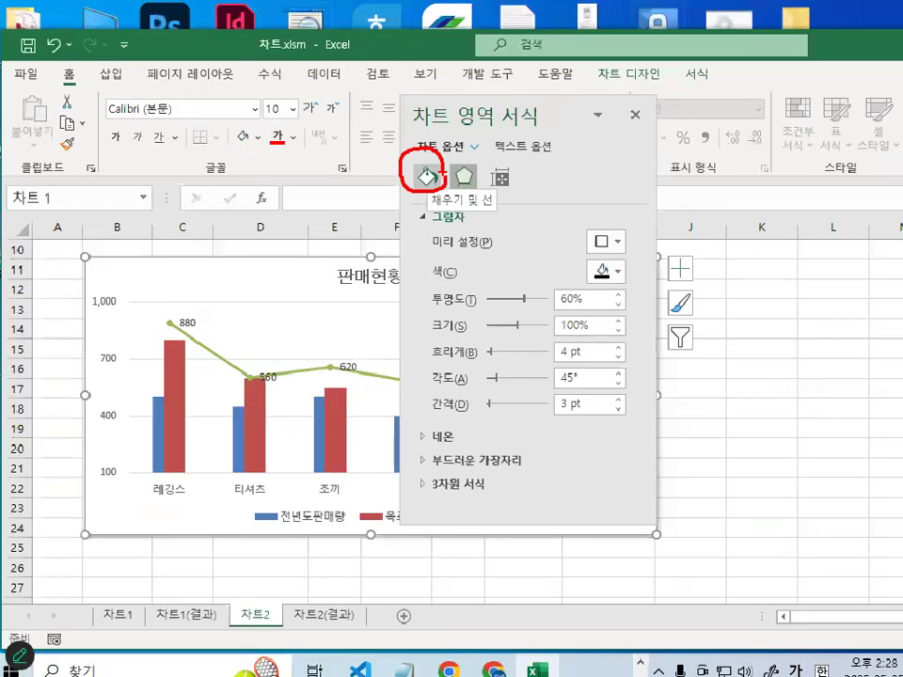
left_click(427, 175)
left_click_drag(638, 265, 540, 525)
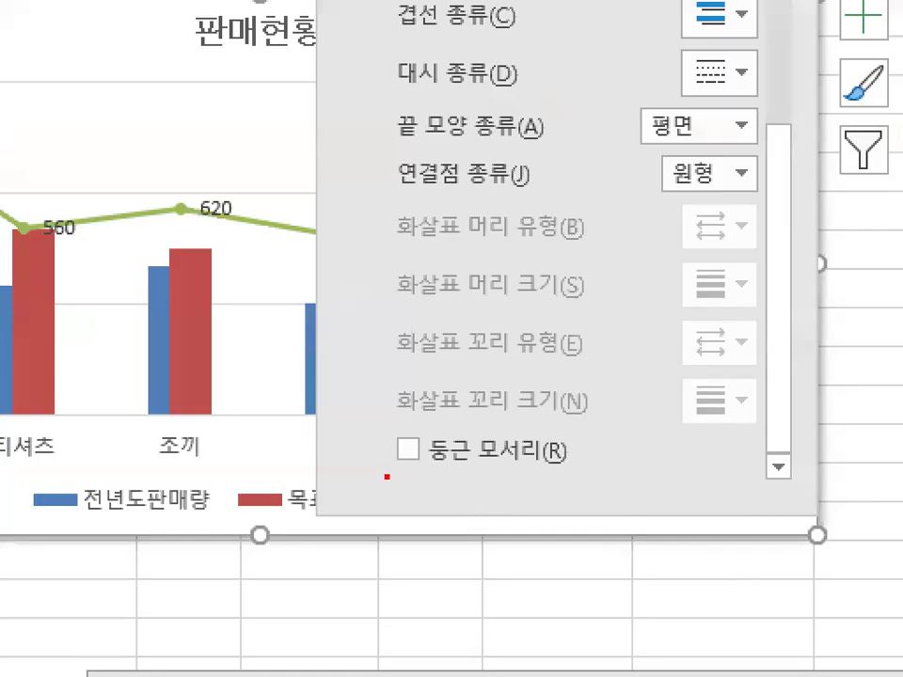
left_click_drag(436, 496, 545, 497)
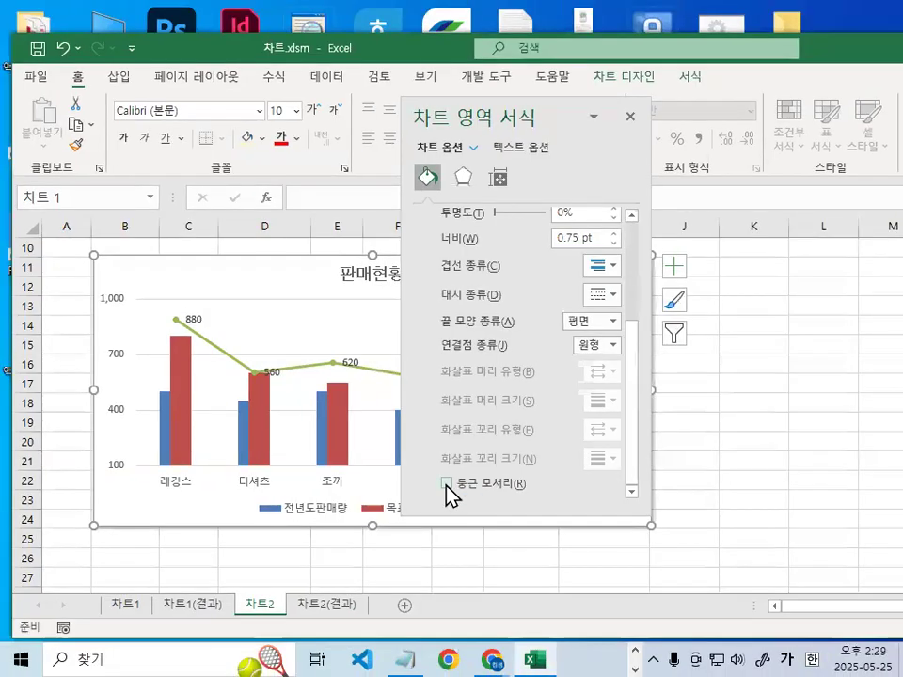
left_click(408, 450)
left_click(630, 116)
left_click(823, 518)
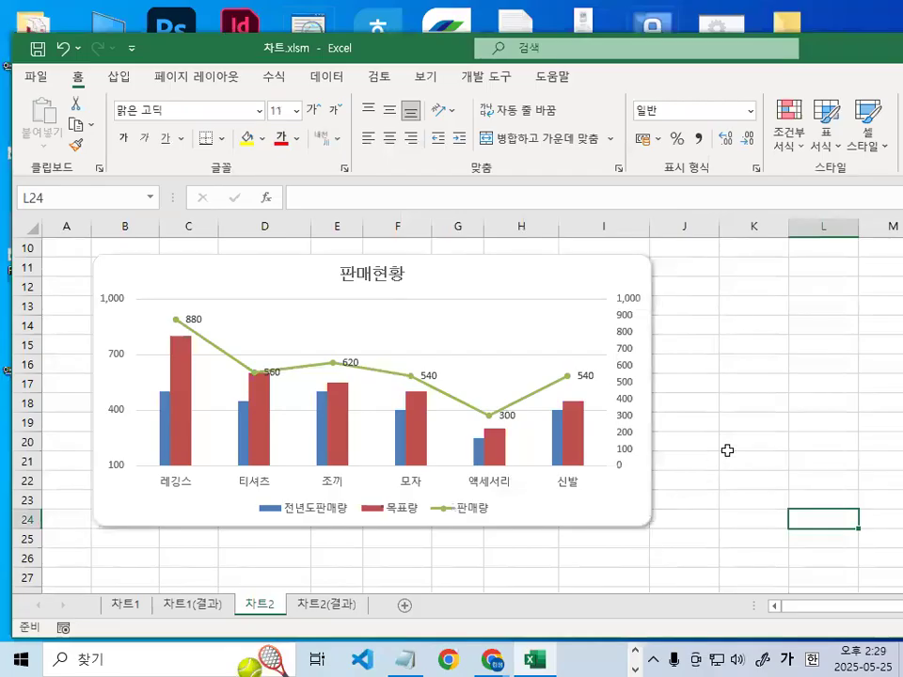
left_click(727, 451)
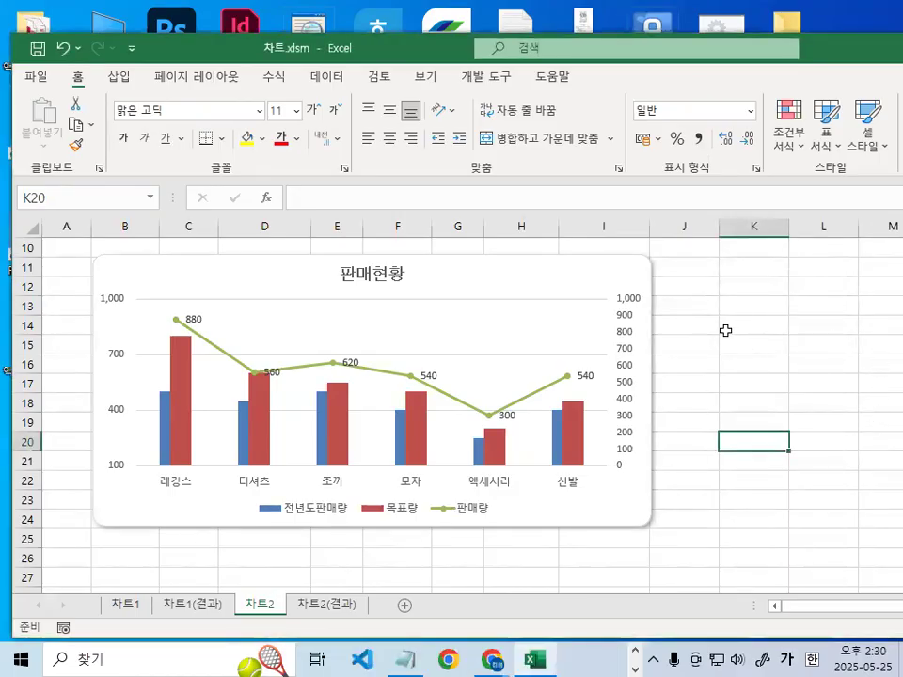
left_click(760, 301)
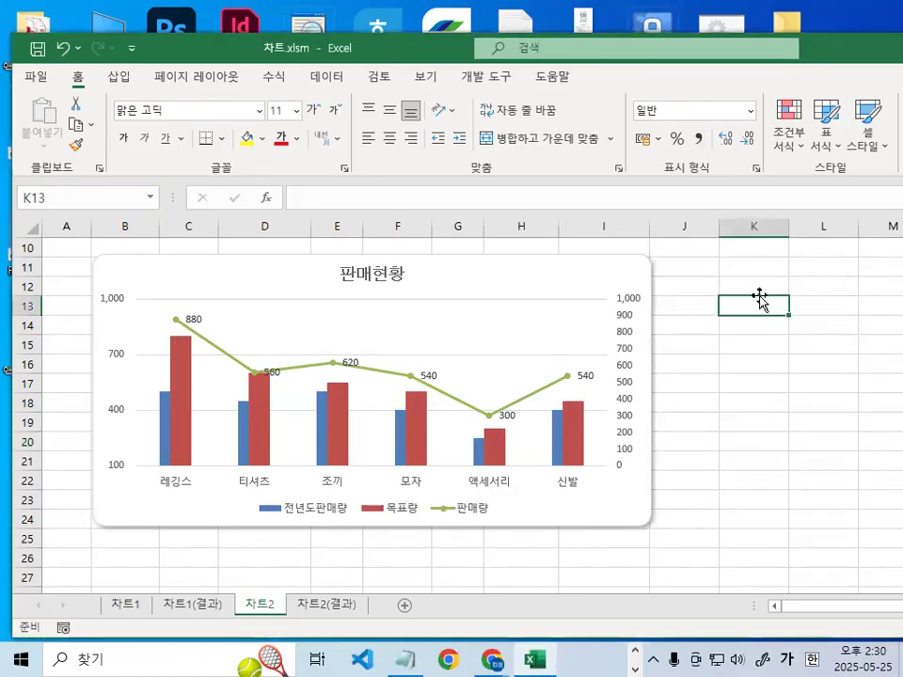
Close the workbook 차트.xlsm without saving its changes
left_click(49, 81)
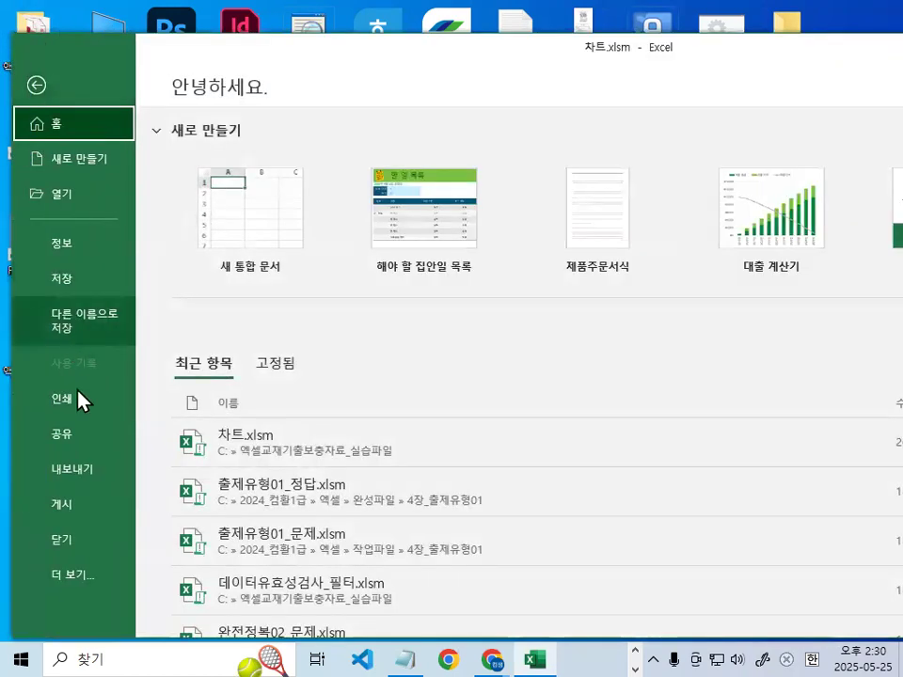
left_click(77, 540)
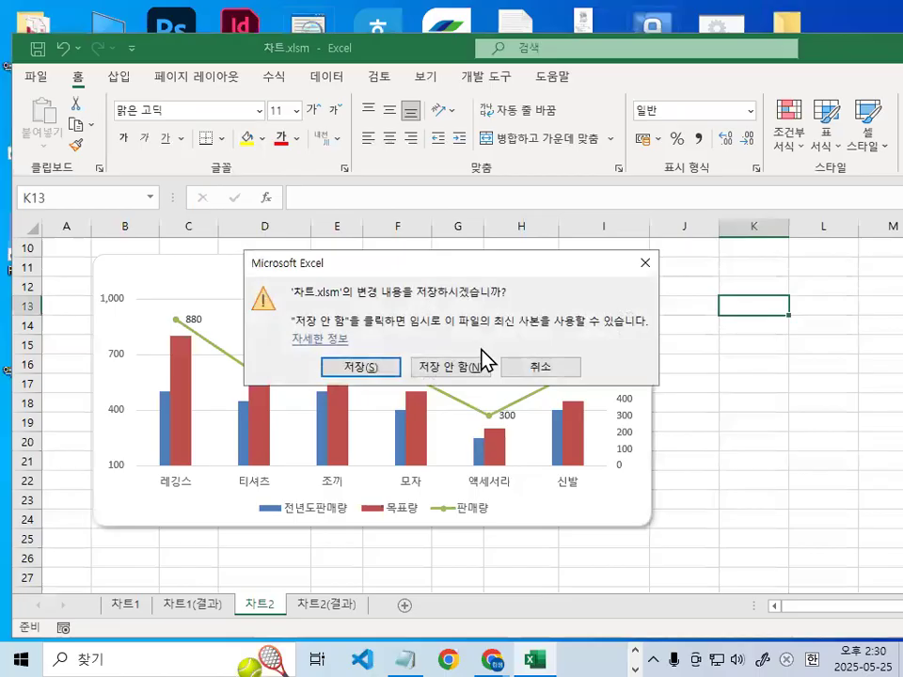
left_click(484, 359)
Browse for a workbook to open in the folder C:\2024_컴활1급\엑셀\작업파일
left_click(36, 79)
left_click(80, 197)
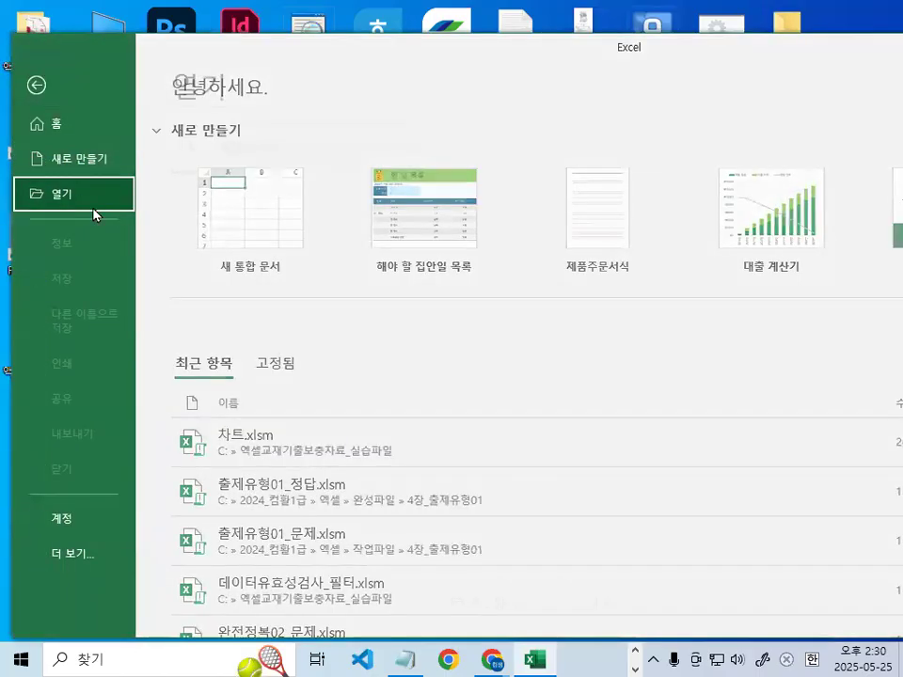
left_click(226, 347)
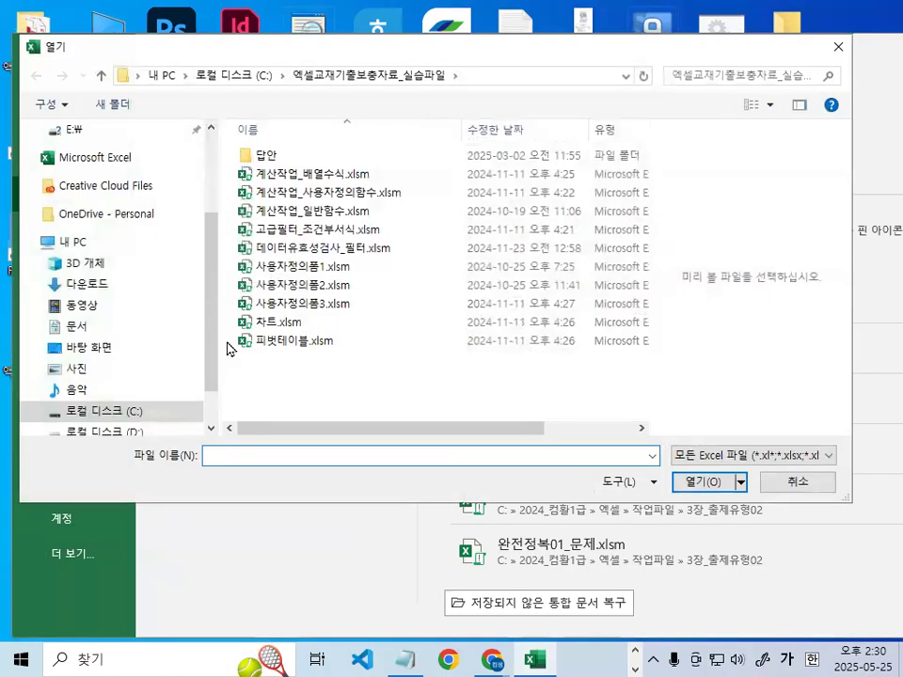
left_click(141, 411)
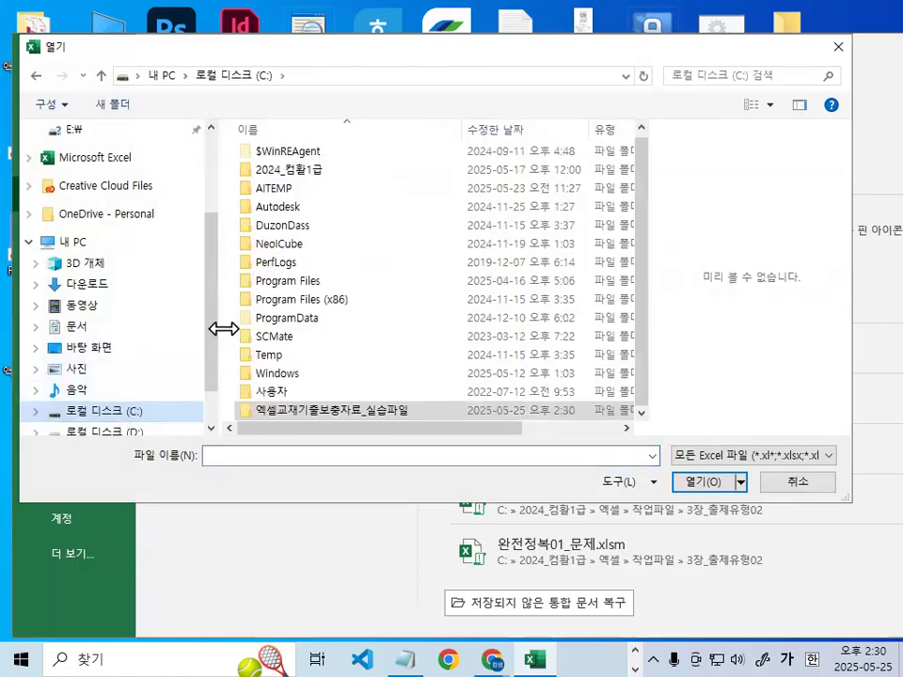
double_click(291, 172)
double_click(272, 172)
left_click(274, 173)
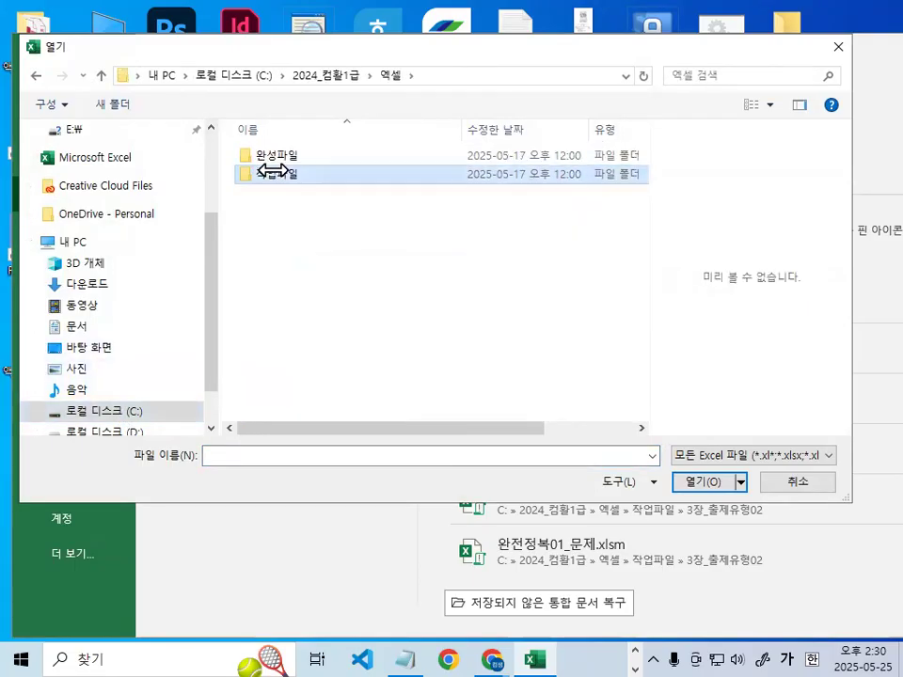
double_click(274, 173)
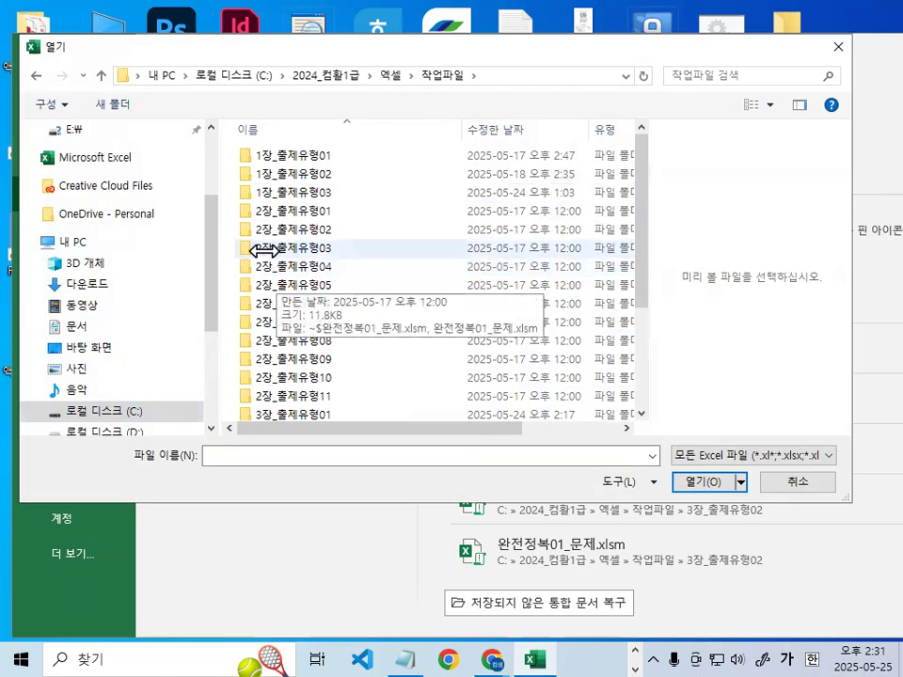
Open the workbook 출제유형02-1_문제.xlsm from the subfolder 4장_출제유형02
scroll(289, 395, "down", 3)
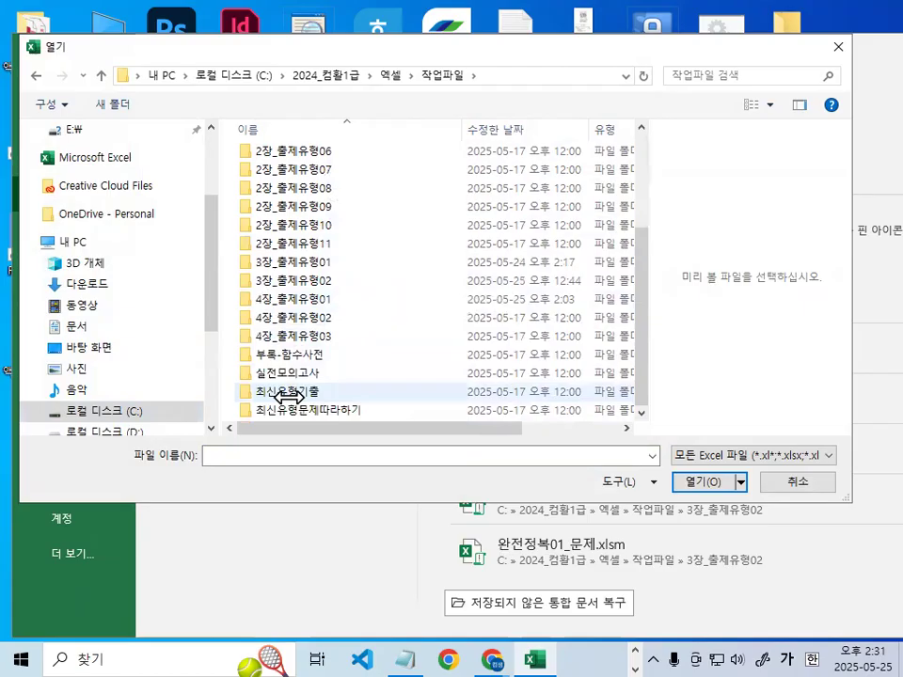
left_click(303, 320)
double_click(303, 321)
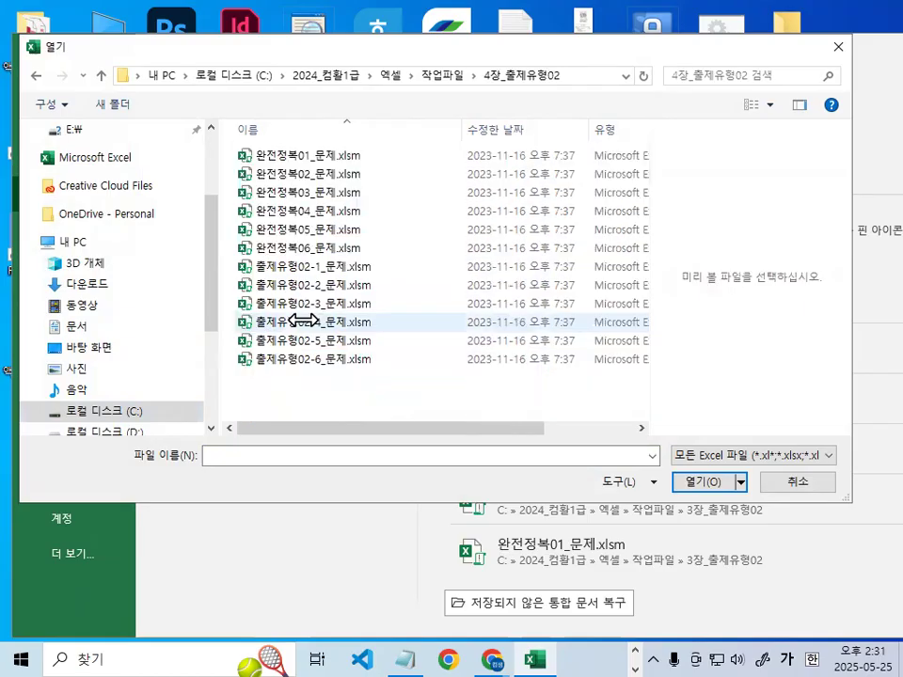
left_click(319, 268)
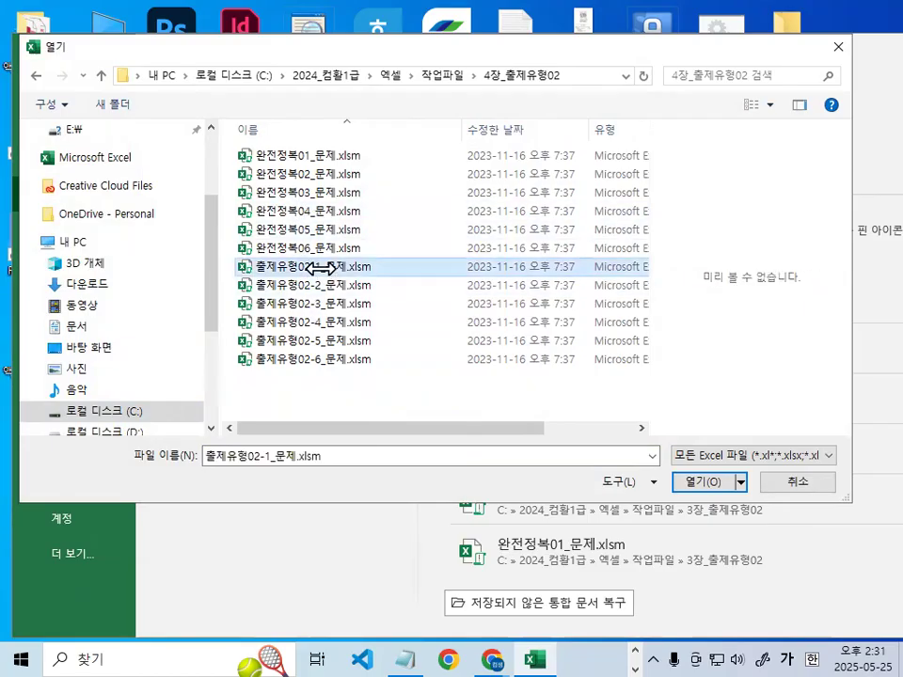
double_click(320, 268)
left_click(676, 385)
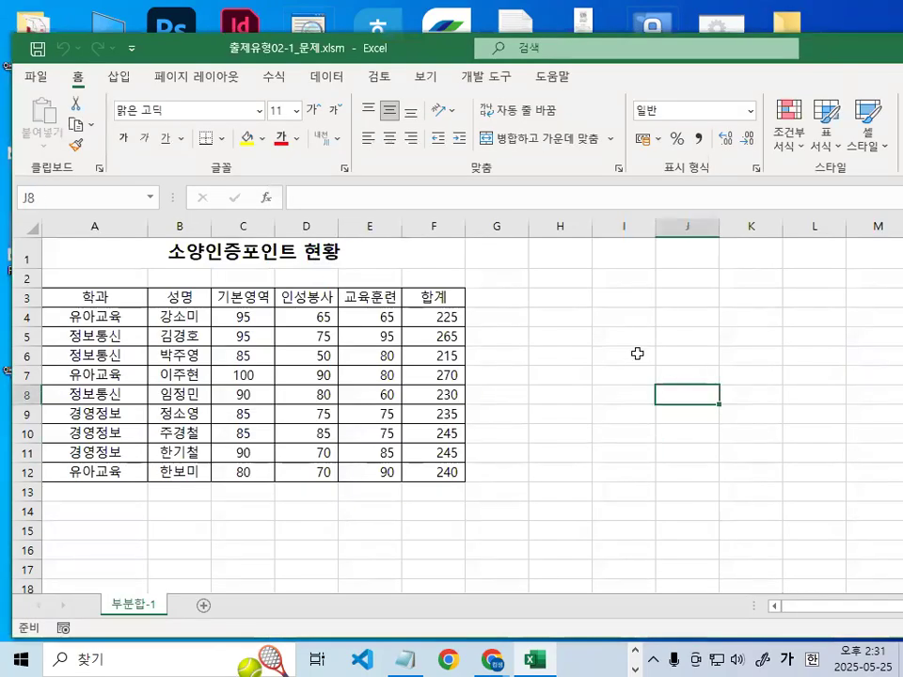
left_click(639, 351)
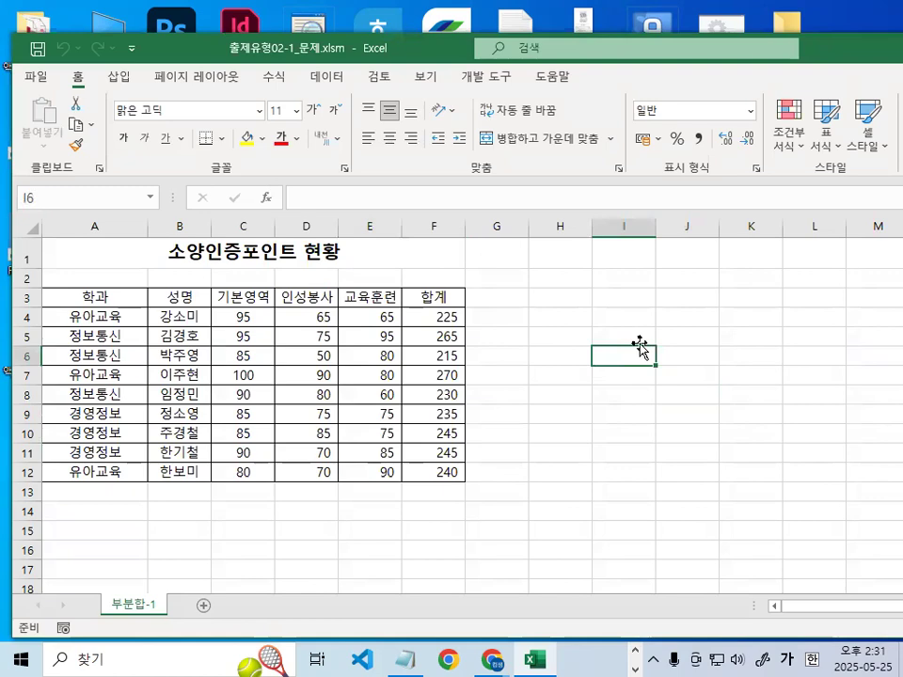
left_click_drag(639, 346, 663, 369)
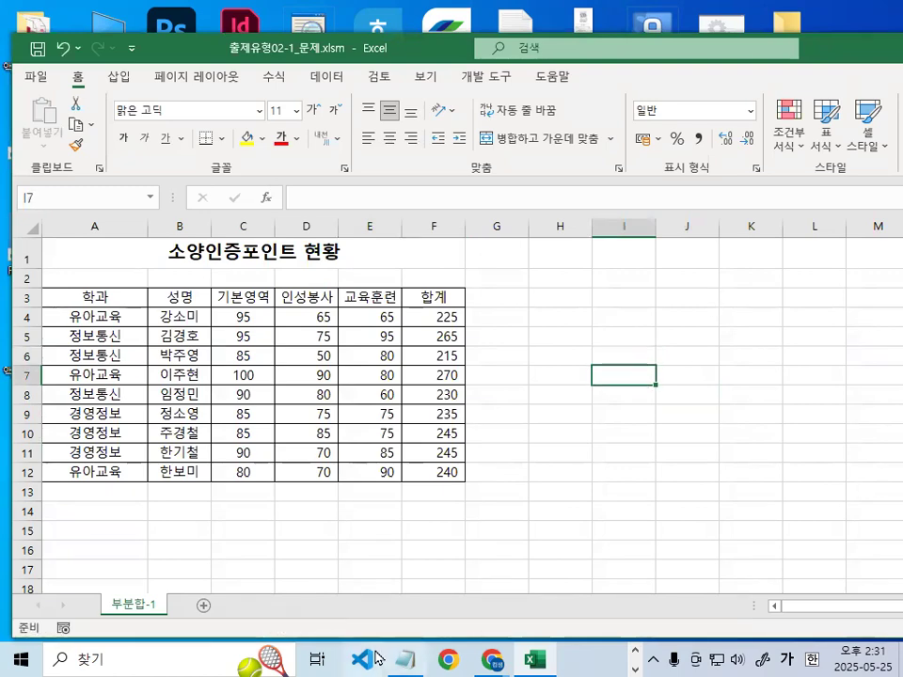
Switch to the Notepad class notes and review what the section <02. 매크로 - 128 페이지> says about the macro feature
left_click(406, 658)
scroll(367, 470, "down", 5)
scroll(381, 464, "down", 8)
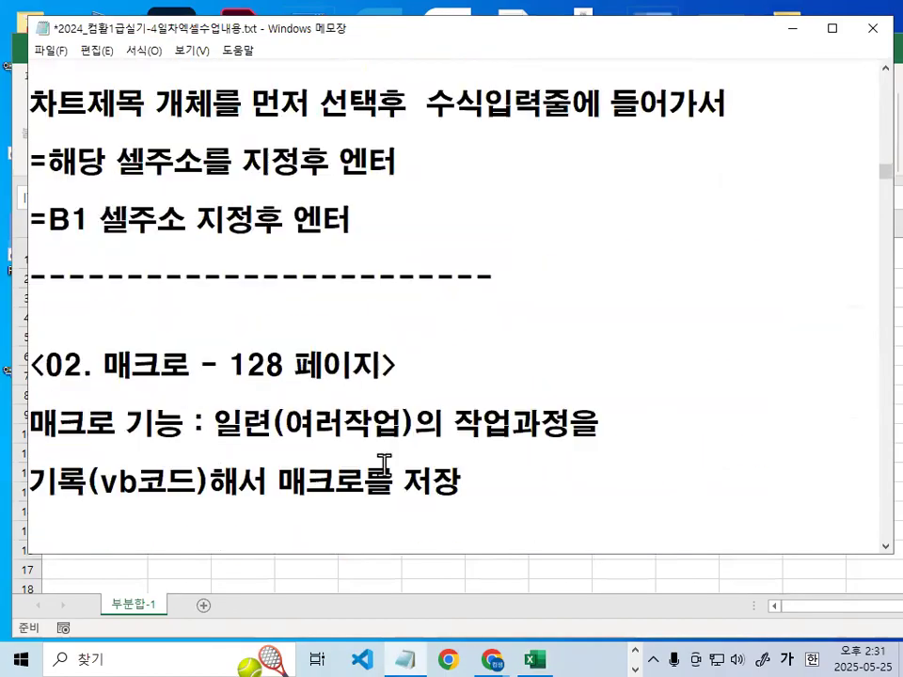
scroll(384, 464, "down", 3)
left_click_drag(216, 249, 599, 249)
left_click_drag(60, 309, 470, 308)
left_click(379, 320)
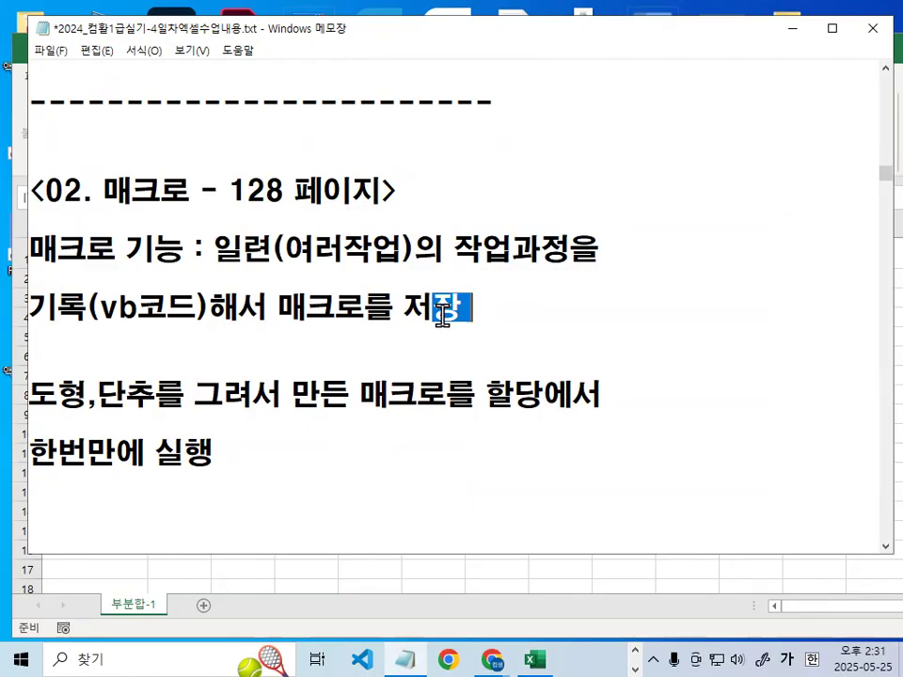
double_click(476, 253)
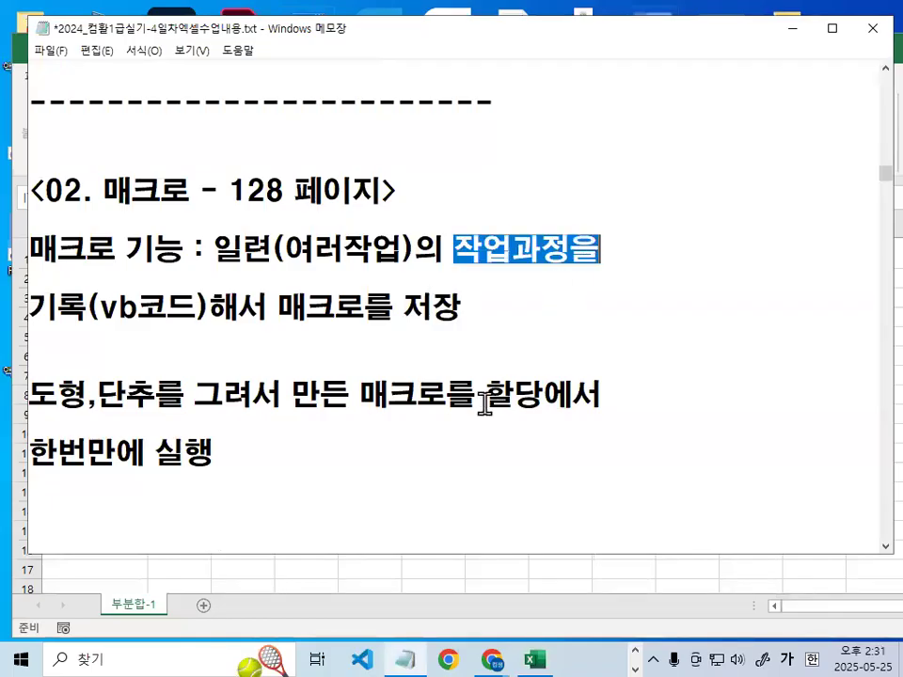
Review the notes on the tasks set for macro recording, covering custom number formats, conditional formatting and analysis features
scroll(485, 404, "down", 2)
scroll(363, 316, "down", 2)
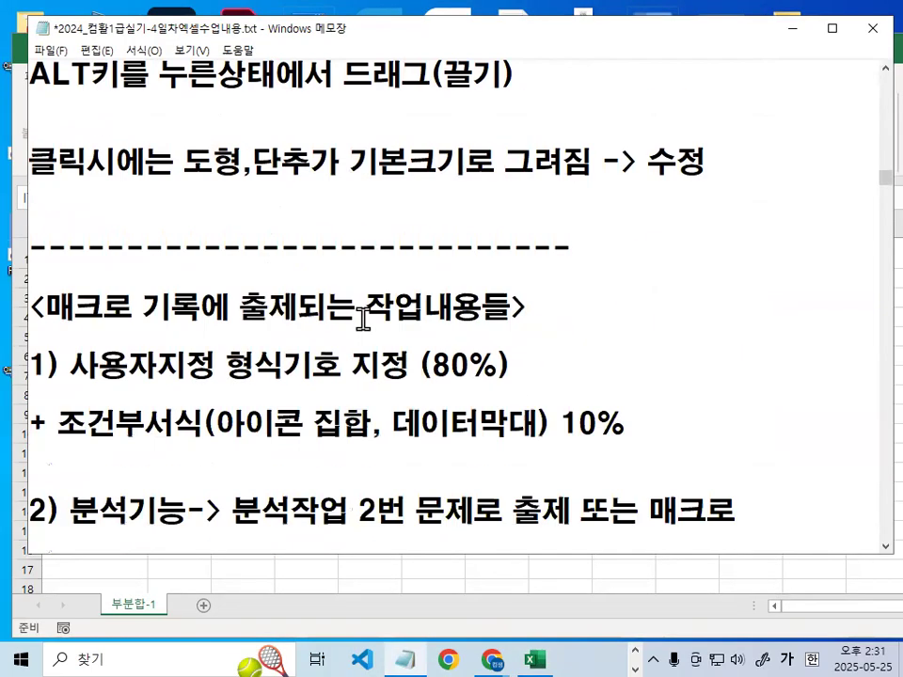
scroll(363, 316, "down", 2)
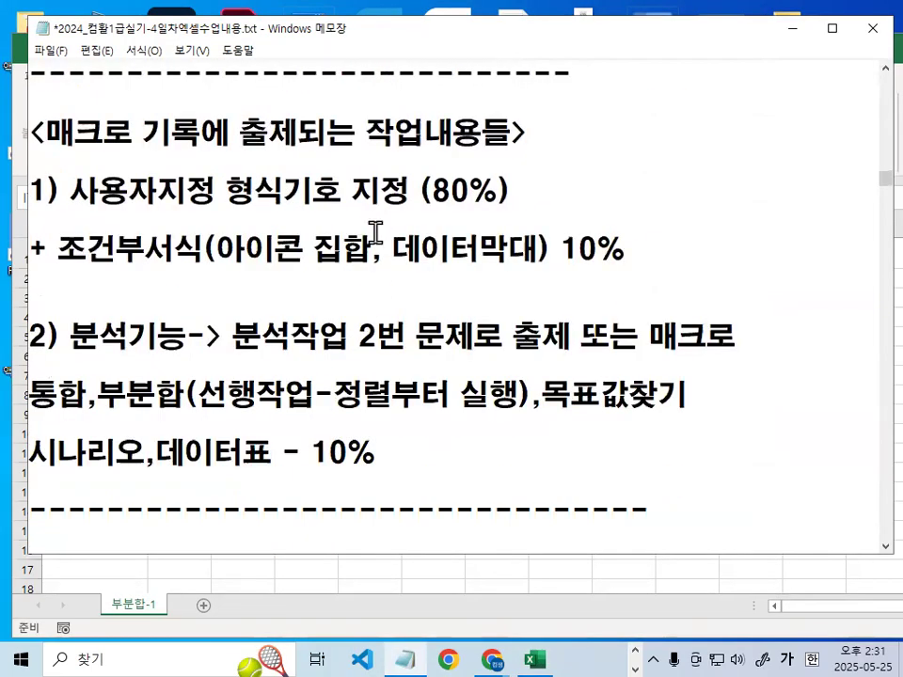
left_click_drag(57, 219, 513, 219)
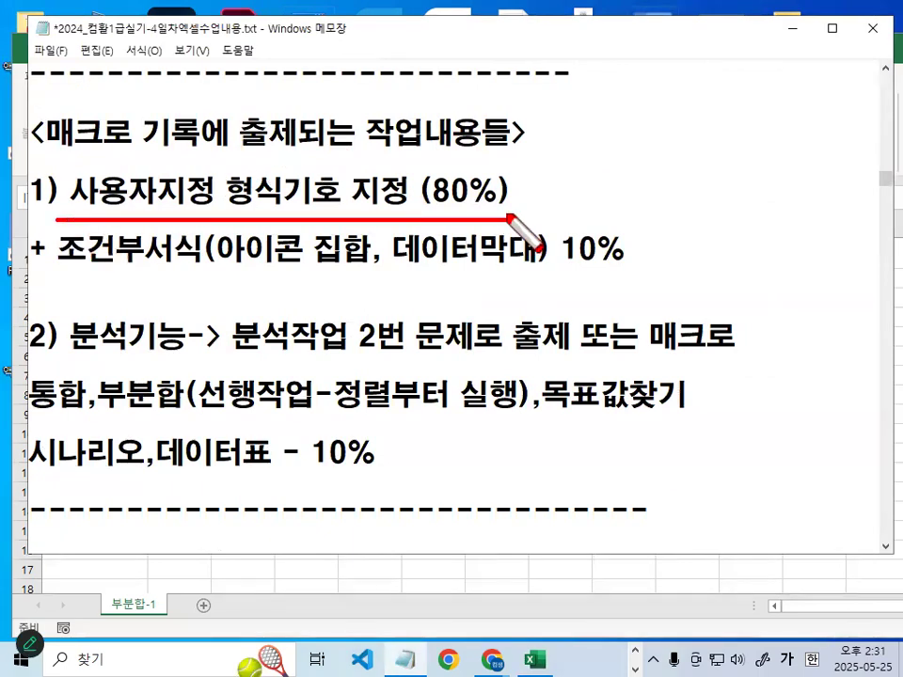
mouse_move(282, 161)
left_mouse_down()
mouse_move(226, 188)
mouse_move(305, 186)
left_mouse_up()
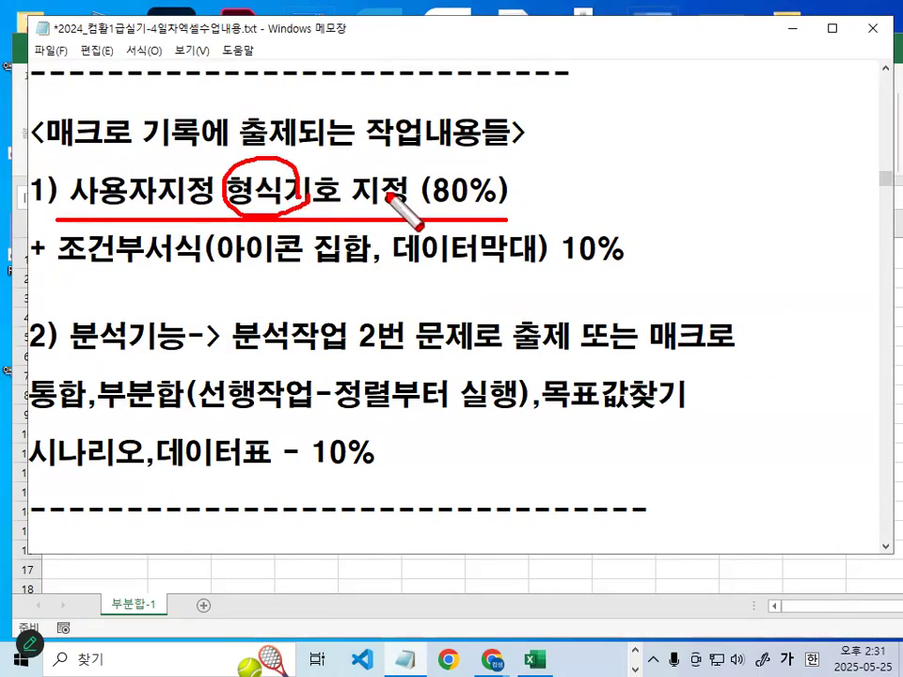
left_click_drag(389, 198, 402, 202)
mouse_move(490, 167)
left_mouse_down()
mouse_move(508, 199)
mouse_move(542, 128)
left_mouse_up()
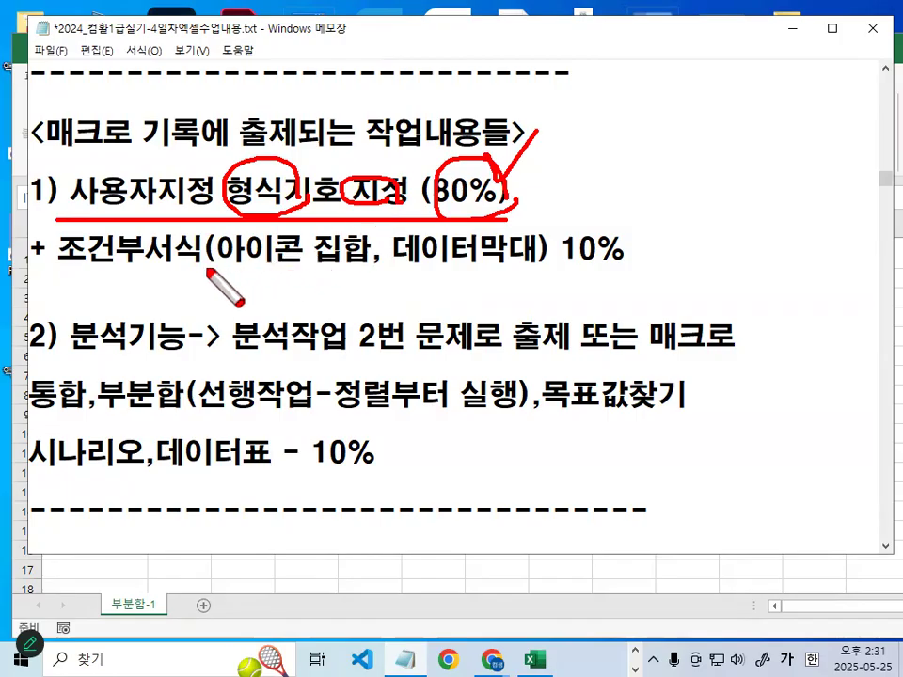
left_click_drag(58, 272, 329, 271)
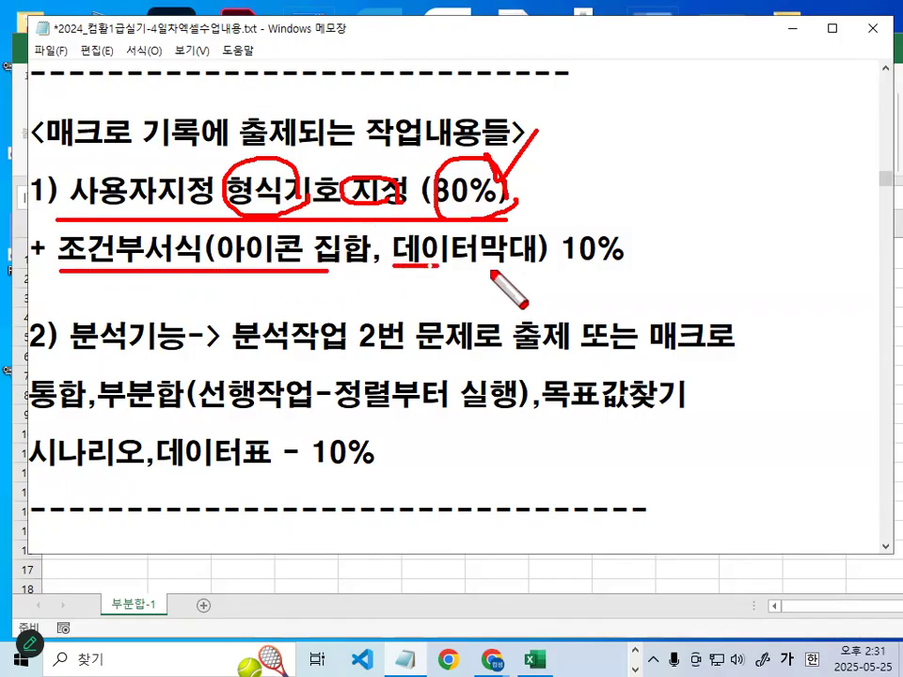
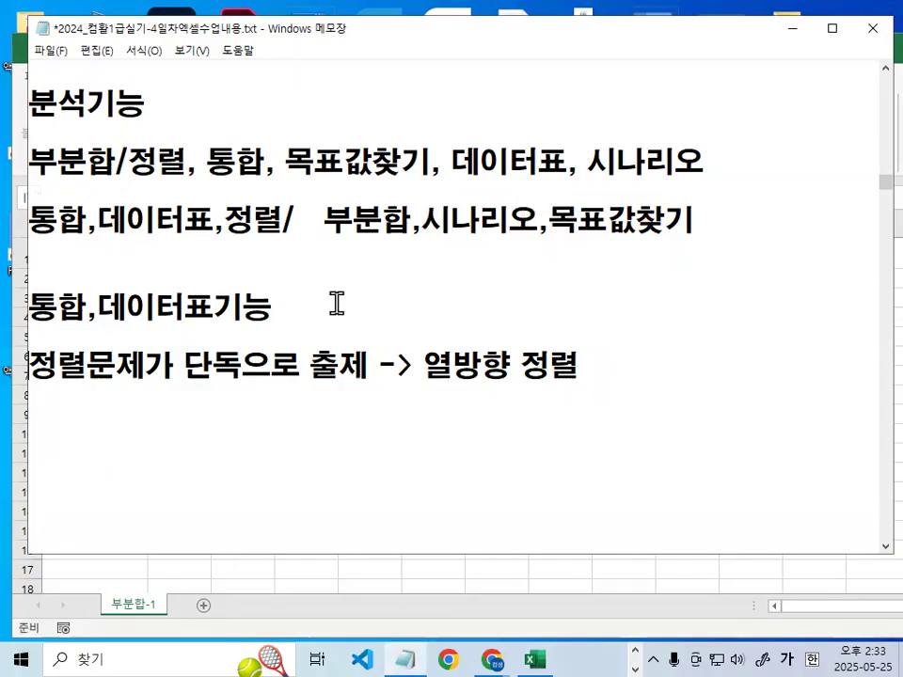
Append ",부분합" to the note line 통합,데이터표기능
type(",ㅂ부")
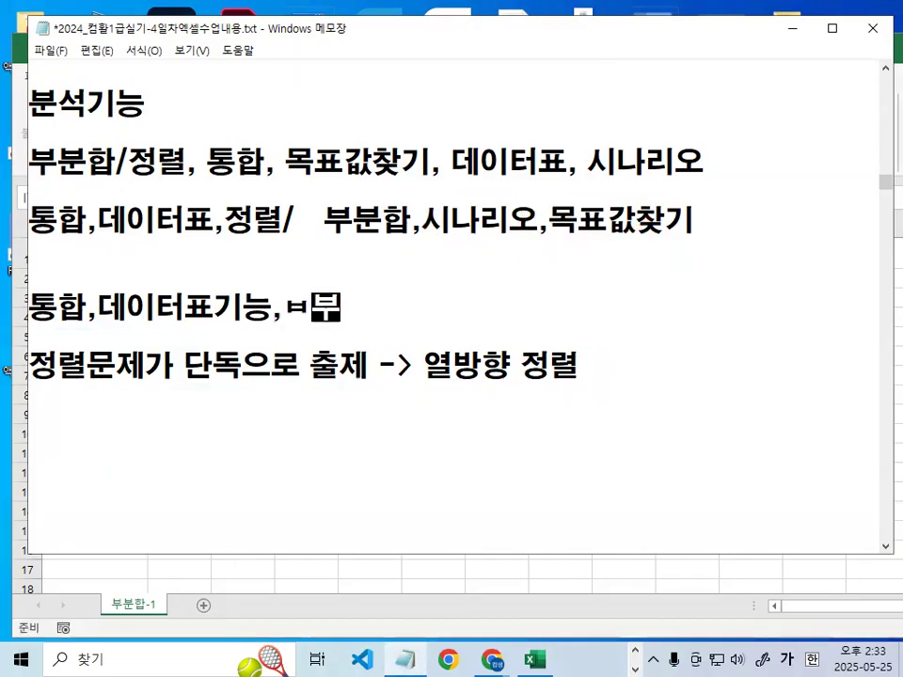
key("BackSpace")
key("BackSpace")
type("부분합")
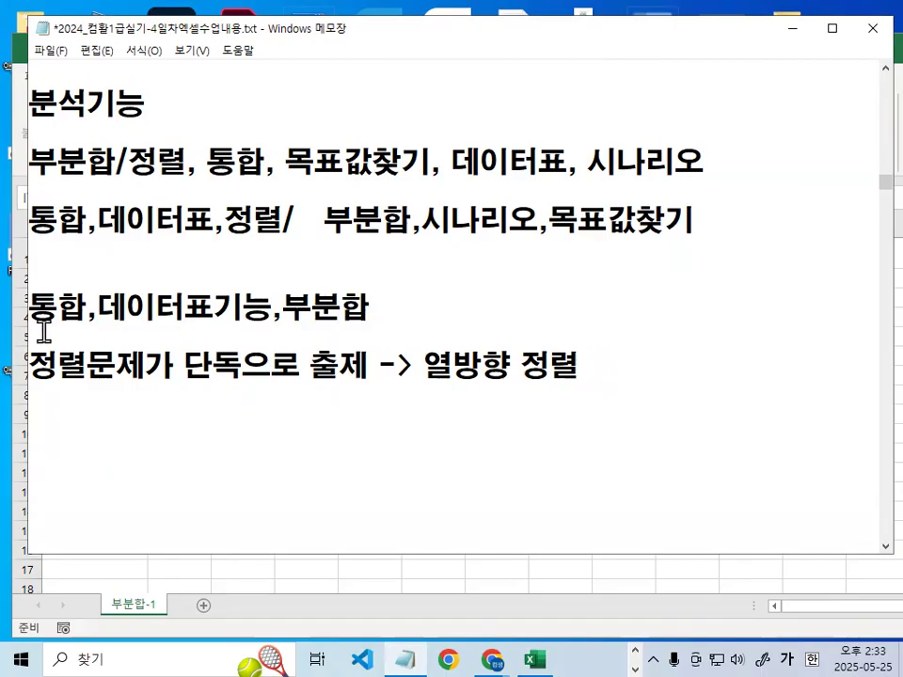
Review the note lines on 시나리오, 목표값찾기 and the sorting question set on its own
double_click(603, 215)
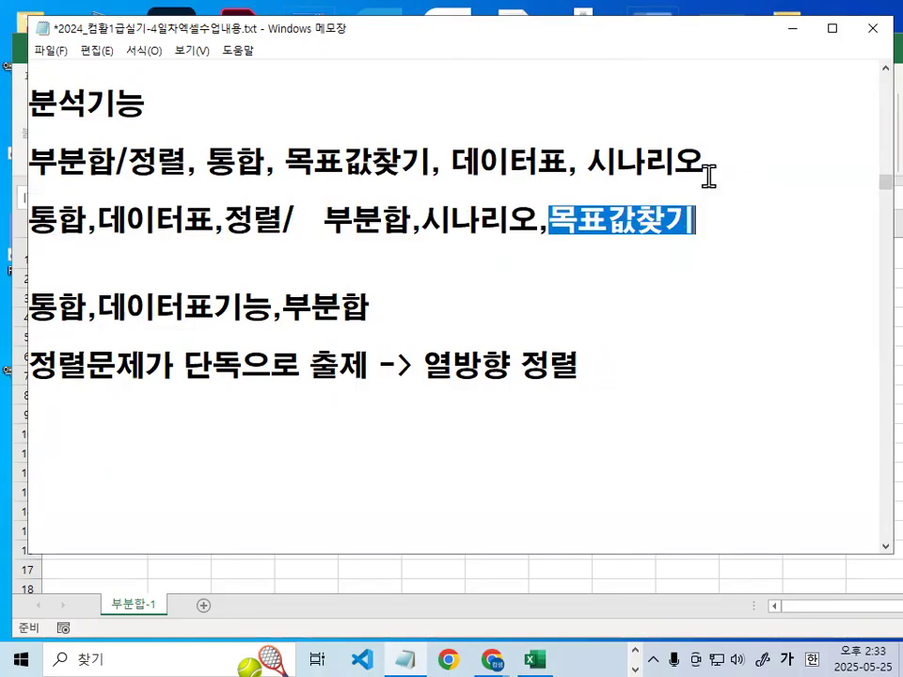
left_click_drag(423, 218, 716, 219)
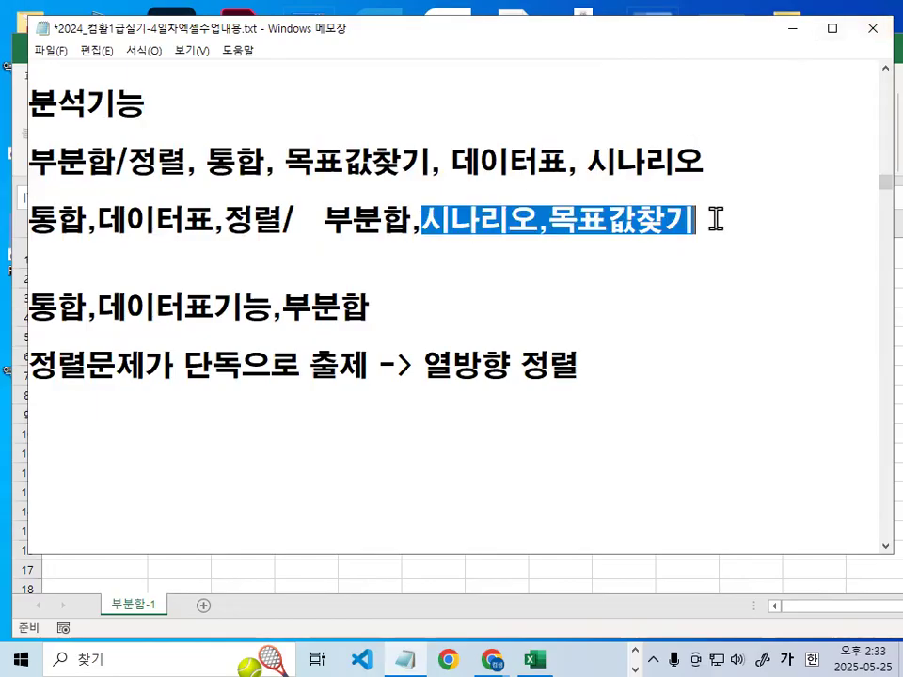
left_click(743, 218)
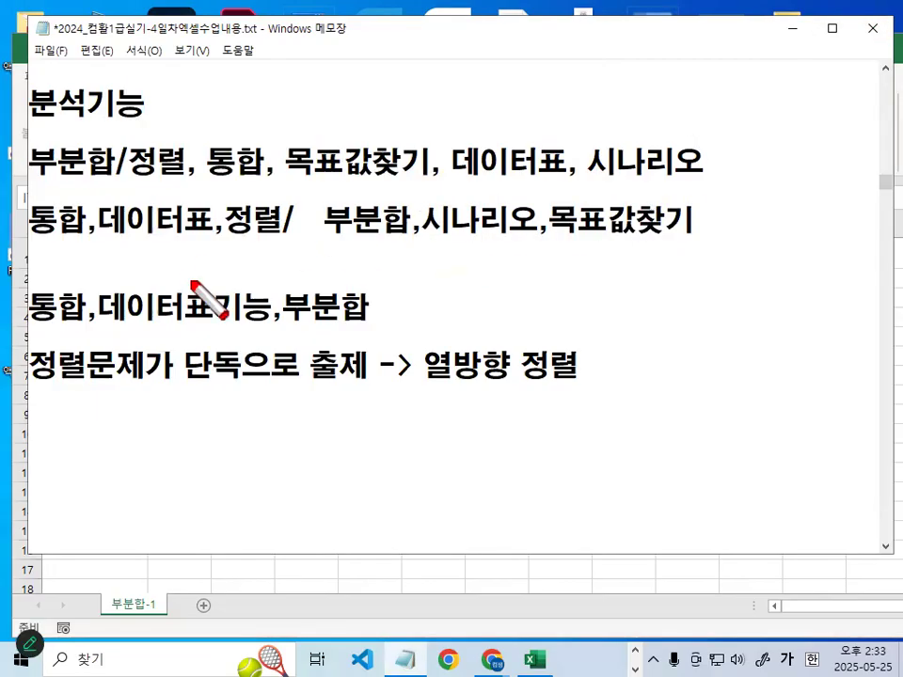
left_click_drag(94, 336, 367, 335)
left_click_drag(72, 411, 487, 411)
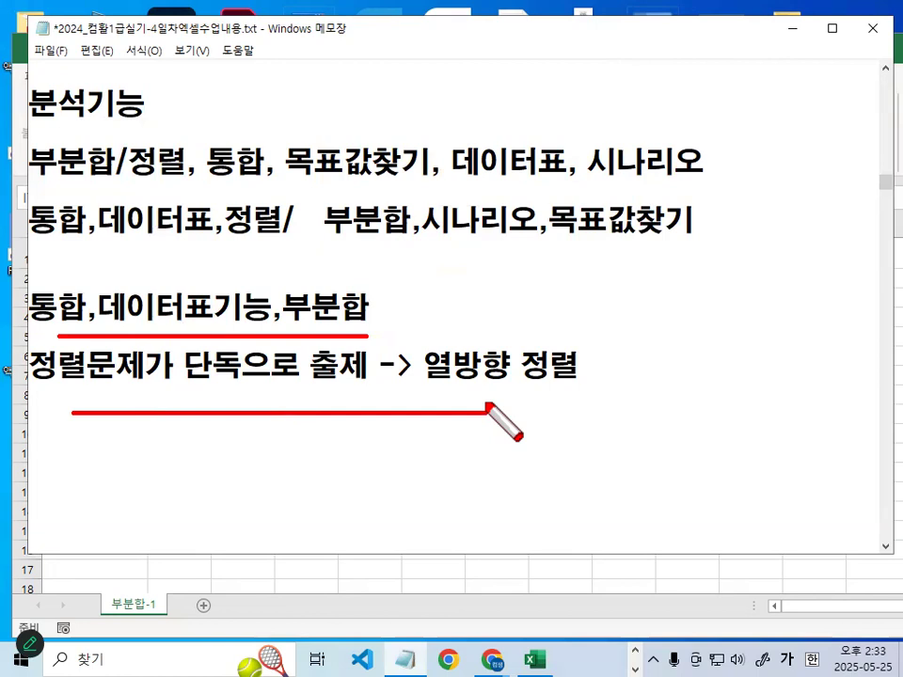
Review the note heading 분석기능 and the line ending with 시나리오,목표값찾기
mouse_move(647, 175)
left_mouse_down()
mouse_move(582, 179)
mouse_move(659, 226)
left_mouse_up()
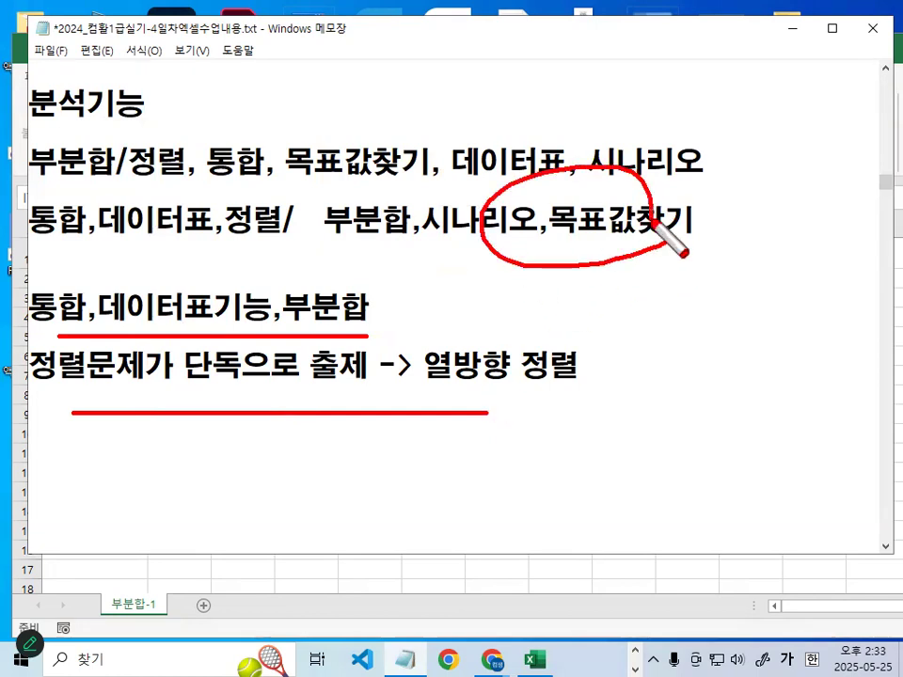
key("Escape")
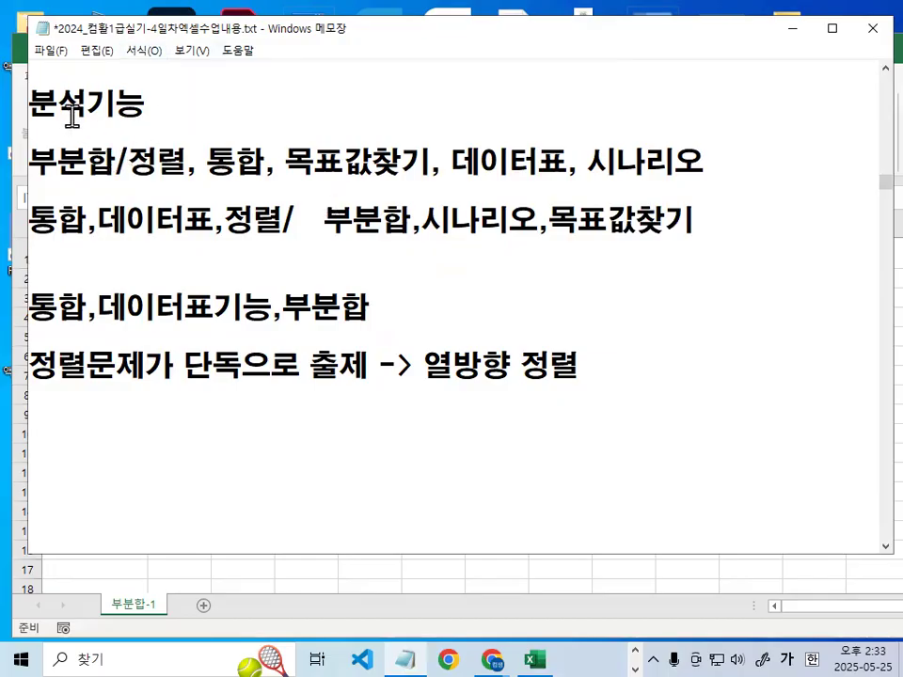
left_click_drag(56, 94, 175, 107)
left_click(175, 107)
Delete the surplus blank lines between the 열방향 정렬 note and the dashed divider above 교재 128 페이지
left_click(208, 429)
scroll(356, 372, "down", 2)
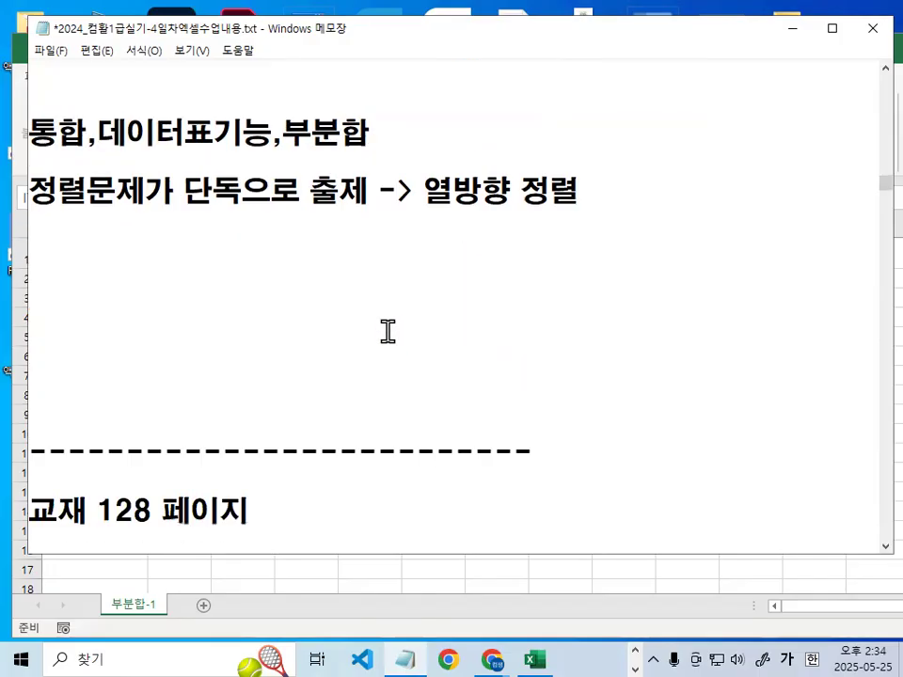
key("Delete")
key("Delete")
key("Delete")
key("Delete")
key("Delete")
key("Delete")
Review the <정렬/부분합> notes on what 부분합 does and which operation must precede it
key("Down")
key("Down")
key("Down")
key("Down")
key("Down")
key("Down")
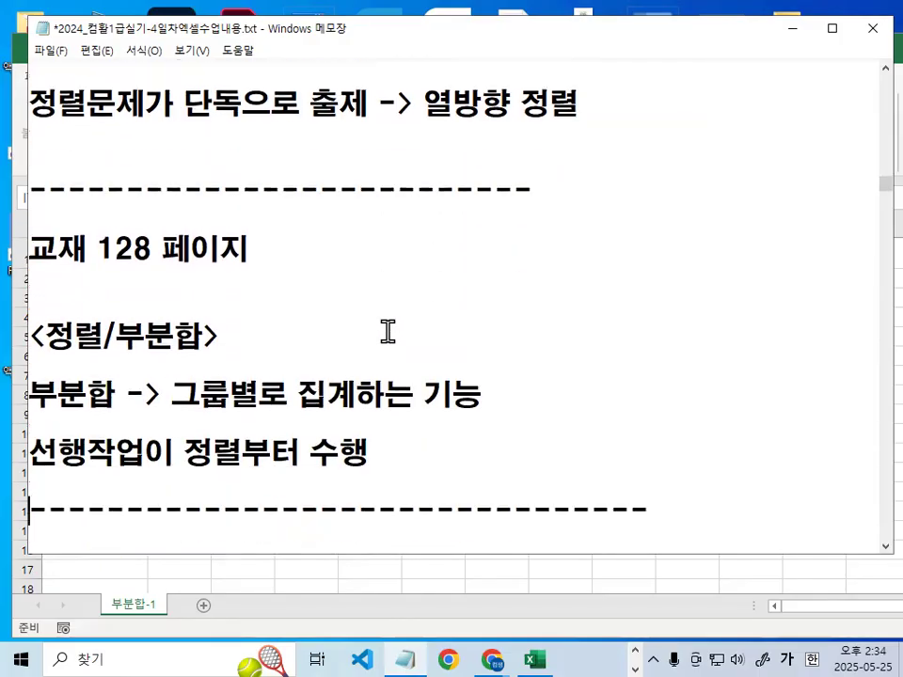
scroll(395, 174, "down", 1)
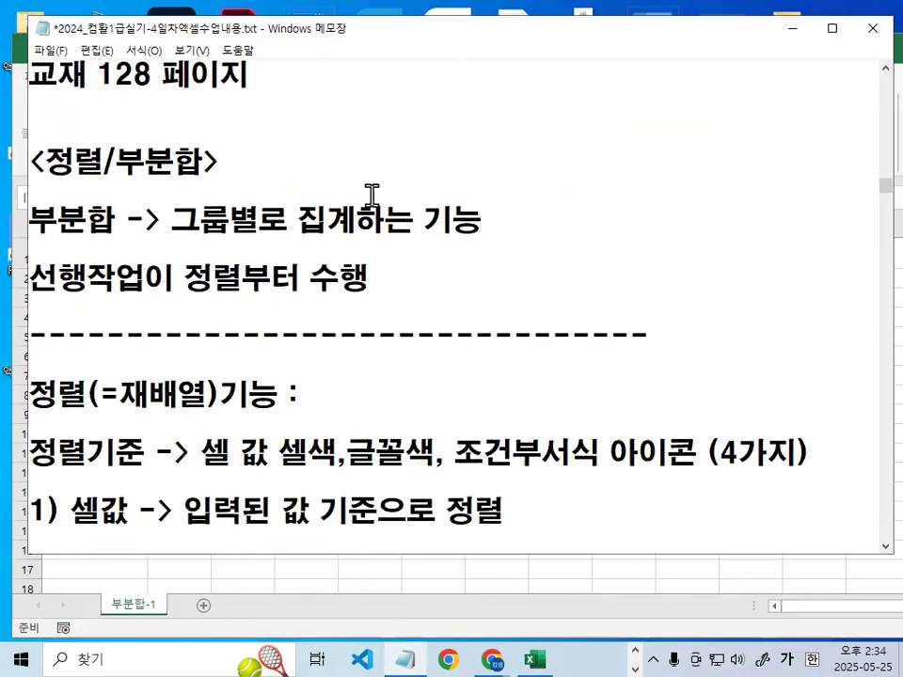
left_click_drag(179, 220, 491, 219)
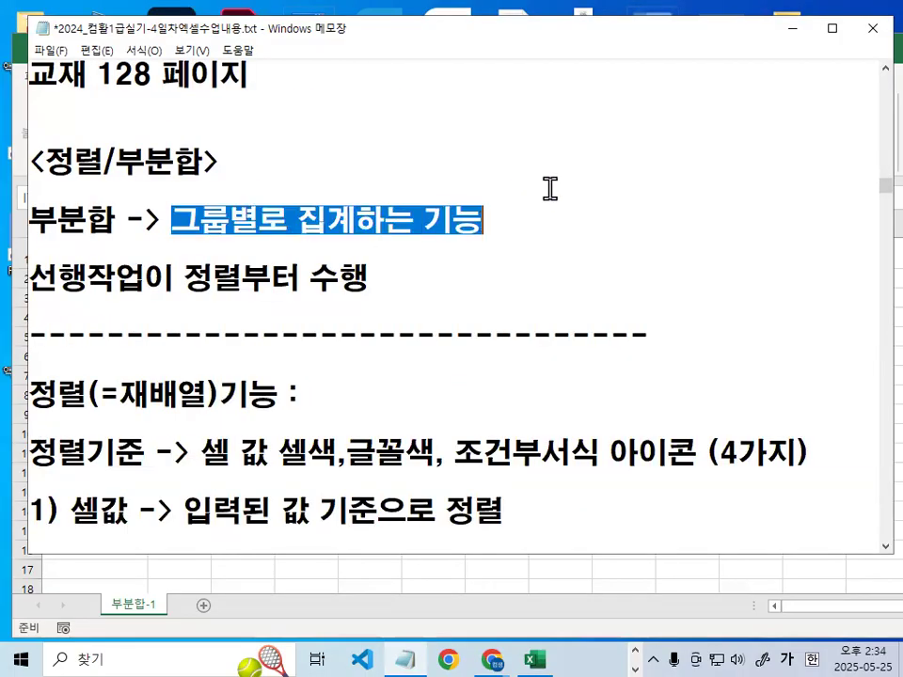
left_click(199, 220)
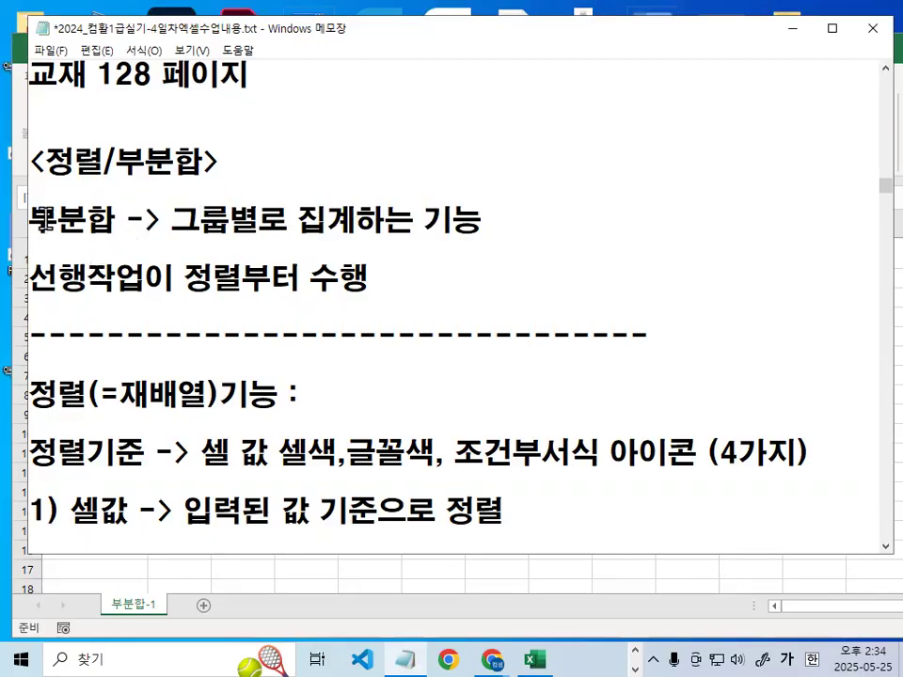
left_click_drag(179, 221, 253, 218)
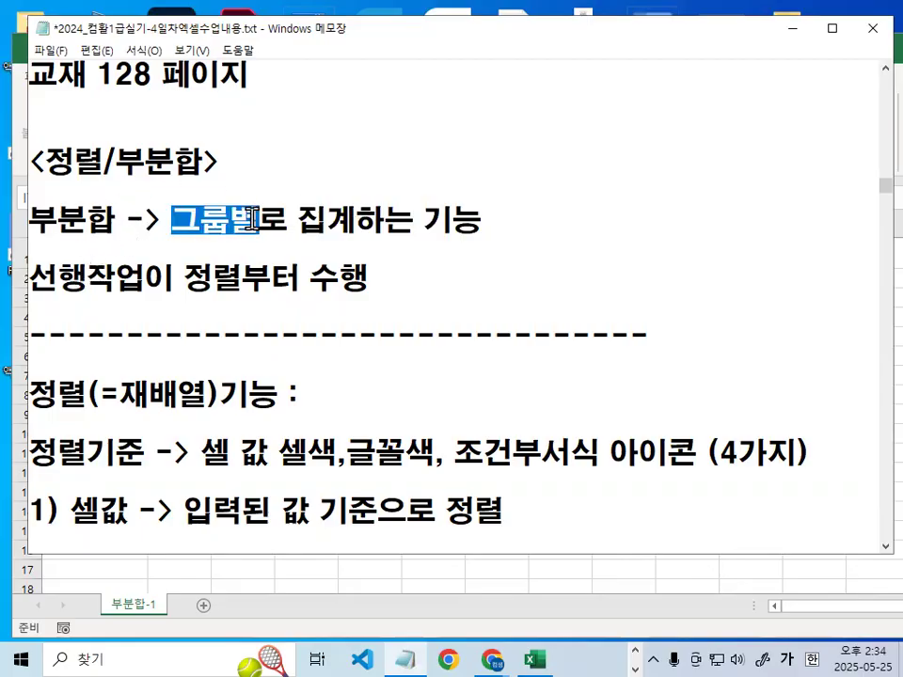
left_click_drag(183, 273, 350, 265)
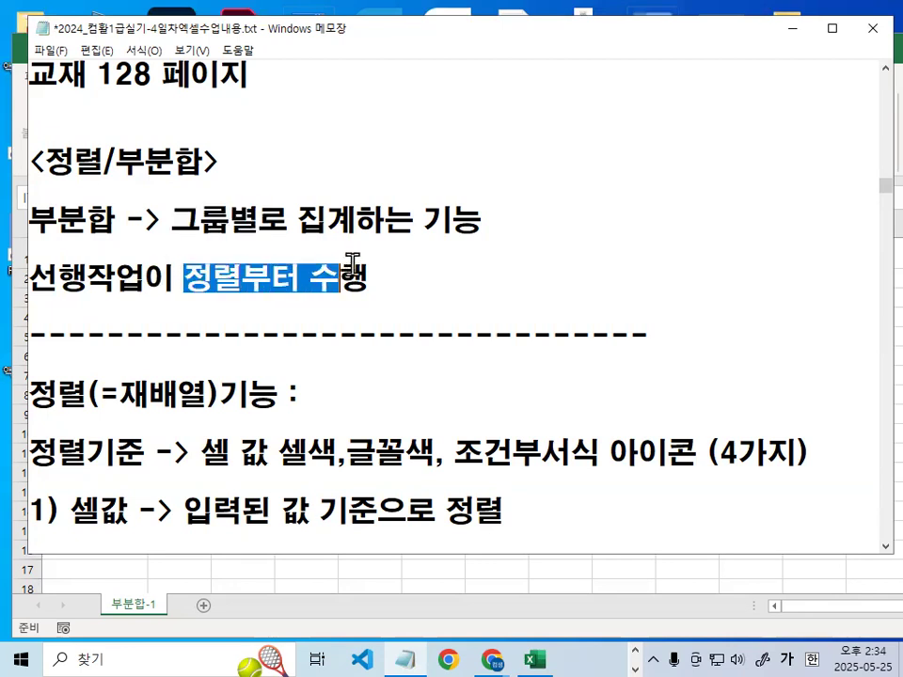
key("shift+Home")
scroll(357, 257, "down", 1)
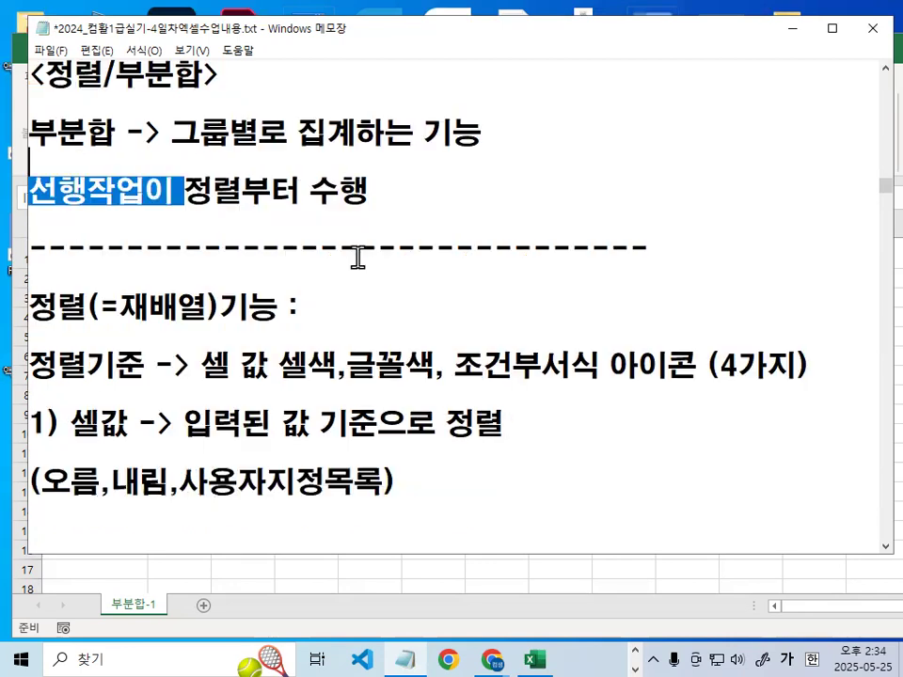
Review the notes defining 정렬, its 정렬기준 options and the sort orders available for 셀값
left_click_drag(101, 306, 205, 304)
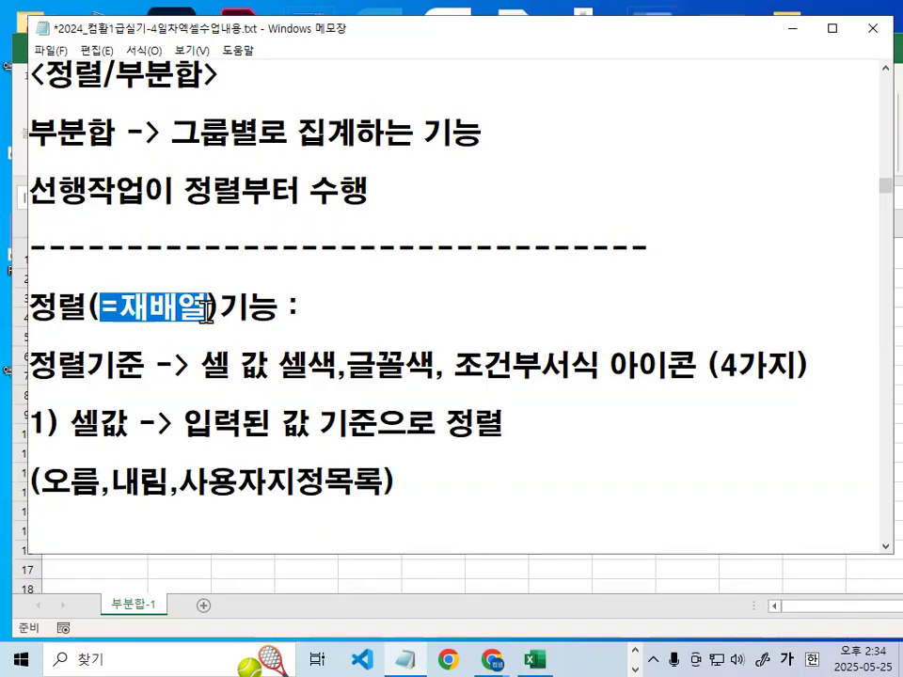
scroll(205, 310, "down", 1)
left_click_drag(36, 279, 712, 279)
left_click(201, 280)
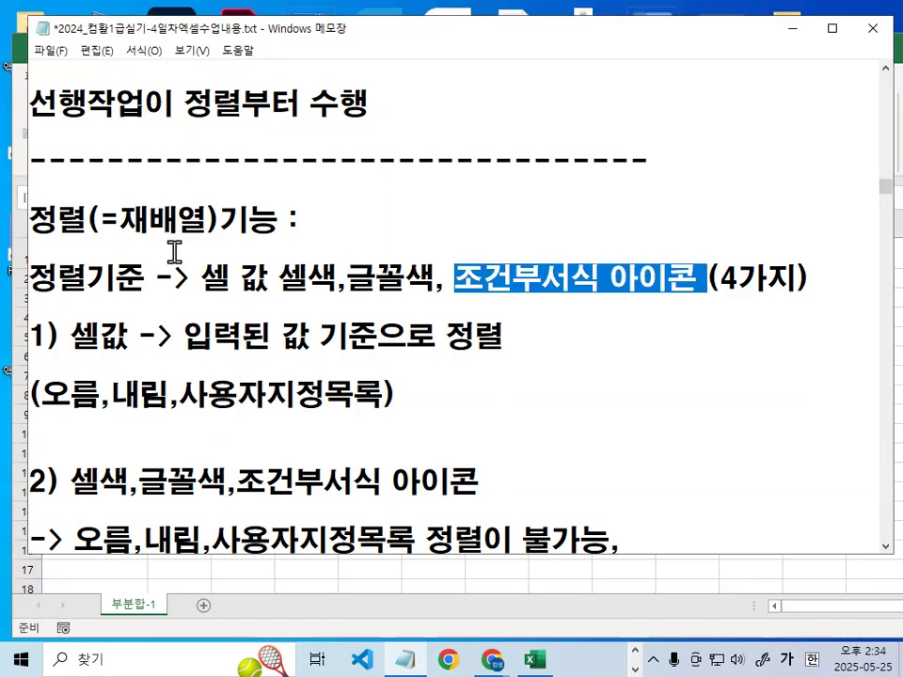
scroll(175, 252, "up", 1)
left_click_drag(56, 136, 114, 136)
left_click_drag(72, 423, 119, 422)
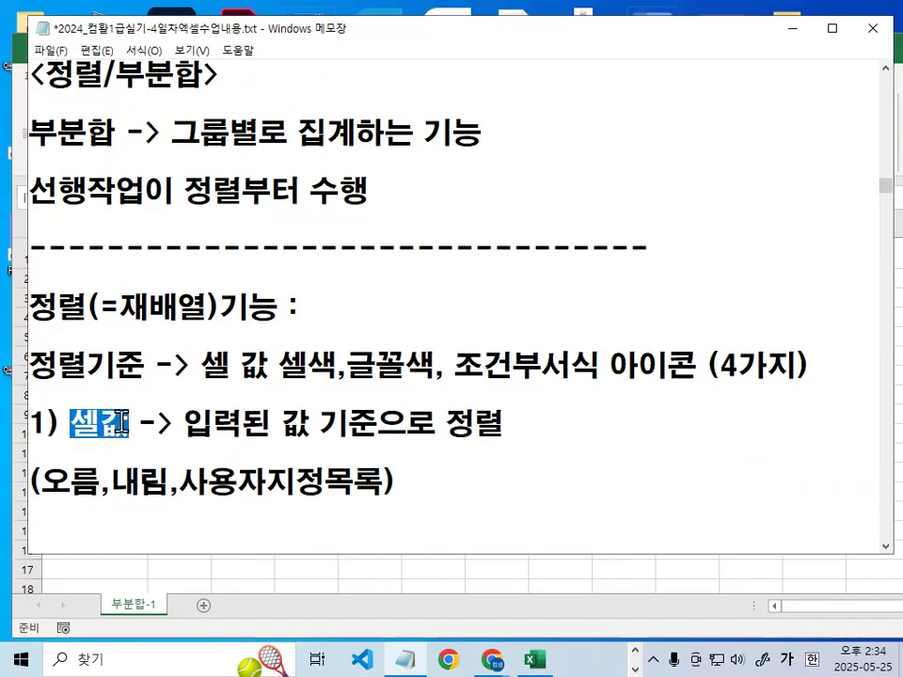
scroll(122, 423, "down", 1)
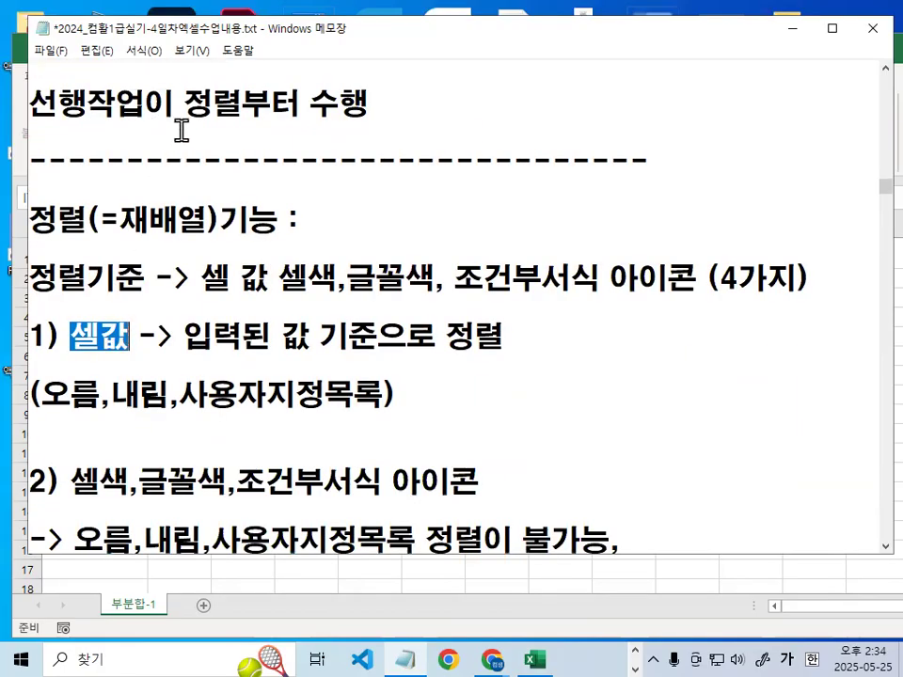
left_click_drag(176, 102, 271, 103)
left_click_drag(208, 111, 369, 103)
left_click_drag(67, 400, 102, 397)
left_click_drag(147, 393, 380, 383)
left_click(195, 400)
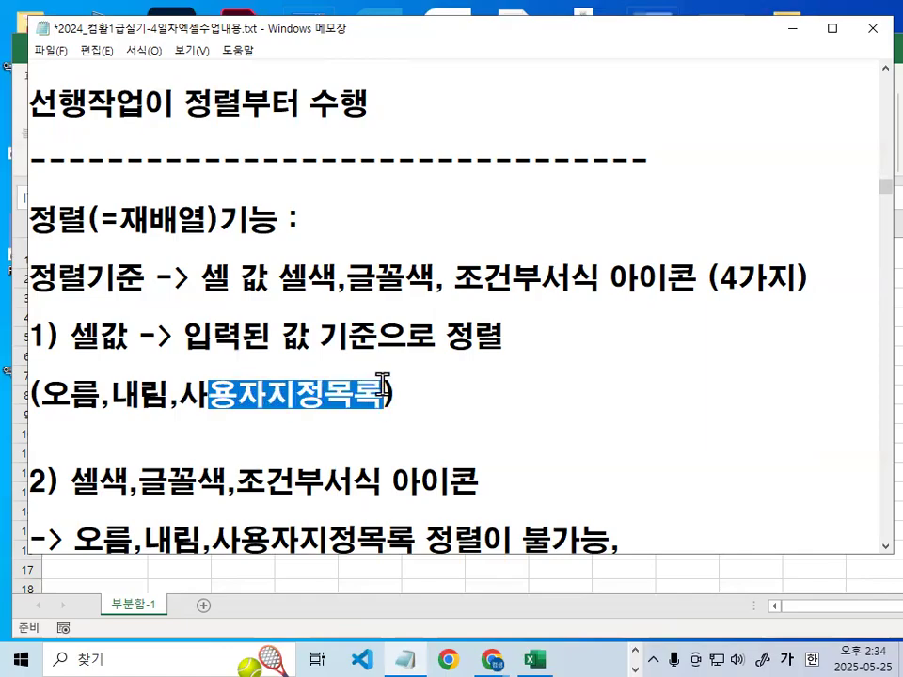
Review the notes on sorting by 셀색, 글꼴색 and 조건부서식 아이콘, including which orders are possible
scroll(383, 381, "down", 1)
left_click_drag(73, 391, 480, 395)
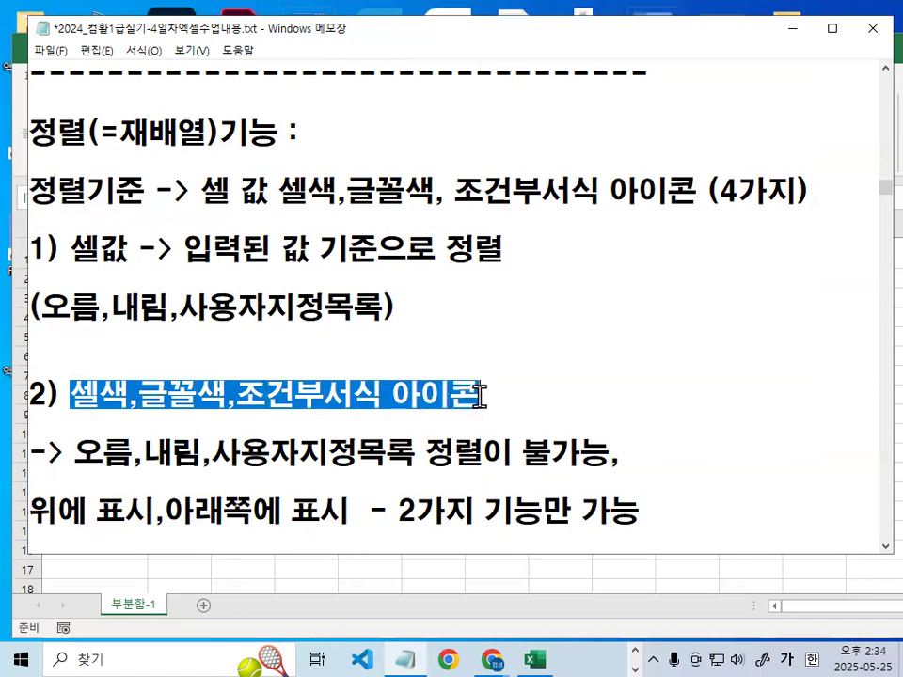
left_click_drag(105, 454, 638, 454)
left_click(106, 369)
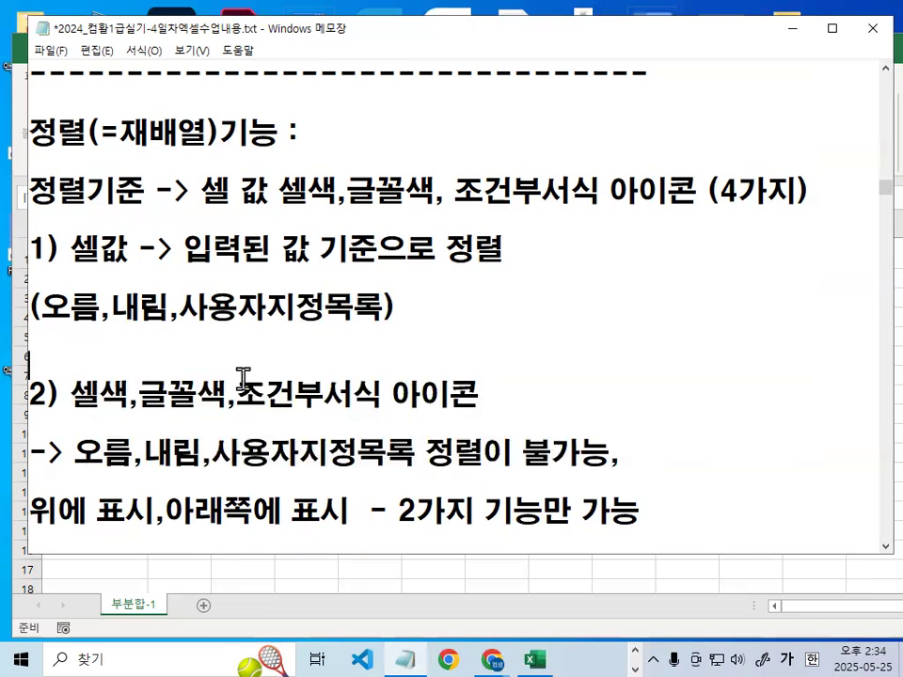
left_click_drag(38, 510, 124, 513)
scroll(124, 512, "down", 1)
left_click_drag(168, 425, 340, 416)
left_click(338, 412)
key("ctrl+2")
mouse_move(434, 341)
left_mouse_down()
mouse_move(436, 358)
mouse_move(156, 301)
mouse_move(440, 377)
left_mouse_up()
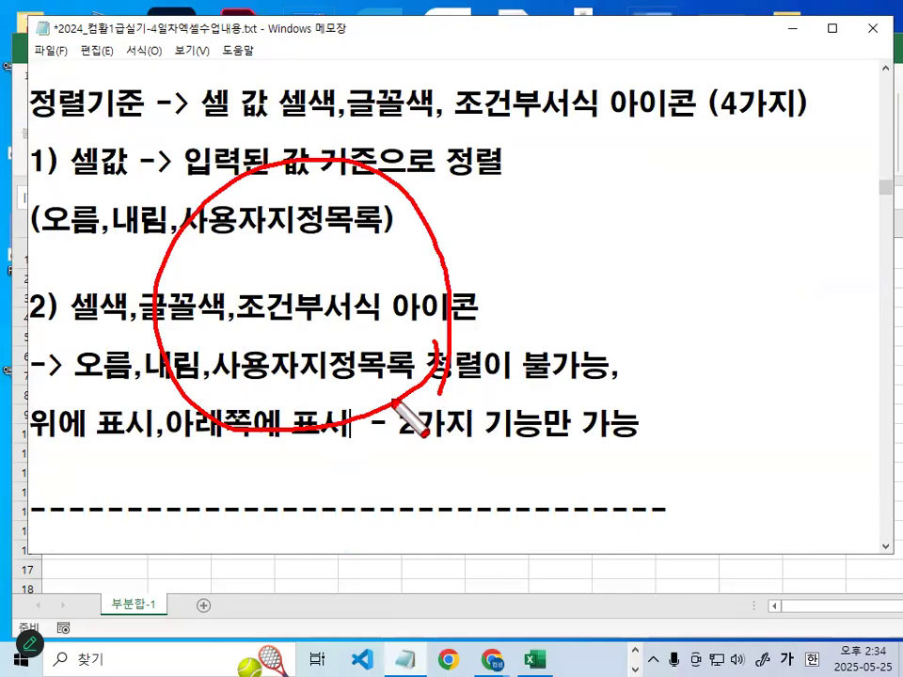
left_click_drag(85, 398, 375, 396)
key("Escape")
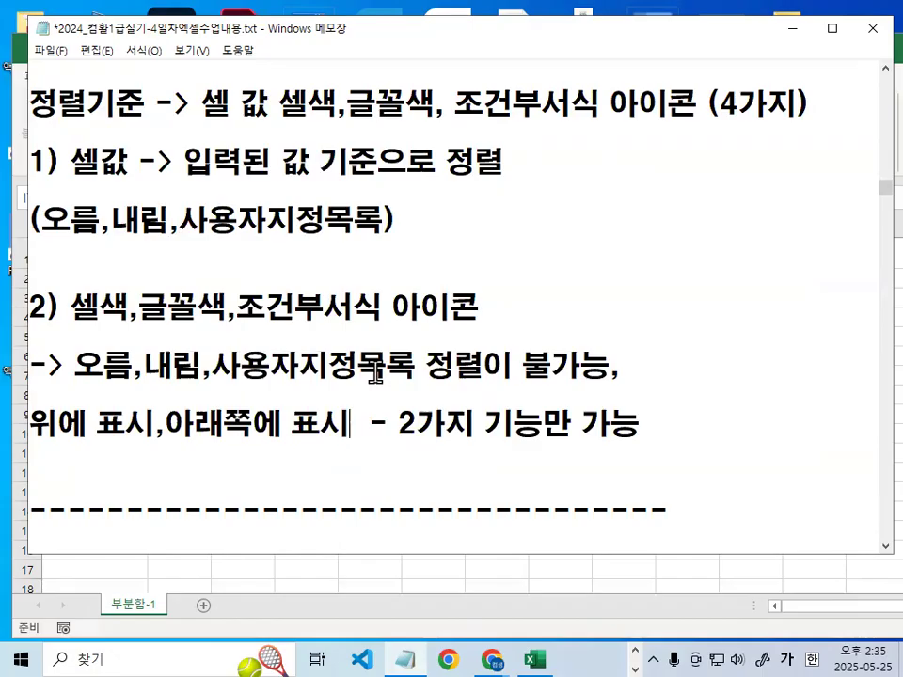
left_click_drag(74, 308, 539, 297)
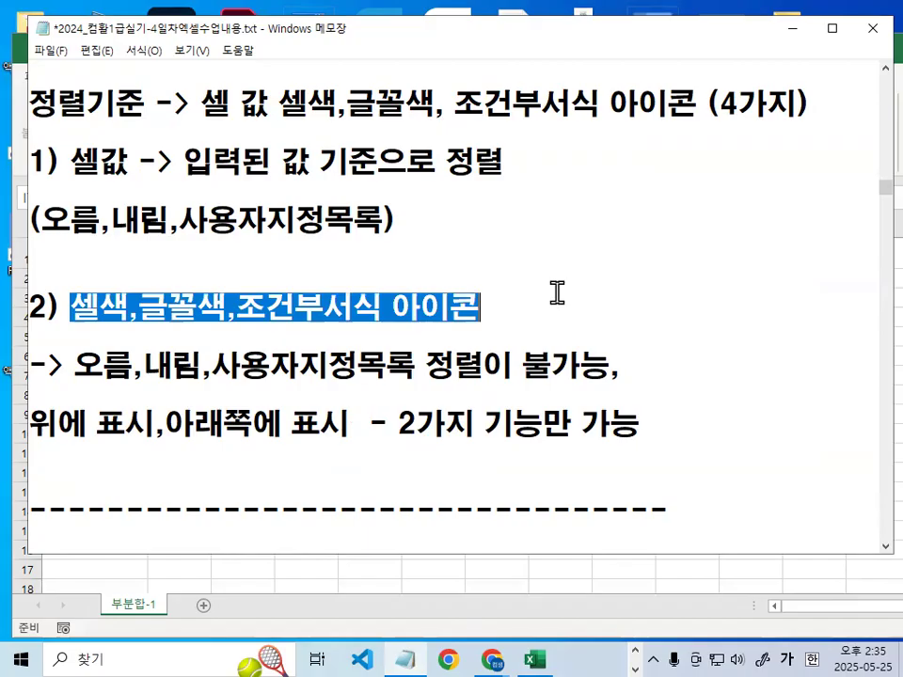
left_click(518, 307)
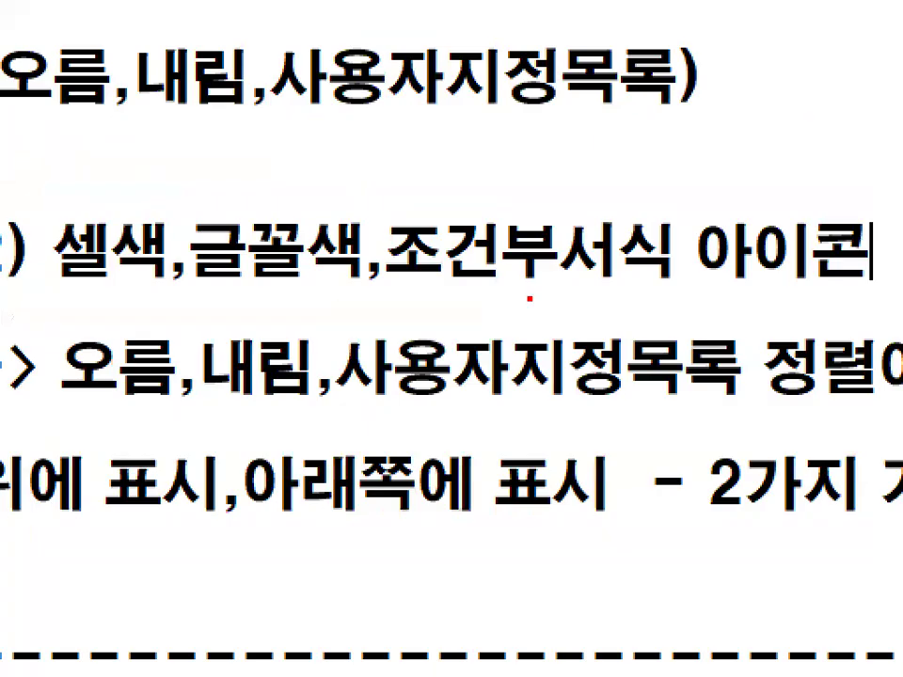
left_click_drag(307, 332, 320, 379)
key("Escape")
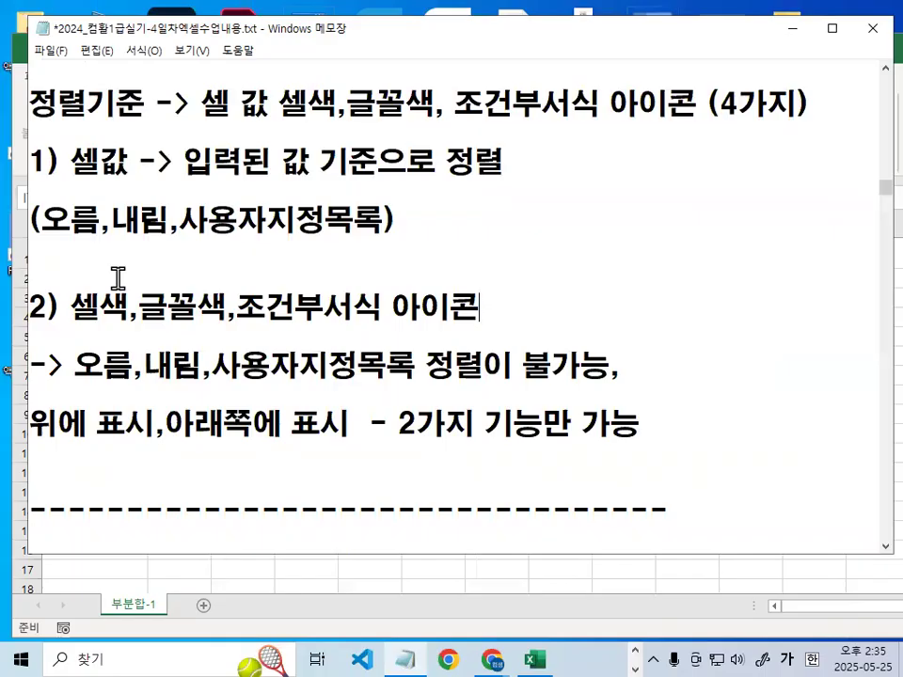
Minimize the class notes and maximize the Excel window with 출제유형02-1_문제.xlsm
scroll(121, 268, "up", 1)
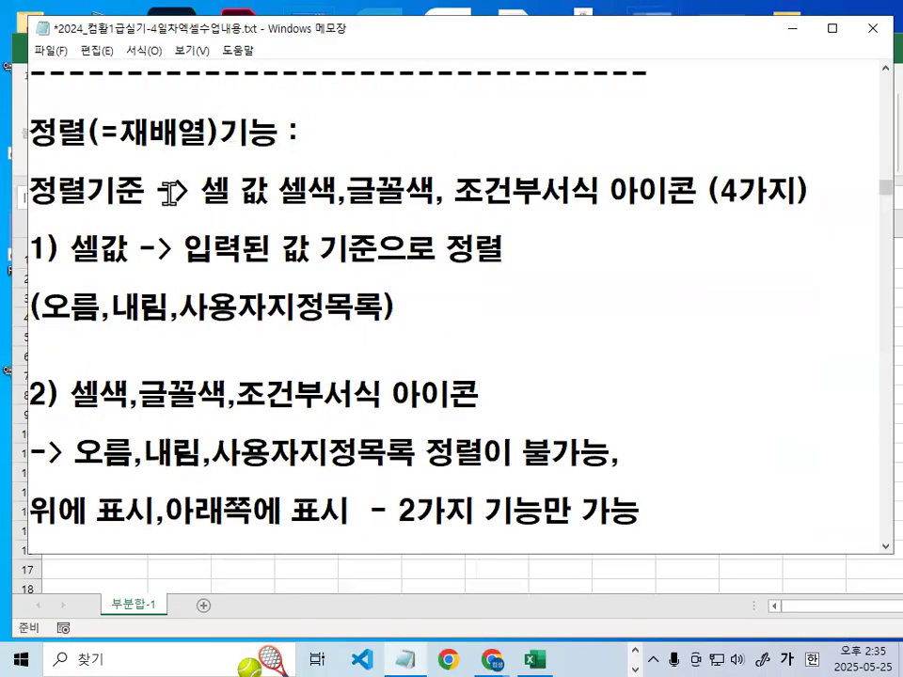
scroll(105, 211, "up", 1)
left_click_drag(58, 220, 135, 220)
left_click(790, 28)
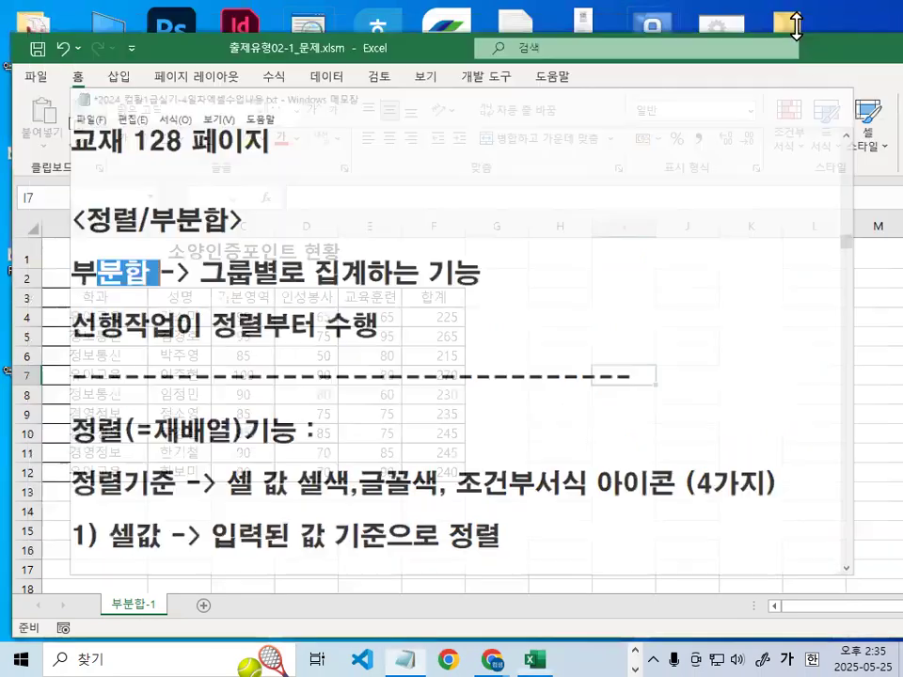
double_click(829, 53)
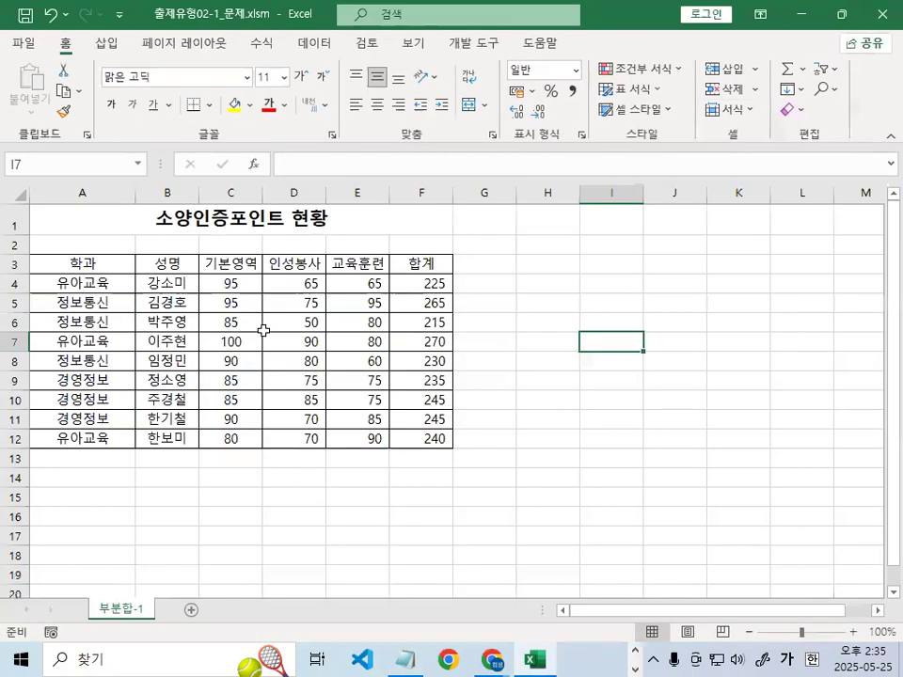
Zoom in on the 부분합-1 sheet and examine the 소양인증포인트 현황 table from the title through columns 학과 to 합계
scroll(67, 383, "up", 6)
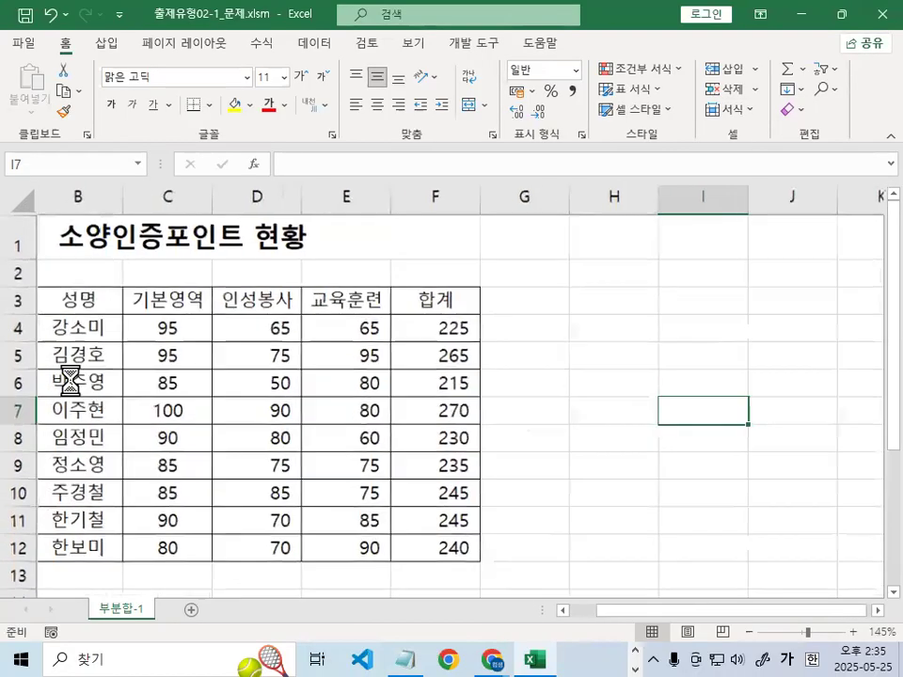
left_click(235, 353)
left_click_drag(740, 613, 402, 598)
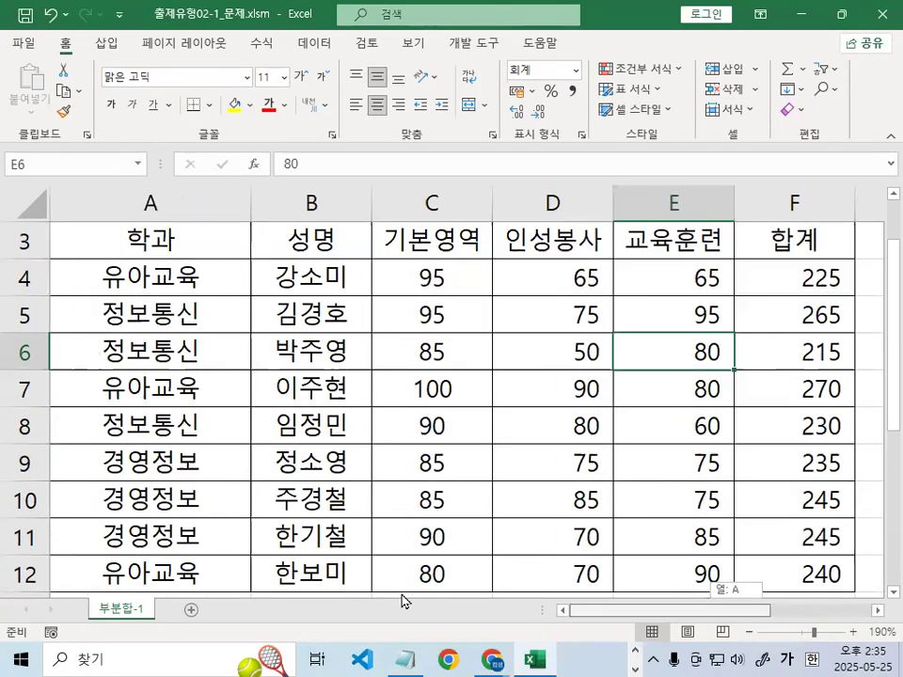
left_click(197, 324)
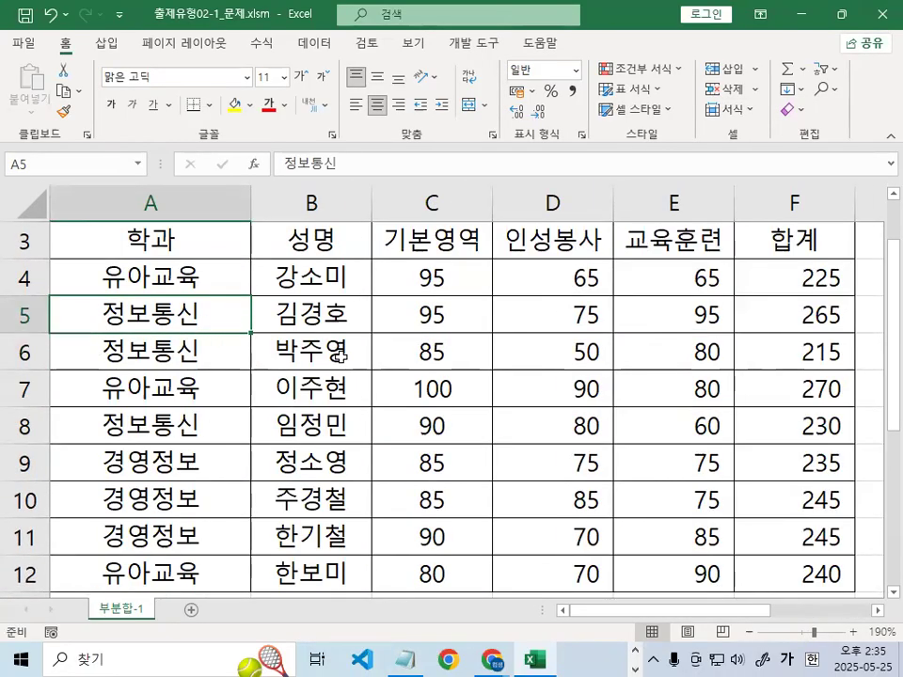
scroll(342, 355, "down", 3)
mouse_move(552, 272)
left_mouse_down()
mouse_move(541, 247)
mouse_move(583, 279)
left_mouse_up()
key("Escape")
left_click_drag(513, 273, 582, 274)
left_click(365, 369)
left_click_drag(465, 231, 395, 489)
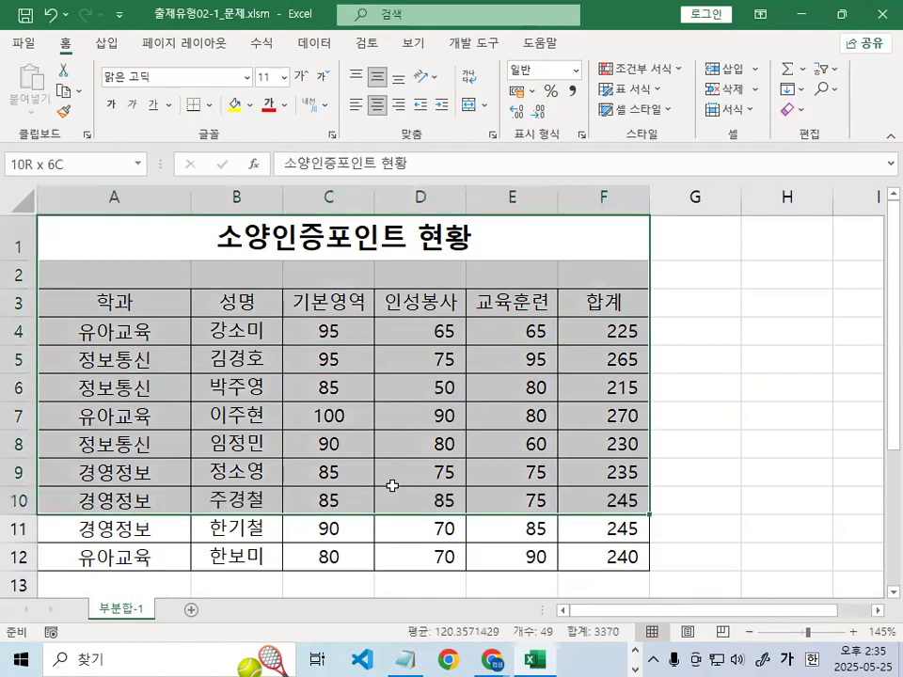
left_click(389, 478)
left_click(516, 282)
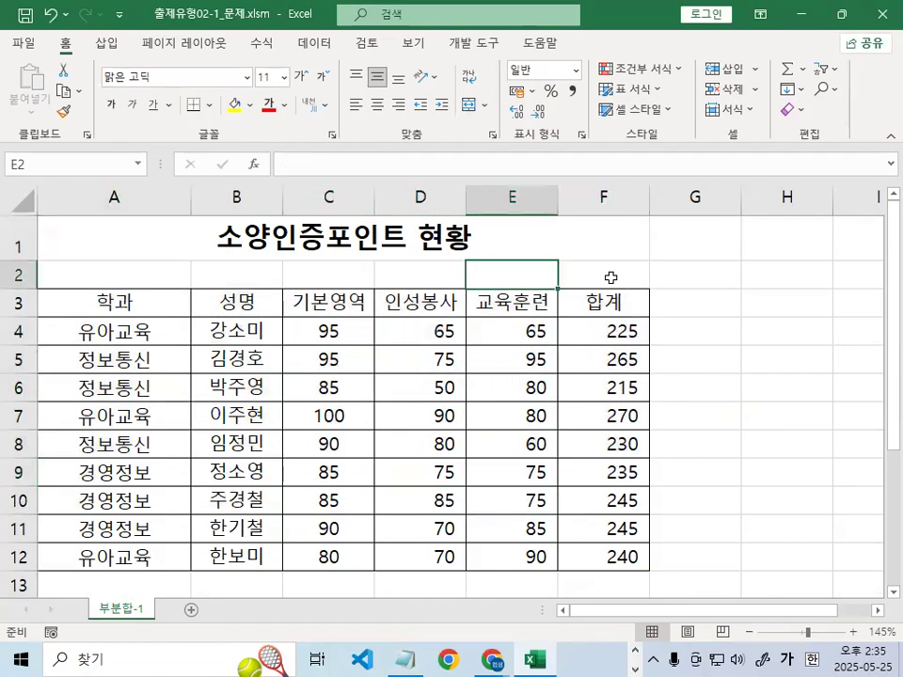
left_click(141, 358)
left_click_drag(127, 312, 593, 544)
left_click(442, 438)
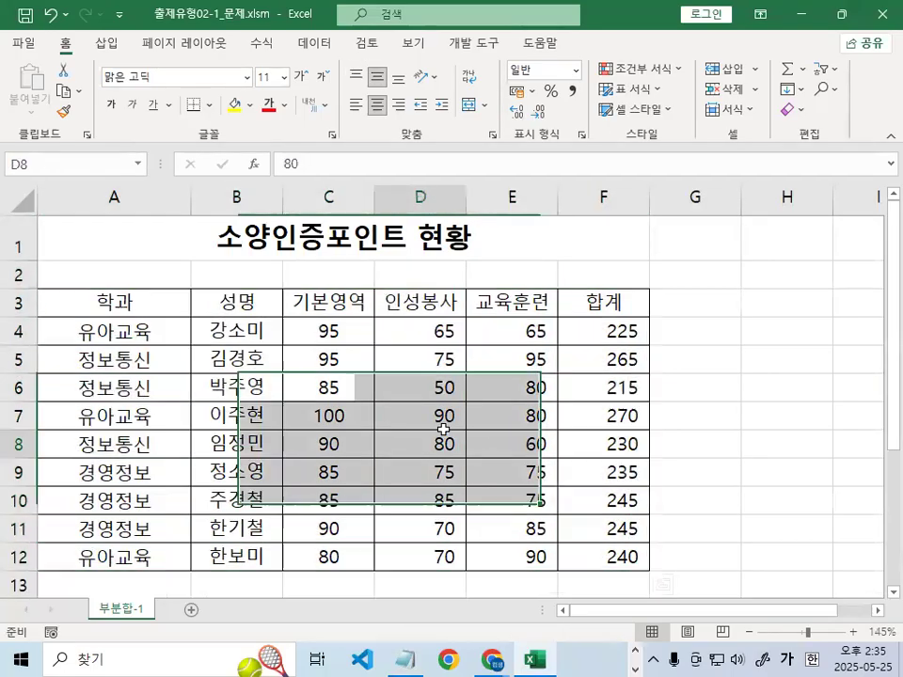
Sort the 소양인증포인트 현황 table by 학과 on 셀 값 in 오름차순 order
left_click(312, 367)
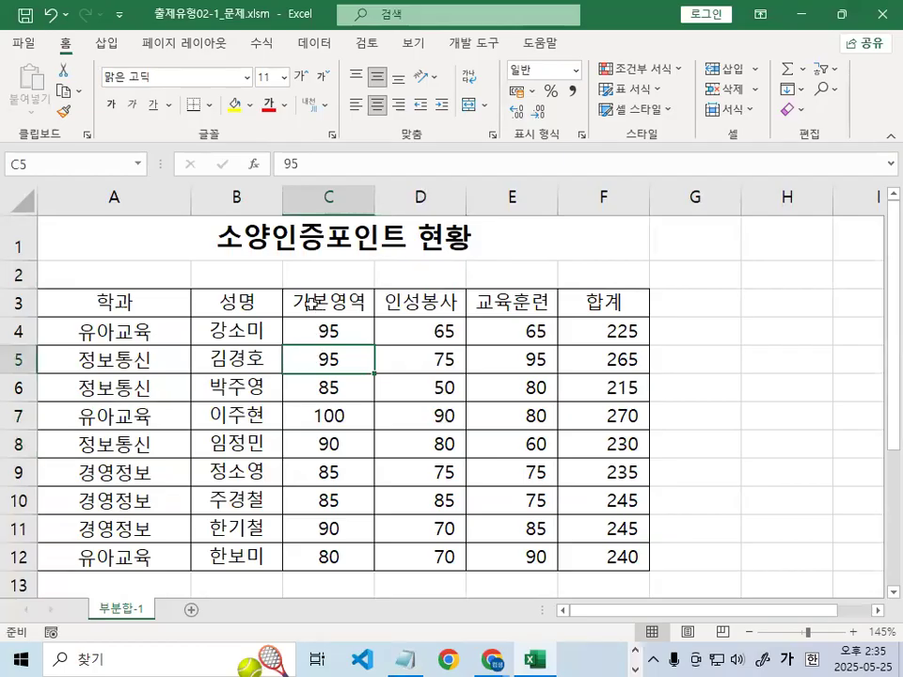
left_click(318, 45)
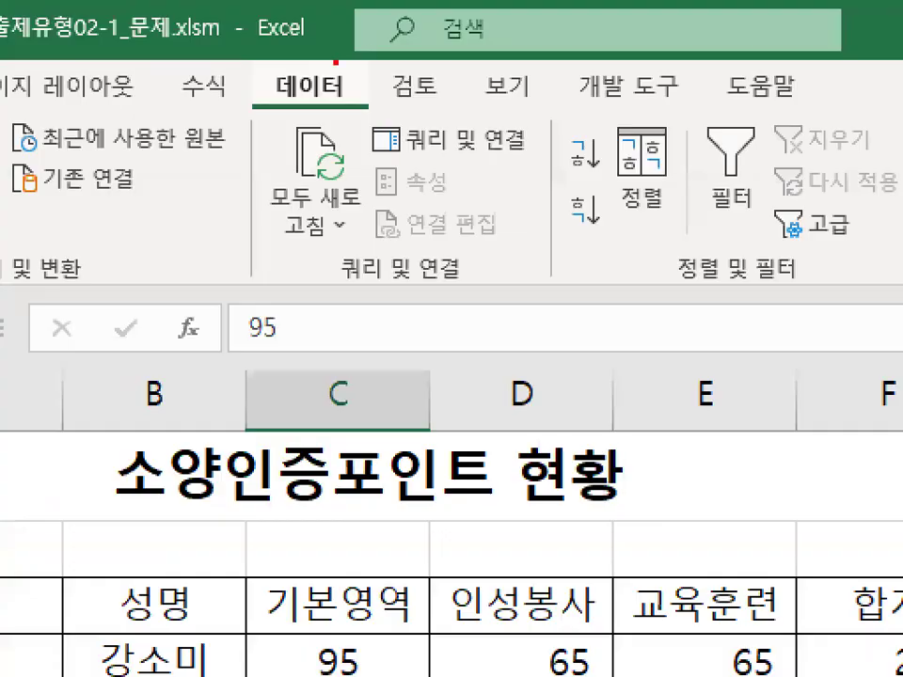
mouse_move(348, 43)
left_mouse_down()
mouse_move(340, 59)
mouse_move(367, 52)
left_mouse_up()
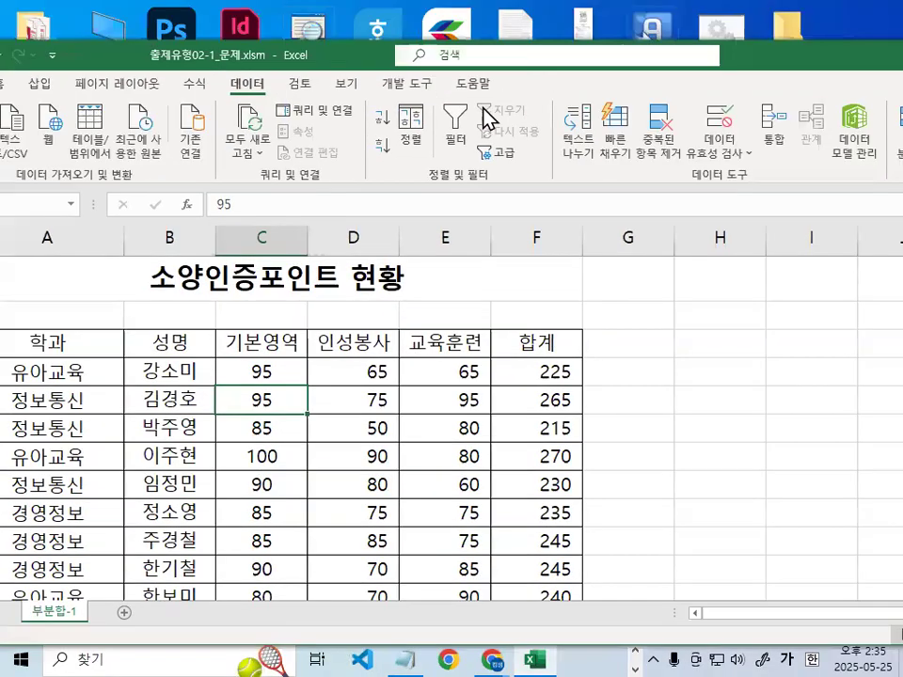
mouse_move(491, 176)
left_mouse_down()
mouse_move(439, 184)
mouse_move(437, 132)
mouse_move(516, 155)
left_mouse_up()
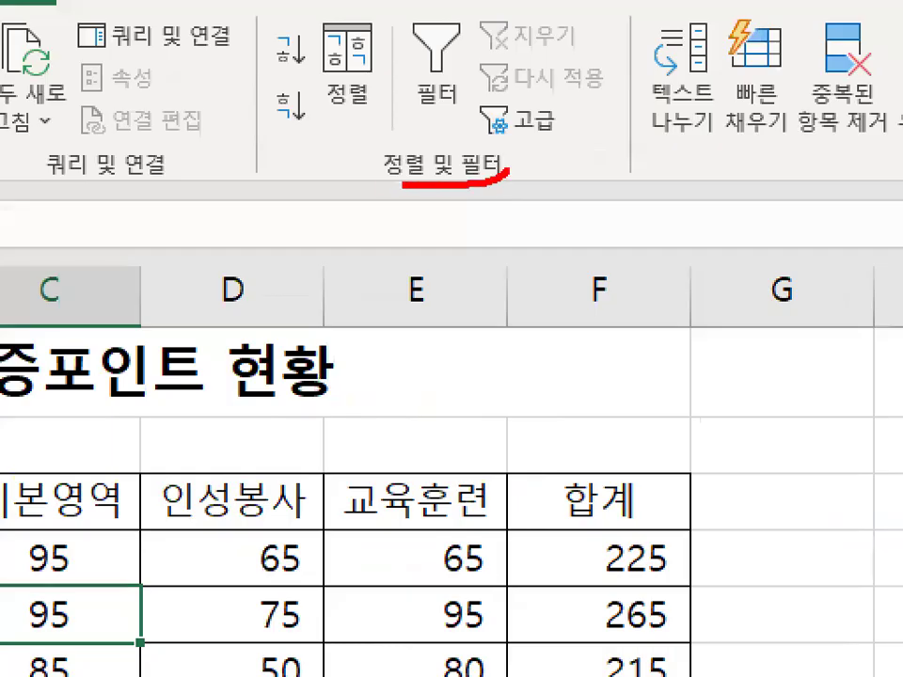
mouse_move(400, 74)
left_mouse_down()
mouse_move(393, 105)
mouse_move(383, 17)
left_mouse_up()
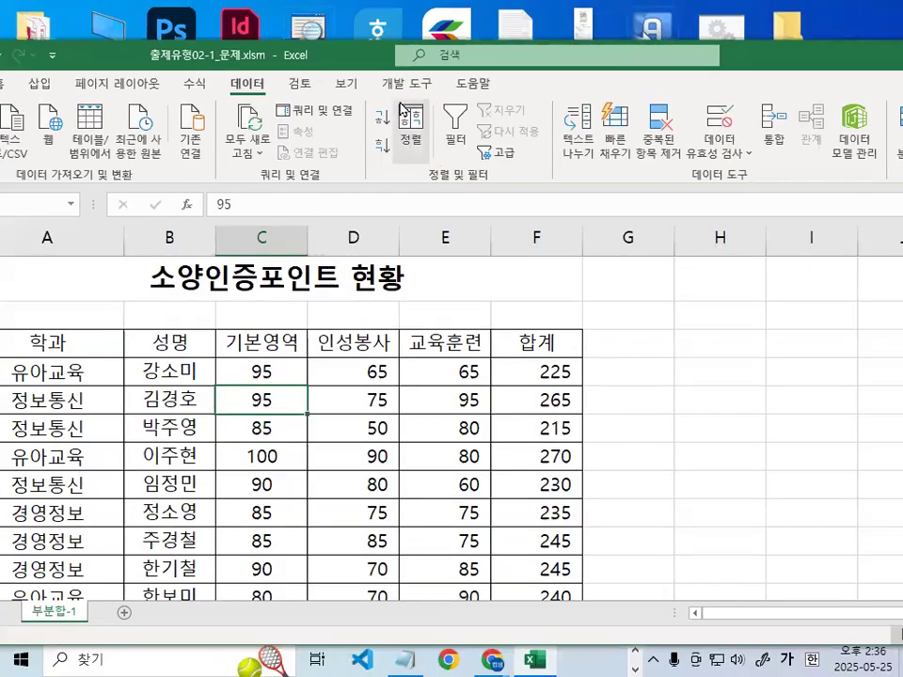
left_click(362, 58)
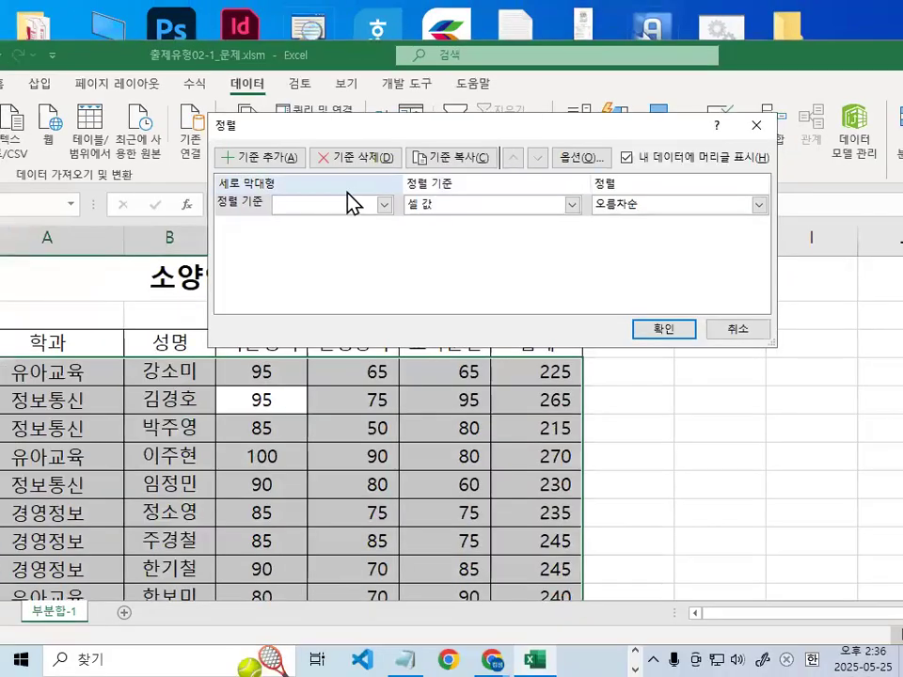
left_click(362, 205)
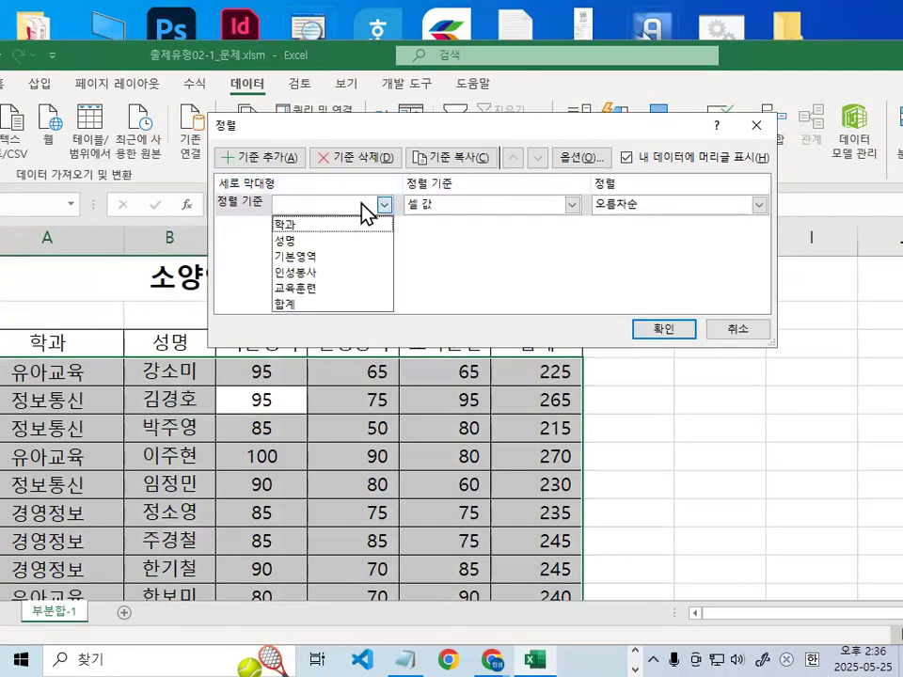
left_click(343, 224)
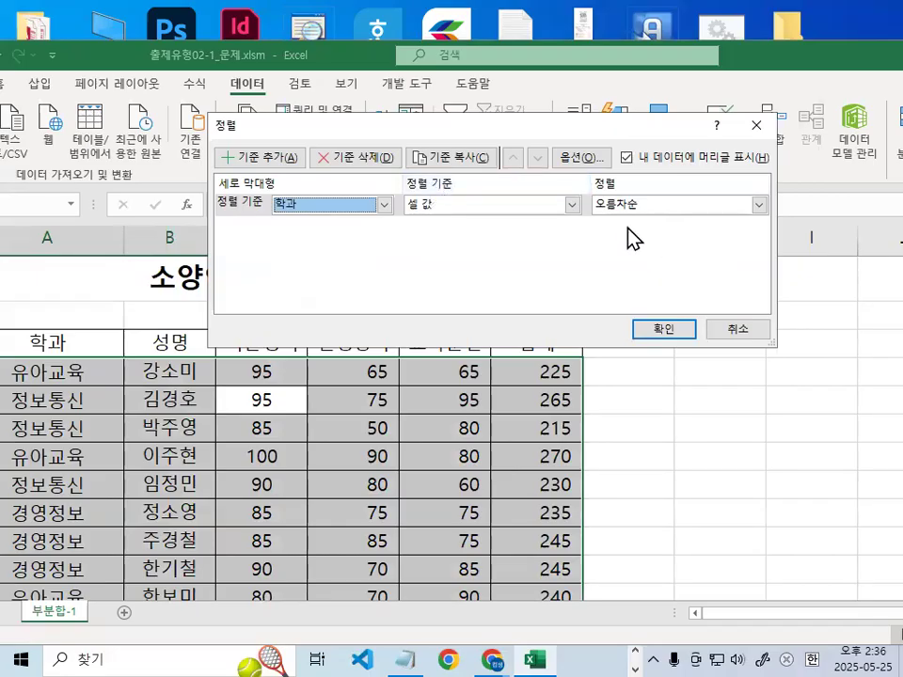
left_click(664, 328)
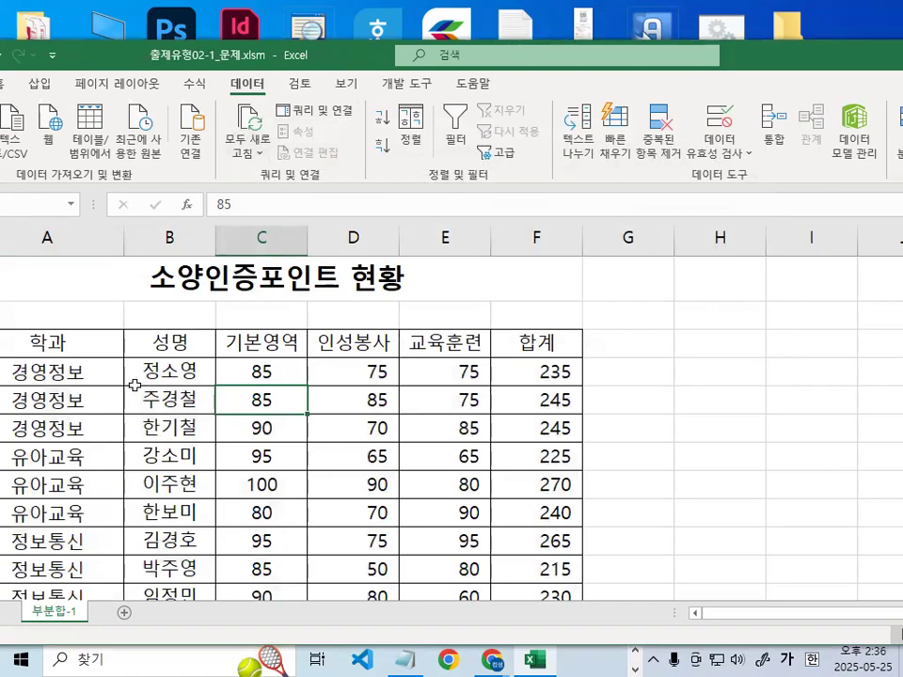
Maximize the window and examine how the sorted rows are grouped by 학과 into 경영정보, 유아교육 and 정보통신
double_click(347, 60)
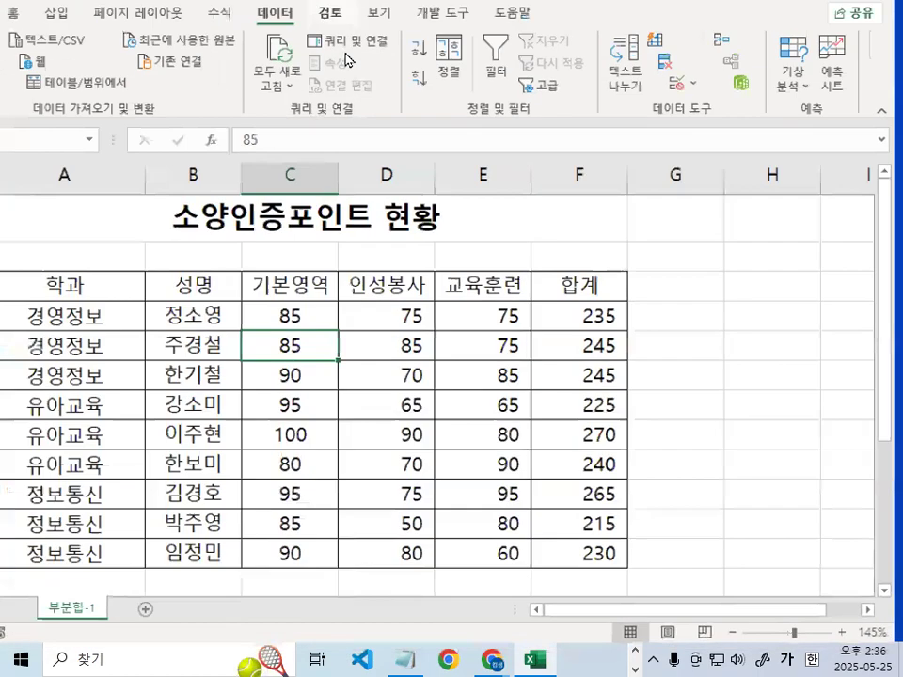
key("ctrl+1")
left_click(108, 270)
mouse_move(102, 254)
left_mouse_down()
mouse_move(76, 343)
mouse_move(90, 378)
left_mouse_up()
mouse_move(97, 431)
left_mouse_down()
mouse_move(81, 540)
mouse_move(89, 548)
left_mouse_up()
left_click_drag(79, 588, 103, 672)
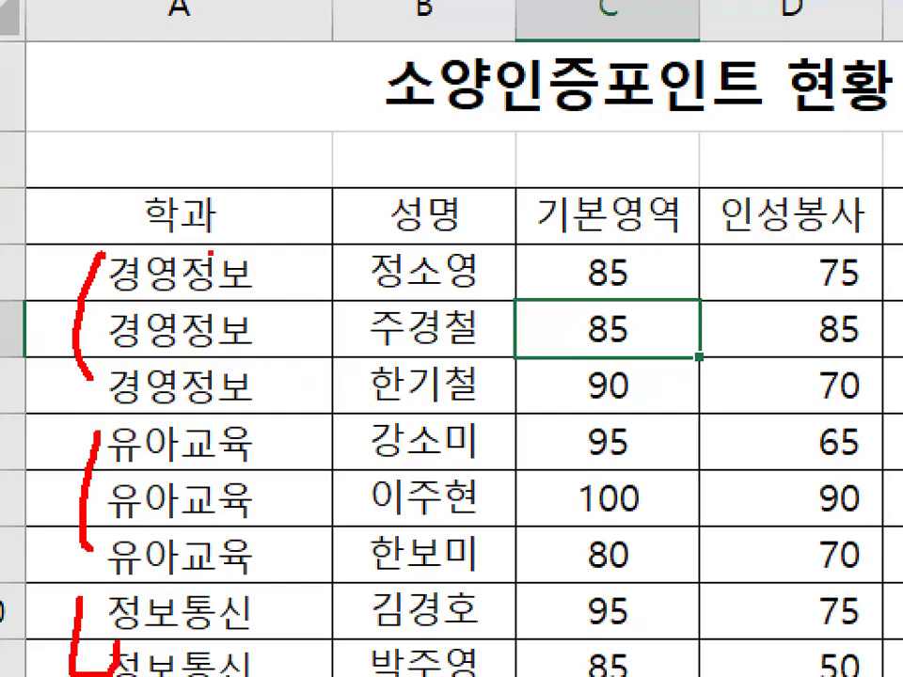
mouse_move(254, 371)
left_mouse_down()
mouse_move(111, 297)
mouse_move(269, 286)
left_mouse_up()
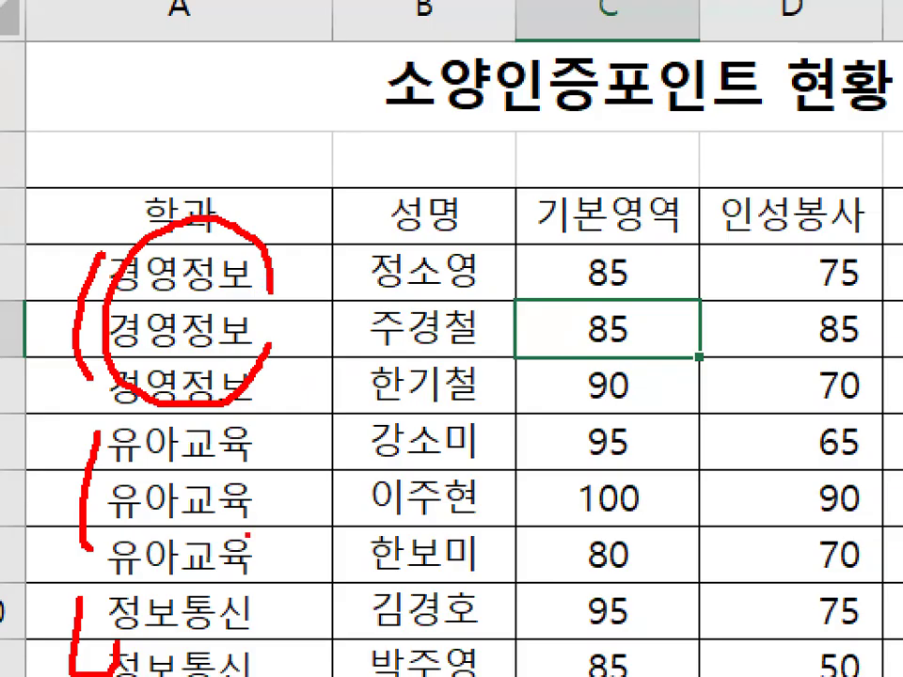
left_click_drag(171, 449, 170, 465)
left_click_drag(78, 422, 543, 422)
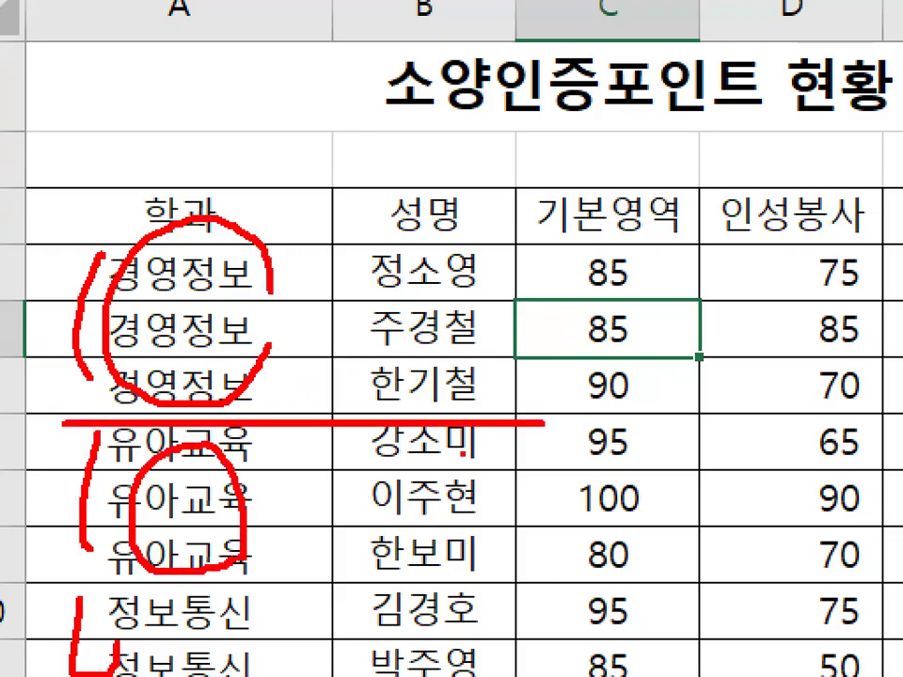
left_click_drag(43, 613, 588, 609)
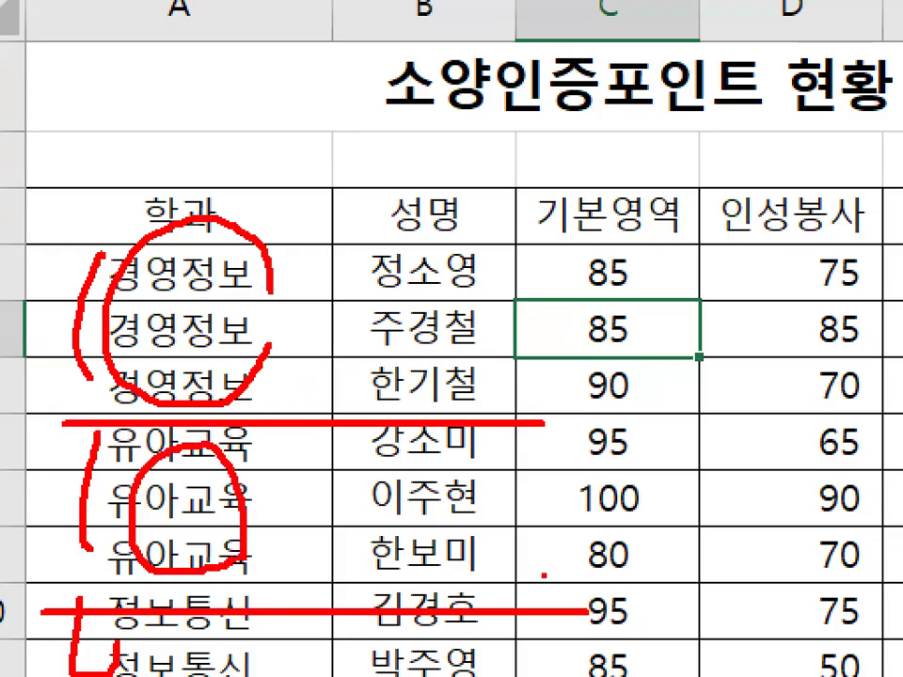
left_click_drag(546, 421, 674, 254)
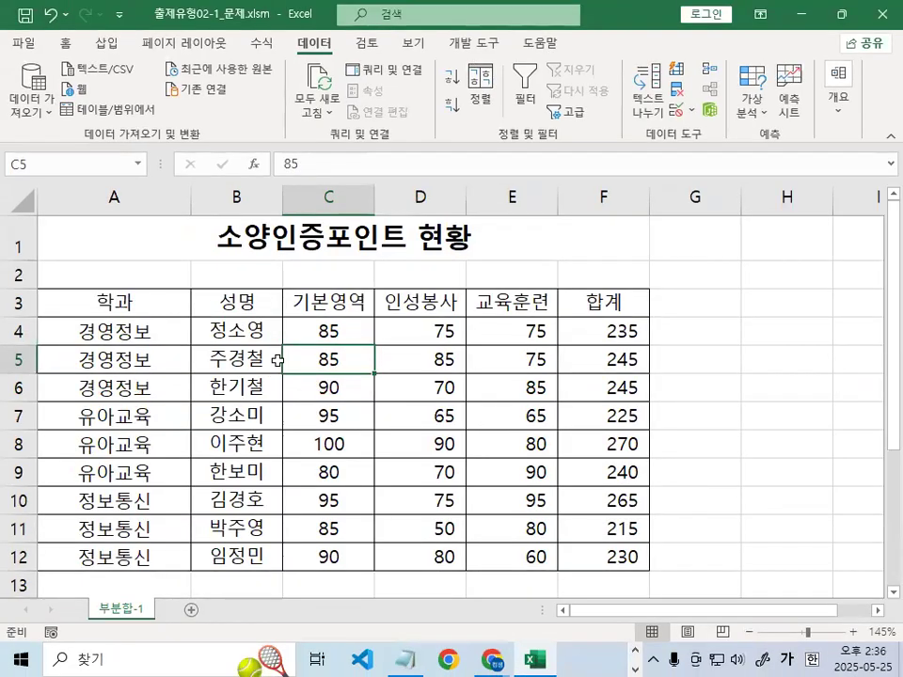
Restore the window to its smaller size and start a subtotal (부분합) from a cell inside the sorted table
left_click(505, 329)
left_click(332, 352)
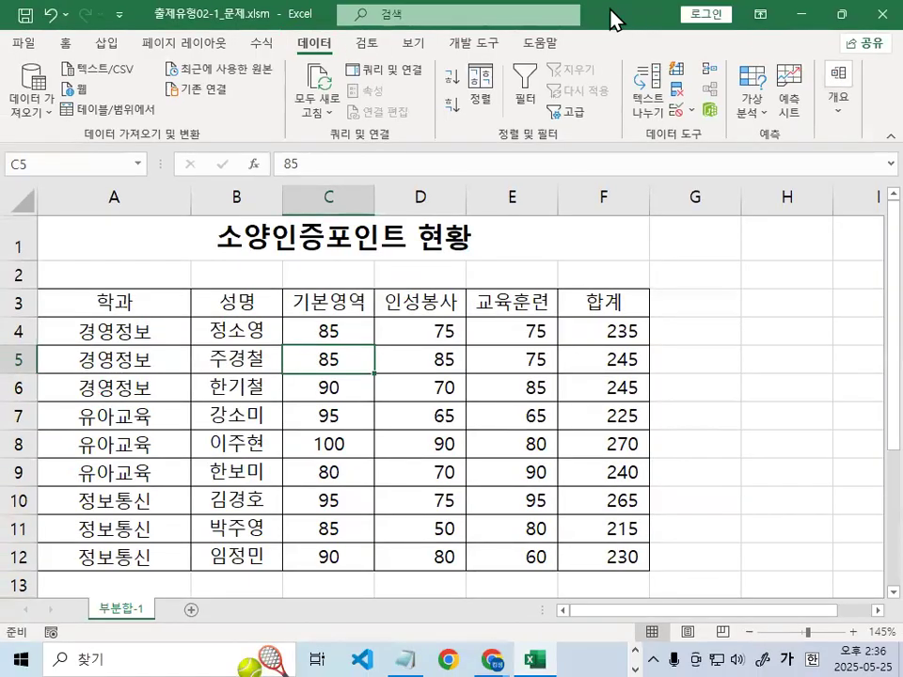
double_click(615, 21)
key("ctrl+1")
left_click_drag(586, 141, 573, 150)
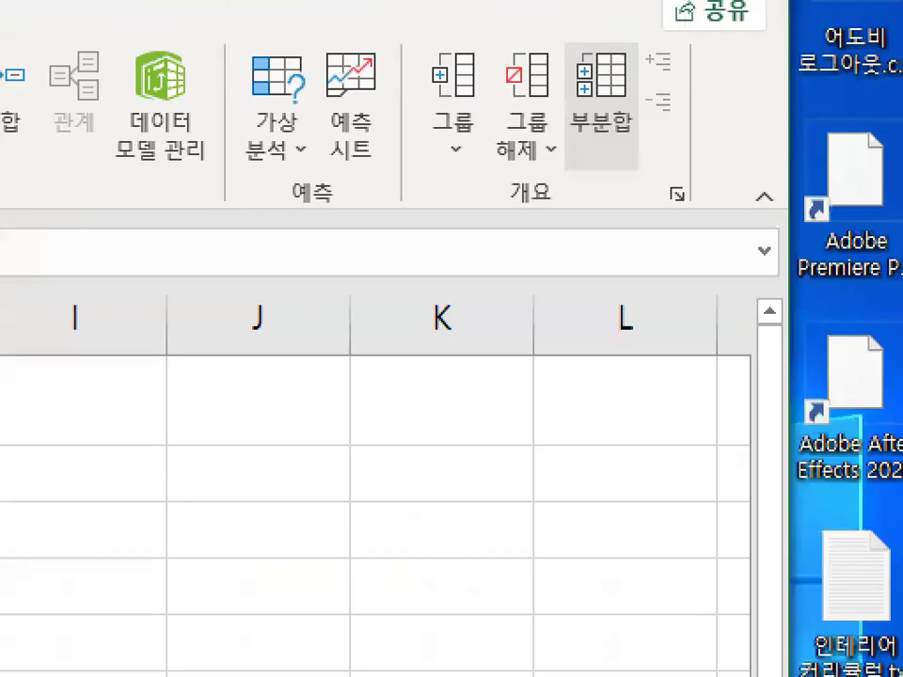
mouse_move(678, 119)
left_mouse_down()
mouse_move(610, 158)
mouse_move(678, 104)
left_mouse_up()
key("Escape")
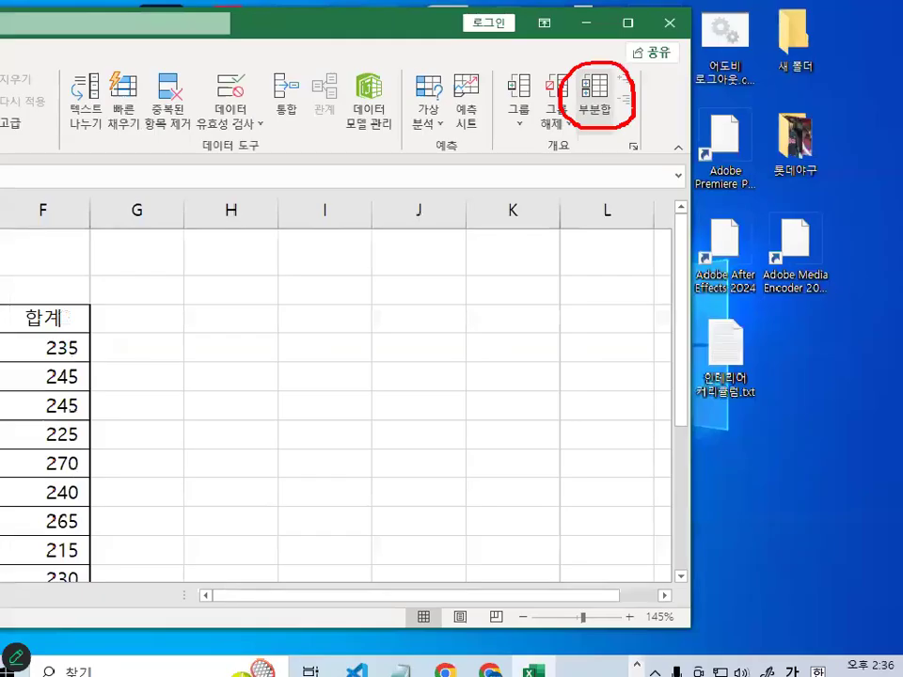
left_click(588, 98)
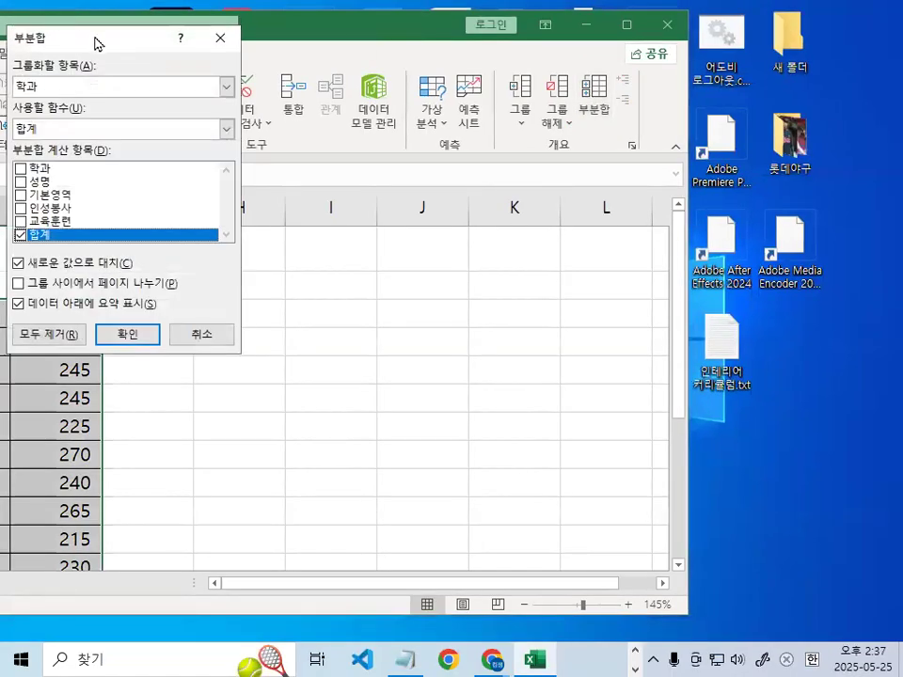
Apply the subtotal grouped by 학과 with the 최대 function on 합계, and inspect the 경영정보 최대 row and its formula
left_click_drag(94, 44, 455, 187)
mouse_move(496, 215)
left_mouse_down()
mouse_move(424, 77)
mouse_move(489, 280)
left_mouse_up()
key("Escape")
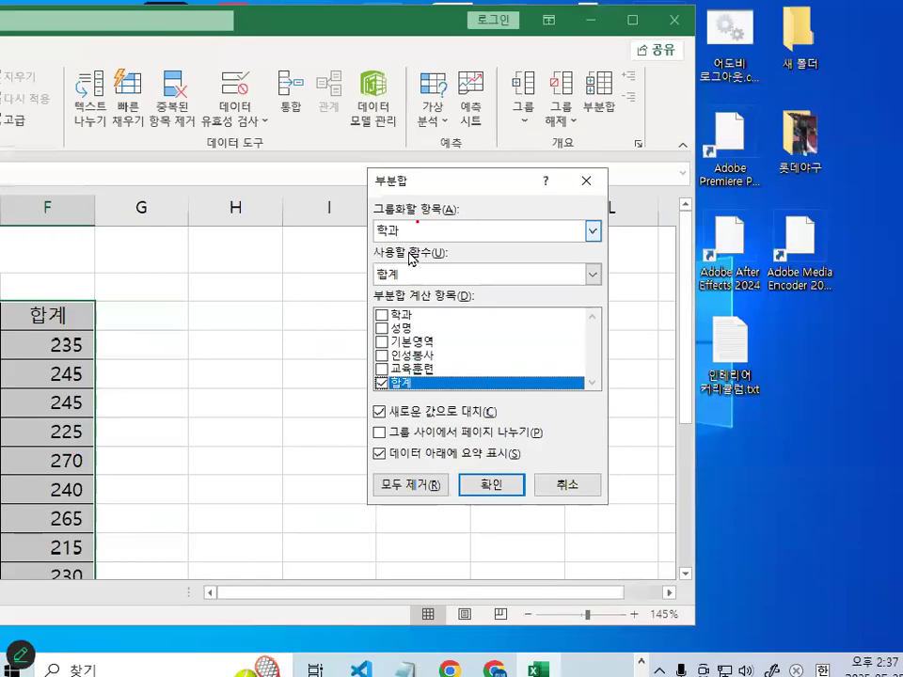
left_click(414, 325)
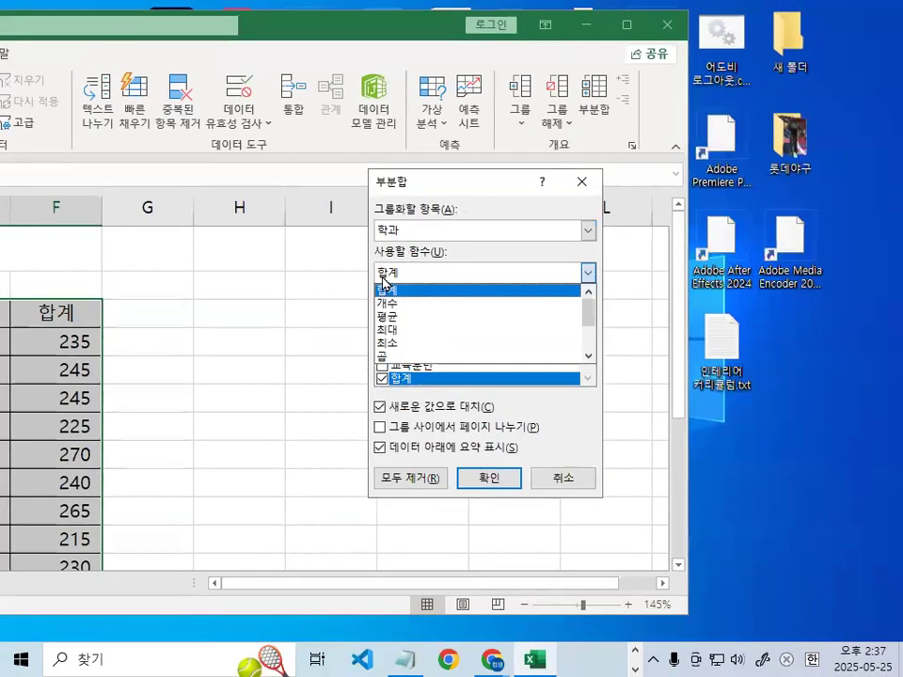
left_click(394, 332)
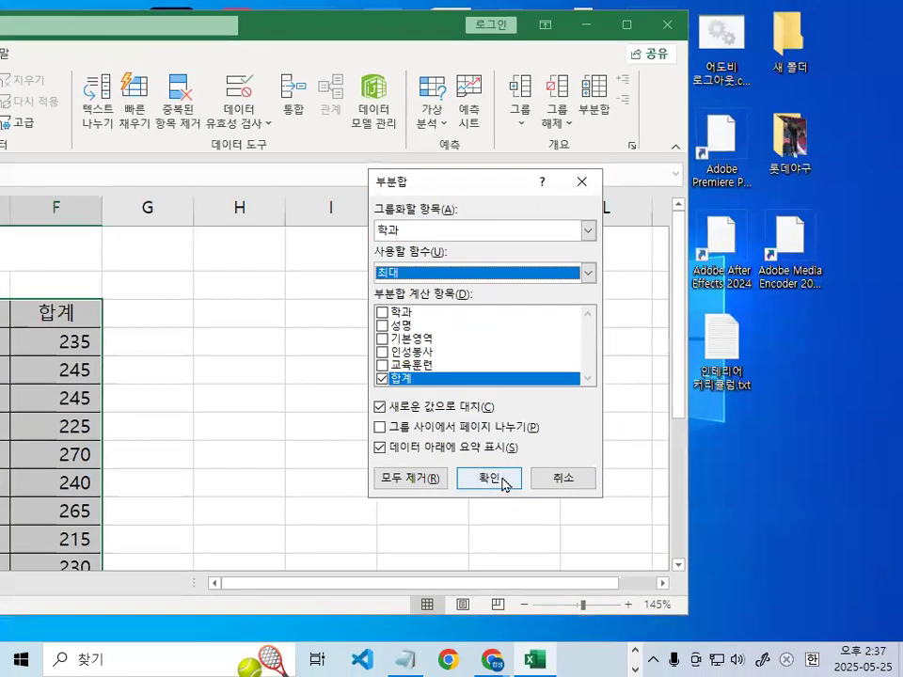
left_click(505, 479)
double_click(420, 30)
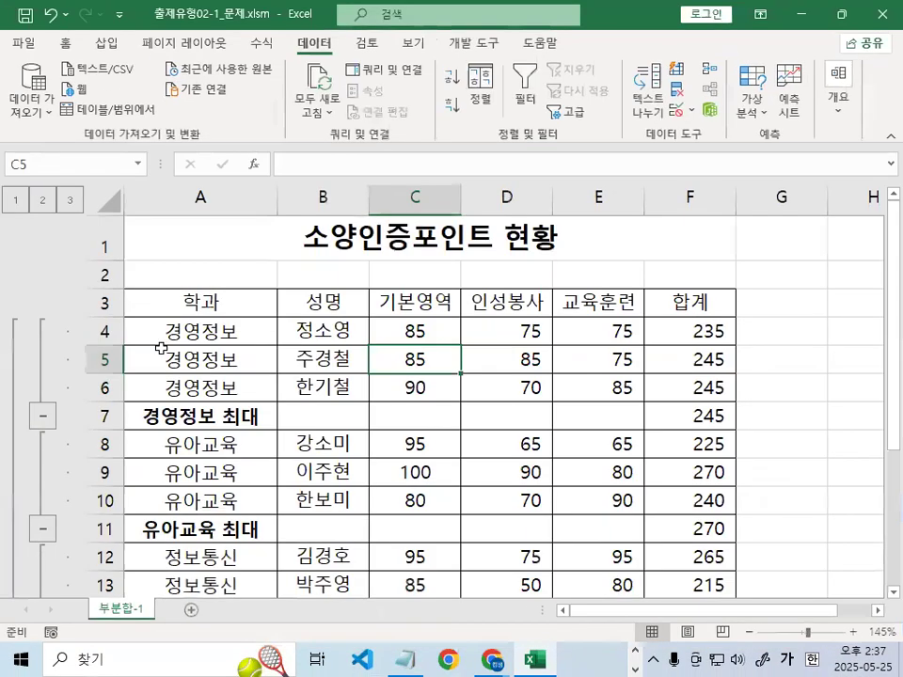
left_click(184, 416)
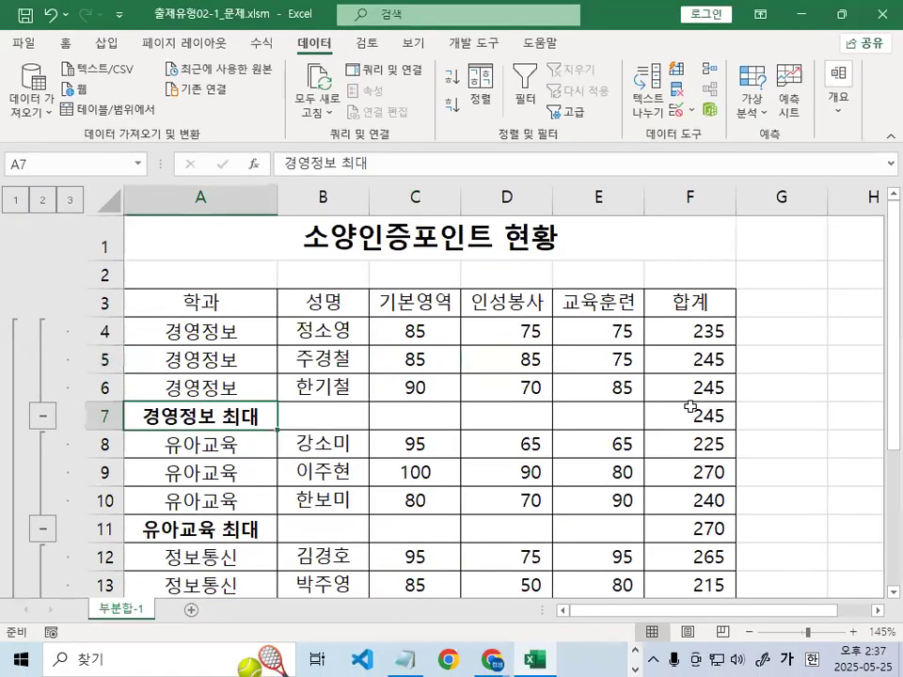
left_click(693, 408)
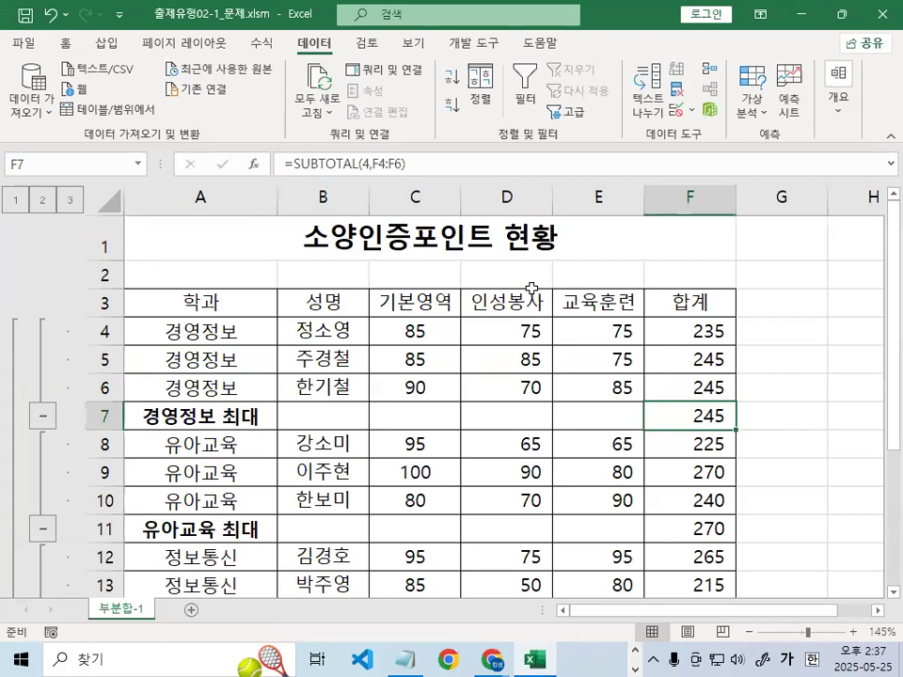
Start a second subtotal on the table, grouped by 학과 with 평균 as the function
left_click(425, 346)
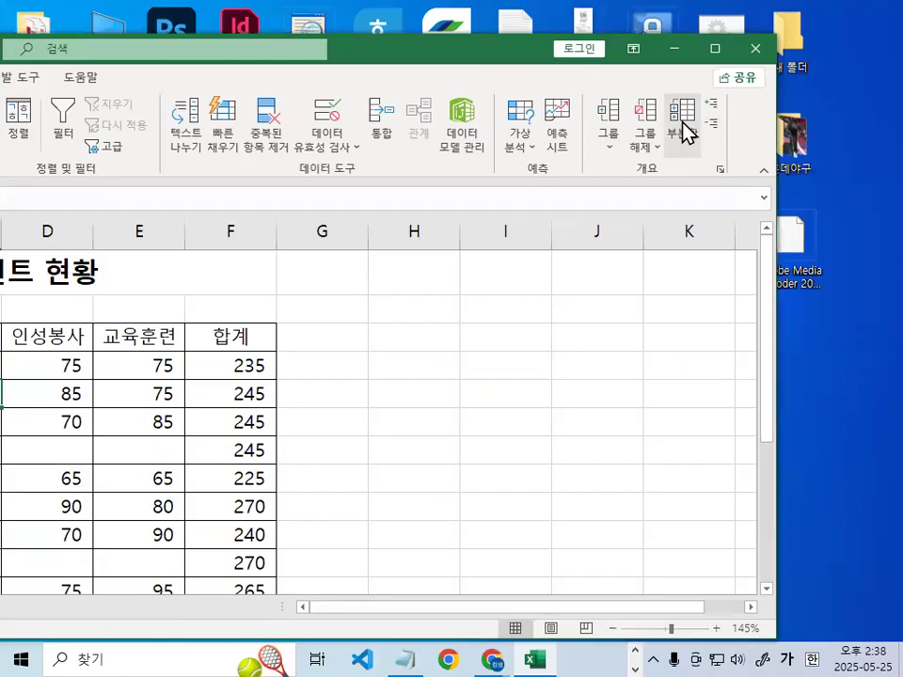
left_click(685, 128)
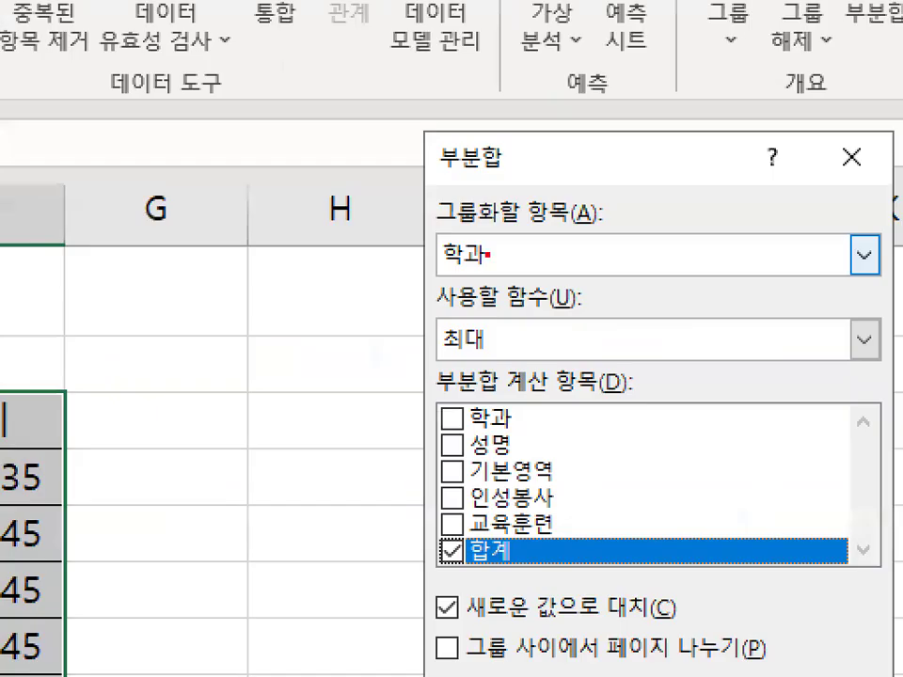
mouse_move(504, 245)
left_mouse_down()
mouse_move(471, 273)
mouse_move(539, 230)
left_mouse_up()
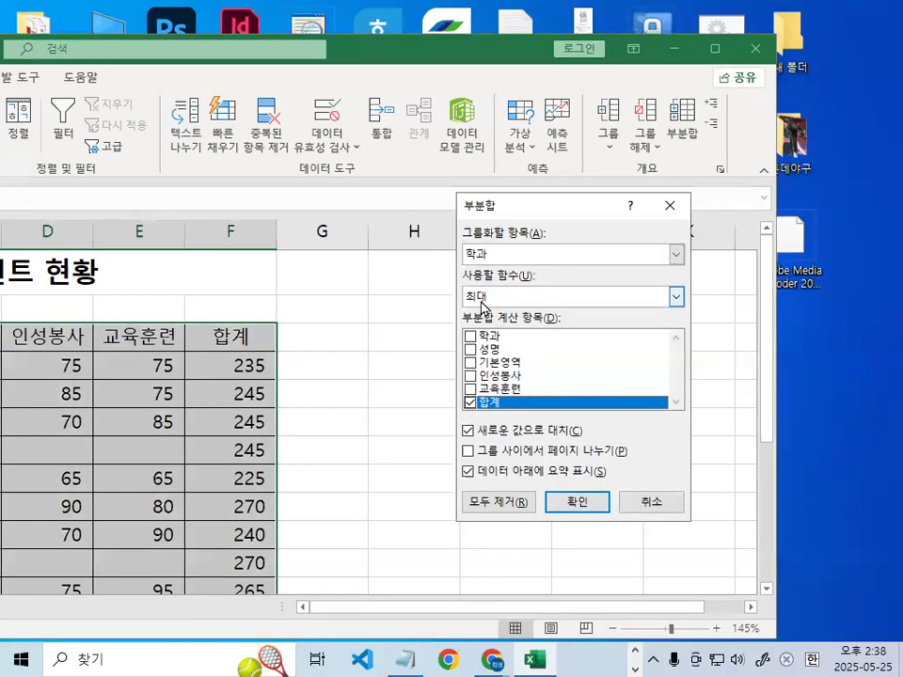
left_click(866, 340)
left_click(480, 341)
left_click_drag(505, 288, 503, 296)
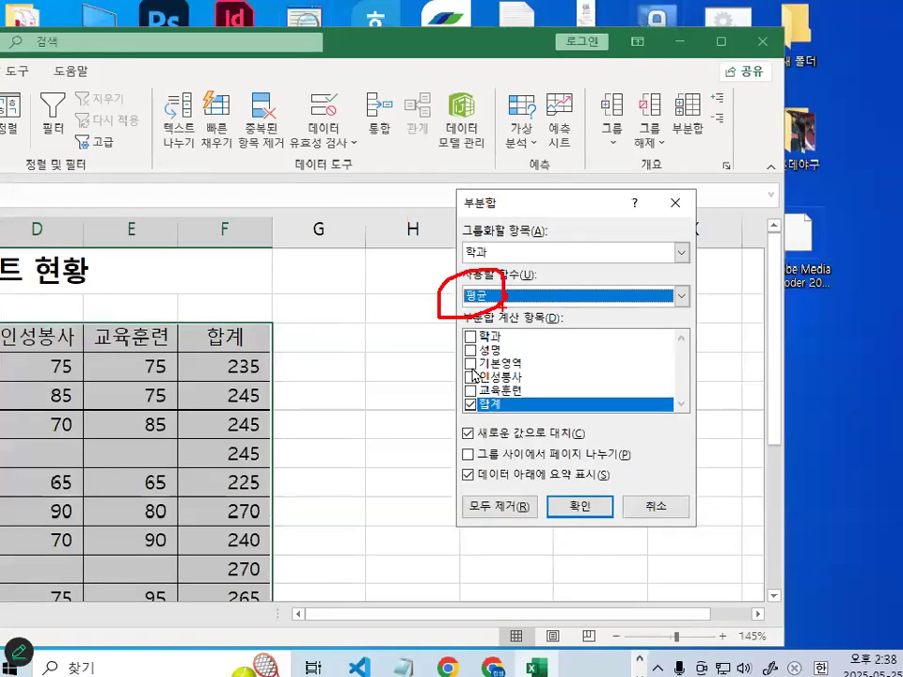
Include 기본영역, 인성봉사 and 교육훈련 in the items the second subtotal calculates, and exclude 합계
left_click(480, 351)
left_click(470, 362)
left_click(470, 375)
left_click(471, 388)
left_click(470, 402)
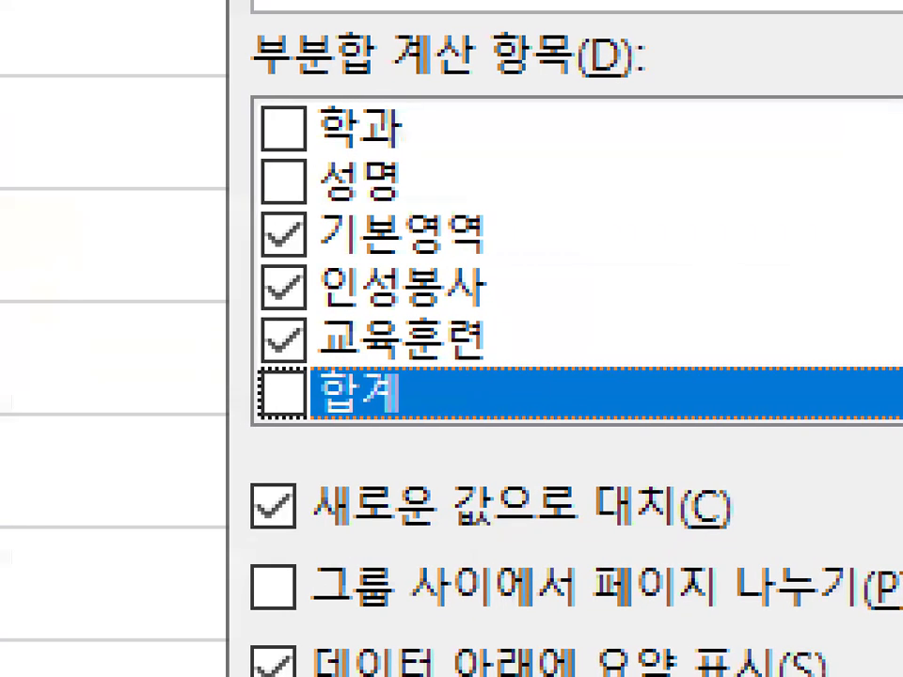
mouse_move(429, 429)
left_mouse_down()
mouse_move(258, 428)
mouse_move(310, 365)
mouse_move(406, 395)
left_mouse_up()
key("Escape")
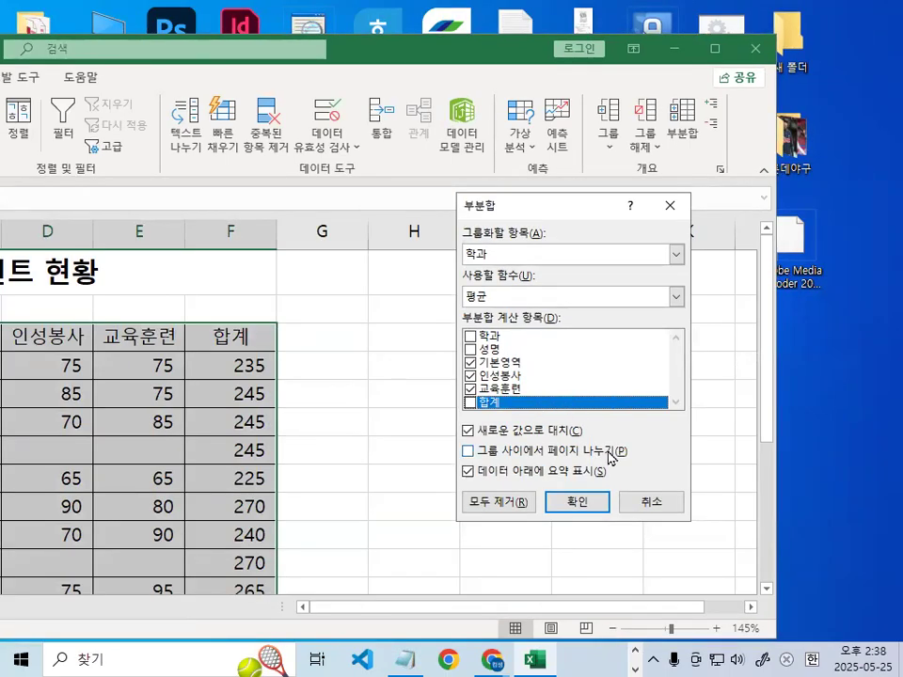
Examine the 새로운 값으로 대치 option in the settings of the second subtotal
key("ctrl+1")
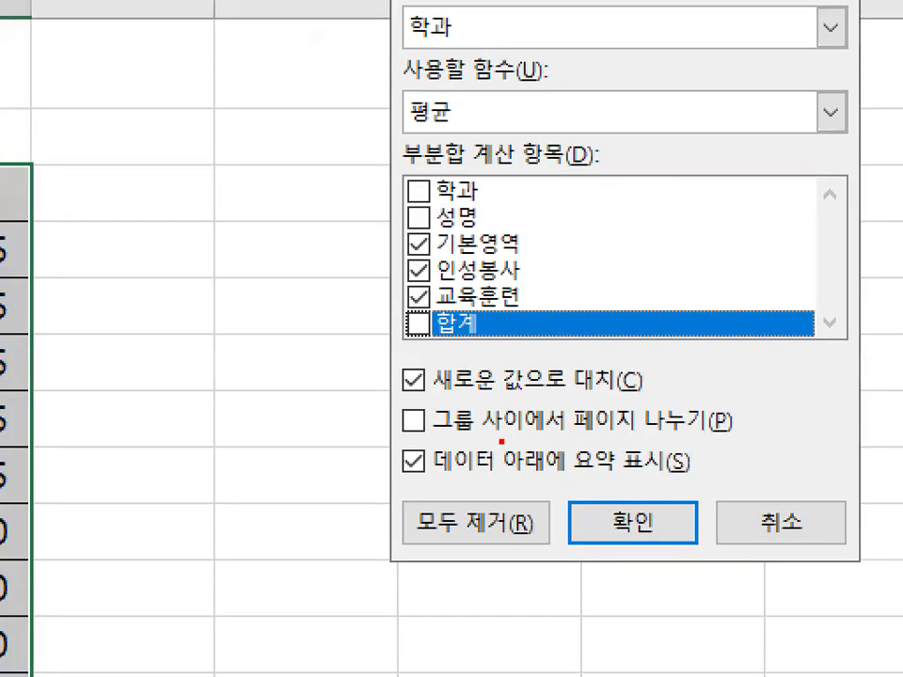
left_click_drag(429, 397, 632, 397)
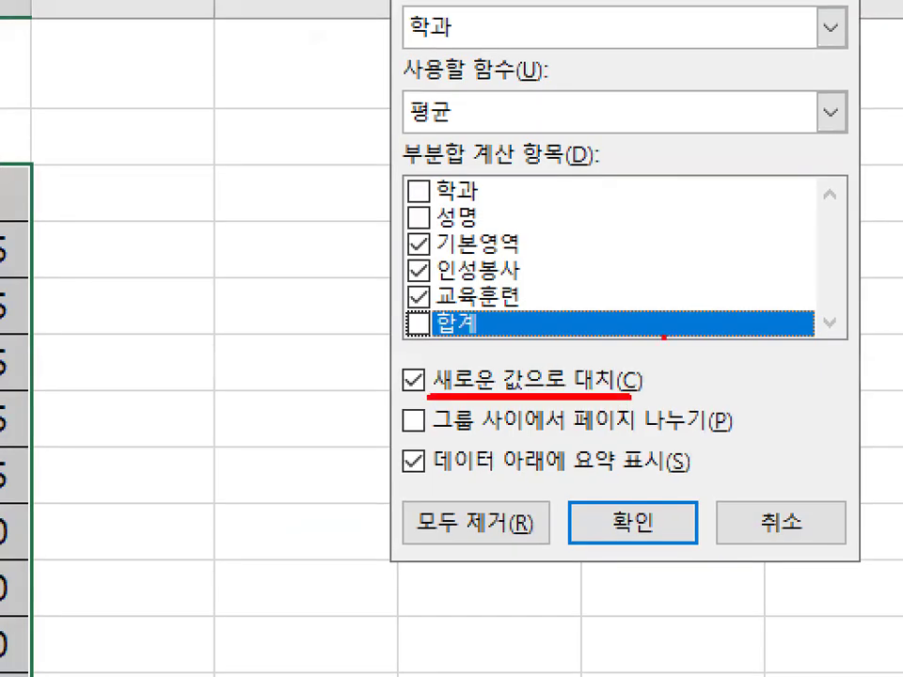
mouse_move(456, 360)
left_mouse_down()
mouse_move(386, 403)
mouse_move(425, 395)
left_mouse_up()
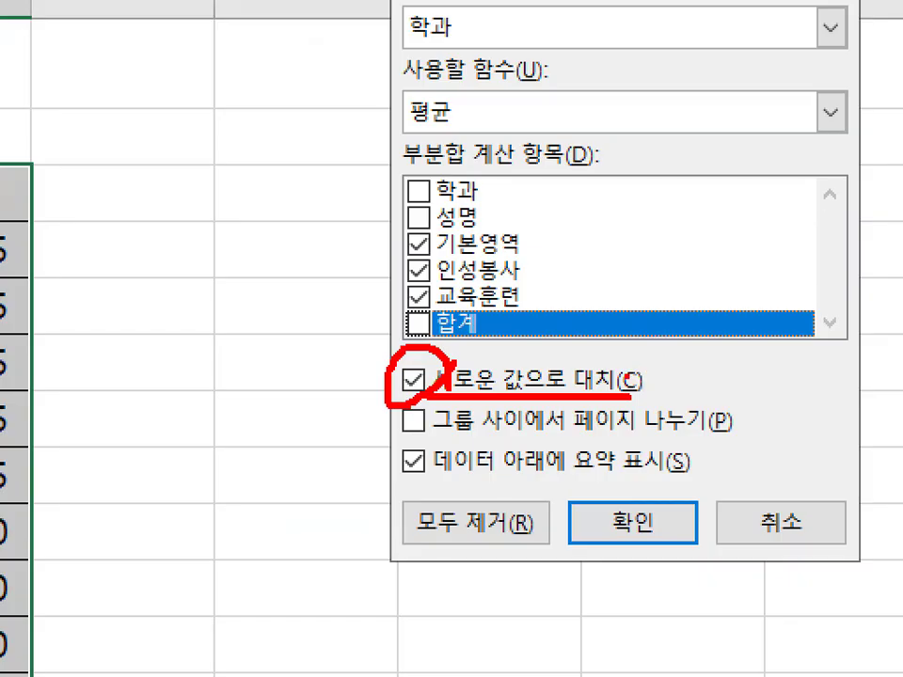
left_click_drag(620, 374, 576, 388)
left_click_drag(633, 172, 508, 355)
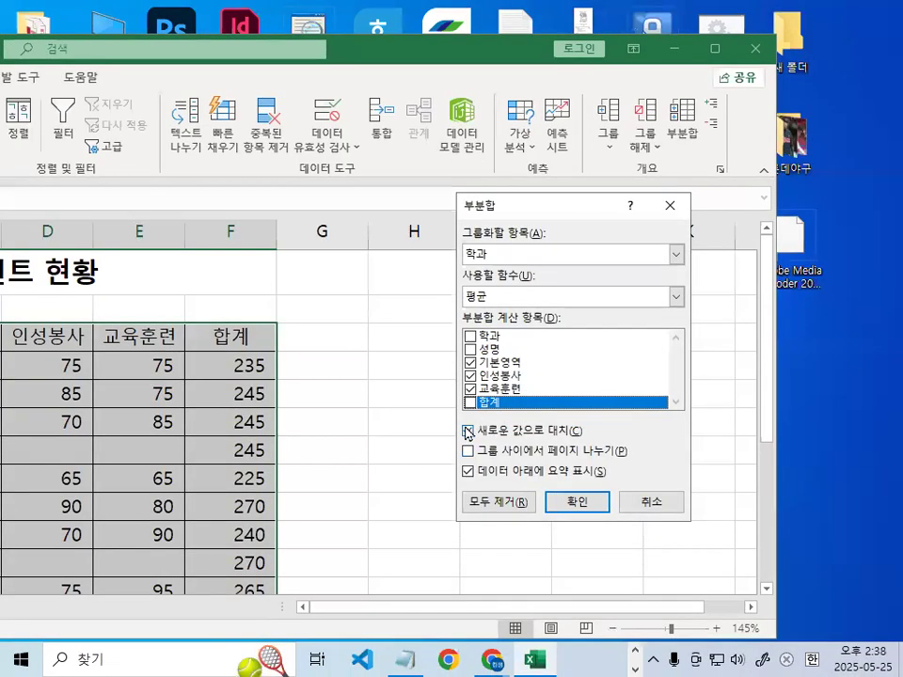
Turn off 새로운 값으로 대치 and apply the second subtotal with 평균 of 기본영역, 인성봉사 and 교육훈련, keeping the 최대 subtotal
left_click(468, 430)
mouse_move(481, 430)
left_mouse_down()
mouse_move(469, 444)
mouse_move(472, 419)
left_mouse_up()
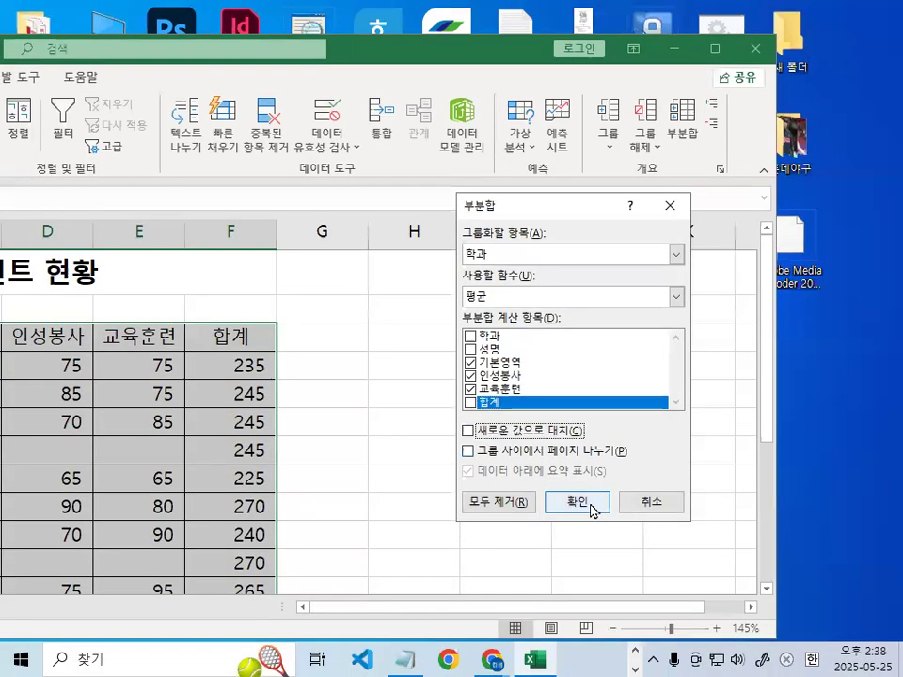
left_click(580, 504)
left_click_drag(671, 619, 242, 614)
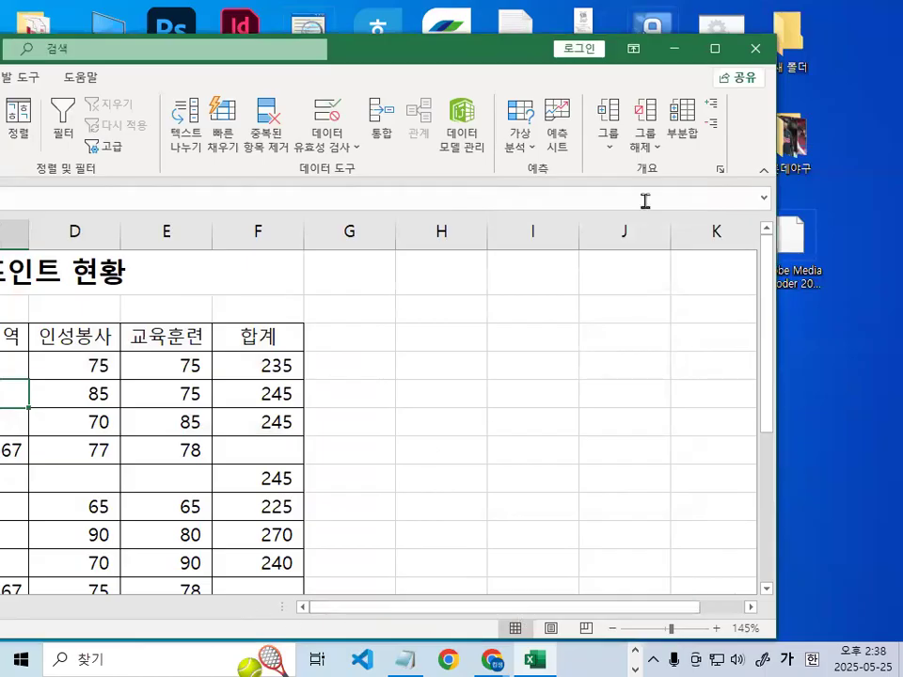
double_click(384, 40)
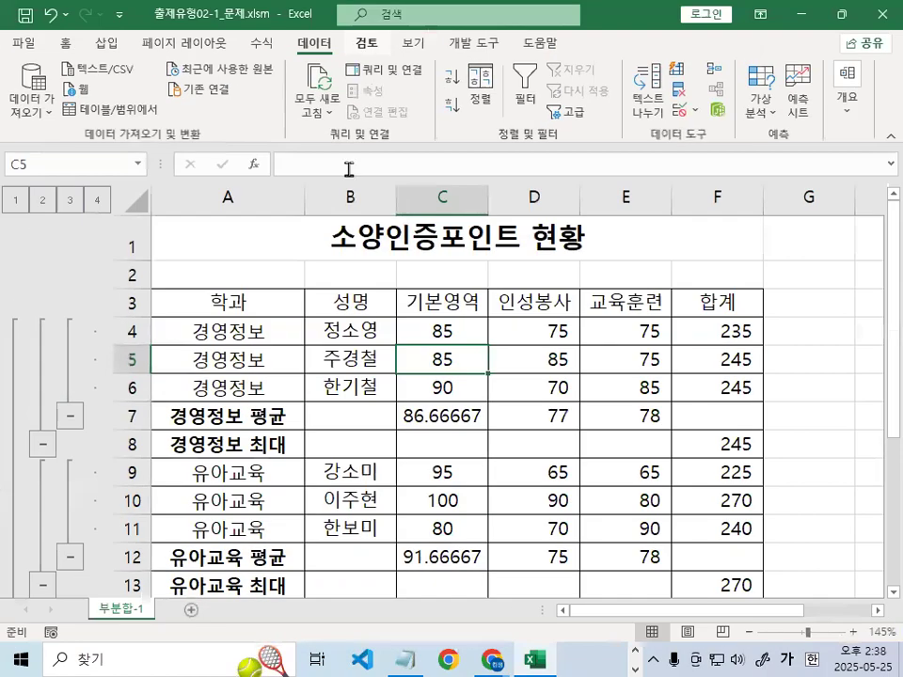
Inspect the 경영정보 평균 row and its formulas in the 기본영역 and 인성봉사 columns
left_click(238, 415)
left_click_drag(455, 421, 513, 426)
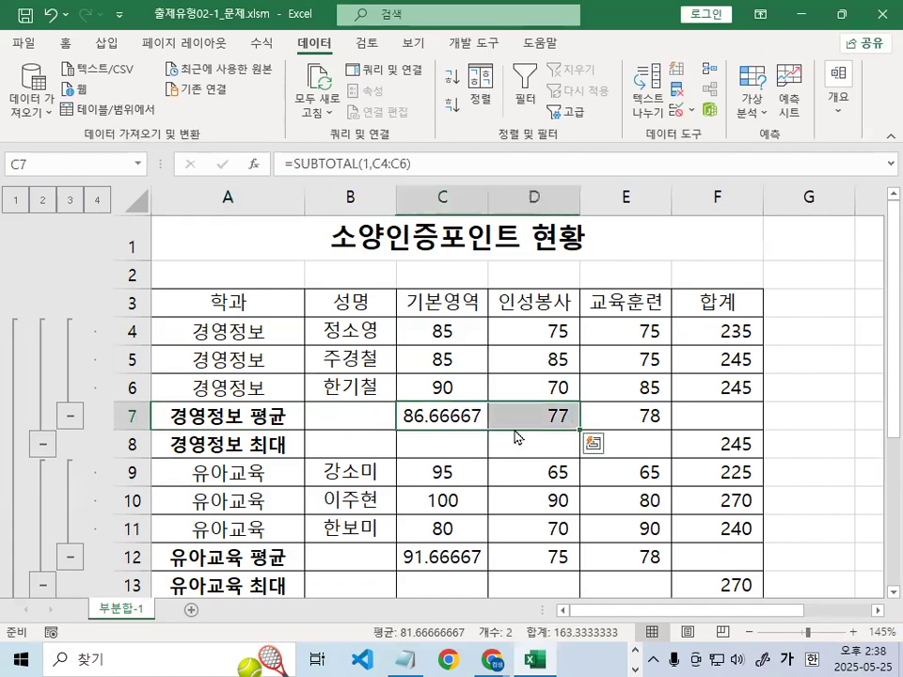
key("ctrl+1")
left_click(534, 420)
mouse_move(610, 413)
left_mouse_down()
mouse_move(669, 312)
mouse_move(689, 397)
left_mouse_up()
key("Escape")
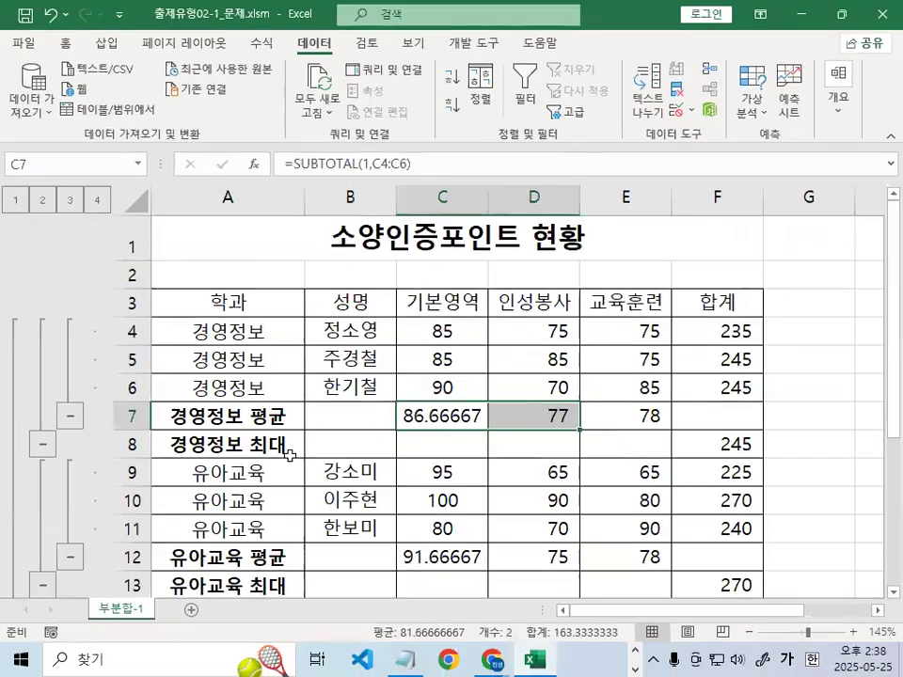
Inspect the 경영정보 최대 row and the subtotal formula in its 합계 cell
left_click(282, 446)
left_click(747, 450)
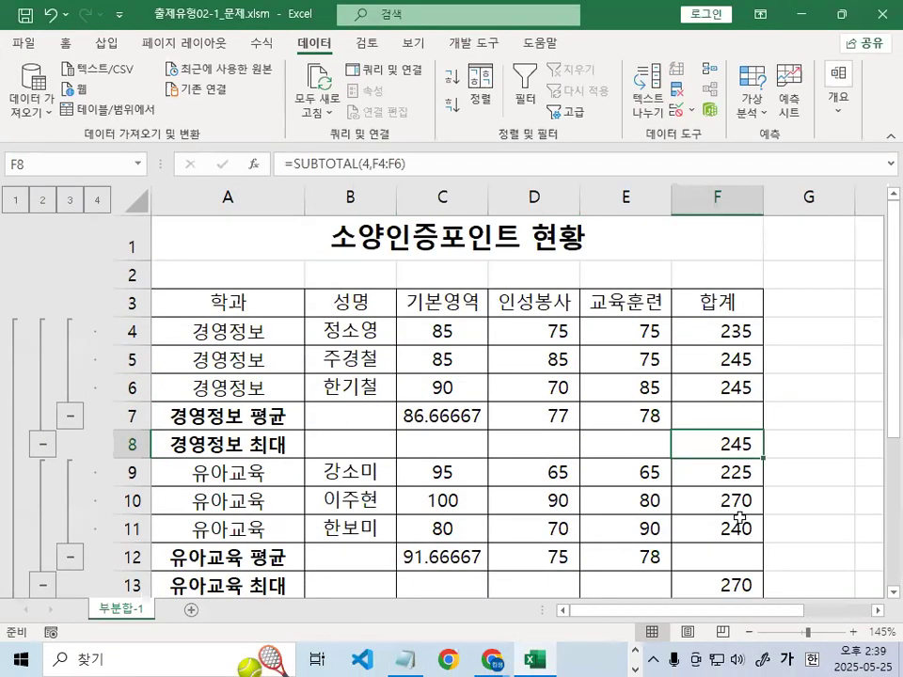
key("ctrl+1")
left_click(795, 416)
left_click_drag(781, 424, 799, 428)
key("Escape")
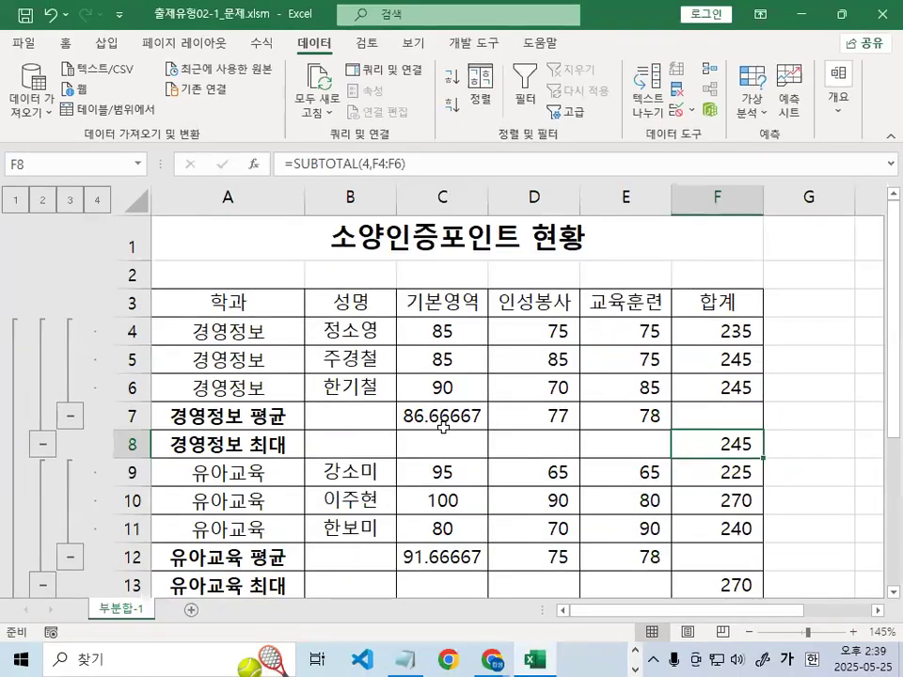
Select the 경영정보 averages of 기본영역, 인성봉사 and 교육훈련 in C7:E7 to examine them together
left_click(437, 422)
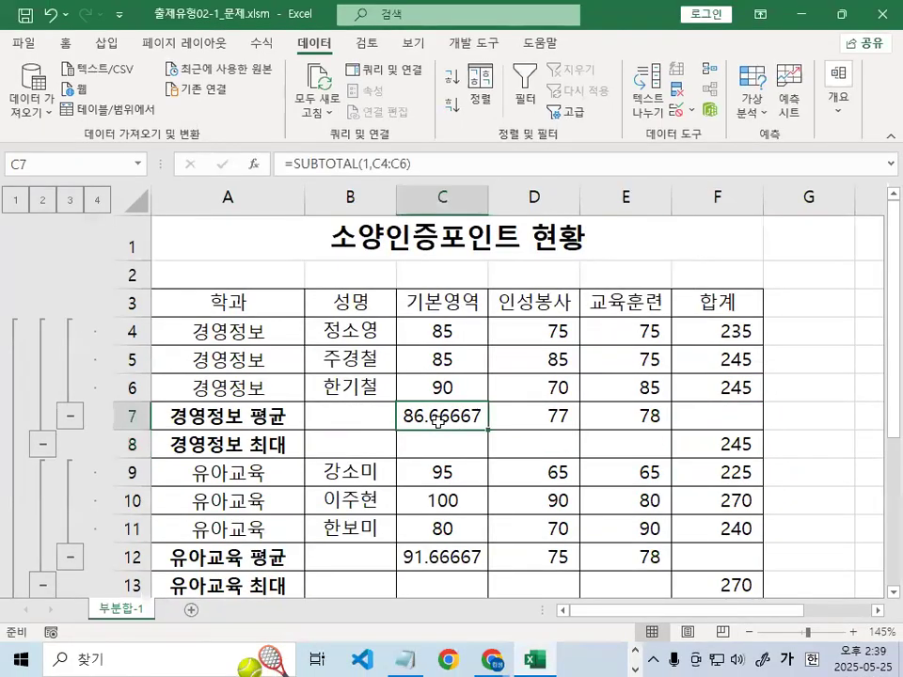
left_click_drag(443, 423, 631, 427)
key("ctrl+1")
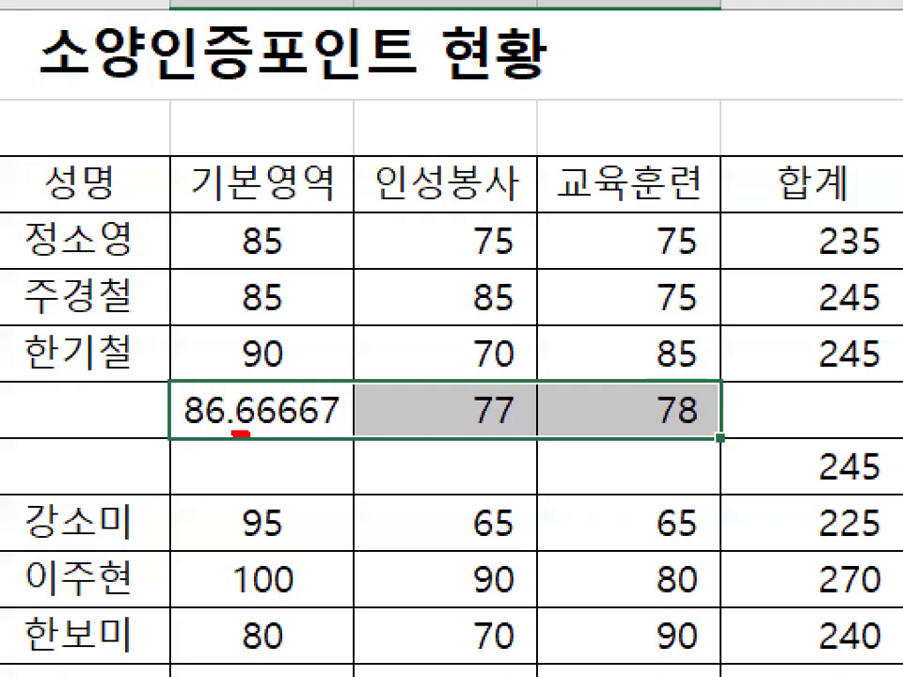
left_click_drag(241, 434, 688, 429)
key("Escape")
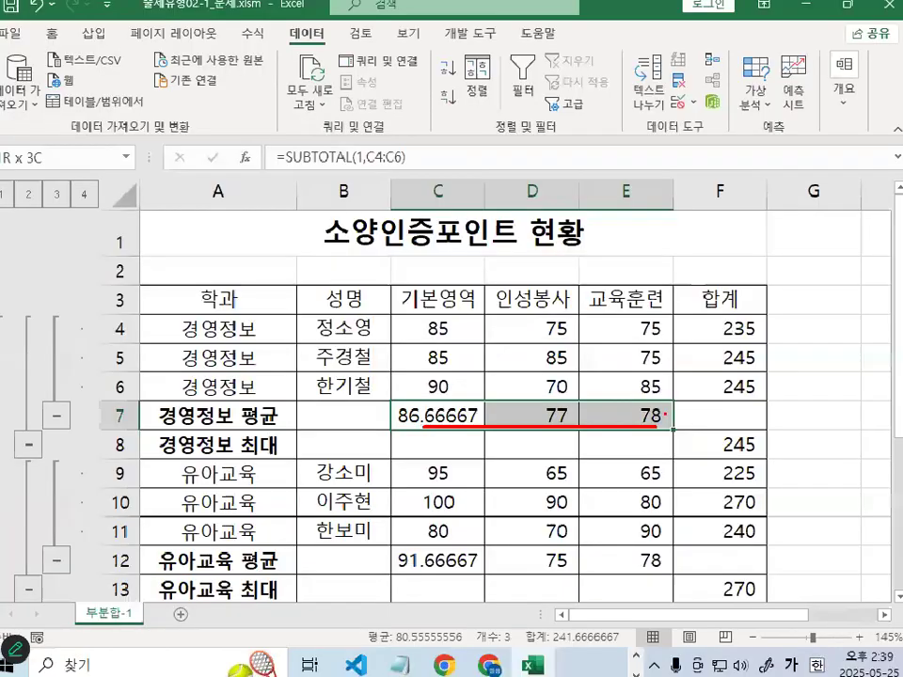
Switch to the lesson notes in Notepad and review the 작업순서 for sorting and the first subtotal's 그룹할 항목, 함수 and 계산할 항목
left_click(407, 649)
scroll(438, 333, "down", 4)
scroll(435, 331, "down", 6)
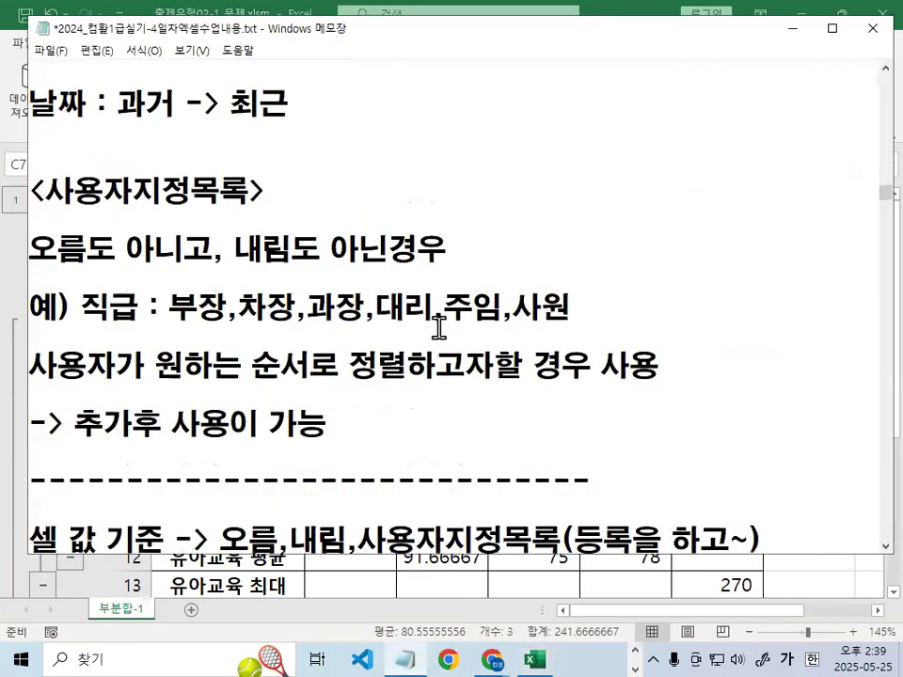
scroll(444, 326, "down", 7)
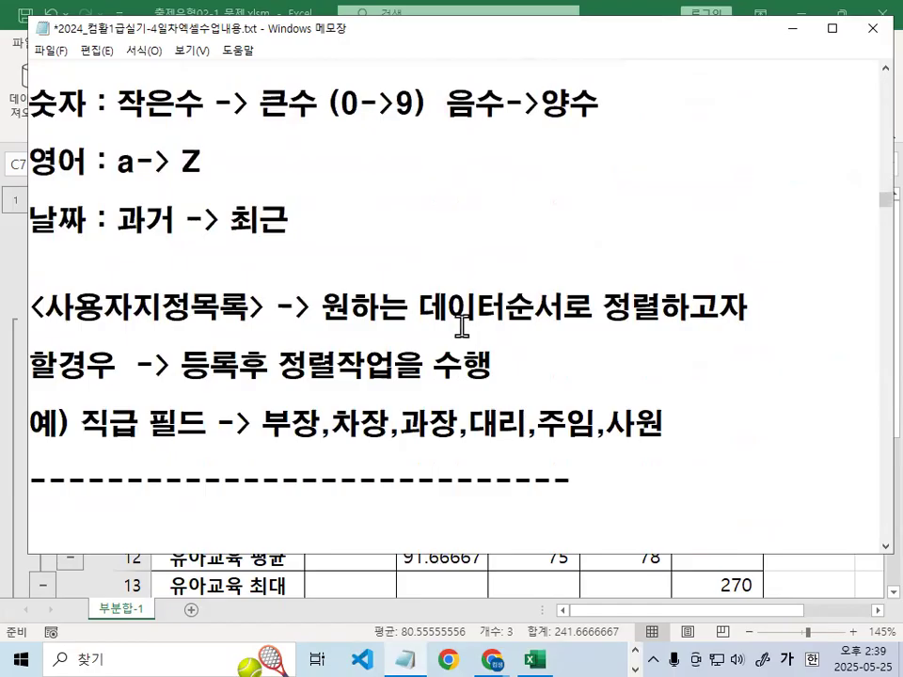
left_click_drag(72, 220, 161, 200)
left_click_drag(72, 162, 415, 162)
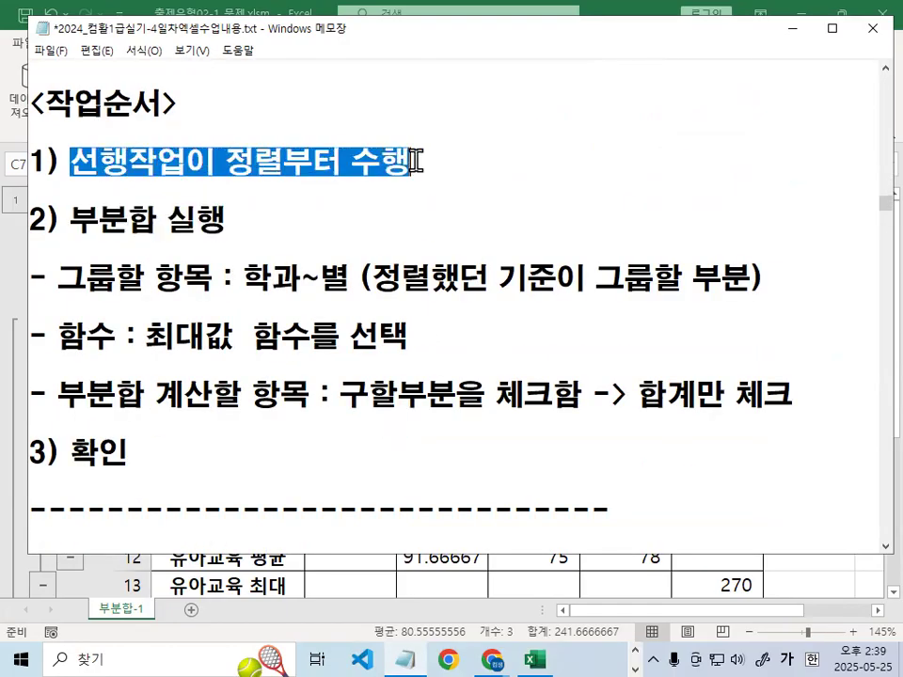
left_click_drag(70, 220, 227, 220)
left_click_drag(58, 278, 743, 279)
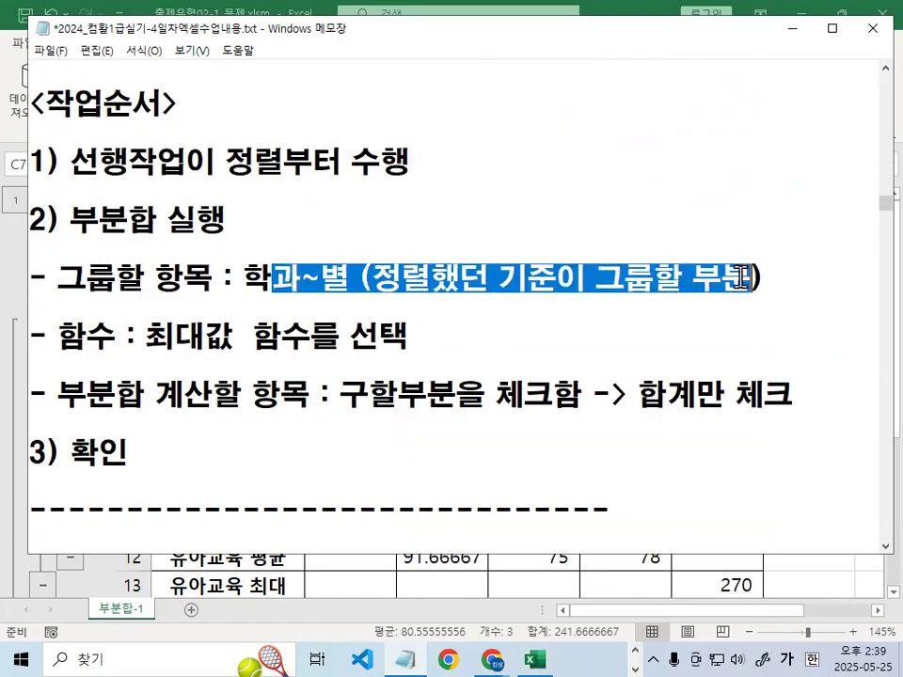
left_click_drag(72, 162, 453, 151)
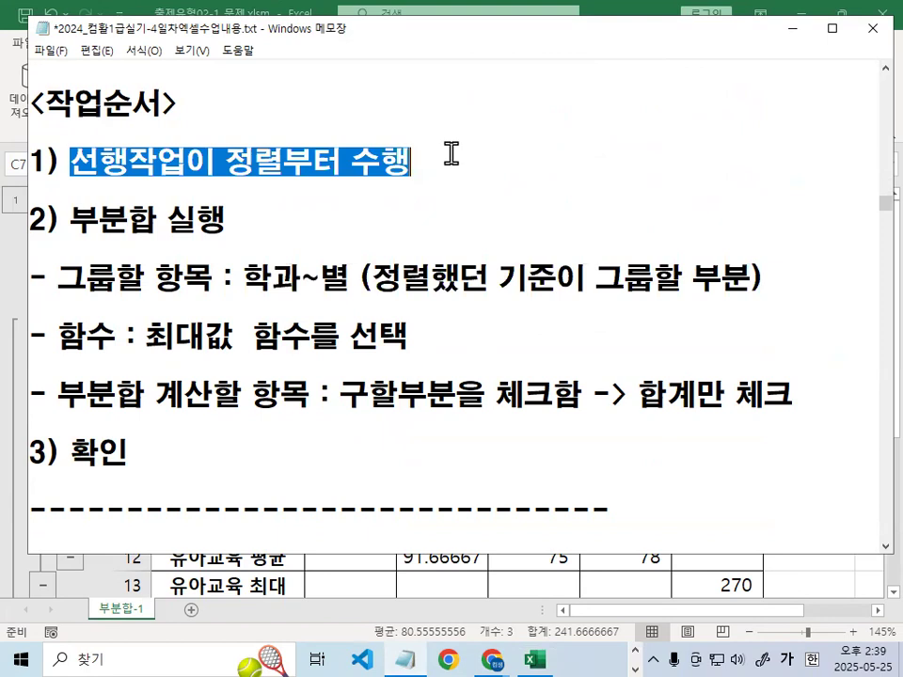
left_click_drag(66, 343, 250, 340)
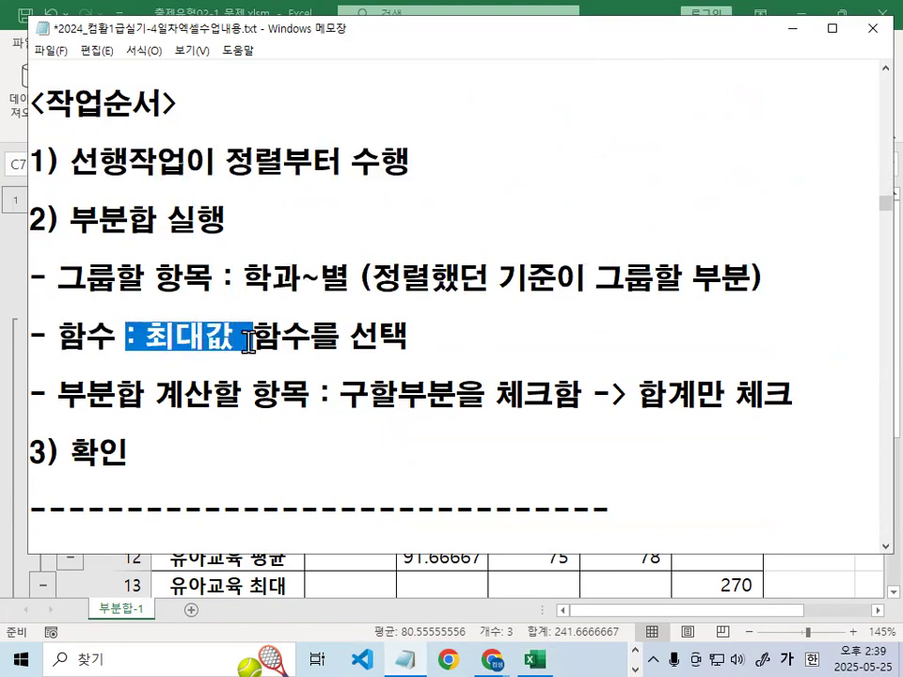
left_click_drag(93, 395, 255, 396)
left_click_drag(340, 395, 822, 395)
Review the notes on the second subtotal: its group, 평균 function, calculated items and the rule for clearing 새로운 값으로 대치
scroll(562, 430, "down", 1)
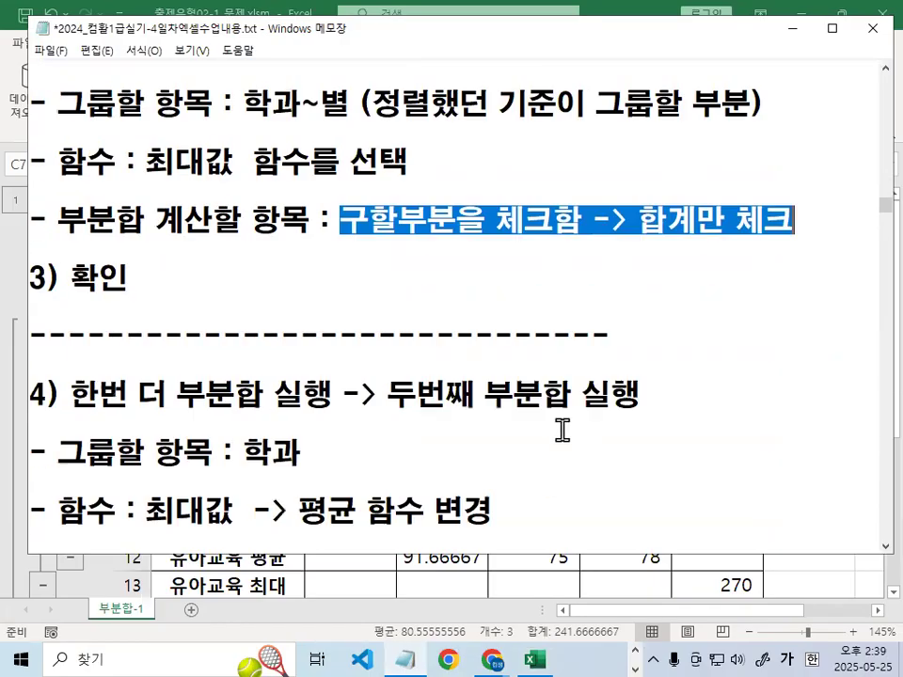
scroll(563, 430, "down", 1)
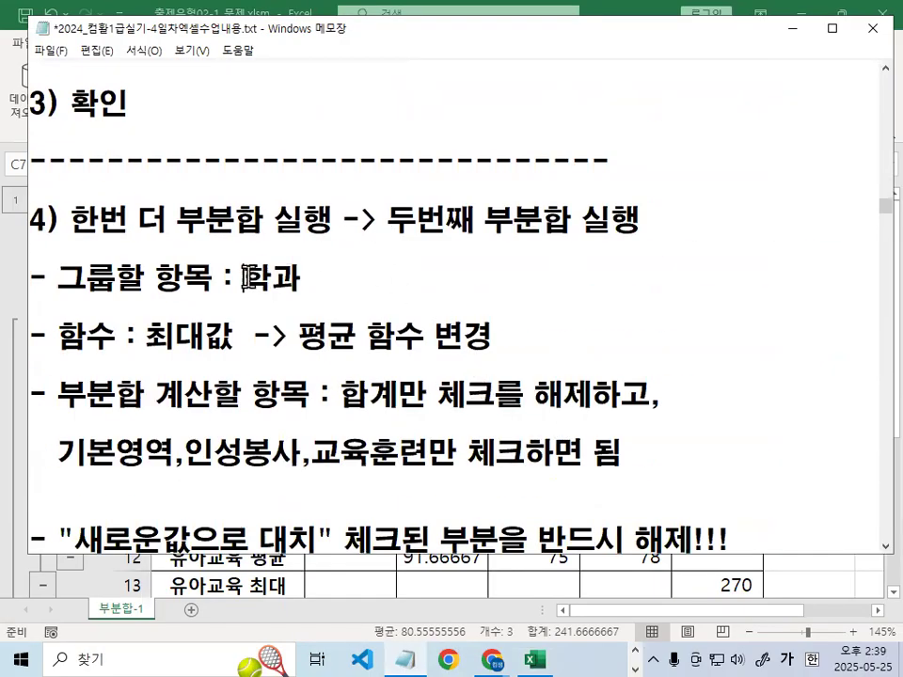
left_click_drag(249, 277, 301, 279)
left_click_drag(147, 337, 237, 337)
left_click(299, 335)
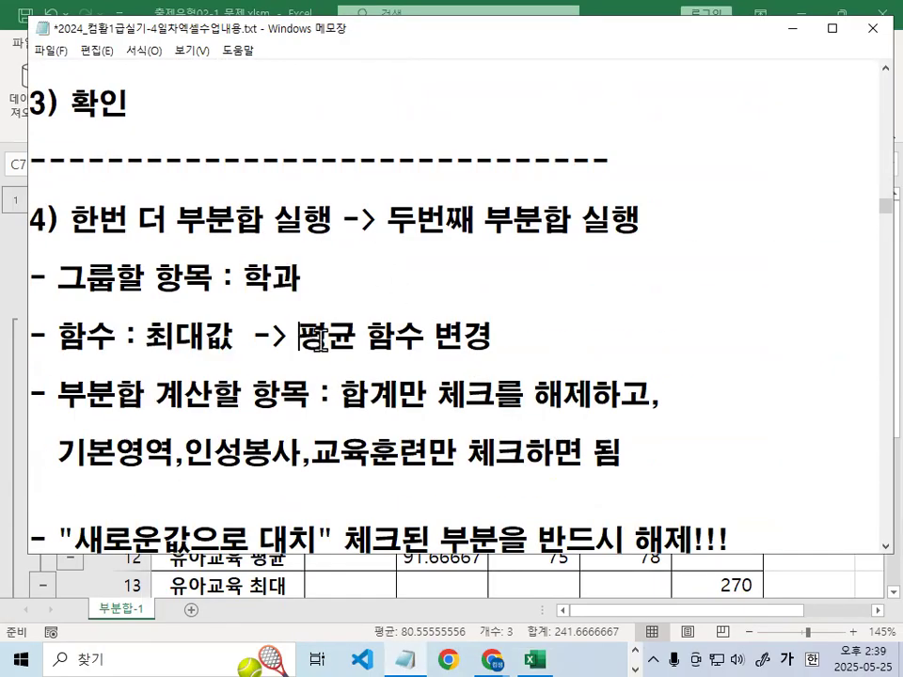
left_click_drag(299, 337, 479, 340)
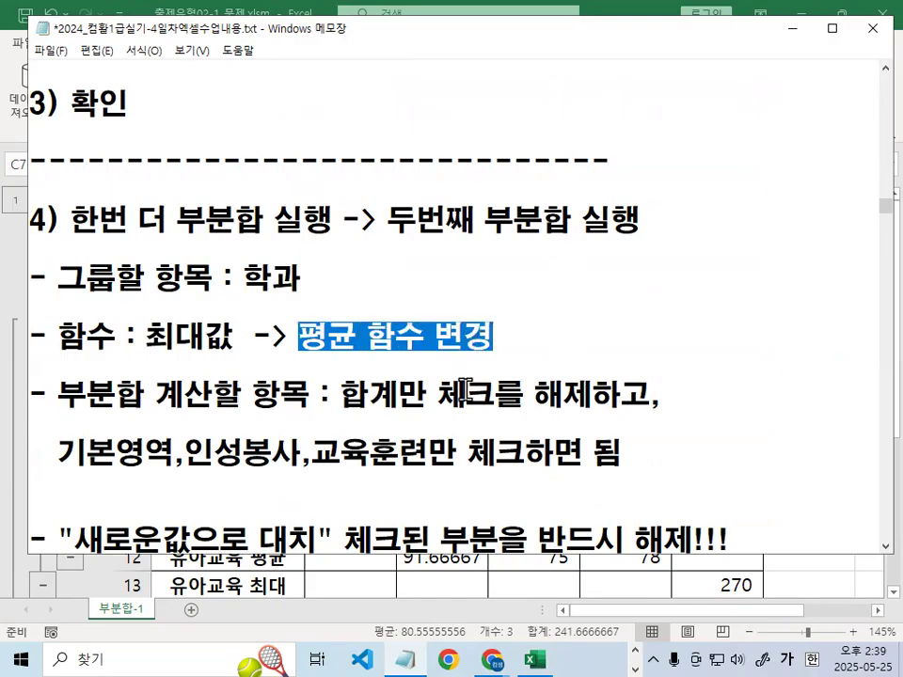
left_click_drag(340, 397, 694, 405)
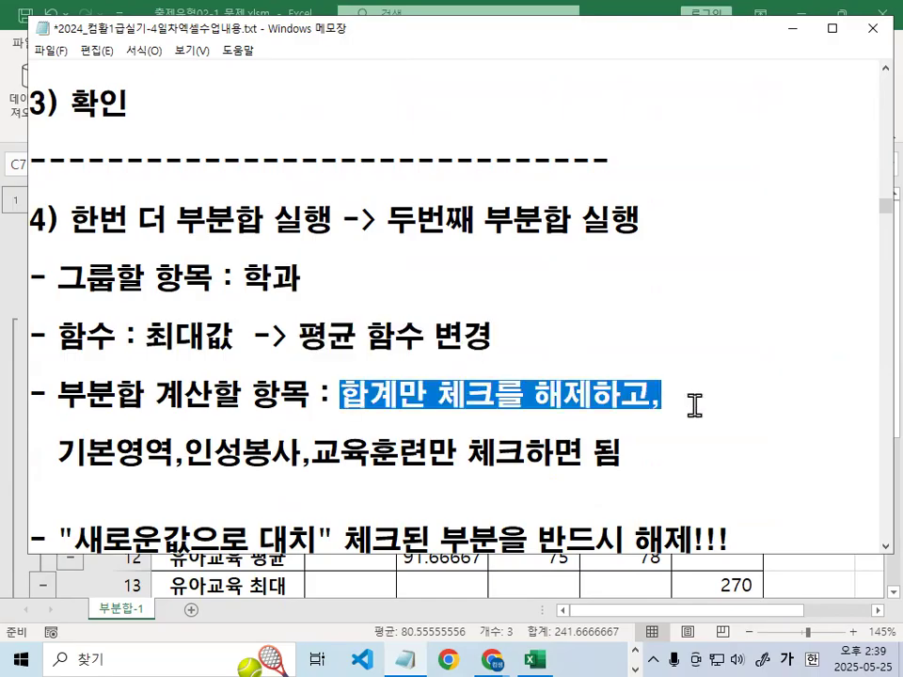
left_click_drag(54, 454, 666, 474)
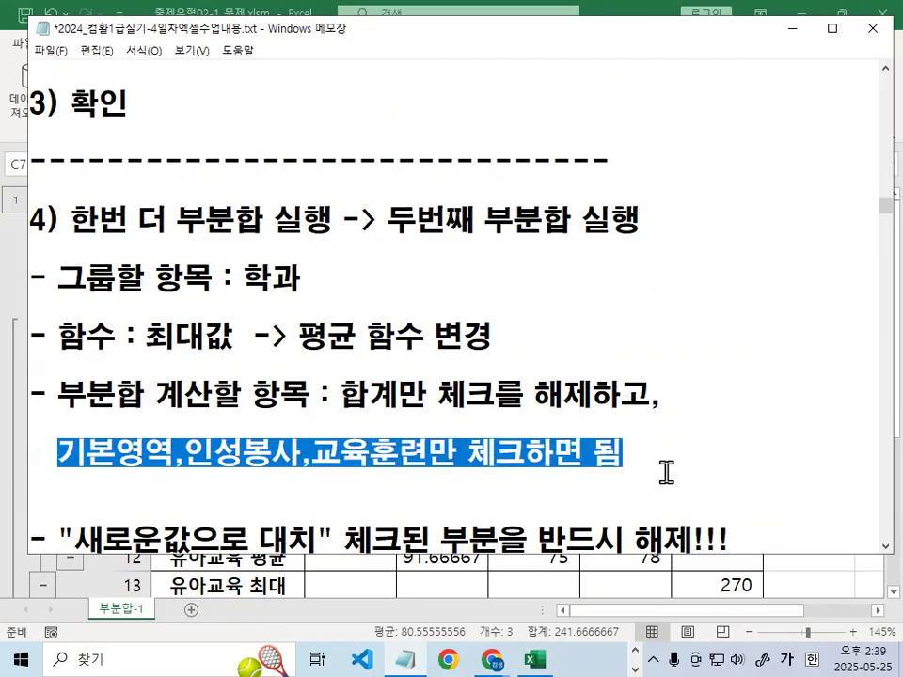
scroll(293, 460, "down", 1)
left_click_drag(75, 365, 729, 366)
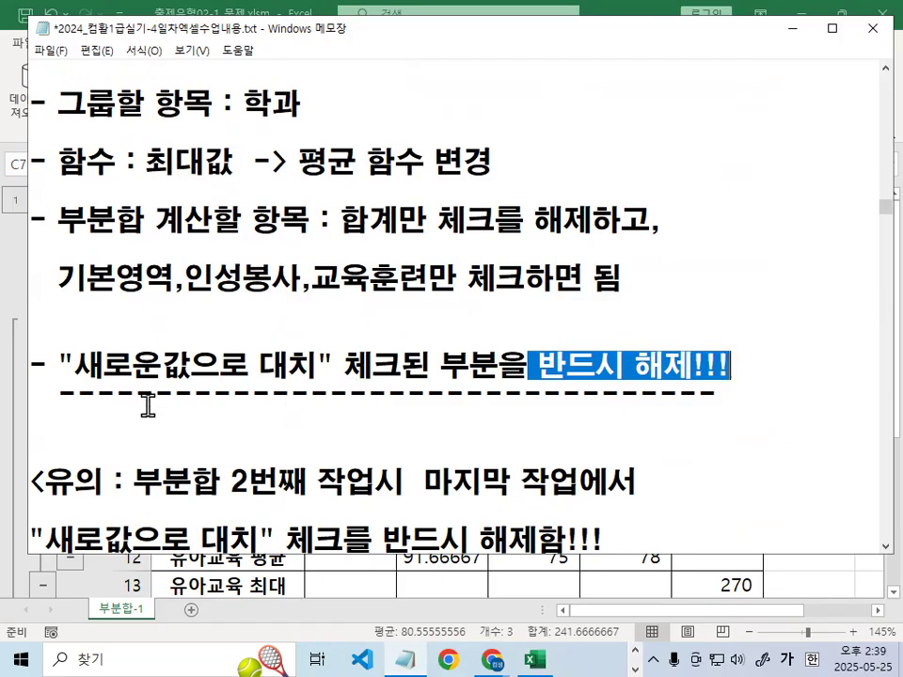
scroll(149, 403, "down", 2)
scroll(150, 398, "down", 1)
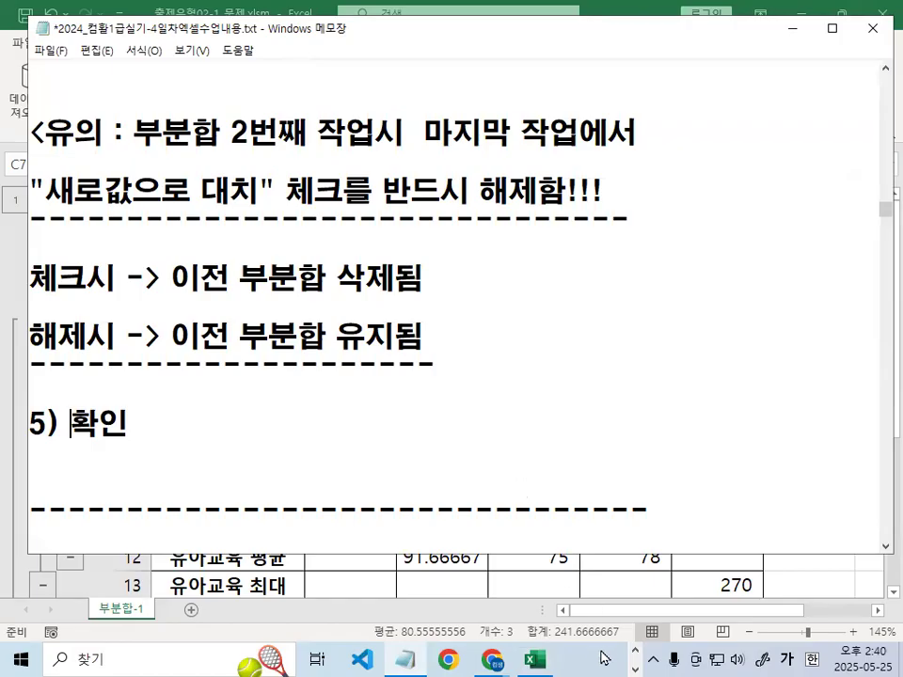
Switch back to Excel and select a 기본영역 data cell, C5, inside the subtotalled table
key("alt+Tab")
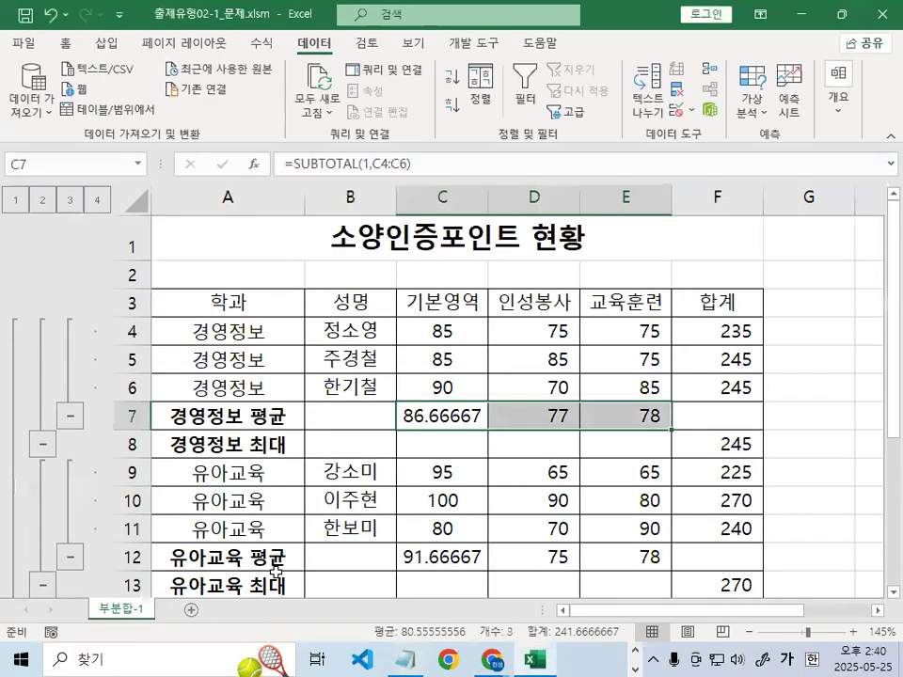
left_click(356, 471)
key("ctrl+1")
left_click(417, 374)
mouse_move(435, 337)
left_mouse_down()
mouse_move(448, 363)
mouse_move(486, 227)
left_mouse_up()
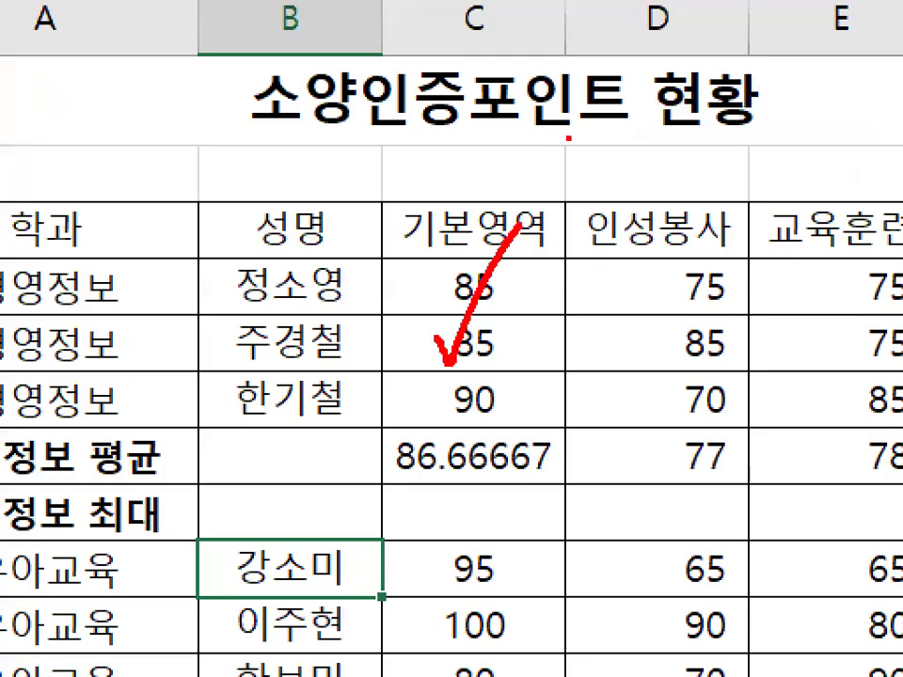
key("Escape")
left_click(479, 349)
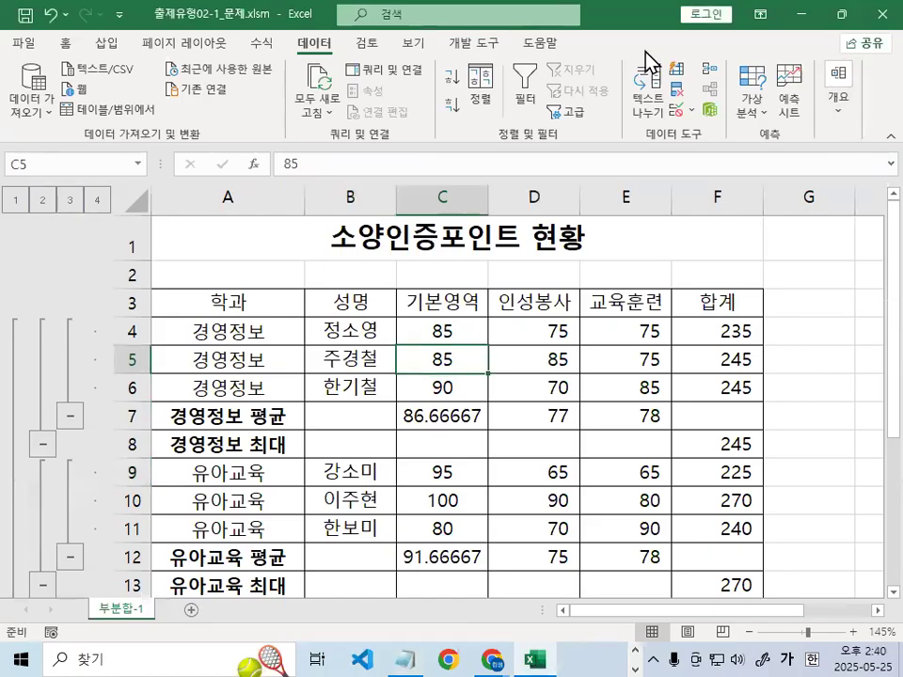
Remove all subtotals from the table with the 모두 제거 option of the 부분합 settings
mouse_move(596, 28)
left_mouse_down()
mouse_move(694, 85)
mouse_move(729, 34)
mouse_move(260, 102)
left_mouse_up()
key("ctrl+1")
left_click(568, 191)
mouse_move(667, 167)
left_mouse_down()
mouse_move(777, 158)
mouse_move(719, 267)
left_mouse_up()
key("Escape")
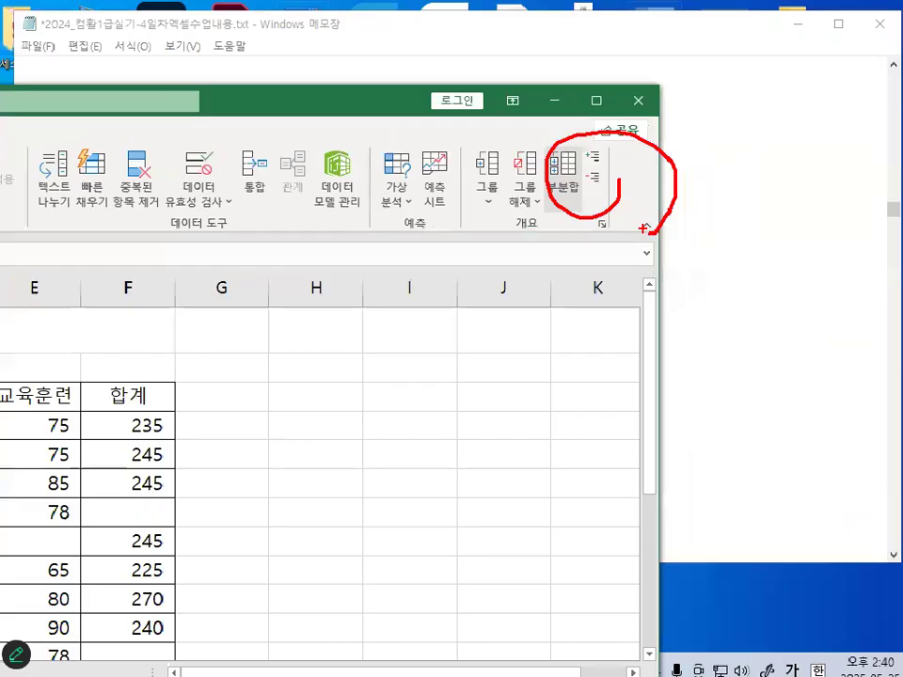
left_click(560, 181)
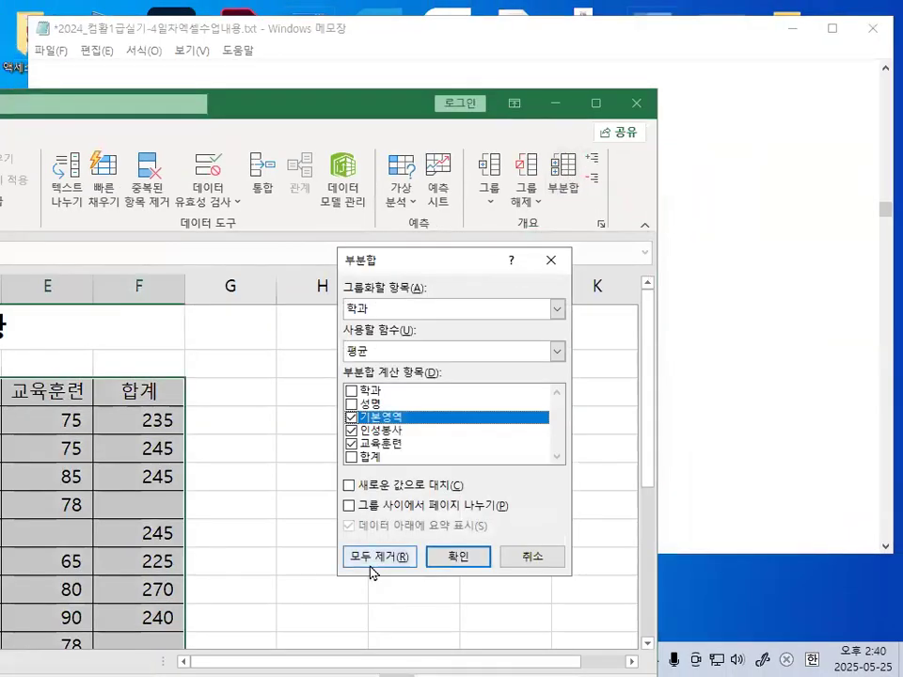
key("ctrl+1")
mouse_move(484, 514)
left_mouse_down()
mouse_move(272, 468)
mouse_move(414, 528)
left_mouse_up()
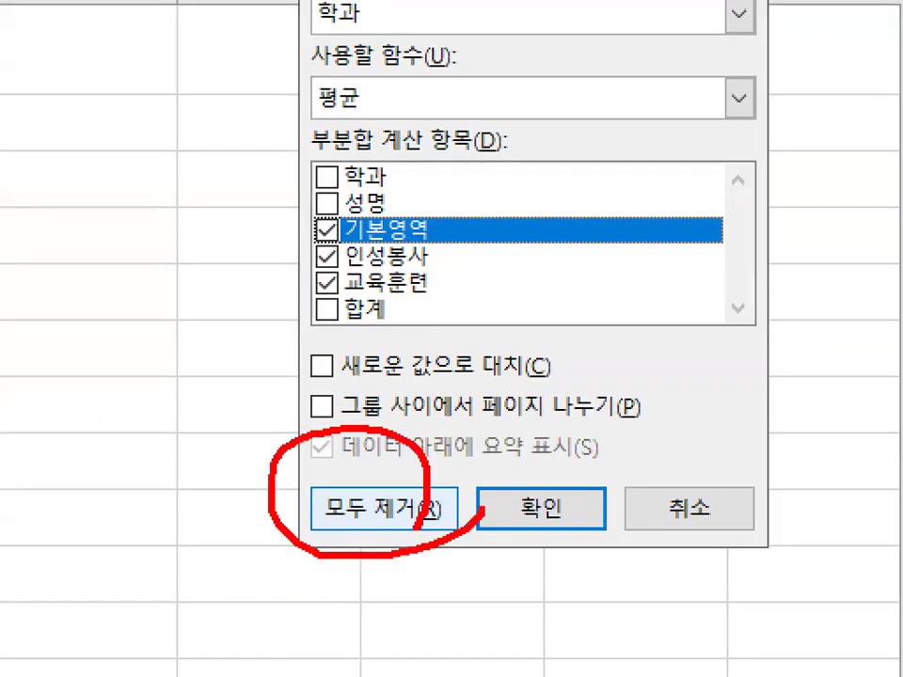
key("Escape")
left_click(368, 546)
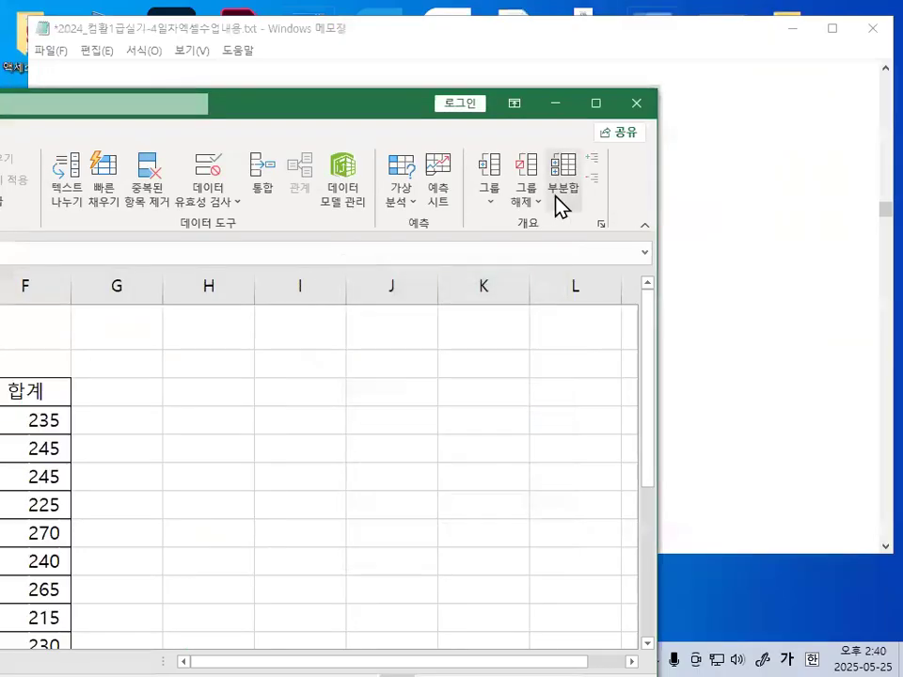
double_click(386, 111)
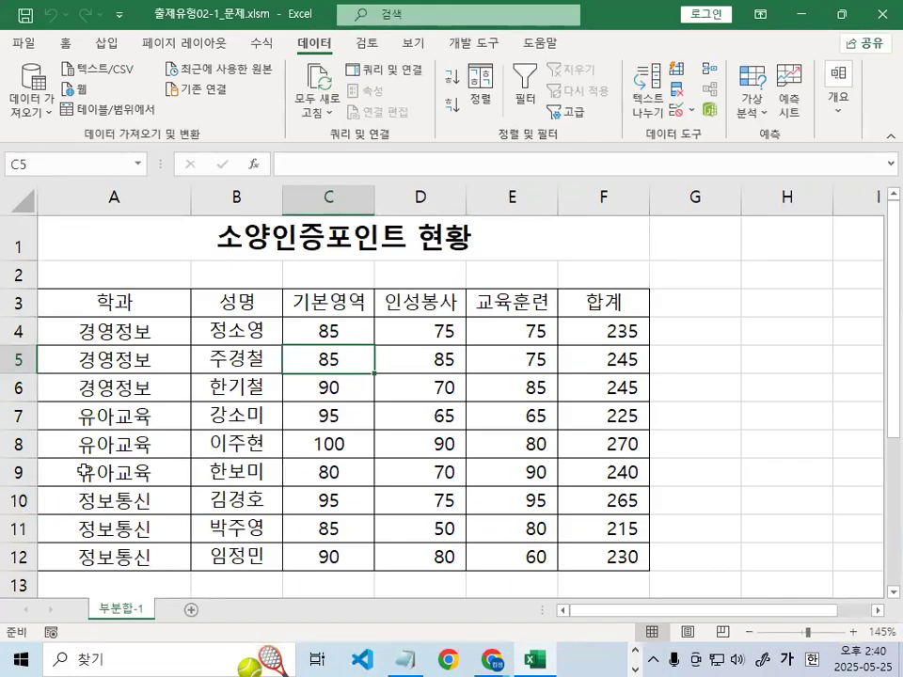
Examine the order of the 학과 entries in the table
key("ctrl+1")
mouse_move(75, 306)
left_mouse_down()
mouse_move(56, 381)
mouse_move(63, 444)
left_mouse_up()
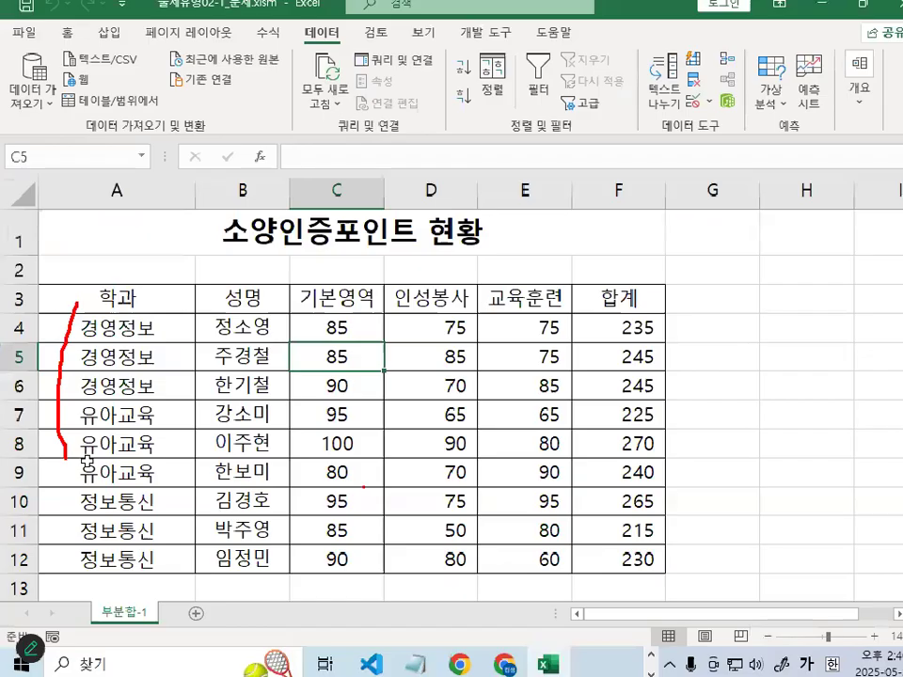
left_click(86, 462)
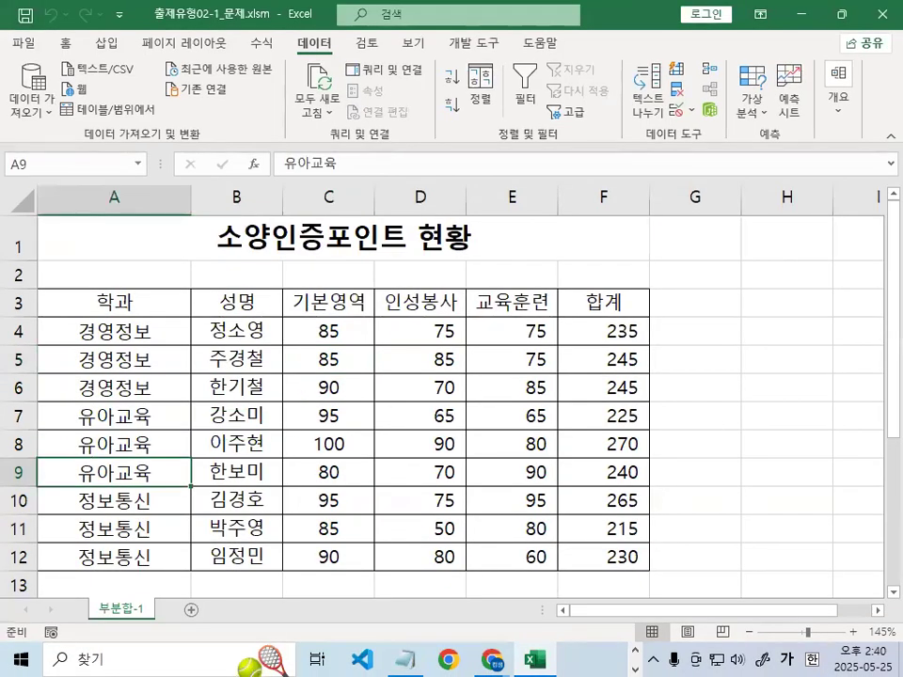